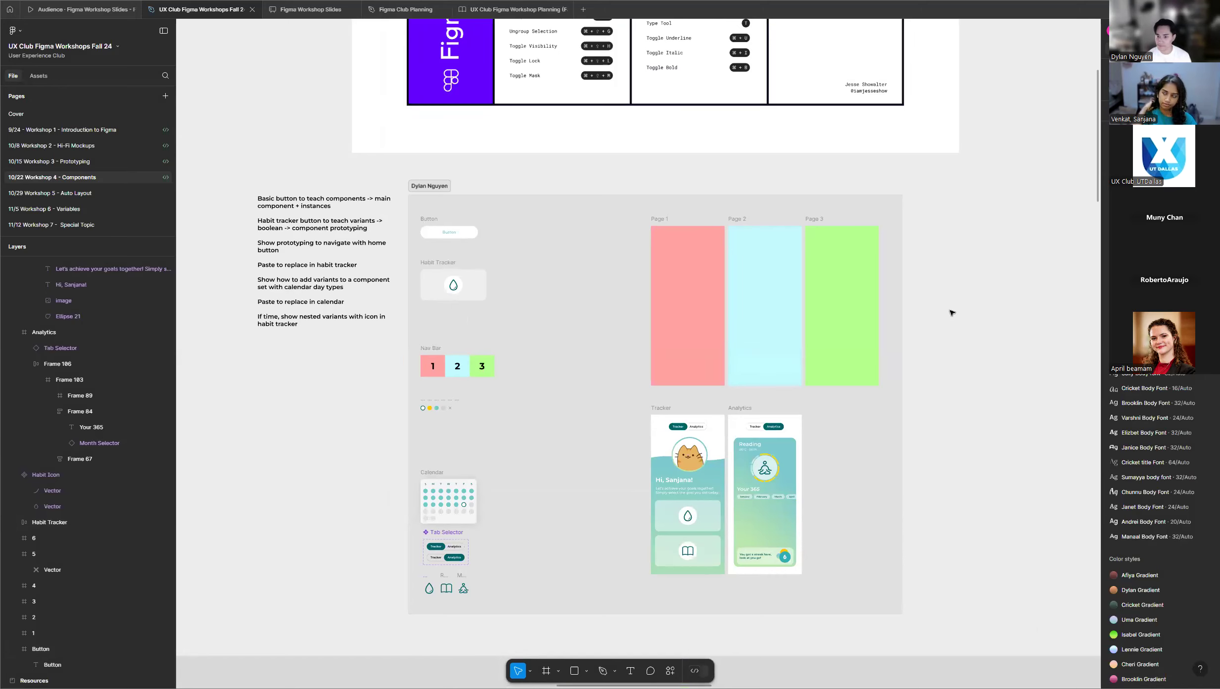
Look over the 10/22 Workshop 4 - Components page, covering the instructor's demo section, the resources and the grid of student workspaces.
scroll(359, 327, "down", 5)
scroll(544, 314, "down", 1)
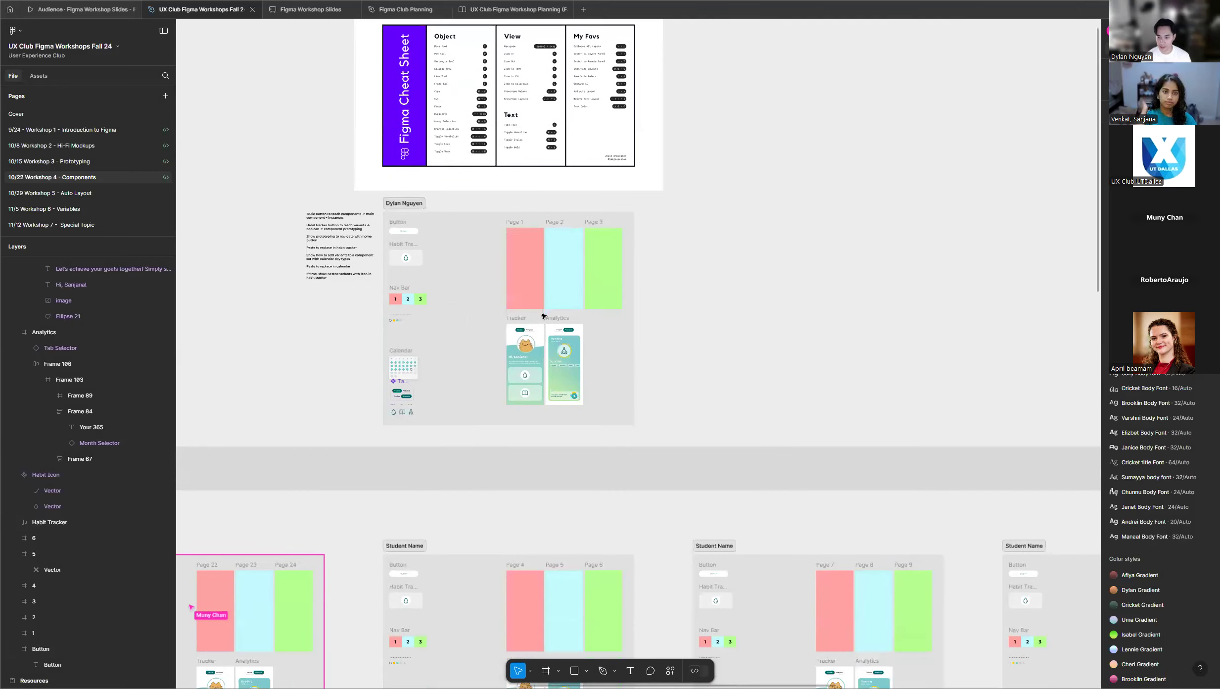
scroll(542, 317, "down", 3)
scroll(542, 316, "down", 5)
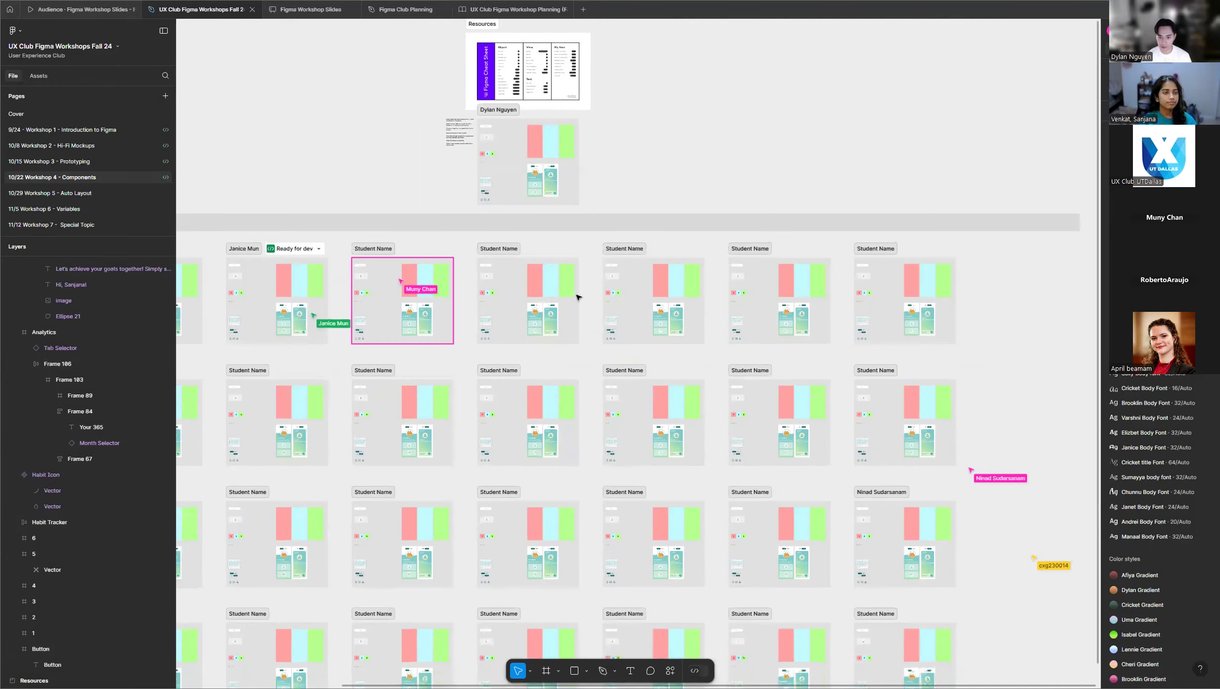
scroll(738, 273, "down", 3)
scroll(741, 346, "down", 1)
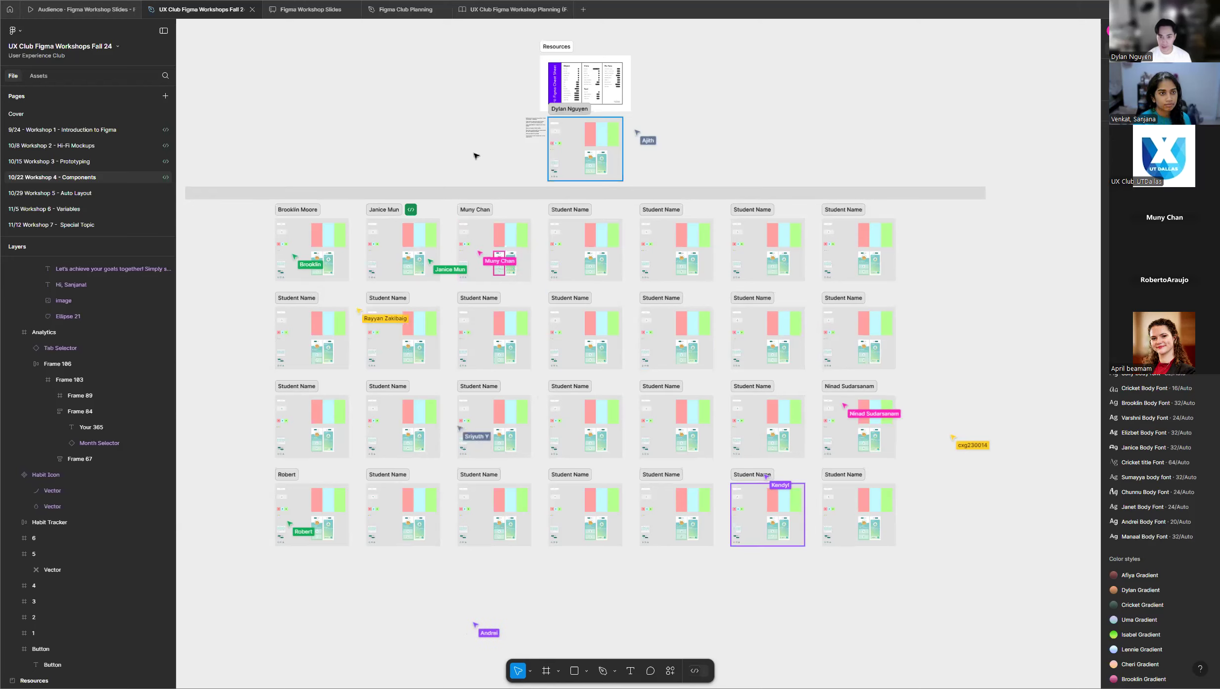
scroll(500, 137, "up", 10)
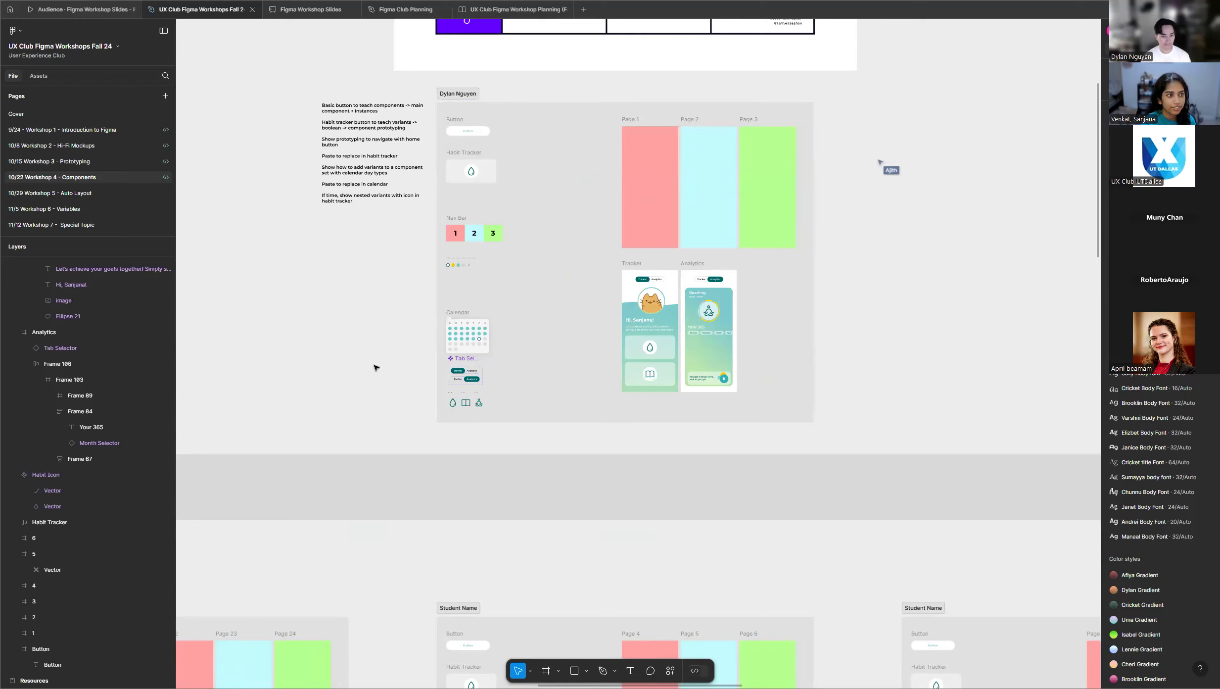
scroll(824, 288, "up", 1)
scroll(755, 280, "up", 4)
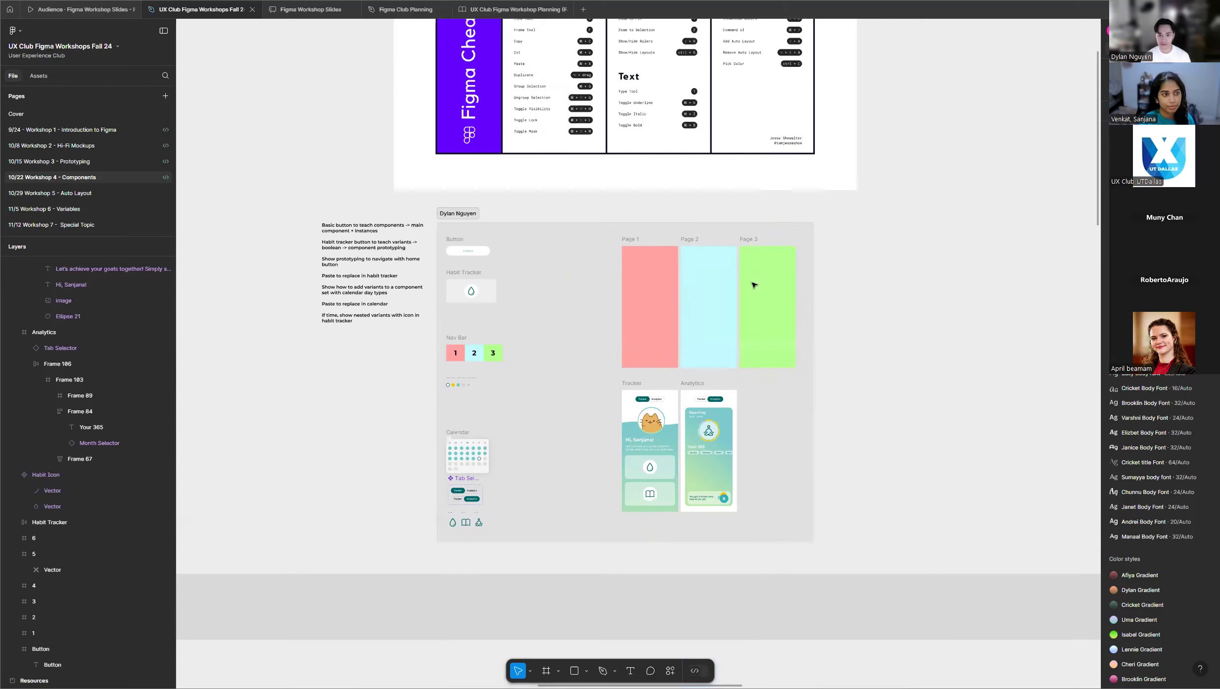
scroll(564, 339, "up", 2)
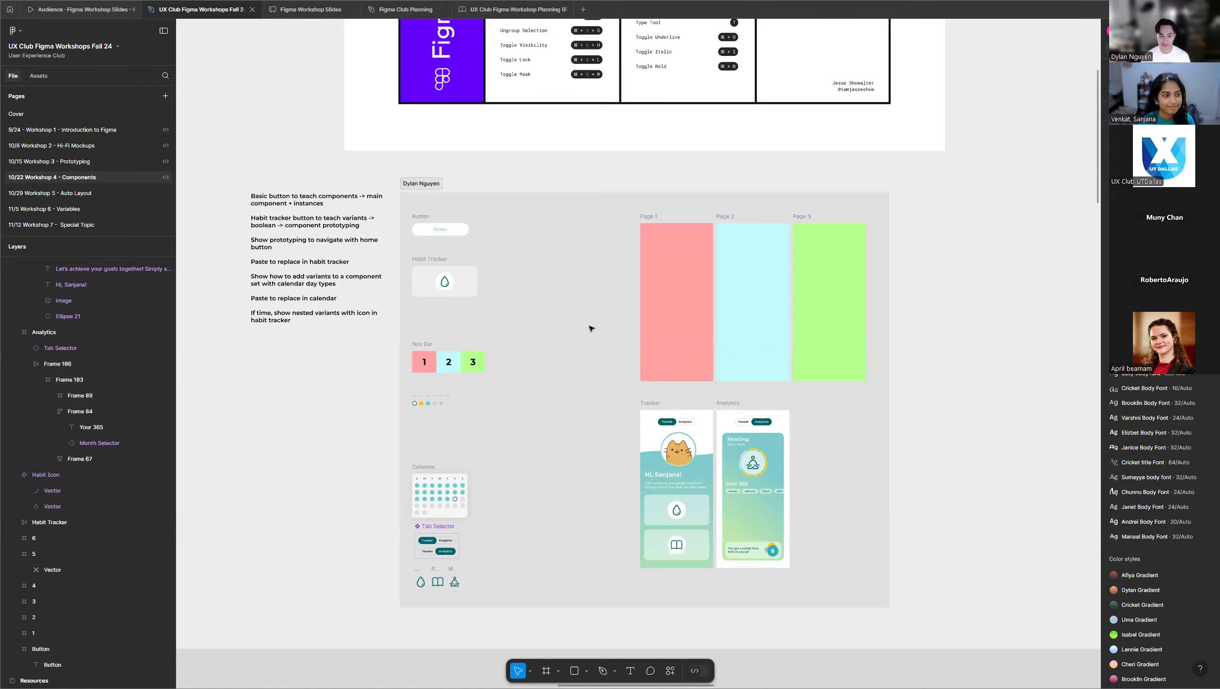
scroll(591, 327, "down", 4)
scroll(591, 328, "up", 2)
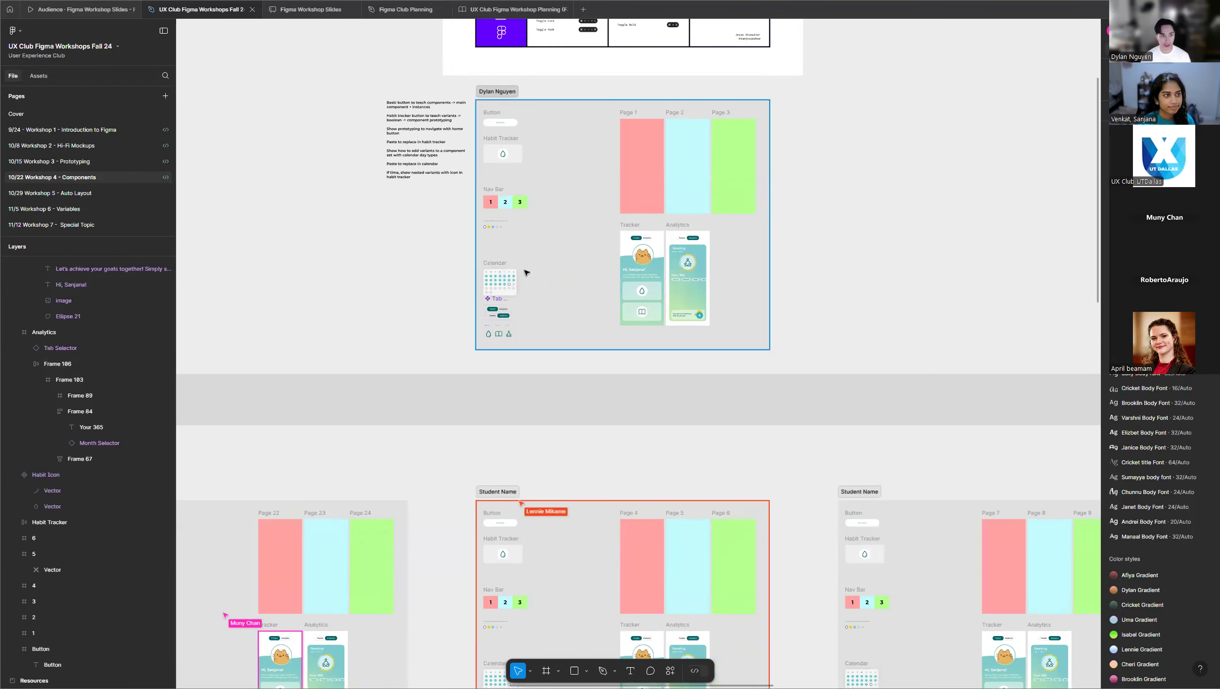
scroll(618, 239, "down", 5)
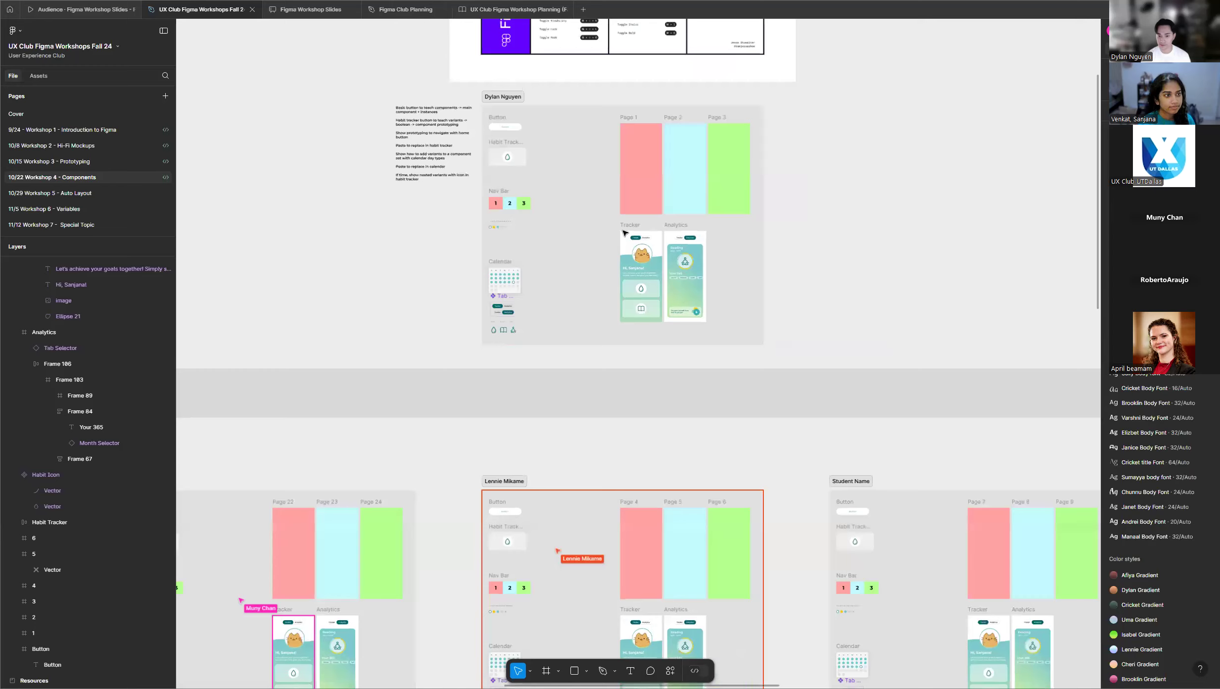
scroll(528, 255, "down", 5)
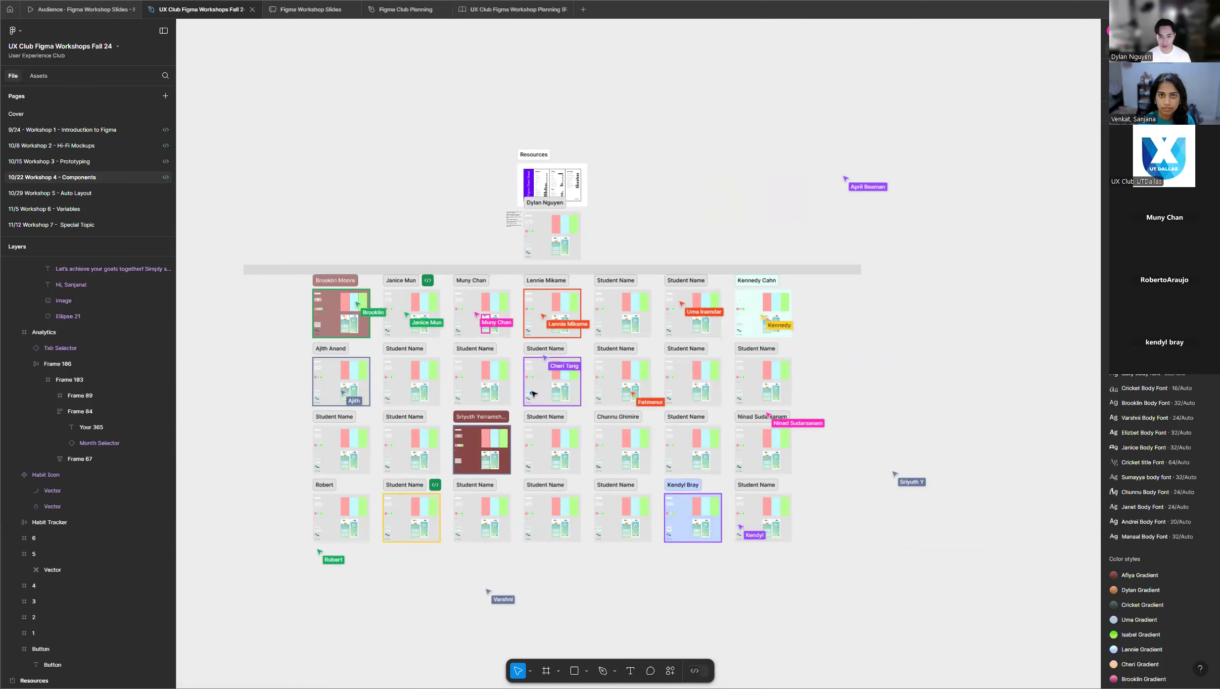
scroll(531, 384, "up", 2)
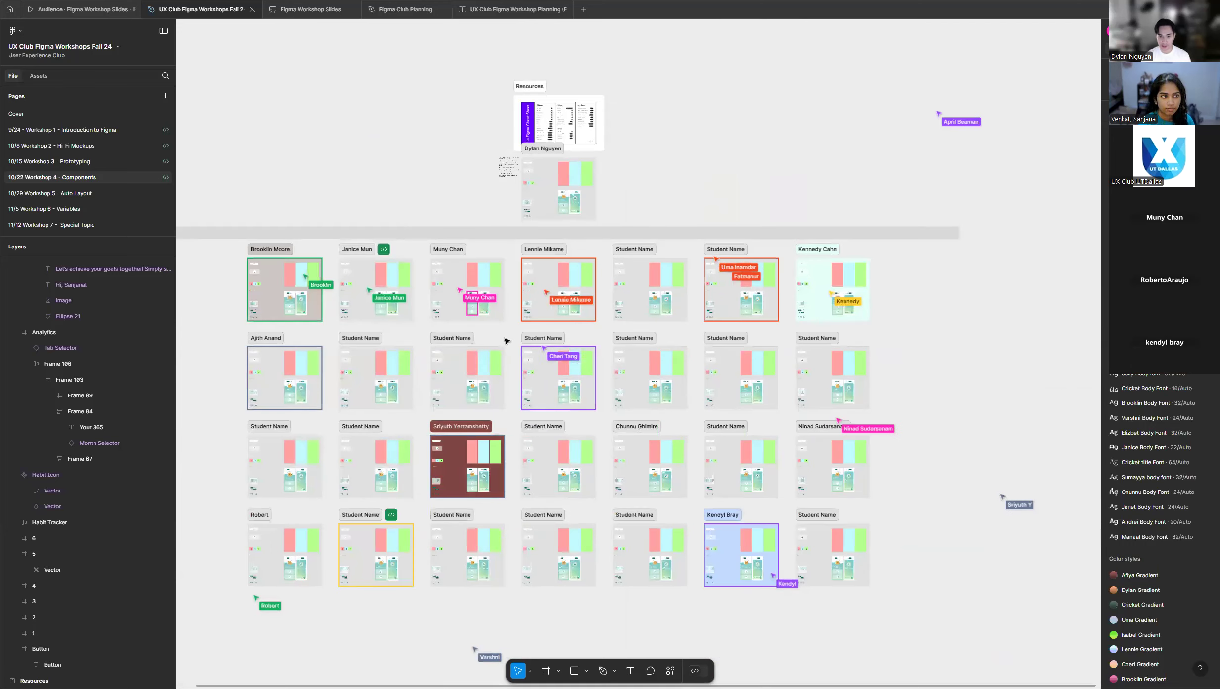
scroll(504, 342, "up", 1)
scroll(505, 341, "up", 1)
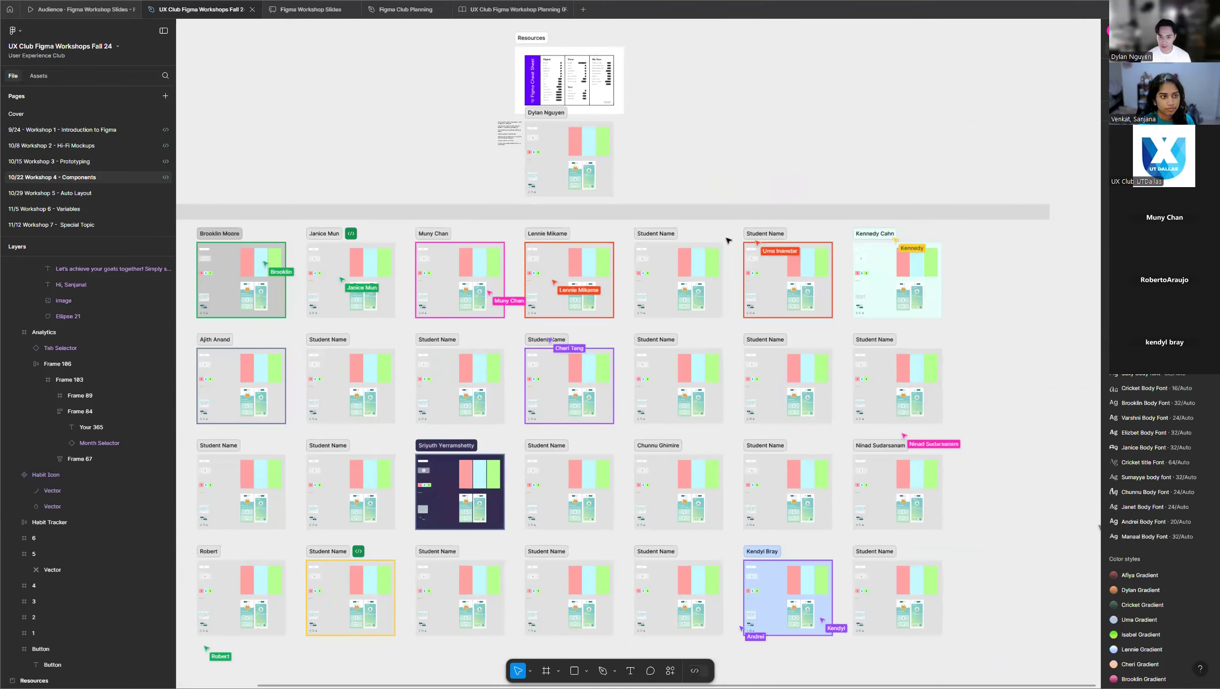
scroll(682, 163, "up", 3)
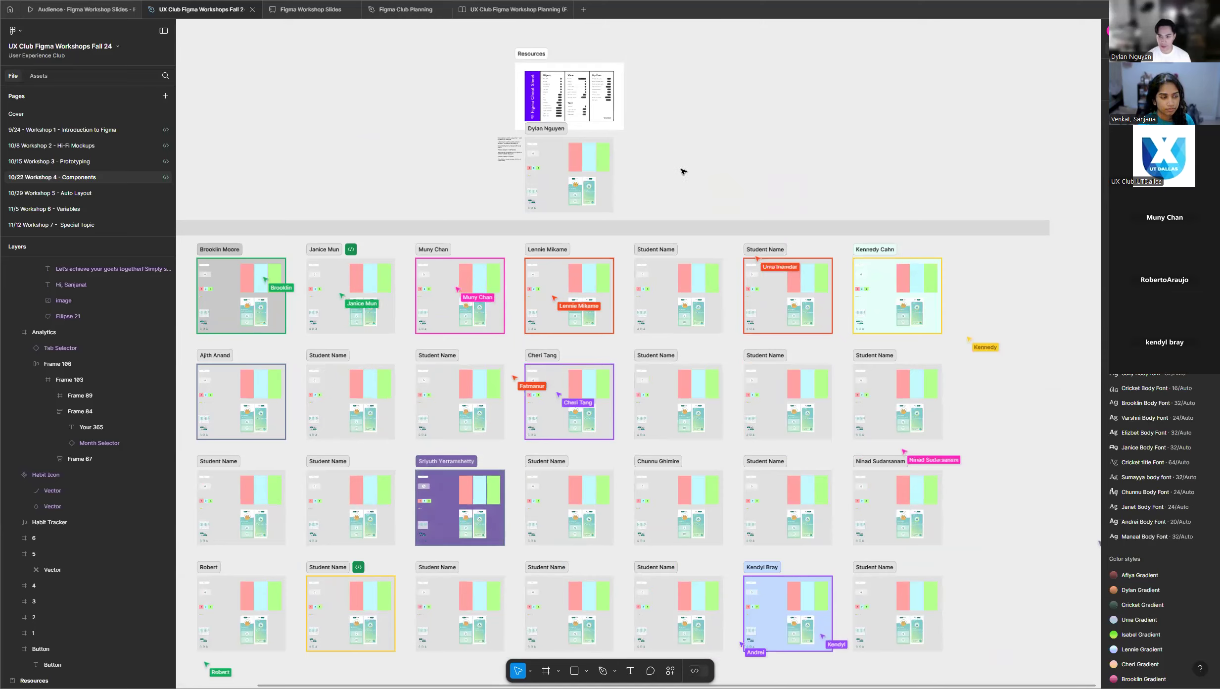
scroll(683, 178, "up", 3)
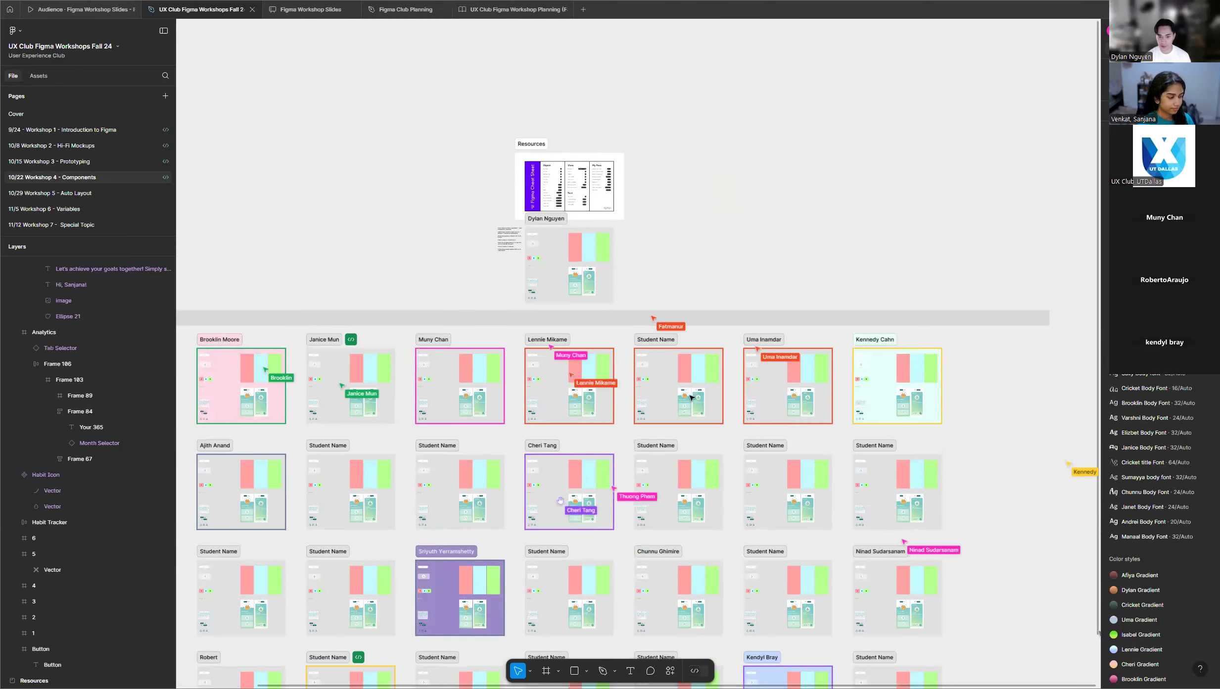
scroll(677, 180, "up", 2)
scroll(524, 232, "up", 10)
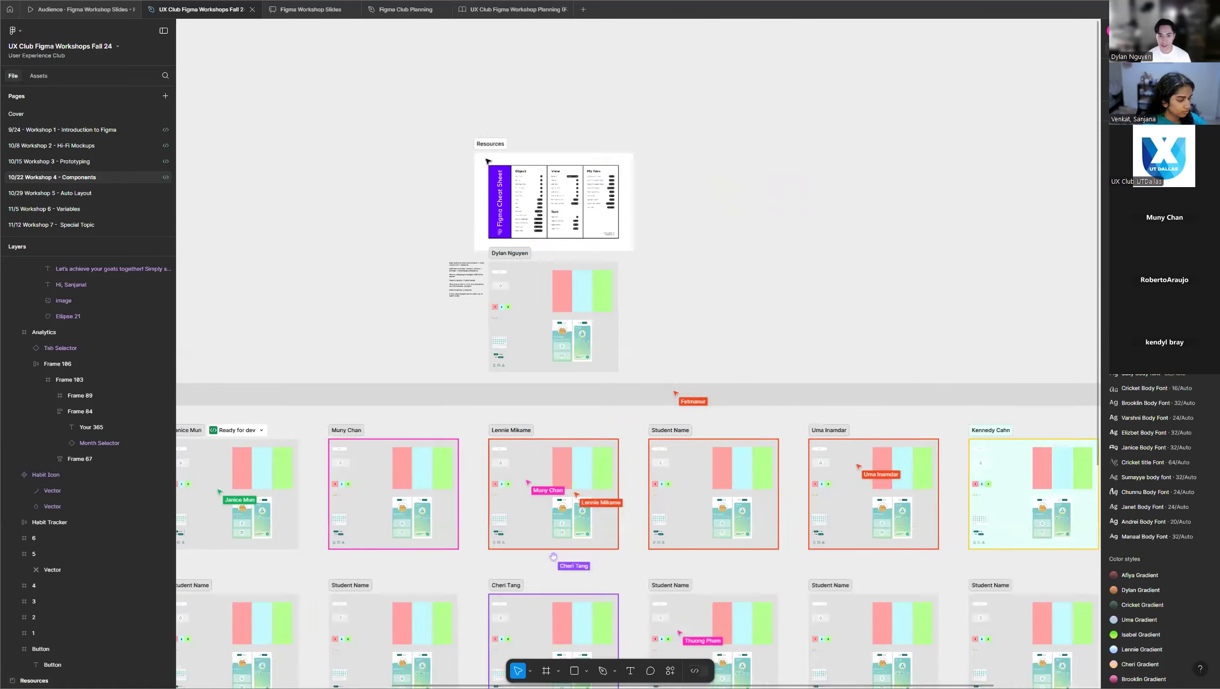
scroll(630, 372, "down", 3)
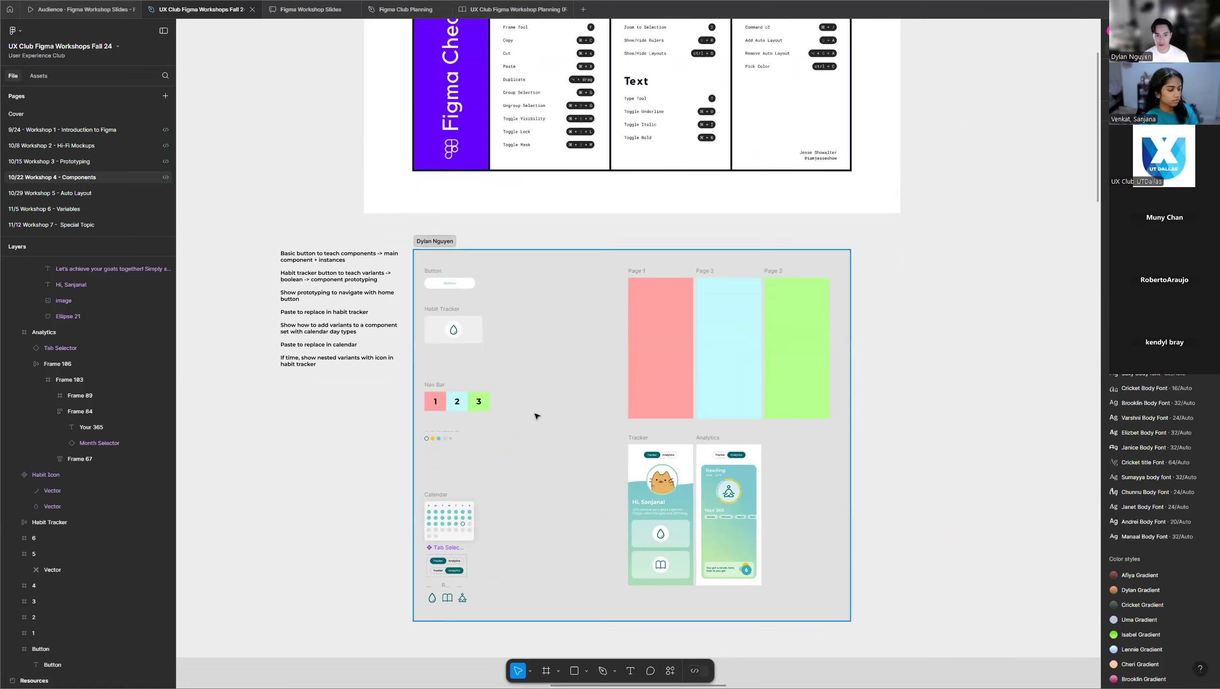
scroll(632, 424, "down", 3)
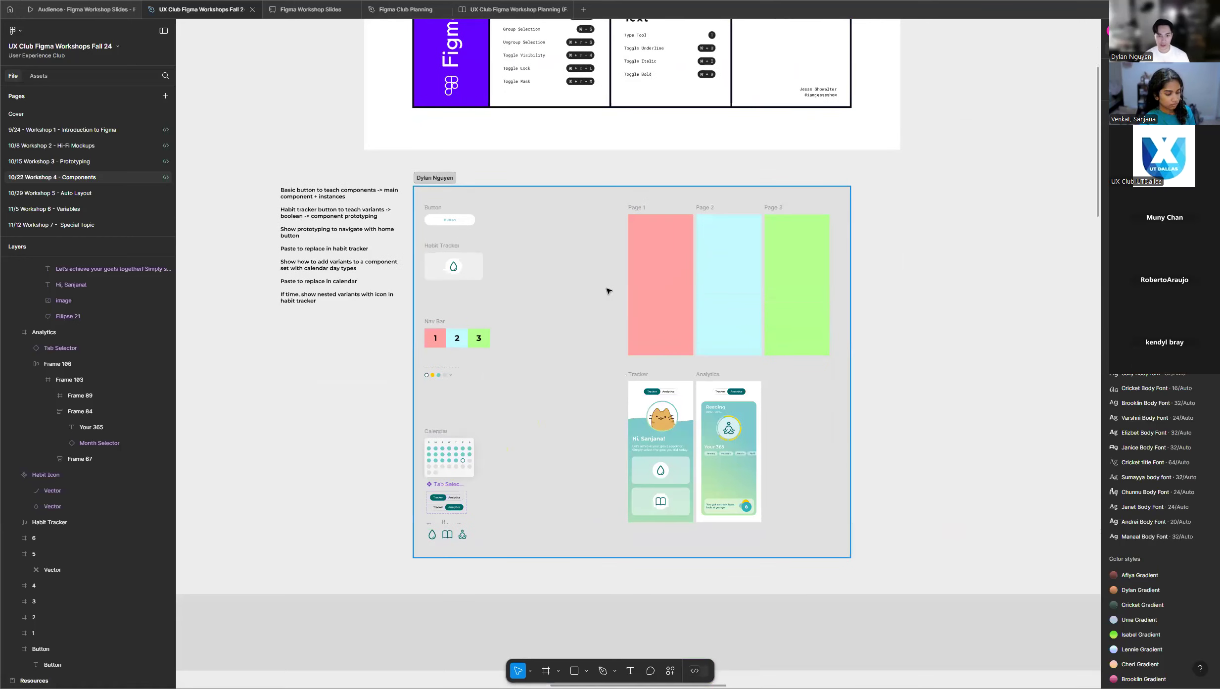
Examine the Button frame and the Habit Tracker card in the instructor's demo section.
scroll(733, 302, "up", 3)
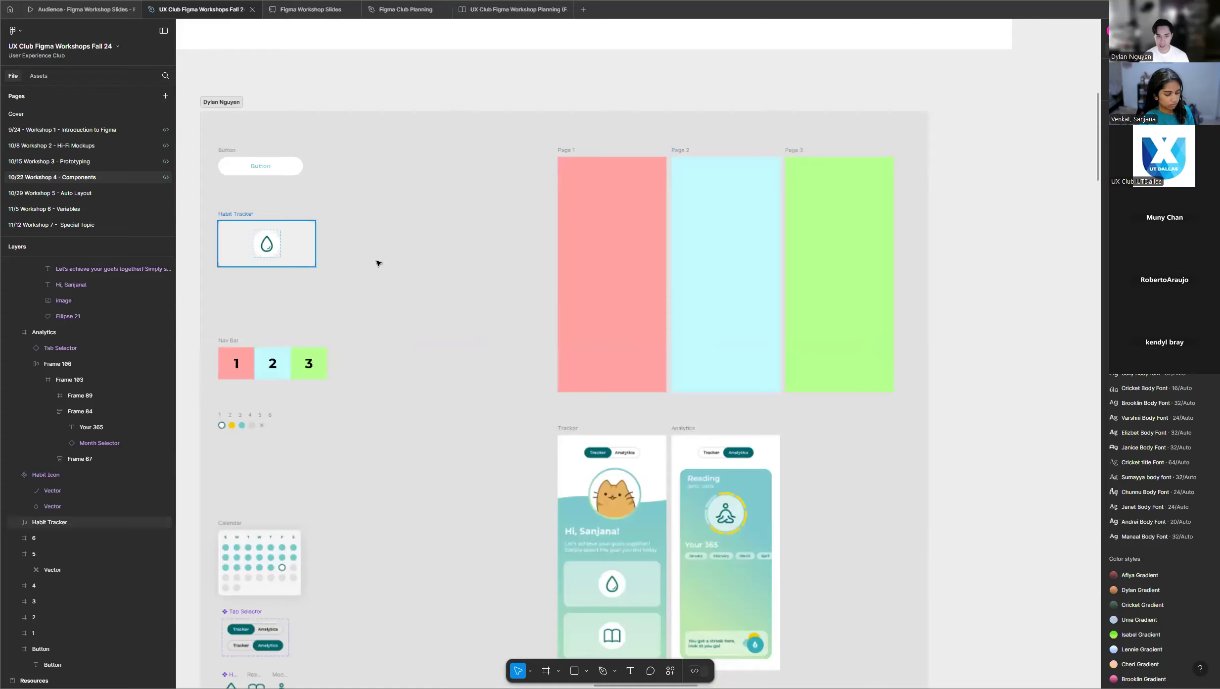
scroll(787, 272, "down", 3)
scroll(600, 270, "up", 5)
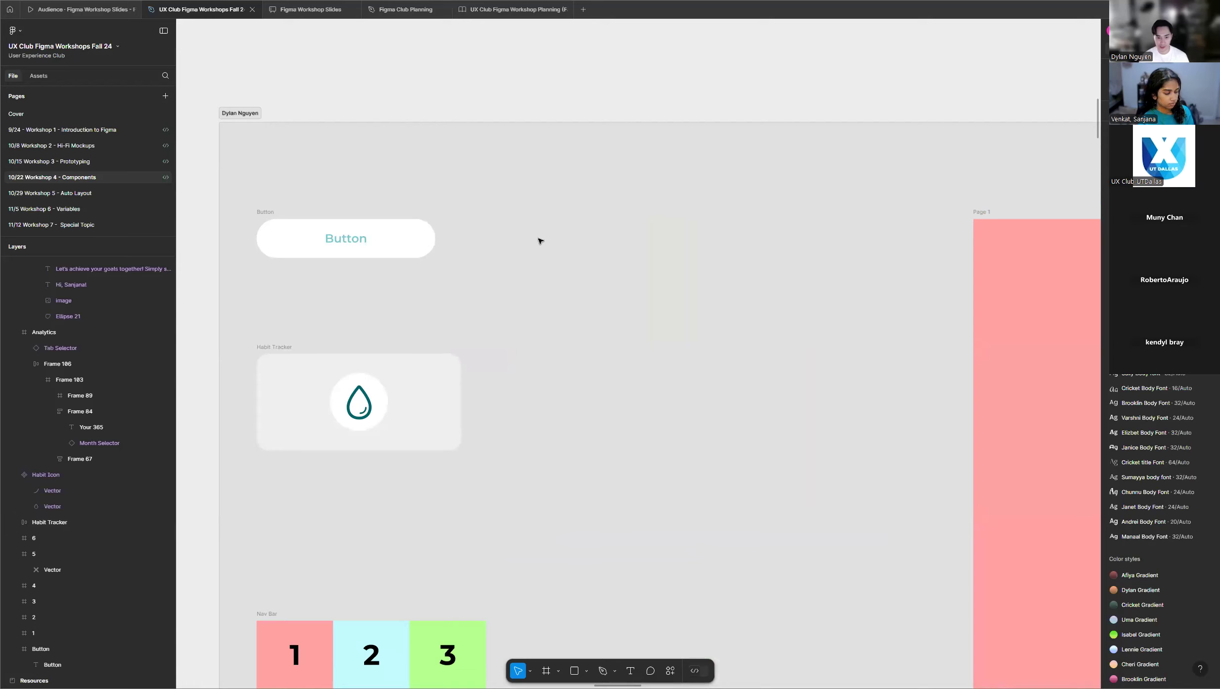
scroll(387, 237, "up", 3)
scroll(719, 217, "down", 3)
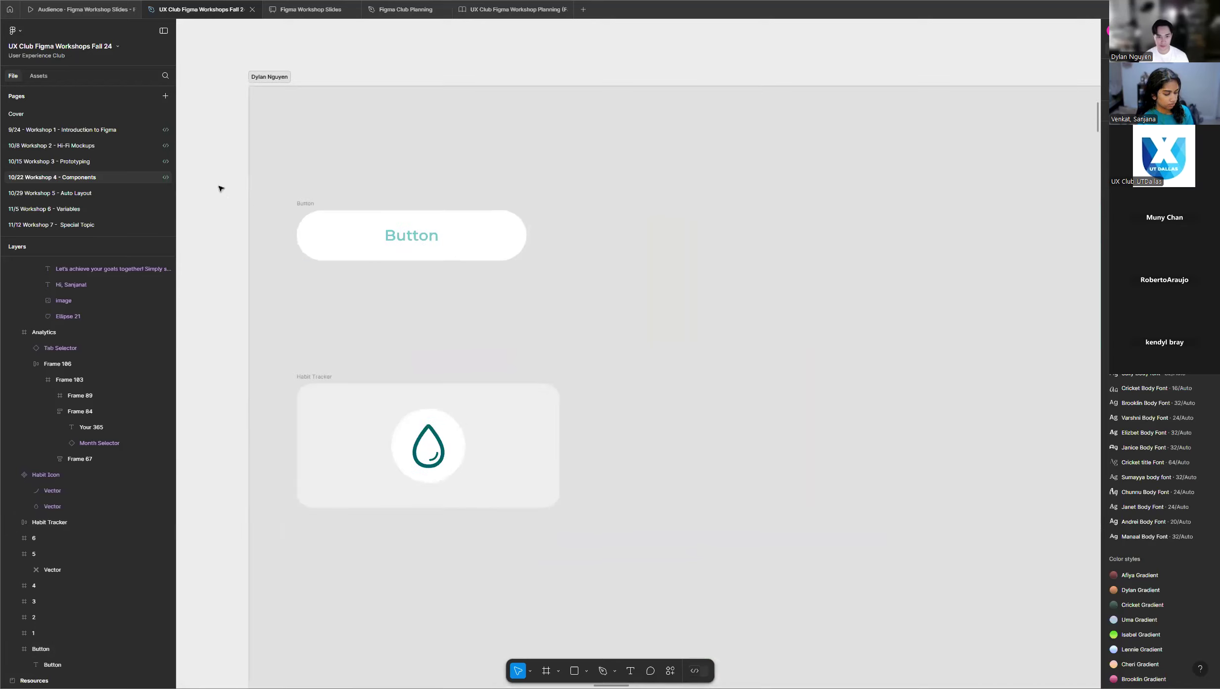
scroll(279, 182, "up", 2)
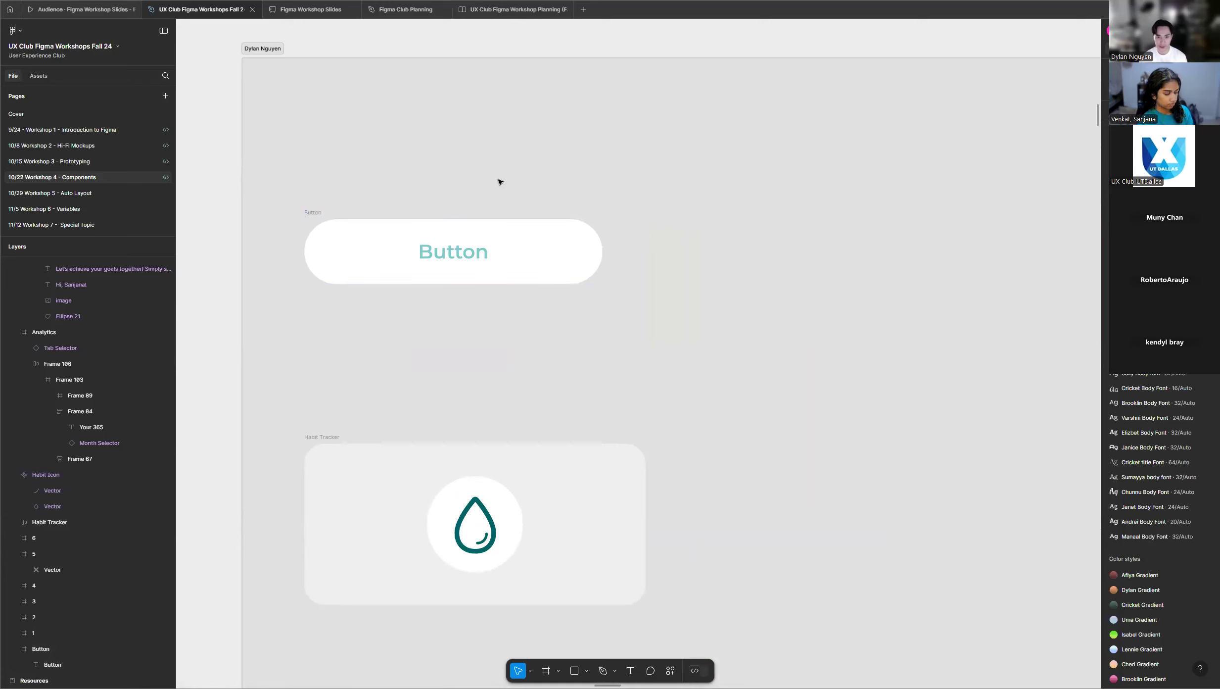
left_click(307, 213)
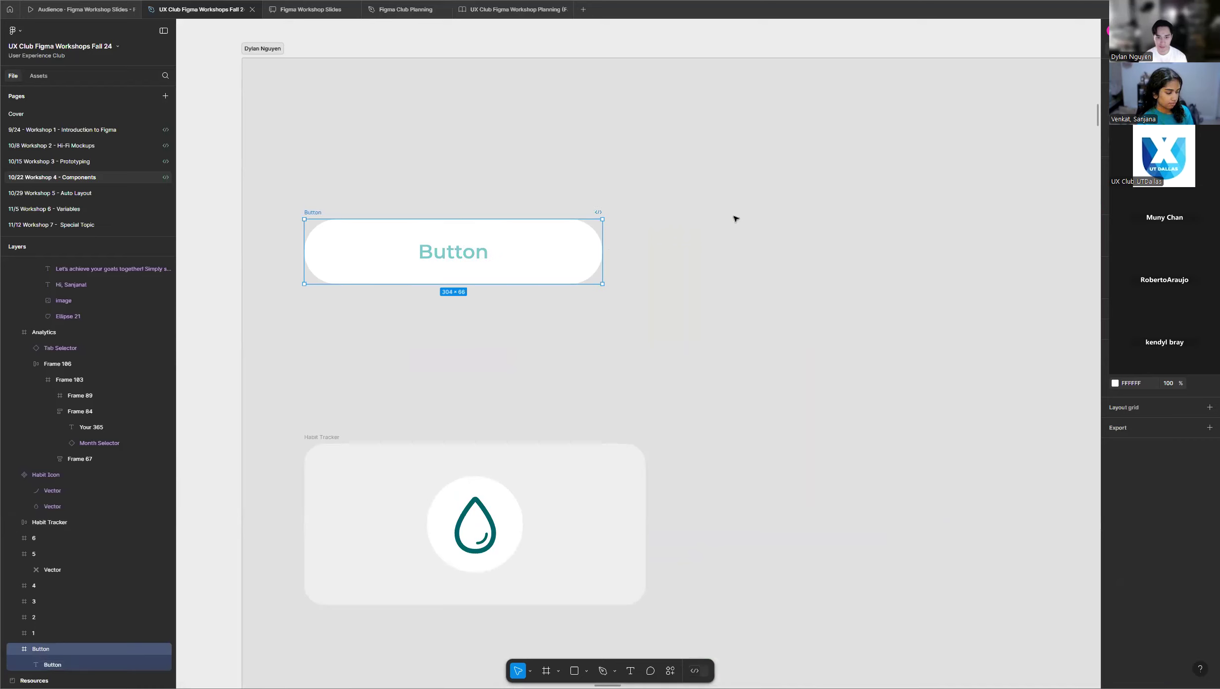
key("Escape")
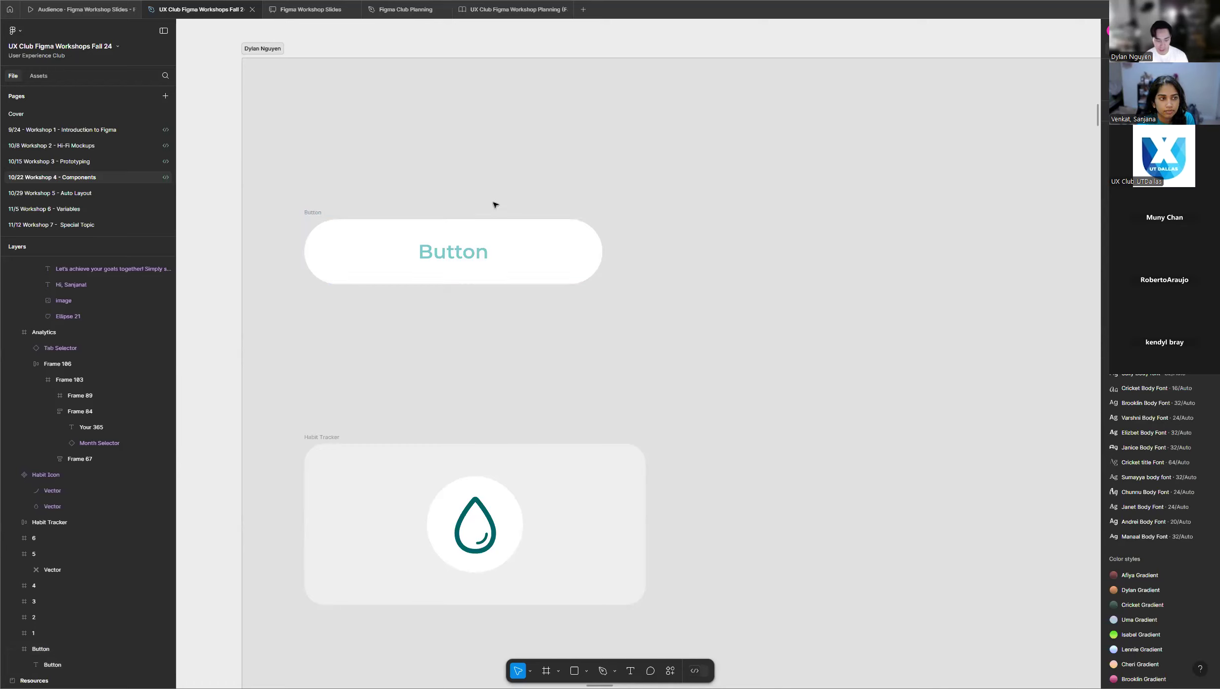
Convert the Button frame in the instructor's demo section into a component.
scroll(468, 212, "up", 2)
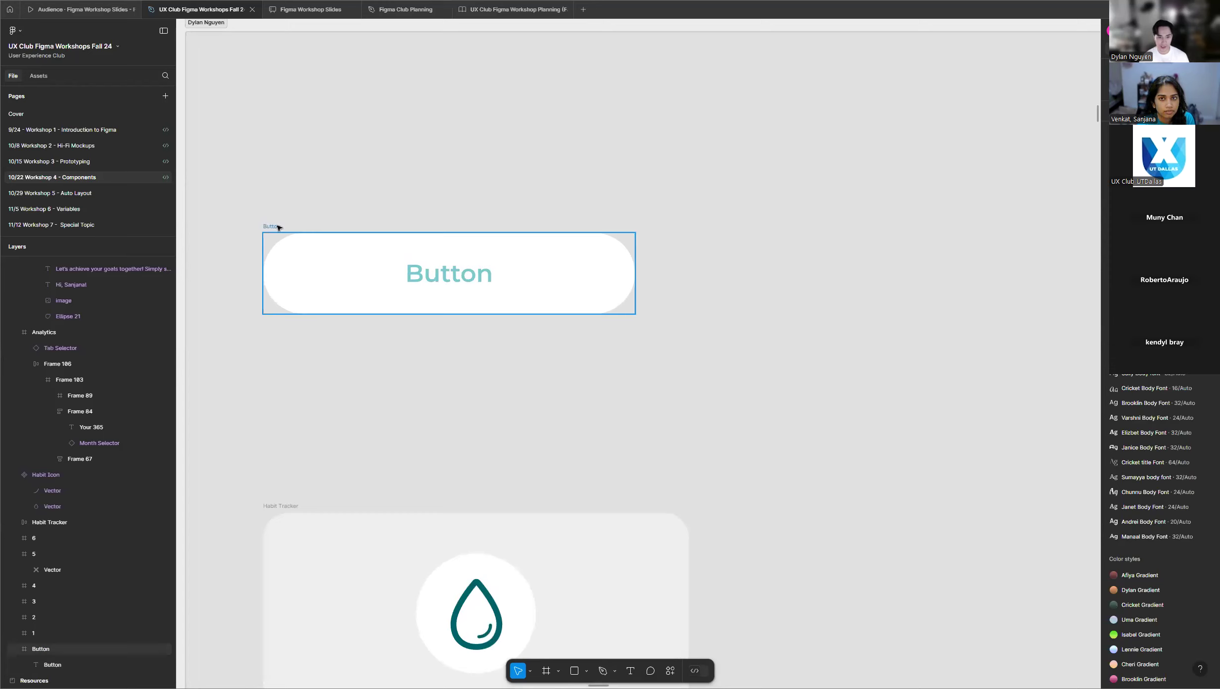
left_click(280, 227)
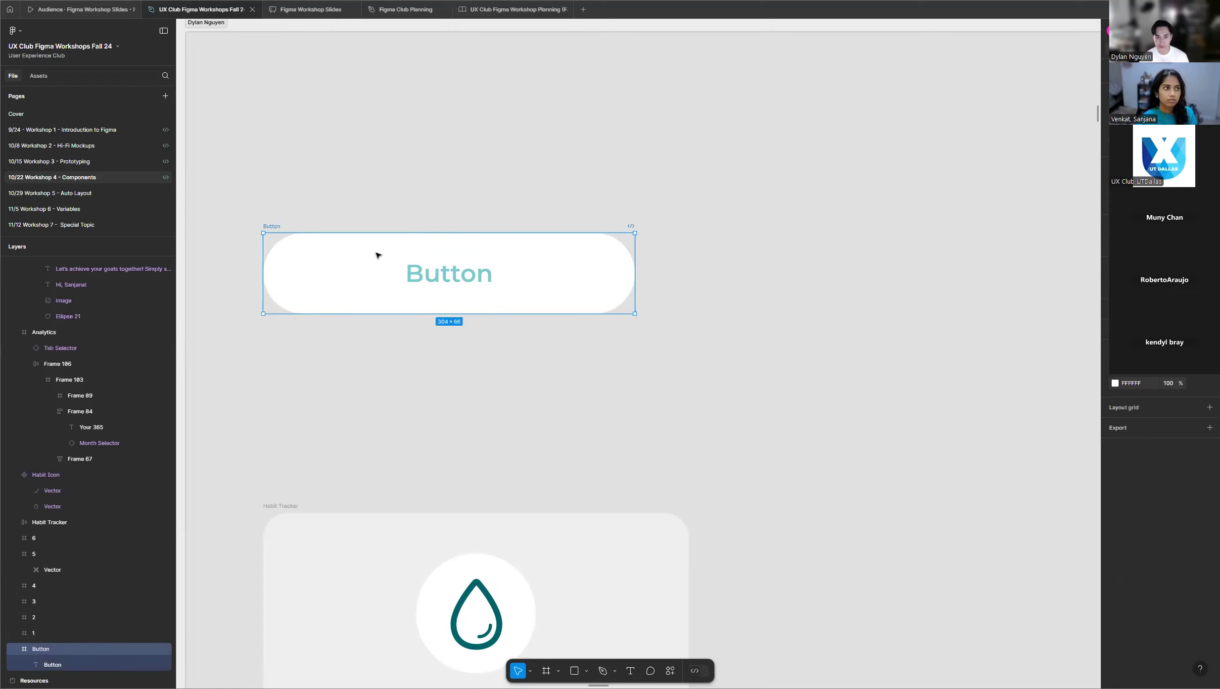
right_click(400, 255)
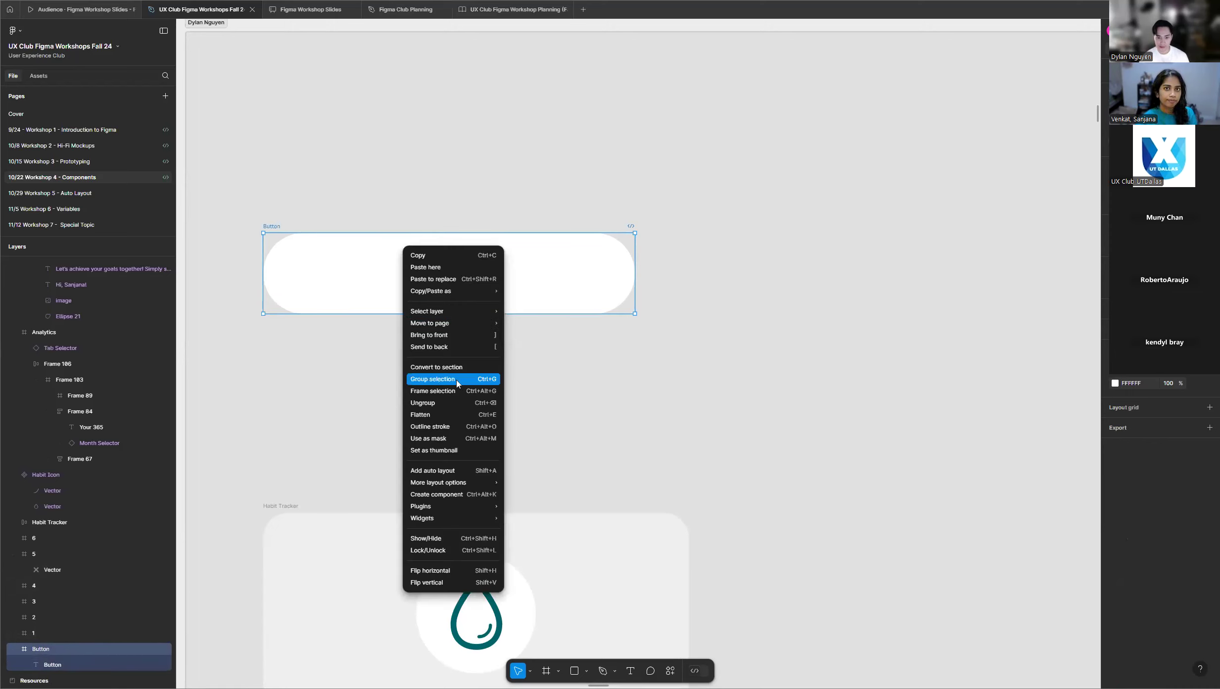
left_click(485, 495)
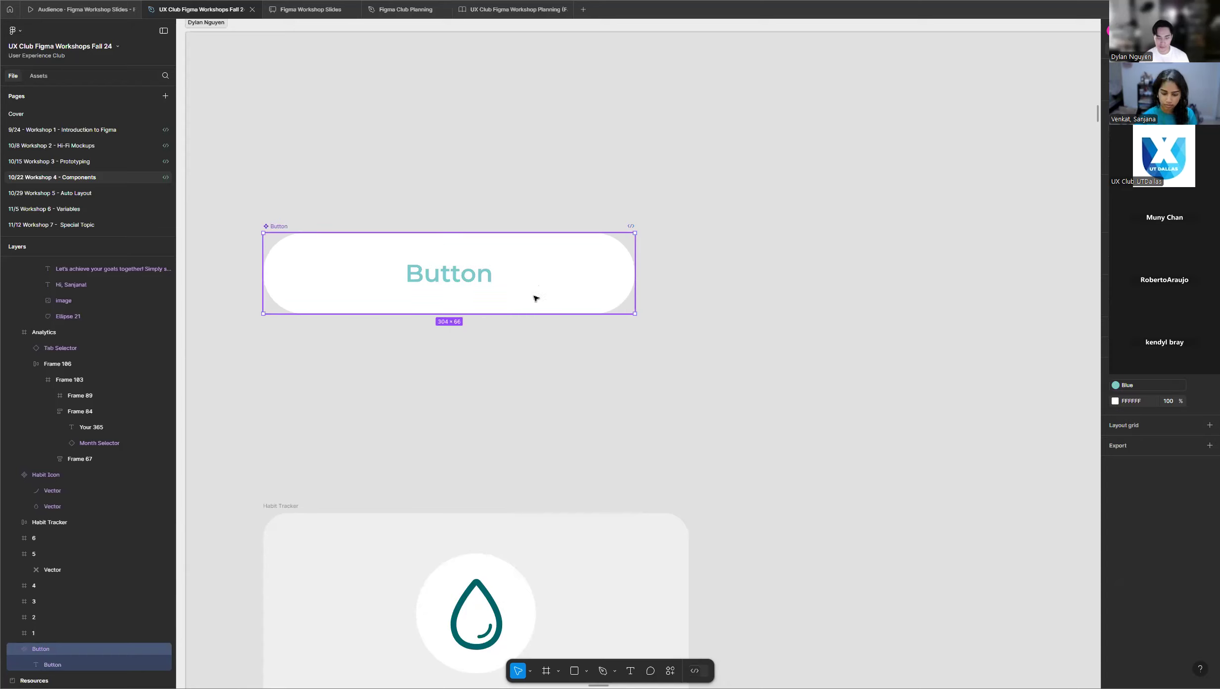
Duplicate the Button component to place an instance beside it on the right, level with the main component.
scroll(357, 327, "down", 3)
scroll(422, 307, "up", 2)
scroll(269, 286, "up", 2)
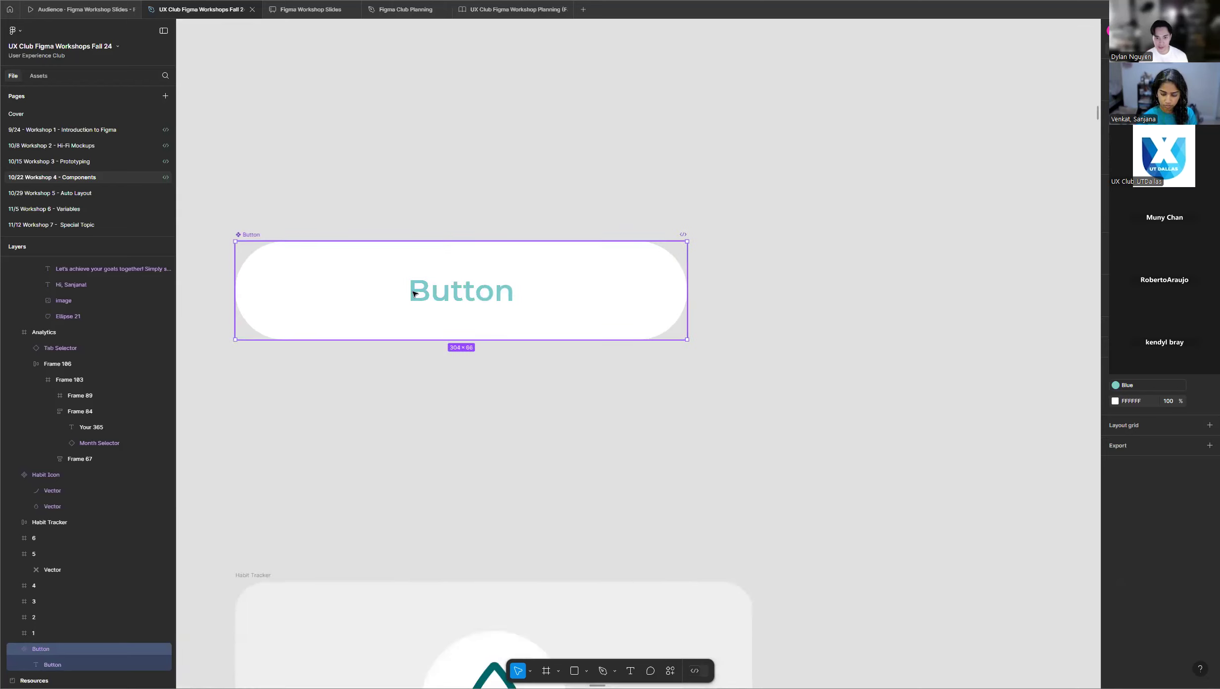
scroll(414, 288, "down", 2)
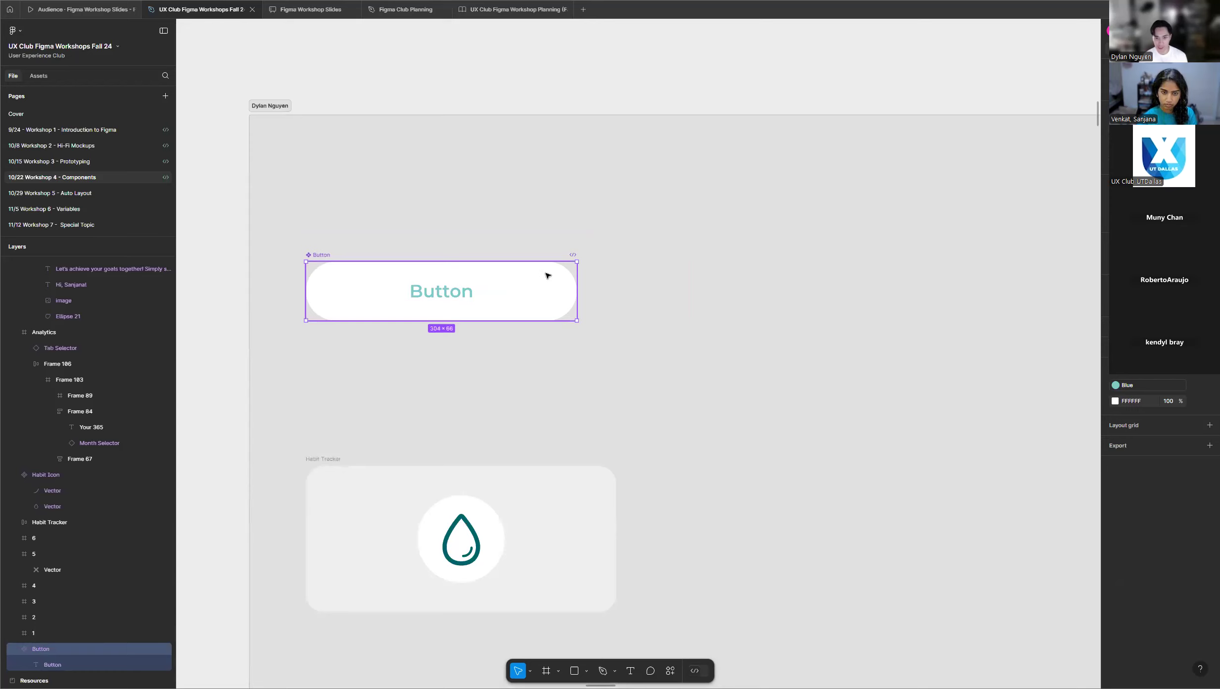
left_click_drag(499, 279, 793, 280)
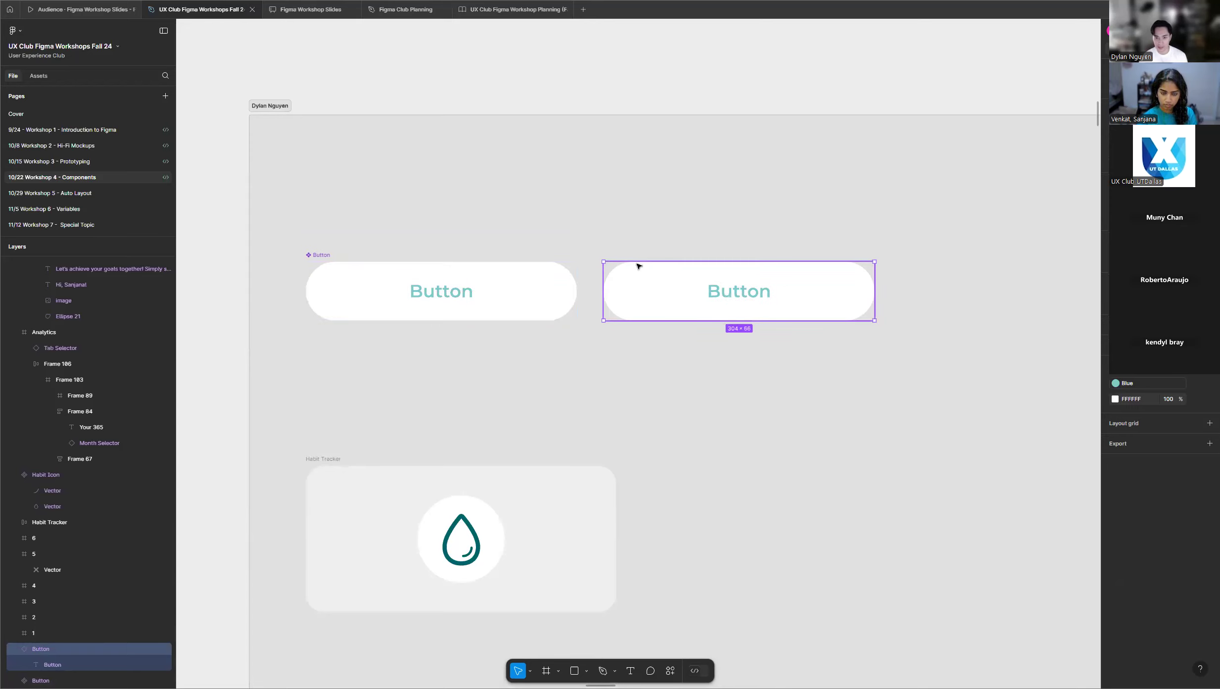
Copy the main Button component, paste it as a second instance, and place it directly above the first instance.
left_click(539, 281)
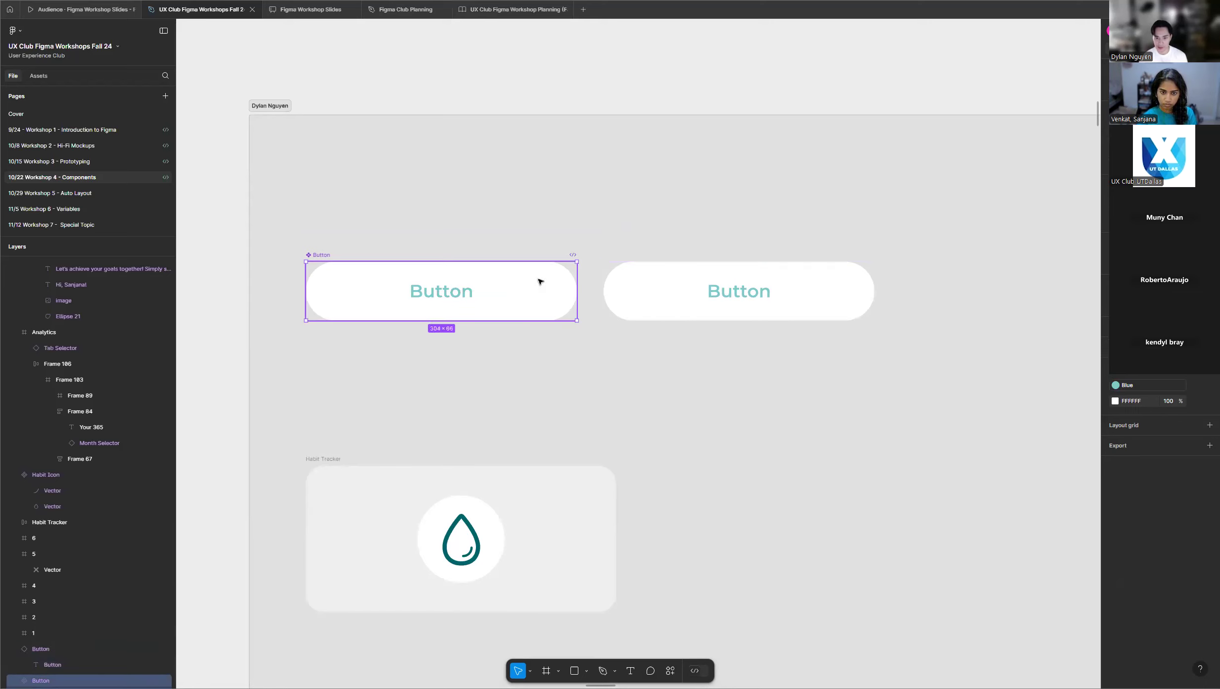
right_click(539, 281)
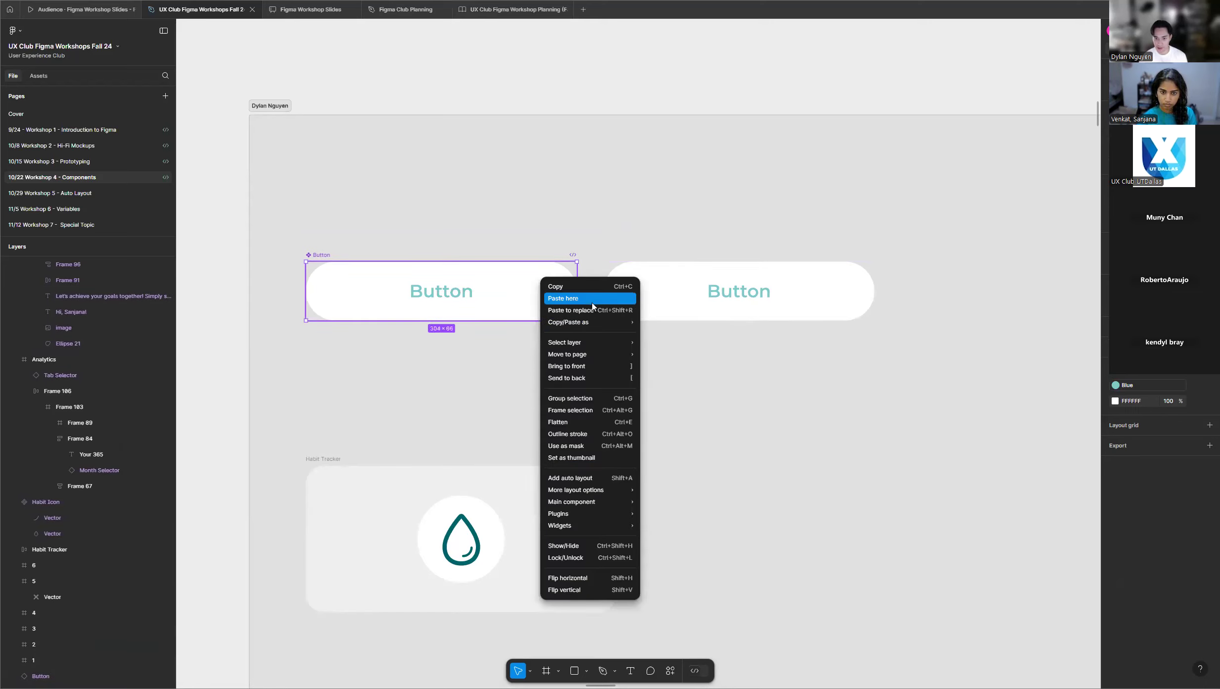
left_click(588, 286)
left_click(683, 196)
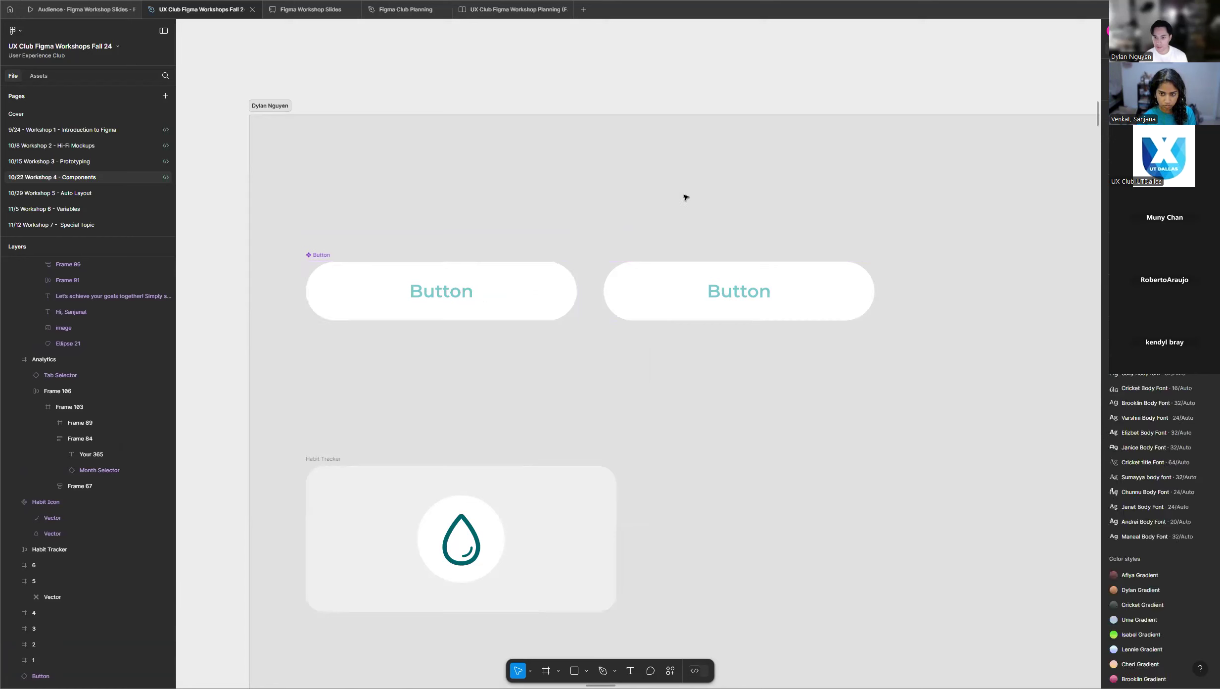
right_click(682, 194)
left_click(712, 213)
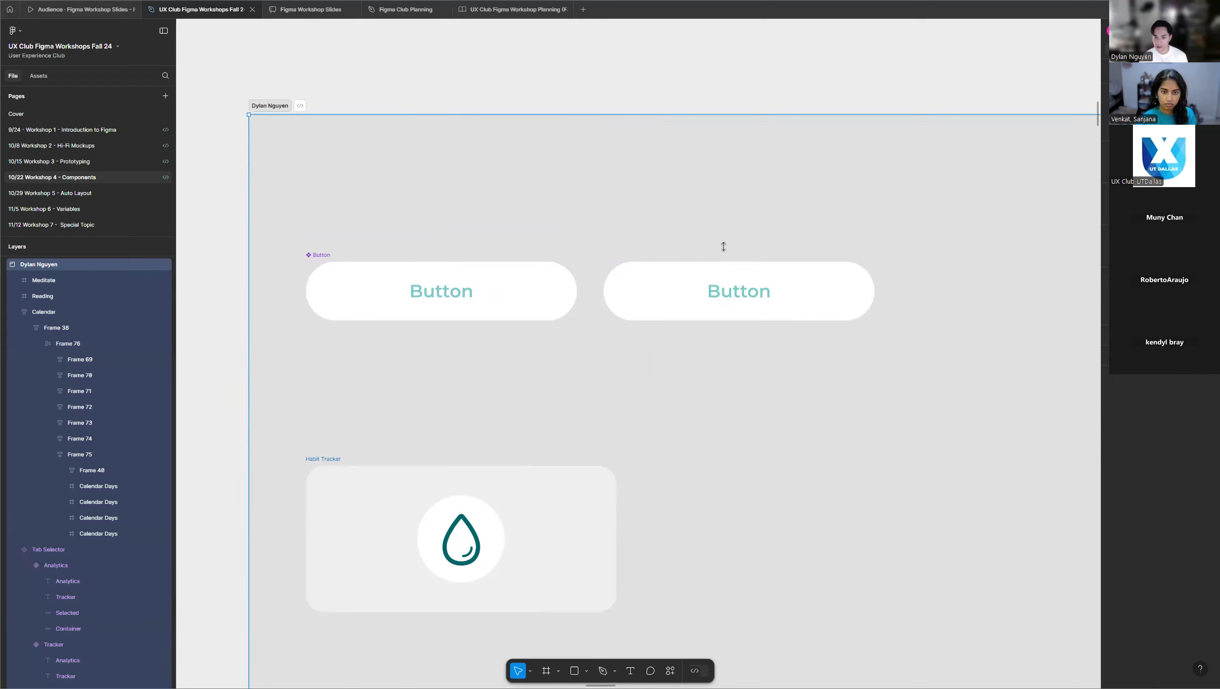
scroll(549, 241, "down", 2)
left_click_drag(701, 262, 623, 229)
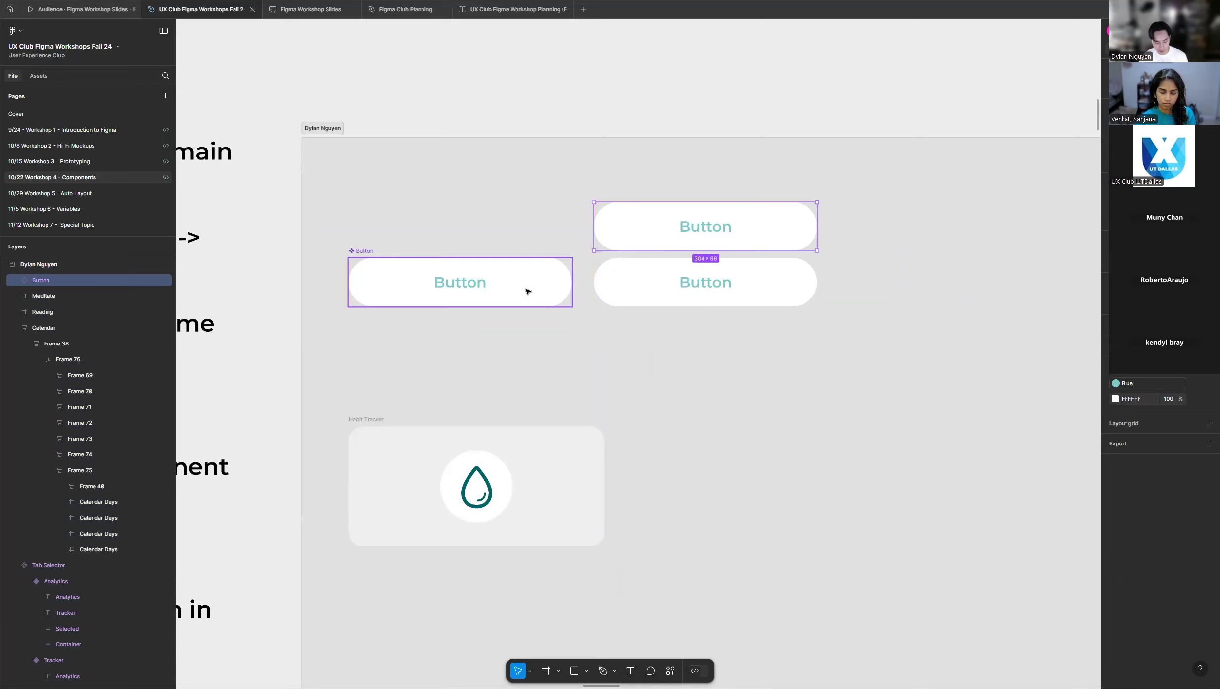
key("alt")
left_click_drag(551, 295, 767, 340)
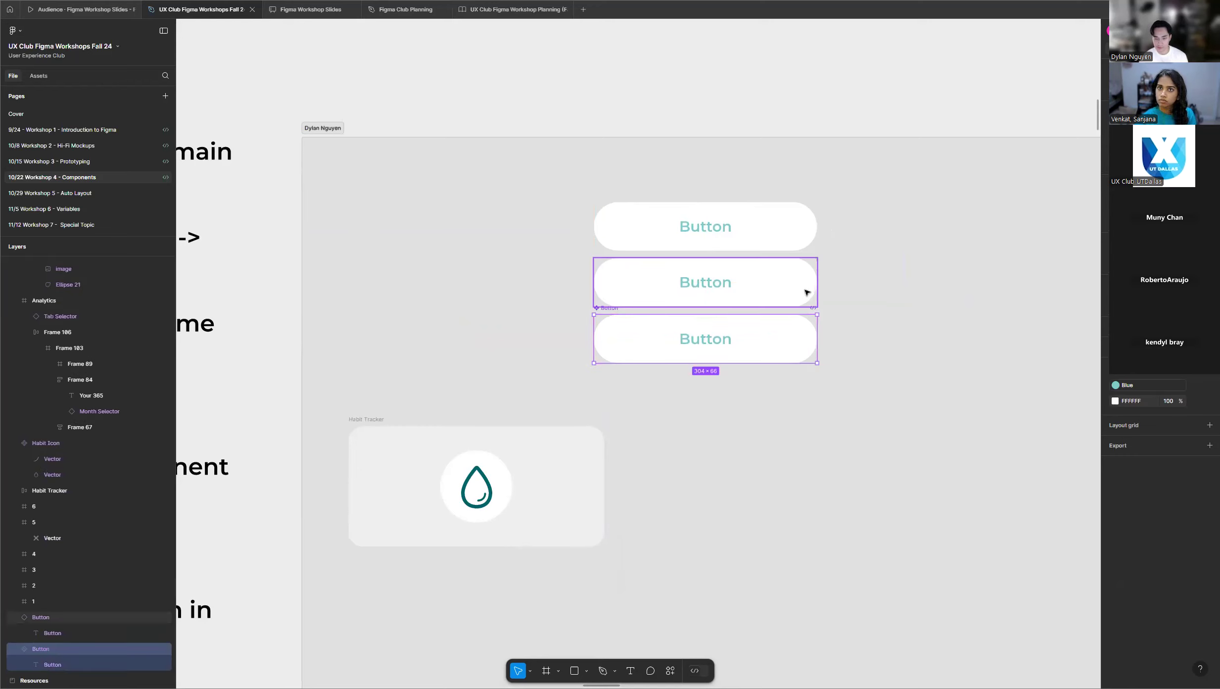
key("ctrl+z")
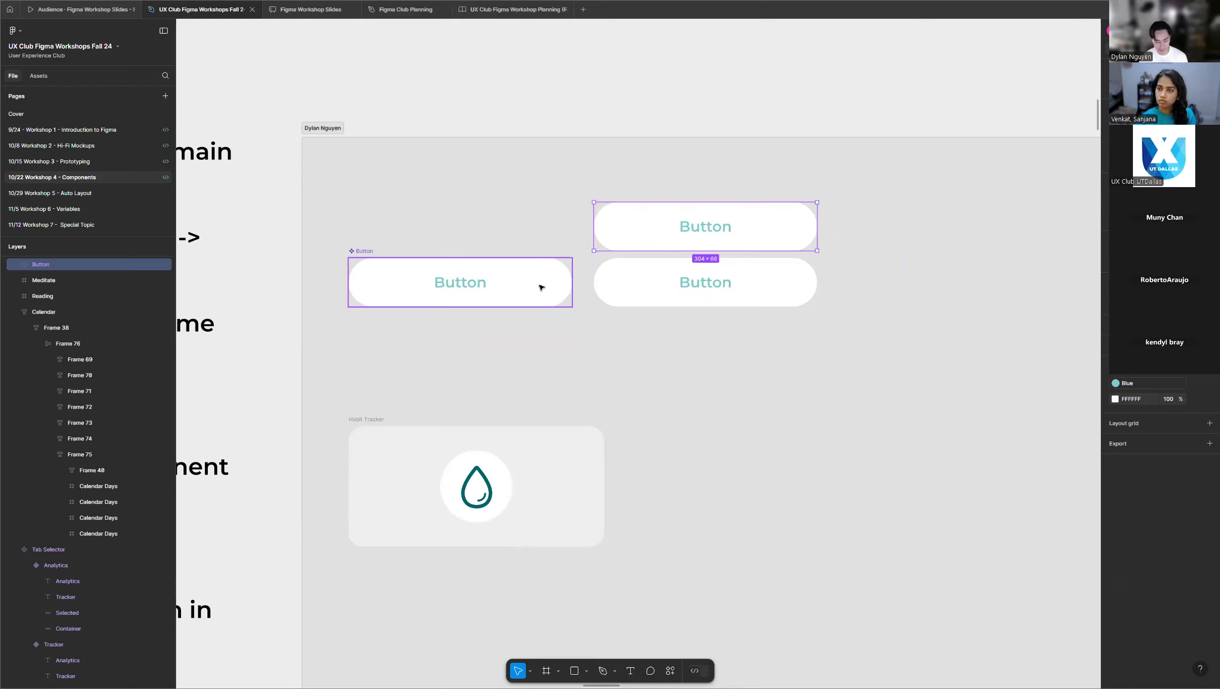
Duplicate the main Button component as a third instance and place it directly below the other two, aligned and evenly spaced with them.
left_click_drag(541, 287, 791, 351)
scroll(589, 218, "up", 8)
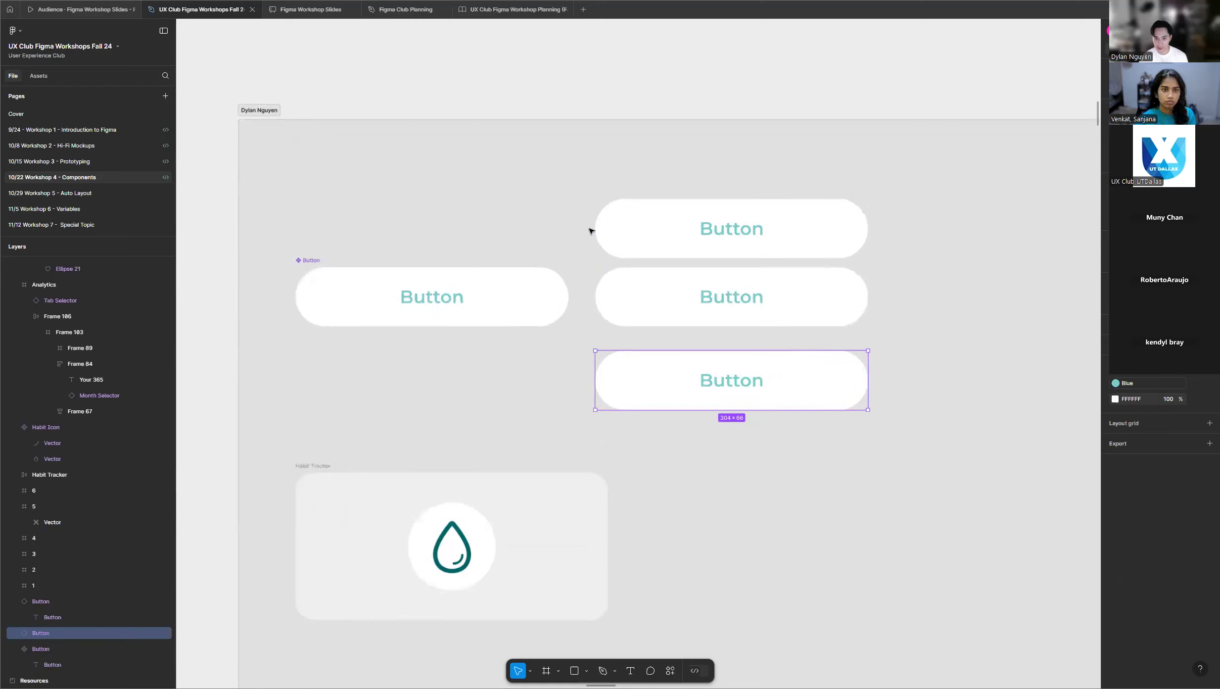
scroll(695, 272, "down", 2)
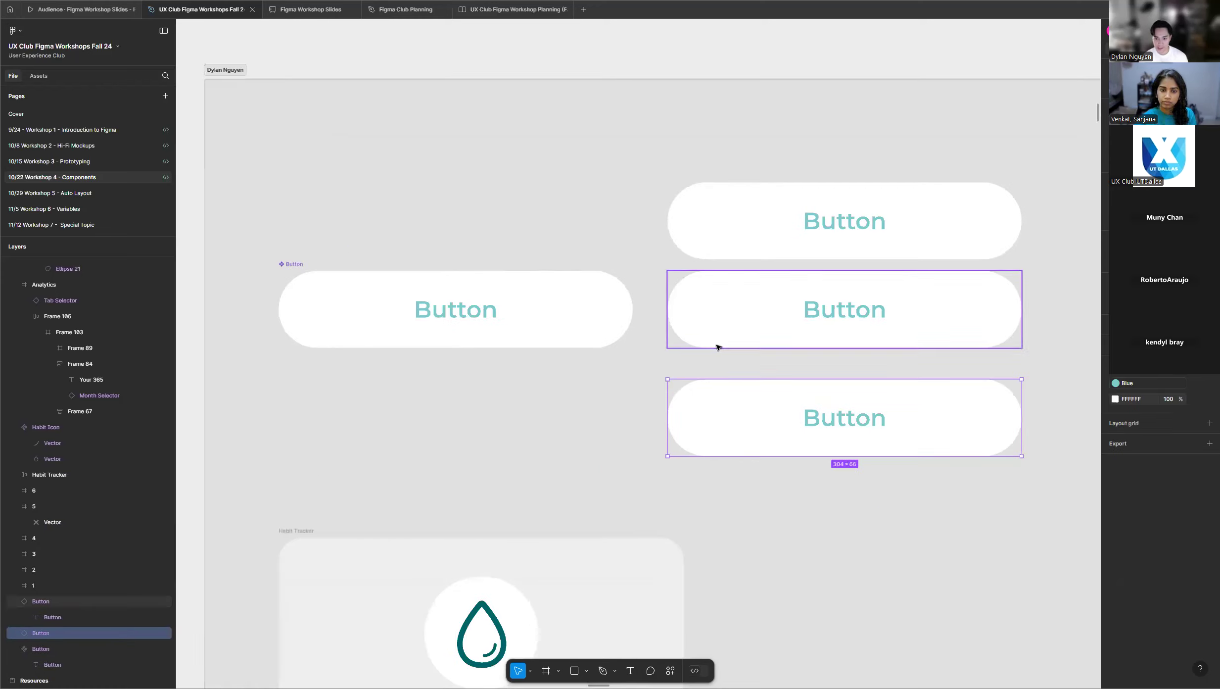
left_click_drag(724, 405, 722, 384)
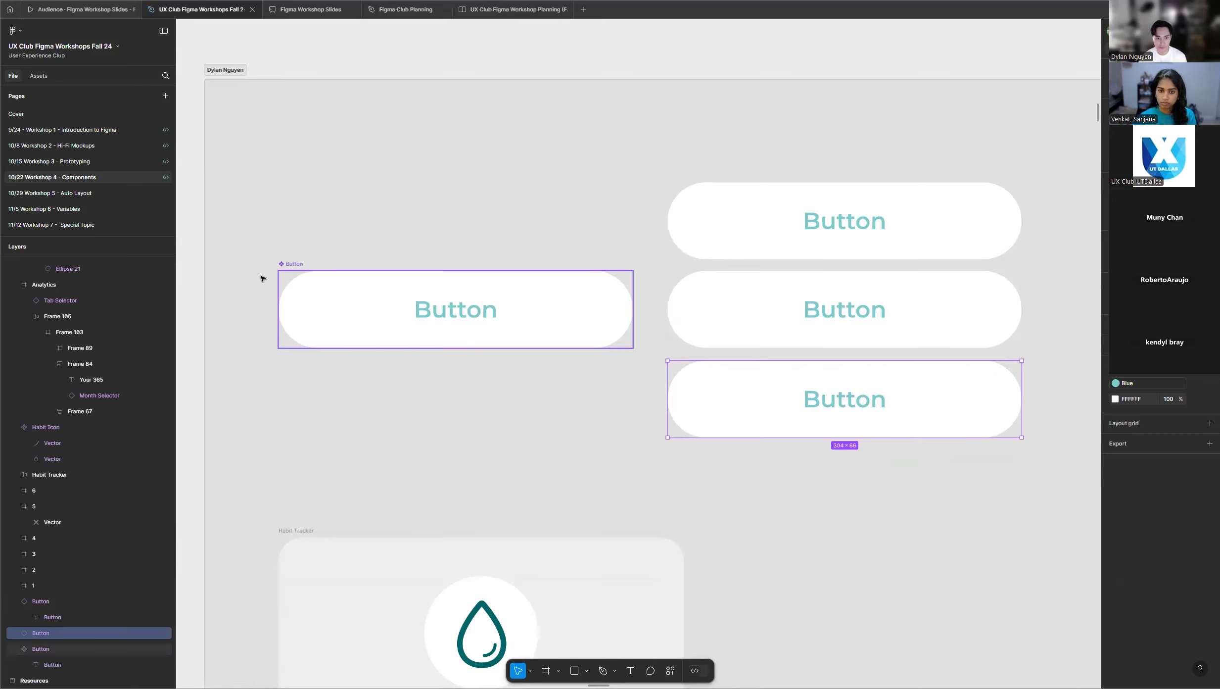
Compare how the main Button component and its topmost instance are marked on the canvas and in the layer list.
left_click(293, 268)
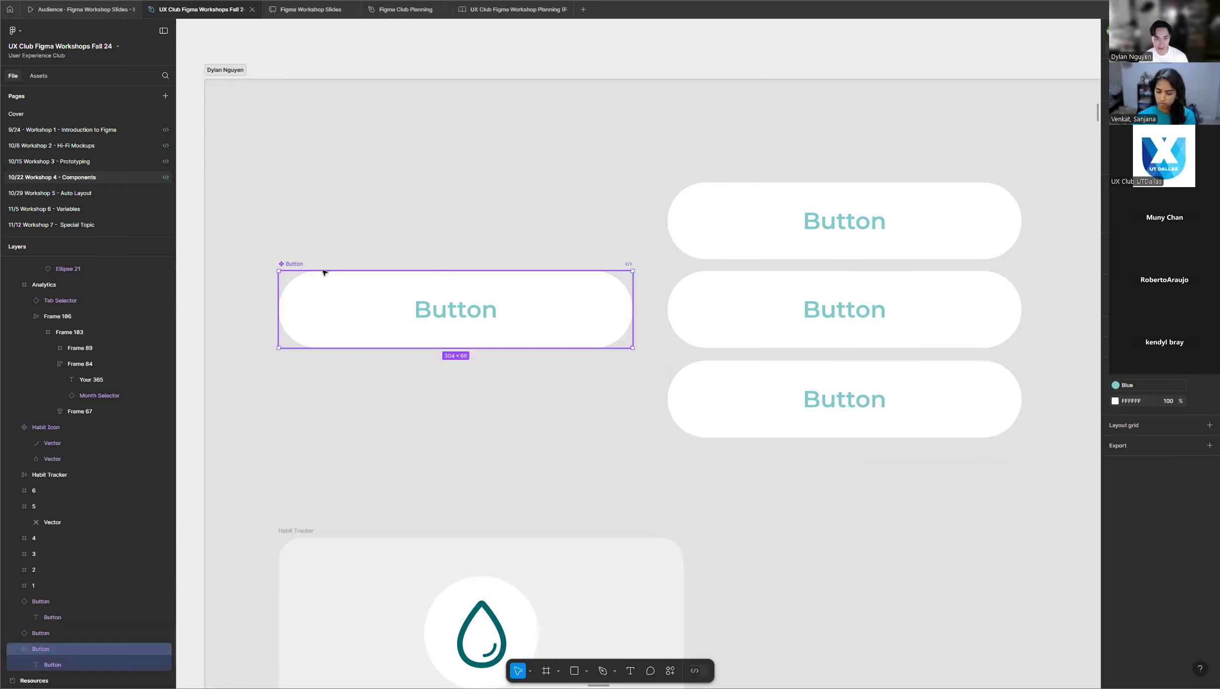
scroll(299, 266, "up", 3)
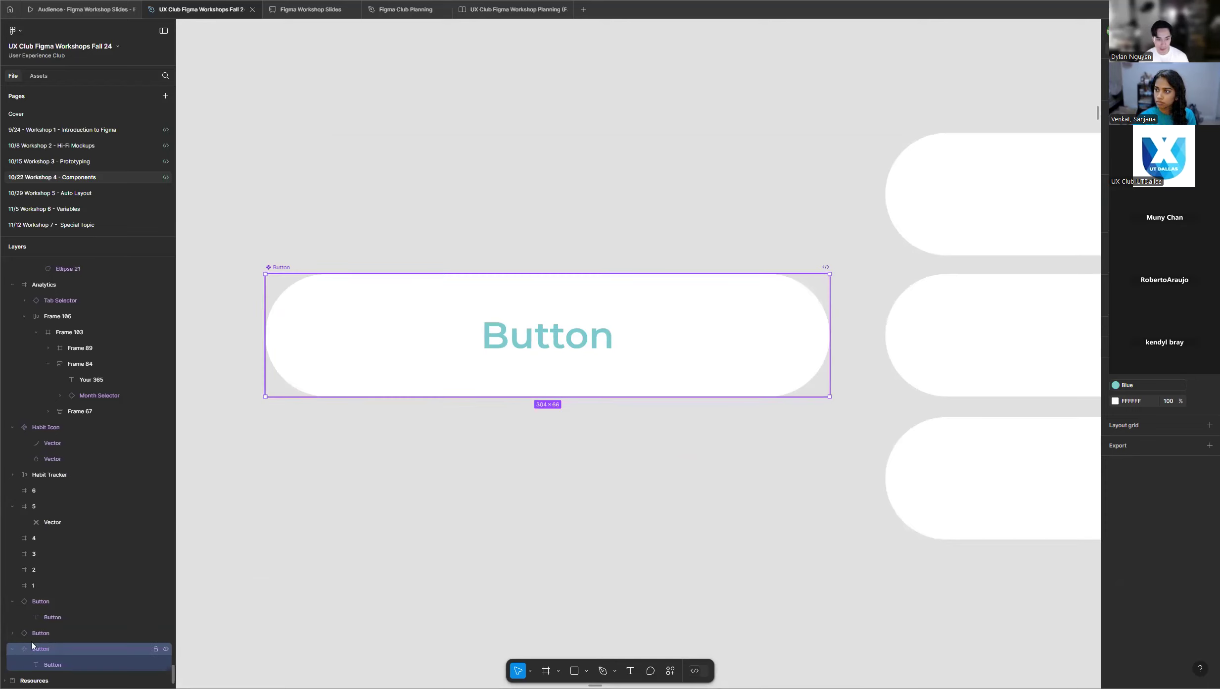
scroll(304, 451, "down", 3)
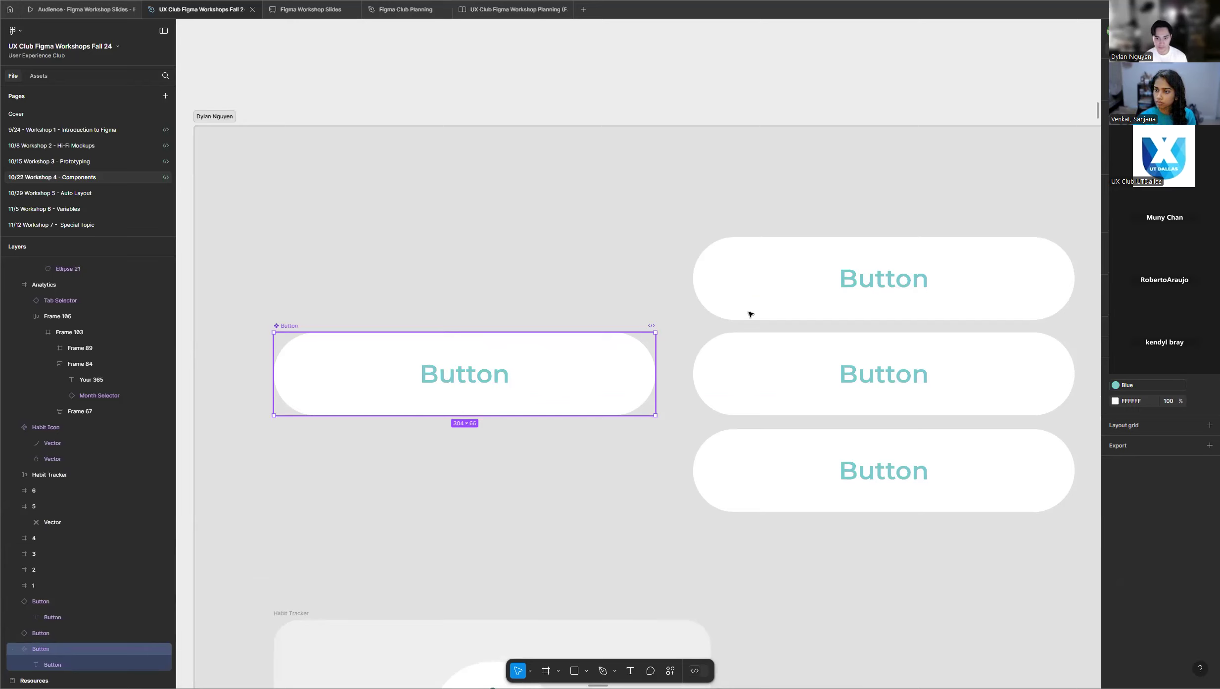
left_click(755, 264)
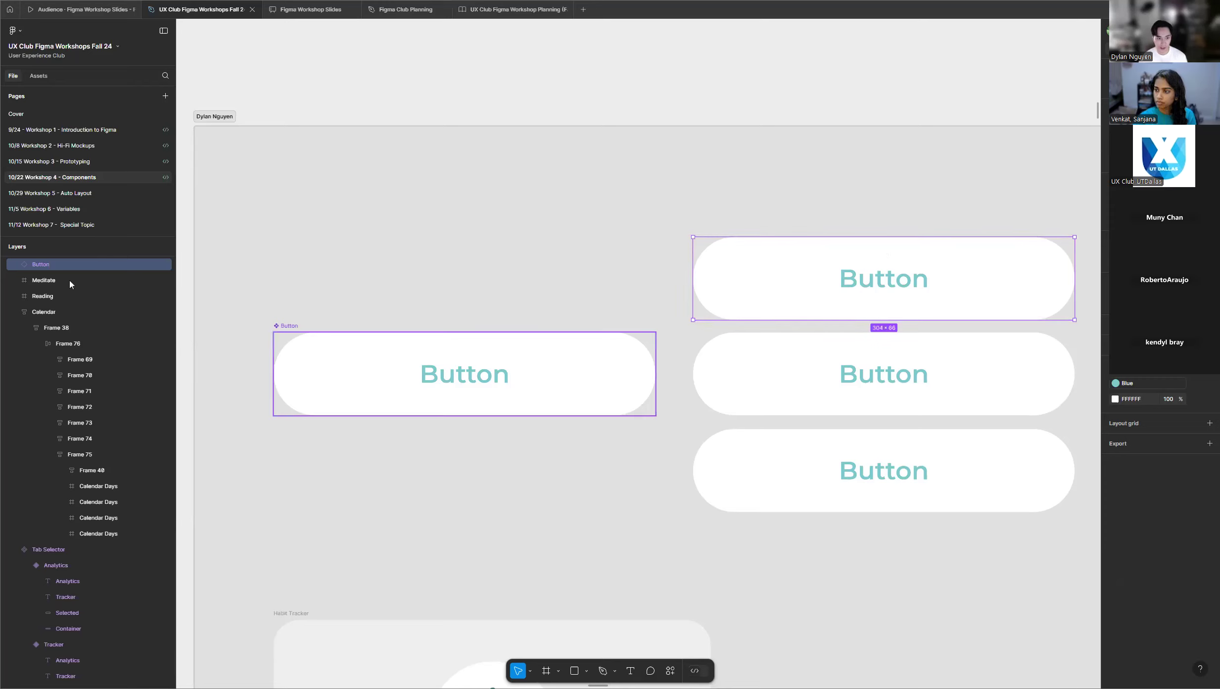
scroll(44, 282, "up", 1)
scroll(42, 297, "up", 2)
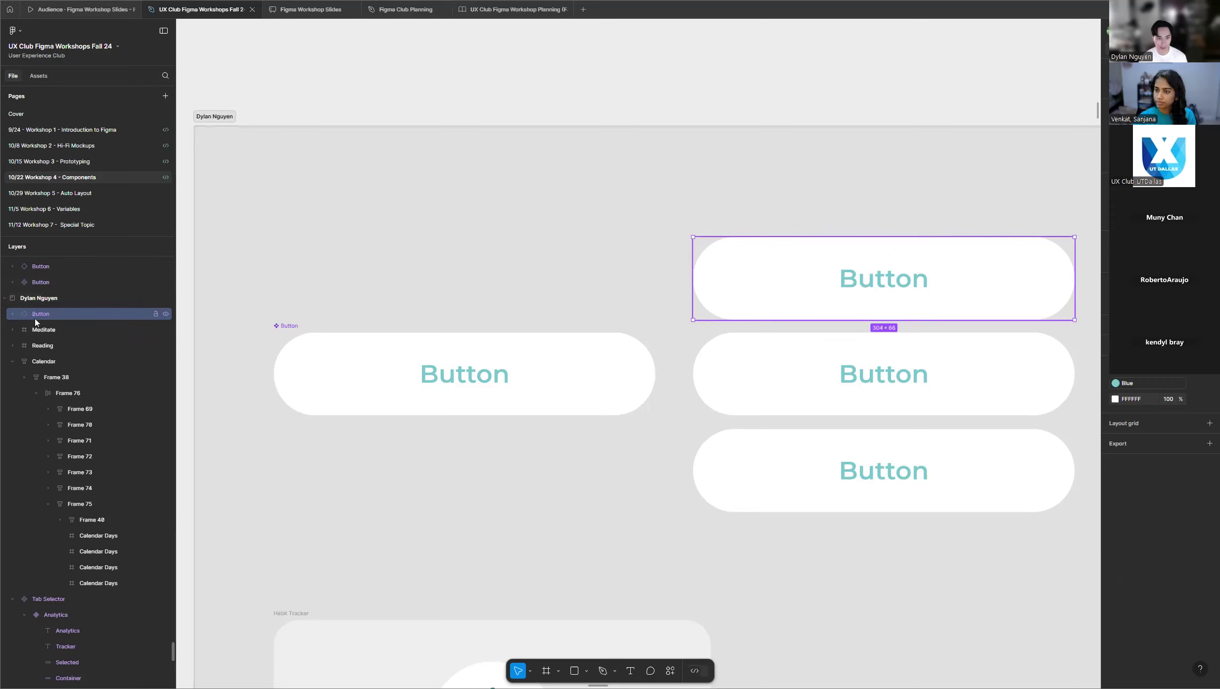
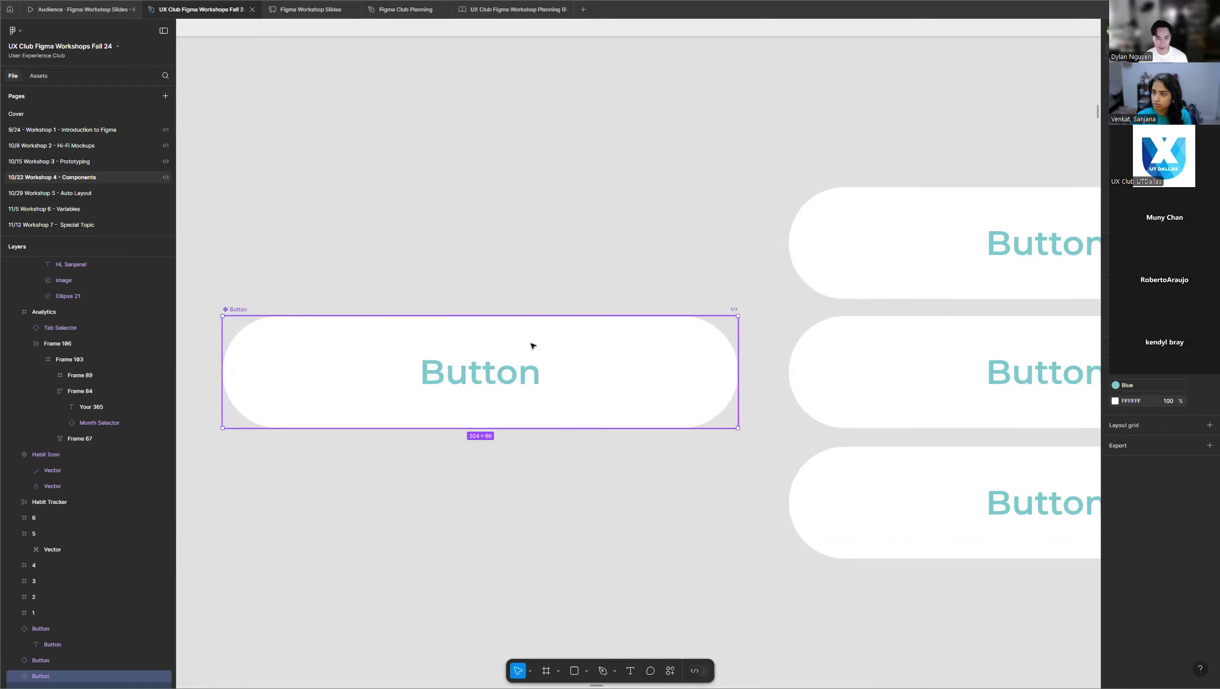
Survey the rows of student frames below the demo frame to check their progress on the Button component and its instances.
scroll(604, 315, "down", 5)
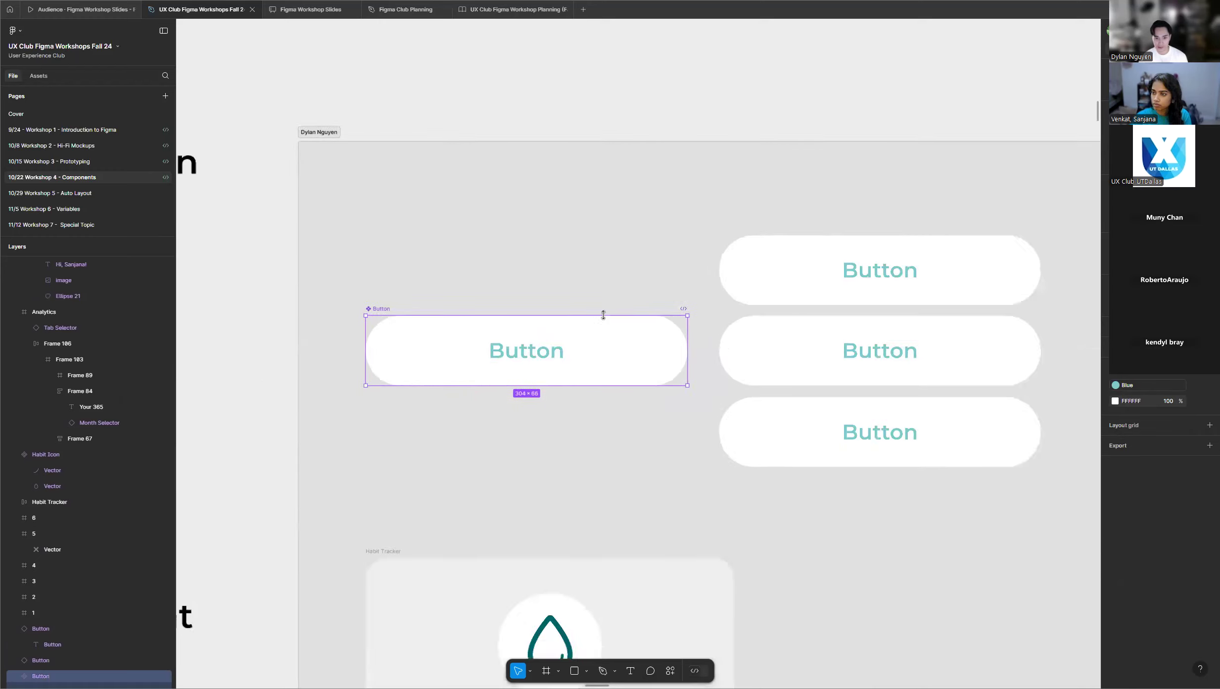
scroll(518, 309, "down", 5)
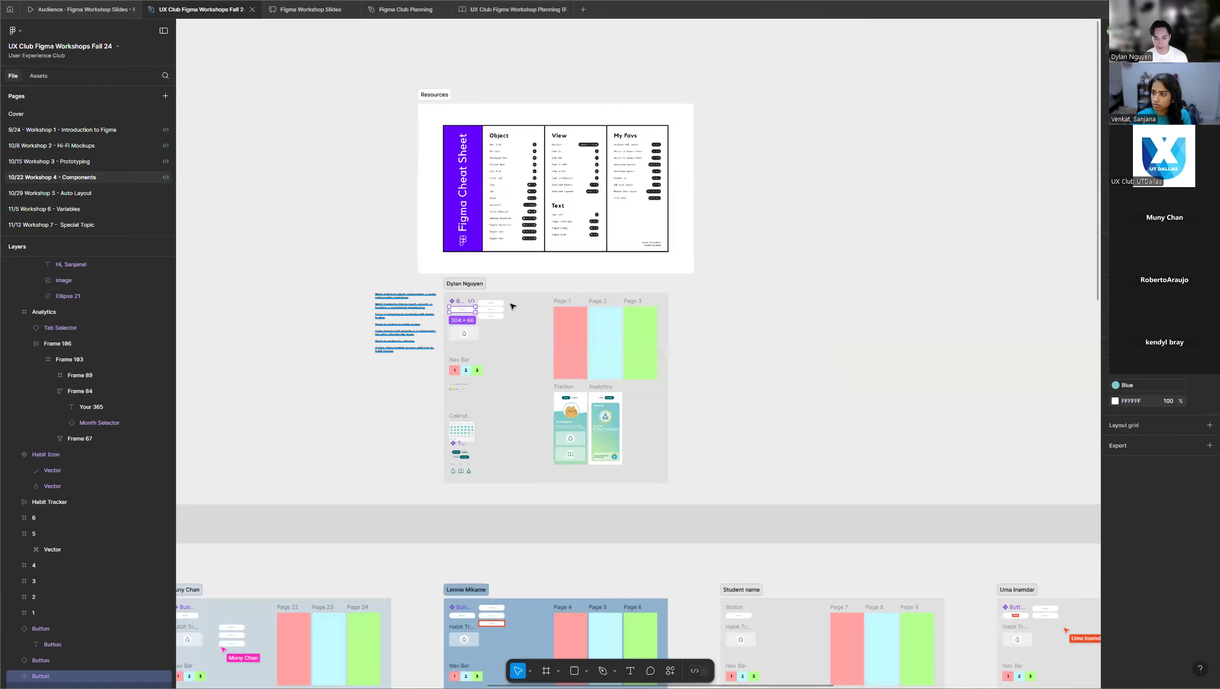
scroll(703, 299, "down", 5)
scroll(702, 282, "down", 2)
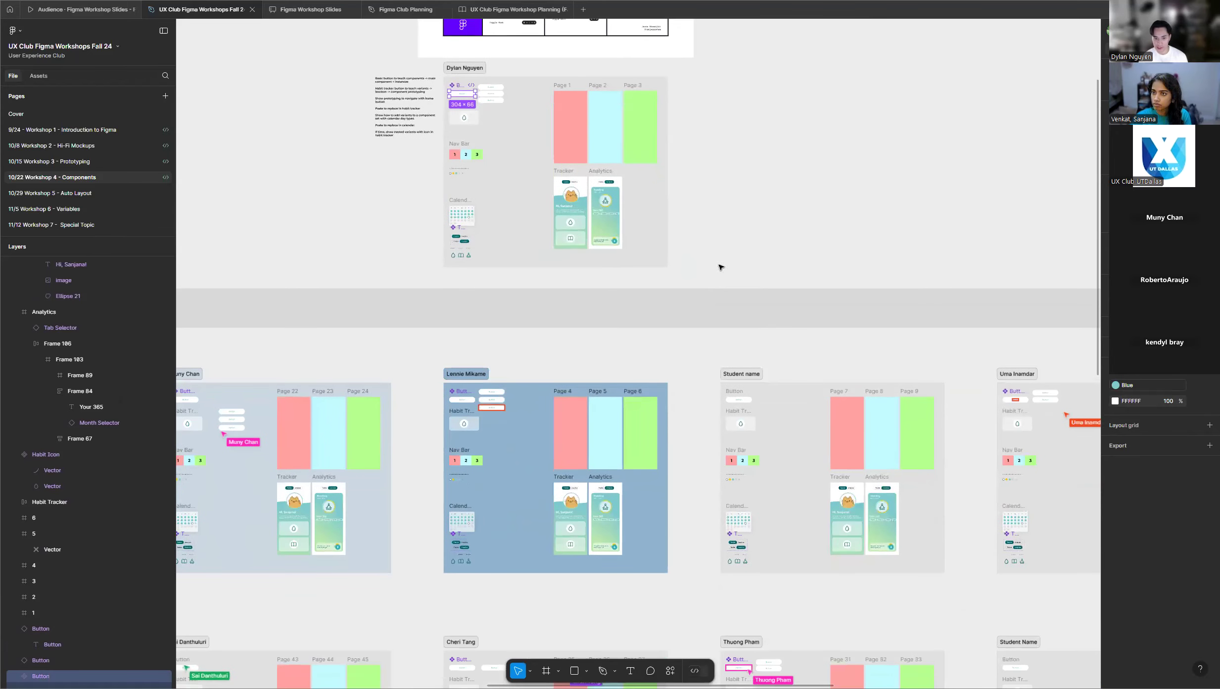
scroll(724, 264, "down", 2)
scroll(686, 247, "down", 3)
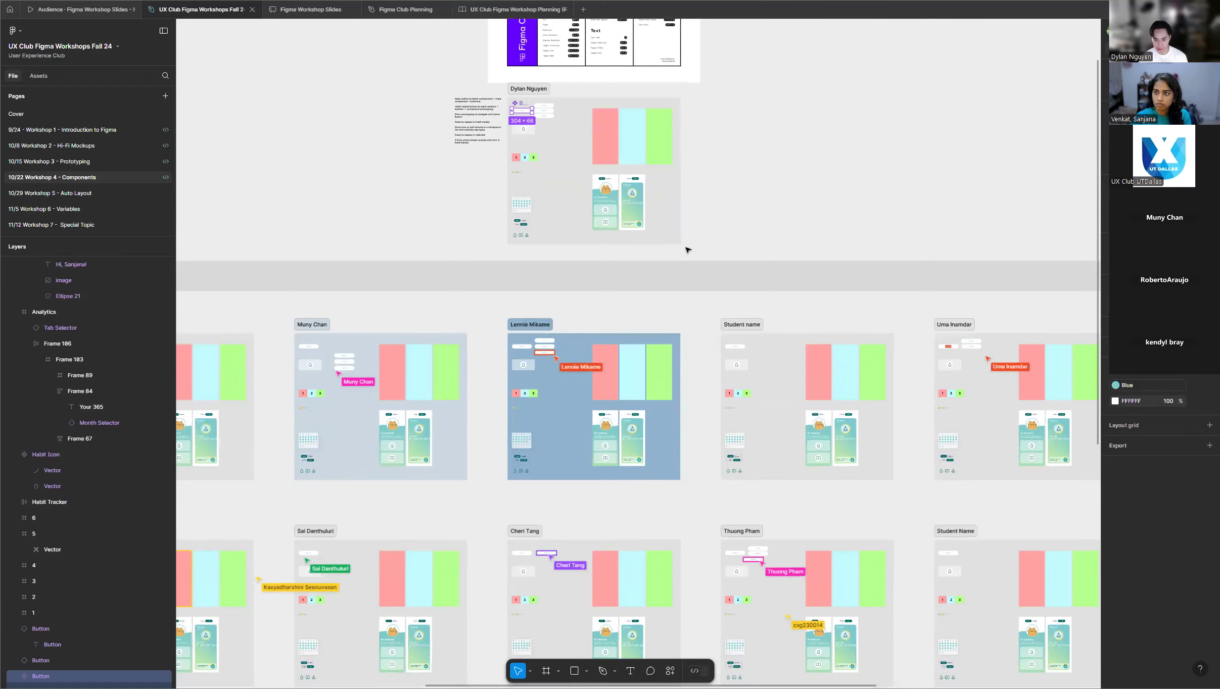
scroll(686, 244, "down", 3)
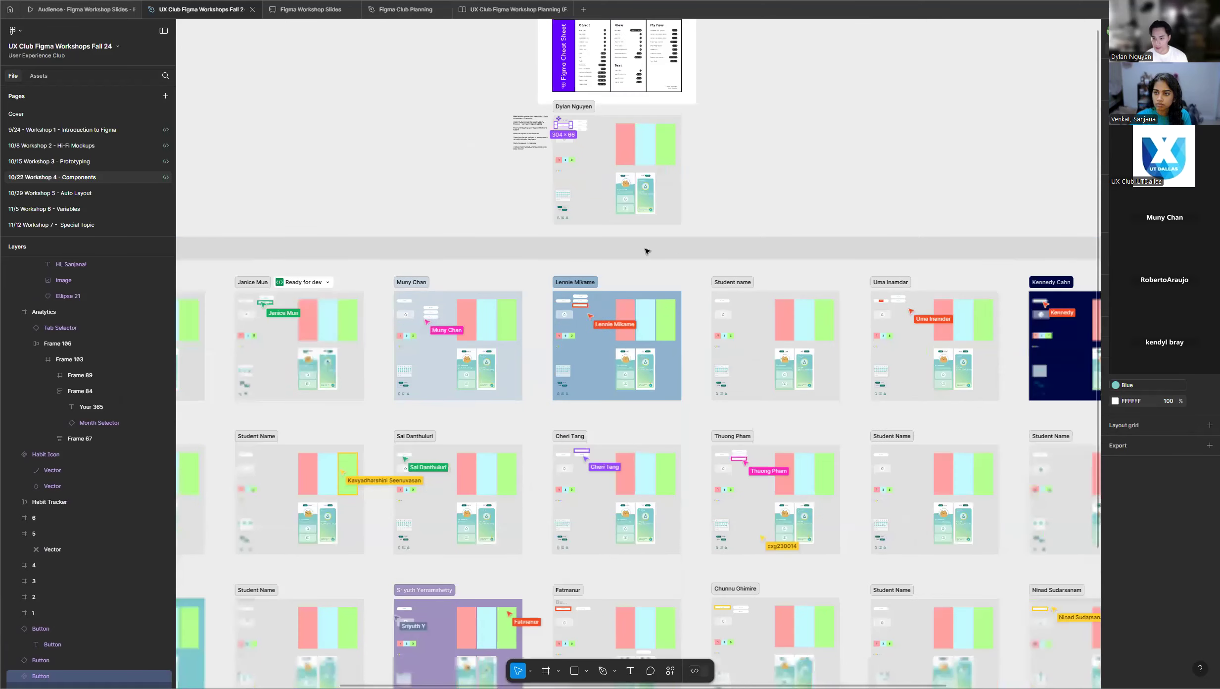
scroll(632, 269, "down", 2)
scroll(627, 289, "down", 5)
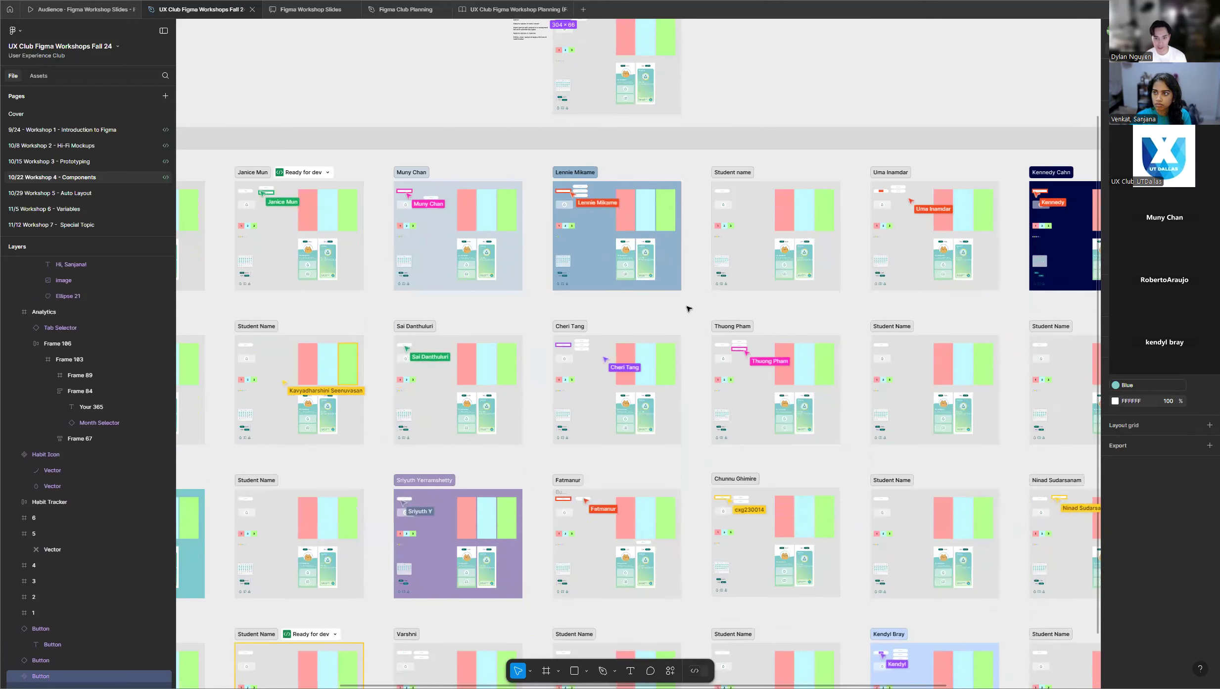
scroll(689, 309, "down", 6)
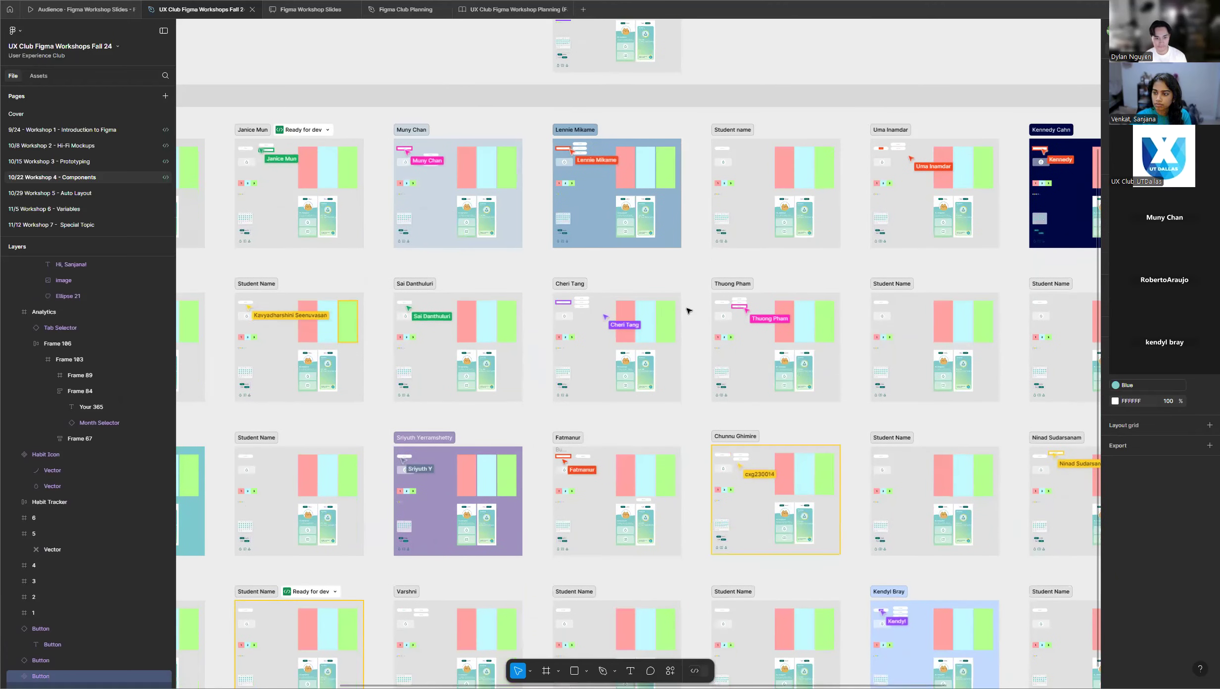
scroll(689, 310, "down", 2)
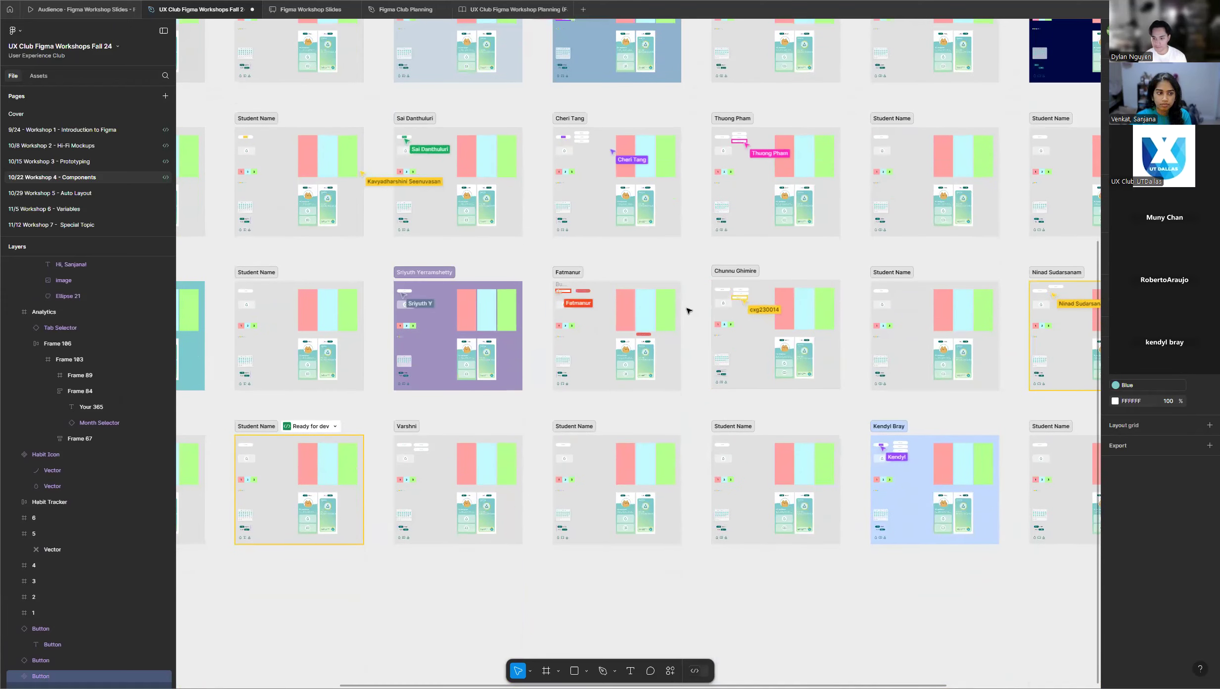
scroll(685, 307, "up", 1)
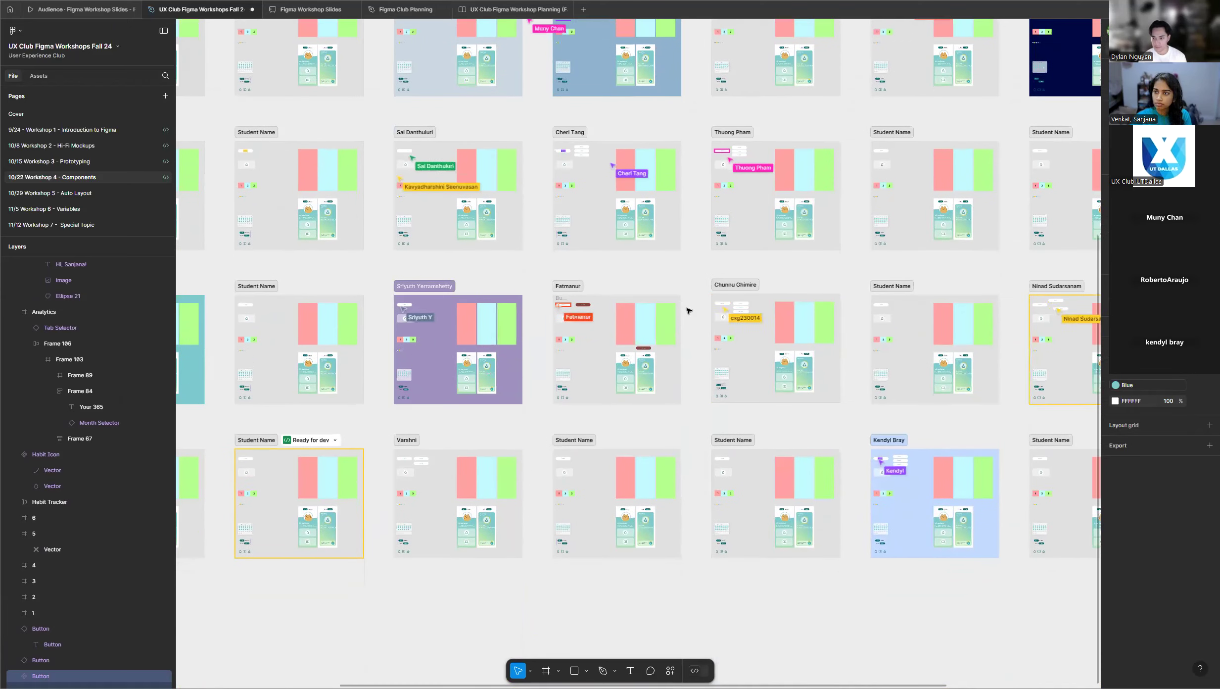
scroll(674, 300, "right", 1)
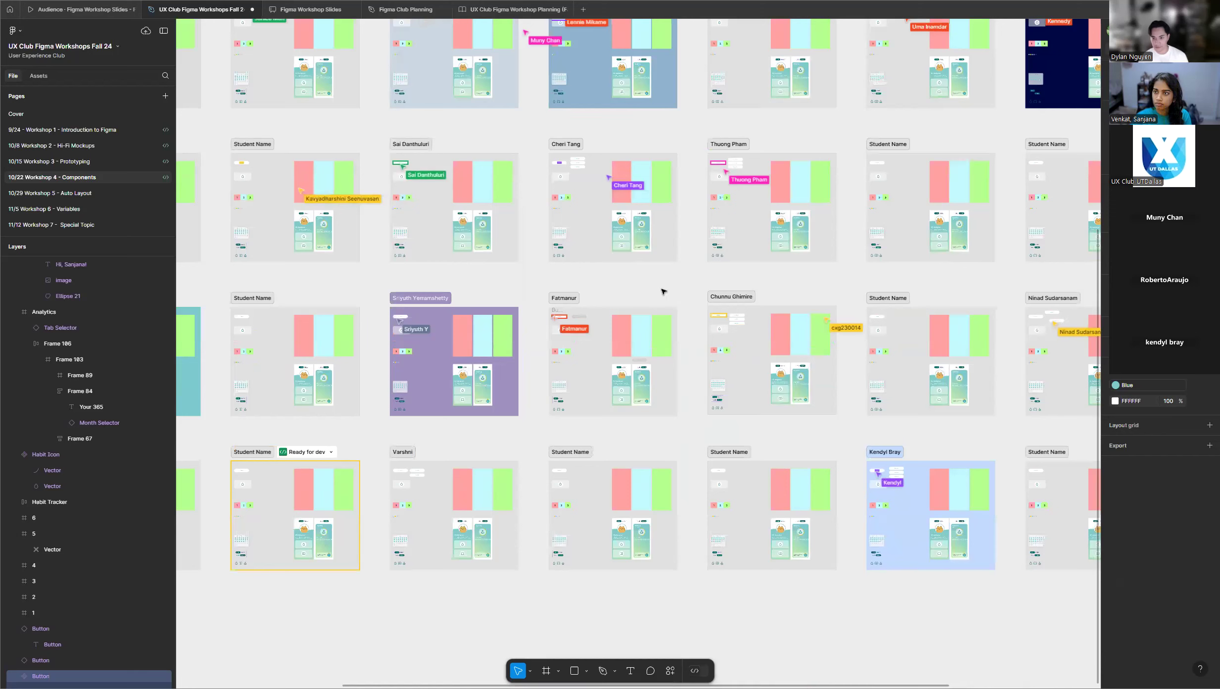
scroll(665, 295, "down", 5)
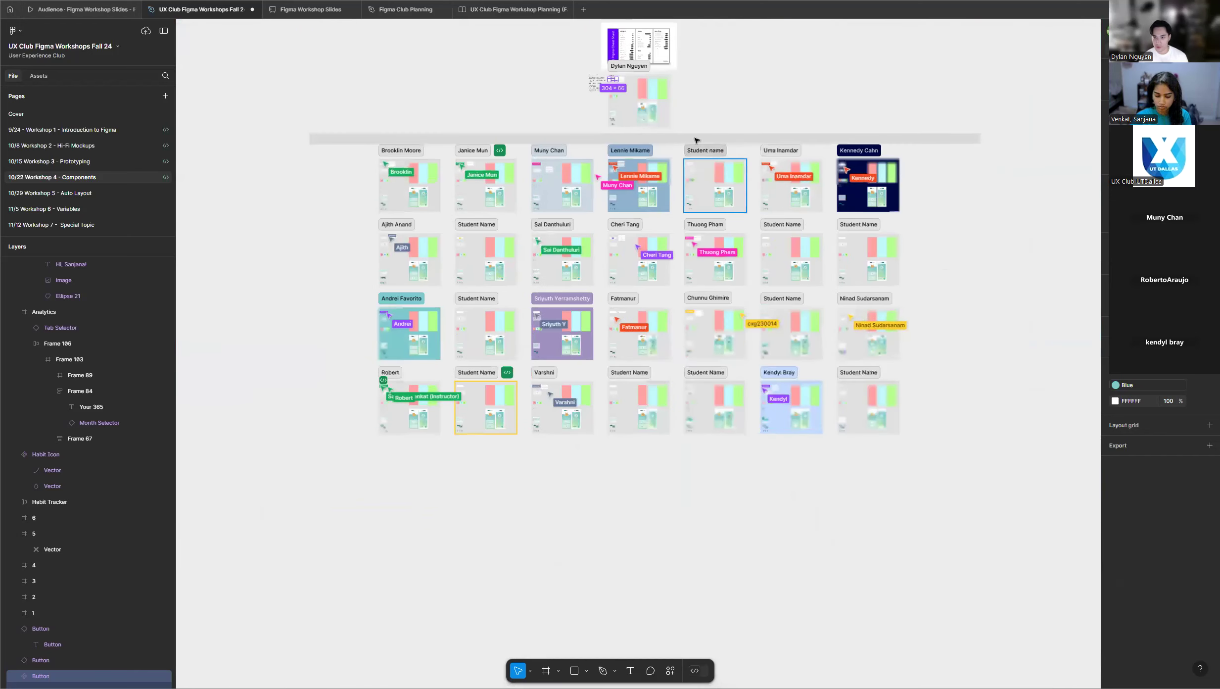
scroll(659, 101, "up", 1)
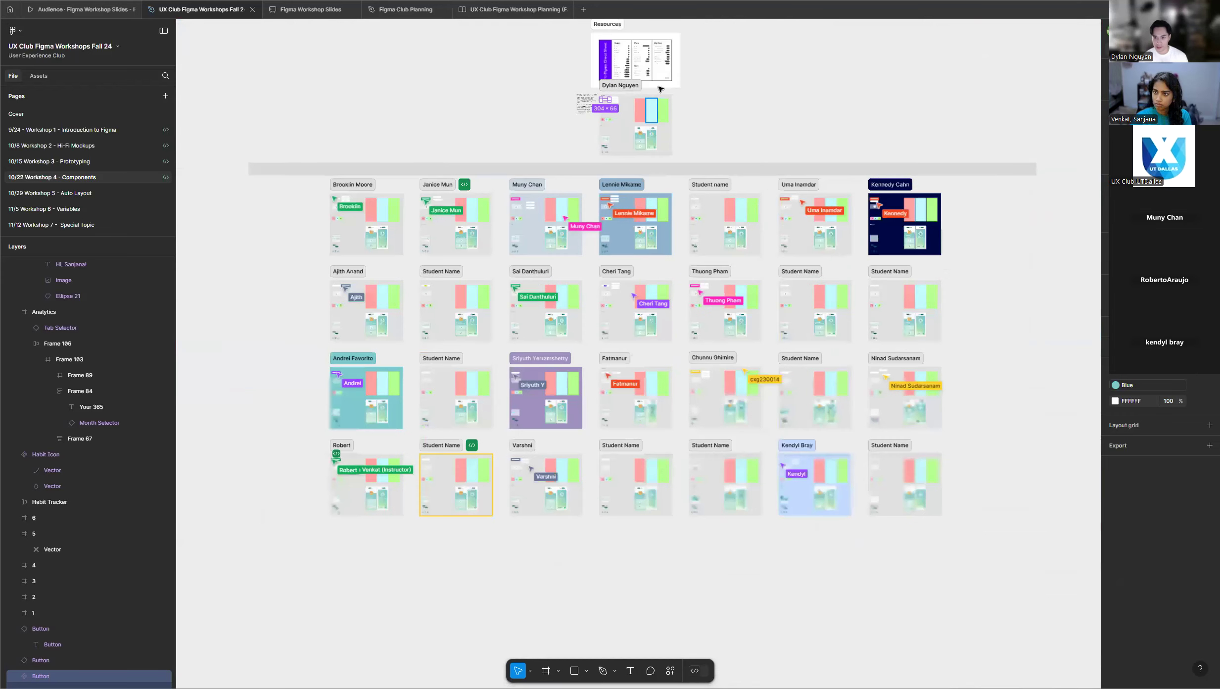
Return to the main Button component and its three instances in the demo frame and clear the selection.
scroll(638, 94, "up", 2)
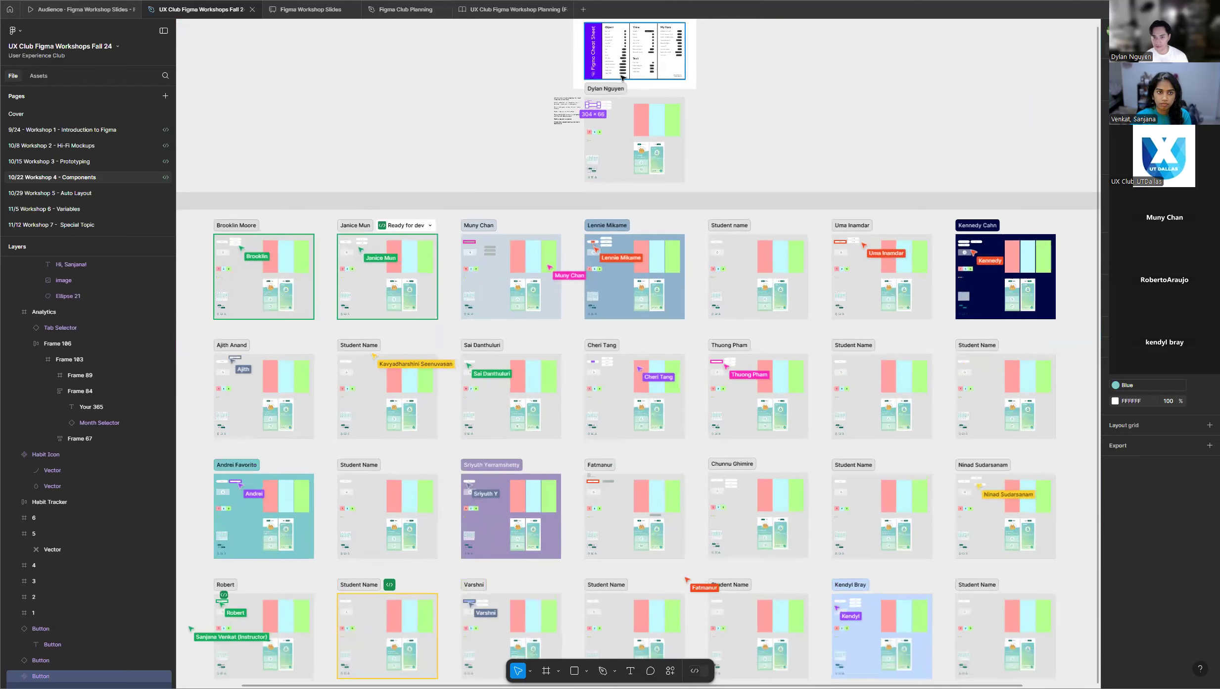
scroll(620, 78, "up", 5)
scroll(576, 150, "up", 10)
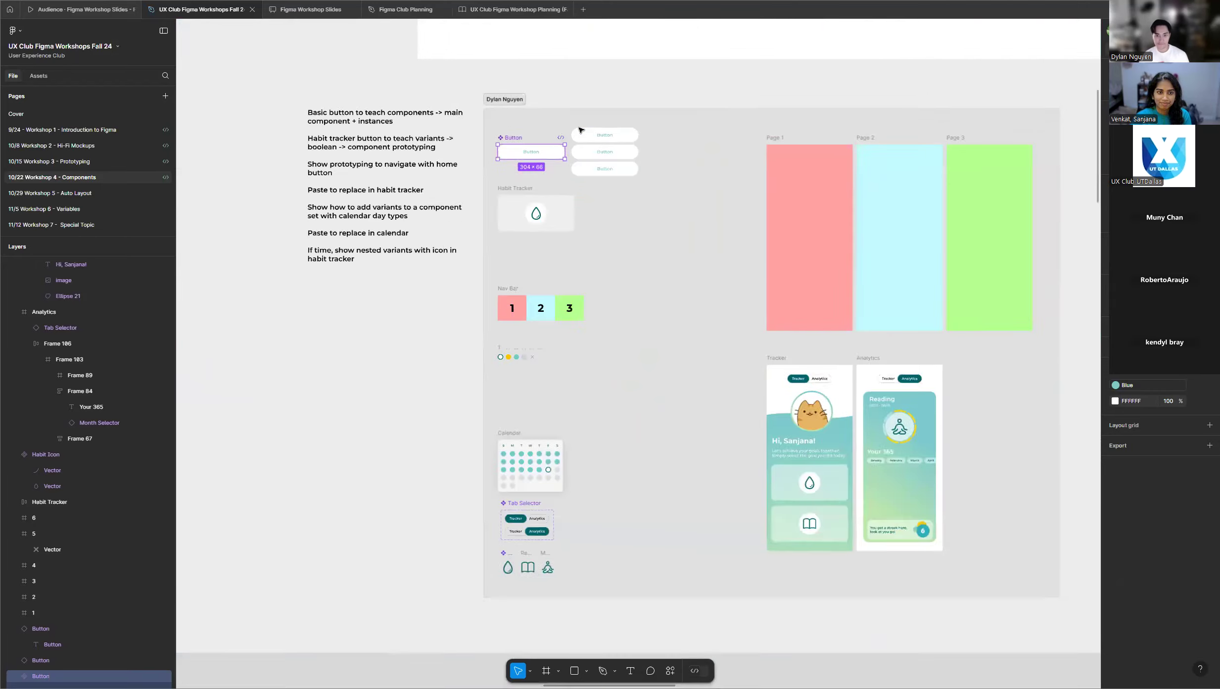
scroll(504, 104, "up", 5)
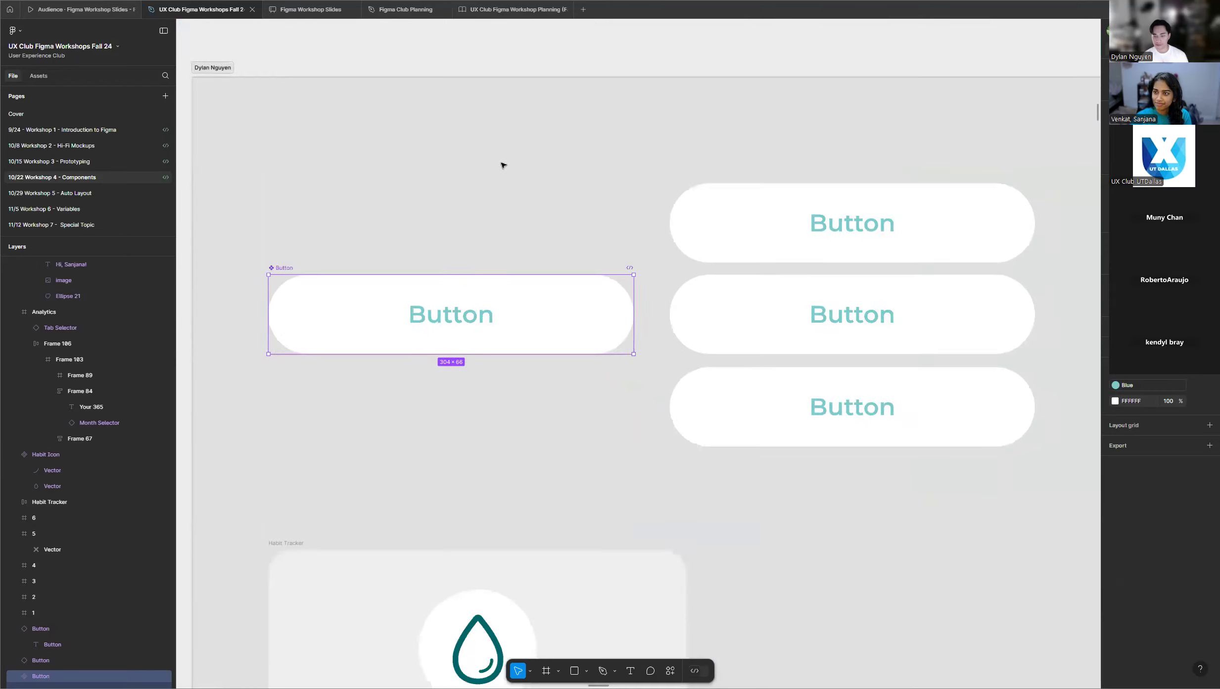
scroll(501, 163, "down", 3)
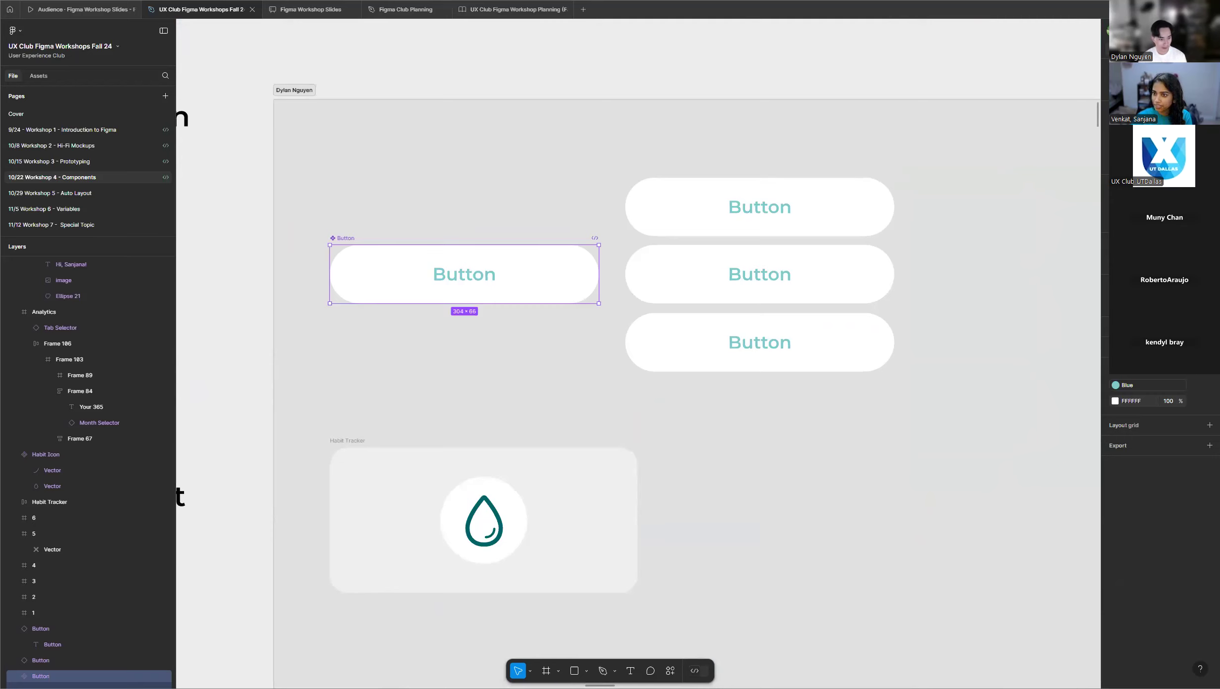
left_click(643, 75)
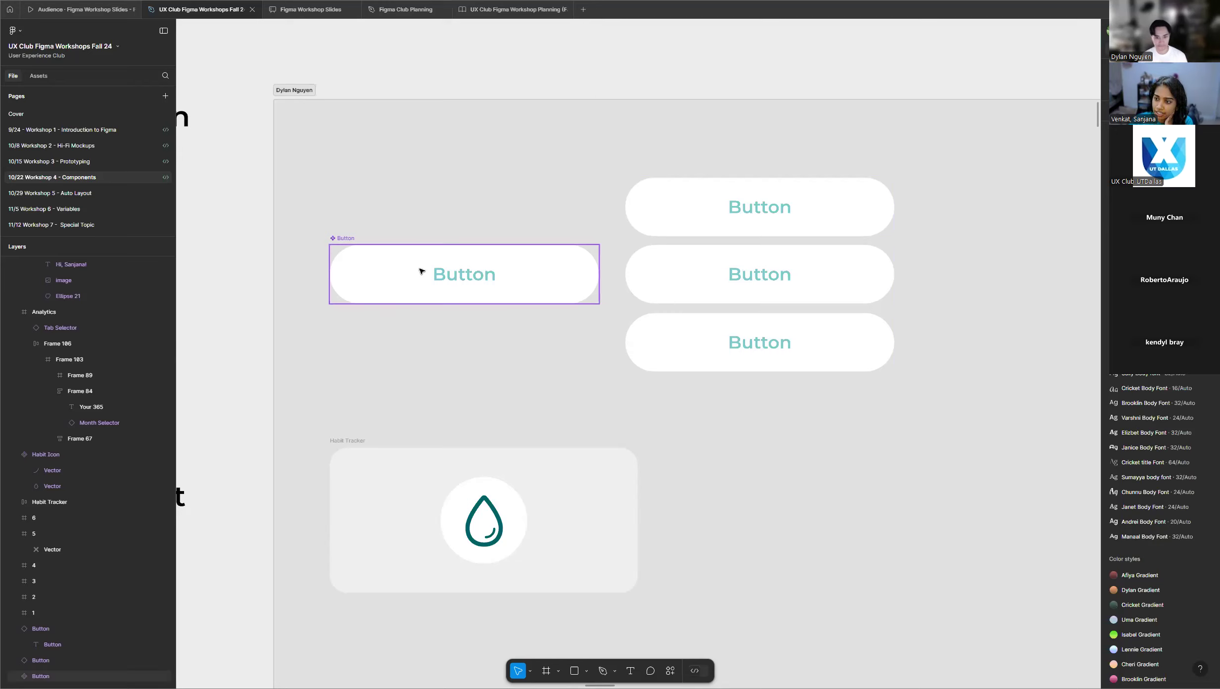
Review all student frames again to see who has created the main Button component and placed instances.
scroll(422, 273, "down", 15)
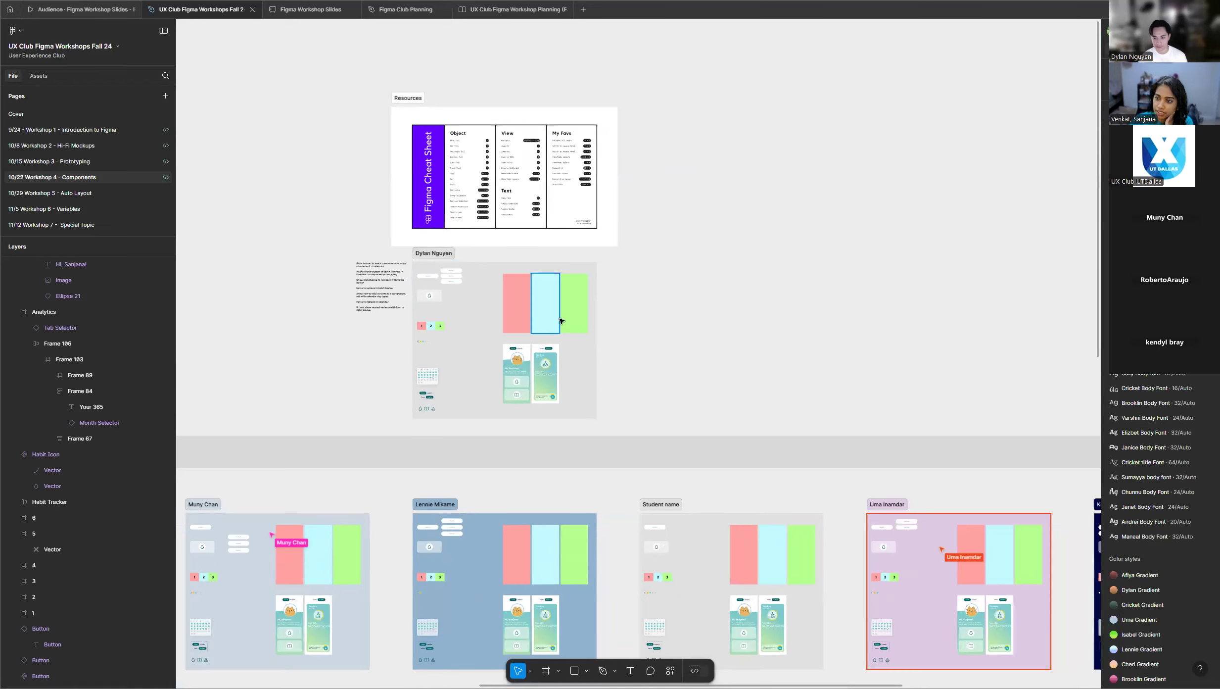
scroll(558, 319, "down", 6)
scroll(558, 321, "down", 5)
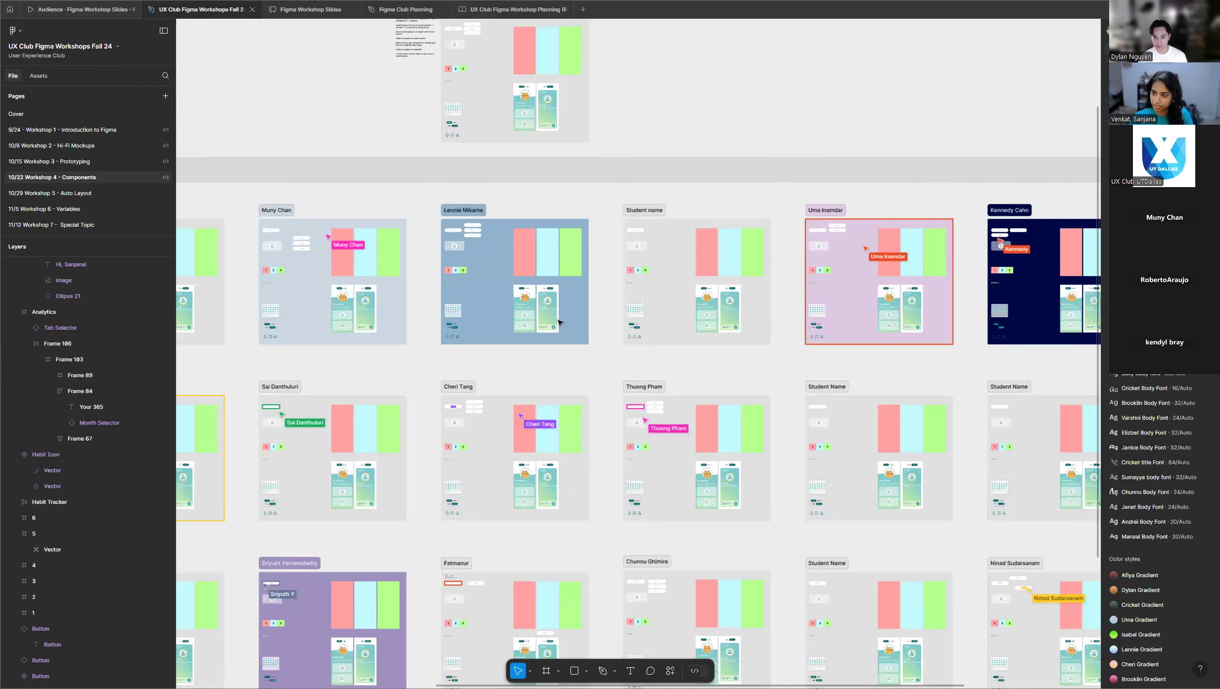
scroll(559, 321, "down", 1)
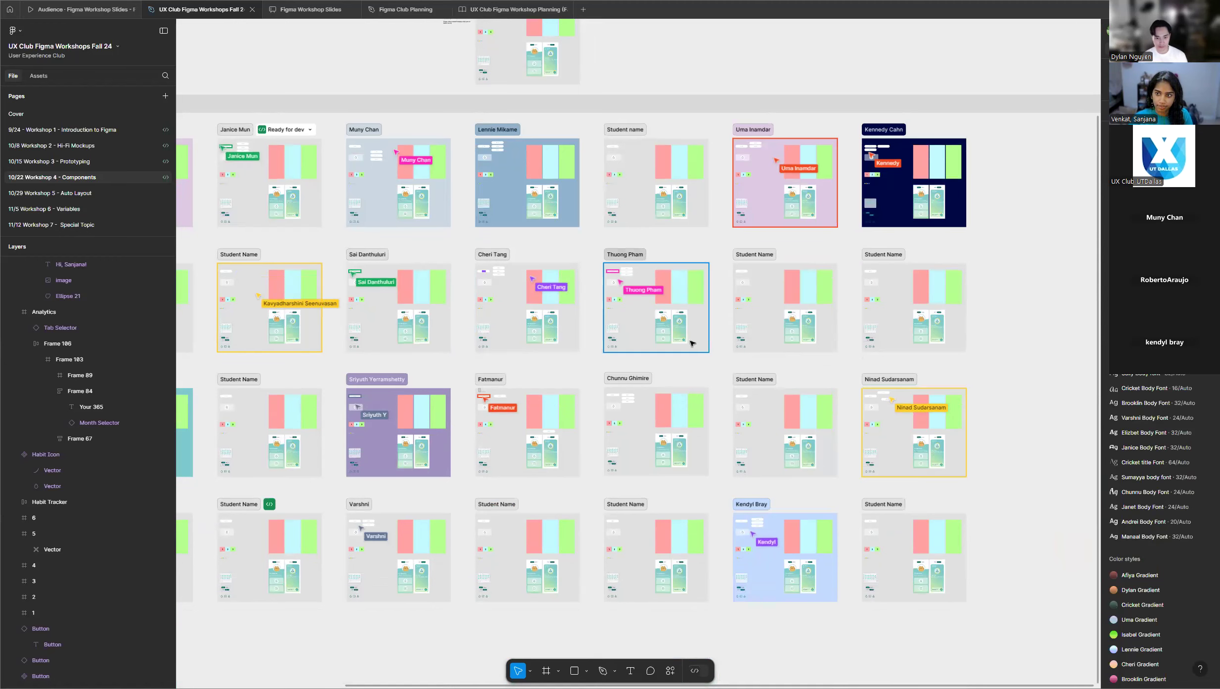
scroll(693, 340, "down", 3)
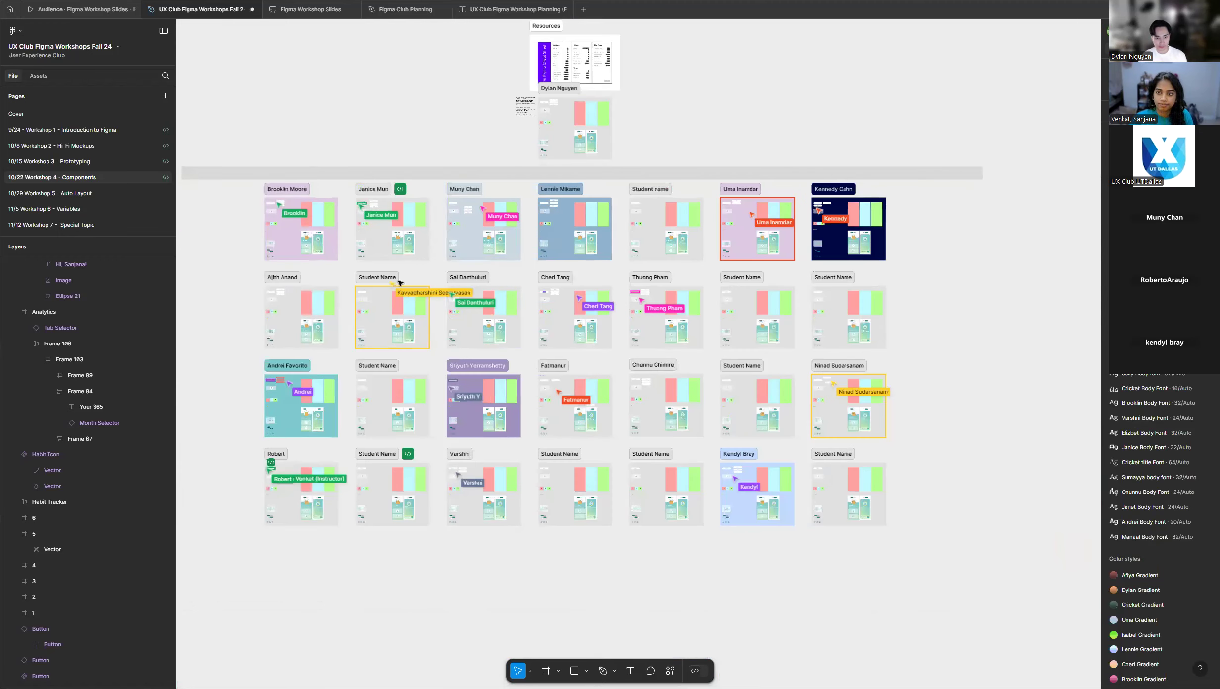
scroll(498, 337, "up", 2)
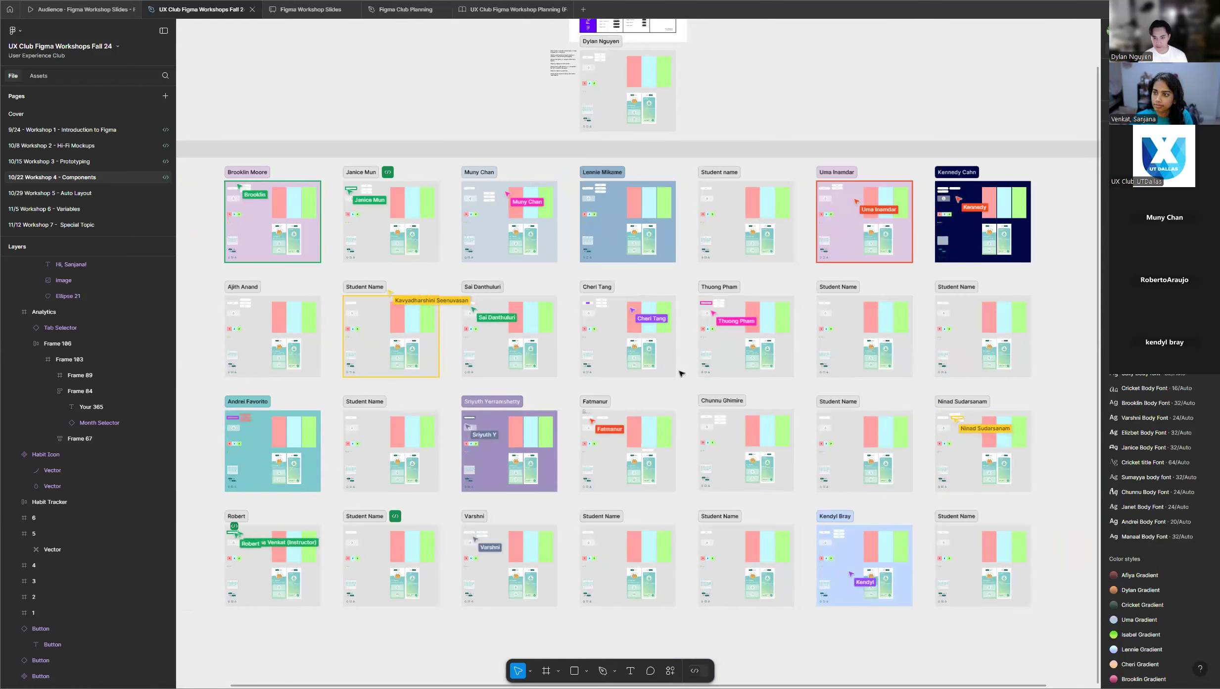
scroll(608, 336, "up", 3)
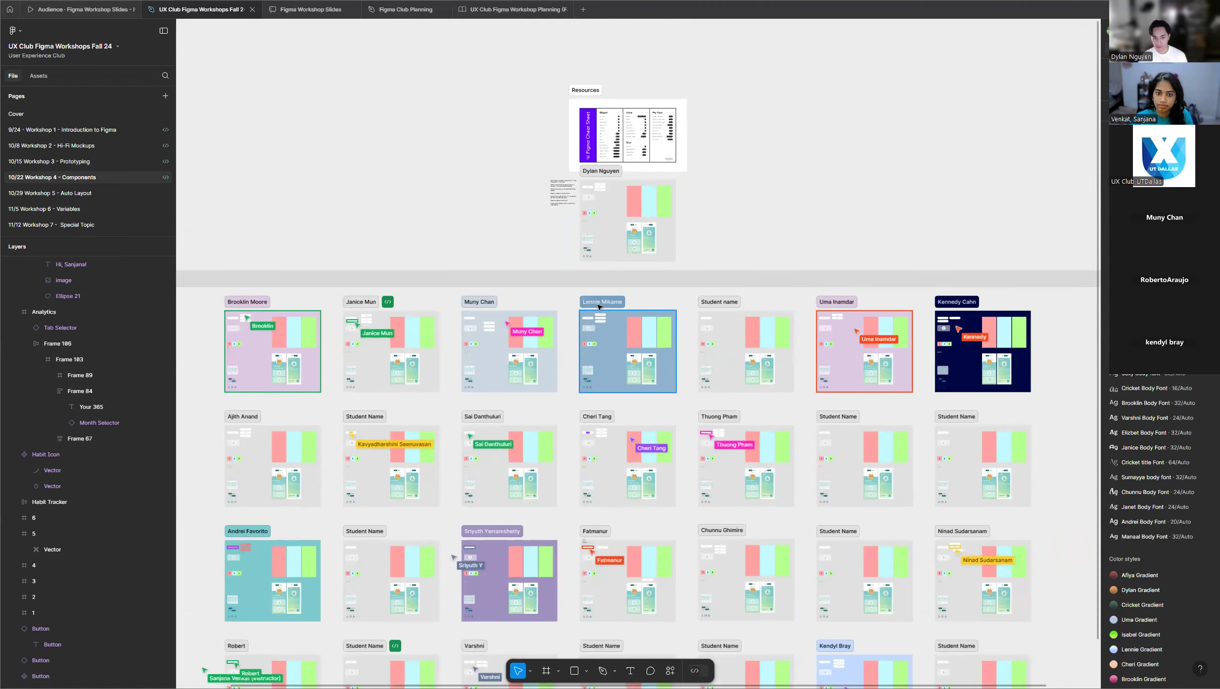
scroll(599, 307, "up", 1)
scroll(598, 307, "down", 4)
scroll(597, 307, "up", 3)
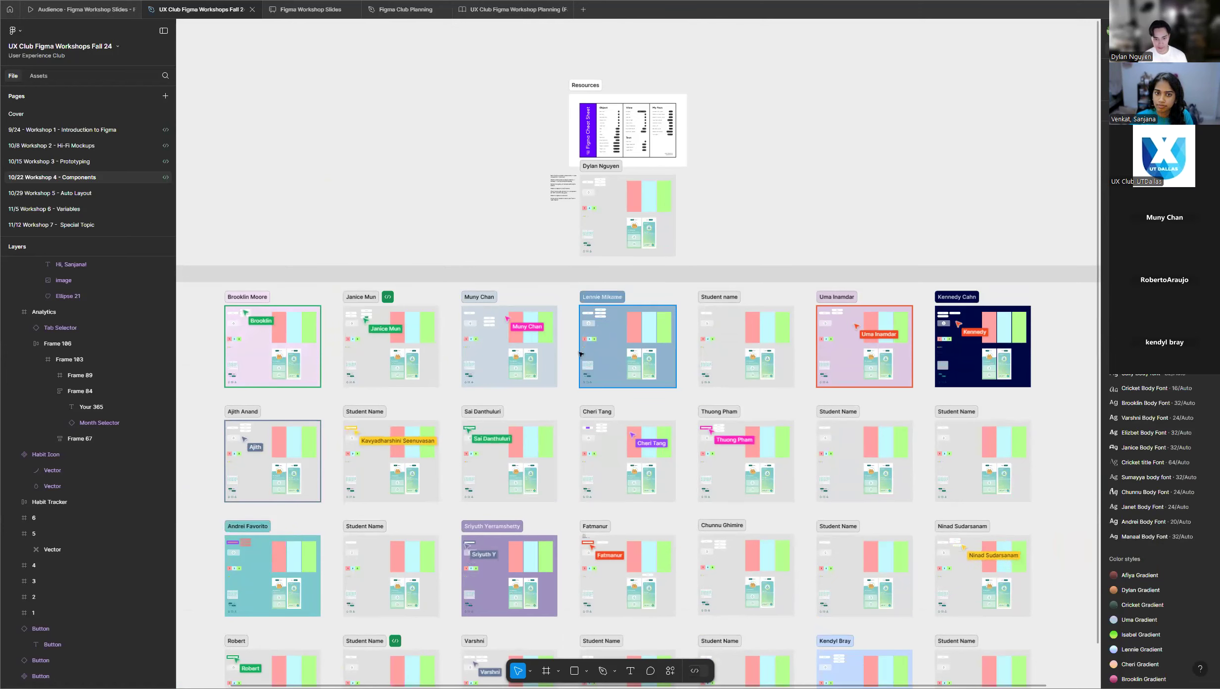
scroll(559, 376, "down", 1)
scroll(433, 451, "up", 2)
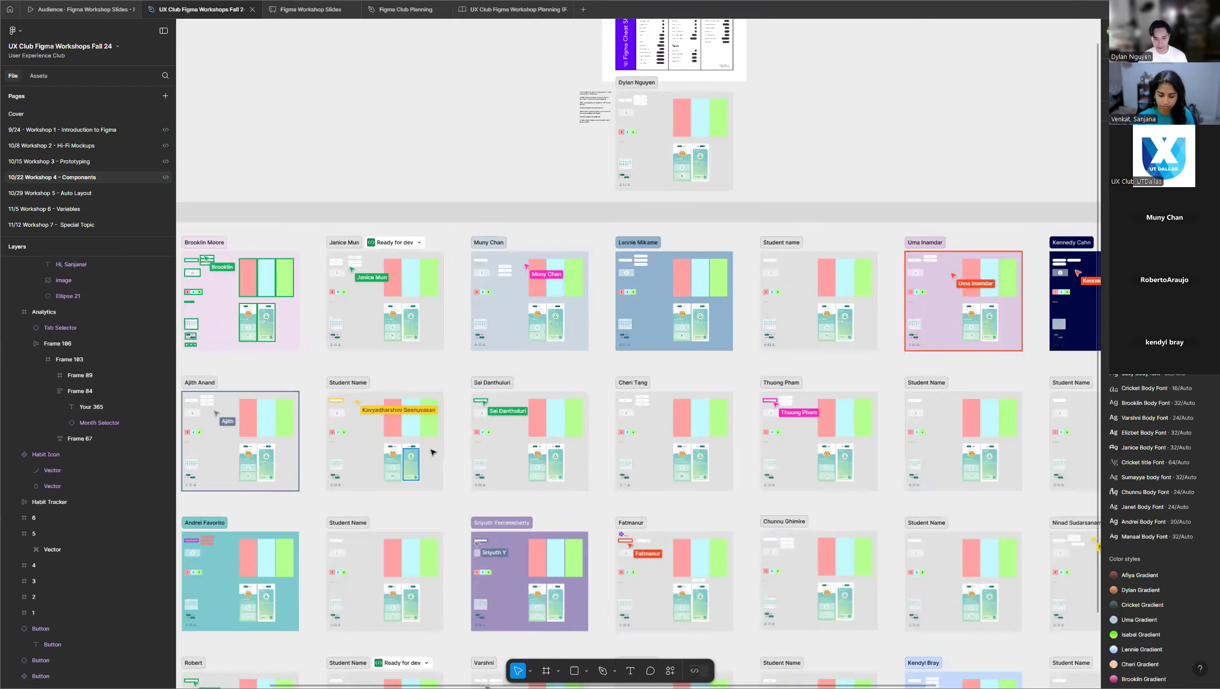
Examine closely the student frame in the second row where the Button and its copy carry plain frame labels.
scroll(433, 451, "up", 5)
scroll(520, 428, "down", 3)
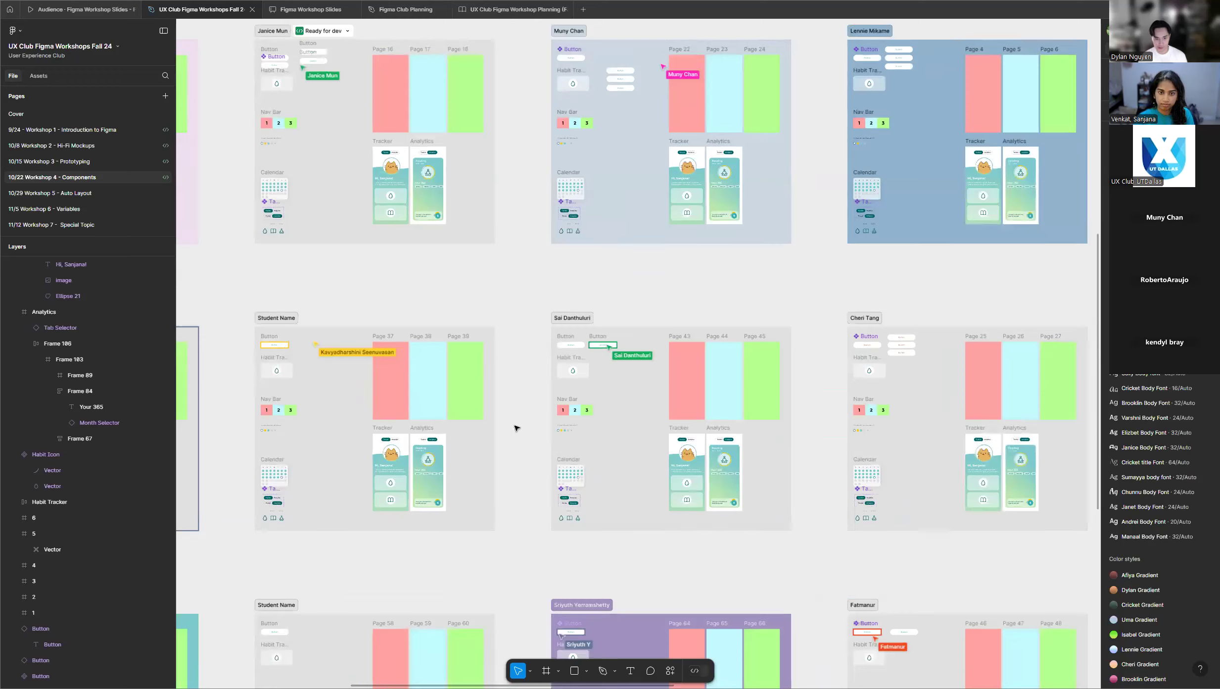
scroll(529, 349, "up", 5)
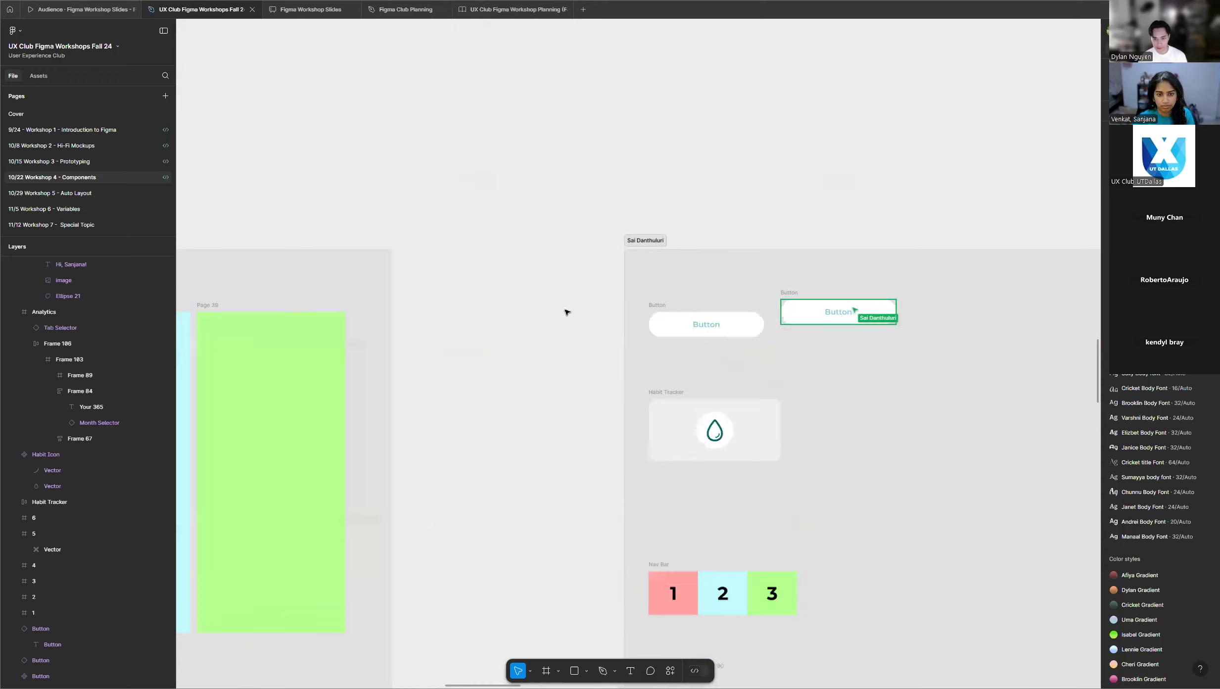
scroll(567, 312, "up", 2)
scroll(474, 305, "down", 6)
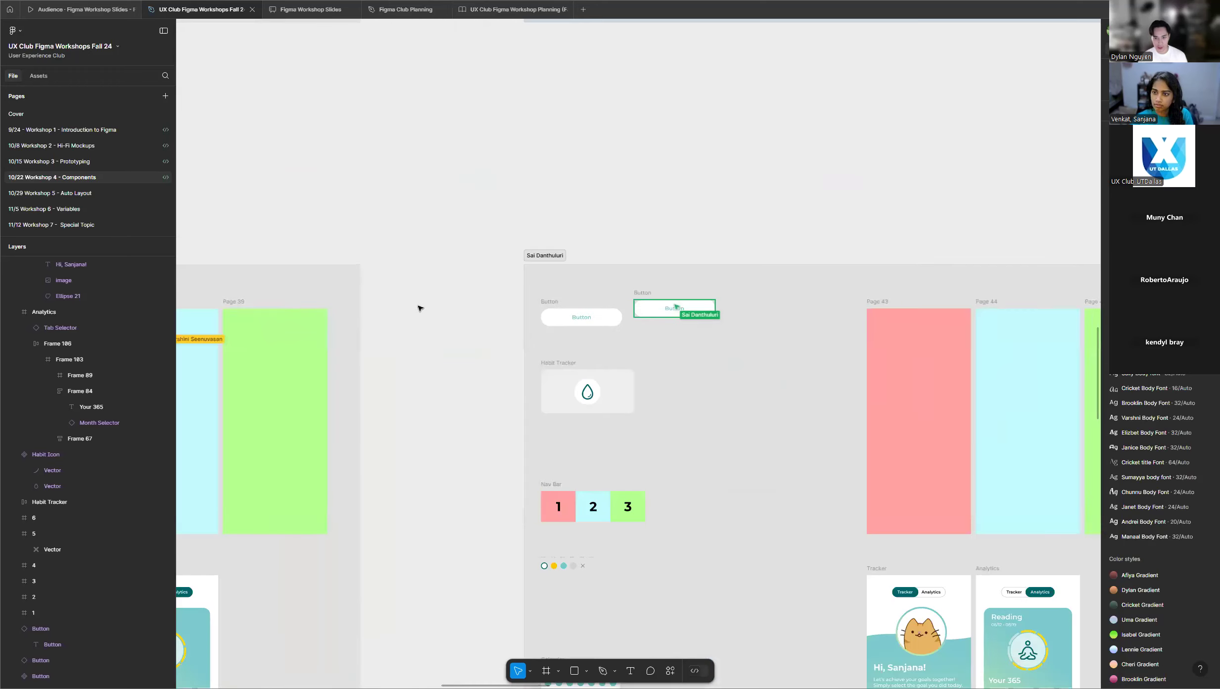
scroll(636, 224, "up", 5)
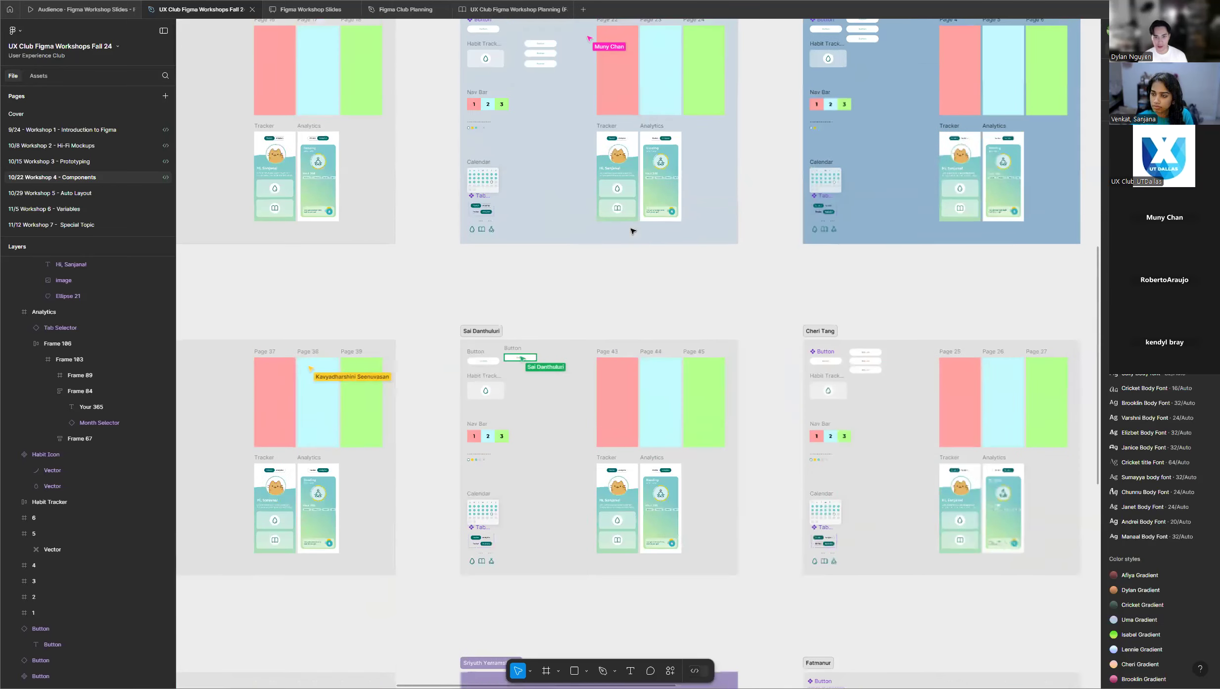
Select the main Button component in the demo frame and show the commands available for it, without applying any.
scroll(625, 246, "up", 6)
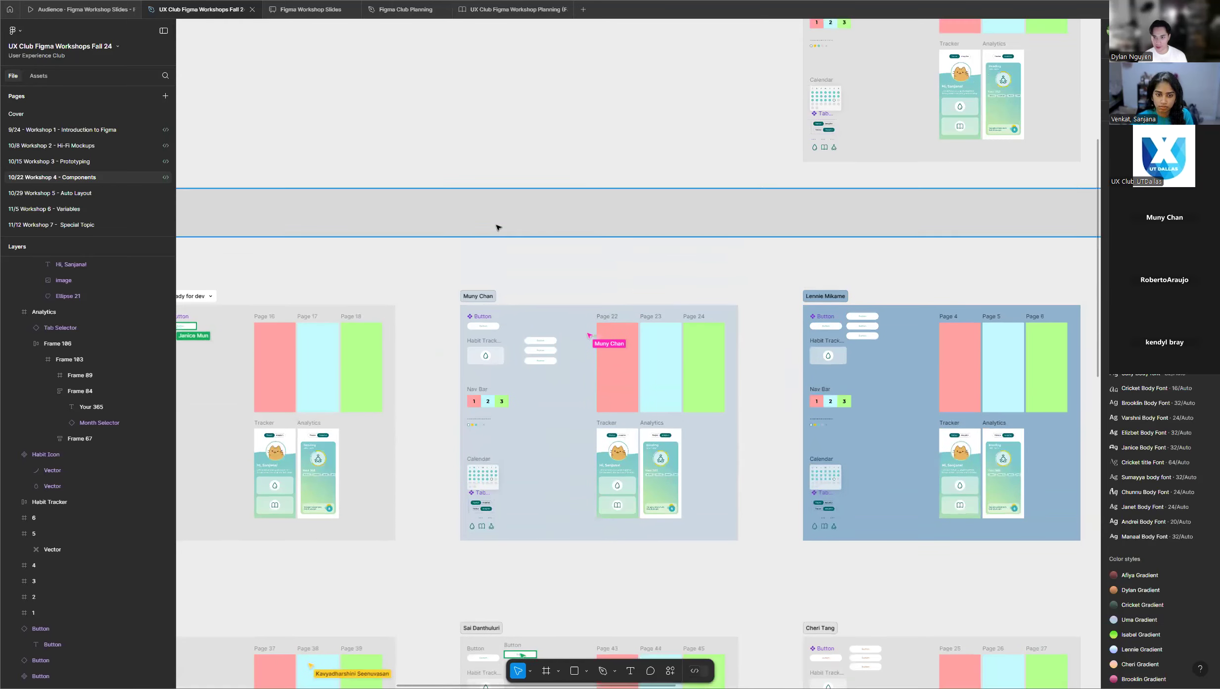
scroll(973, 73, "up", 5)
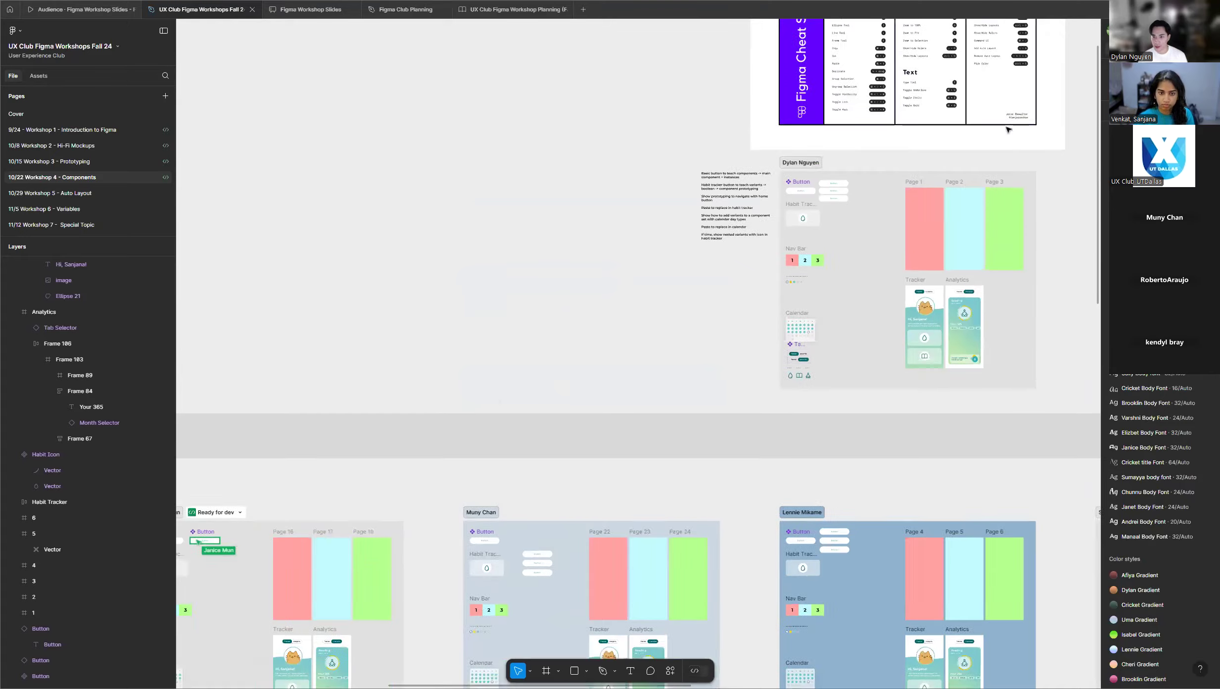
scroll(832, 191, "up", 5)
scroll(831, 191, "up", 10)
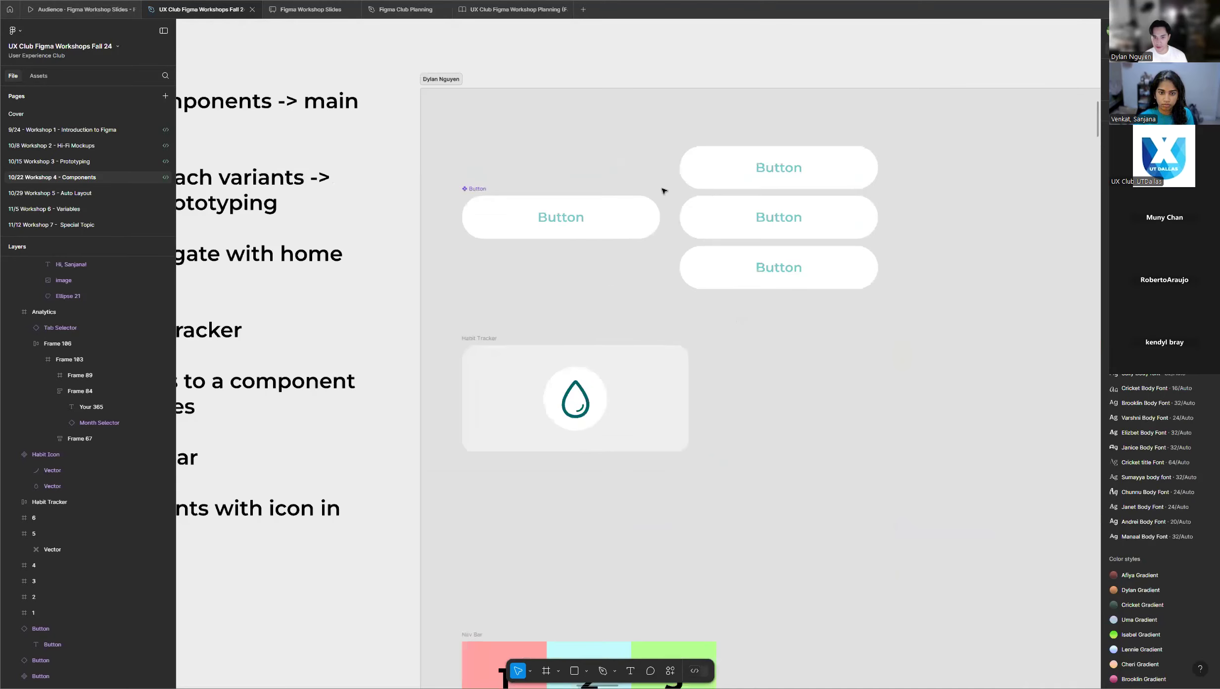
left_click(354, 195)
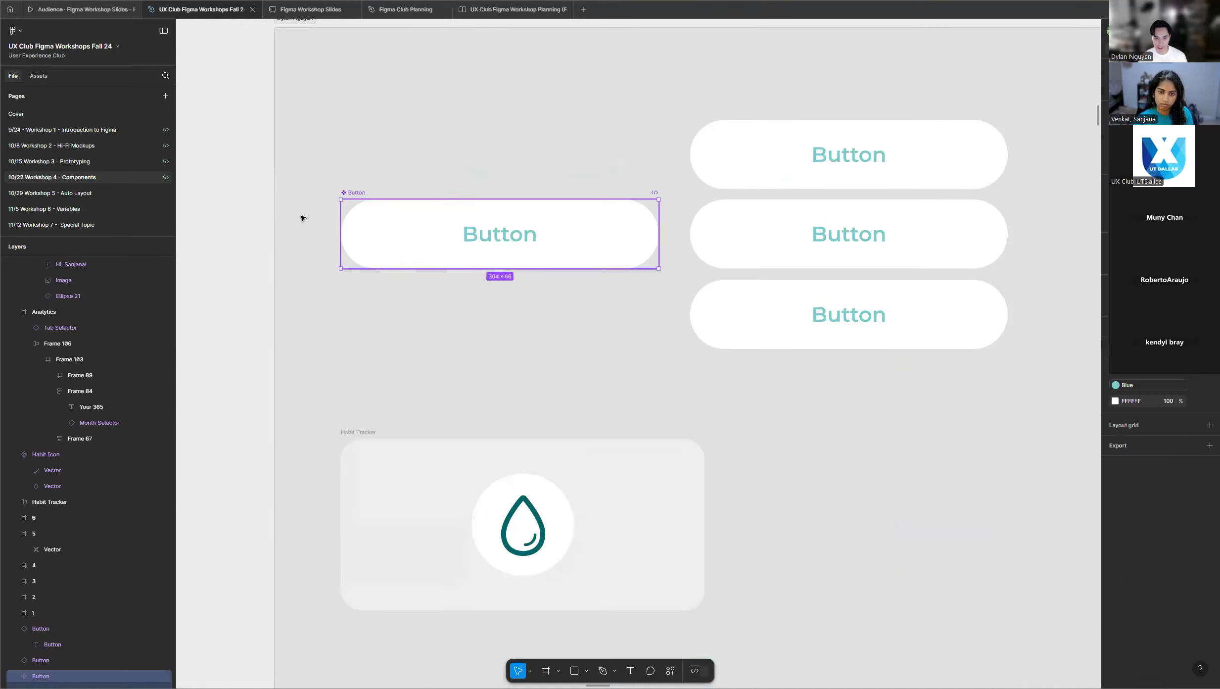
right_click(560, 231)
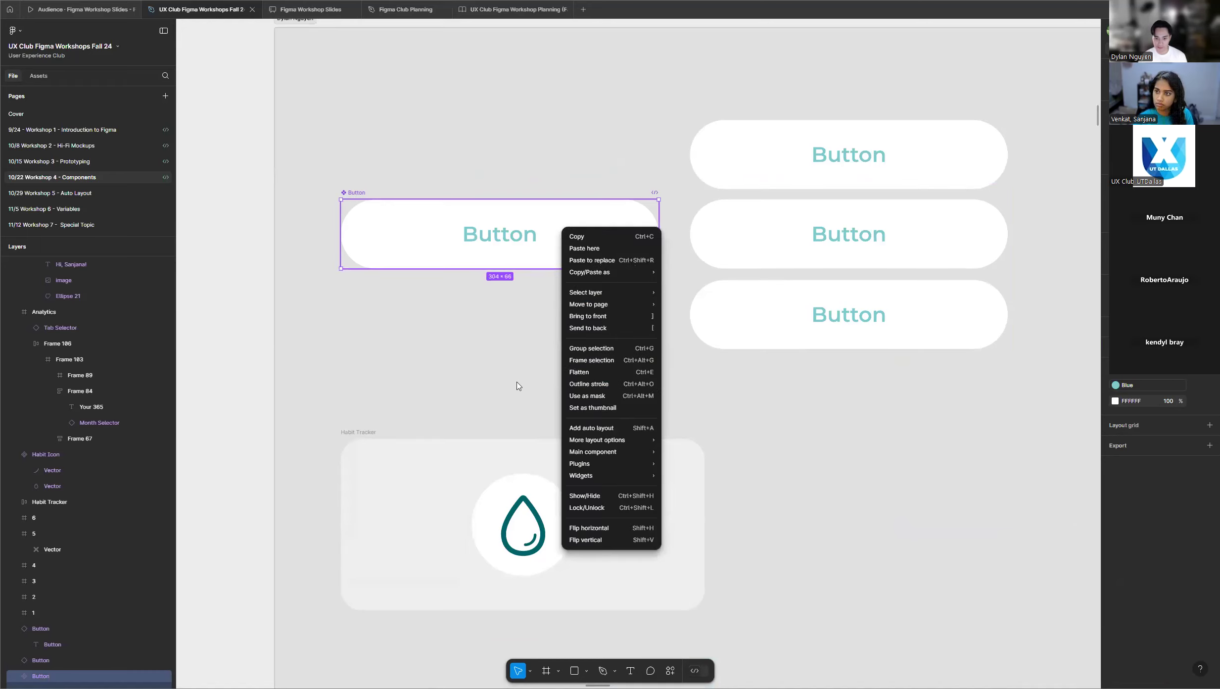
left_click(373, 368)
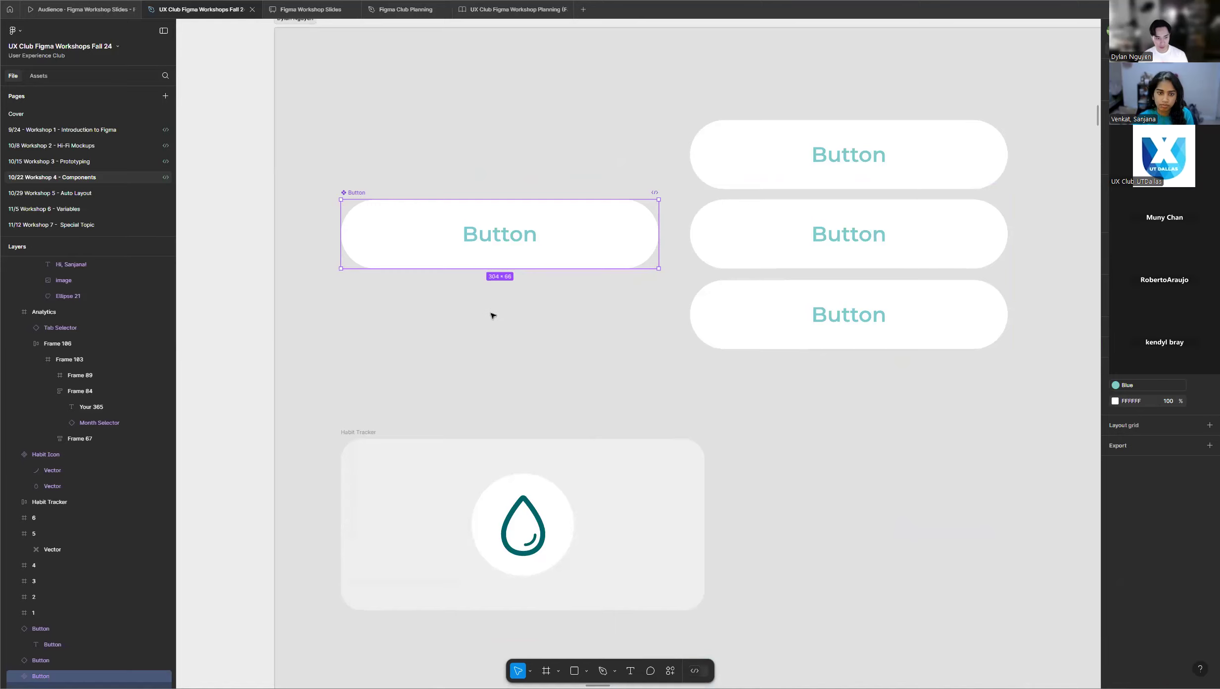
Review the student frames again to see who has a main Button component with instances placed beside it.
scroll(492, 315, "down", 3)
scroll(620, 306, "down", 5)
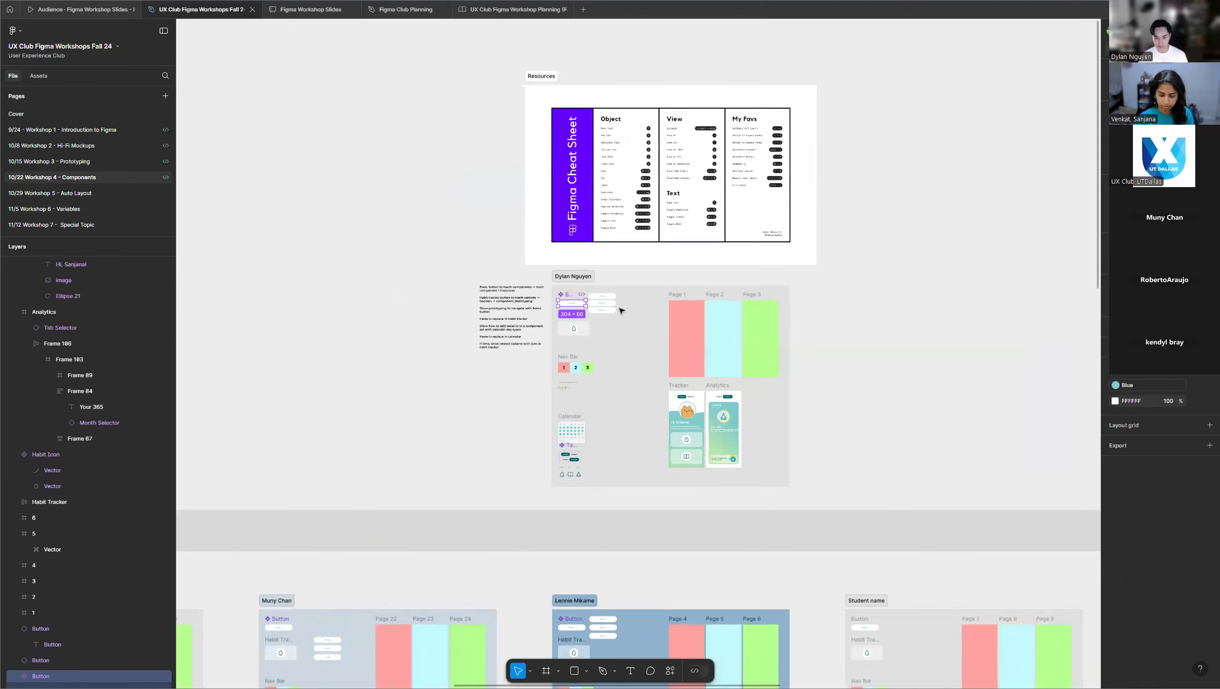
scroll(613, 313, "down", 6)
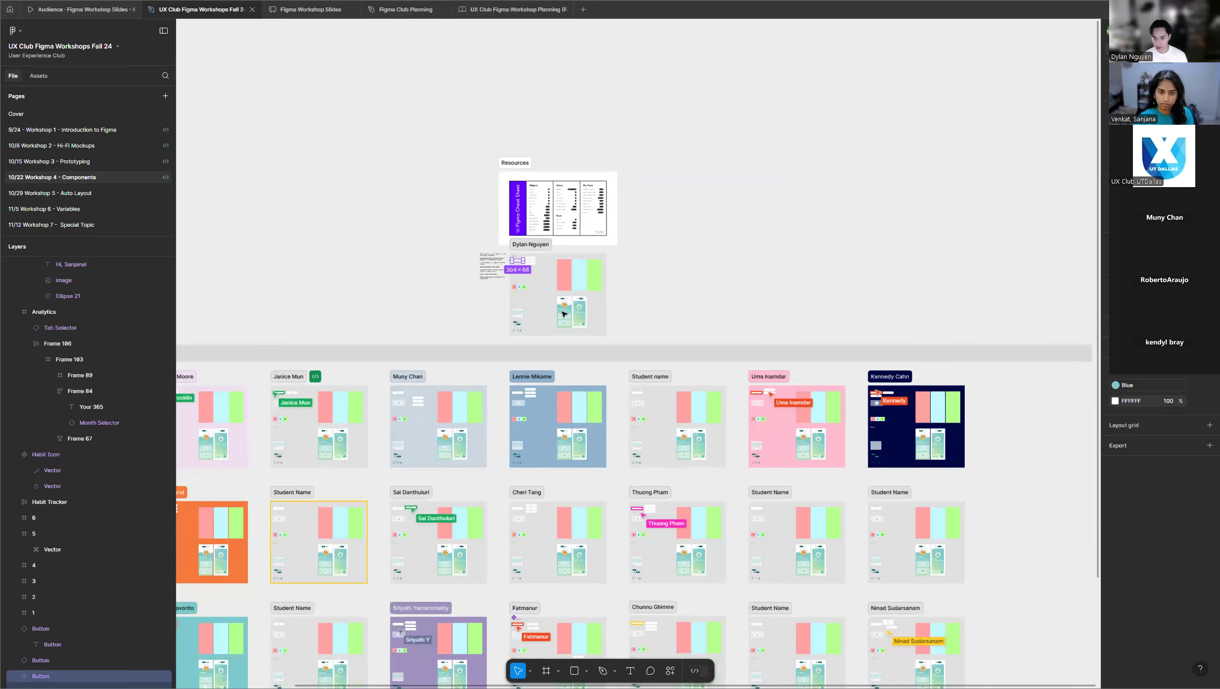
scroll(576, 347, "down", 5)
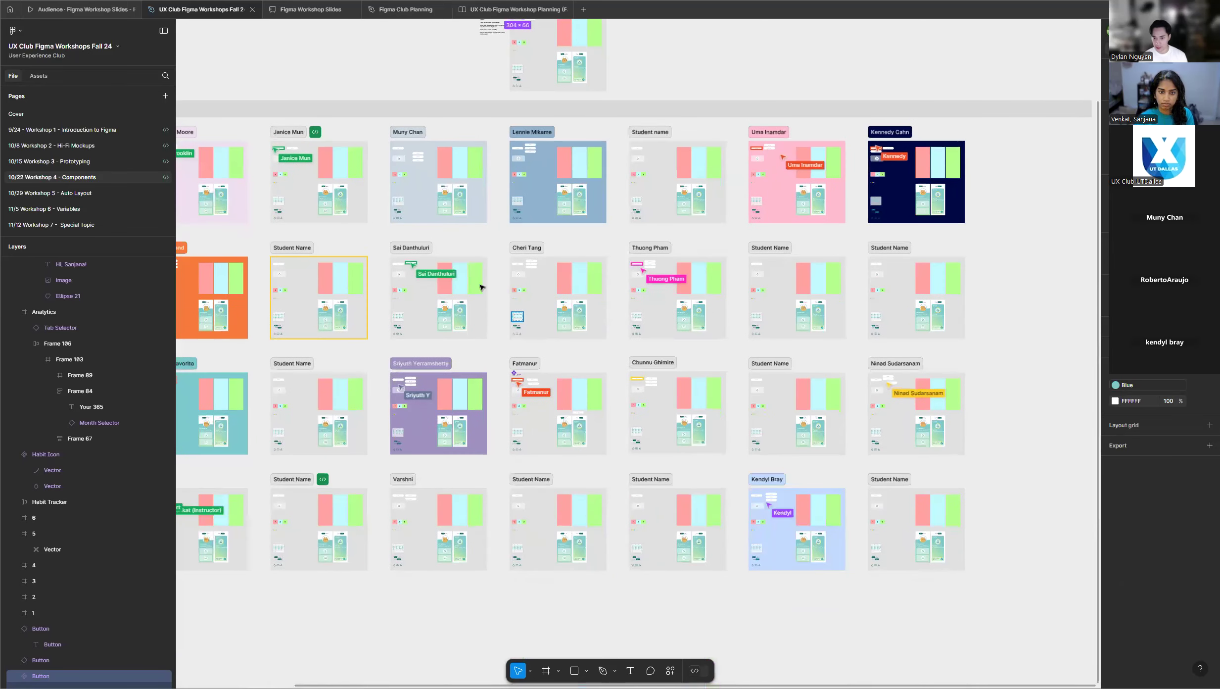
scroll(521, 158, "up", 1)
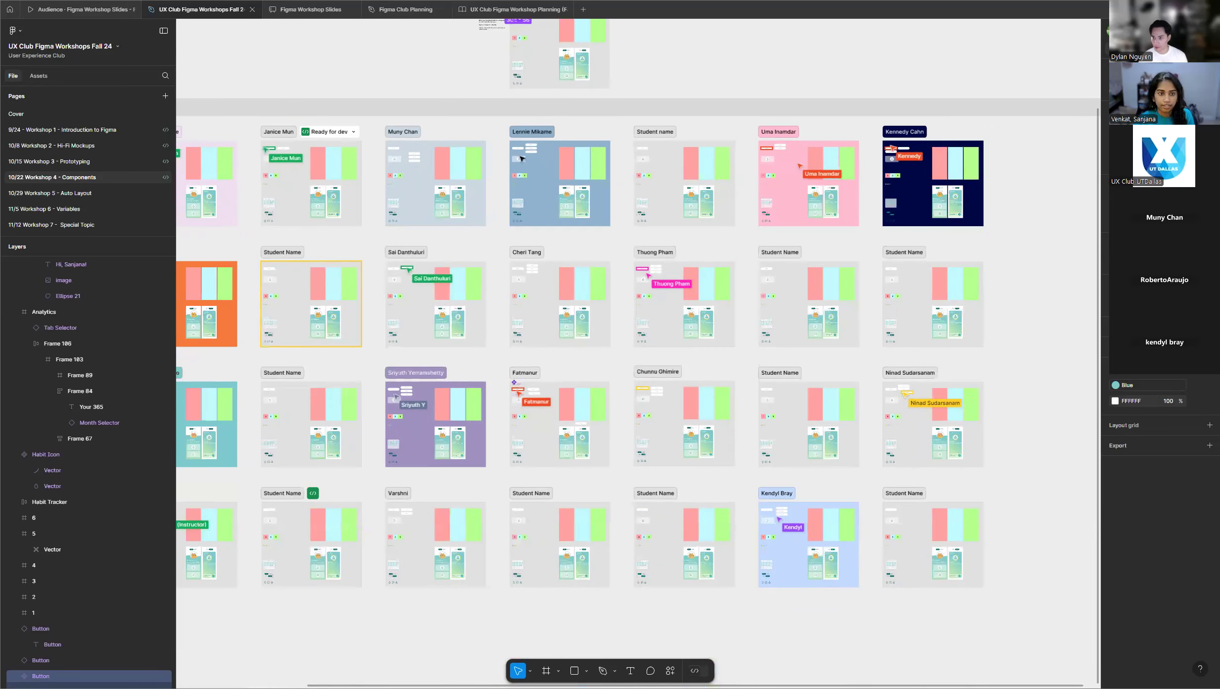
scroll(521, 158, "up", 2)
scroll(597, 208, "up", 2)
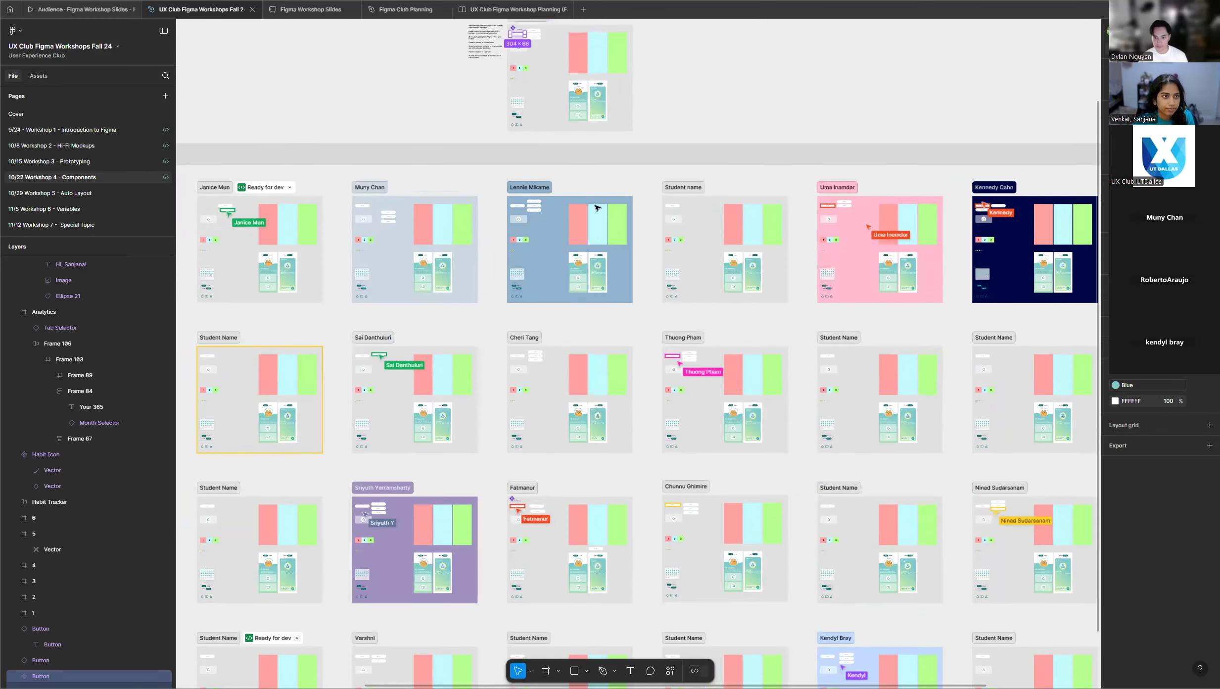
Return to the main Button component and its three instances in the demo frame and deselect the component.
scroll(597, 208, "up", 3)
scroll(528, 192, "up", 10)
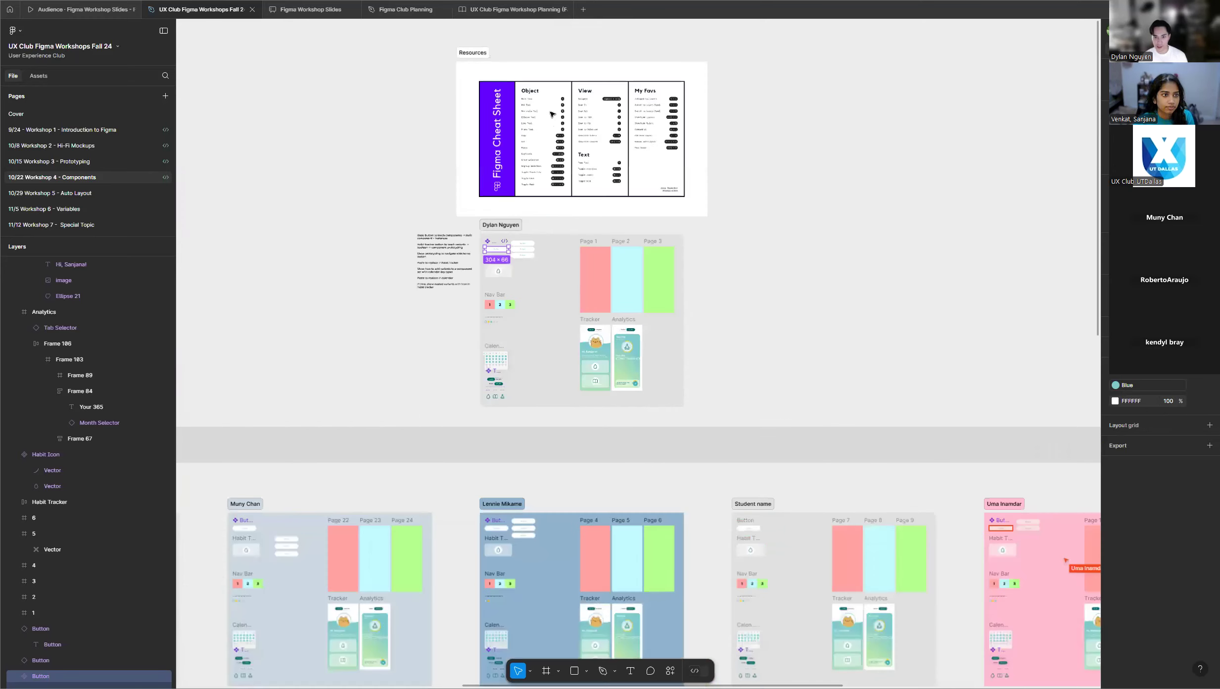
scroll(490, 231, "up", 8)
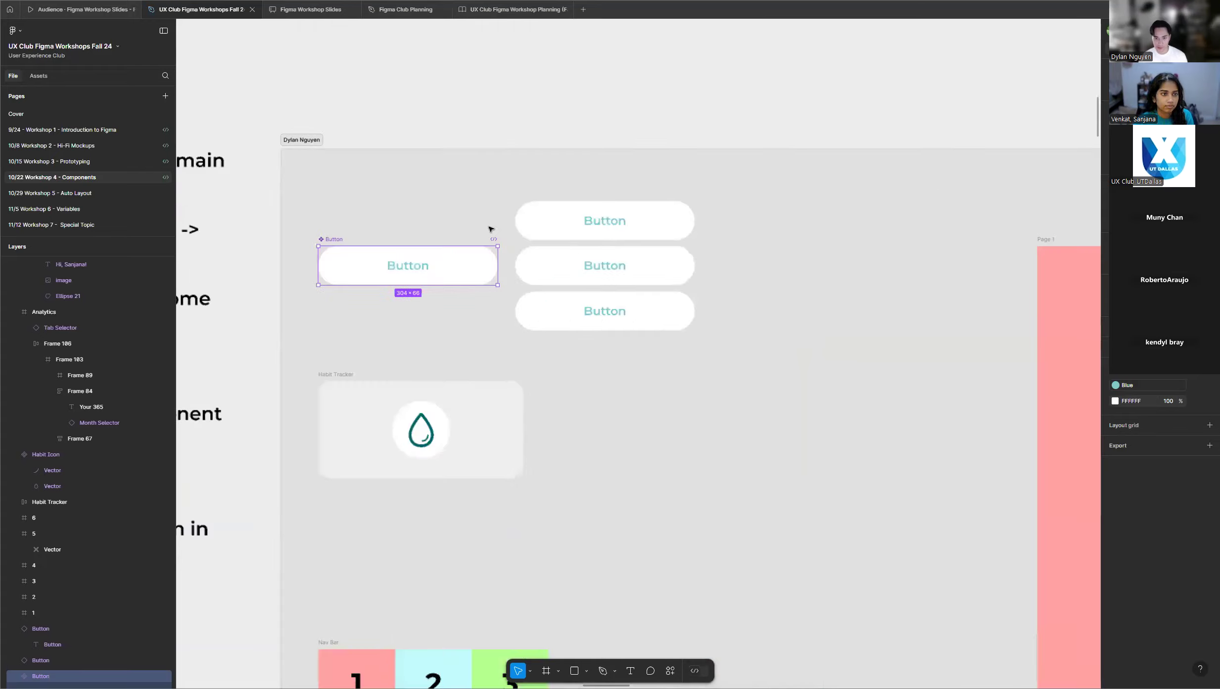
scroll(344, 214, "up", 1)
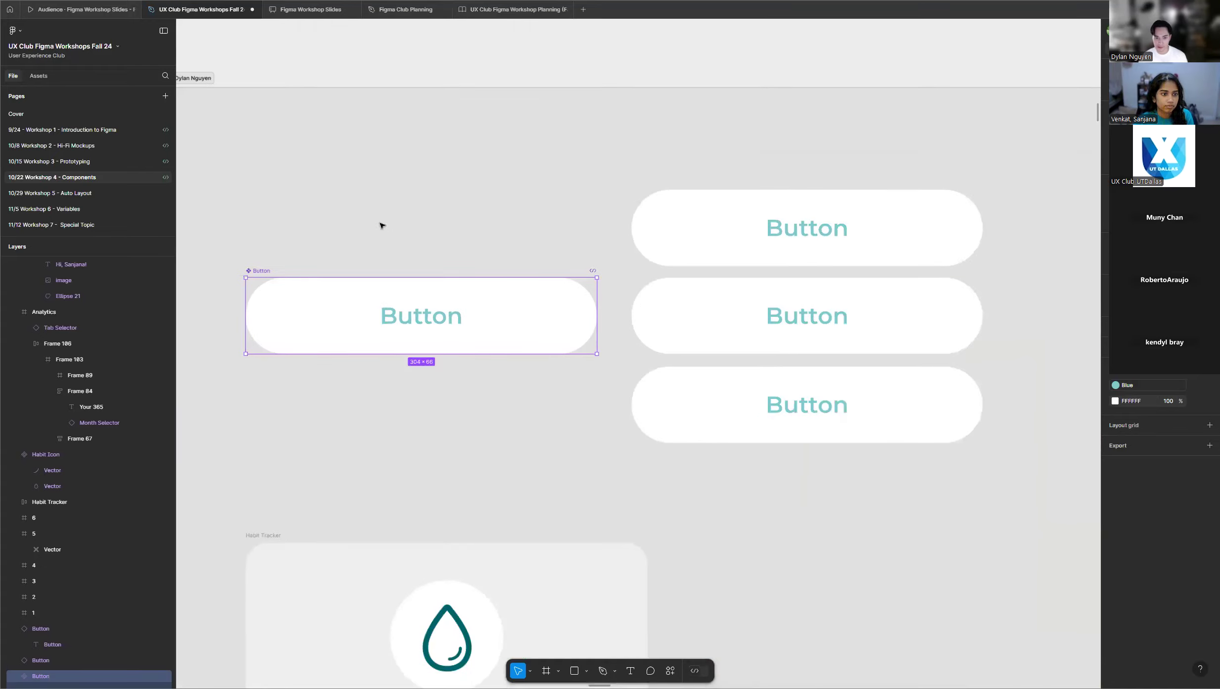
left_click(391, 228)
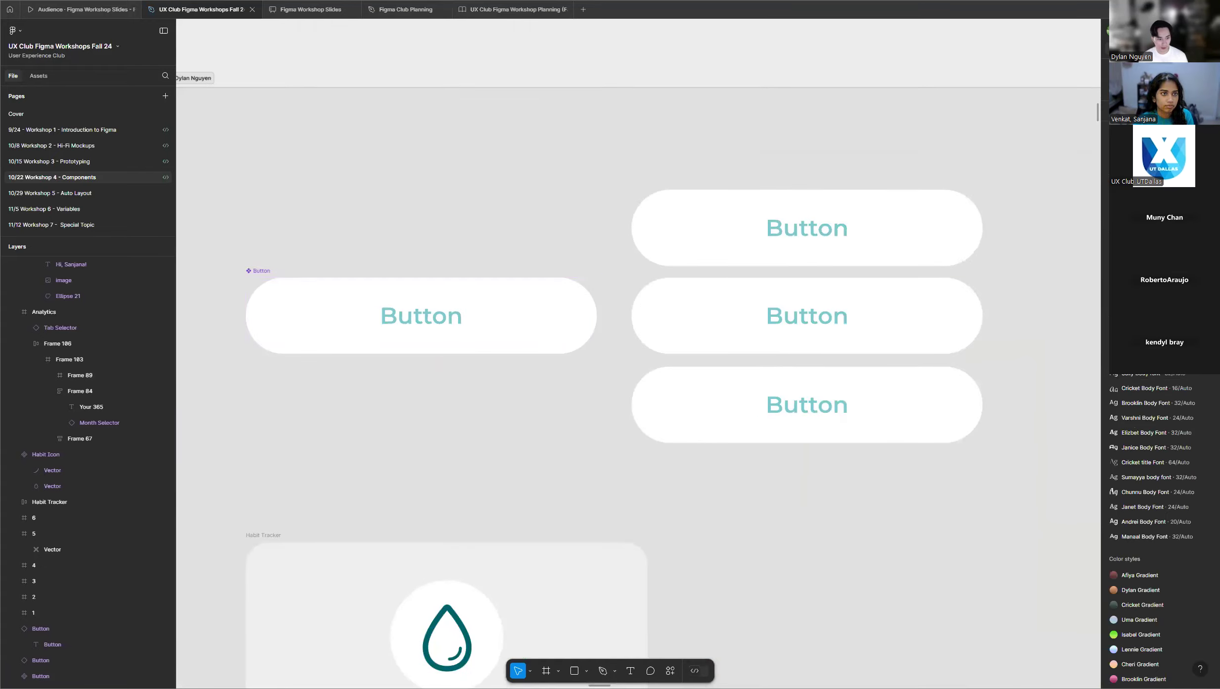
scroll(370, 210, "up", 2)
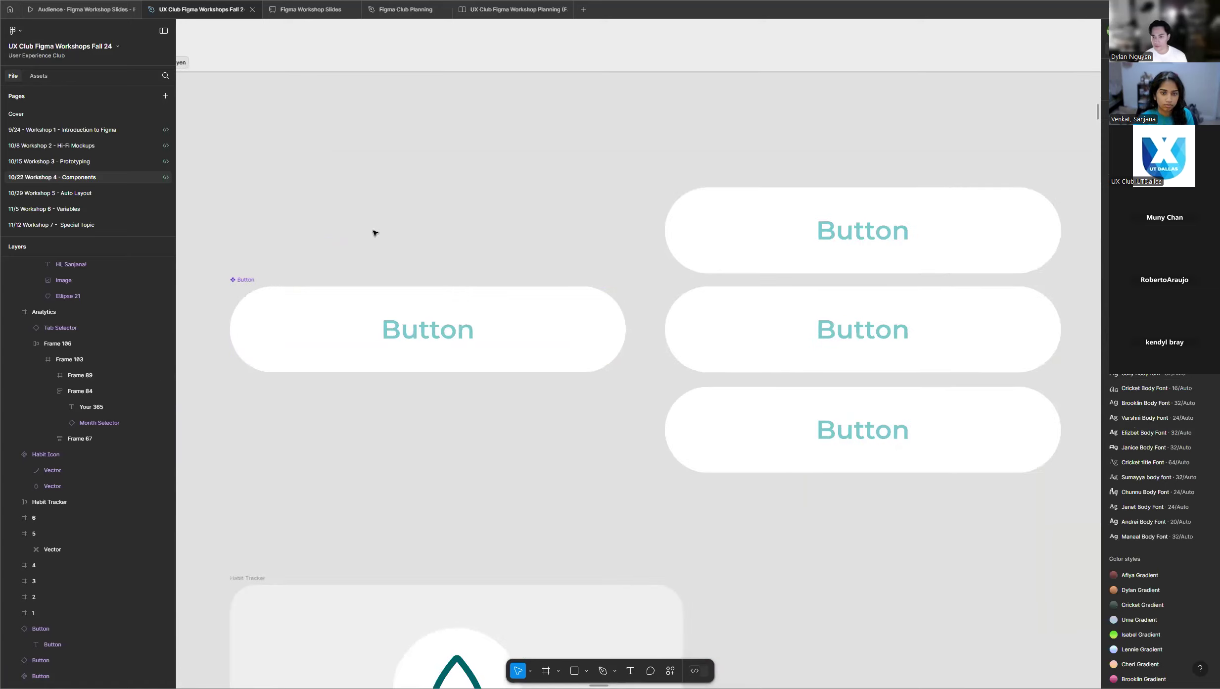
scroll(374, 233, "down", 1)
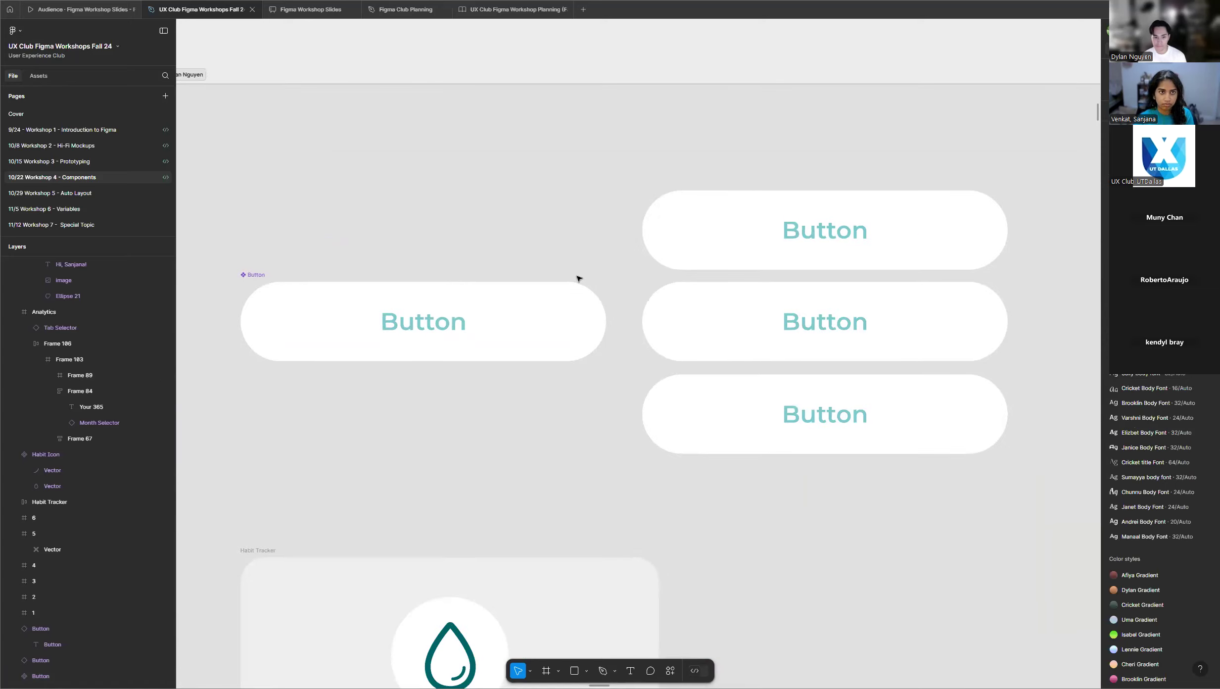
scroll(593, 249, "up", 2)
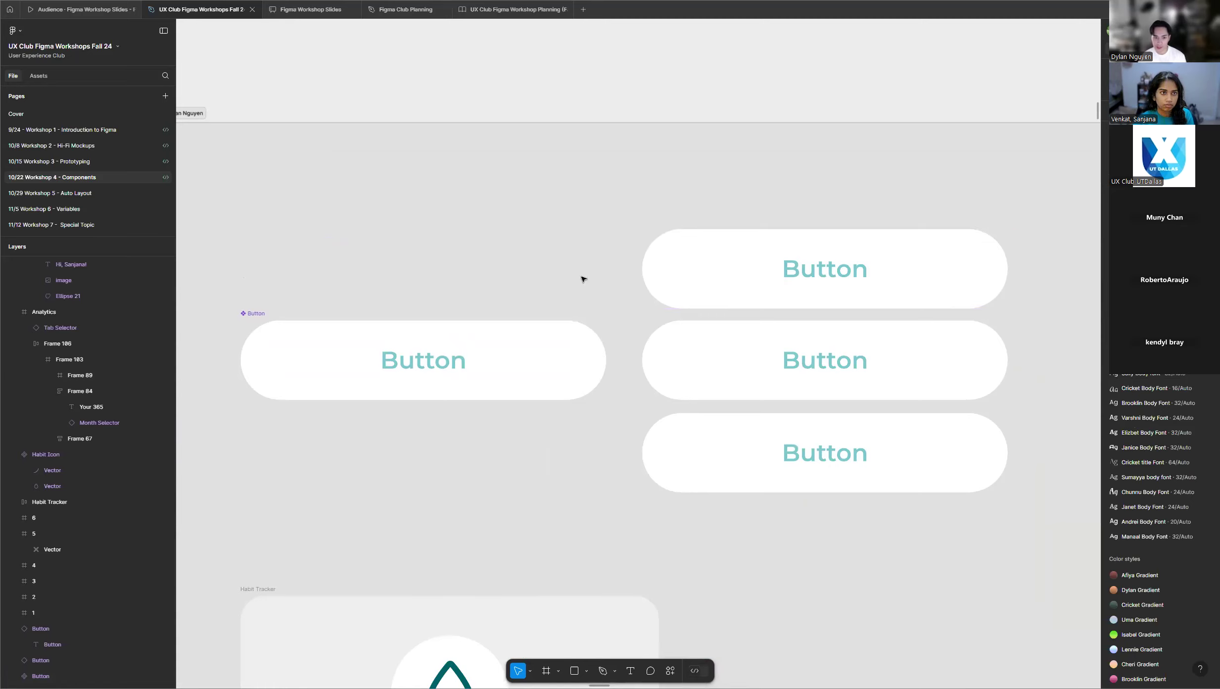
Try narrowing the main Button component slightly, and undo the resize.
left_click(599, 344)
mouse_move(605, 349)
left_mouse_down()
mouse_move(563, 350)
mouse_move(583, 350)
left_mouse_up()
key("ctrl+z")
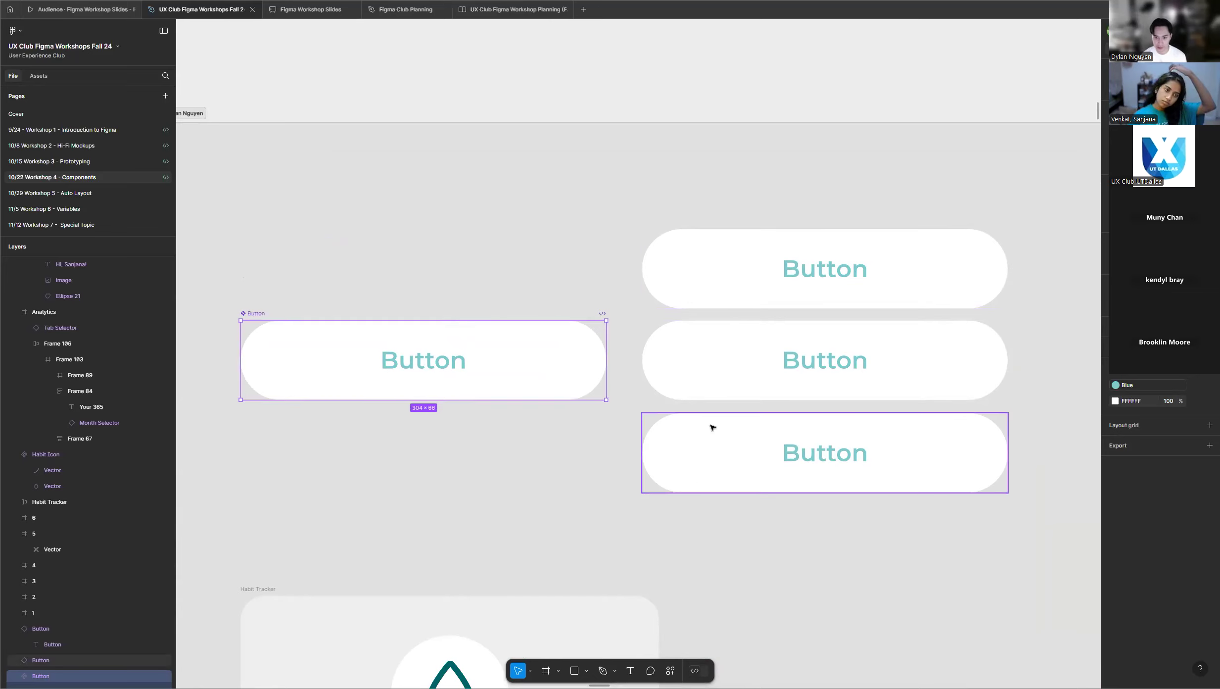
Change the text of the uppermost Button instance to "Sample" and clear the selection.
left_click(838, 276, "ctrl")
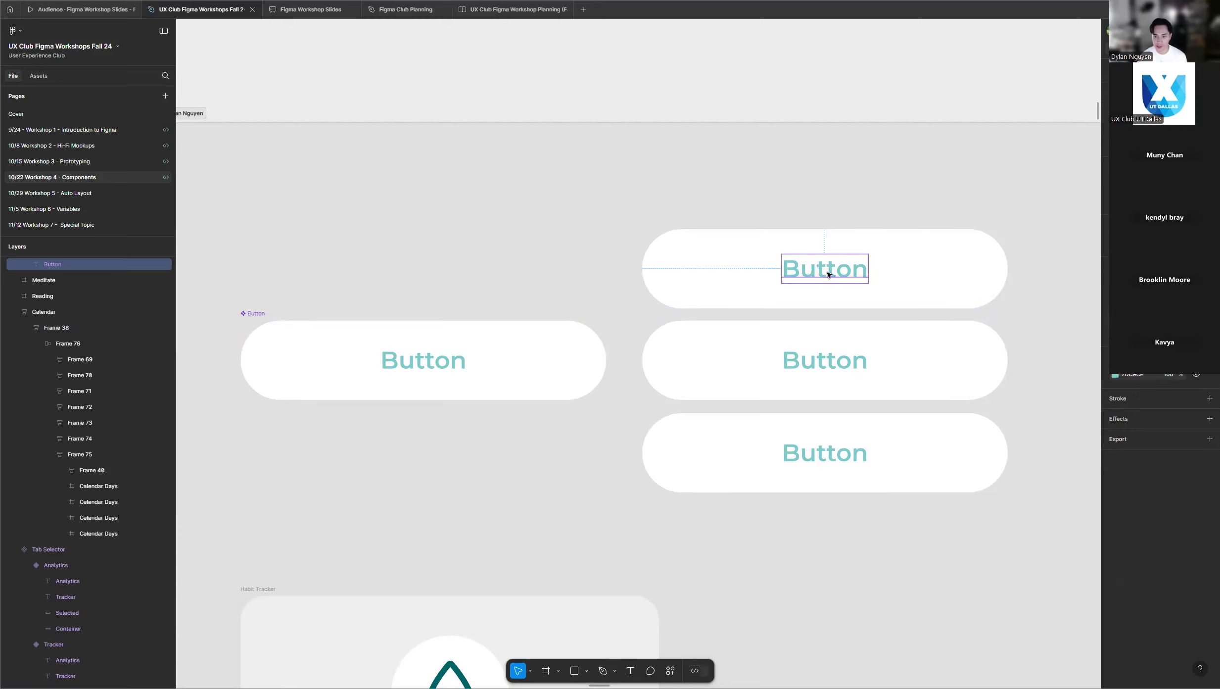
double_click(828, 274)
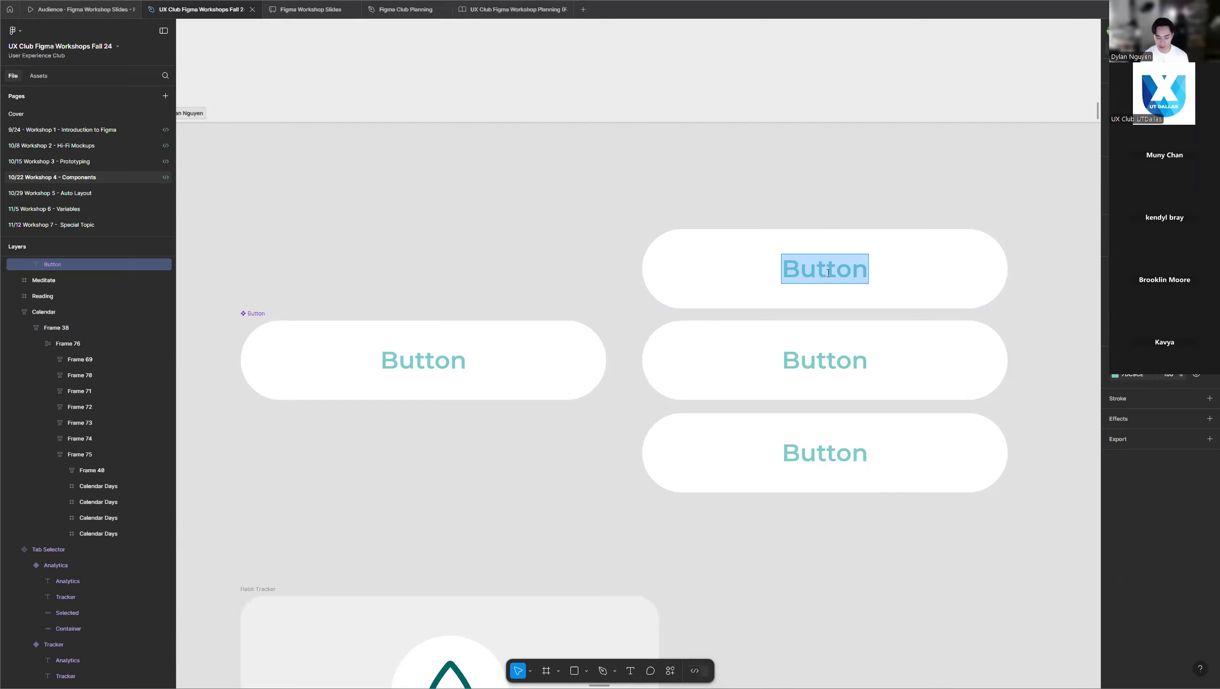
type("Sample")
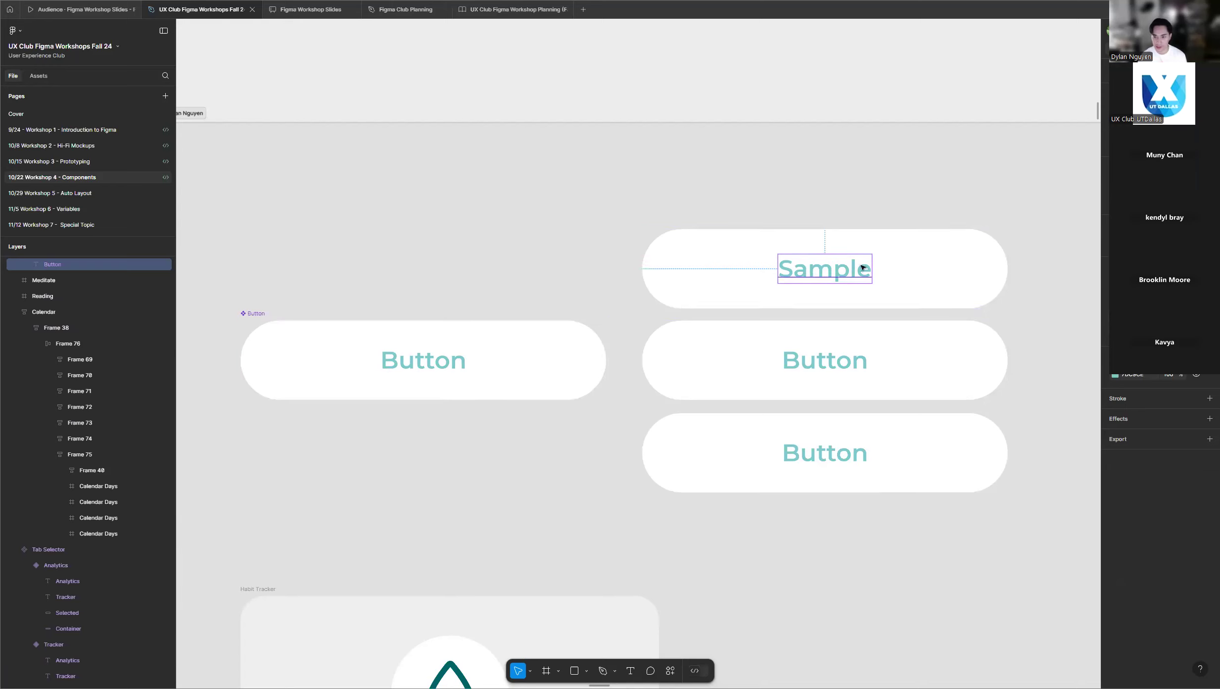
left_click(841, 183)
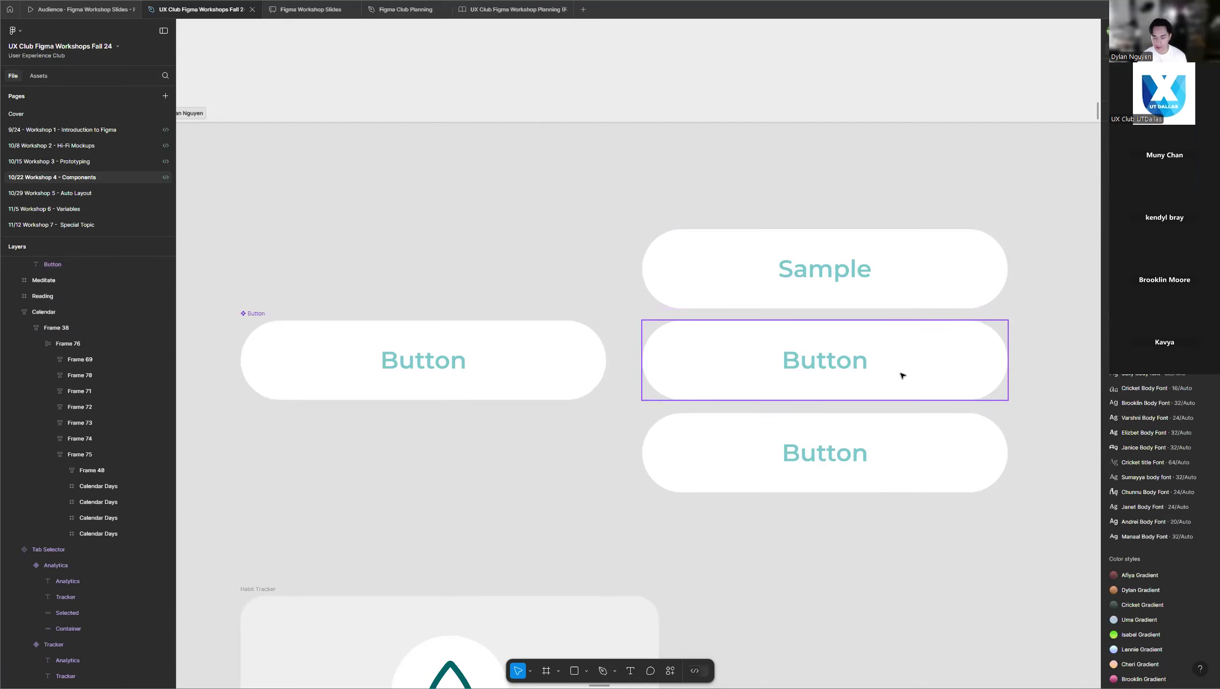
Change the middle Button instance's white fill to grey A1A1A1.
left_click(930, 362)
left_click(1115, 399)
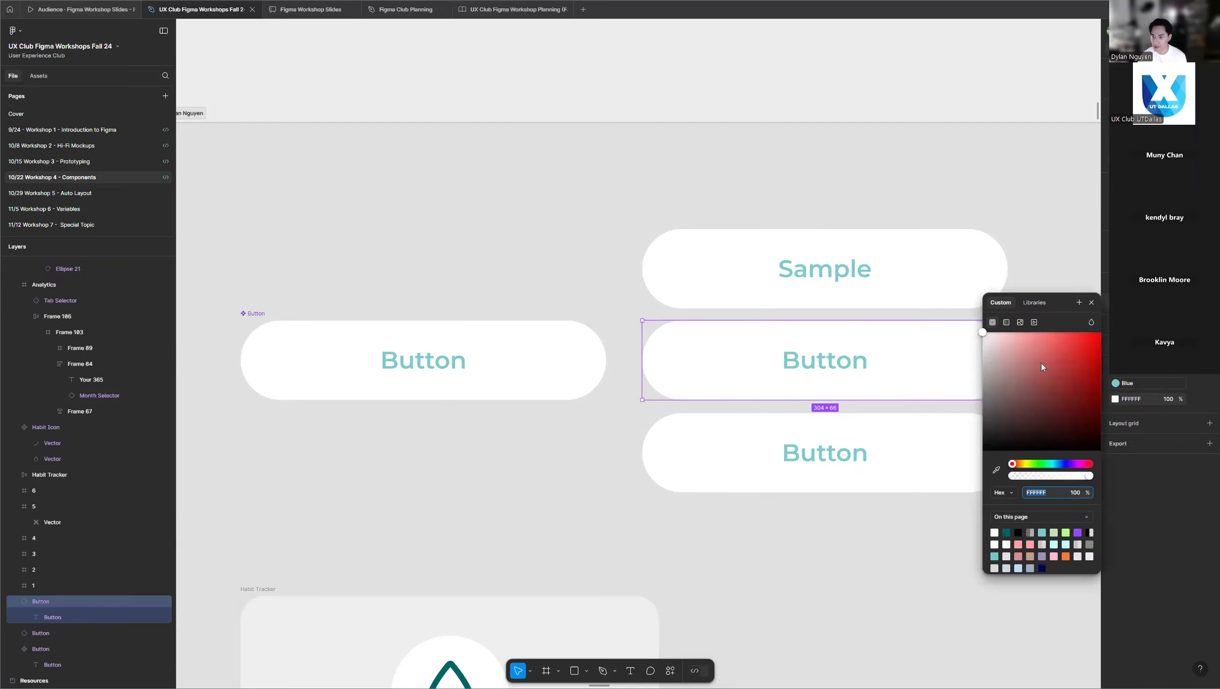
left_click_drag(1041, 359, 937, 378)
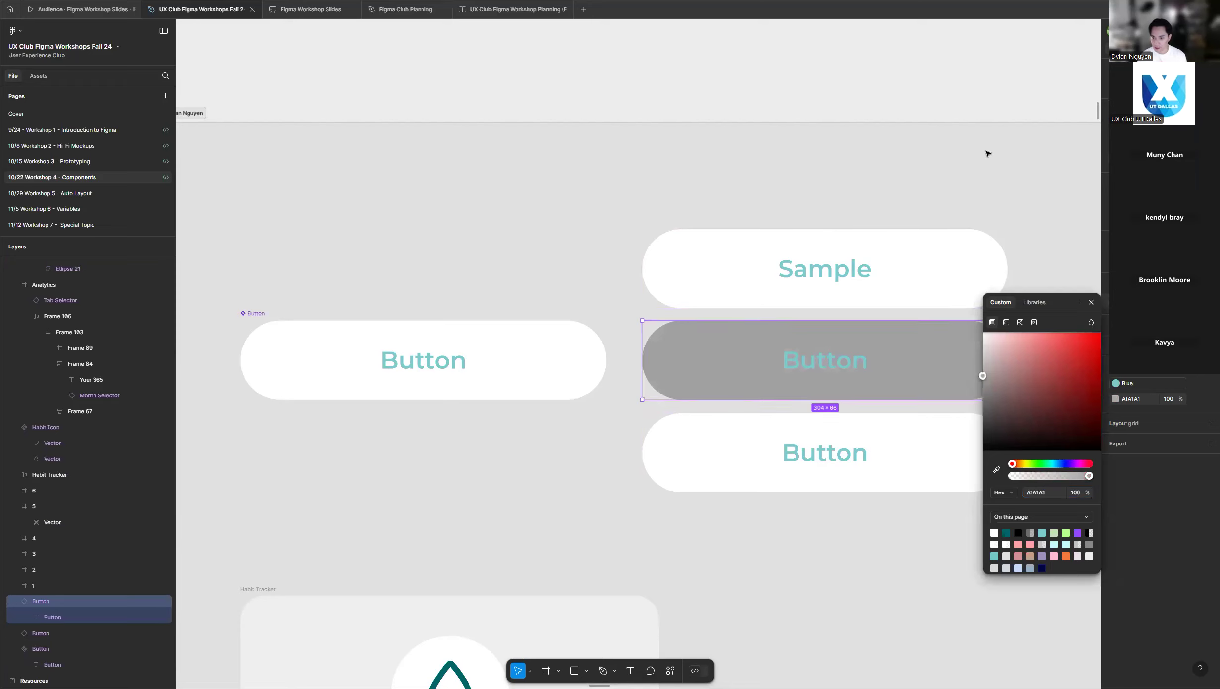
Narrow the lowest Button instance to about 241 wide from its right edge and deselect it.
left_click(934, 450)
left_click_drag(1009, 434, 932, 435)
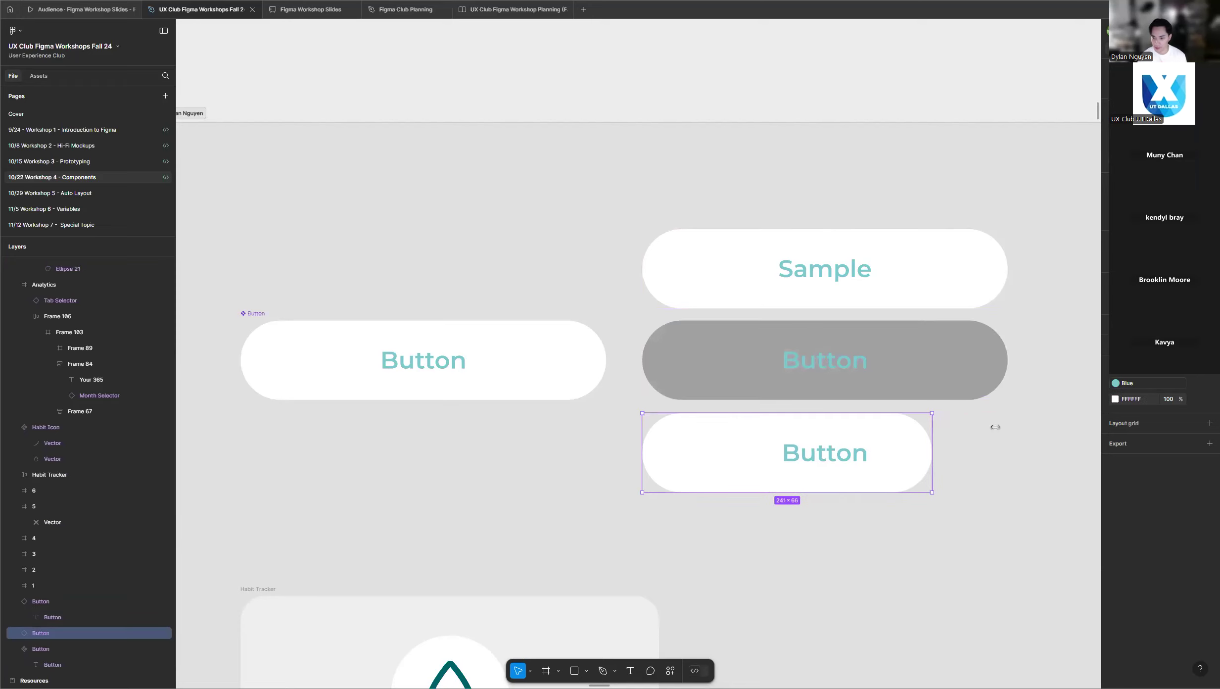
left_click(1001, 432)
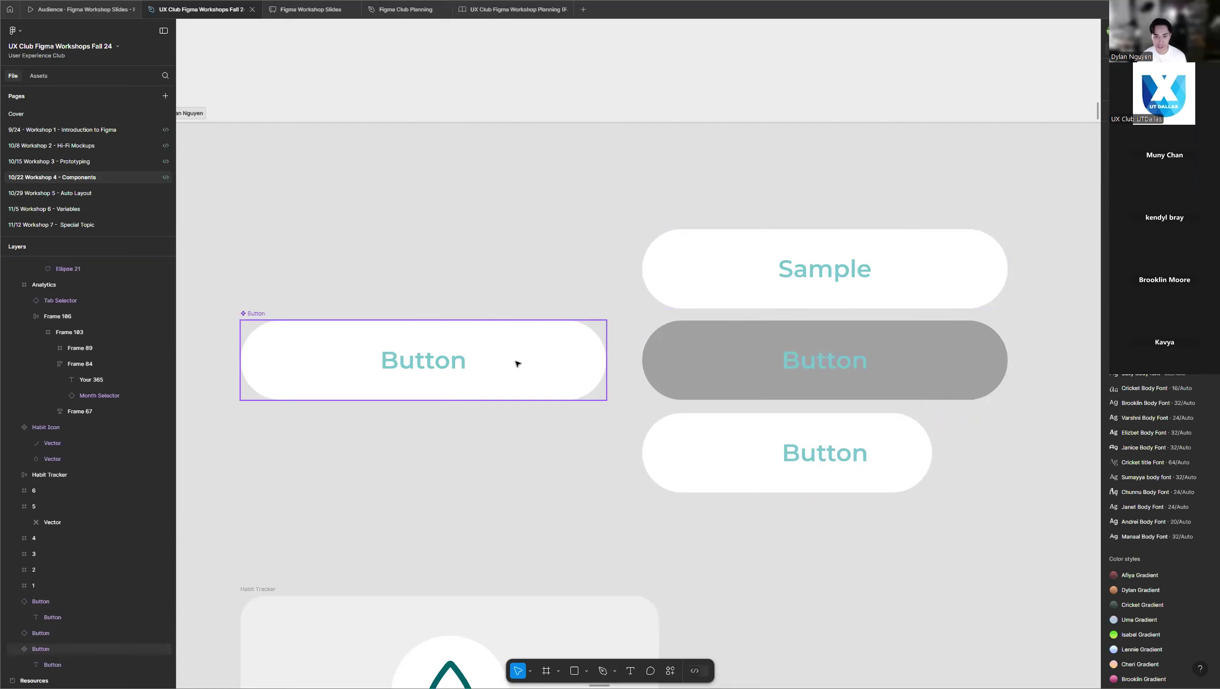
Recolor the text label inside the main Button component to the muted red CE7D7D and clear the selection.
left_click(595, 345)
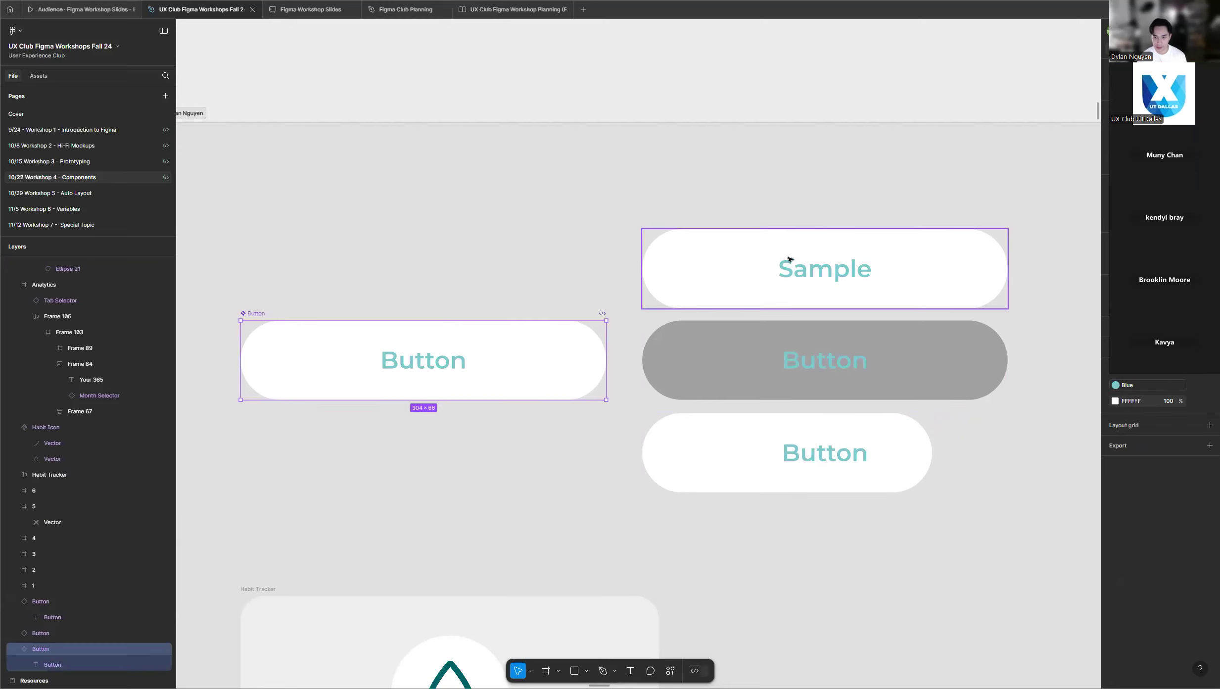
double_click(422, 359)
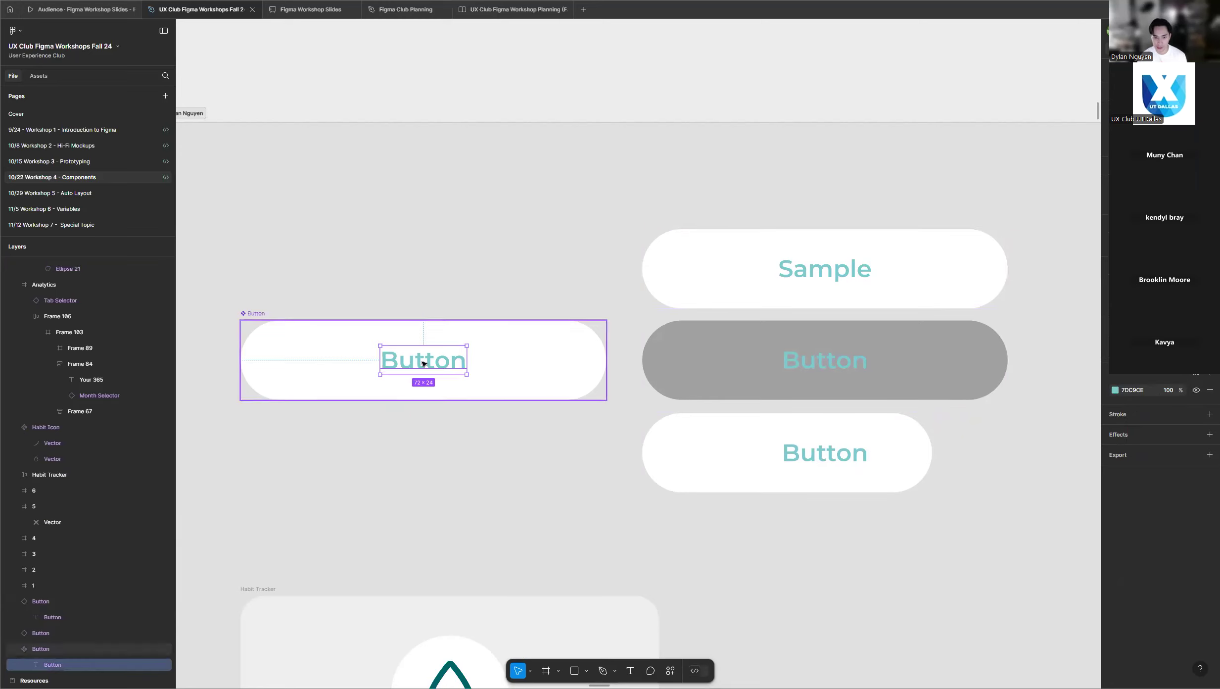
left_click(1115, 390)
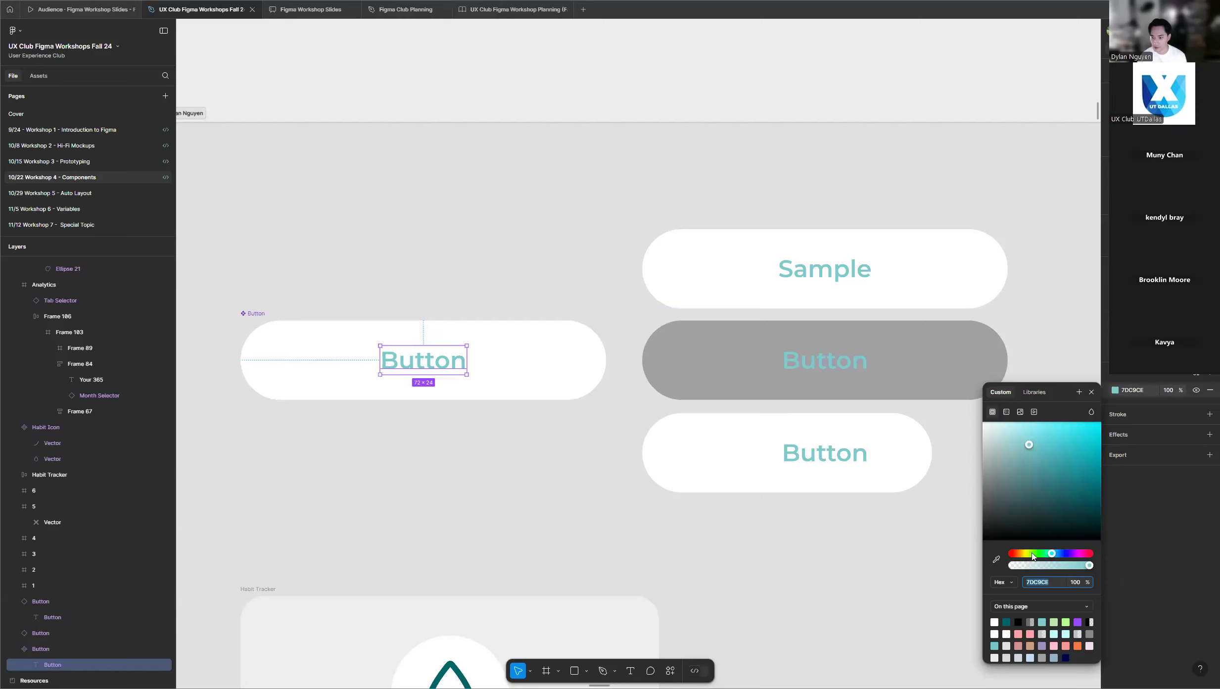
left_click_drag(1033, 554, 968, 554)
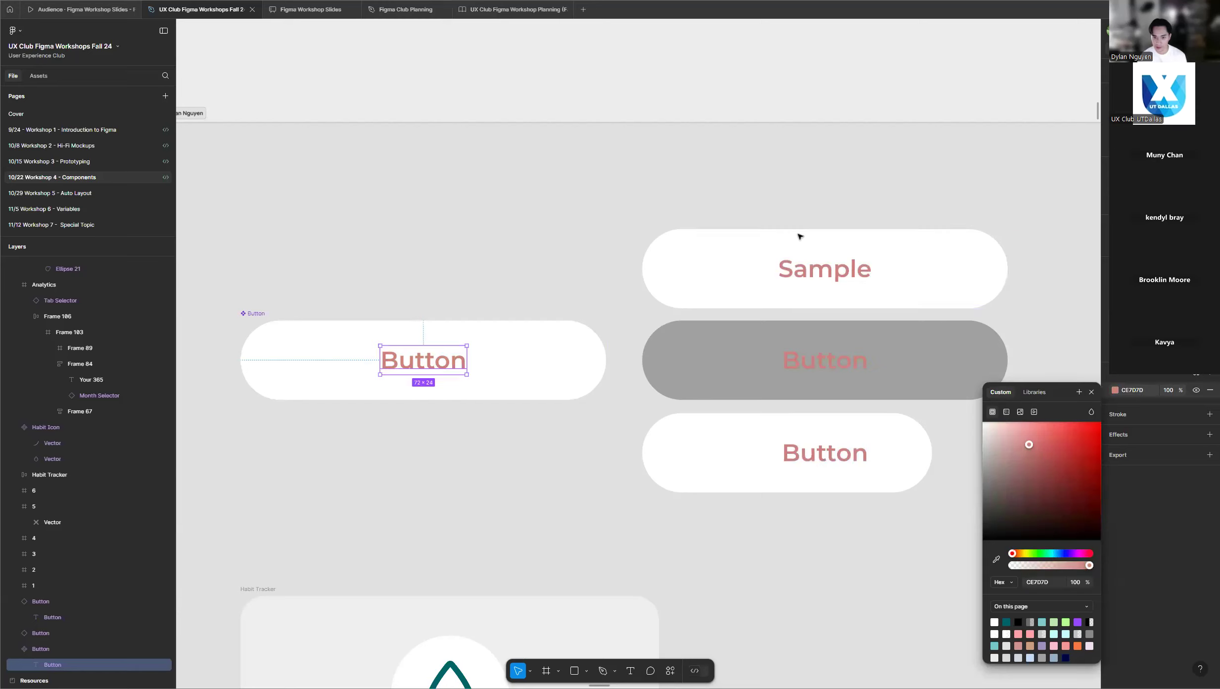
left_click(839, 158)
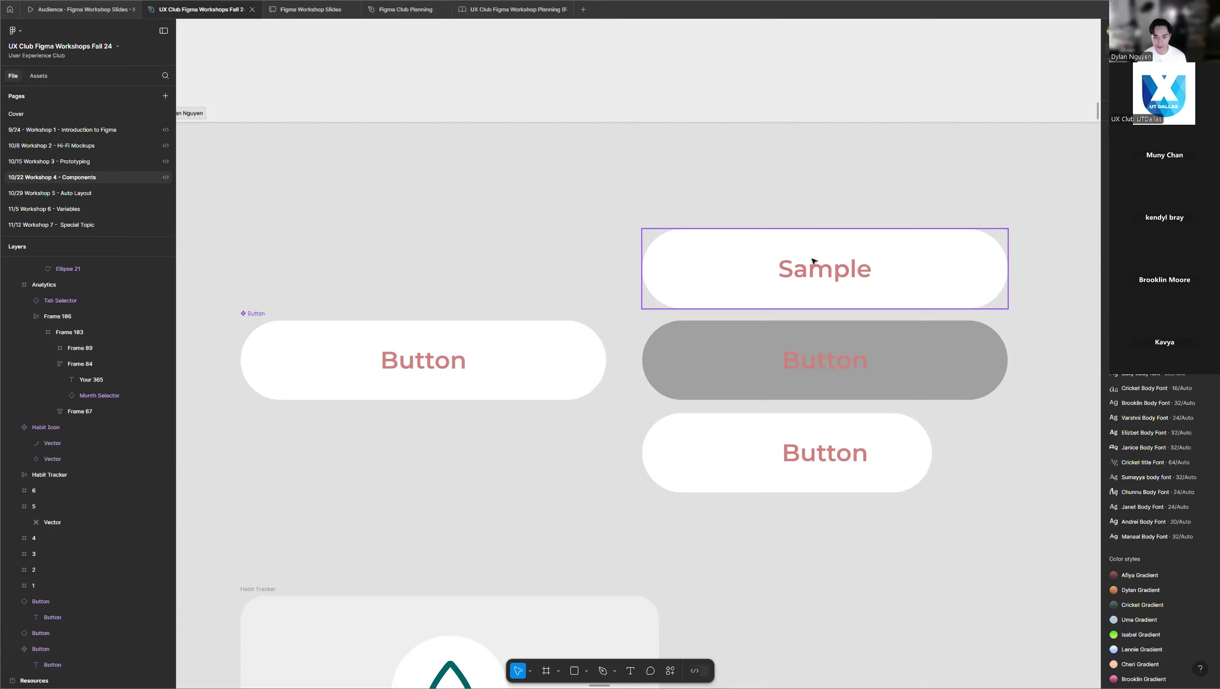
Check the "Sample" instance's label, and replace the main Button component's label text with "TExt".
left_click(830, 272)
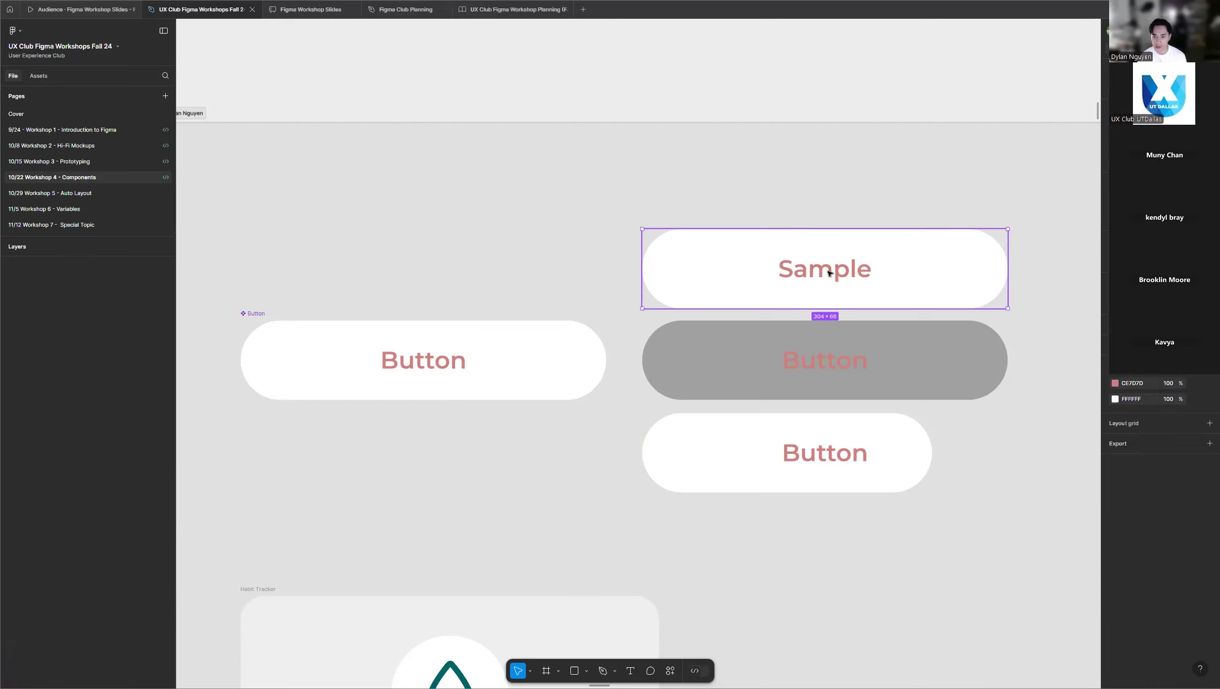
left_click(830, 272)
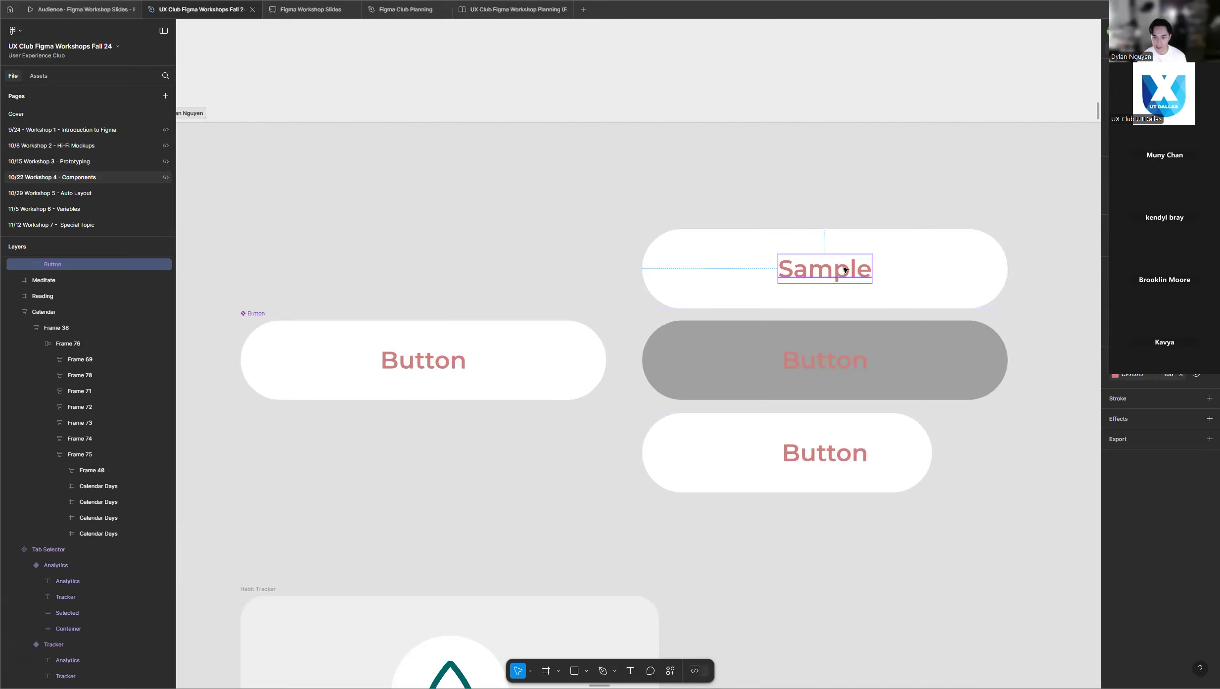
left_click(438, 368)
left_click(435, 368)
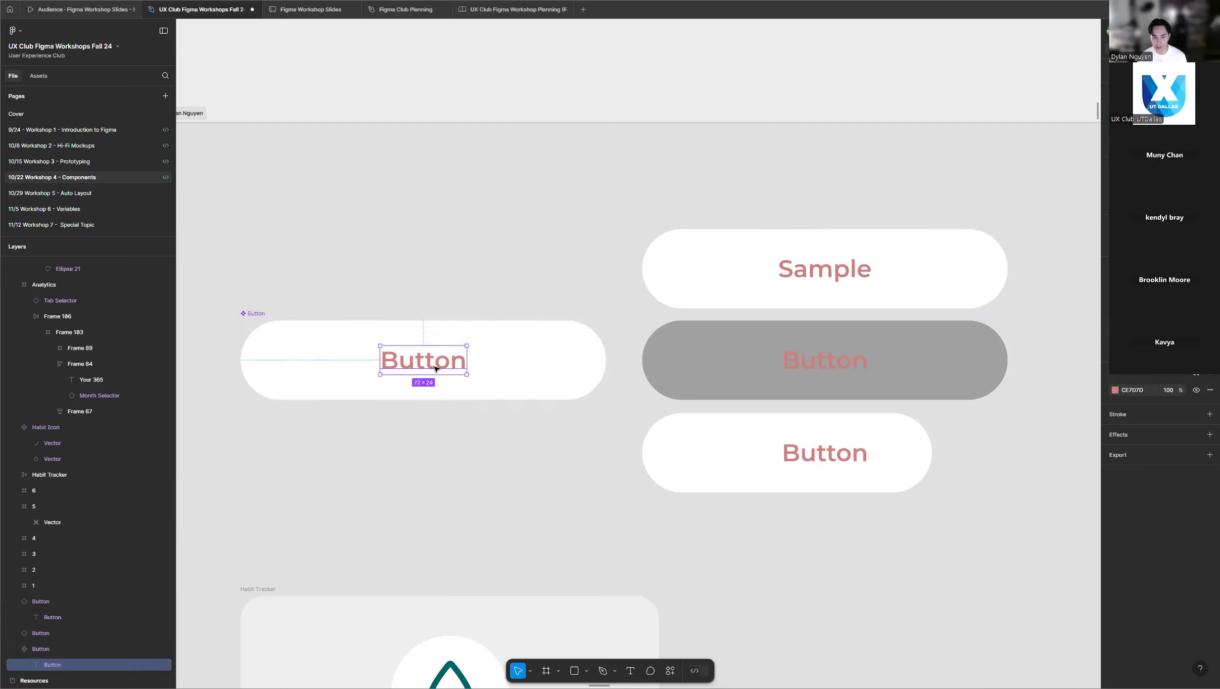
double_click(436, 366)
type("TExt")
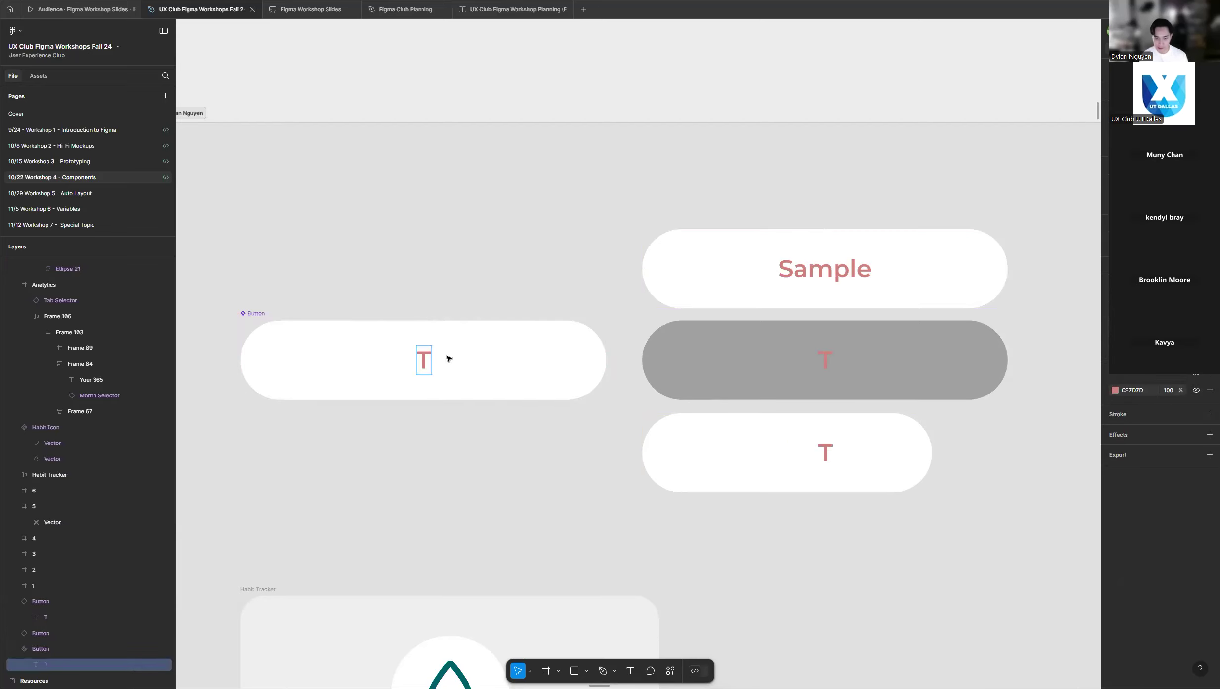
key("Escape")
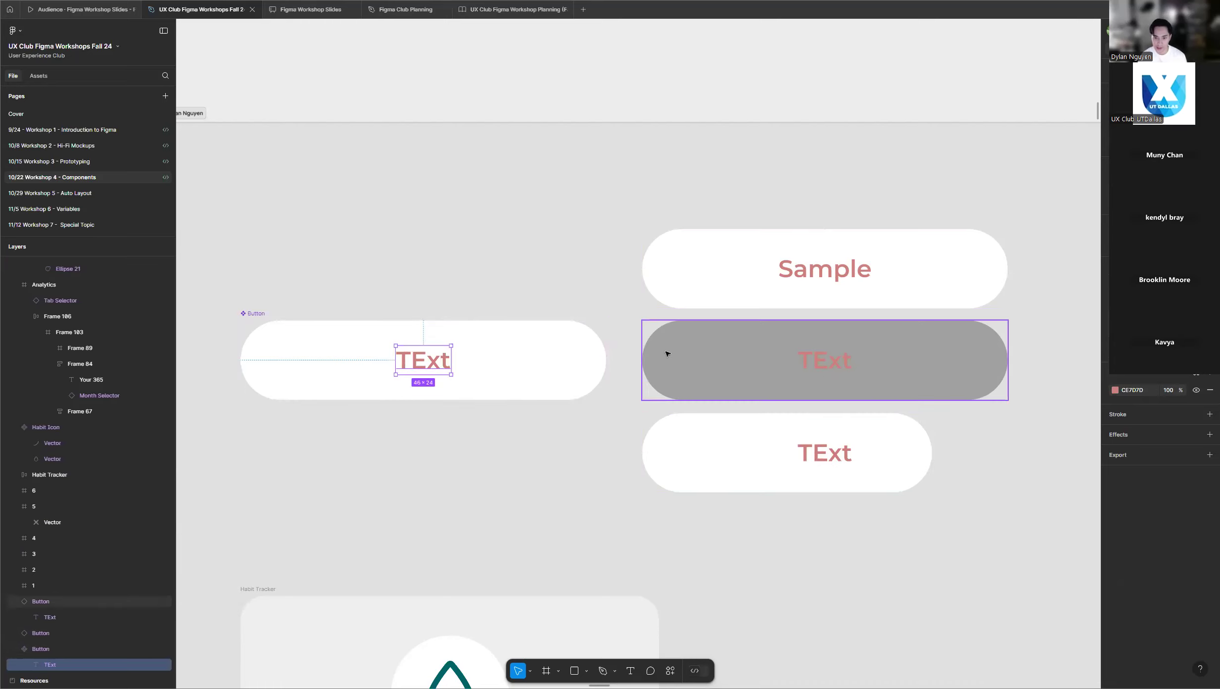
Set the main Button component's fill to pink FF8A8A and narrow the component to about 252 wide.
left_click(590, 360)
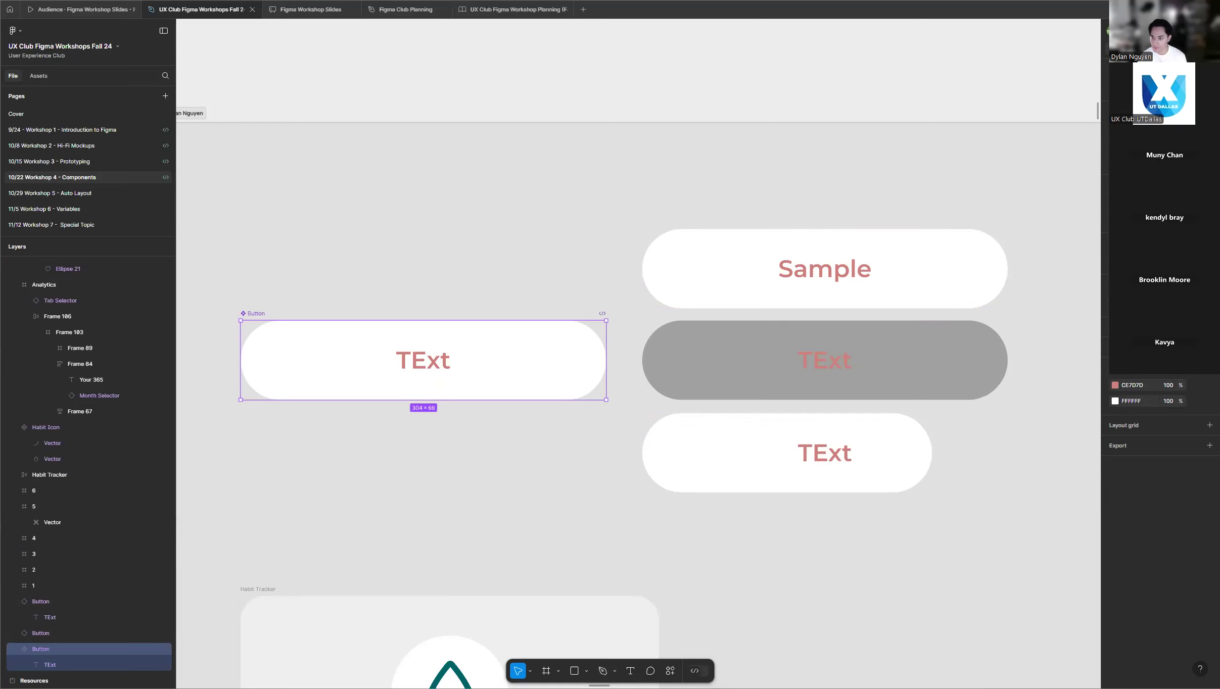
left_click(1115, 400)
left_click_drag(1036, 363, 1036, 334)
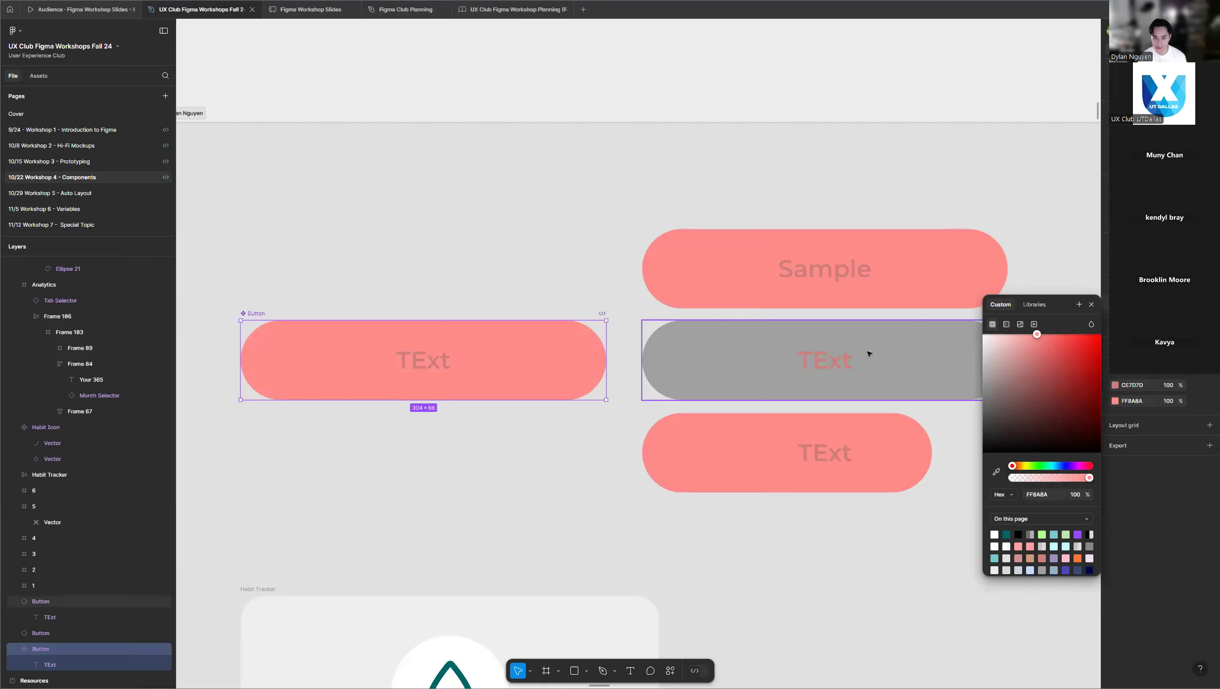
left_click_drag(607, 345, 544, 345)
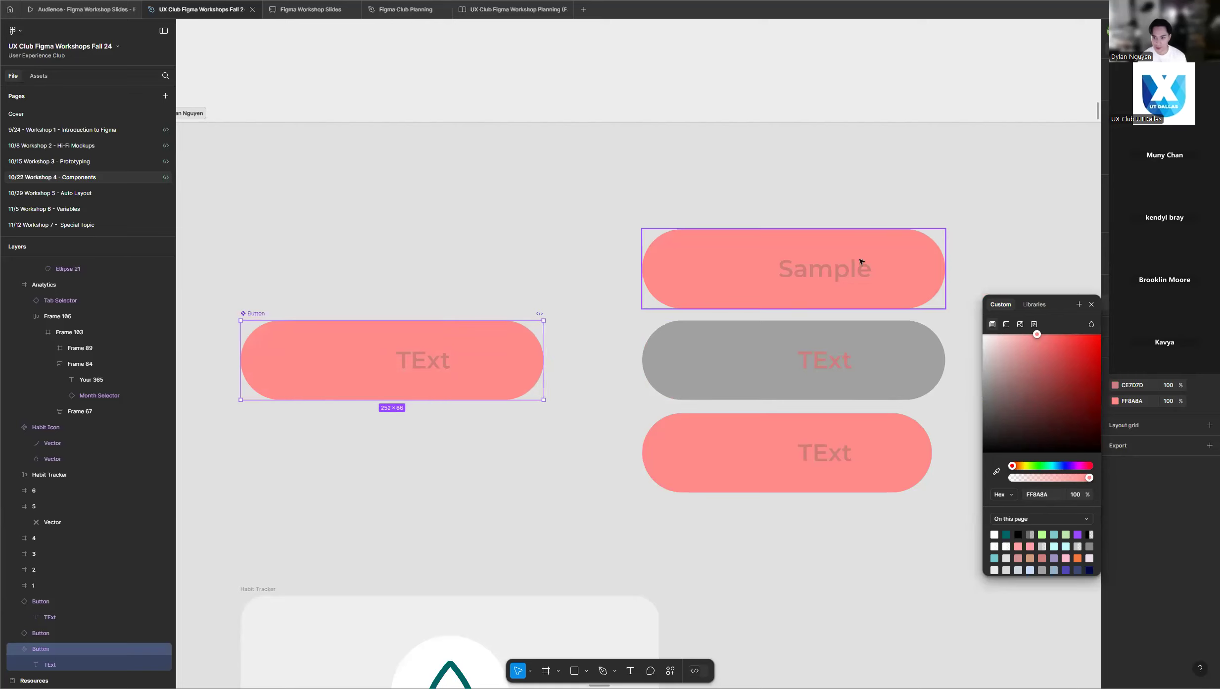
left_click(1006, 219)
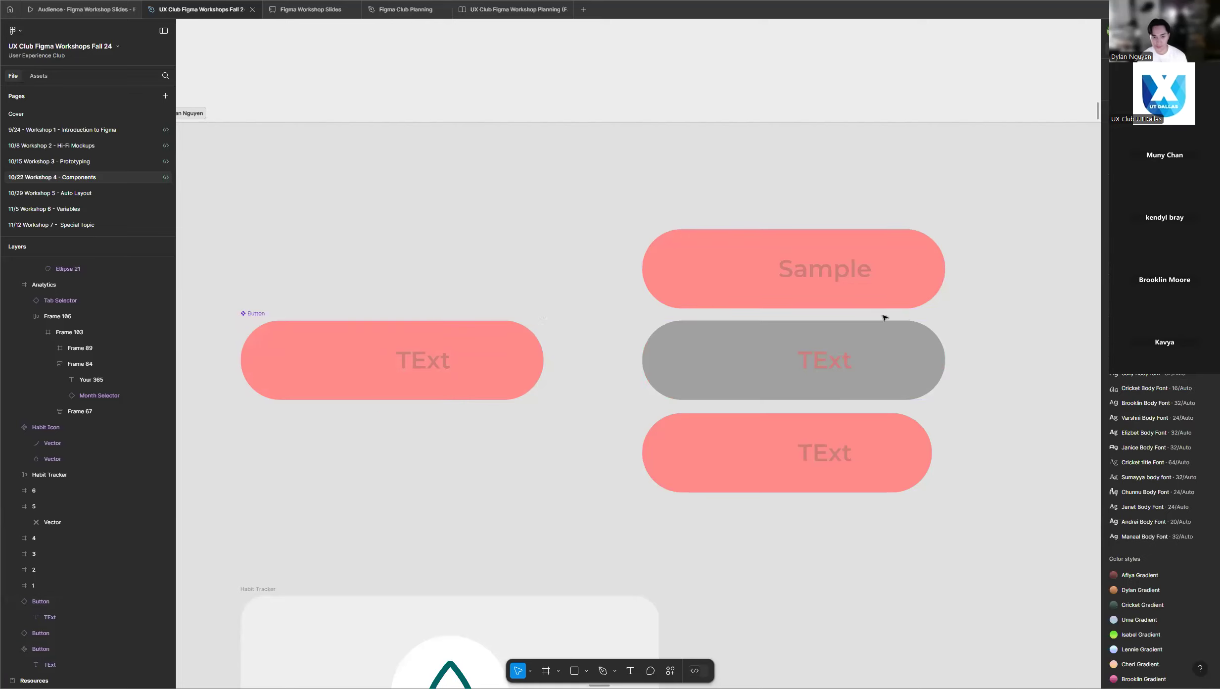
Examine the students' practice frames across the page to check their progress with the Button component and its instances.
scroll(510, 335, "down", 10)
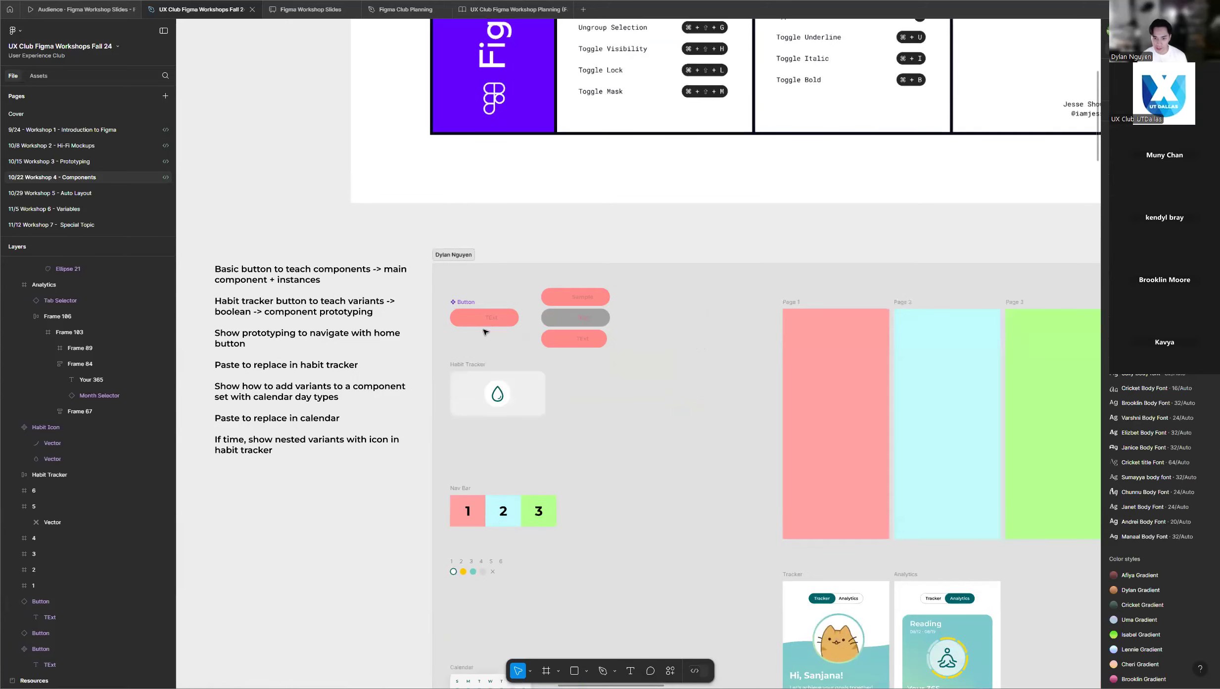
scroll(485, 340, "up", 5)
scroll(461, 327, "down", 5)
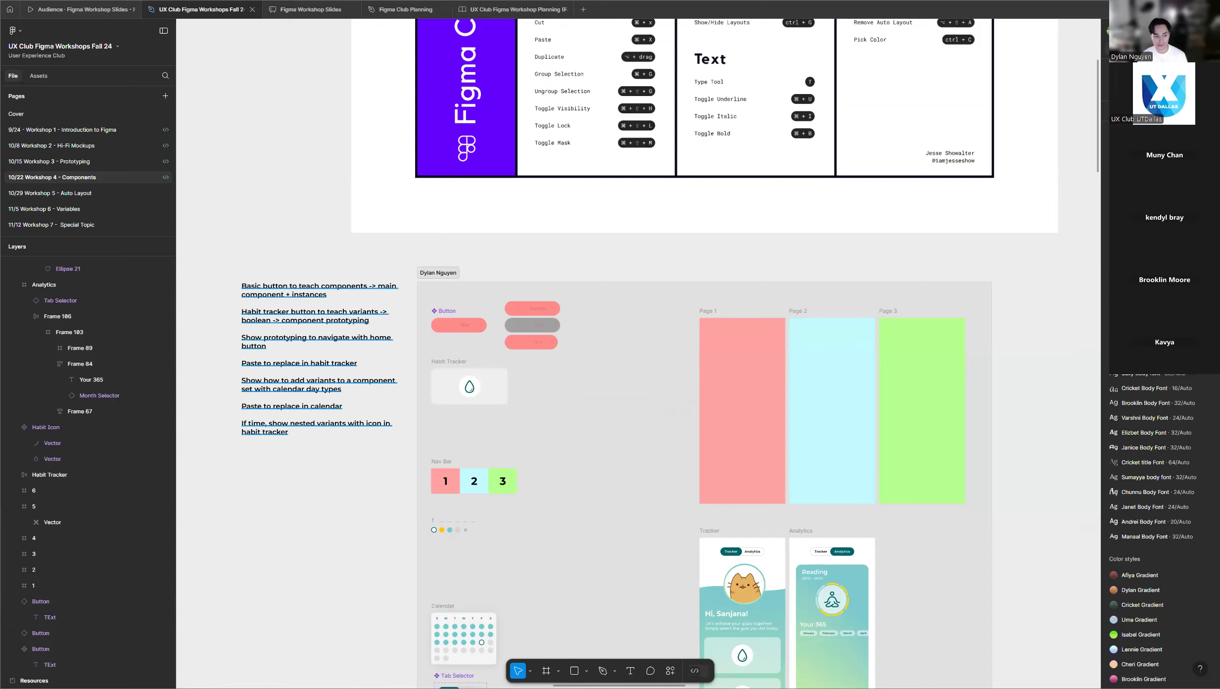
scroll(524, 316, "down", 3)
scroll(542, 324, "down", 4)
scroll(541, 324, "down", 10)
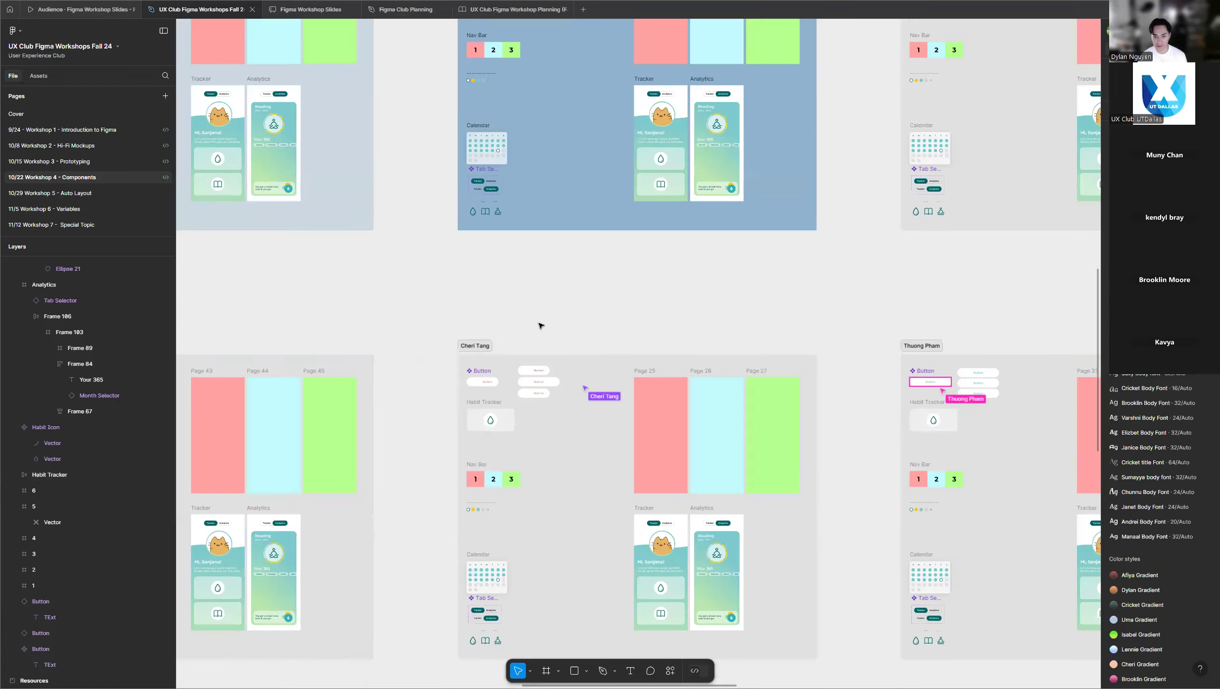
scroll(569, 339, "down", 2)
scroll(574, 339, "down", 5)
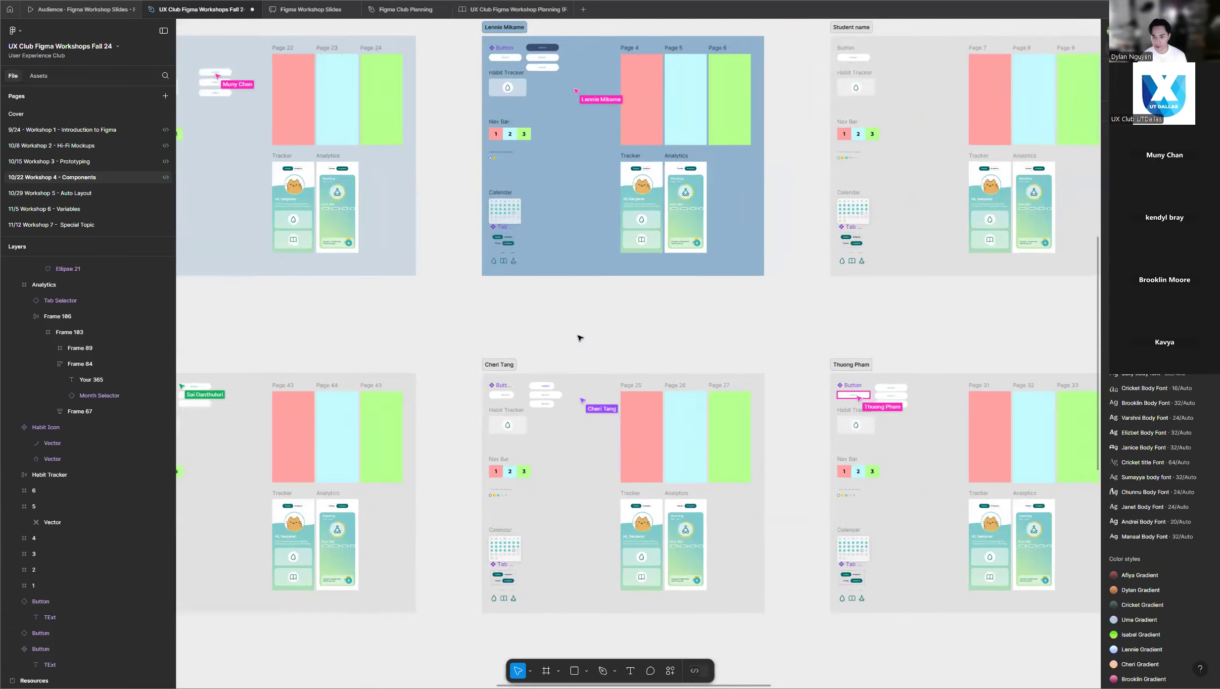
scroll(517, 316, "down", 3)
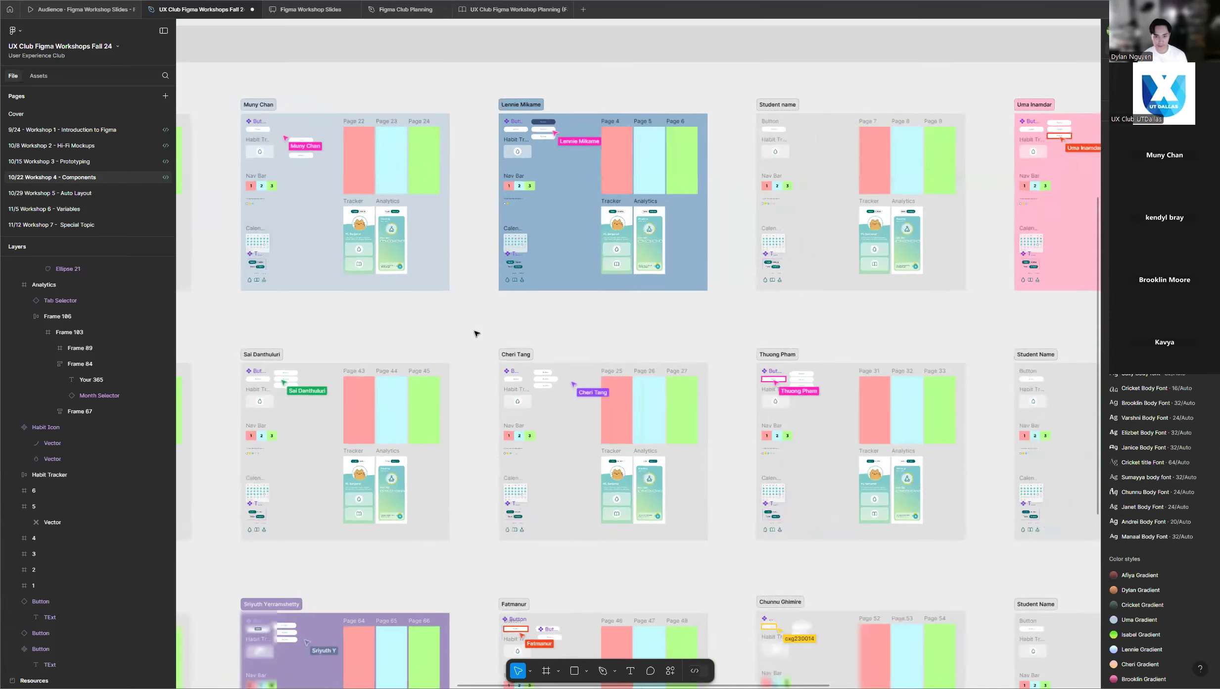
scroll(562, 325, "up", 2)
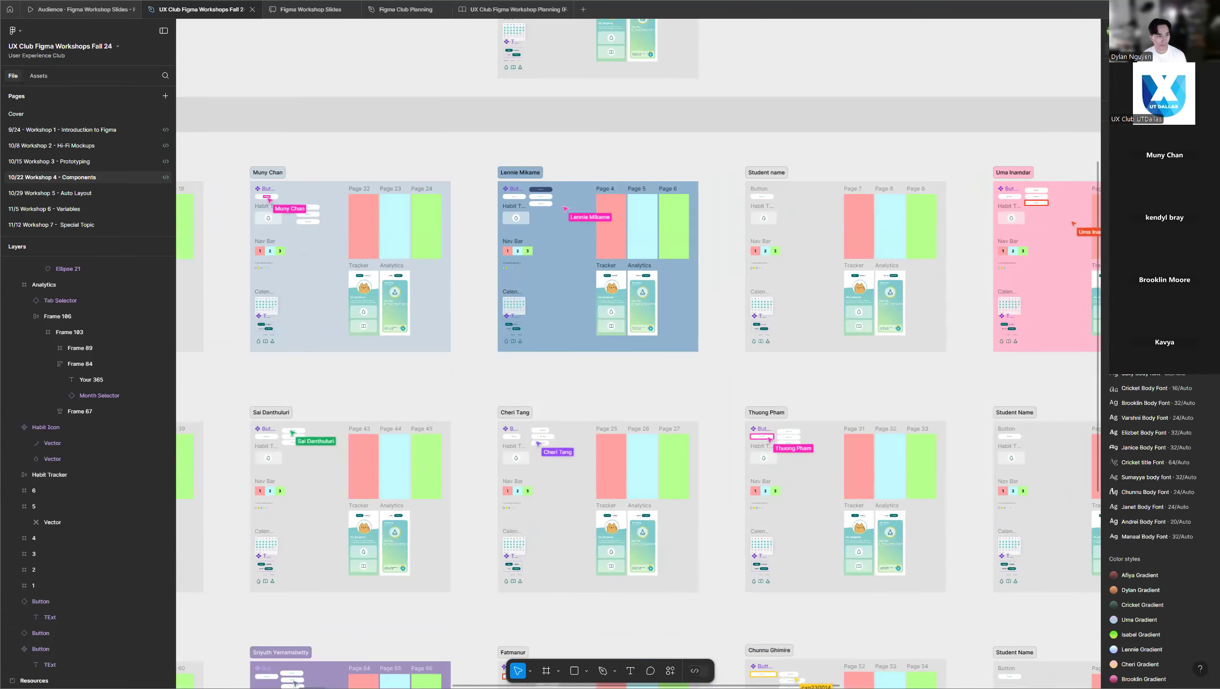
scroll(707, 346, "up", 1)
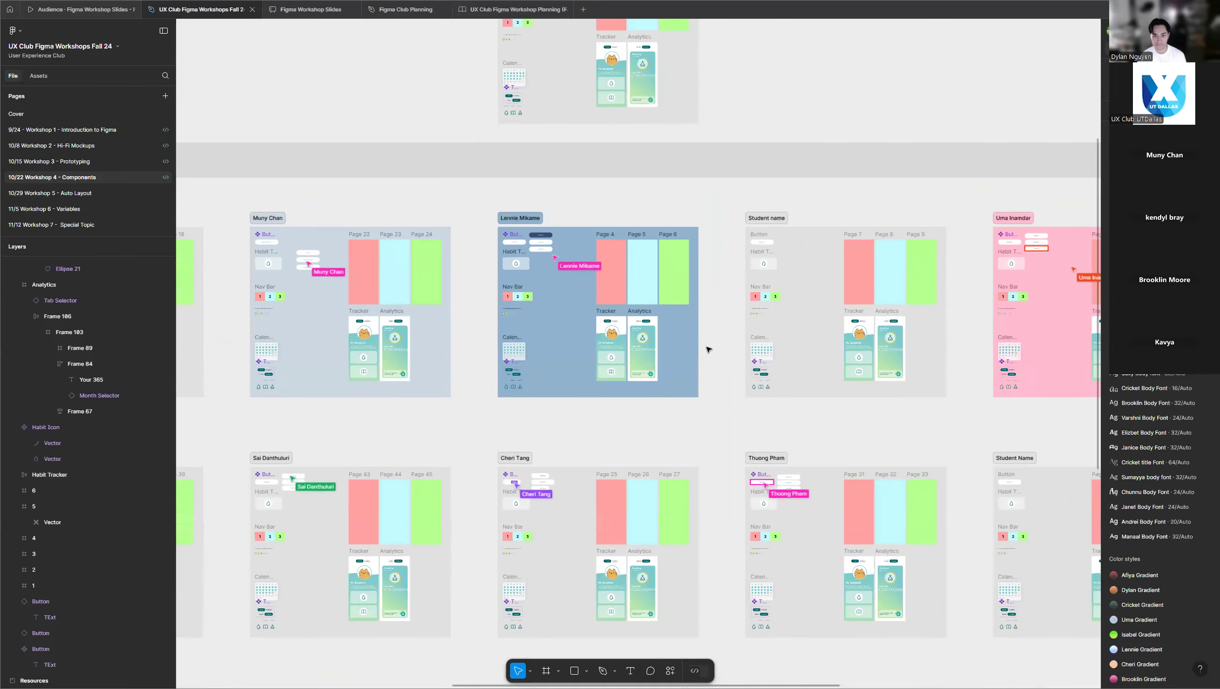
scroll(708, 349, "down", 1)
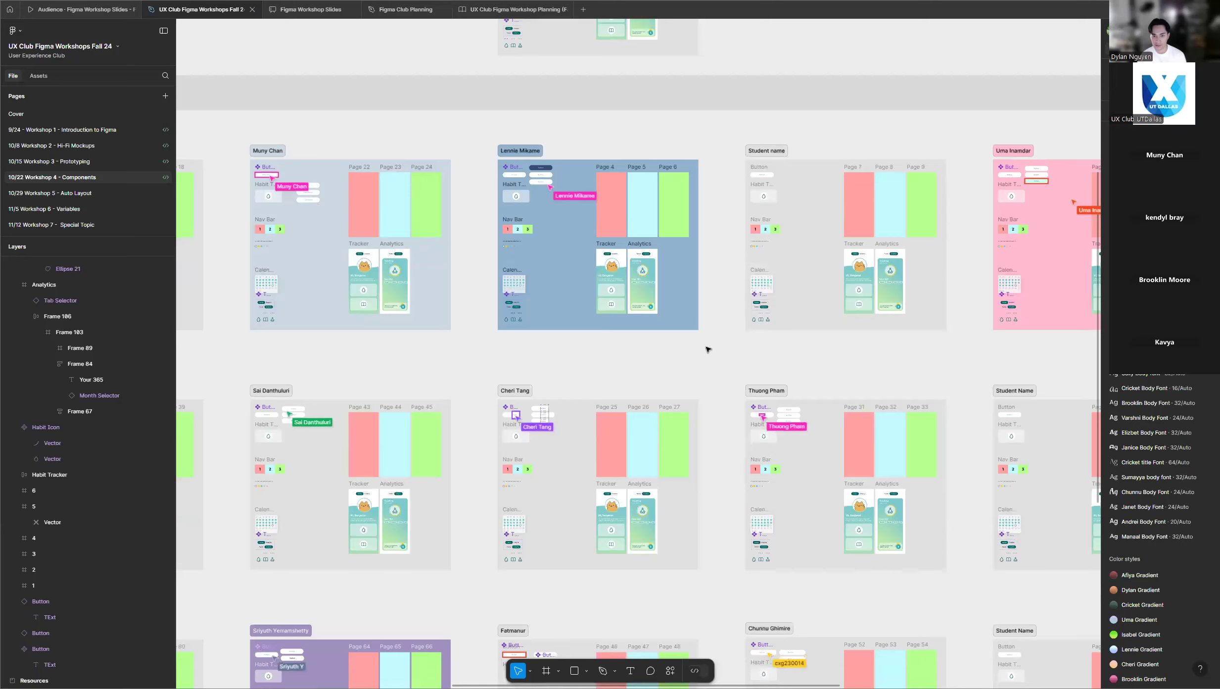
scroll(705, 350, "down", 4)
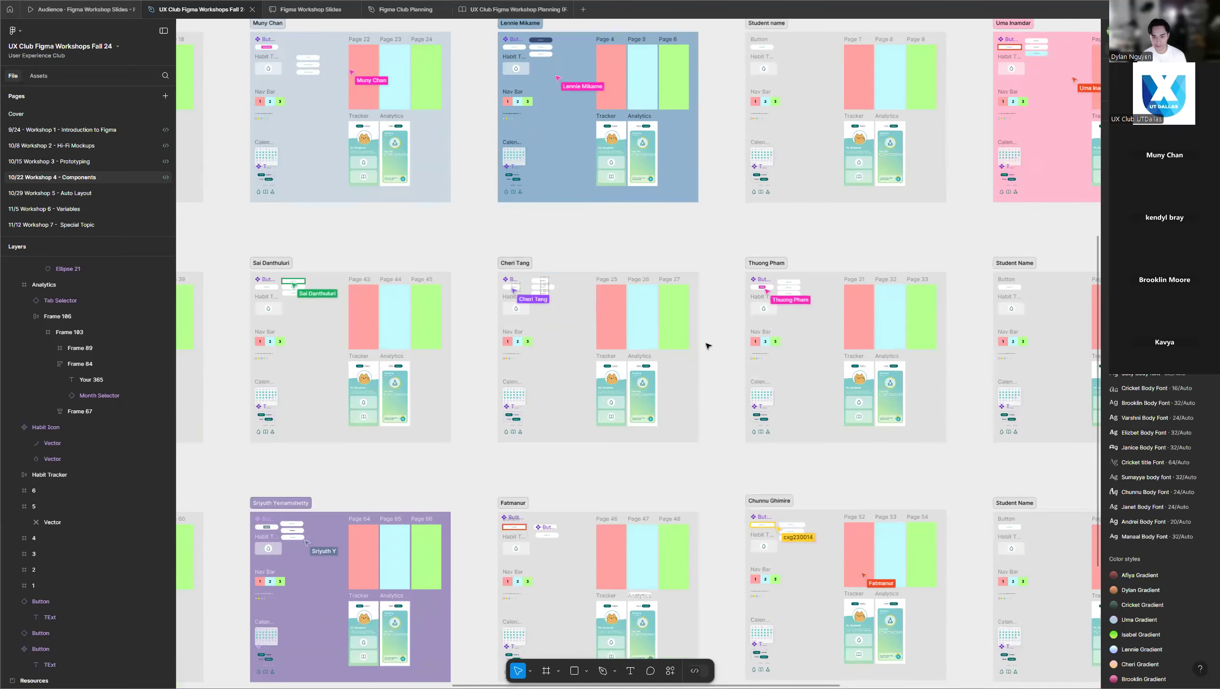
scroll(708, 346, "down", 2)
scroll(708, 346, "down", 2)
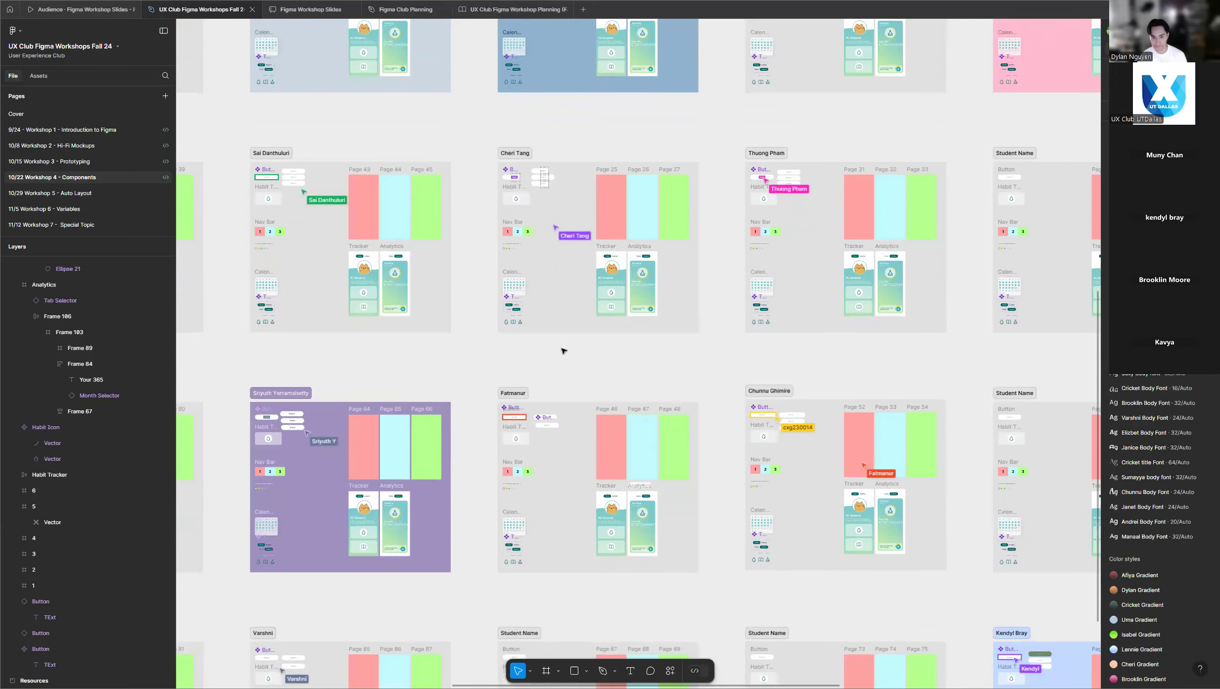
scroll(578, 351, "down", 3, "ctrl")
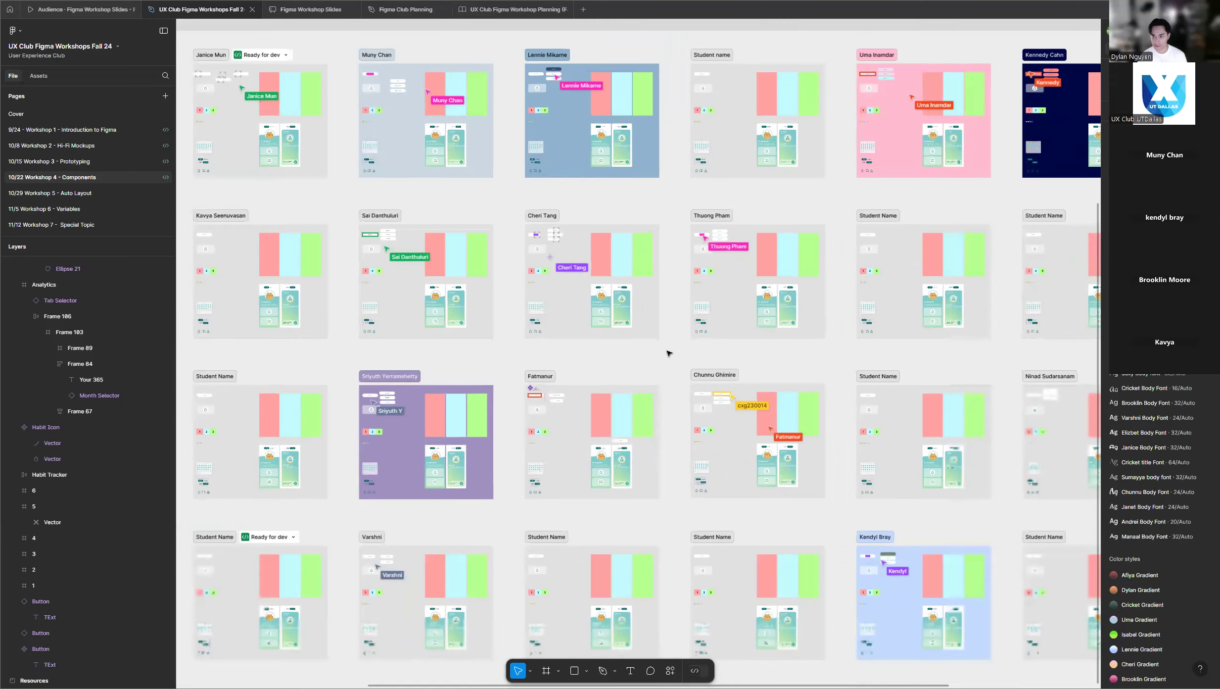
Delete the three Button instances beside the main Button component in the instructor's frame.
scroll(665, 346, "up", 1)
scroll(659, 323, "up", 10)
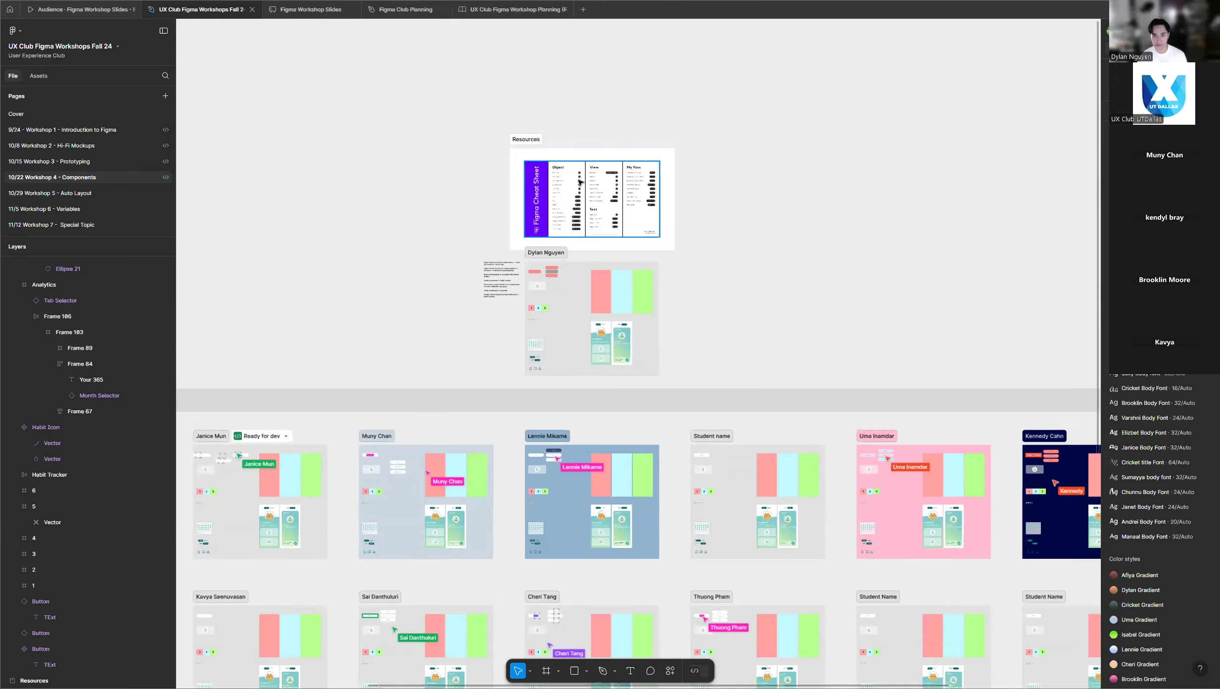
scroll(549, 465, "up", 5, "ctrl")
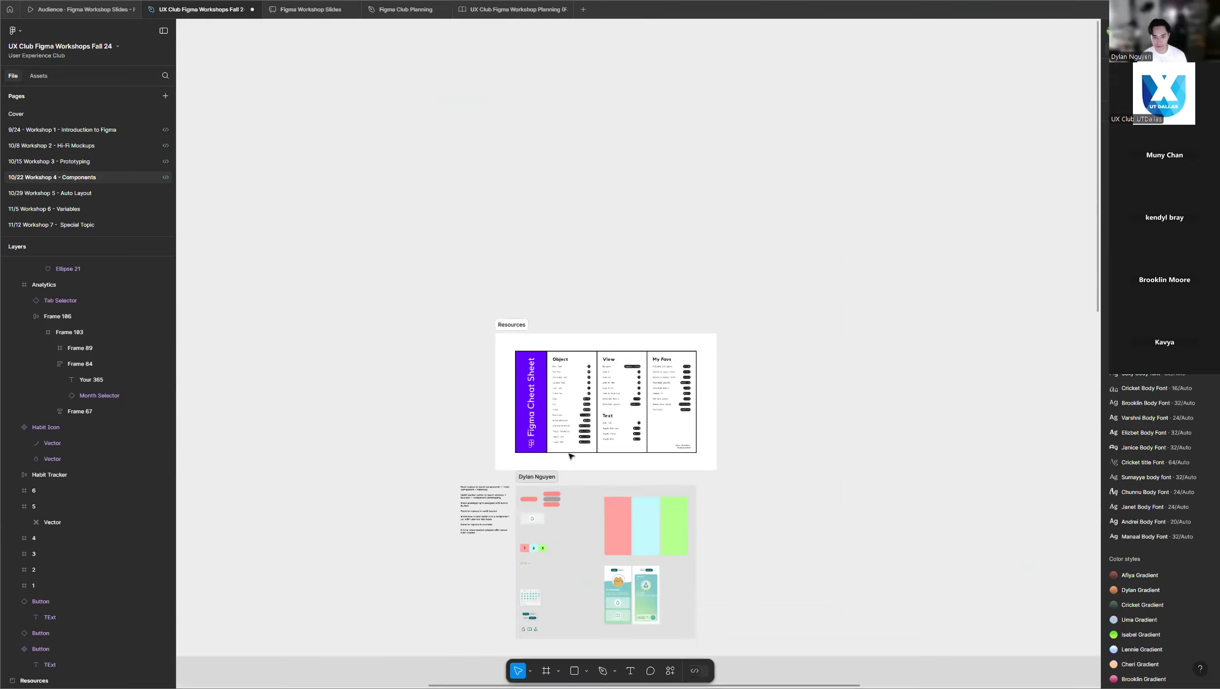
scroll(551, 483, "up", 5, "ctrl")
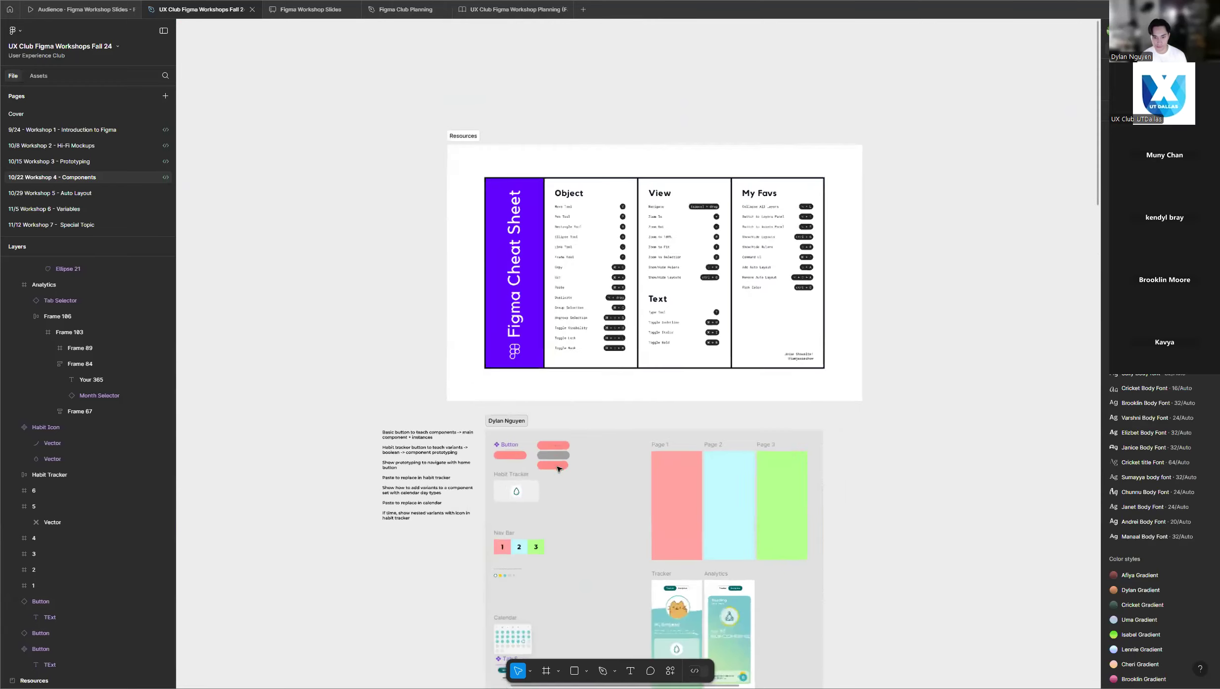
scroll(517, 474, "up", 5, "ctrl")
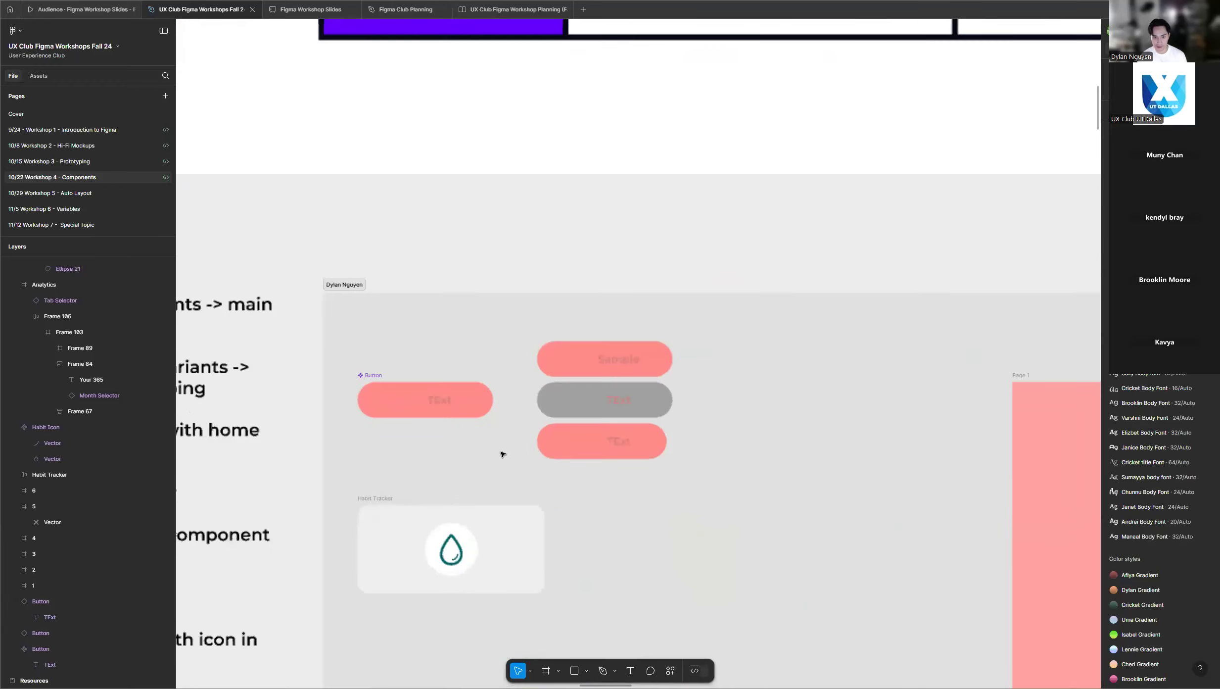
left_click_drag(514, 328, 697, 476)
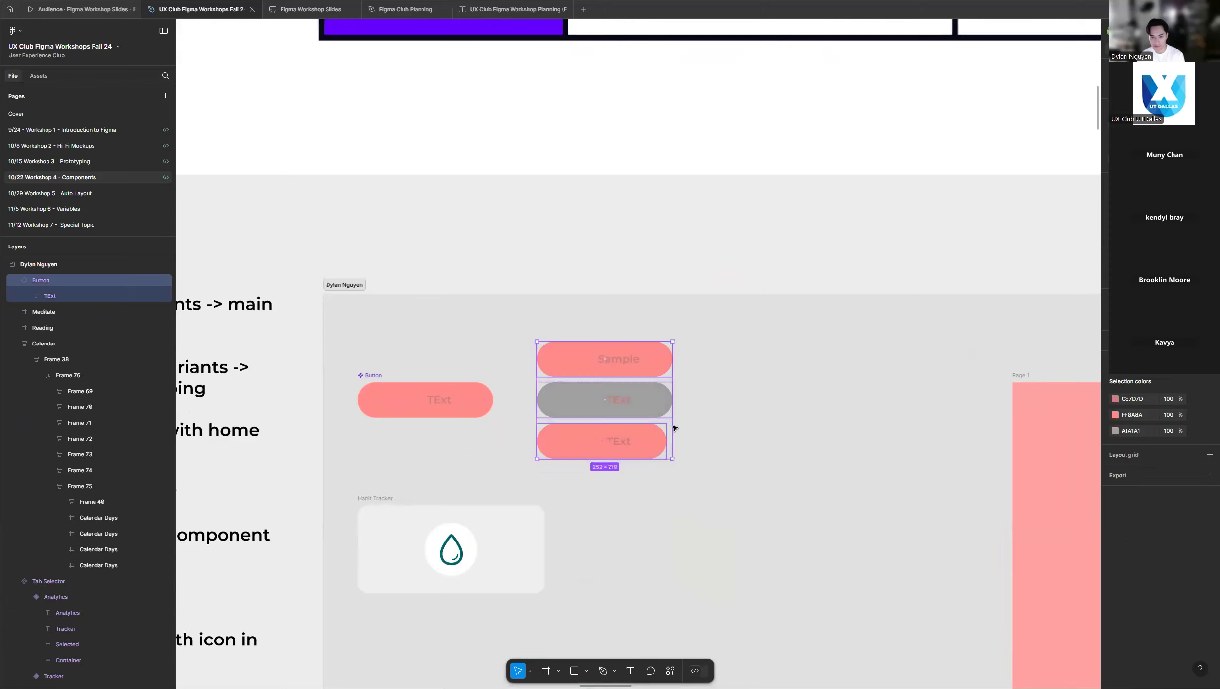
key("Delete")
Widen the main Button component to about 318 wide and replace its label text with "Button".
left_click(488, 405)
left_click_drag(493, 404, 528, 403)
left_click(444, 401)
double_click(444, 401)
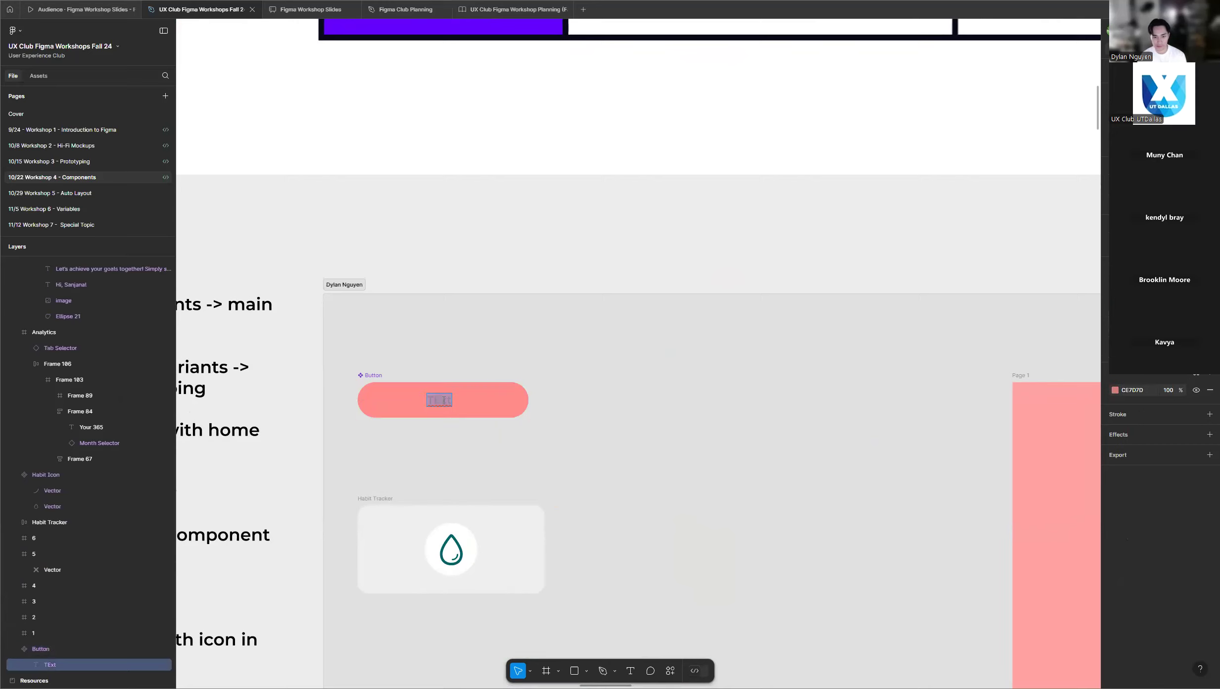
type("Byut")
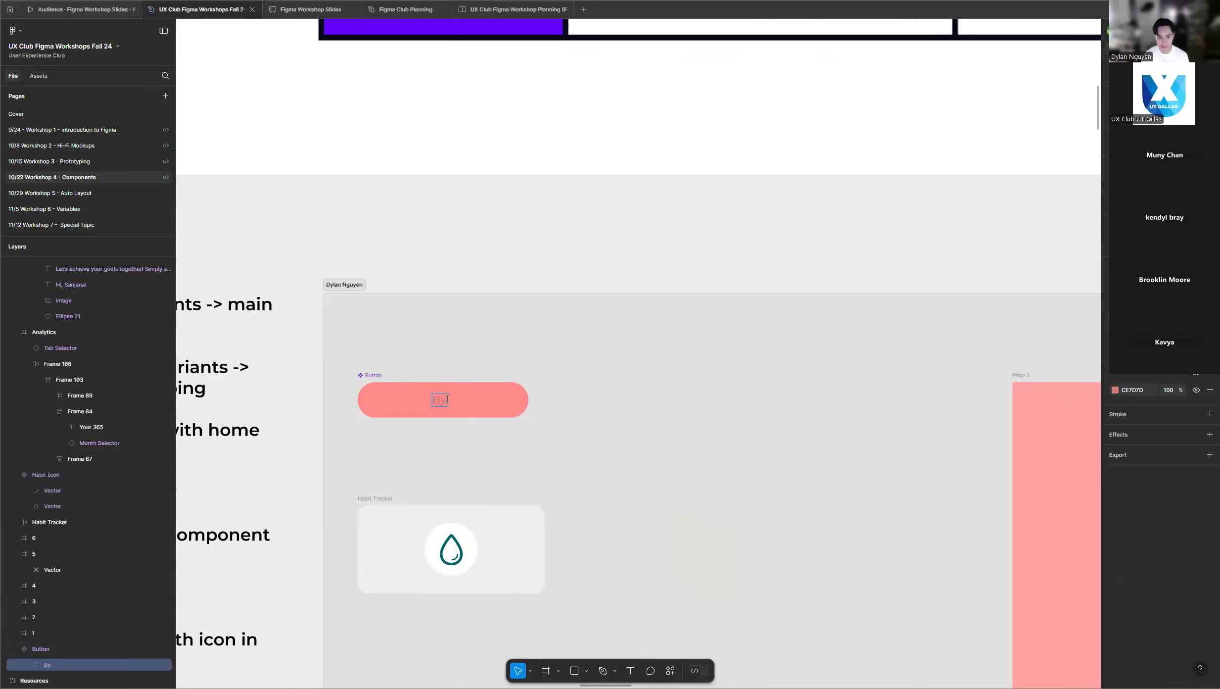
key("Escape")
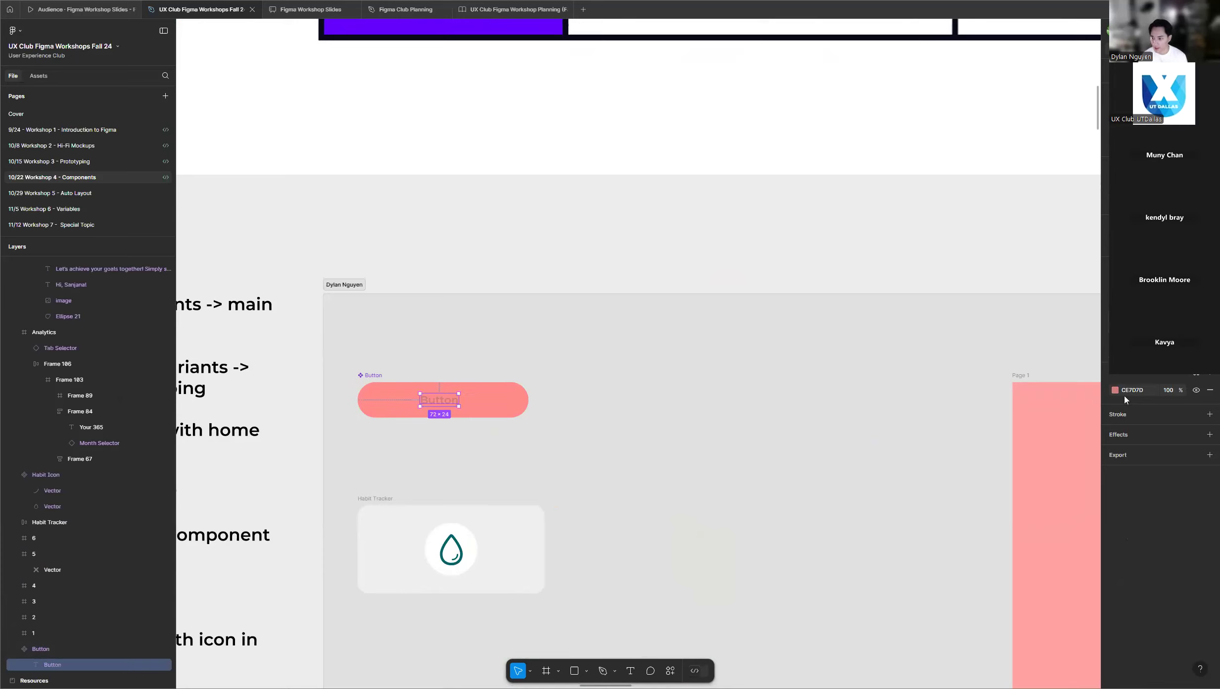
Narrow the main Button component to 300 wide, change its pink fill to white, and clear the selection.
left_click(490, 404)
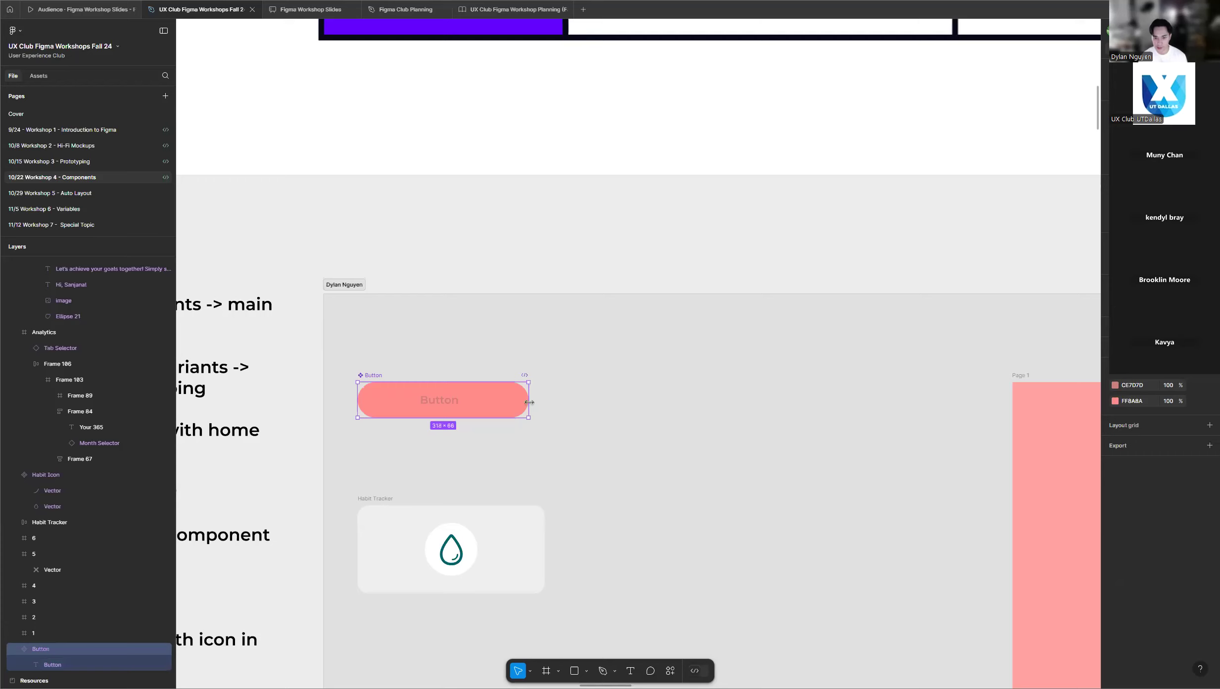
left_click_drag(520, 402, 518, 402)
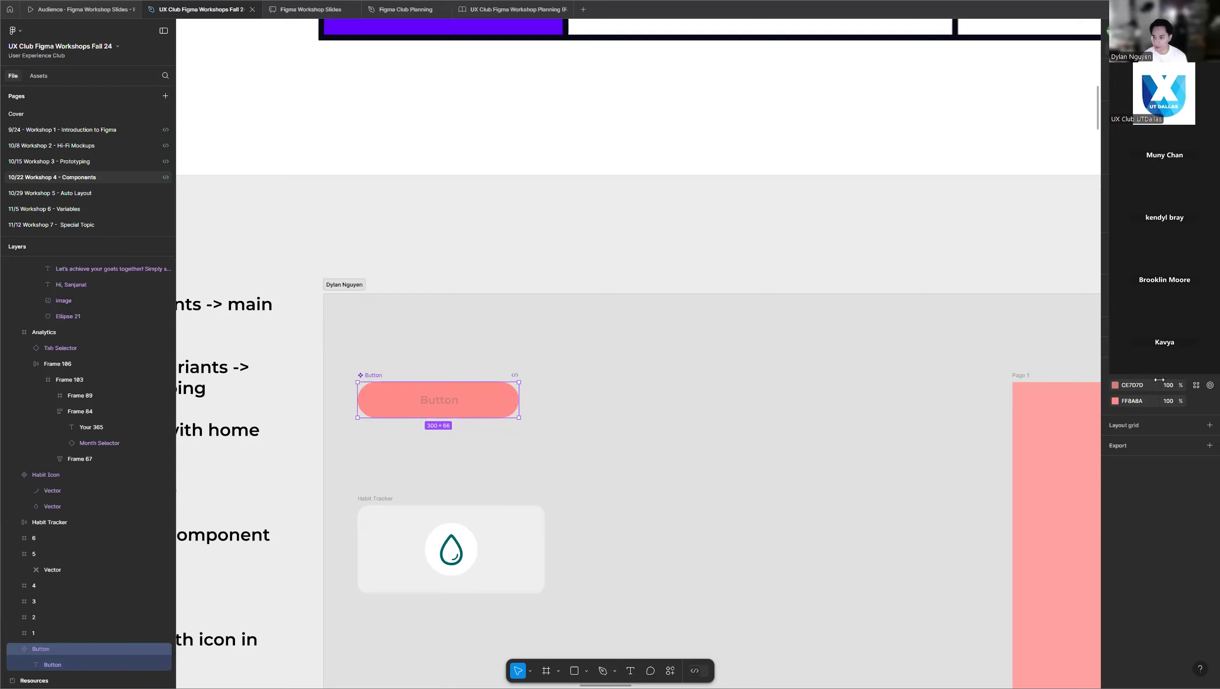
left_click(1115, 400)
left_click_drag(1007, 364, 934, 308)
left_click(547, 334)
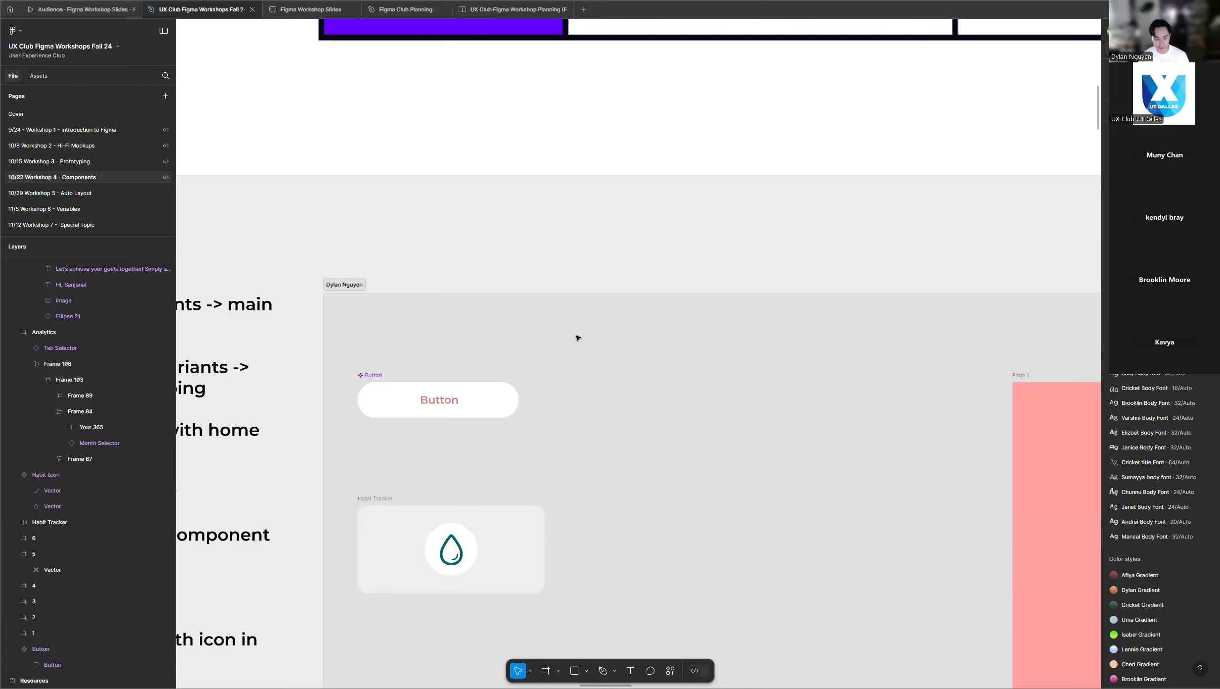
Look over the main Button component in the instructor's frame and check the Button instances in the students' frames.
scroll(528, 341, "down", 6, "ctrl")
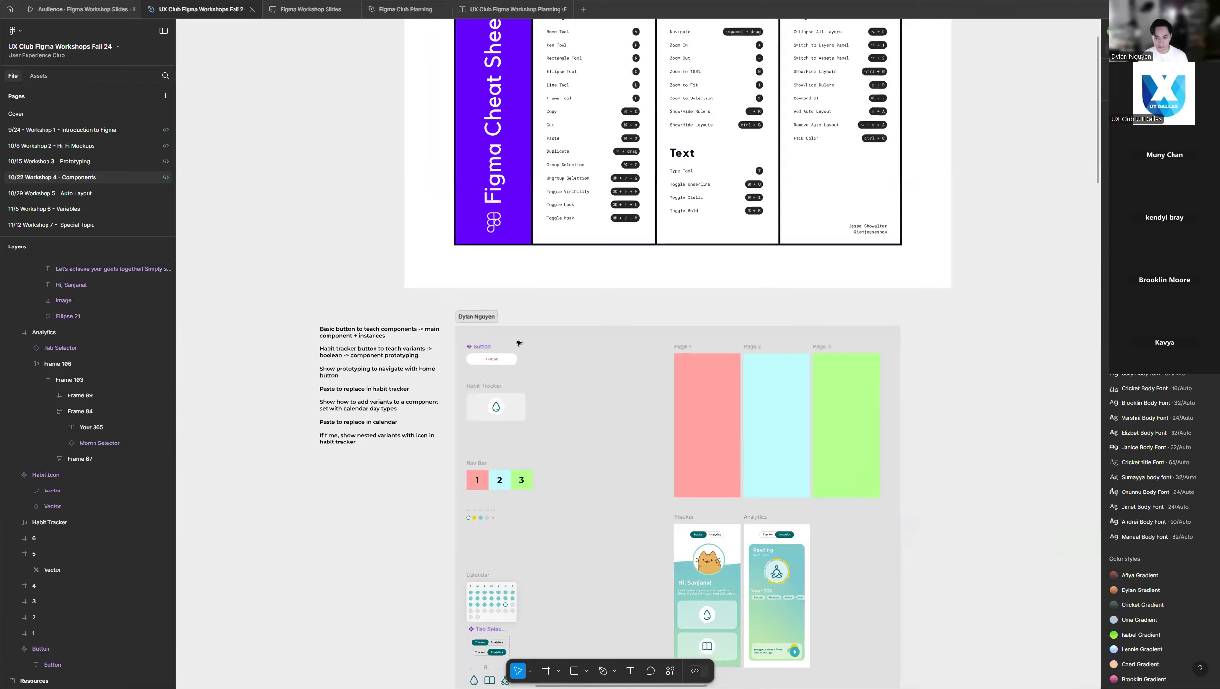
scroll(517, 340, "down", 1)
scroll(512, 331, "up", 5, "ctrl")
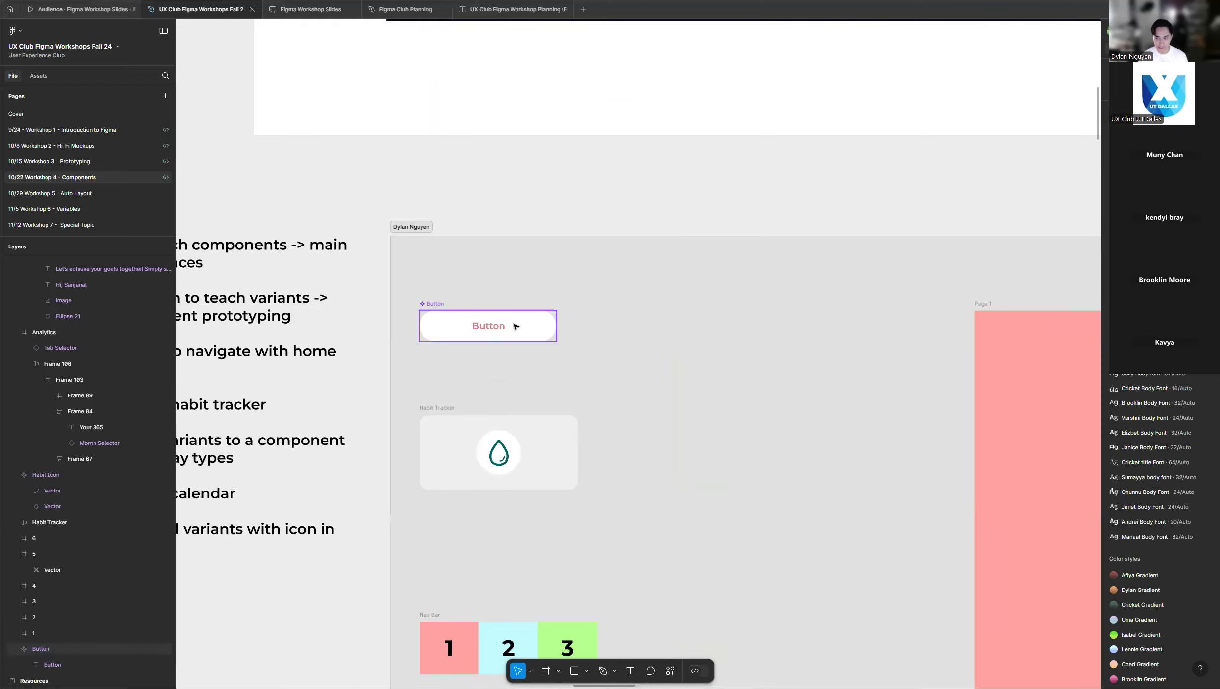
scroll(514, 325, "up", 2, "ctrl")
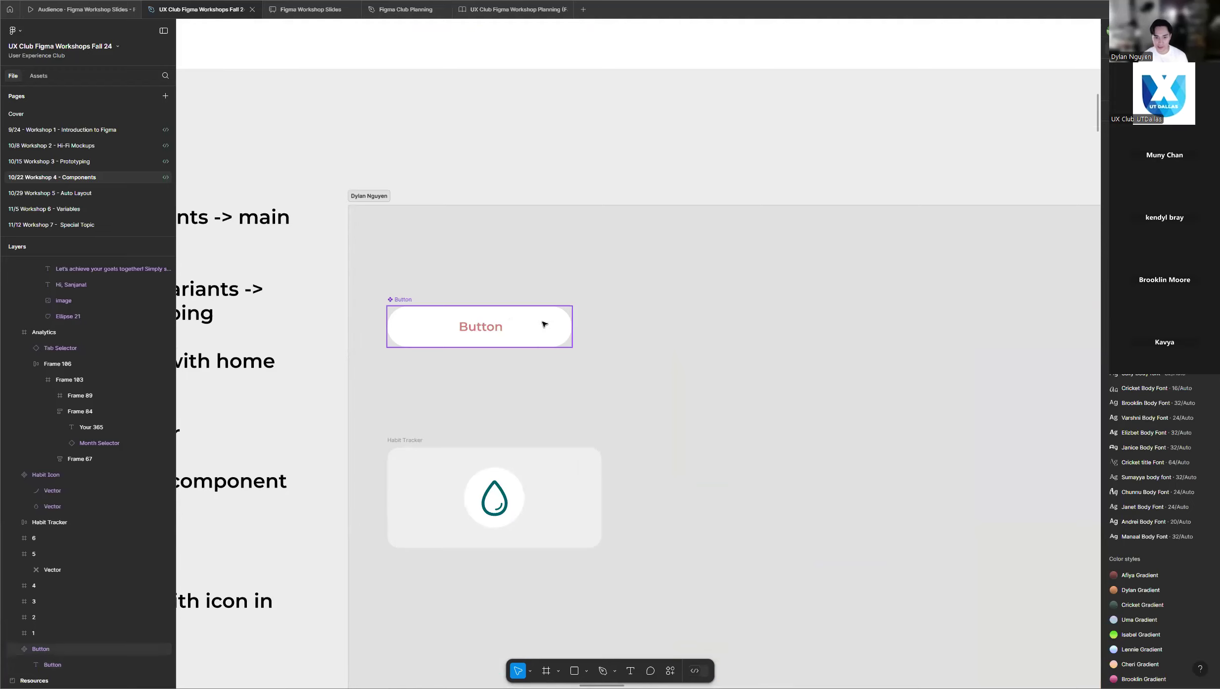
scroll(456, 330, "up", 2, "ctrl")
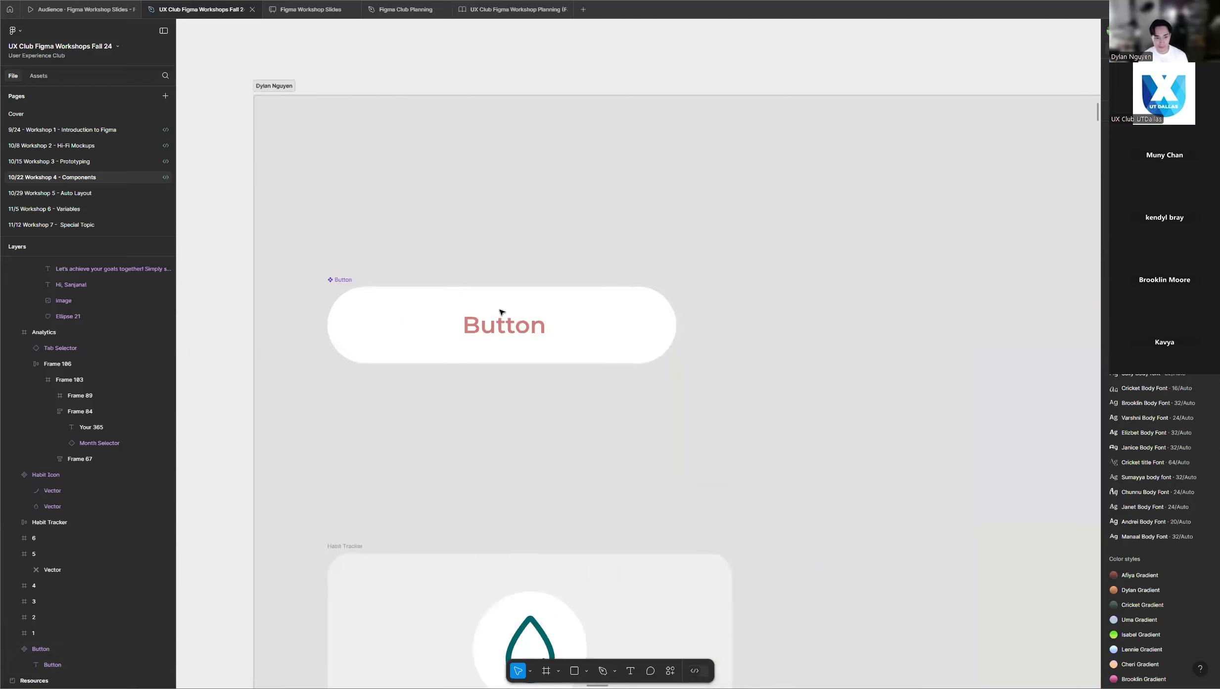
scroll(309, 330, "down", 1, "ctrl")
scroll(311, 329, "down", 4, "ctrl")
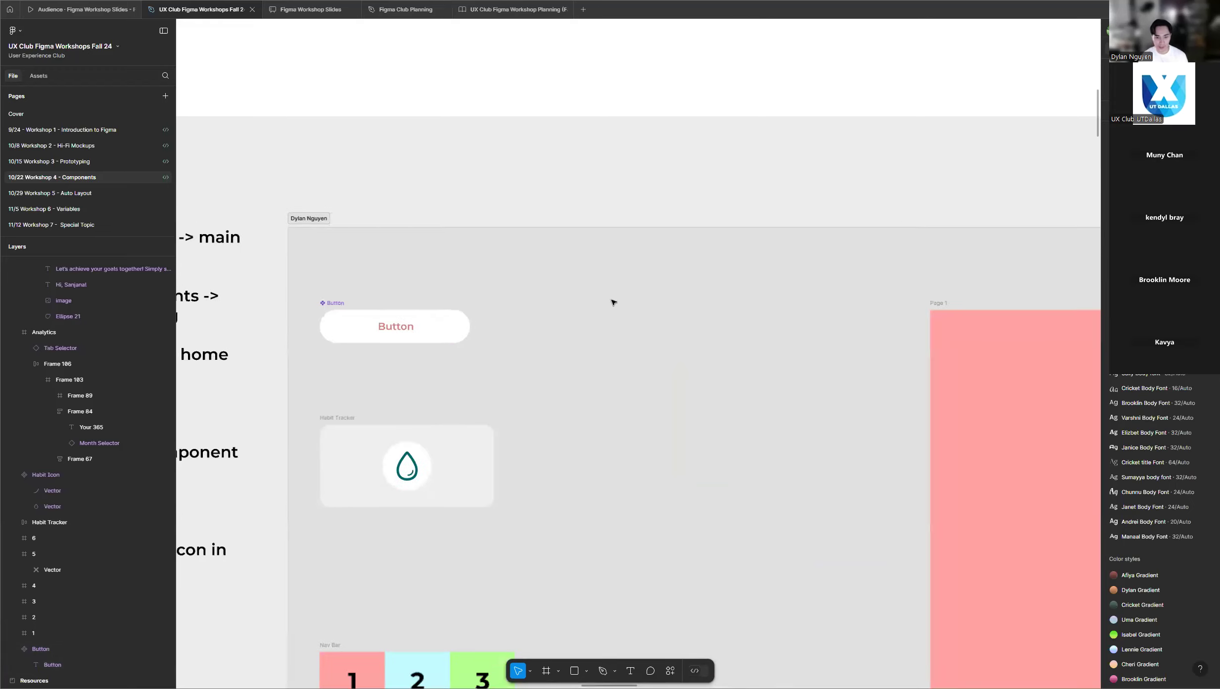
scroll(430, 301, "down", 3)
scroll(429, 301, "down", 2, "ctrl")
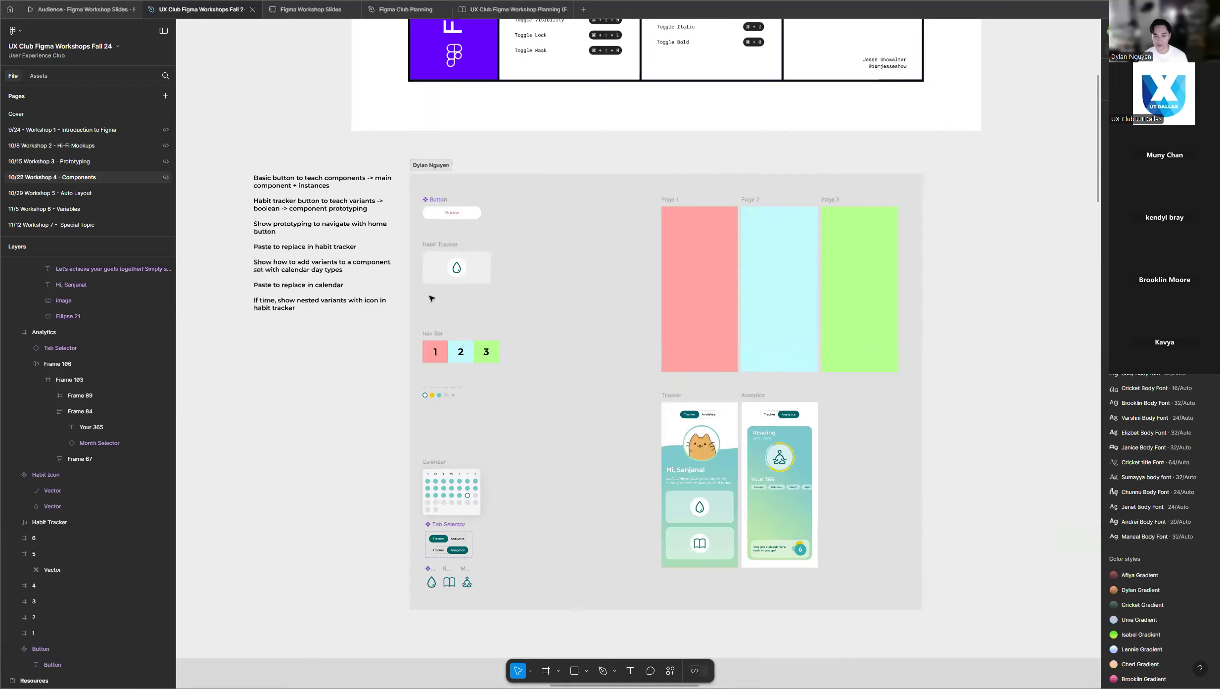
scroll(528, 270, "down", 1)
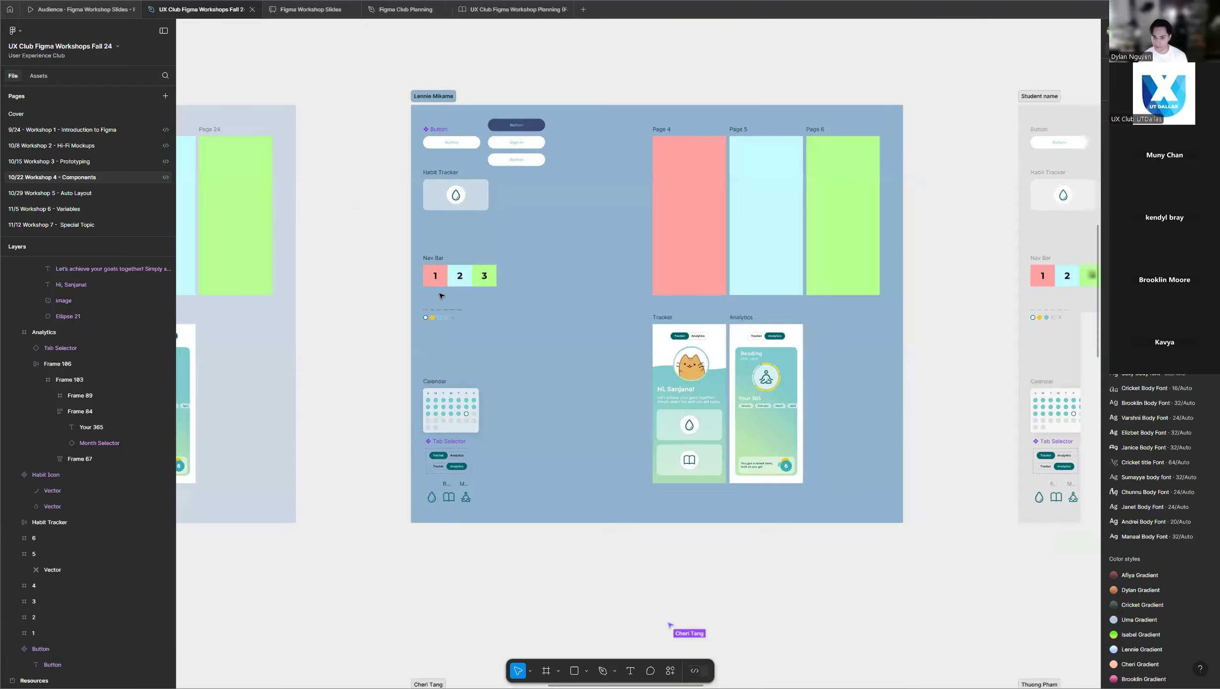
scroll(530, 273, "down", 4, "ctrl")
scroll(402, 307, "down", 1, "ctrl")
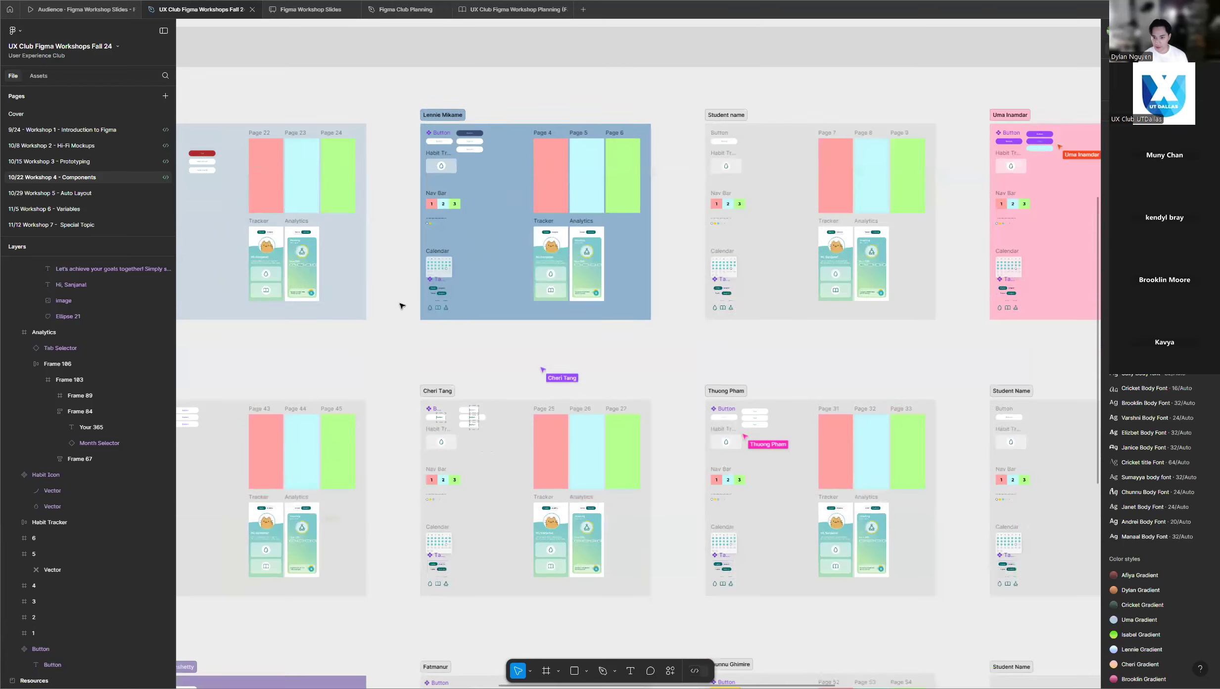
scroll(479, 296, "down", 2)
scroll(480, 298, "up", 5)
scroll(479, 297, "up", 15)
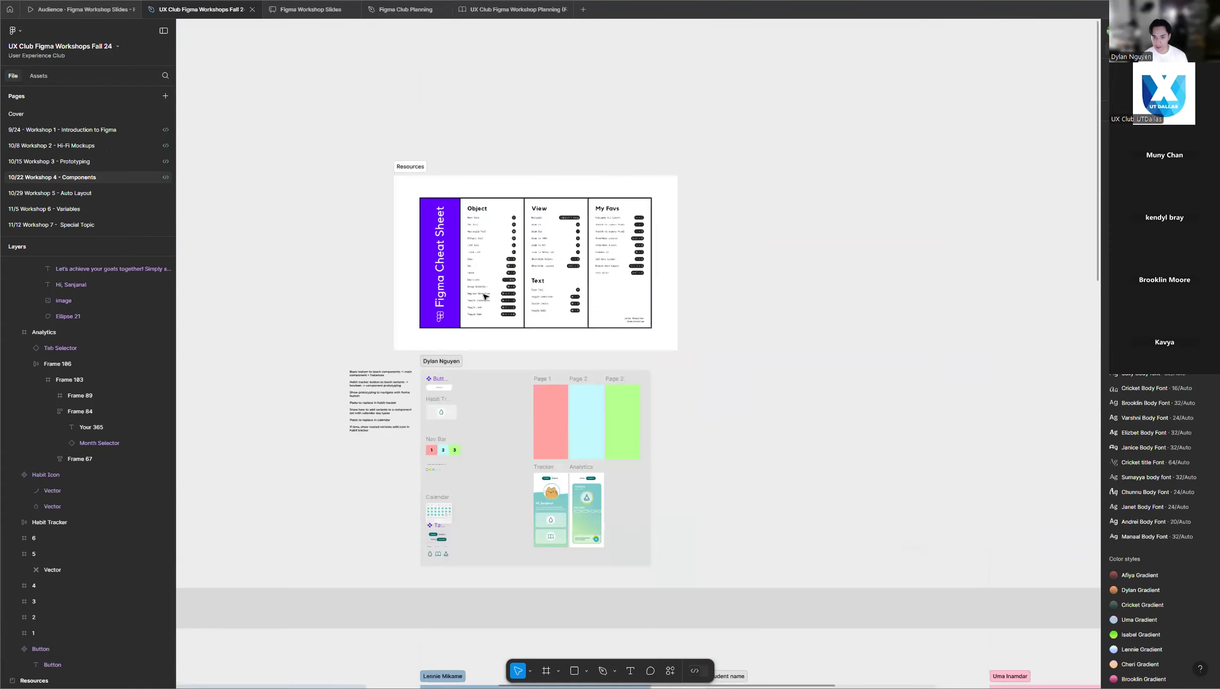
Review the lesson outline beside the instructor's frame and examine the Habit Tracker card beneath the Button component.
scroll(493, 315, "down", 10)
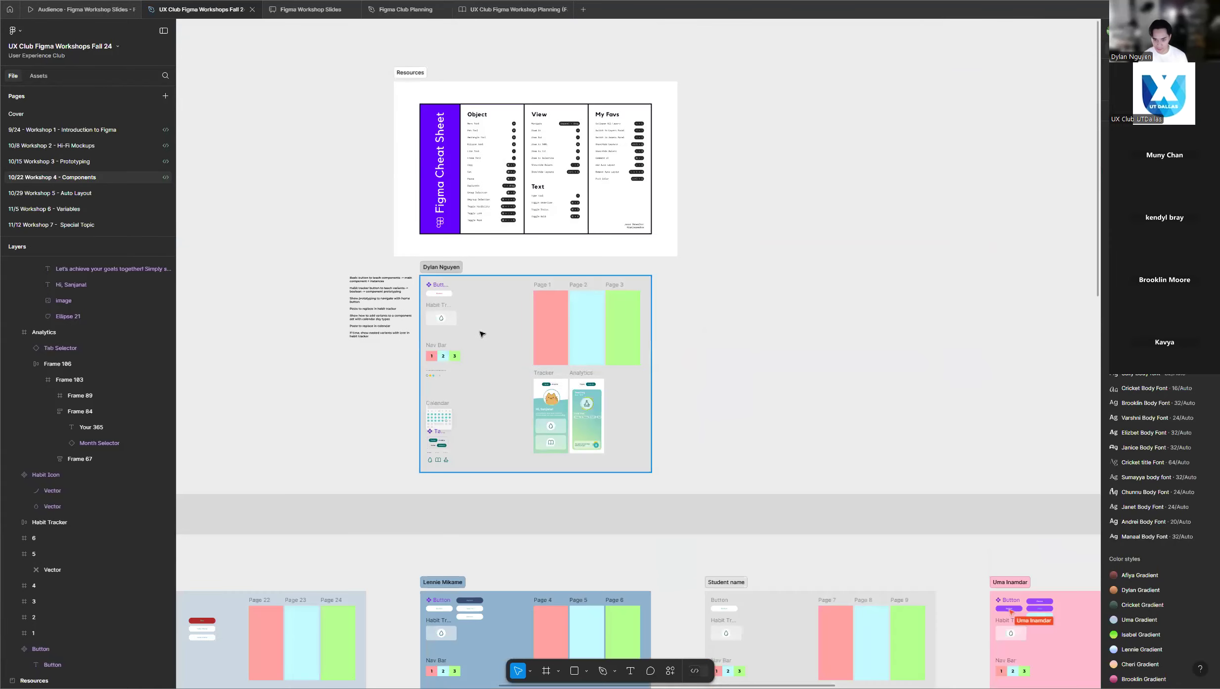
scroll(482, 334, "up", 3, "ctrl")
scroll(462, 264, "up", 3, "ctrl")
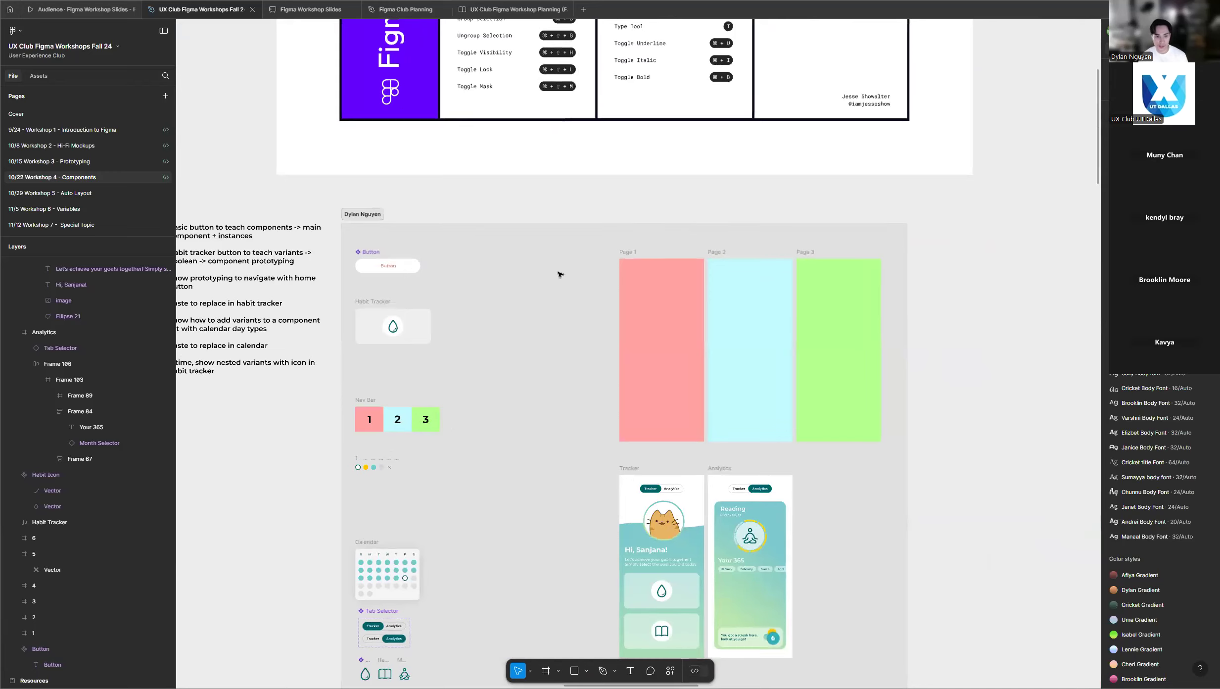
scroll(619, 270, "down", 3, "ctrl")
scroll(353, 274, "up", 4, "ctrl")
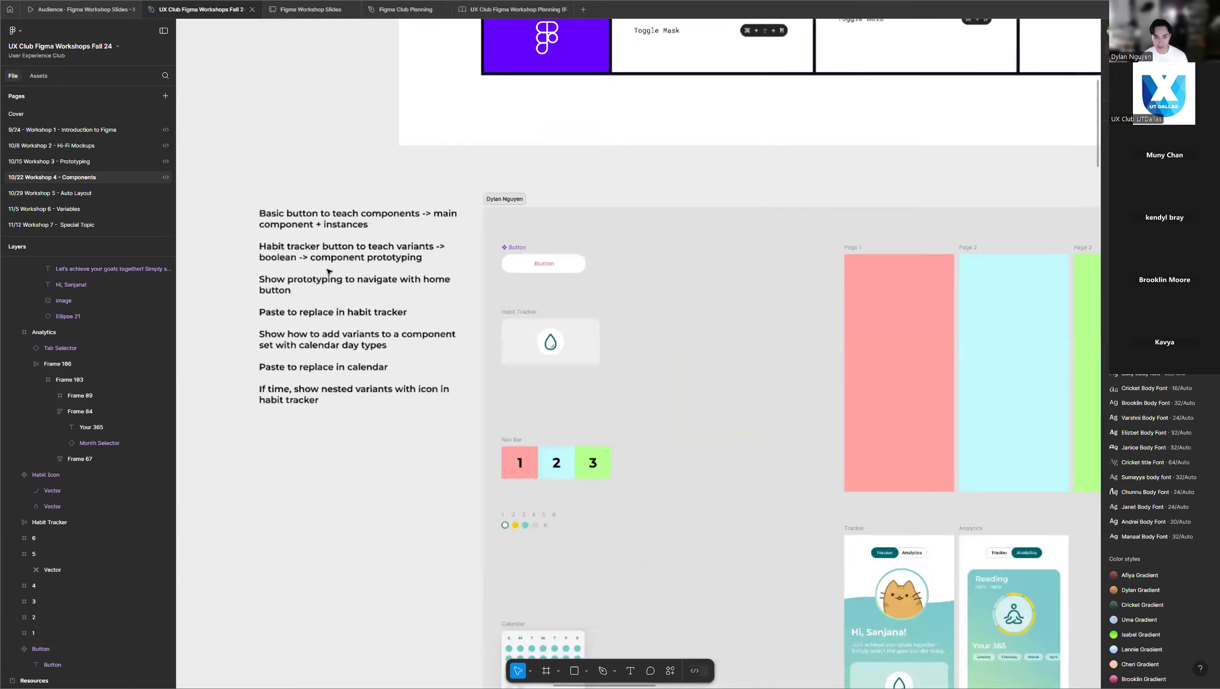
scroll(687, 353, "up", 3, "ctrl")
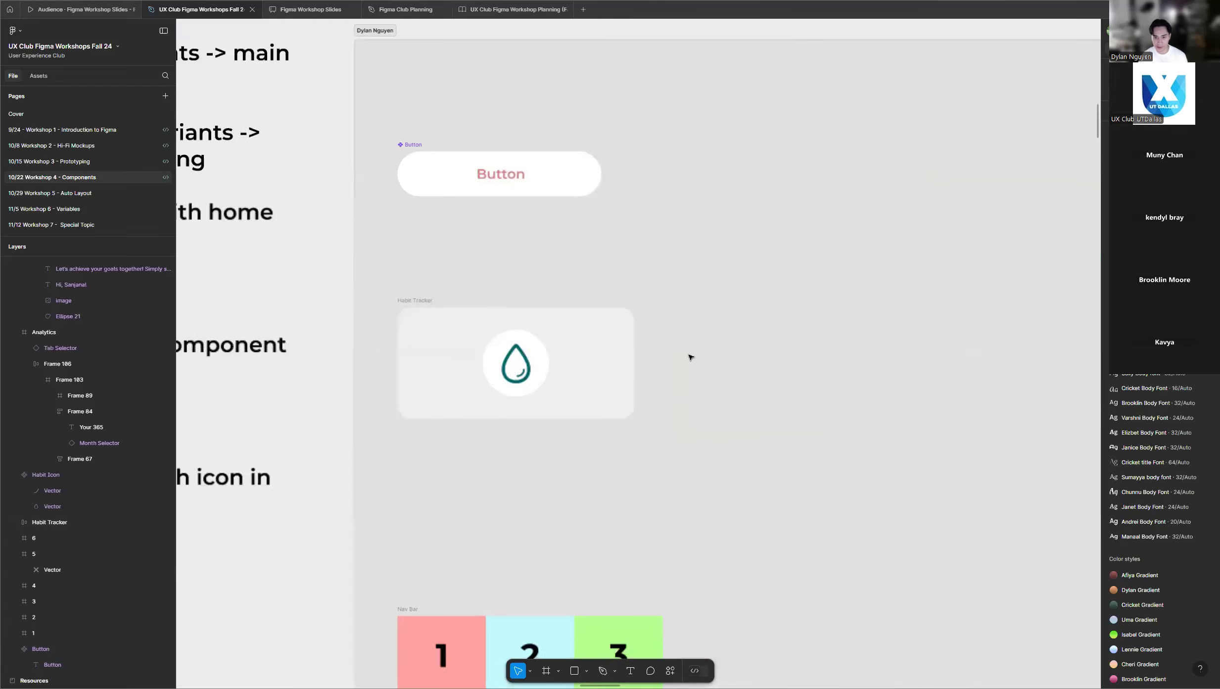
Examine the Habit Tracker card between the Button component and the Nav Bar in the instructor's frame.
scroll(581, 353, "up", 2, "ctrl")
scroll(428, 341, "down", 2, "ctrl")
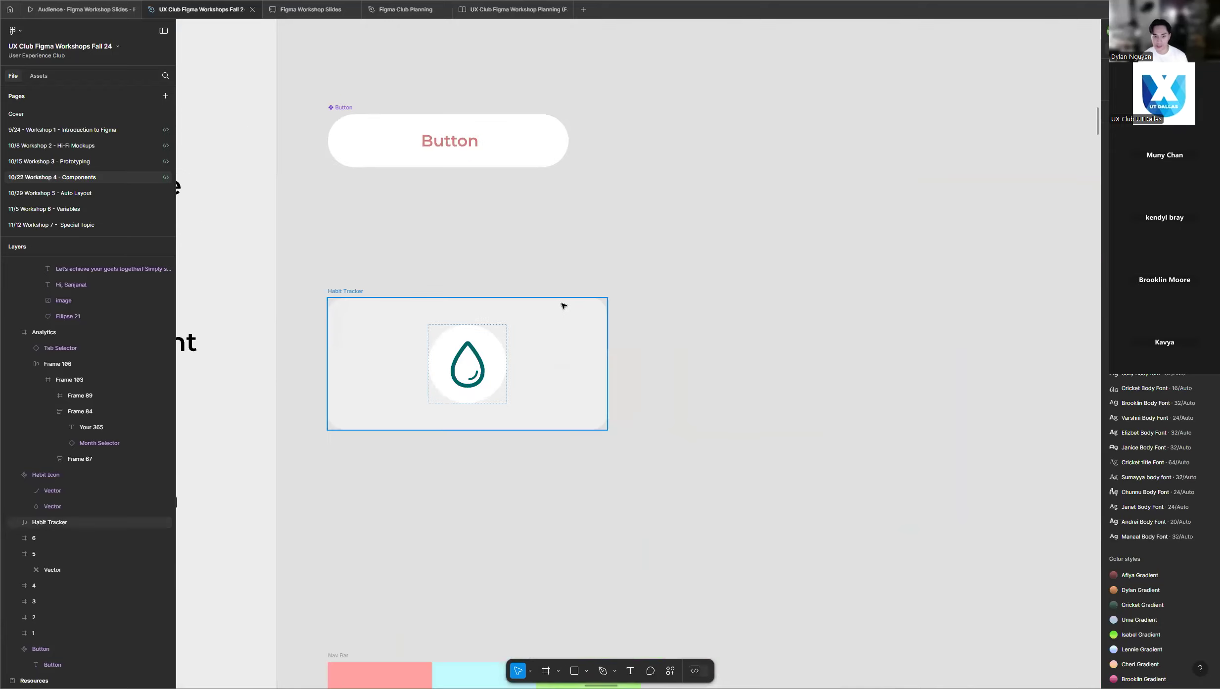
scroll(653, 294, "down", 5)
scroll(658, 295, "up", 2)
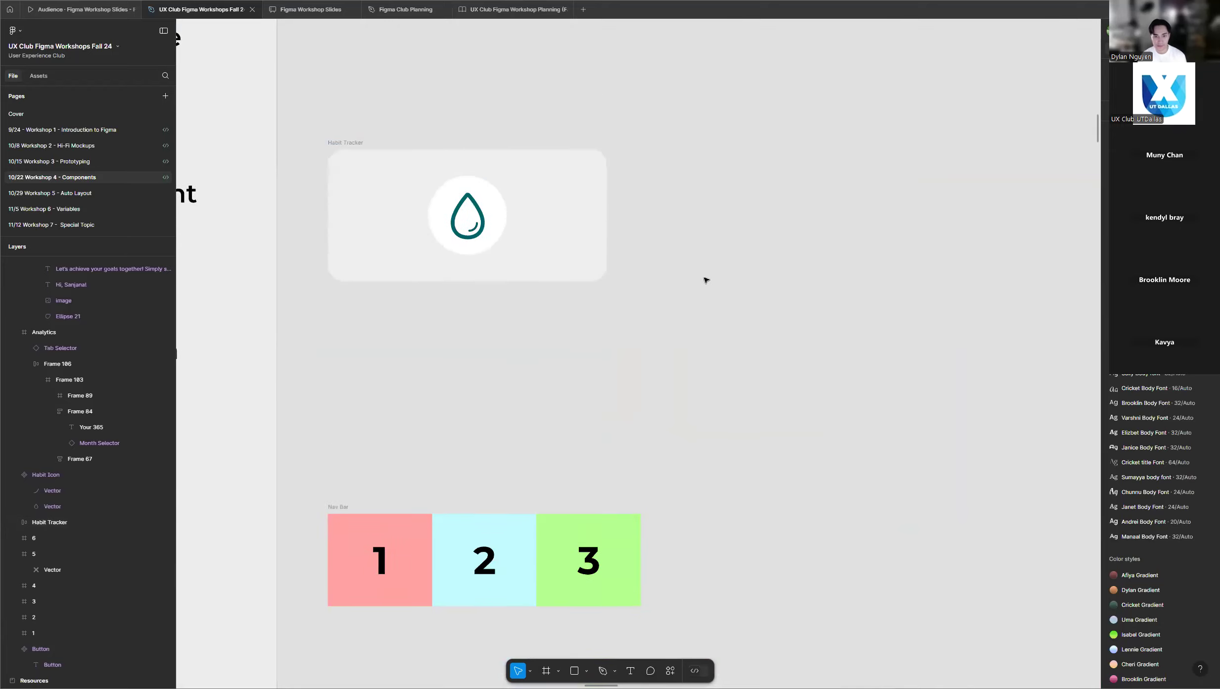
scroll(732, 267, "up", 2)
scroll(593, 252, "up", 1)
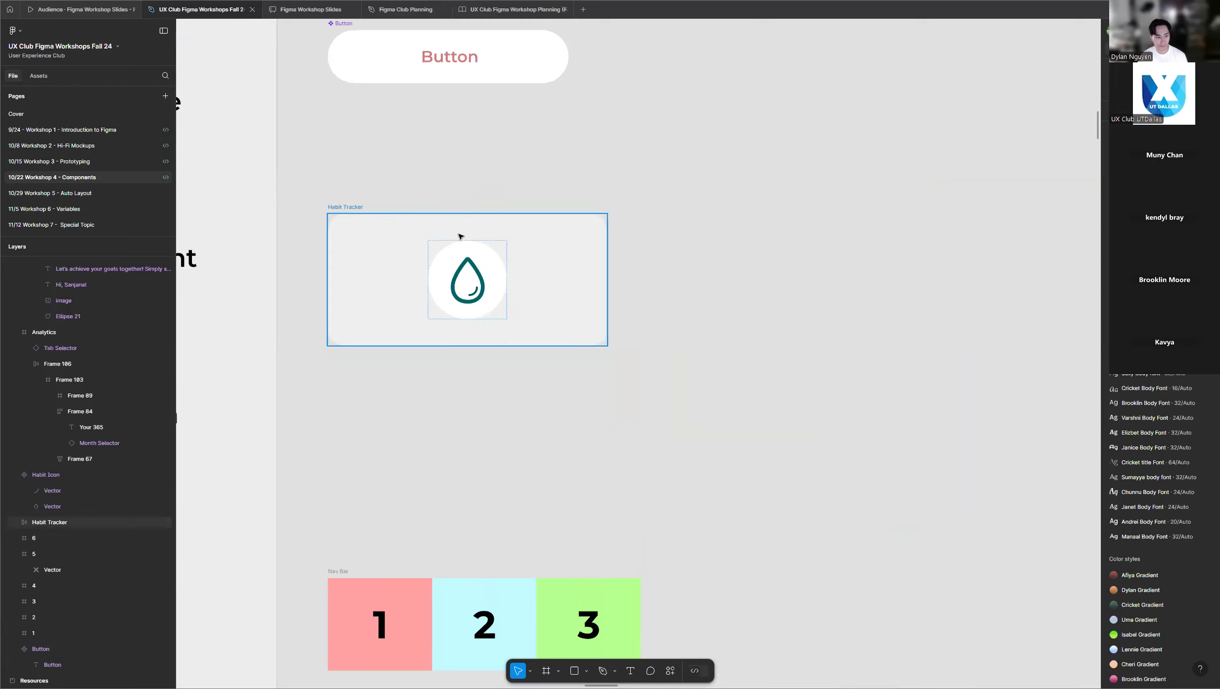
scroll(419, 234, "up", 3, "ctrl")
scroll(569, 227, "down", 1, "ctrl")
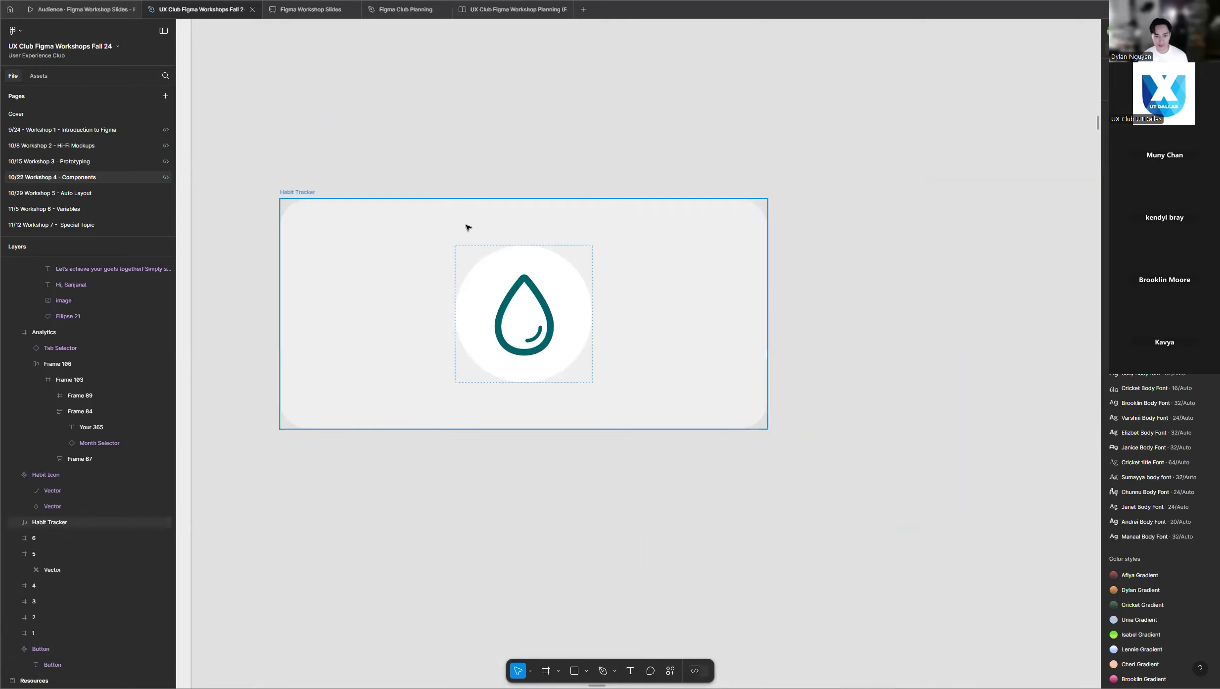
left_click(291, 193)
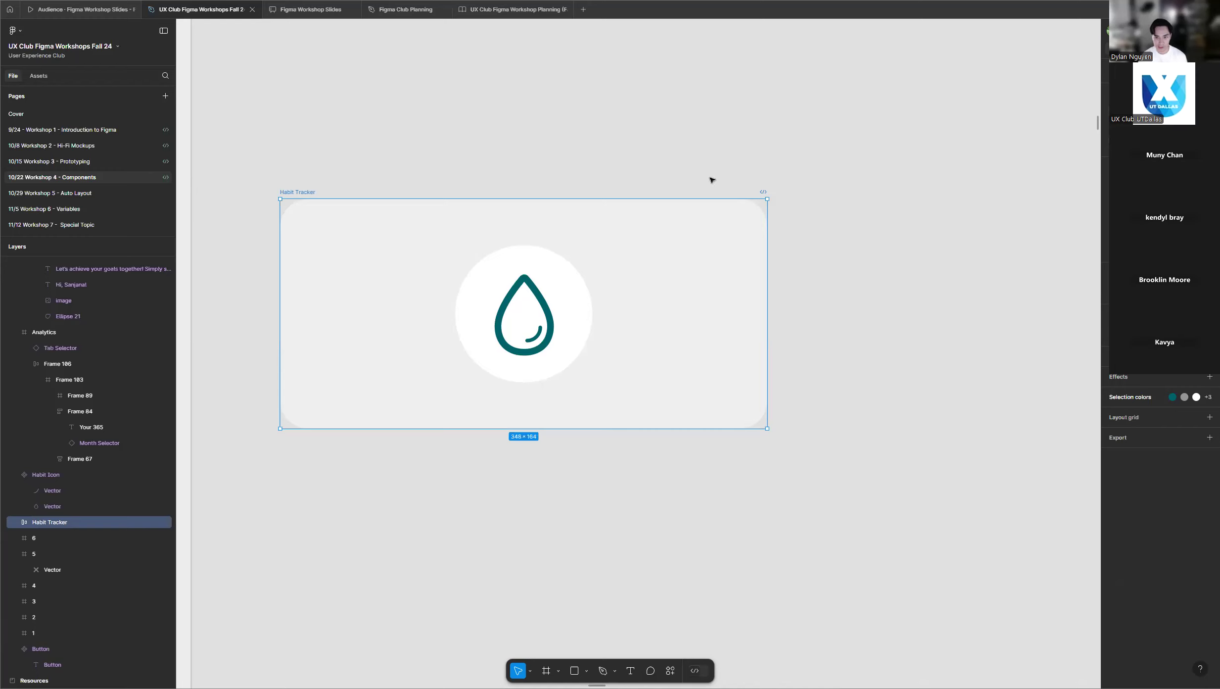
left_click(856, 261)
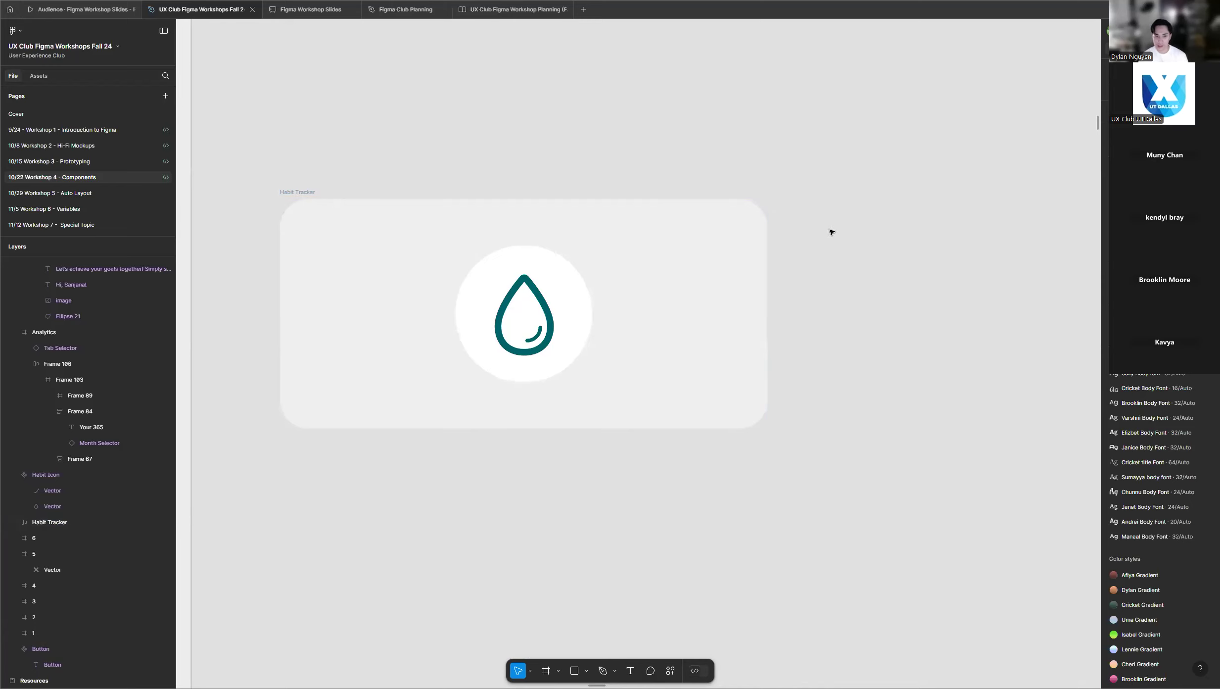
scroll(829, 240, "down", 3)
scroll(824, 237, "up", 2)
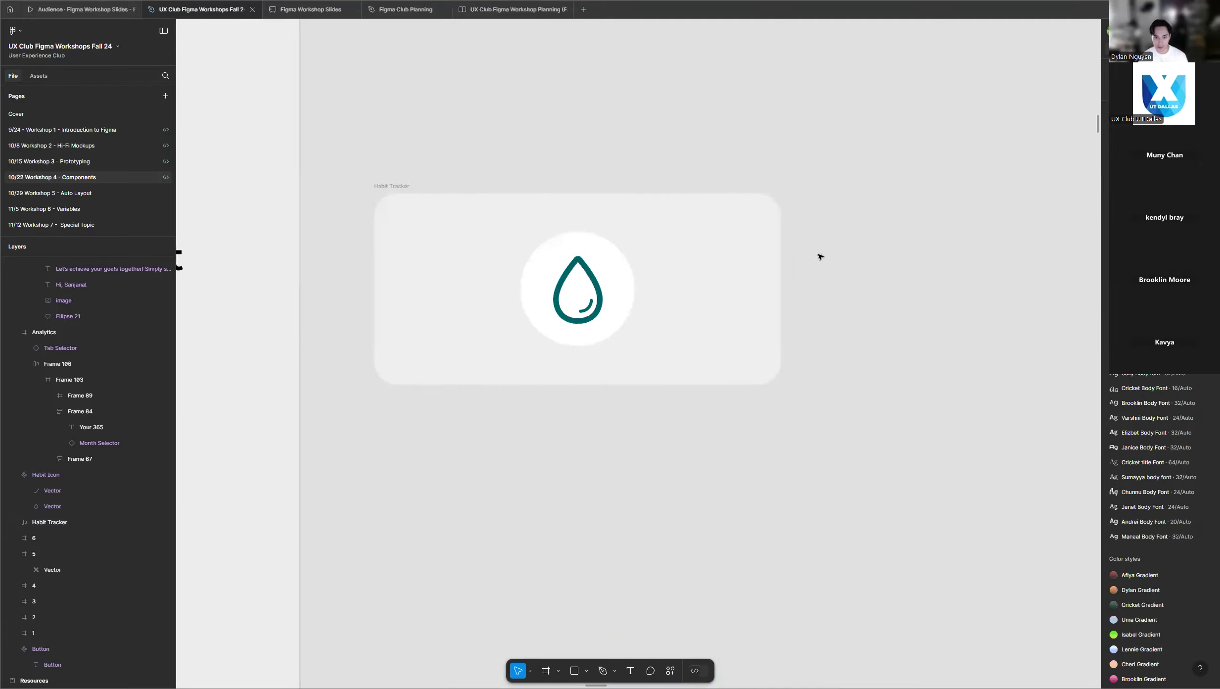
Convert the Habit Tracker card in the instructor's frame into a main component.
left_click(757, 239)
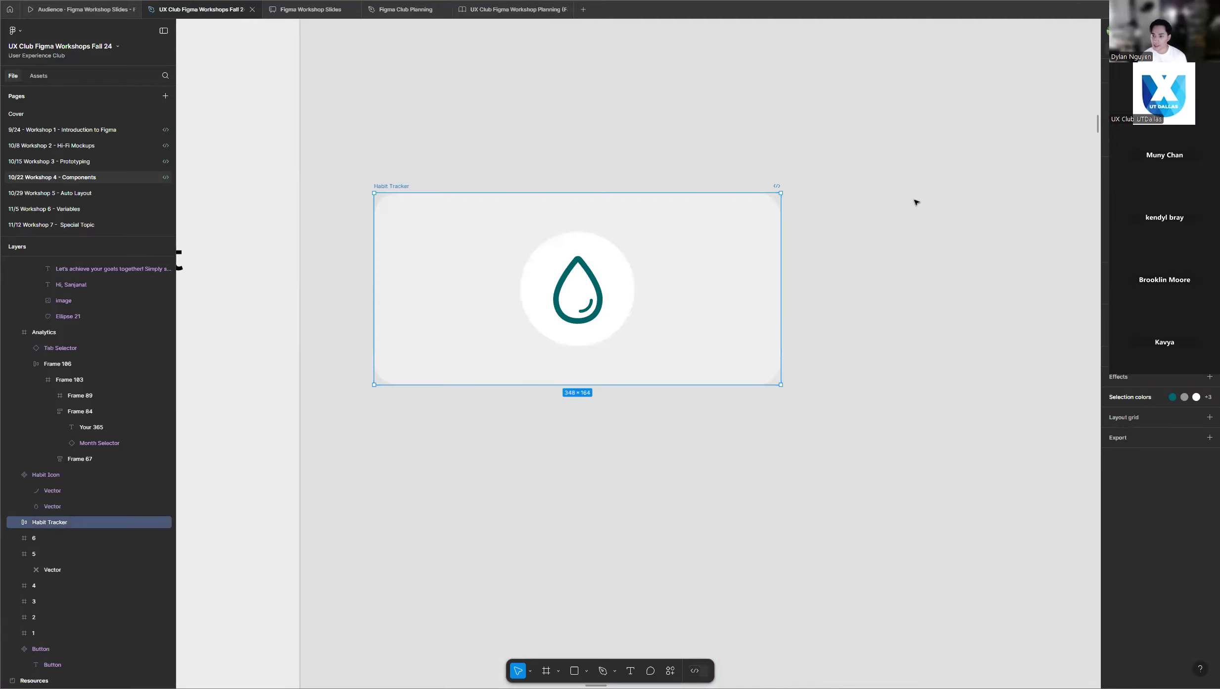
right_click(659, 233)
left_click(705, 478)
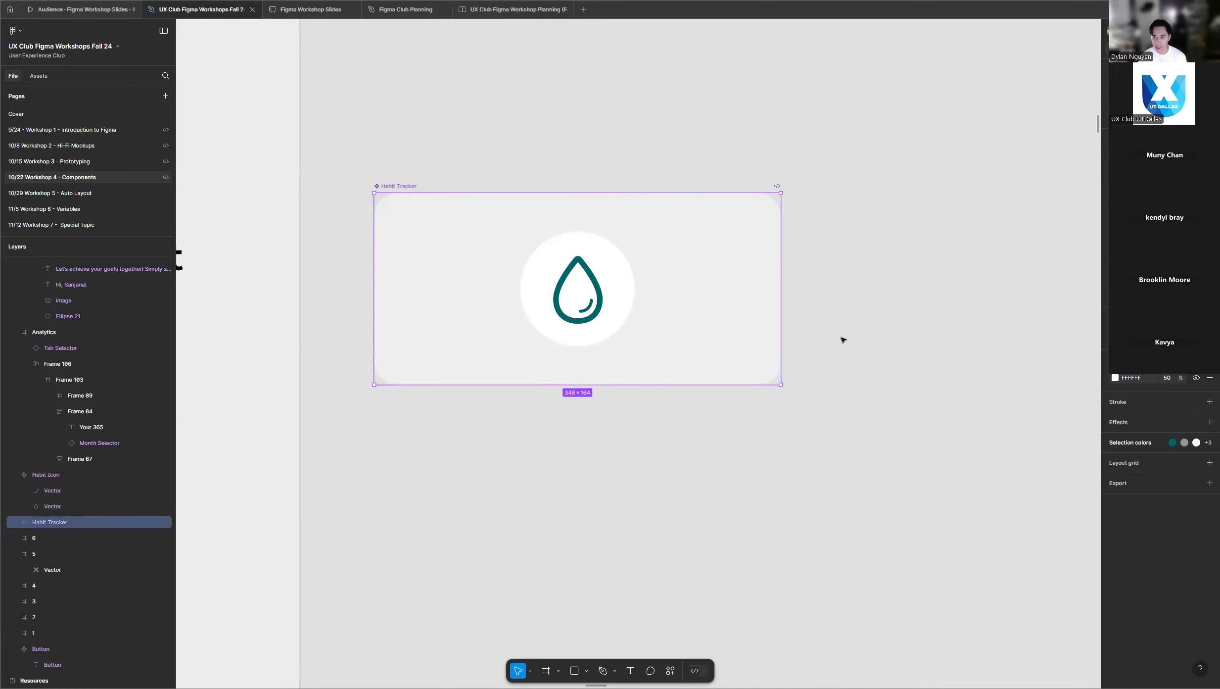
Add a second variant to the Habit Tracker main component and clear the selection.
scroll(791, 311, "down", 2)
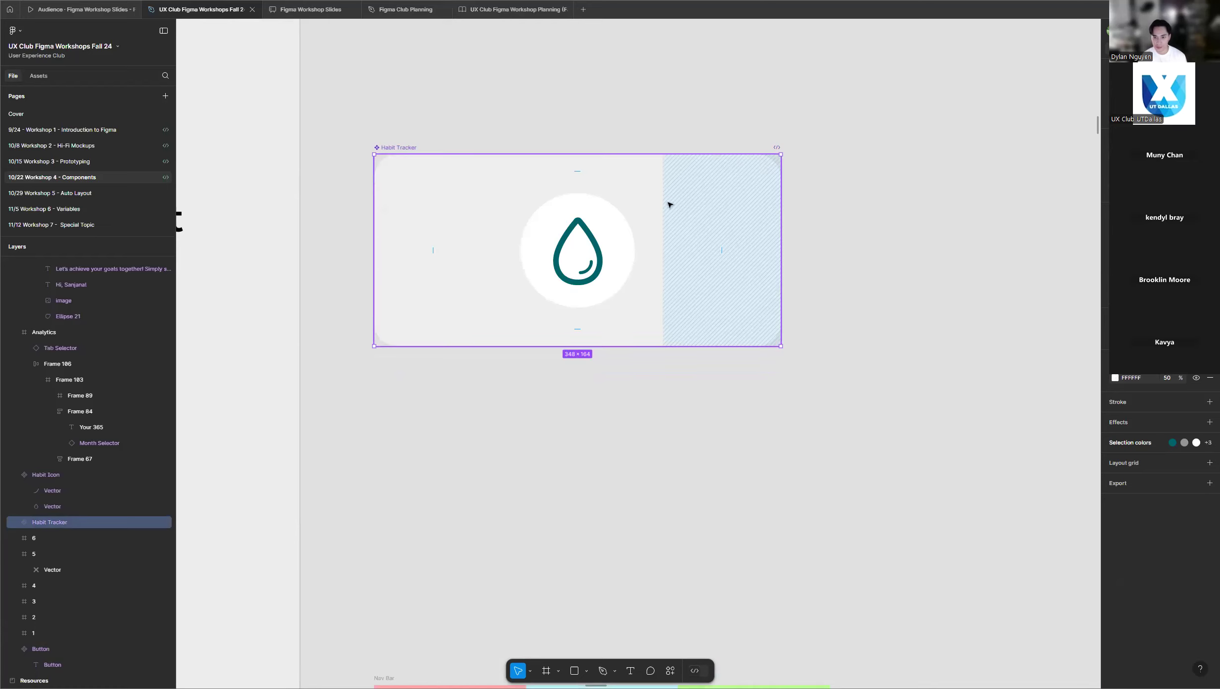
right_click(669, 202)
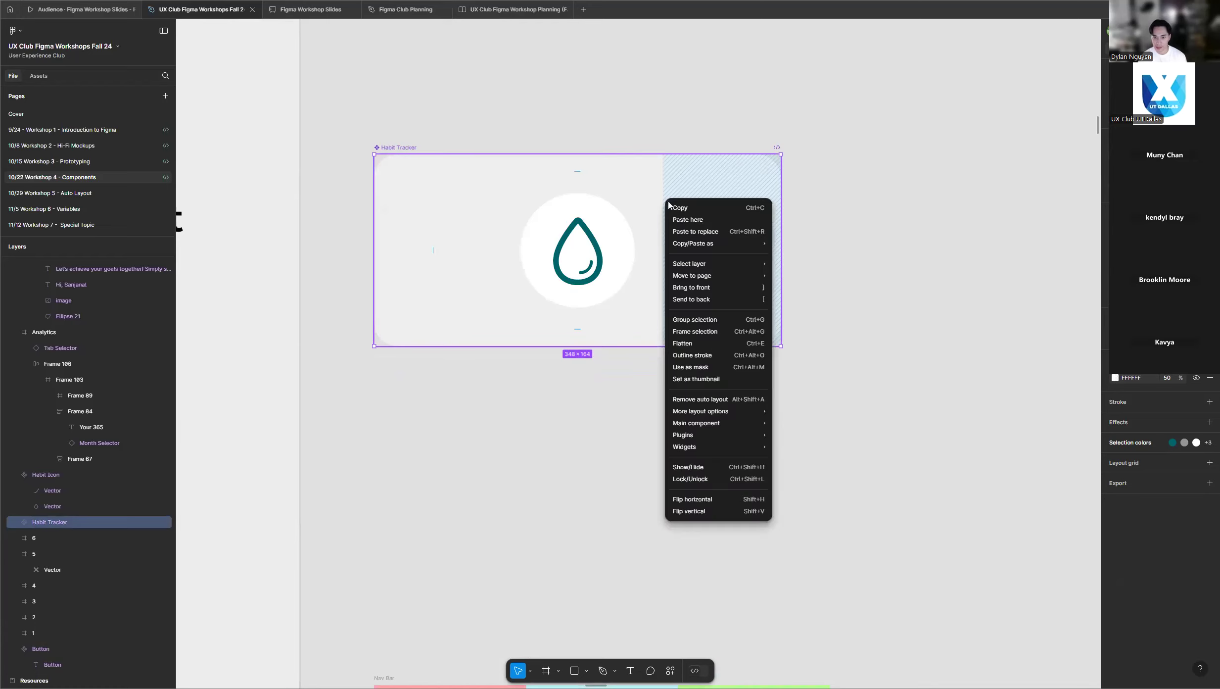
mouse_move(718, 424)
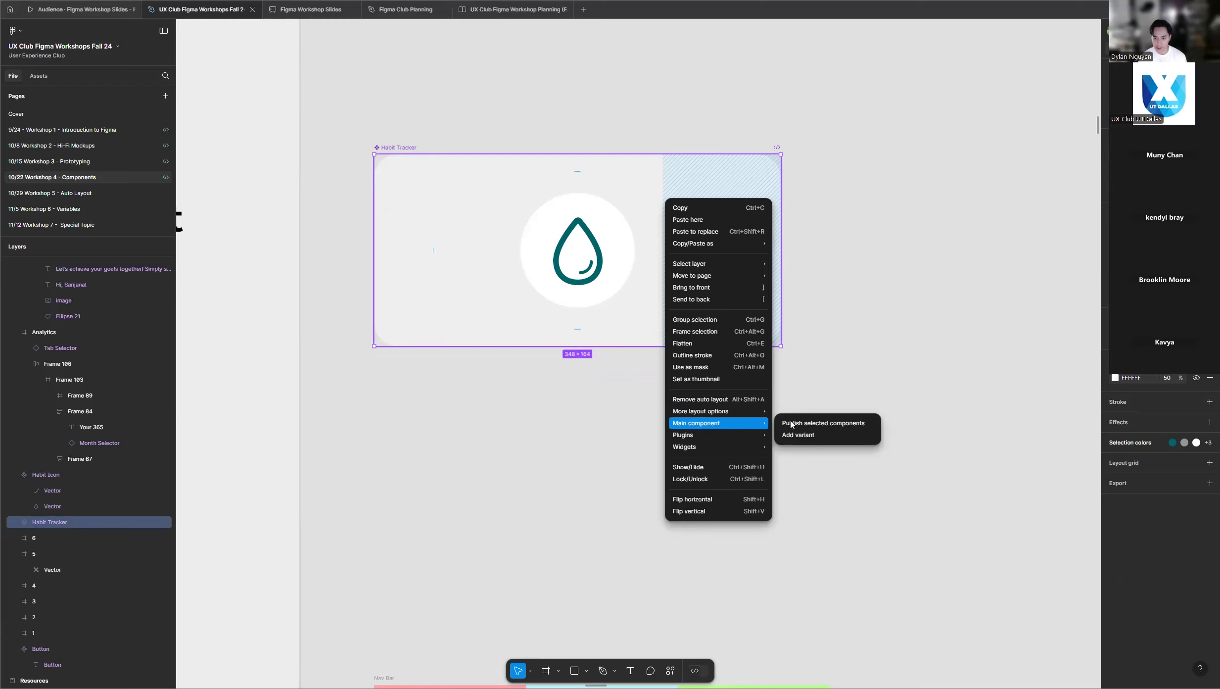
left_click(812, 436)
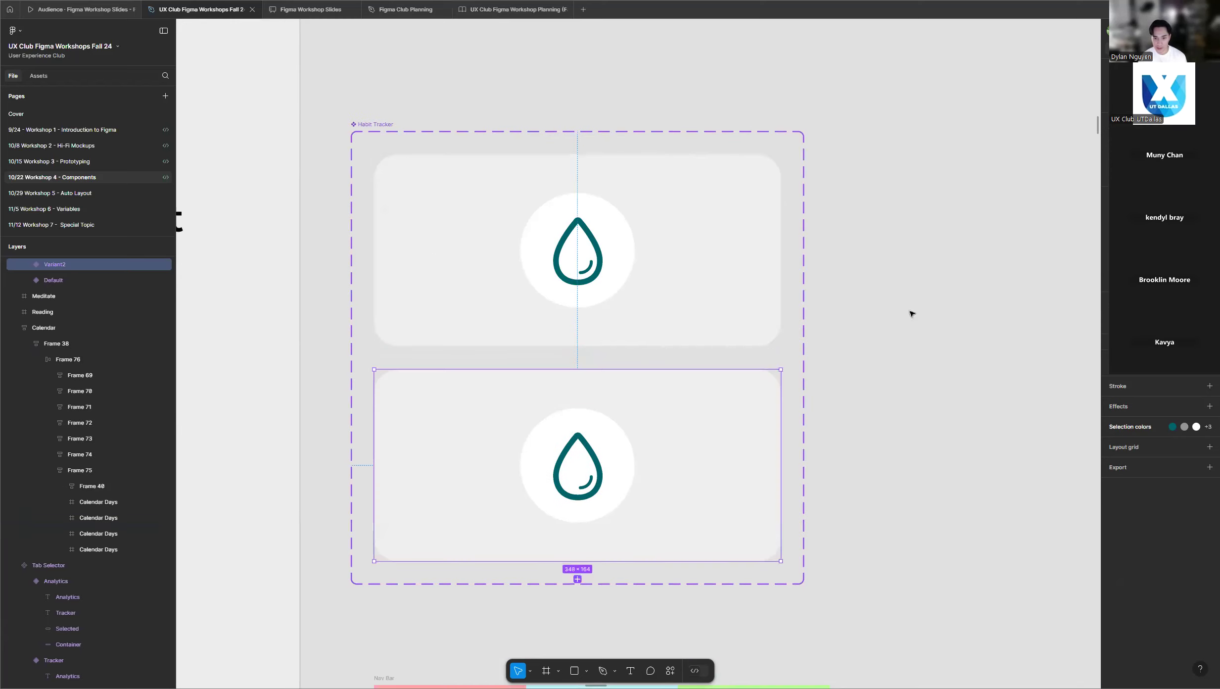
left_click(846, 318)
Enlarge the white circle behind the droplet in the second Habit Tracker variant until it covers the whole card.
scroll(858, 317, "down", 2)
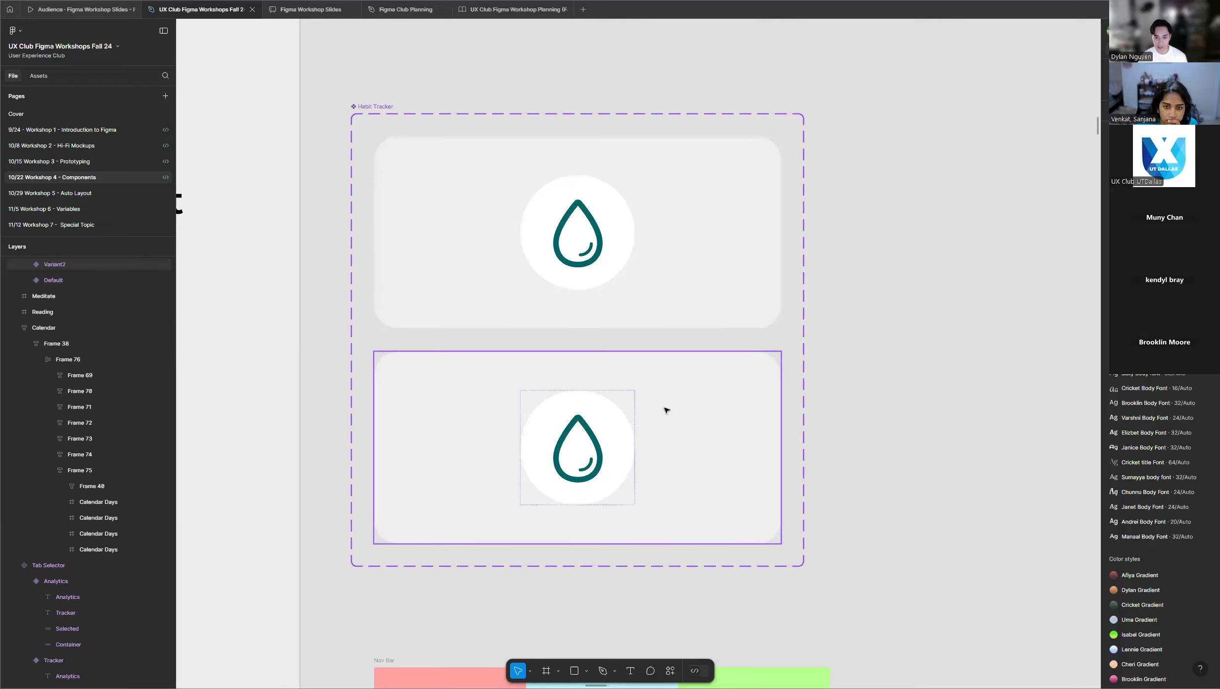
scroll(558, 413, "down", 1)
scroll(525, 347, "down", 3)
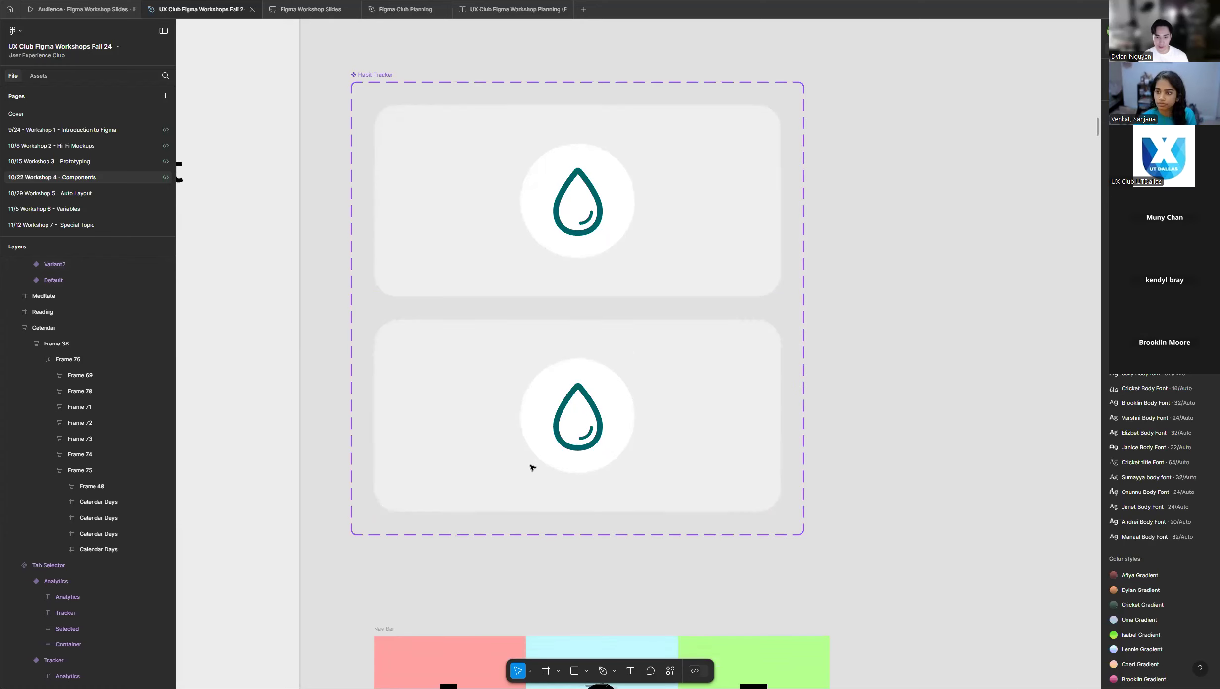
scroll(522, 381, "up", 3, "ctrl")
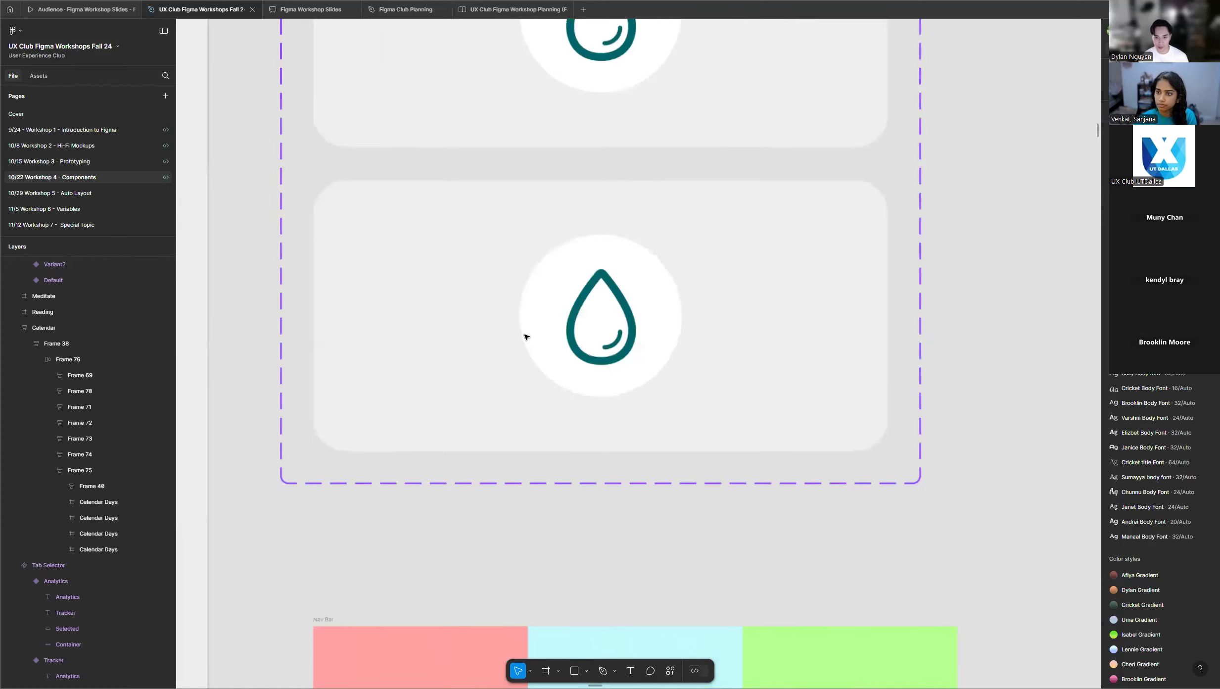
left_click(544, 308, "ctrl")
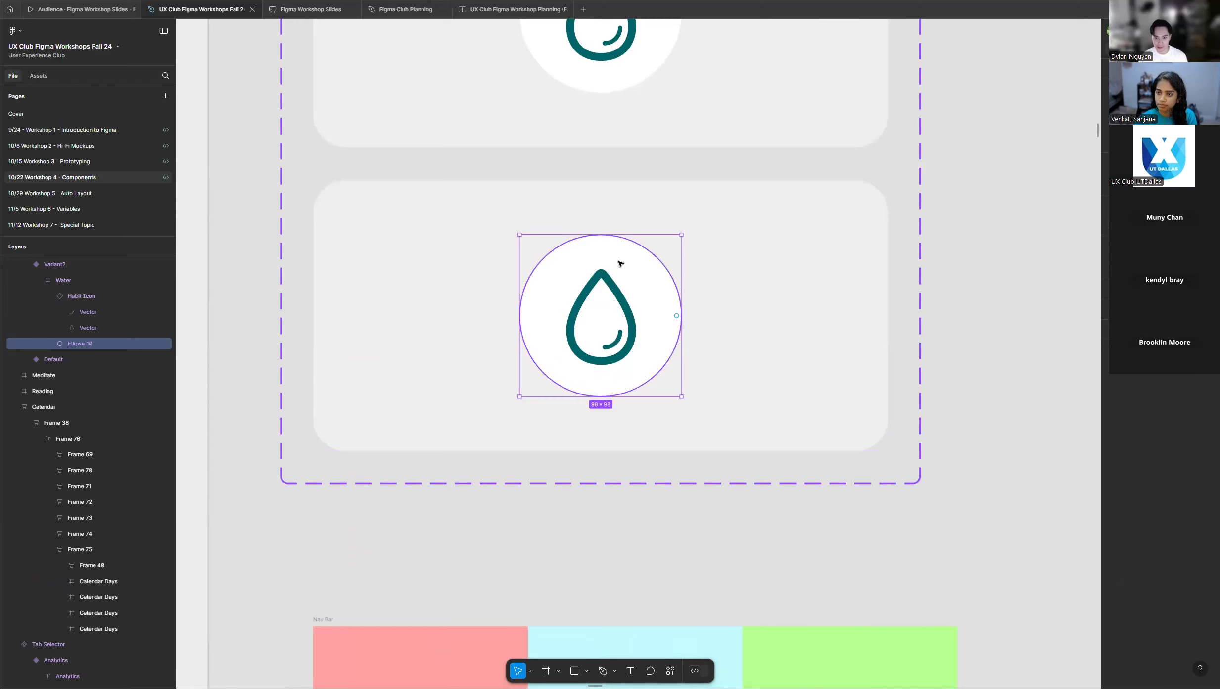
left_click_drag(681, 396, 938, 549)
left_click_drag(519, 234, 270, 111)
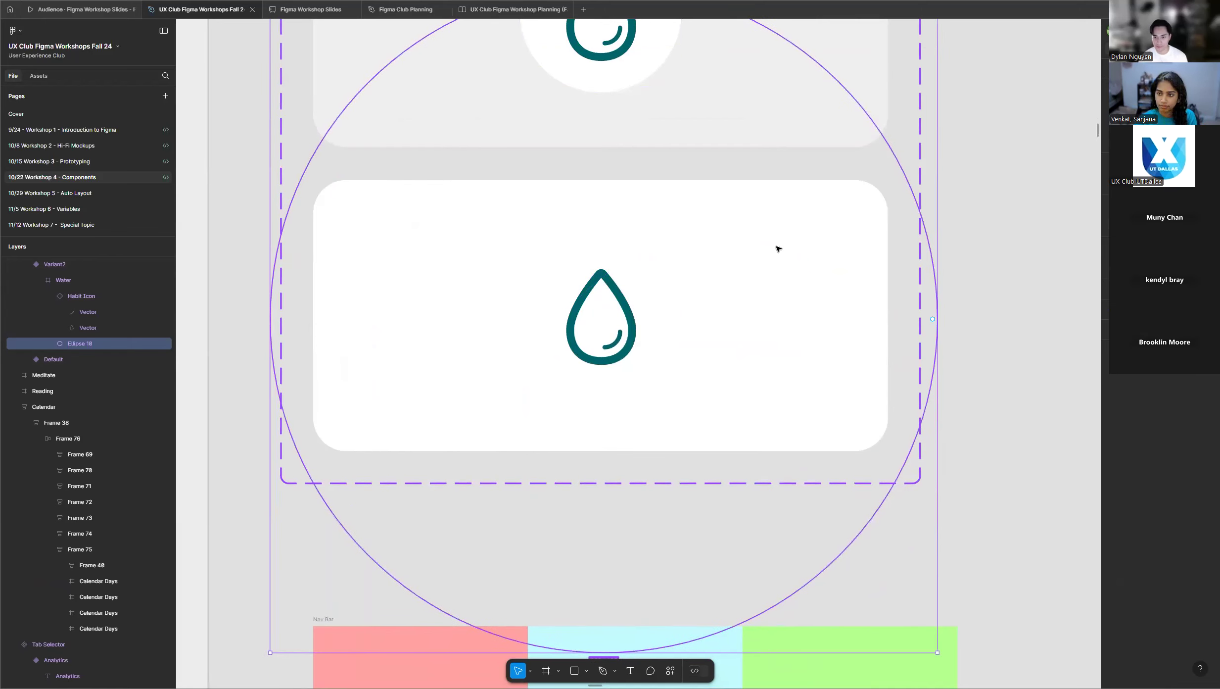
left_click(1009, 170)
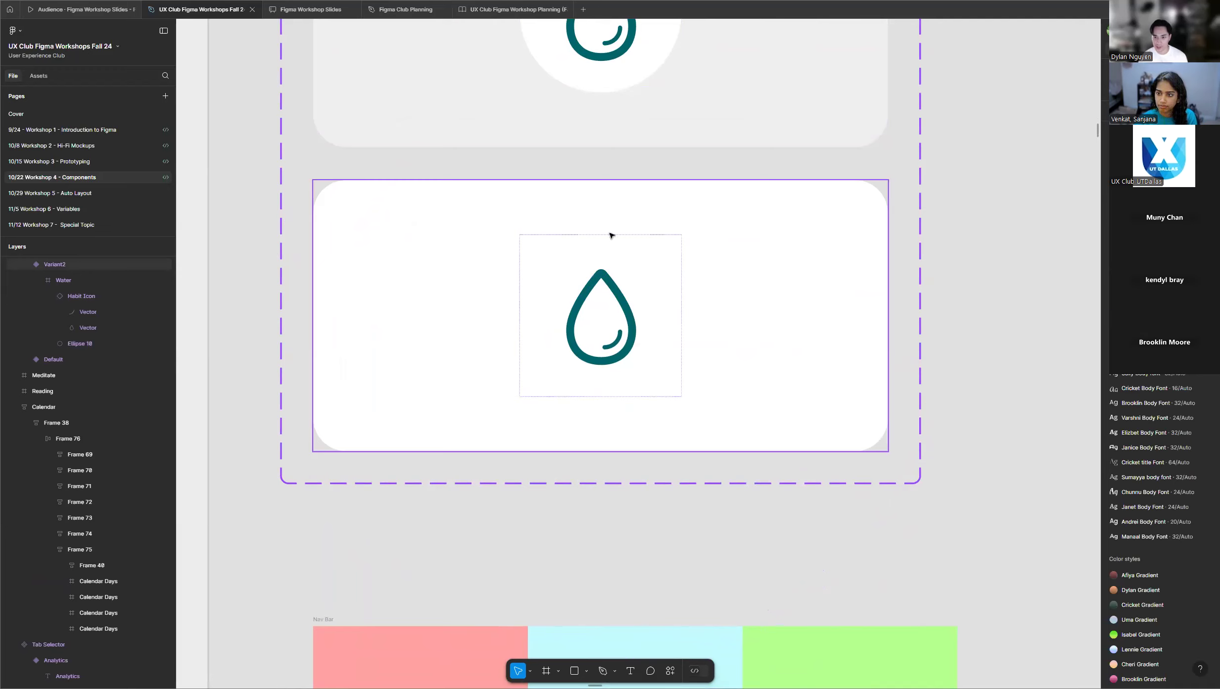
Set the background fill of the second Habit Tracker variant to blue 71C8FF.
left_click(809, 269)
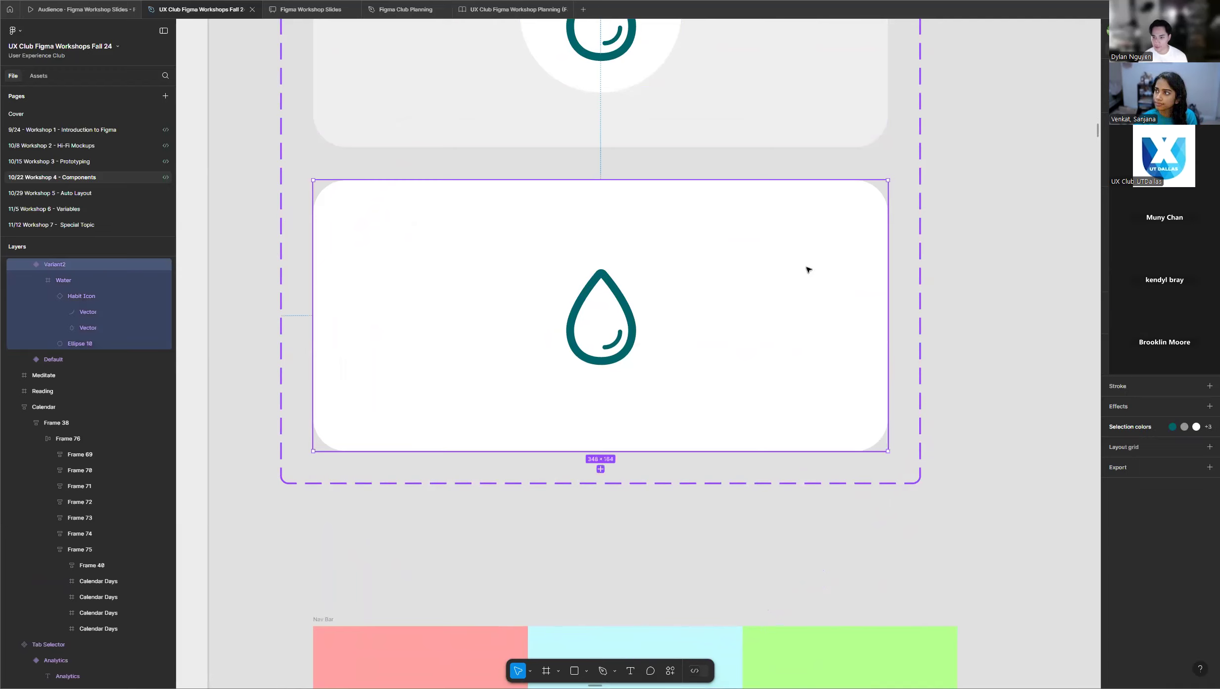
left_click(1116, 369)
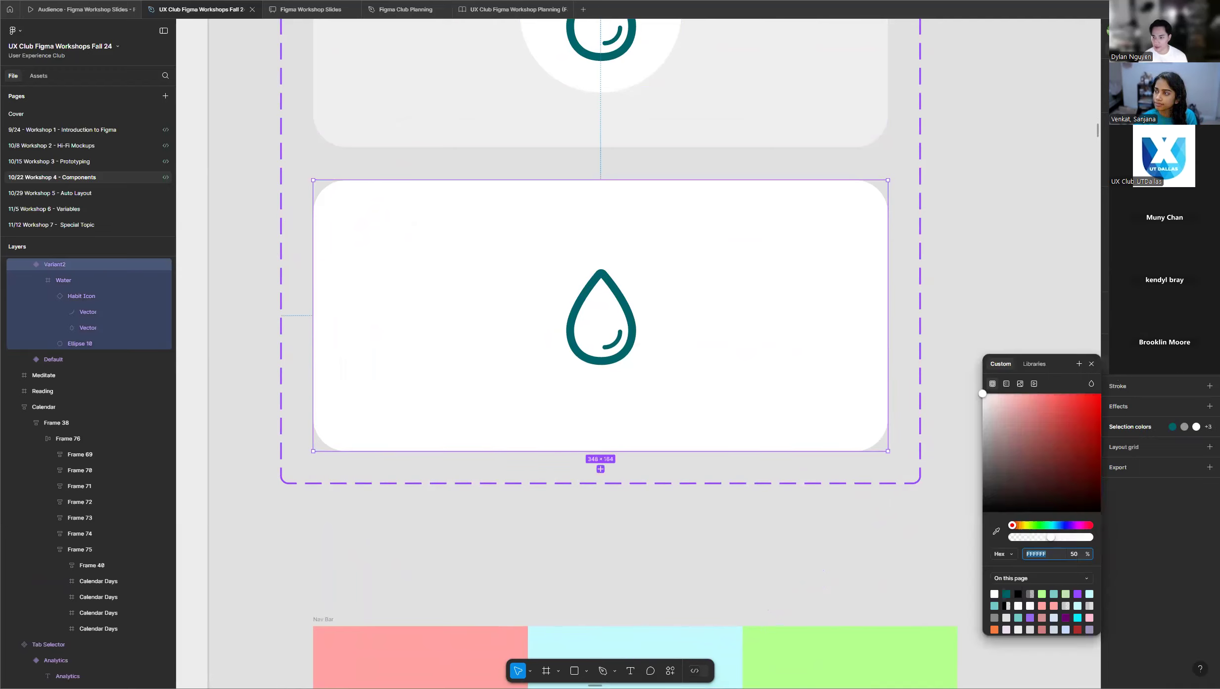
left_click(1055, 525)
left_click(1047, 408)
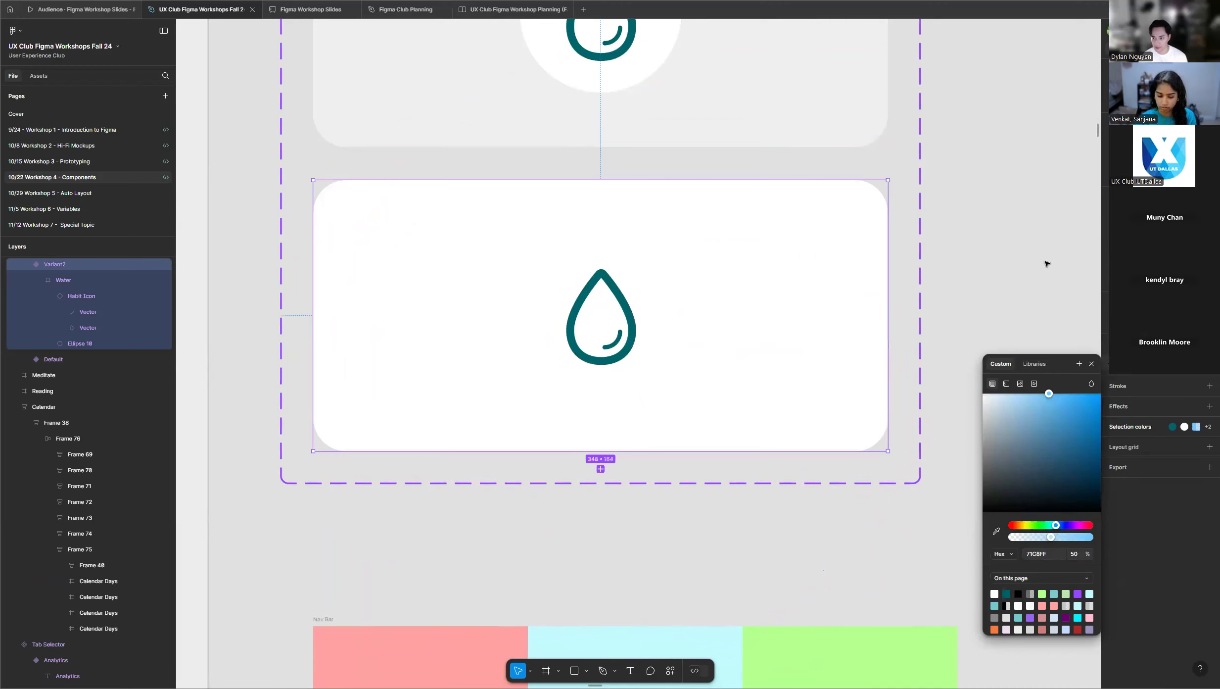
left_click(921, 322)
left_click(831, 317)
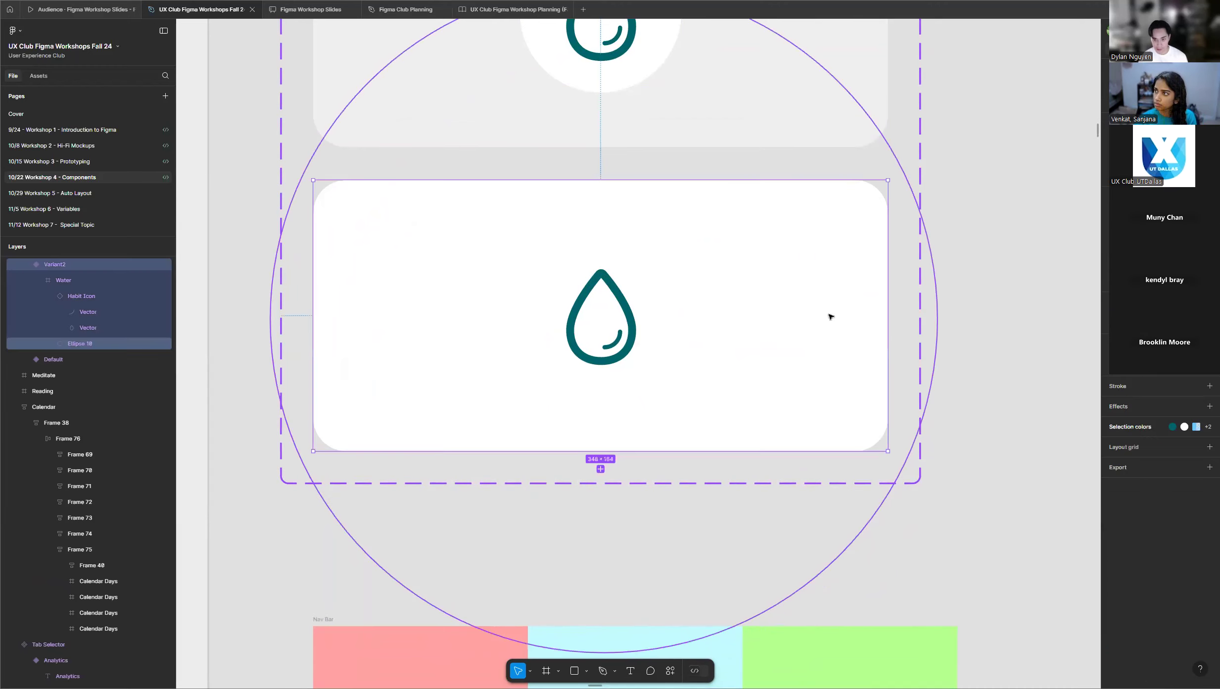
Change the fill of the enlarged circle, Ellipse 10, in the second variant to a light blue, about A8D8FF.
left_click(90, 345)
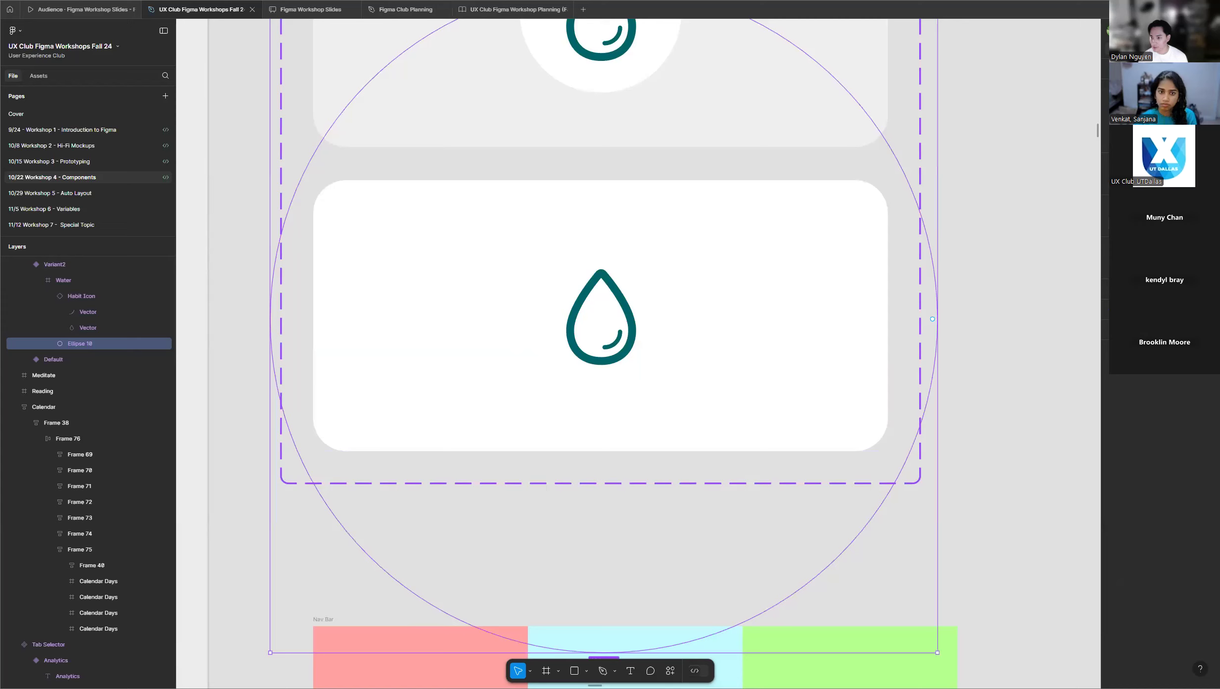
left_click(1115, 264)
mouse_move(1046, 428)
left_mouse_down()
mouse_move(1035, 428)
mouse_move(1055, 430)
left_mouse_up()
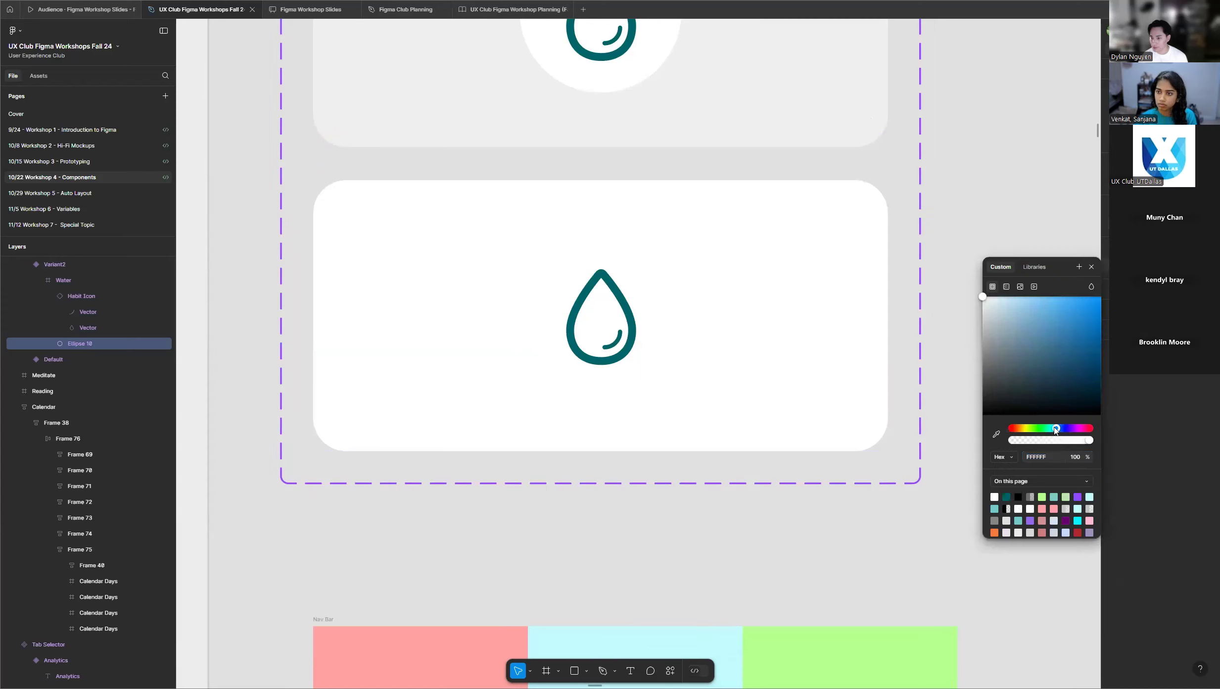
left_click_drag(1041, 324, 1023, 293)
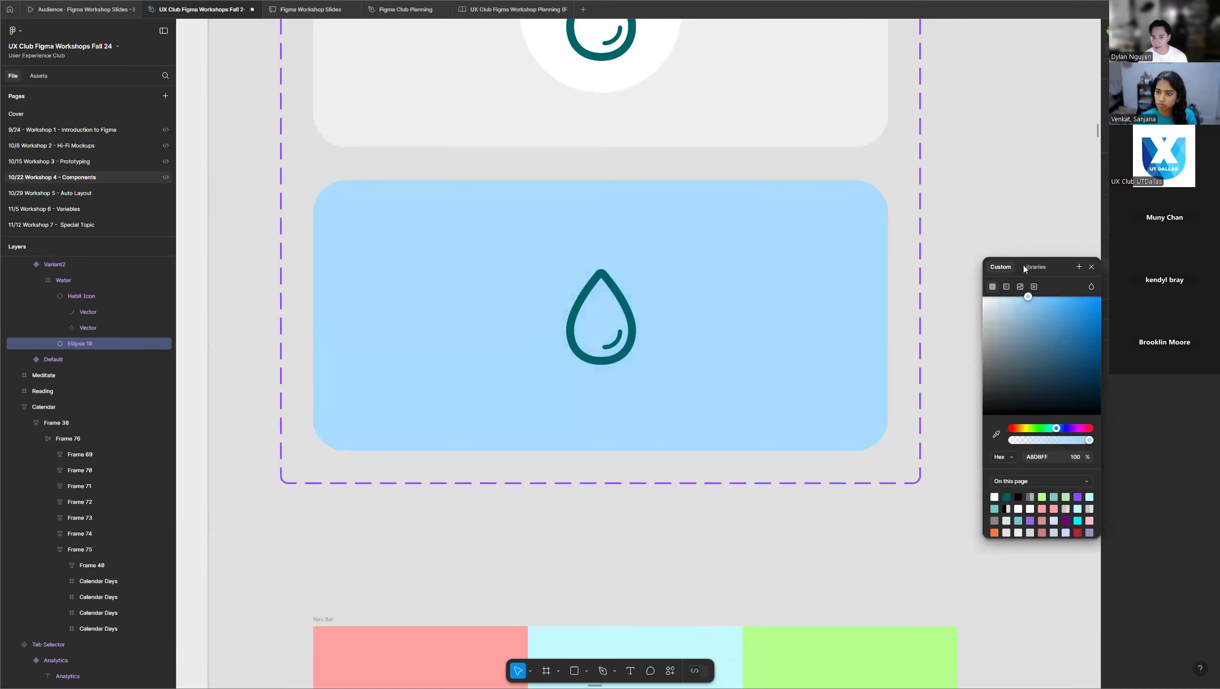
Detach the Greblue color style from the second variant's droplet icon, recolor the icon white, and clear the selection.
left_click(622, 307)
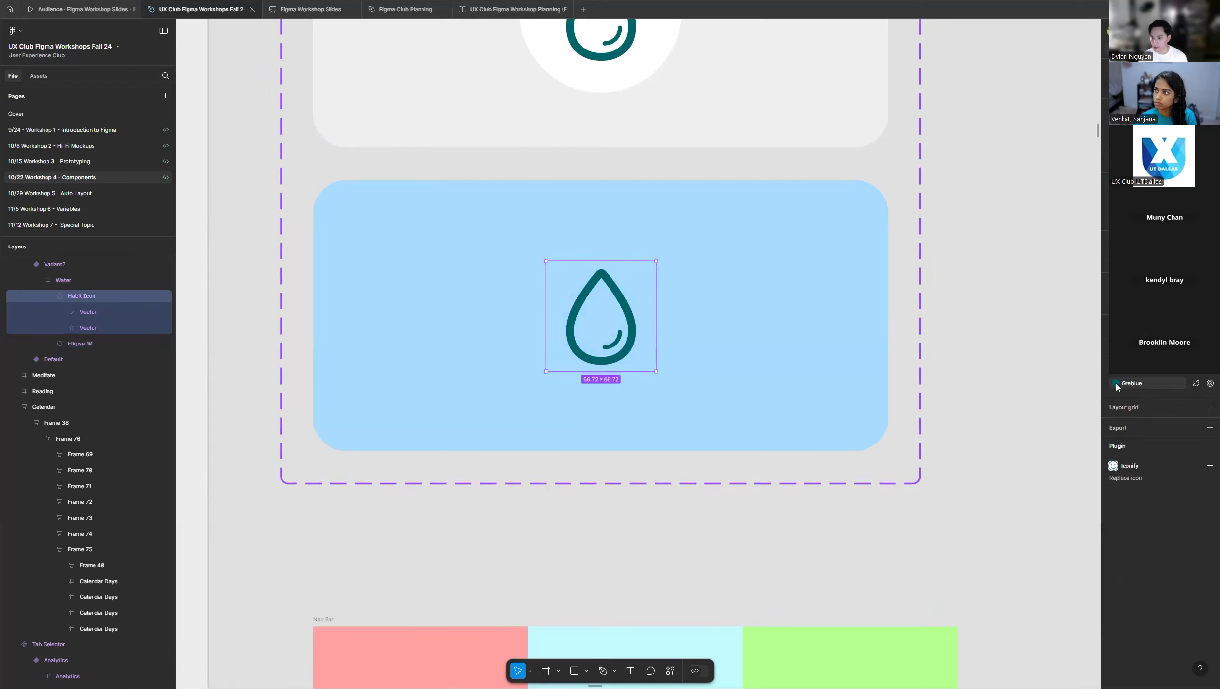
left_click(1195, 384)
left_click(1115, 383)
left_click_drag(988, 433, 912, 373)
key("Escape")
Compare the two Habit Tracker variants in the instructor's frame and check the students' frames for their own variants.
scroll(601, 308, "down", 5)
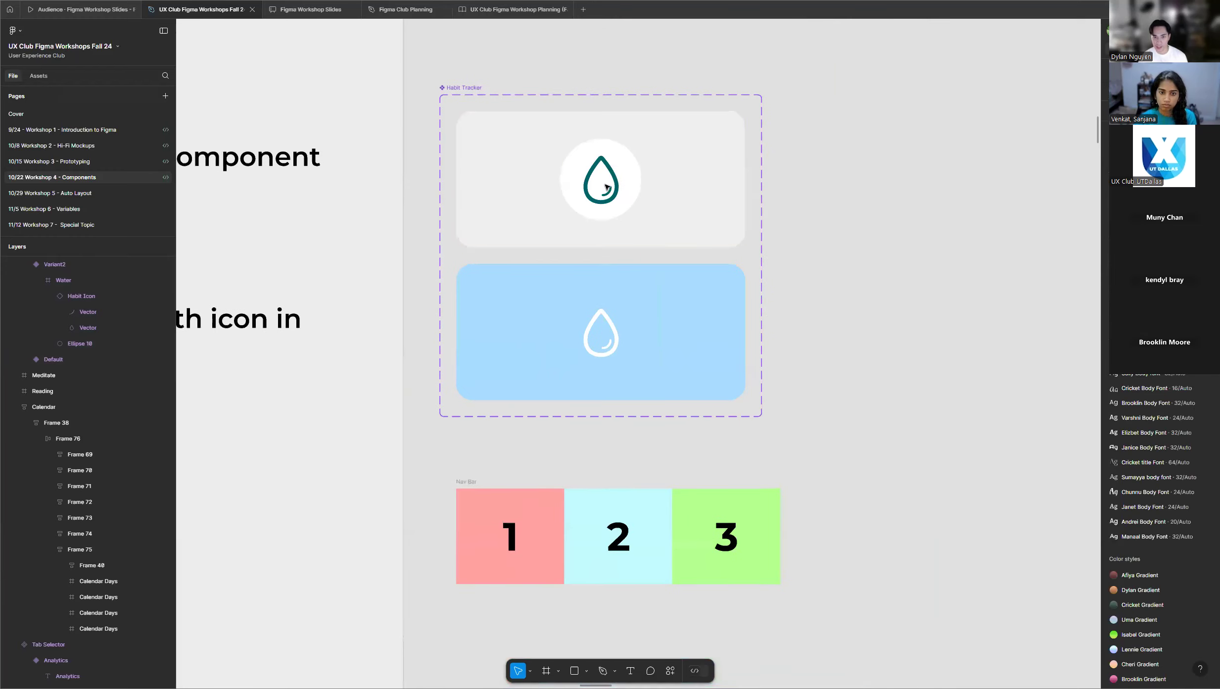
scroll(697, 137, "up", 2)
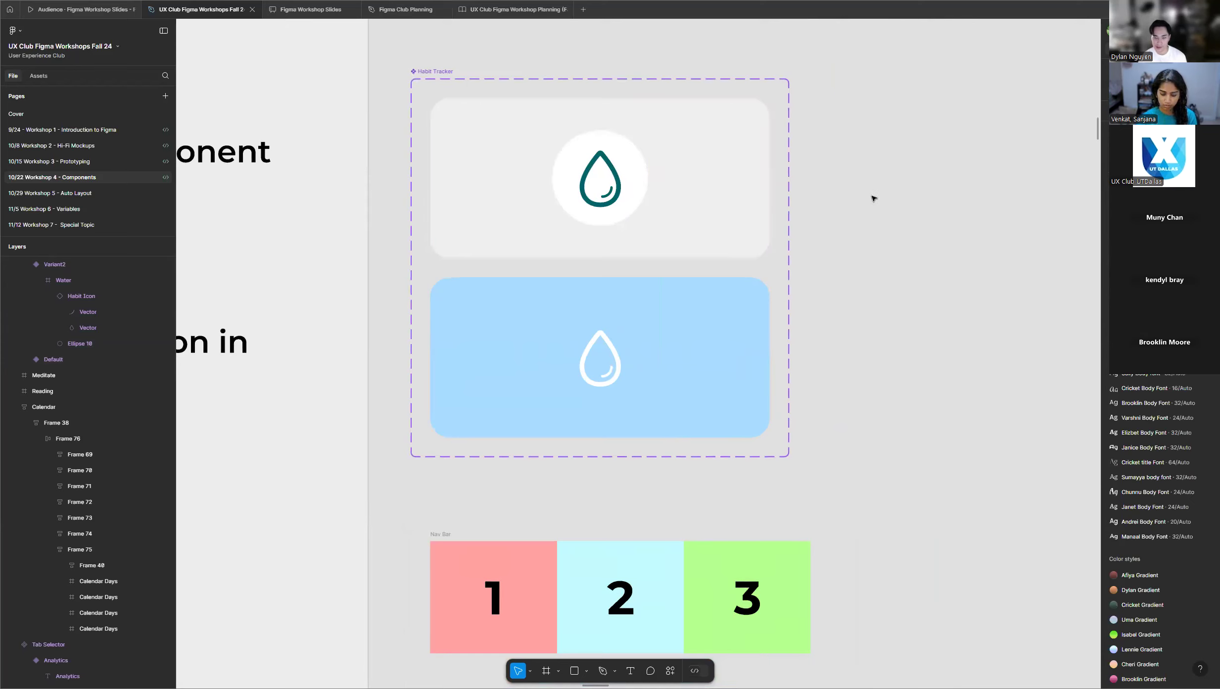
scroll(766, 248, "down", 4)
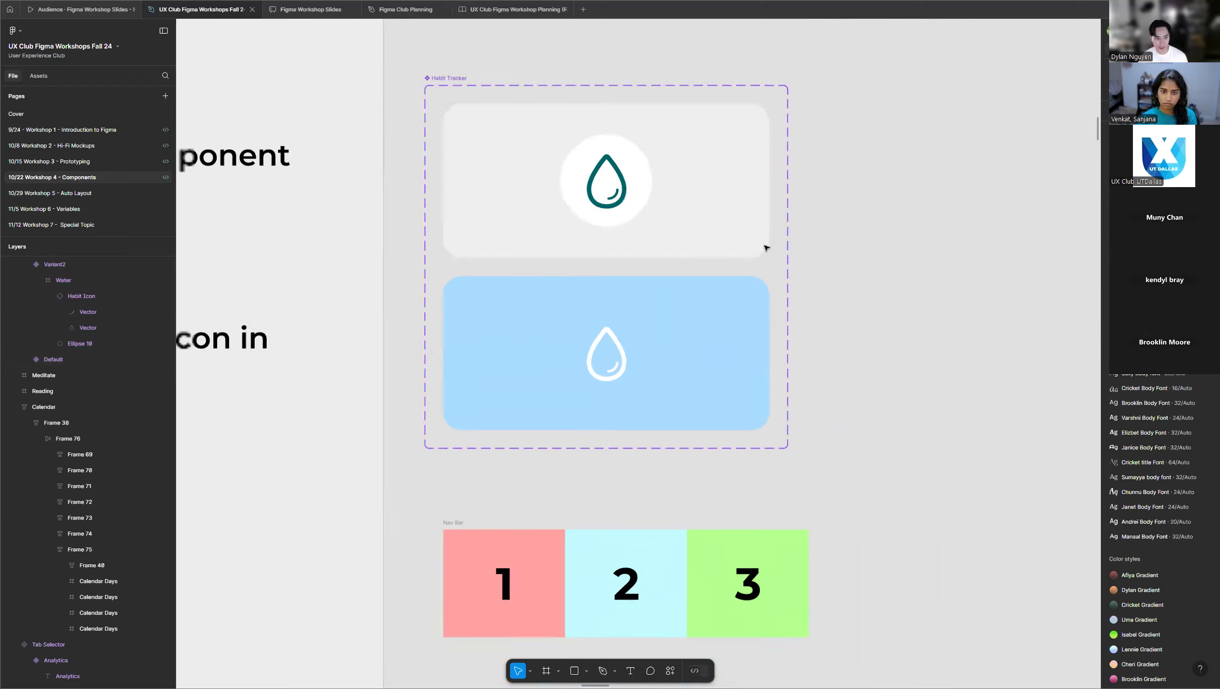
scroll(518, 264, "down", 5)
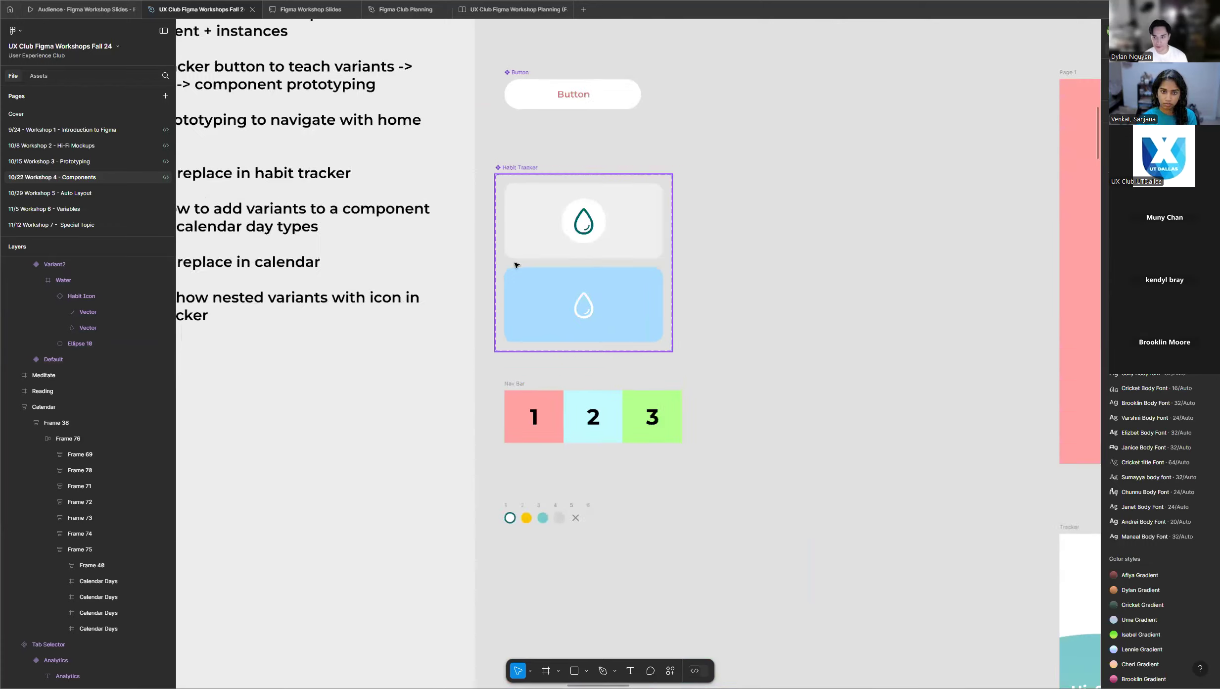
scroll(416, 275, "down", 2)
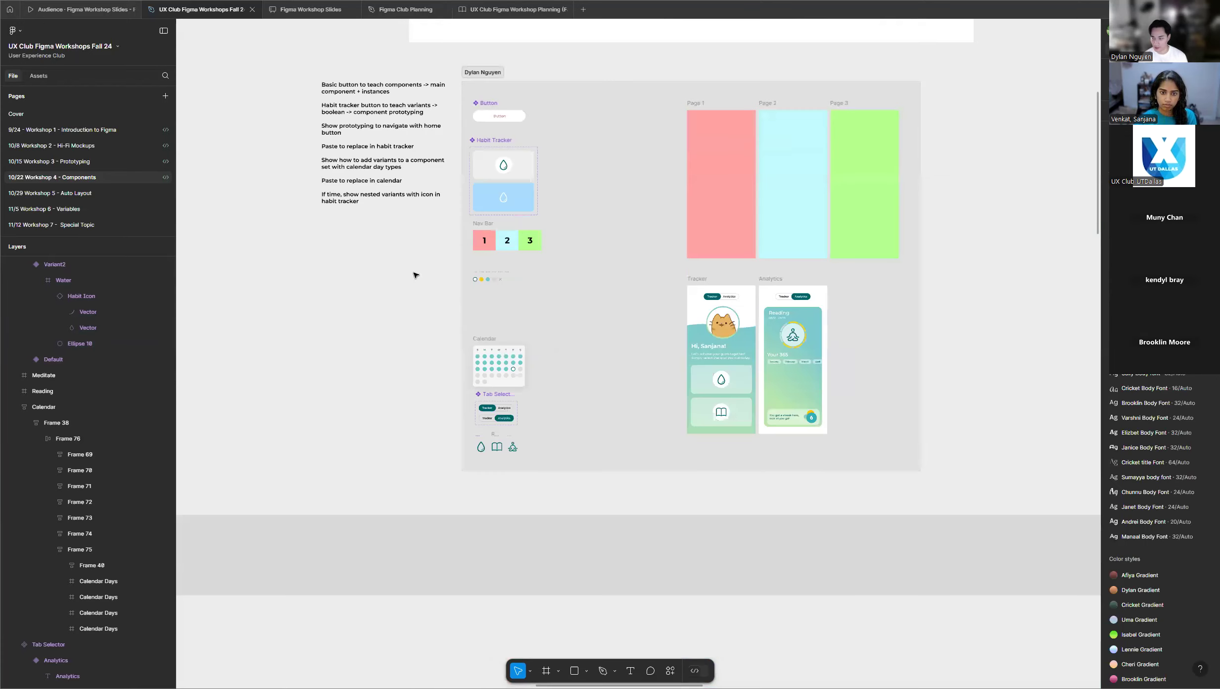
scroll(413, 272, "down", 10)
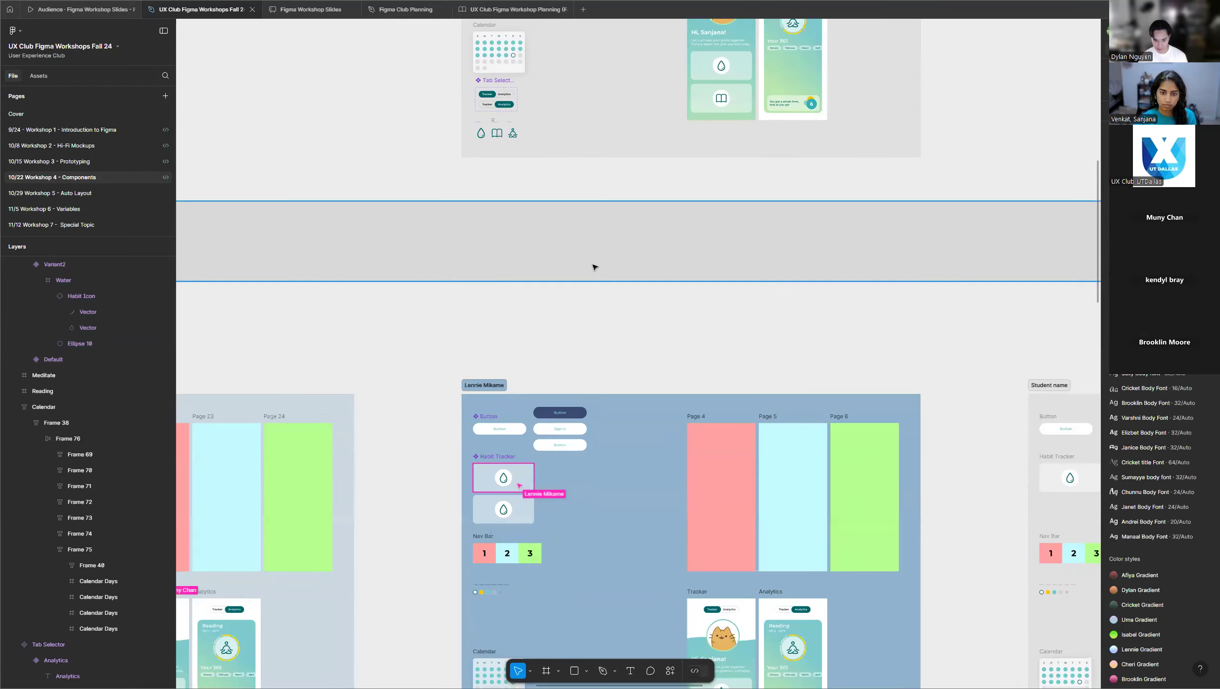
scroll(594, 264, "down", 5)
scroll(594, 267, "down", 2)
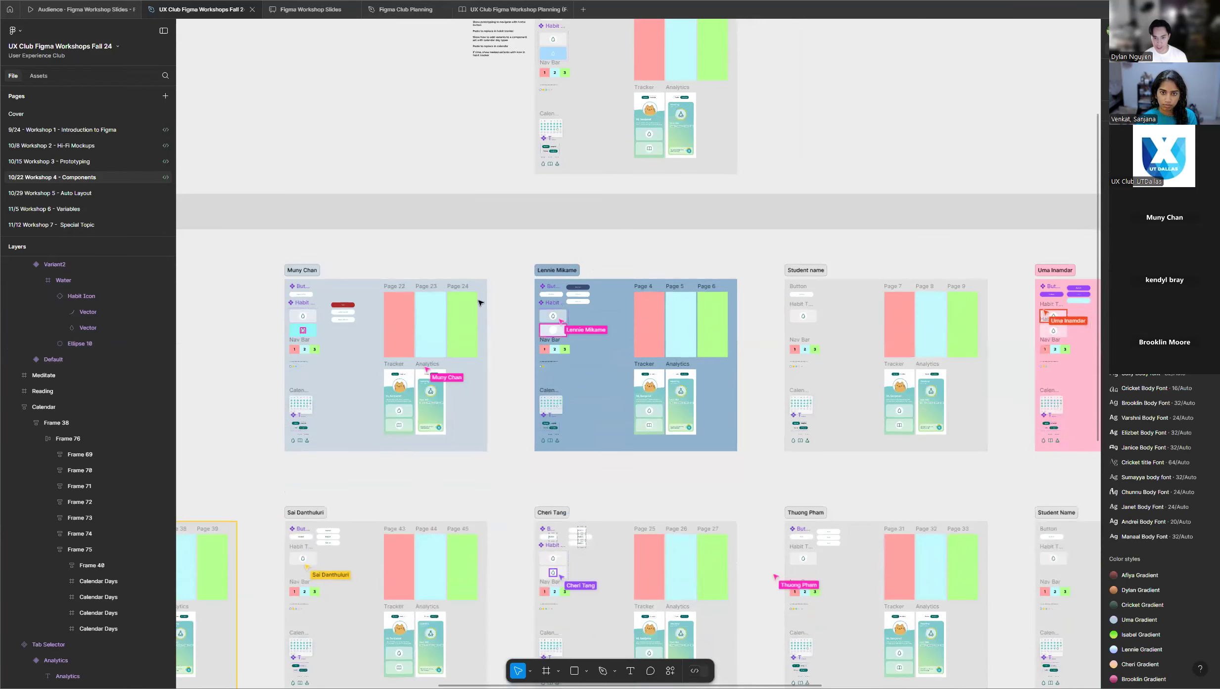
scroll(501, 318, "down", 3)
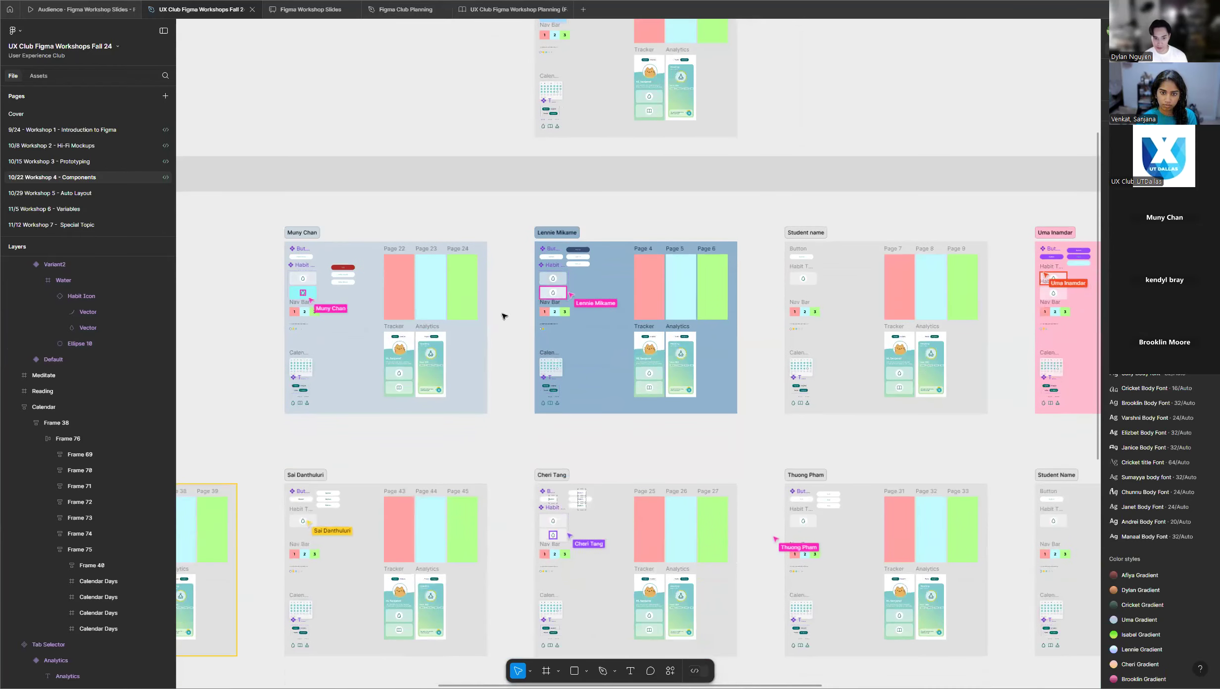
Check the upper rows of student frames for a second Habit Tracker variant.
scroll(503, 316, "down", 5)
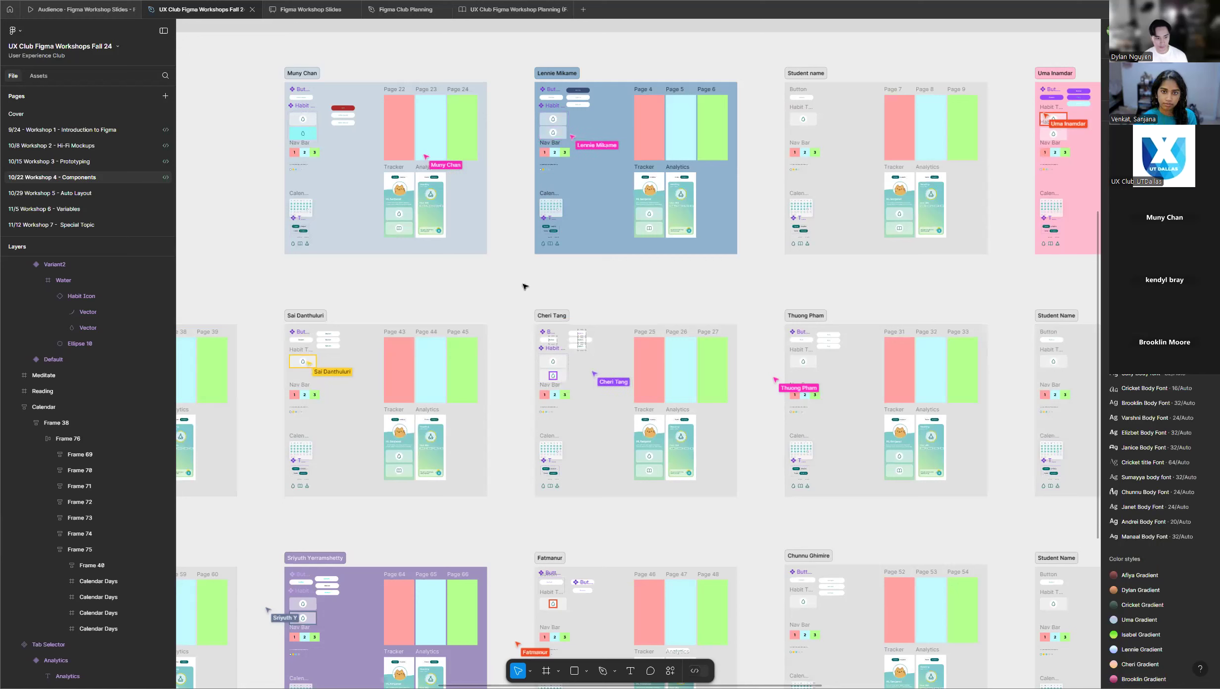
scroll(490, 303, "down", 3)
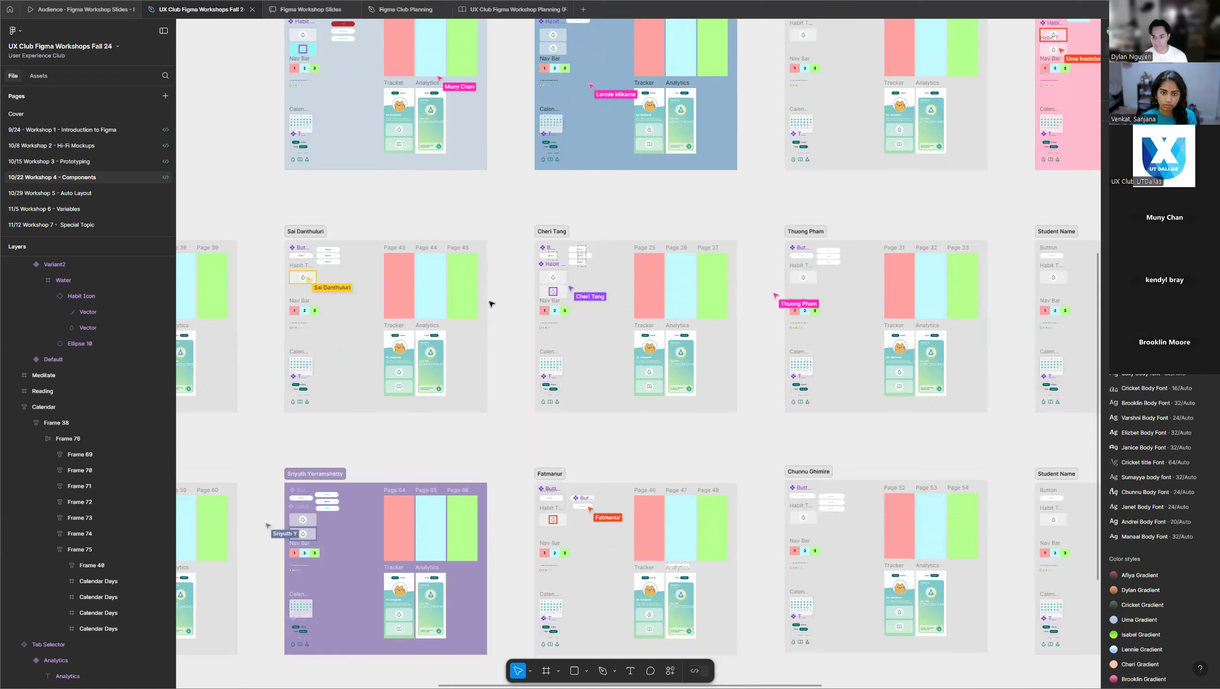
scroll(491, 303, "up", 4)
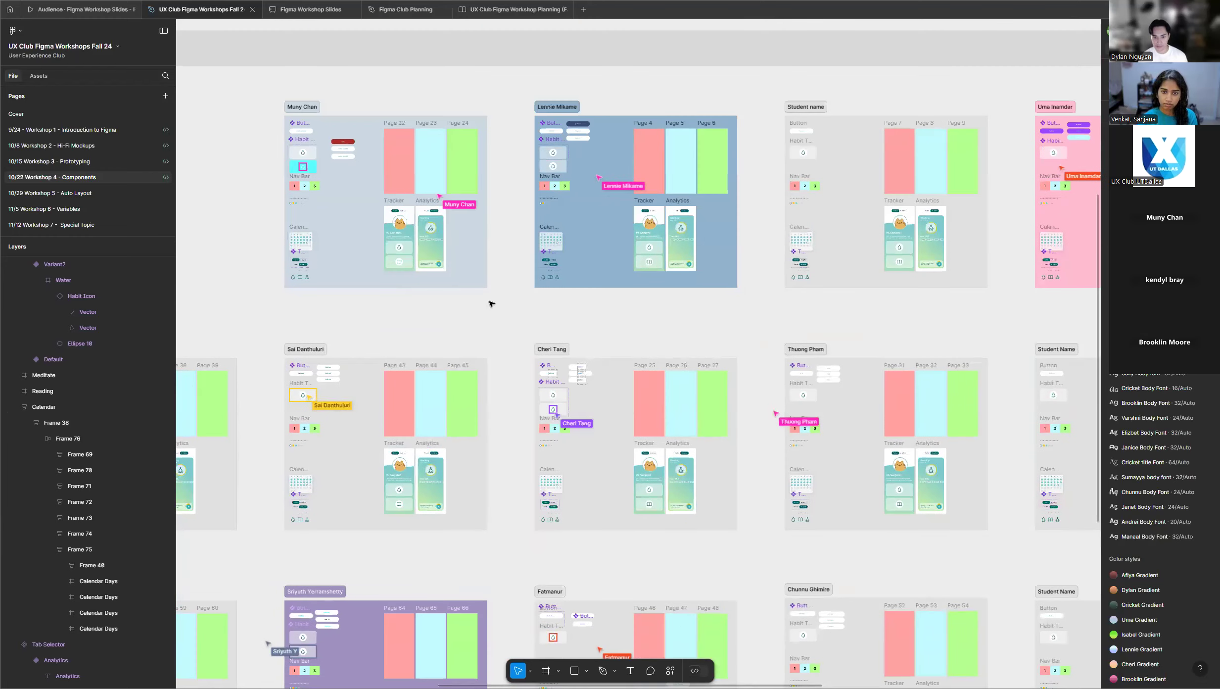
scroll(507, 304, "up", 1)
scroll(508, 305, "up", 1)
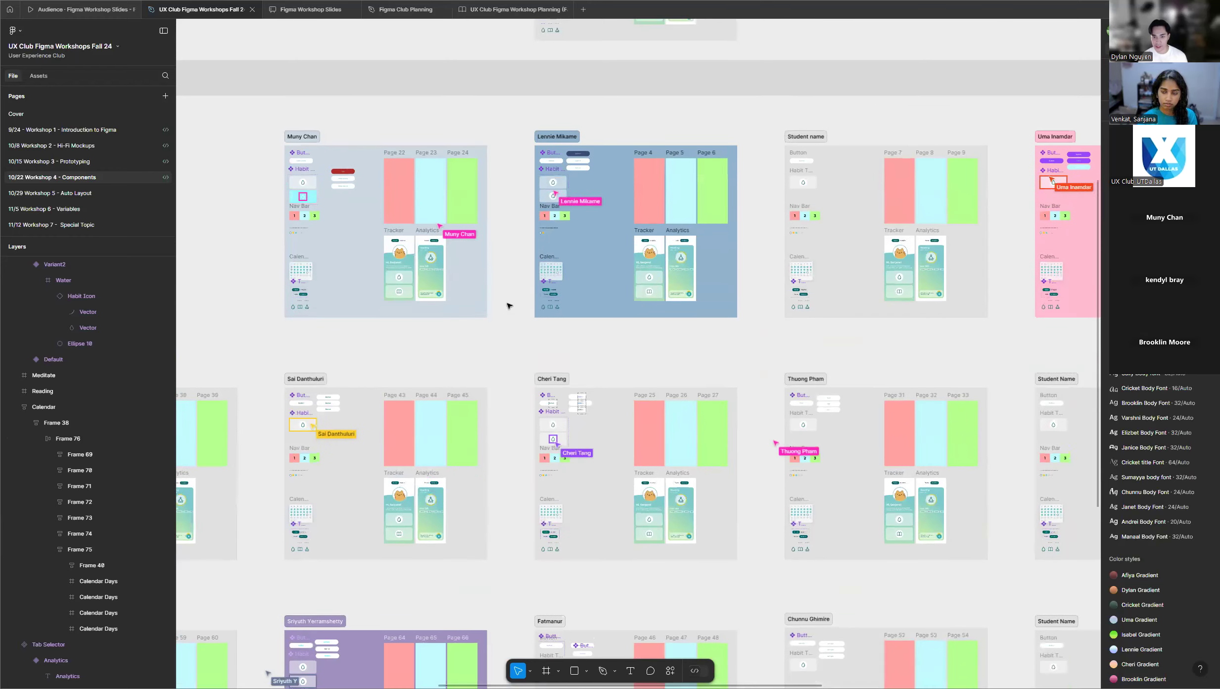
scroll(509, 305, "up", 6)
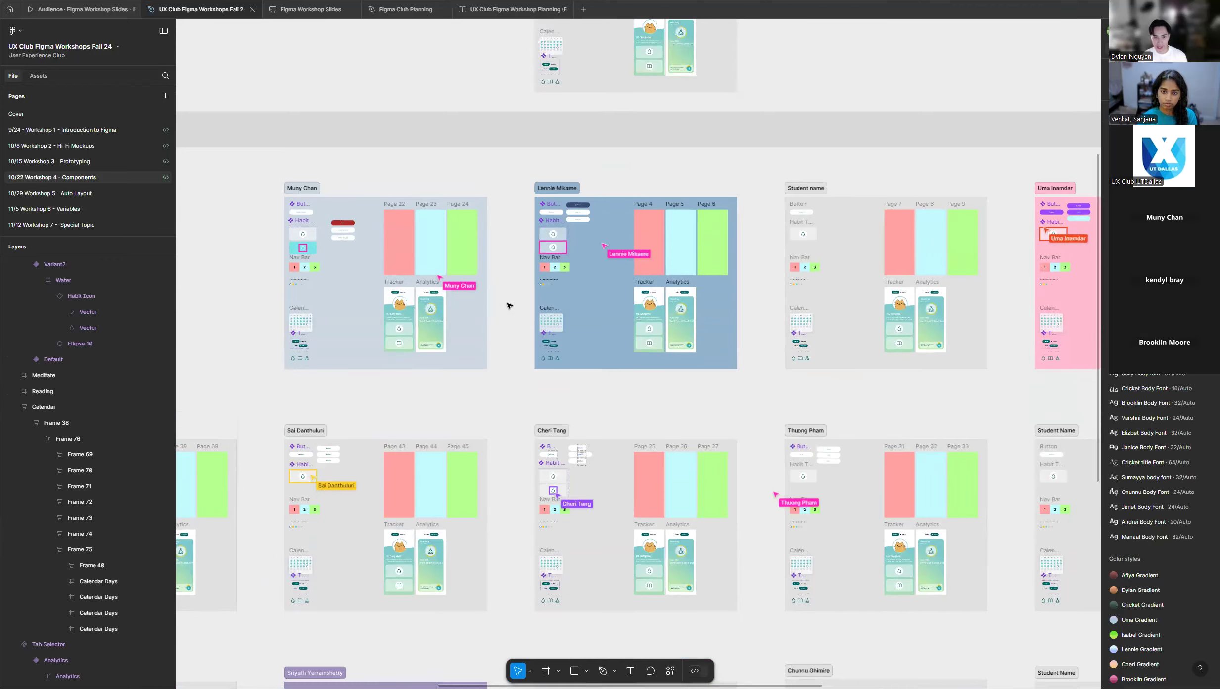
scroll(585, 217, "up", 1)
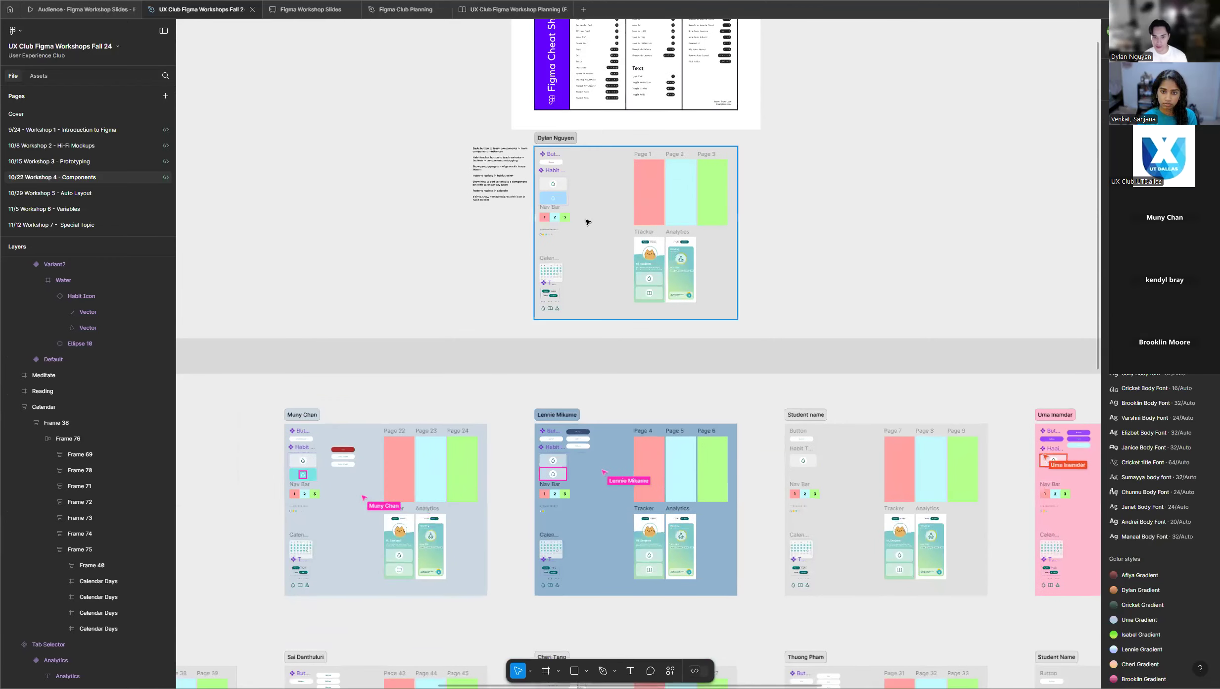
Examine the default and blue Habit Tracker variants up close in the instructor's frame.
scroll(544, 188, "up", 5)
scroll(539, 180, "up", 6)
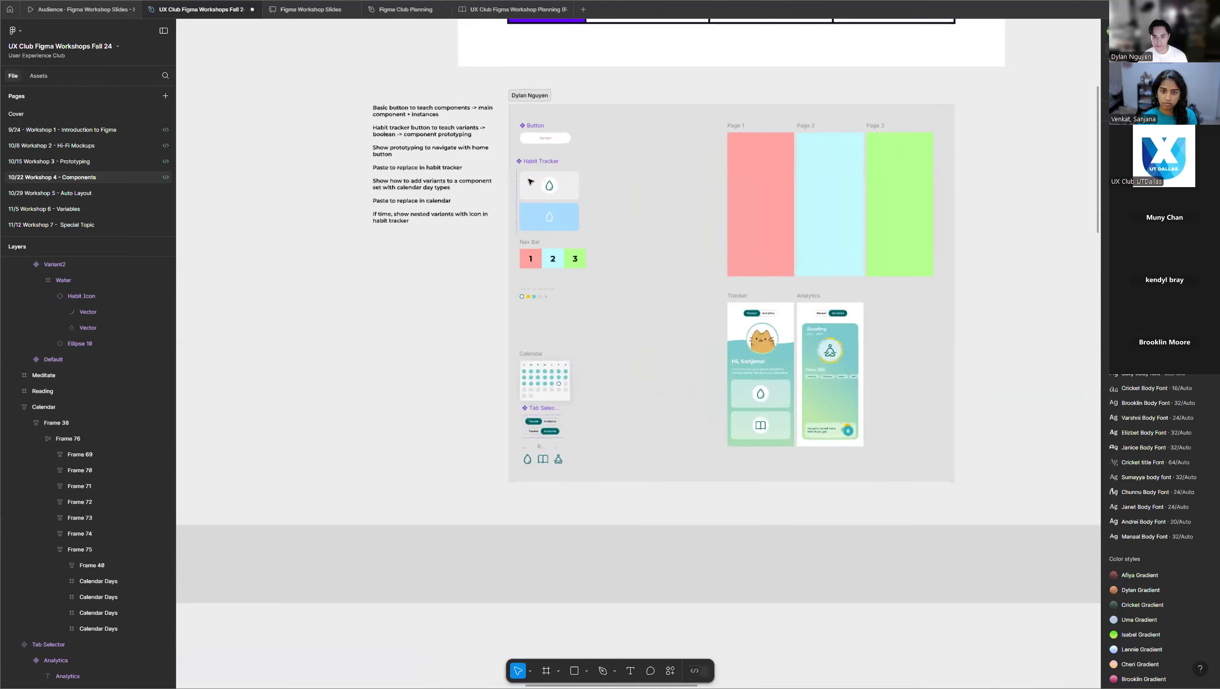
left_click(557, 183)
scroll(568, 184, "up", 4)
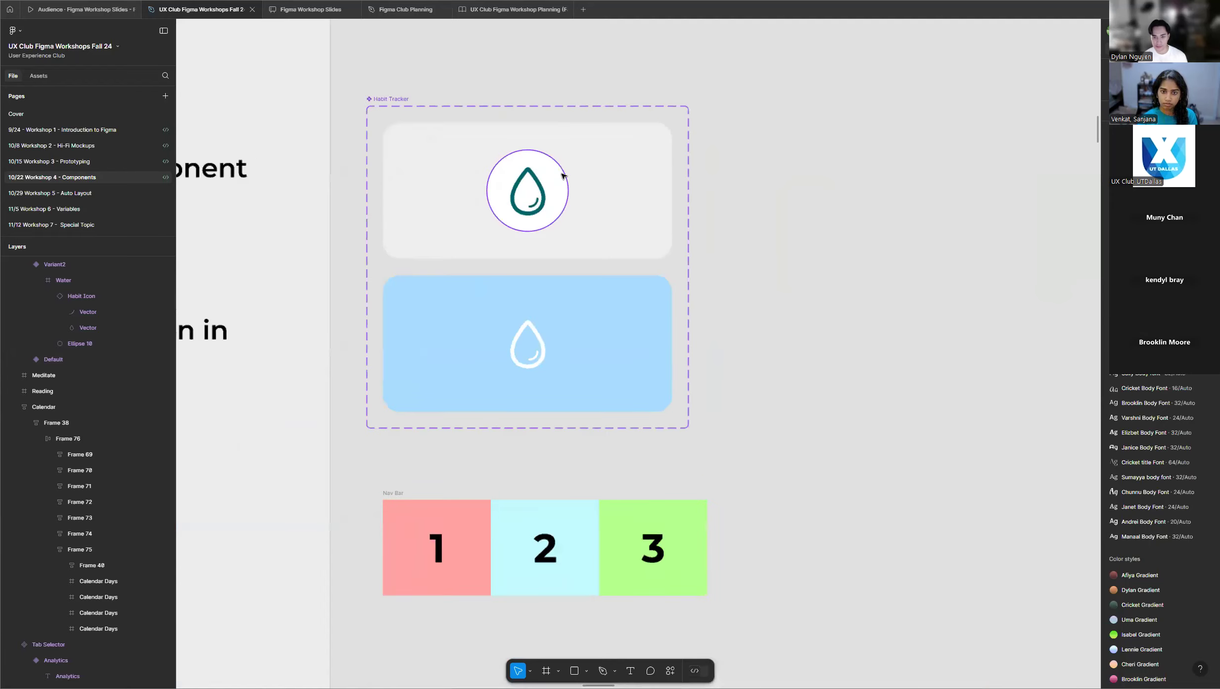
scroll(445, 188, "up", 1)
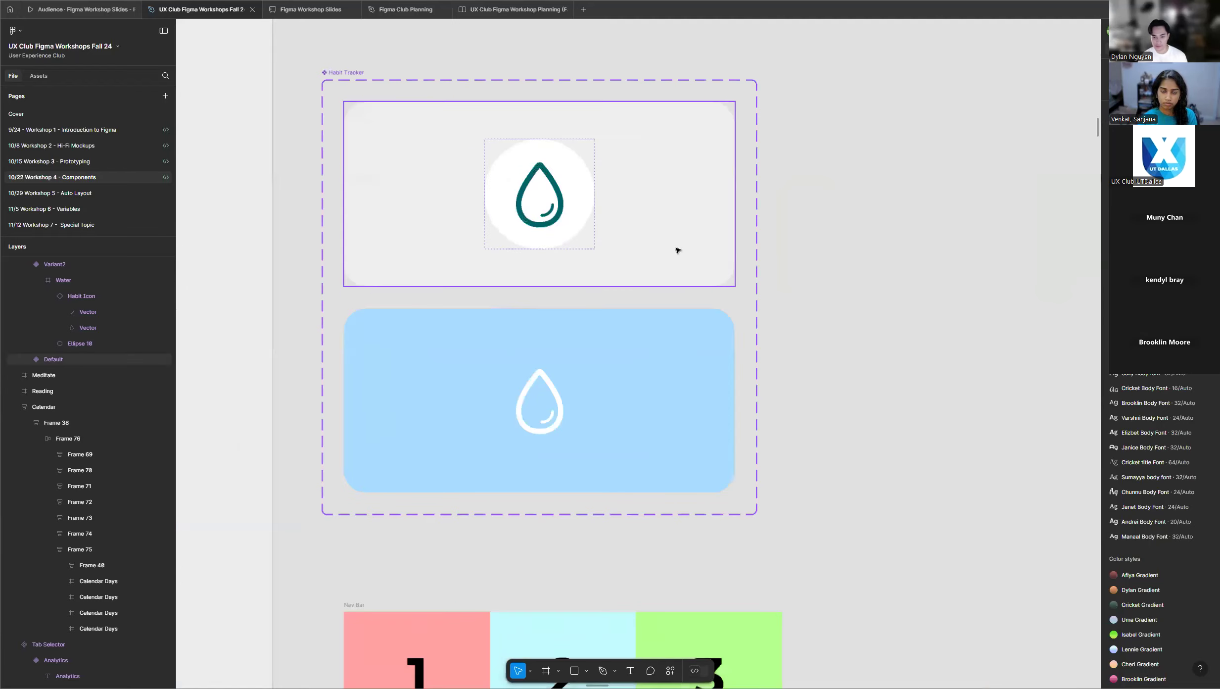
scroll(441, 284, "down", 4)
scroll(589, 263, "down", 12)
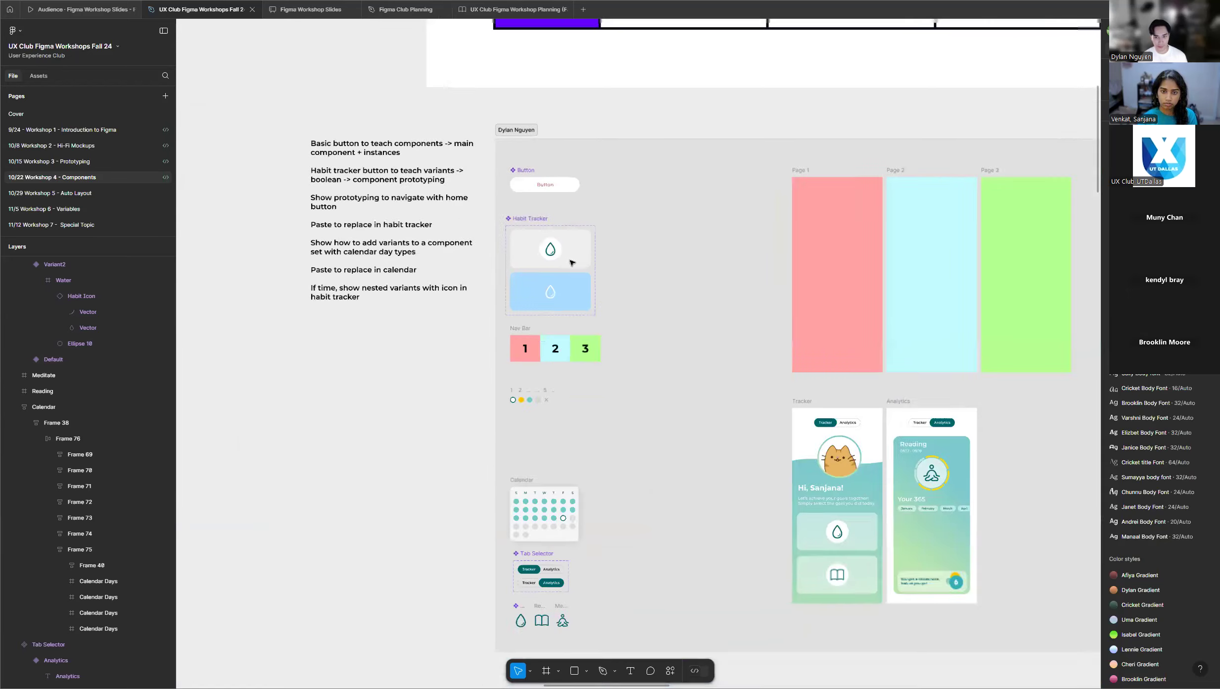
Survey the full grid of student frames for progress on the Habit Tracker variants.
scroll(570, 265, "down", 5)
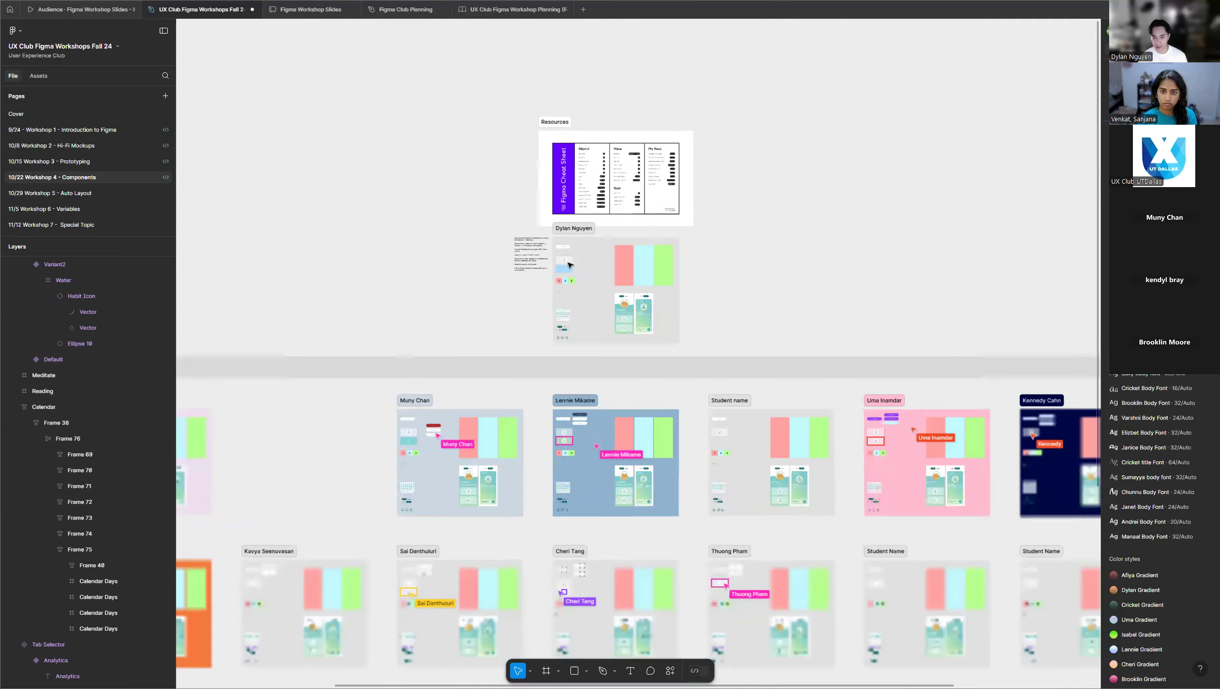
scroll(745, 264, "down", 1)
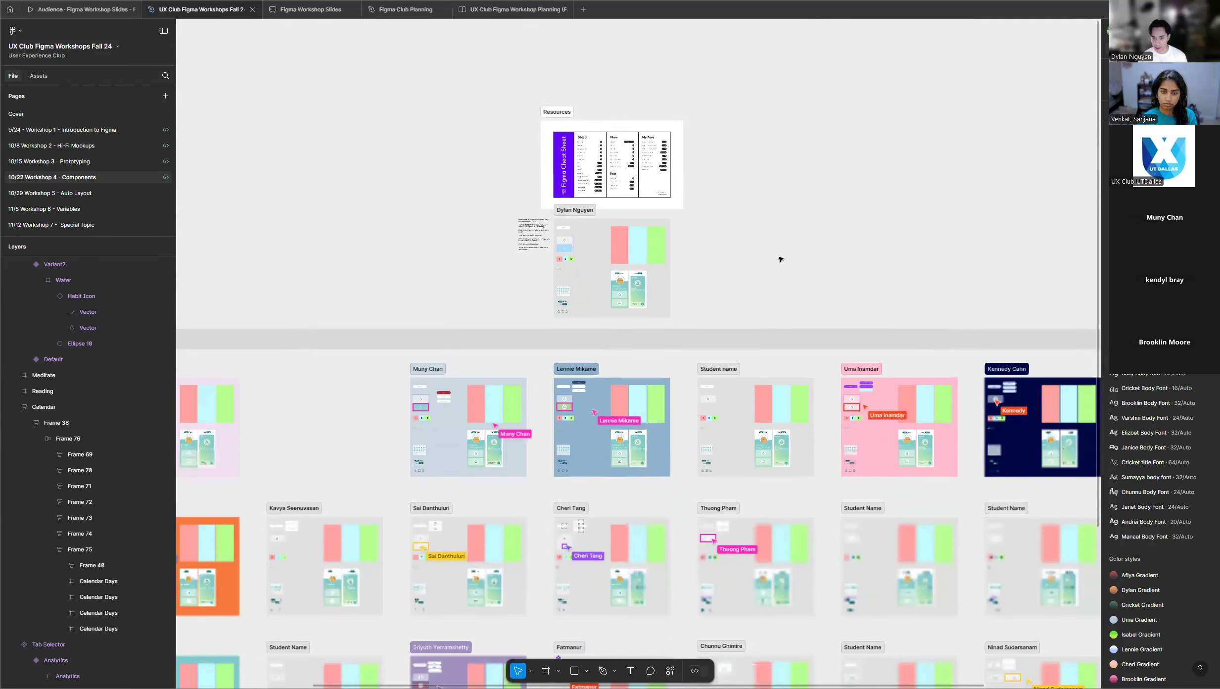
scroll(699, 277, "down", 1)
scroll(694, 266, "down", 1)
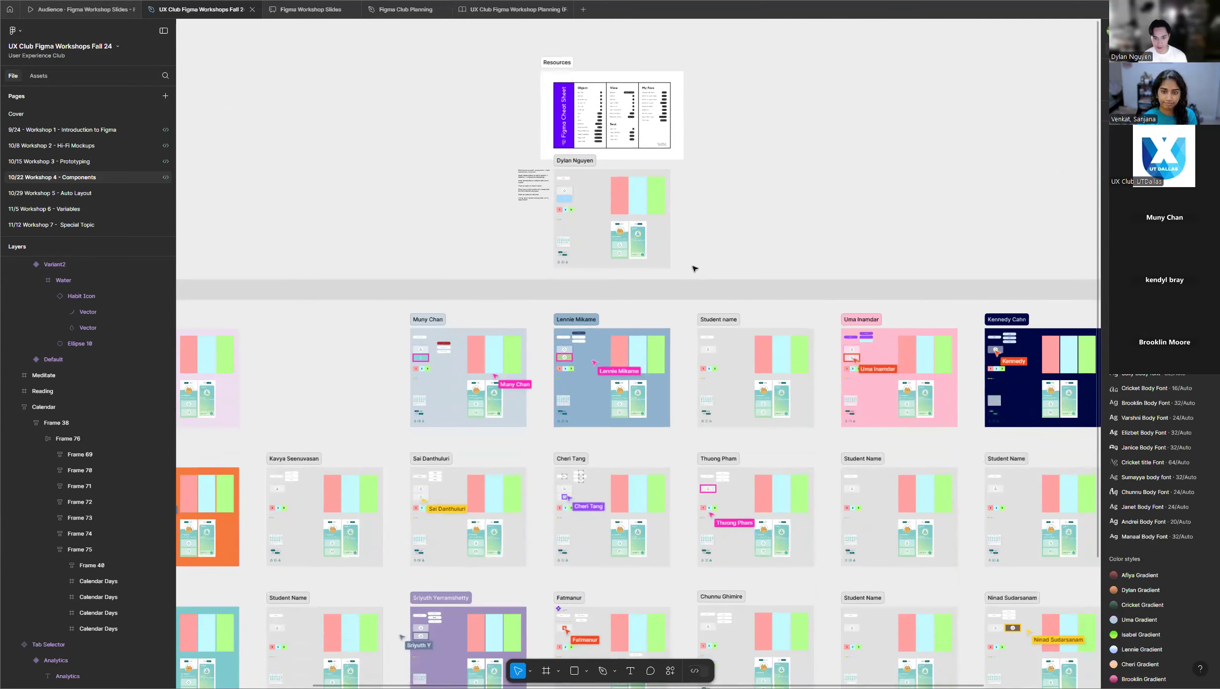
scroll(667, 264, "down", 4)
scroll(579, 264, "down", 1)
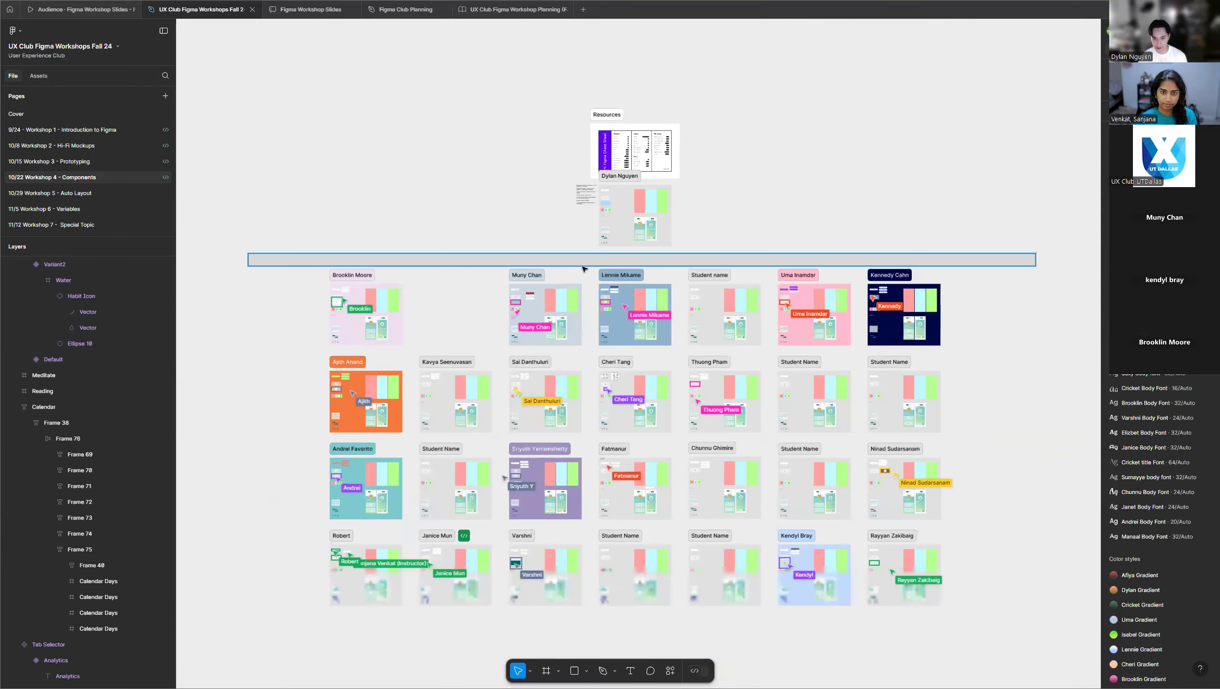
scroll(582, 267, "down", 2)
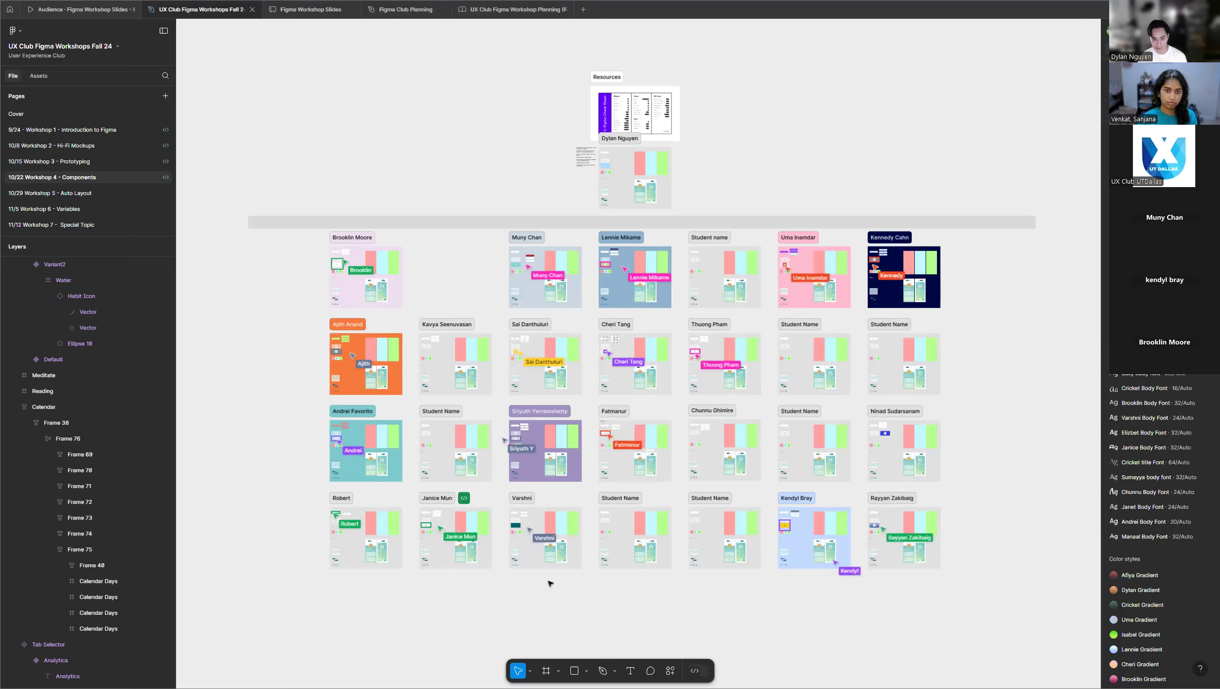
scroll(548, 594, "up", 3)
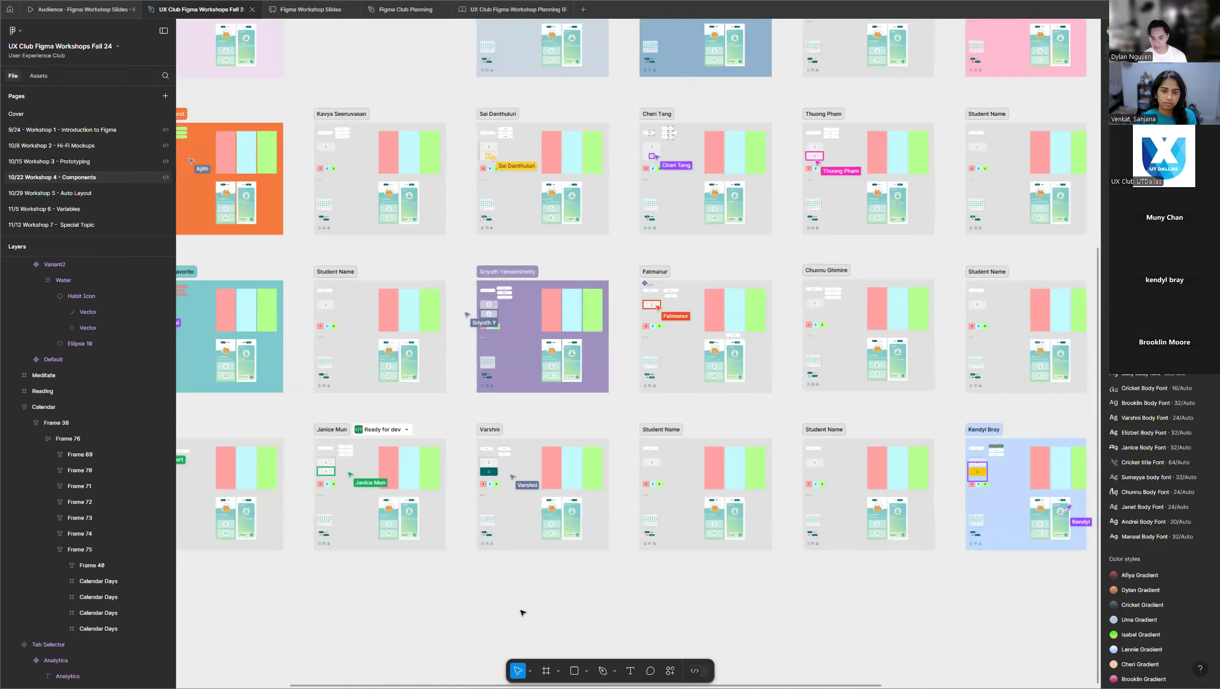
scroll(522, 612, "down", 5)
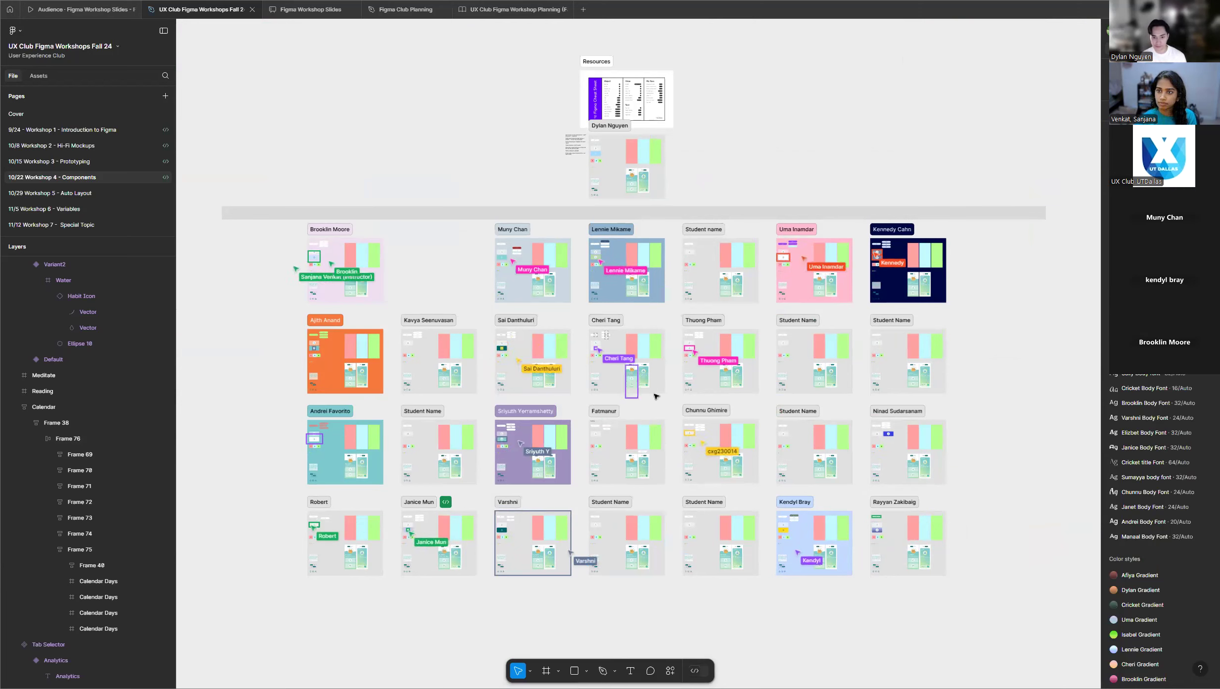
Inspect the student frames row by row at closer range for their recolored second Habit Tracker variants.
scroll(342, 282, "up", 5)
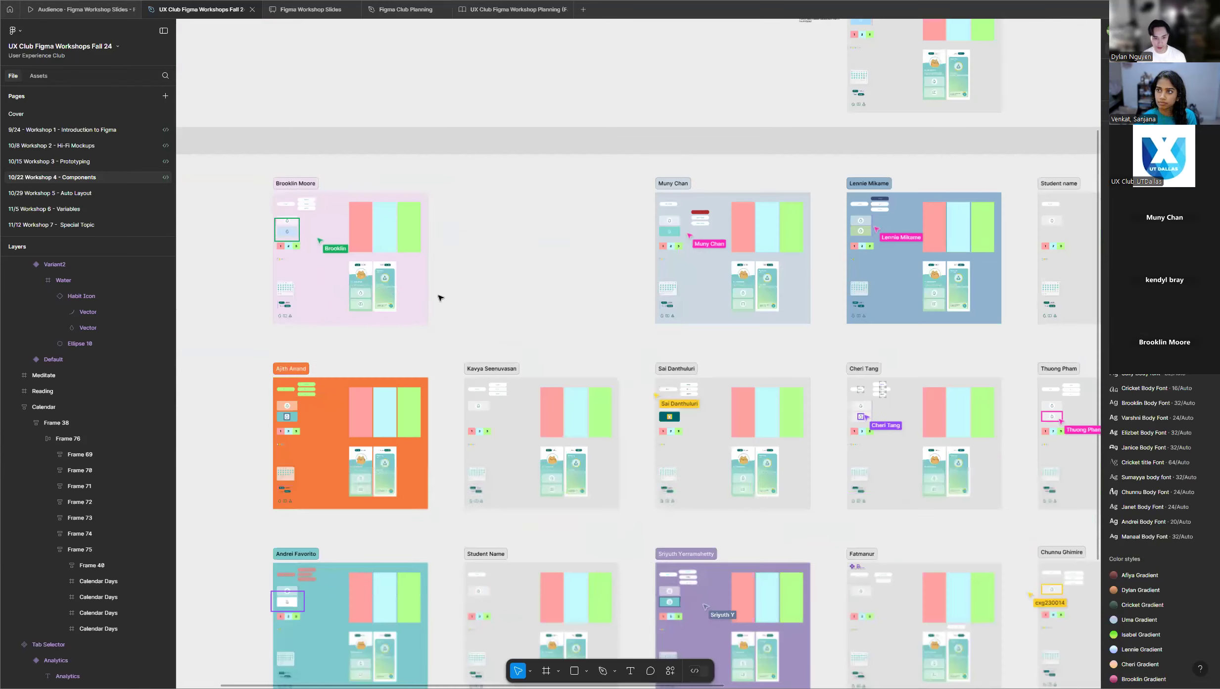
scroll(443, 300, "down", 3)
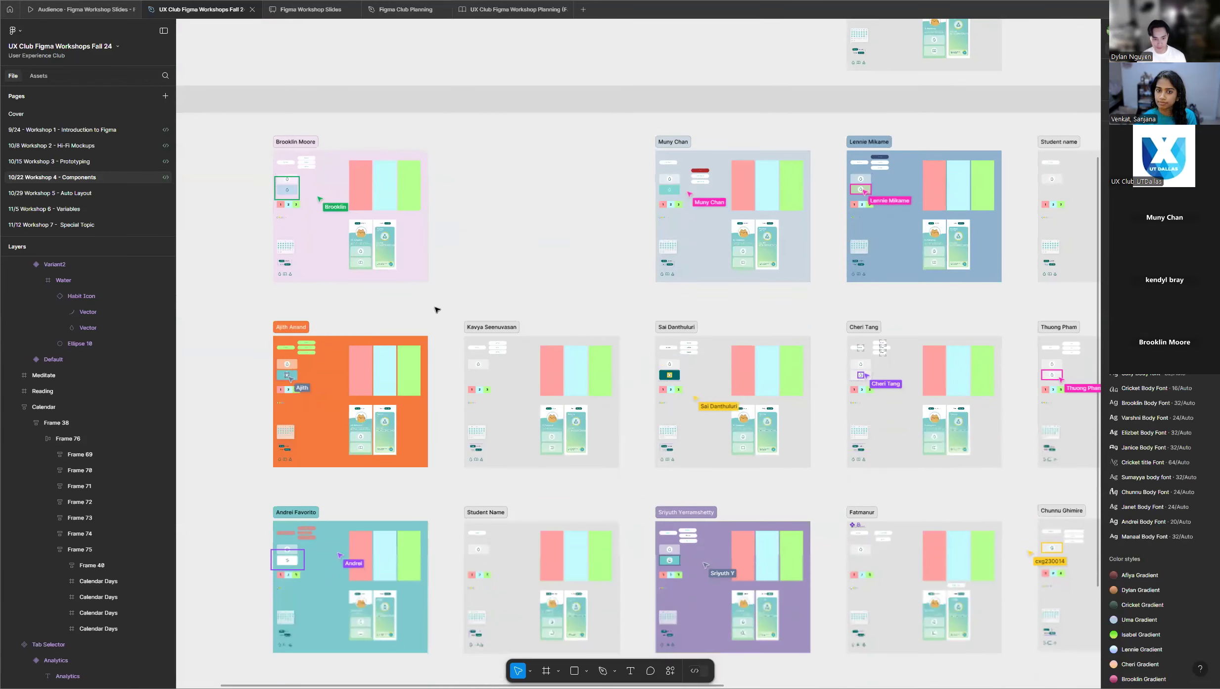
scroll(427, 428, "down", 9)
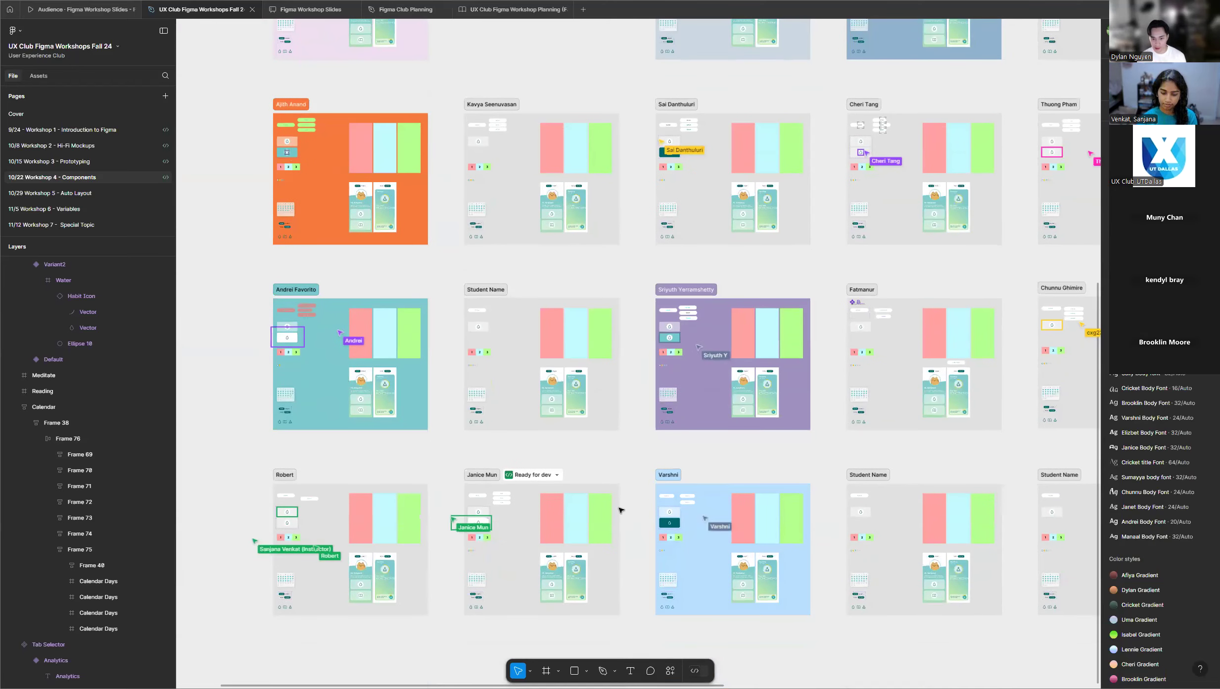
scroll(400, 454, "down", 3)
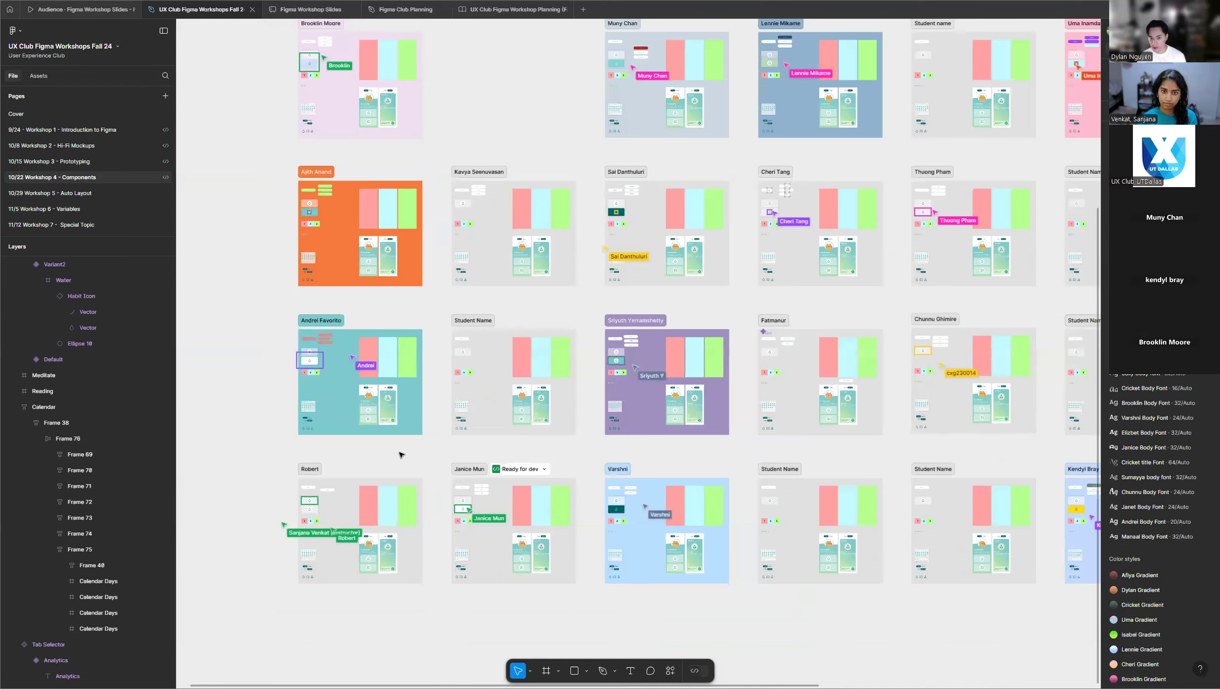
scroll(893, 318, "up", 3)
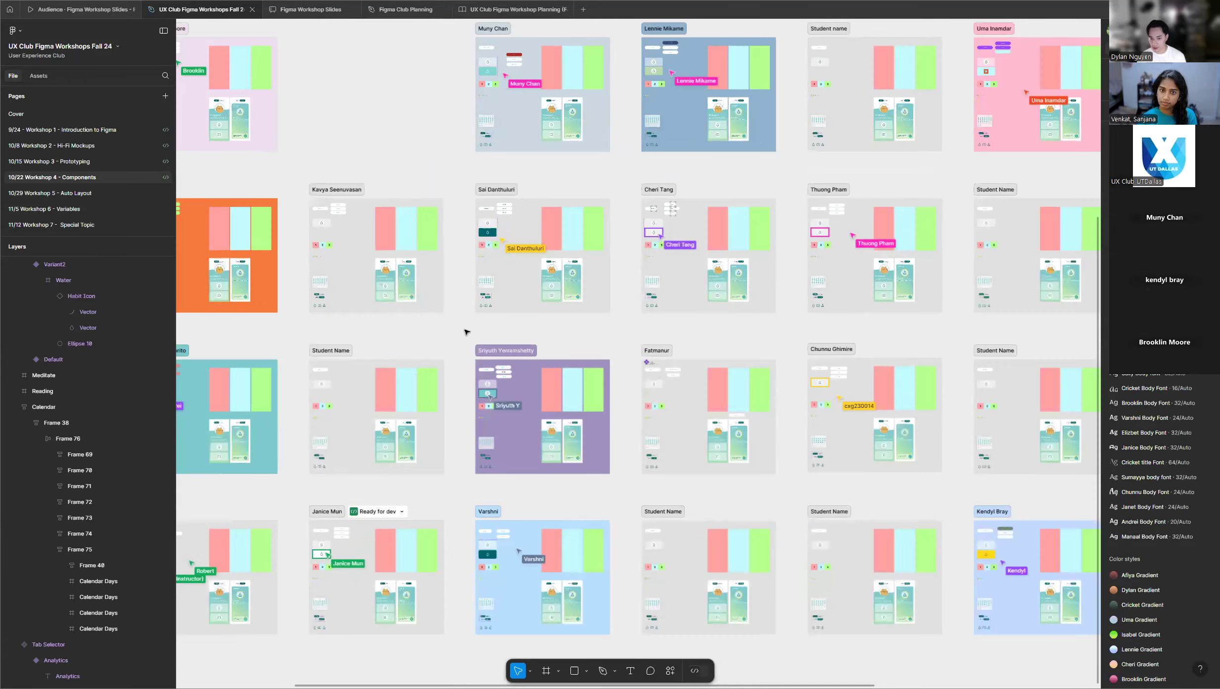
scroll(465, 332, "down", 2)
scroll(1010, 330, "up", 3)
scroll(610, 329, "down", 3)
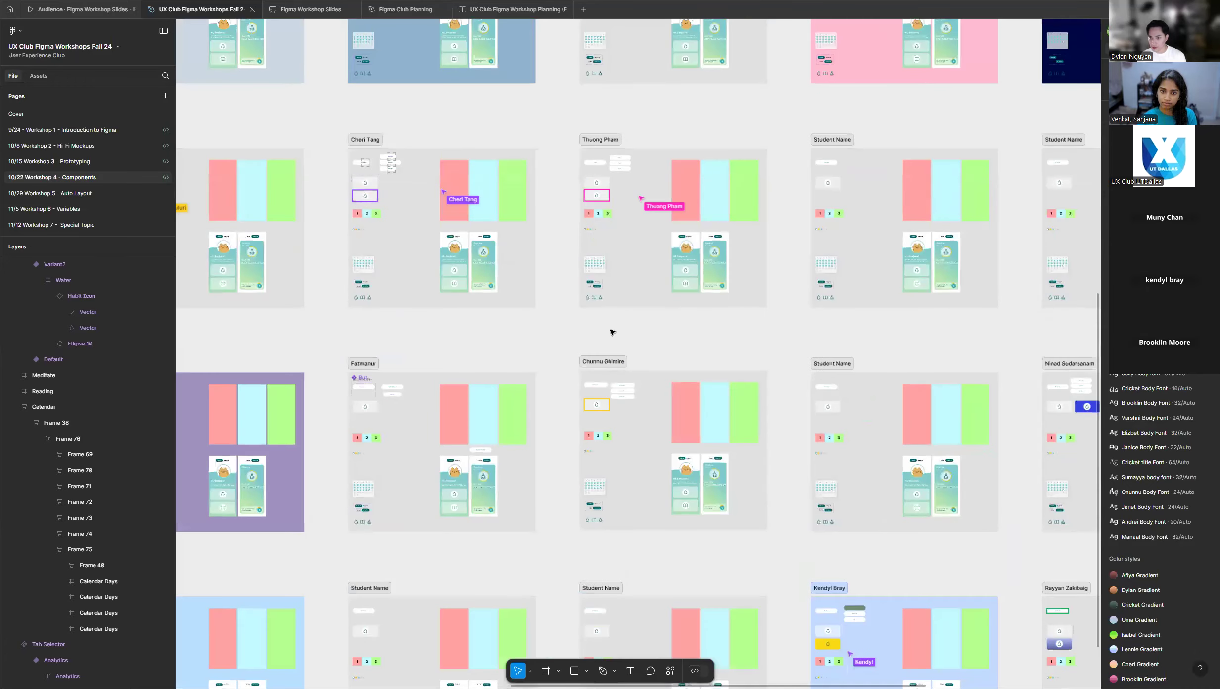
scroll(653, 341, "up", 1)
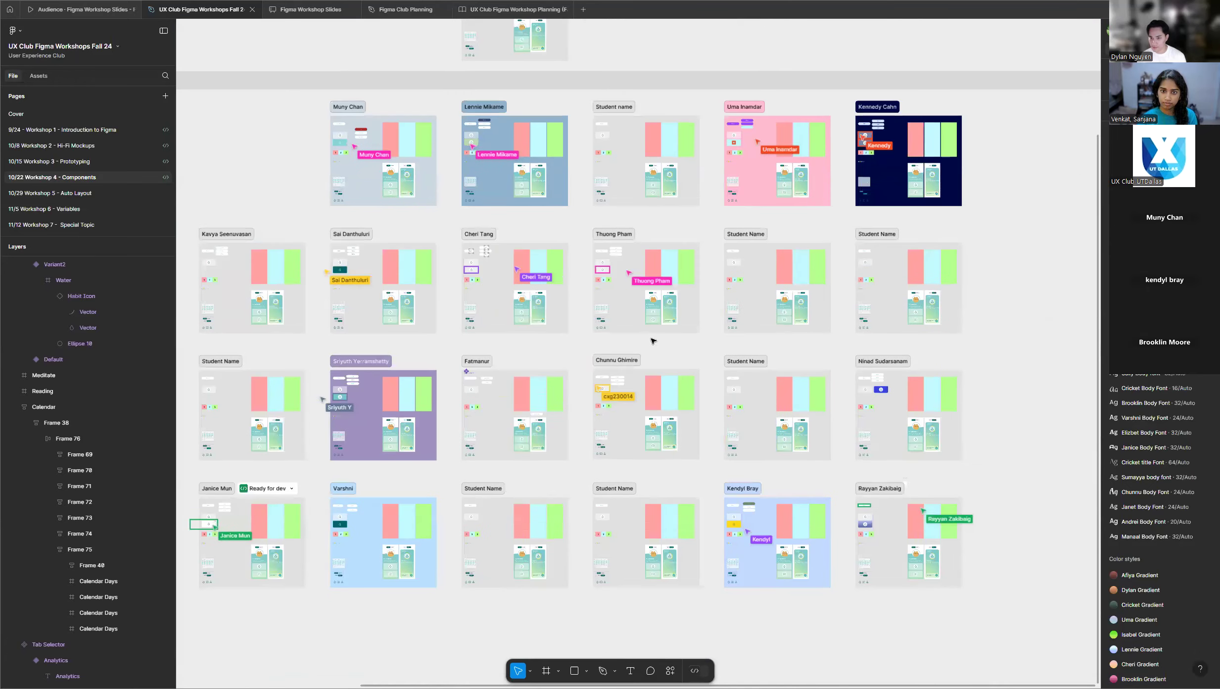
scroll(820, 363, "down", 2)
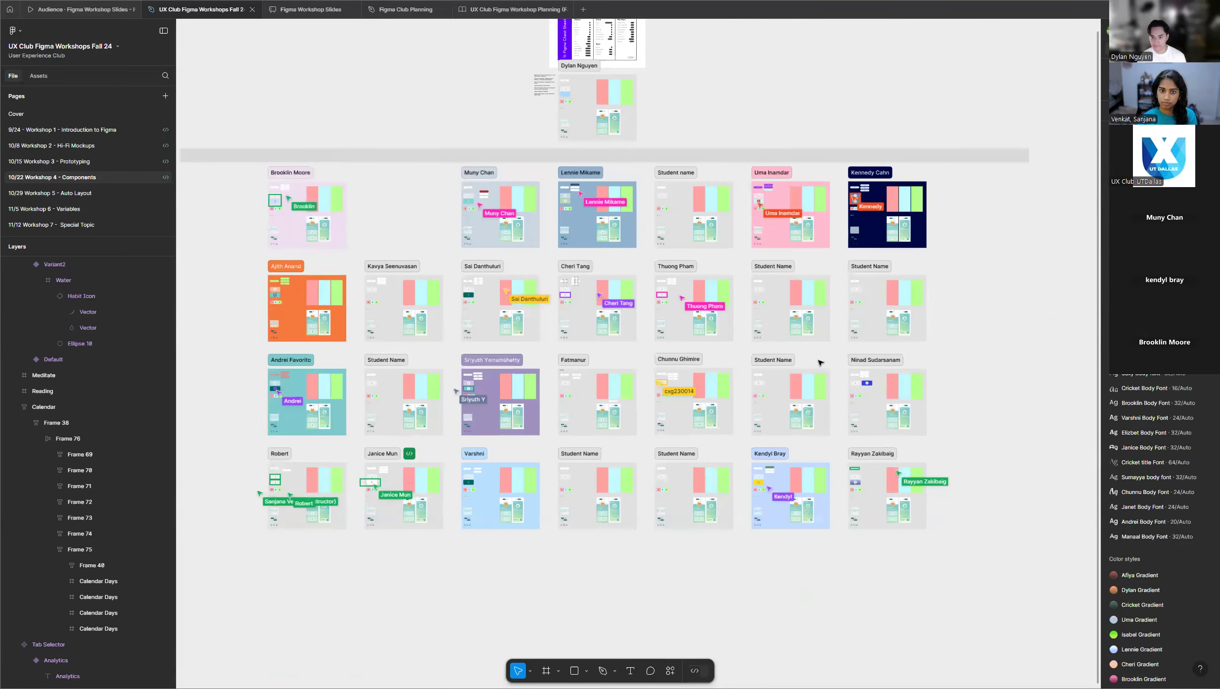
scroll(834, 165, "up", 5)
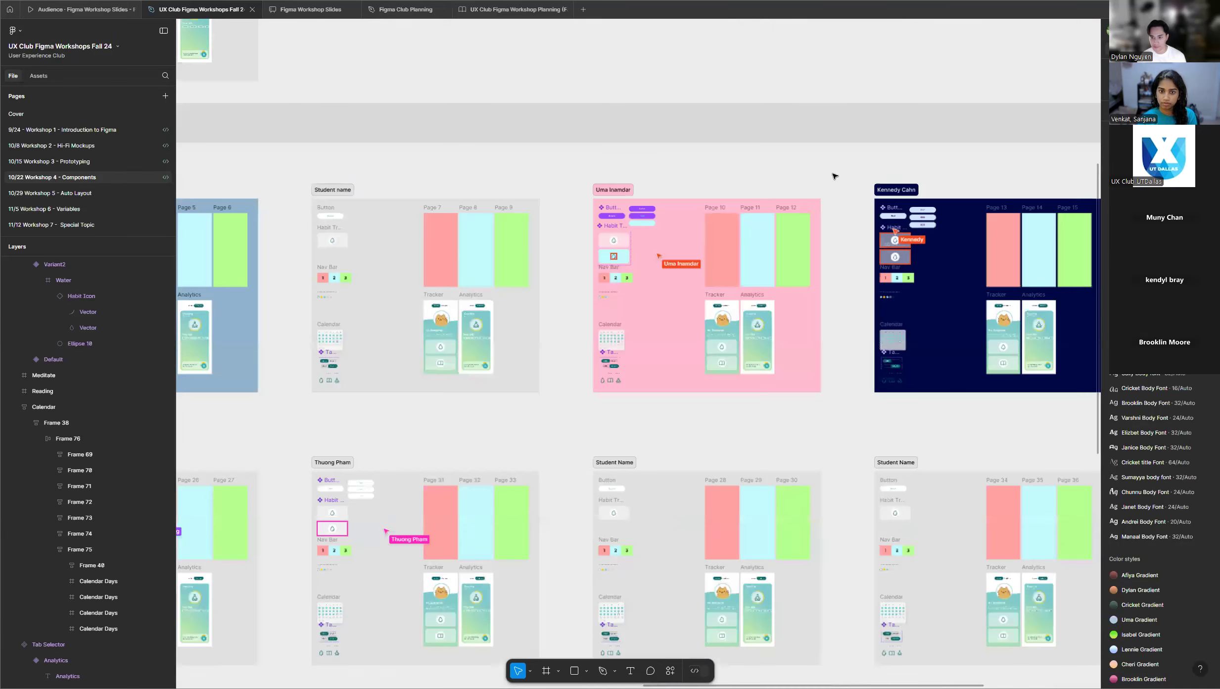
scroll(1024, 145, "down", 3)
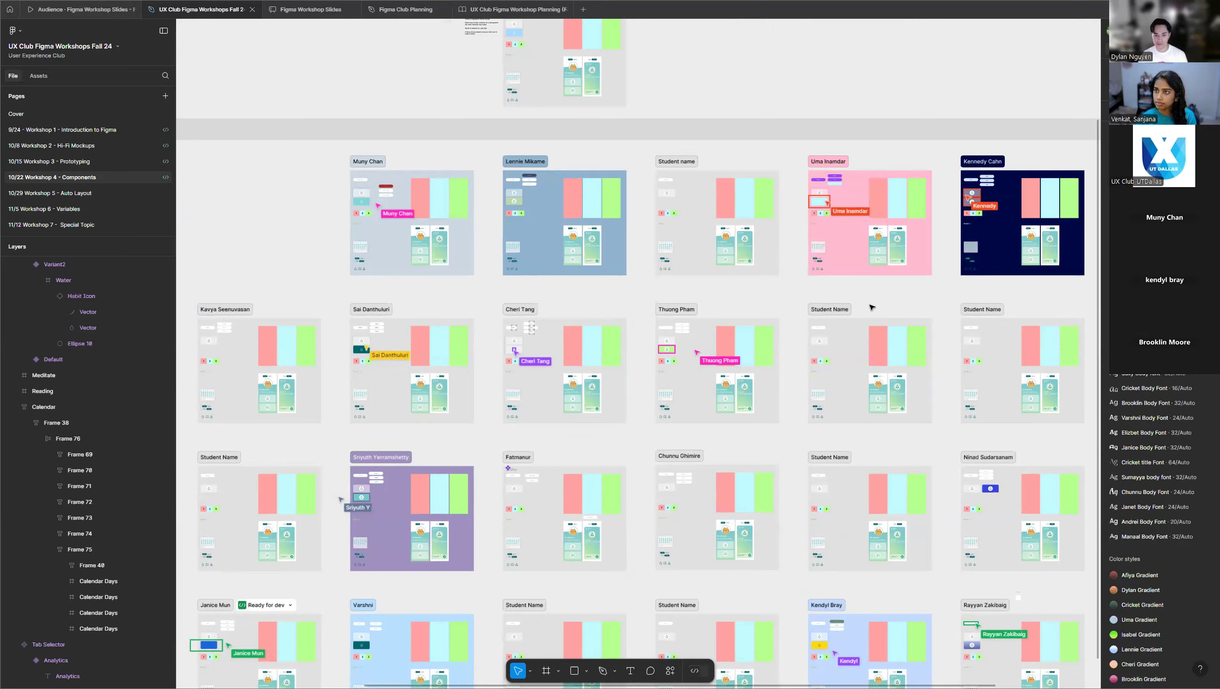
scroll(871, 307, "down", 1)
scroll(872, 307, "down", 2)
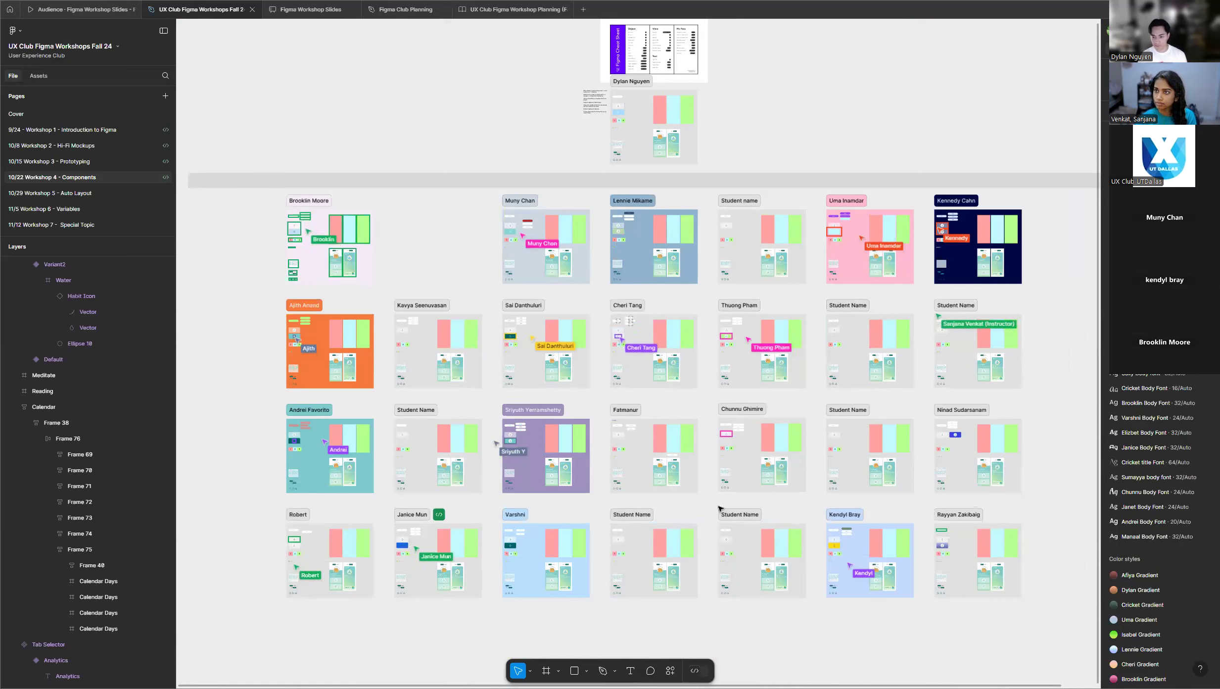
Select the Default variant of the Habit Tracker component in the instructor's frame.
scroll(719, 508, "up", 5)
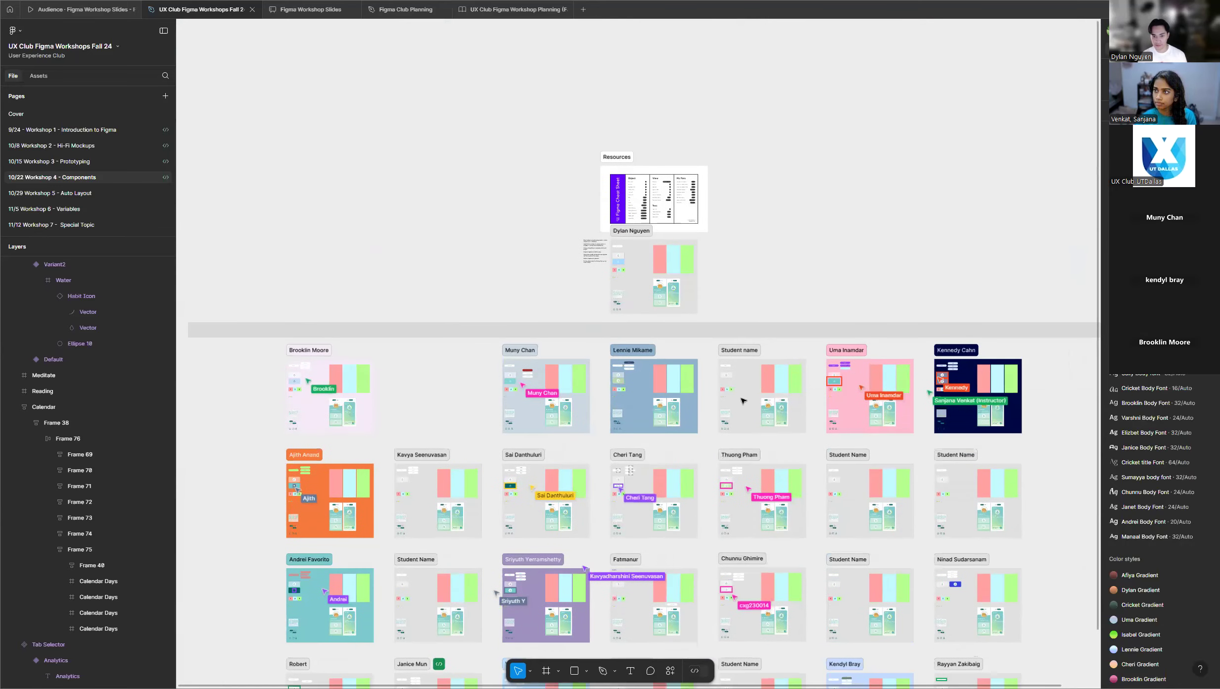
scroll(792, 347, "up", 2)
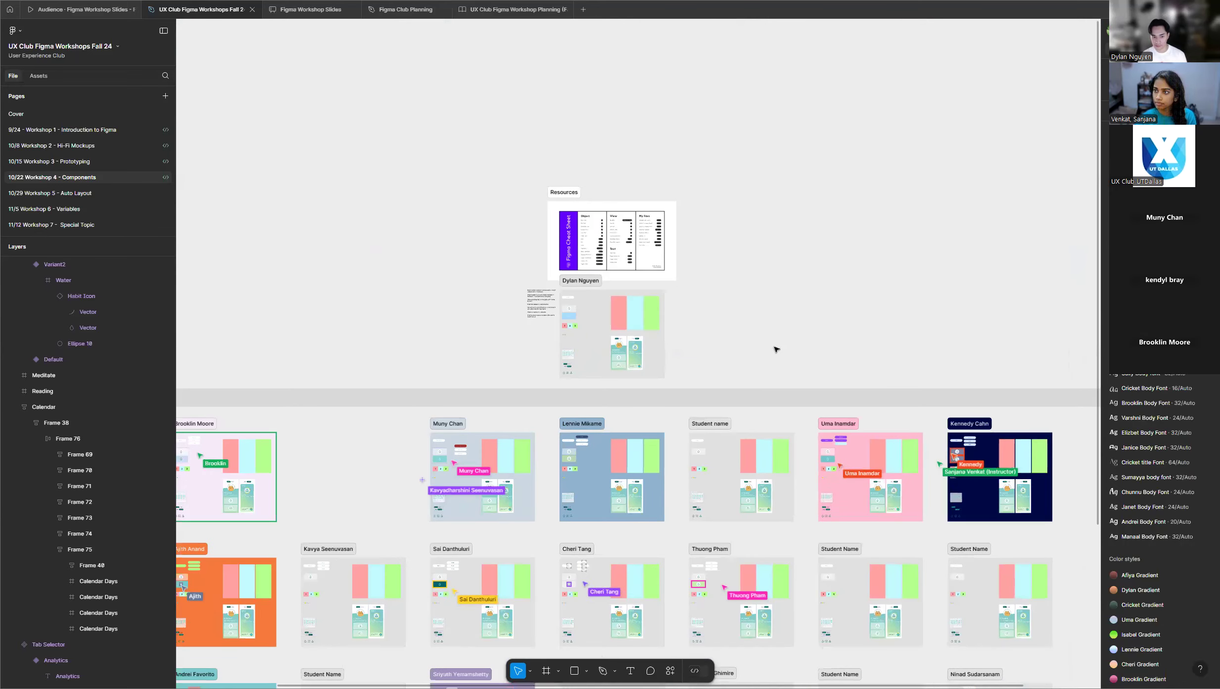
scroll(780, 348, "down", 1)
scroll(715, 349, "up", 3)
scroll(940, 376, "down", 3)
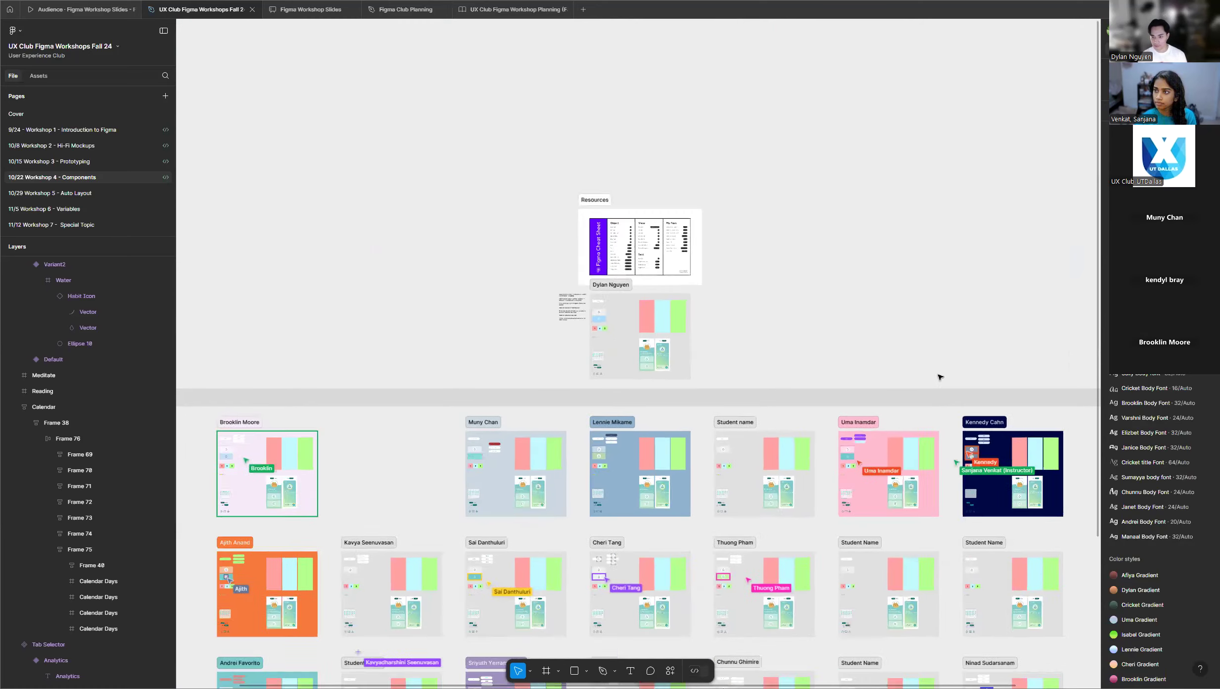
scroll(967, 380, "up", 5)
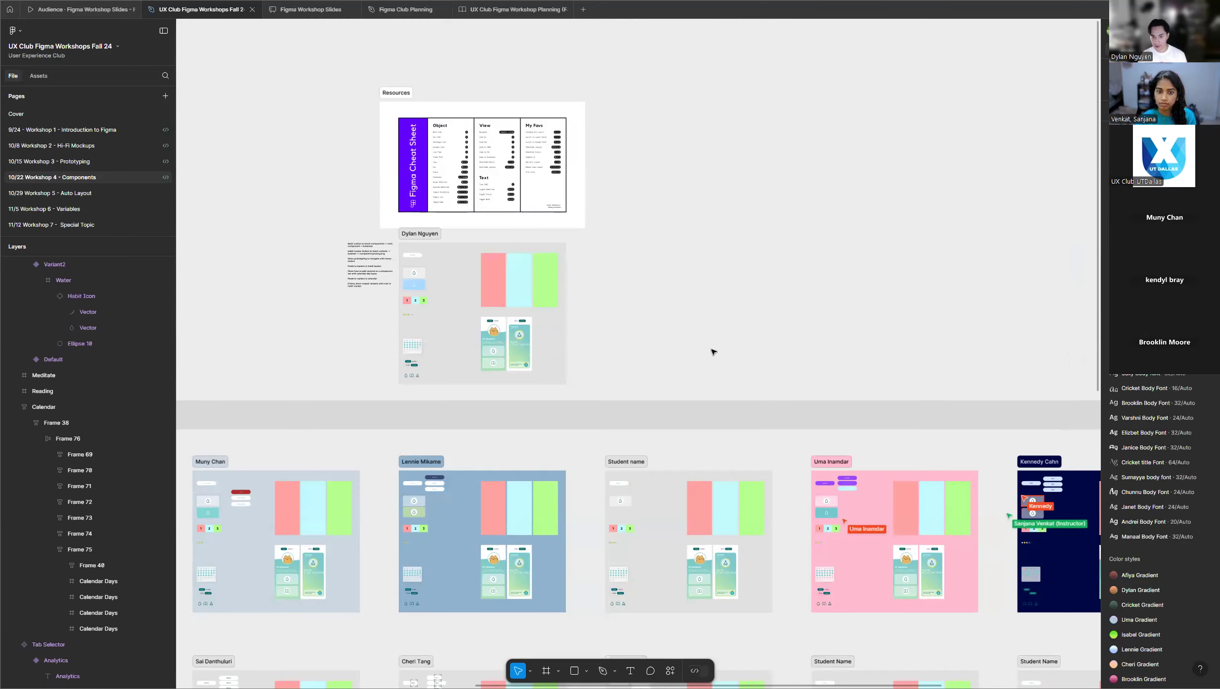
scroll(435, 274, "up", 6)
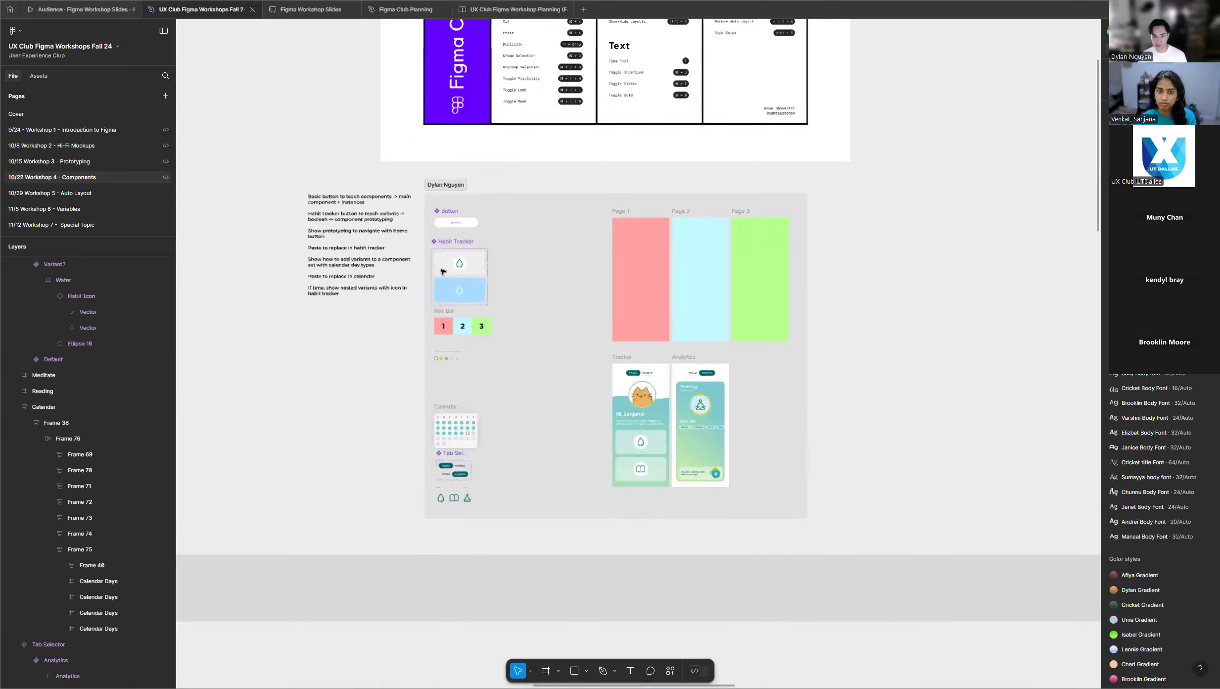
scroll(443, 271, "up", 10)
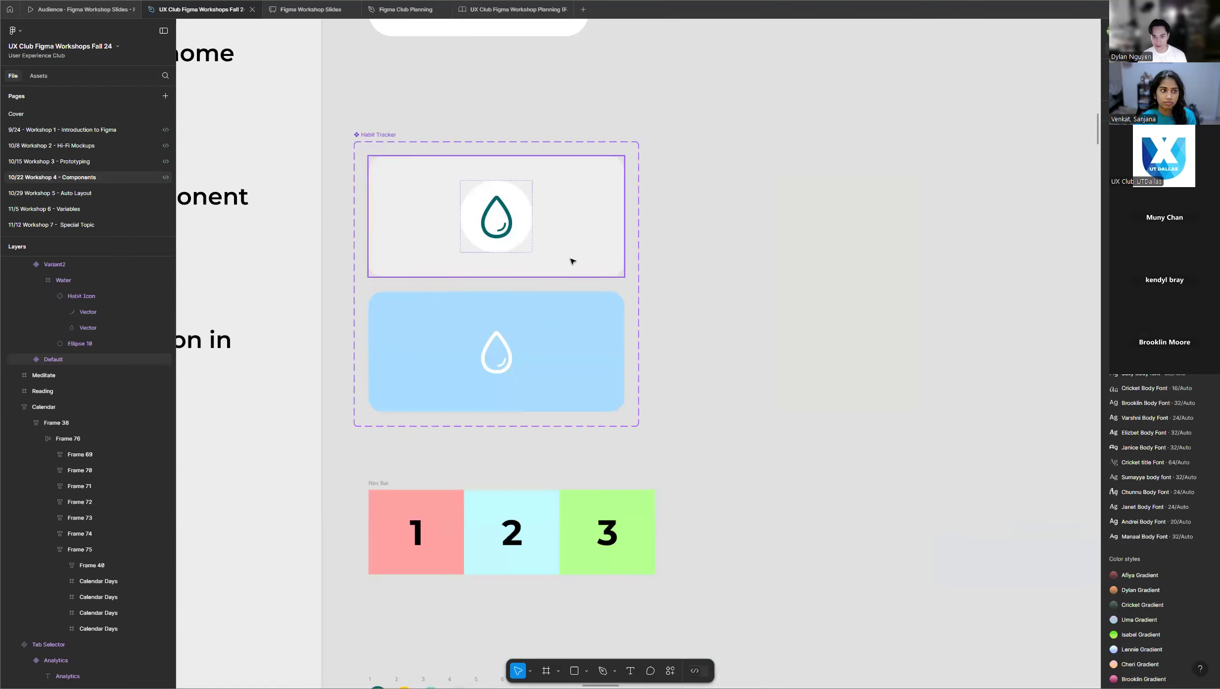
left_click(572, 262)
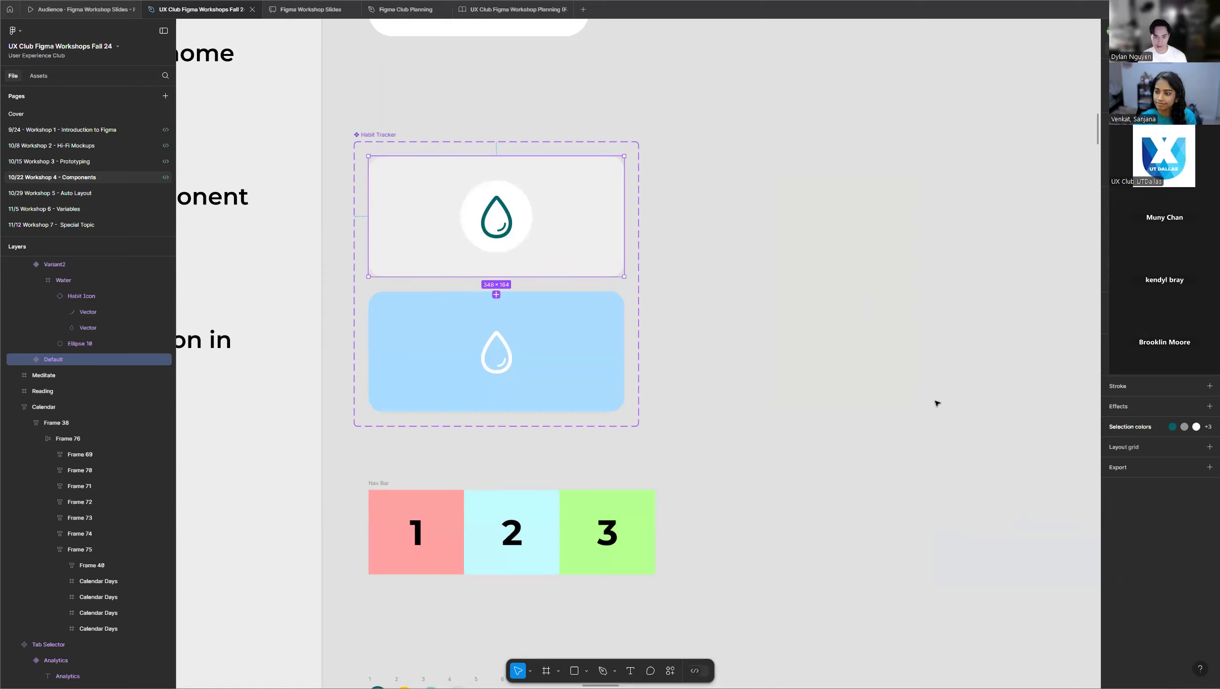
Deselect the Default variant and survey the grid of student frames for progress on the Habit Tracker variants.
left_click(812, 359)
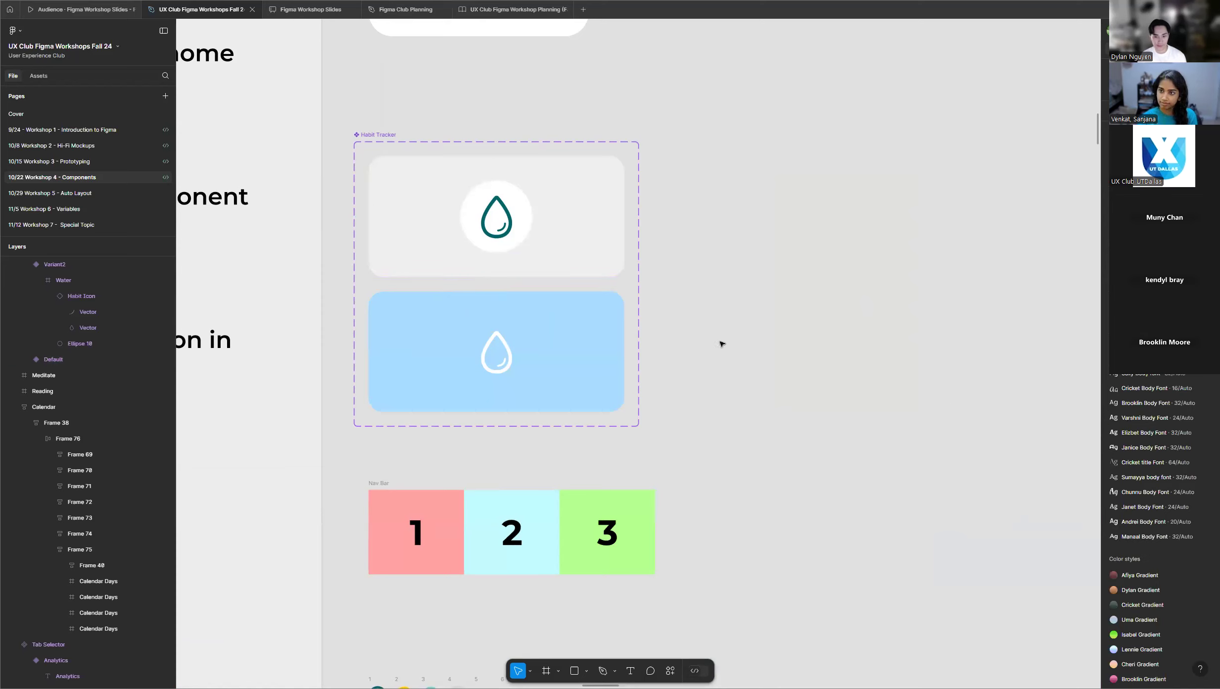
scroll(307, 404, "down", 4)
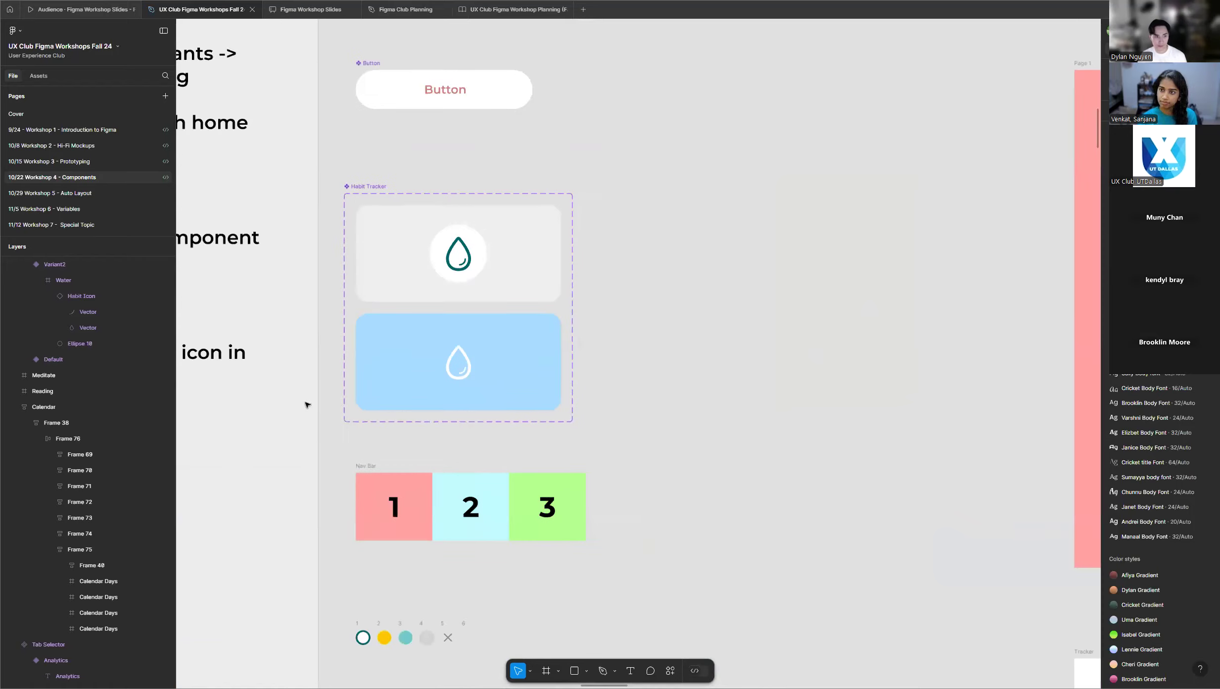
scroll(341, 384, "down", 4)
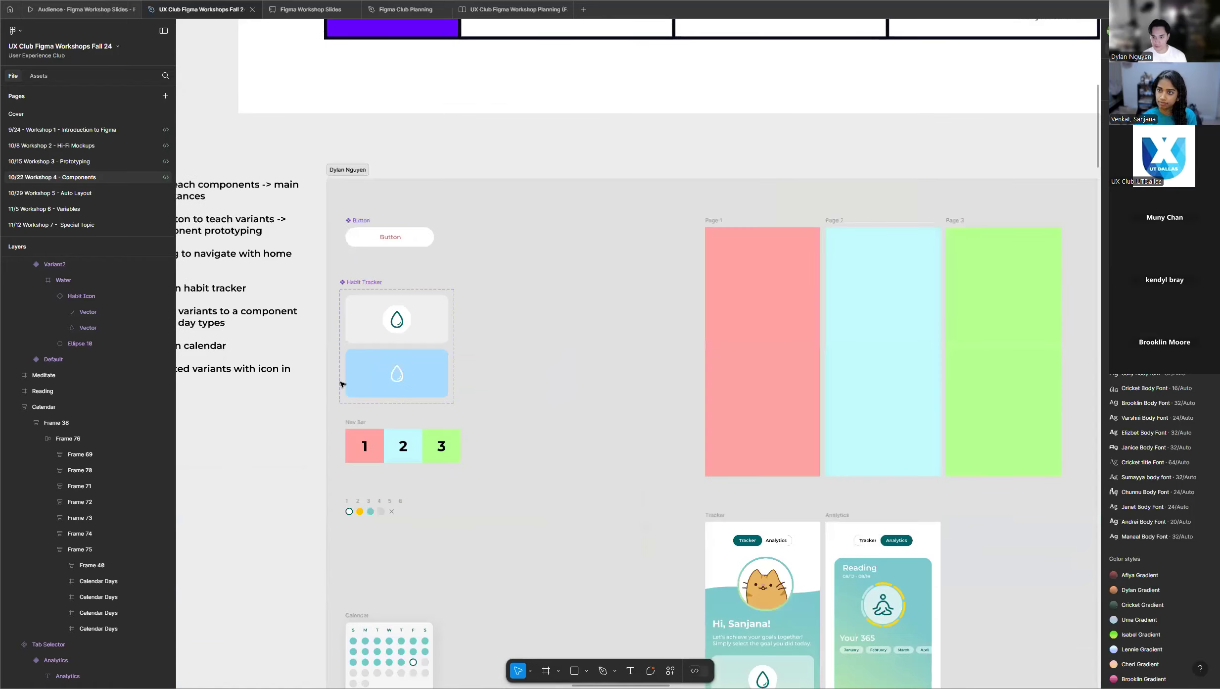
scroll(327, 376, "up", 2)
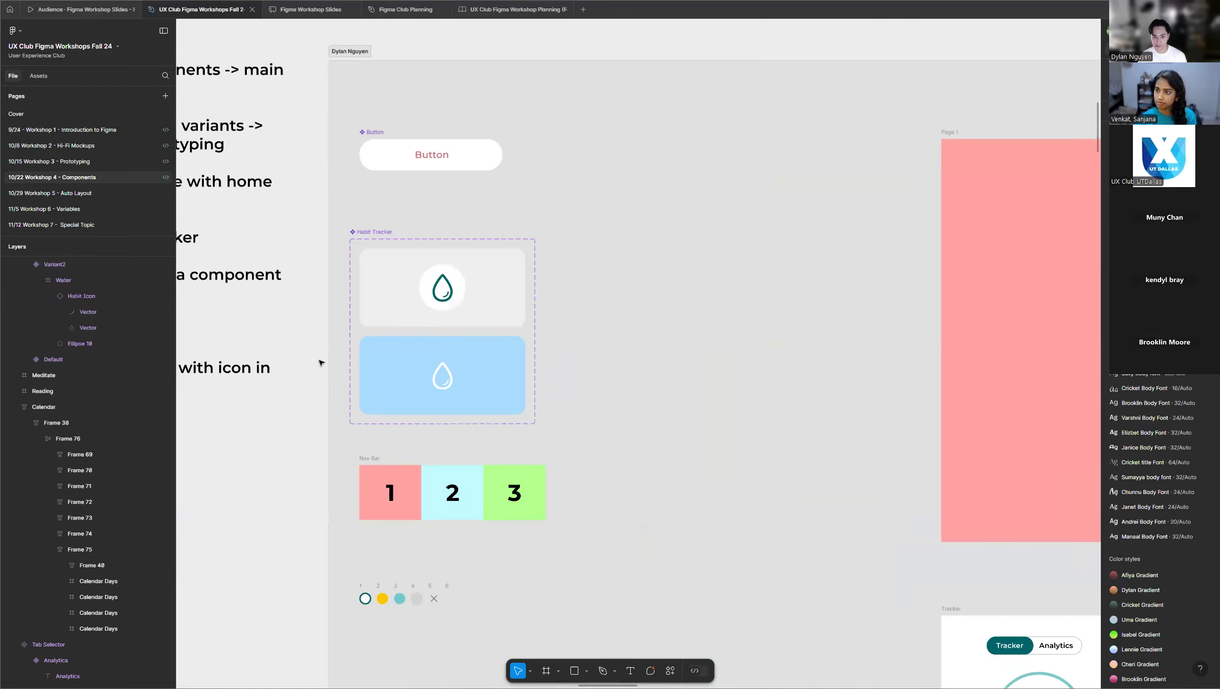
scroll(588, 356, "down", 5)
scroll(584, 355, "down", 5)
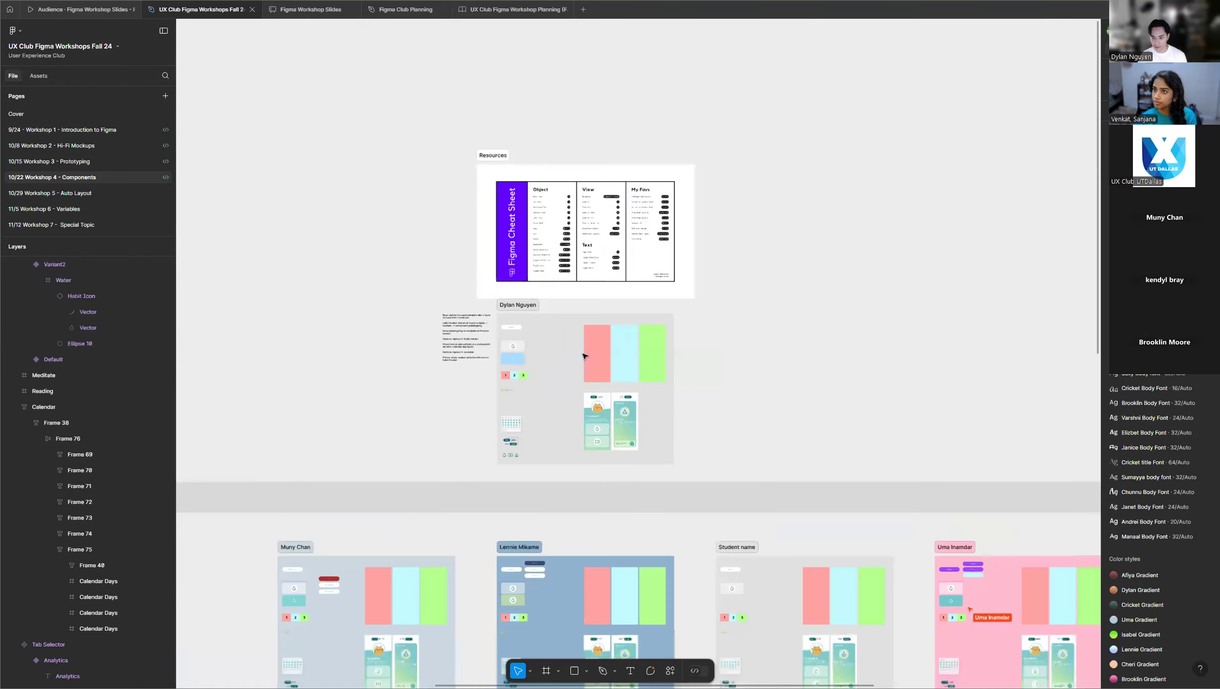
scroll(585, 355, "down", 3)
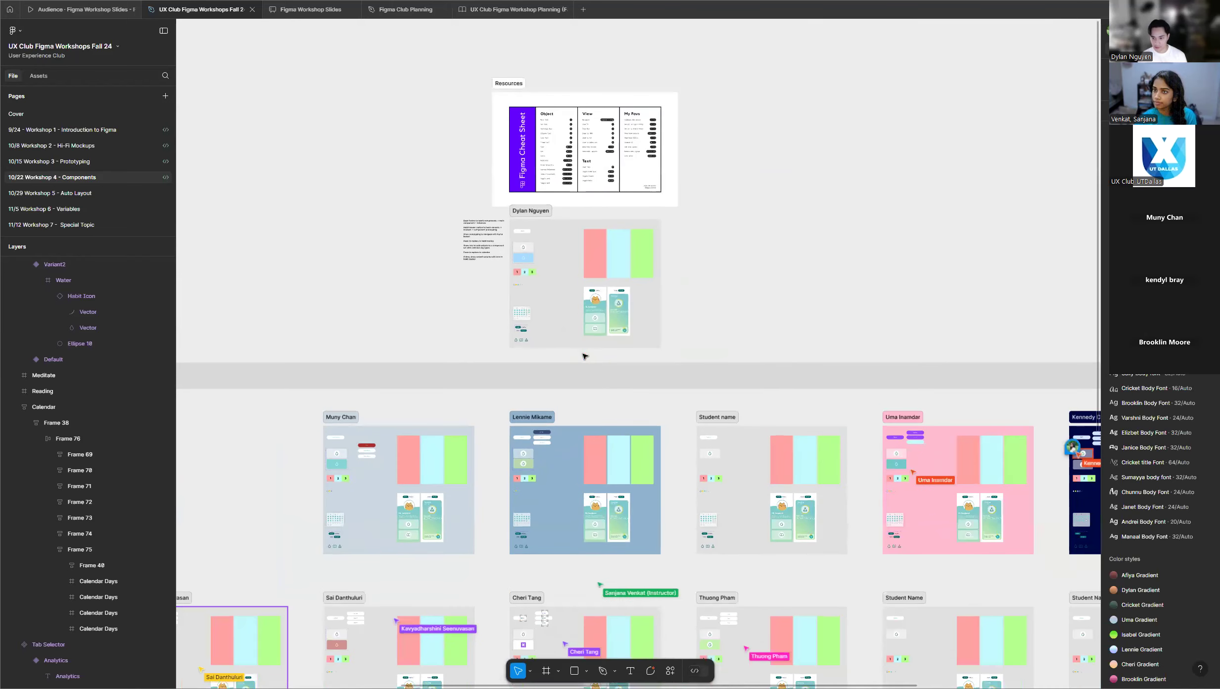
scroll(585, 355, "down", 4)
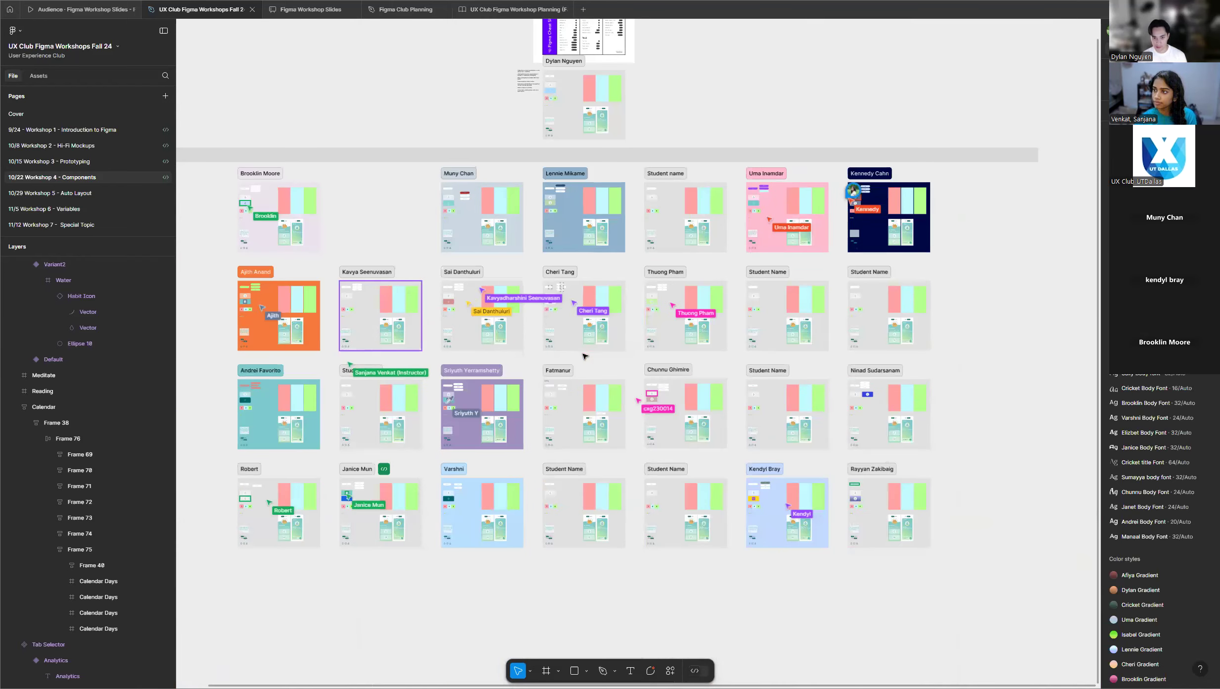
scroll(568, 140, "up", 3)
scroll(568, 140, "up", 1)
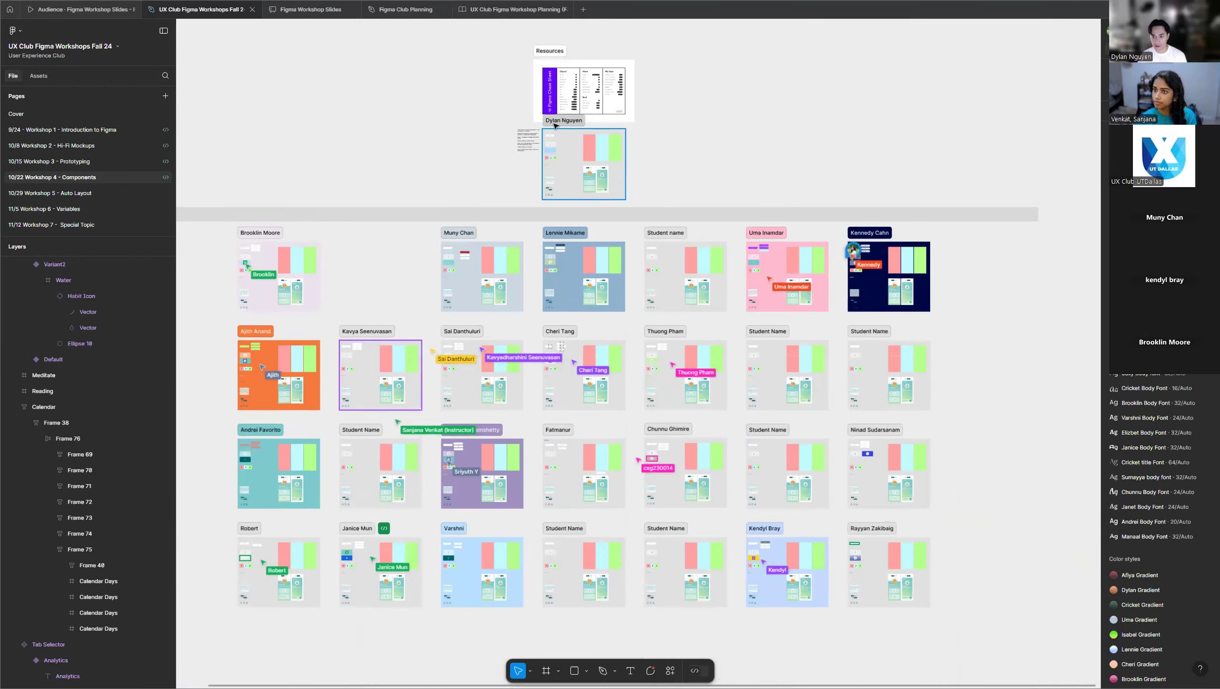
Compare the grey default and blue Habit Tracker variants at close range in the instructor's frame.
scroll(571, 198, "up", 2)
scroll(572, 203, "up", 6)
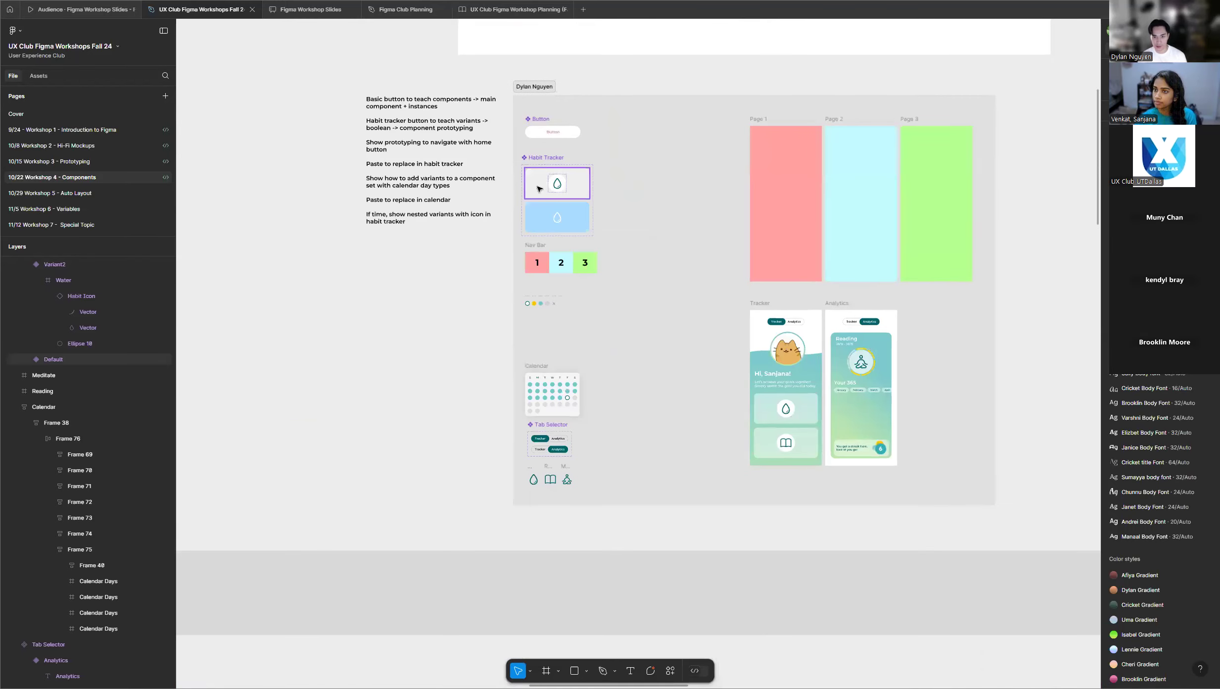
scroll(549, 182, "up", 6)
scroll(564, 207, "up", 4)
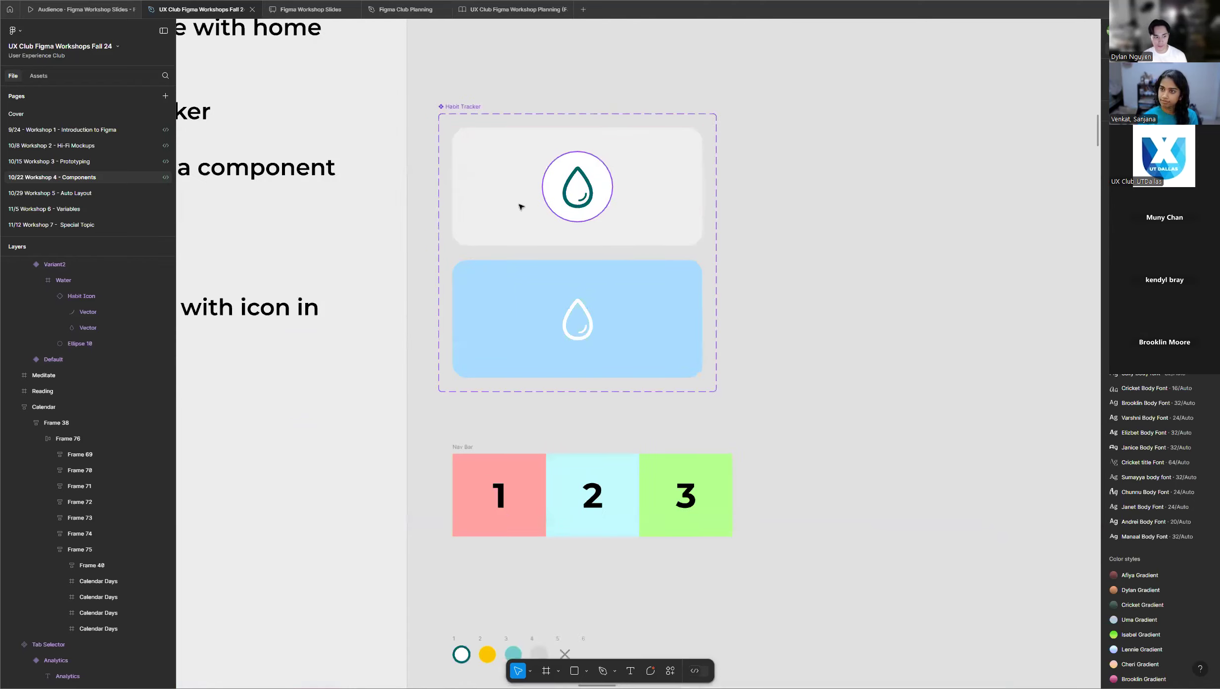
scroll(705, 269, "up", 1)
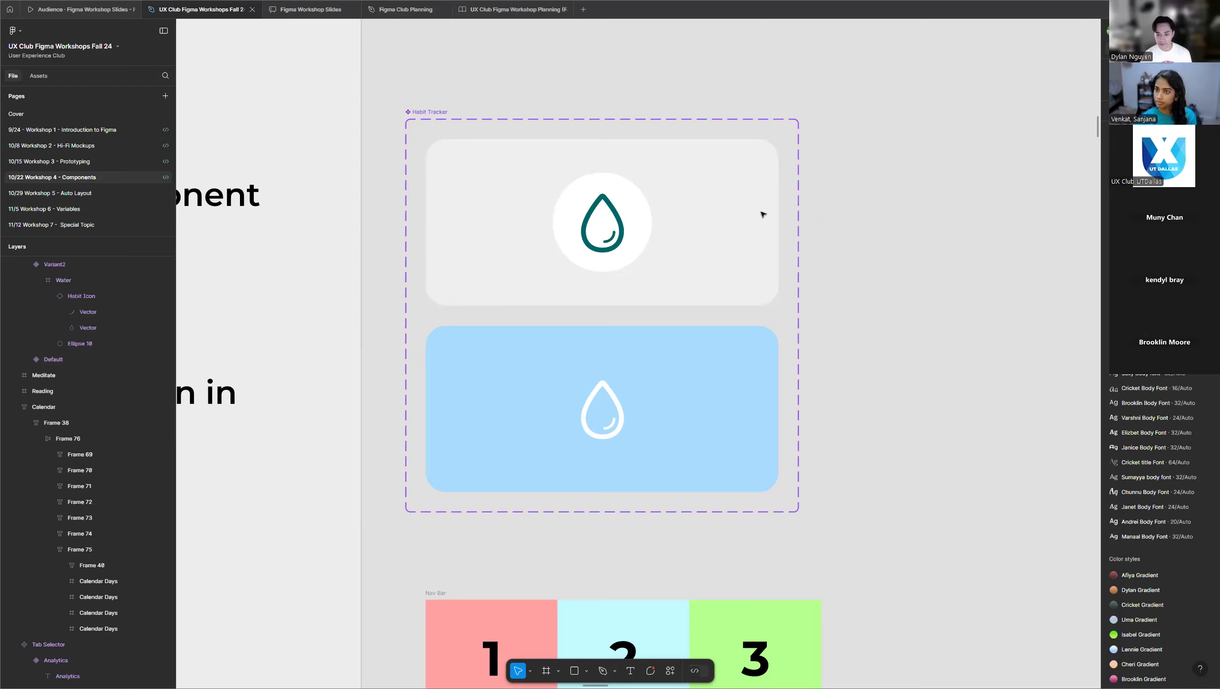
scroll(329, 351, "down", 2)
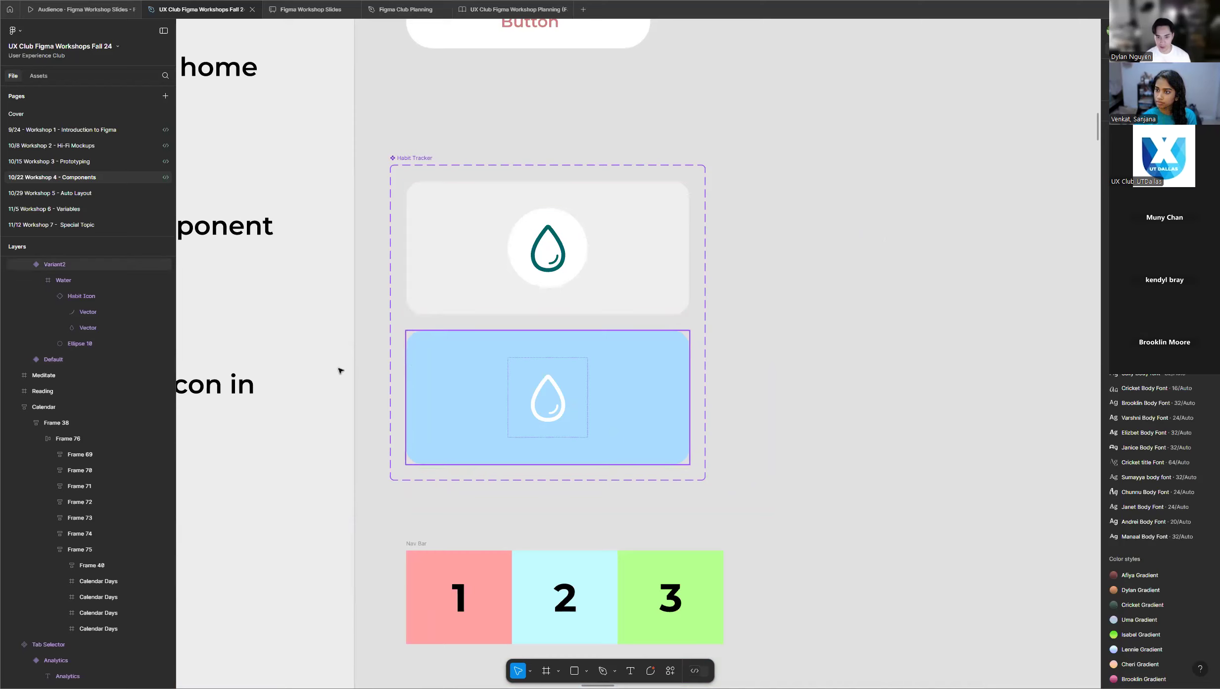
scroll(277, 373, "down", 2)
scroll(722, 346, "up", 2)
scroll(663, 314, "down", 1)
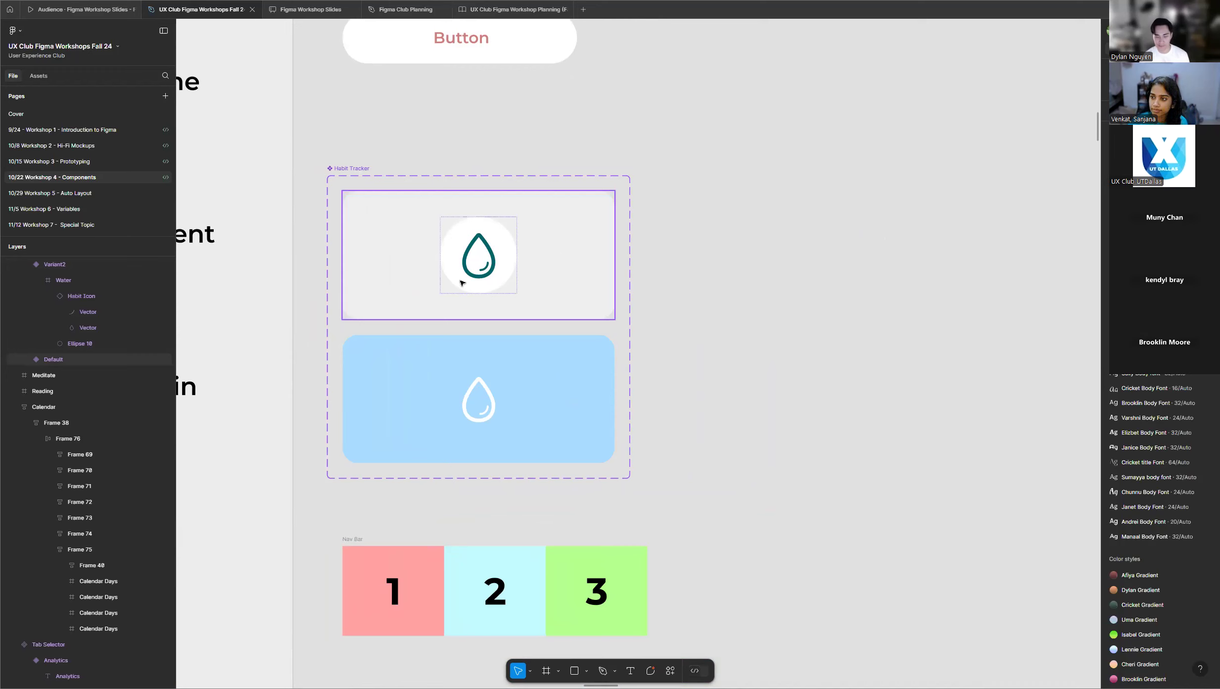
Place an instance of the Habit Tracker's default variant on the empty area just right of the component set and compare it with the original.
scroll(462, 282, "up", 2)
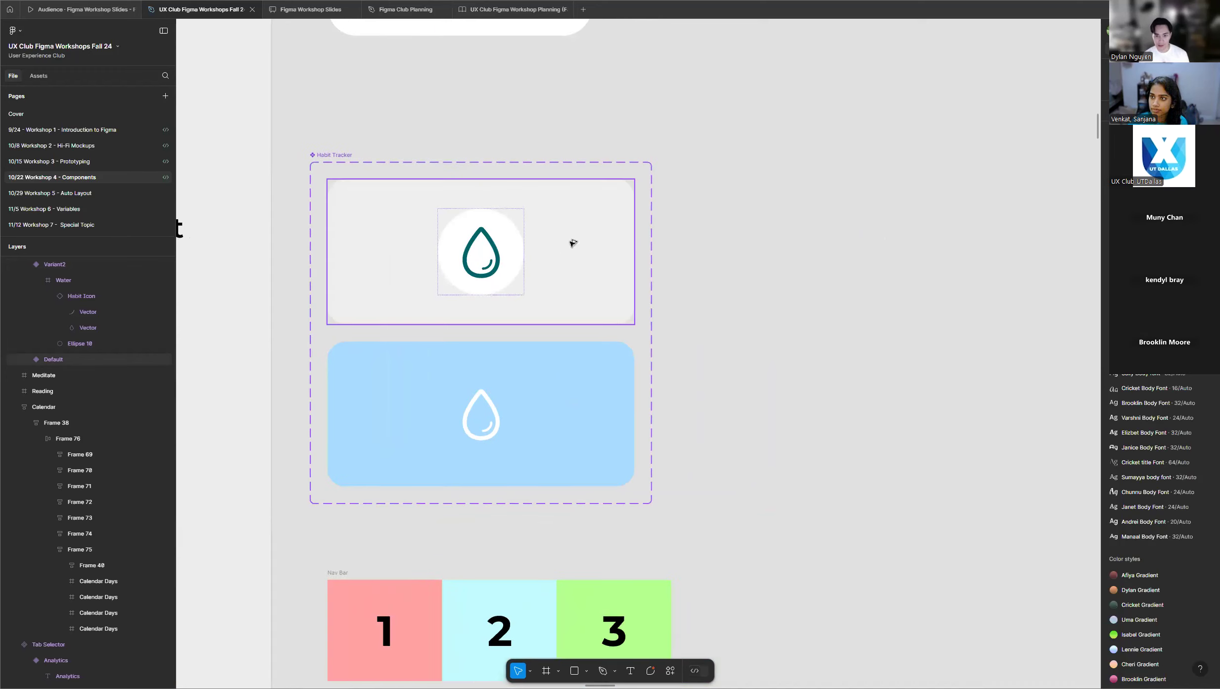
left_click_drag(573, 243, 958, 239)
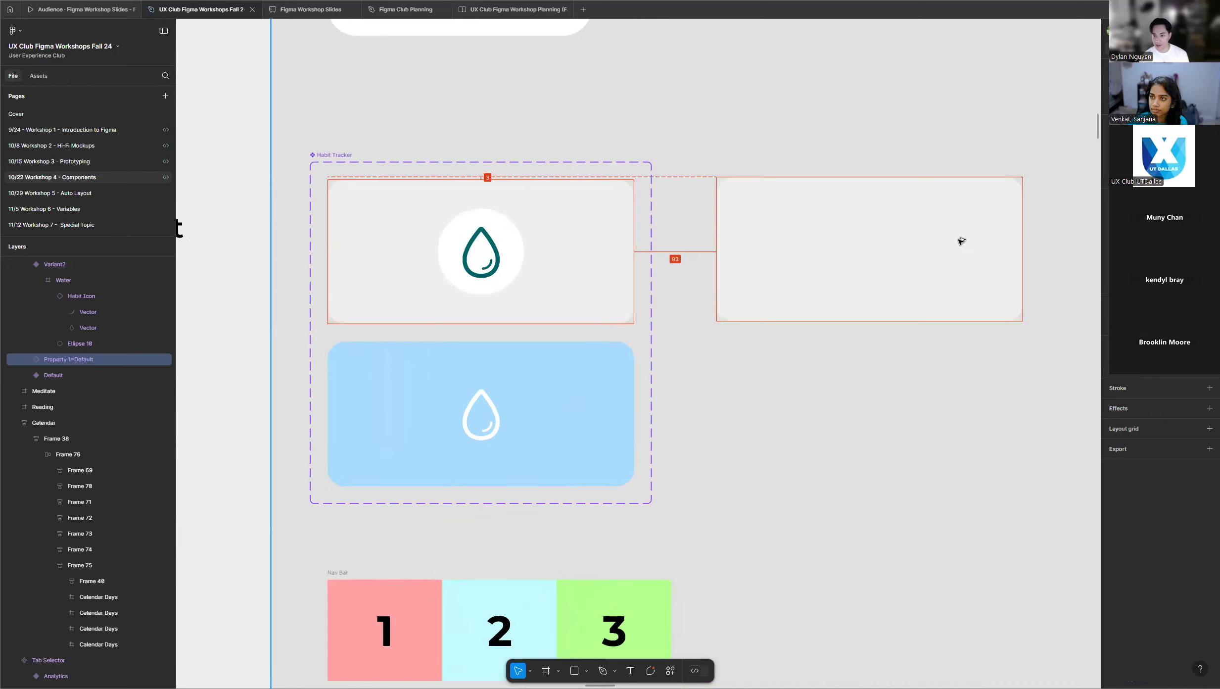
scroll(377, 268, "down", 1)
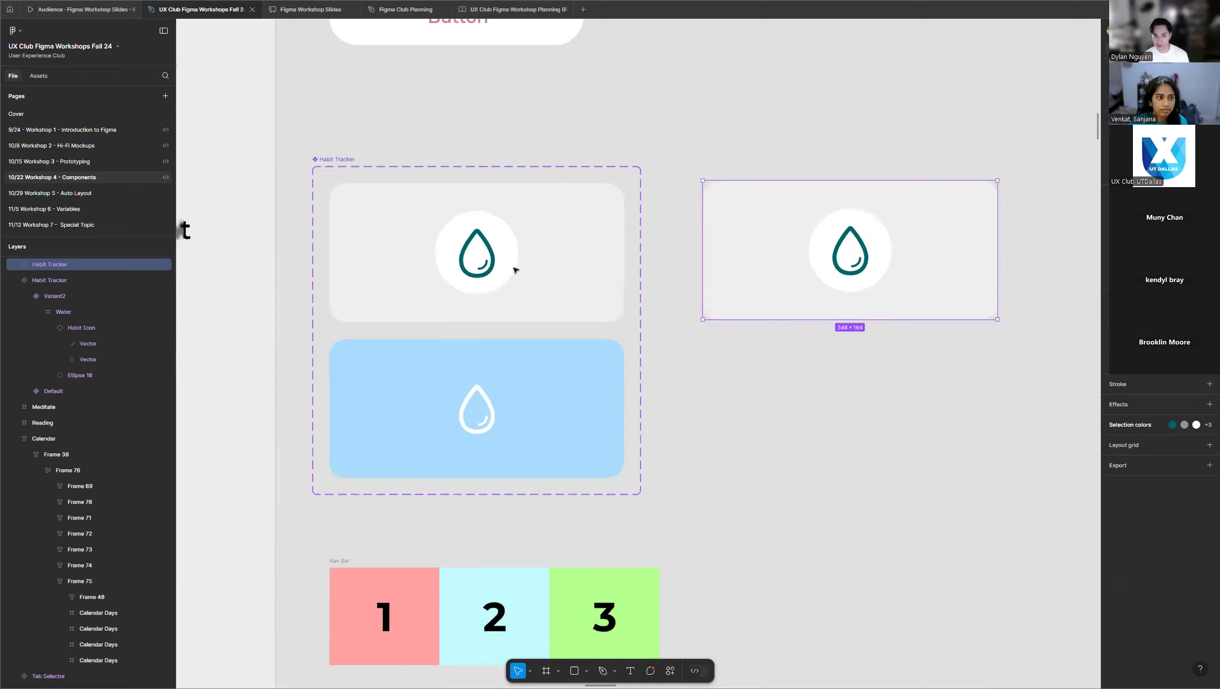
scroll(971, 226, "up", 2)
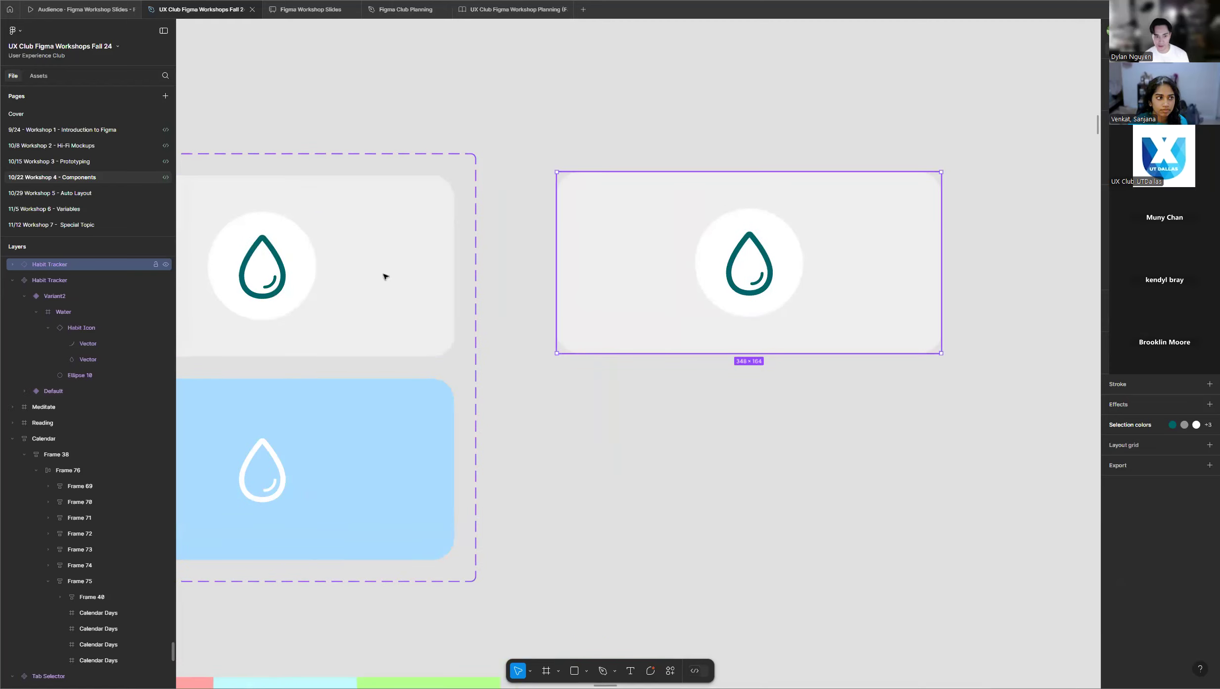
scroll(786, 243, "down", 2)
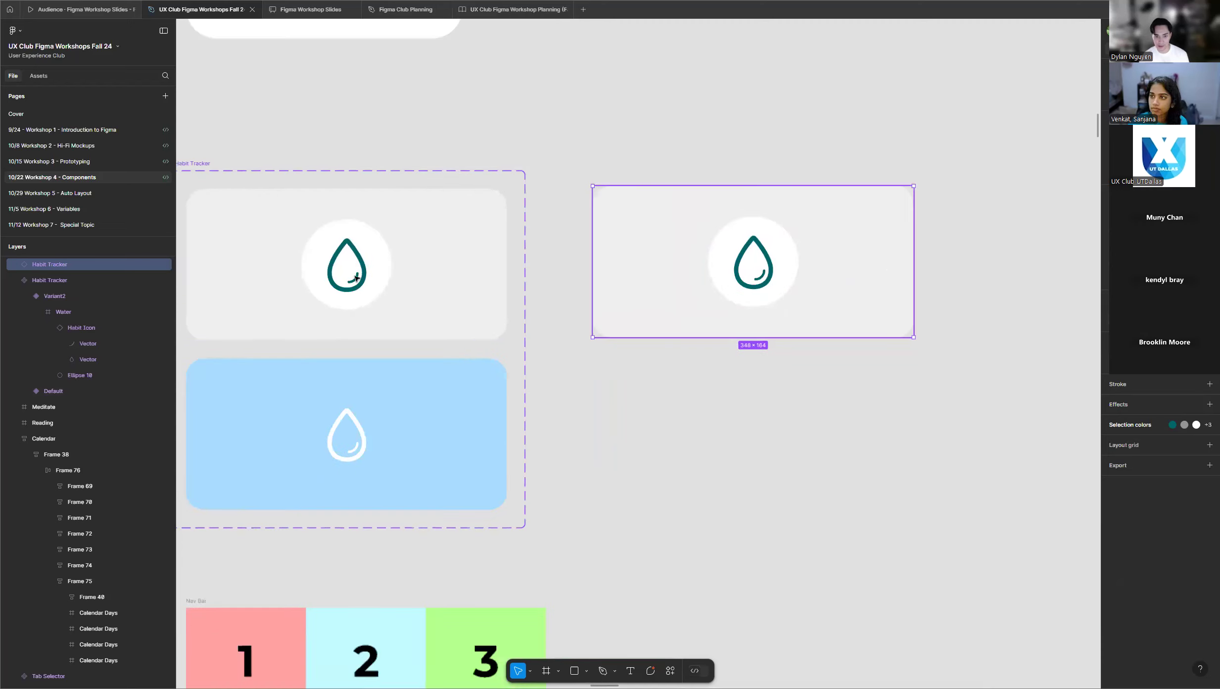
scroll(880, 221, "up", 2)
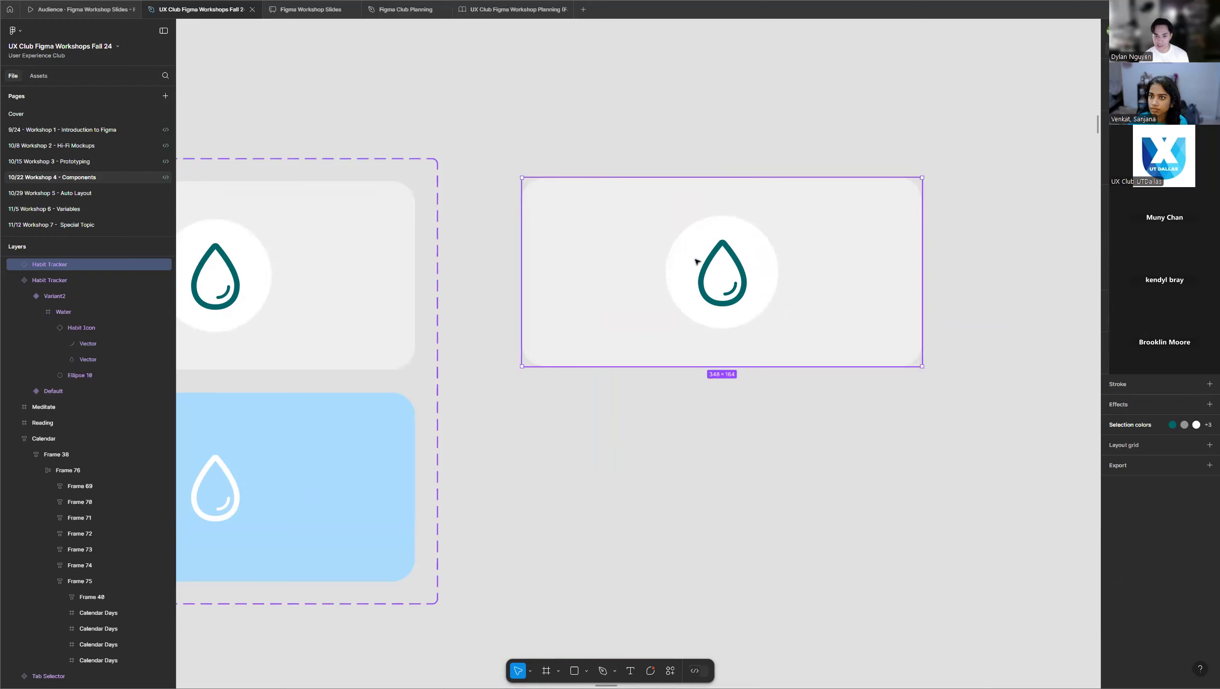
scroll(877, 249, "down", 2)
scroll(877, 247, "down", 1)
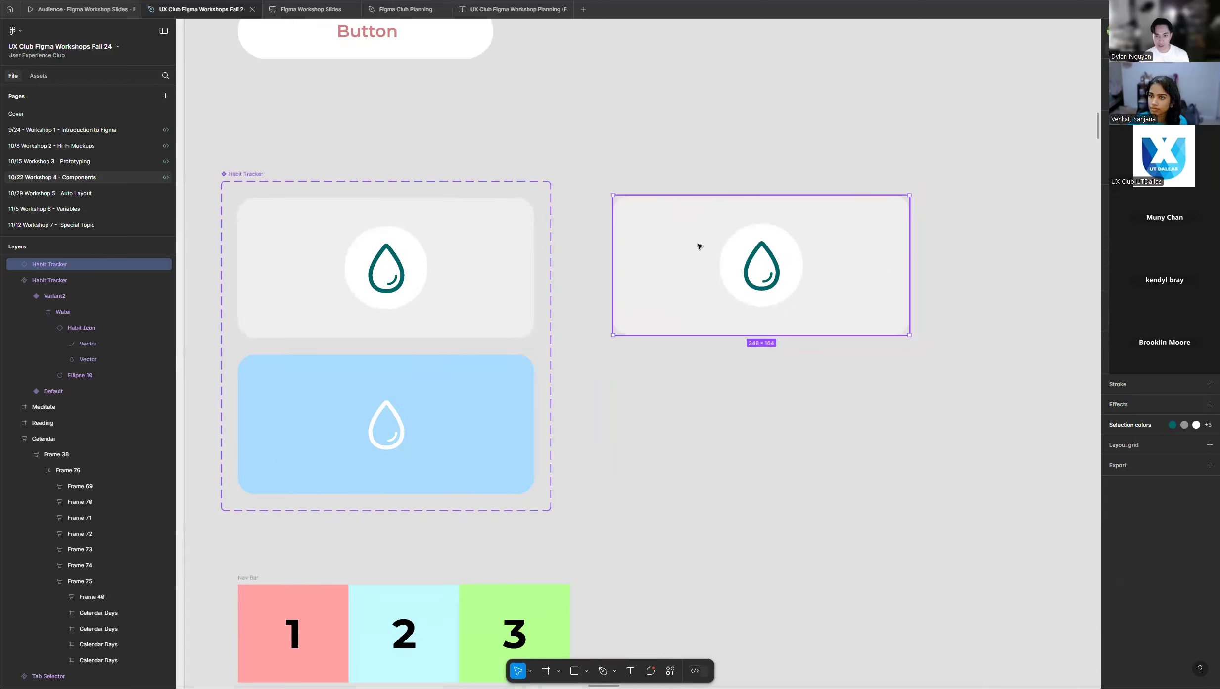
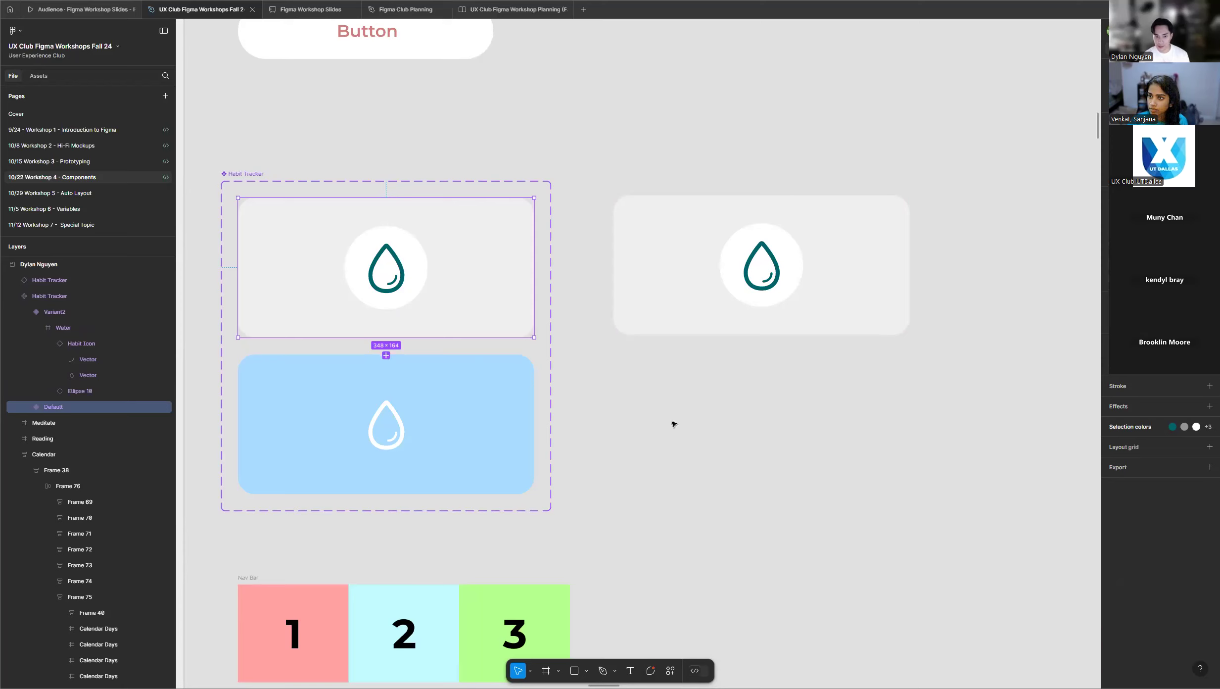
Name the Habit Tracker's variant property Selected, with value False for the grey variant and True for the blue one, and check both.
left_click(503, 383)
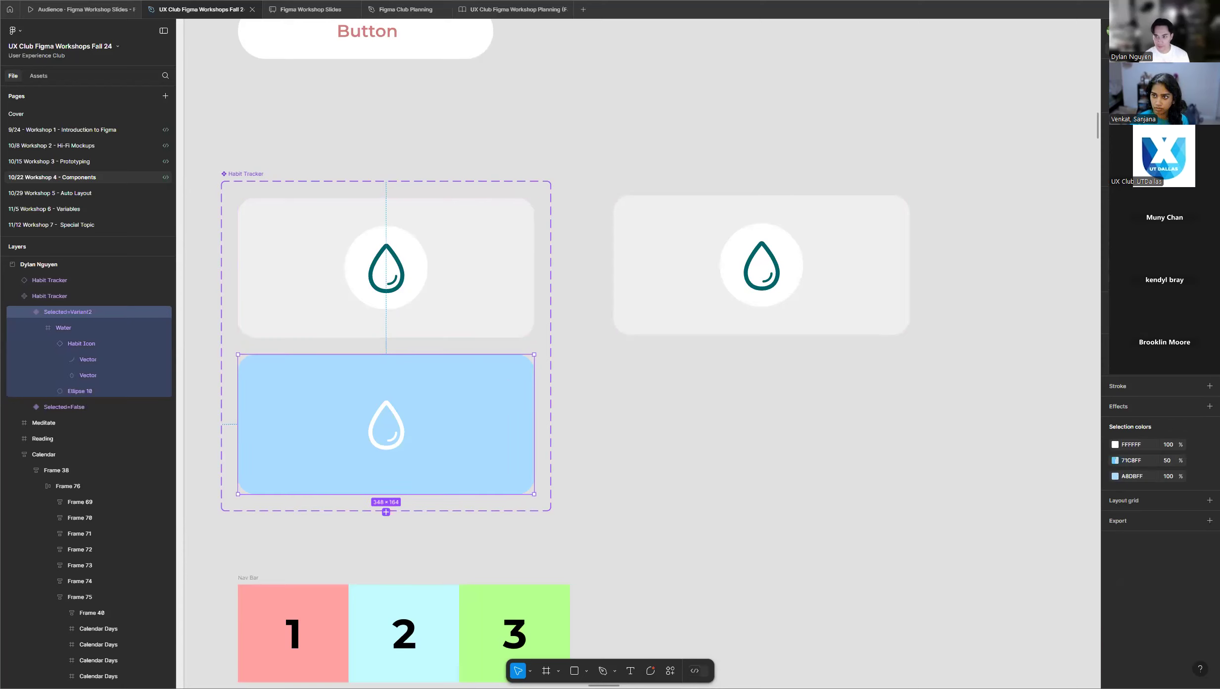
left_click(724, 435)
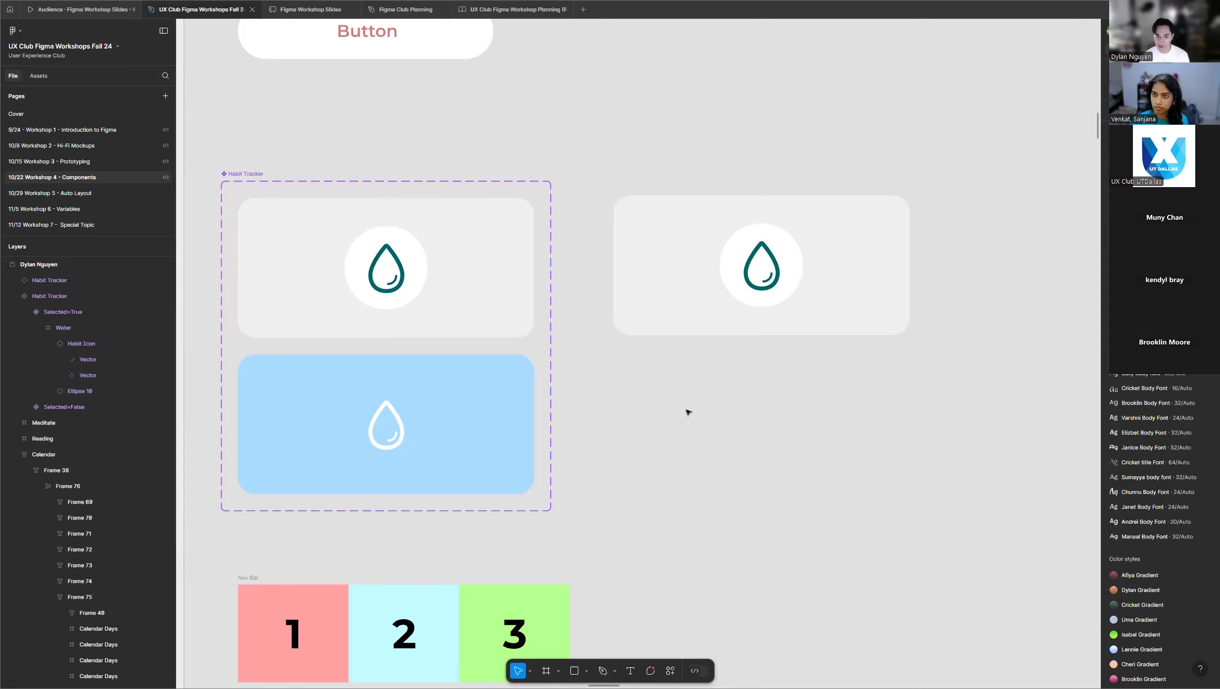
left_click(447, 282)
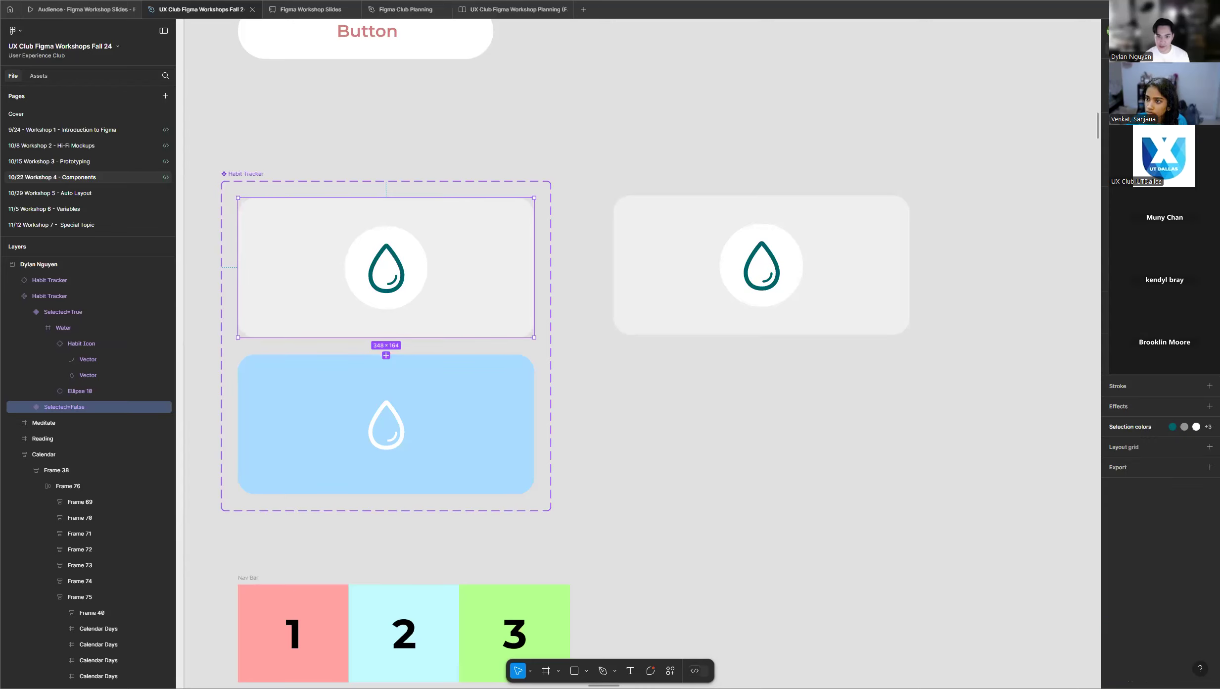
left_click(444, 430)
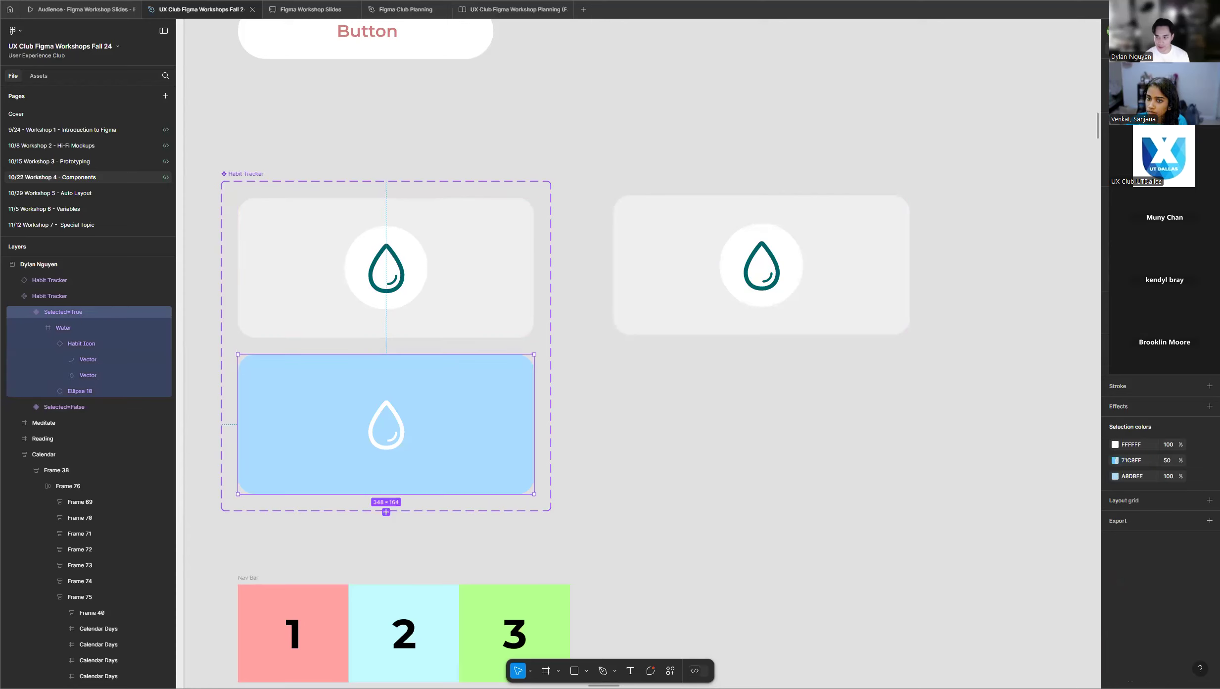
left_click(552, 243)
Look over the instructor's frame and the rows of student frames for progress on the Habit Tracker's variants.
scroll(482, 253, "down", 5)
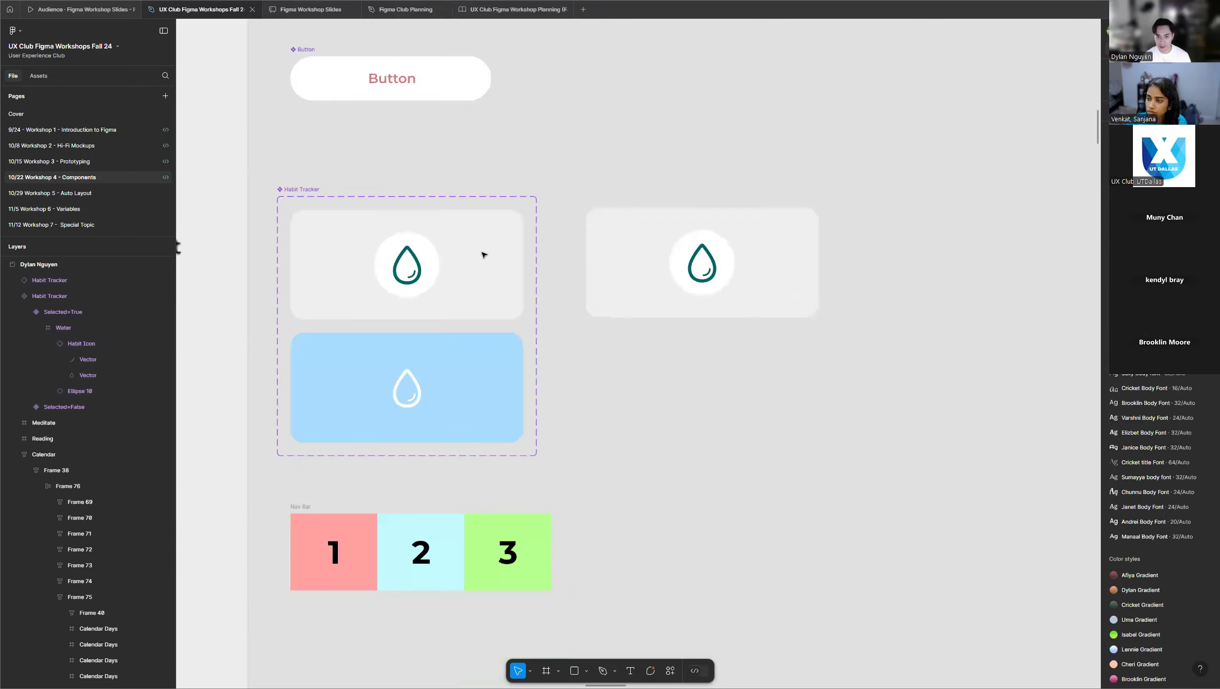
scroll(484, 255, "down", 10)
left_click(449, 262)
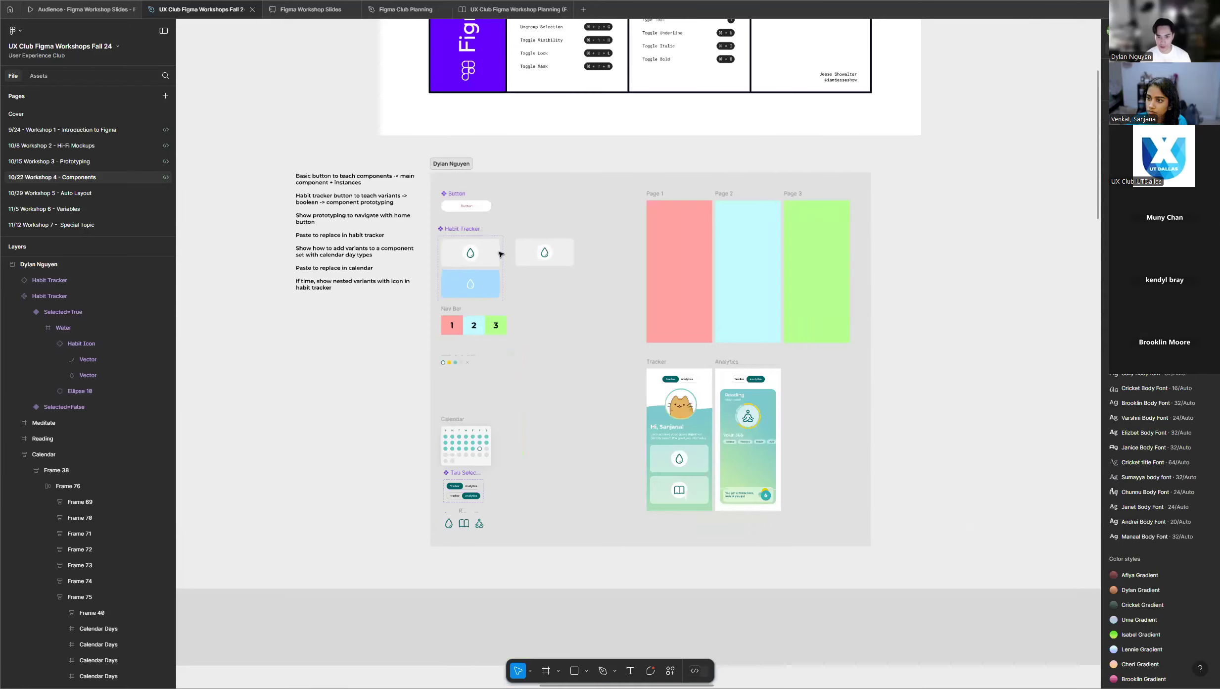
scroll(479, 254, "up", 8)
left_click(534, 254)
scroll(532, 254, "down", 15)
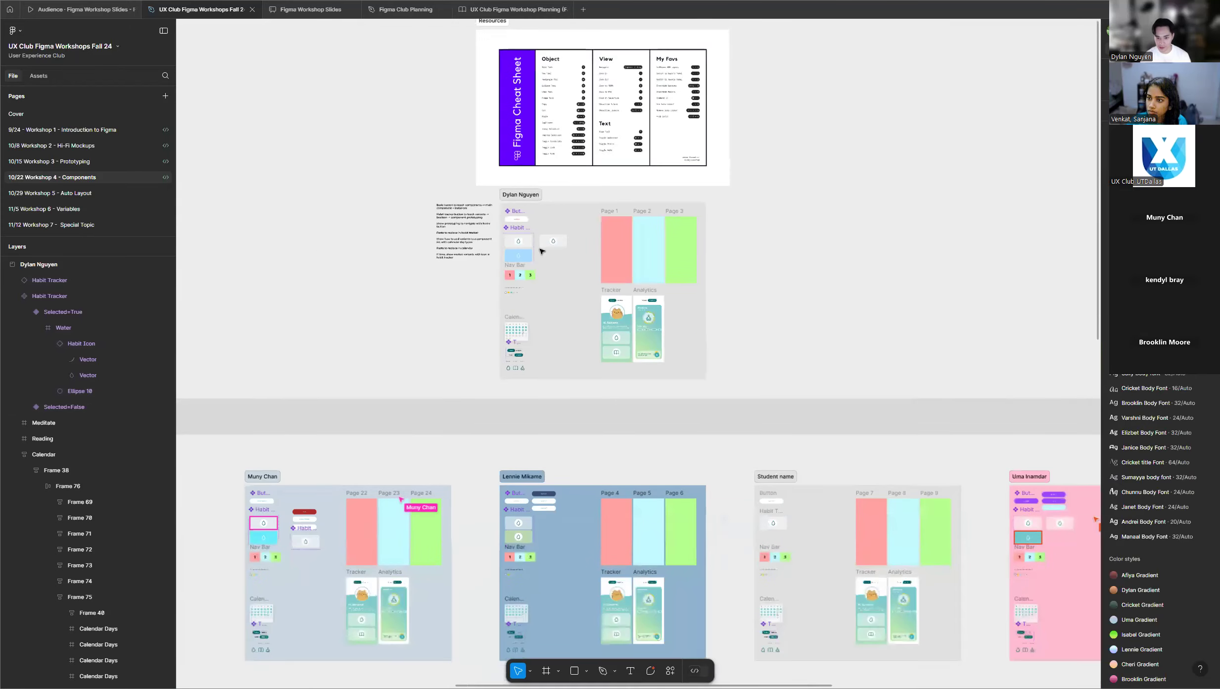
scroll(376, 307, "down", 1)
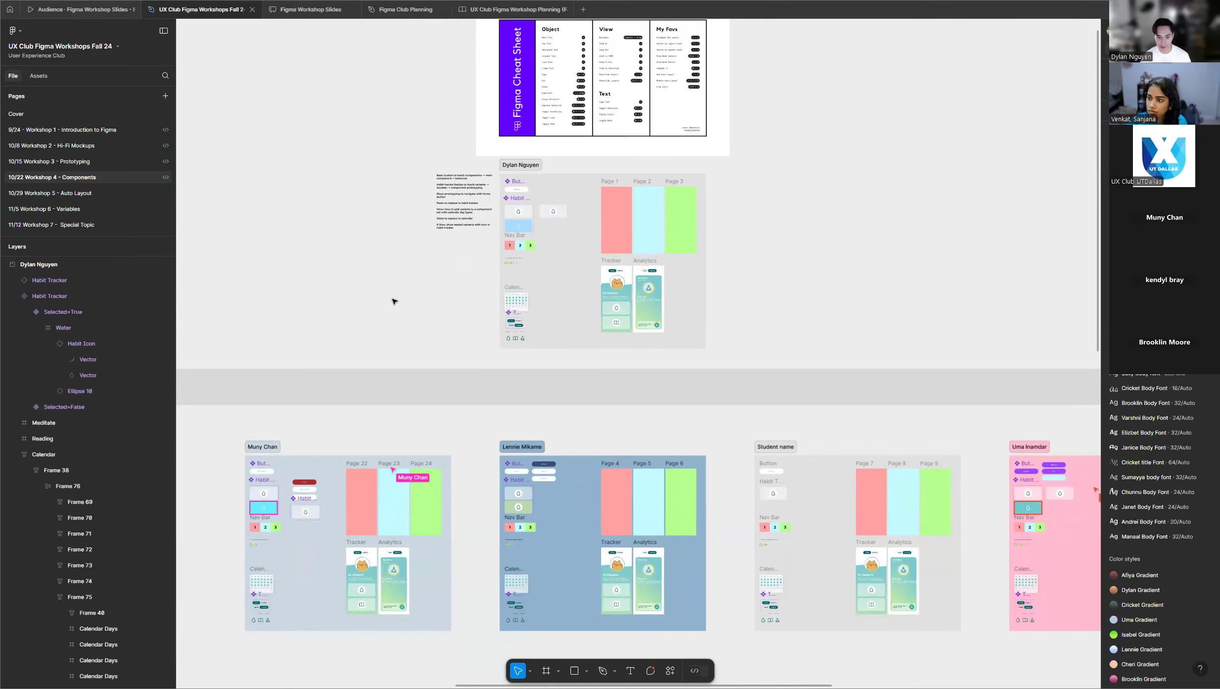
scroll(420, 262, "down", 2)
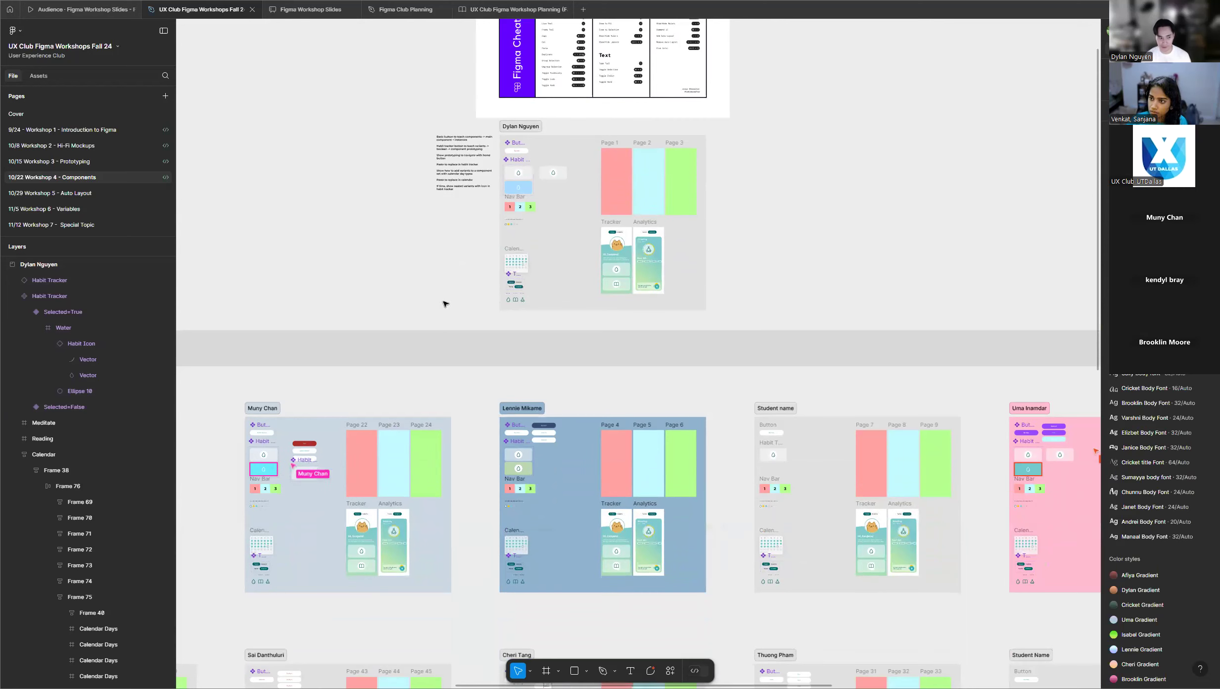
scroll(542, 165, "up", 3)
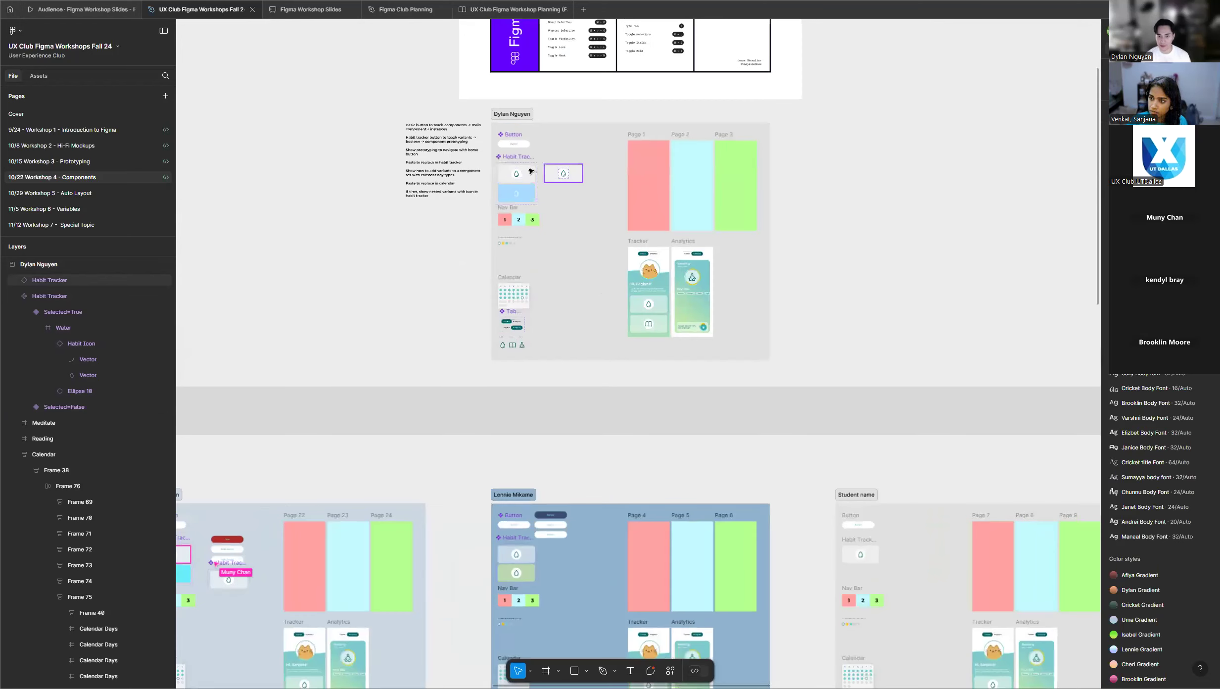
scroll(530, 170, "up", 4)
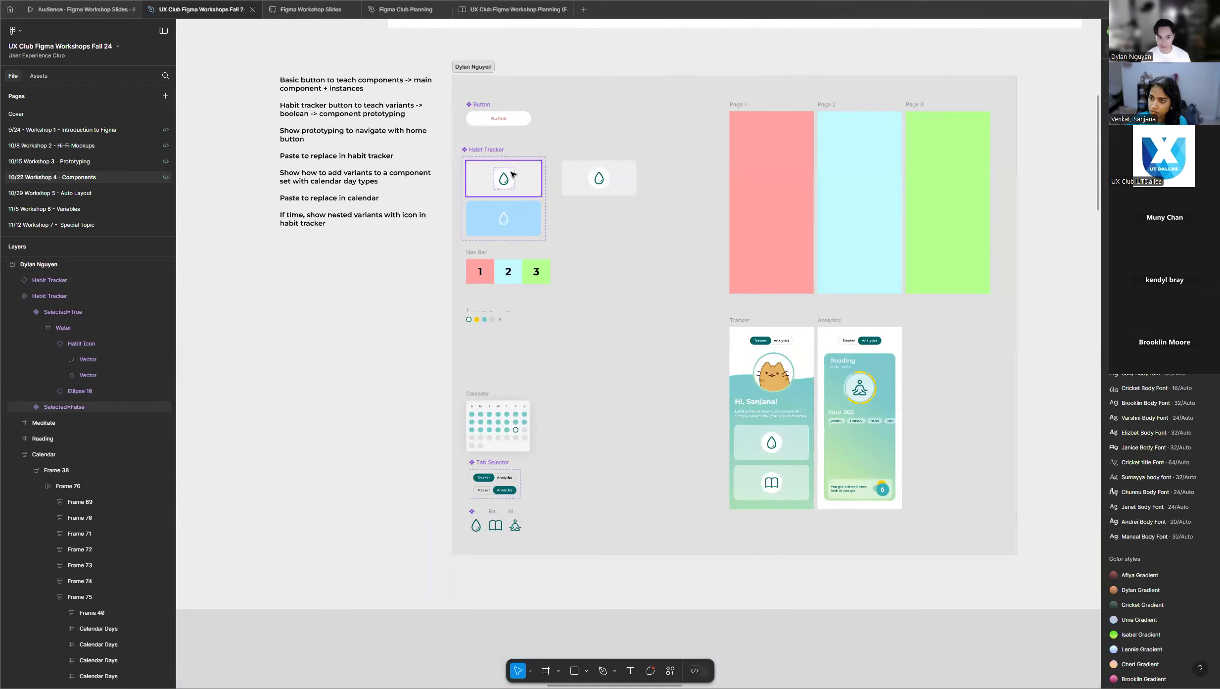
scroll(512, 175, "down", 1)
scroll(507, 181, "down", 5)
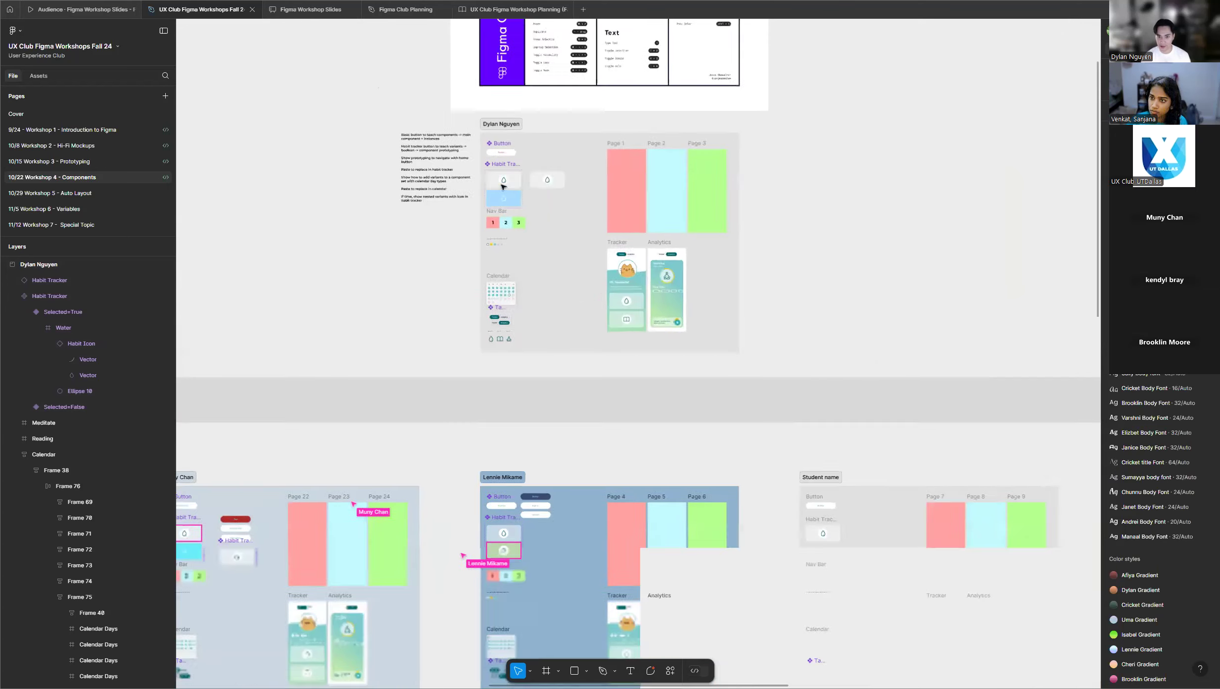
scroll(421, 291, "down", 2)
scroll(421, 290, "down", 2)
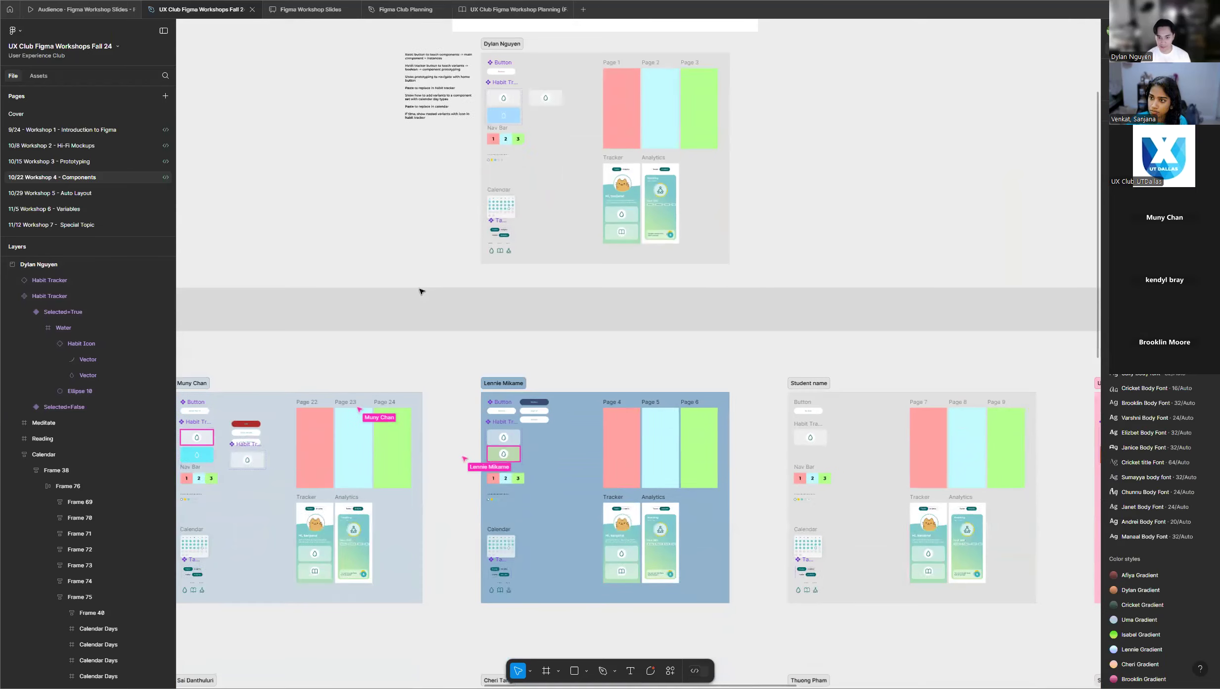
scroll(420, 291, "down", 1)
scroll(421, 291, "down", 5)
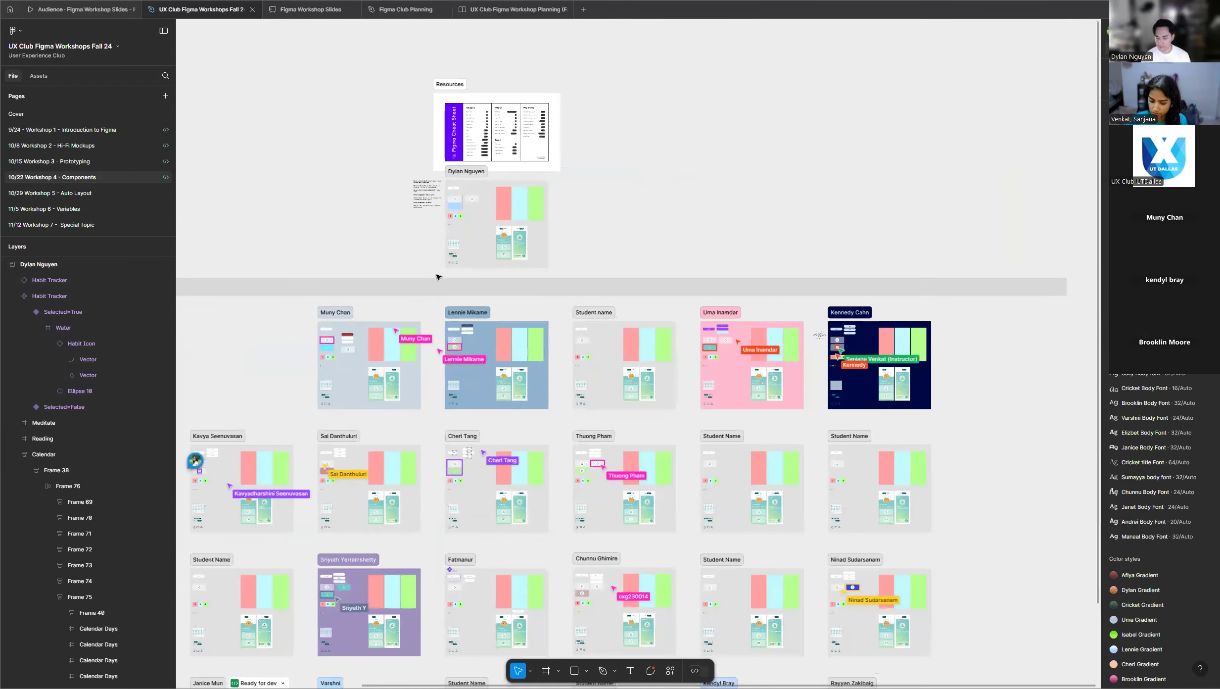
scroll(631, 292, "down", 4)
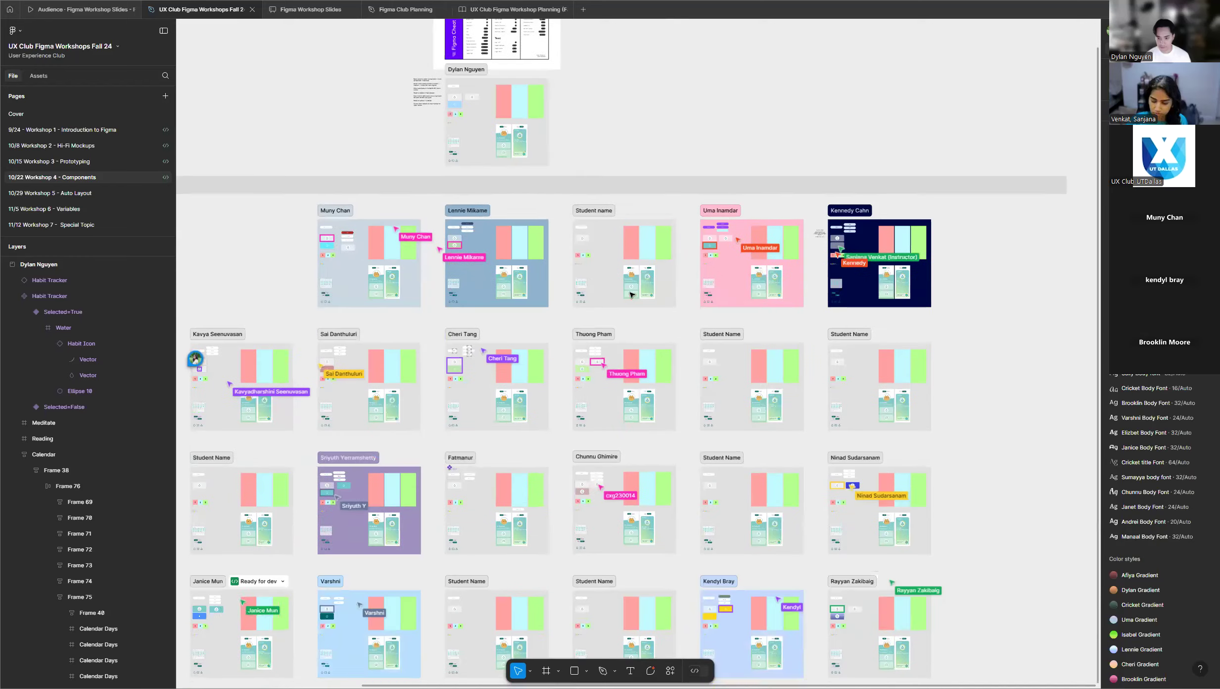
scroll(631, 295, "down", 4)
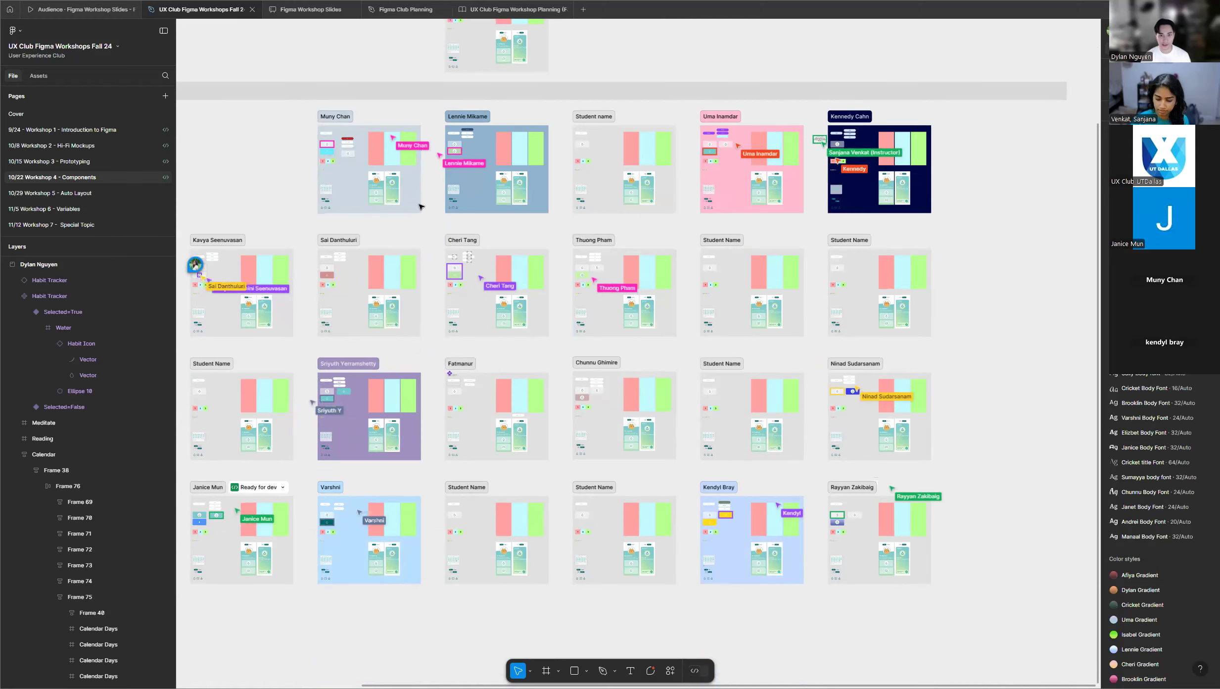
Inspect the Habit Tracker component set in the instructor's frame, its grey variant and its blue variant one by one.
scroll(435, 149, "up", 3)
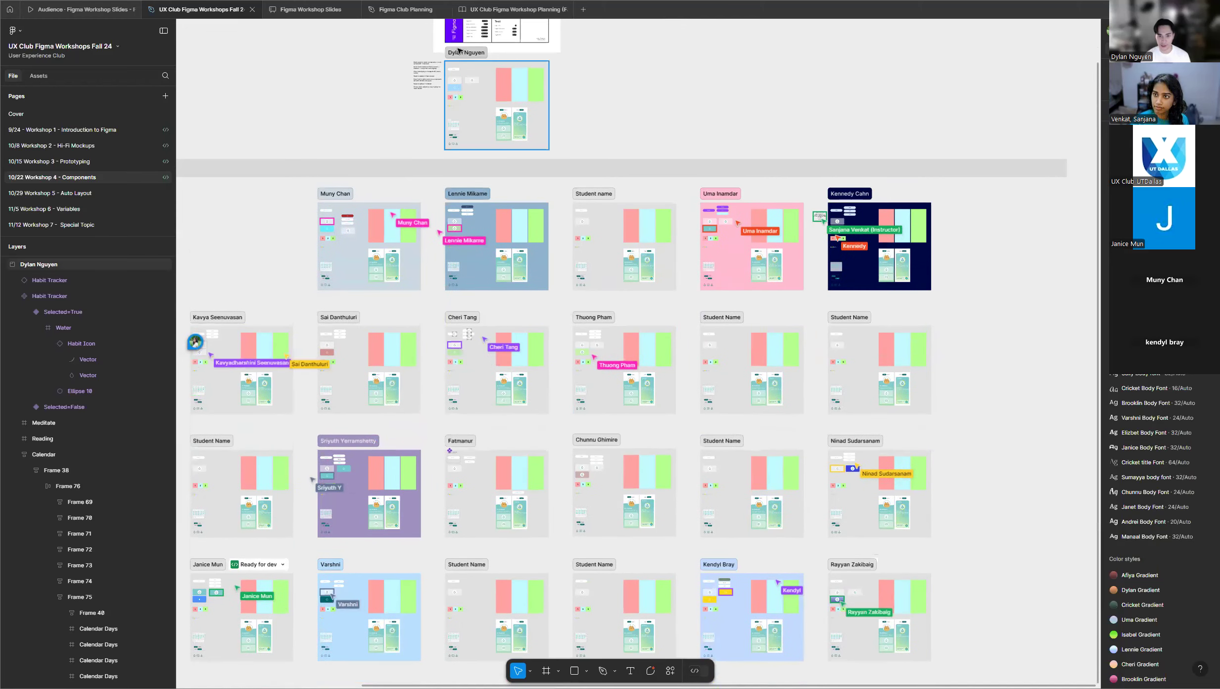
scroll(457, 99, "up", 5)
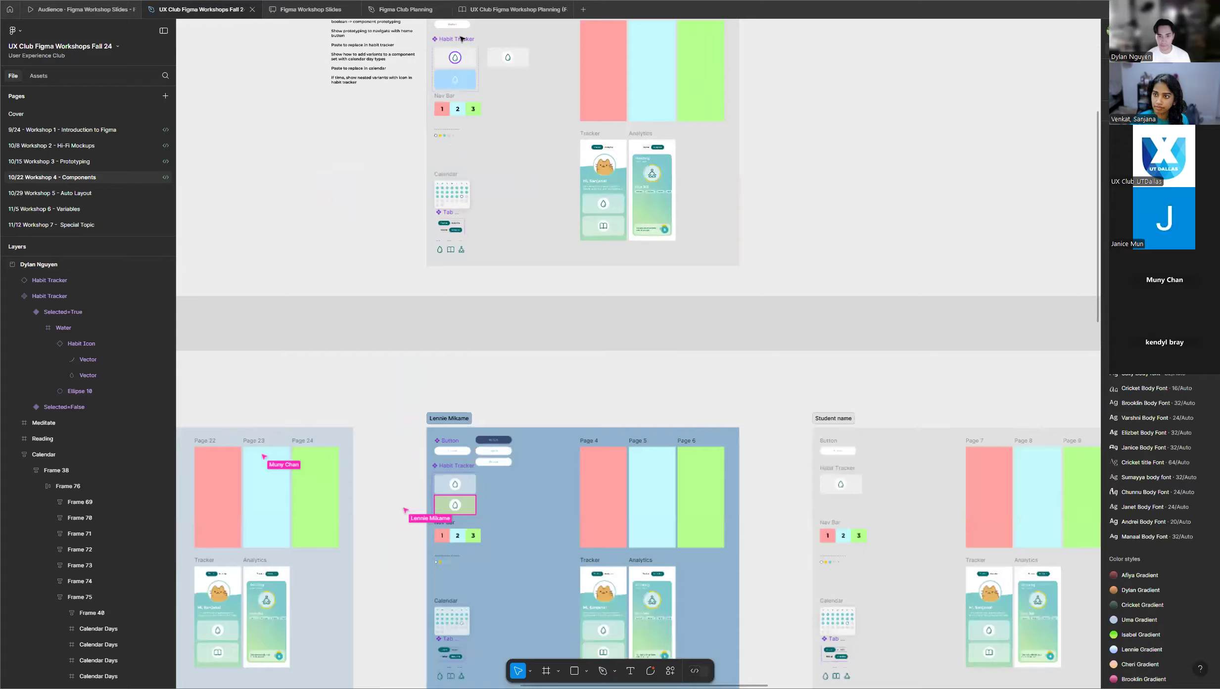
scroll(395, 69, "up", 5)
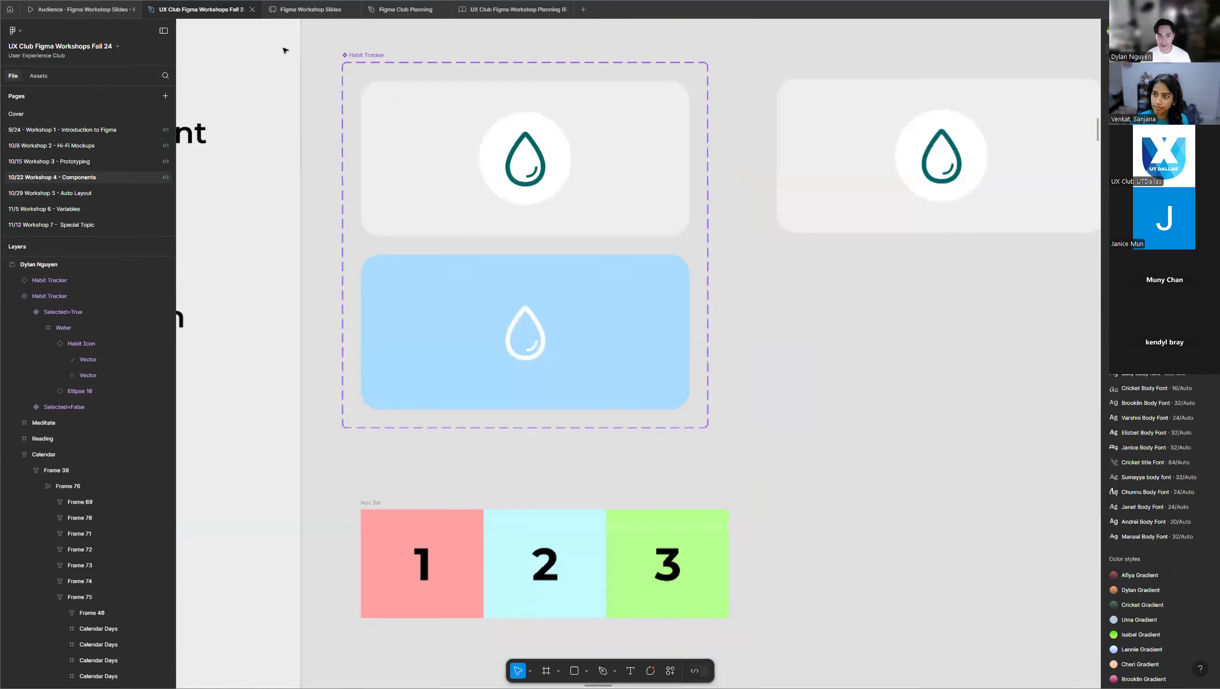
scroll(285, 49, "up", 2)
scroll(441, 81, "up", 1)
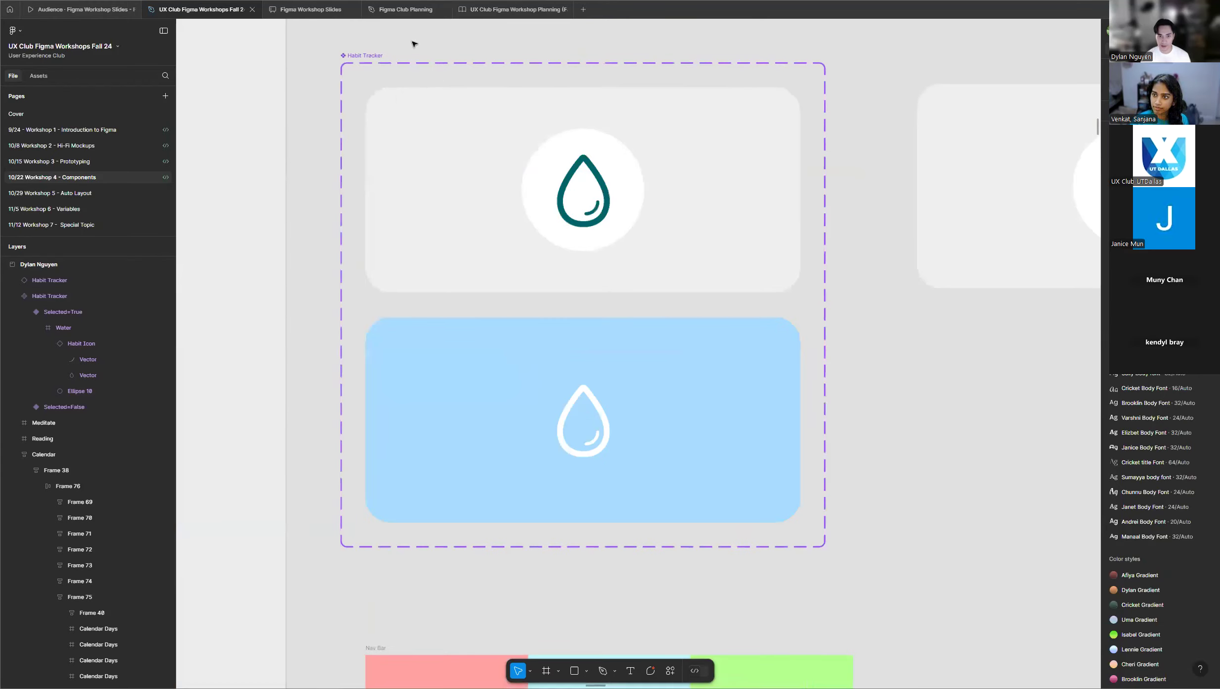
left_click(380, 55)
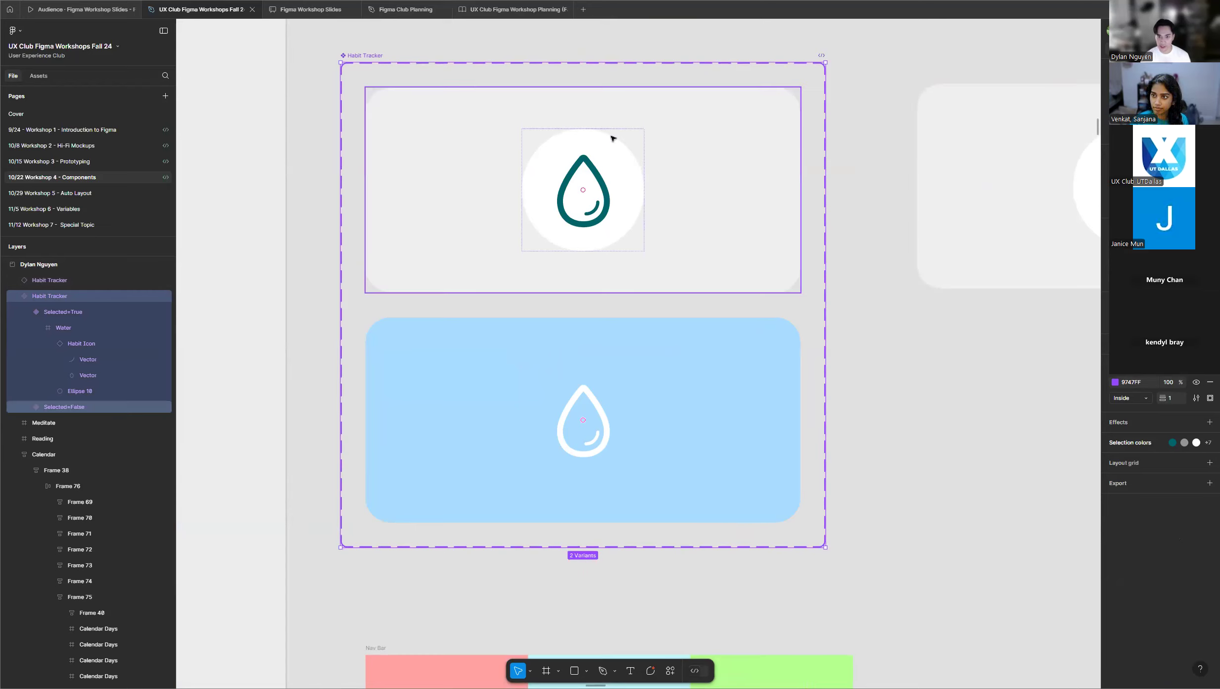
left_click(638, 138)
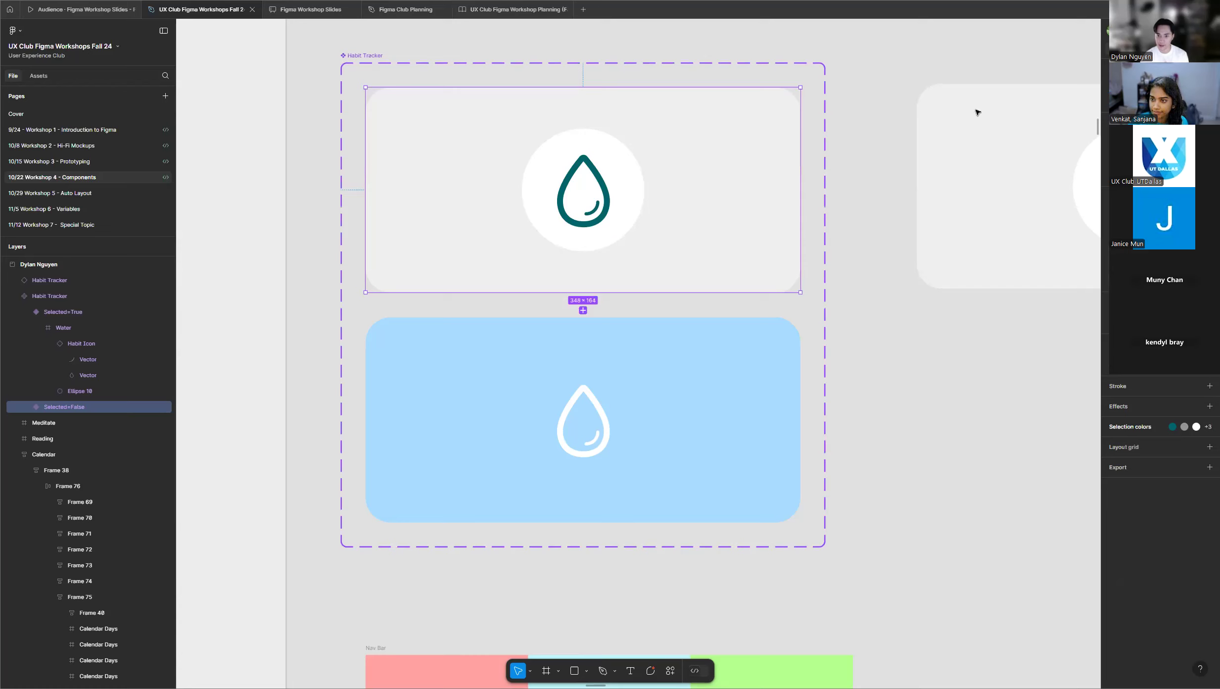
left_click(749, 346)
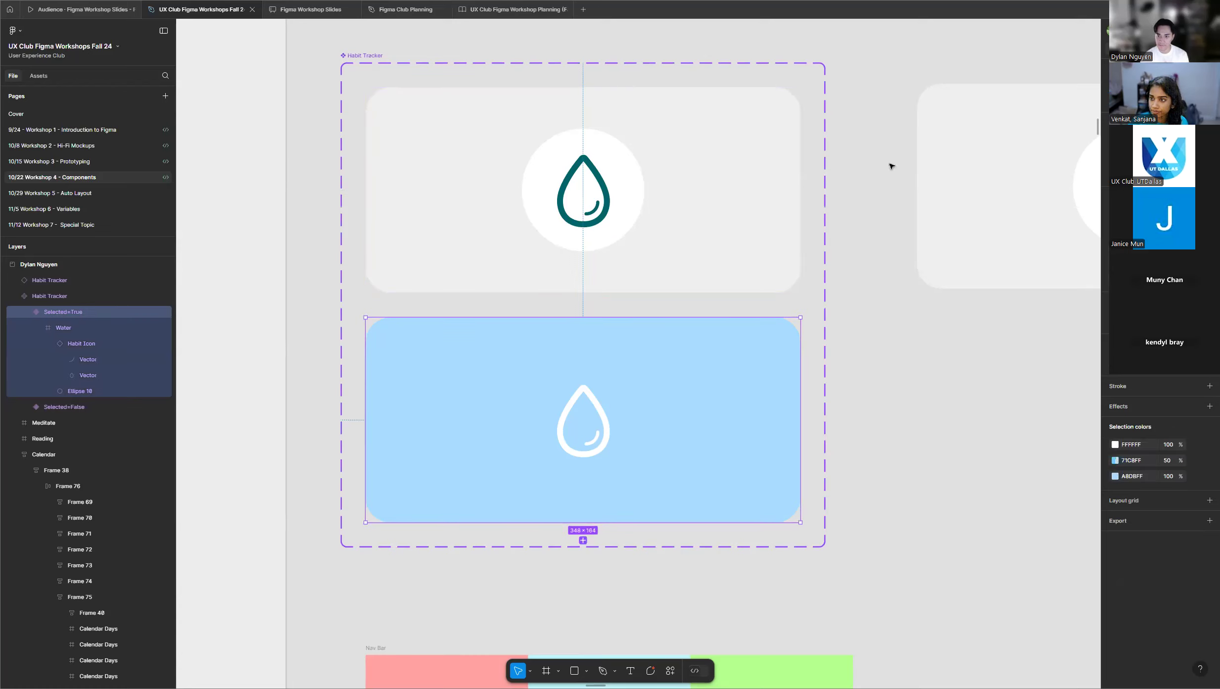
left_click(250, 196)
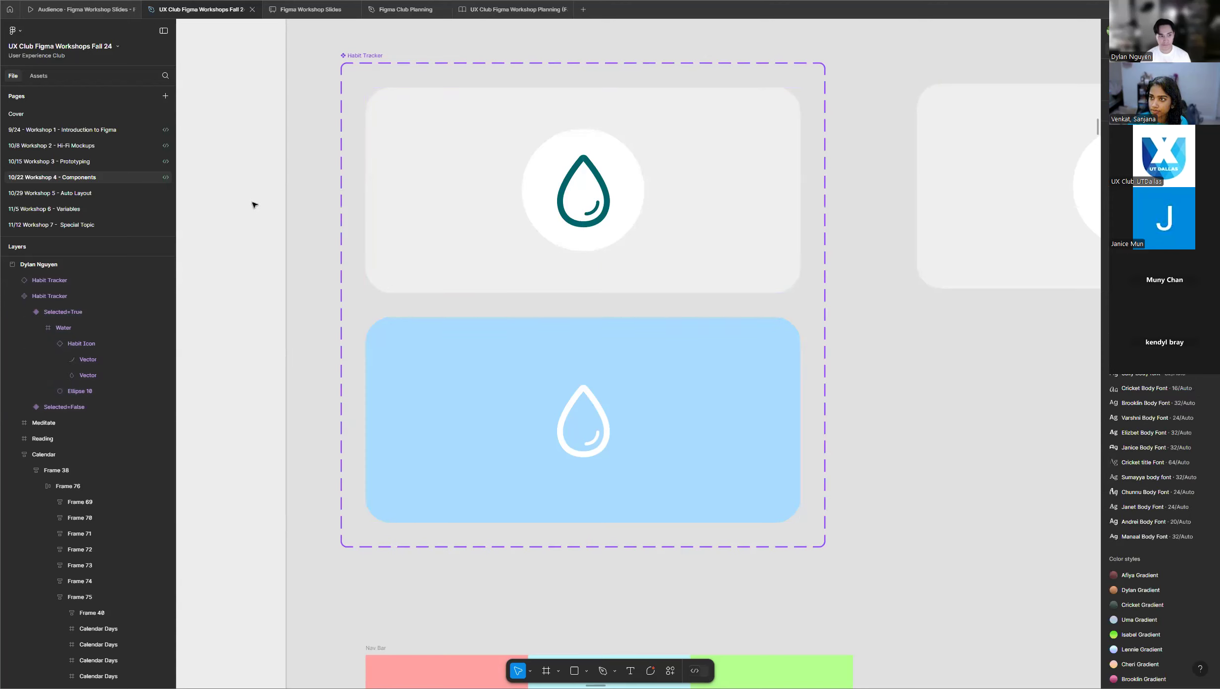
Survey the full grid of student frames to see who has finished the Habit Tracker component set.
scroll(252, 204, "down", 3)
scroll(430, 185, "down", 3)
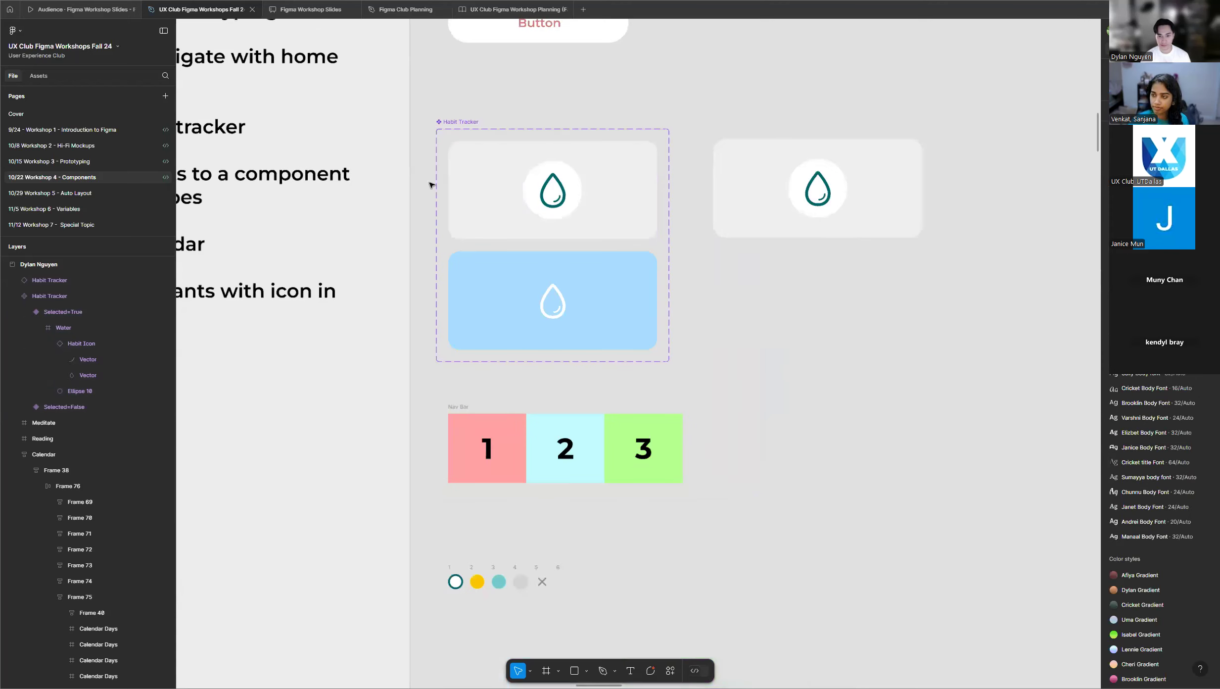
scroll(430, 185, "down", 6)
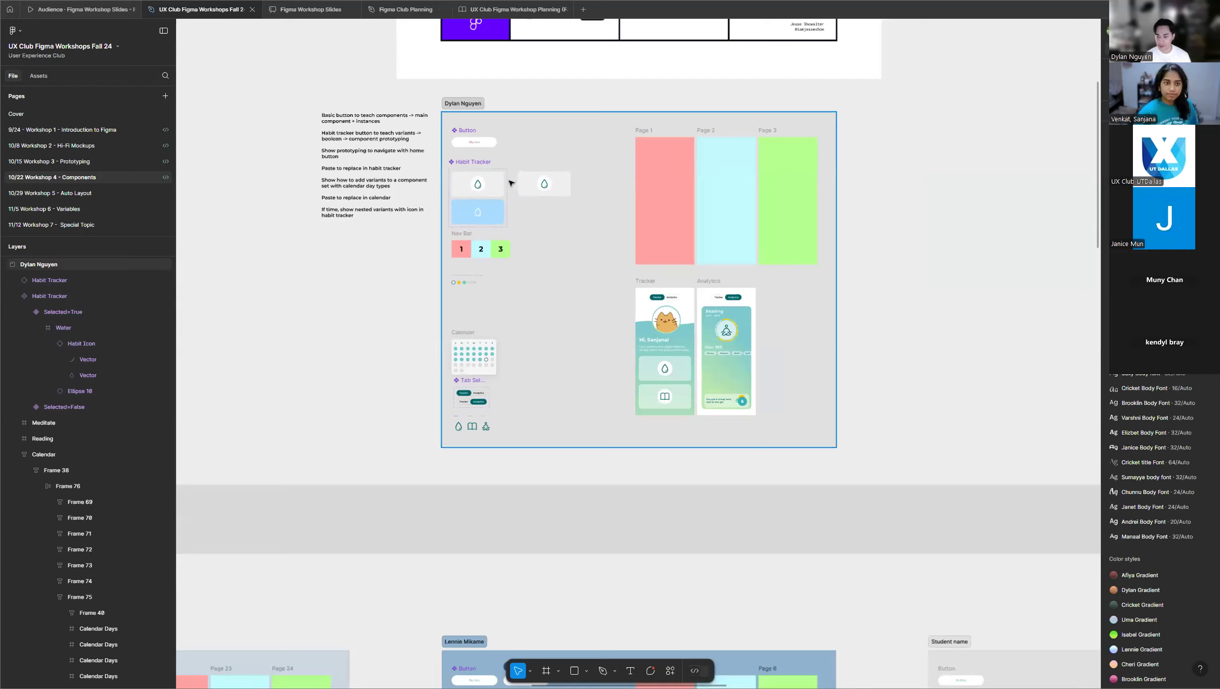
scroll(511, 183, "down", 2)
scroll(507, 183, "down", 3)
scroll(529, 162, "down", 2)
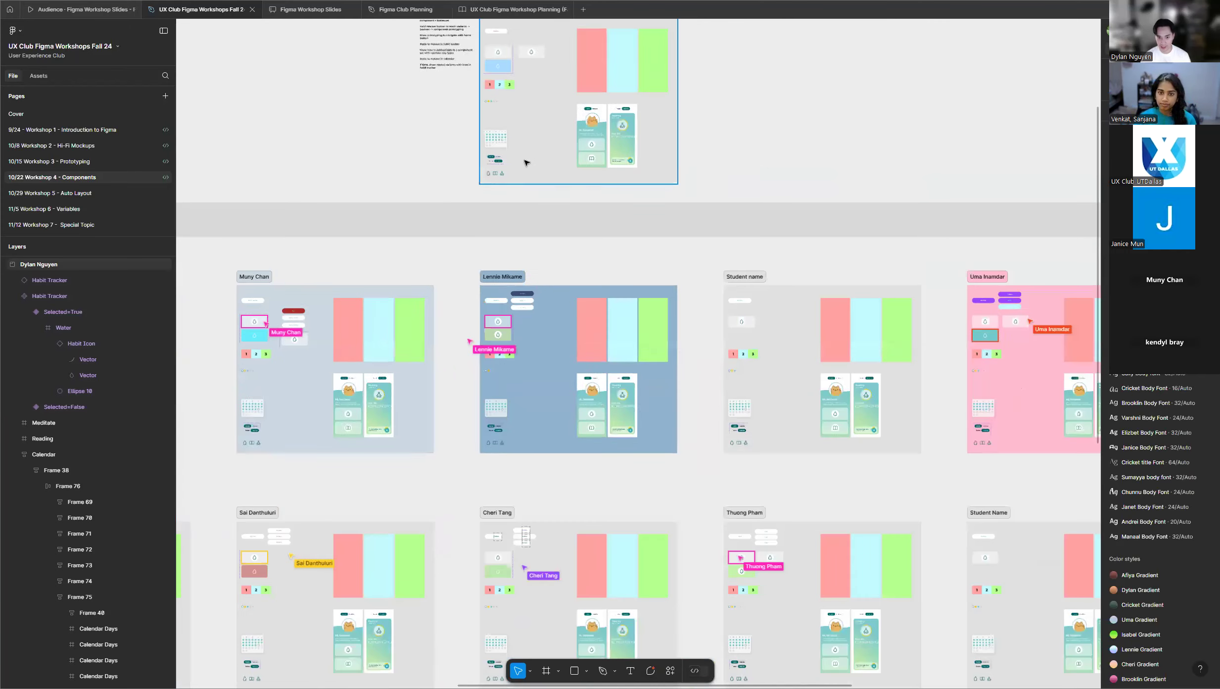
scroll(520, 158, "down", 1)
scroll(516, 154, "down", 1)
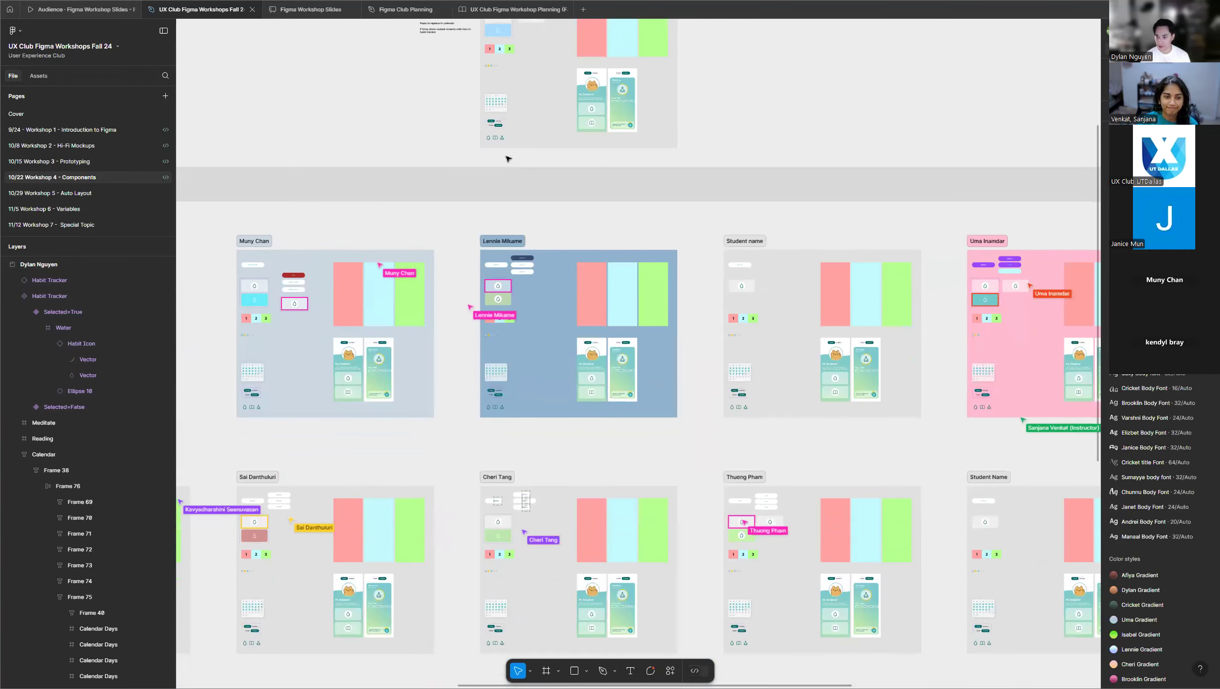
scroll(490, 170, "down", 1)
scroll(490, 170, "down", 3)
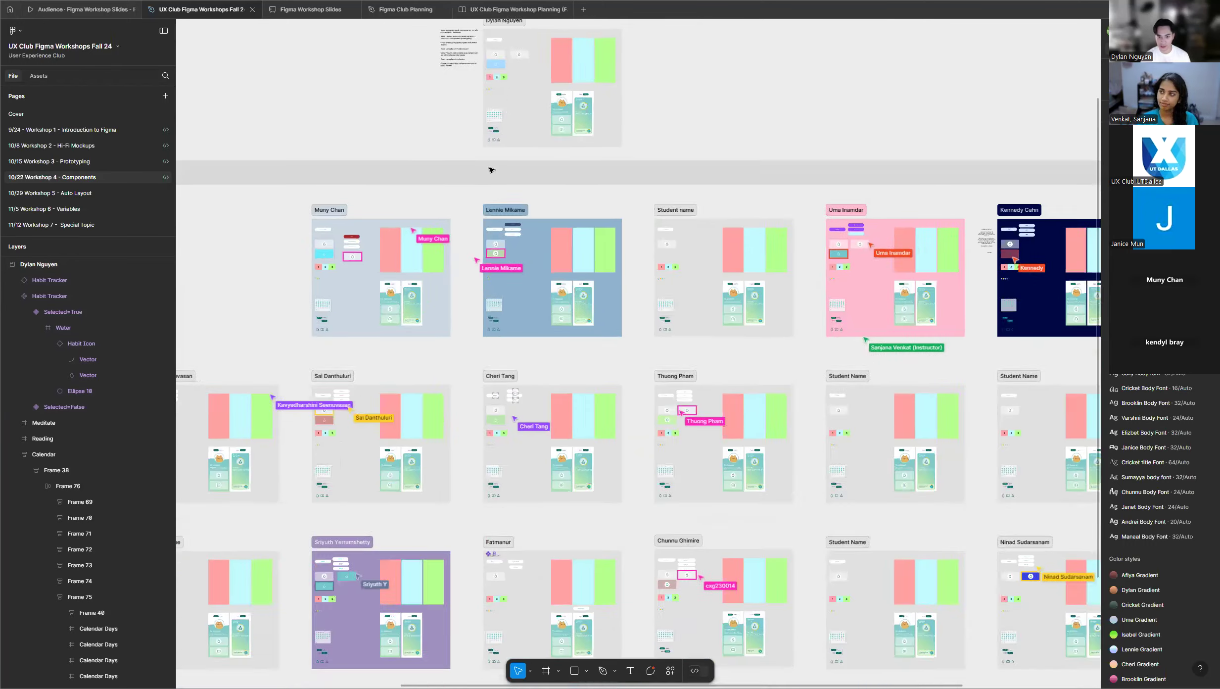
scroll(635, 173, "down", 2)
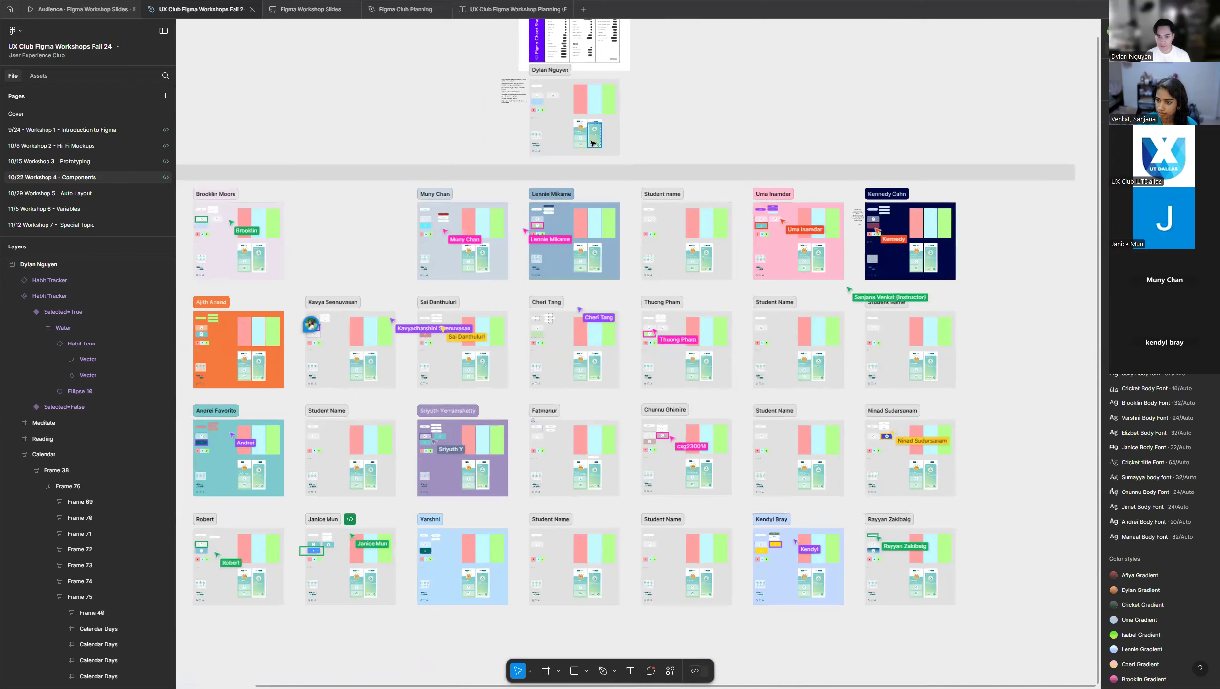
Examine the Habit Tracker instance beside the component set and compare its properties with those of the grey Selected=False variant.
scroll(544, 145, "up", 2)
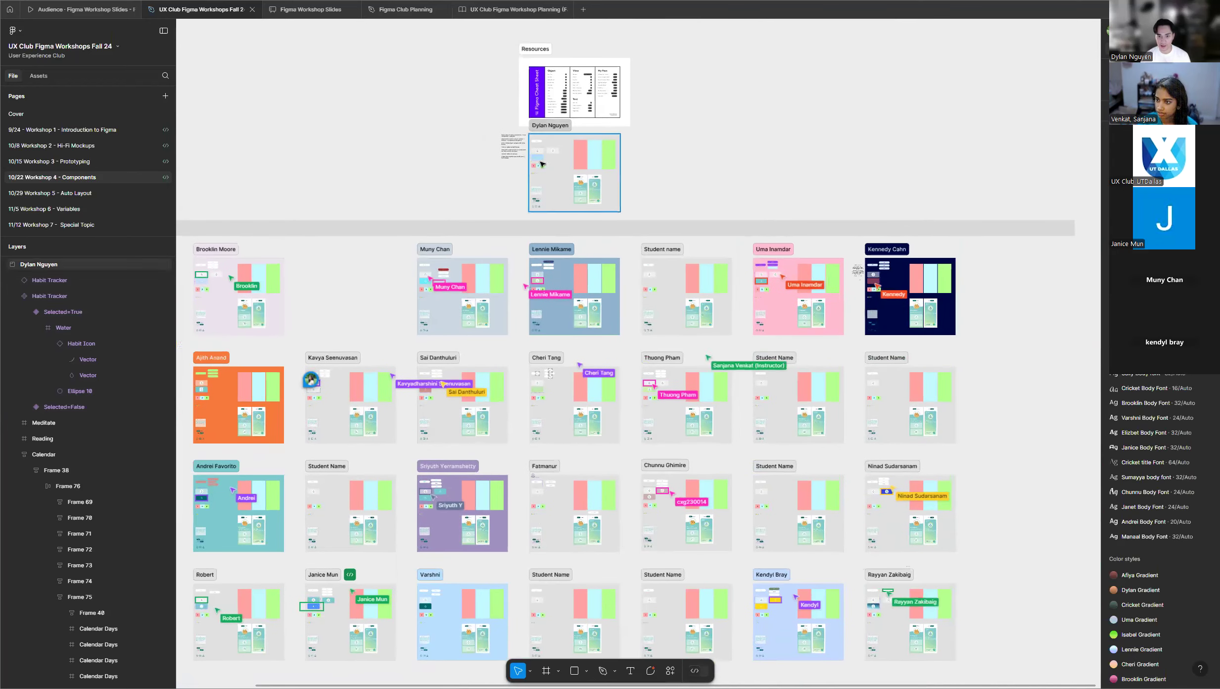
scroll(541, 144, "up", 3)
scroll(544, 146, "up", 10)
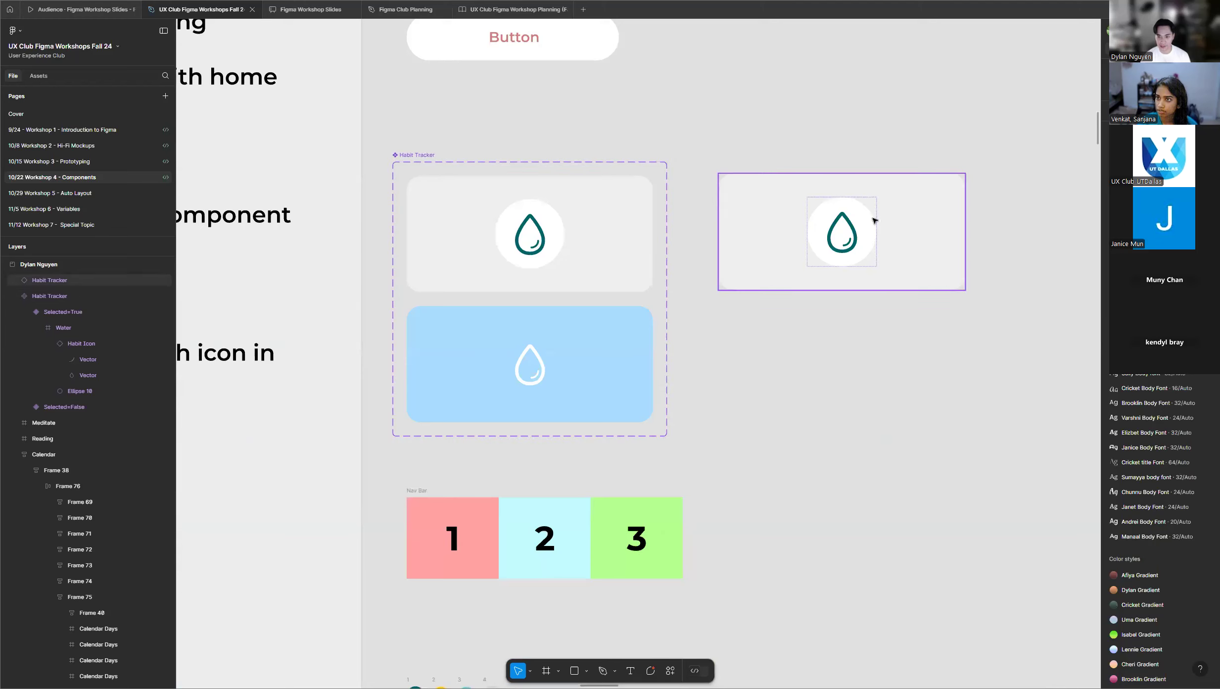
left_click(880, 195)
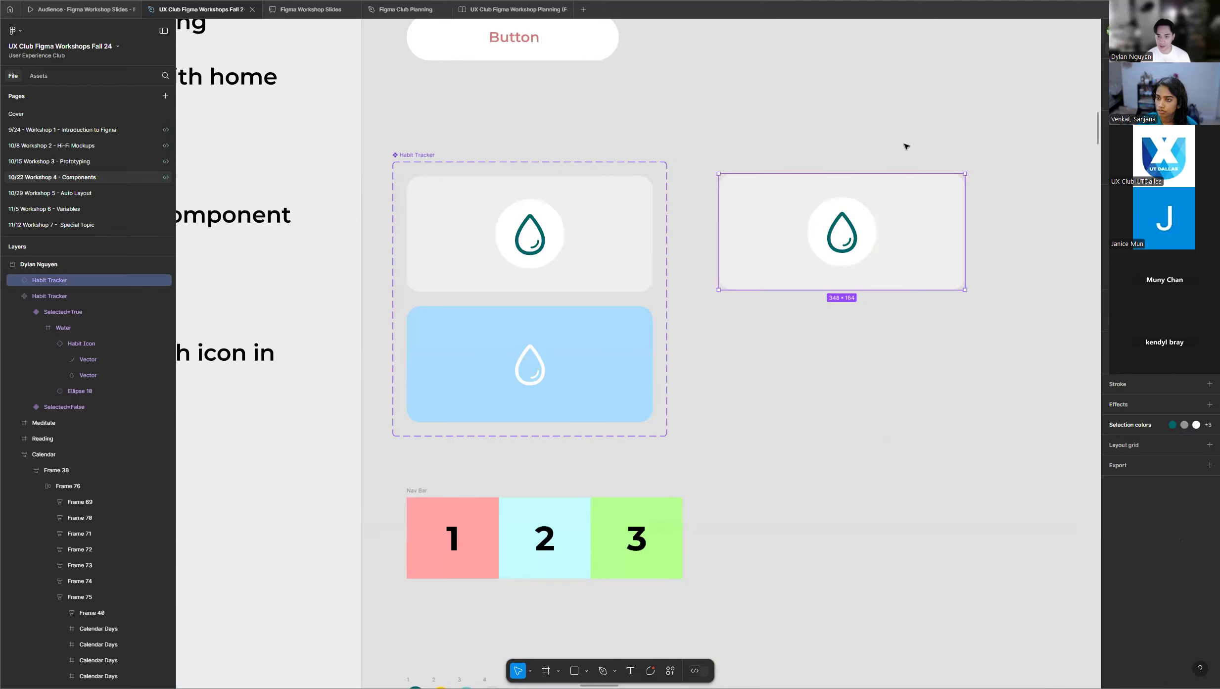
left_click(574, 250)
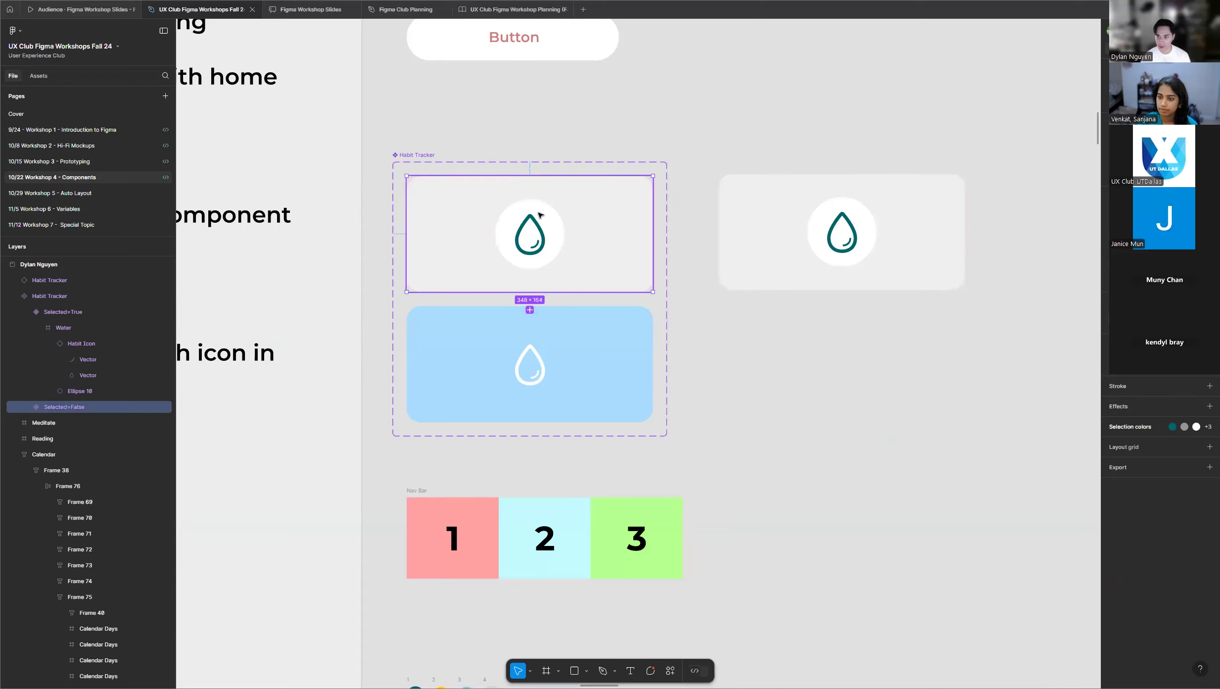
scroll(351, 239, "down", 3)
scroll(578, 219, "down", 6)
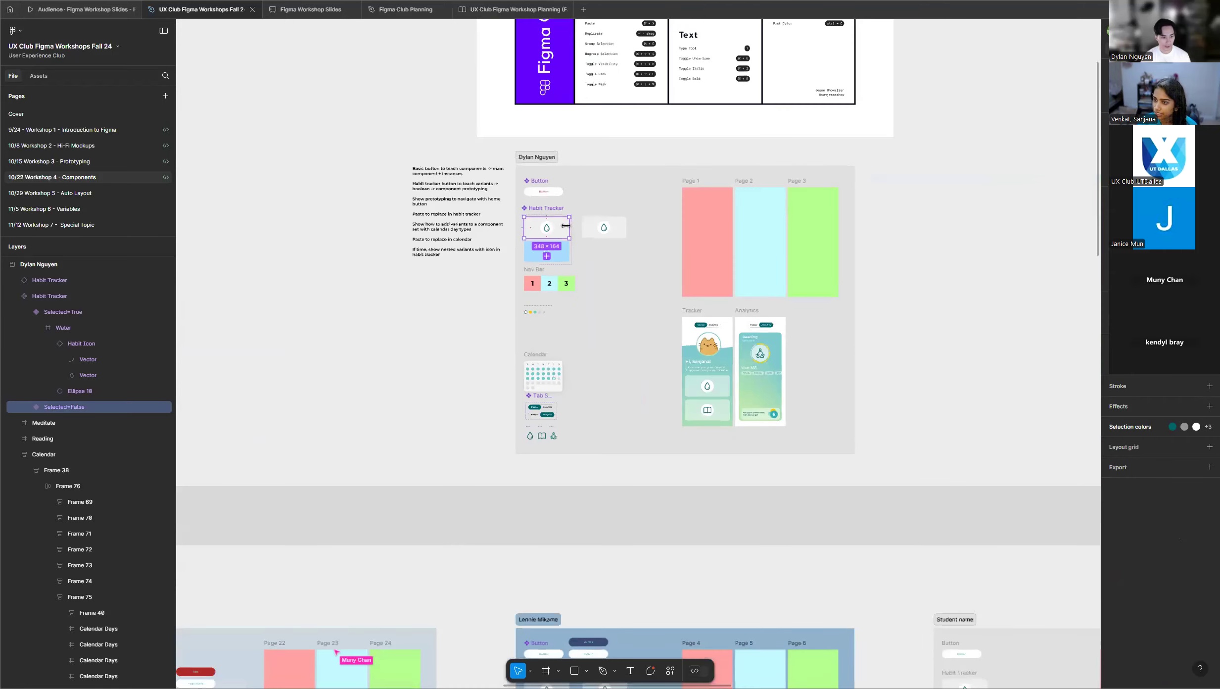
Scan the student frames and inspect the grey Habit Tracker variant in the first row's pale blue-grey frame.
scroll(565, 225, "down", 5)
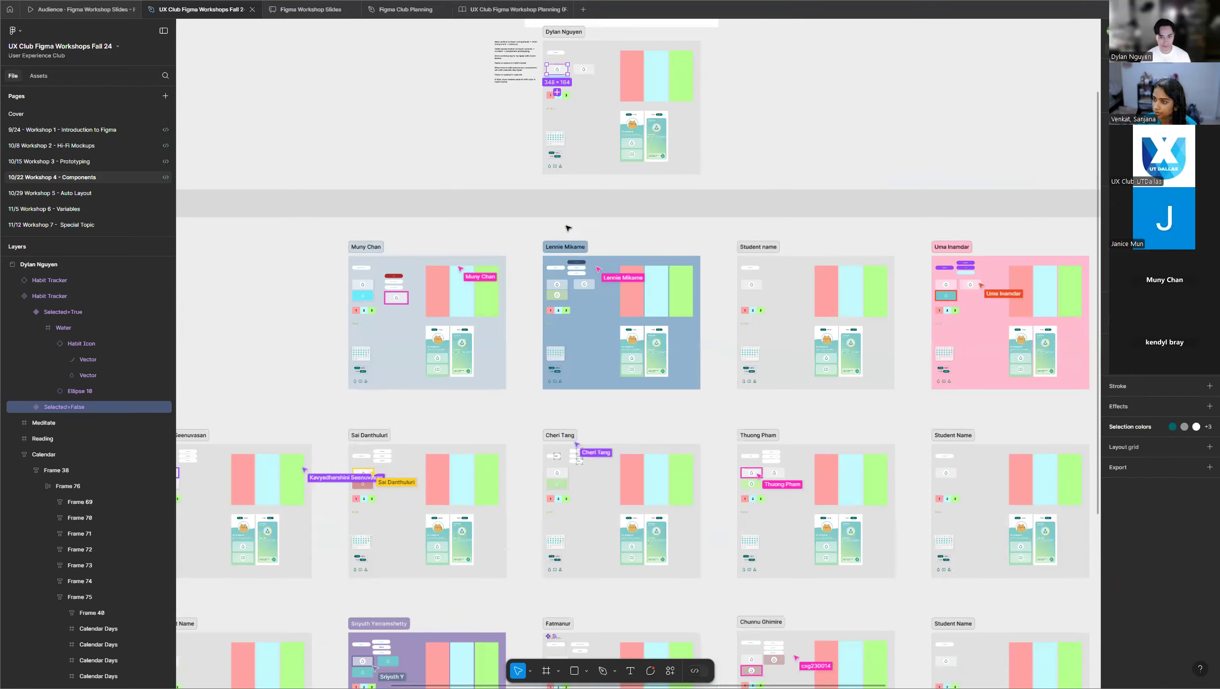
scroll(506, 243, "down", 1)
scroll(506, 243, "down", 3)
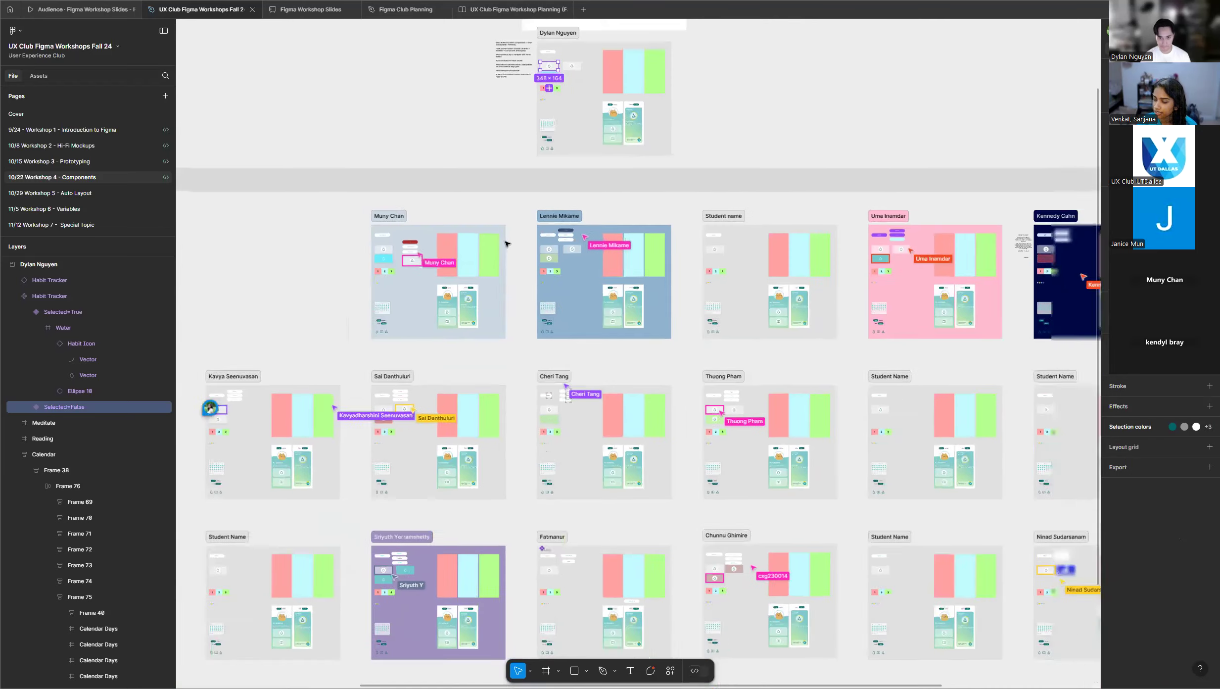
scroll(507, 244, "down", 2)
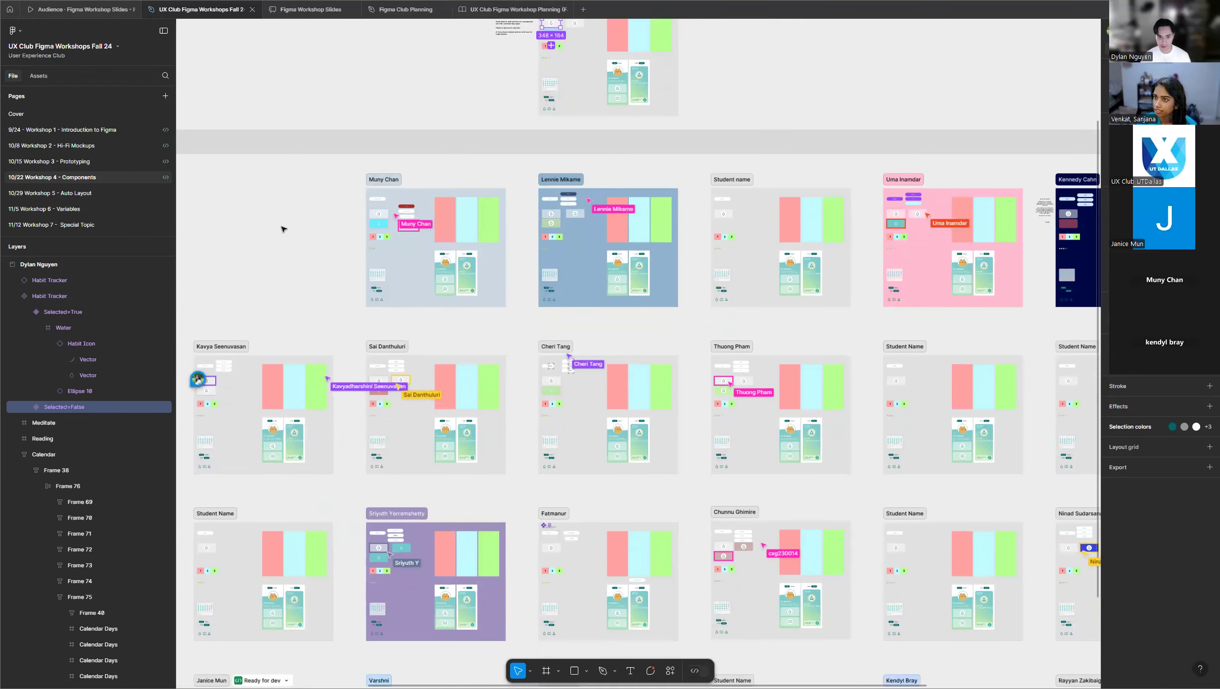
scroll(324, 210, "up", 5)
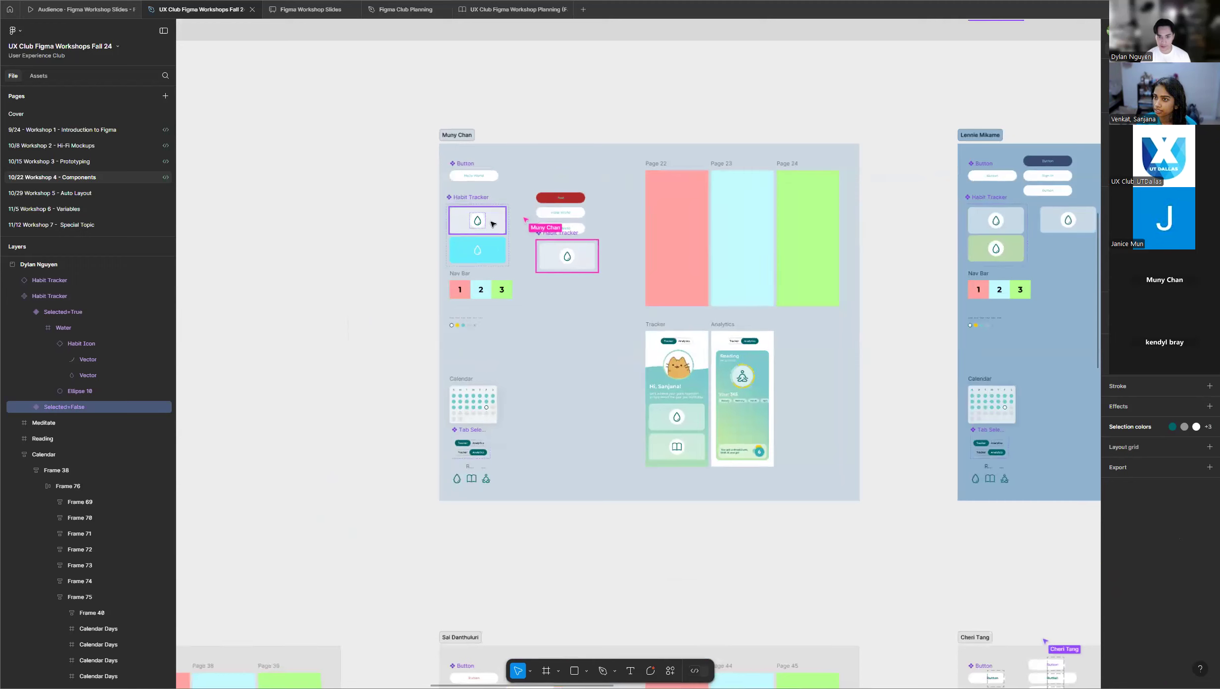
left_click(492, 224)
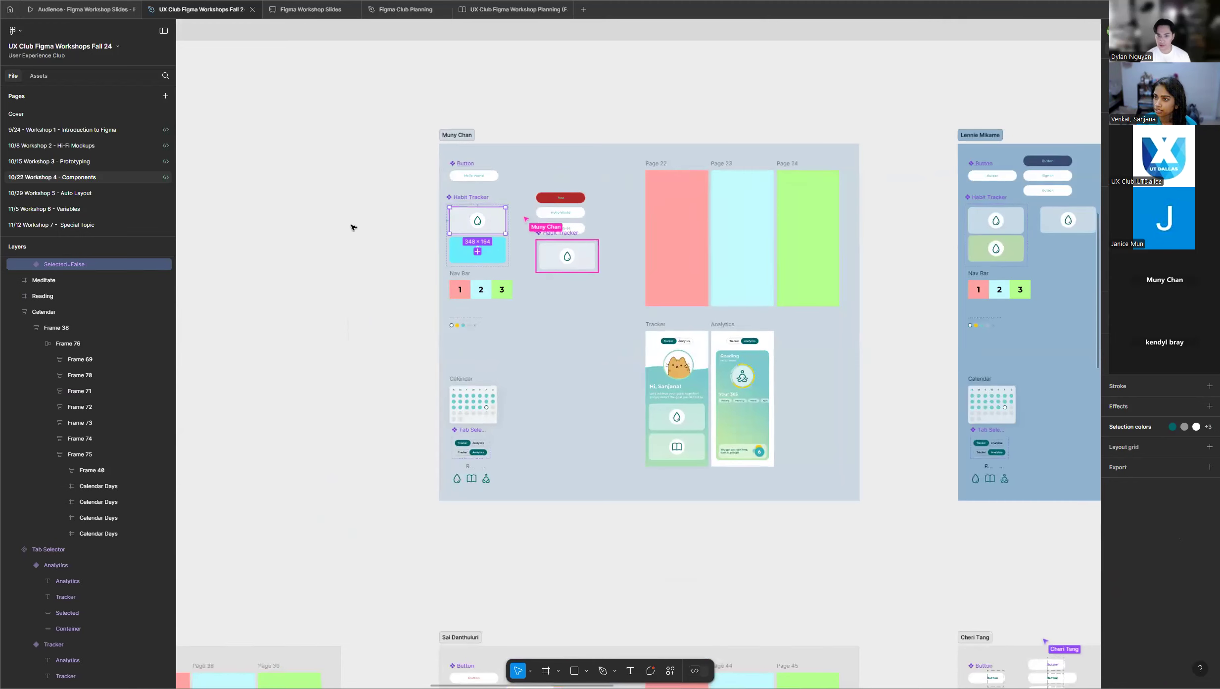
left_click(335, 197)
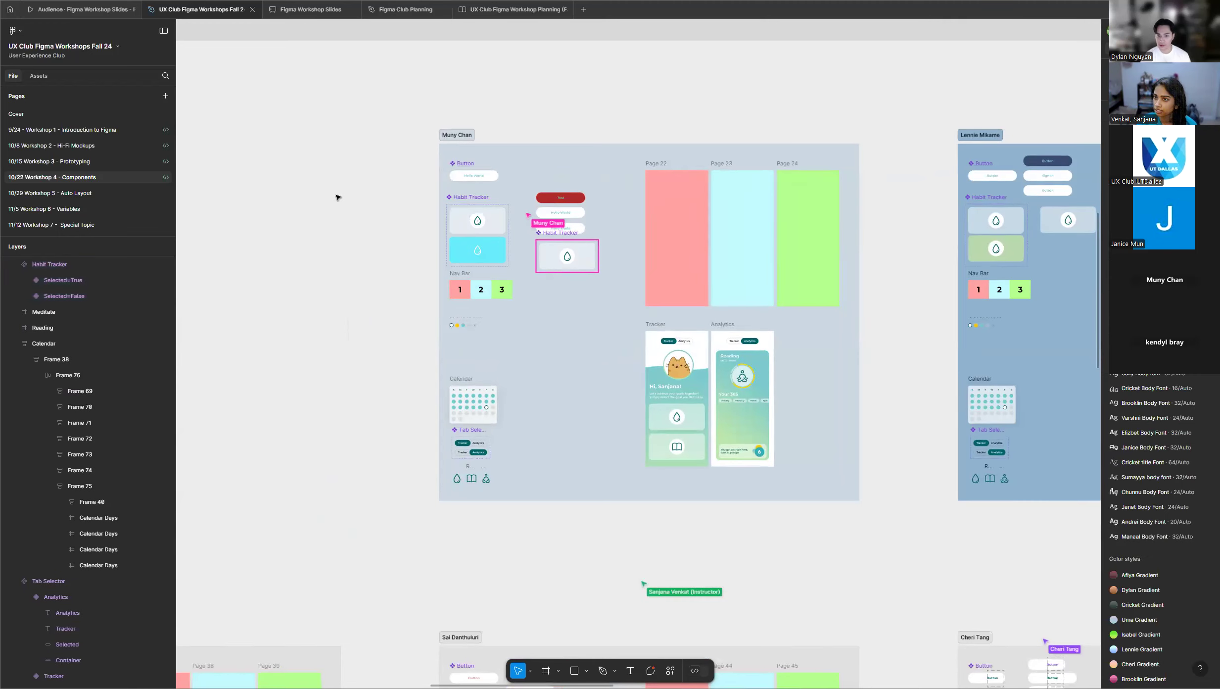
Check the Habit Tracker sets with the green variant and the reddish variant in the second row of student frames.
scroll(335, 198, "down", 5)
scroll(335, 198, "down", 3)
scroll(562, 333, "down", 3)
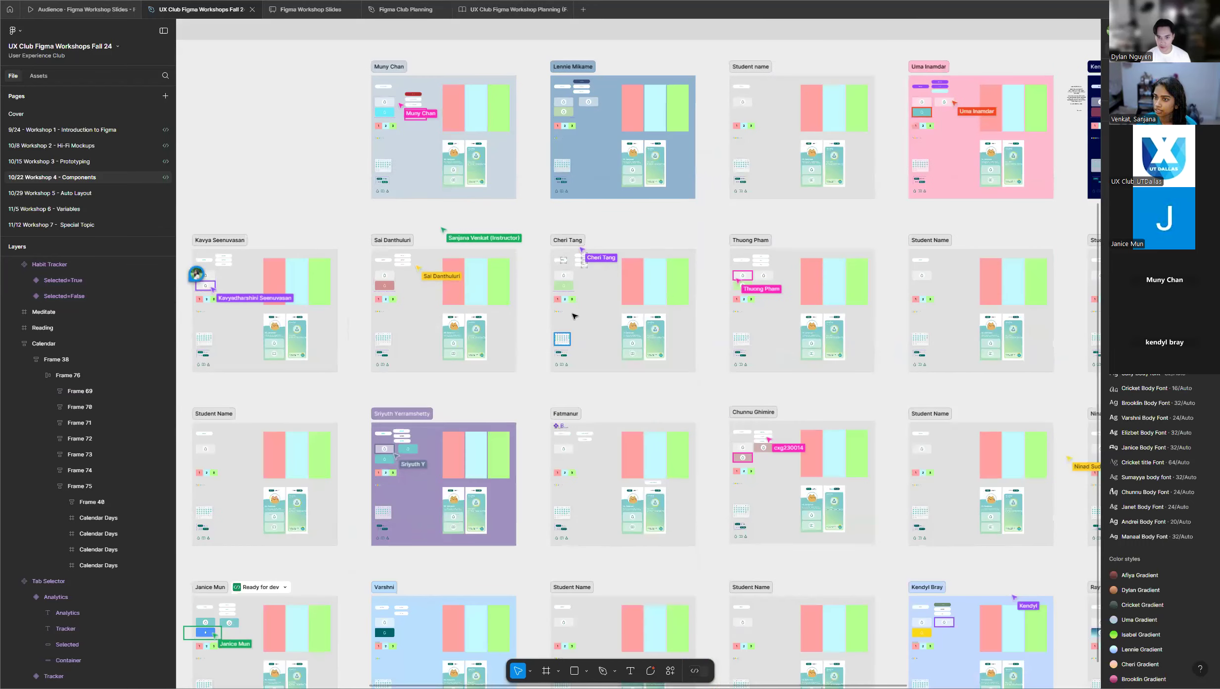
scroll(574, 316, "up", 6)
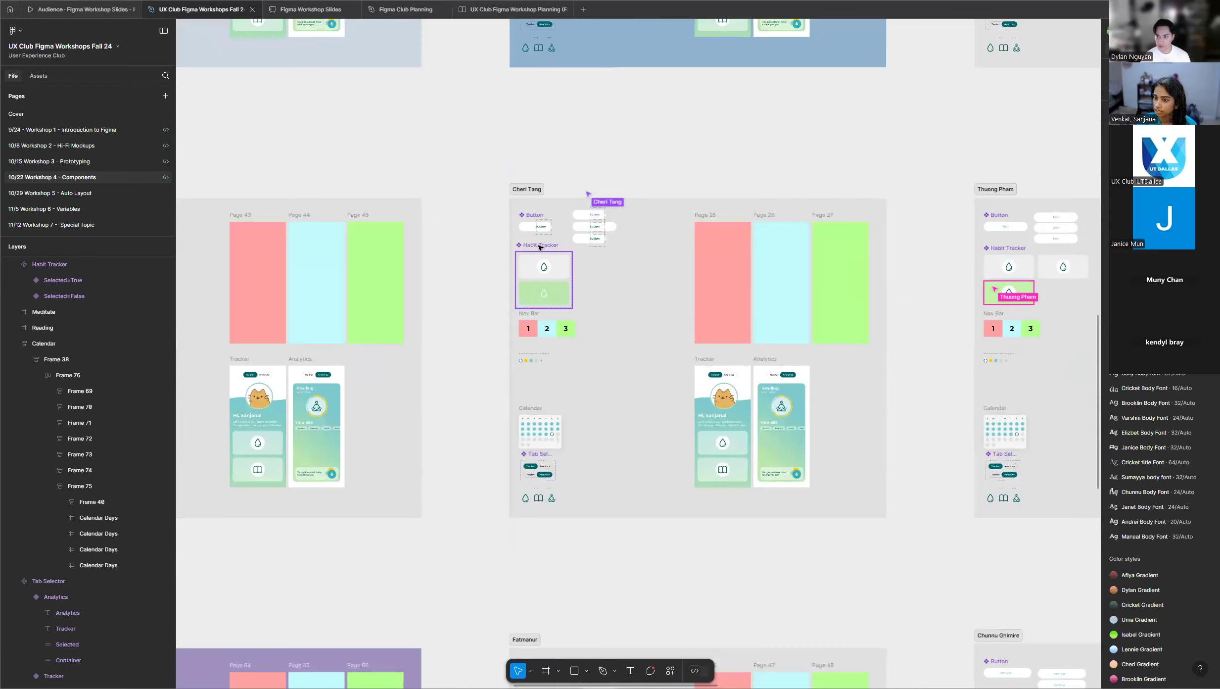
left_click(540, 248)
scroll(644, 288, "down", 5)
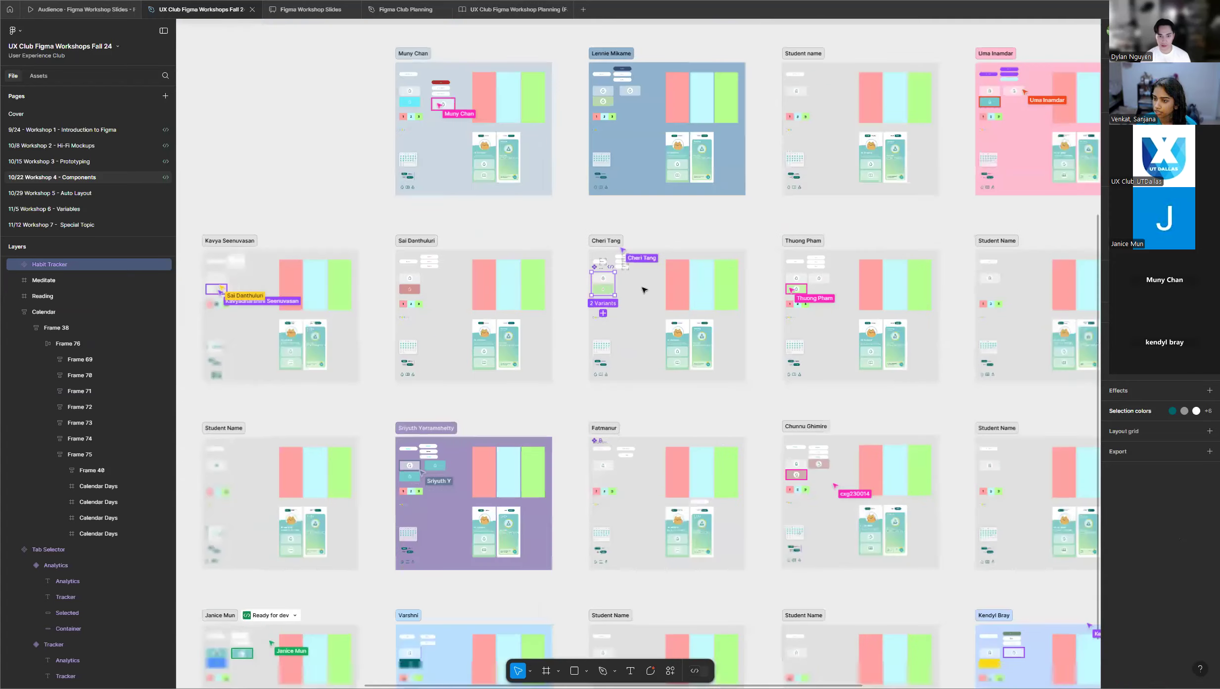
scroll(644, 289, "down", 1)
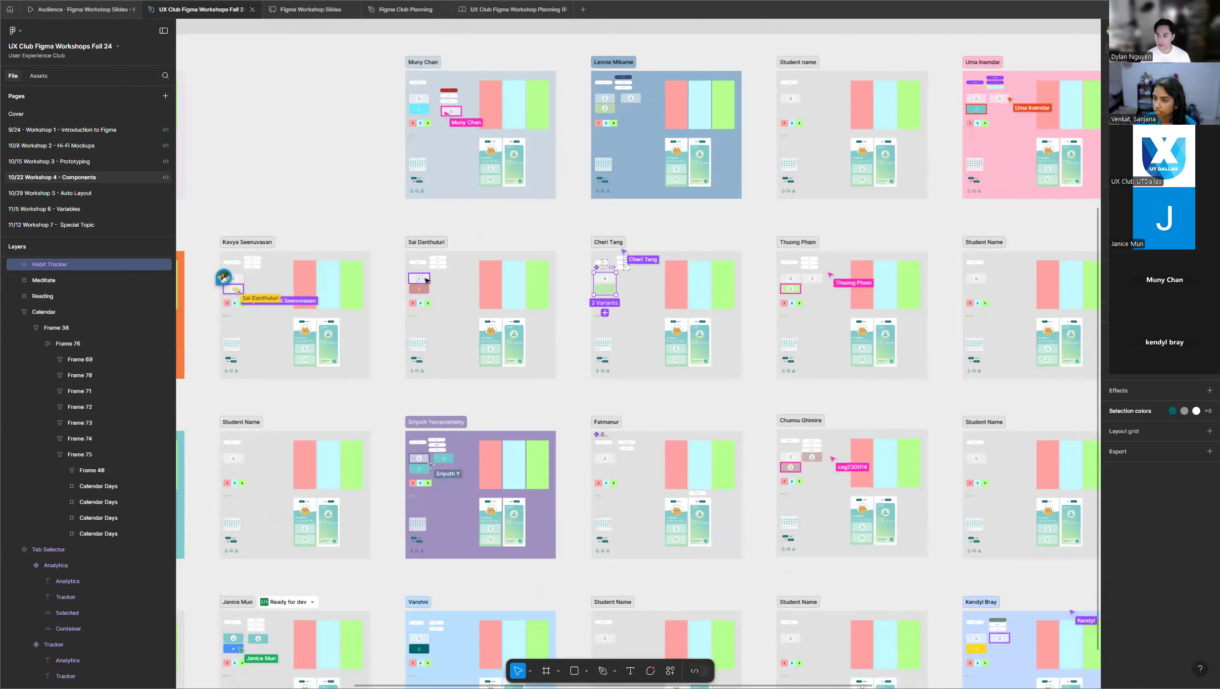
left_click(426, 280)
scroll(564, 275, "down", 2)
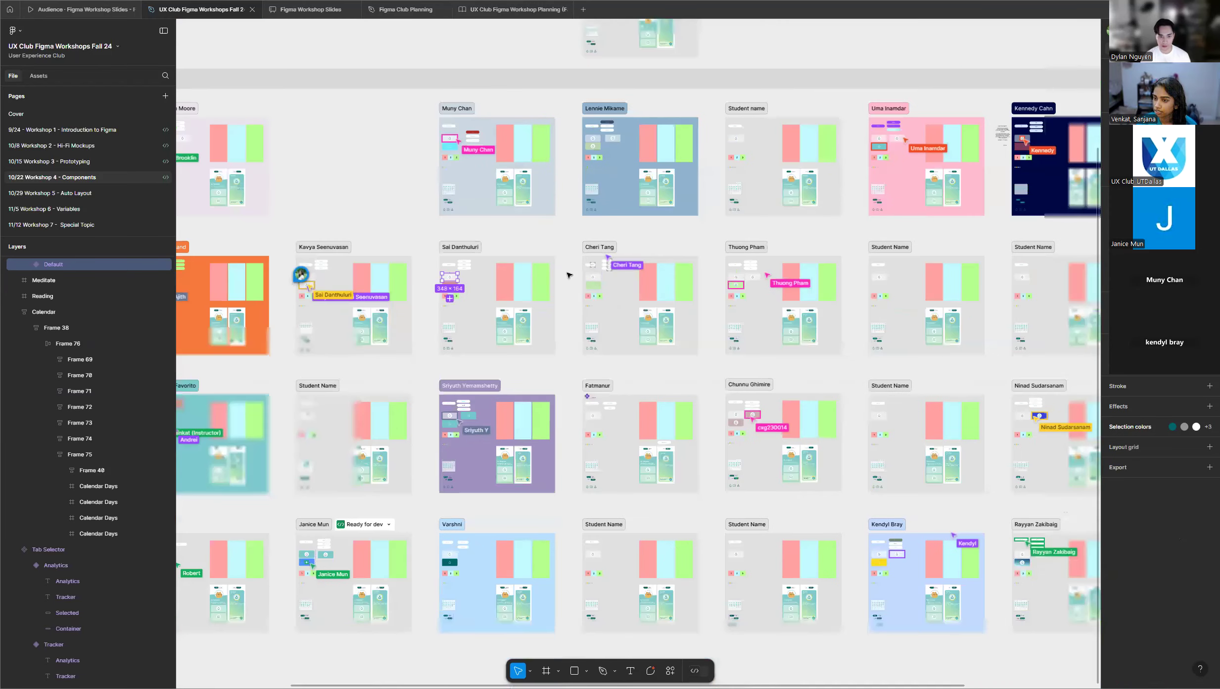
Examine the Habit Tracker with the rosy-brown variant in the third row of student frames.
scroll(568, 275, "down", 2)
scroll(568, 292, "down", 4)
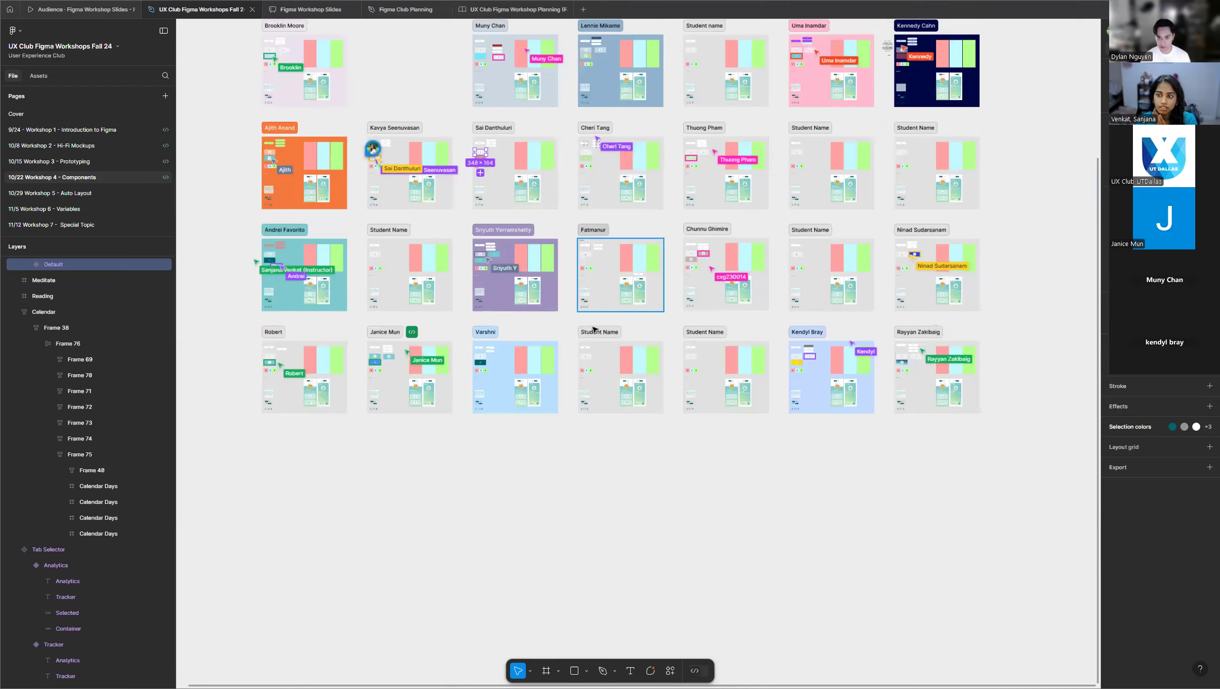
left_click(694, 256)
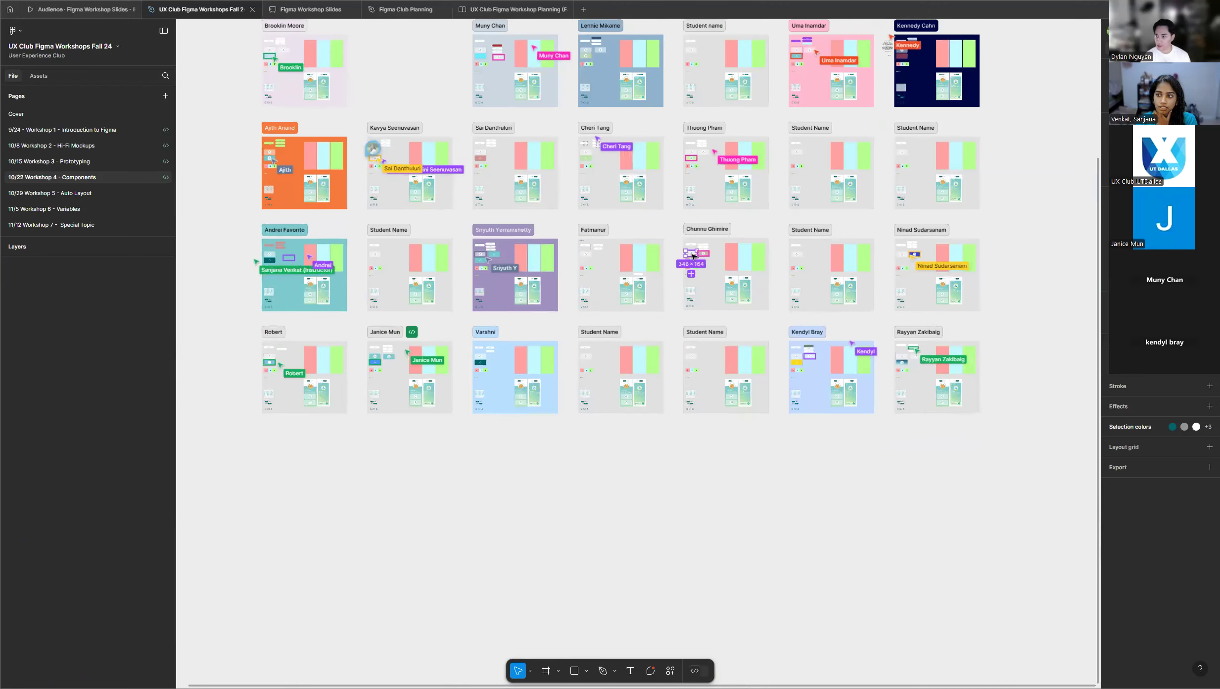
left_click(673, 246)
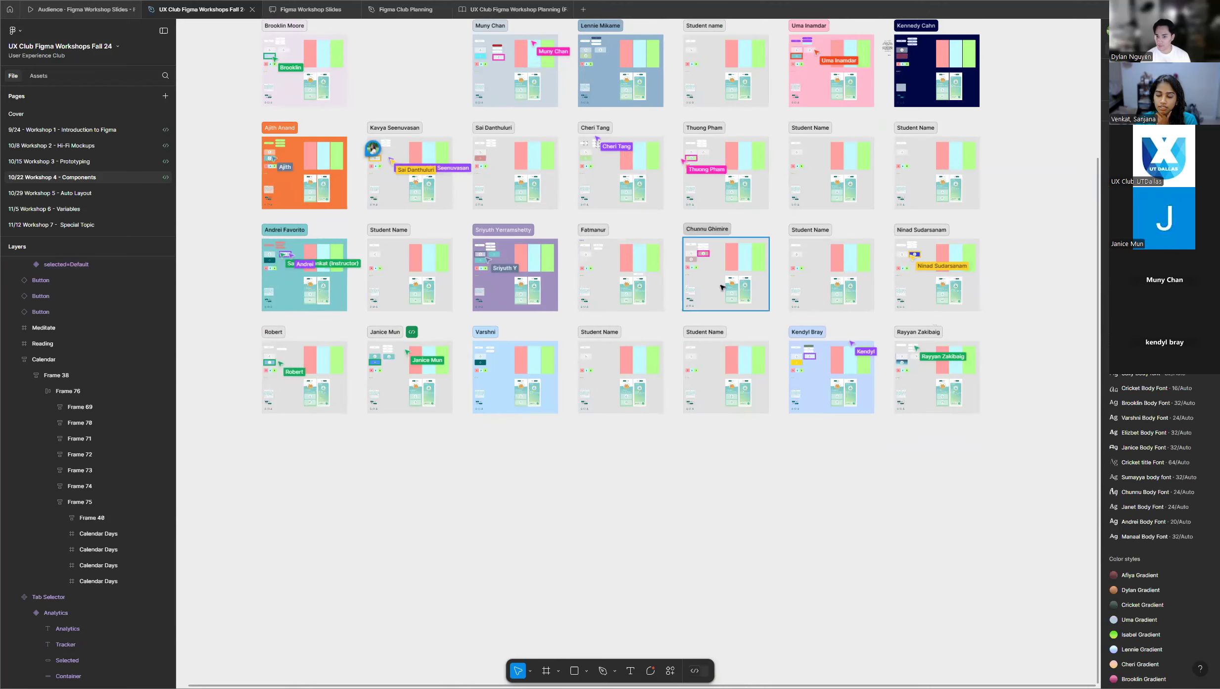
scroll(693, 253, "up", 6)
scroll(875, 185, "up", 3)
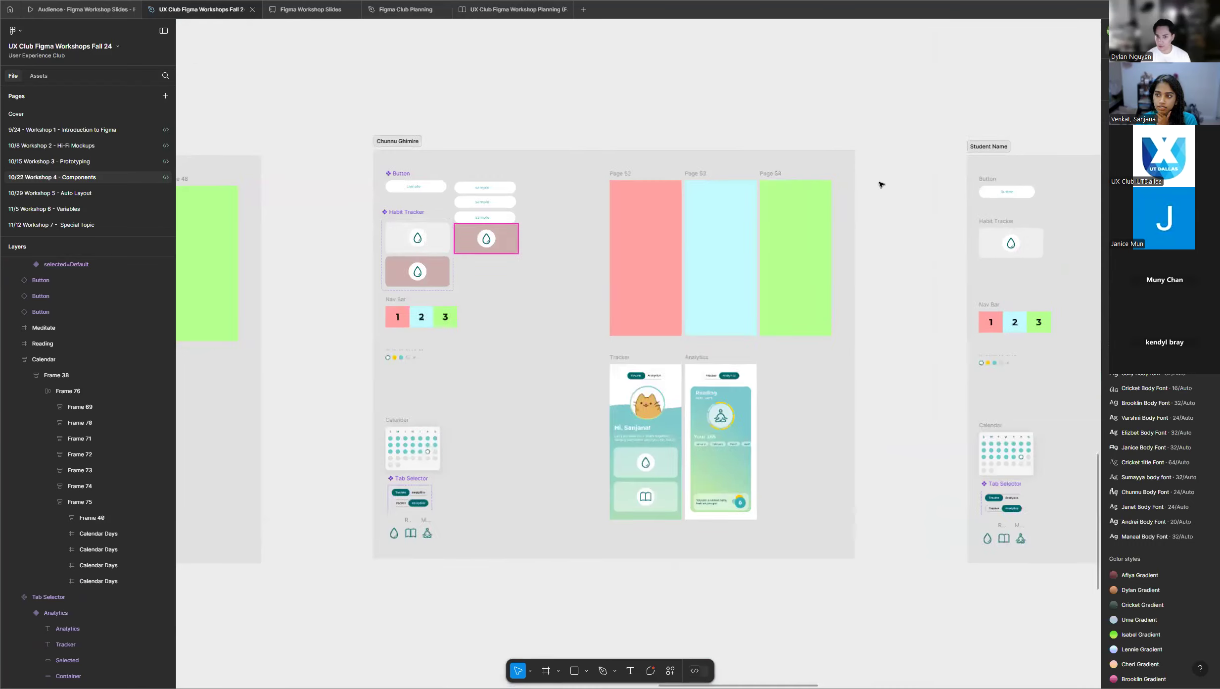
scroll(314, 351, "down", 3)
scroll(314, 352, "down", 5)
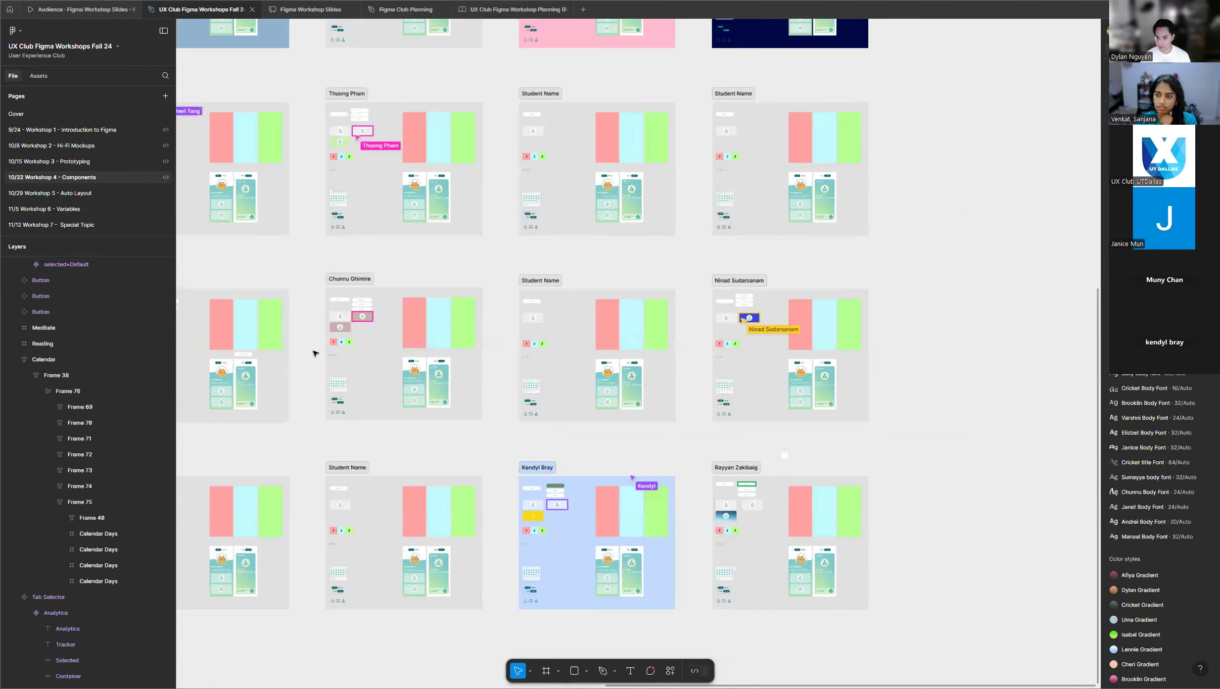
Review the solid blue Habit Tracker in the third row and the grey-and-yellow one in the bottom row's light blue frame.
scroll(678, 295, "up", 8)
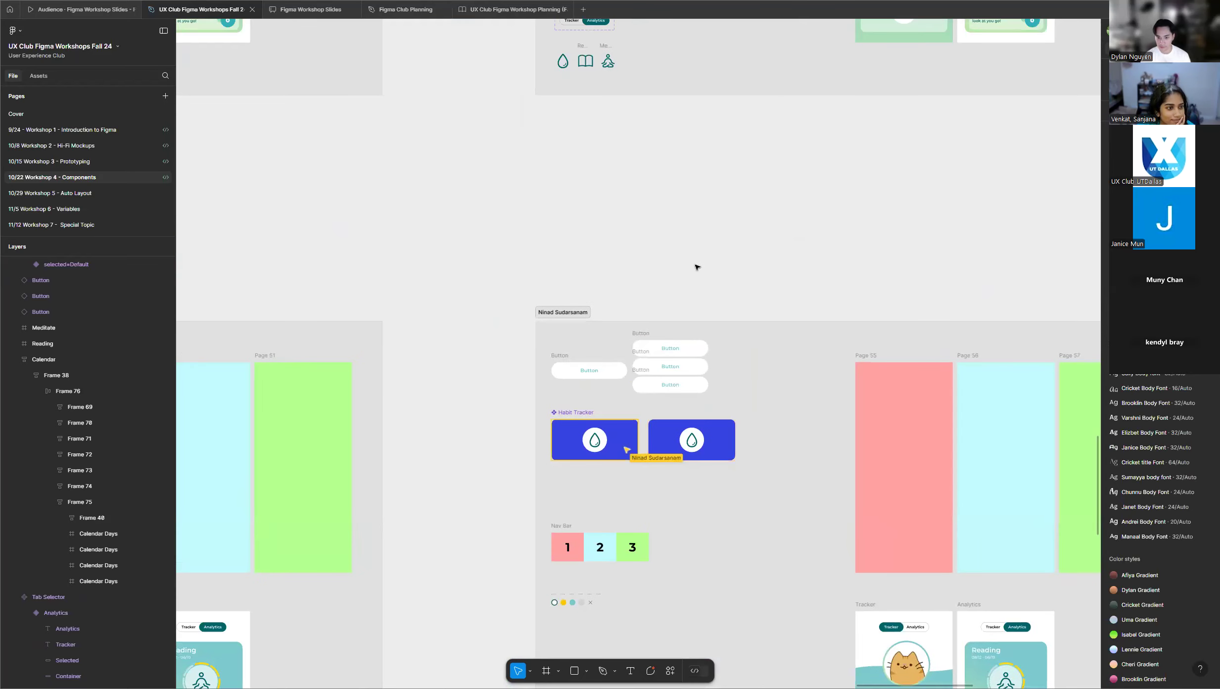
scroll(701, 246, "down", 3)
scroll(702, 244, "down", 5)
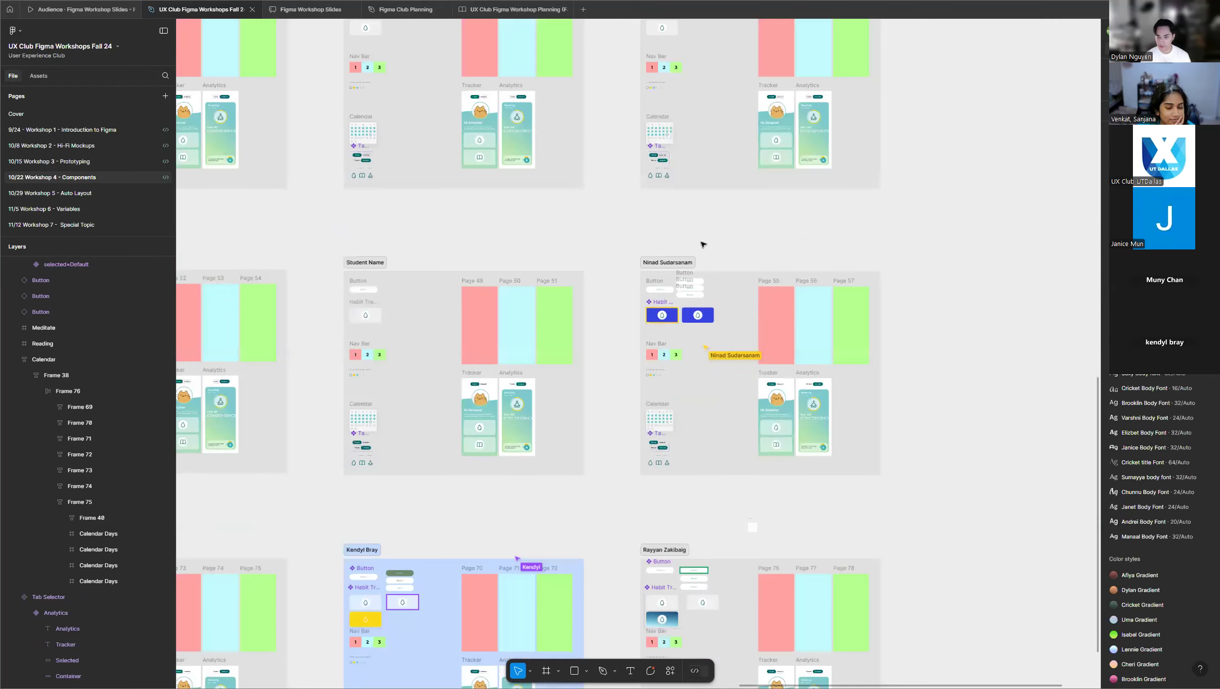
scroll(805, 231, "down", 3)
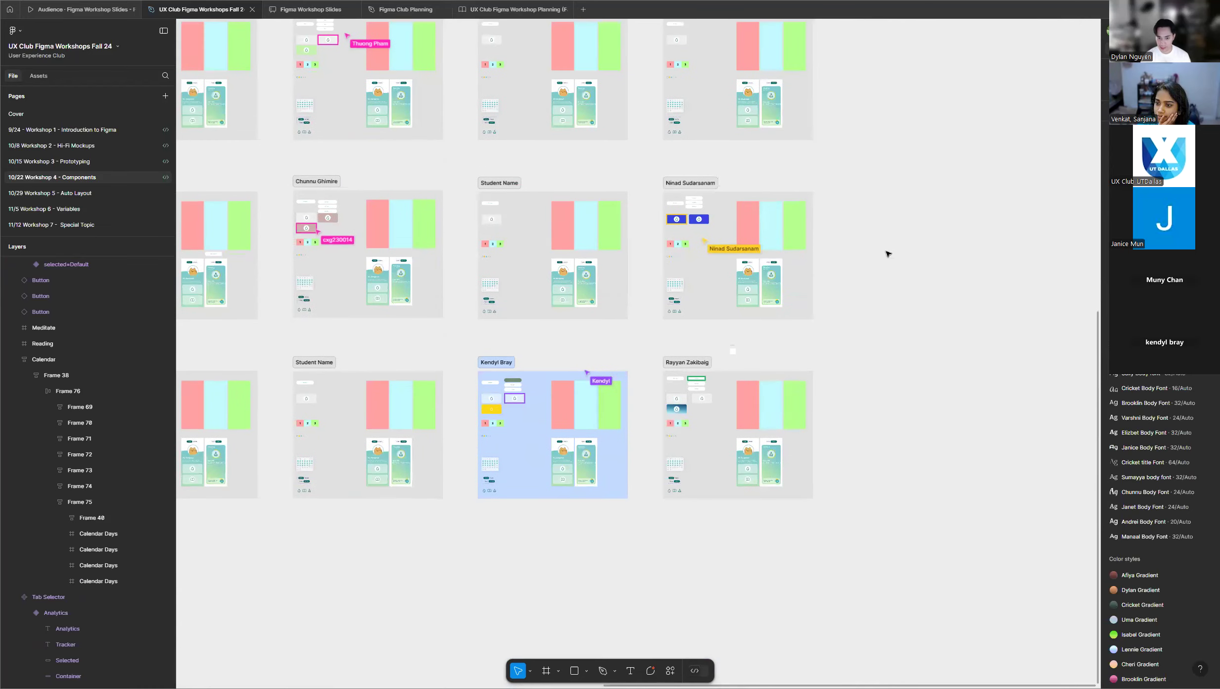
scroll(885, 267, "down", 3)
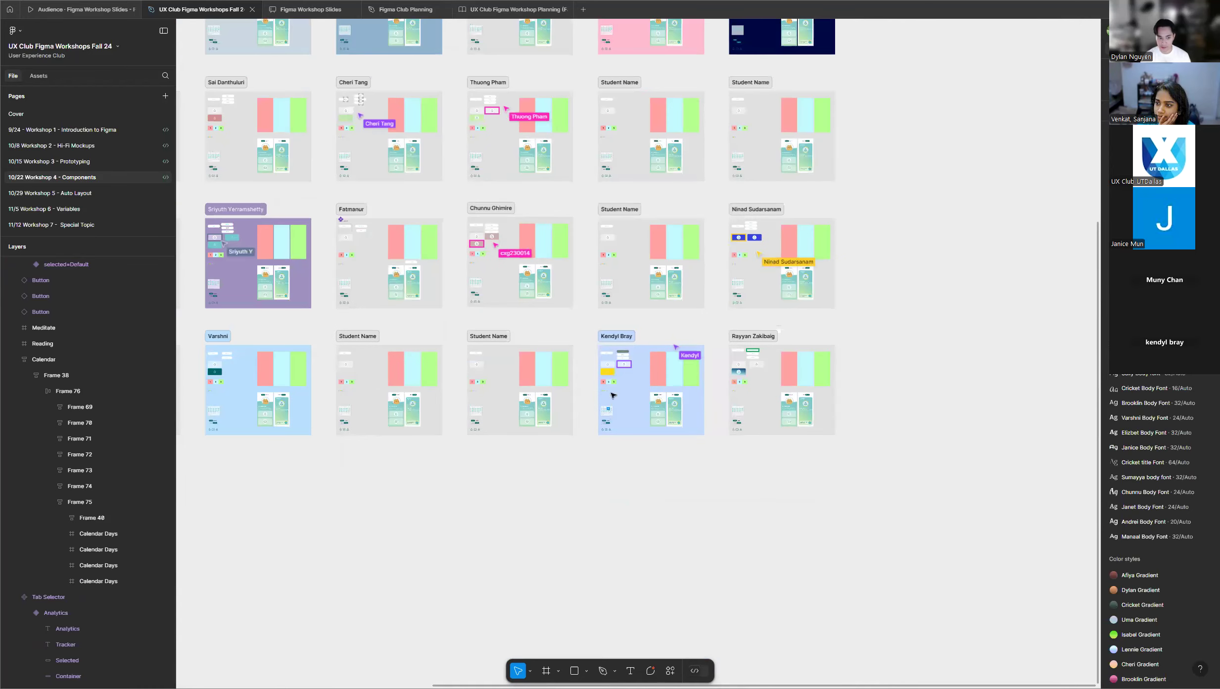
scroll(596, 381, "up", 5)
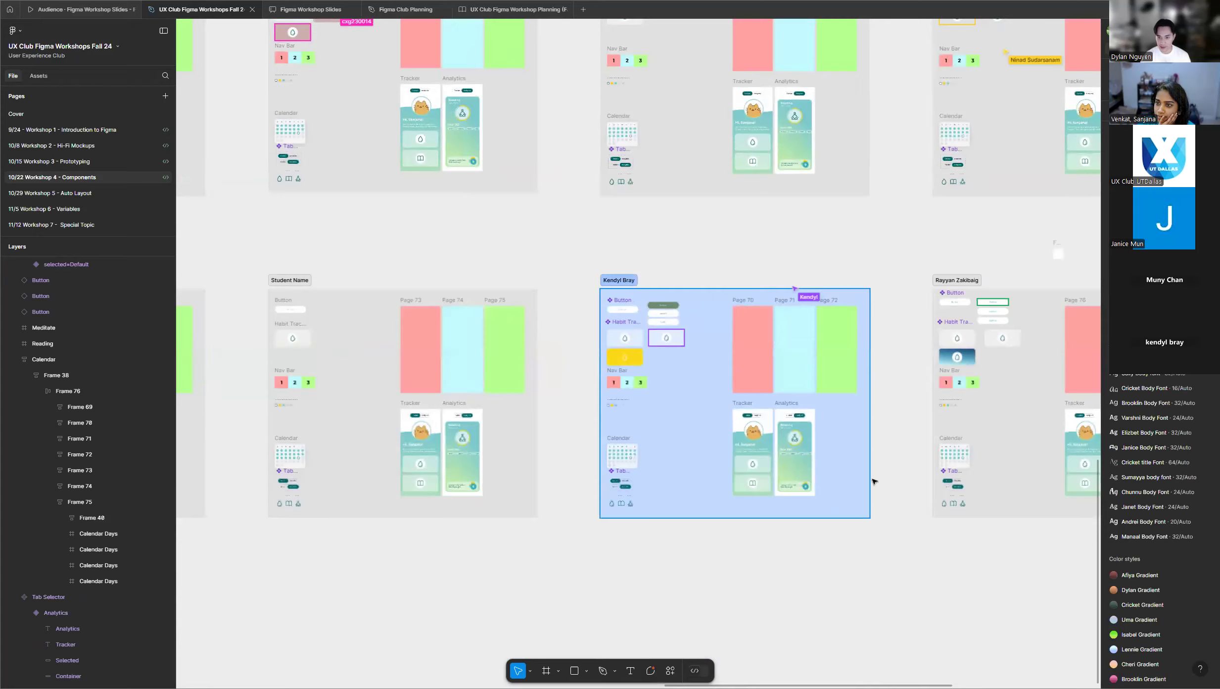
scroll(908, 469, "down", 3)
scroll(908, 469, "down", 5)
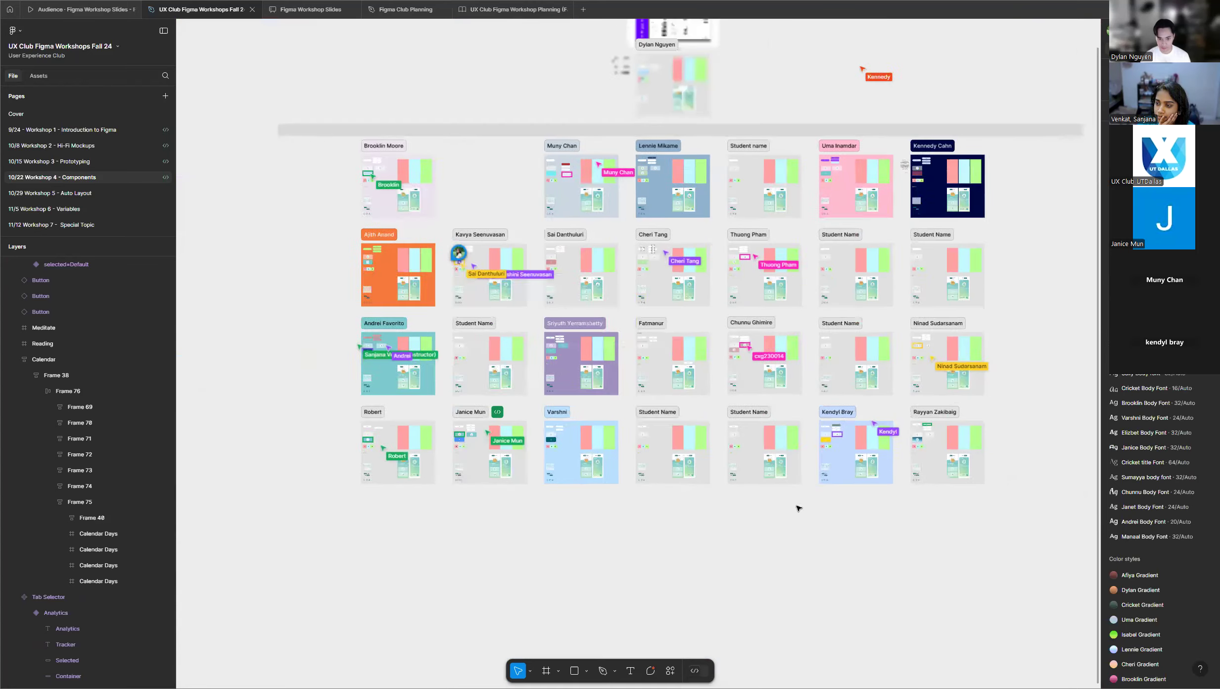
Inspect the teal-and-blue Habit Tracker component set in the bottom-row student frame marked Ready for dev.
scroll(410, 501, "up", 6)
scroll(440, 346, "up", 5)
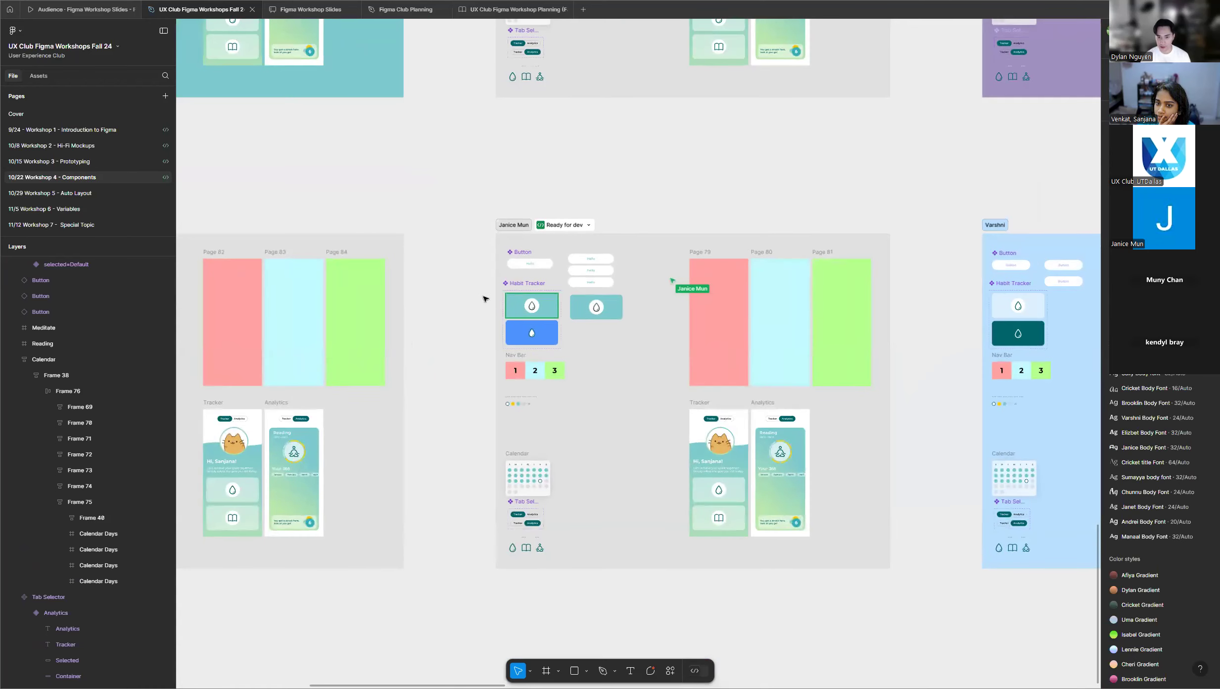
left_click(511, 281)
left_click(448, 273)
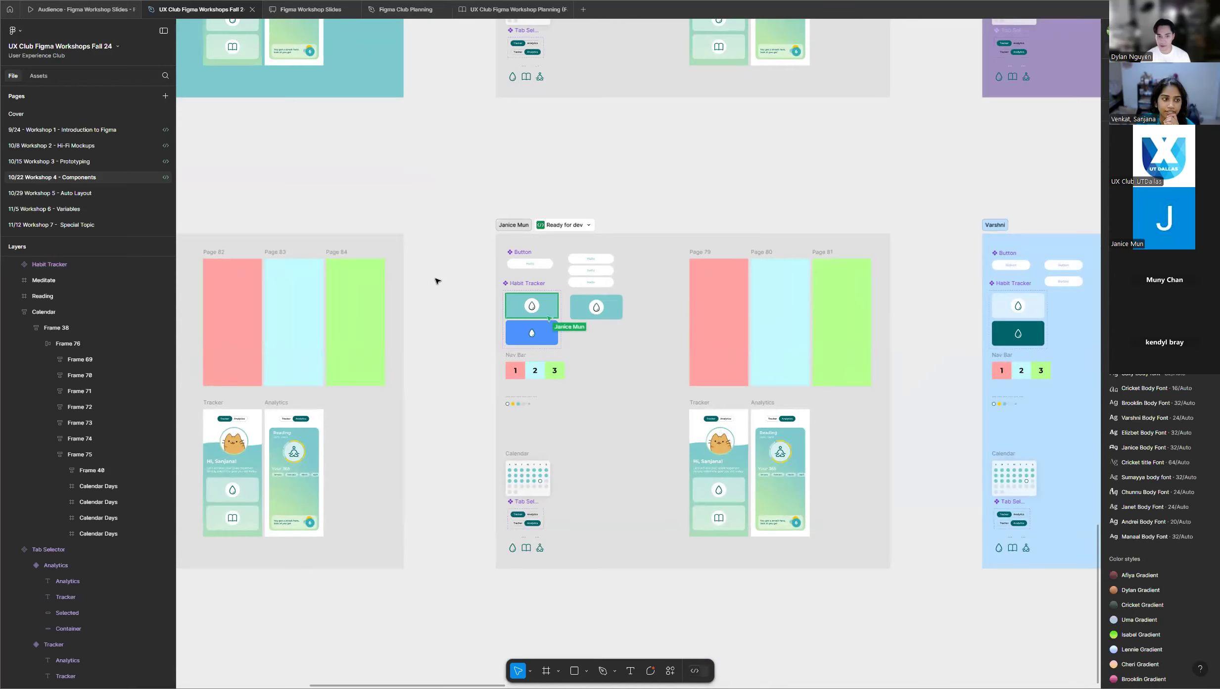
scroll(424, 283, "down", 5)
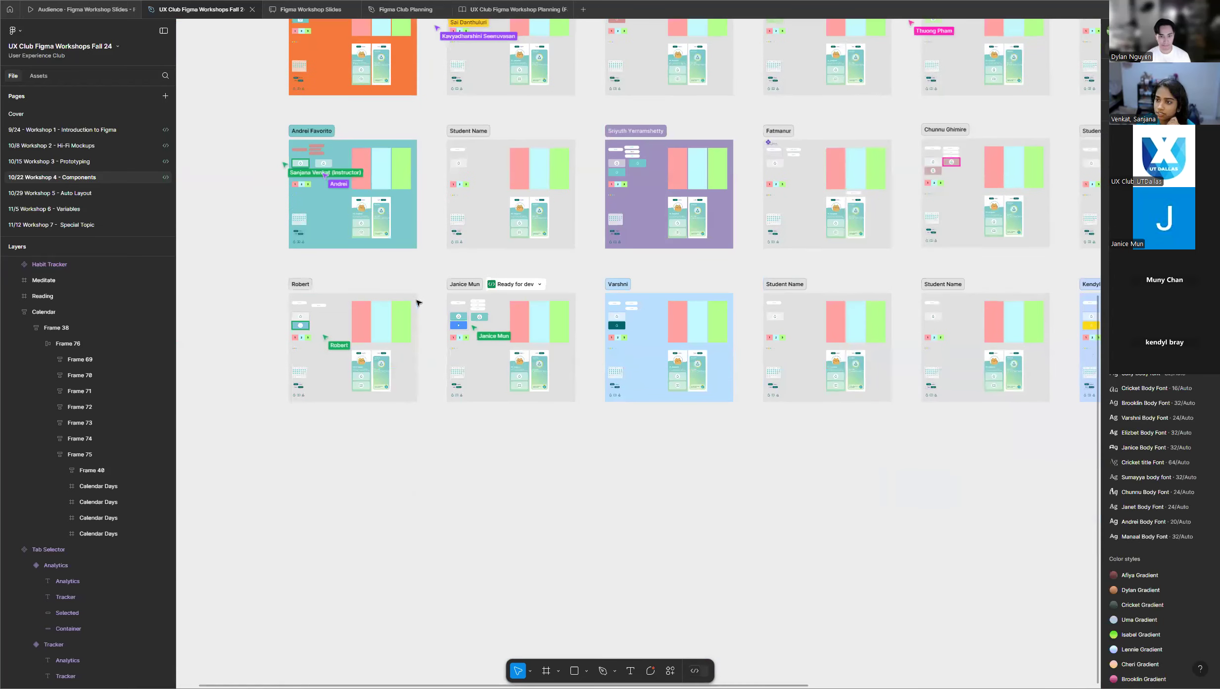
Return to the instructor's frame below the Figma Cheat Sheet and examine its Habit Tracker component set.
scroll(419, 302, "up", 10)
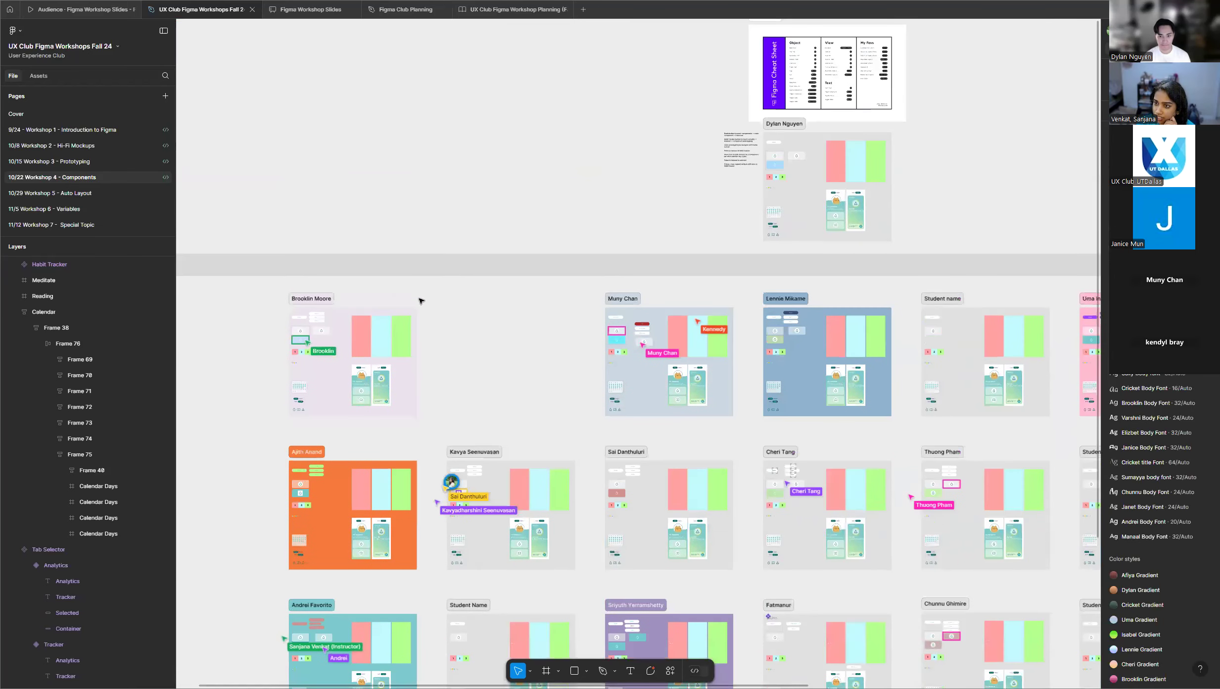
scroll(421, 296, "up", 2)
scroll(422, 281, "down", 2)
scroll(805, 260, "up", 2)
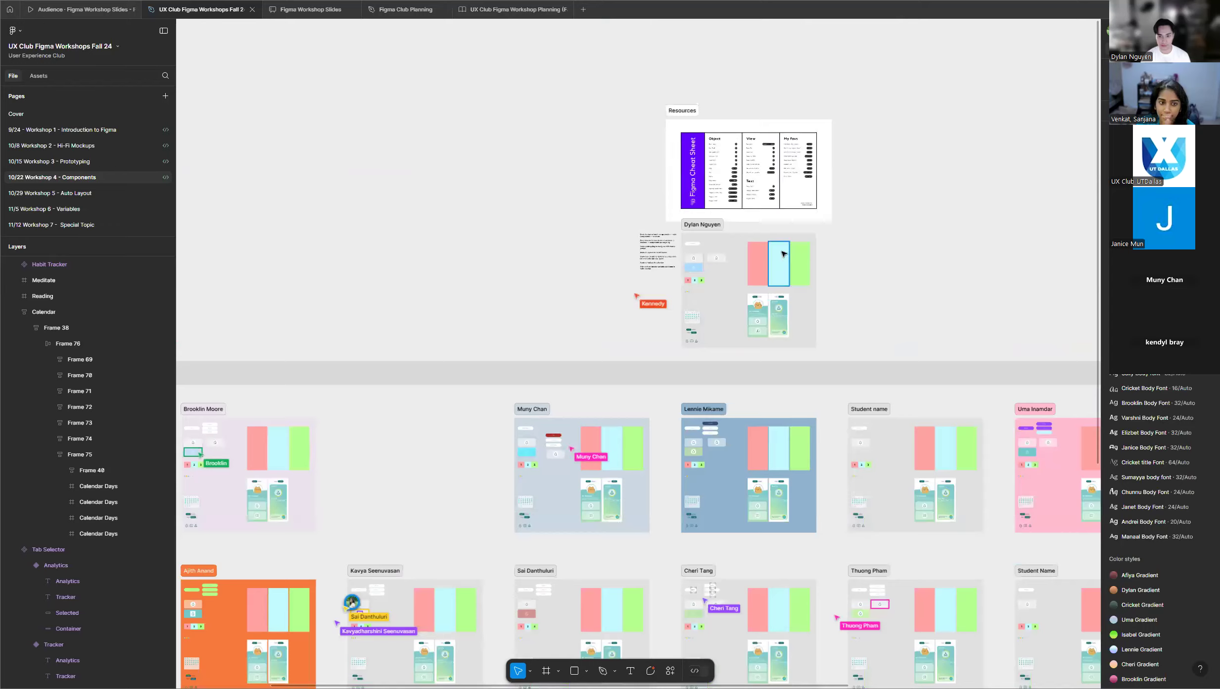
scroll(782, 254, "up", 8)
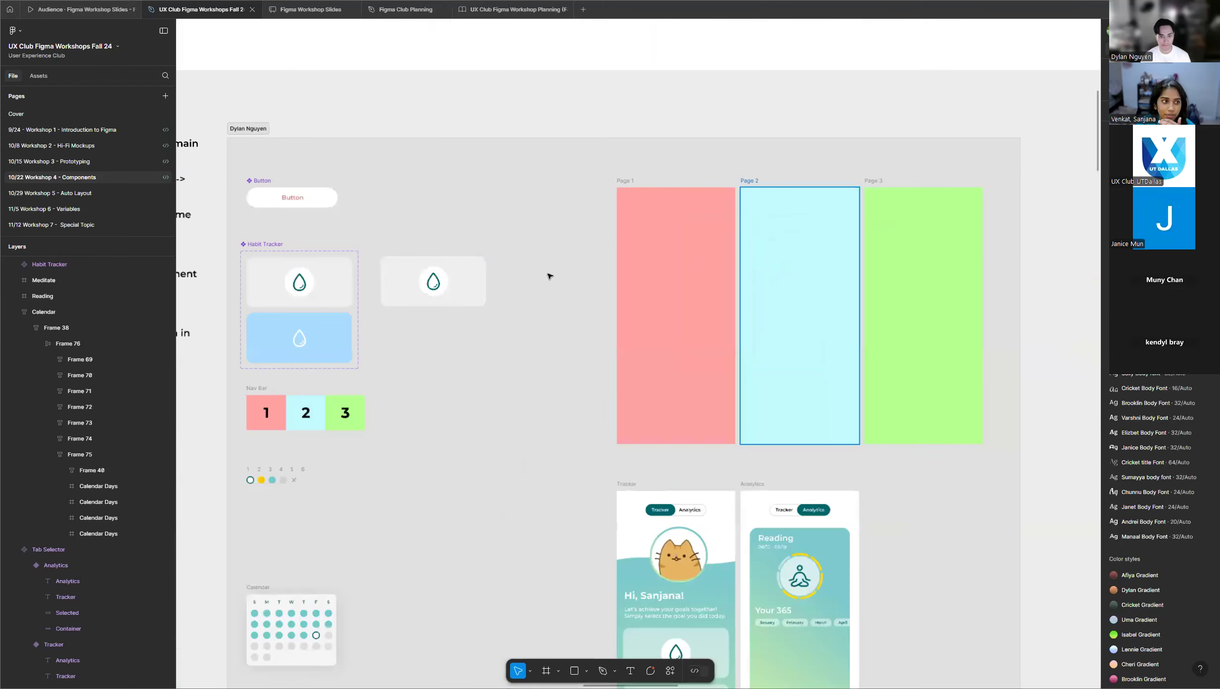
scroll(236, 297, "up", 3)
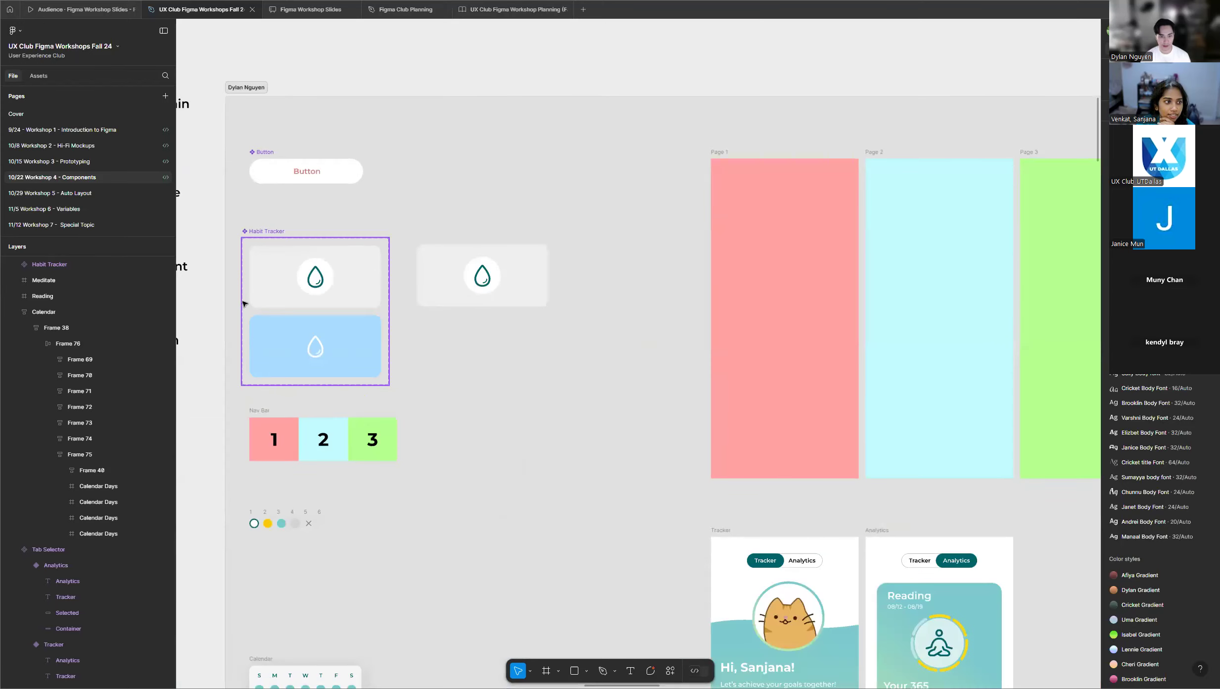
scroll(243, 302, "up", 3)
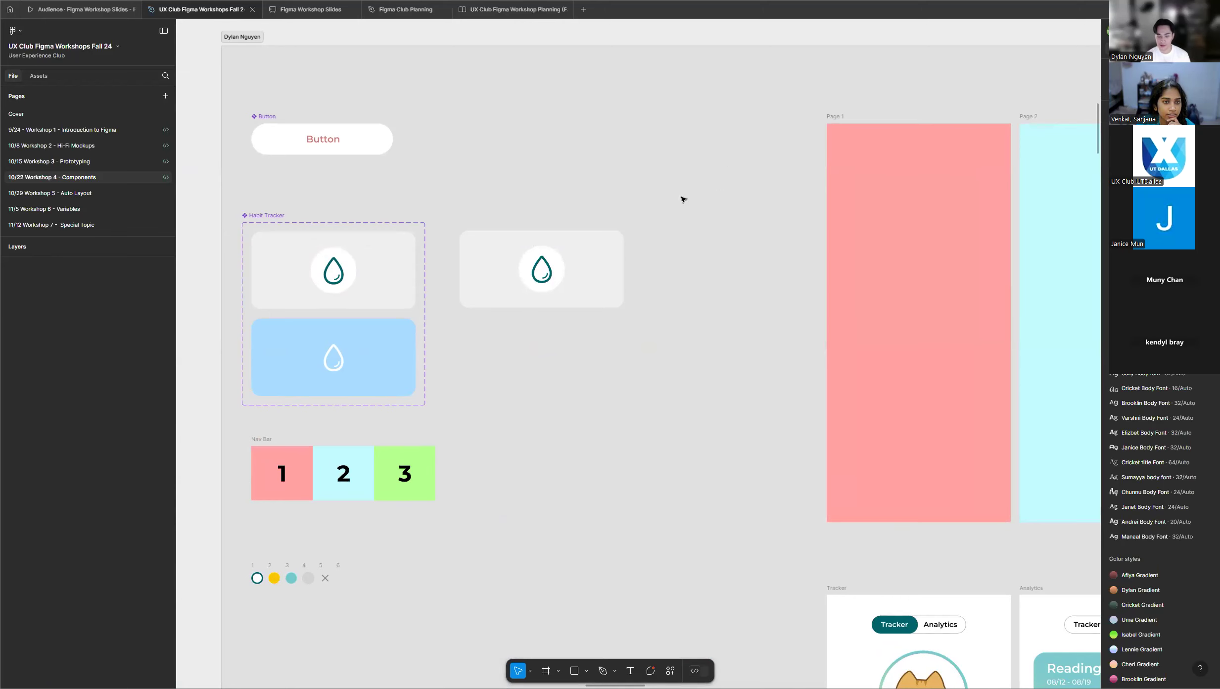
Review the instructor's whole frame against the student rows, and focus on the Habit Tracker instance beside the component set.
left_click(672, 249)
scroll(488, 272, "down", 10)
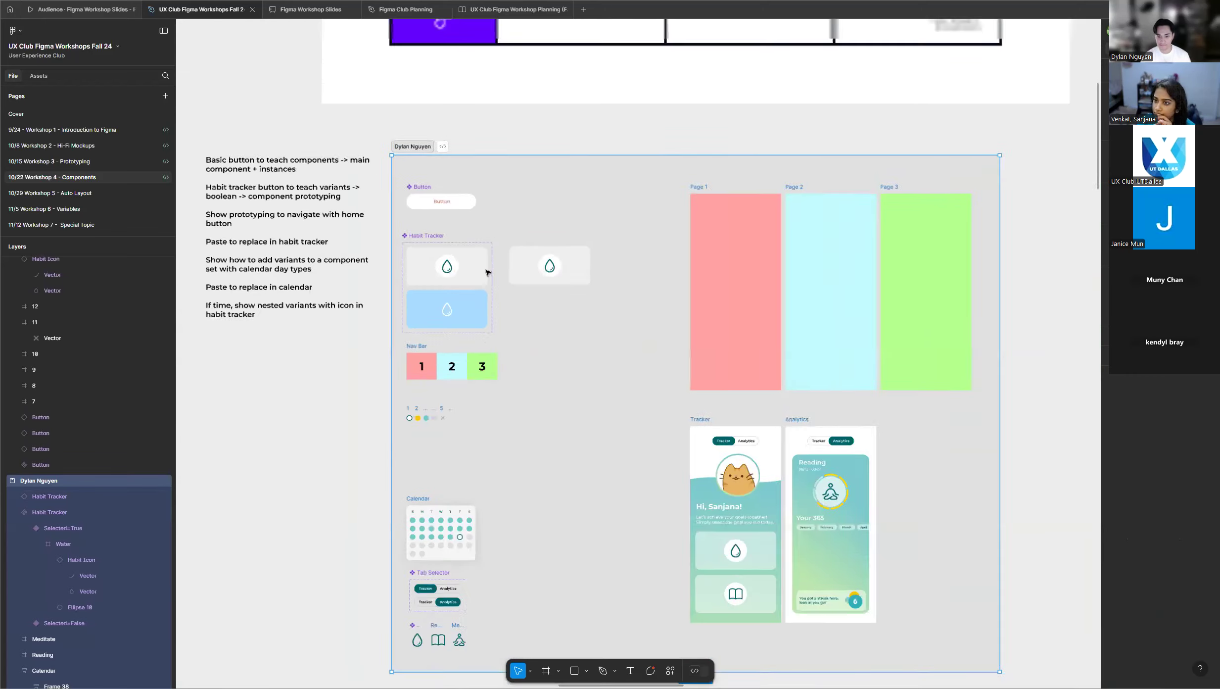
scroll(488, 272, "down", 10)
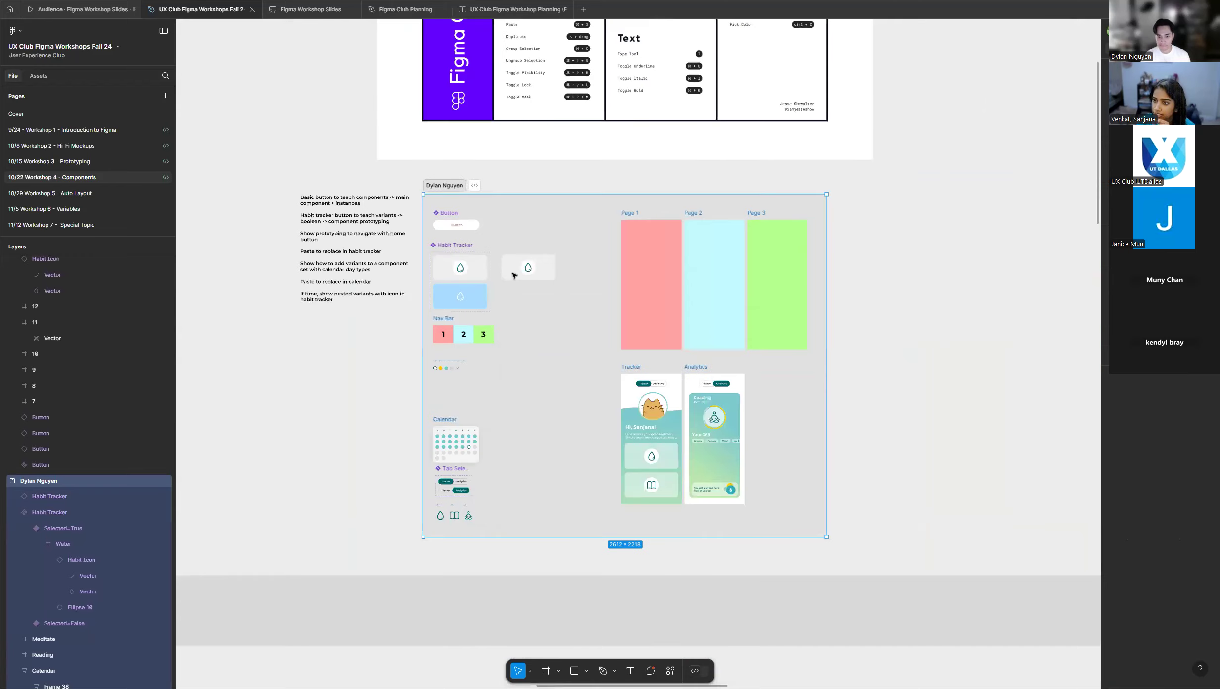
scroll(526, 300, "down", 1)
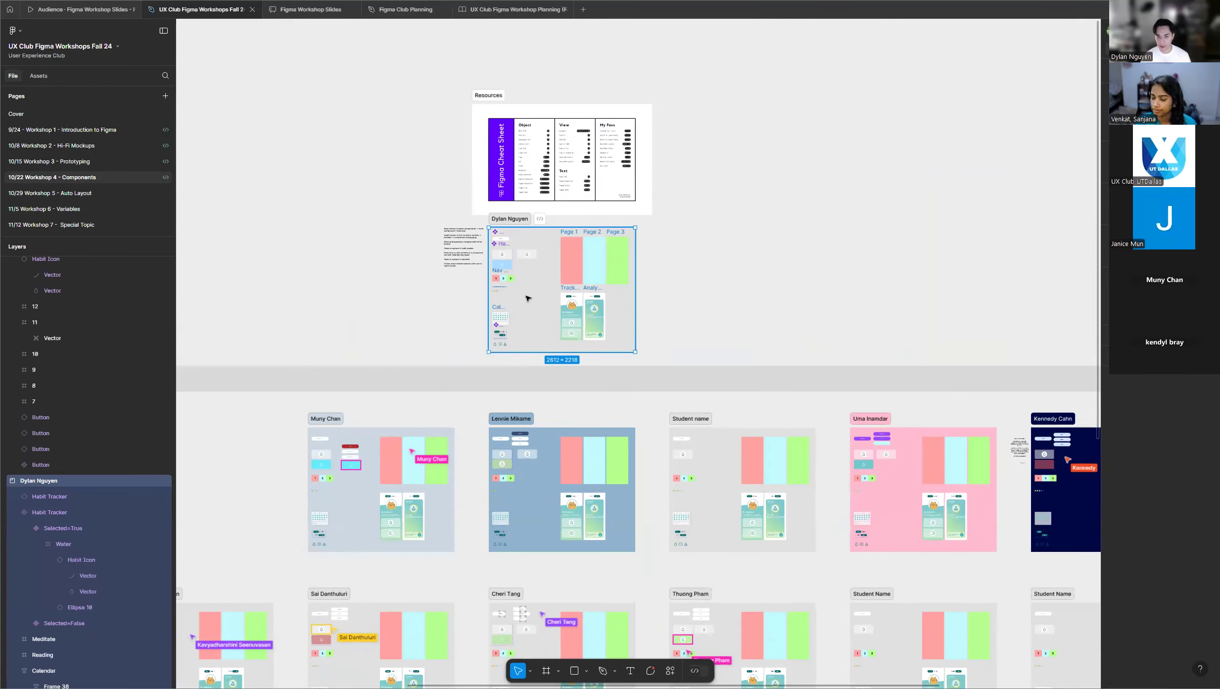
scroll(527, 262, "up", 3)
scroll(527, 261, "up", 5)
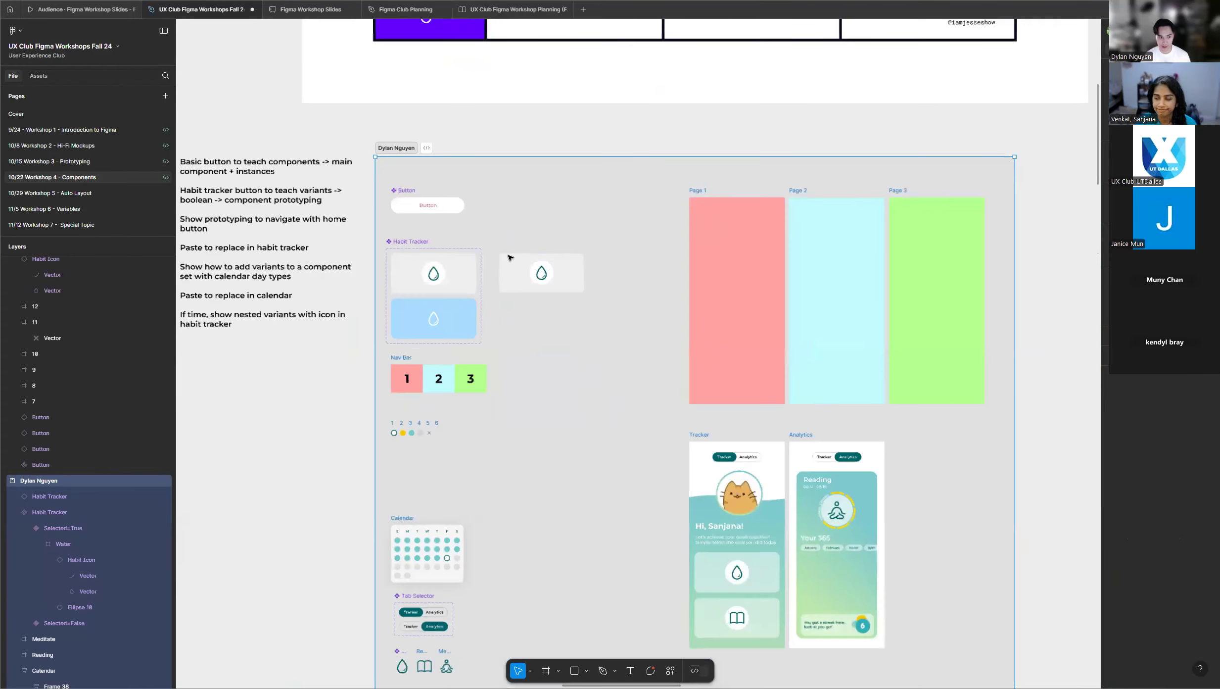
scroll(509, 258, "up", 2)
scroll(505, 256, "up", 3)
scroll(504, 256, "up", 2)
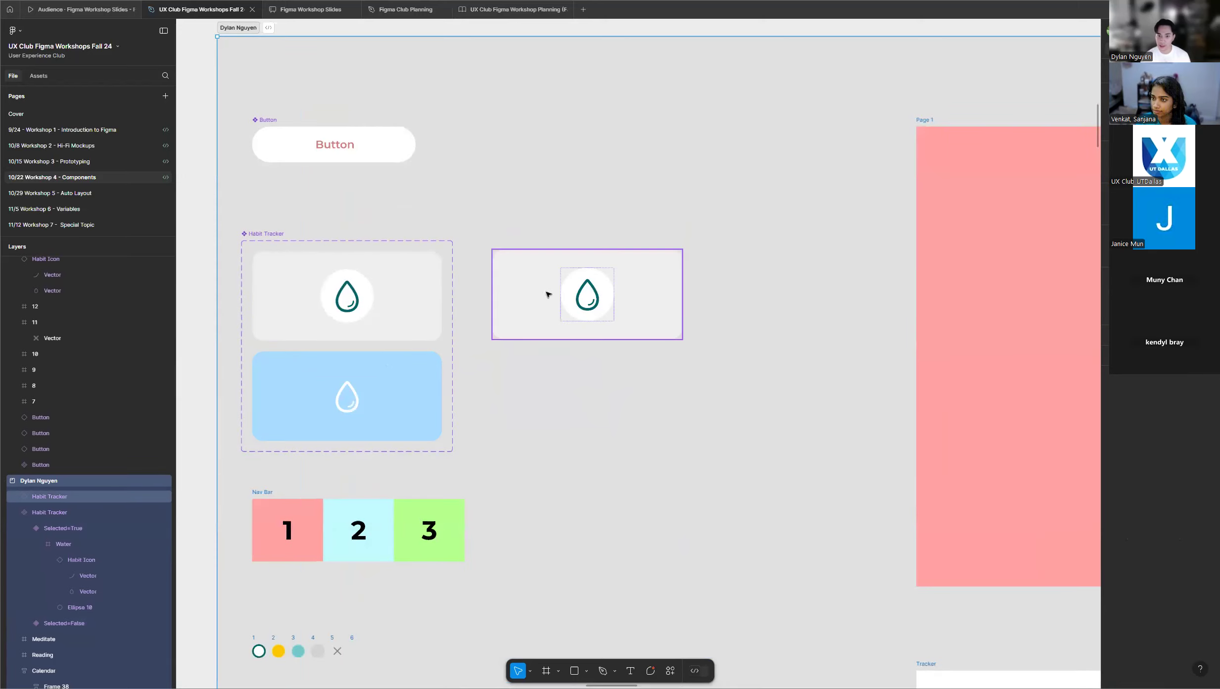
Move the Habit Tracker instance slightly farther away from its component set.
left_click(576, 271)
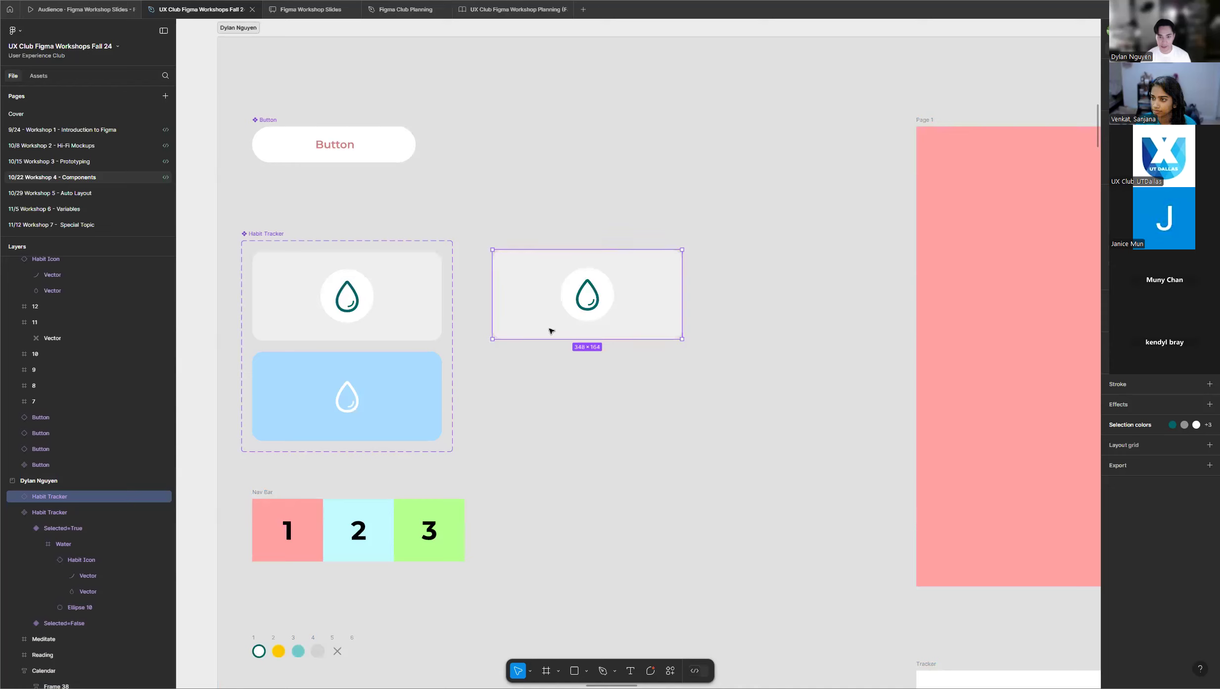
left_click_drag(650, 282, 688, 283)
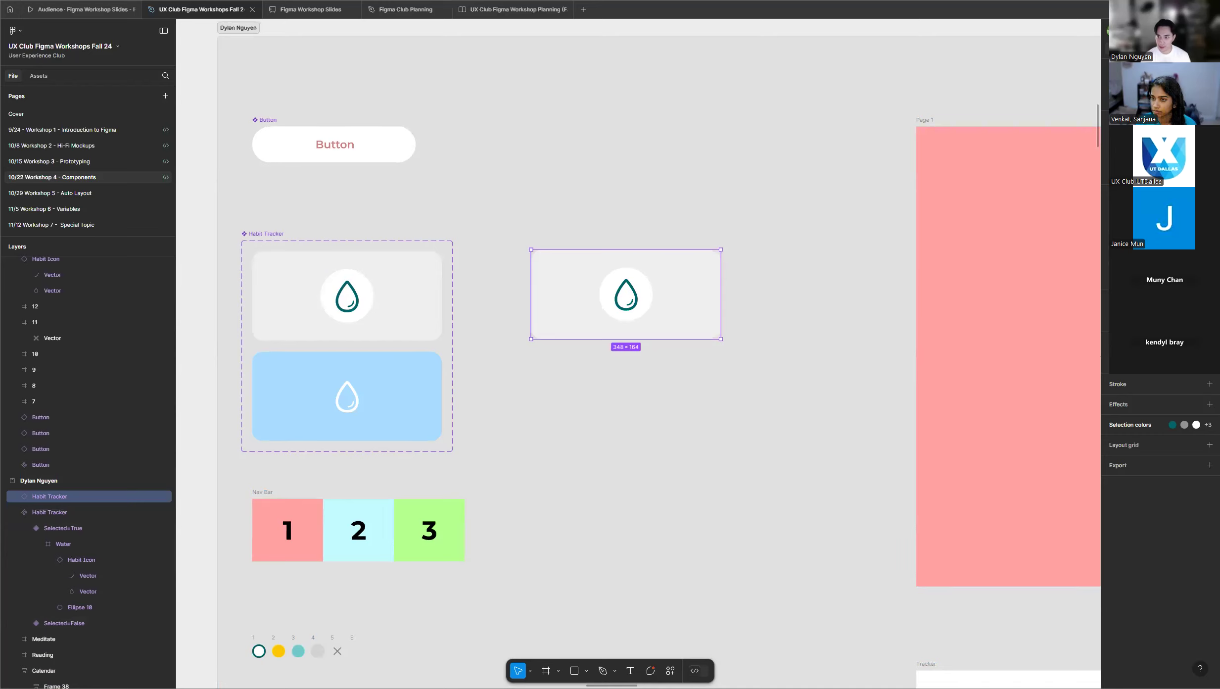
Toggle the instance's Selected property on and off repeatedly to demonstrate its grey and blue variants.
left_click(1164, 94)
left_click(1163, 94)
left_click(1163, 94)
left_click(1164, 95)
left_click(1163, 94)
left_click(1163, 94)
left_click(1163, 95)
left_click(1164, 95)
left_click(1163, 95)
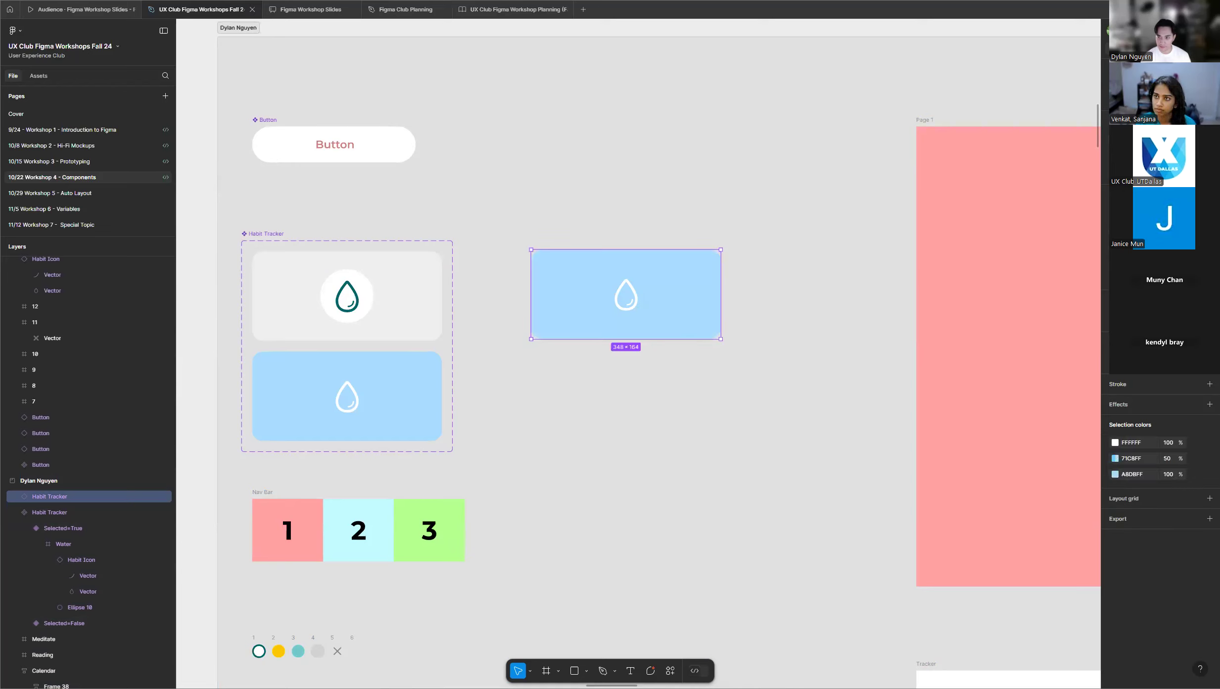
left_click(1164, 95)
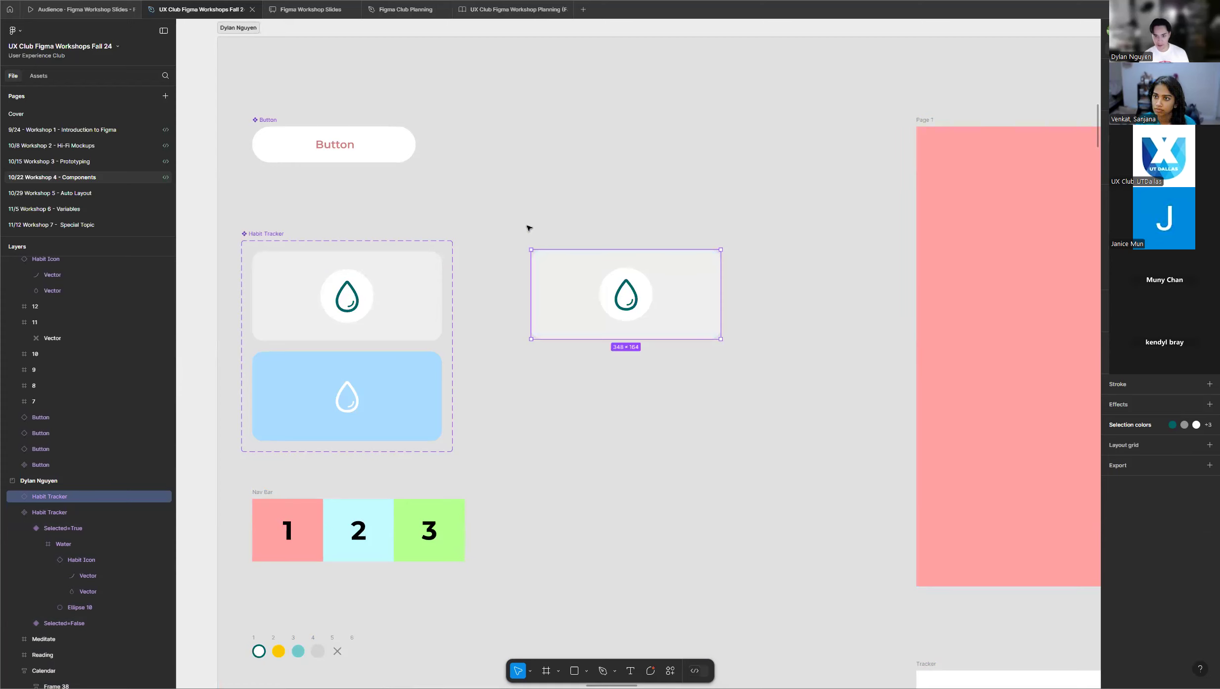
scroll(528, 227, "down", 4)
scroll(508, 233, "up", 4)
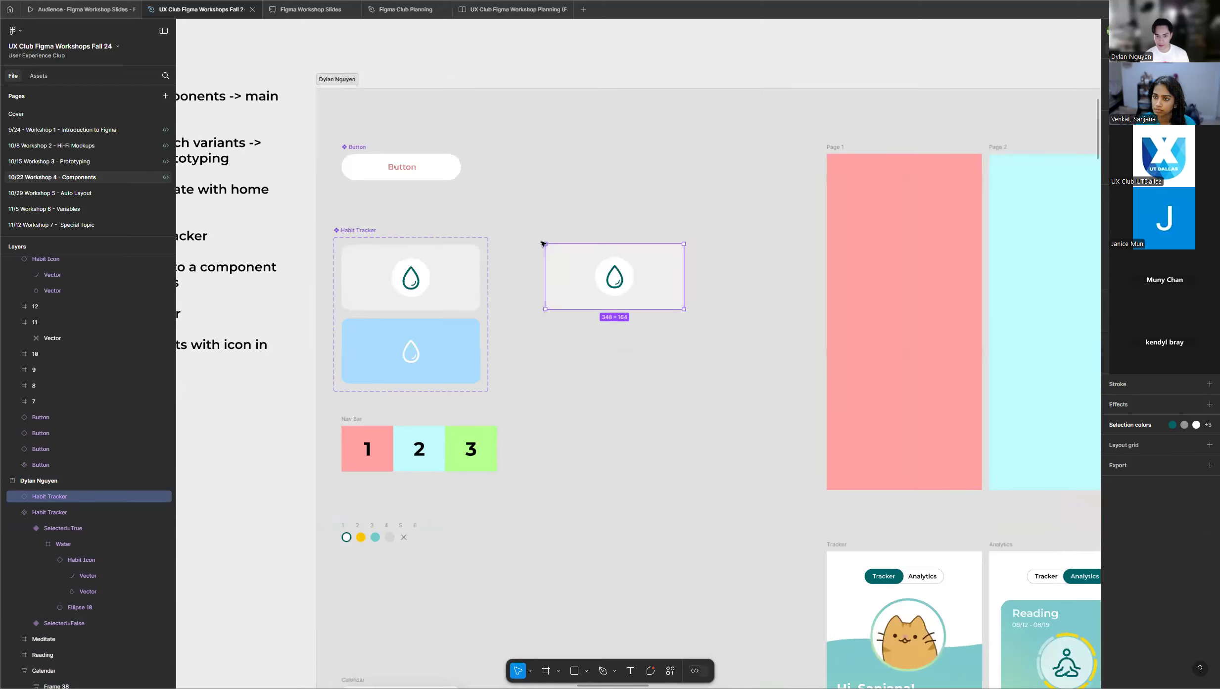
scroll(742, 218, "down", 3)
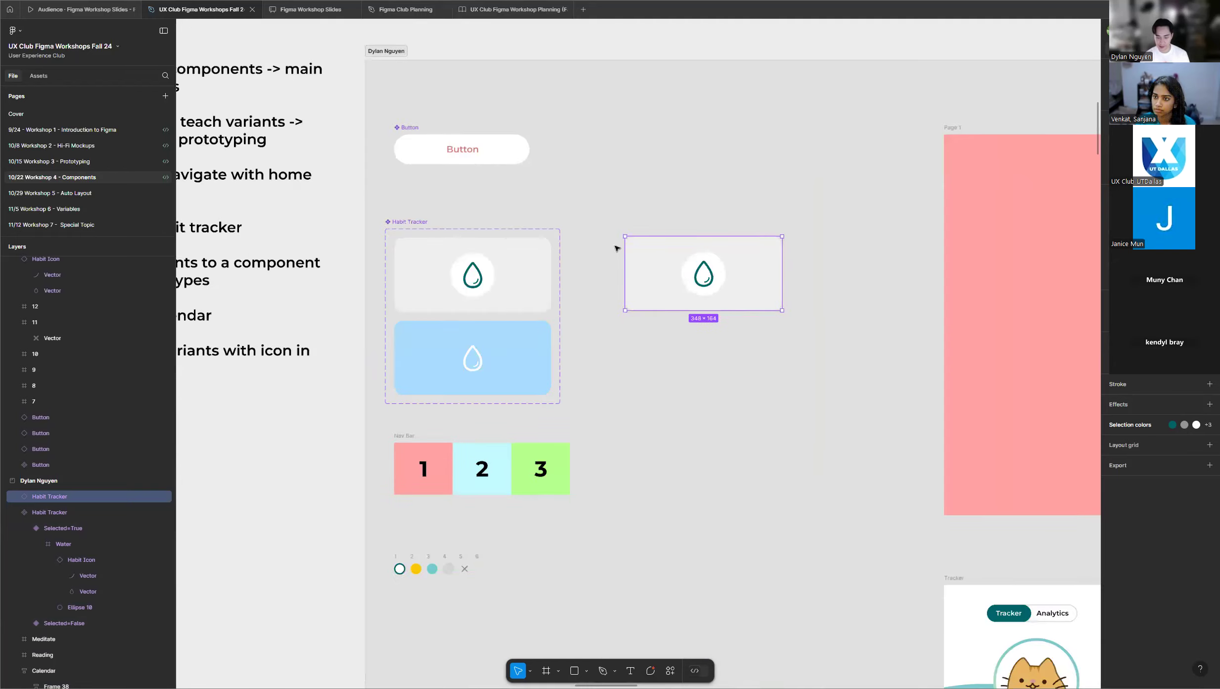
scroll(593, 243, "up", 3)
scroll(600, 241, "up", 1)
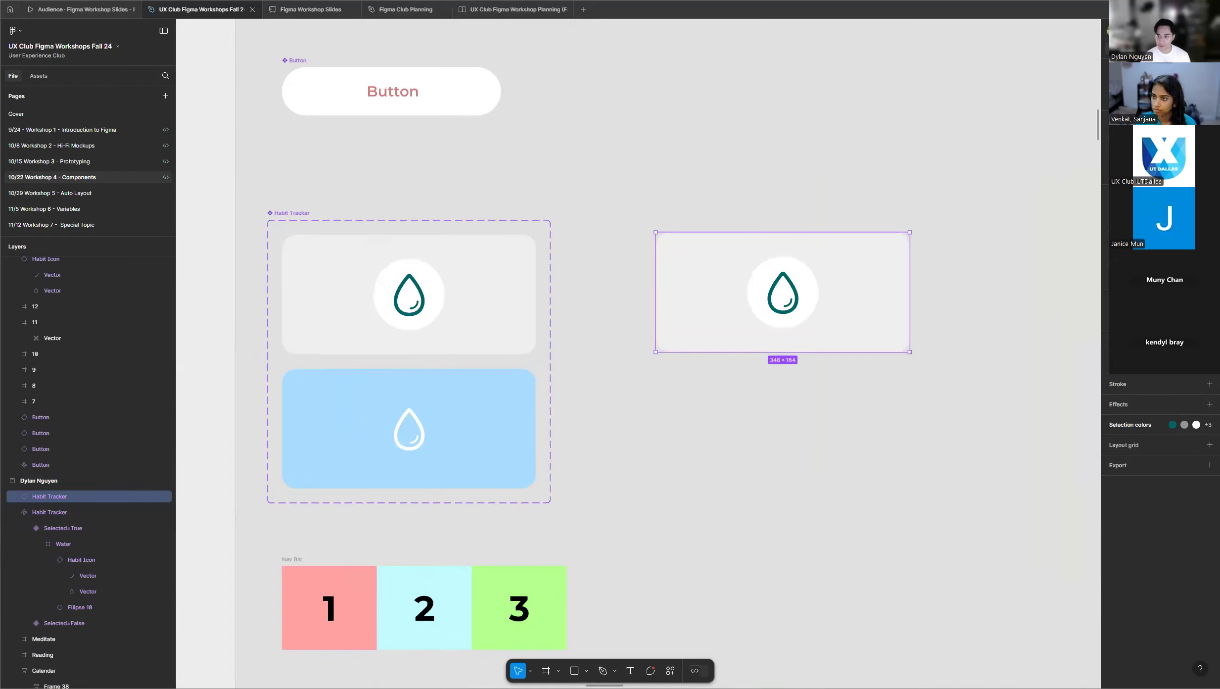
left_click(1164, 94)
left_click(1164, 94)
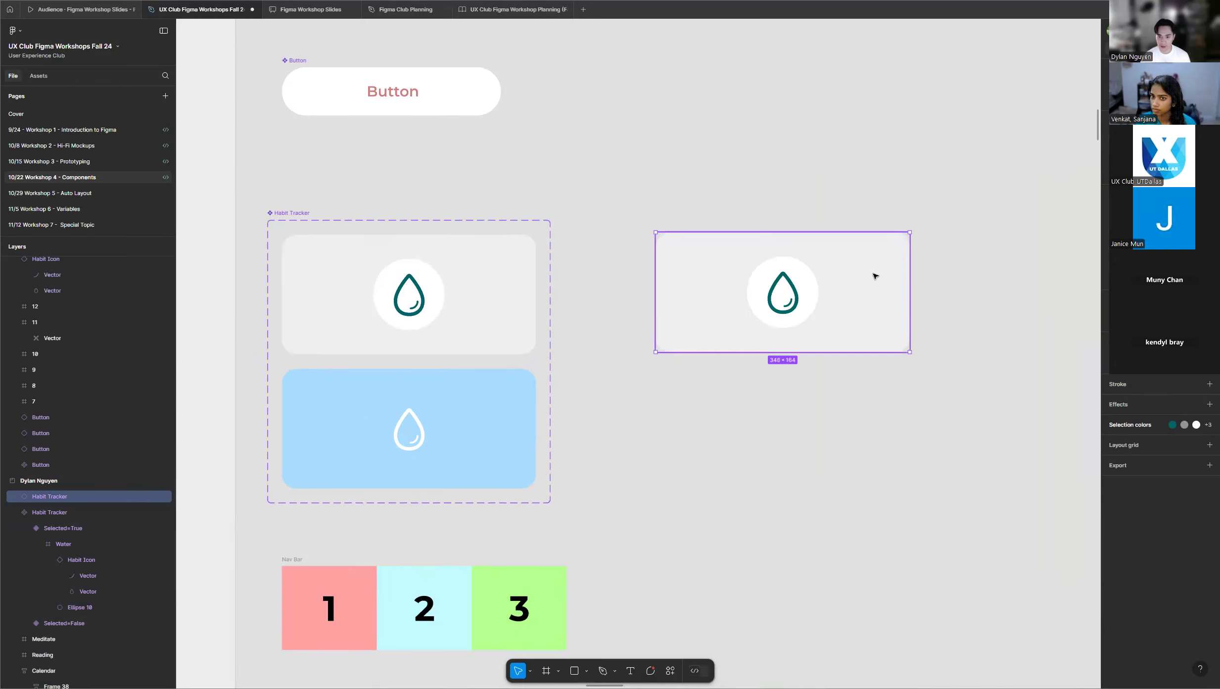
Compare the Habit Tracker instance with the grey and blue variants, and shift the instance a little farther from the component set.
left_click(633, 243)
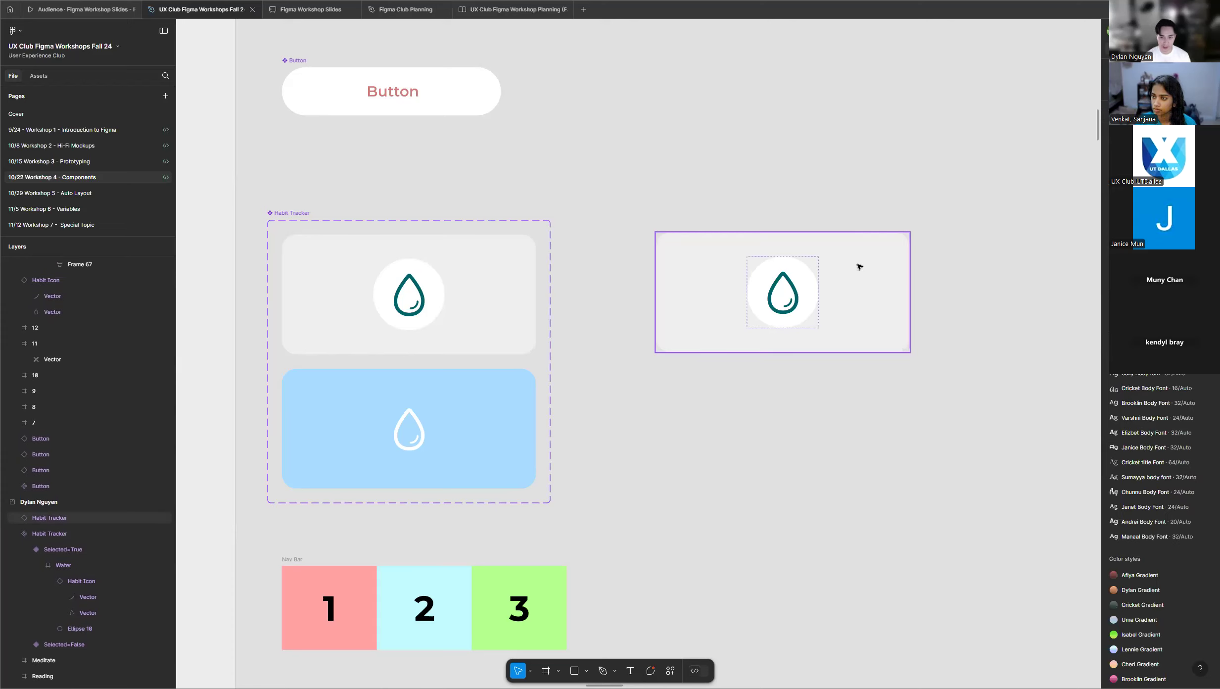
left_click(860, 279)
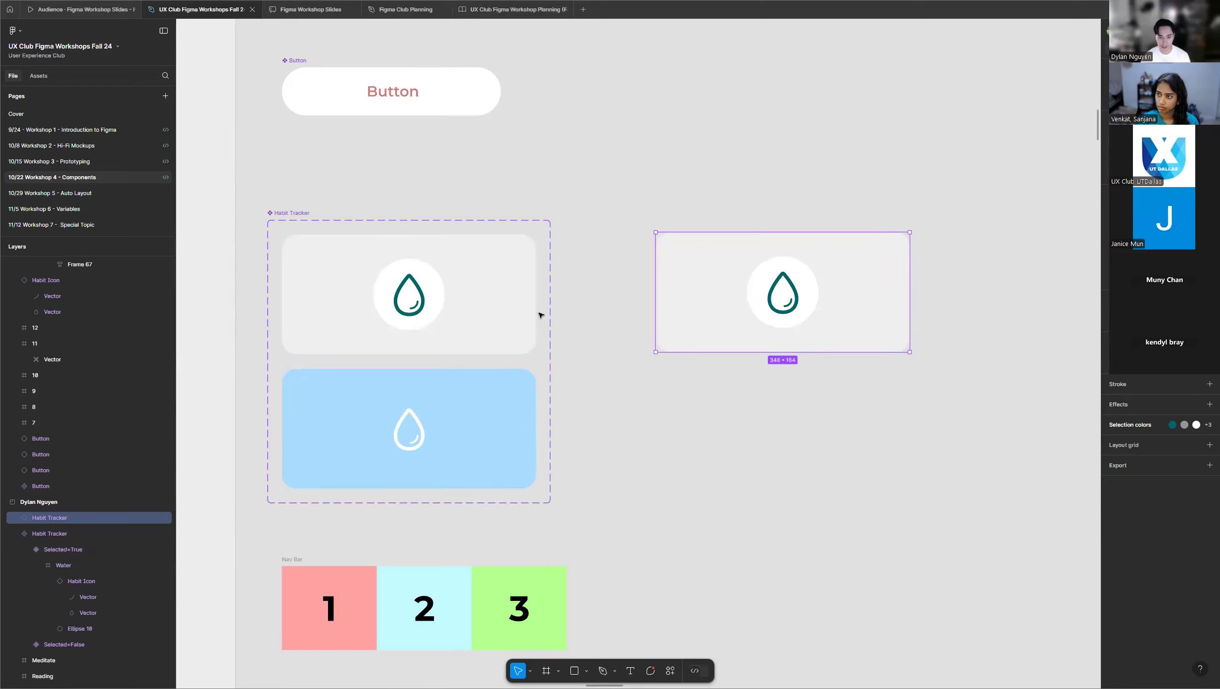
left_click(512, 321)
left_click(504, 416)
left_click(626, 191)
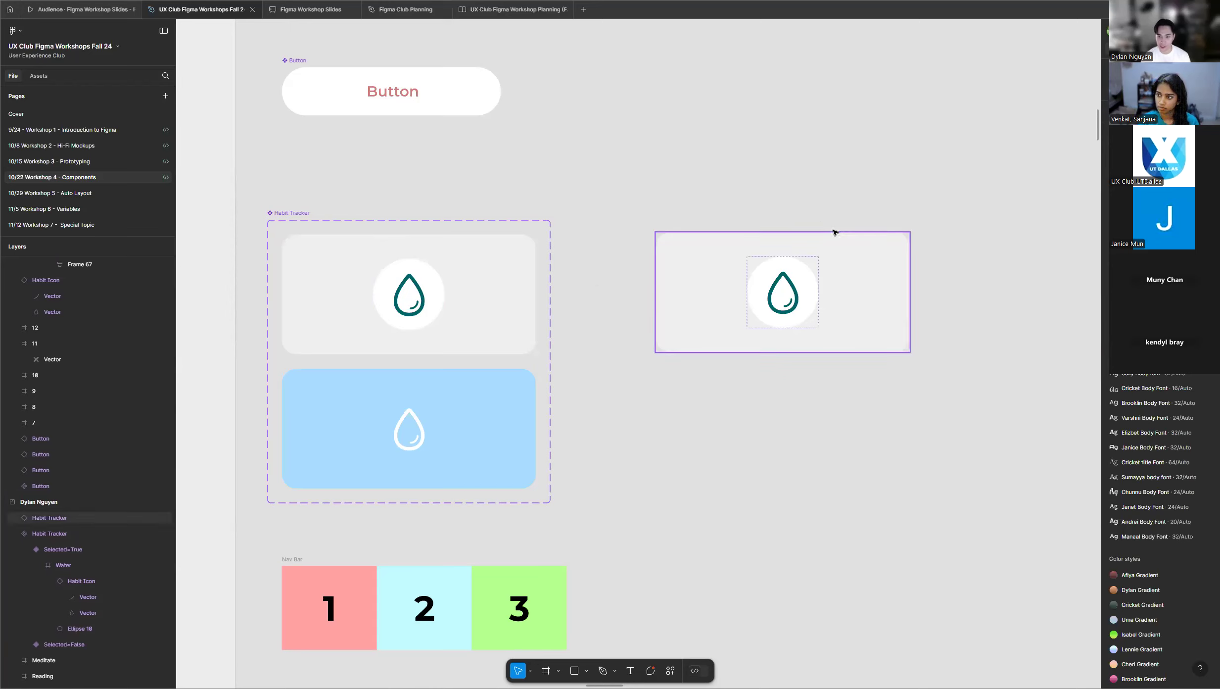
left_click(903, 264)
left_click_drag(879, 269, 893, 270)
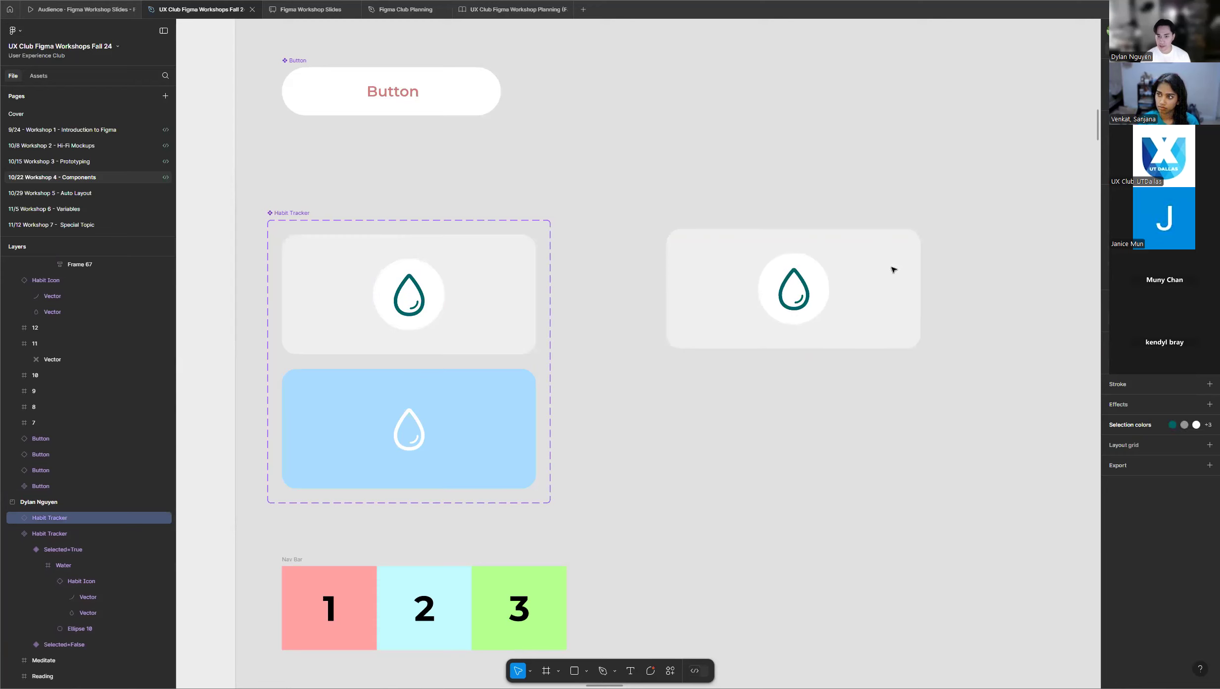
Examine the Habit Tracker component set and its instance, along with the workshop outline notes beside the instructor's frame.
scroll(893, 269, "down", 3)
scroll(751, 286, "up", 5)
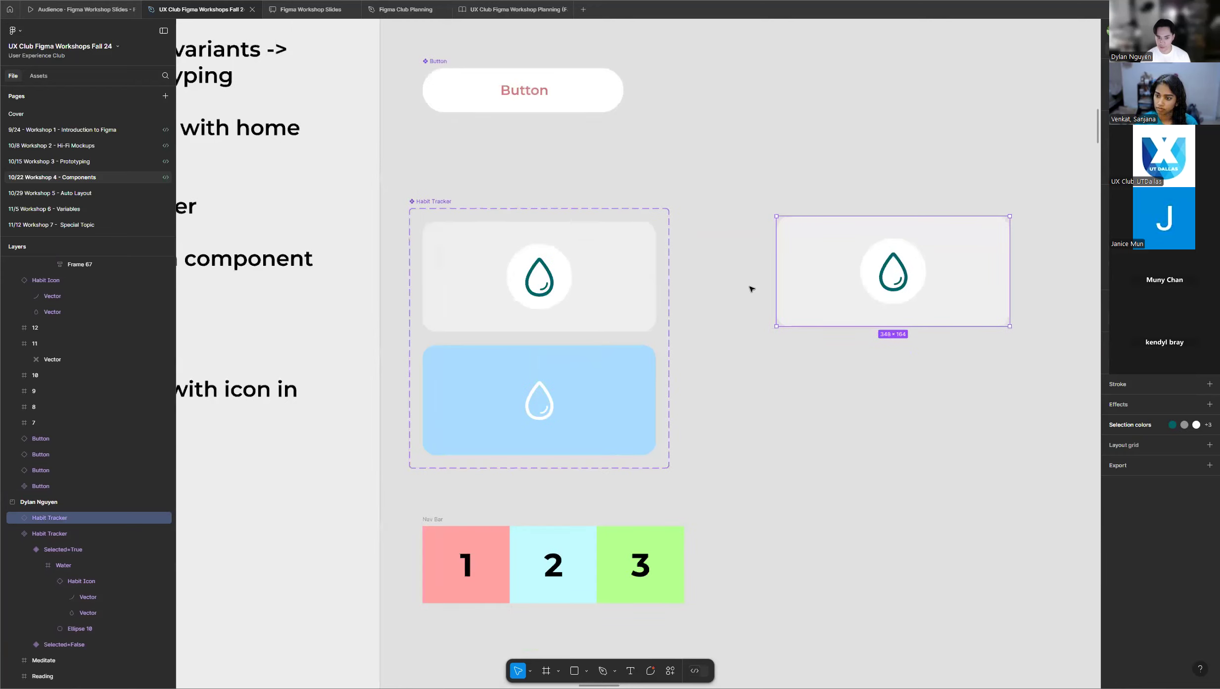
scroll(504, 265, "down", 2)
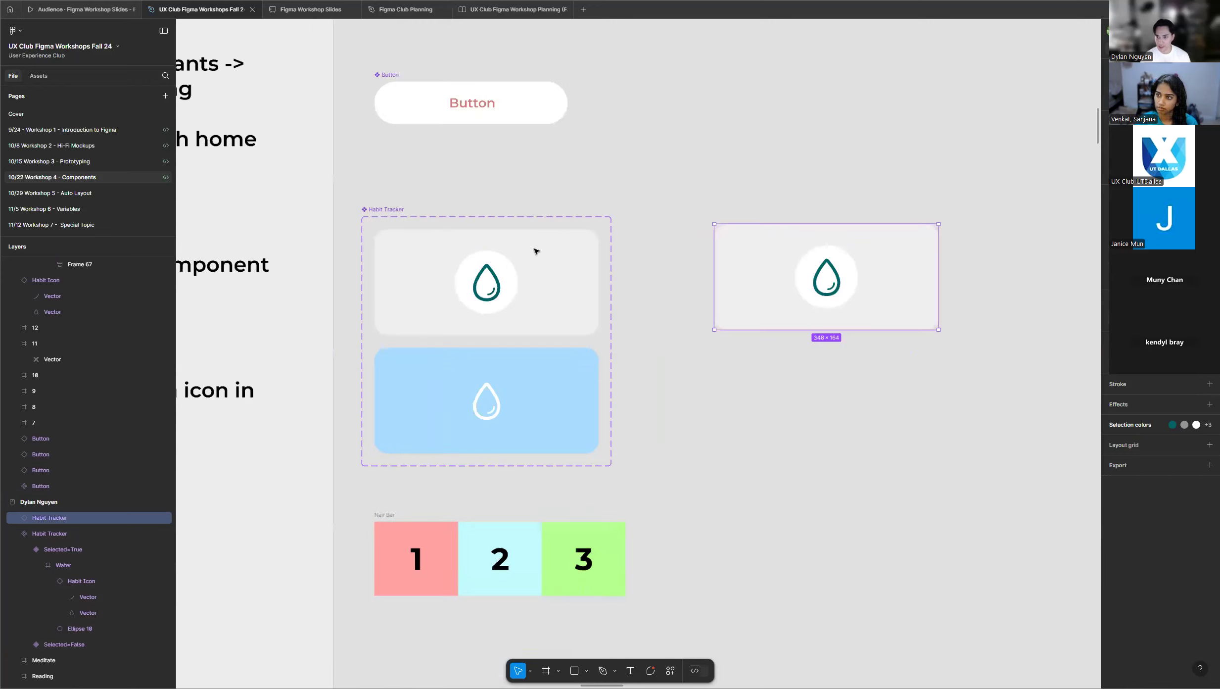
scroll(665, 217, "up", 3)
scroll(296, 315, "up", 2)
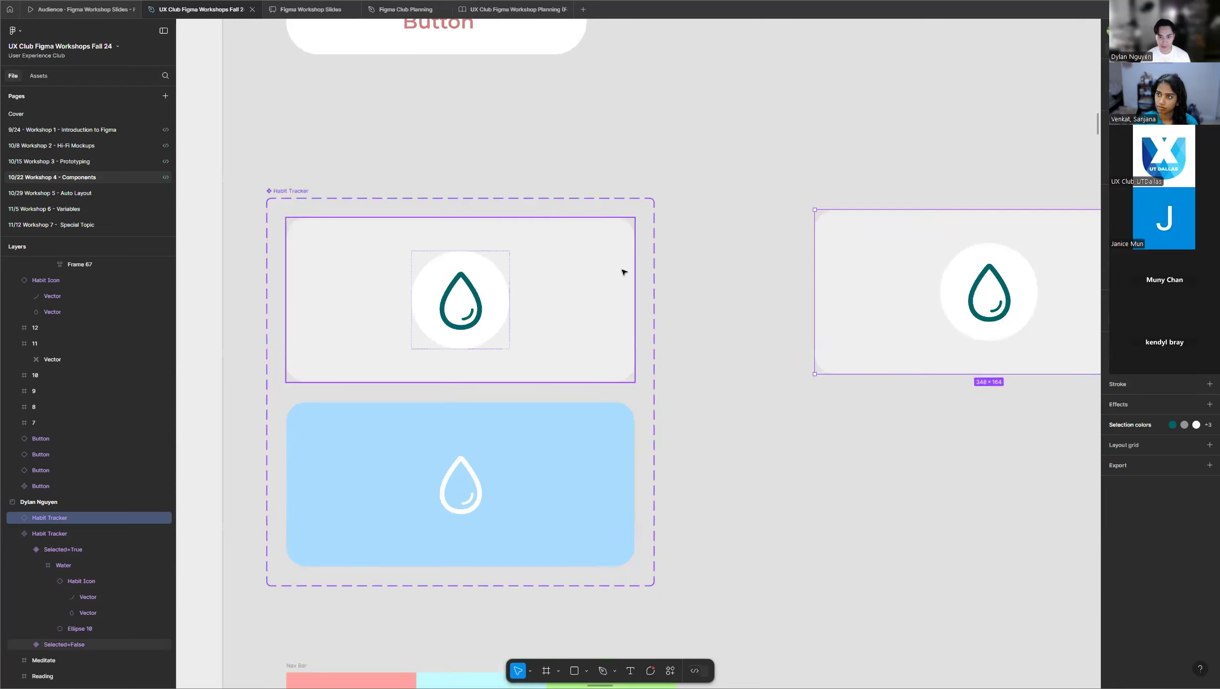
scroll(313, 283, "down", 2)
scroll(637, 302, "down", 2)
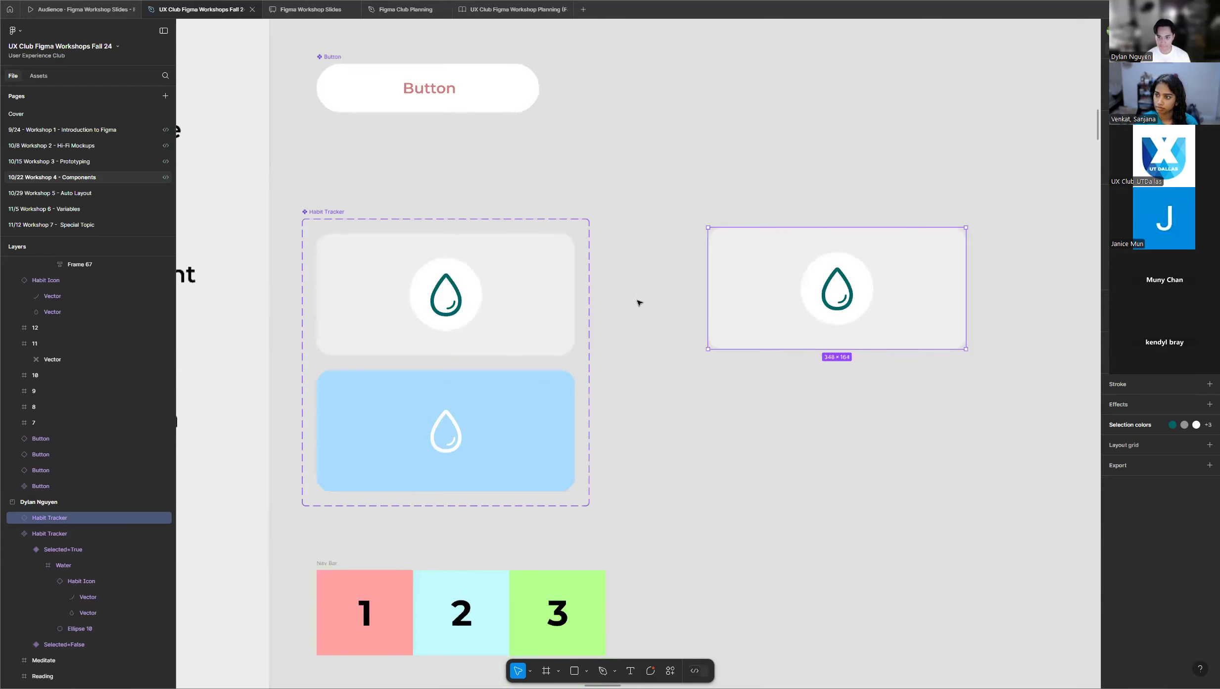
left_click(642, 299)
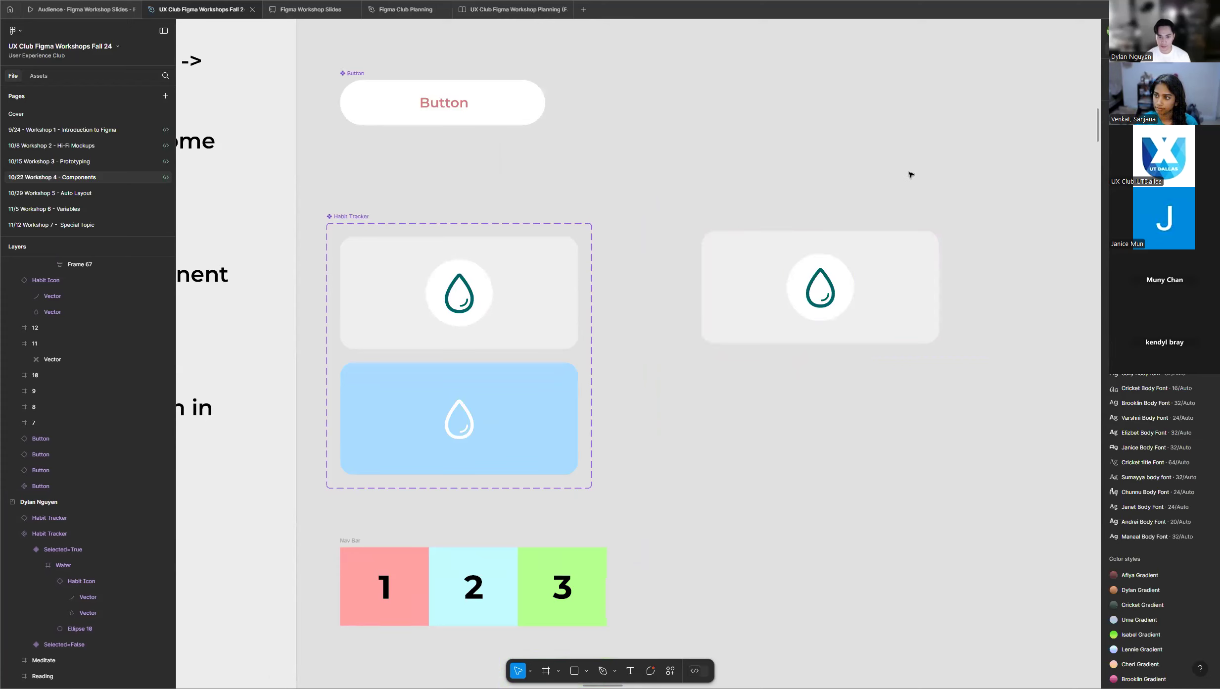
scroll(913, 178, "down", 3)
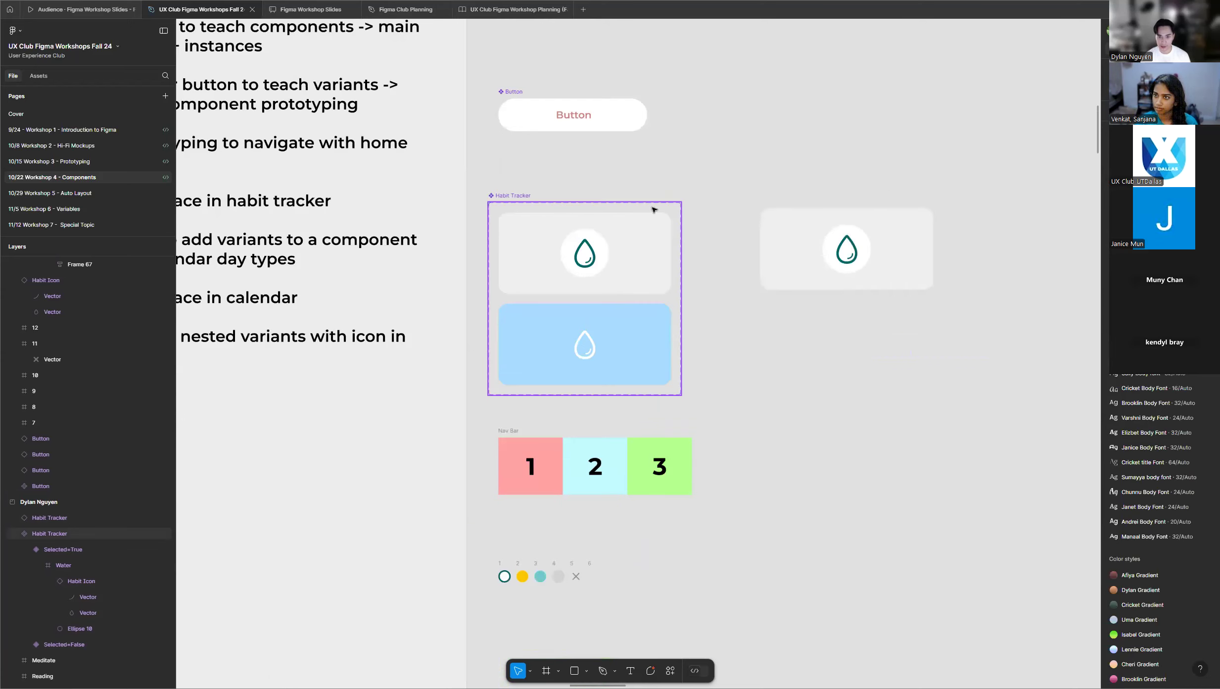
scroll(648, 204, "down", 3)
scroll(631, 203, "up", 5)
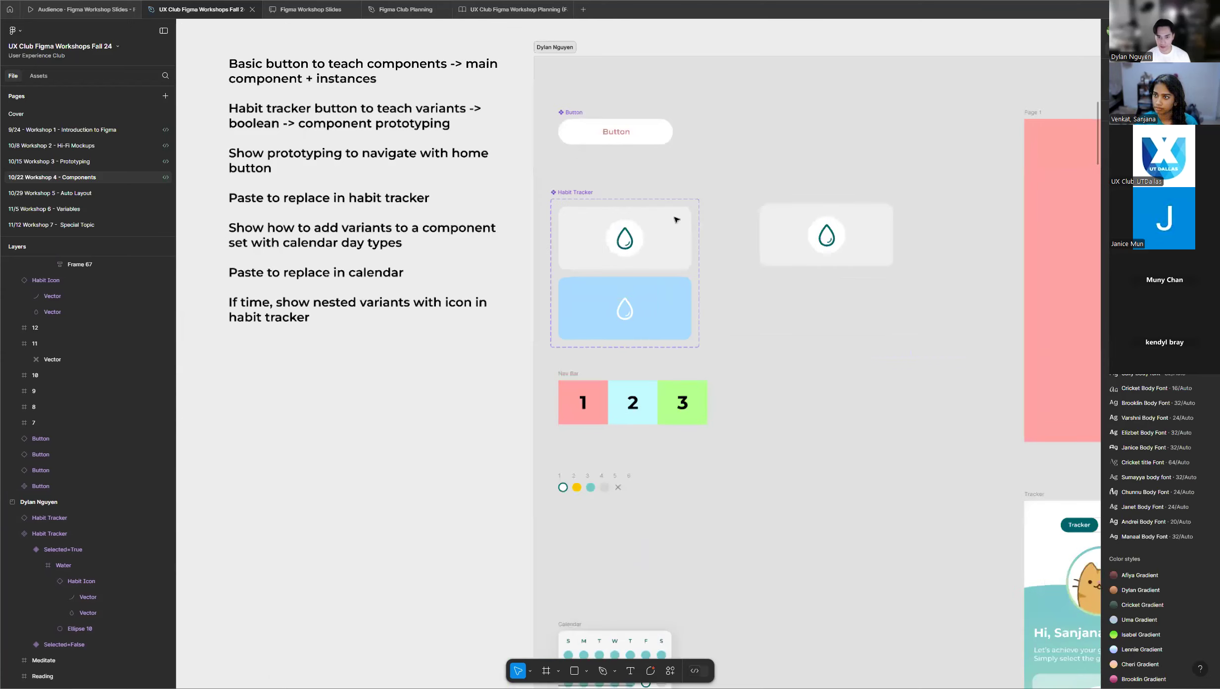
scroll(642, 237, "up", 5)
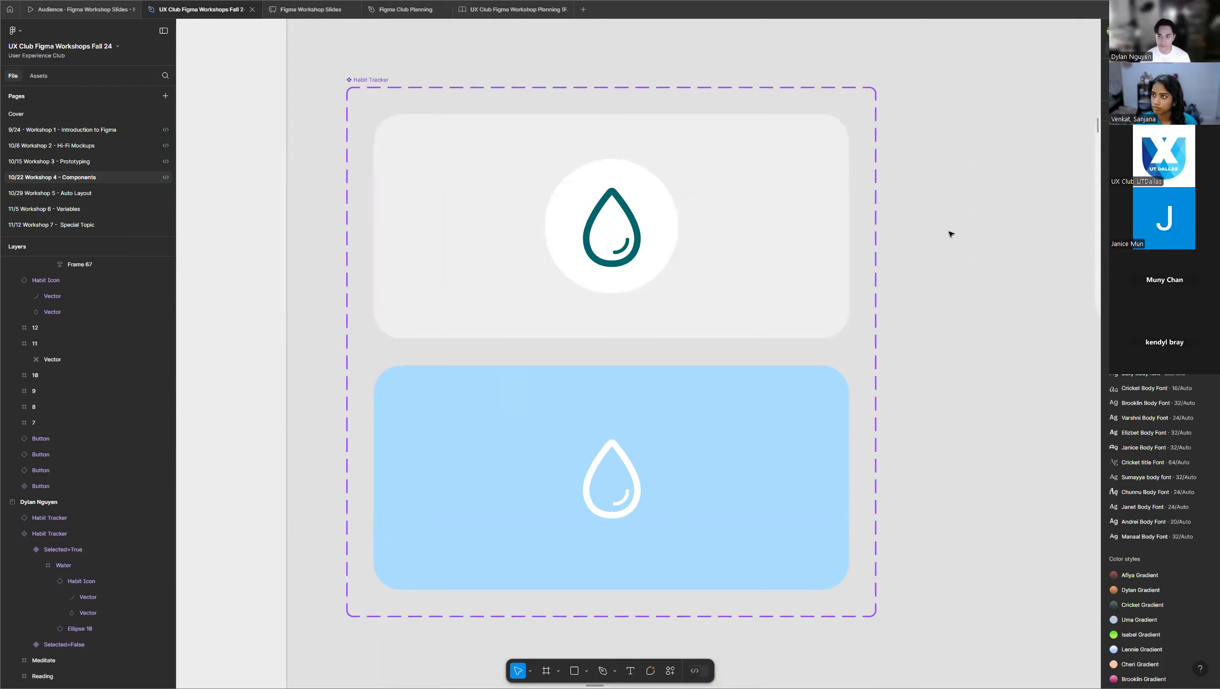
scroll(422, 348, "down", 3)
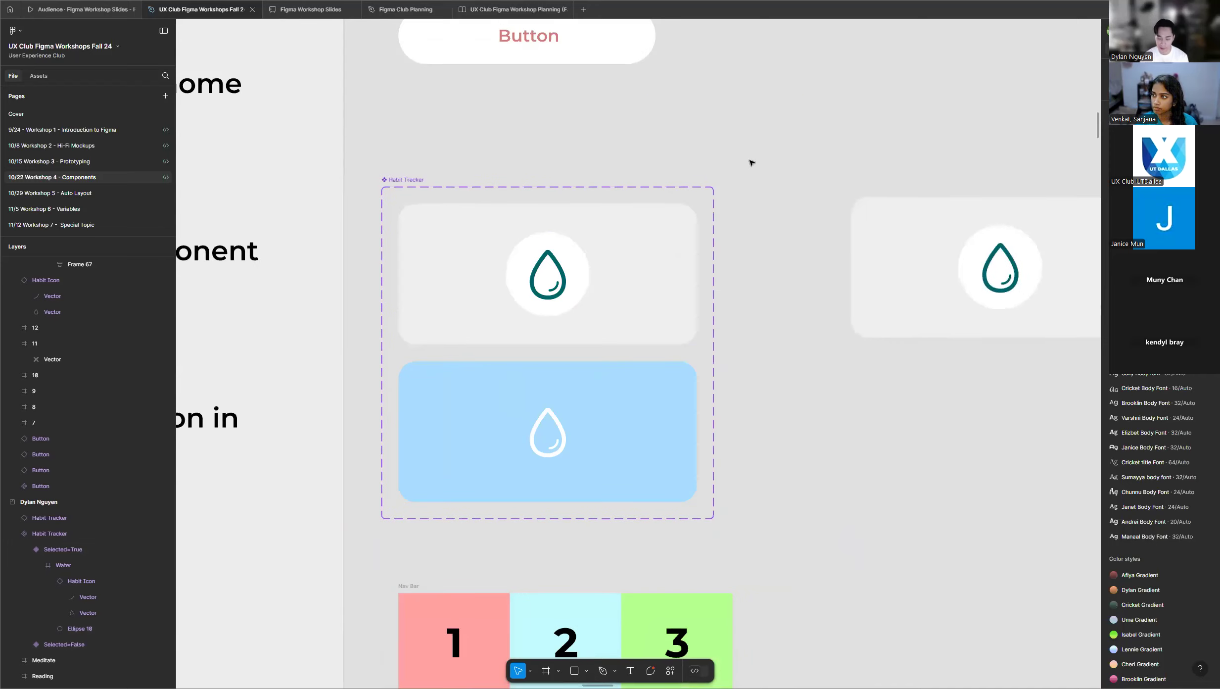
scroll(757, 184, "down", 1)
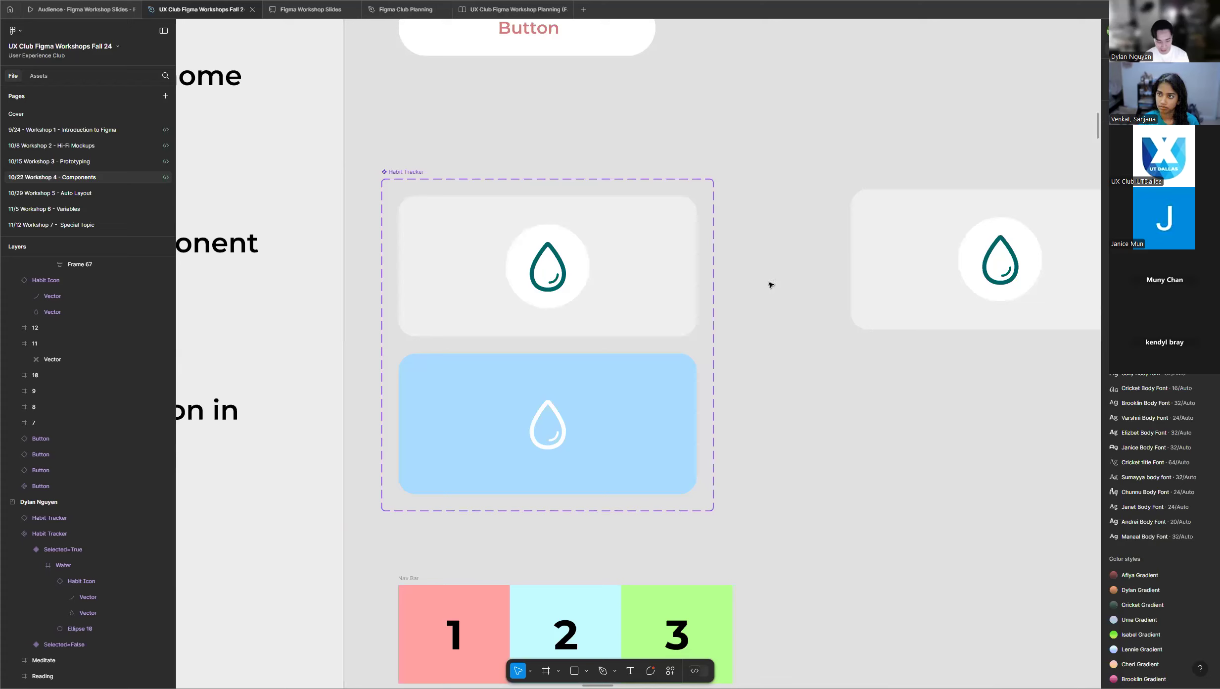
Link the grey Selected=False variant to the blue variant with an On tap, Change to interaction that has Selected turned on.
scroll(378, 264, "up", 2)
left_click(383, 267)
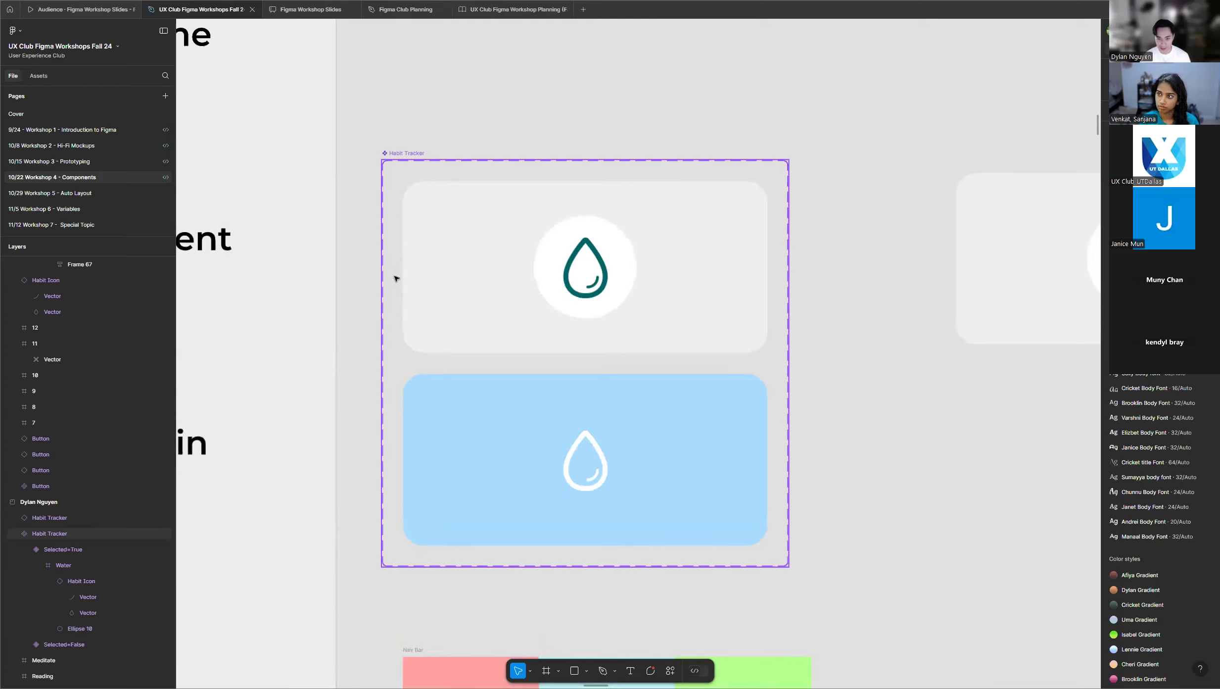
scroll(395, 275, "up", 1)
left_click(622, 247)
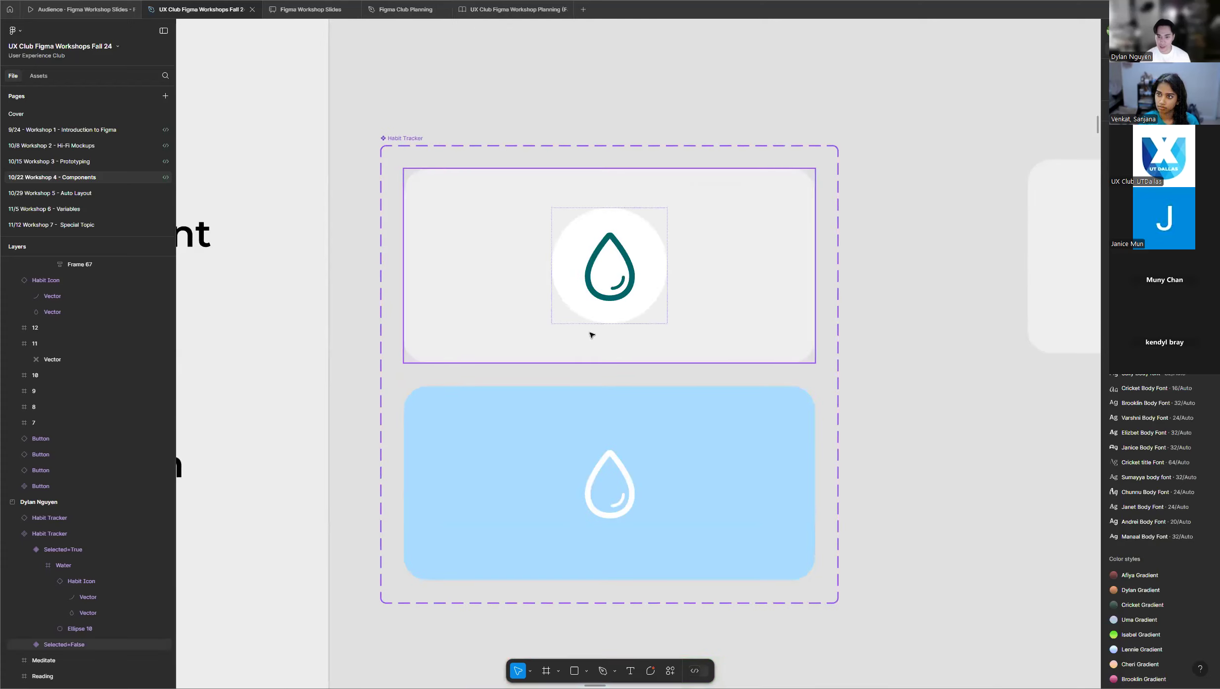
scroll(592, 335, "up", 1)
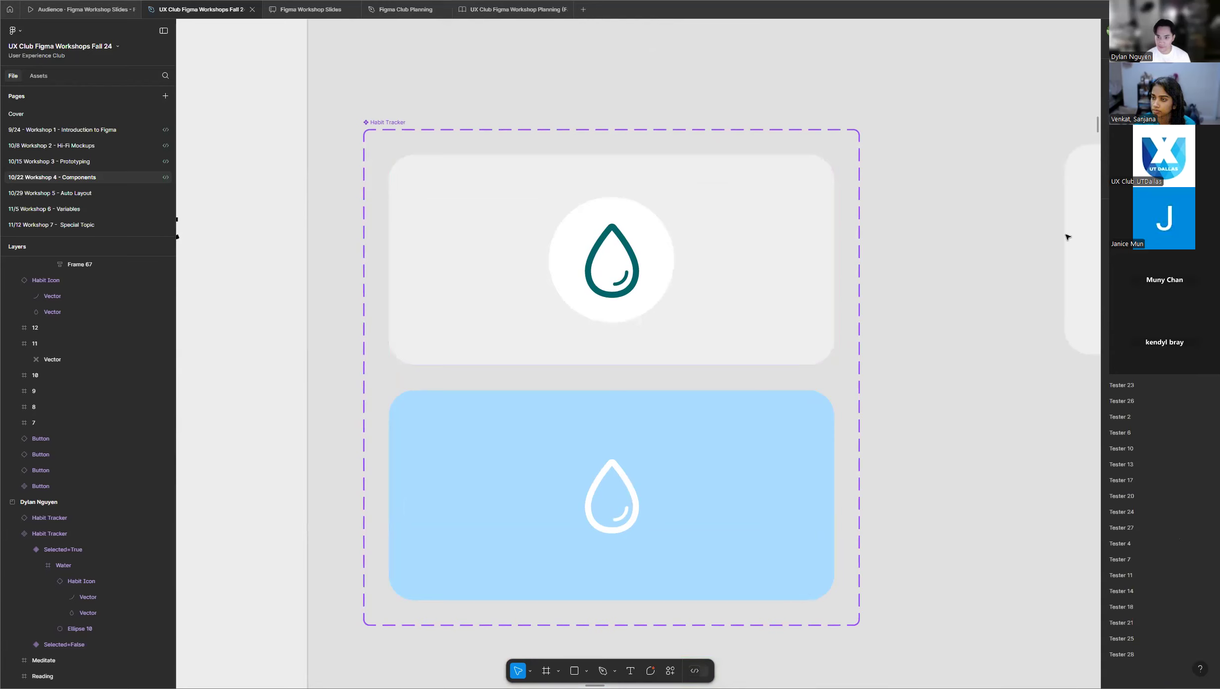
left_click(834, 260)
left_click_drag(834, 261, 831, 266)
left_click_drag(844, 317, 634, 424)
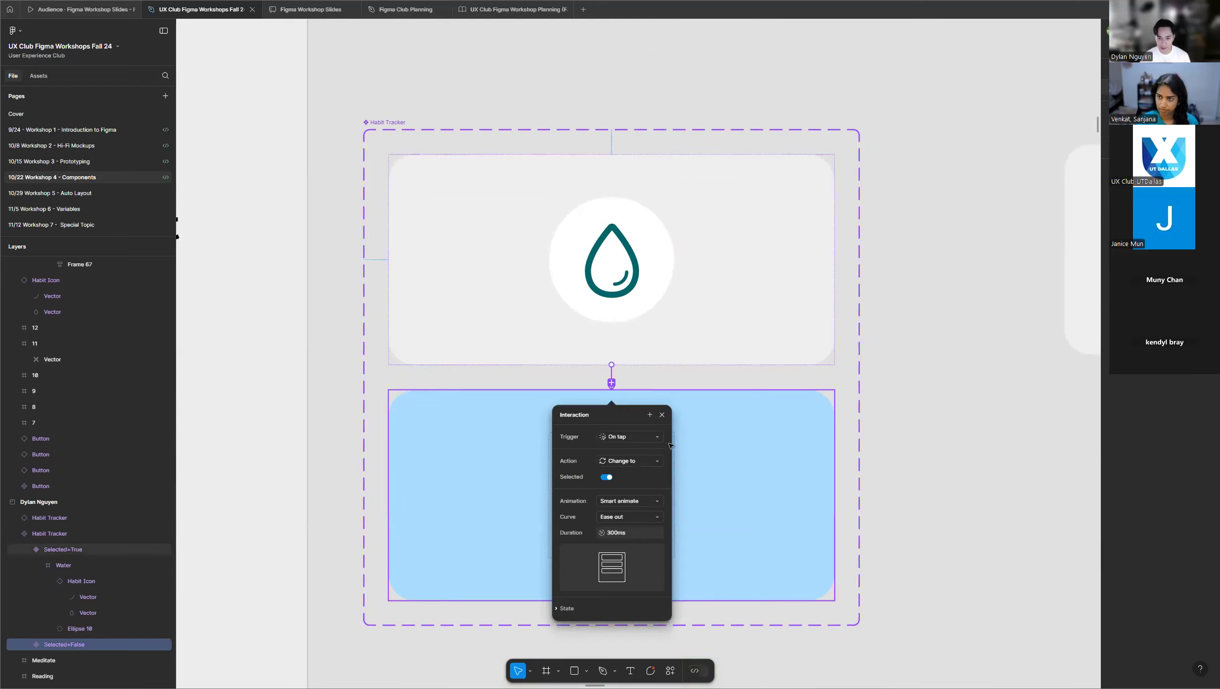
left_click(636, 463)
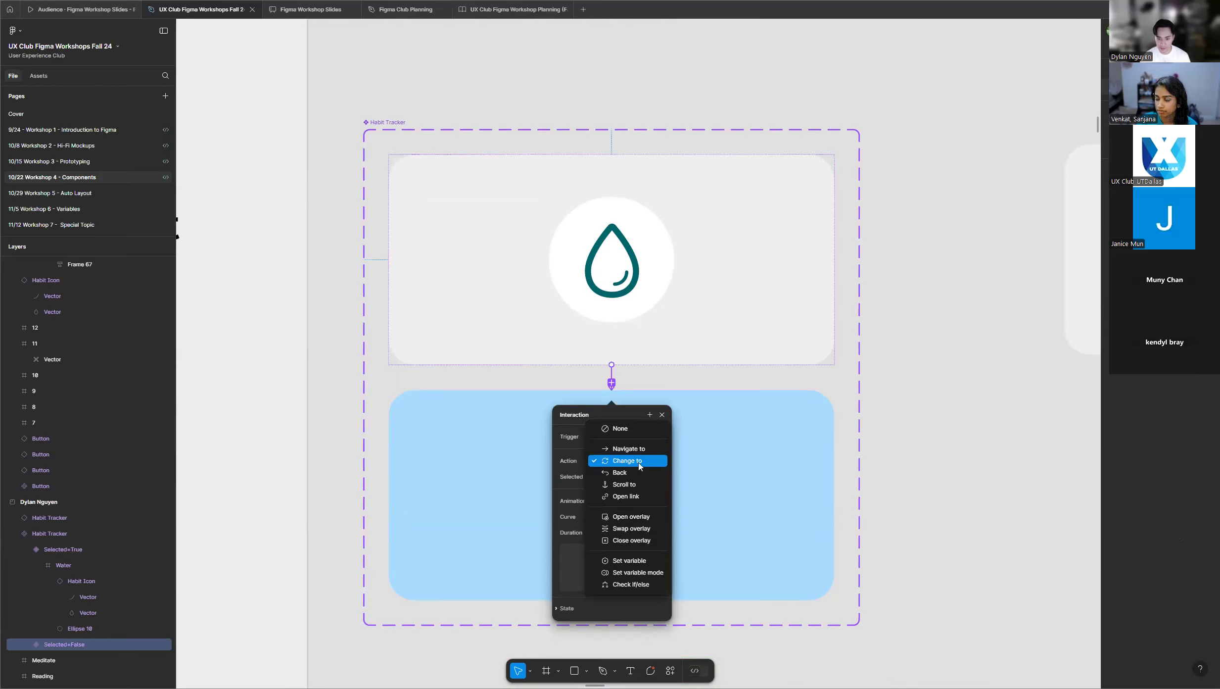
left_click(637, 462)
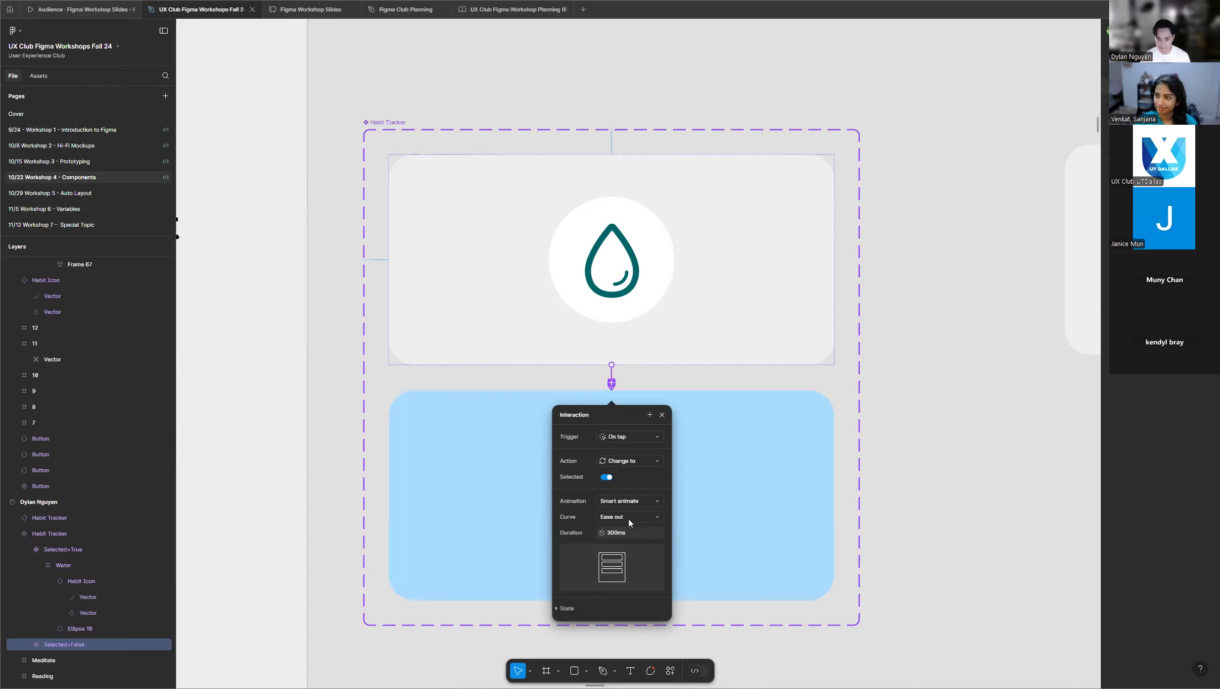
left_click(661, 415)
Link the blue Selected=True variant back to the grey one with an On tap, Change to interaction that has Selected turned off.
left_click(708, 413)
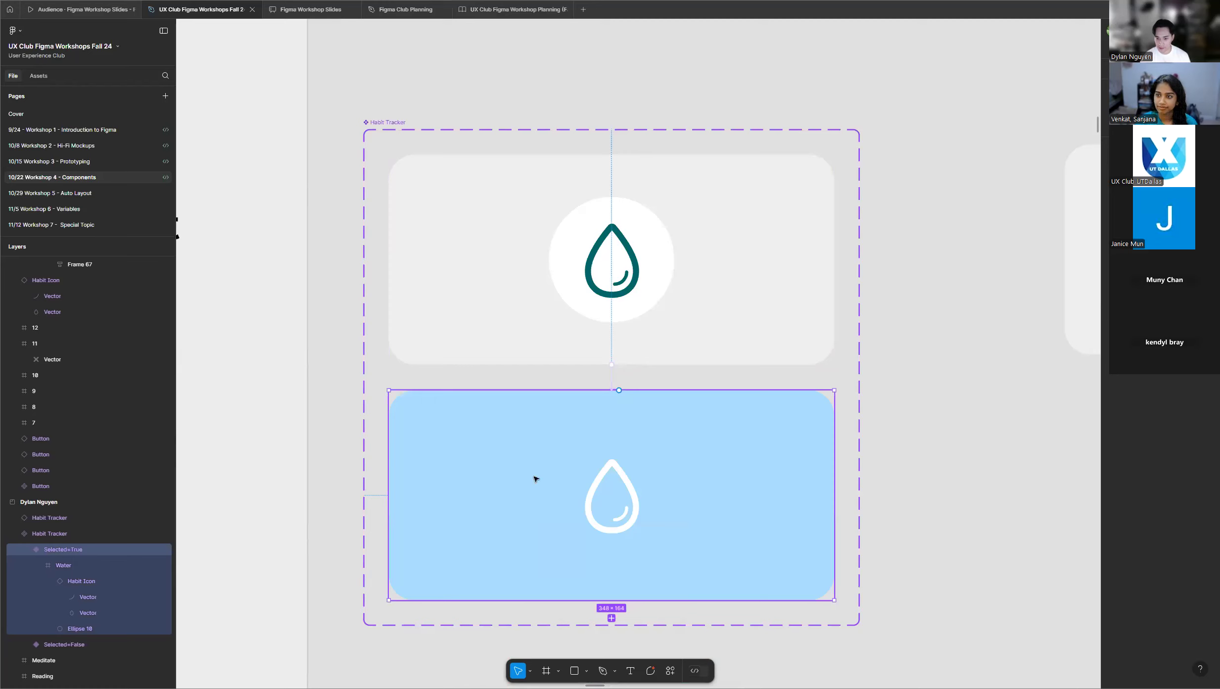
left_click_drag(619, 390, 643, 348)
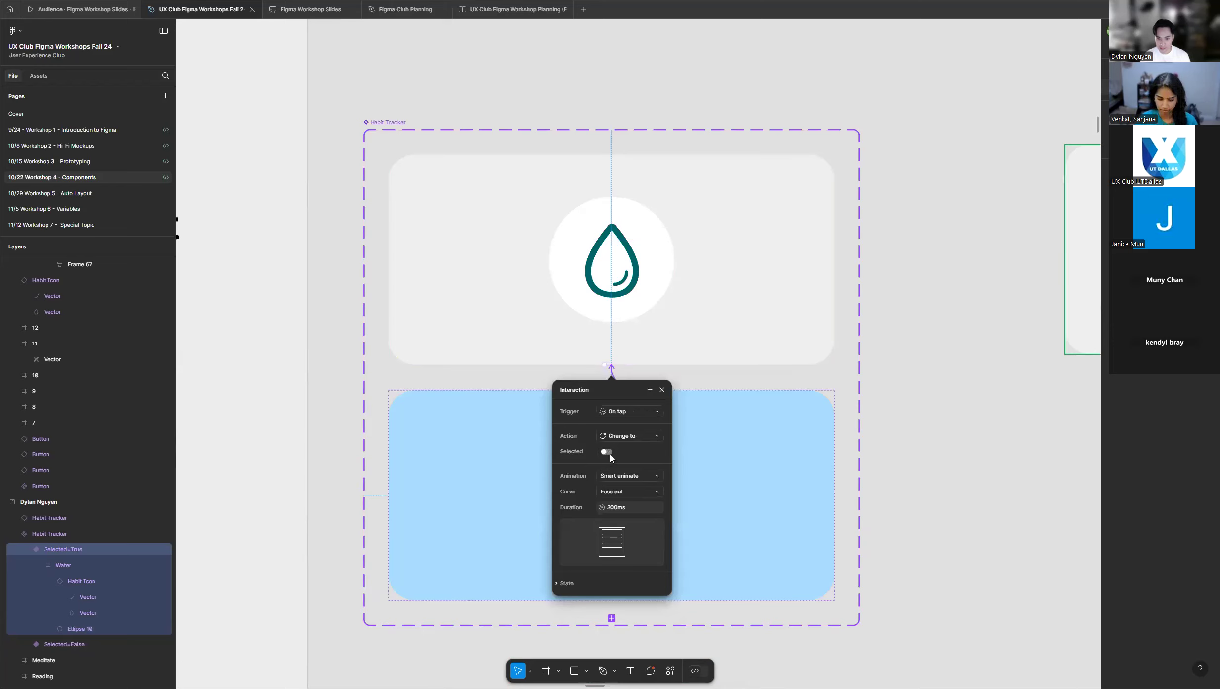
left_click(662, 390)
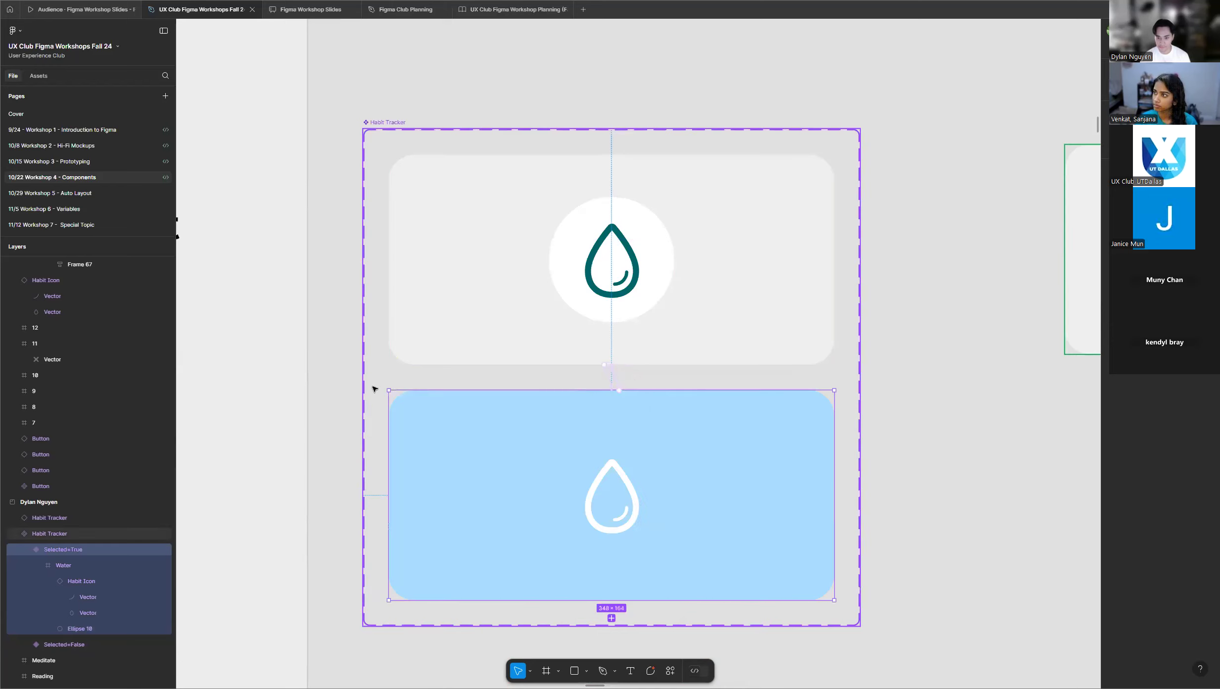
Place the Habit Tracker instance inside the pink Page 1 frame and select that frame.
scroll(376, 387, "down", 5)
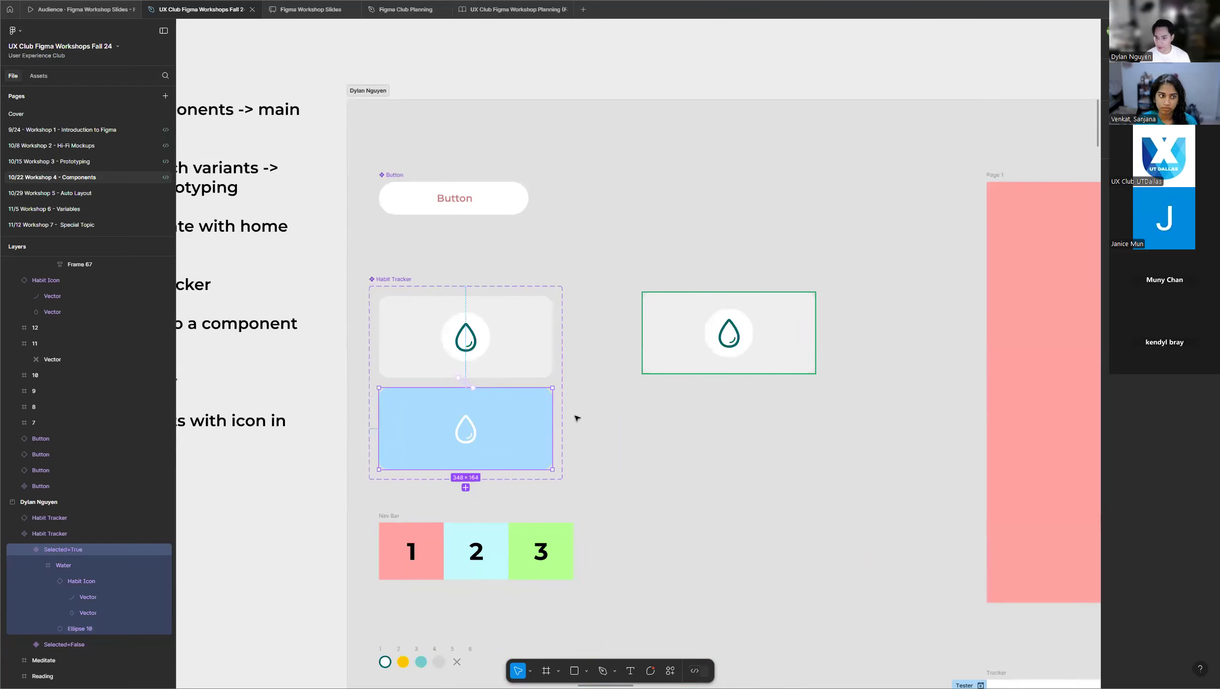
scroll(475, 405, "down", 1)
left_click(1117, 49)
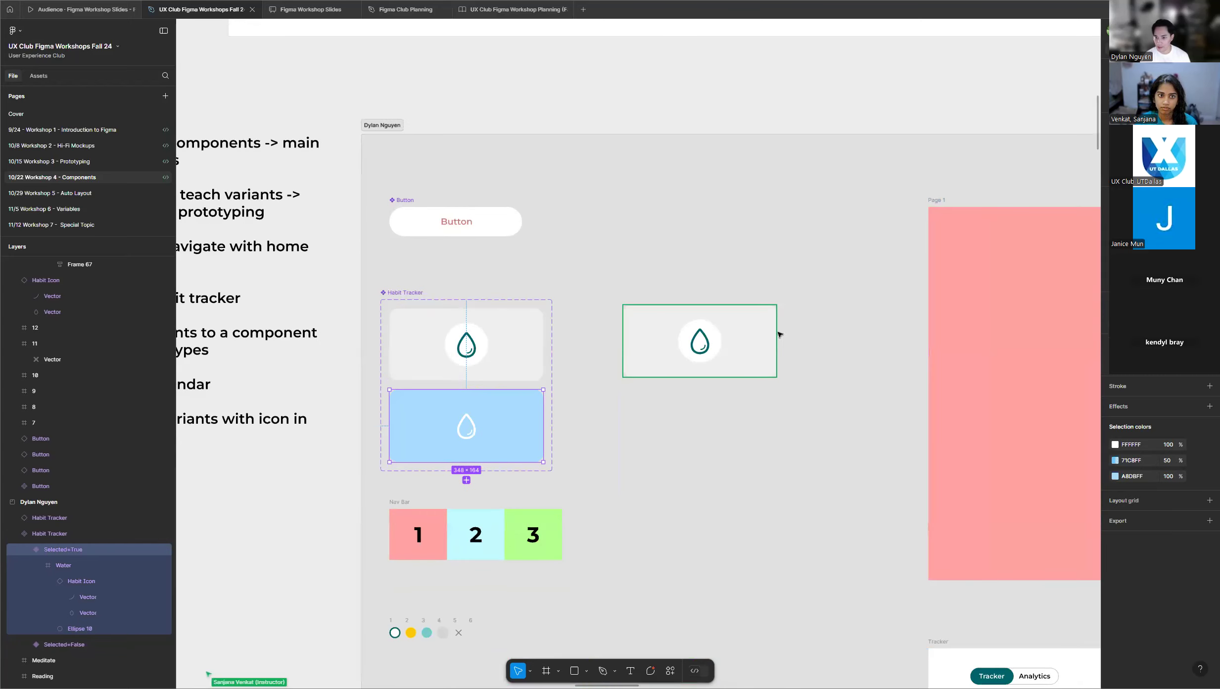
scroll(562, 325, "up", 2)
left_click_drag(567, 321, 986, 288)
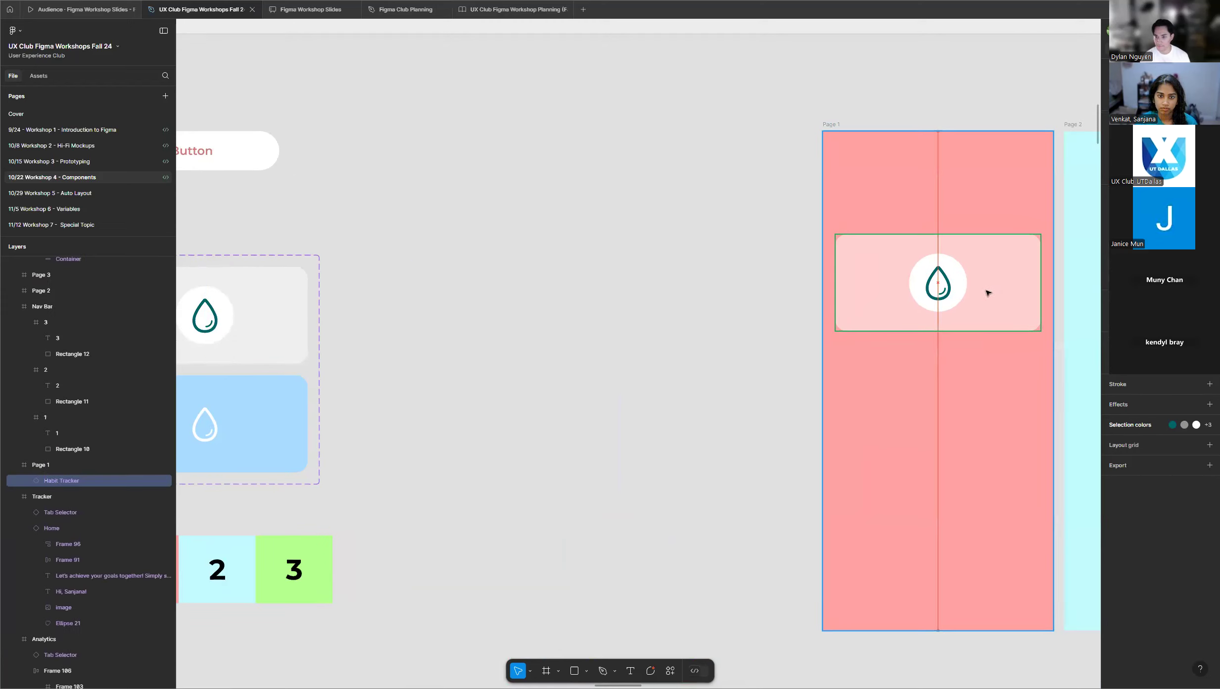
left_click(832, 124)
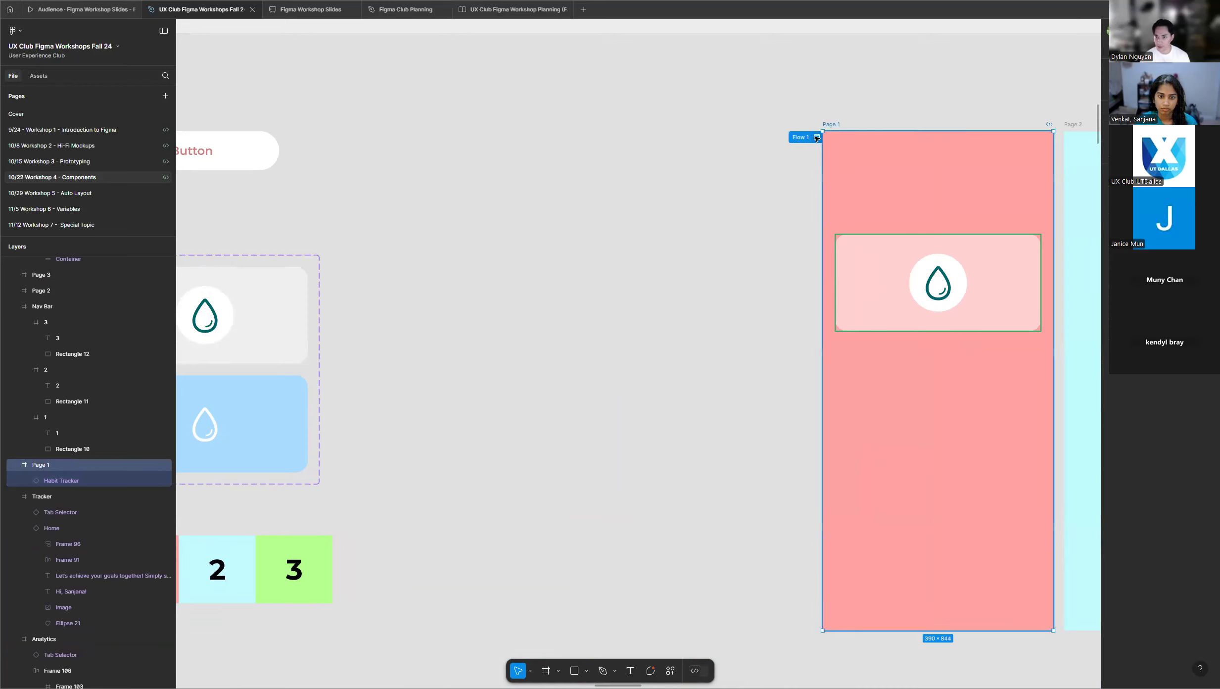
Preview Flow 1 from Page 1, toggle the Habit Tracker instance between its grey and blue states several times, and close the preview.
left_click(815, 138)
left_click(491, 241)
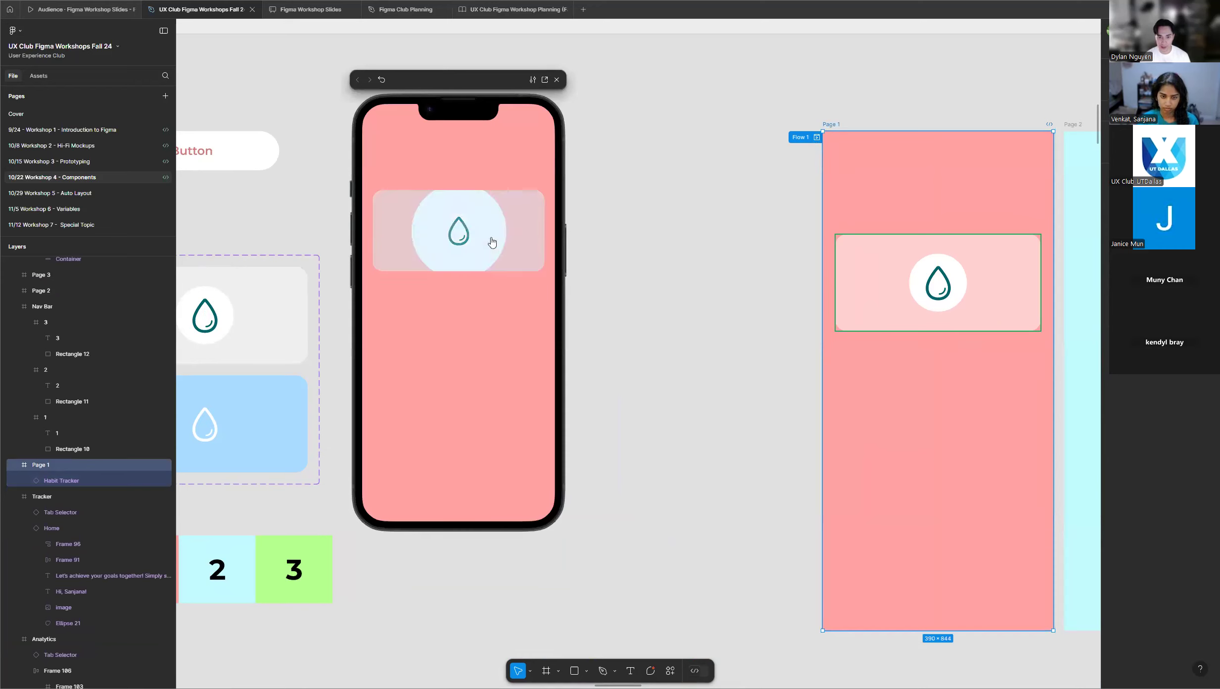
left_click(505, 240)
left_click(504, 240)
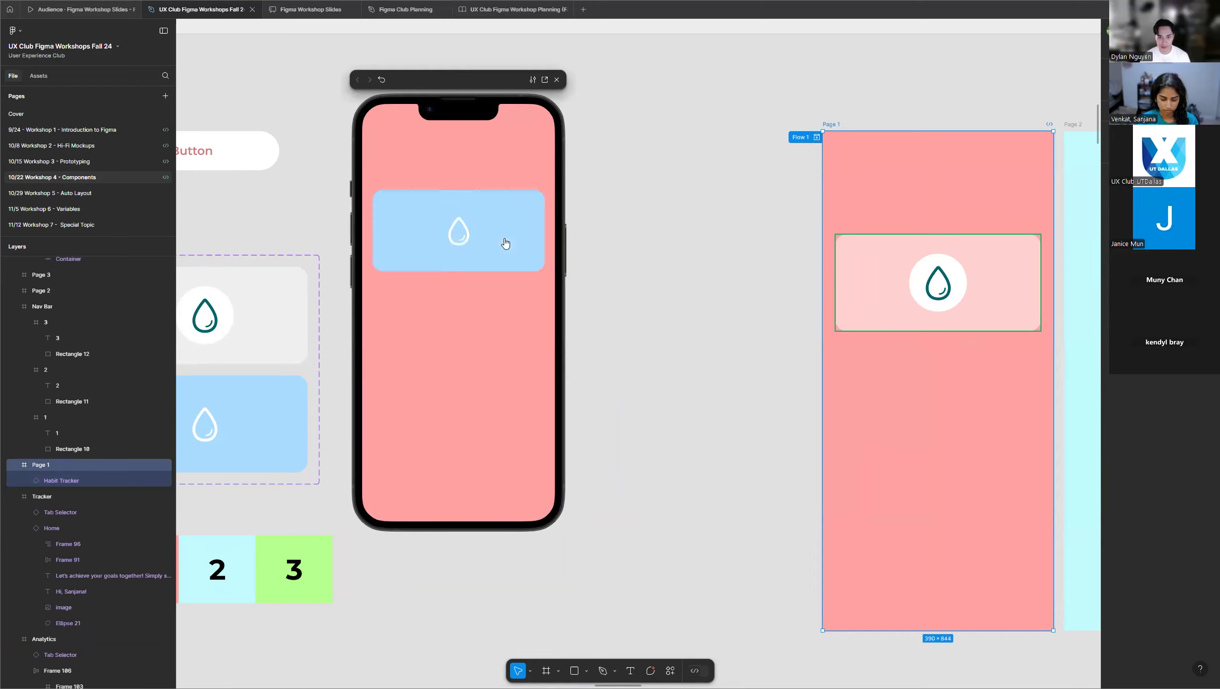
left_click(505, 240)
left_click(505, 241)
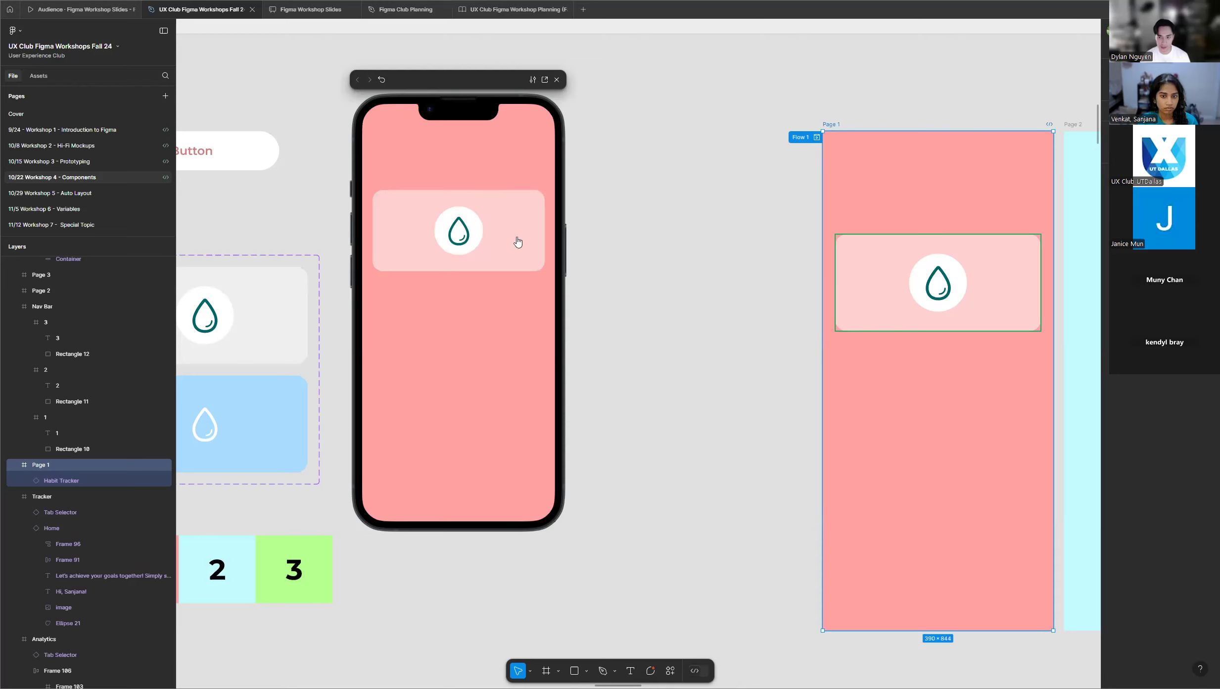
left_click(497, 212)
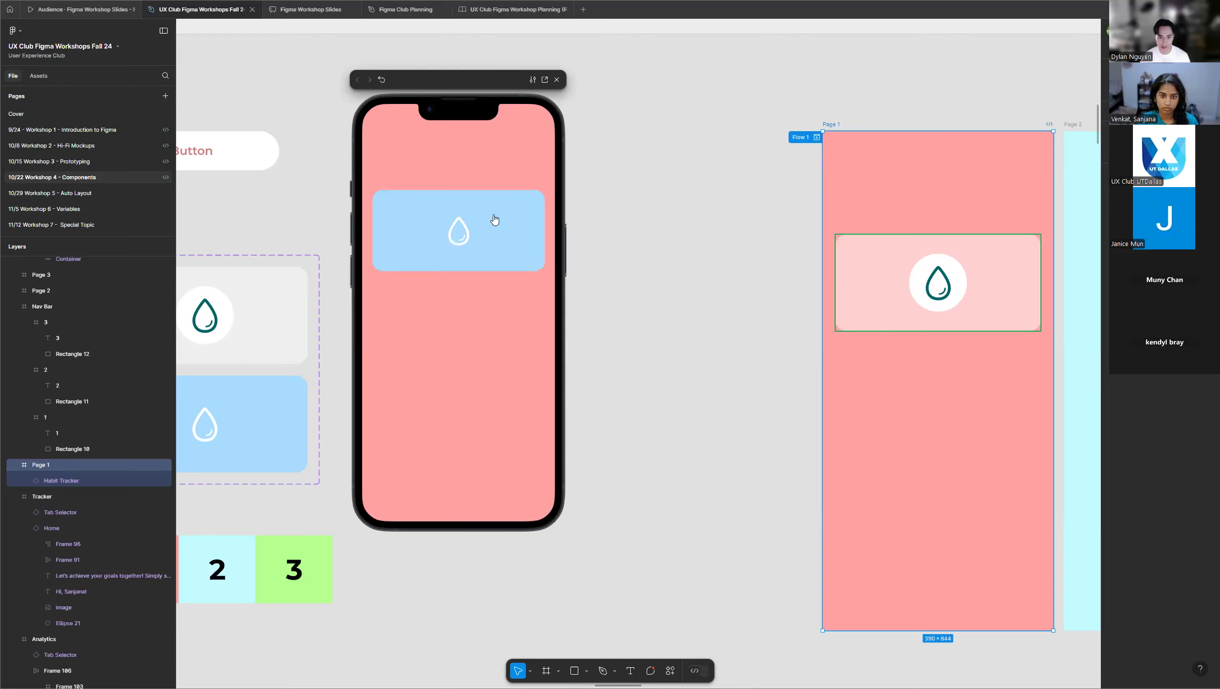
left_click(557, 80)
Look over the students' practice frames to check their progress, and return to the Habit Tracker component set in the instructor's frame.
scroll(670, 174, "down", 5)
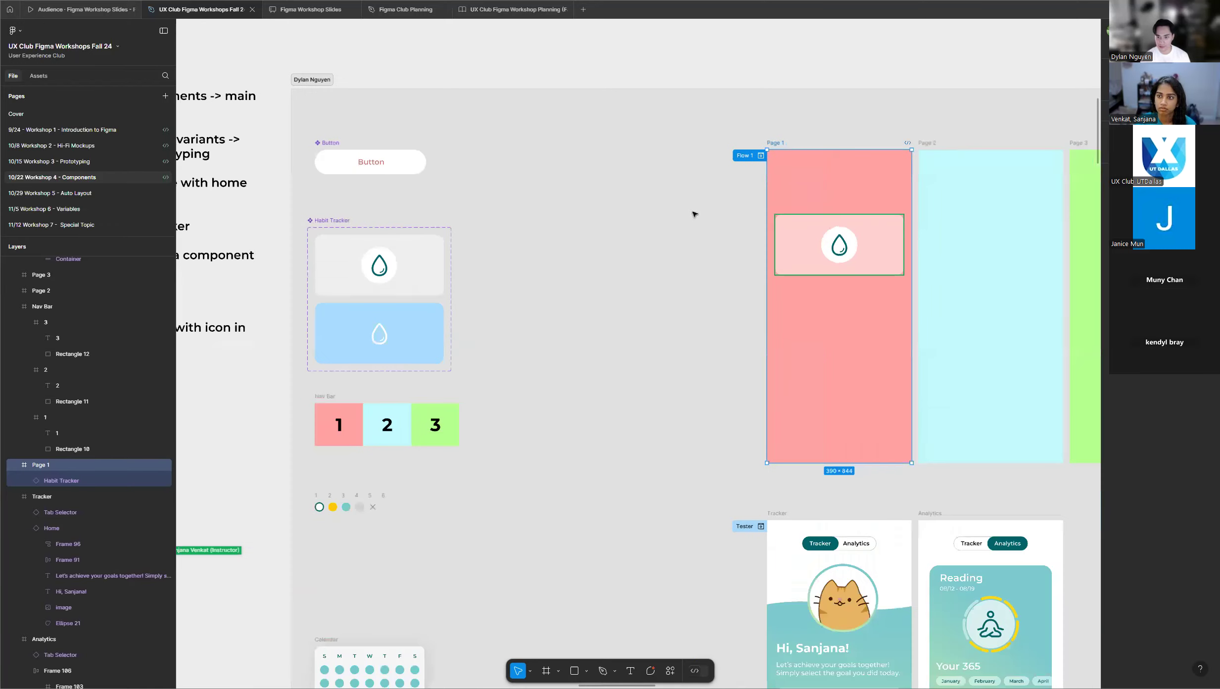
scroll(549, 259, "down", 10)
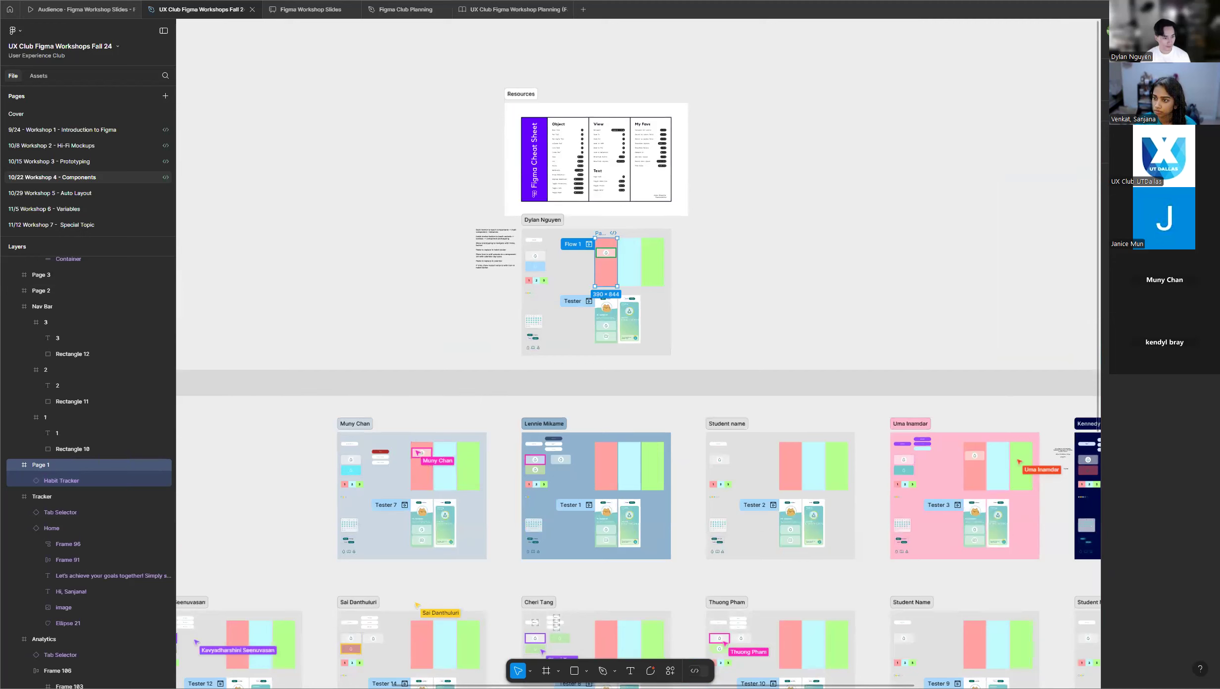
scroll(594, 284, "down", 1)
scroll(594, 284, "down", 3)
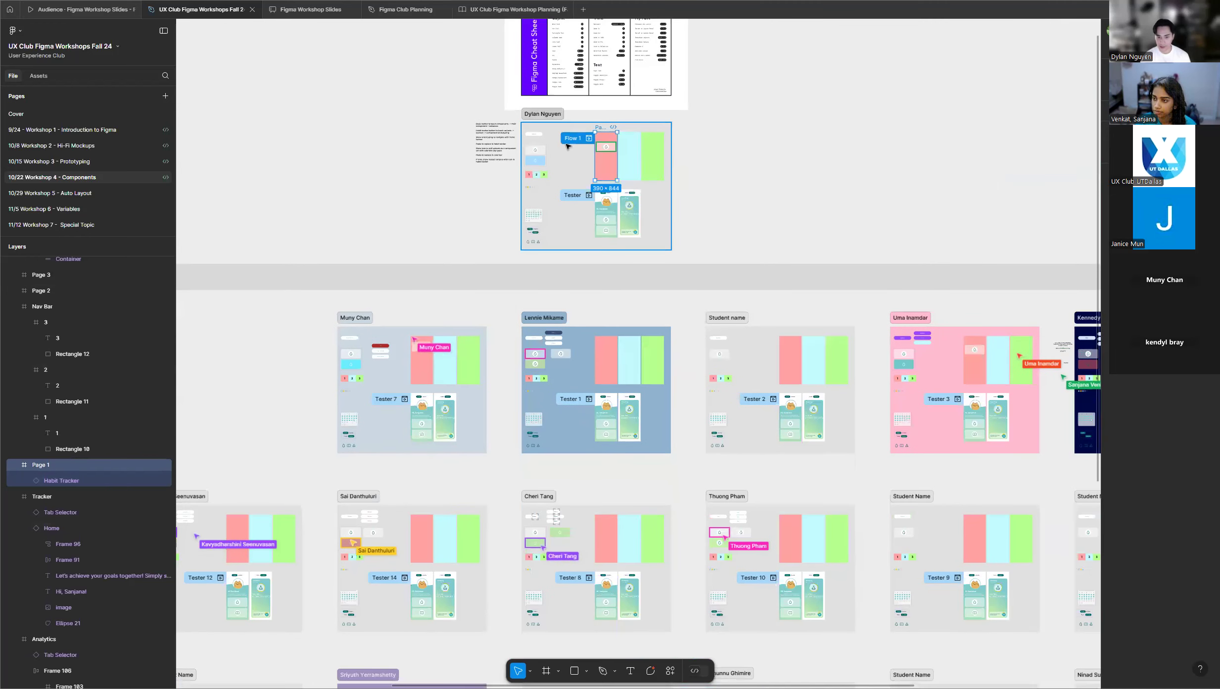
scroll(569, 123, "up", 2)
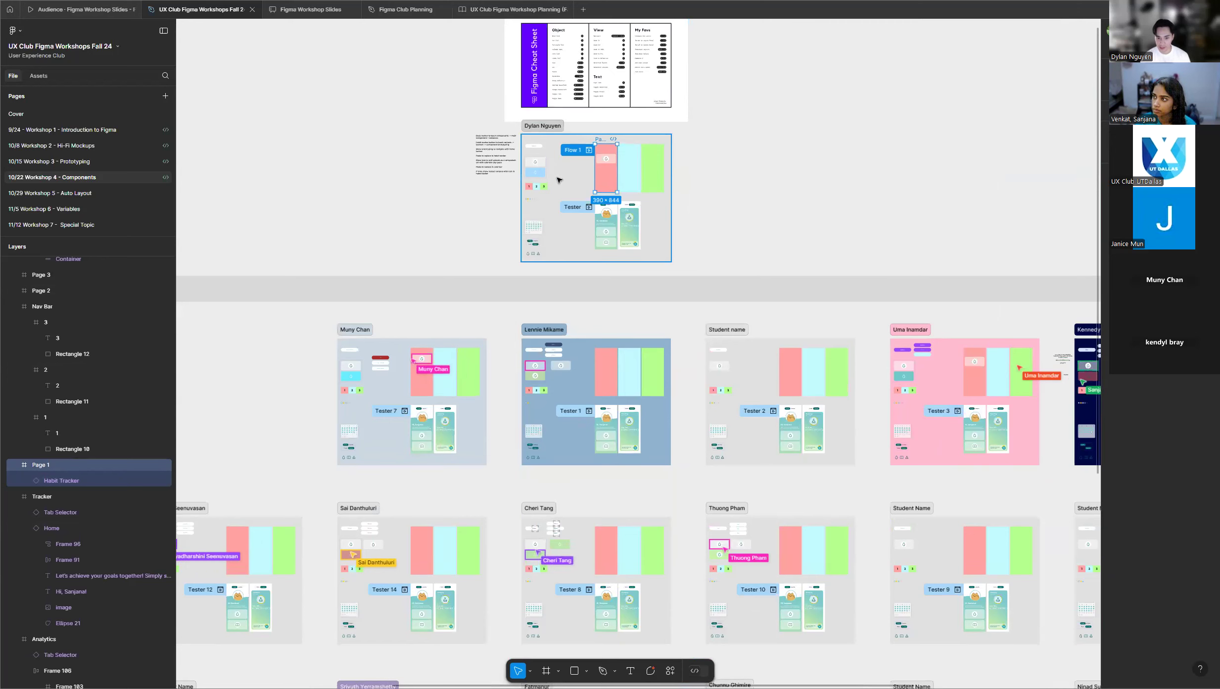
scroll(559, 181, "up", 1)
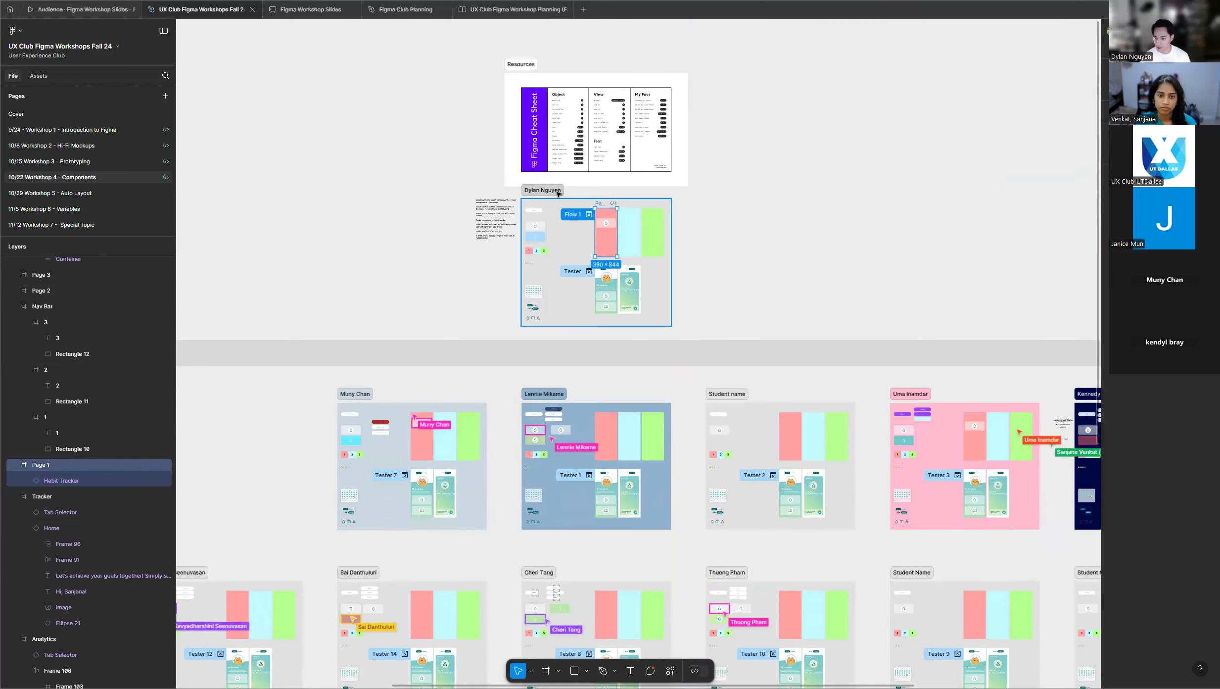
scroll(559, 195, "down", 1)
scroll(559, 194, "up", 1)
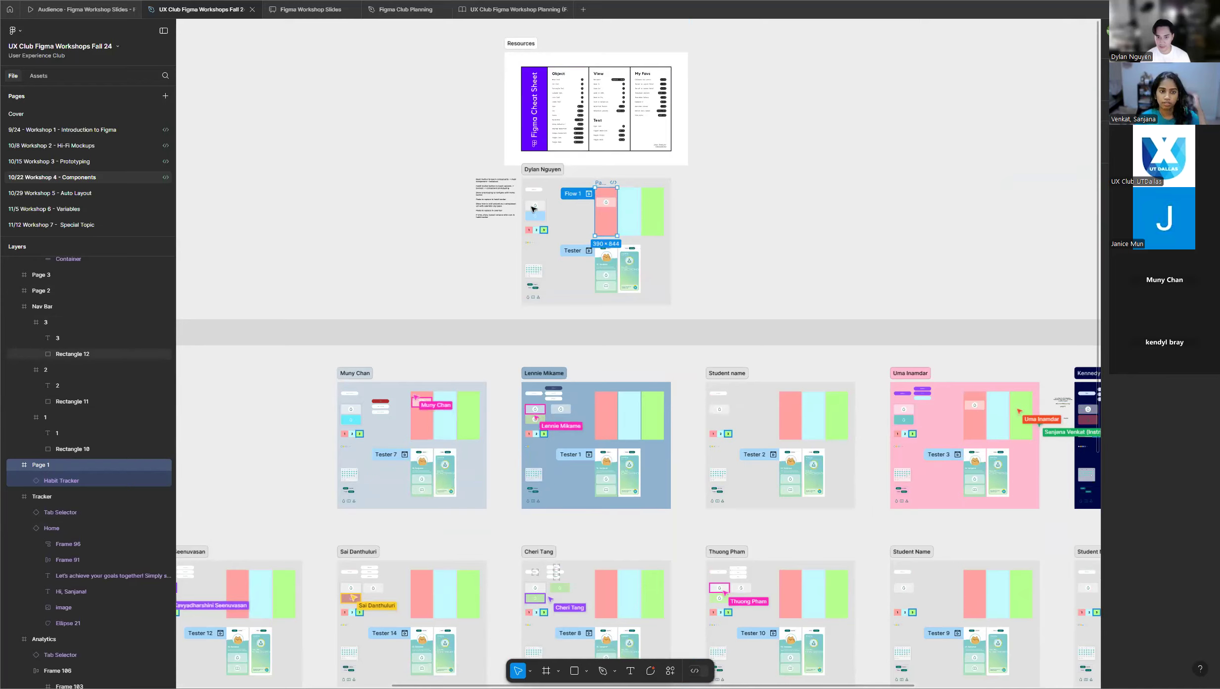
scroll(549, 195, "up", 3)
scroll(538, 200, "up", 3)
scroll(538, 202, "up", 3)
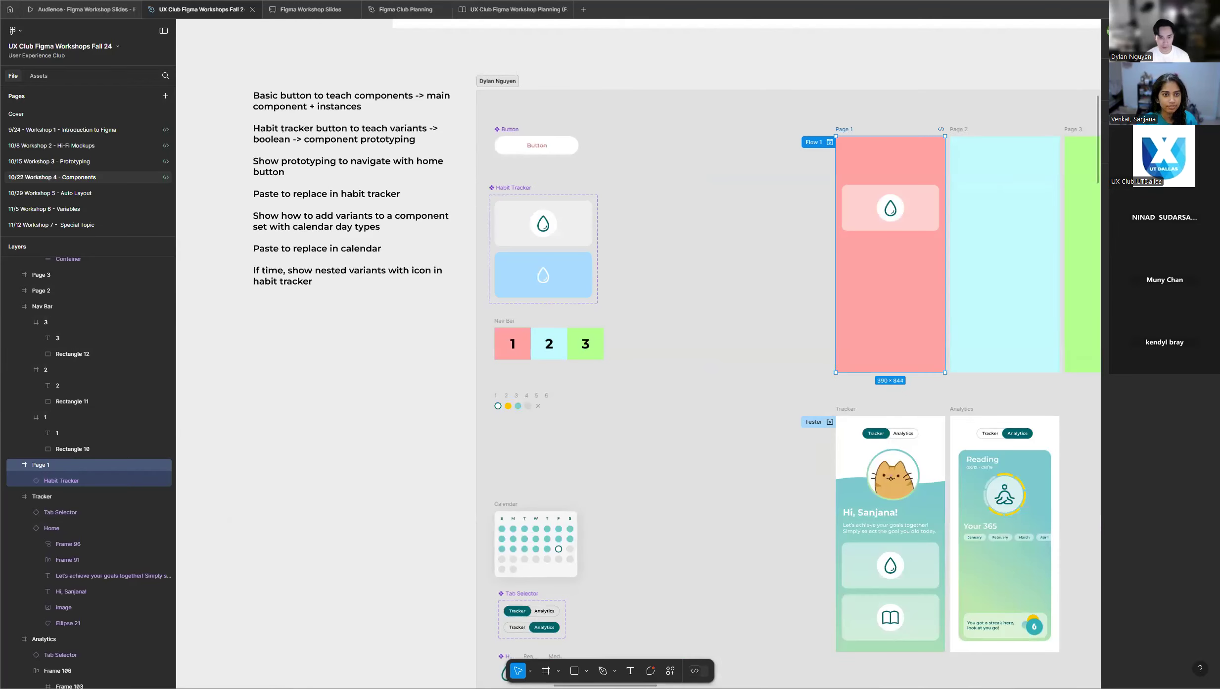
scroll(368, 313, "down", 5)
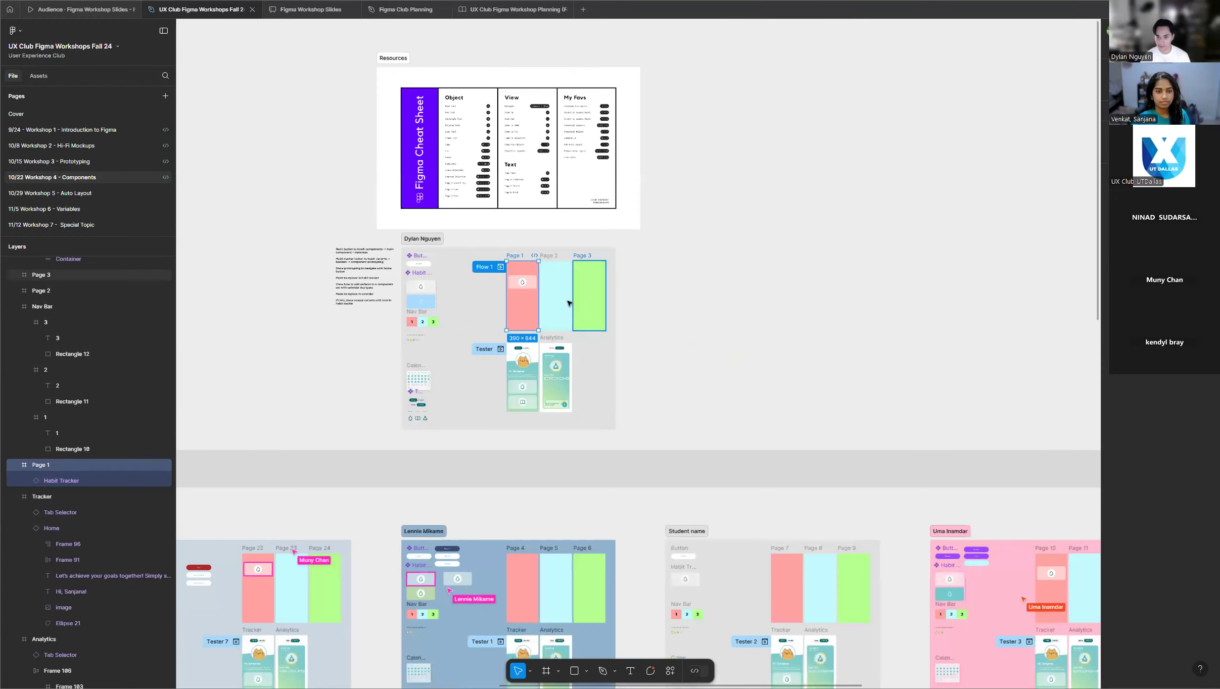
scroll(569, 303, "down", 5)
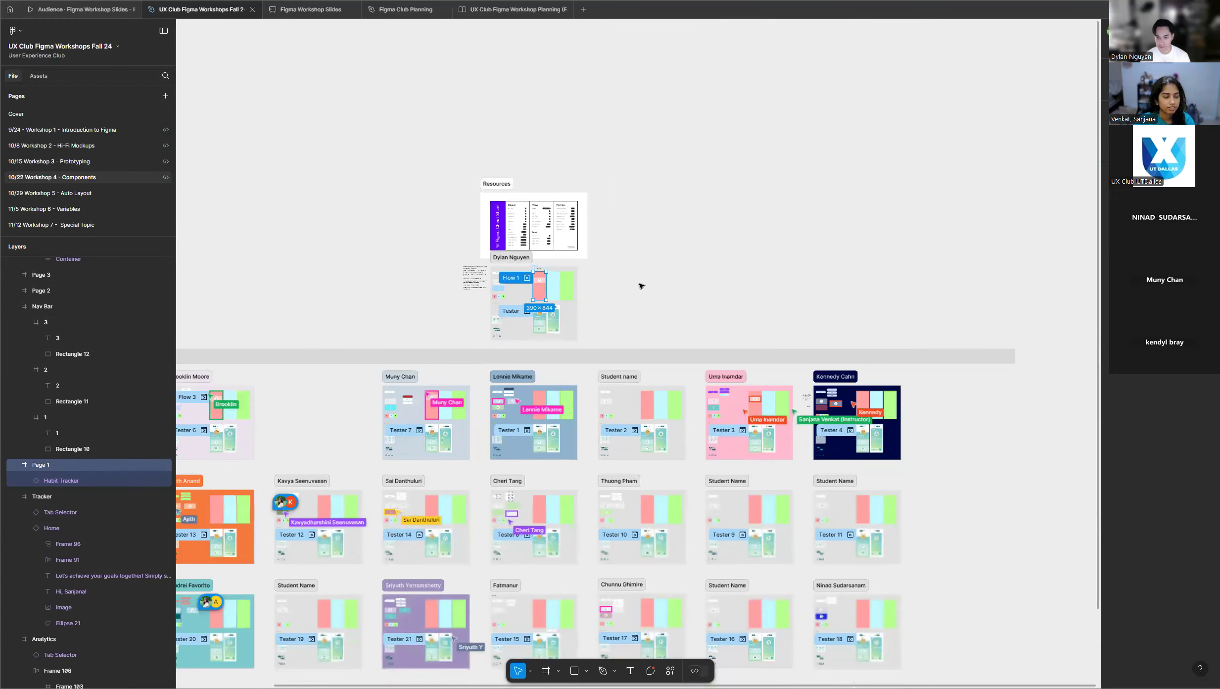
scroll(641, 286, "down", 5)
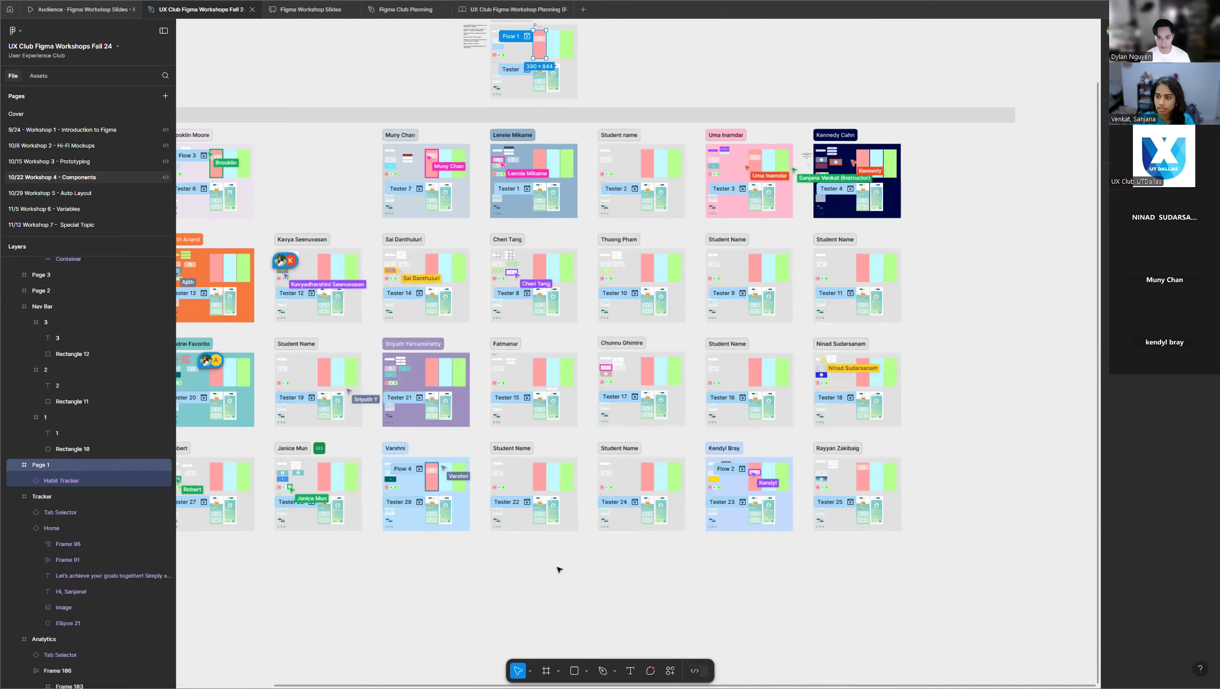
scroll(512, 143, "up", 2)
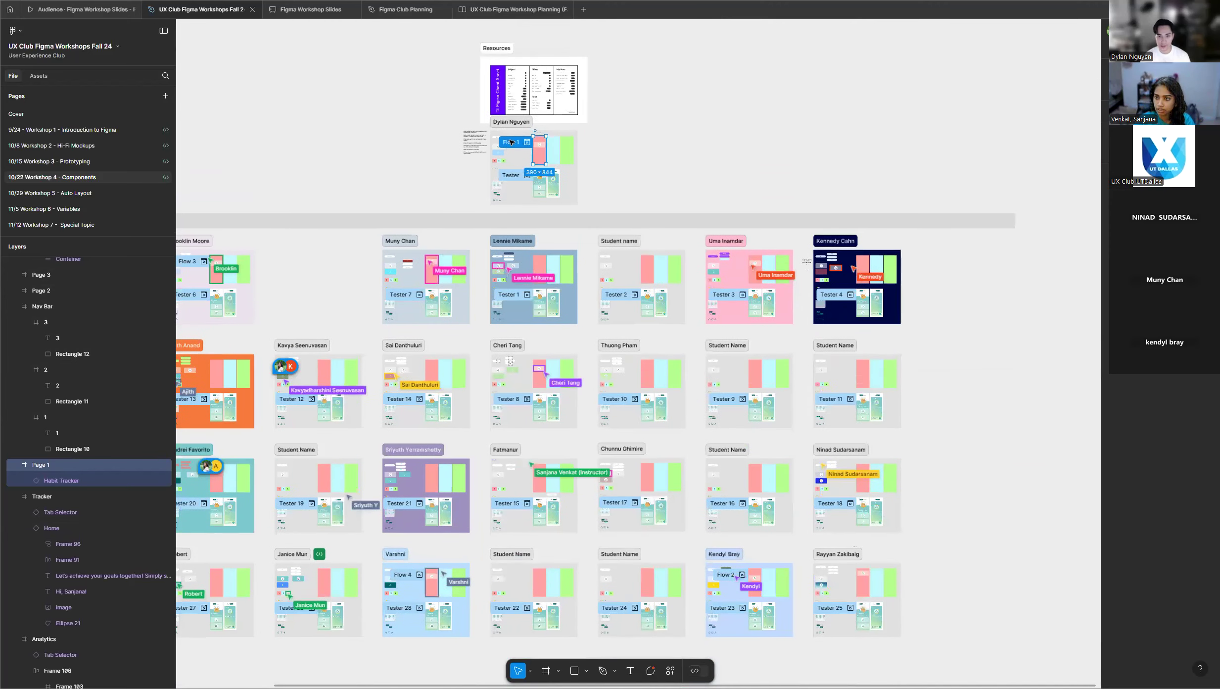
scroll(501, 139, "up", 5)
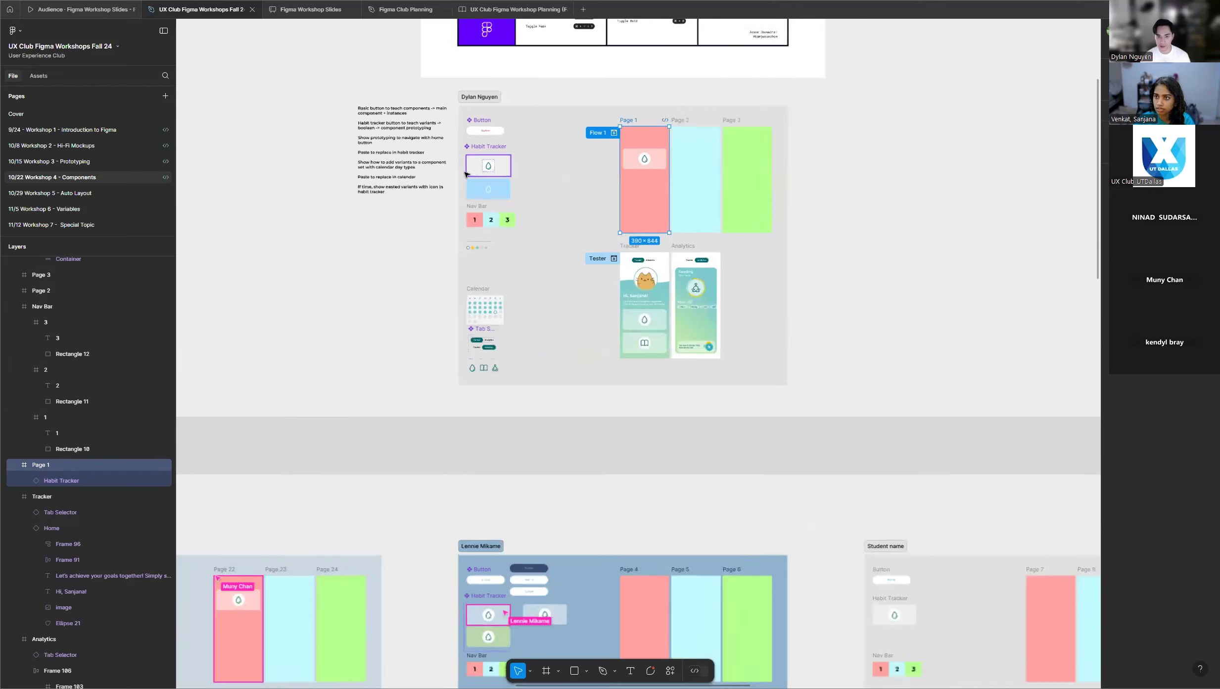
scroll(465, 173, "up", 8)
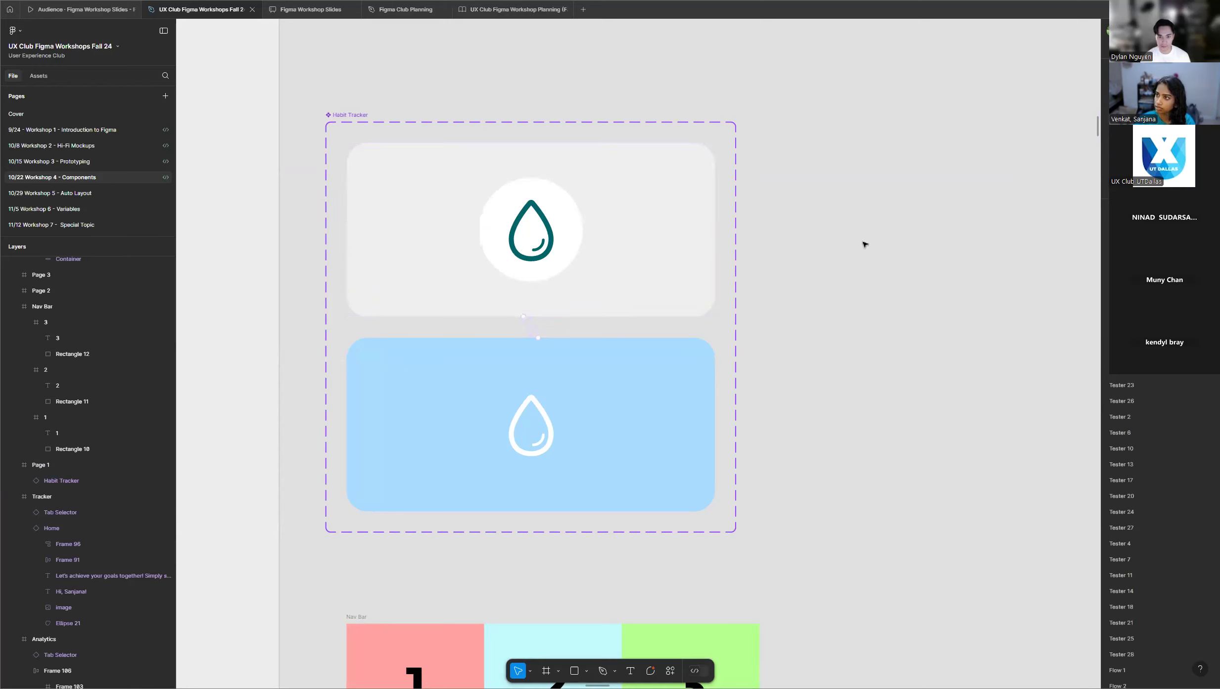
Switch from the prototype settings to the design settings and review the students' frames again with nothing selected.
left_click(1117, 49)
left_click(880, 215)
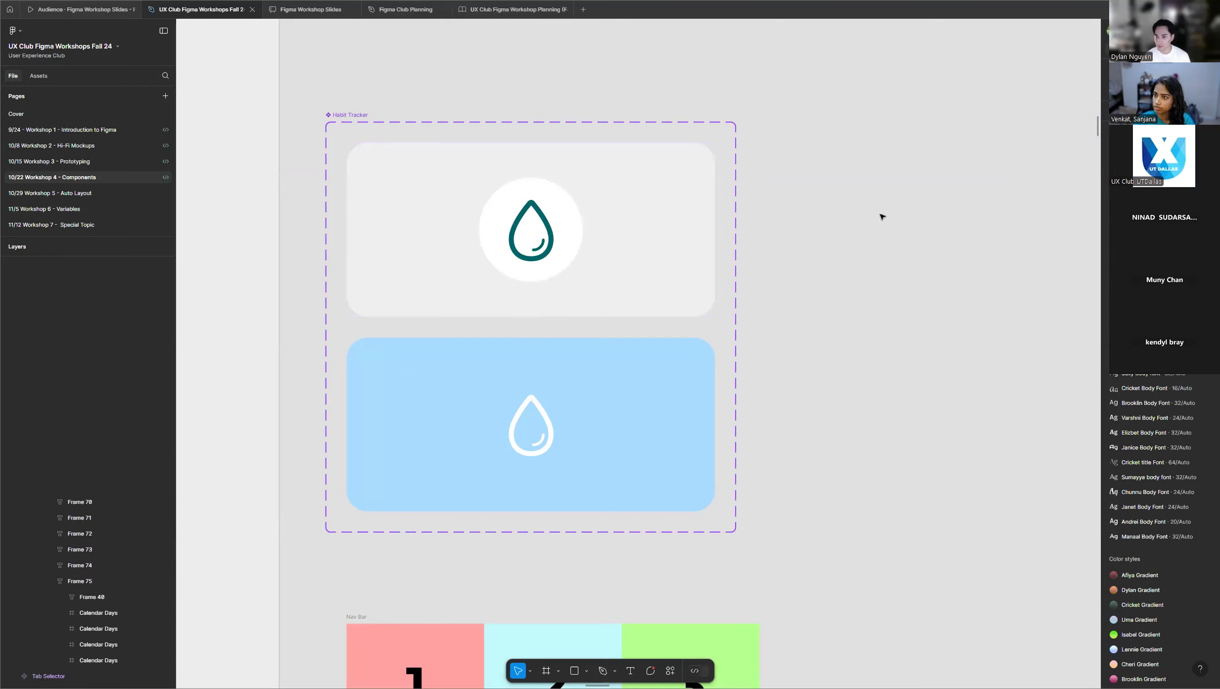
scroll(193, 272, "down", 5)
scroll(454, 261, "down", 5)
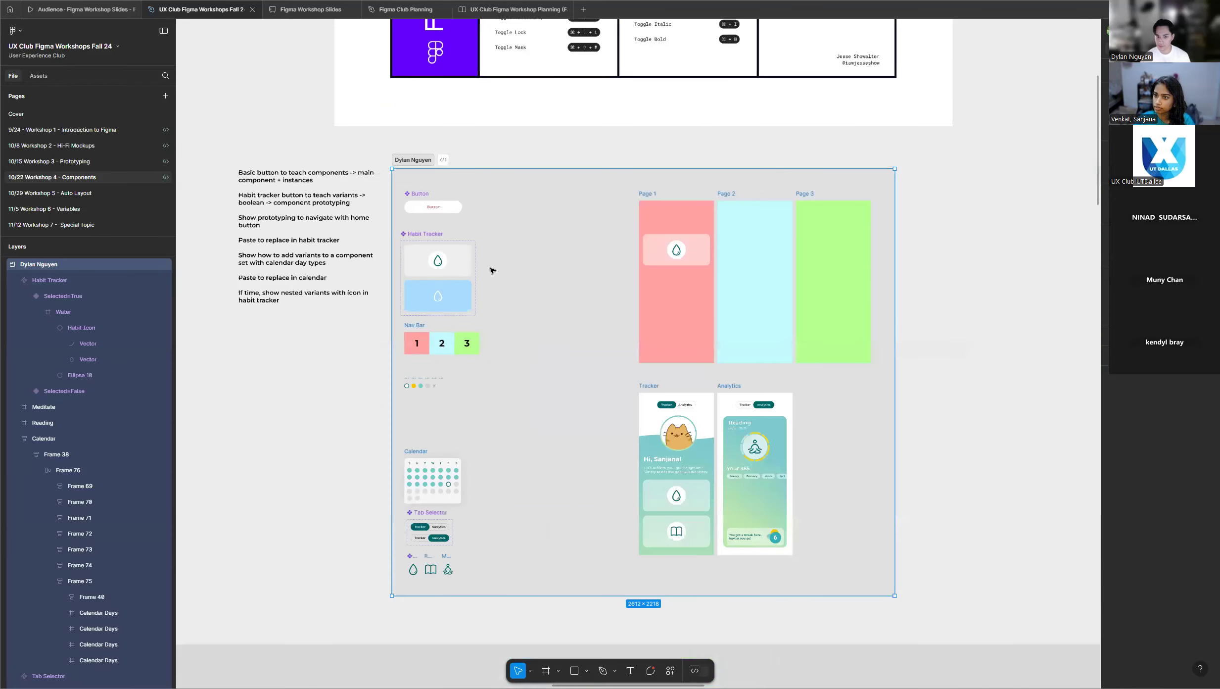
scroll(491, 270, "down", 6)
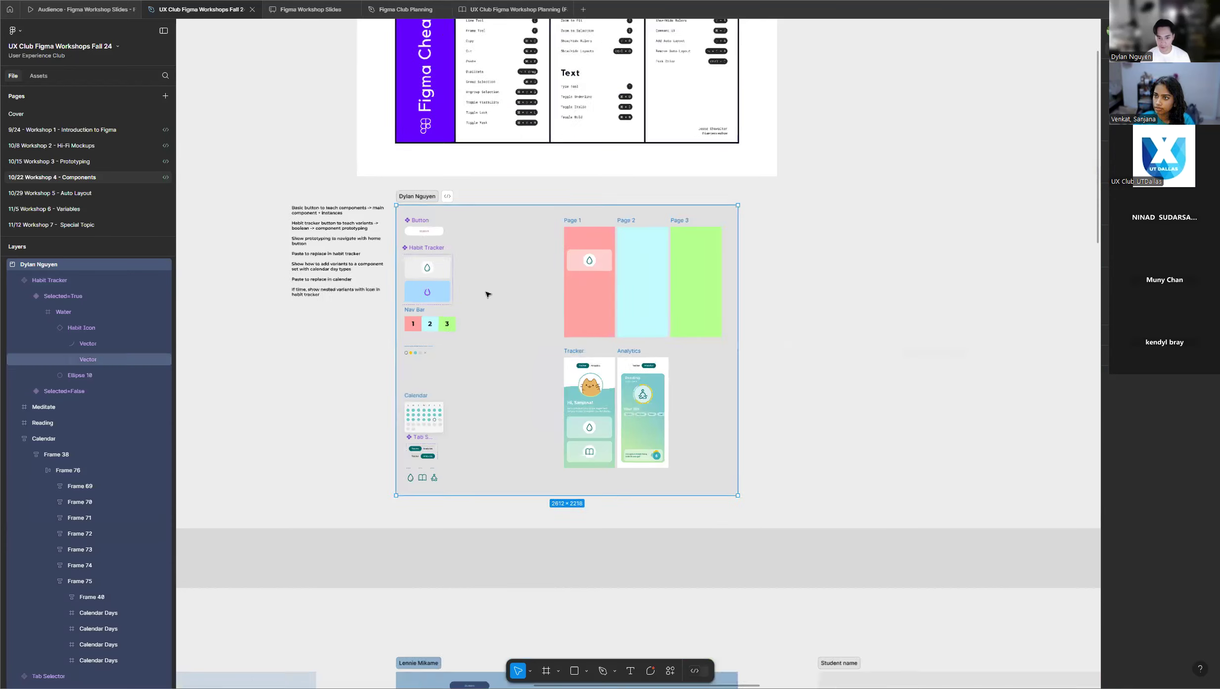
scroll(491, 296, "down", 5)
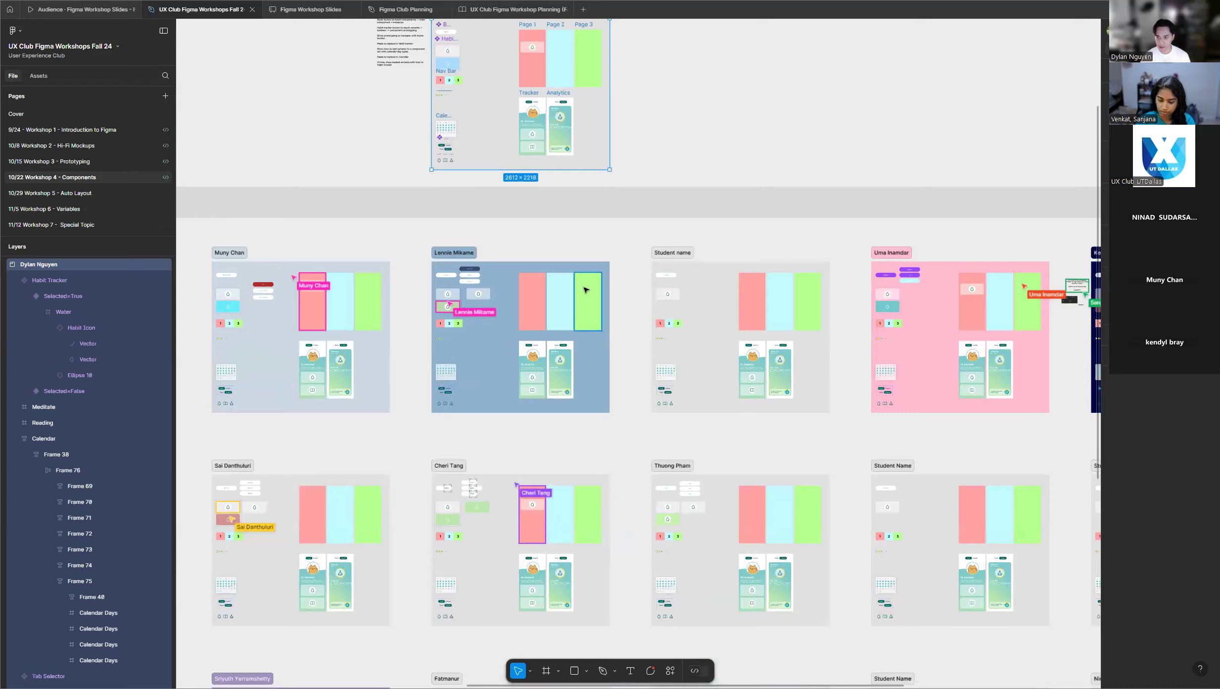
scroll(376, 369, "down", 5)
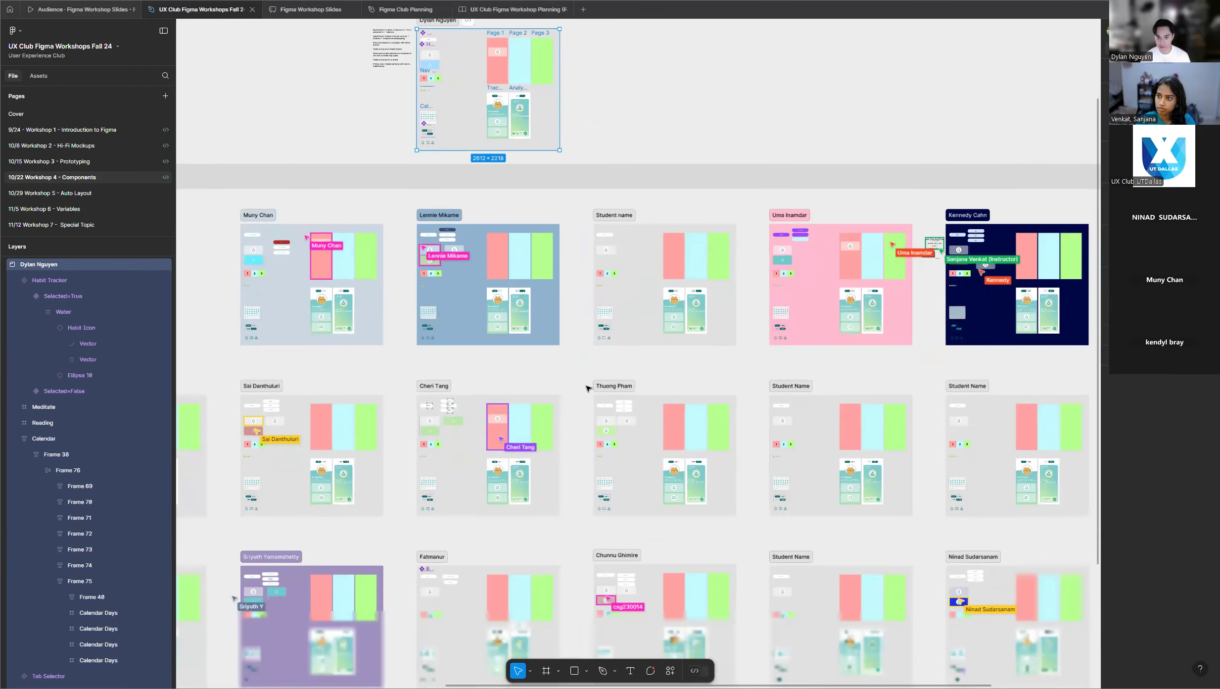
left_click(573, 371)
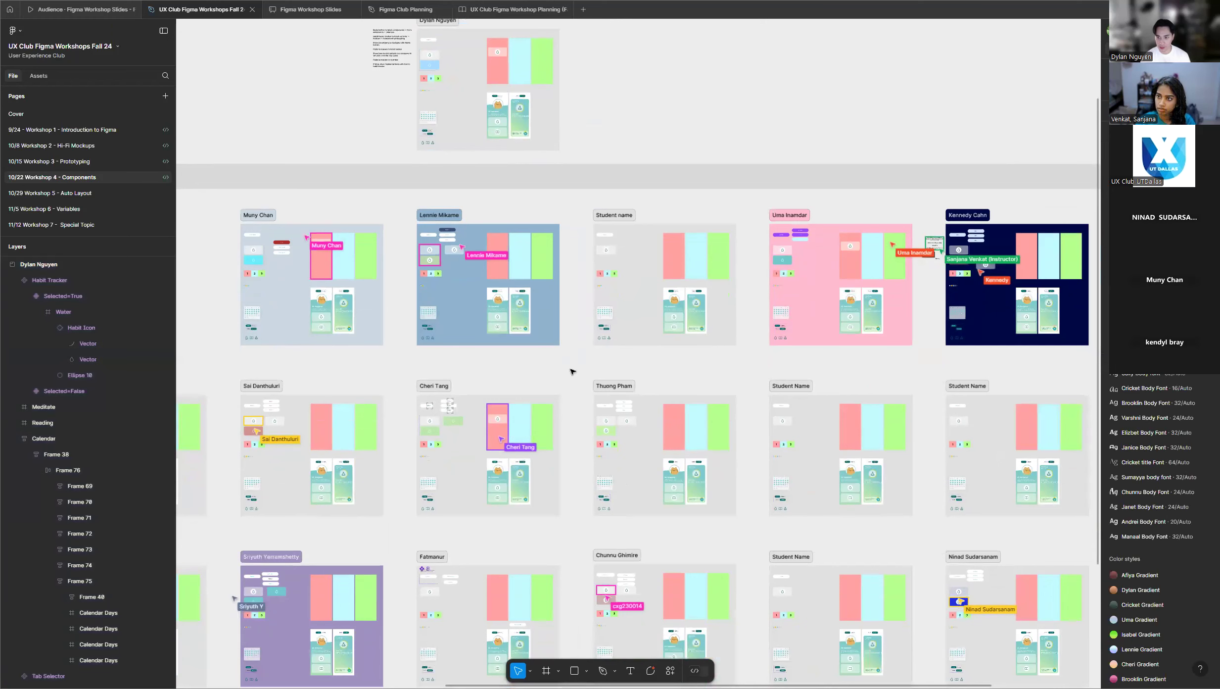
scroll(574, 368, "down", 5)
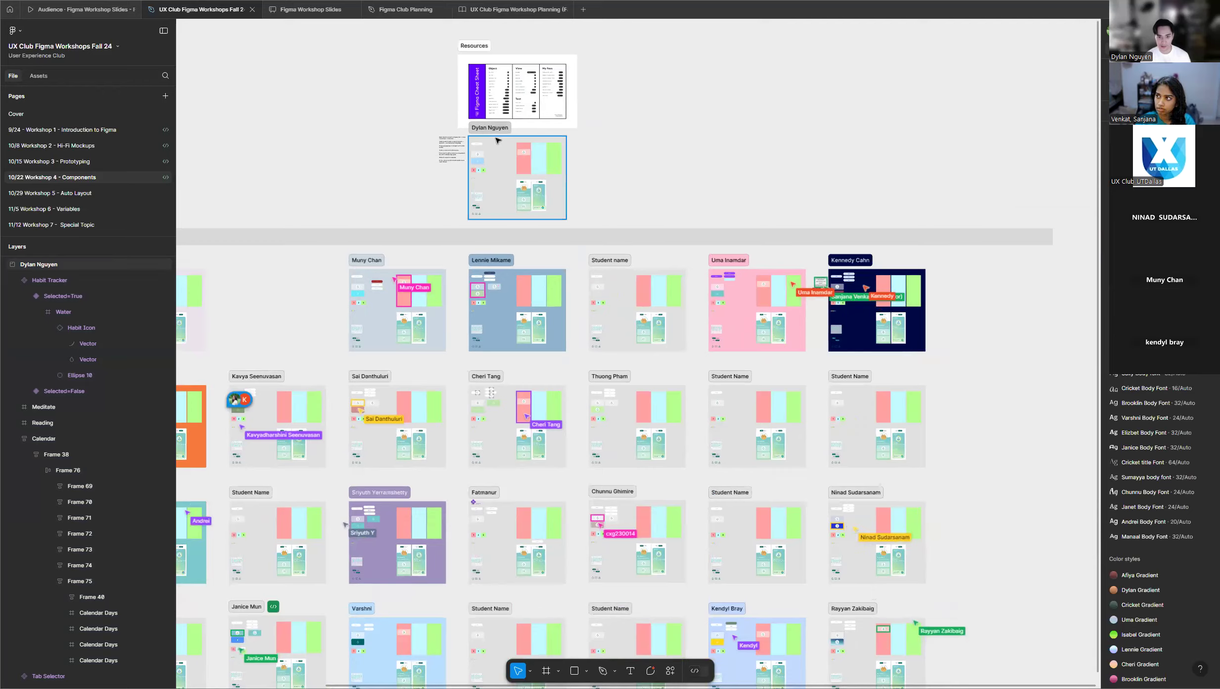
scroll(491, 141, "up", 3)
scroll(490, 149, "up", 5)
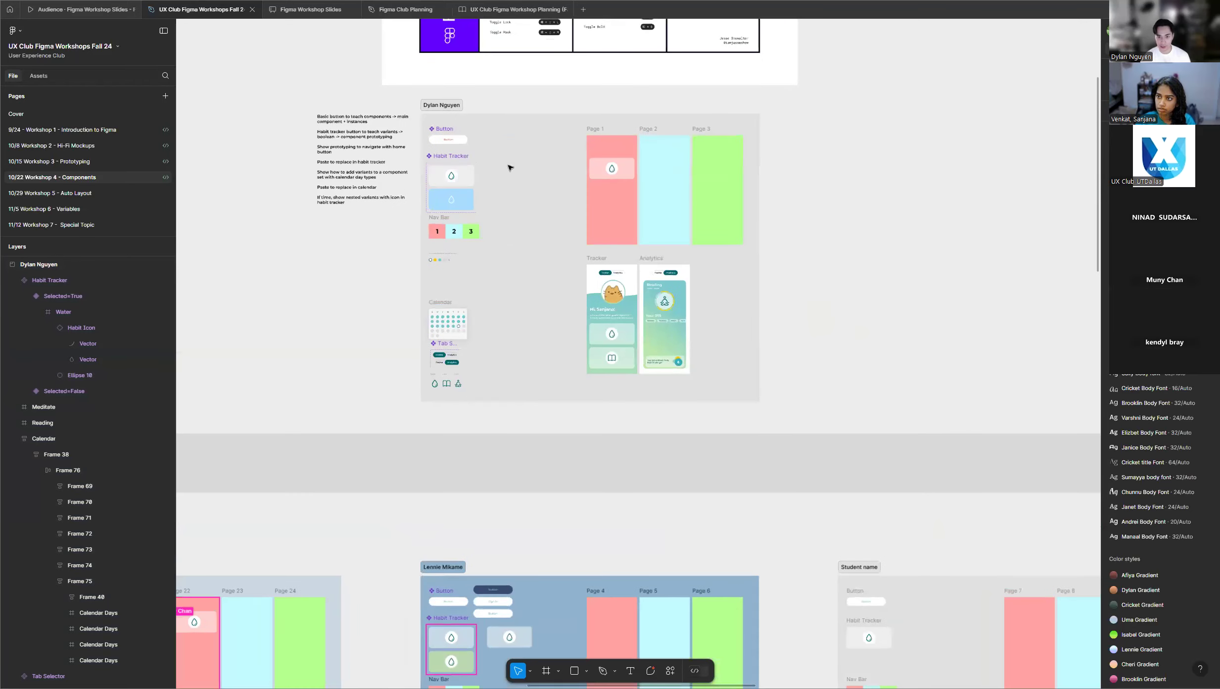
Examine the instructor's Button and Habit Tracker components alongside the Page 1 instance and the workshop outline notes.
scroll(515, 168, "up", 2)
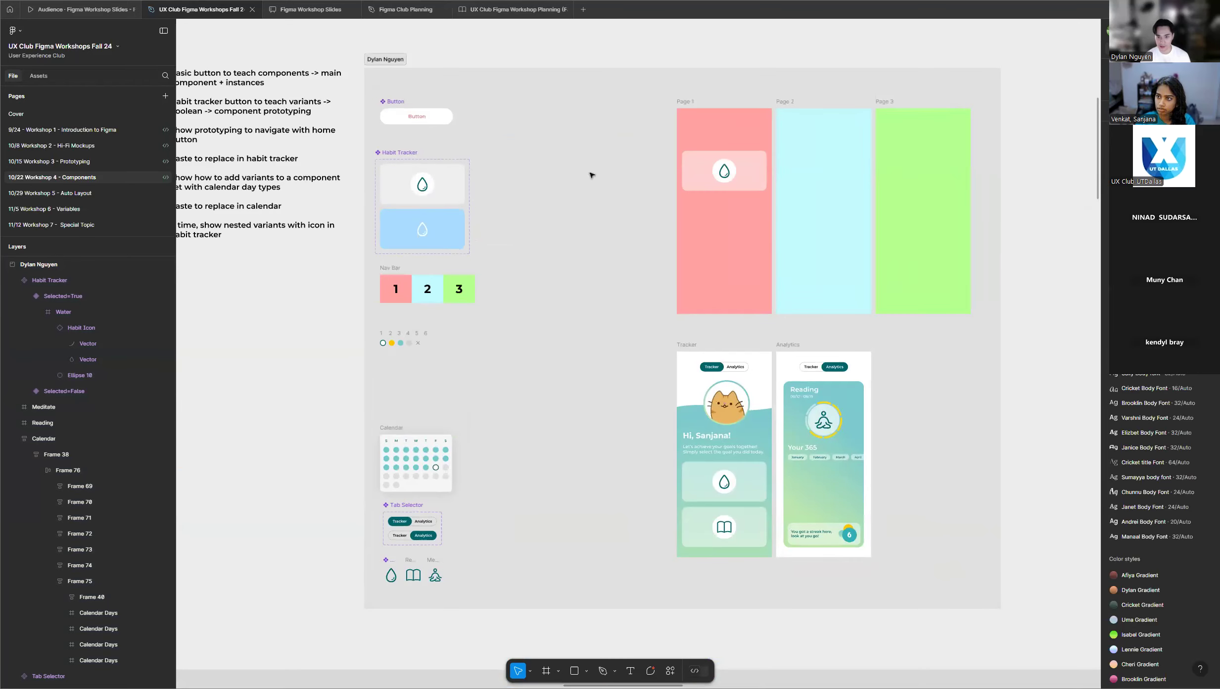
scroll(672, 185, "up", 1)
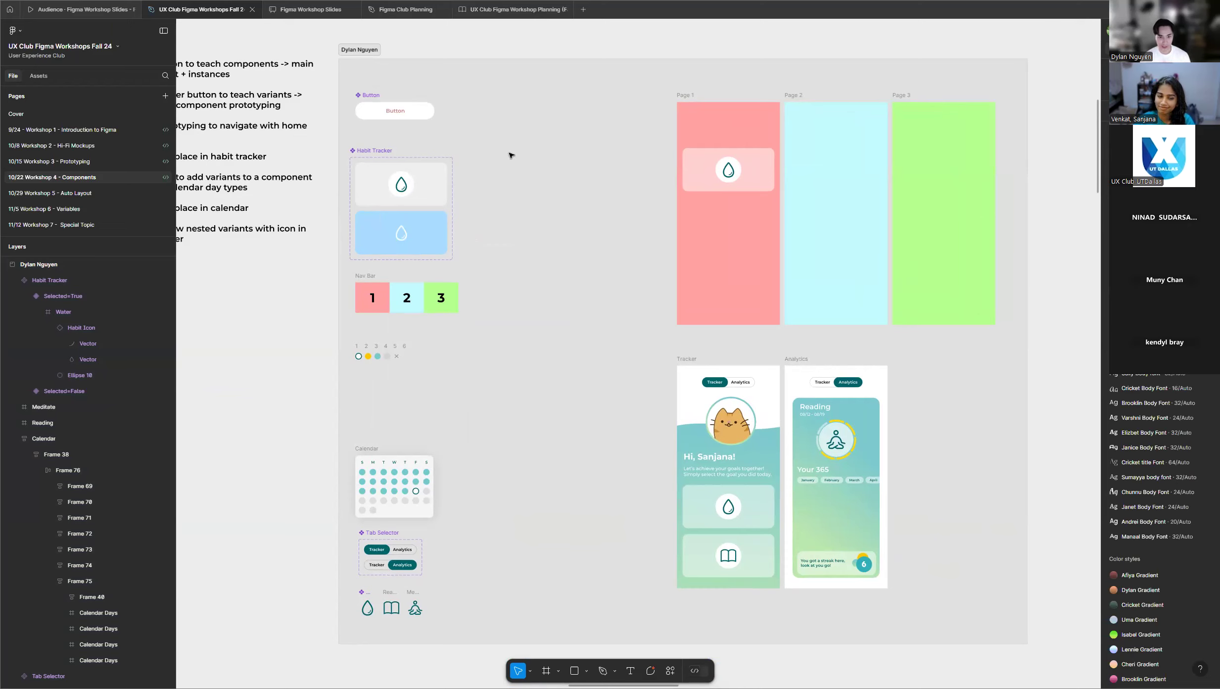
scroll(589, 155, "up", 5)
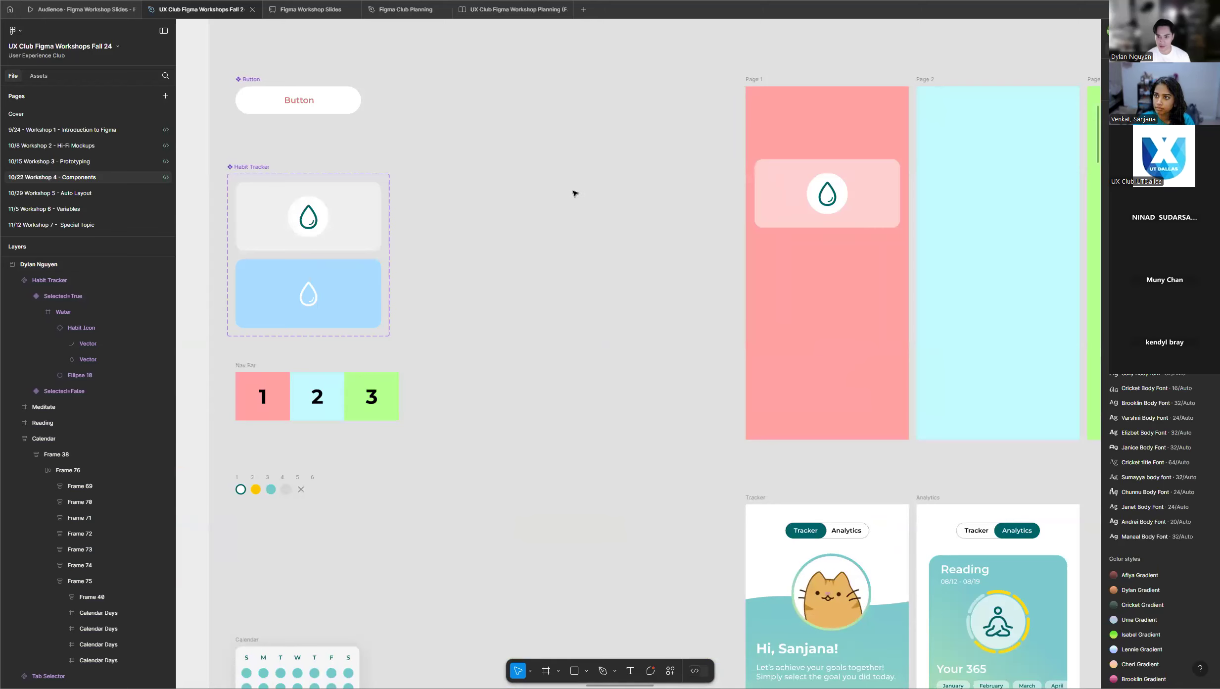
scroll(469, 184, "up", 2)
scroll(594, 183, "down", 2)
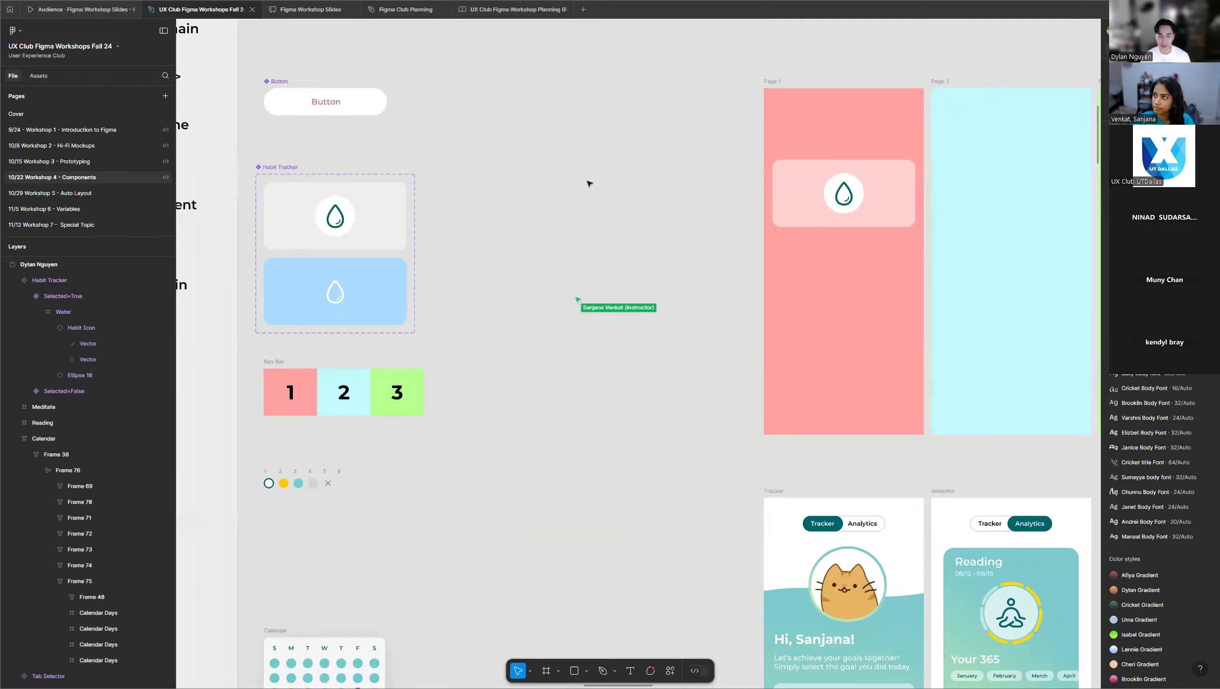
scroll(314, 156, "up", 2)
scroll(314, 155, "up", 1)
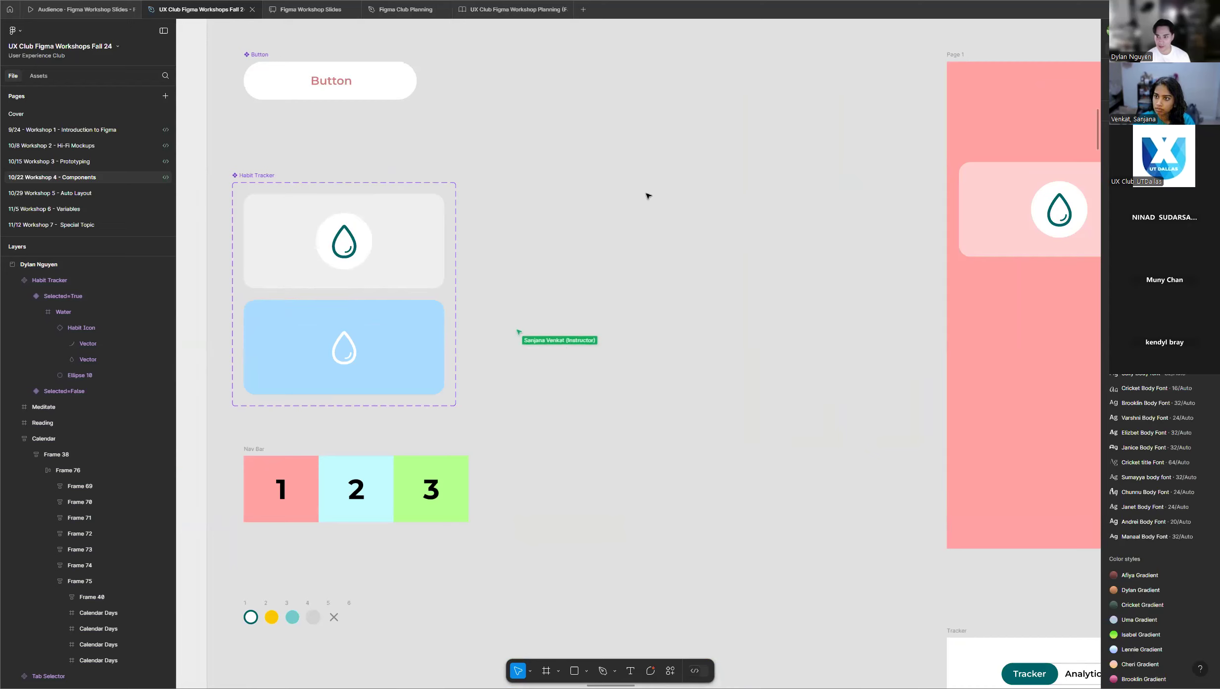
scroll(645, 250, "down", 3)
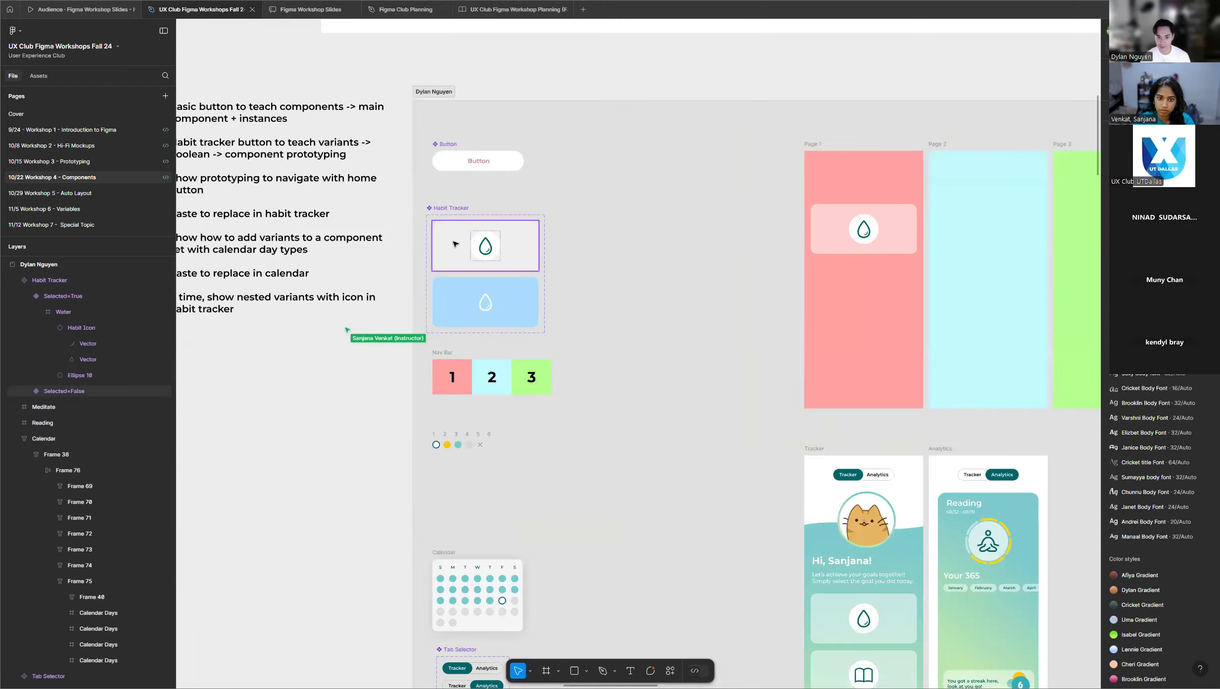
scroll(435, 198, "up", 4)
scroll(453, 198, "up", 2)
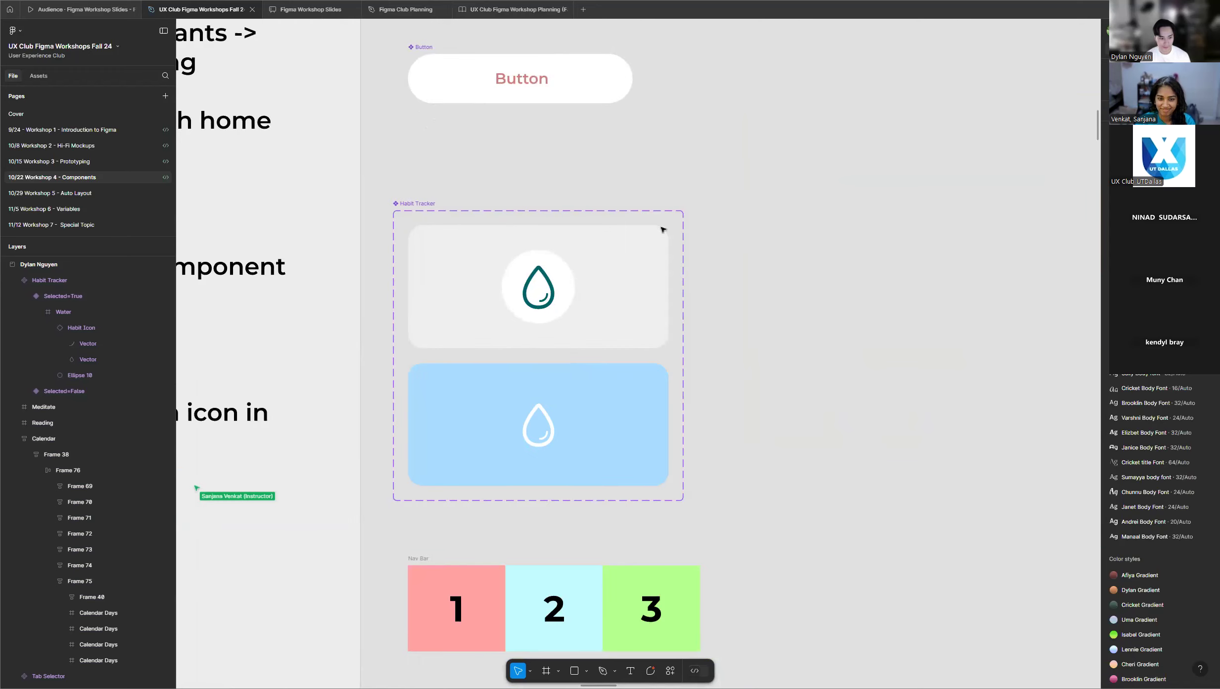
scroll(380, 277, "down", 4)
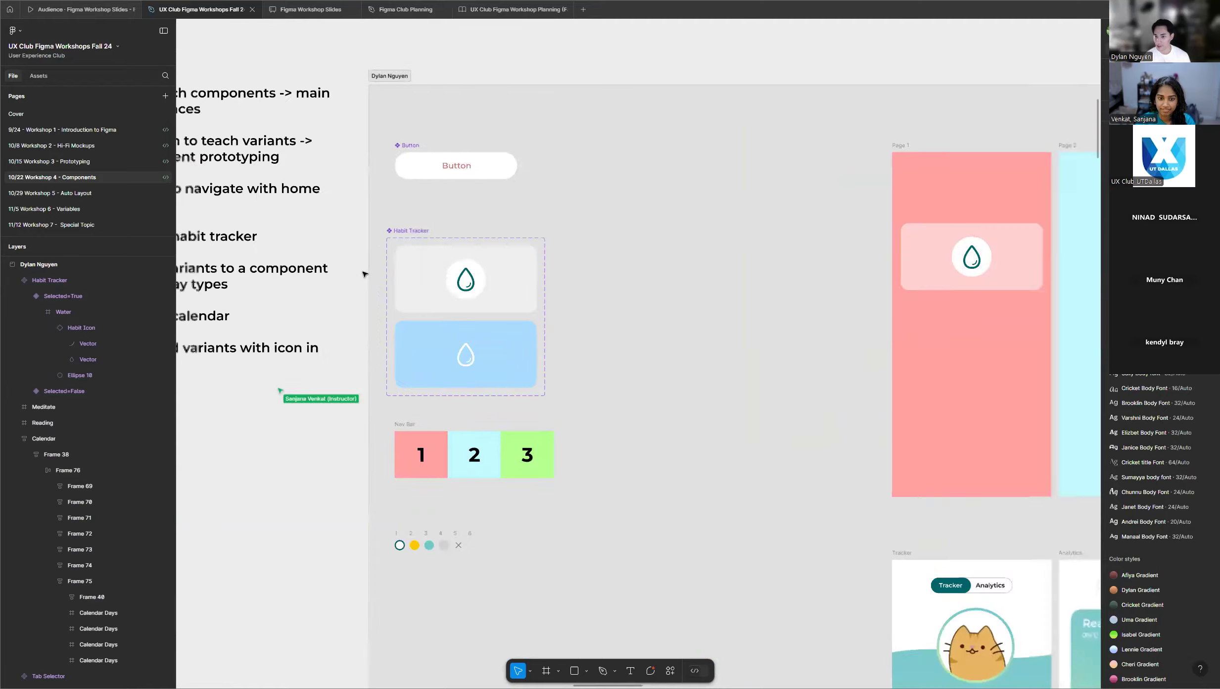
Select the Page 1 frame, switch to the prototype settings, and preview Flow 1 in a window moved clear of the frame.
scroll(841, 223, "up", 5)
scroll(797, 235, "up", 2)
scroll(814, 226, "down", 2)
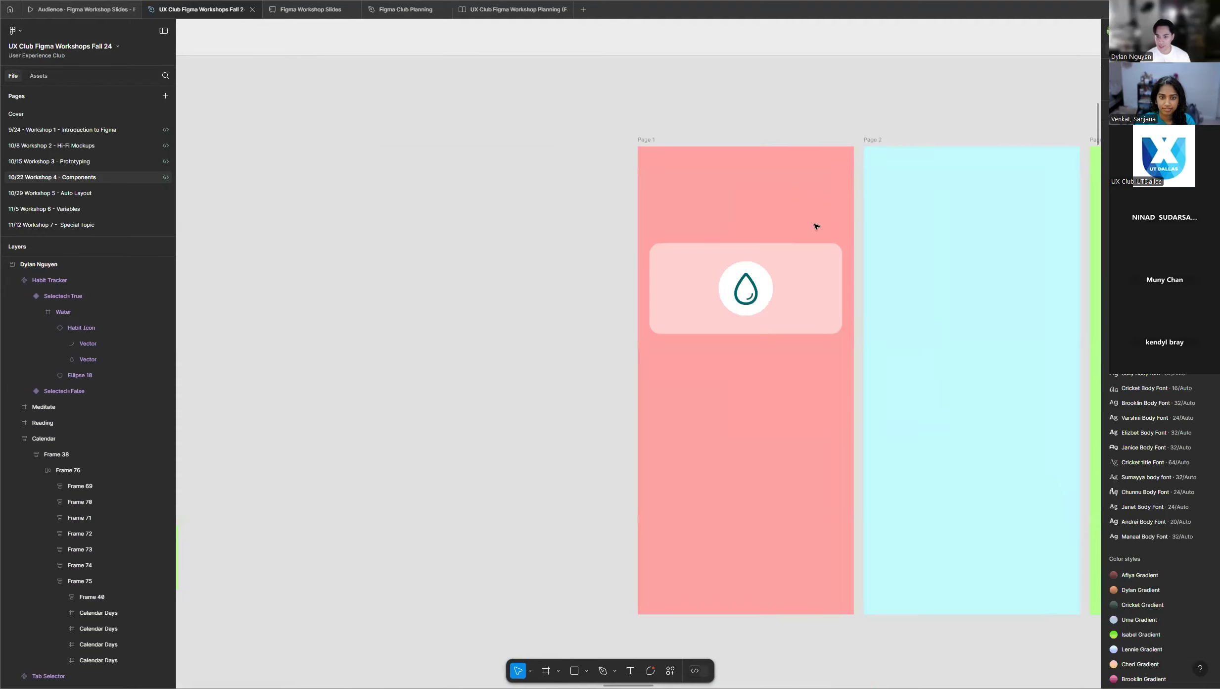
left_click(647, 140)
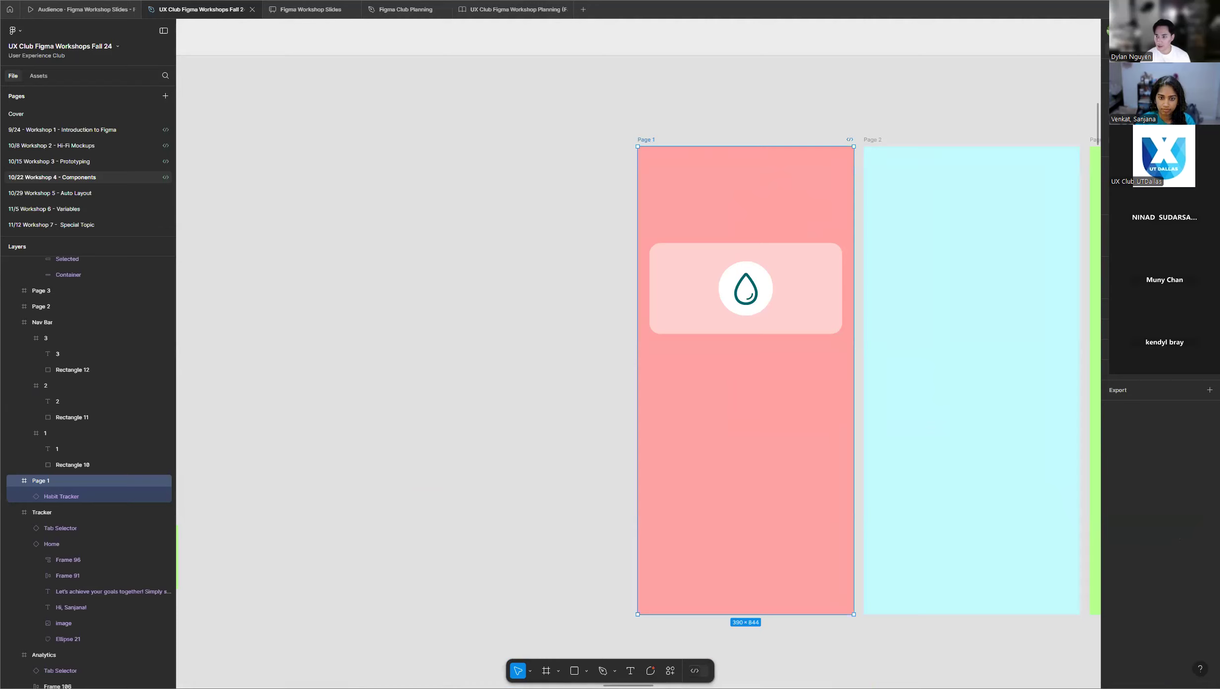
key("shift+e")
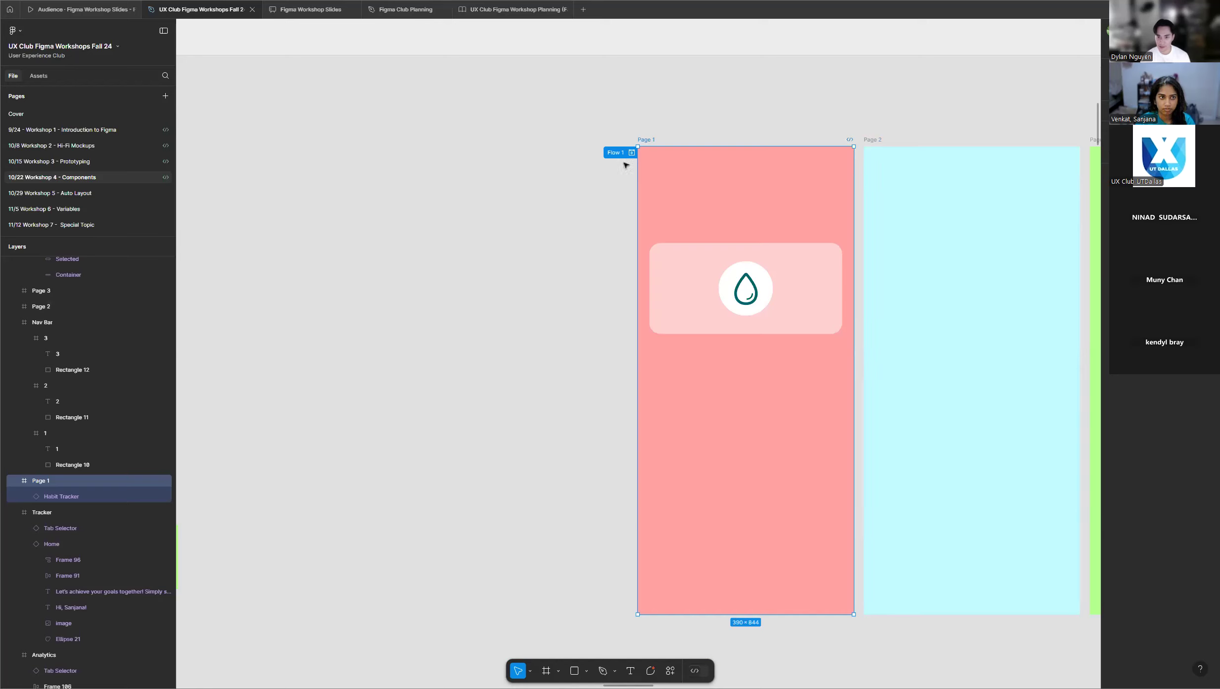
scroll(699, 171, "up", 1)
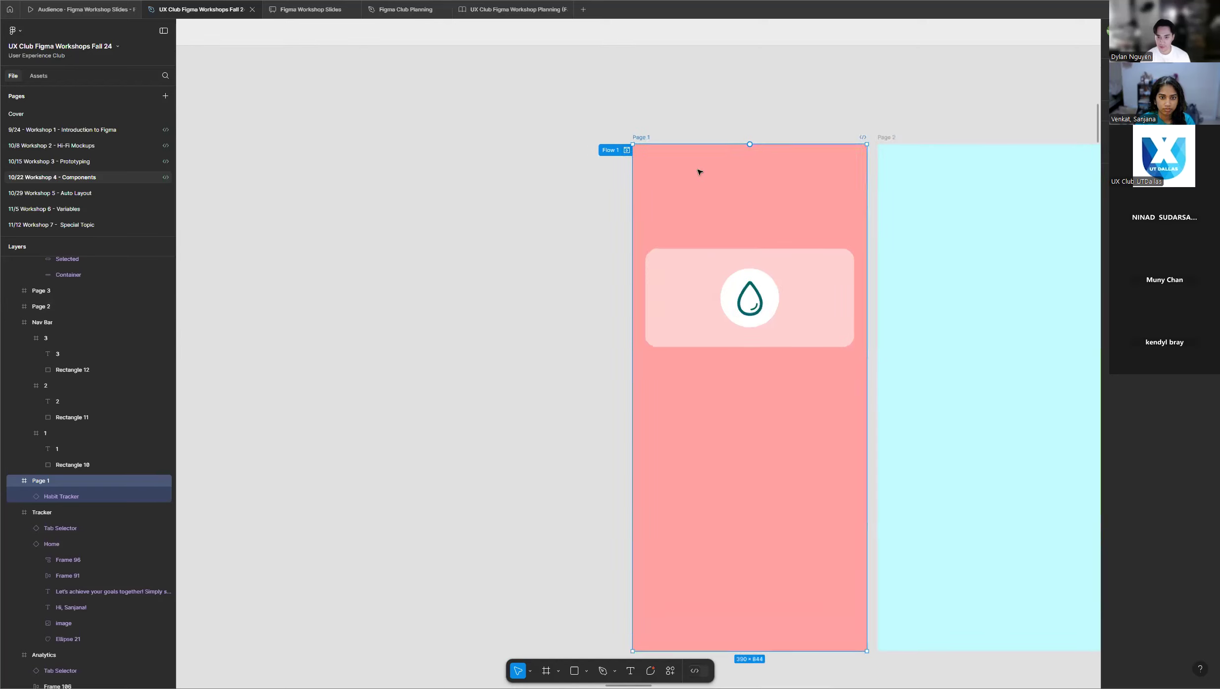
left_click(627, 150)
left_click_drag(467, 86, 319, 78)
With the preview open, look over the nearby student frames and the instructor's components, pages and workshop outline notes.
scroll(861, 110, "down", 5)
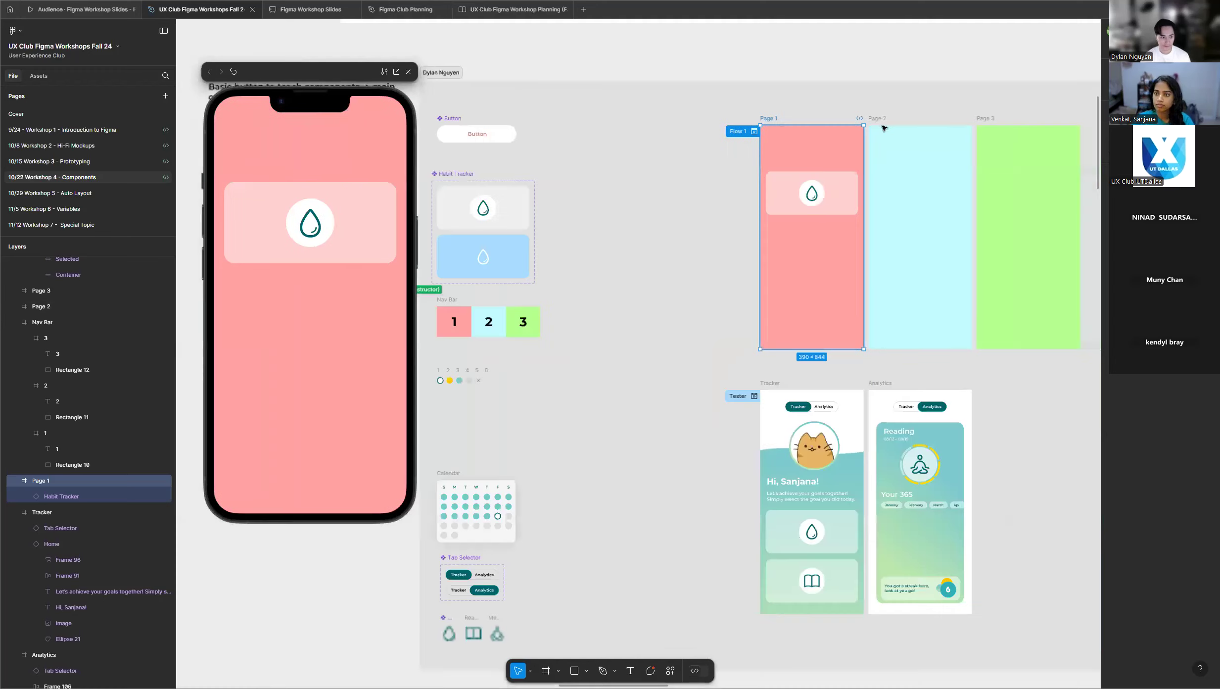
scroll(883, 127, "down", 3)
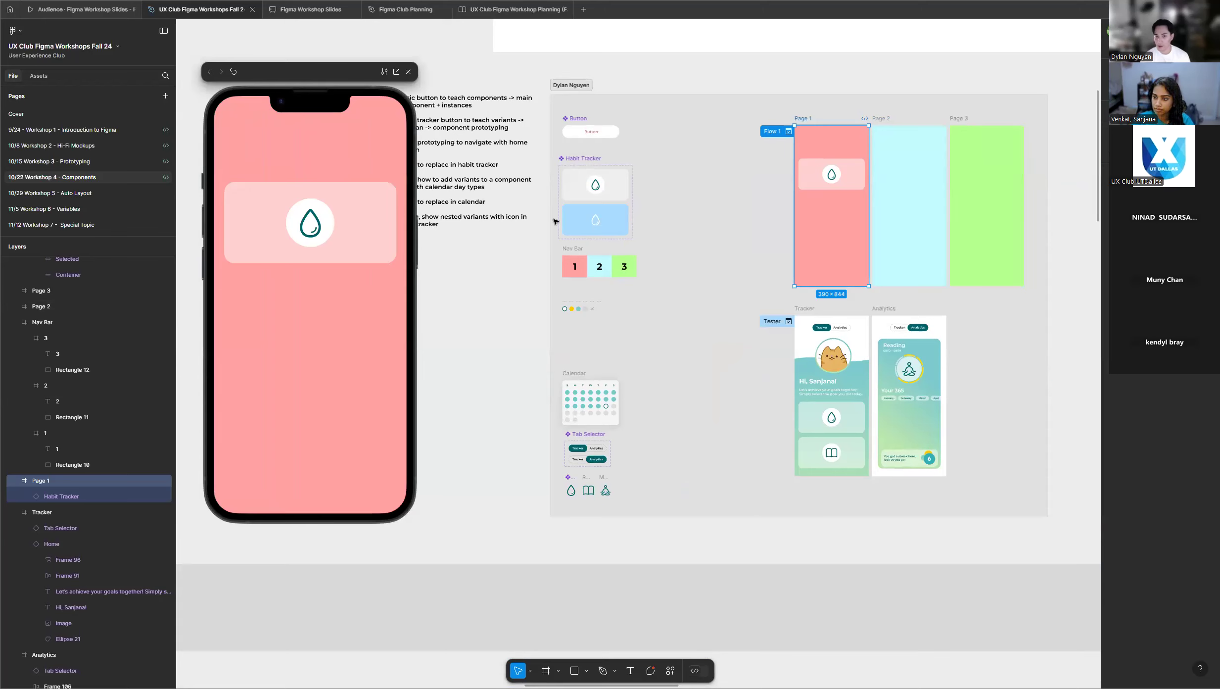
scroll(709, 216, "down", 3)
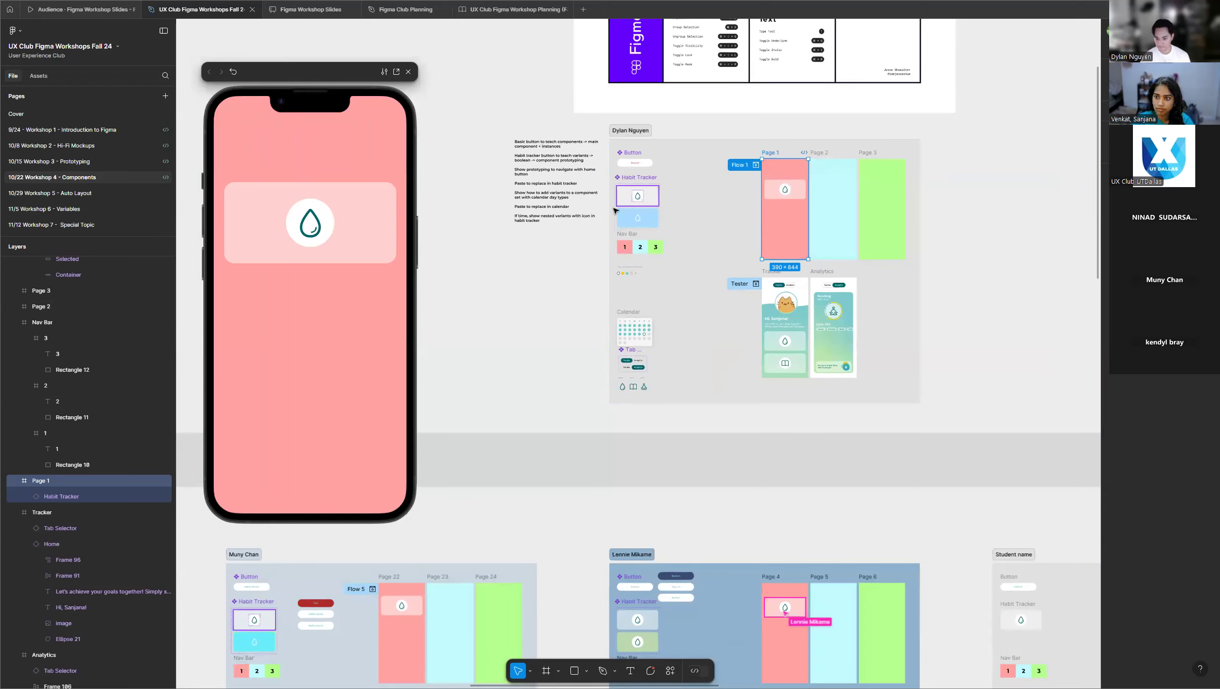
scroll(655, 209, "down", 3)
scroll(618, 207, "down", 5)
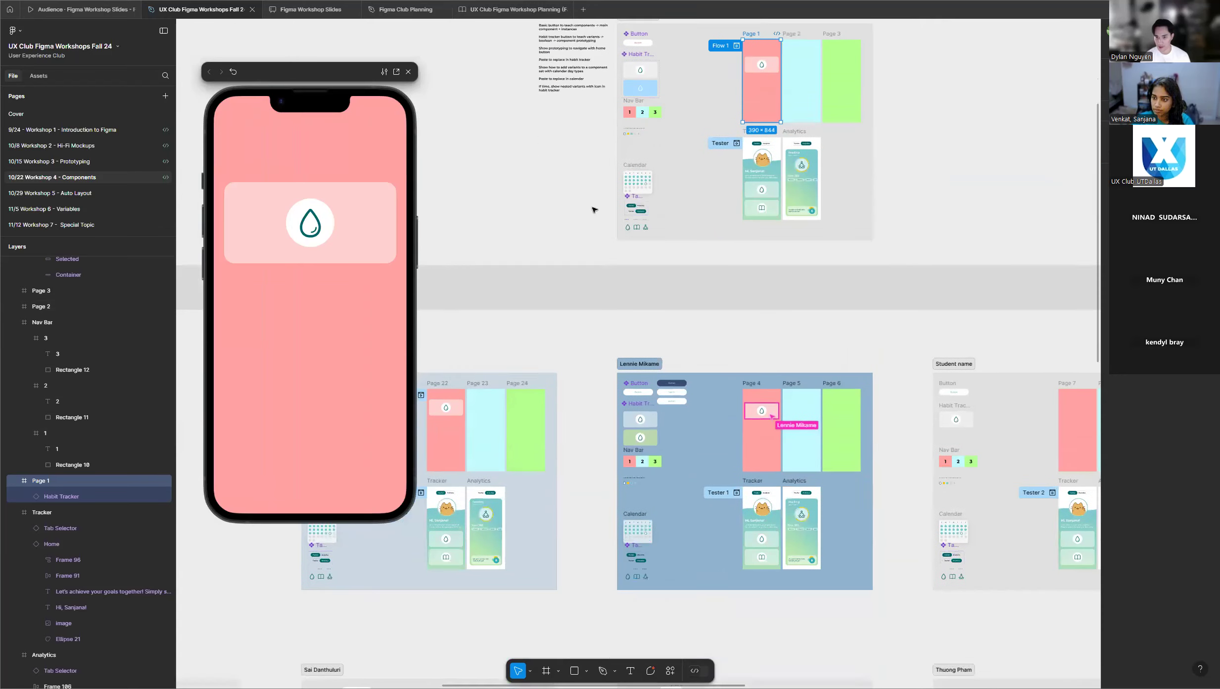
scroll(594, 210, "down", 2)
scroll(593, 210, "up", 5)
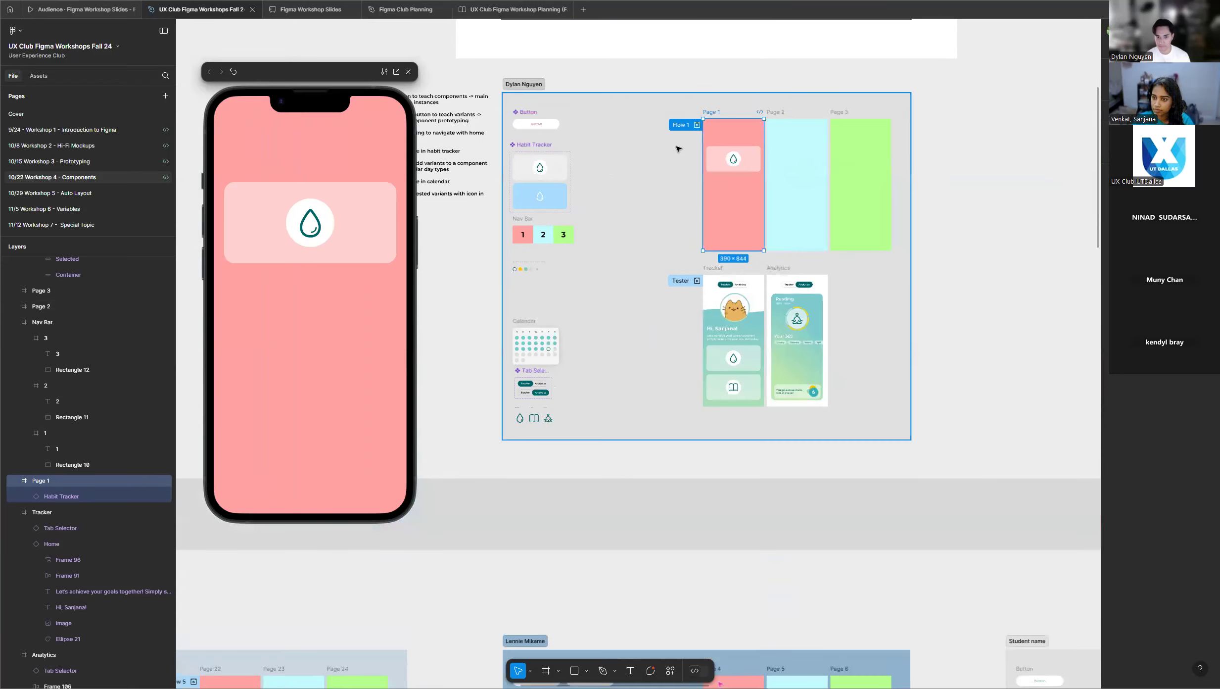
scroll(590, 226, "up", 2)
scroll(767, 238, "down", 3)
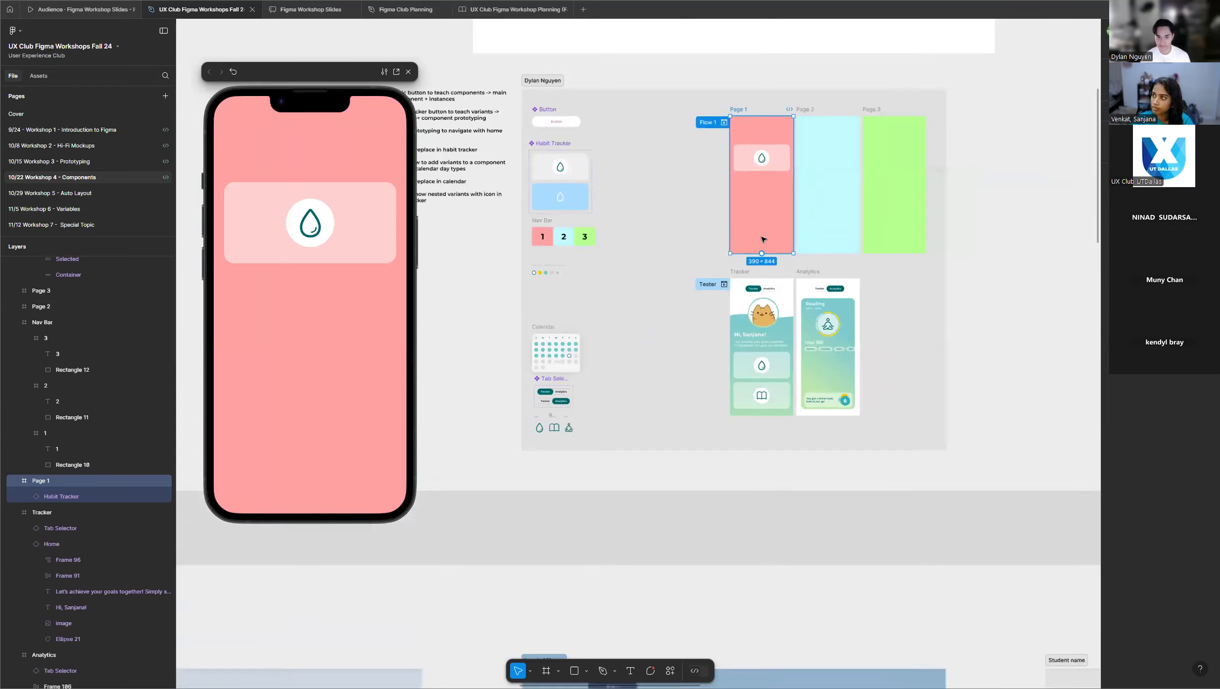
scroll(456, 209, "up", 2)
scroll(701, 233, "up", 1)
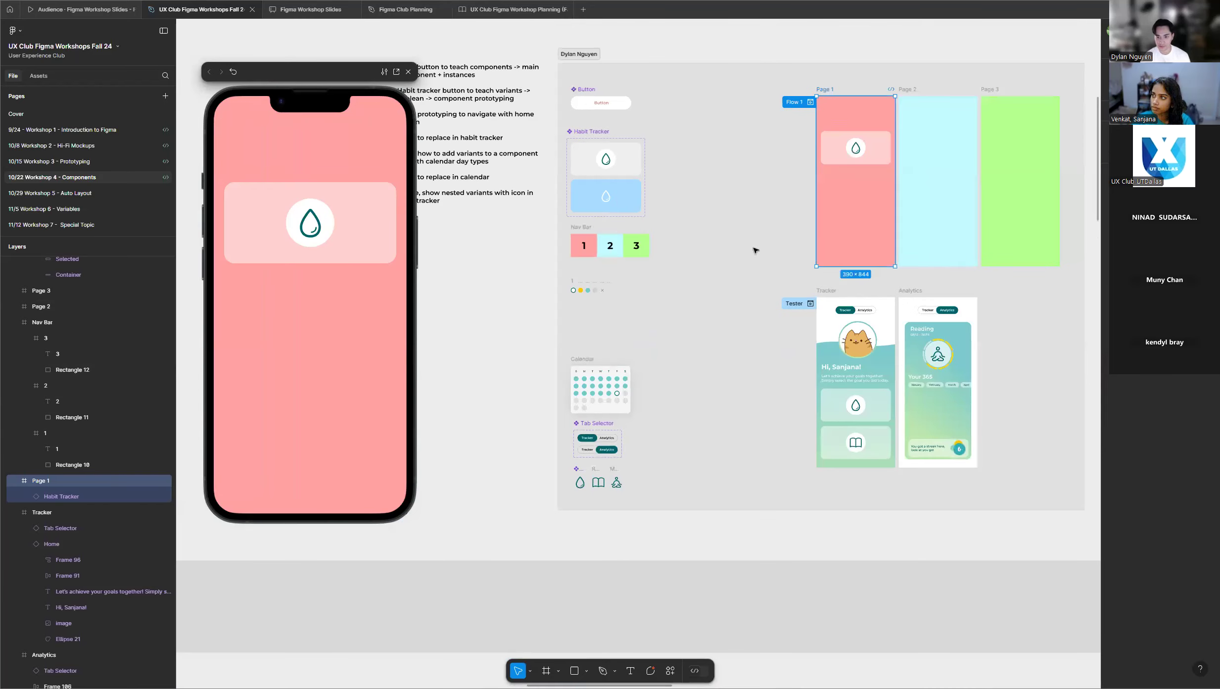
scroll(547, 272, "up", 2)
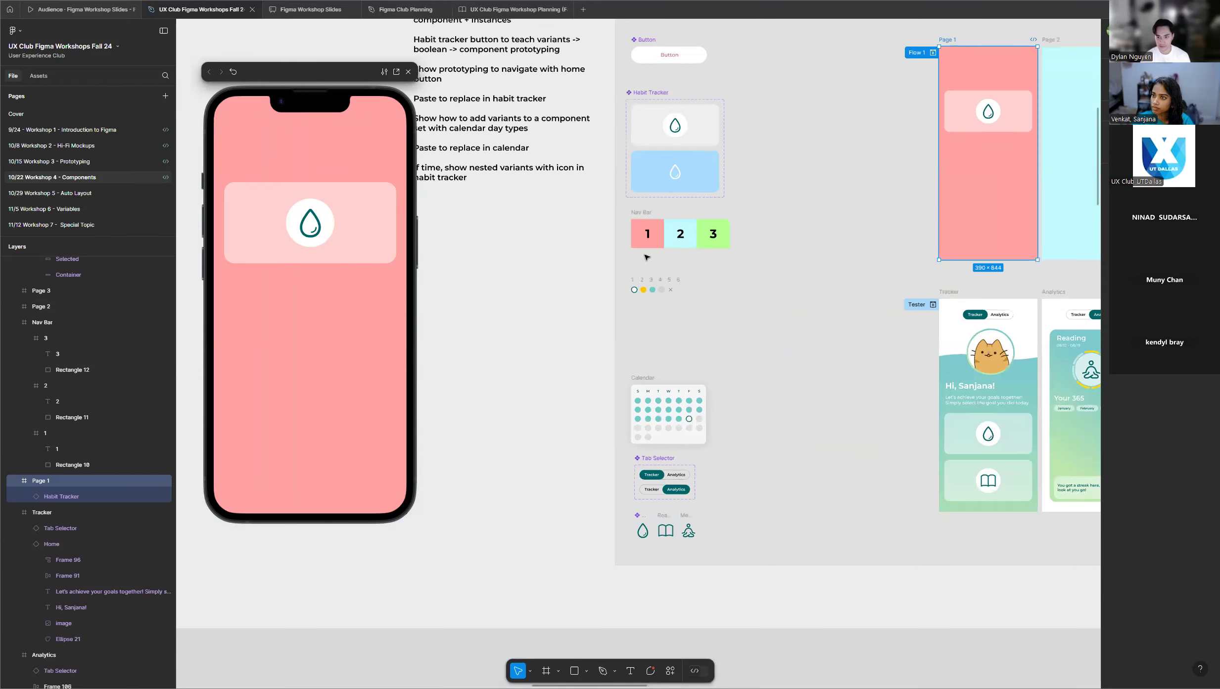
scroll(809, 254, "down", 1)
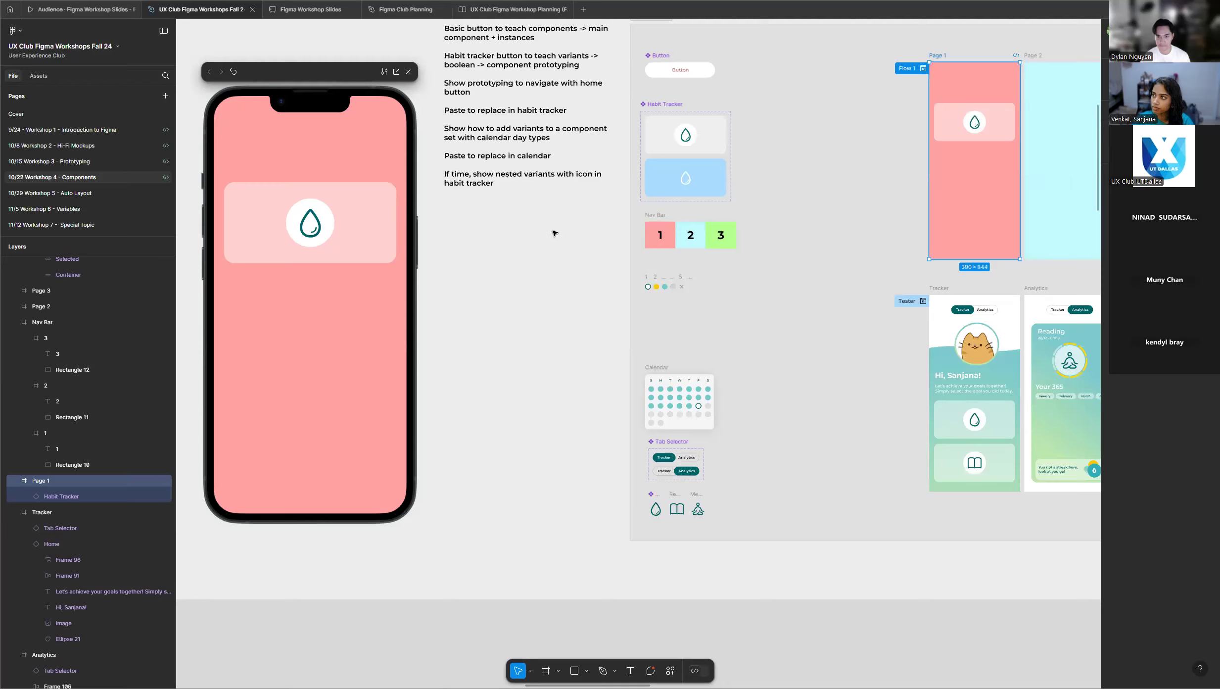
scroll(552, 232, "up", 1)
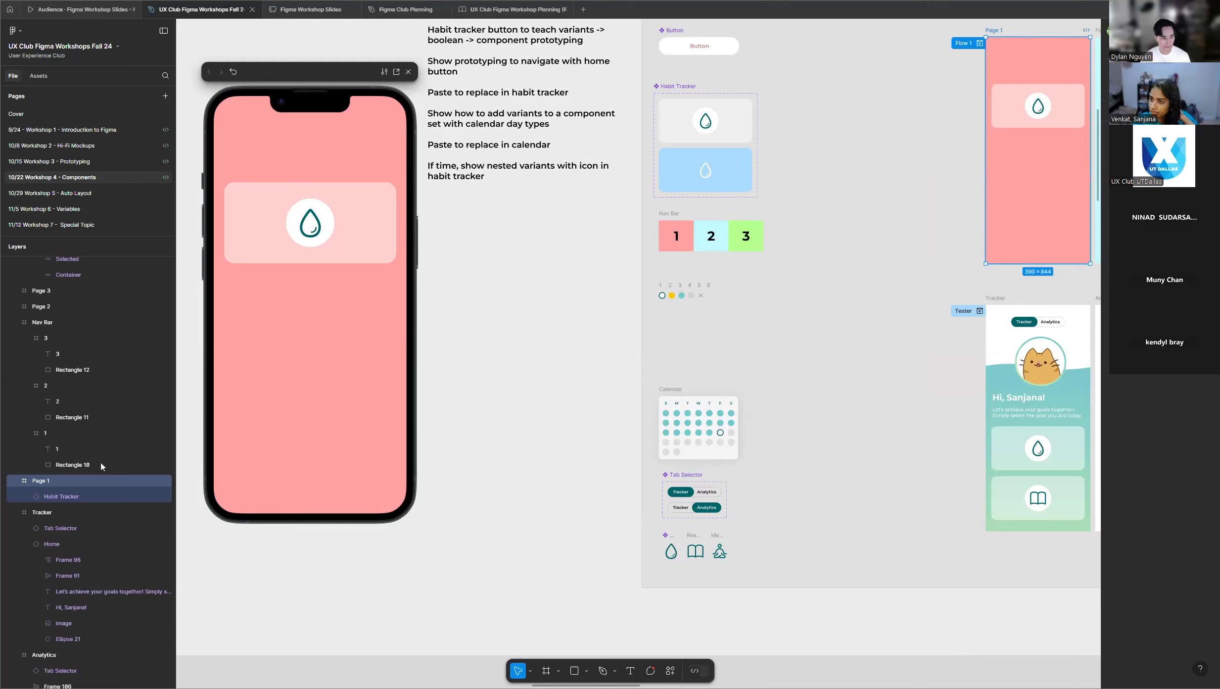
Survey all the students' practice frames for progress and return to the instructor's frame.
scroll(523, 386, "down", 6)
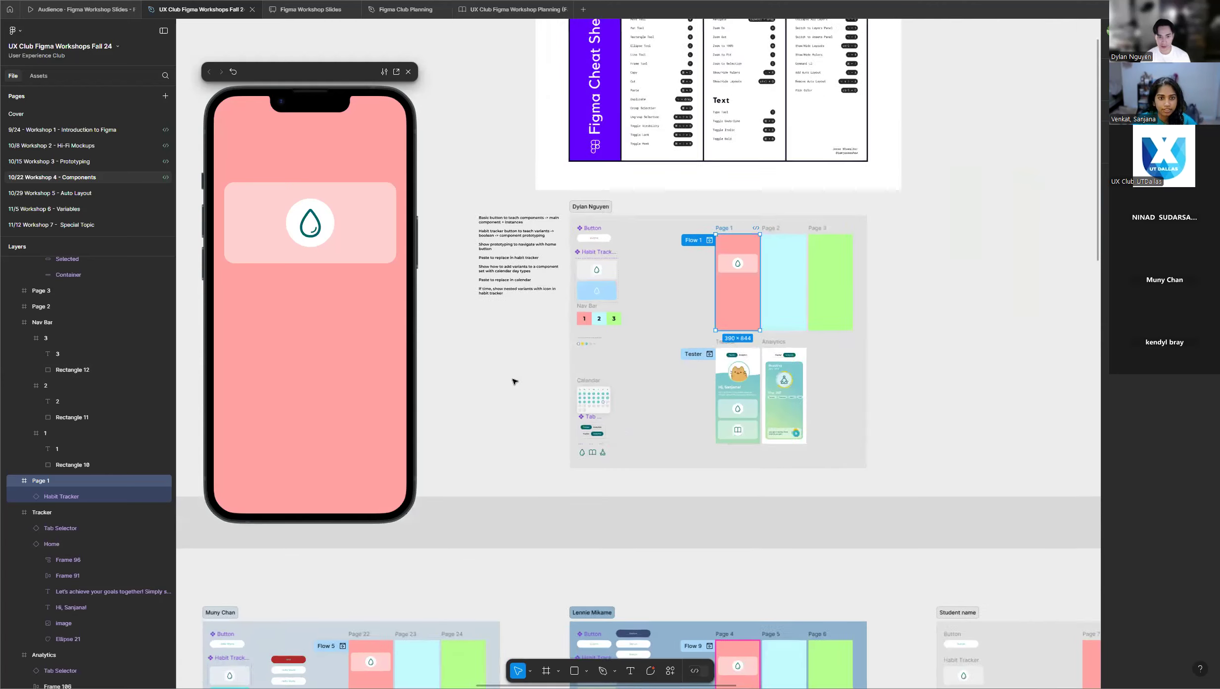
scroll(672, 345, "down", 3)
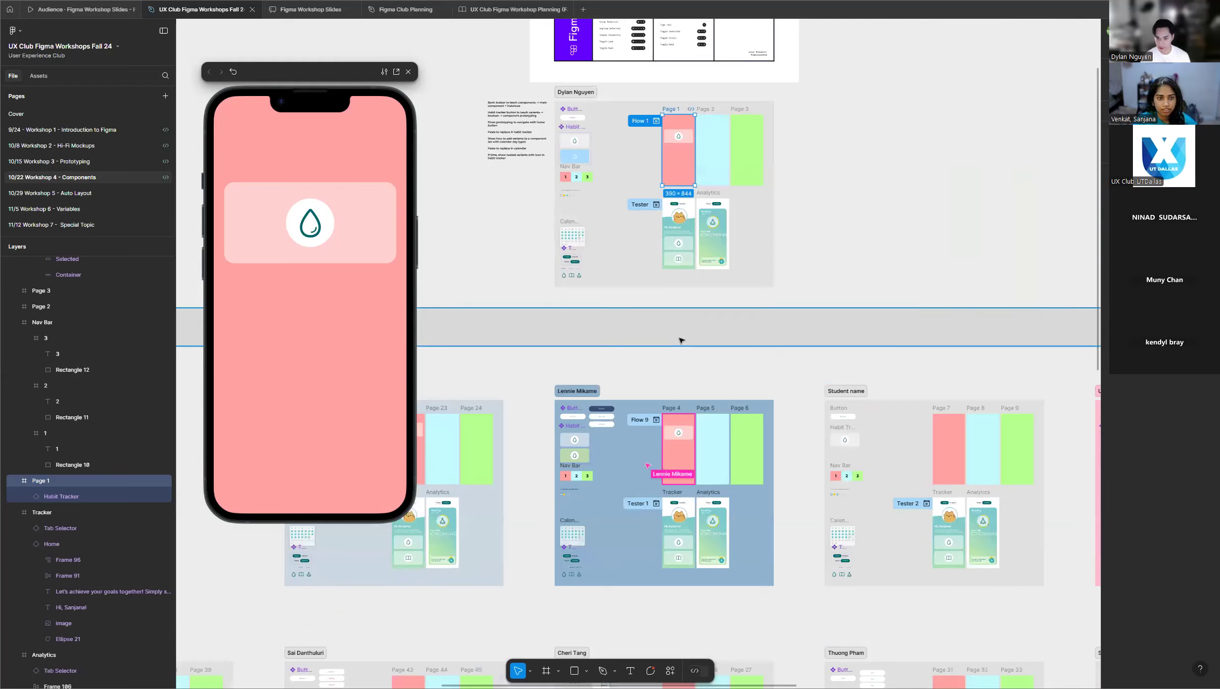
scroll(681, 340, "down", 3)
scroll(681, 341, "down", 3)
scroll(681, 341, "down", 2)
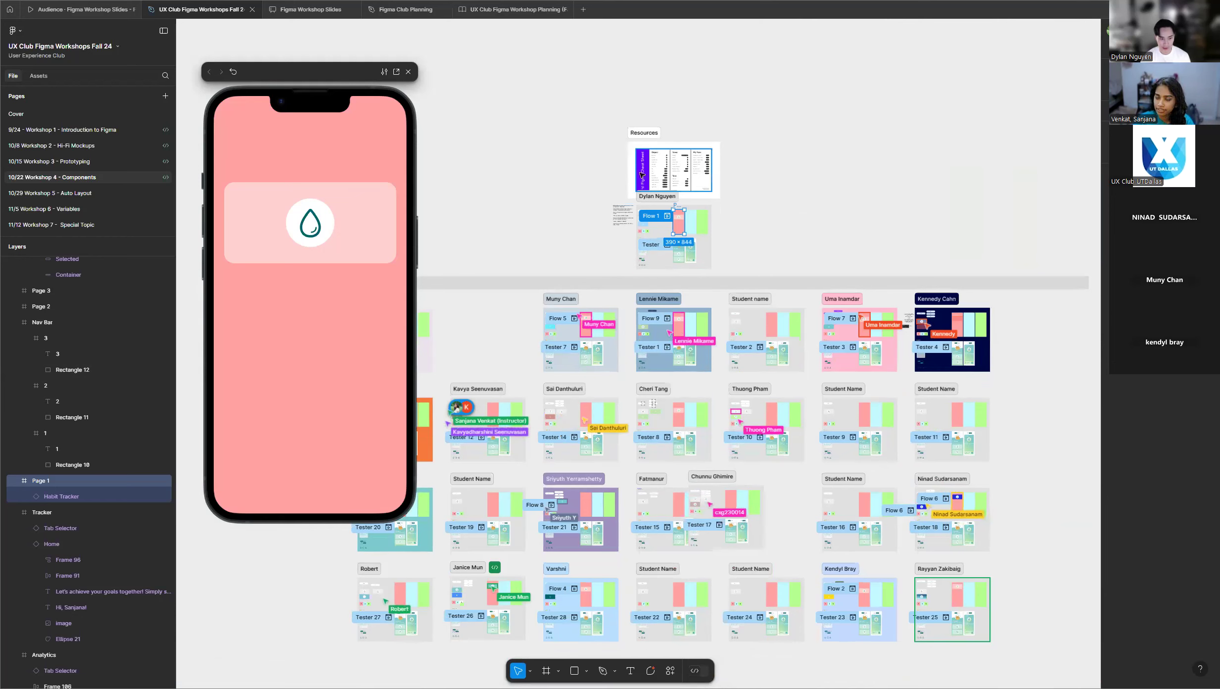
scroll(659, 201, "up", 5)
scroll(665, 223, "up", 3)
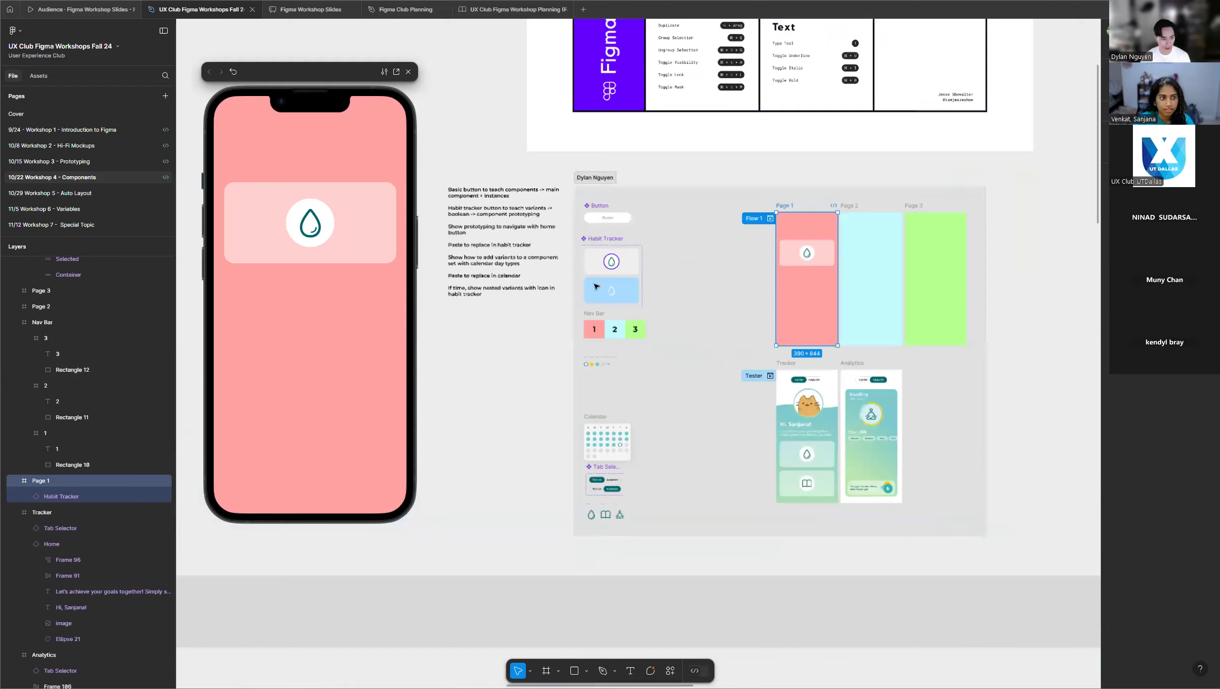
Copy the grey Habit Tracker variant, paste it as an instance in the empty space beside the component set, and close the preview.
scroll(635, 245, "up", 3)
scroll(634, 241, "up", 2)
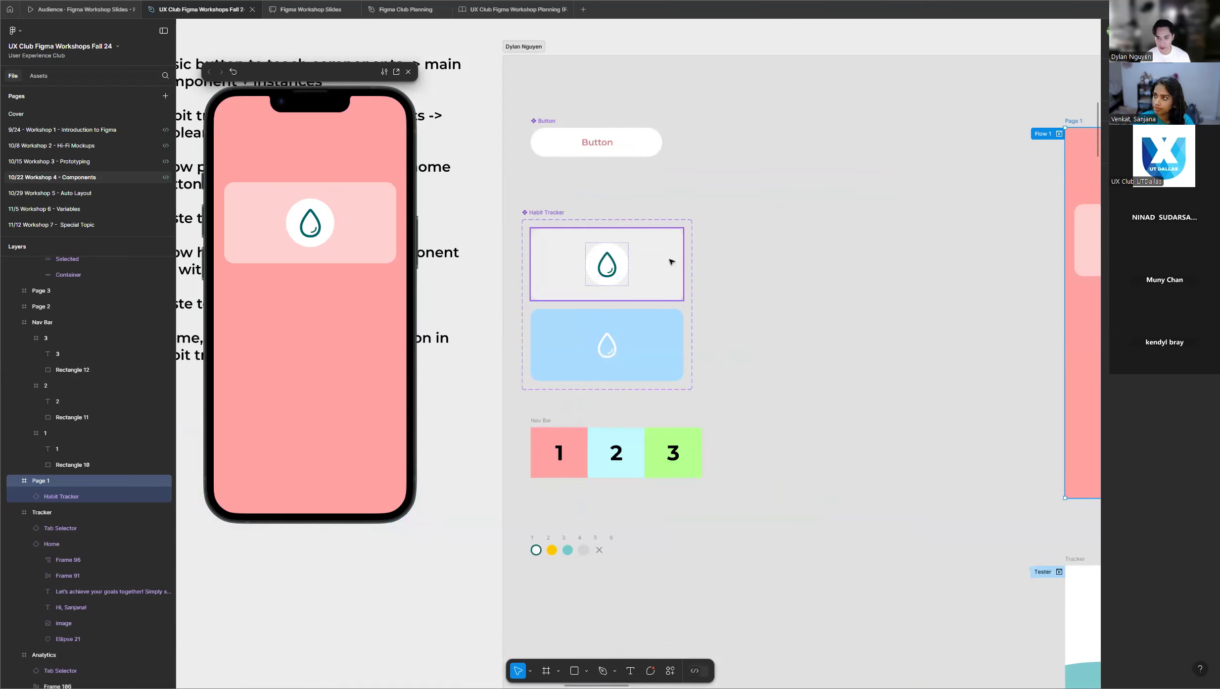
scroll(727, 255, "up", 2)
left_click(620, 259)
right_click(620, 263)
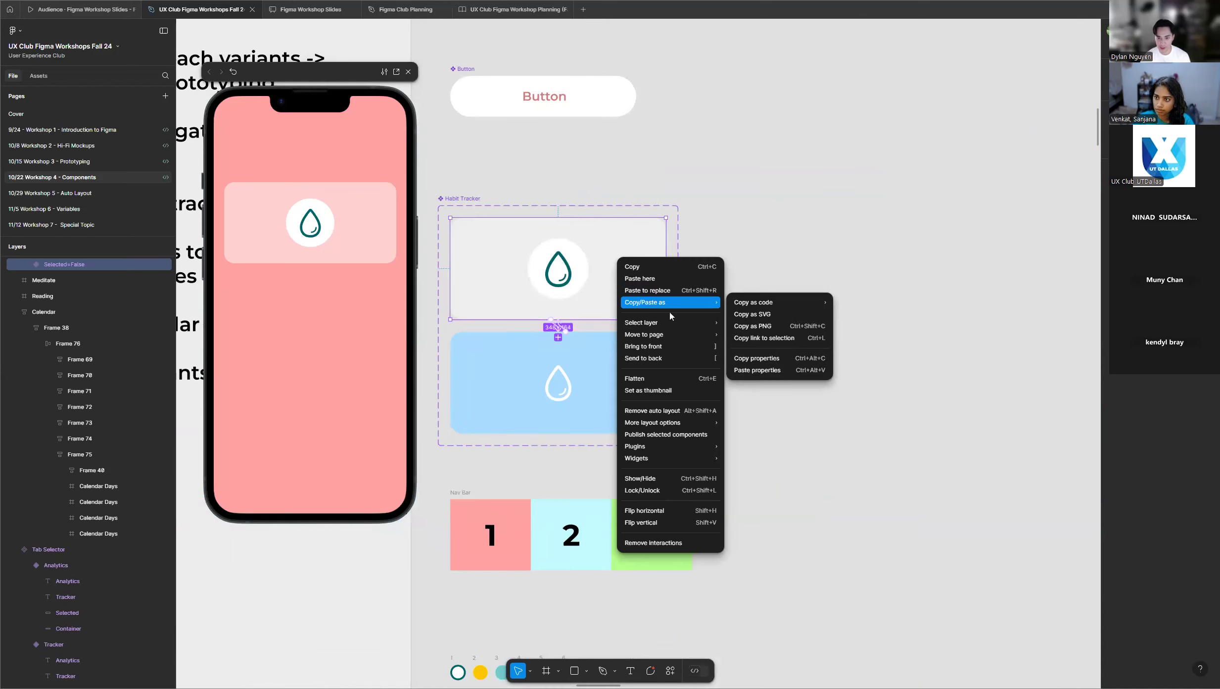
left_click(666, 267)
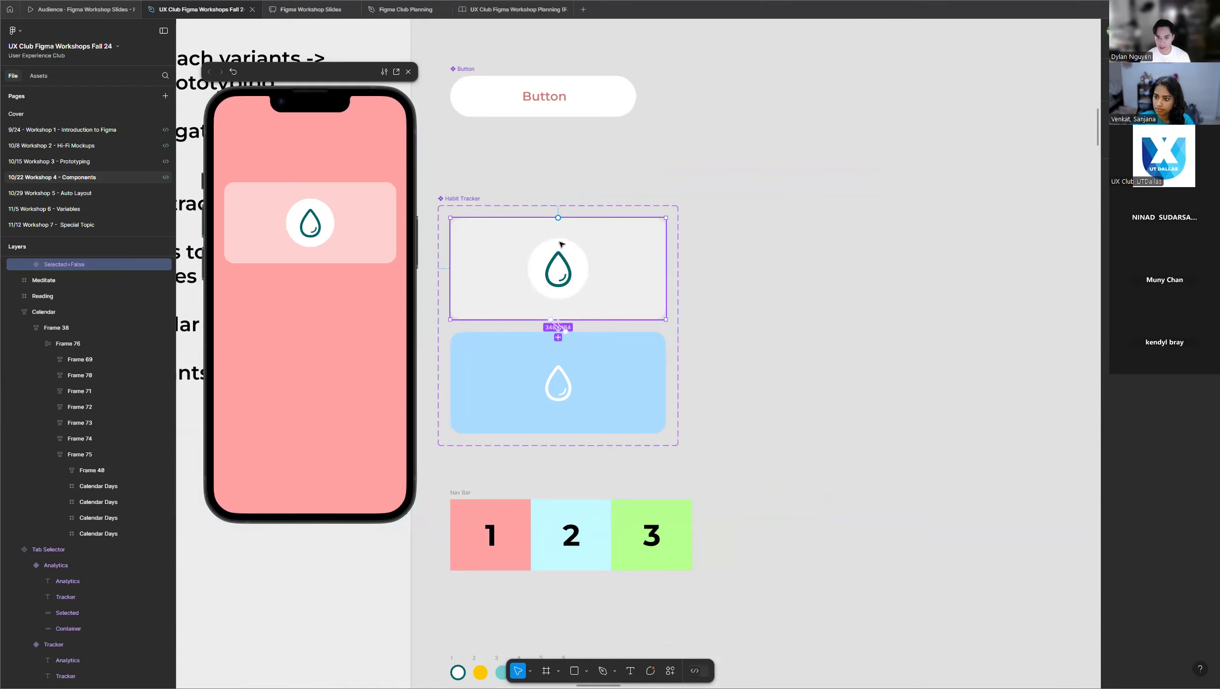
left_click(860, 210)
right_click(868, 195)
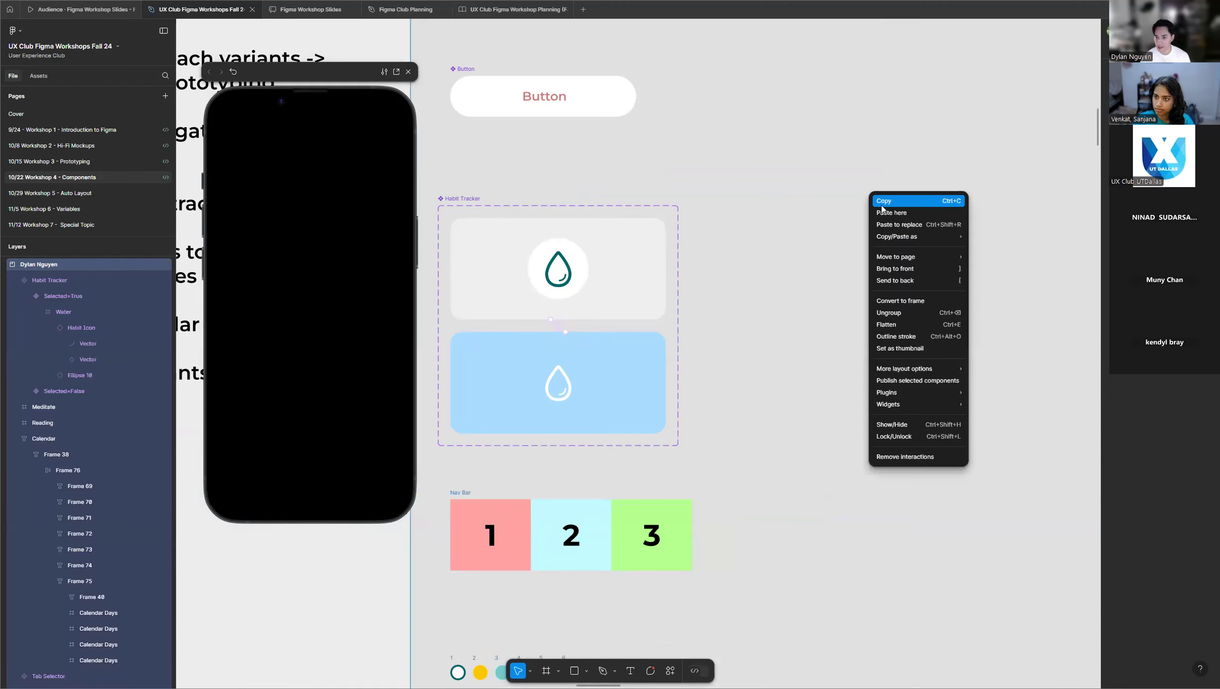
left_click(895, 213)
left_click_drag(903, 228, 821, 256)
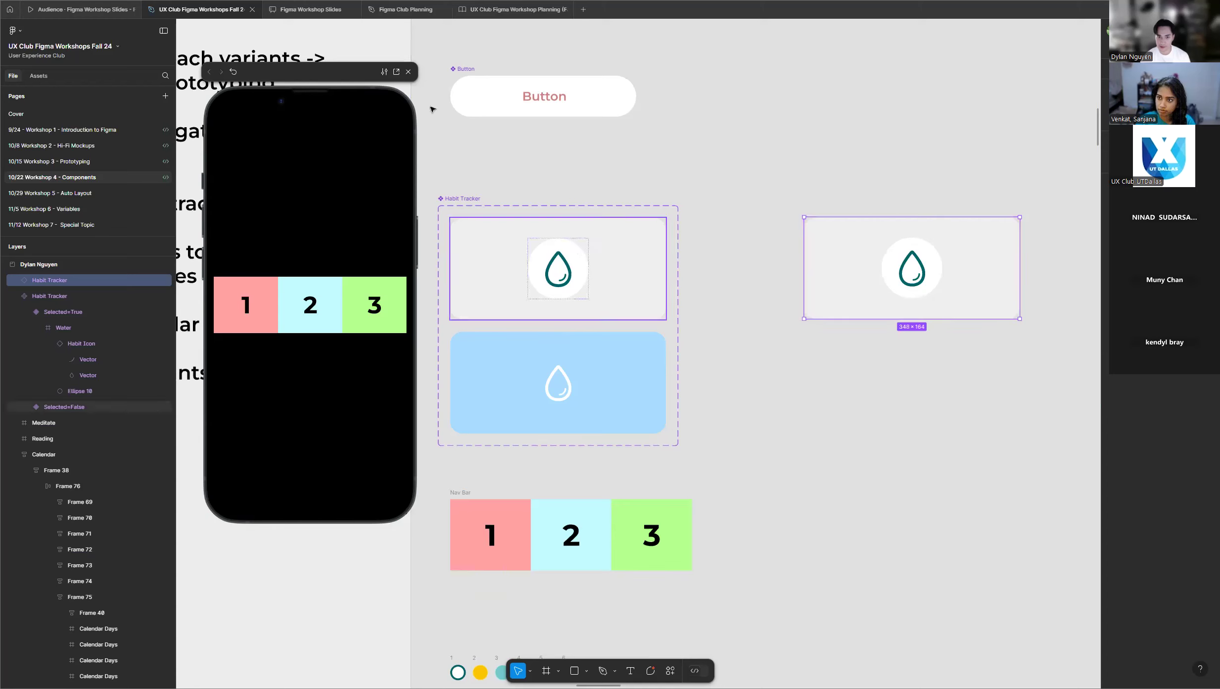
left_click(409, 72)
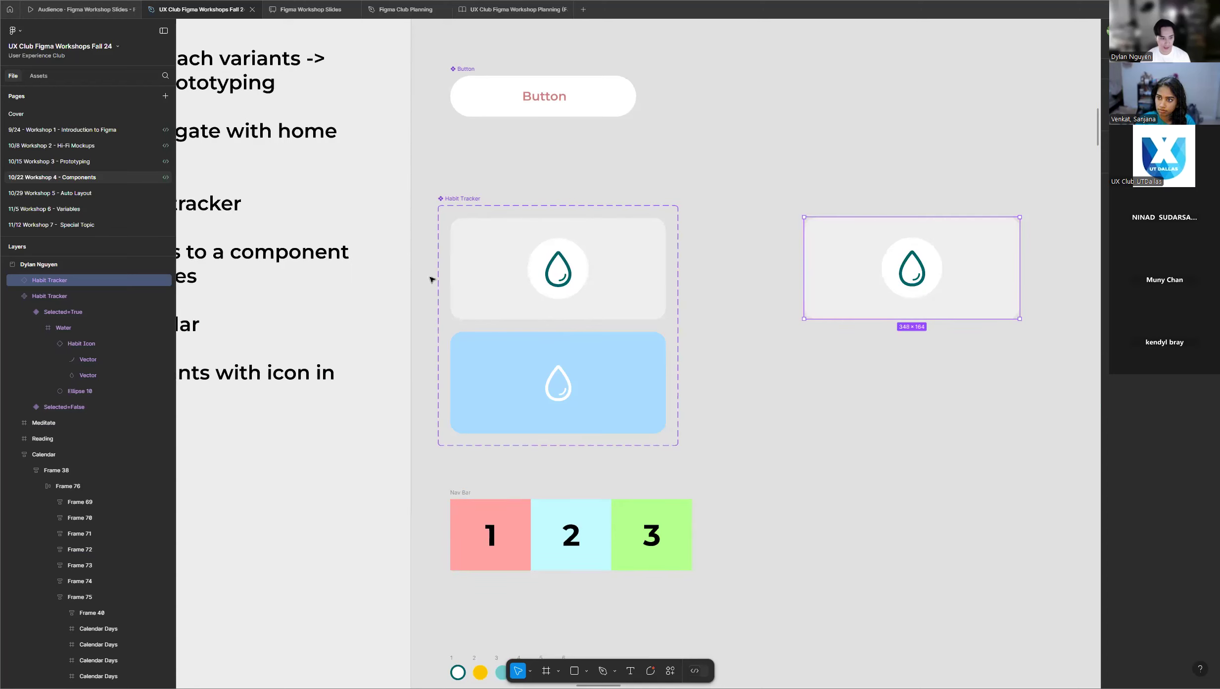
Inspect the grey and blue Habit Tracker variants in turn with the design settings shown, and clear the selection.
scroll(429, 279, "down", 3)
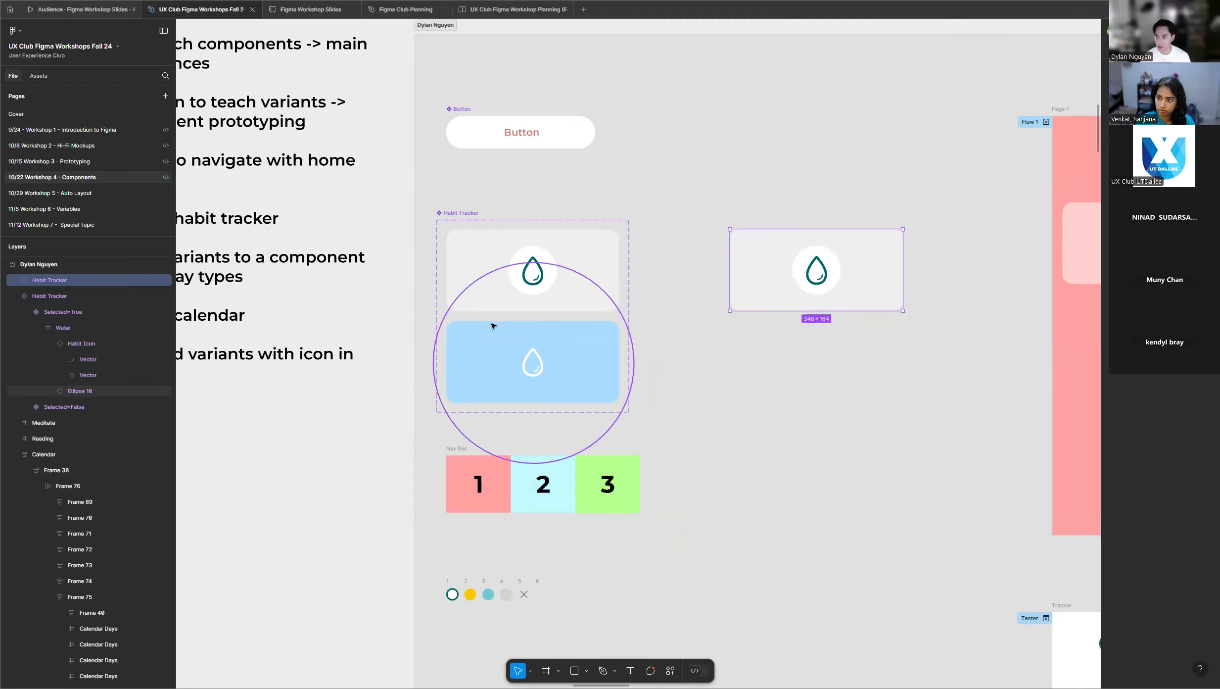
scroll(498, 273, "up", 5)
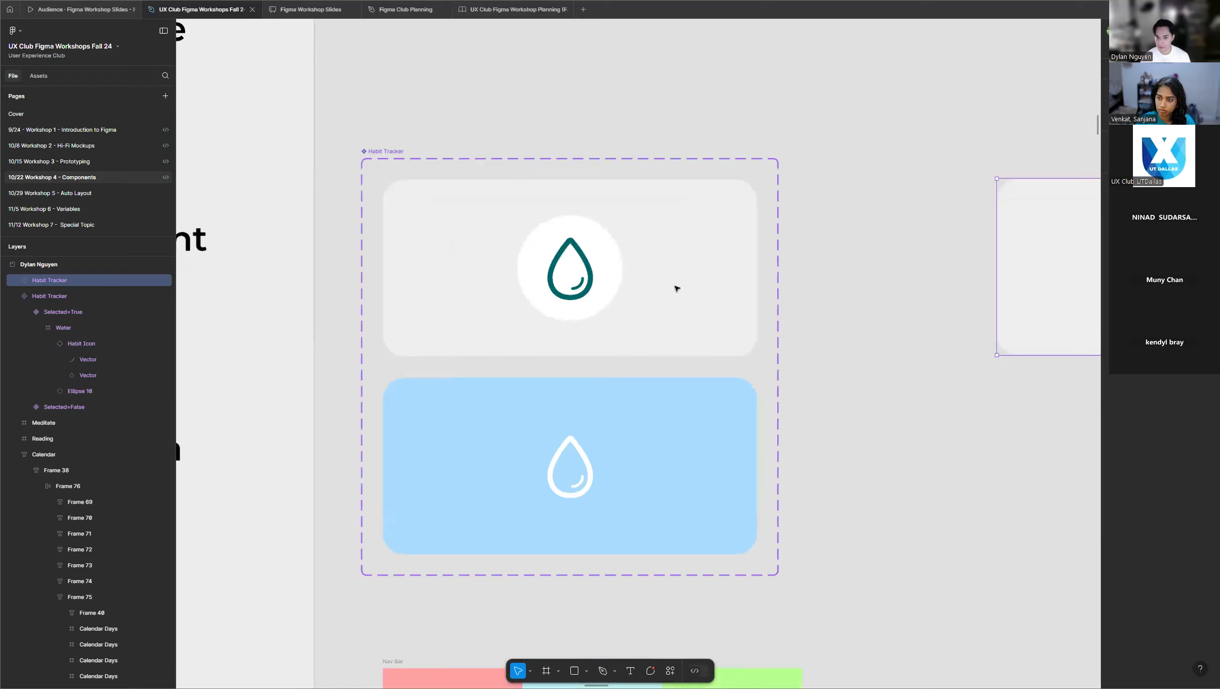
left_click(677, 288)
scroll(582, 288, "down", 3)
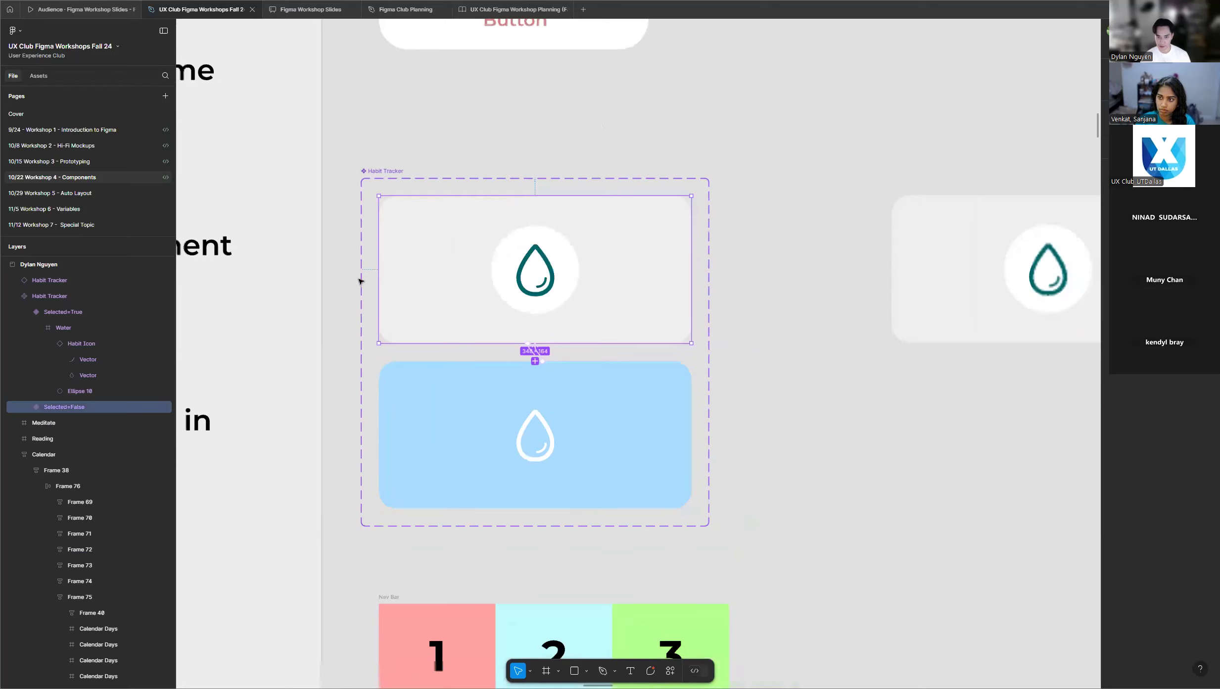
scroll(372, 277, "up", 2)
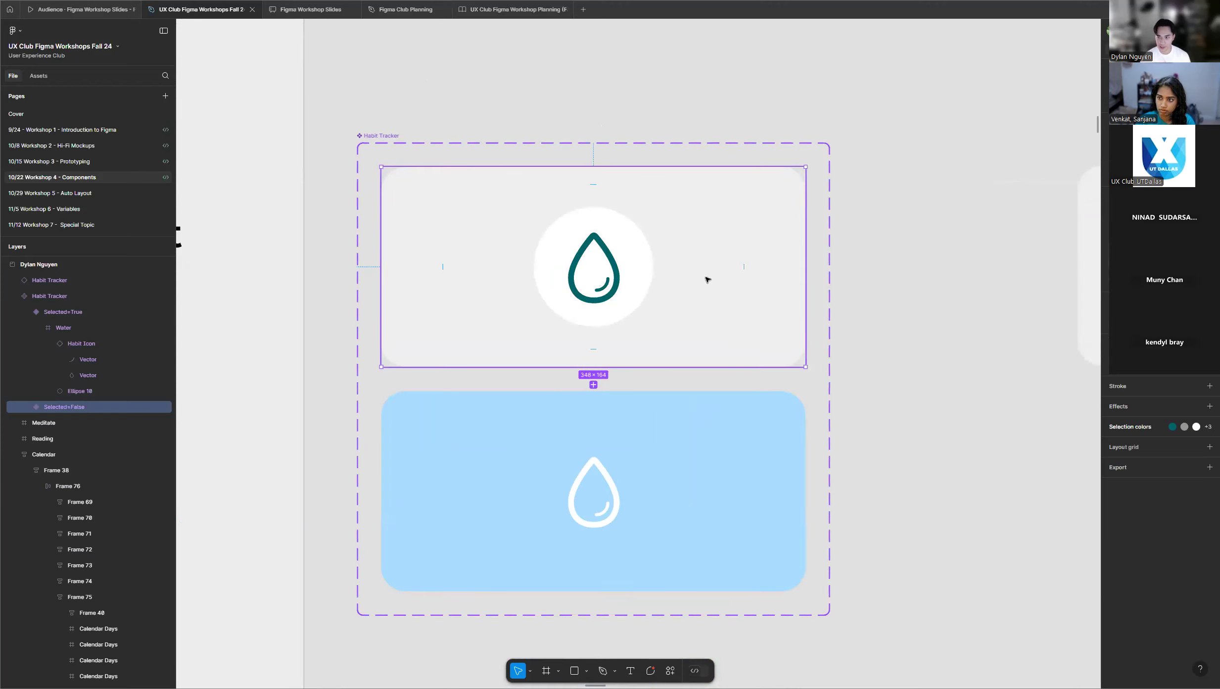
scroll(876, 243, "down", 1)
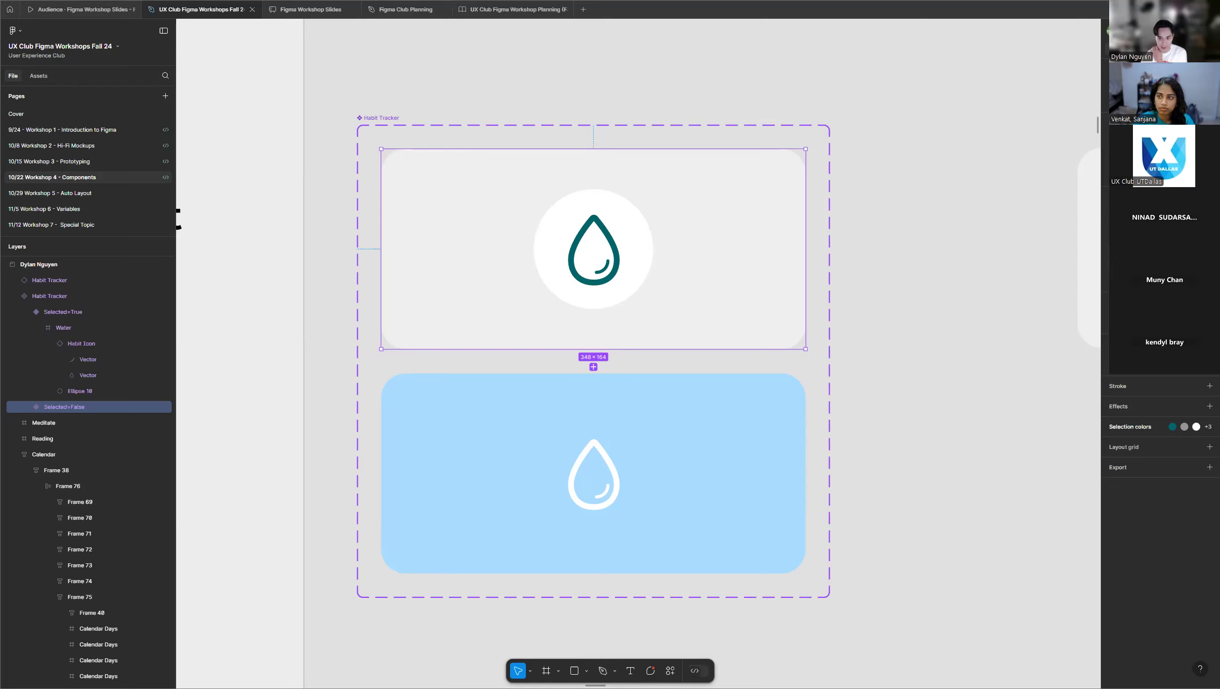
left_click(733, 460)
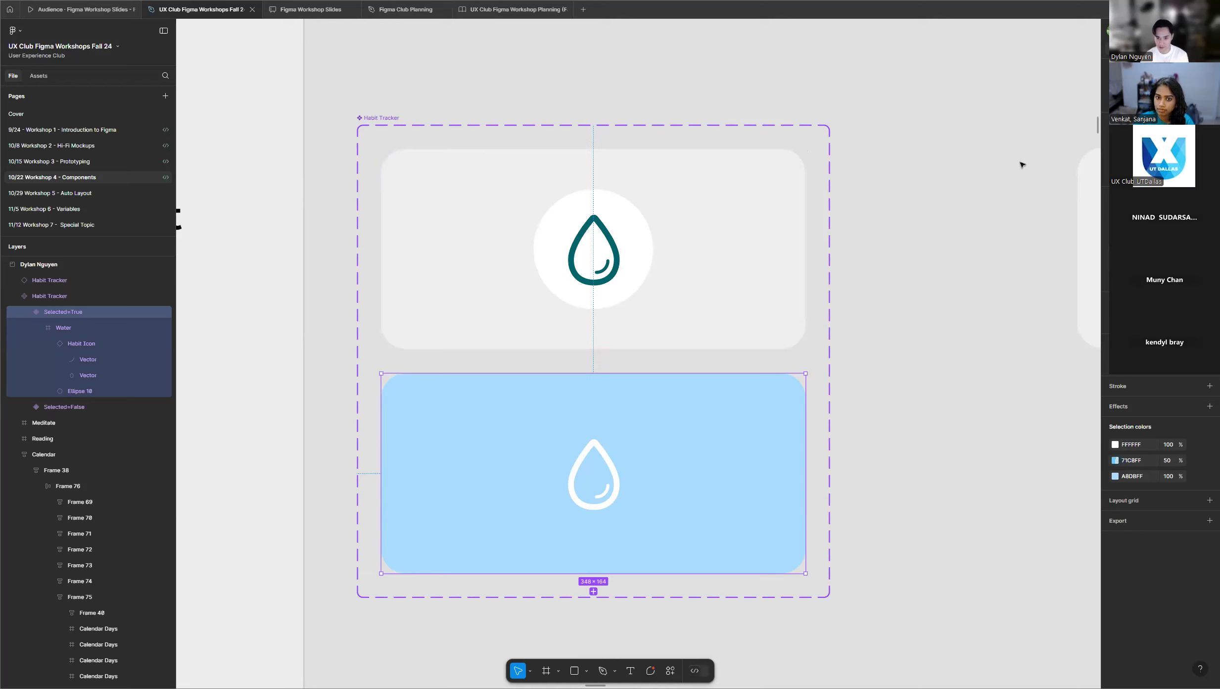
left_click(681, 266)
left_click(724, 449)
left_click(931, 269)
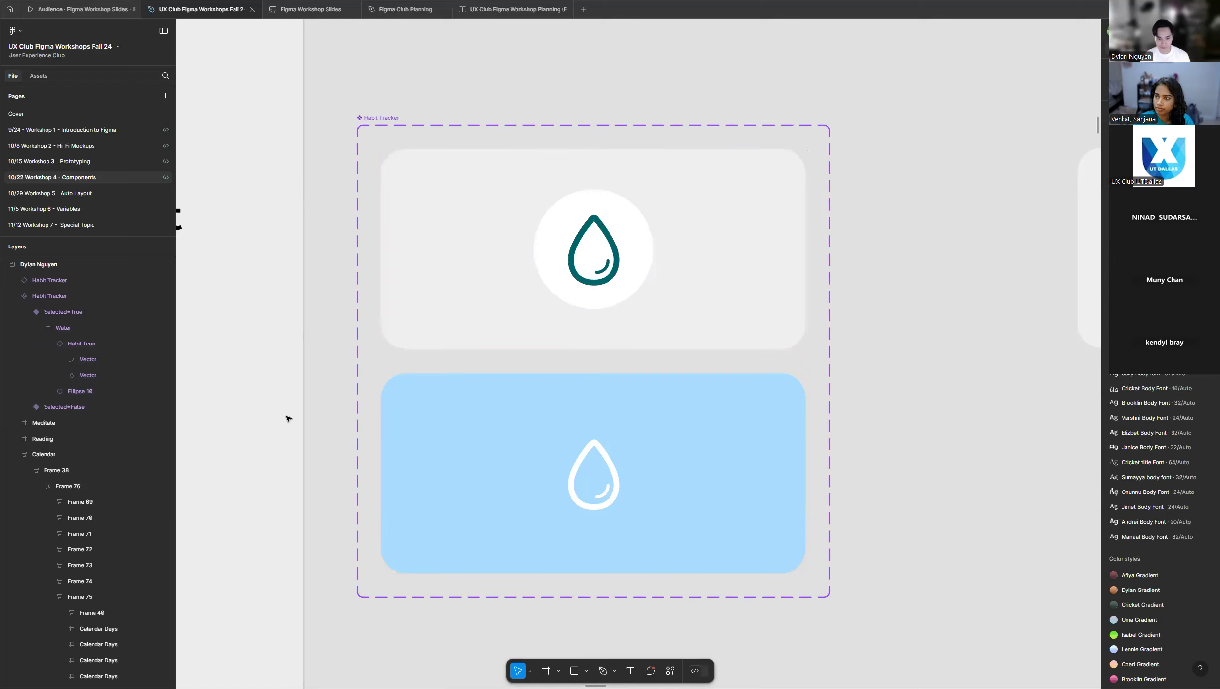
Check the students' frames for their Habit Tracker variants and Page 1 instances.
scroll(448, 291, "down", 10)
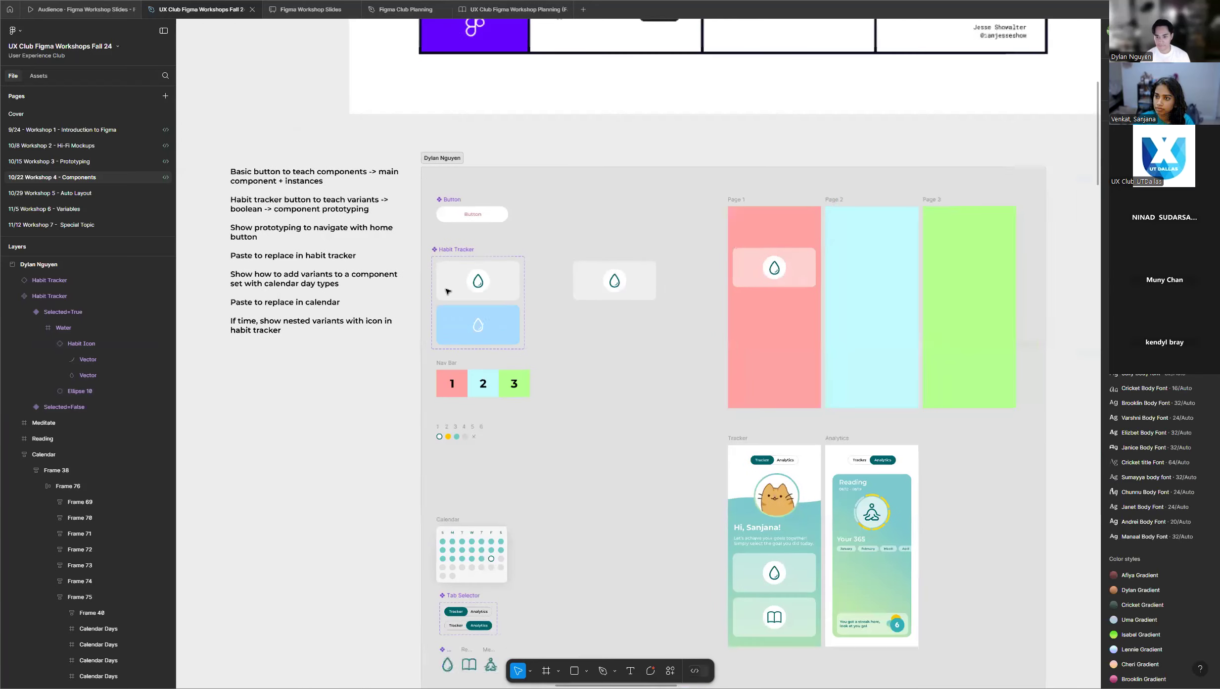
scroll(448, 290, "down", 10)
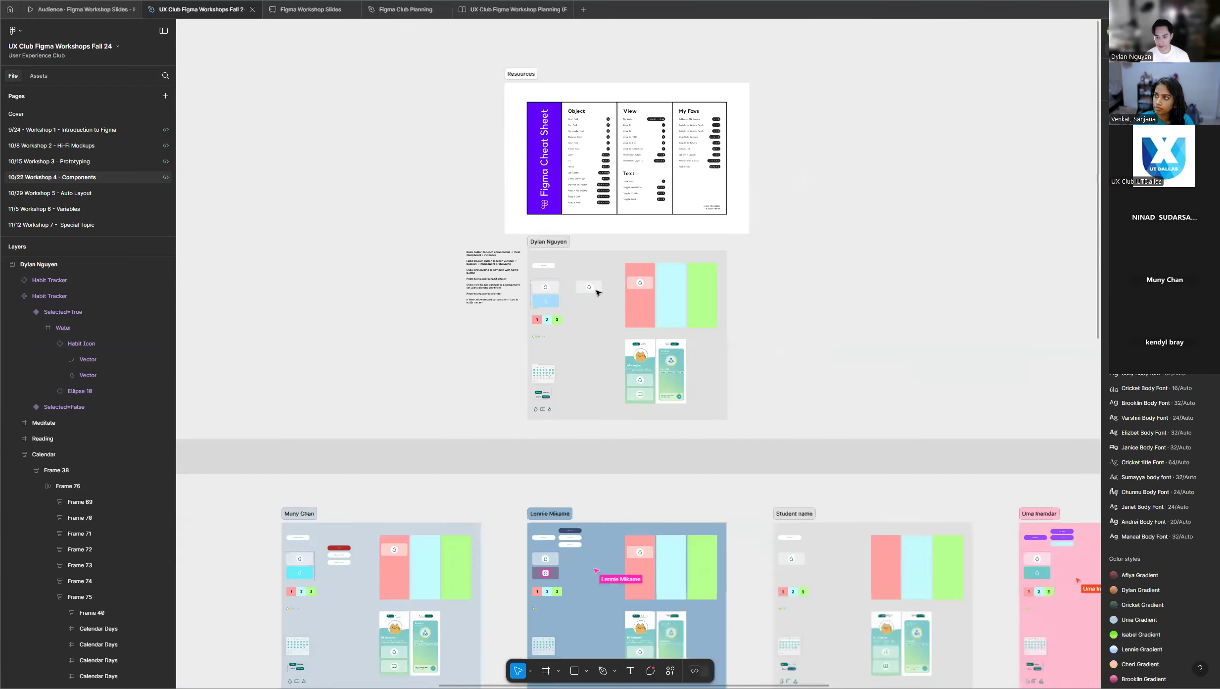
scroll(789, 240, "down", 5)
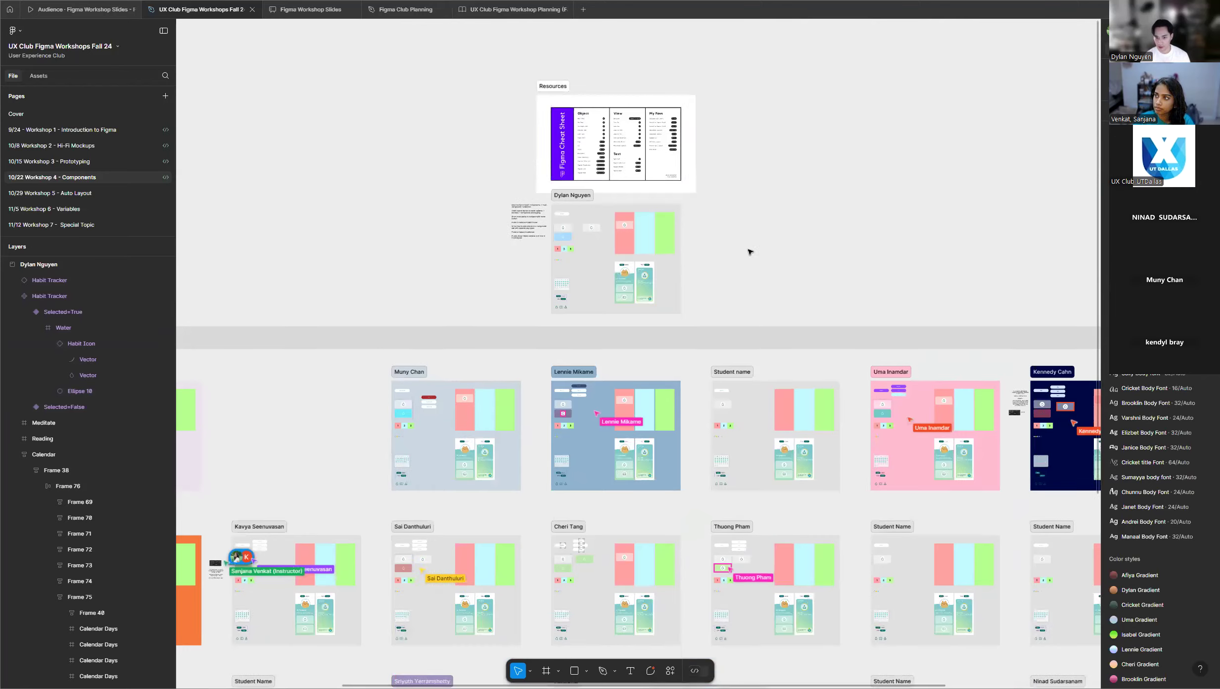
scroll(723, 263, "down", 3)
scroll(669, 307, "down", 3)
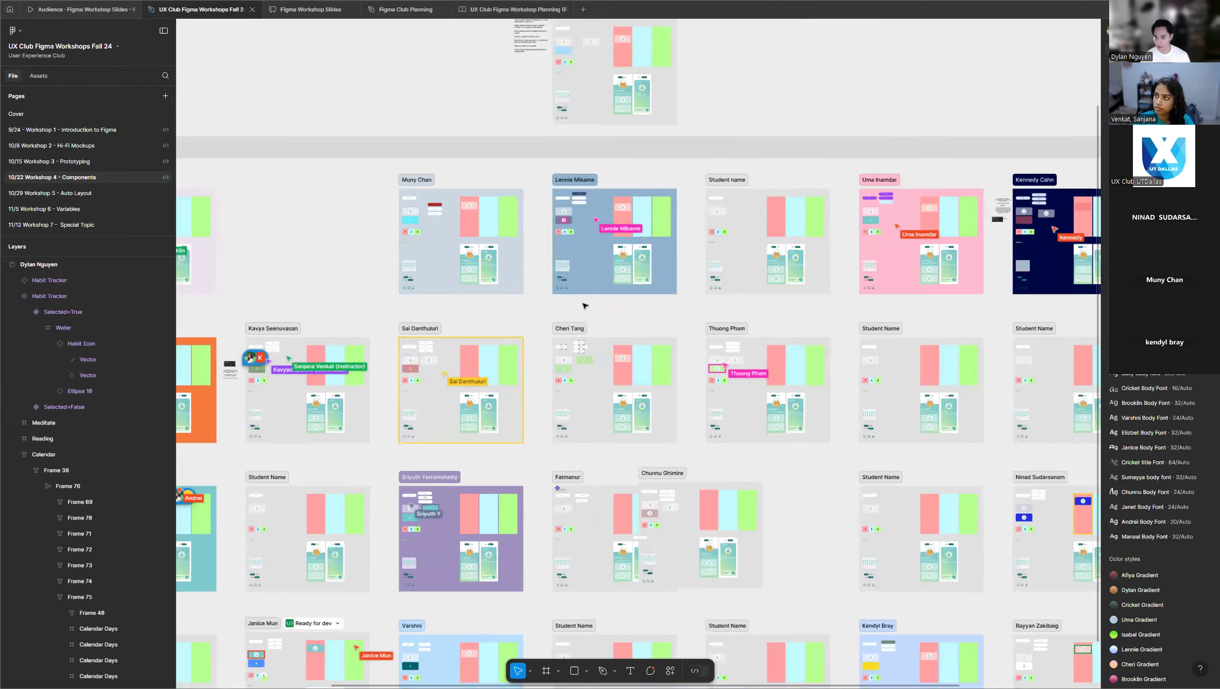
Survey the rows of student practice frames for progress on the Habit Tracker instances.
scroll(669, 307, "down", 3)
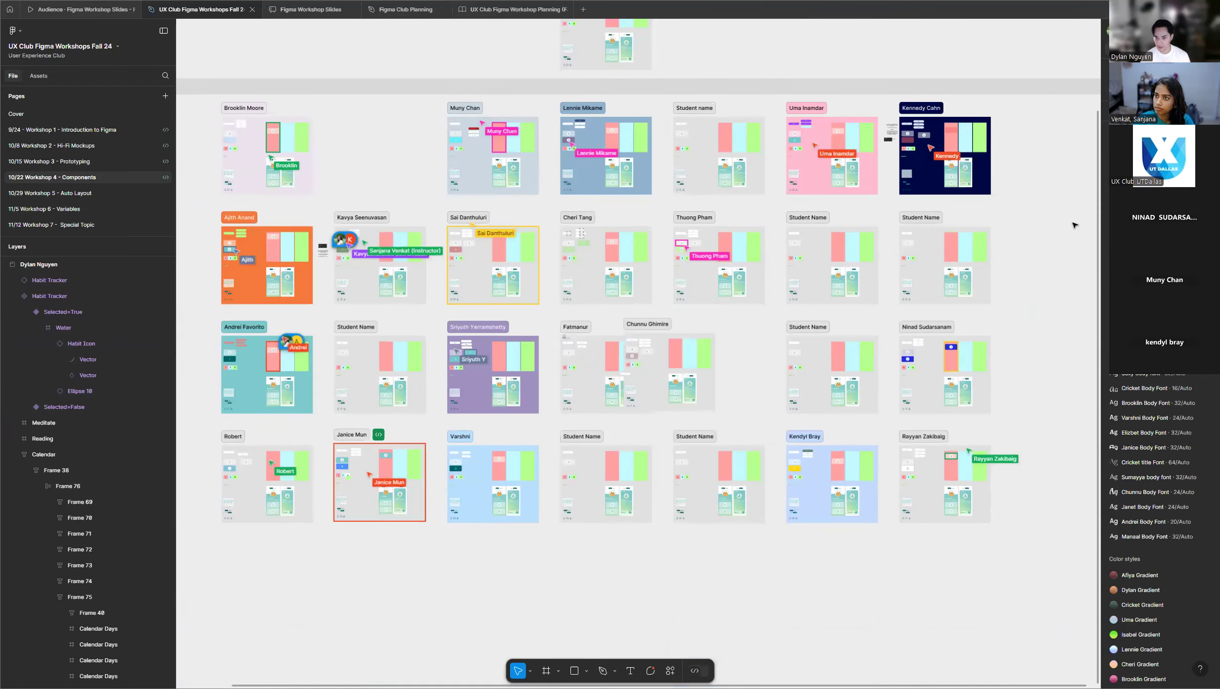
scroll(1074, 225, "down", 2)
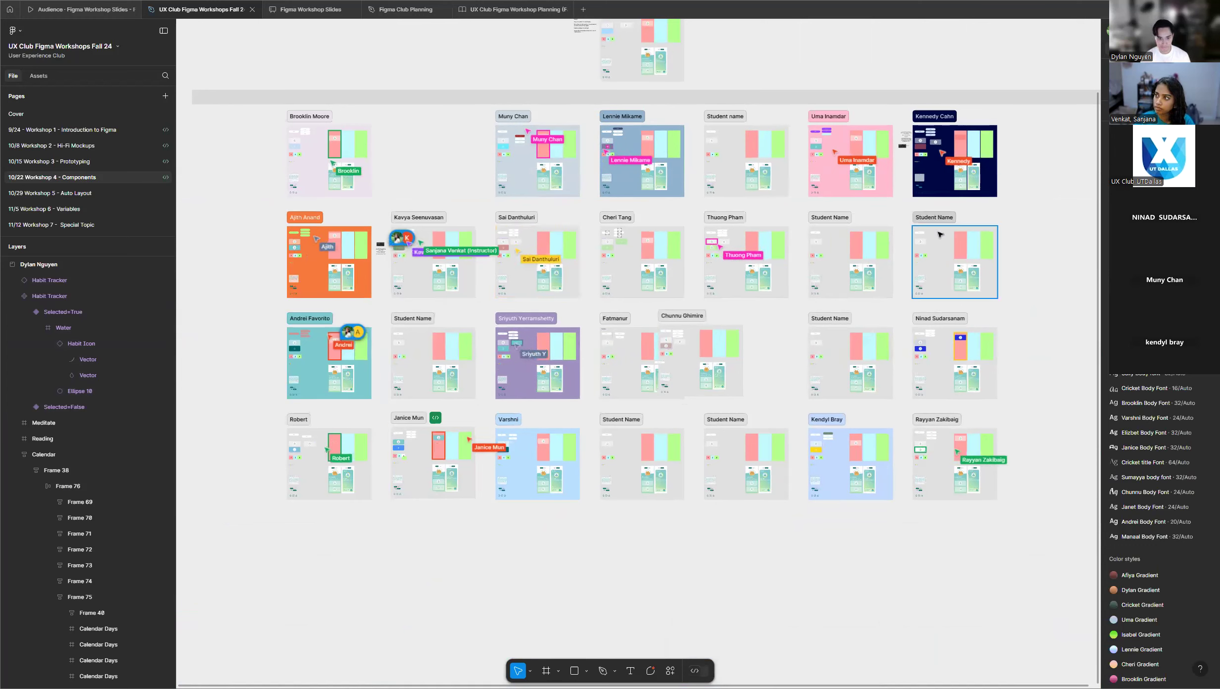
scroll(598, 316, "up", 2)
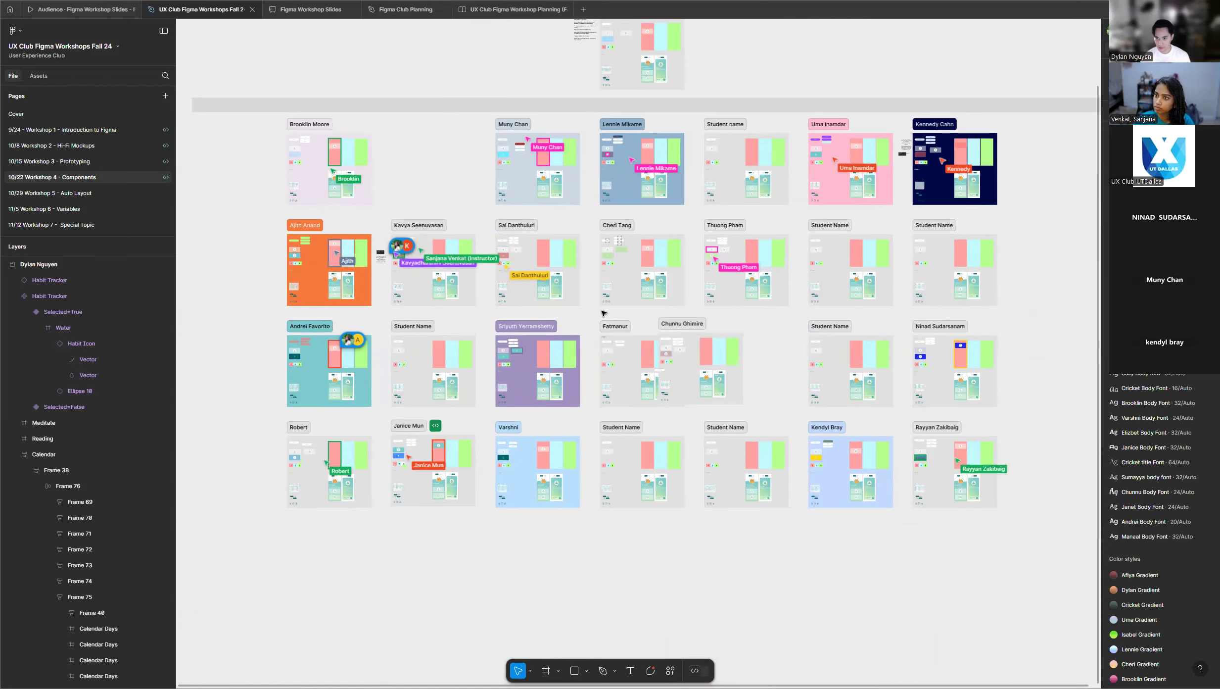
scroll(601, 314, "up", 3)
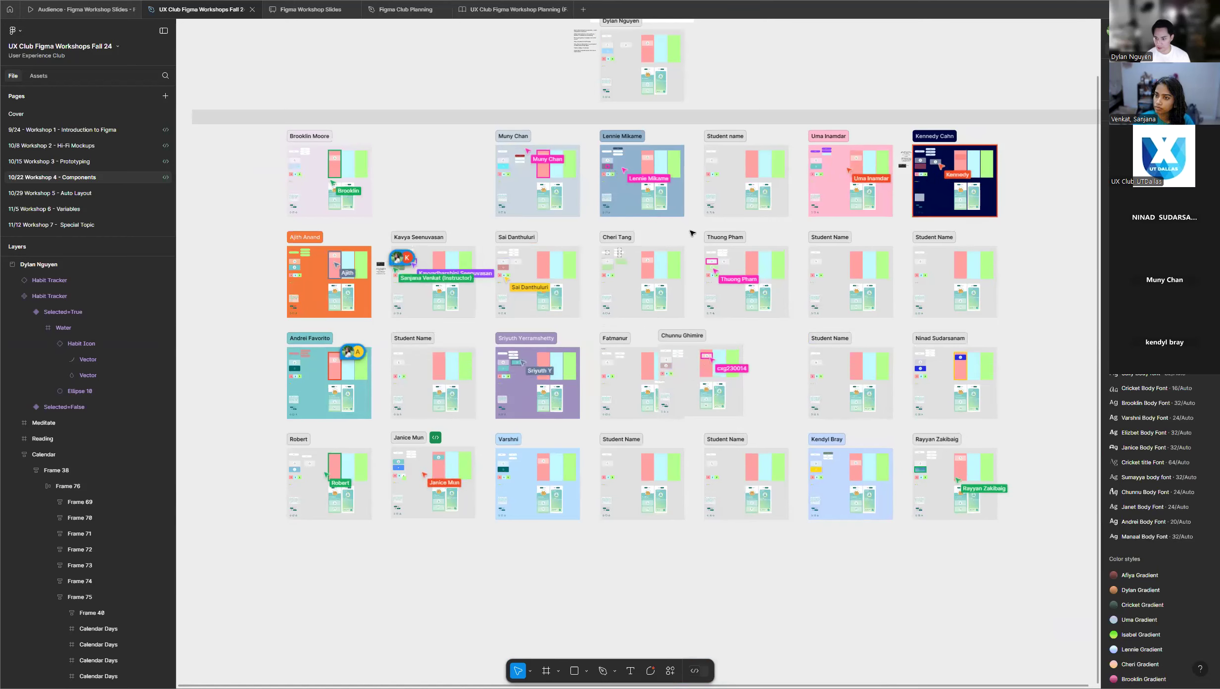
scroll(694, 238, "up", 3)
scroll(696, 248, "up", 4)
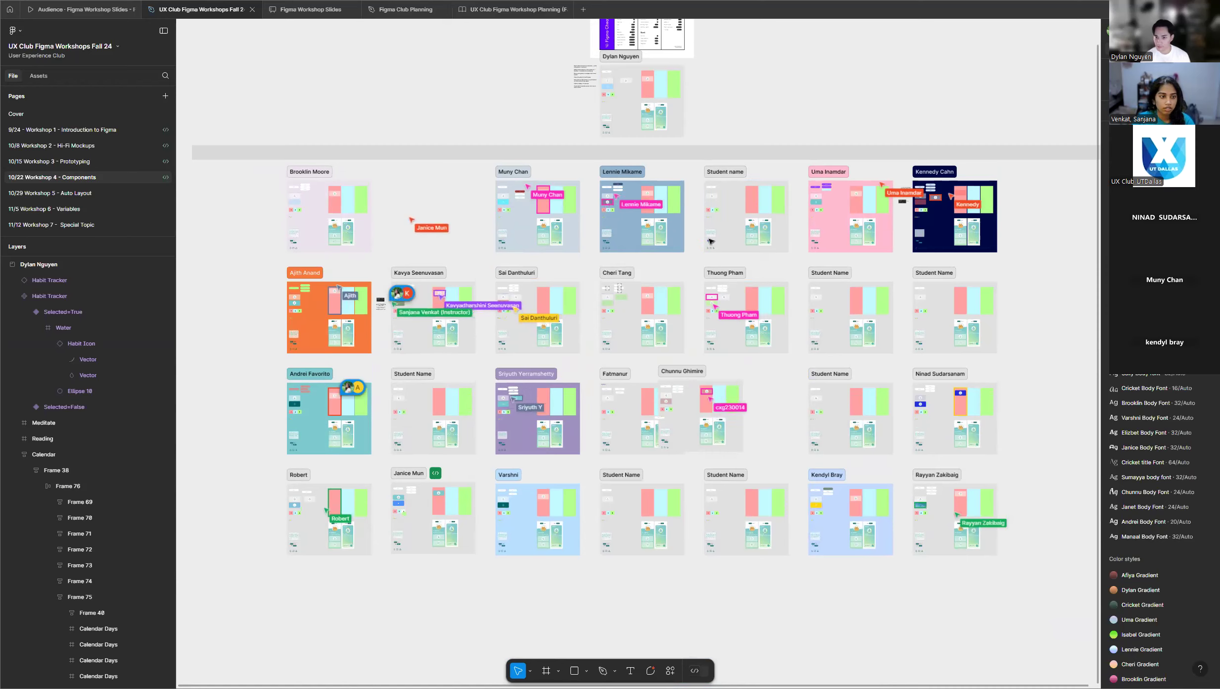
scroll(692, 229, "up", 3)
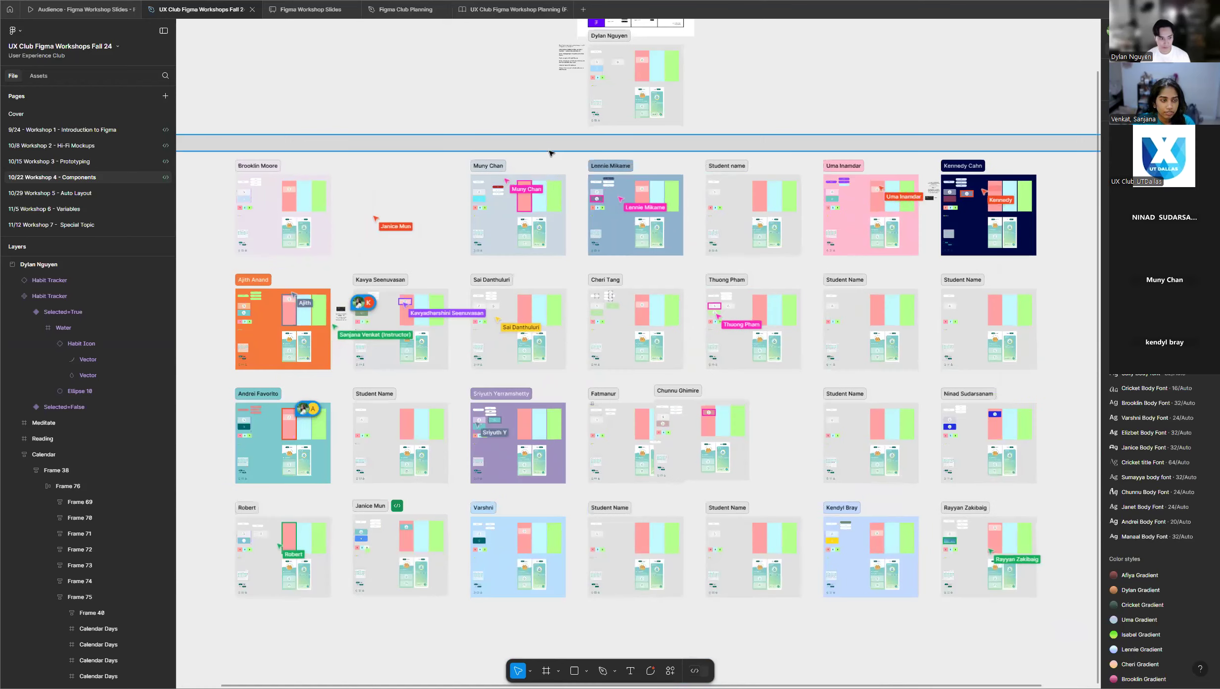
scroll(551, 152, "up", 3)
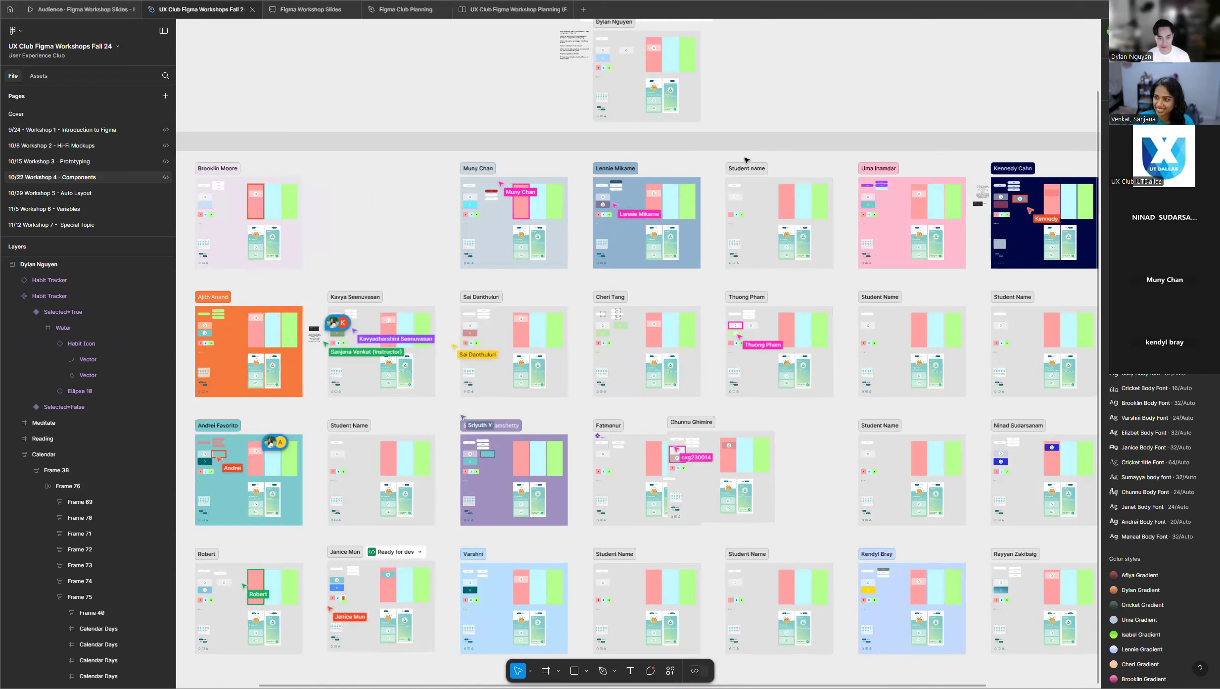
Move the student frame that overlaps its neighbour in the third row into the empty grid slot beside it, and clear the selection.
scroll(737, 166, "down", 2)
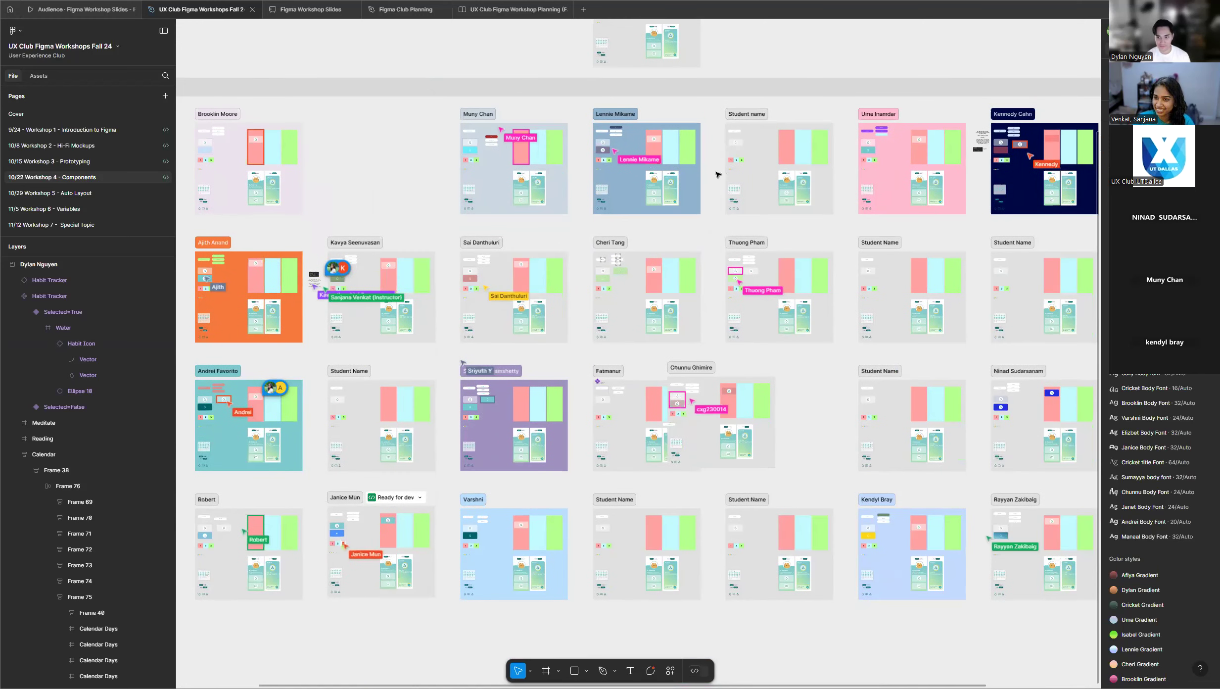
scroll(717, 174, "down", 3)
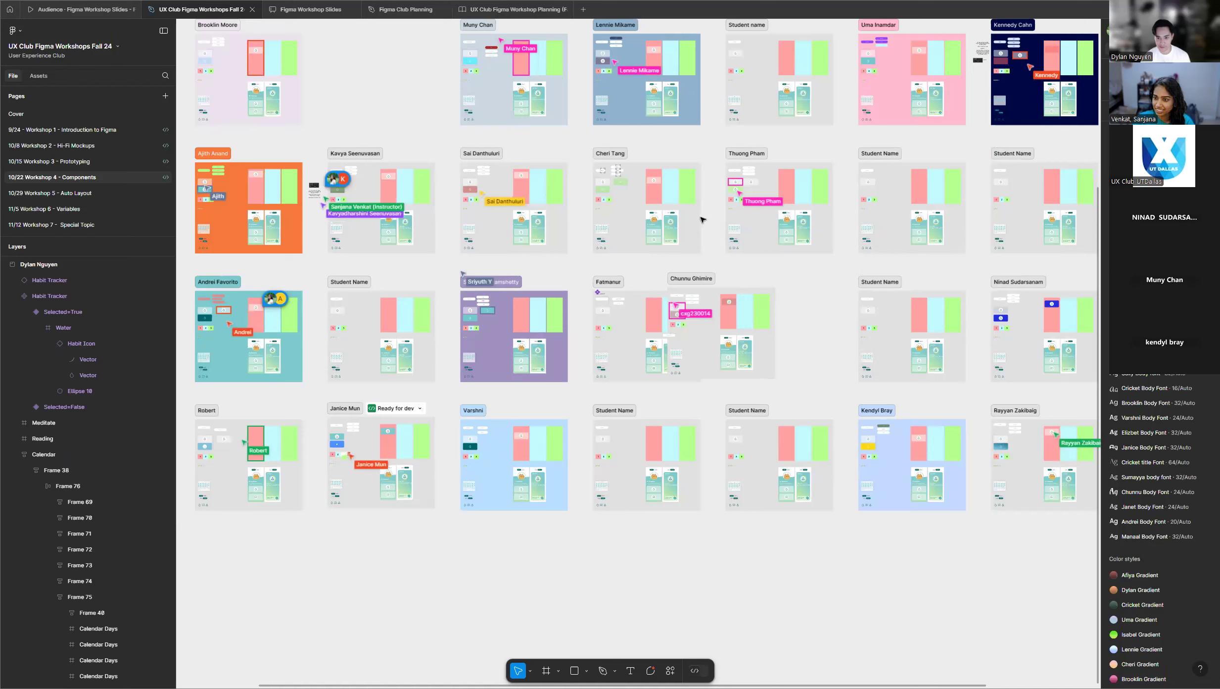
left_click_drag(699, 282, 753, 284)
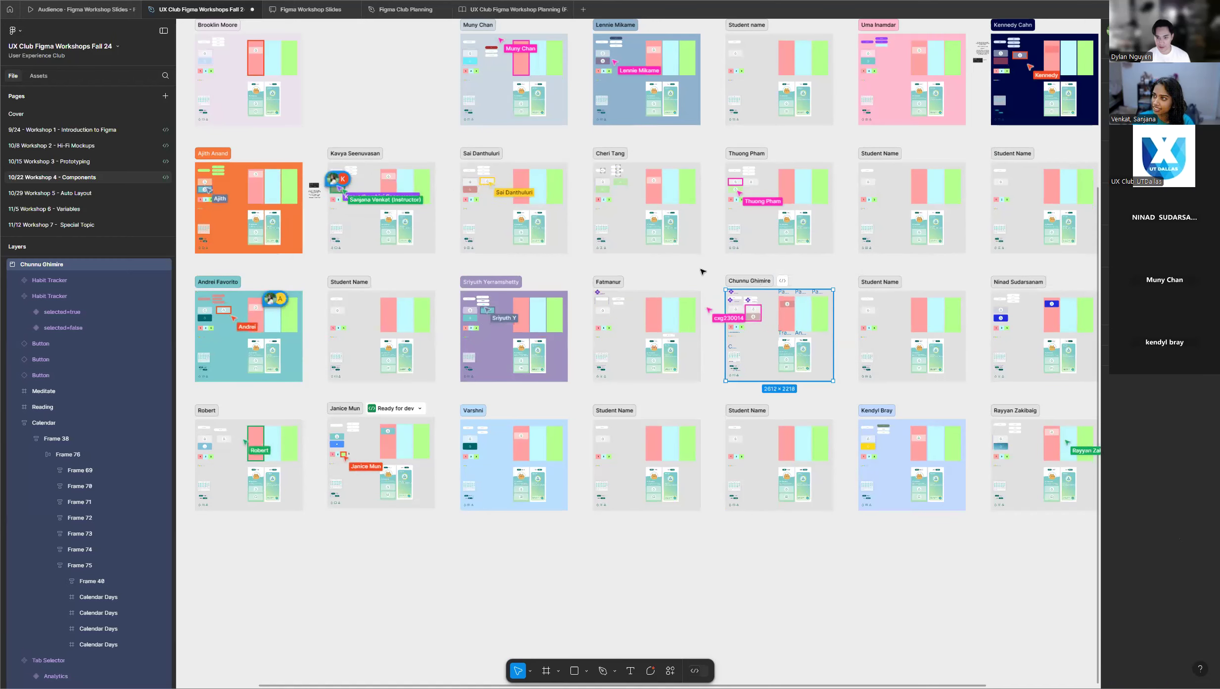
left_click(697, 266)
Check the students' frames from the last row up to the first, then examine the instructor's frame and its teaching notes.
scroll(698, 266, "down", 3)
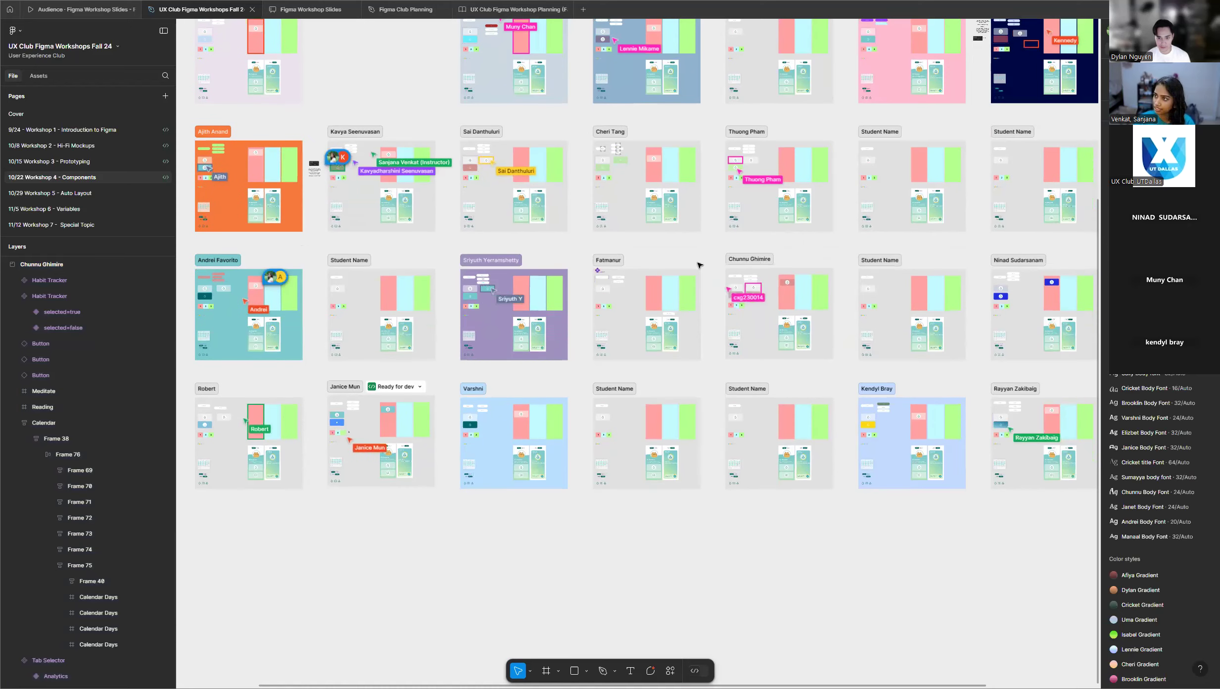
scroll(697, 265, "down", 1)
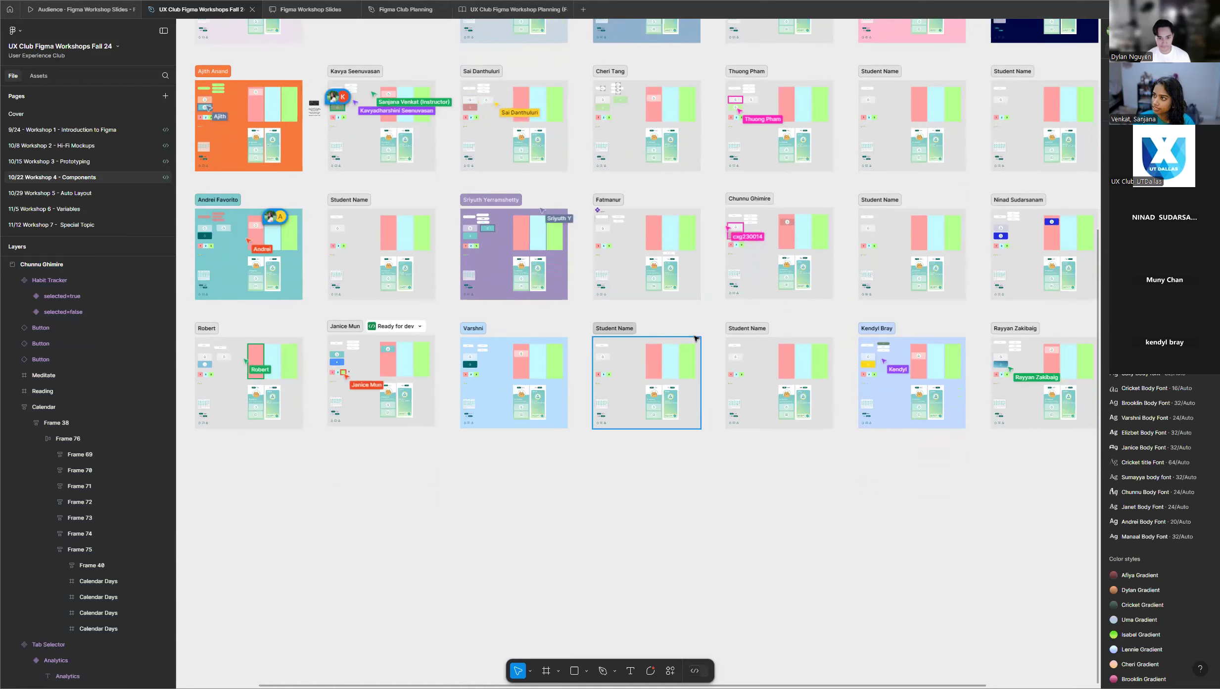
scroll(707, 320, "up", 3)
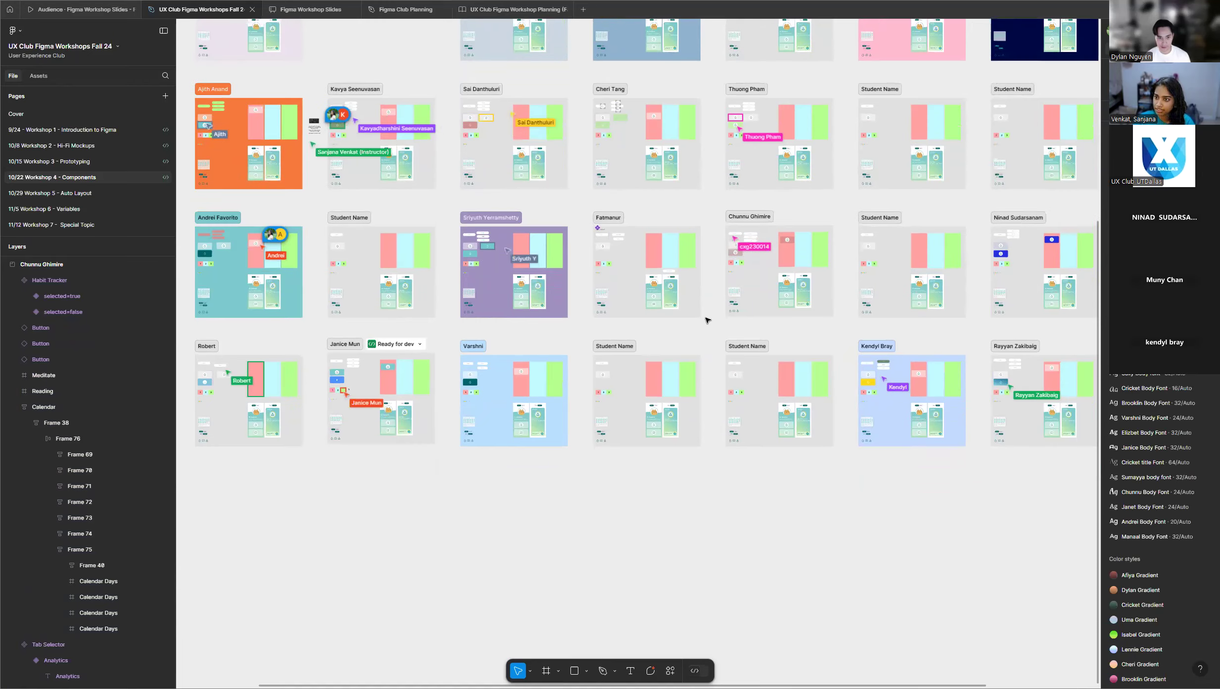
scroll(707, 320, "up", 2)
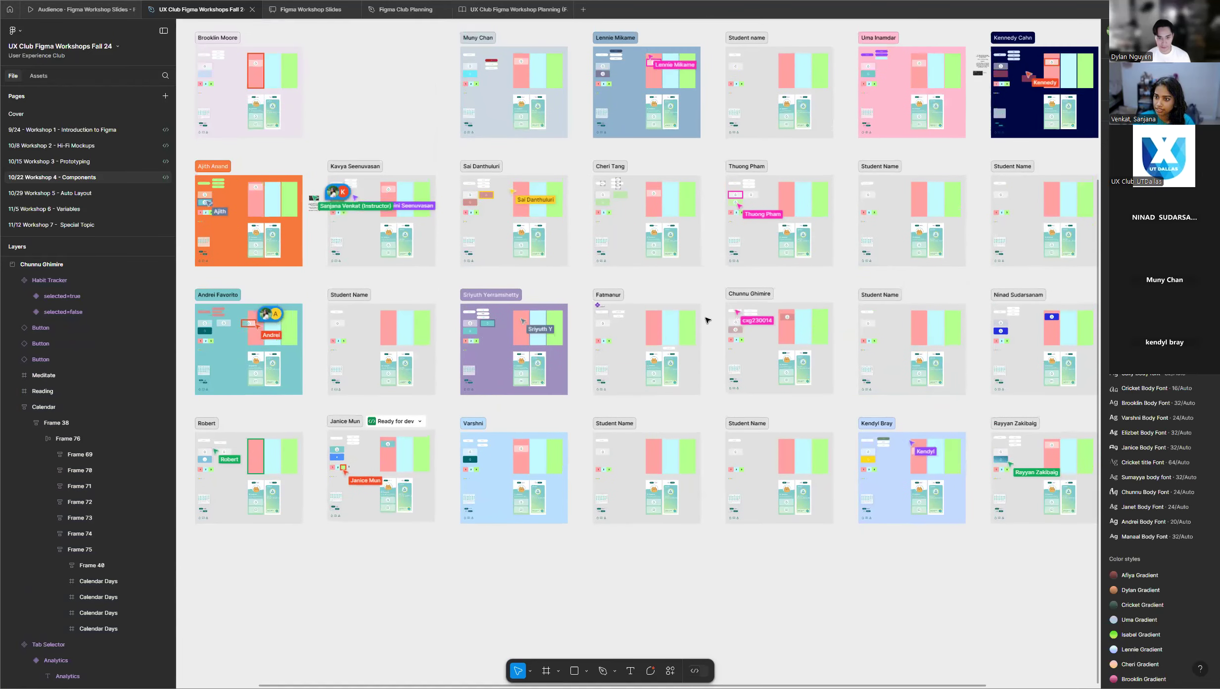
scroll(574, 277, "up", 3)
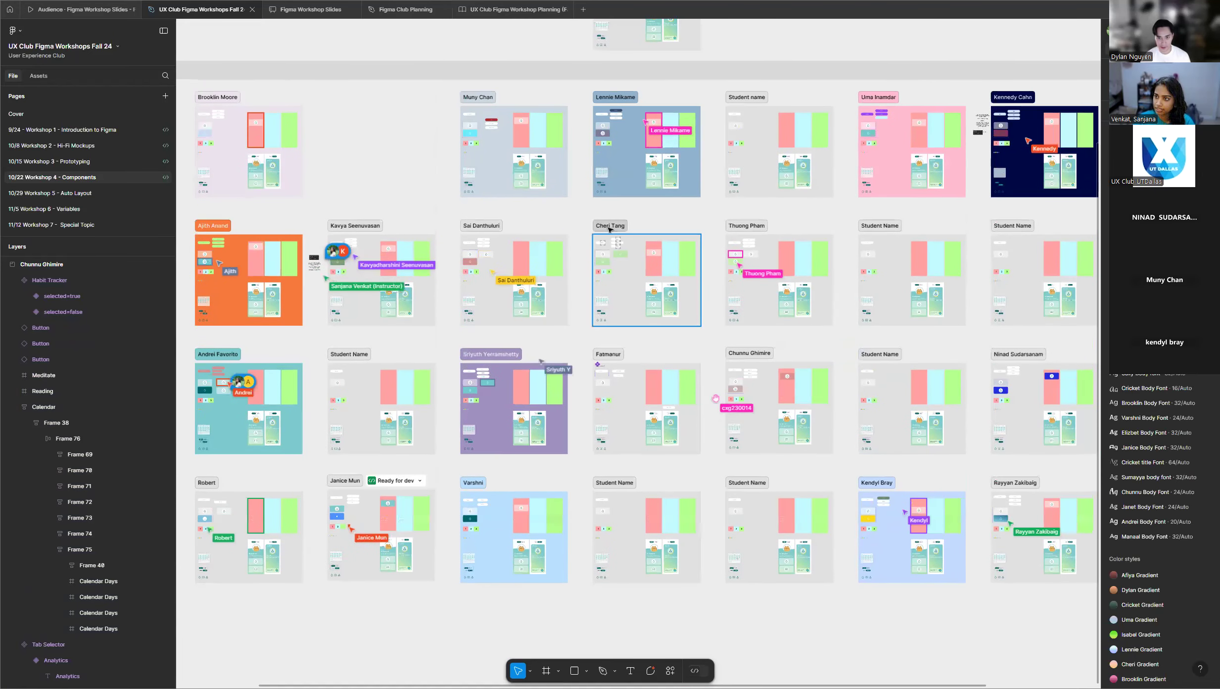
scroll(718, 122, "up", 2)
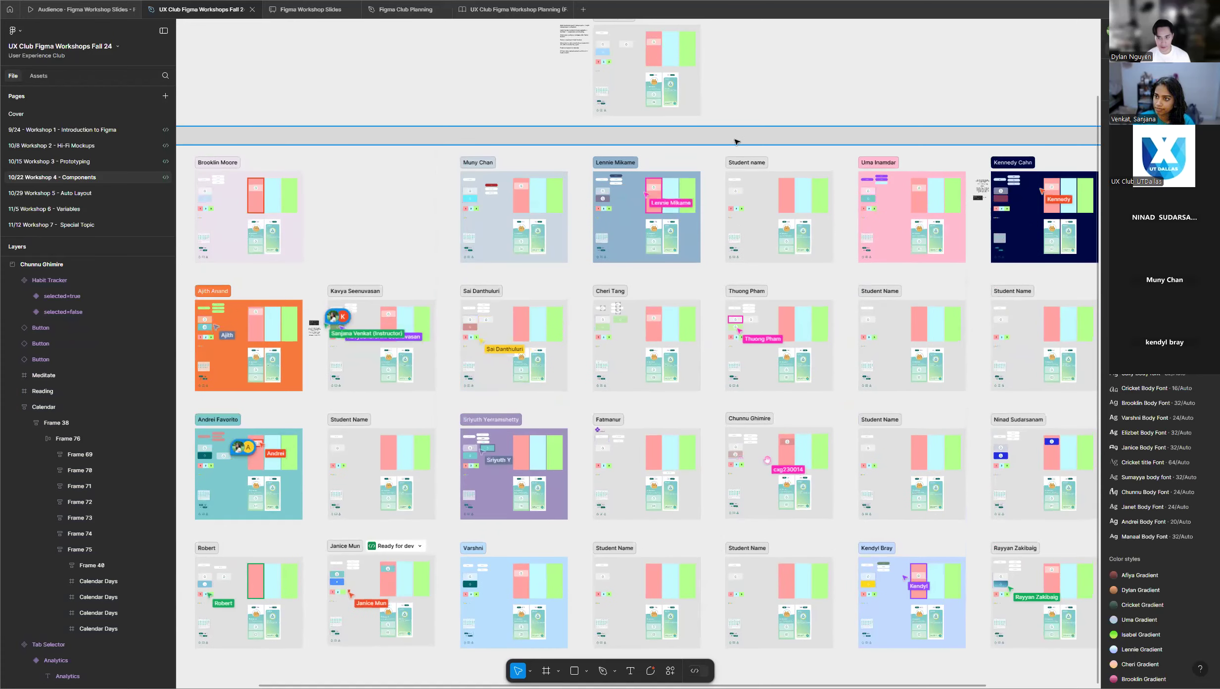
scroll(758, 126, "up", 1)
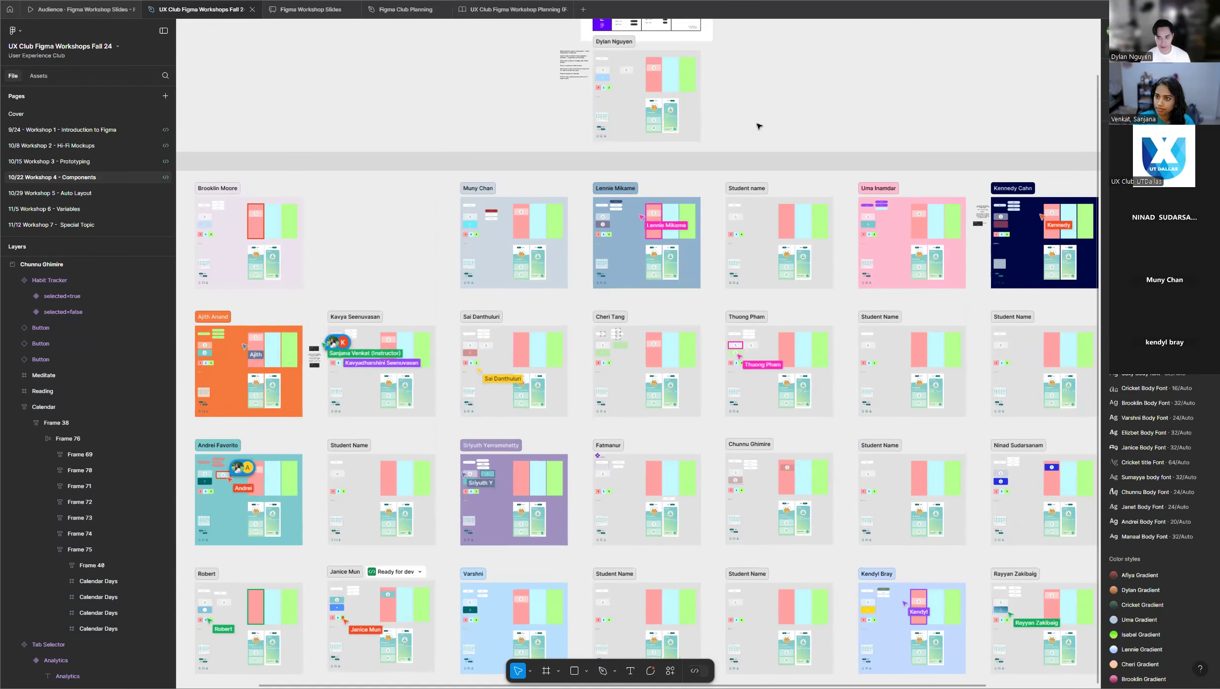
scroll(758, 126, "up", 1)
scroll(758, 125, "up", 1)
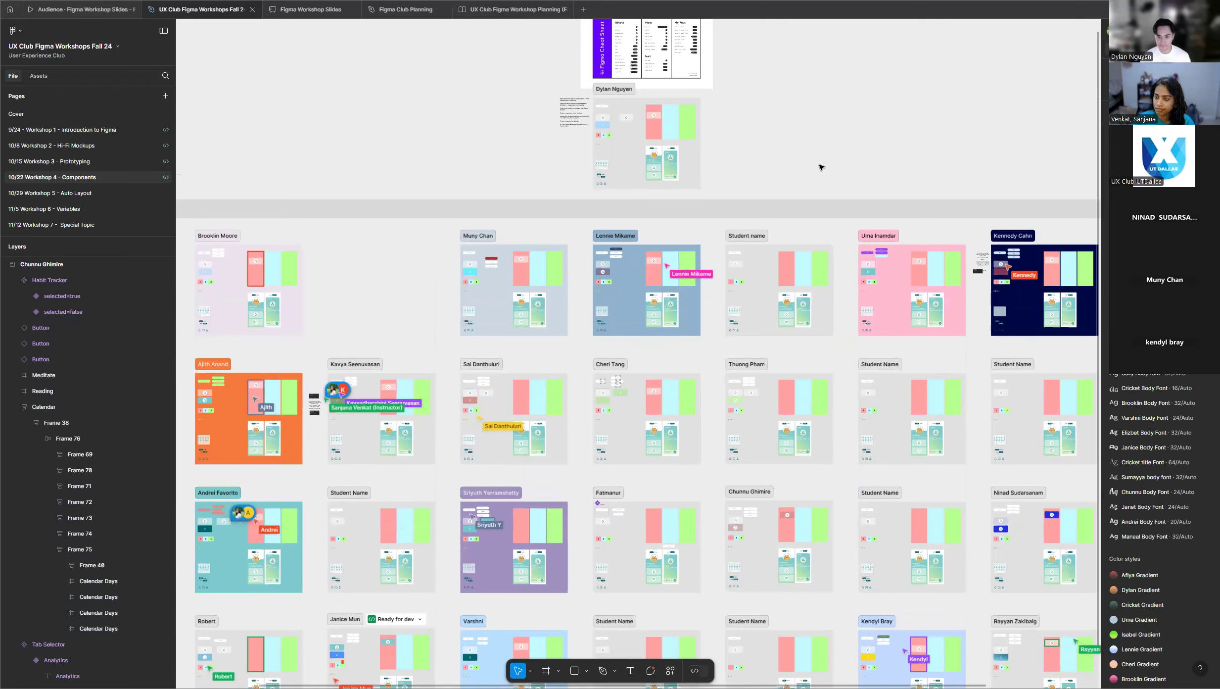
scroll(723, 129, "up", 1)
scroll(663, 262, "up", 2)
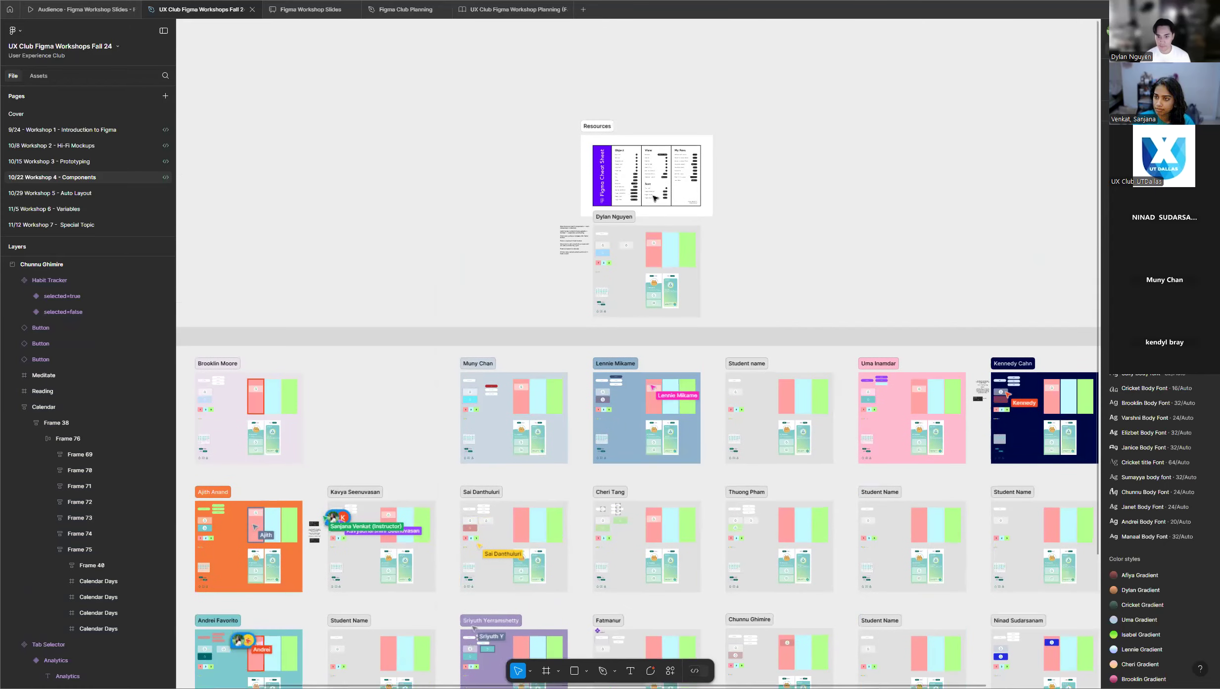
scroll(625, 258, "up", 3)
scroll(625, 258, "up", 5)
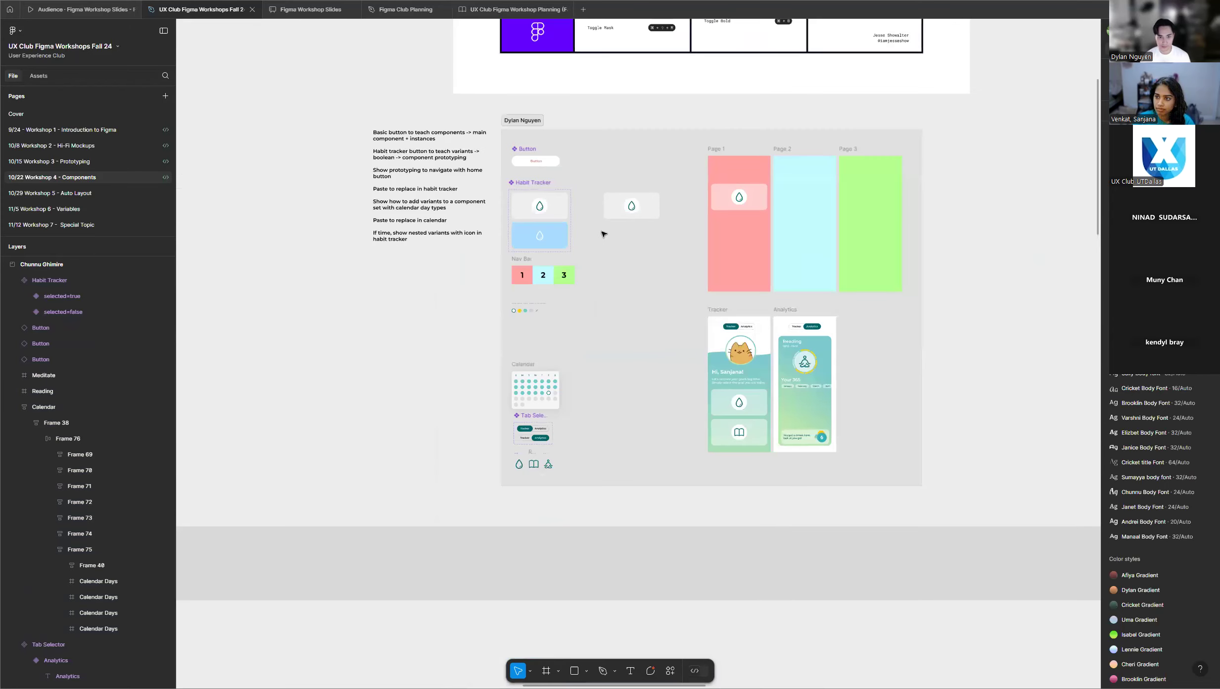
scroll(650, 299, "up", 1)
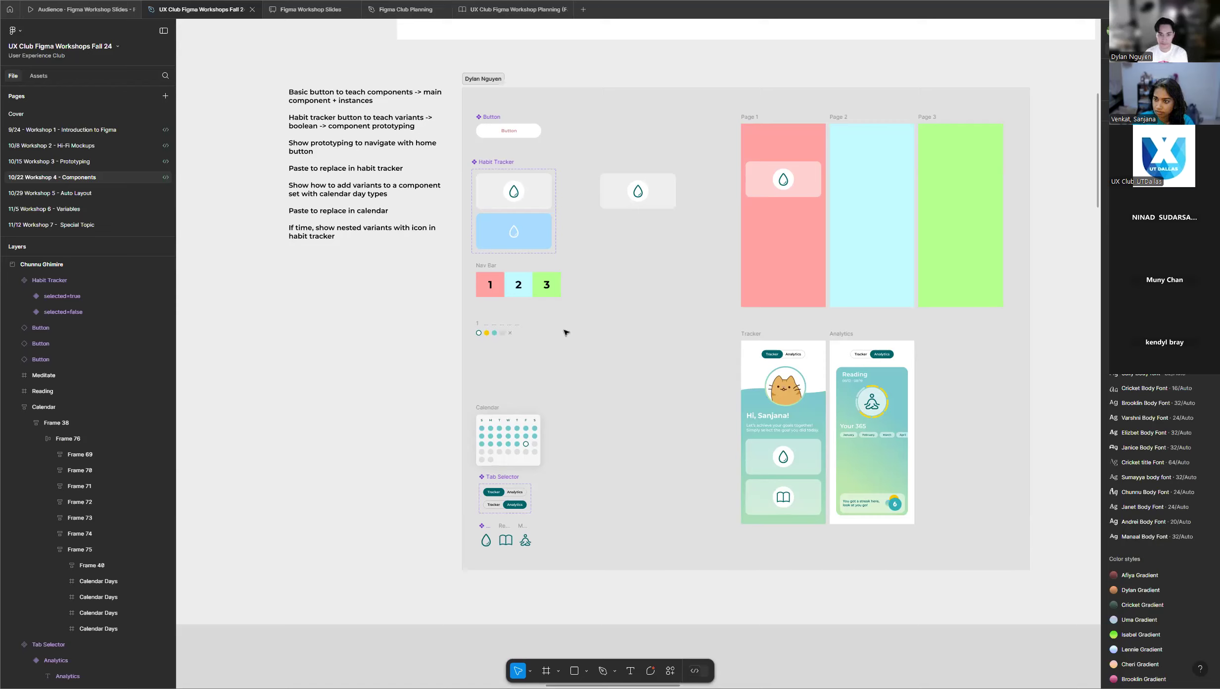
Review the full grid of student frames again for Habit Tracker instances placed on Page 1.
scroll(501, 343, "down", 5)
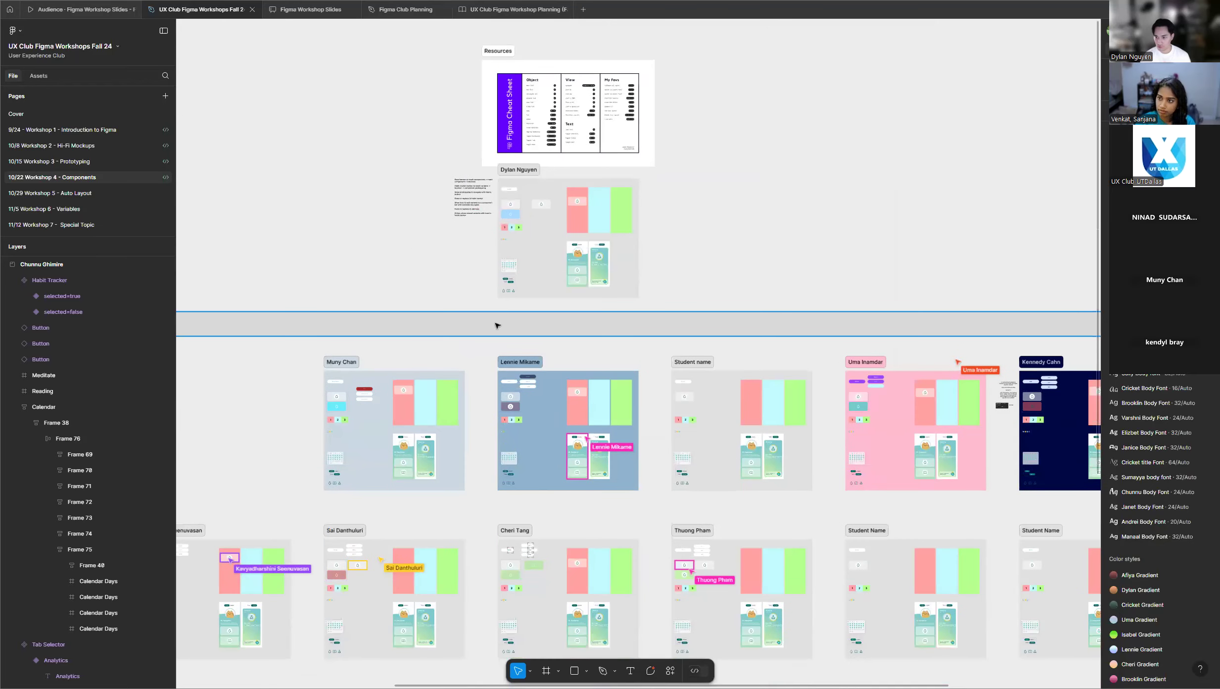
scroll(498, 325, "down", 3)
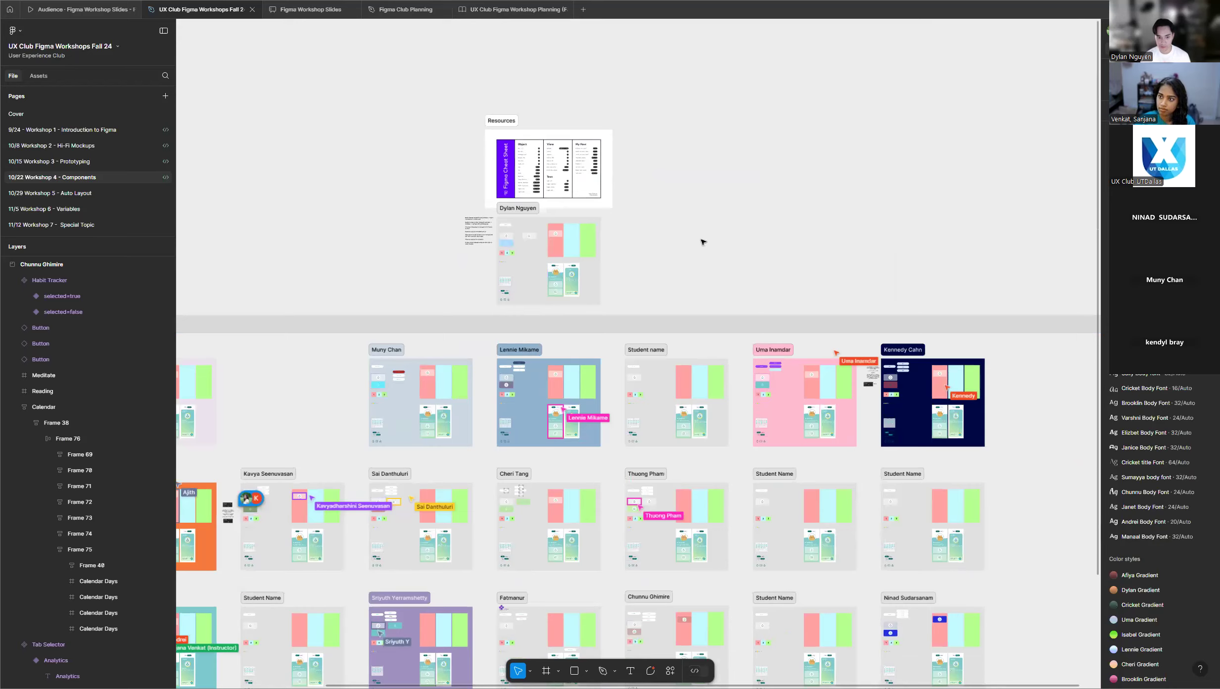
scroll(703, 242, "down", 3)
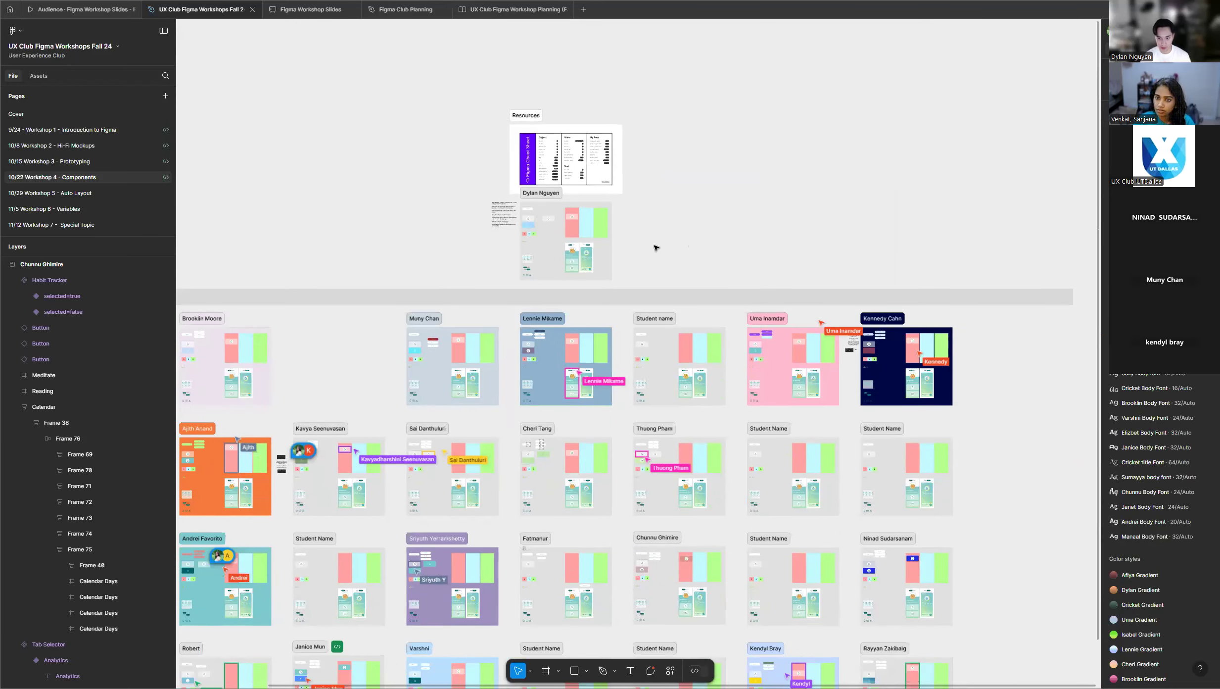
scroll(655, 247, "down", 2)
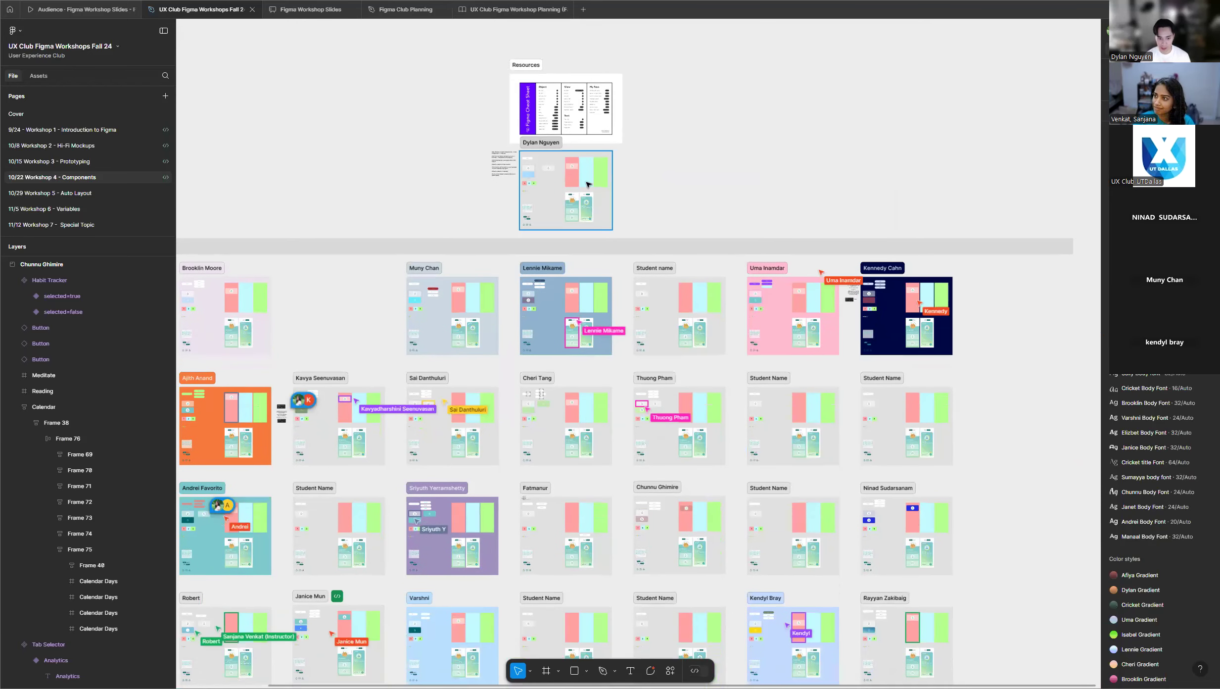
scroll(702, 164, "down", 2)
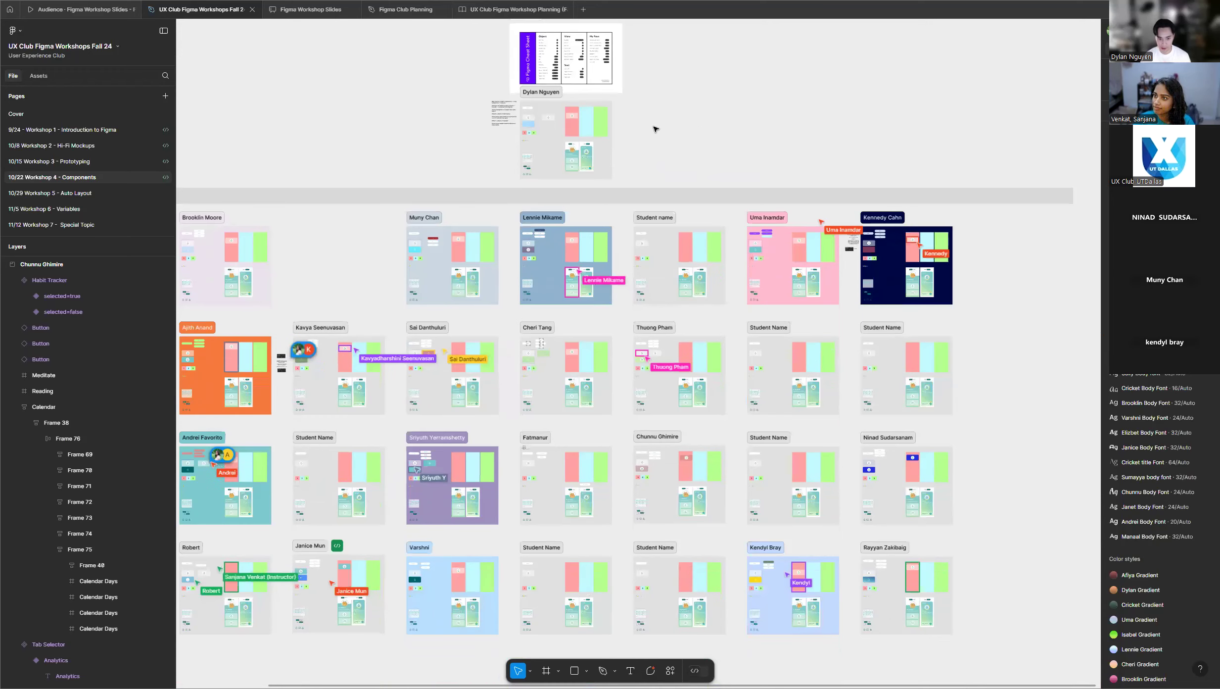
scroll(724, 129, "down", 3)
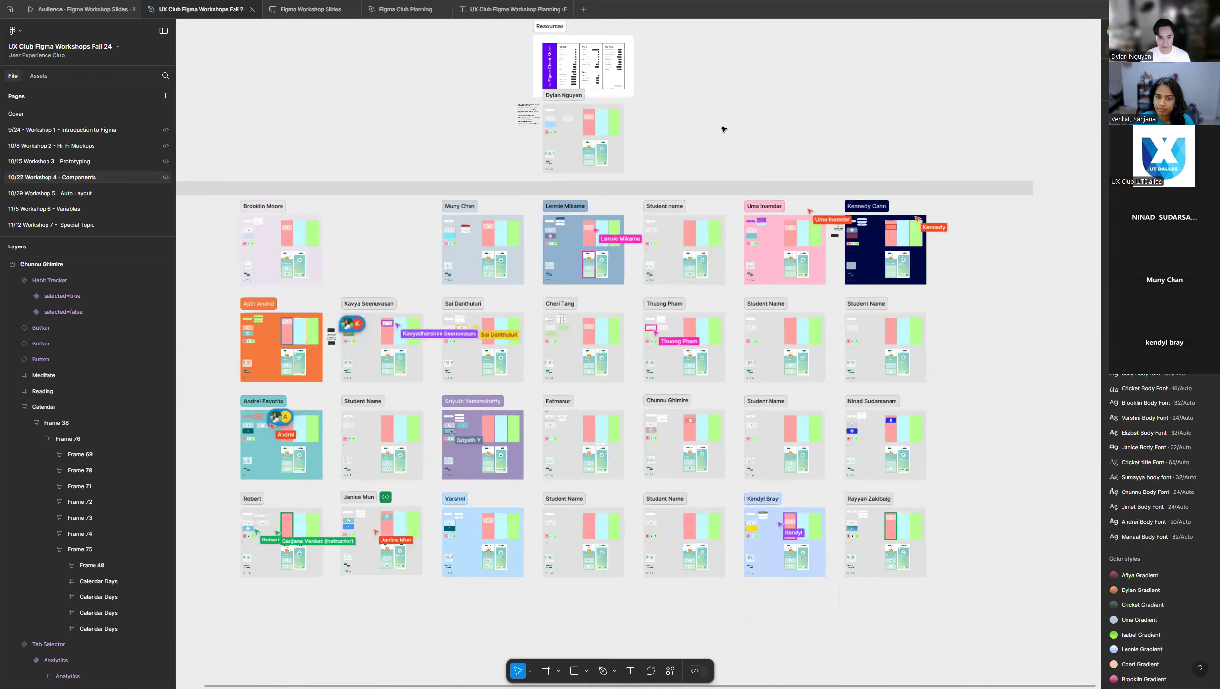
Examine the row of calendar day symbols between the Nav Bar and Calendar in the instructor's frame.
scroll(570, 115, "up", 2)
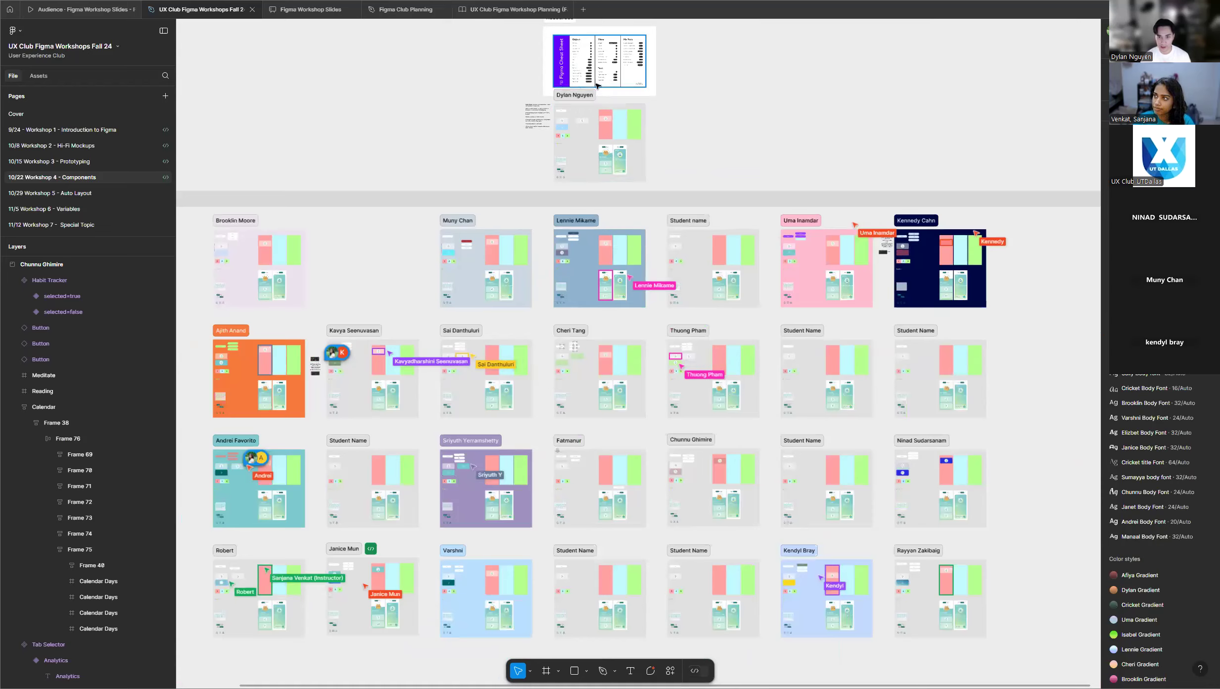
scroll(594, 143, "up", 1)
scroll(595, 147, "up", 5)
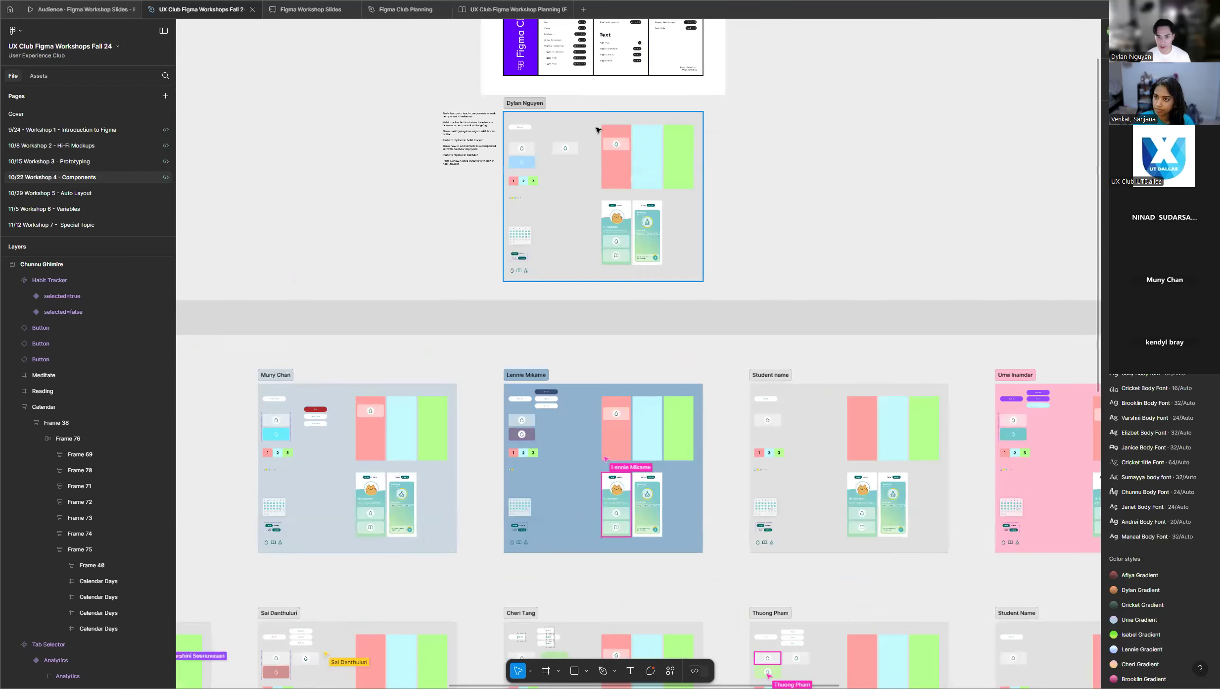
scroll(517, 196, "up", 2)
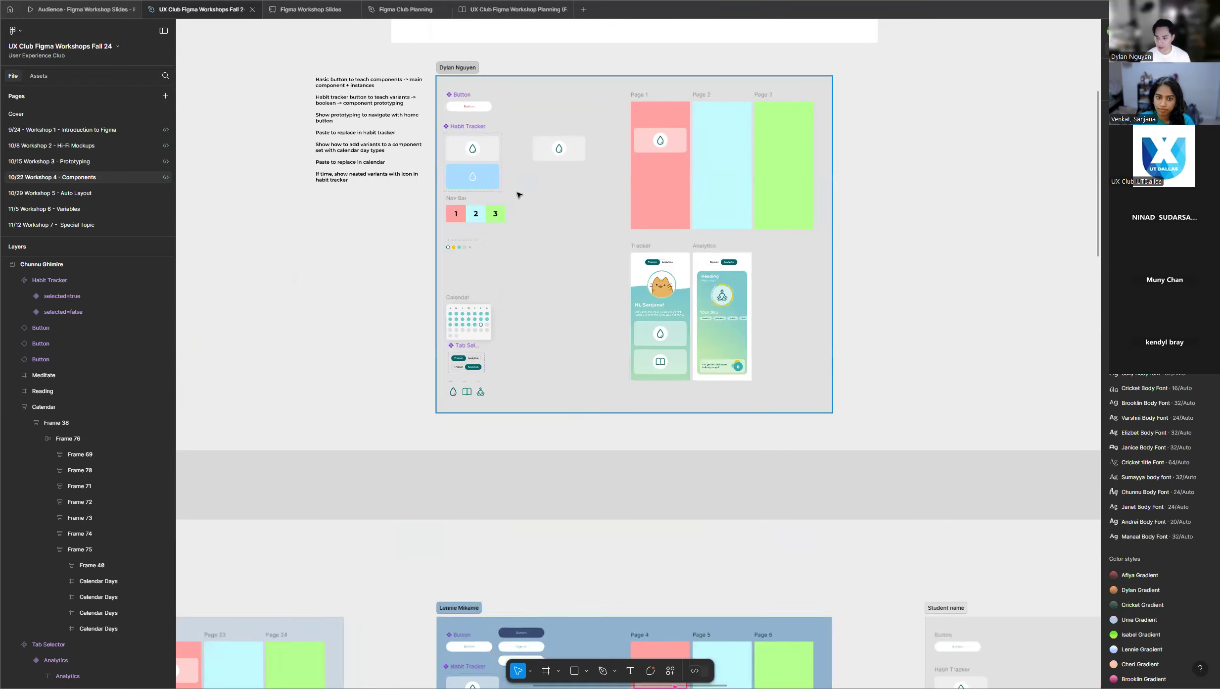
scroll(519, 192, "up", 1)
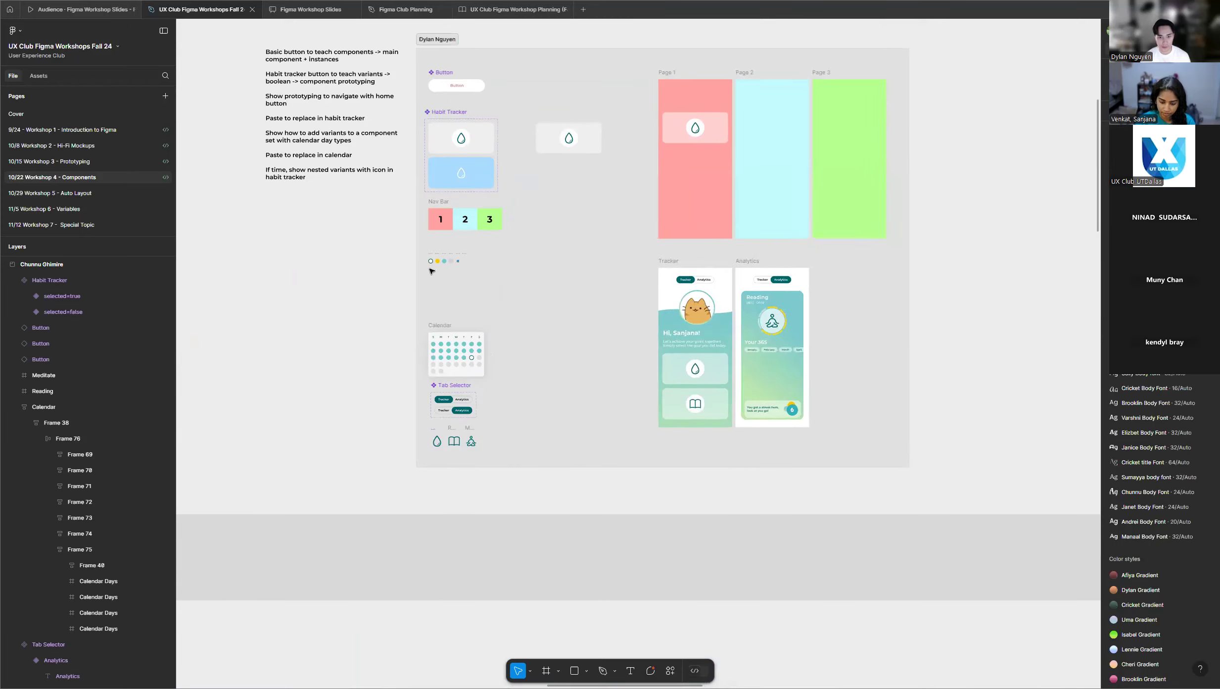
scroll(431, 261, "up", 4)
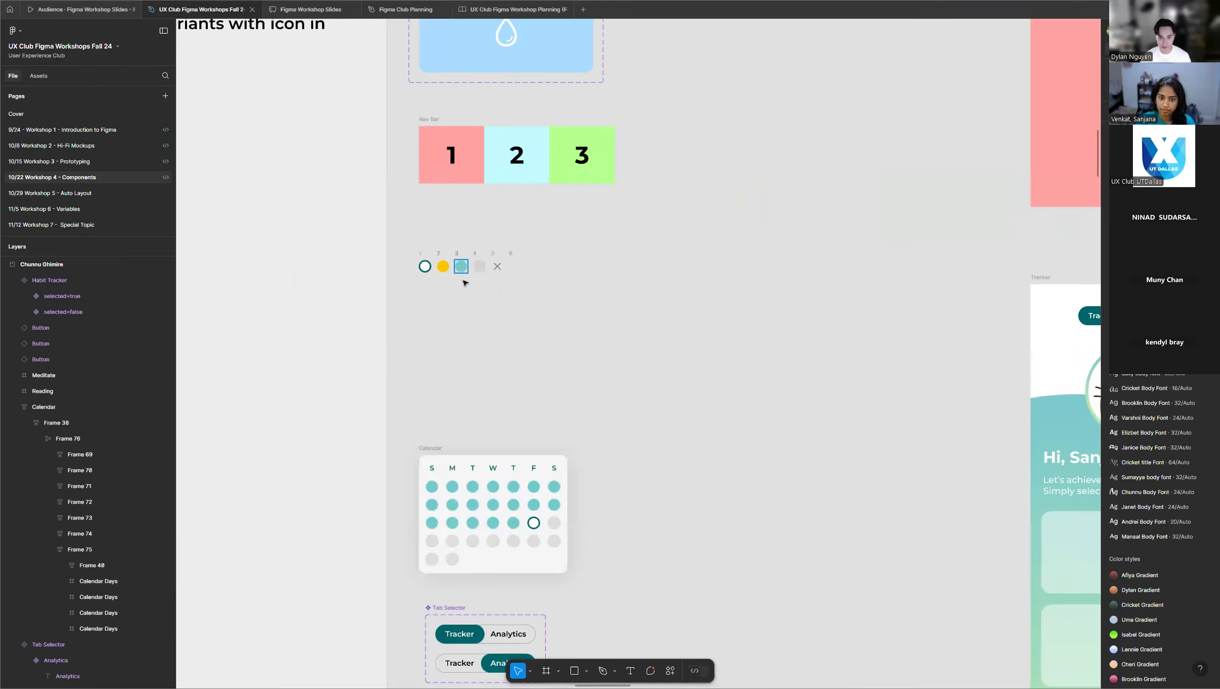
scroll(437, 255, "up", 2)
scroll(445, 263, "up", 2)
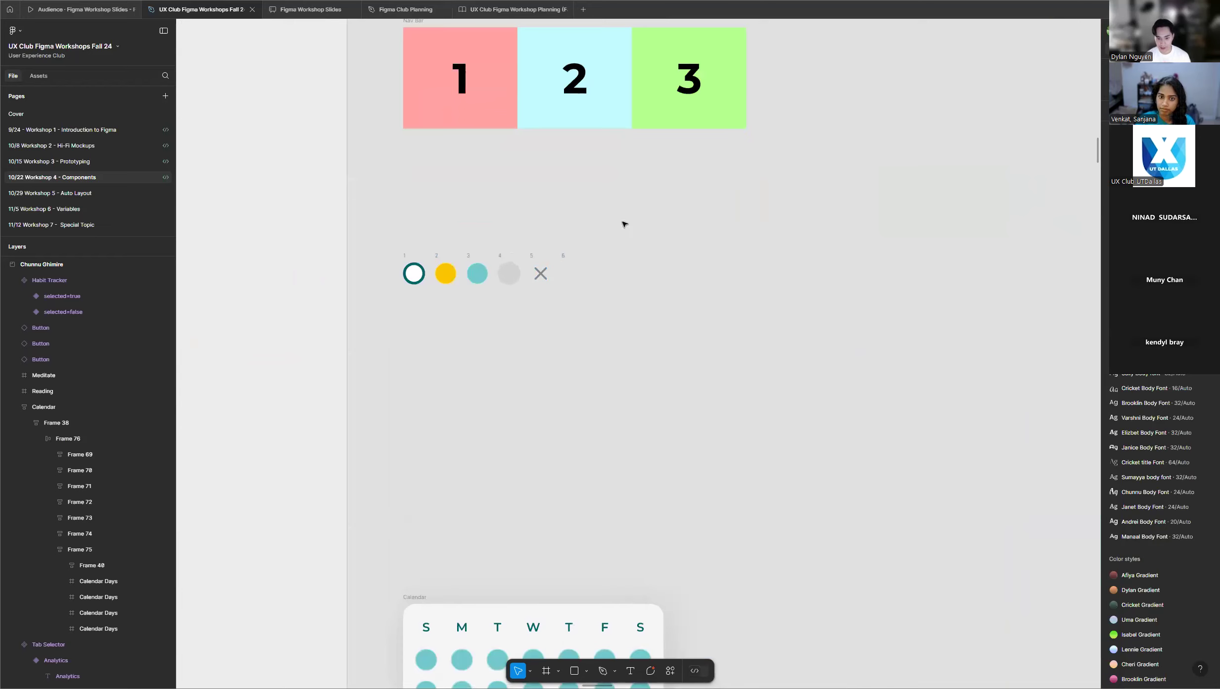
scroll(445, 271, "up", 2)
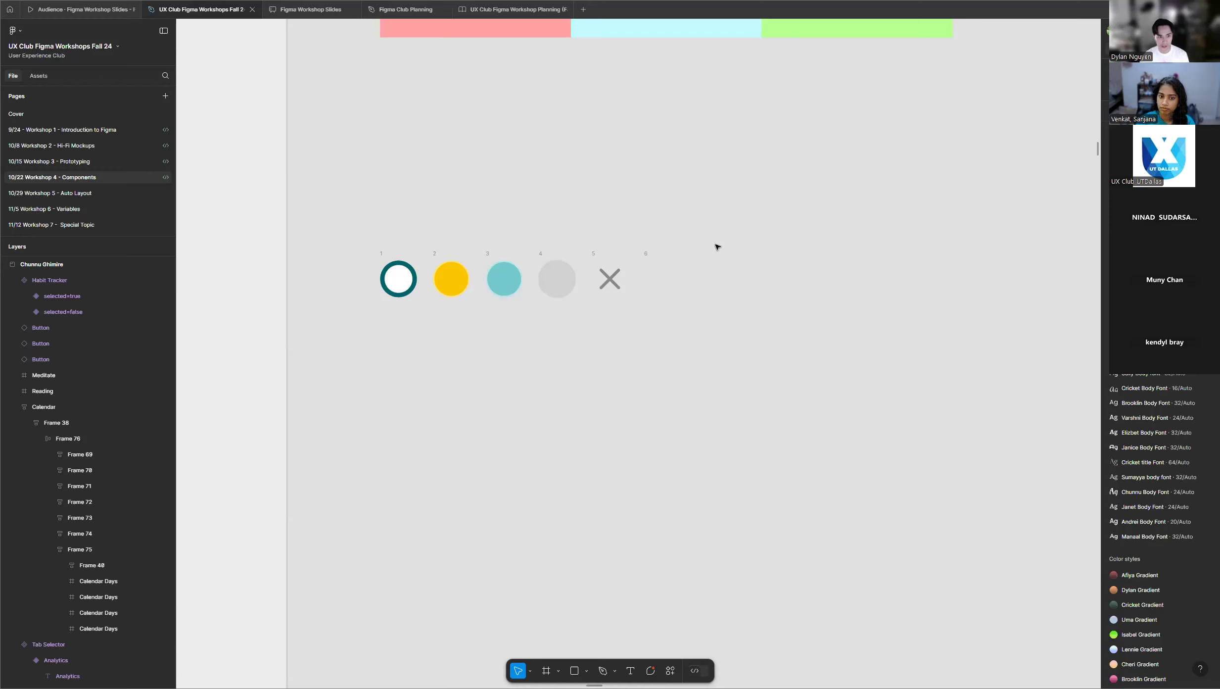
scroll(722, 254, "up", 2)
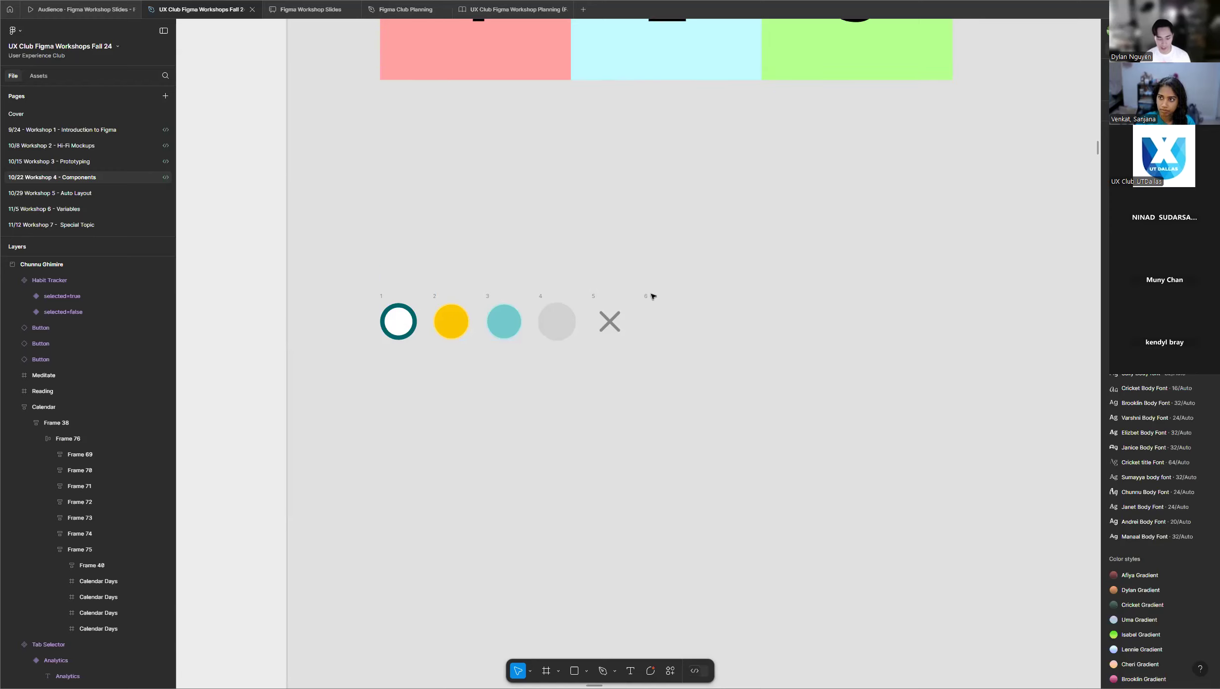
Compare the six numbered calendar day symbols with the day circles used in the Calendar below them.
scroll(539, 402, "down", 3, "ctrl")
scroll(520, 352, "up", 4, "ctrl")
scroll(521, 352, "up", 1, "ctrl")
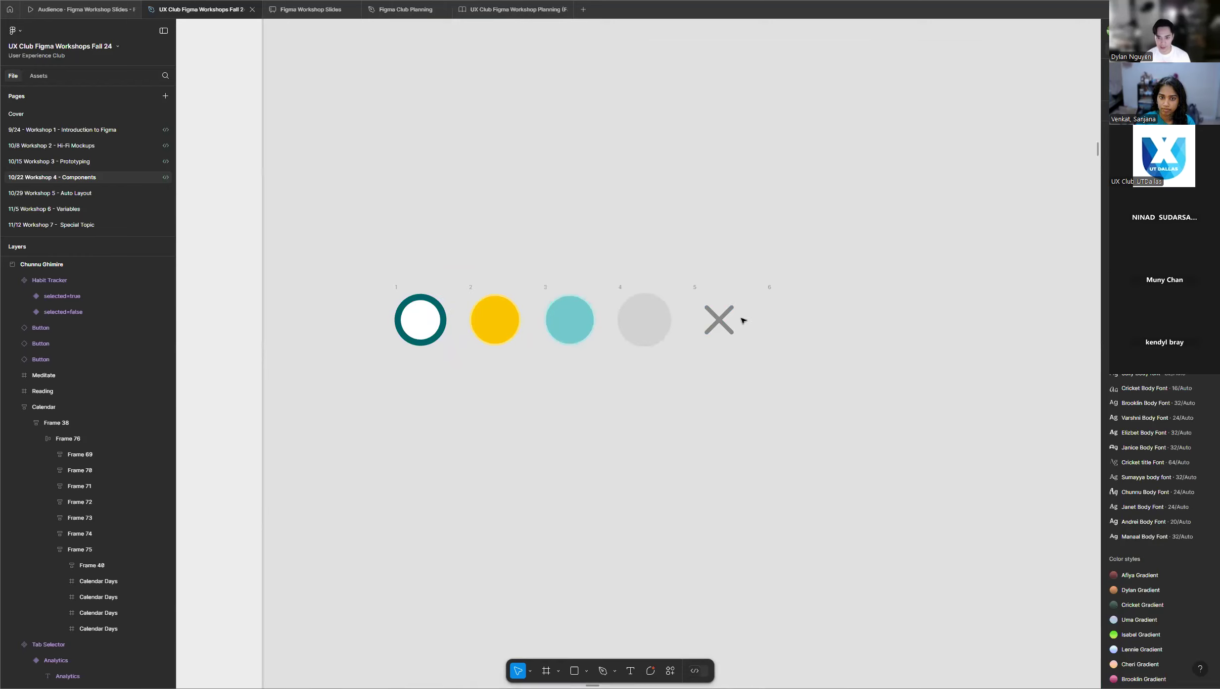
scroll(596, 394, "down", 1, "ctrl")
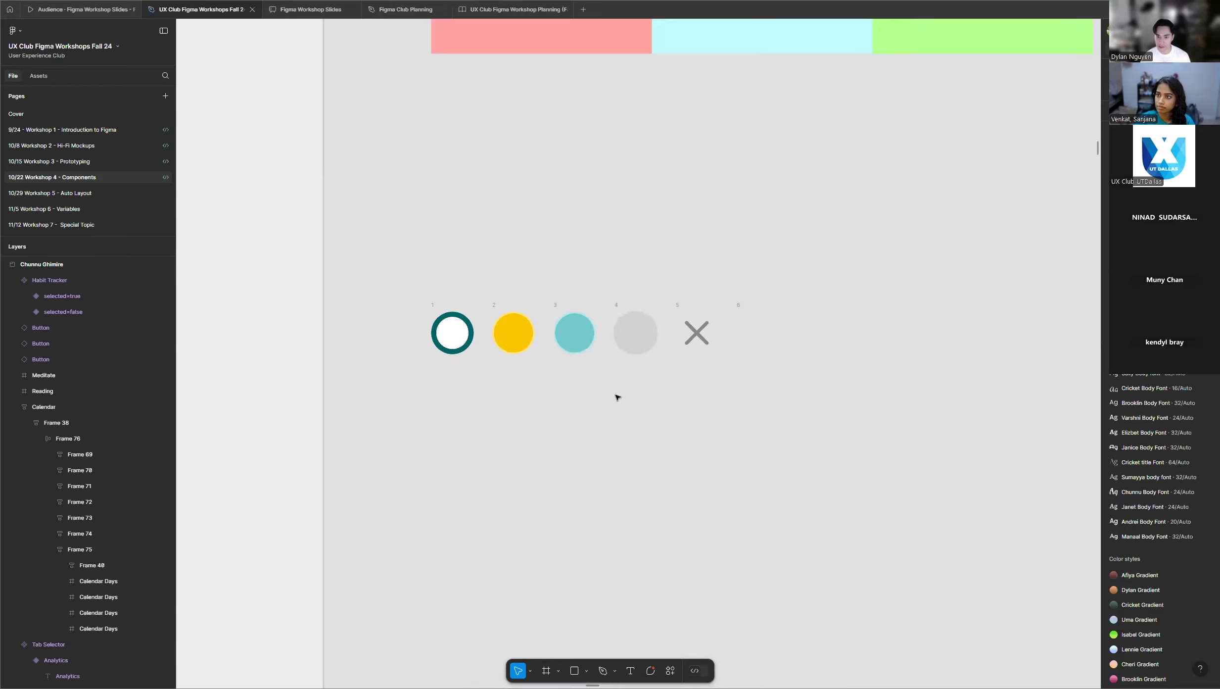
scroll(371, 383, "down", 1)
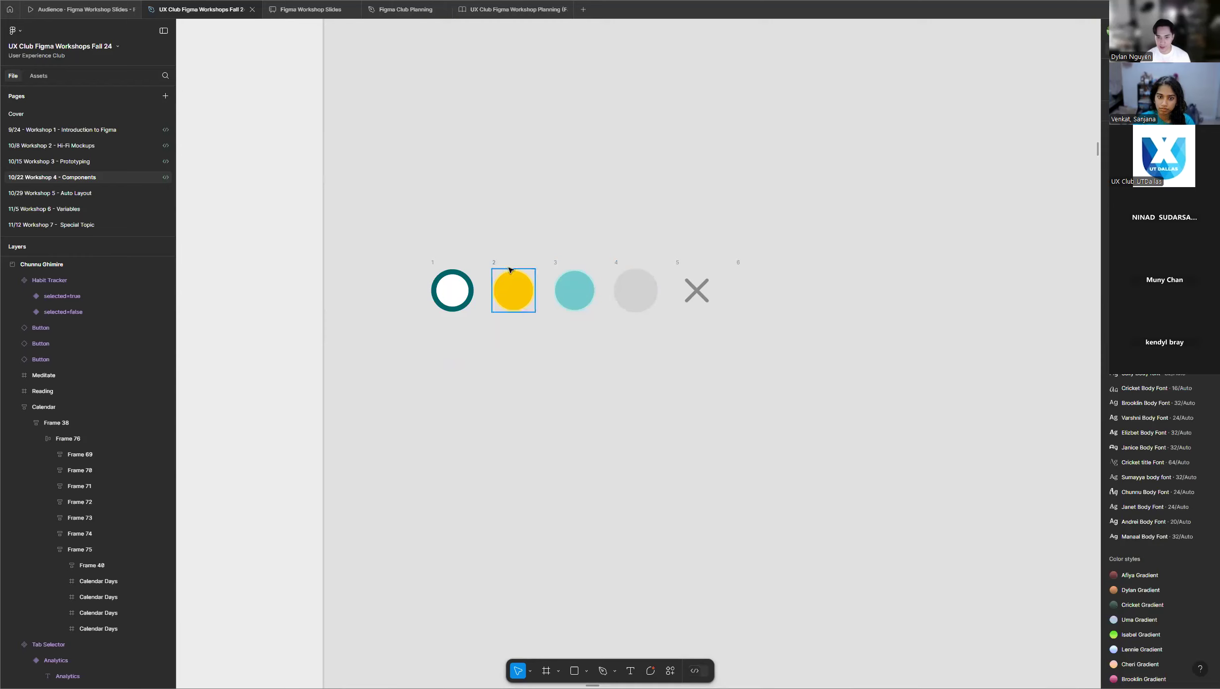
scroll(374, 296, "down", 2)
scroll(569, 294, "down", 10)
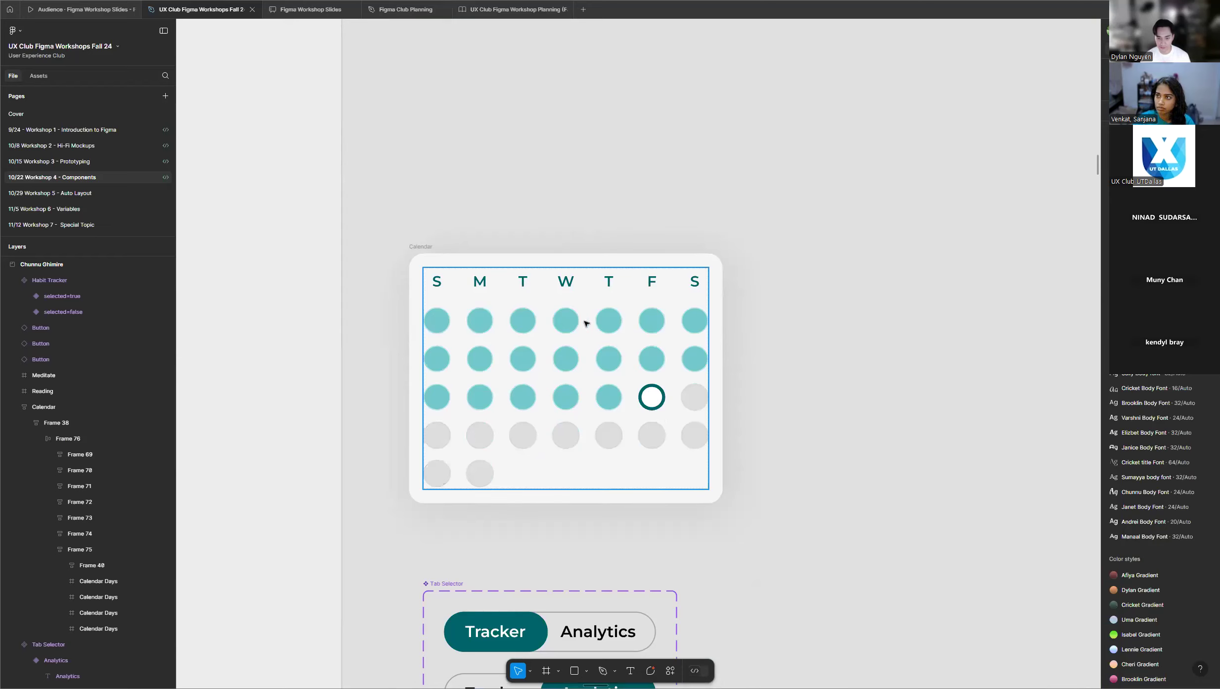
scroll(594, 322, "up", 4)
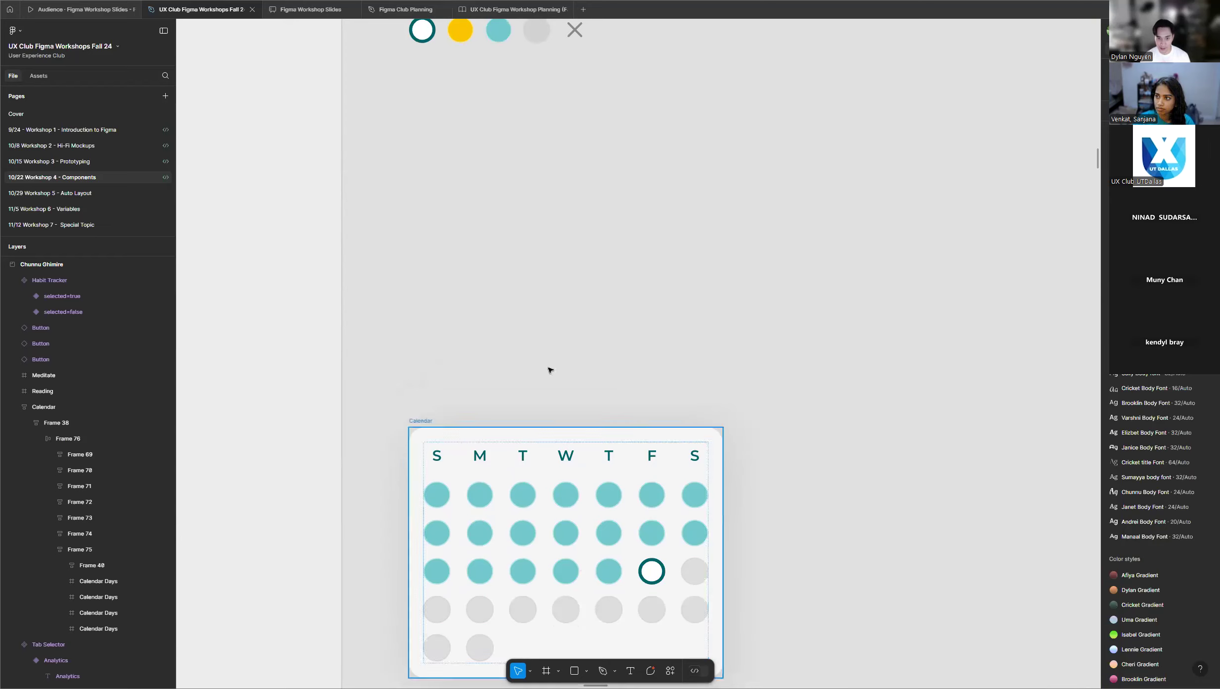
scroll(550, 370, "up", 5)
scroll(507, 227, "up", 5)
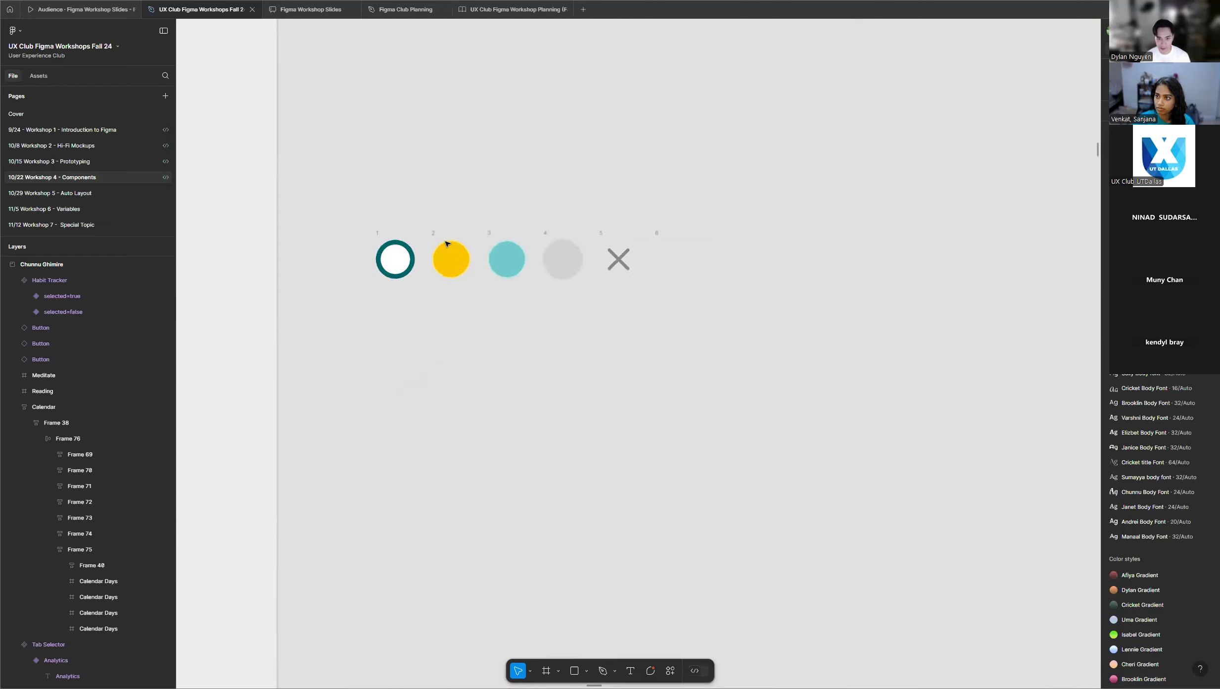
Turn calendar day frame 1, the white circle with the teal ring, into a component and make it a component set with one variant.
left_click(327, 235)
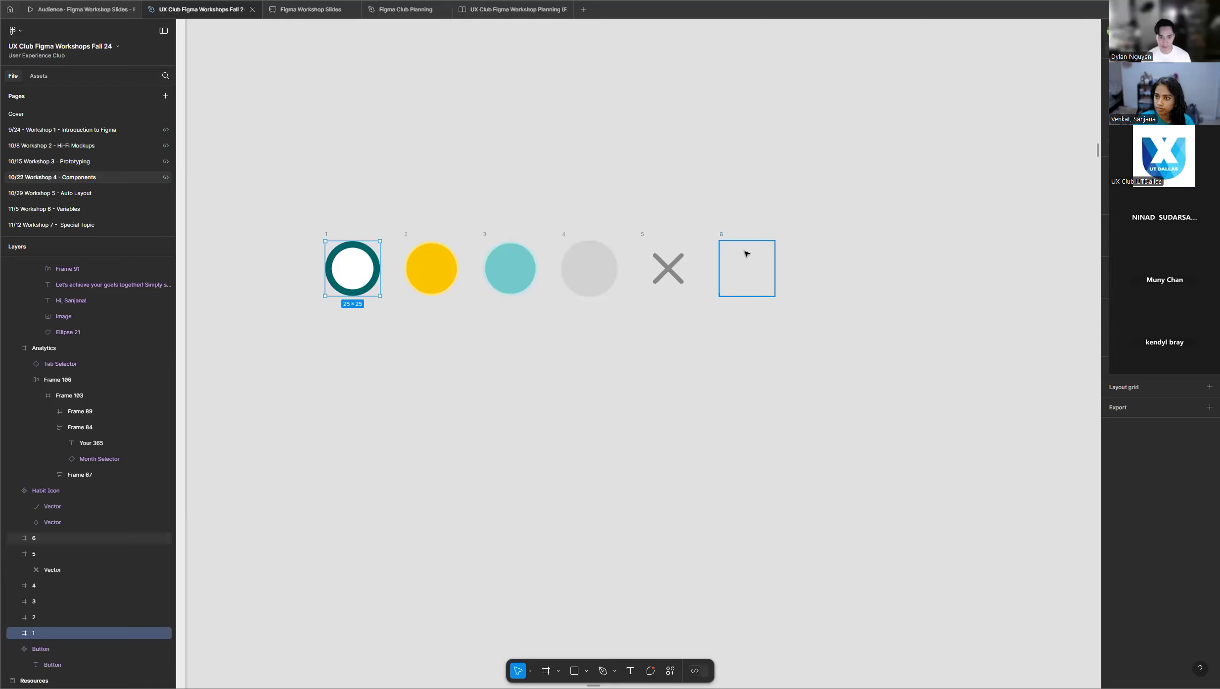
scroll(515, 320, "down", 3)
scroll(515, 320, "down", 3)
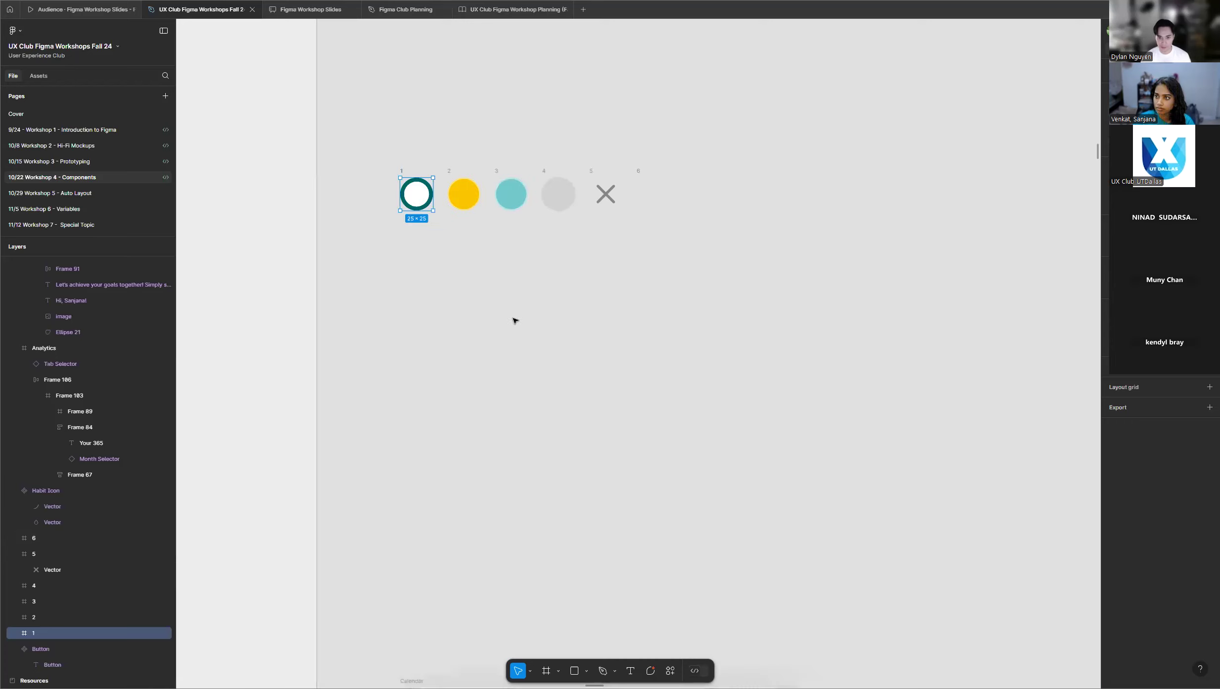
scroll(463, 168, "down", 5)
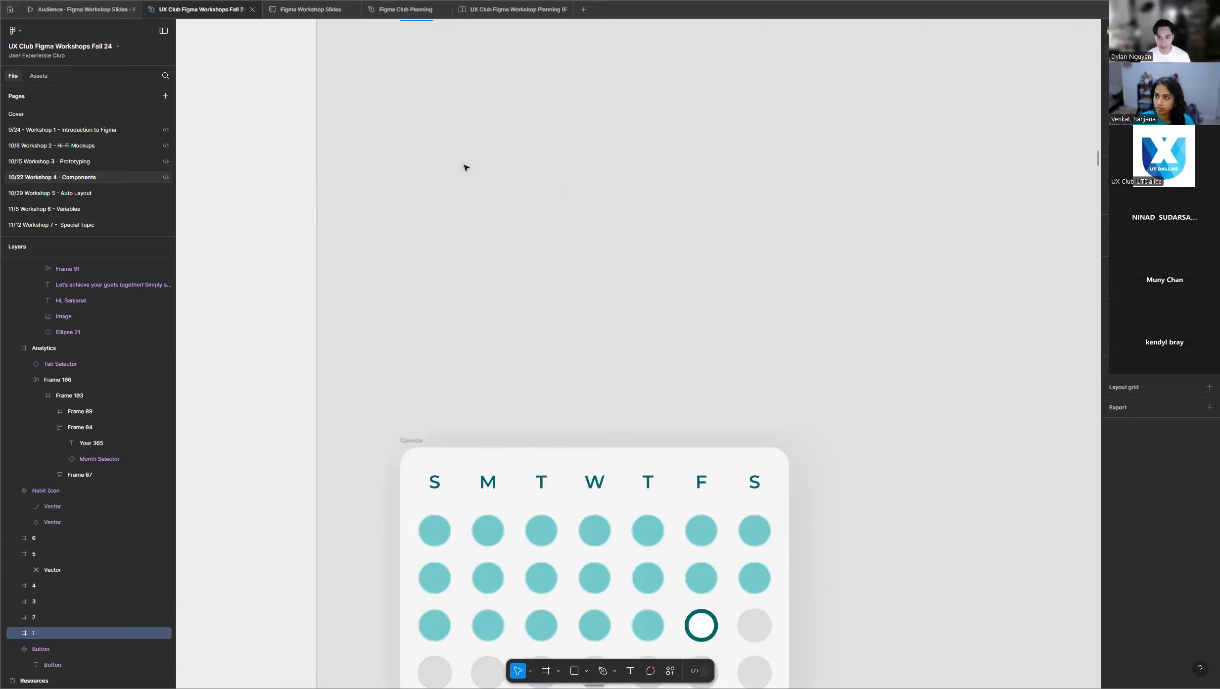
scroll(601, 302, "up", 4)
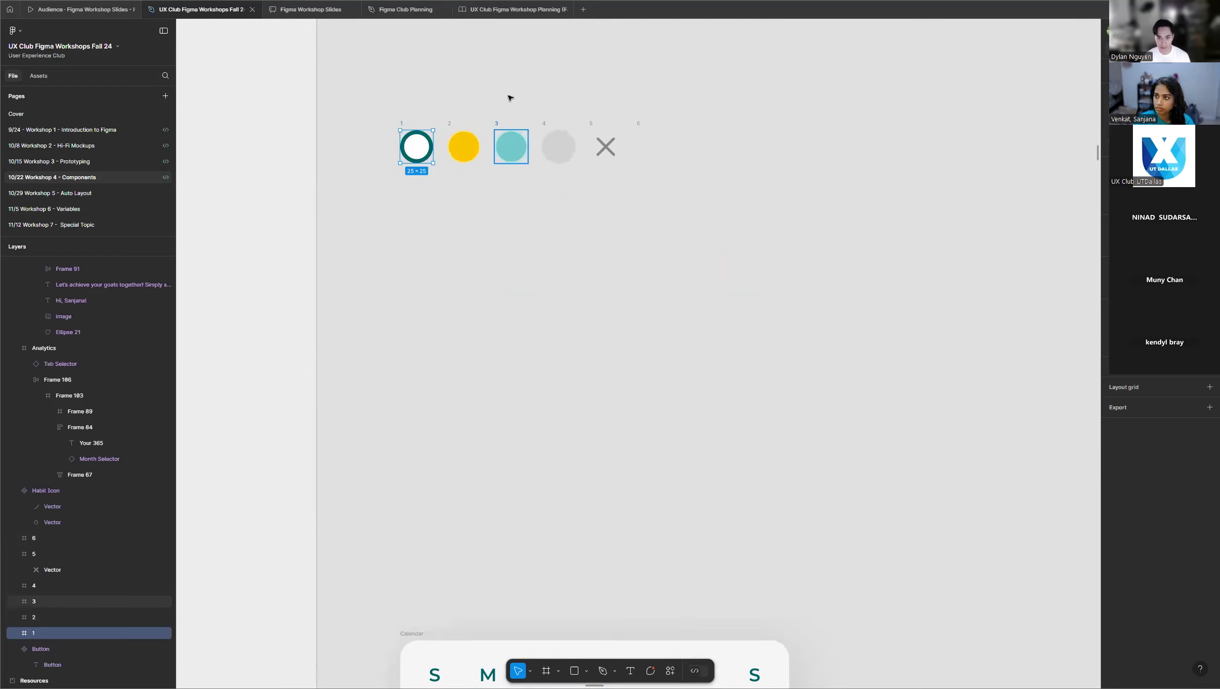
scroll(510, 97, "up", 3)
scroll(511, 95, "up", 2)
scroll(465, 152, "down", 2)
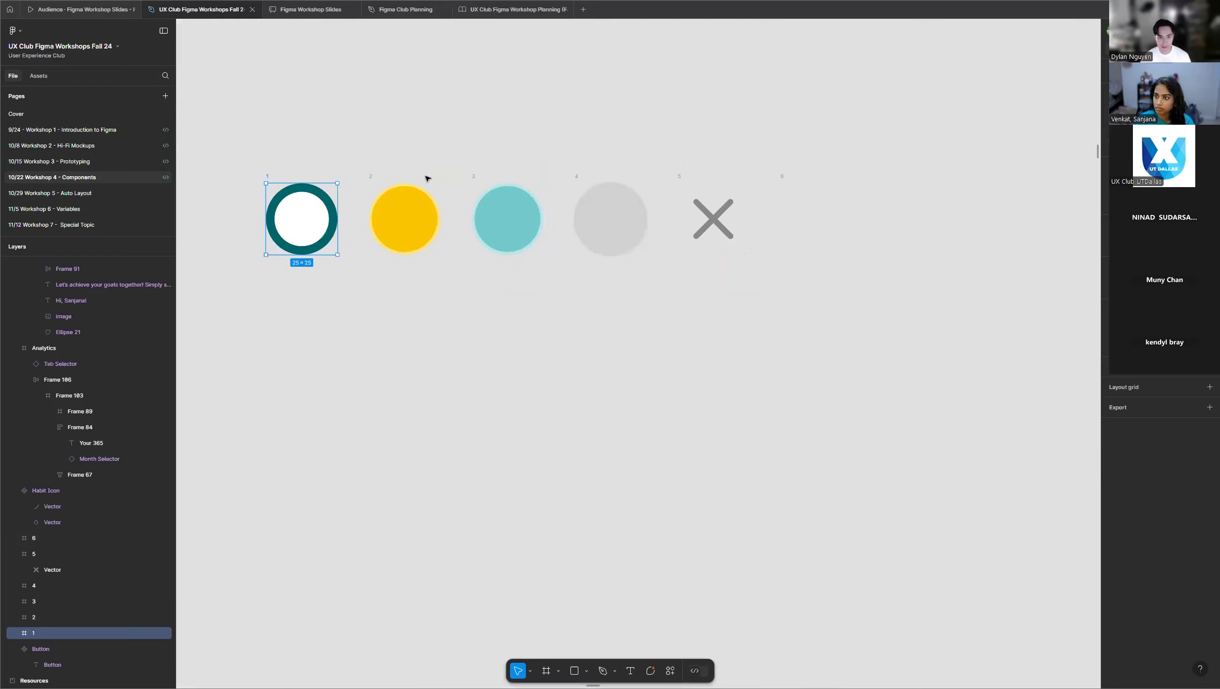
right_click(311, 213)
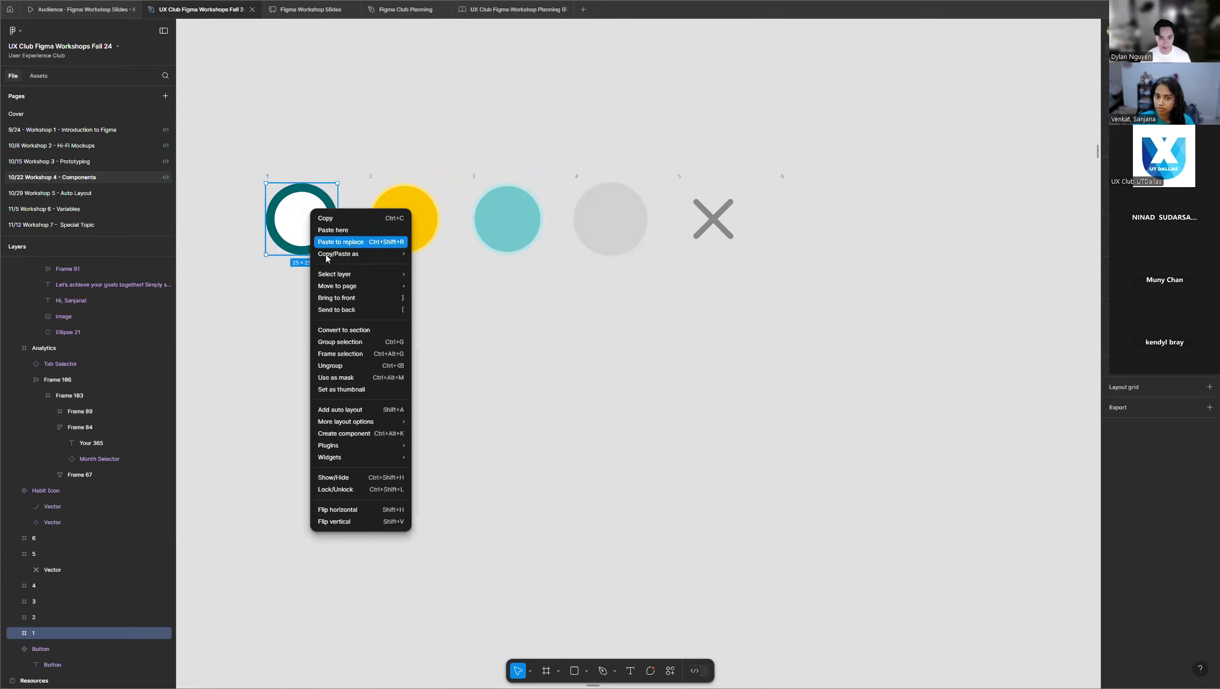
left_click(362, 434)
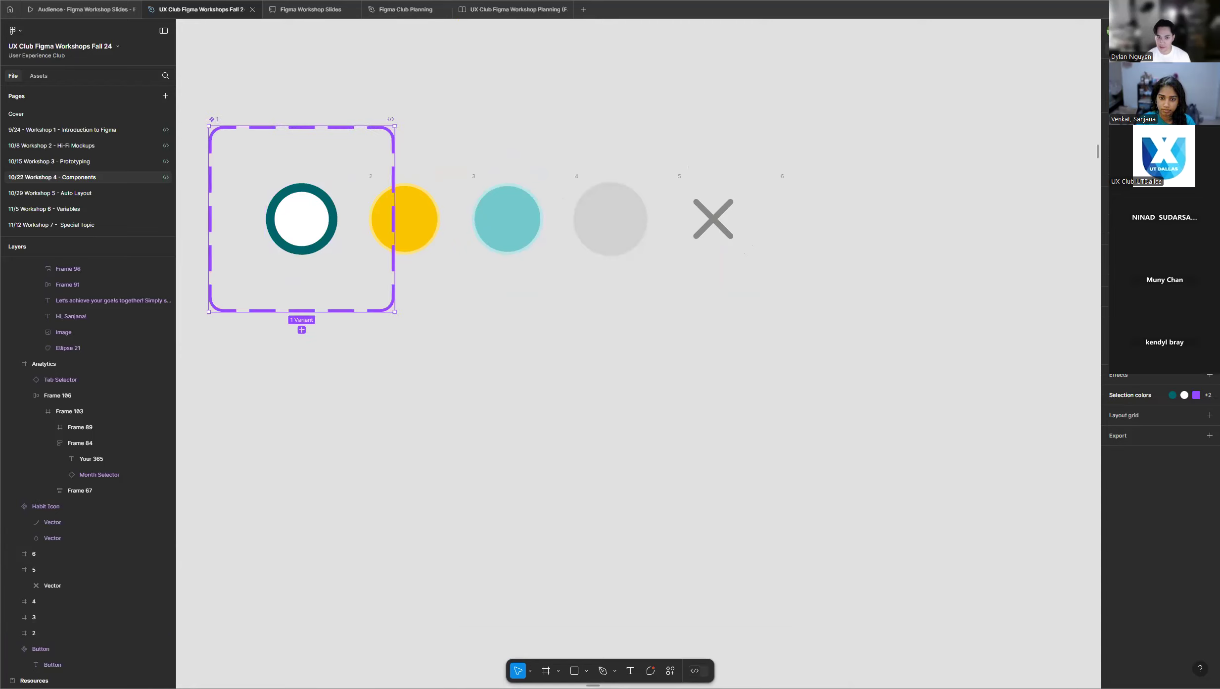
Move calendar day frames 2 to 6 together to free space below the component set, and select the component set.
scroll(673, 210, "down", 2)
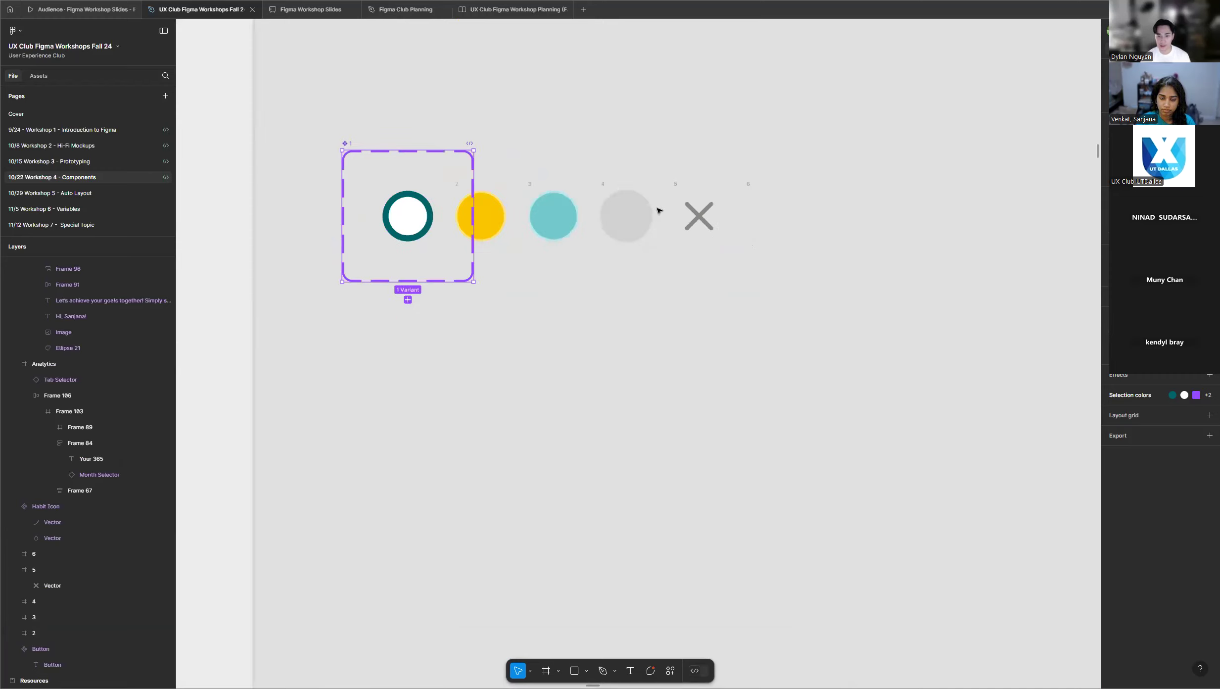
scroll(673, 151, "up", 1)
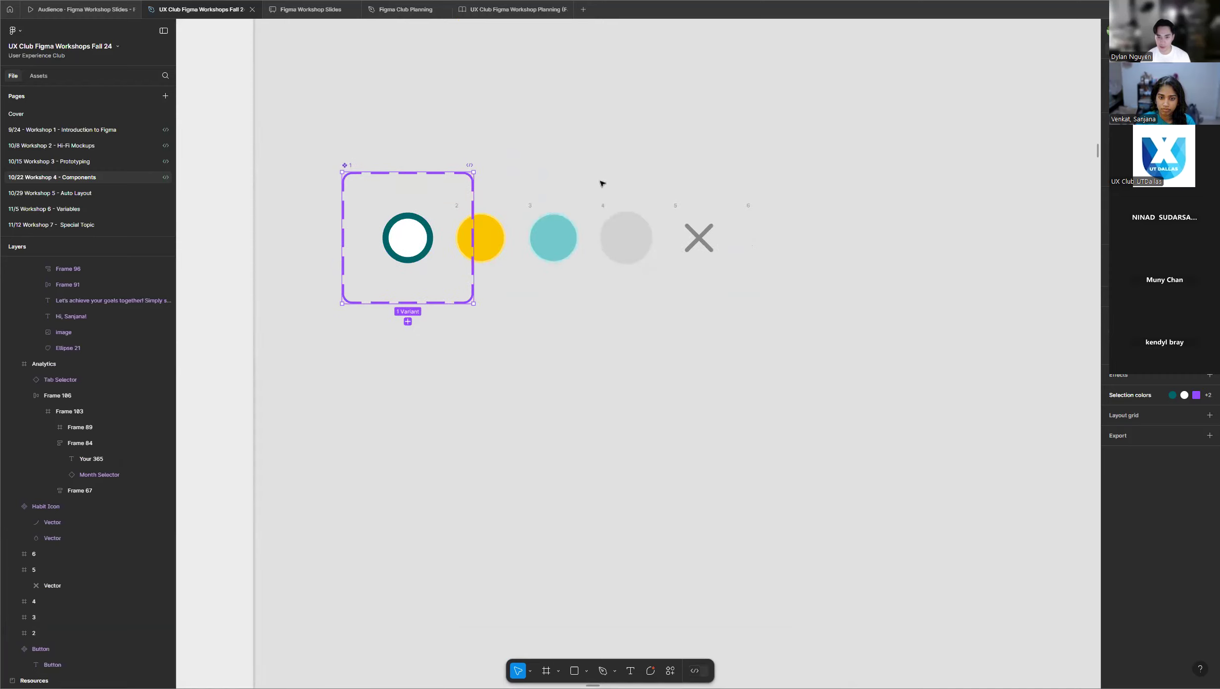
left_click(493, 221)
left_click(574, 233, "shift")
left_click(633, 237, "shift")
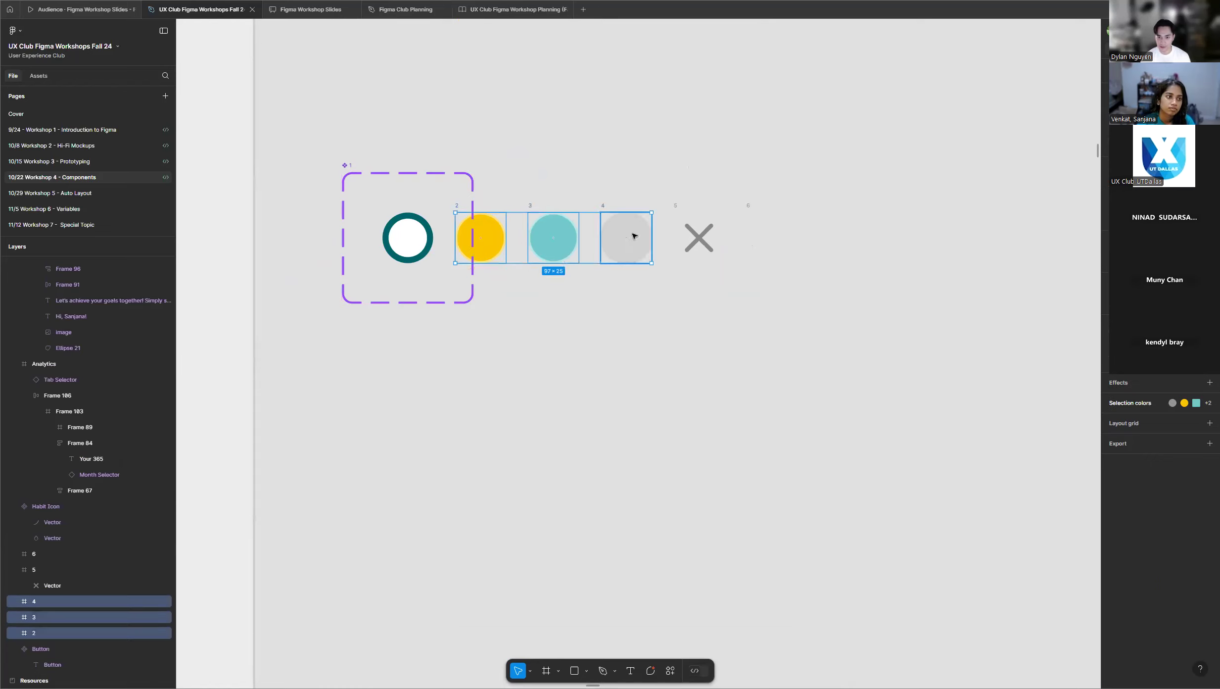
left_click(675, 205, "shift")
left_click(747, 209, "shift")
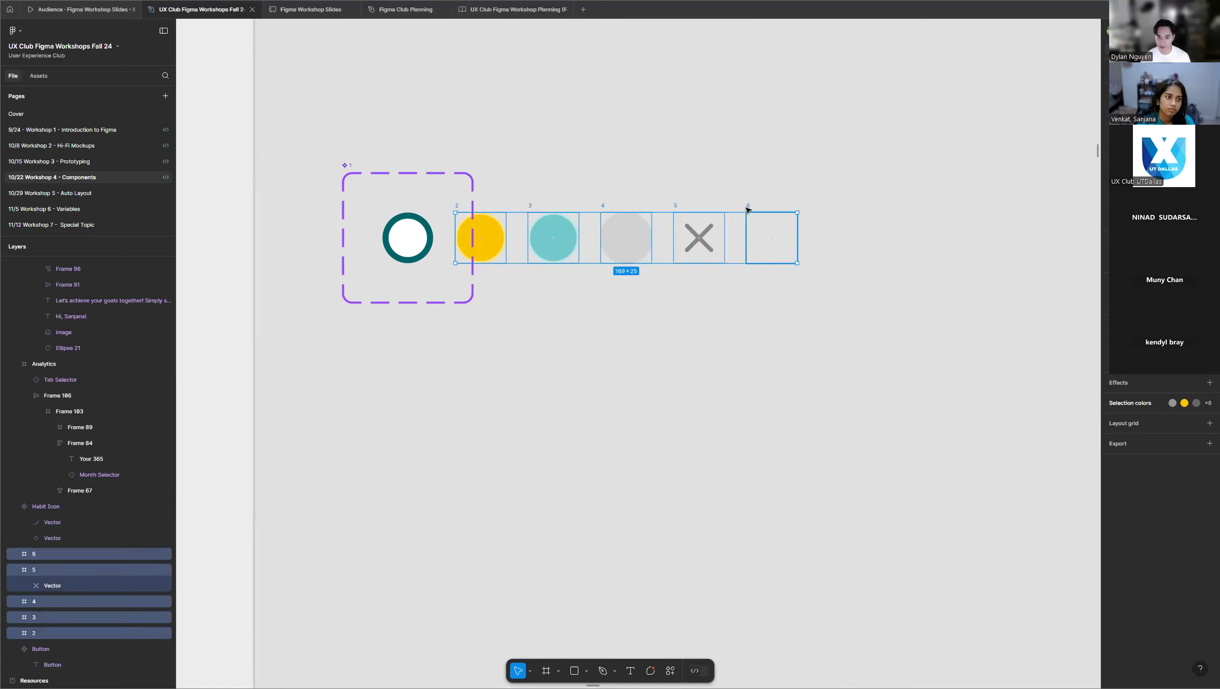
left_click_drag(532, 205, 516, 393)
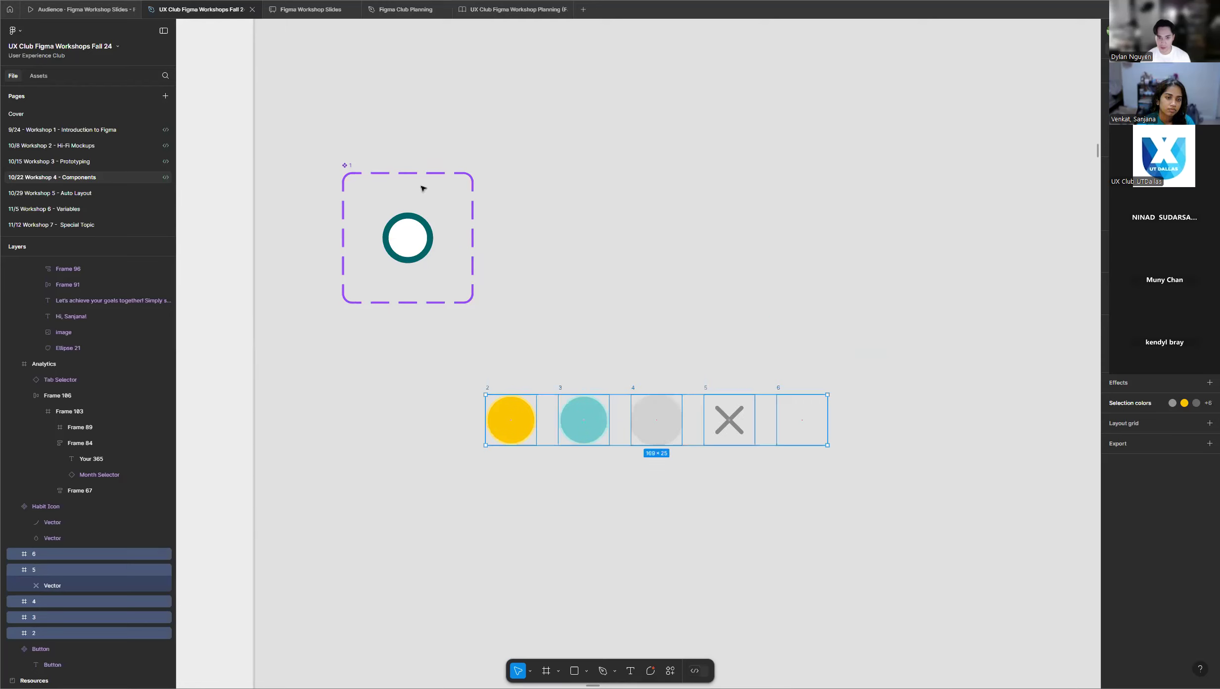
left_click(347, 166)
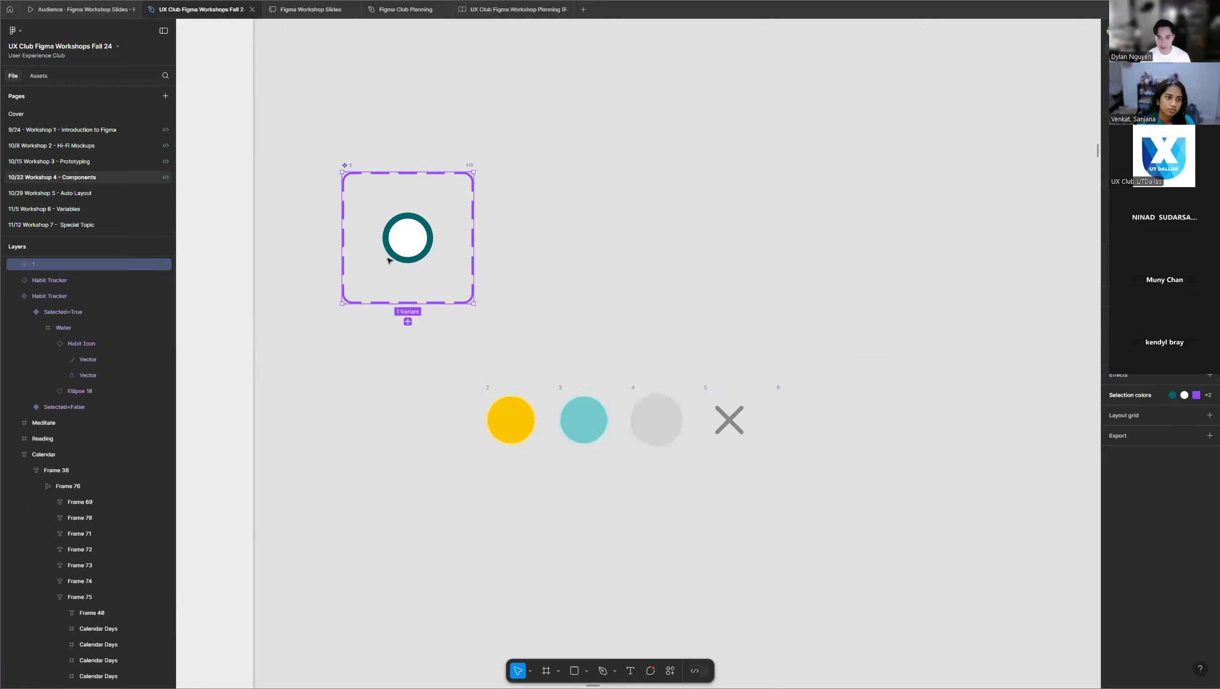
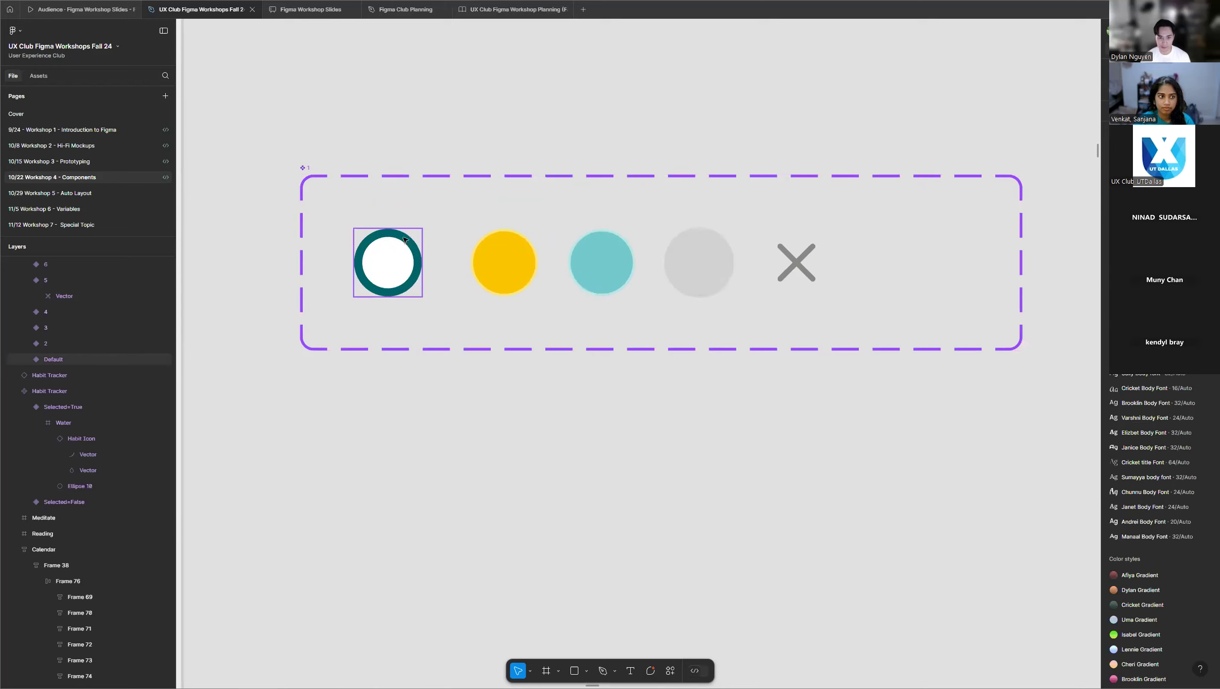
Survey the participants' frames below the instructor's frame for progress on their calendar day component sets.
scroll(580, 235, "down", 2)
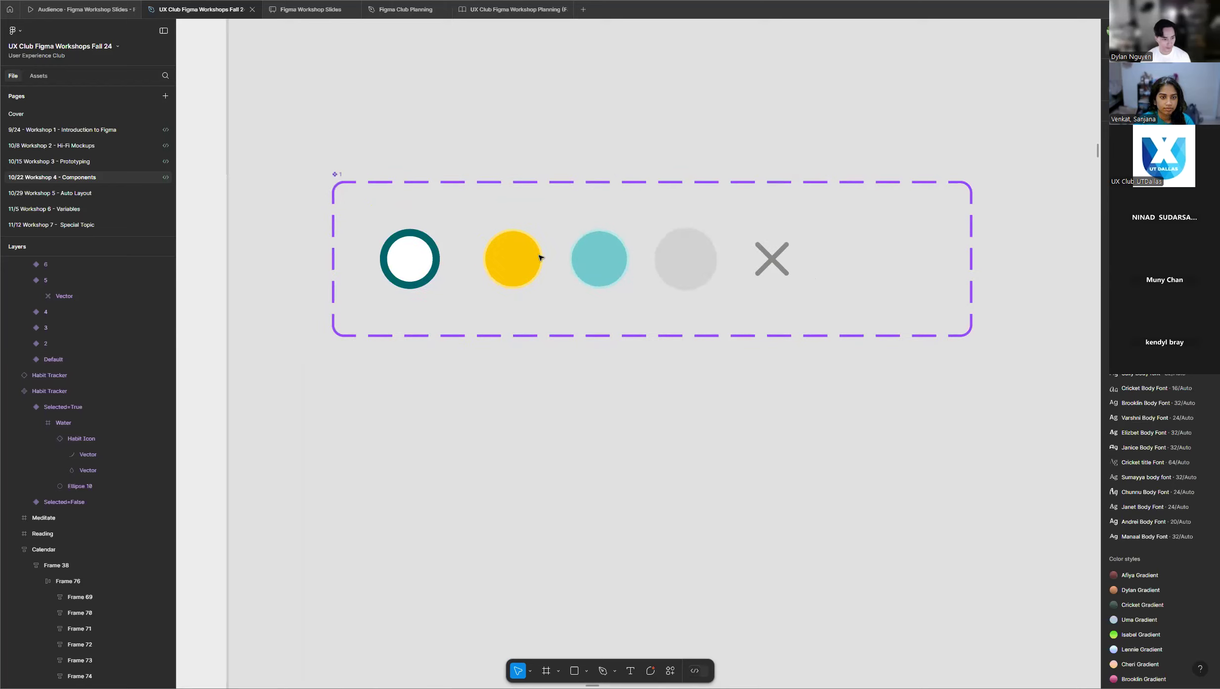
scroll(572, 213, "down", 3)
scroll(543, 201, "down", 5)
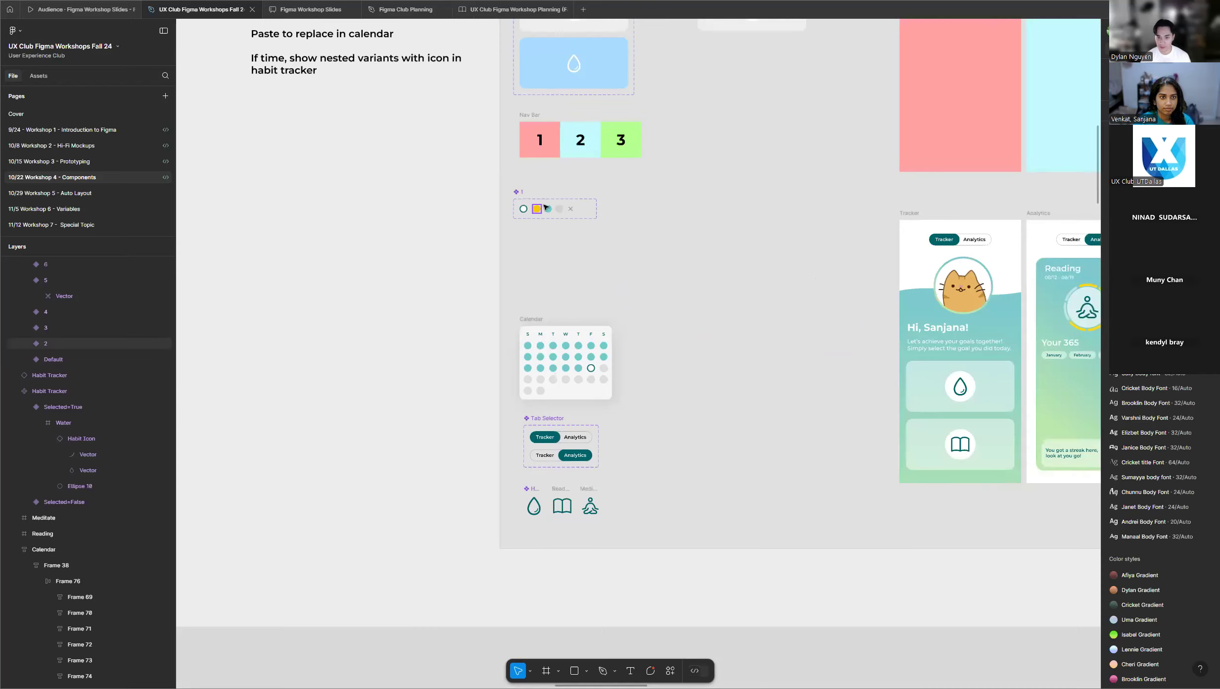
scroll(543, 238, "down", 1)
scroll(506, 240, "down", 3)
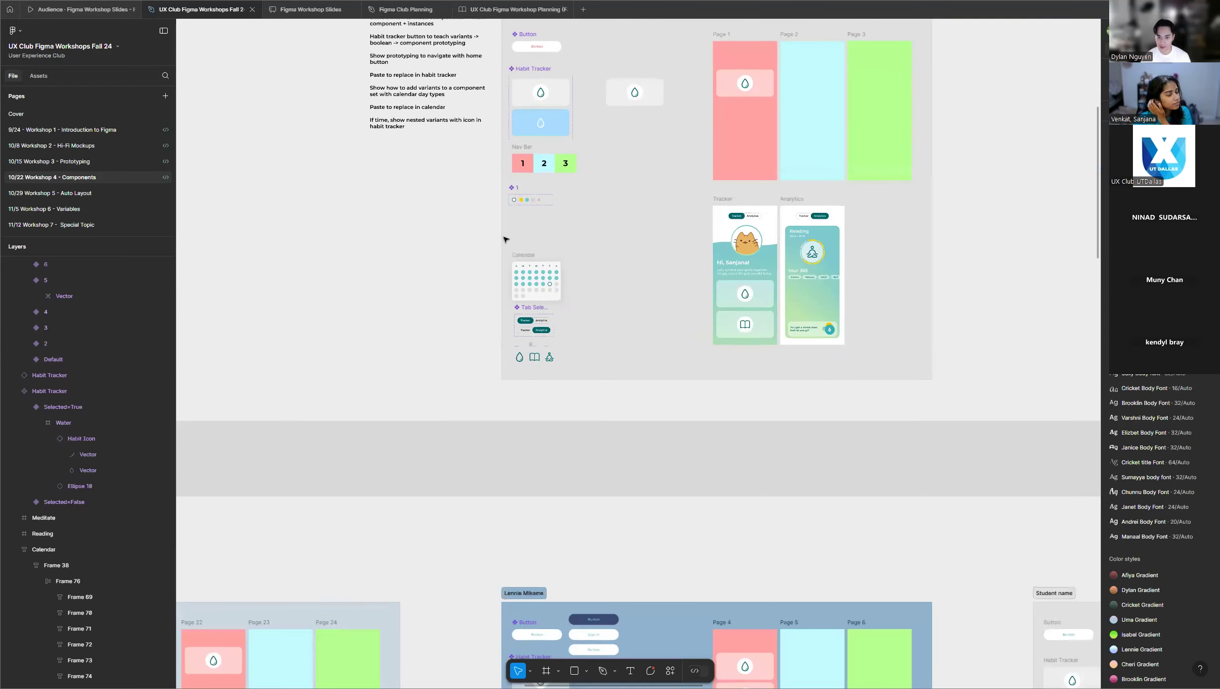
scroll(506, 239, "down", 5)
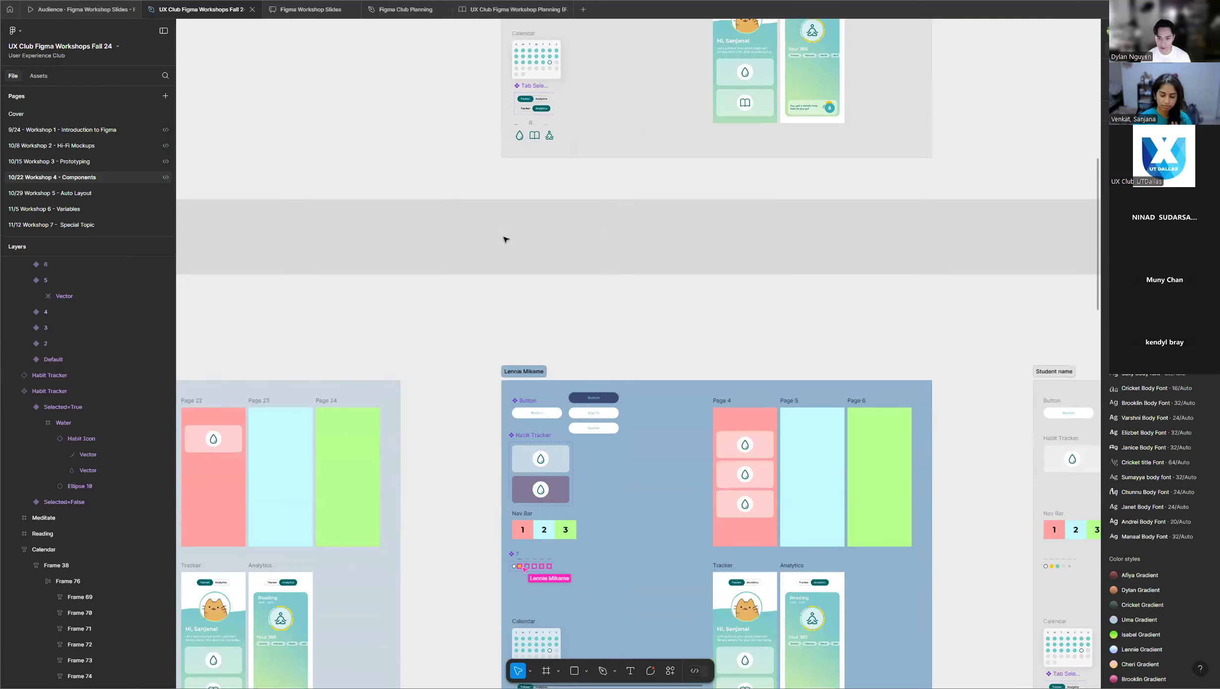
scroll(506, 240, "down", 2)
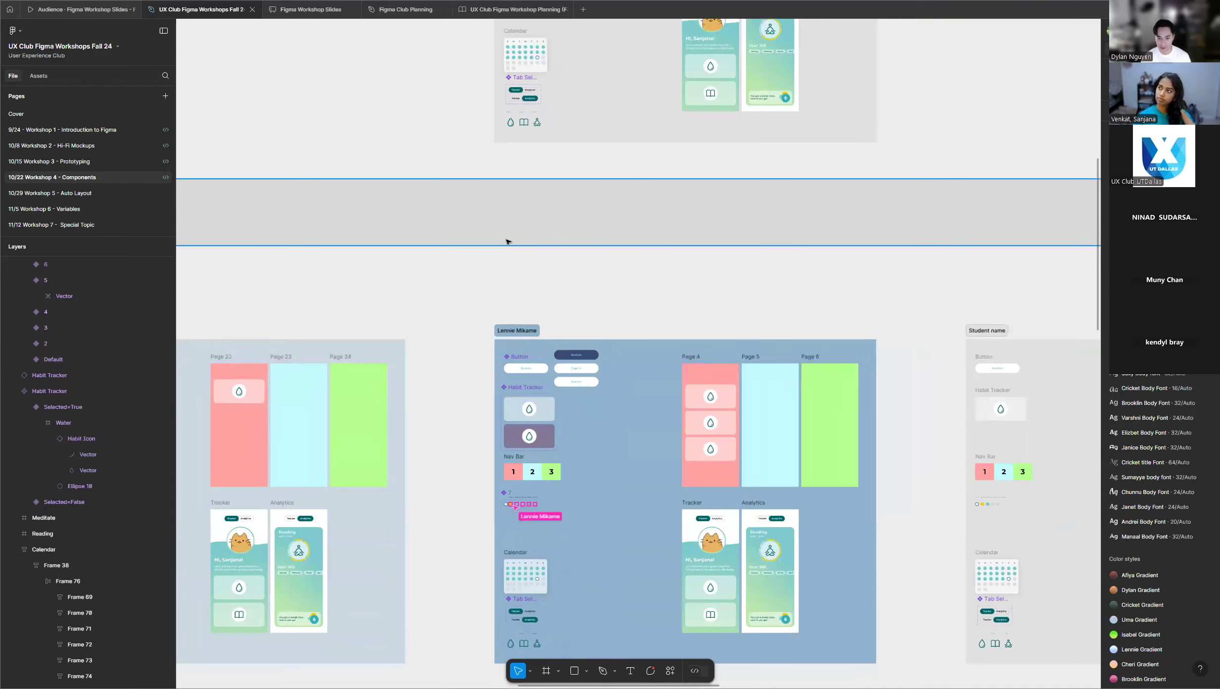
scroll(678, 242, "down", 5)
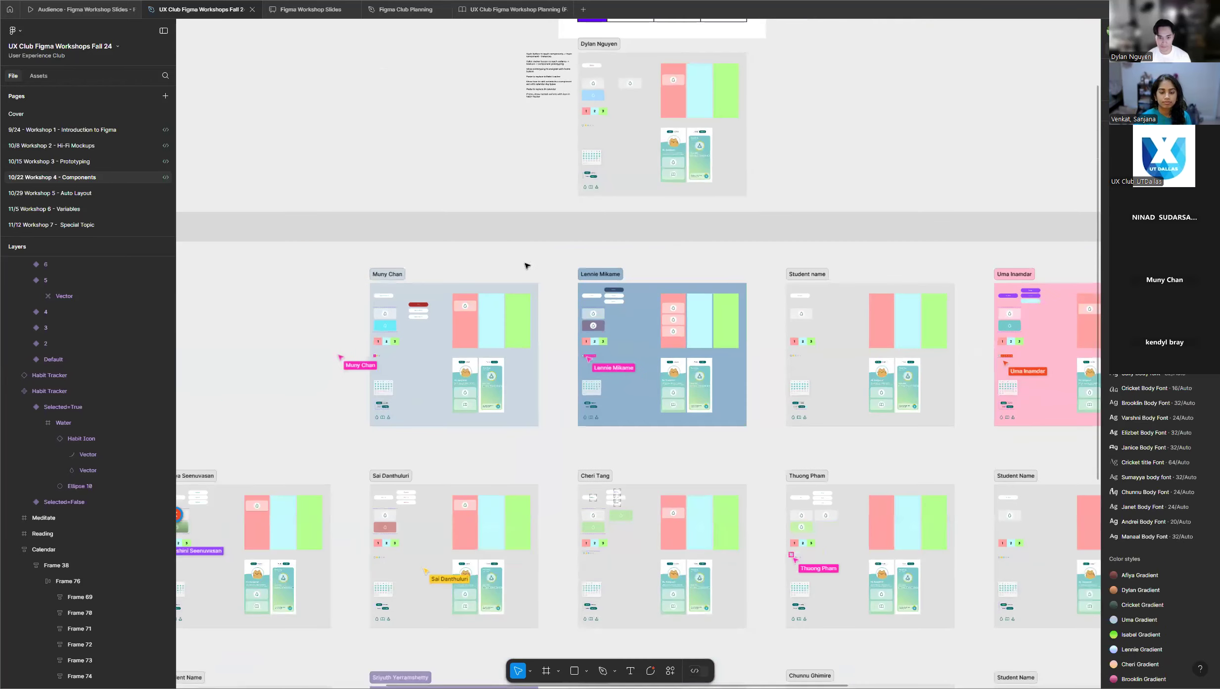
scroll(553, 262, "down", 1)
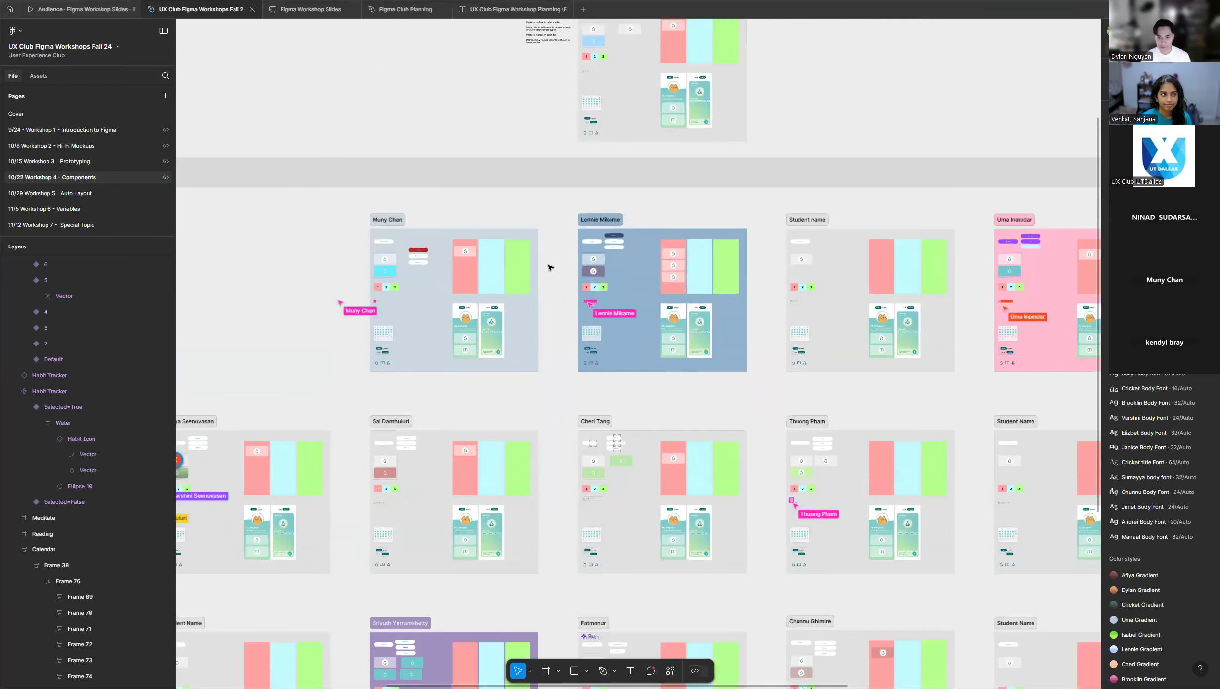
Inspect the Default variant, the white circle with the teal ring, in the instructor's calendar day component set.
scroll(561, 220, "up", 3)
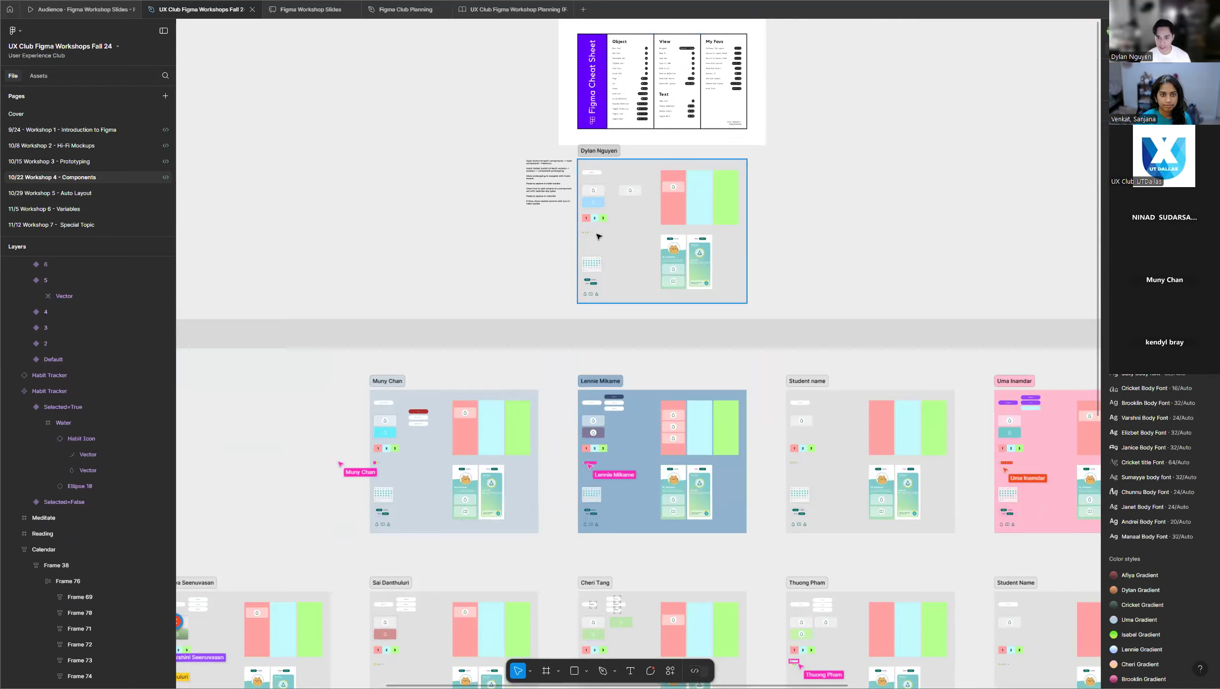
scroll(591, 231, "up", 5)
scroll(591, 231, "up", 12)
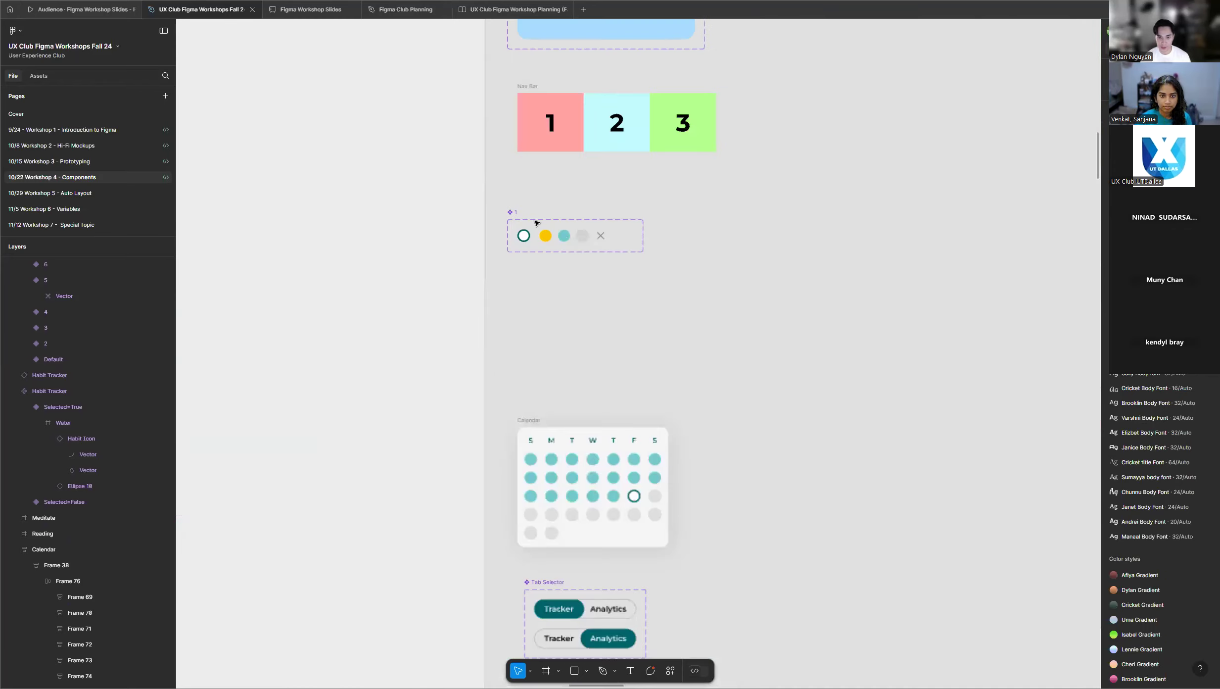
scroll(578, 216, "up", 1)
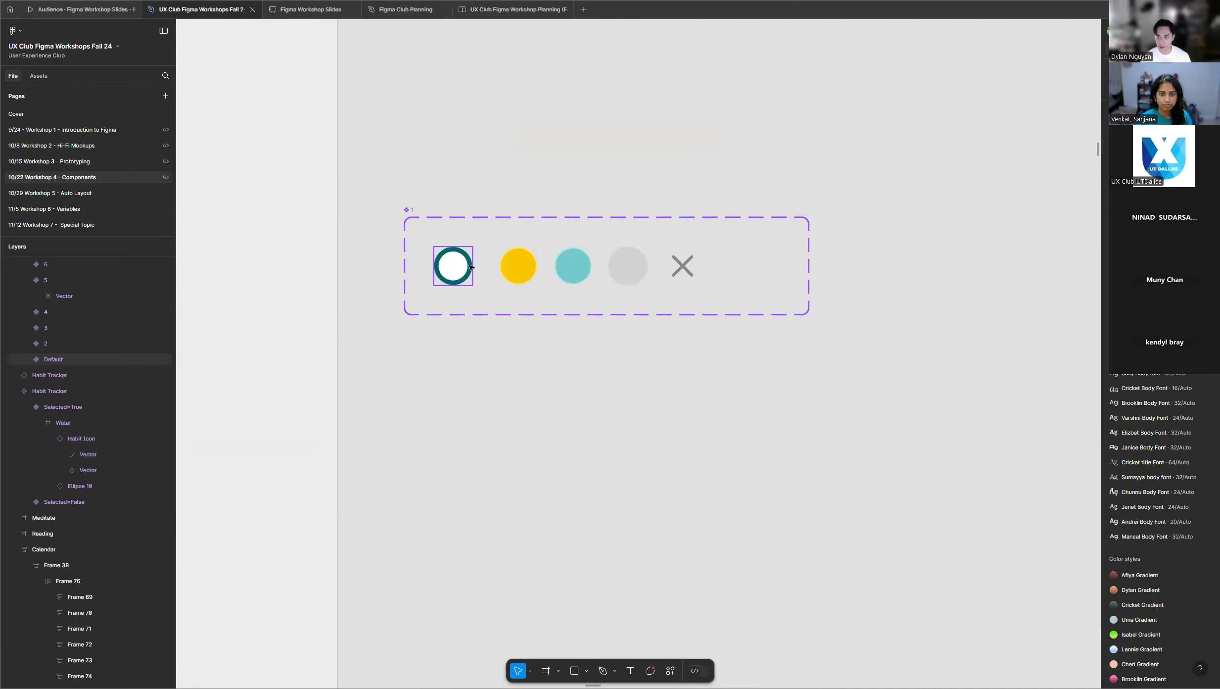
scroll(514, 256, "up", 1)
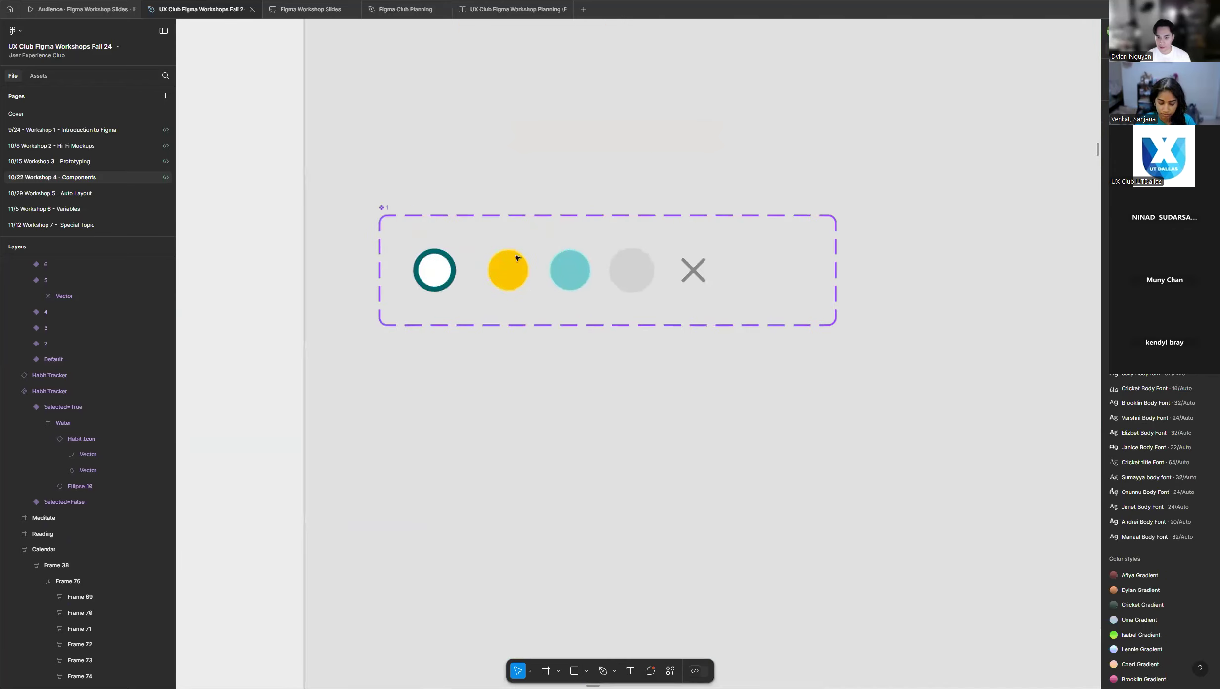
left_click(445, 270)
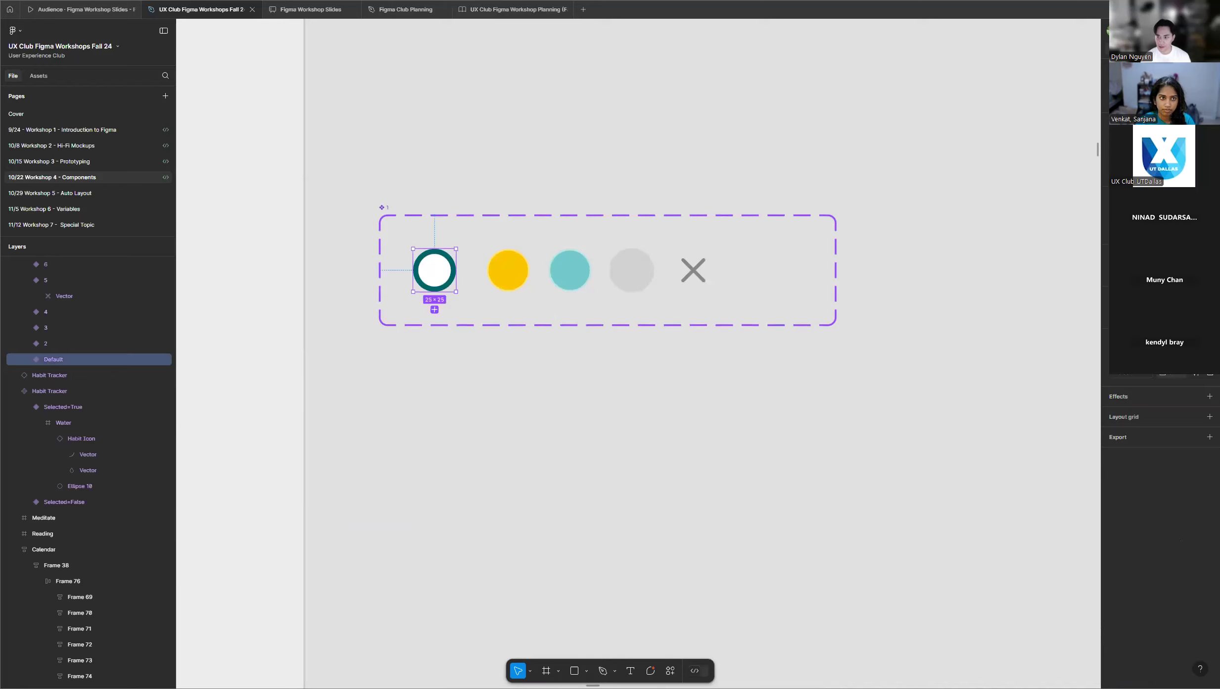
left_click(851, 200)
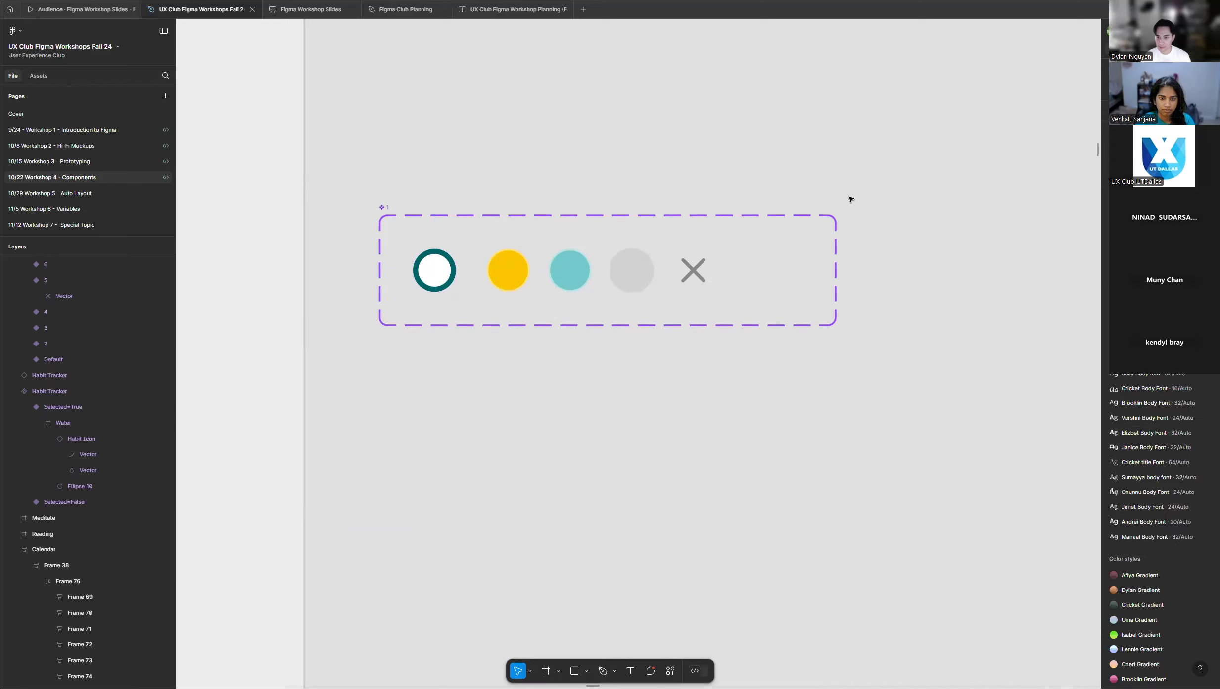
left_click(440, 275)
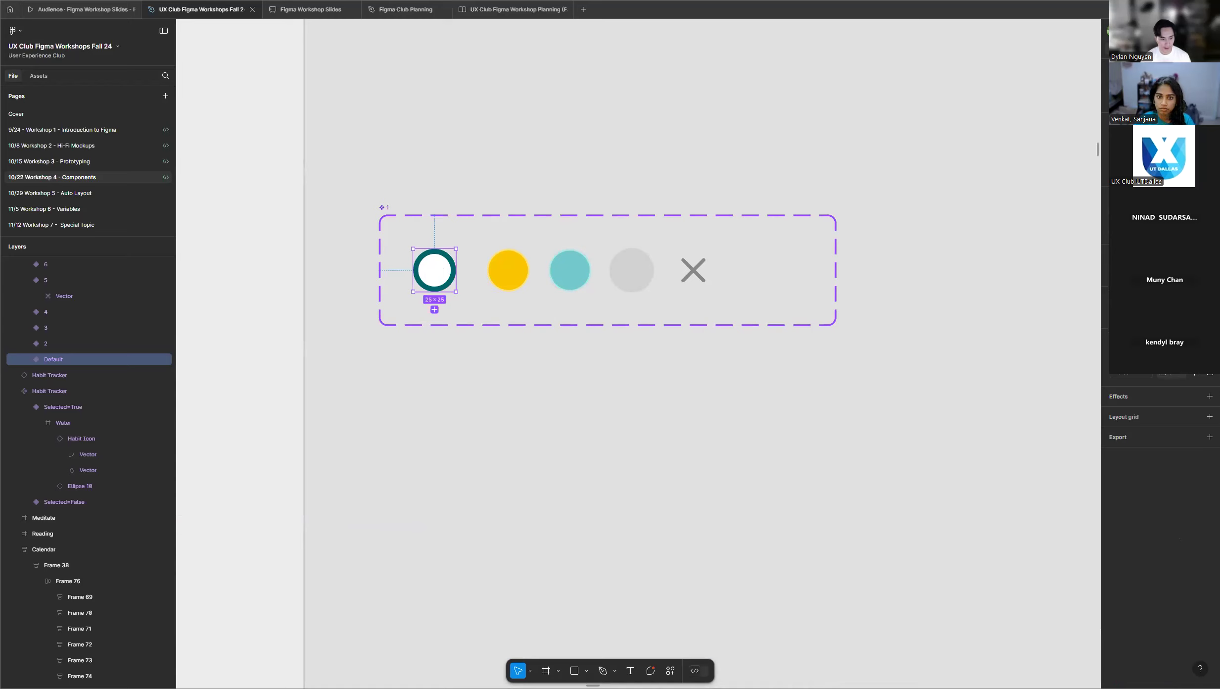
left_click(556, 378)
Examine the calendar day symbols in the pale blue-grey participant frame and the grey frame with the red Habit Tracker variant.
scroll(558, 377, "down", 10)
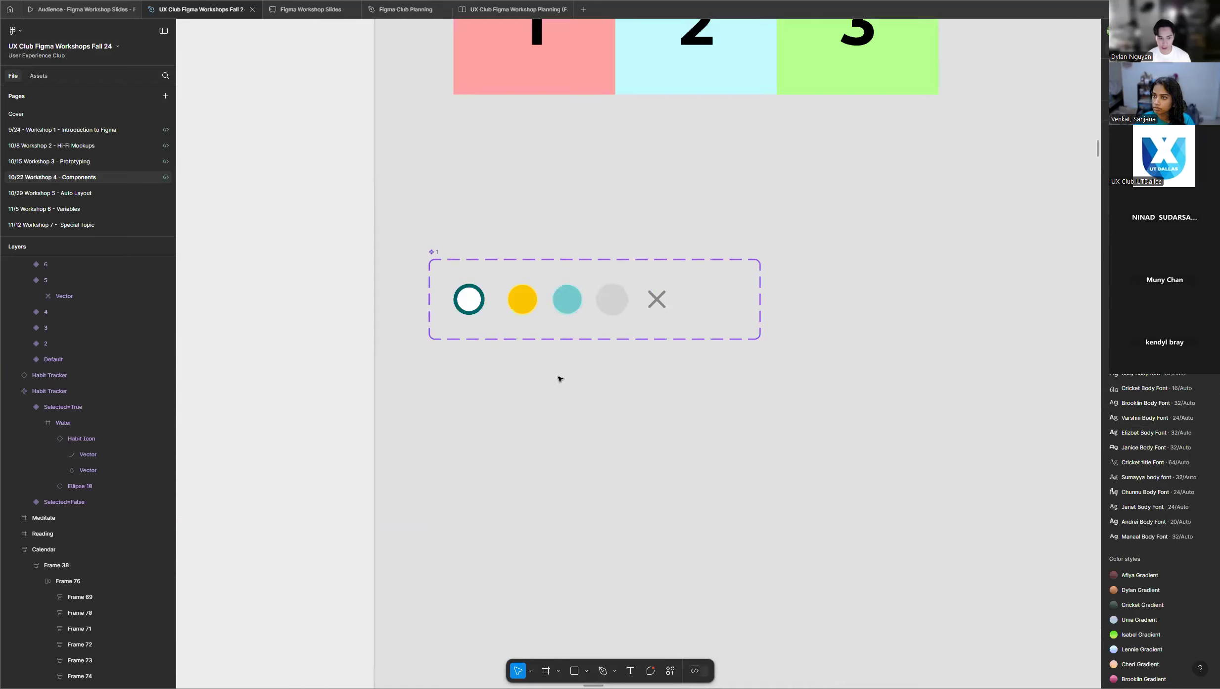
scroll(555, 396, "up", 10)
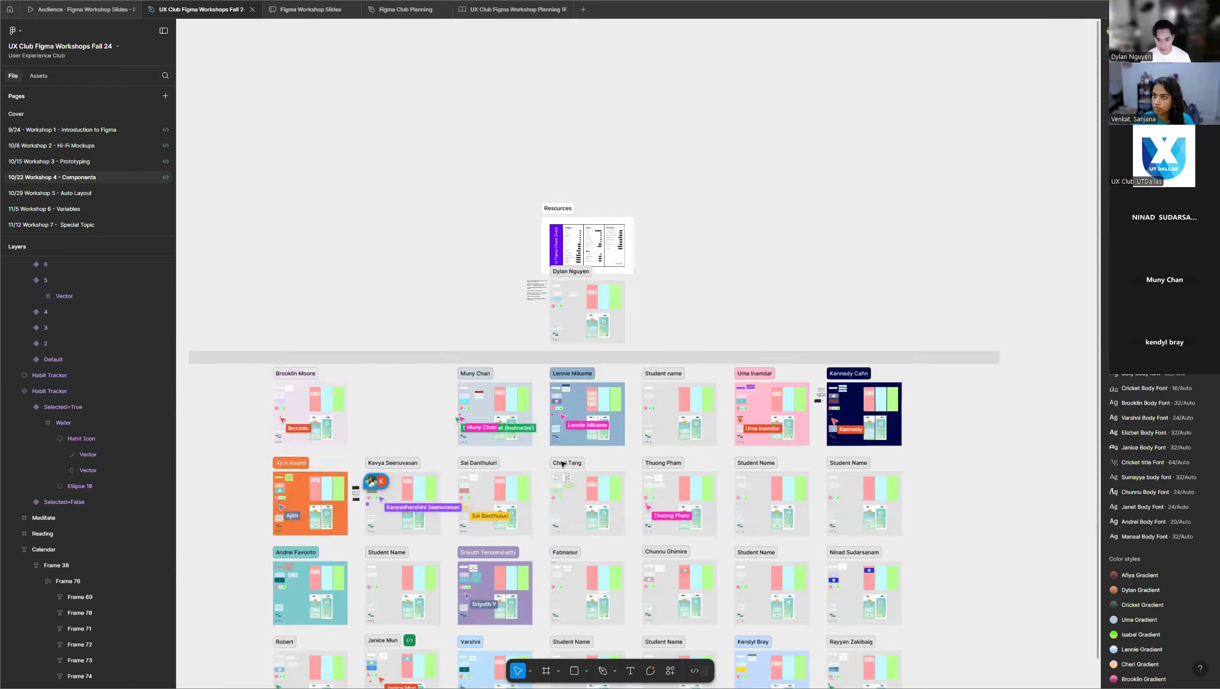
scroll(548, 405, "up", 4)
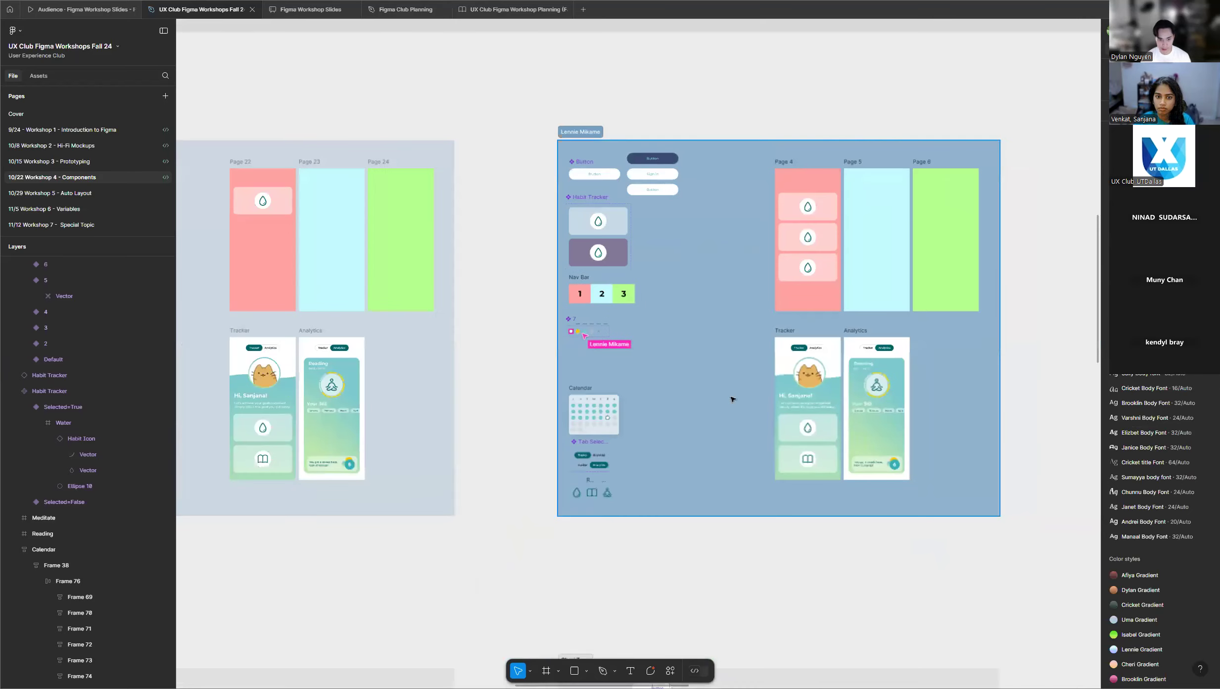
scroll(717, 418, "down", 3)
scroll(700, 447, "down", 2)
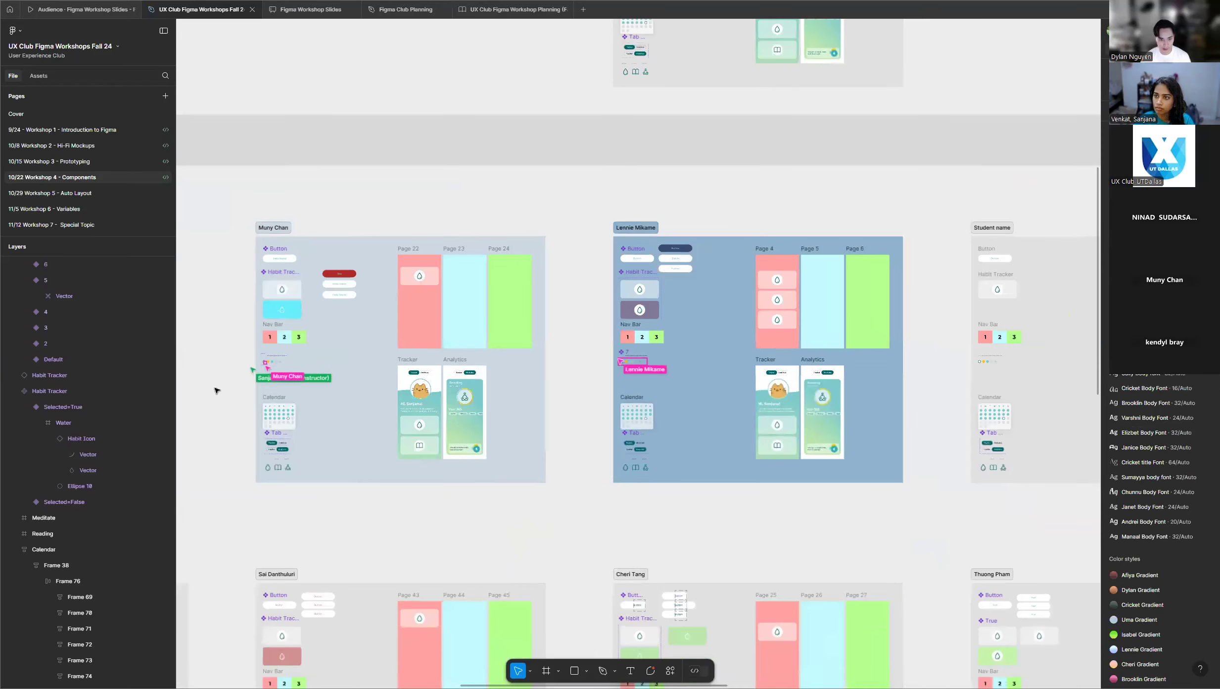
scroll(252, 356, "up", 8)
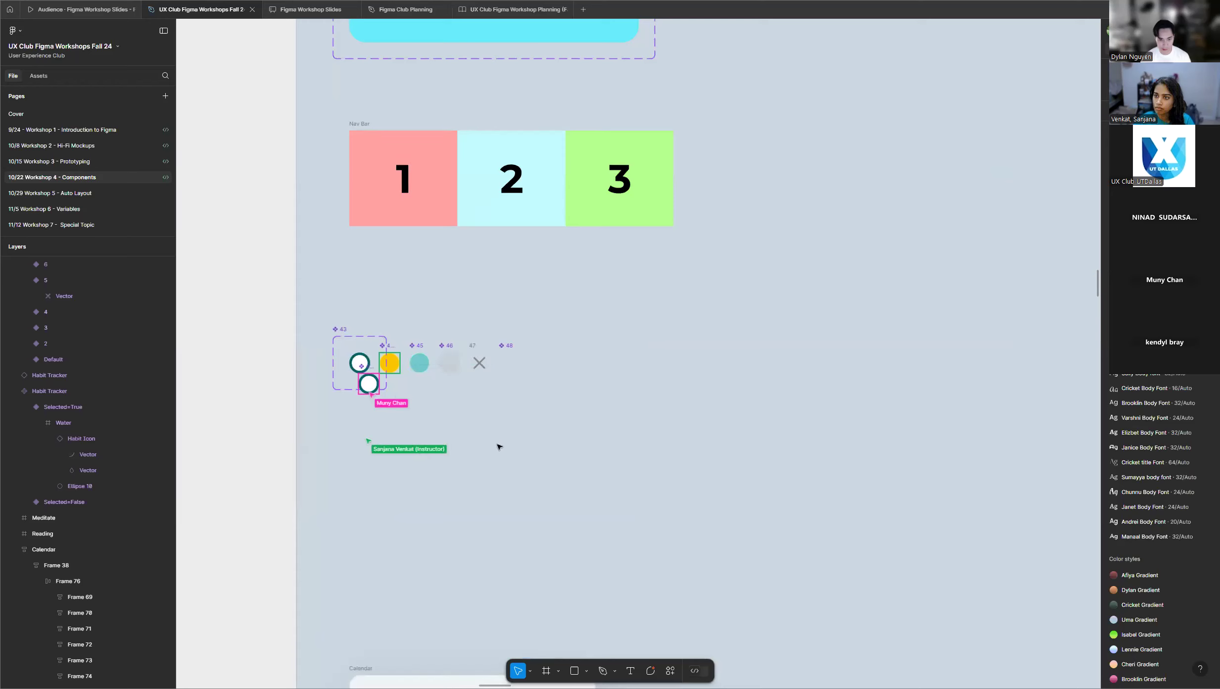
scroll(605, 422, "down", 8)
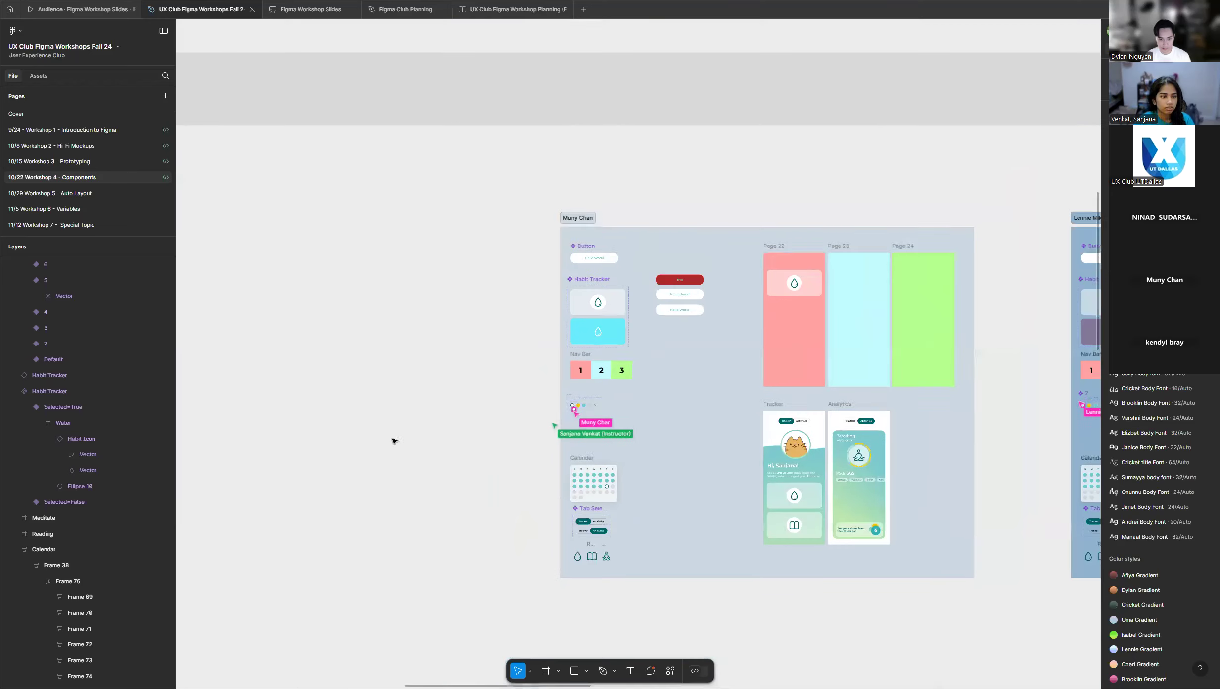
scroll(404, 432, "down", 10)
scroll(513, 358, "up", 3)
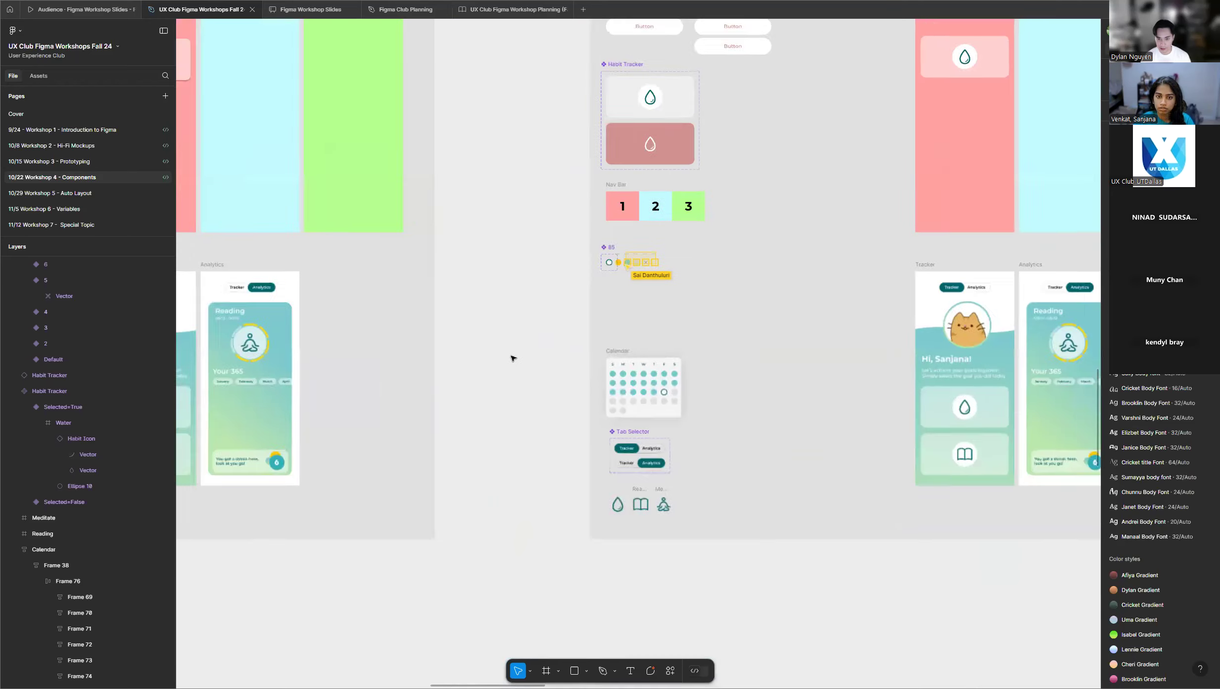
scroll(549, 339, "up", 2)
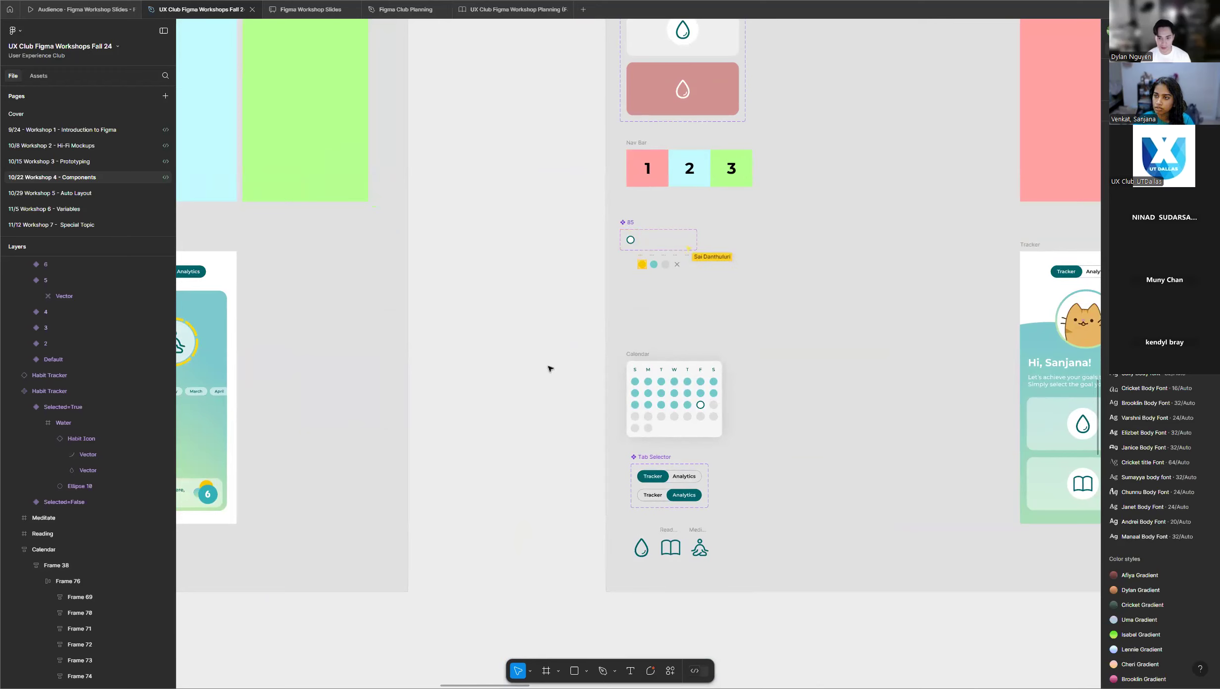
scroll(549, 369, "down", 5)
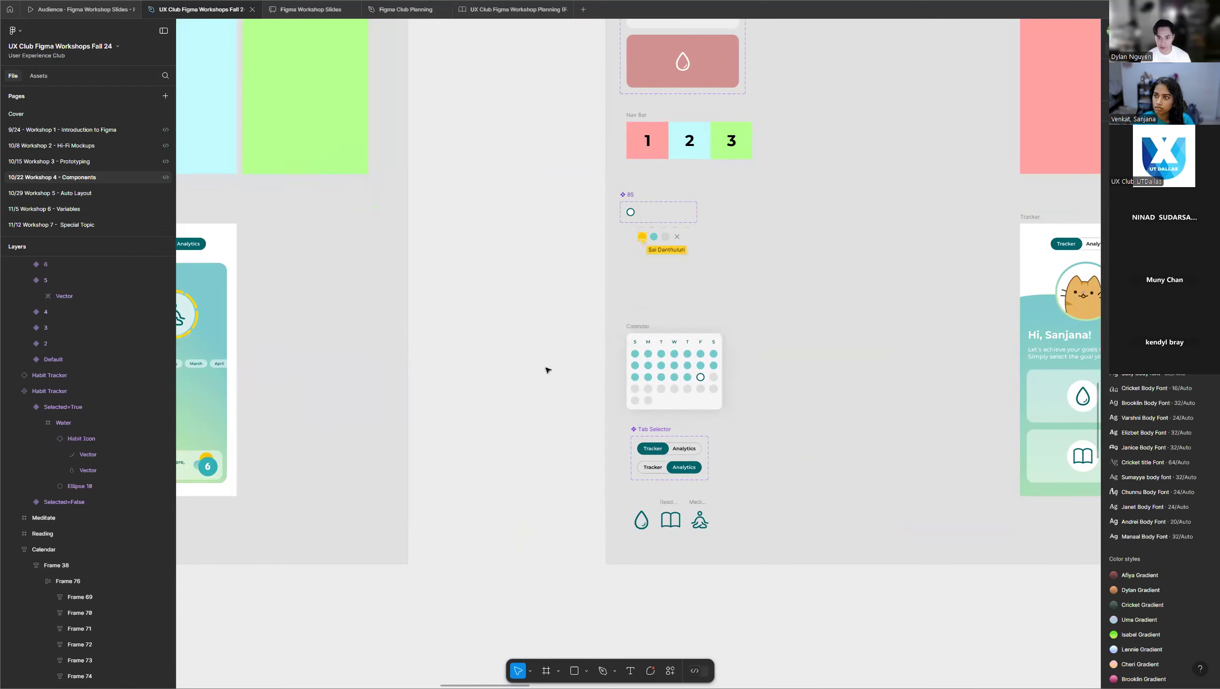
scroll(546, 370, "down", 5)
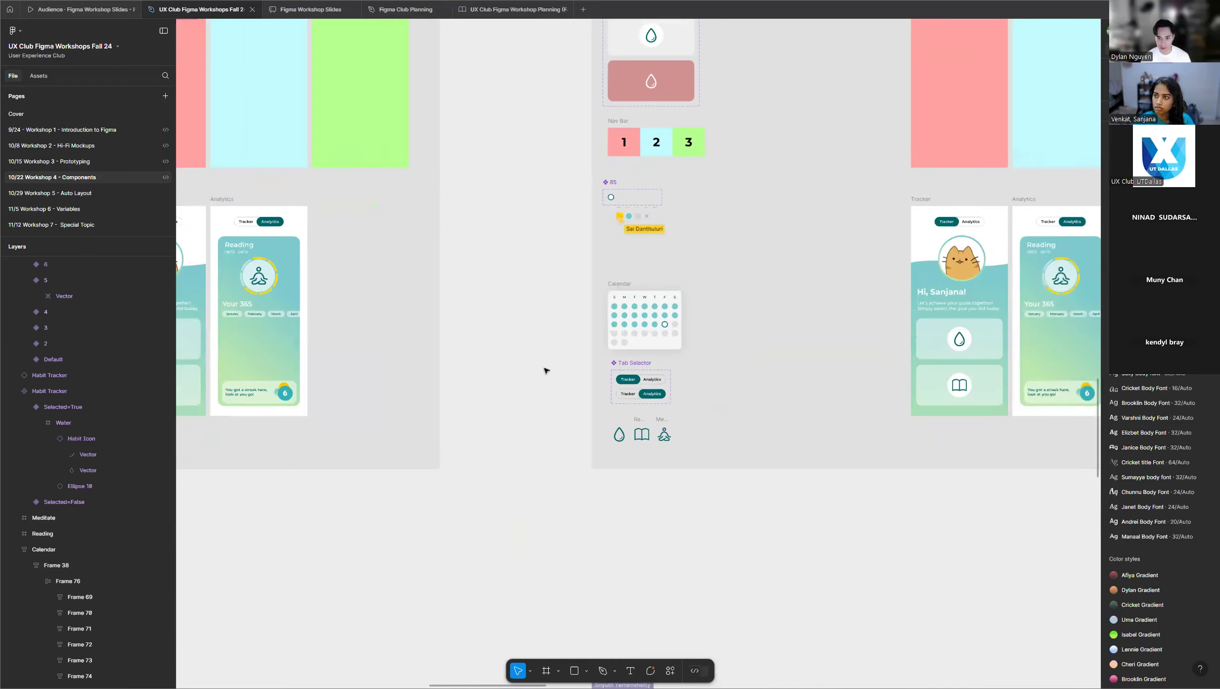
Examine the calendar day component set between the Nav Bar and Calendar in the purple participant frame.
scroll(490, 389, "down", 5)
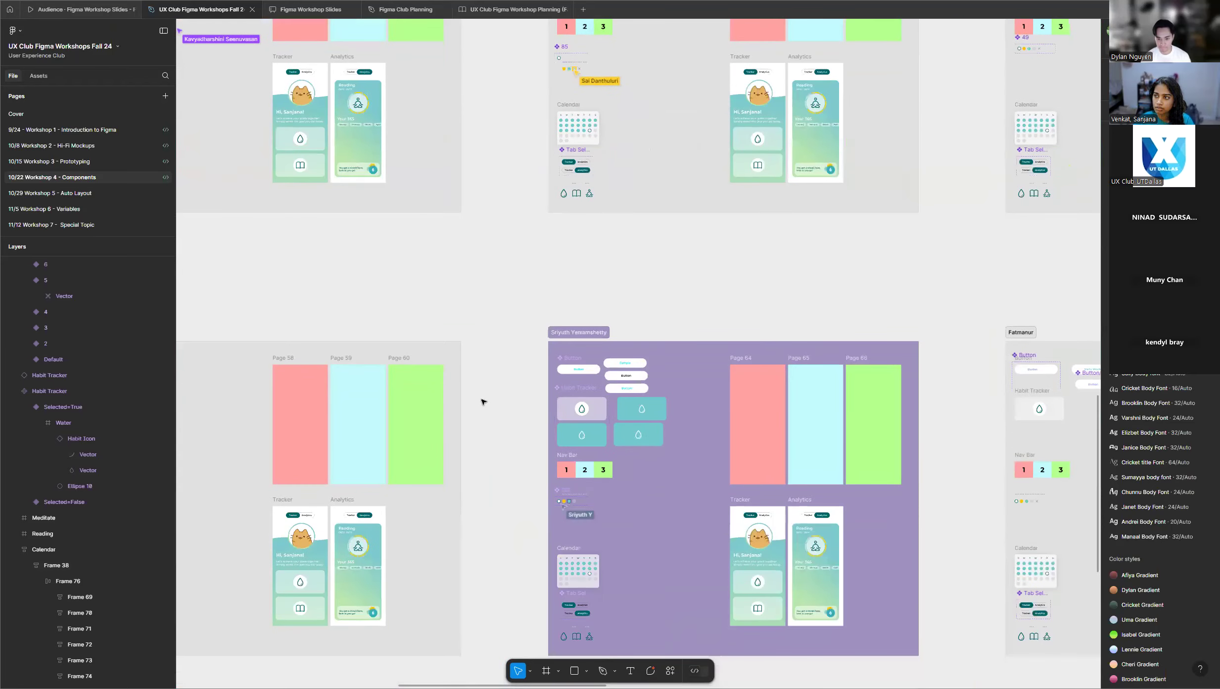
scroll(483, 401, "down", 3)
scroll(490, 416, "up", 8)
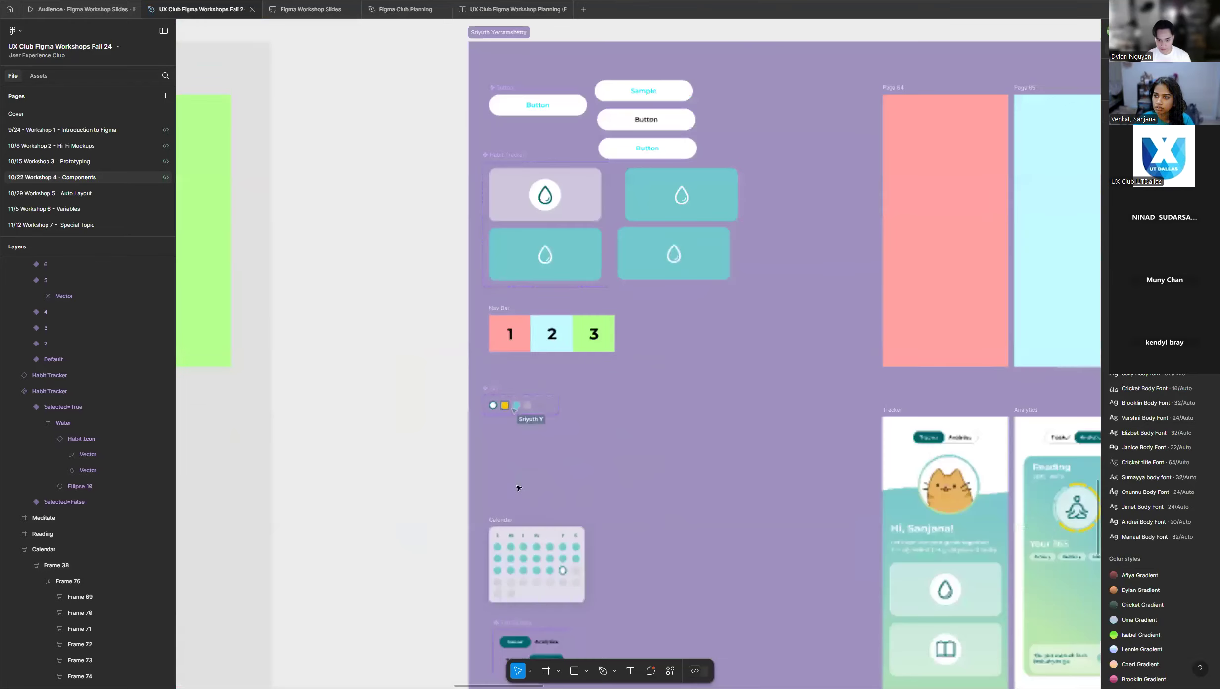
scroll(517, 480, "up", 5)
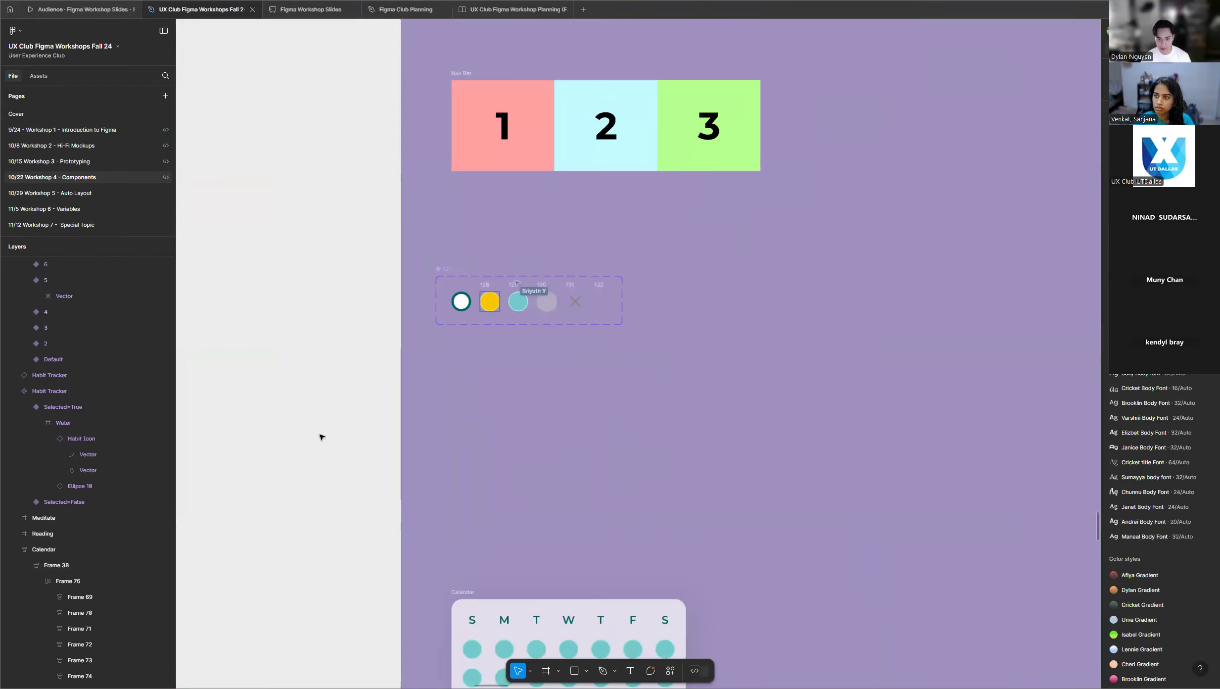
scroll(322, 436, "down", 5)
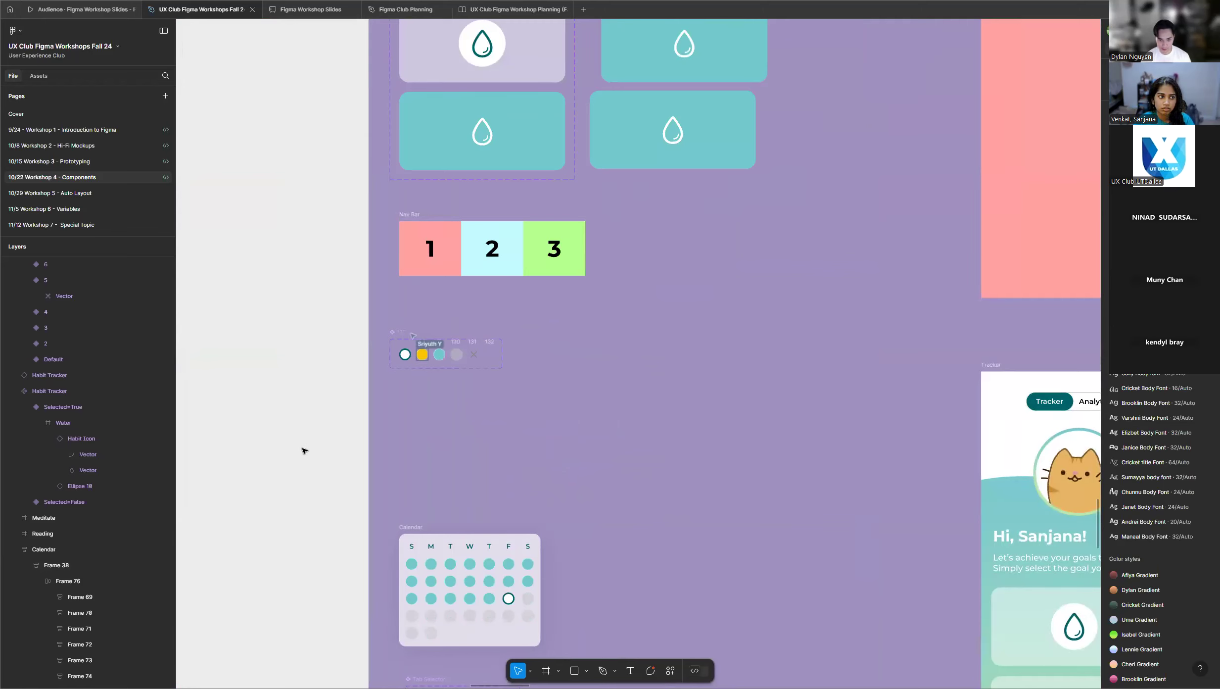
scroll(304, 450, "down", 4)
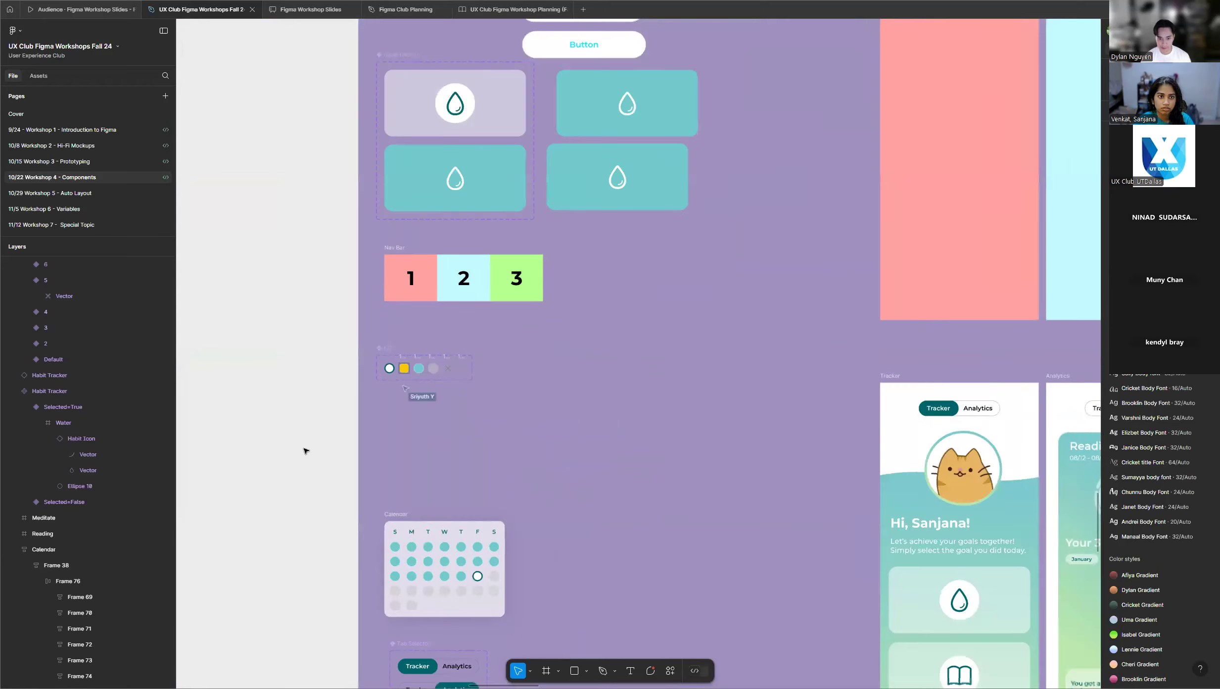
scroll(304, 450, "down", 5)
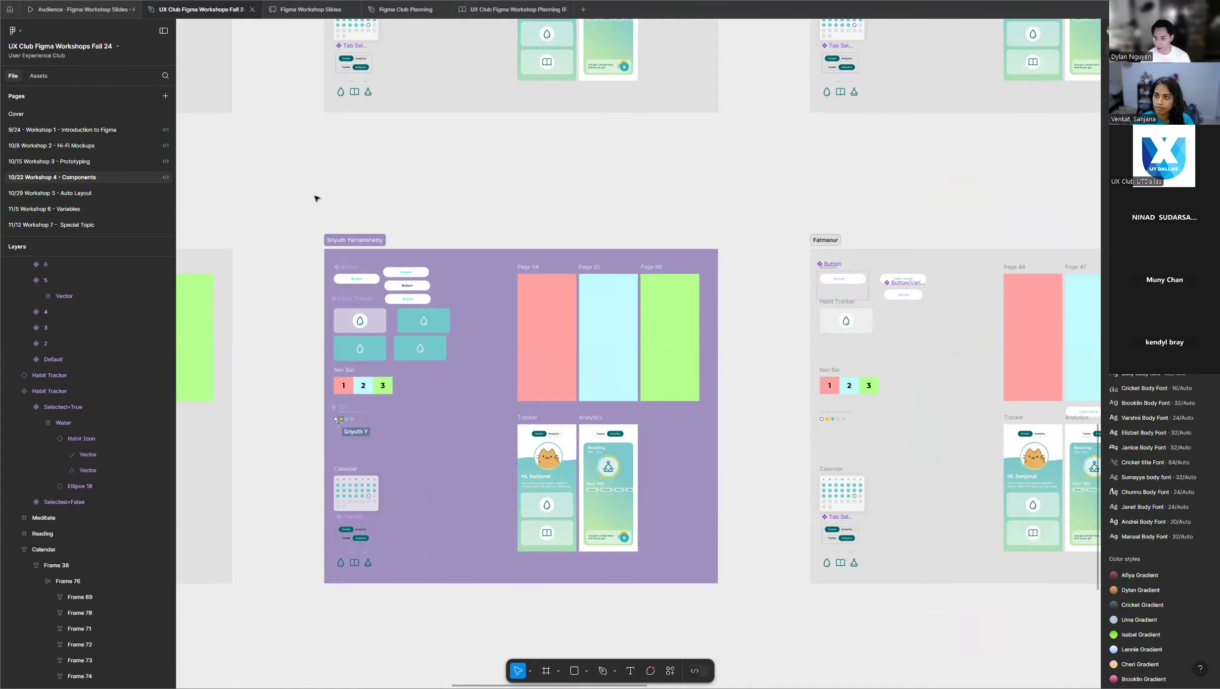
Examine the calendar day components in the last row's light blue frame and the grey frame with the blue gradient Habit Tracker variant.
scroll(319, 200, "down", 6)
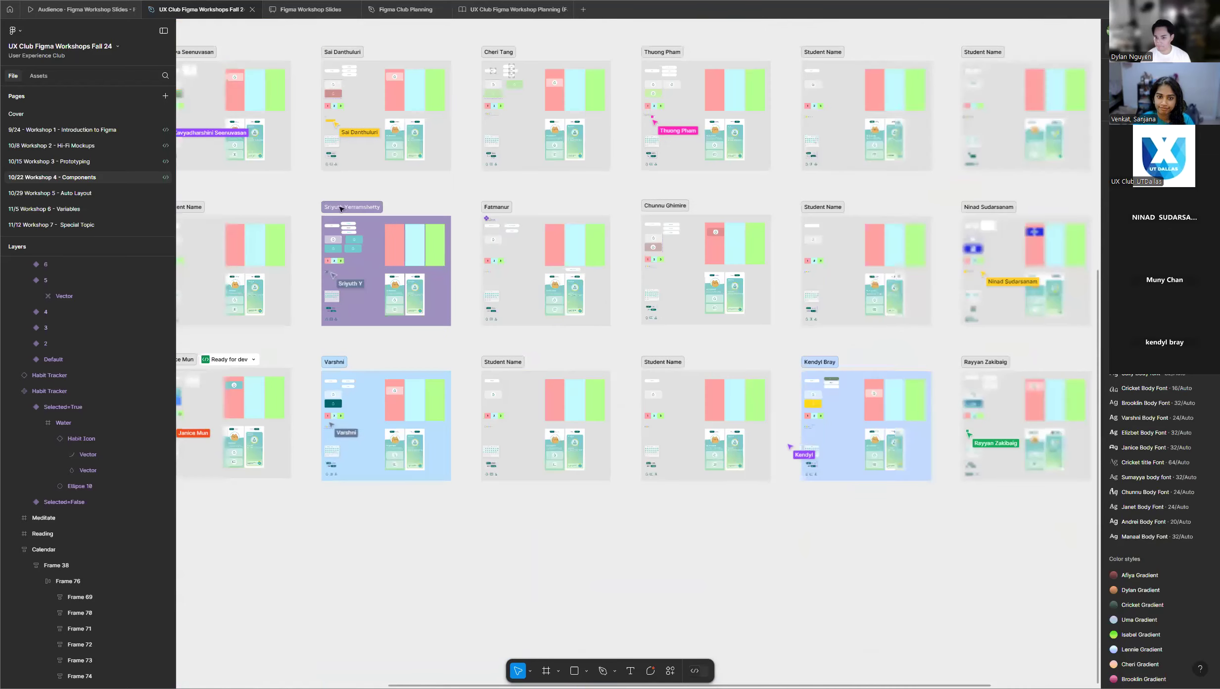
scroll(1052, 359, "up", 10)
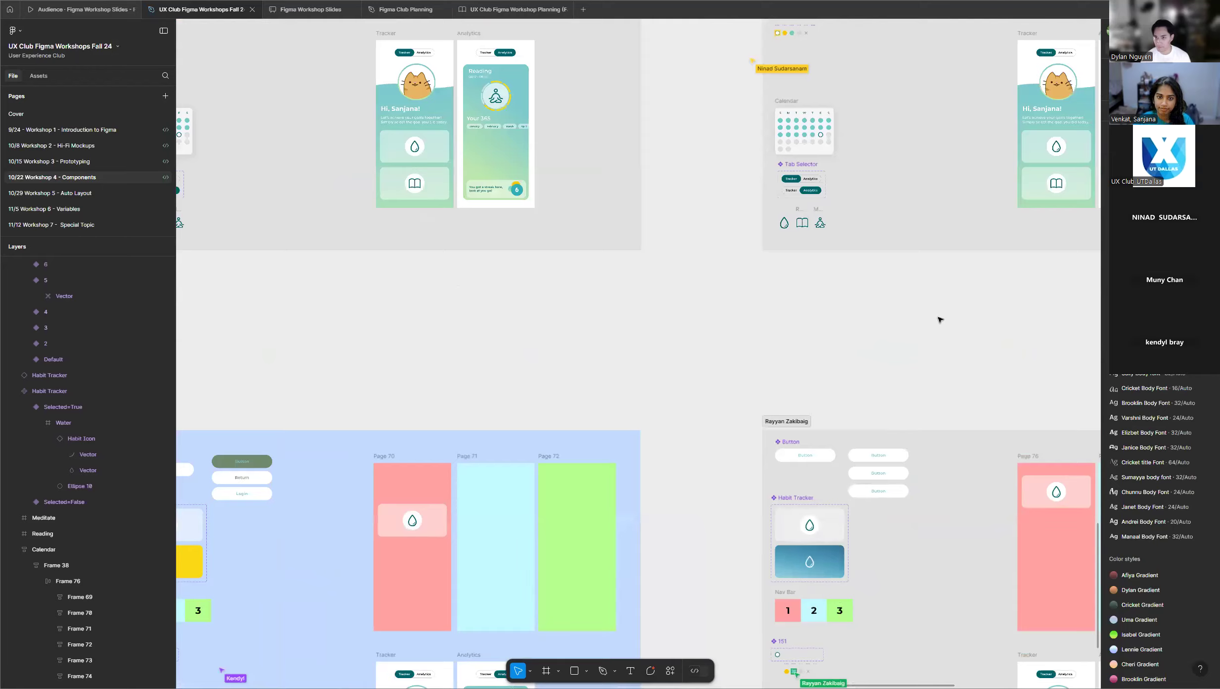
scroll(939, 320, "up", 5)
scroll(946, 327, "up", 1)
scroll(946, 328, "down", 7)
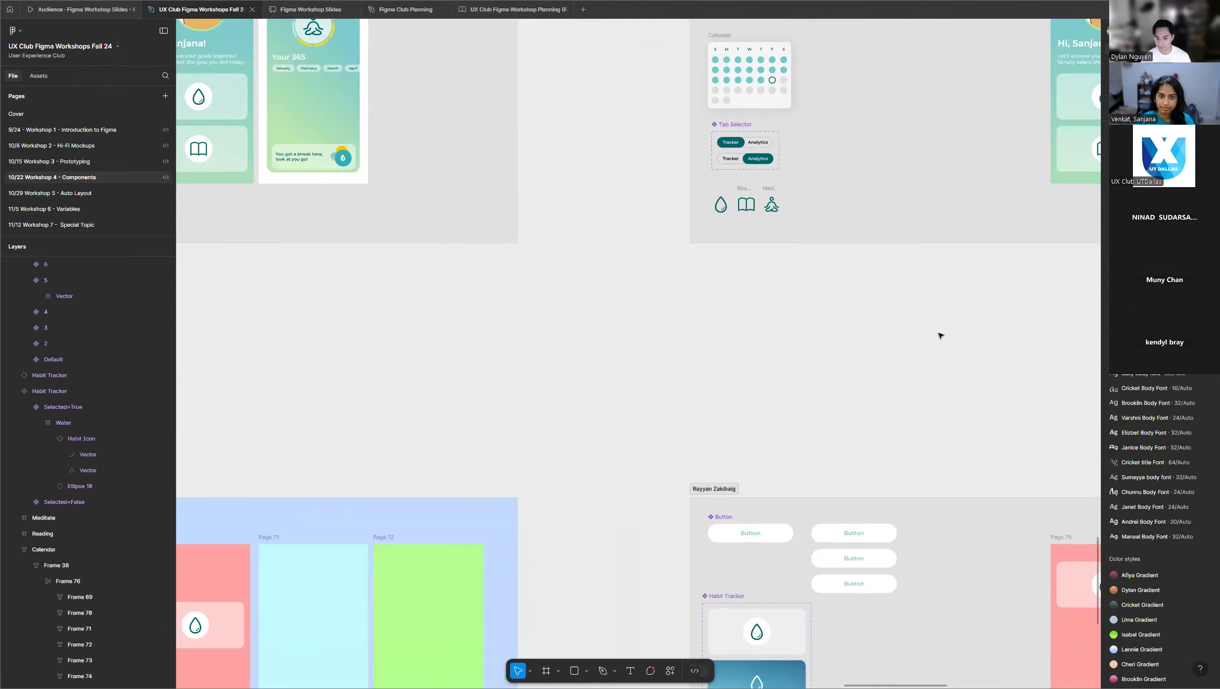
scroll(928, 327, "down", 2)
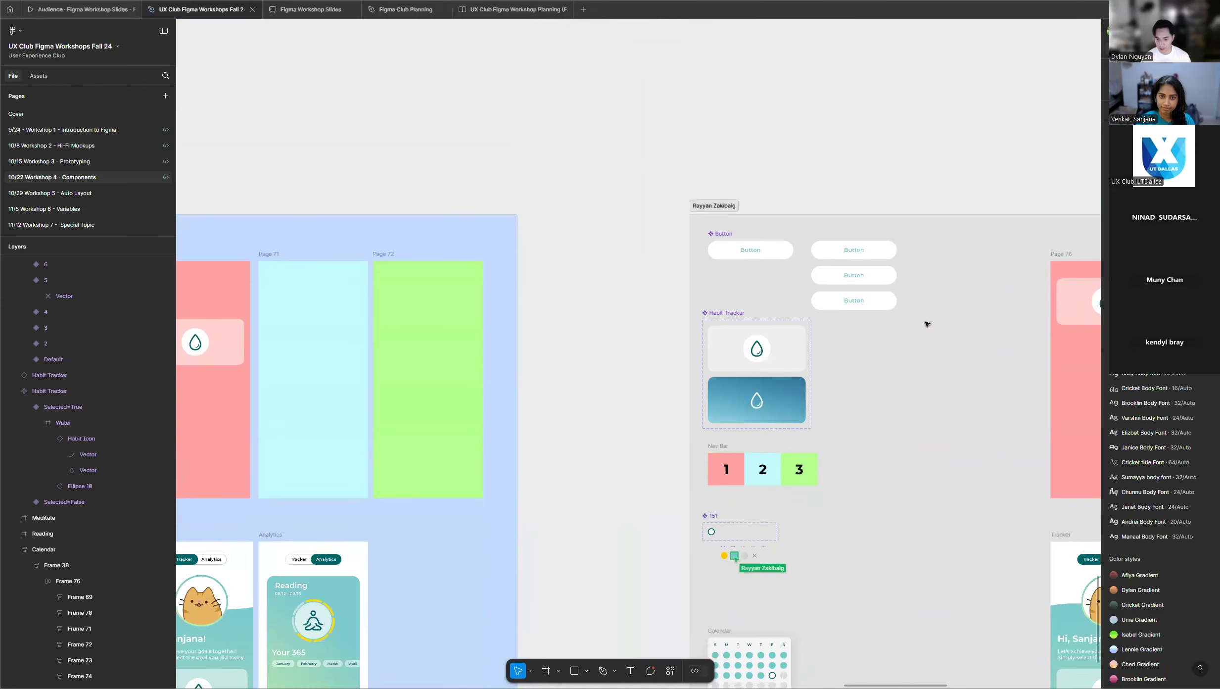
scroll(926, 324, "down", 4)
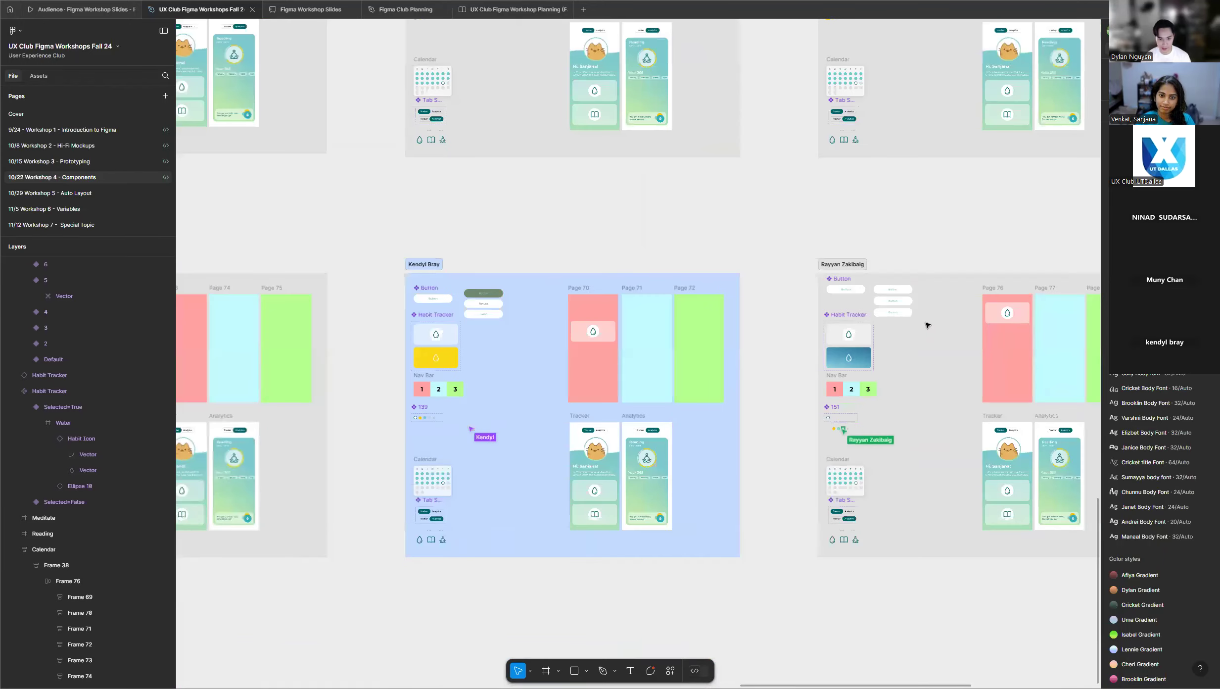
Examine the calendar day components in the last row's two grey frames with blue Habit Tracker variants.
scroll(918, 243, "down", 3)
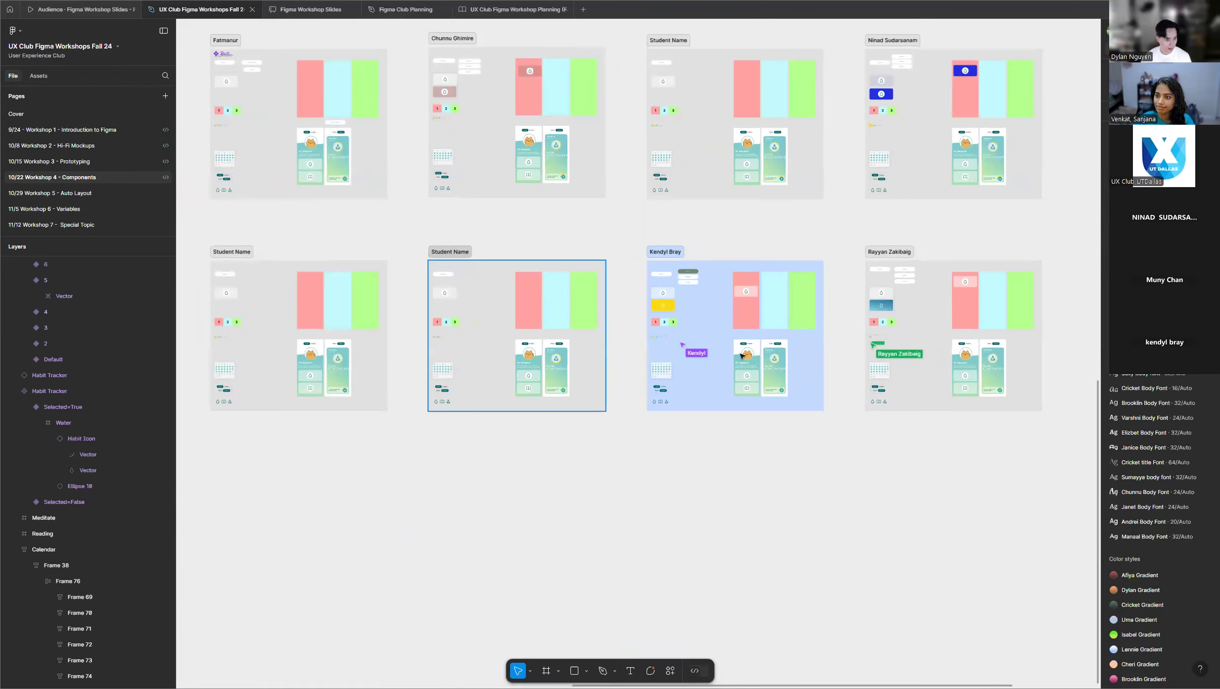
scroll(885, 300, "down", 4)
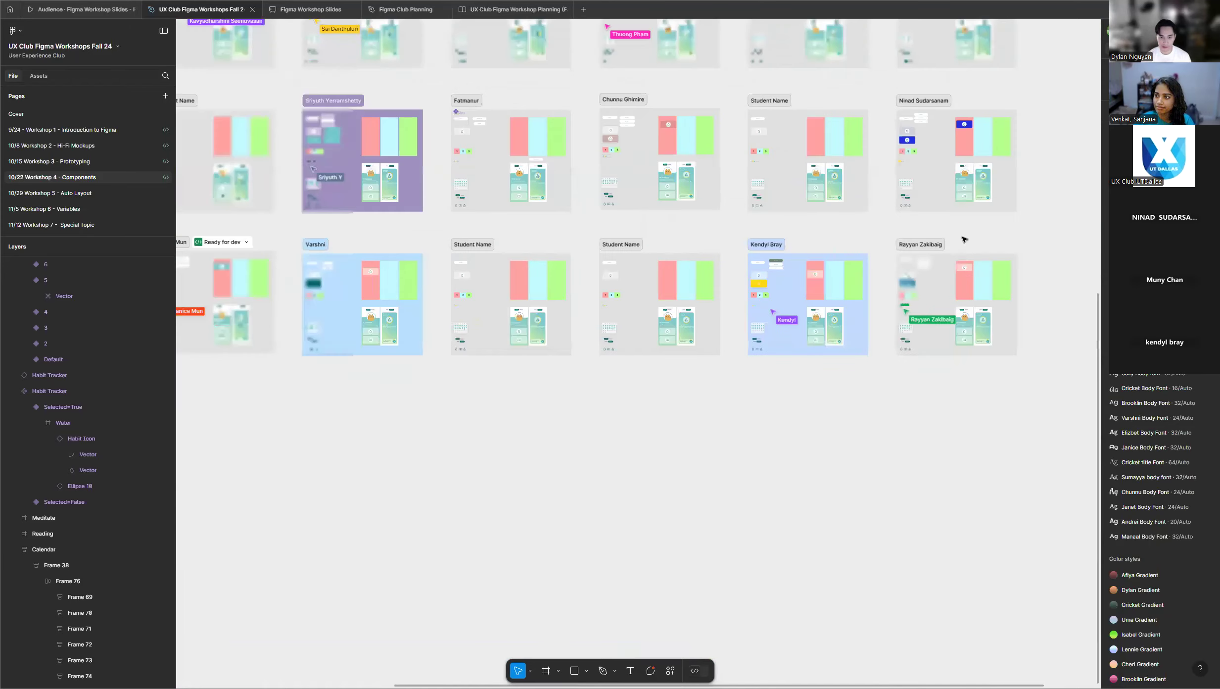
scroll(318, 249, "up", 5)
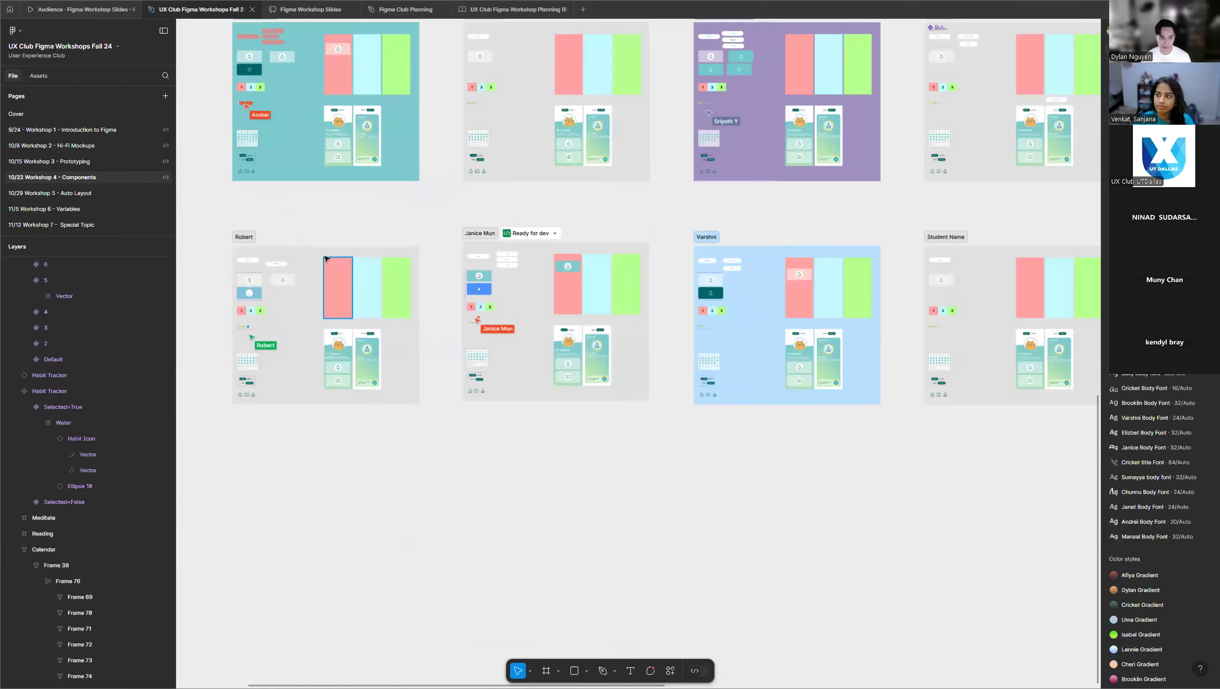
scroll(325, 258, "up", 3)
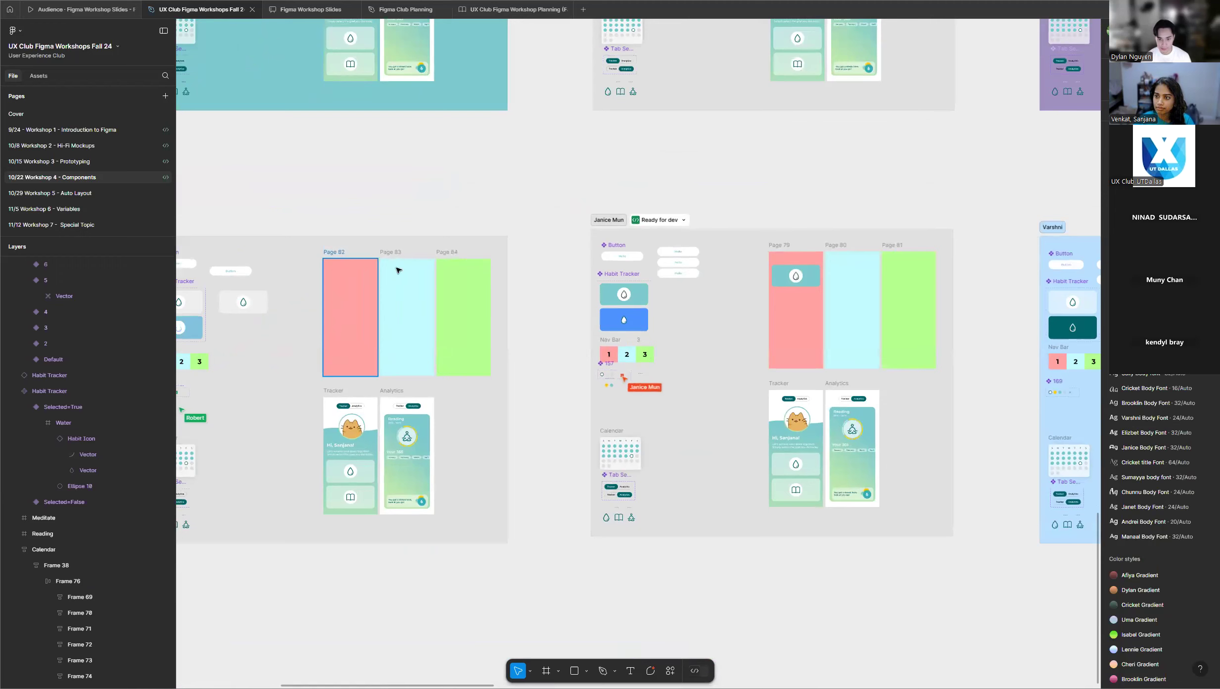
scroll(517, 259, "up", 6)
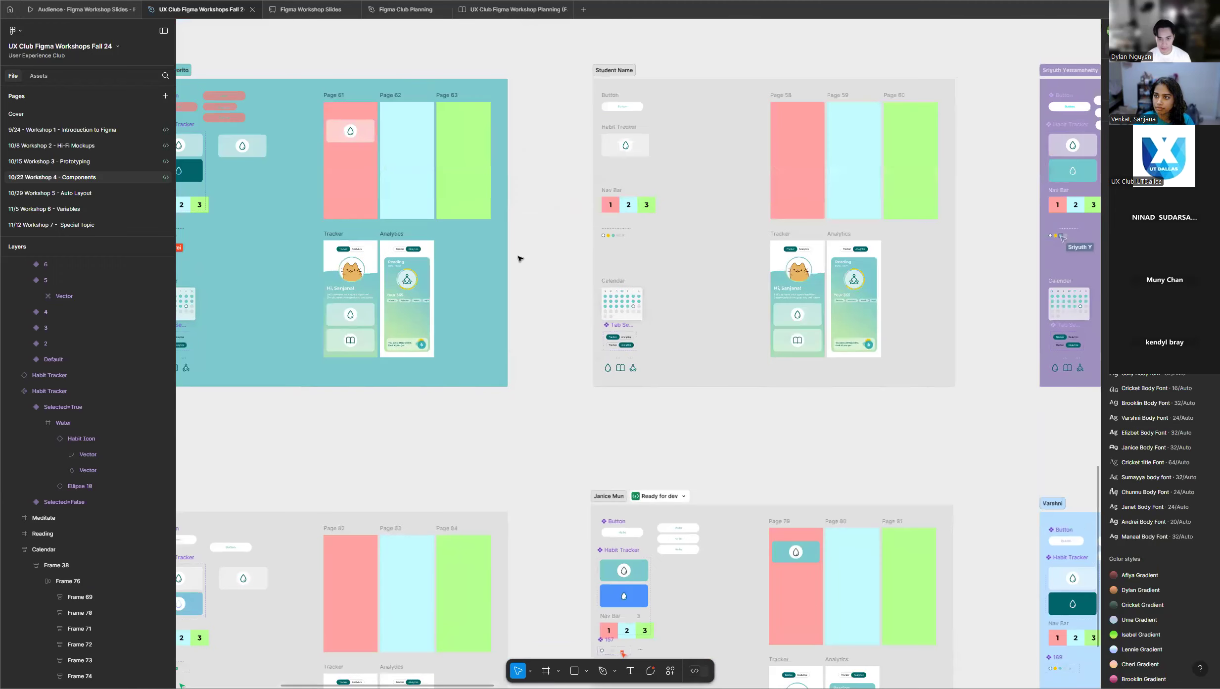
scroll(547, 286, "down", 10)
scroll(547, 292, "up", 6)
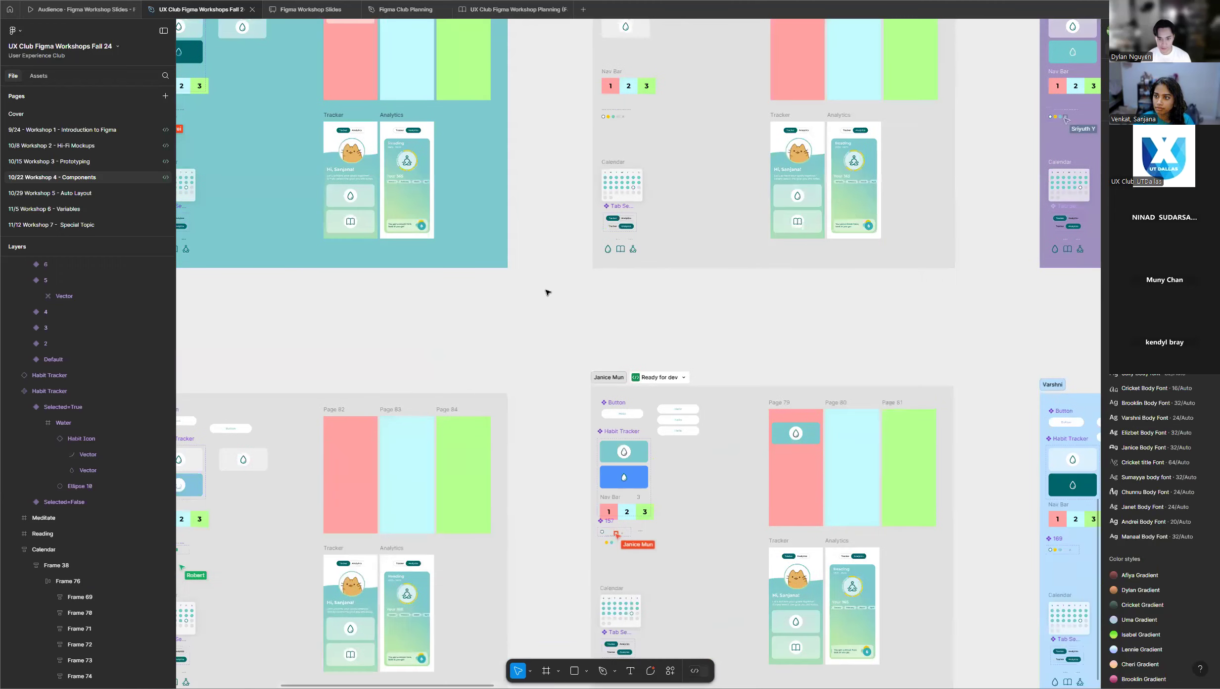
scroll(547, 291, "down", 3)
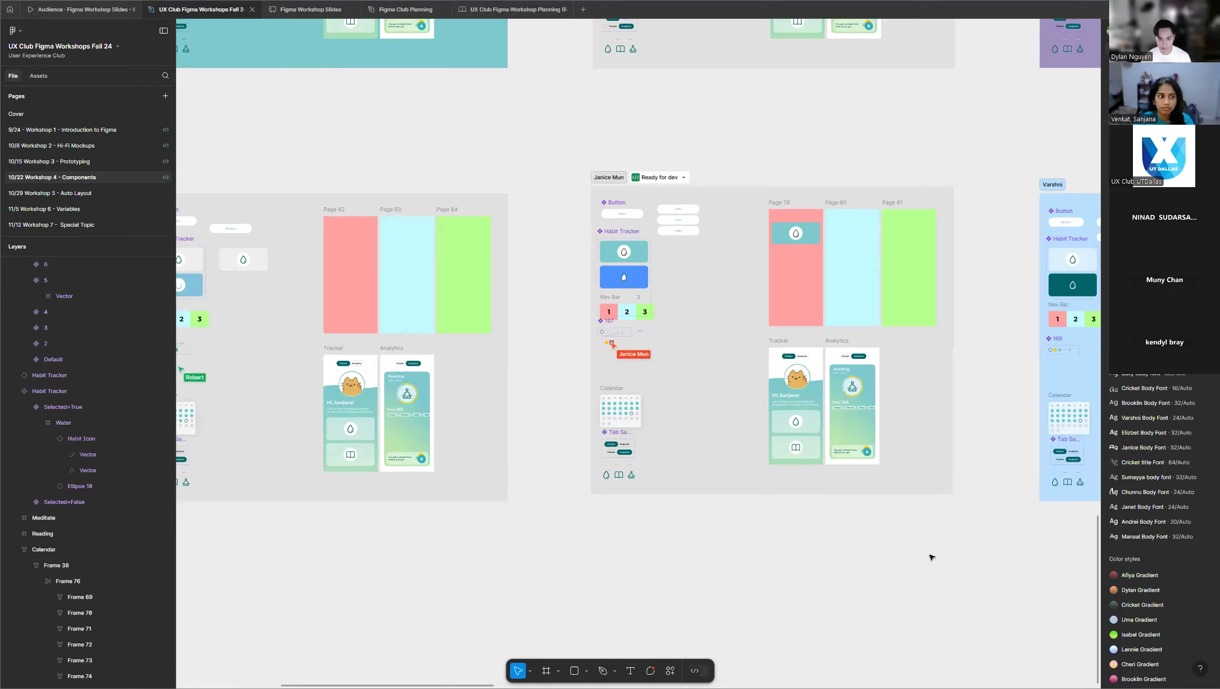
scroll(931, 555, "down", 3)
scroll(345, 515, "up", 3)
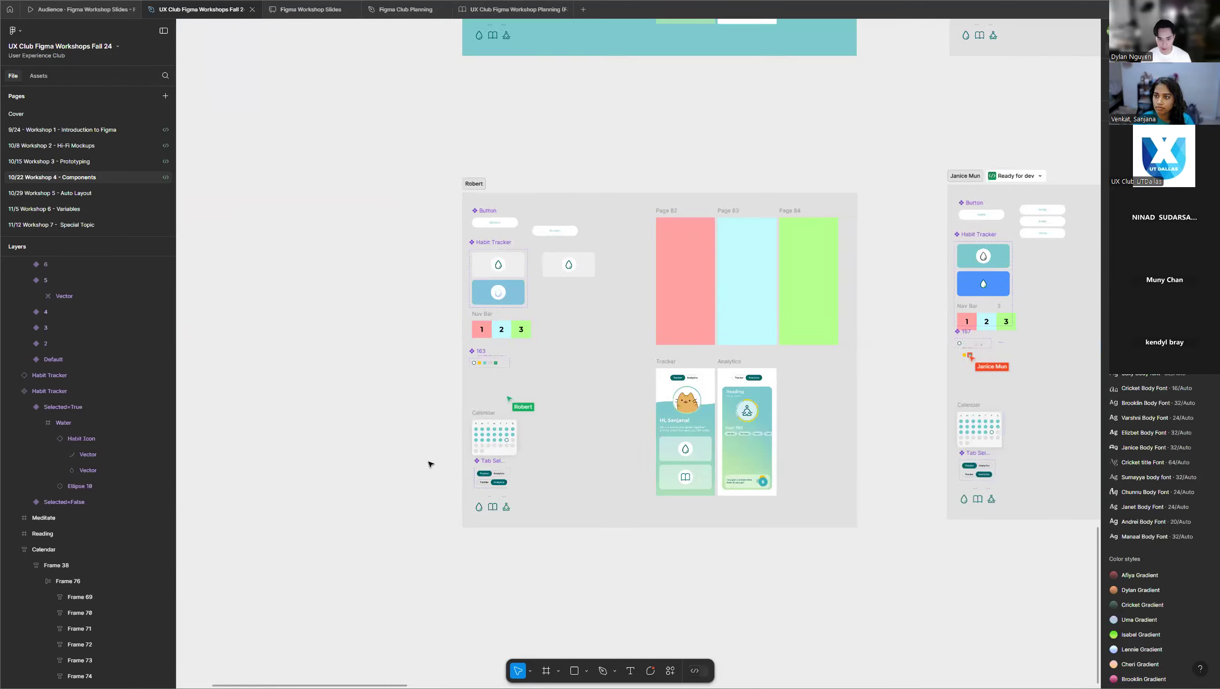
Examine the calendar day component set under the Nav Bar in the teal participant frame.
scroll(430, 459, "up", 3)
scroll(341, 471, "down", 2)
scroll(340, 471, "down", 5)
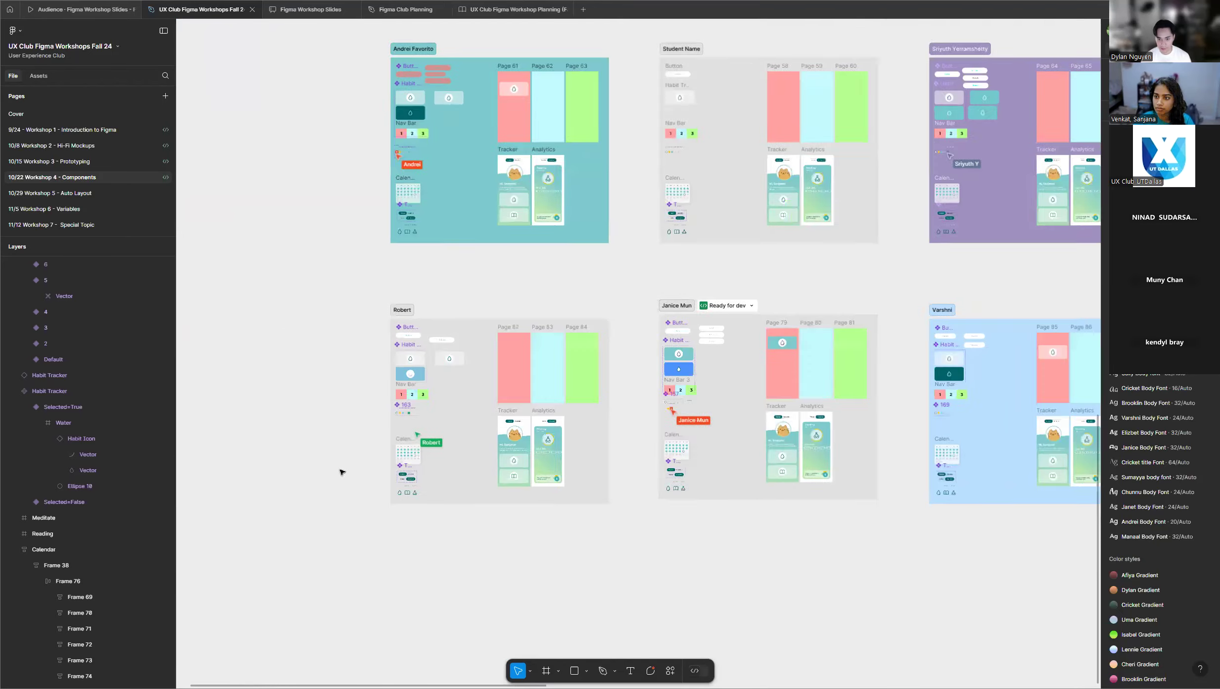
scroll(339, 470, "up", 3)
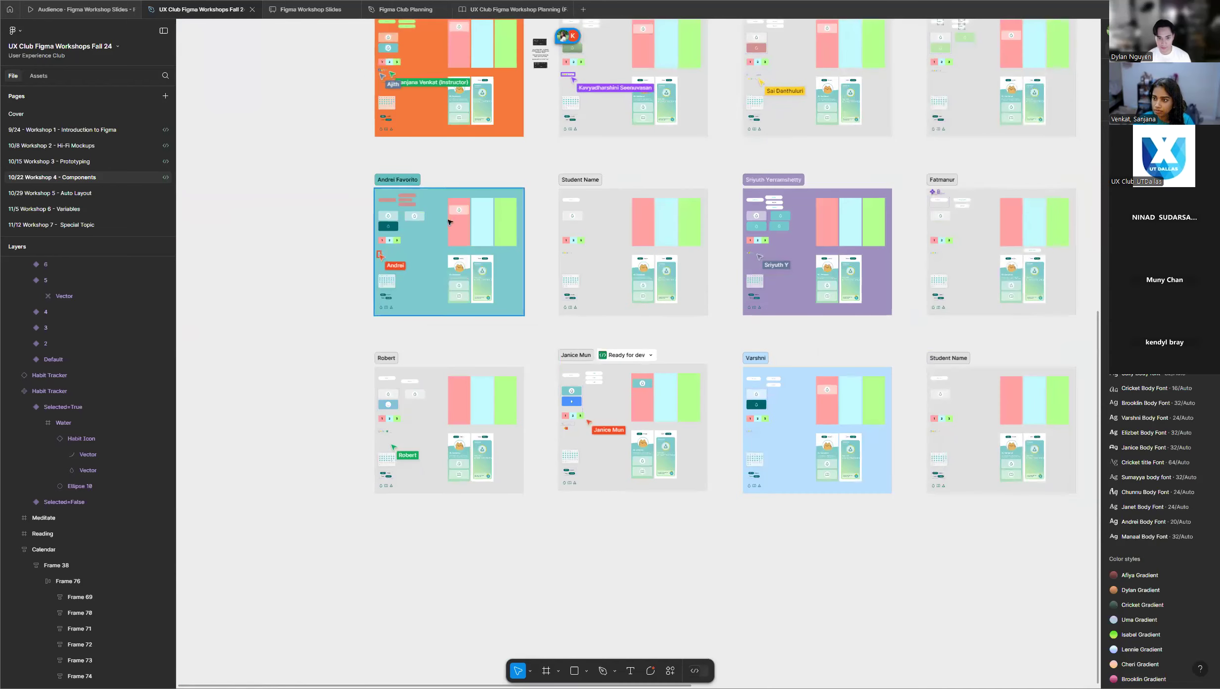
scroll(481, 176, "up", 3)
scroll(248, 196, "up", 4)
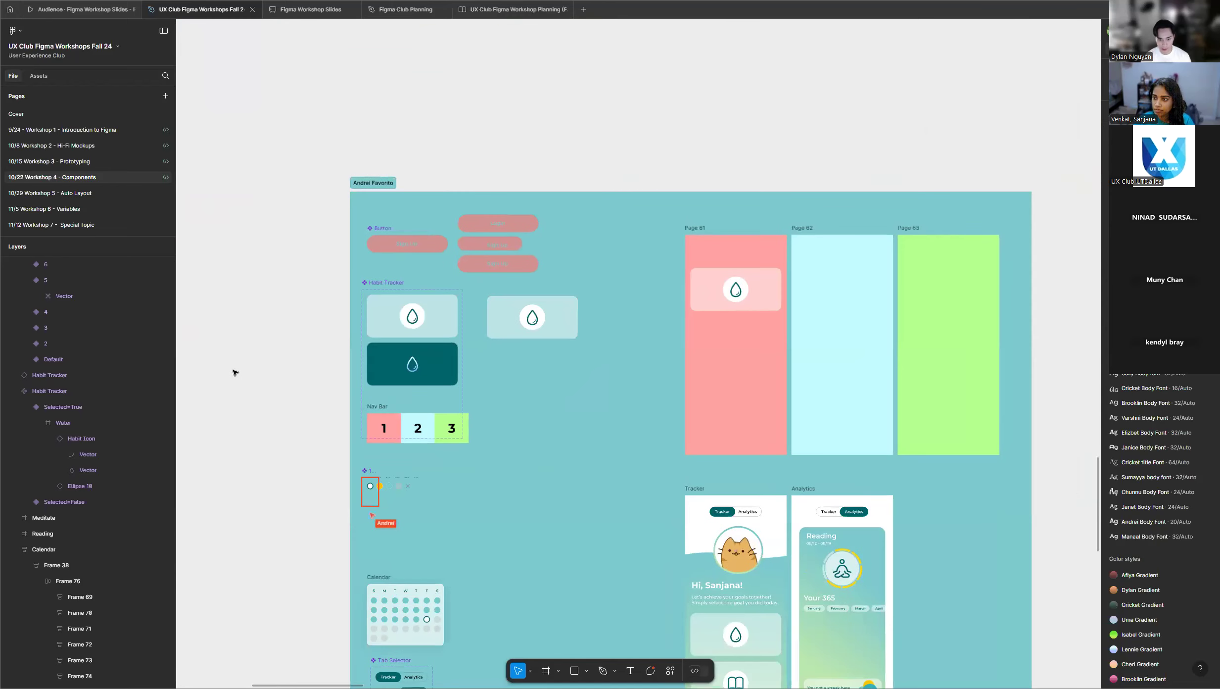
Inspect the calendar day component set between the Nav Bar and Calendar in the instructor's frame.
scroll(234, 372, "down", 3)
scroll(233, 373, "down", 2)
scroll(292, 390, "up", 5)
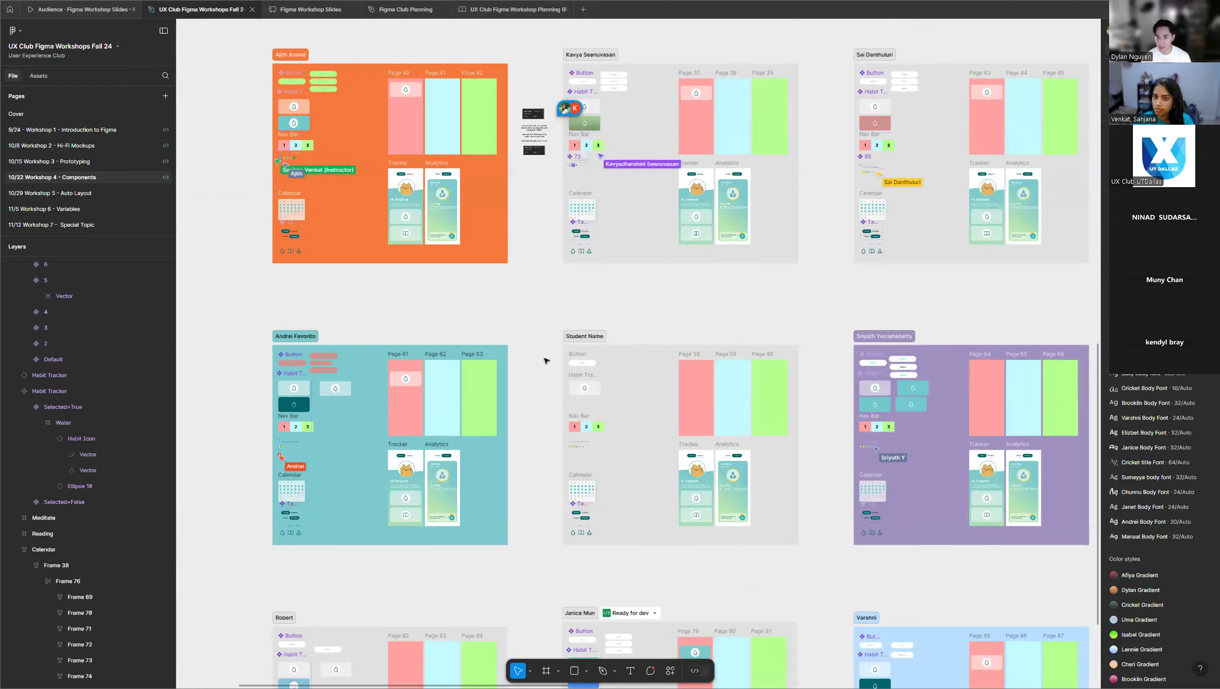
scroll(235, 394, "down", 1)
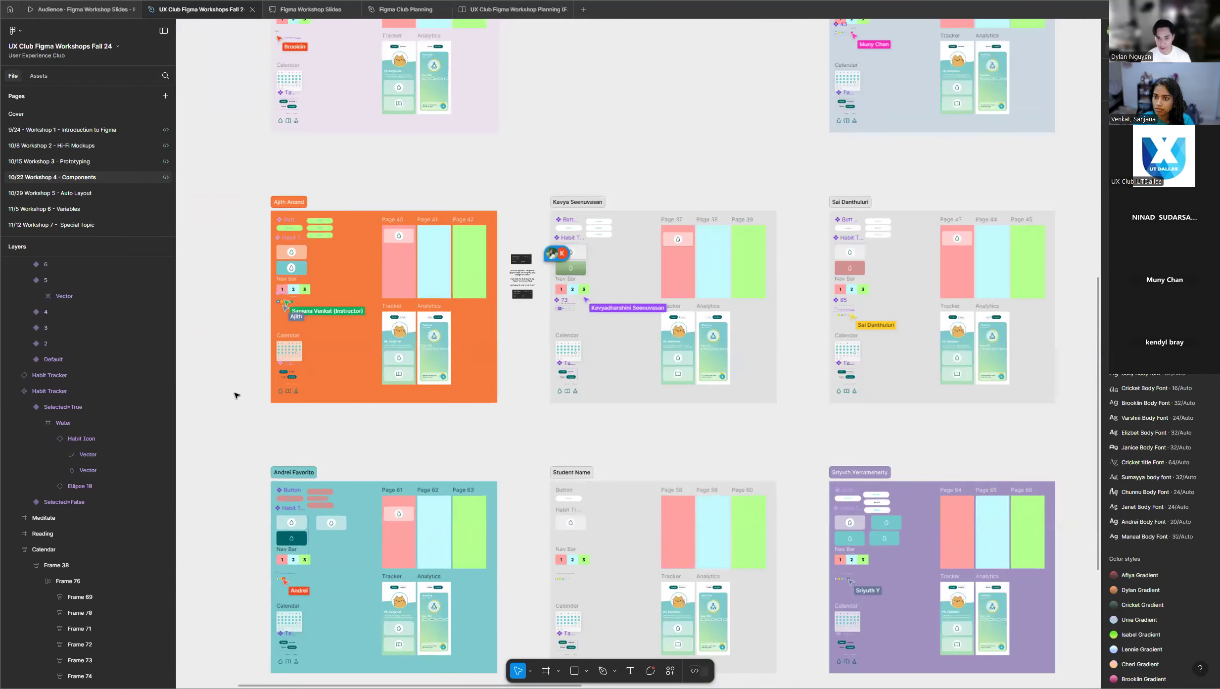
scroll(235, 394, "down", 3)
scroll(792, 114, "up", 2)
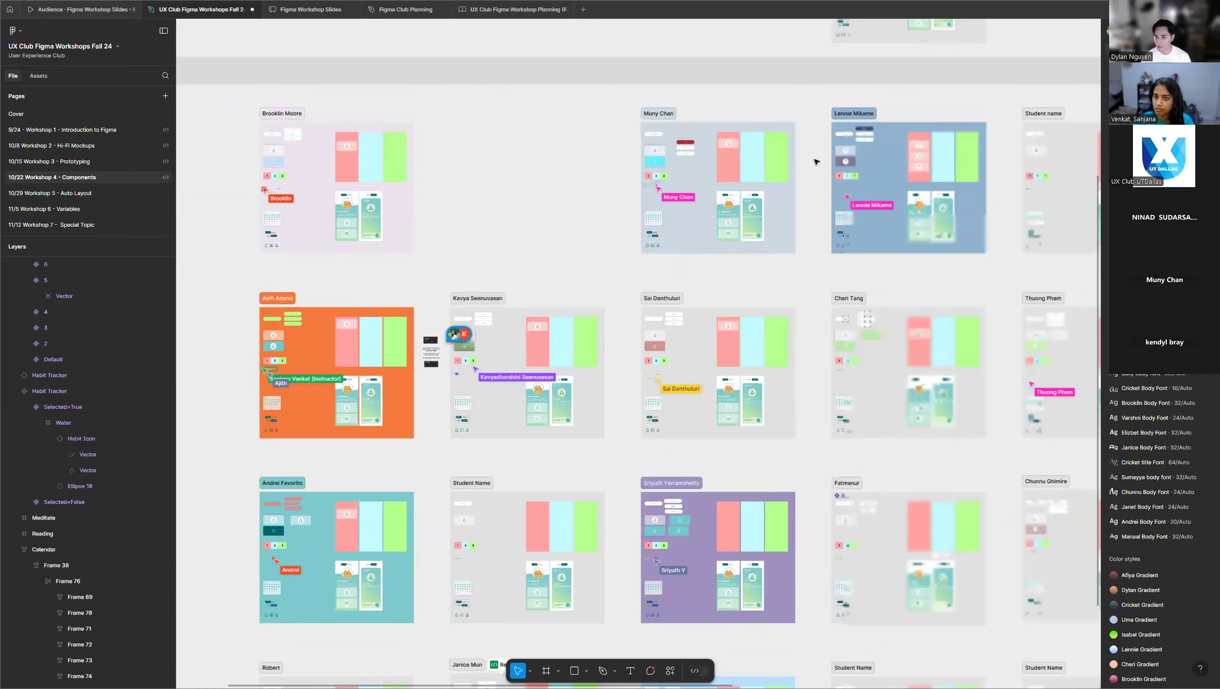
scroll(816, 161, "up", 4)
scroll(390, 201, "down", 1)
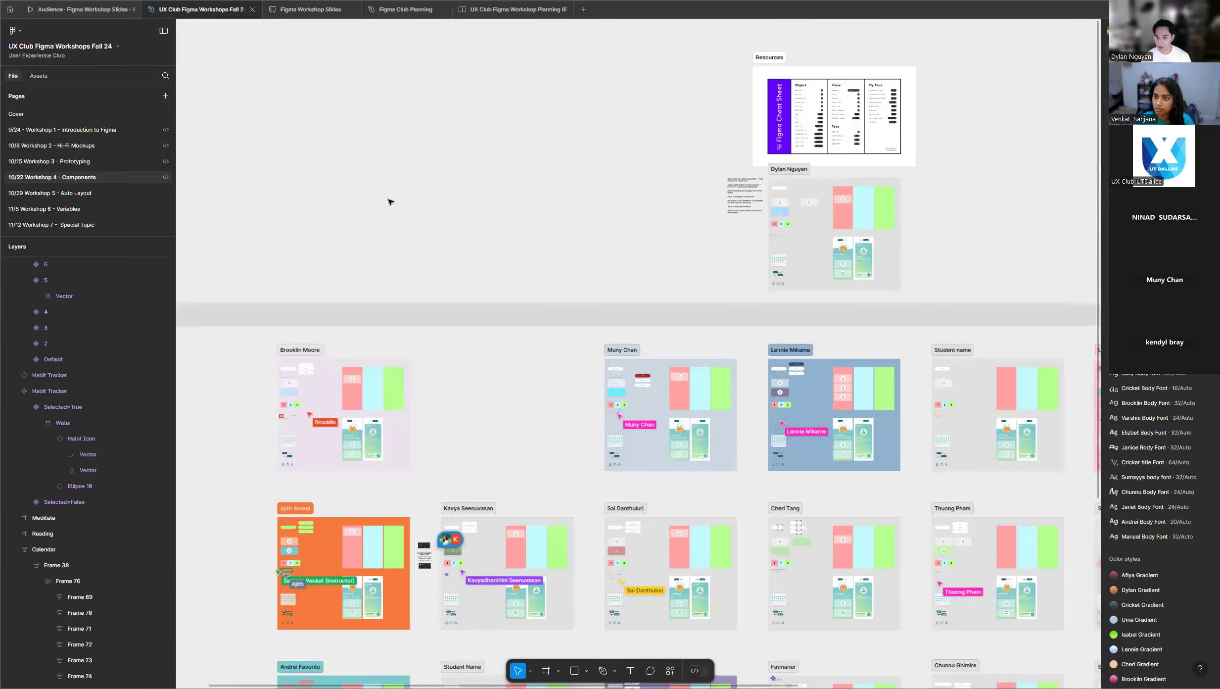
scroll(938, 224, "up", 10)
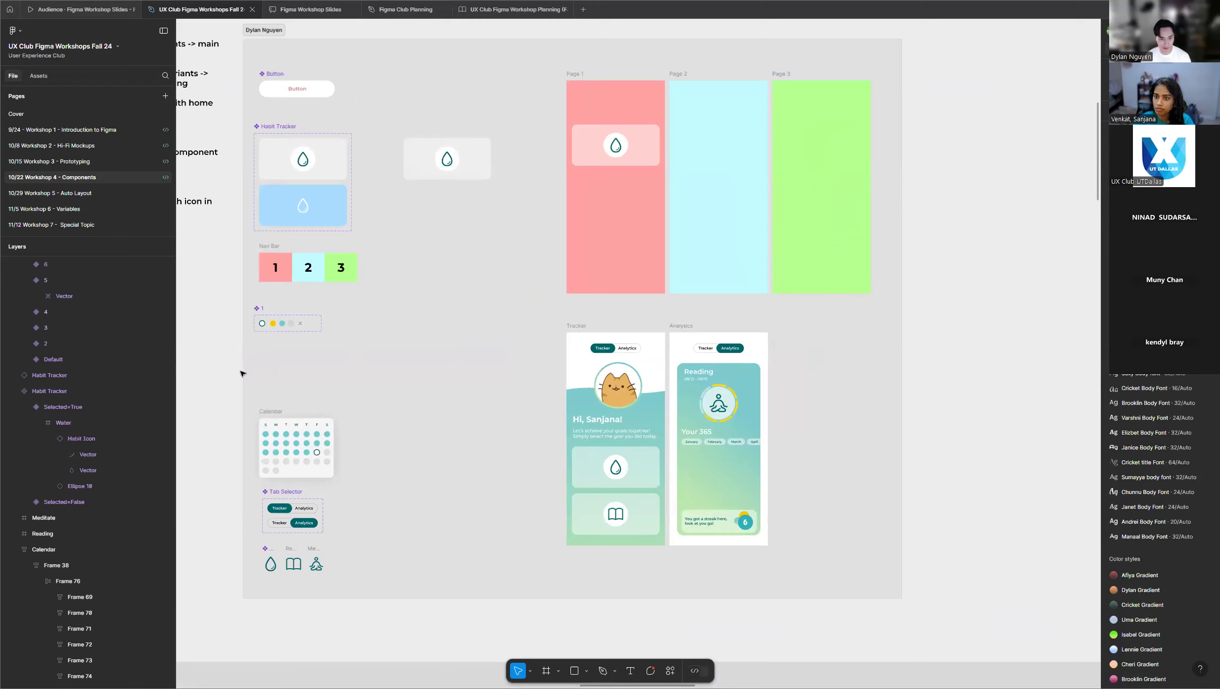
scroll(242, 373, "up", 1)
scroll(234, 346, "up", 5)
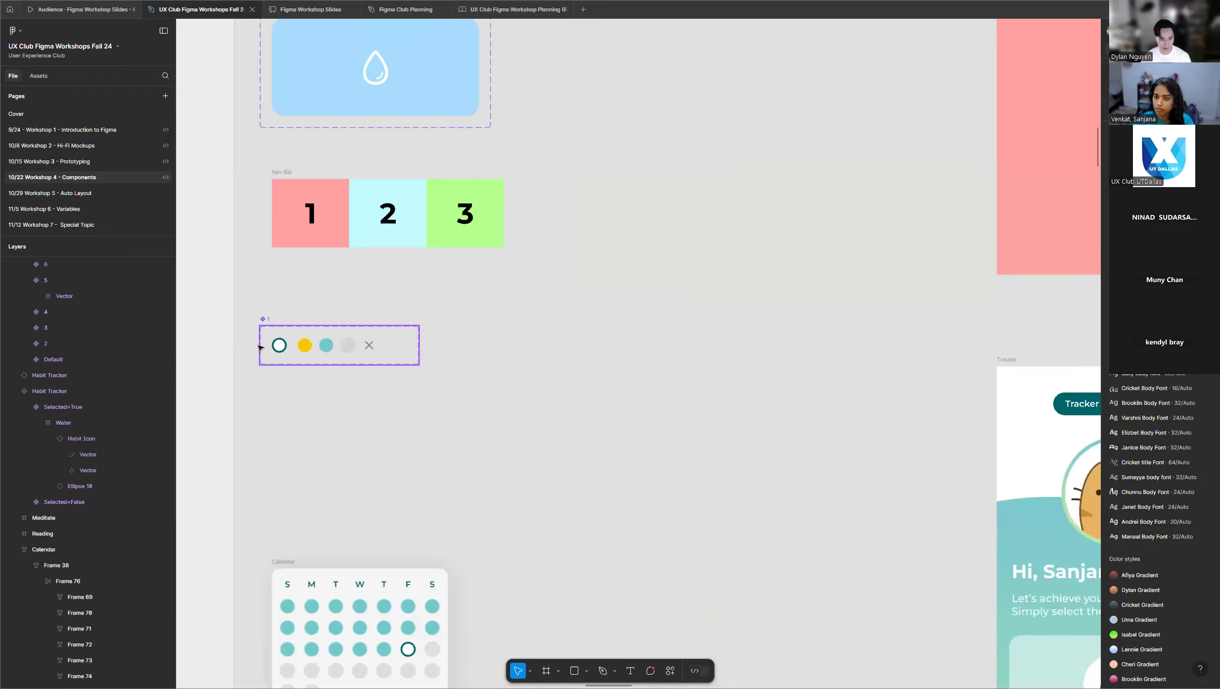
scroll(258, 347, "up", 2)
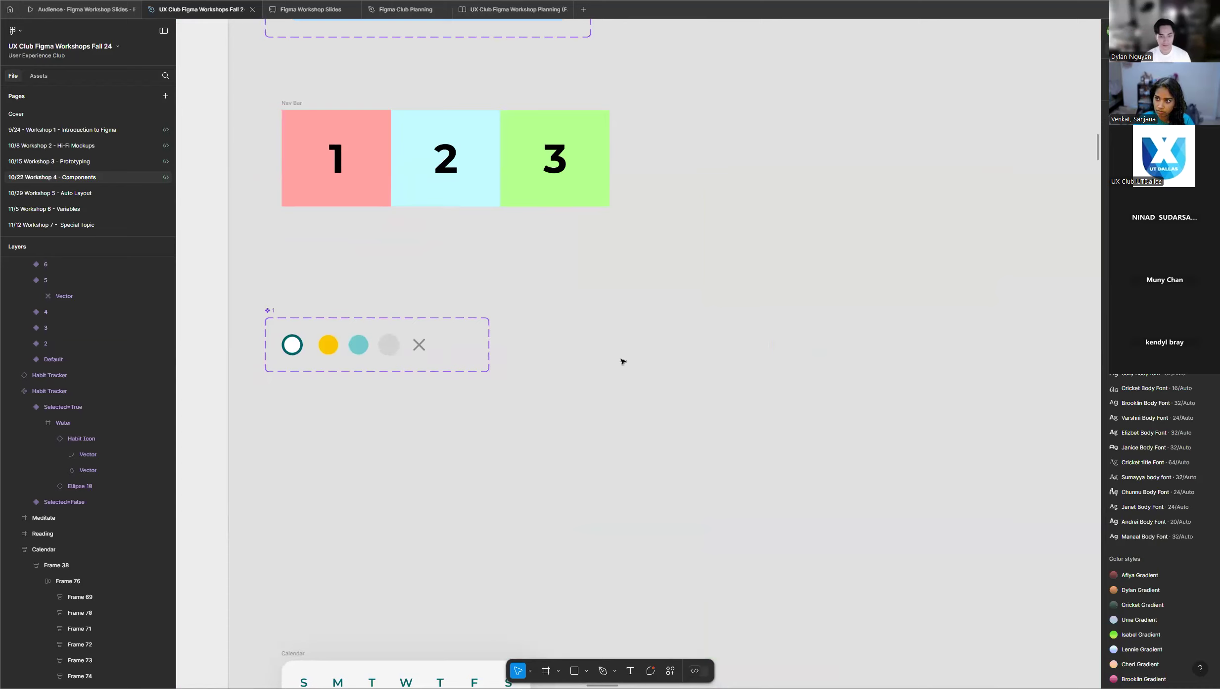
Review the Calendar, Tab Selector and habit icons in the instructor's frame and the lesson outline beside it.
scroll(592, 348, "down", 5)
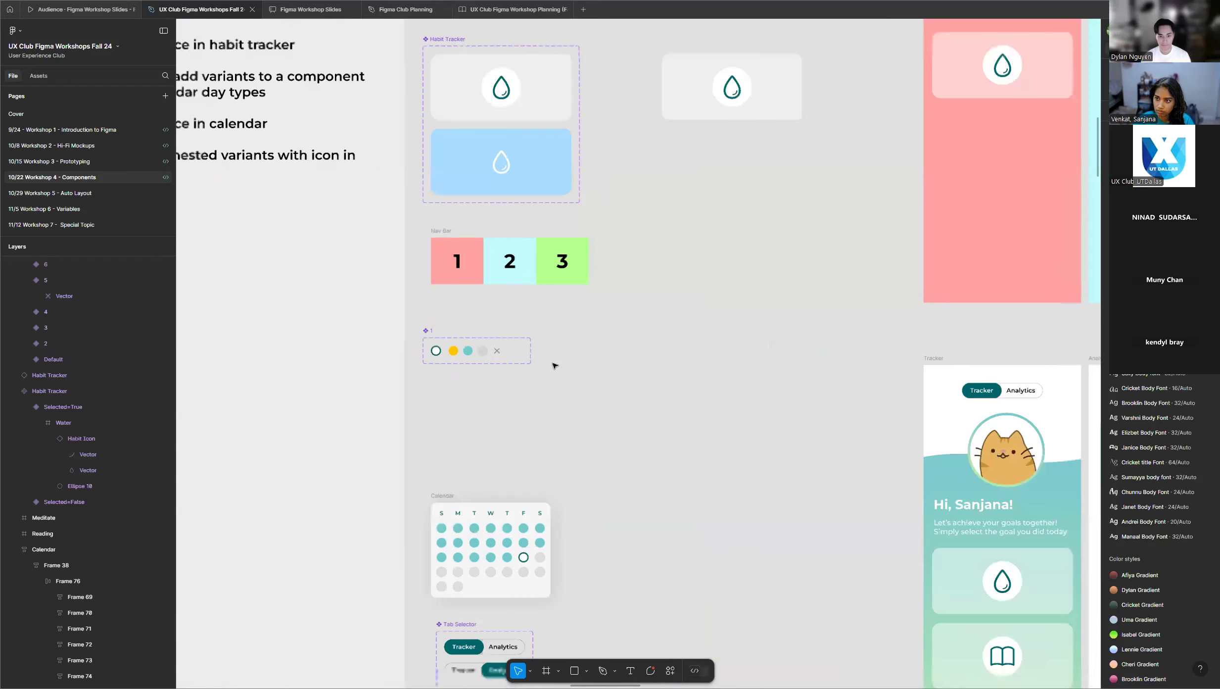
scroll(474, 389, "down", 5)
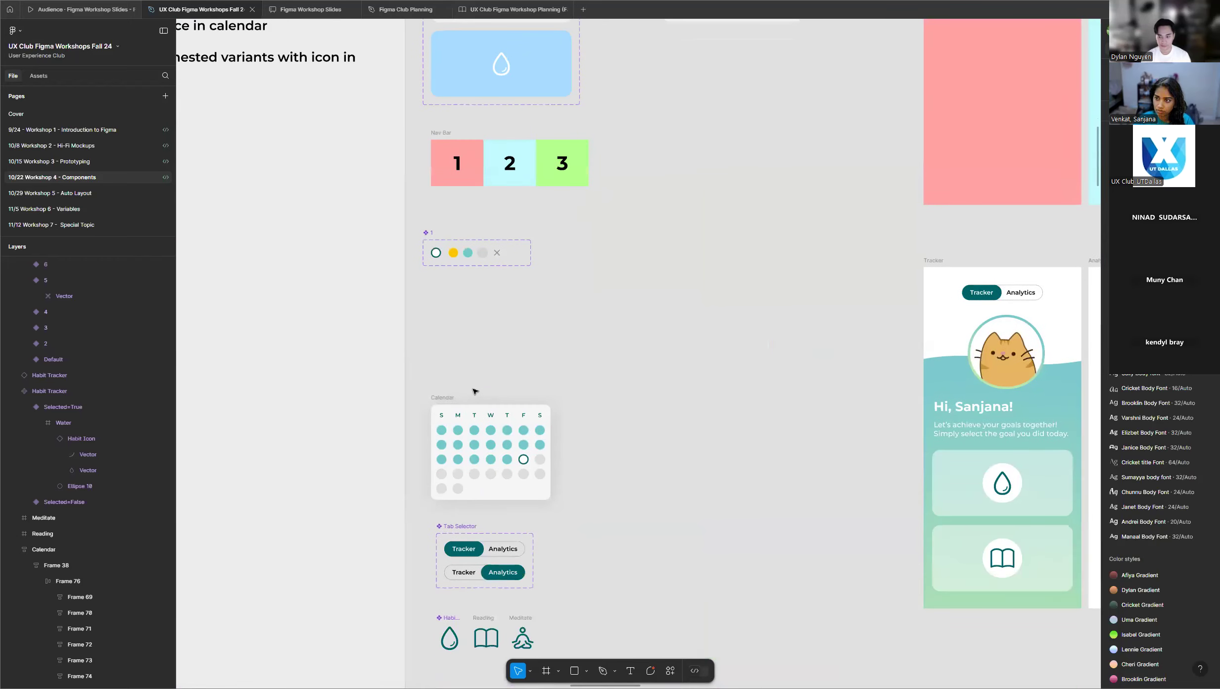
scroll(475, 392, "down", 4)
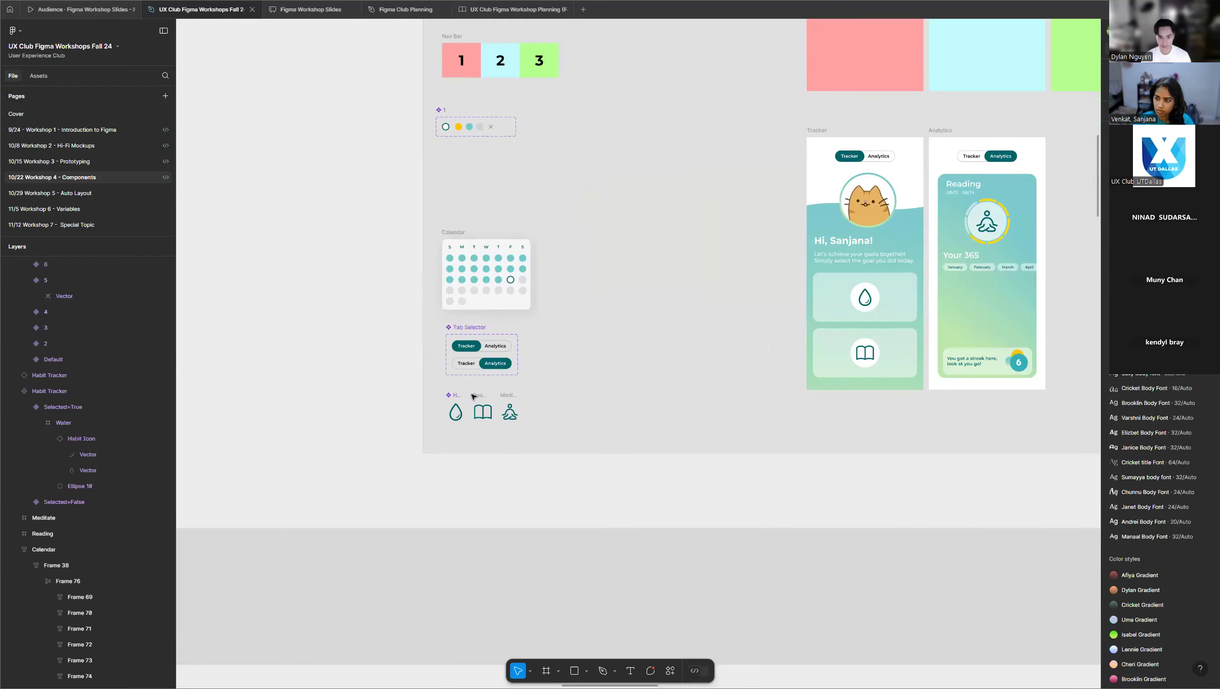
scroll(378, 413, "down", 4)
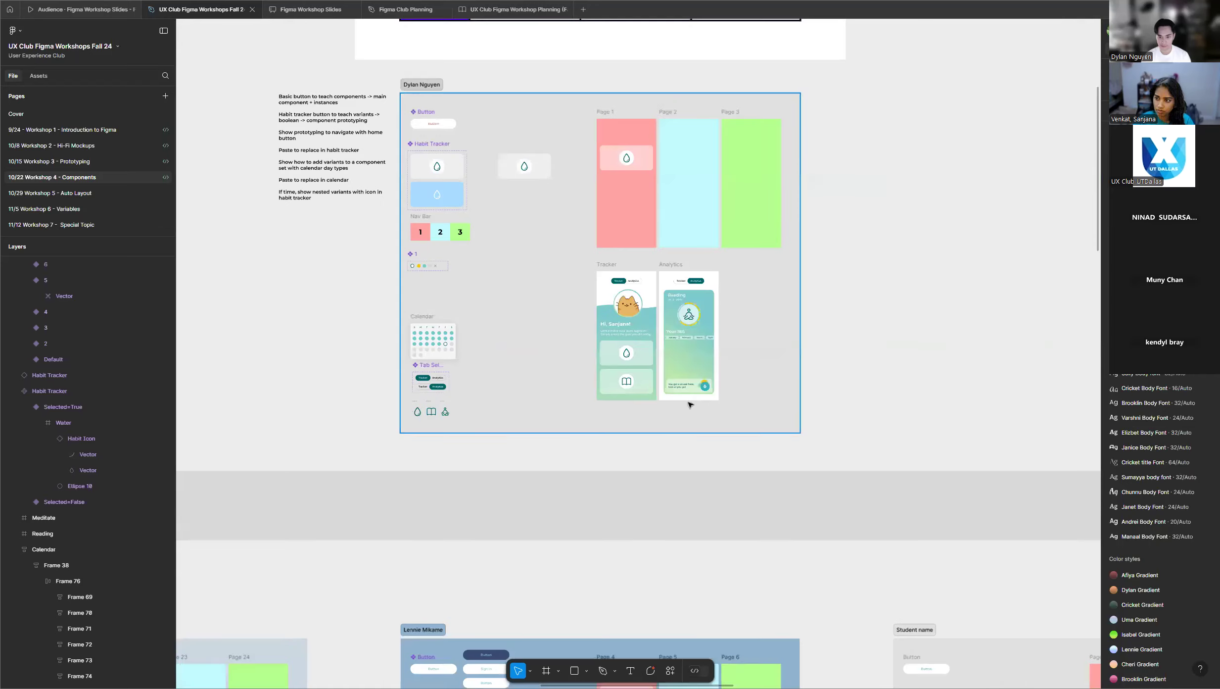
Examine the calendar day component sets in the pink and navy participant frames of the first row.
scroll(685, 407, "down", 2)
scroll(648, 400, "down", 3)
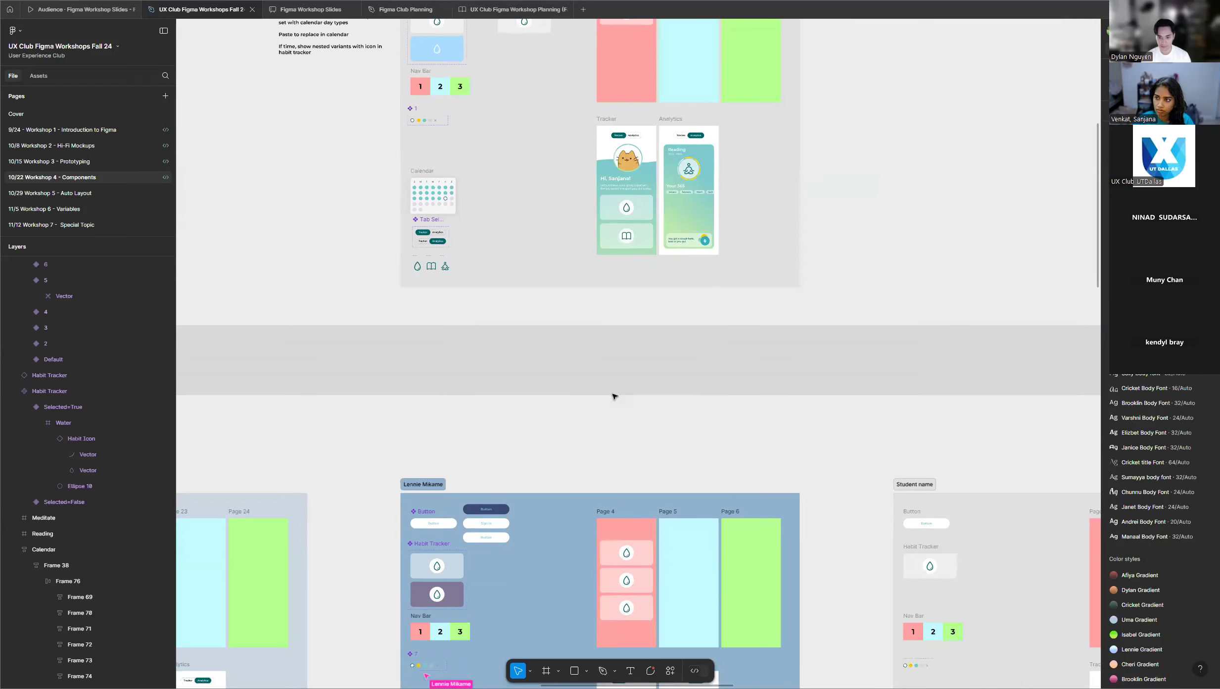
scroll(569, 356, "down", 5)
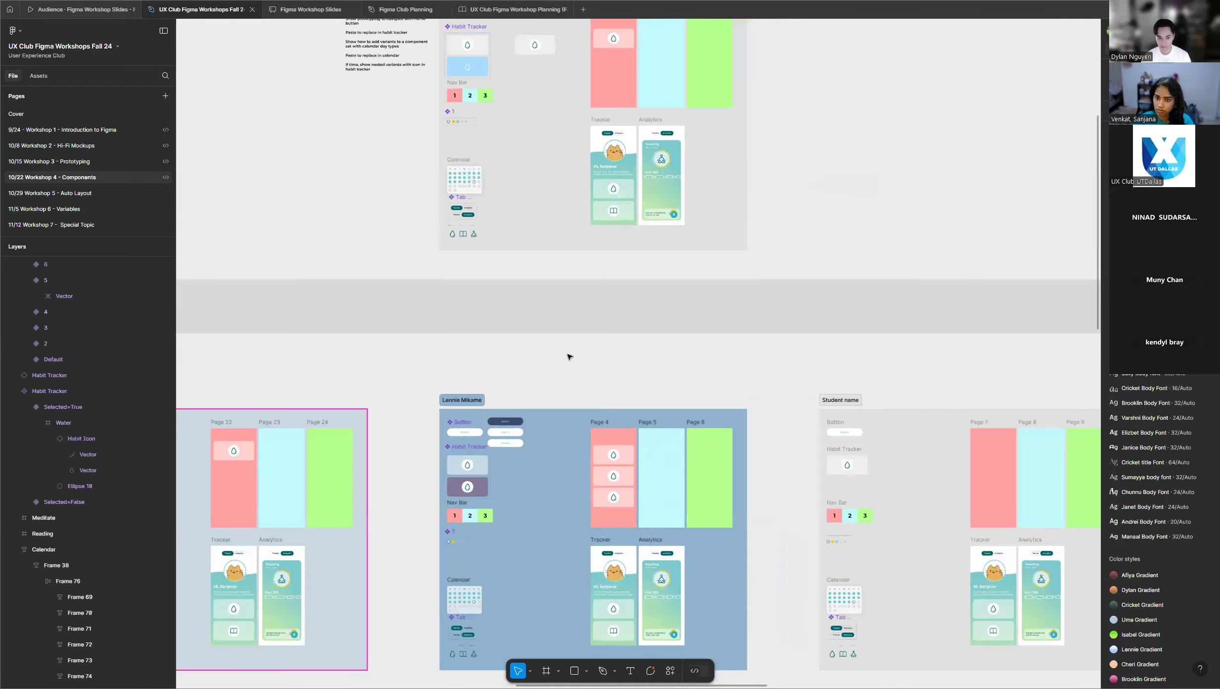
scroll(569, 356, "down", 2)
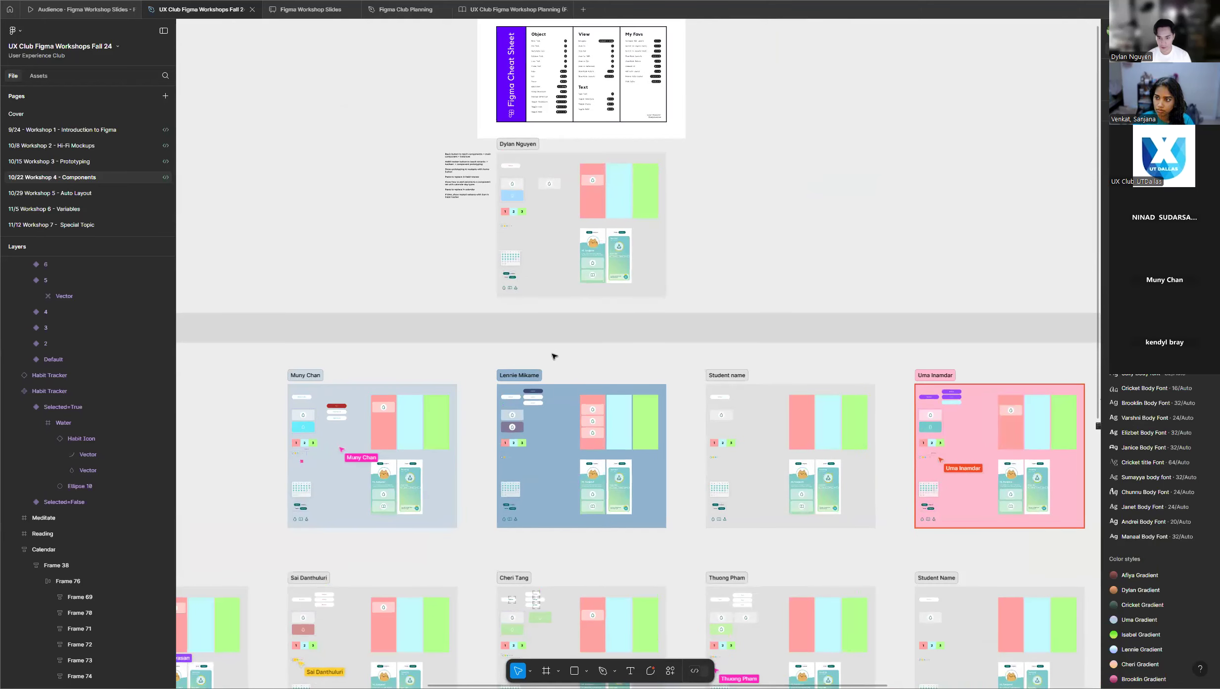
scroll(503, 345, "down", 1)
scroll(480, 334, "down", 3)
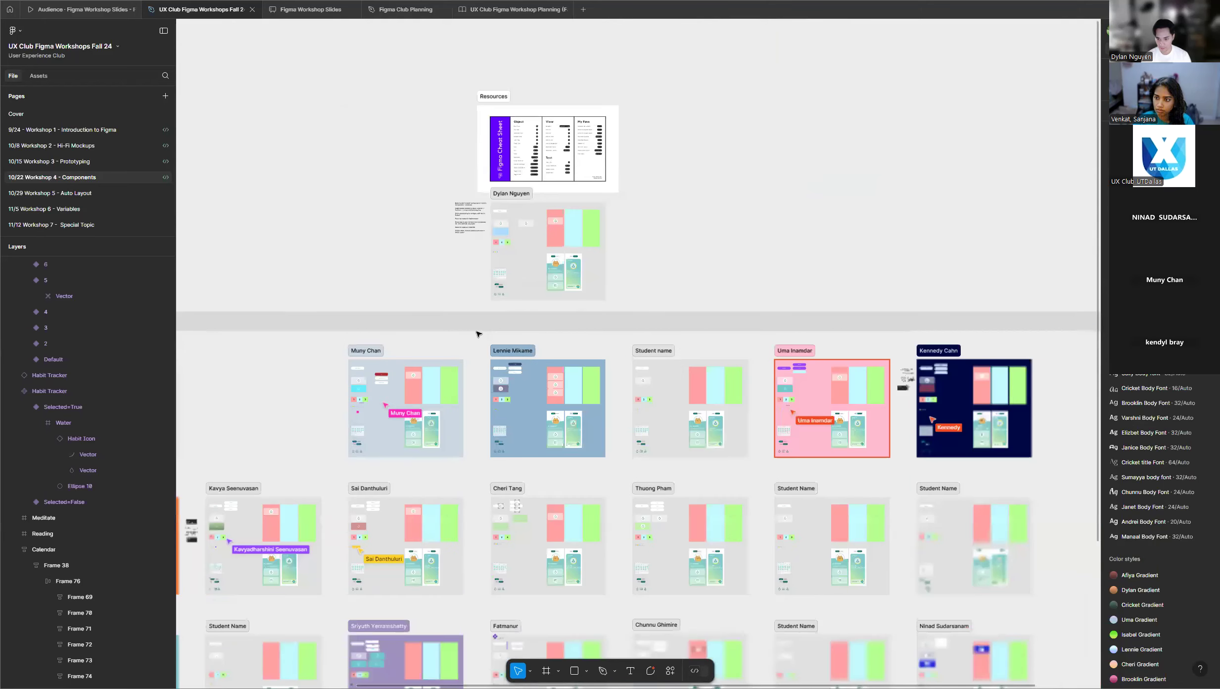
scroll(484, 332, "down", 2)
scroll(999, 382, "up", 5)
scroll(999, 382, "up", 2)
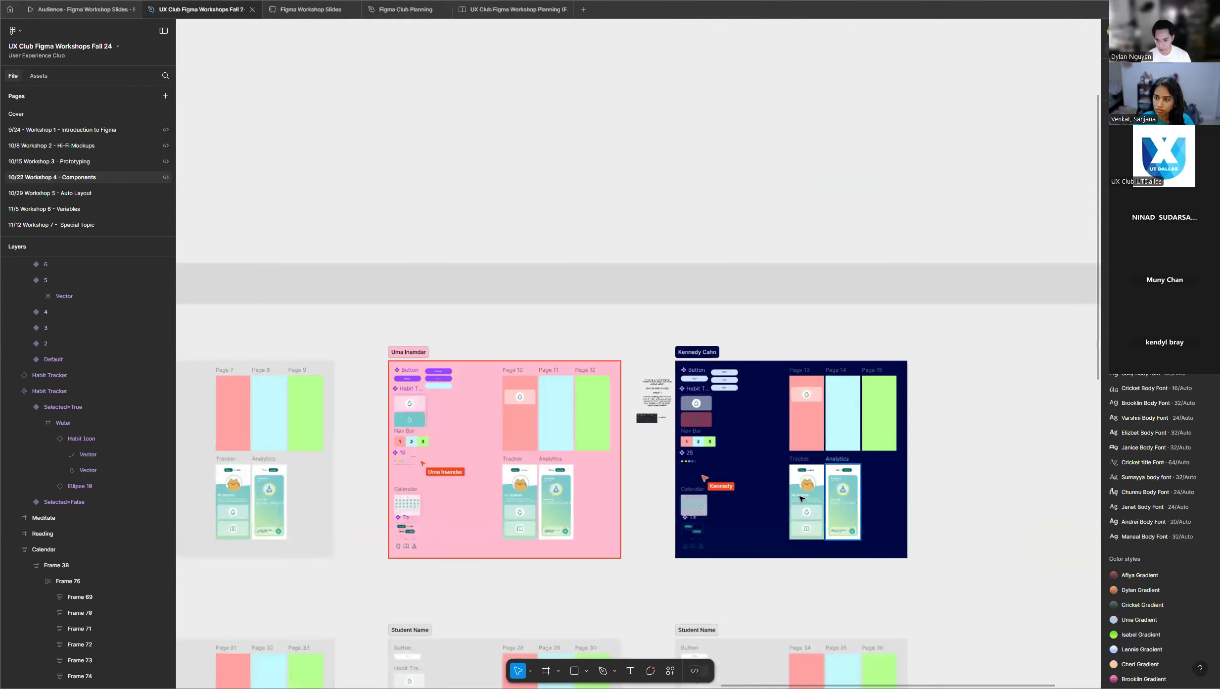
scroll(801, 445, "up", 5)
scroll(822, 451, "down", 3)
scroll(822, 452, "down", 2)
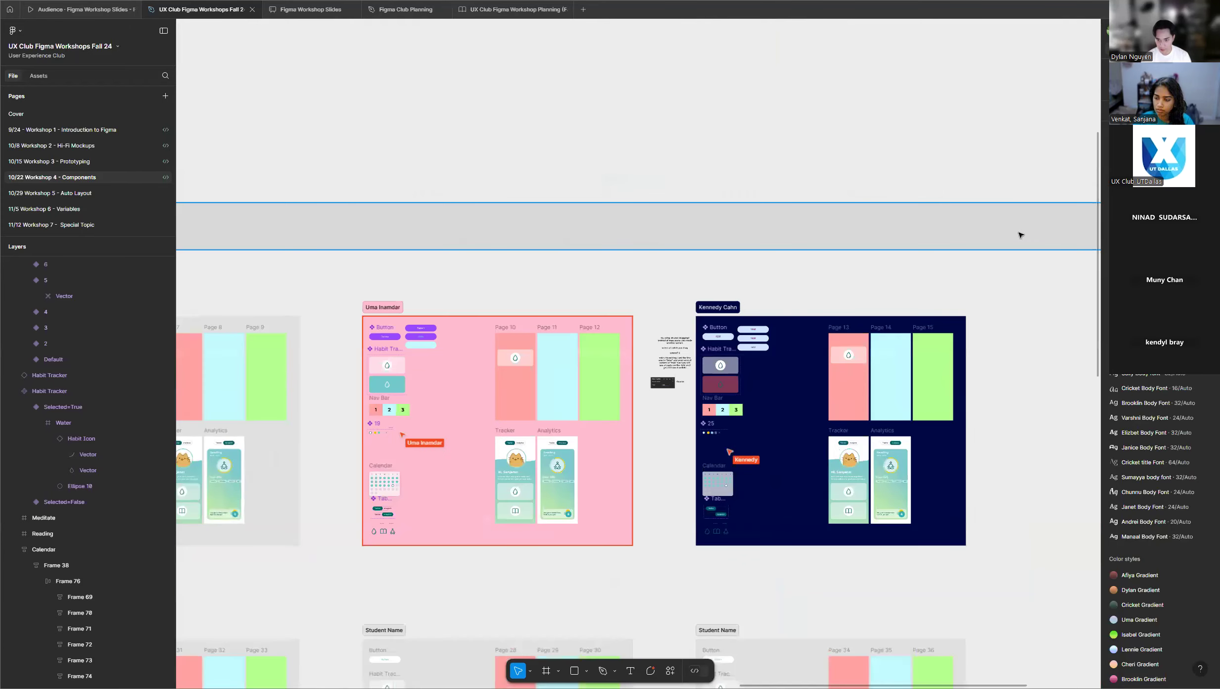
Recheck the white ringed, yellow, teal, grey and X variants in the instructor's calendar day component set.
scroll(1029, 259, "down", 7)
scroll(1046, 269, "down", 5)
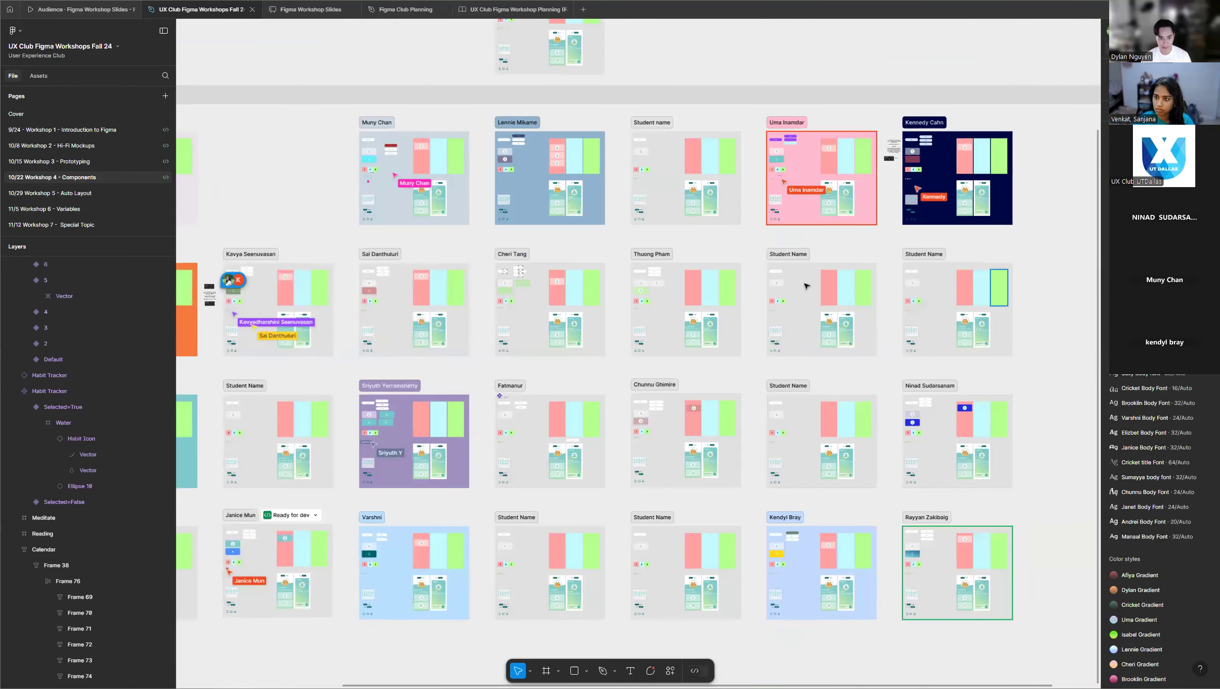
scroll(420, 199, "up", 2)
scroll(420, 199, "up", 4)
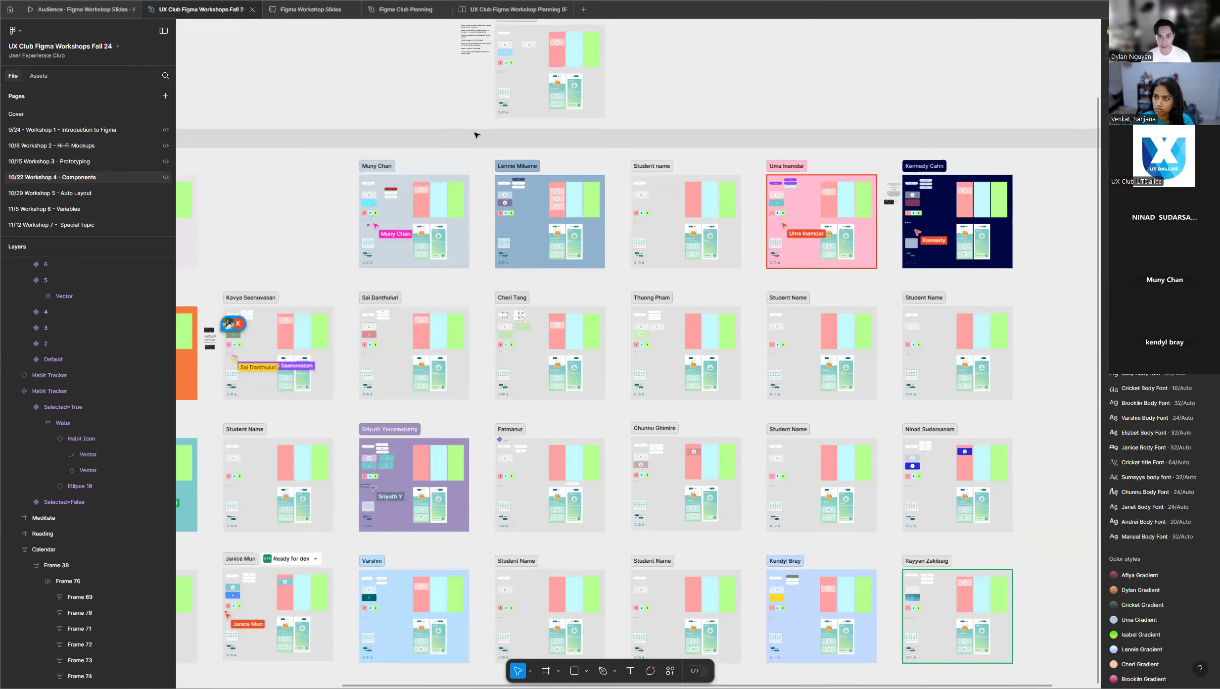
scroll(509, 236, "up", 3)
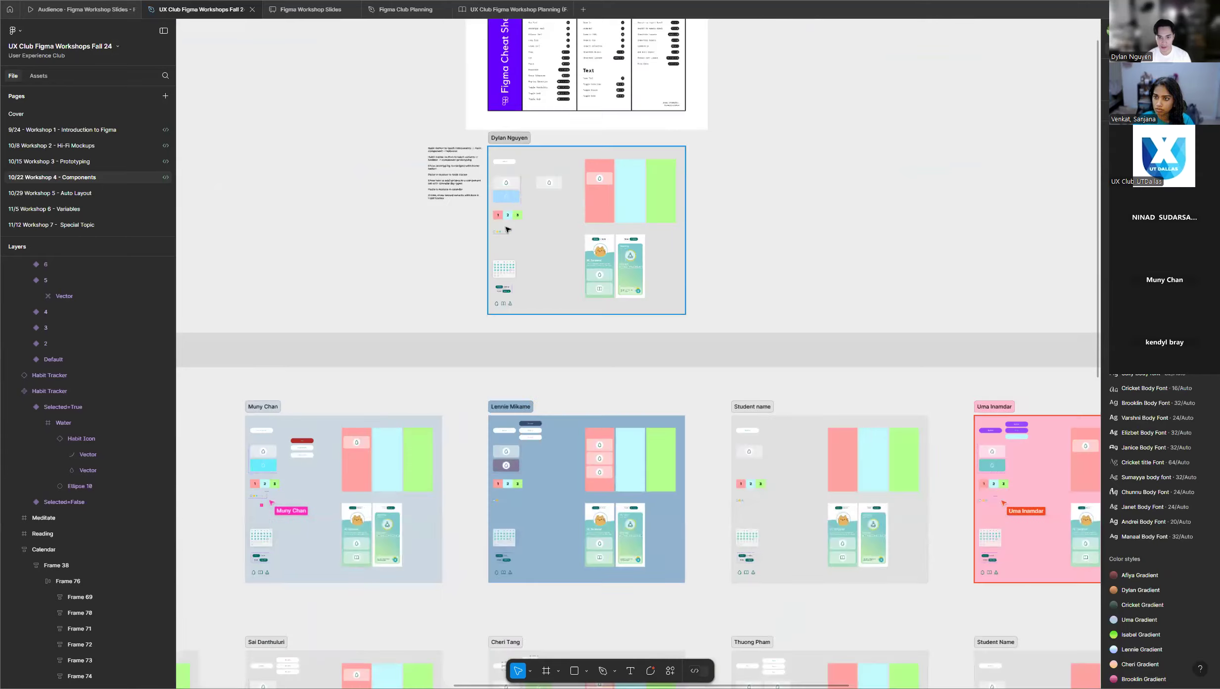
scroll(509, 236, "up", 8)
scroll(473, 241, "up", 3)
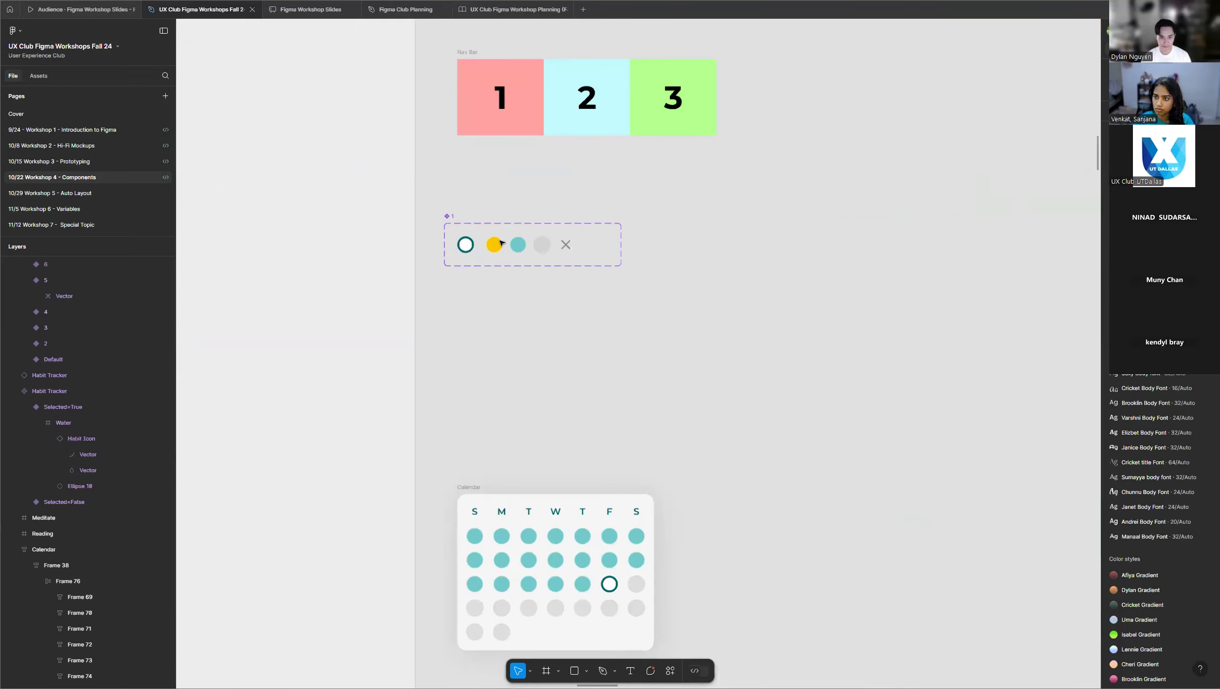
scroll(447, 223, "up", 5)
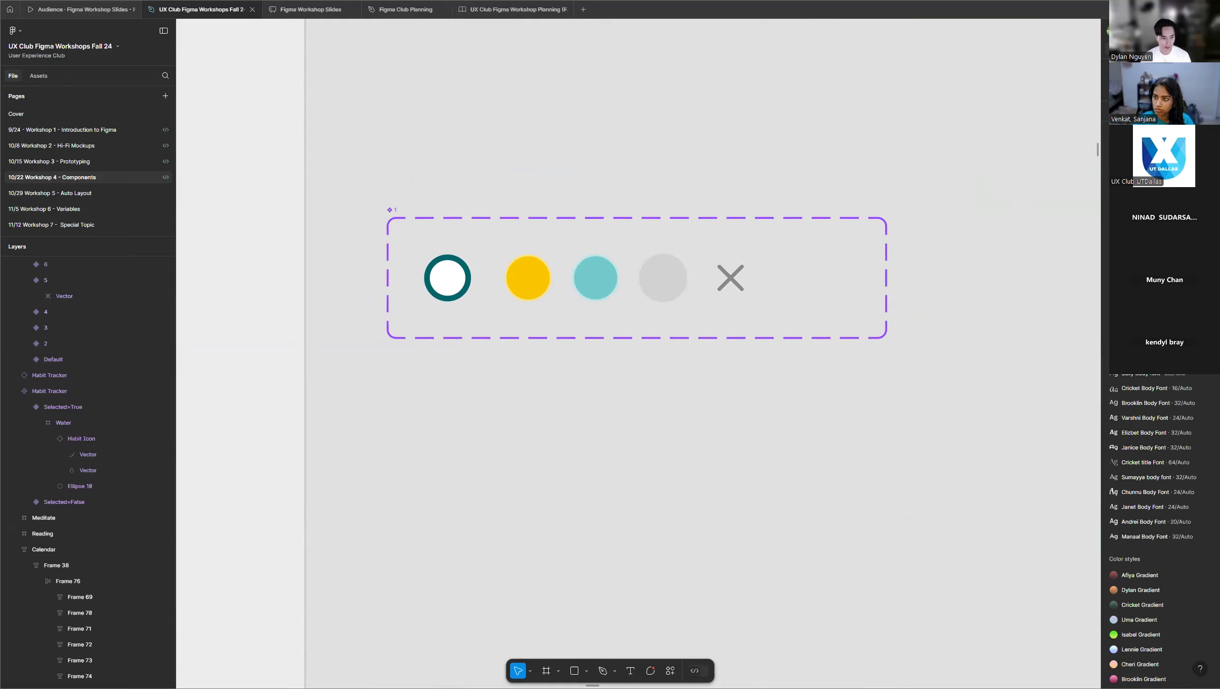
Examine the calendar day components below the Nav Bar in the lilac participant frame at the first row's start.
scroll(698, 434, "down", 15)
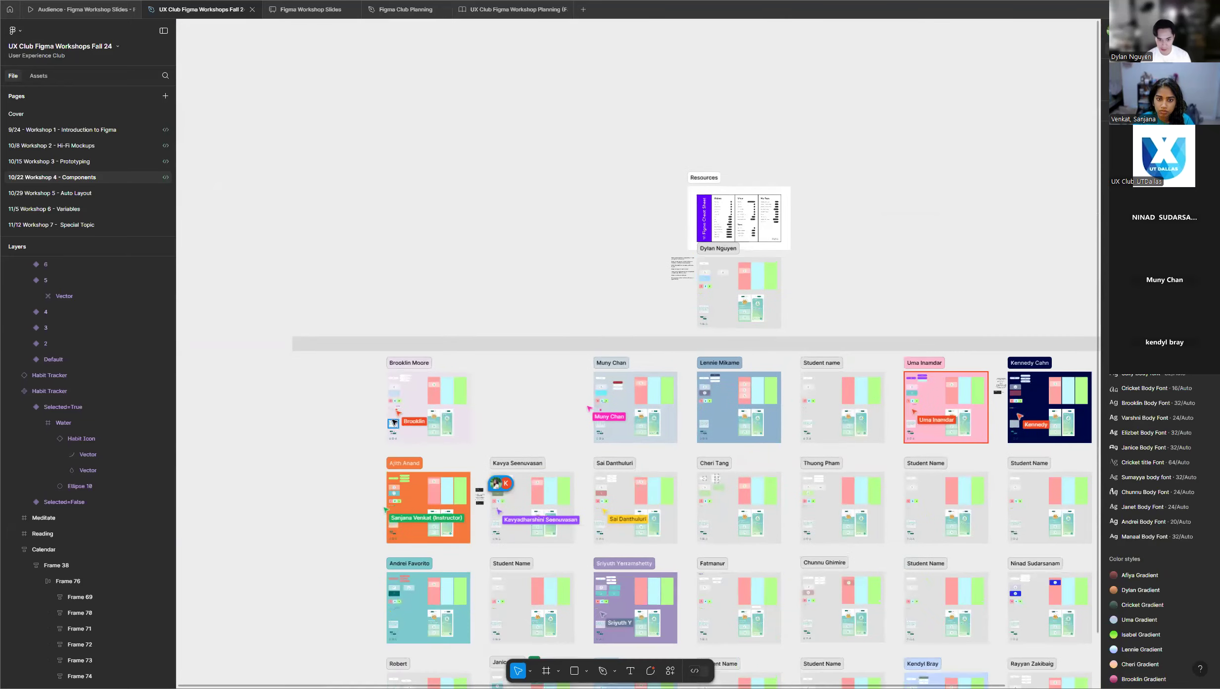
scroll(391, 408, "up", 15)
scroll(379, 364, "up", 5)
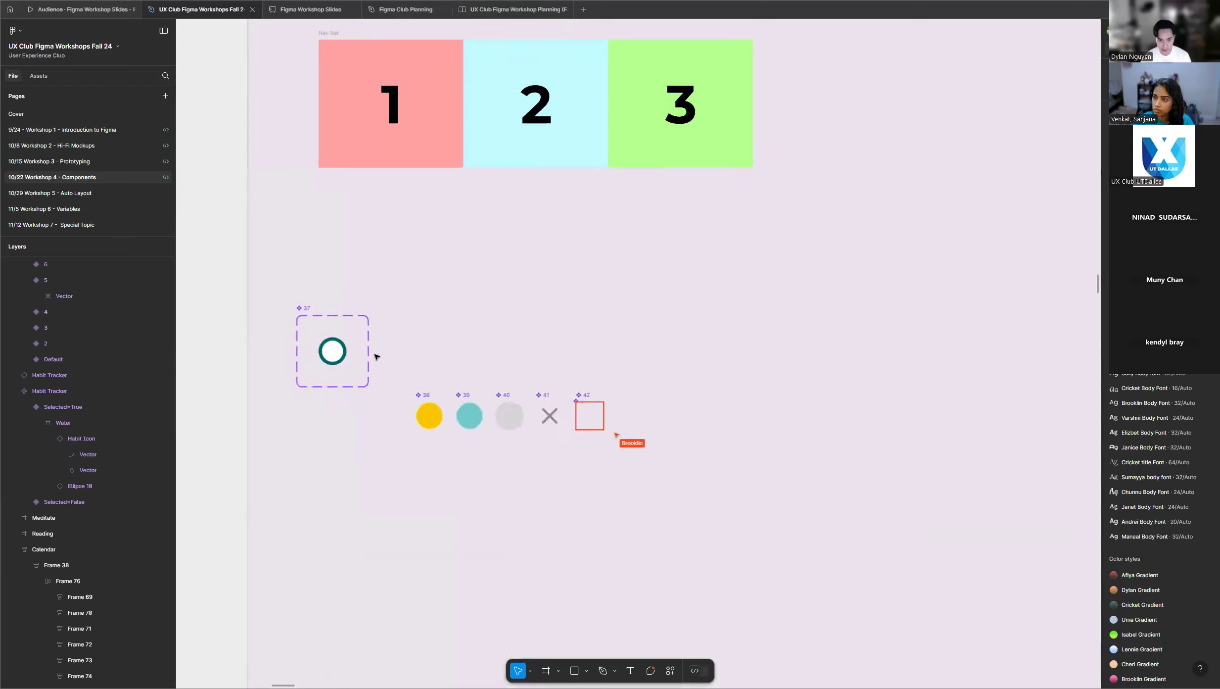
Inspect the single-variant ringed day component set and the separate day components in the lilac participant frame.
left_click(302, 306)
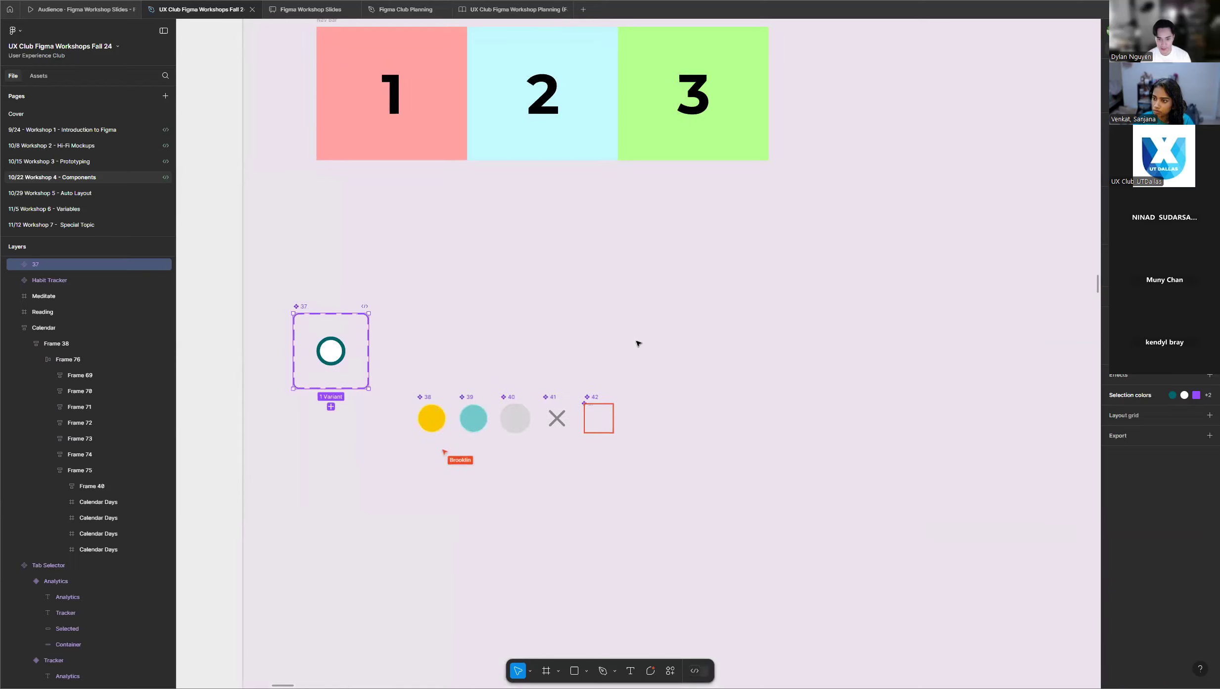
left_click(426, 525)
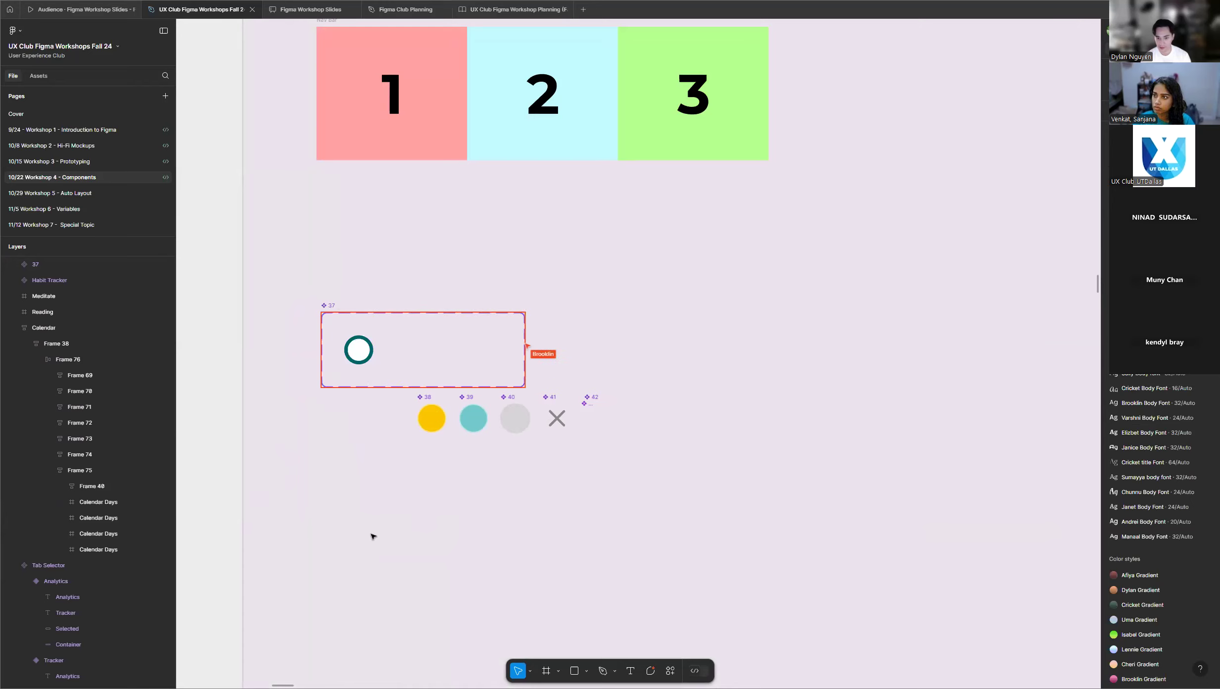
scroll(373, 535, "down", 8)
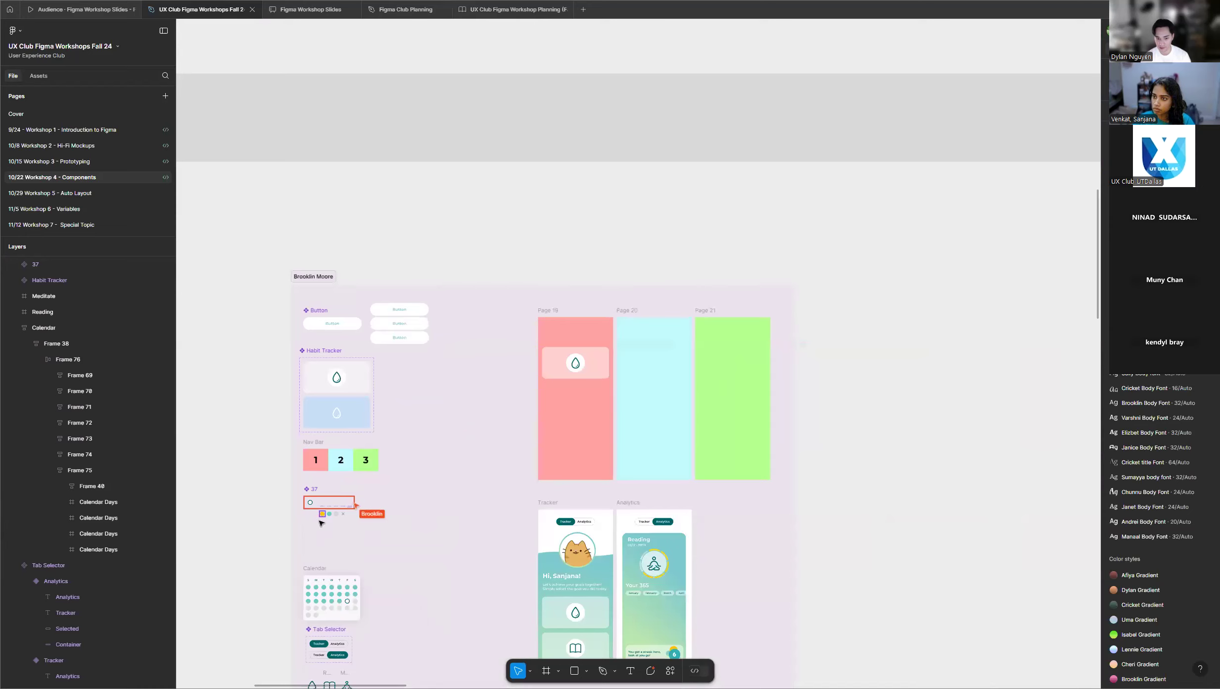
scroll(234, 512, "down", 6)
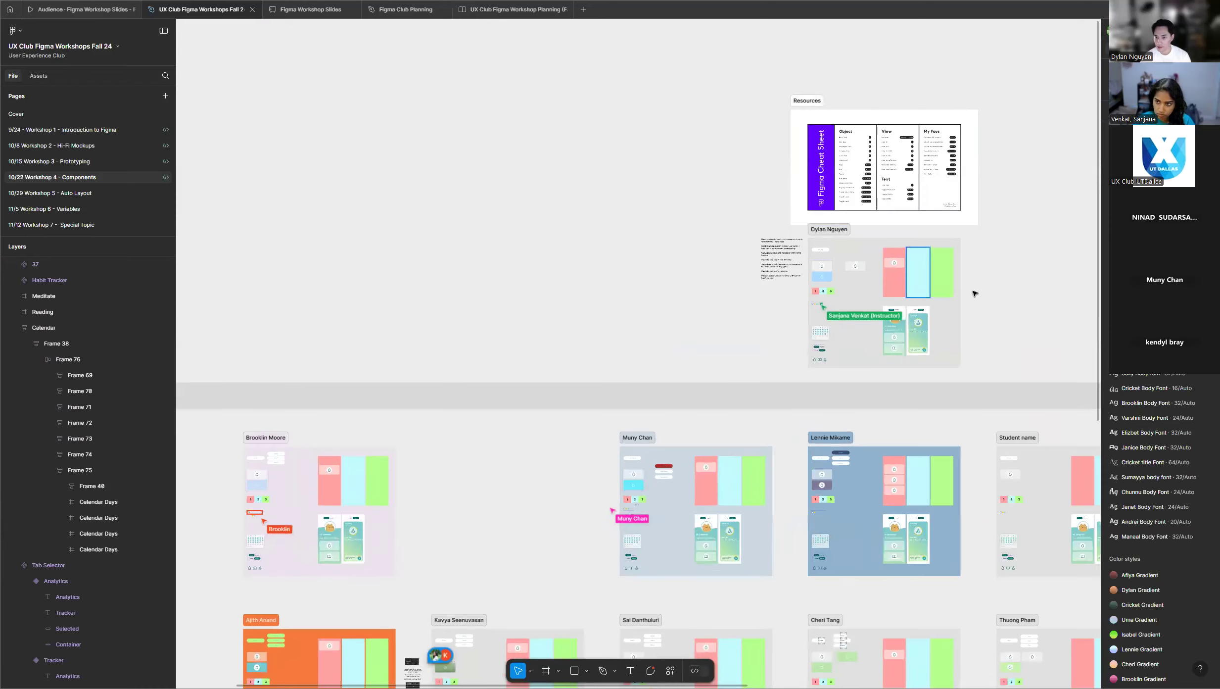
Place an instance of the white ringed variant below the calendar day component set in the instructor's frame.
scroll(969, 293, "up", 5)
scroll(666, 321, "up", 8)
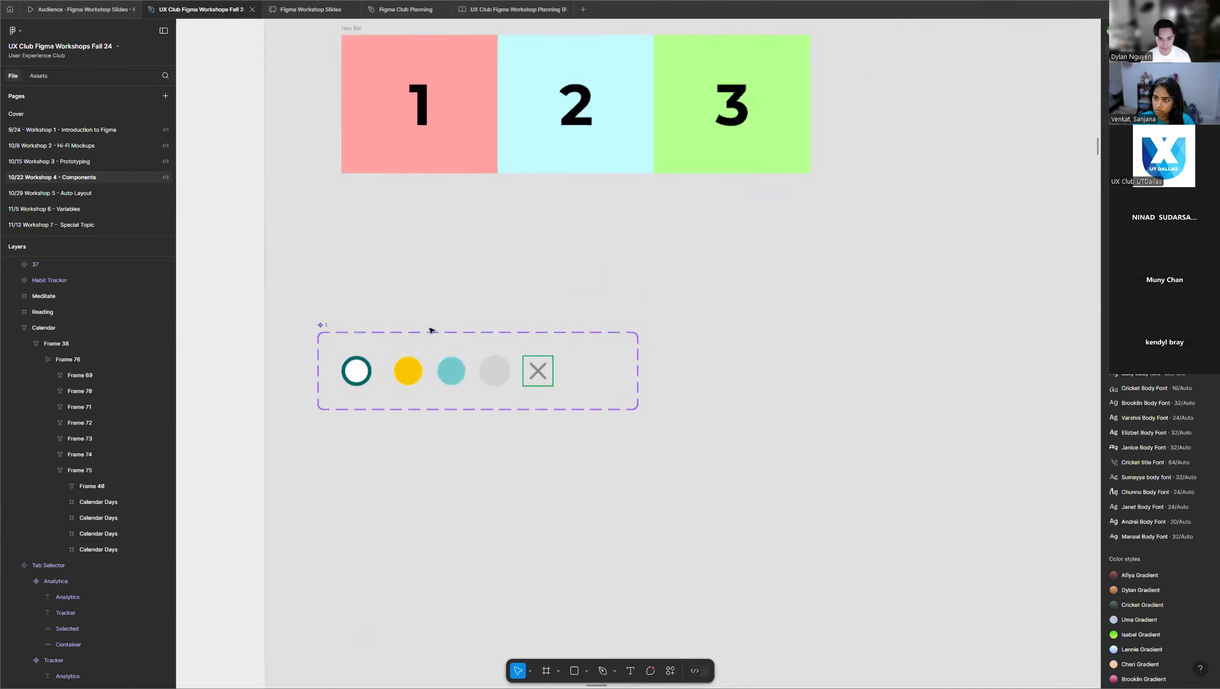
scroll(327, 382, "up", 2)
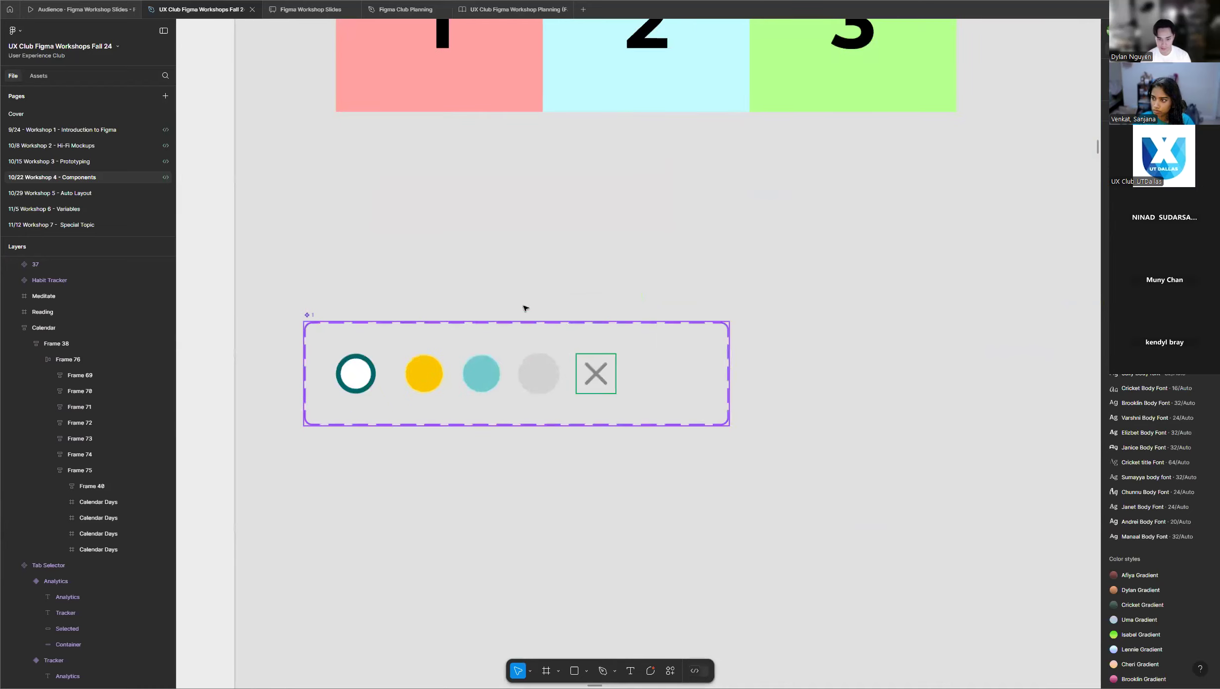
scroll(350, 391, "up", 1)
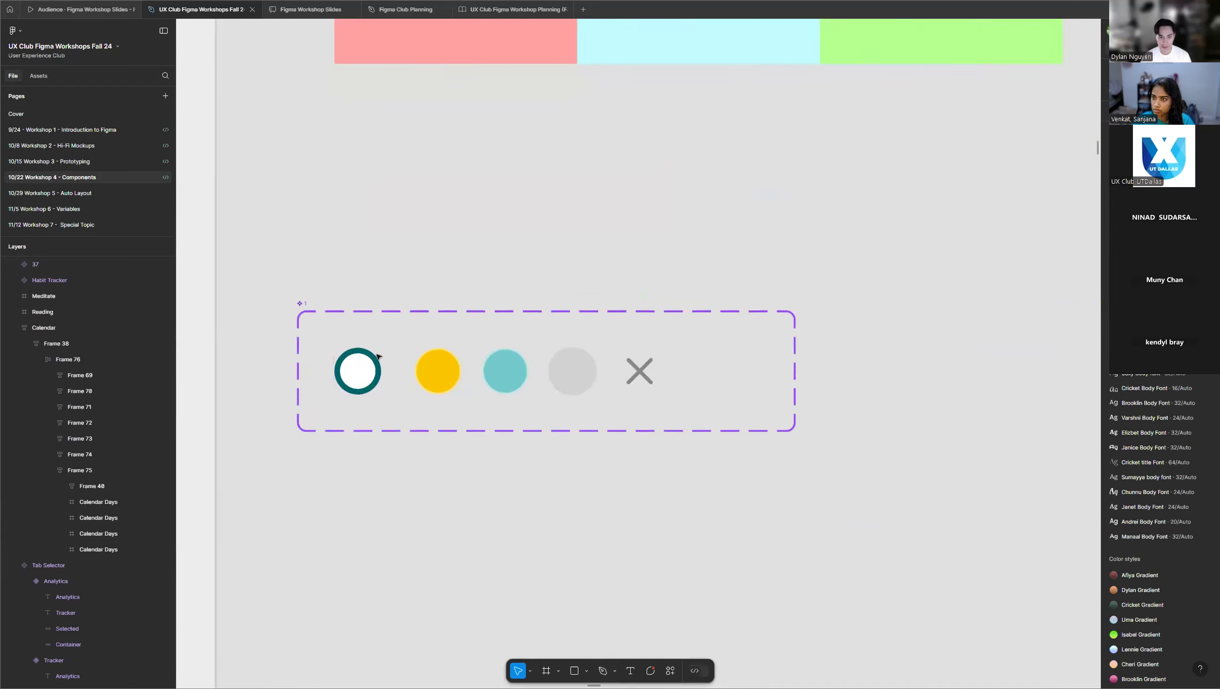
scroll(509, 316, "down", 2)
scroll(440, 364, "up", 3)
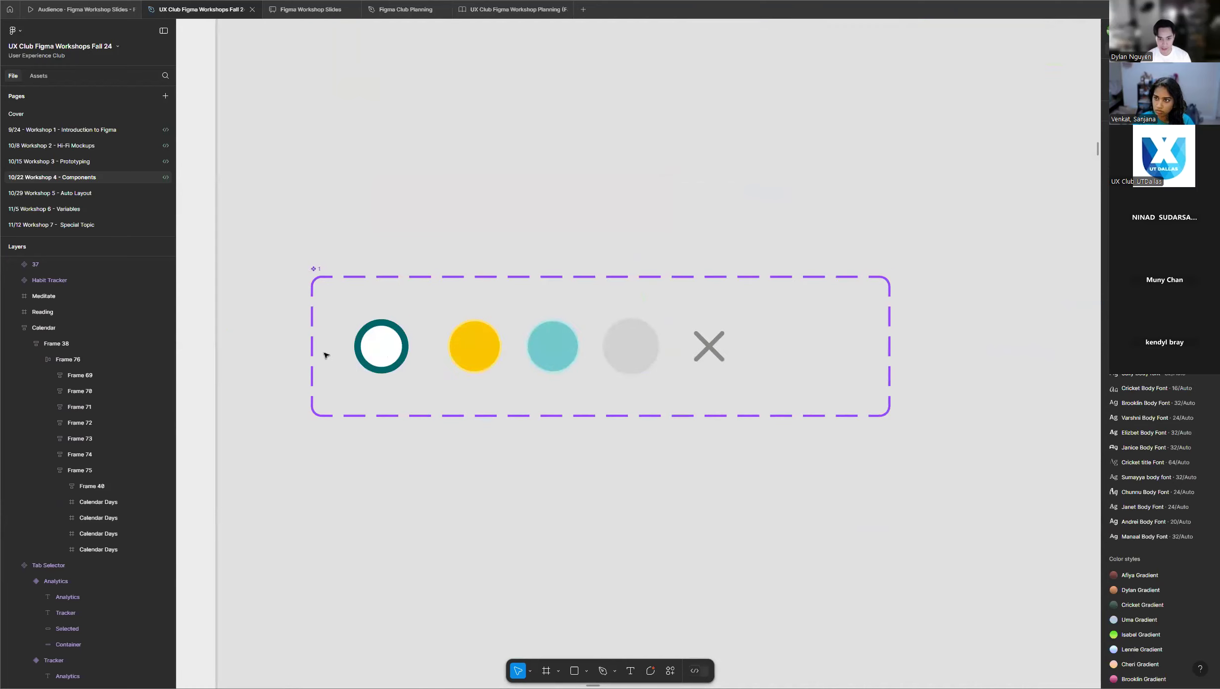
left_click_drag(388, 349, 425, 543)
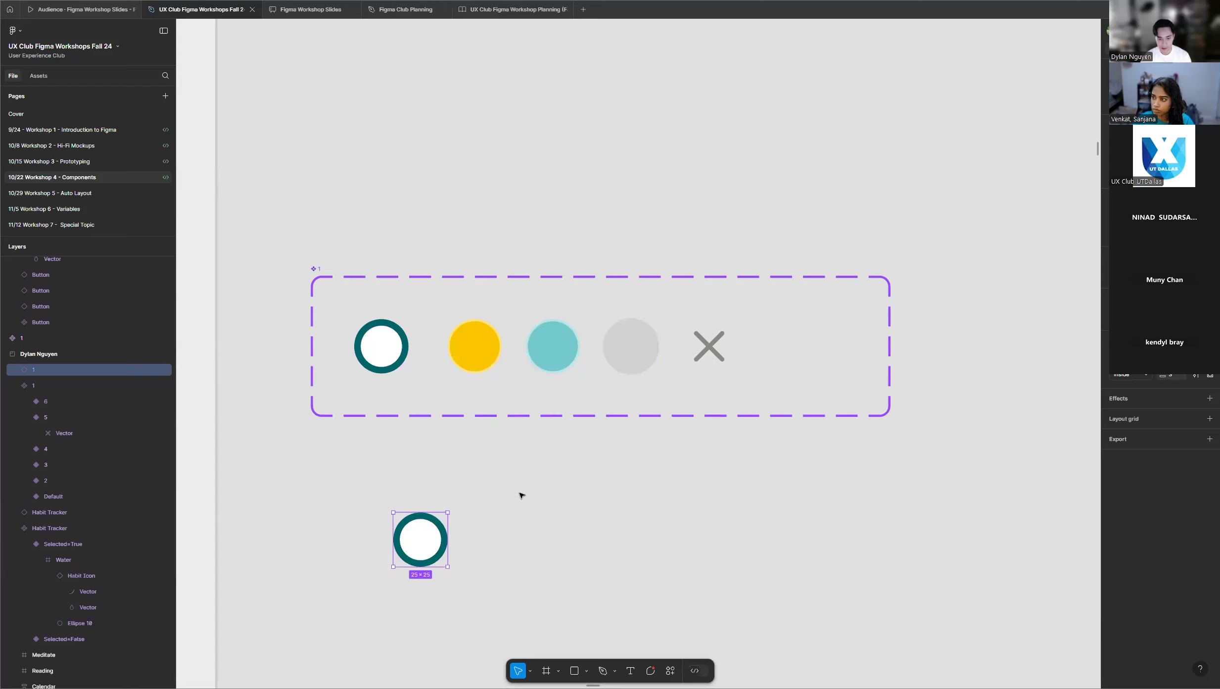
Switch the placed calendar day instance to the blank variant and to the X variant.
scroll(544, 470, "down", 1)
scroll(499, 406, "down", 2)
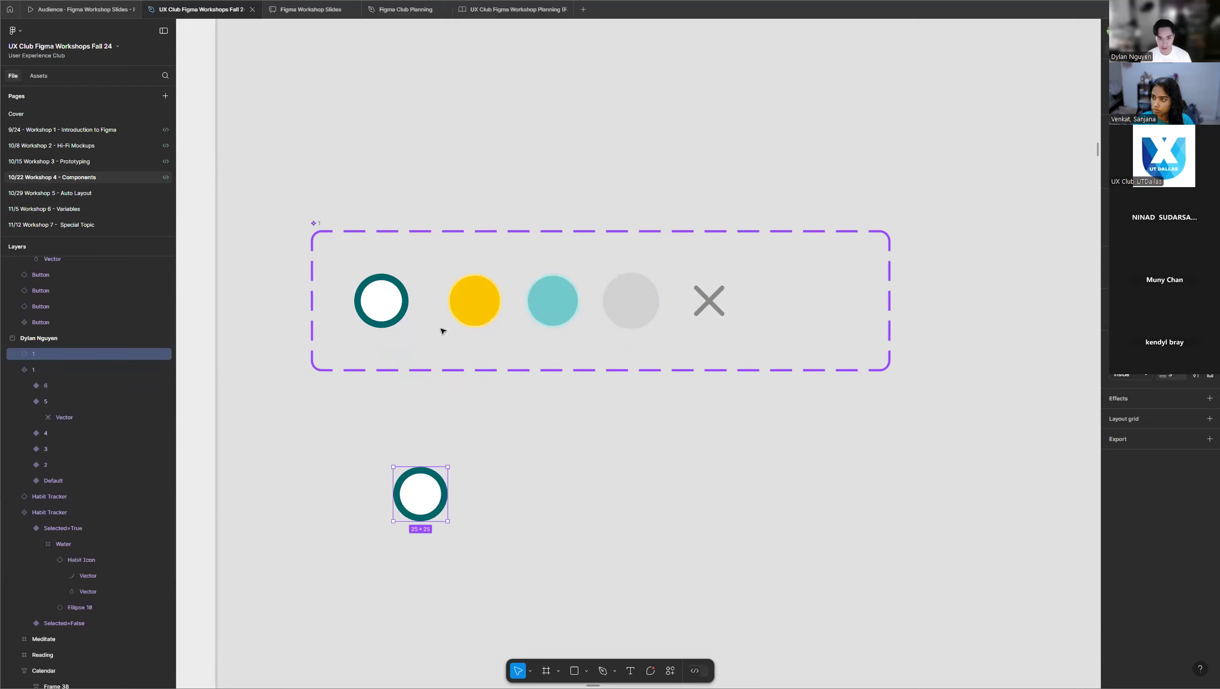
scroll(482, 408, "down", 1)
scroll(481, 400, "down", 3)
scroll(447, 397, "down", 2)
scroll(447, 397, "down", 1)
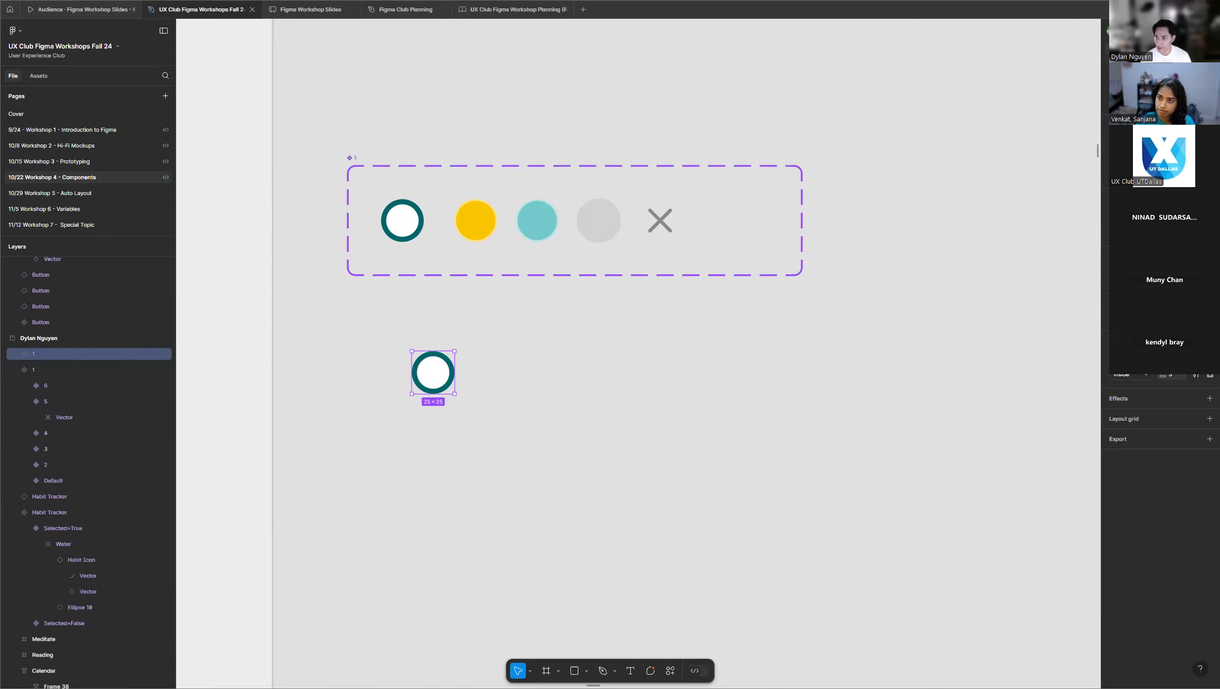
left_click(1168, 103)
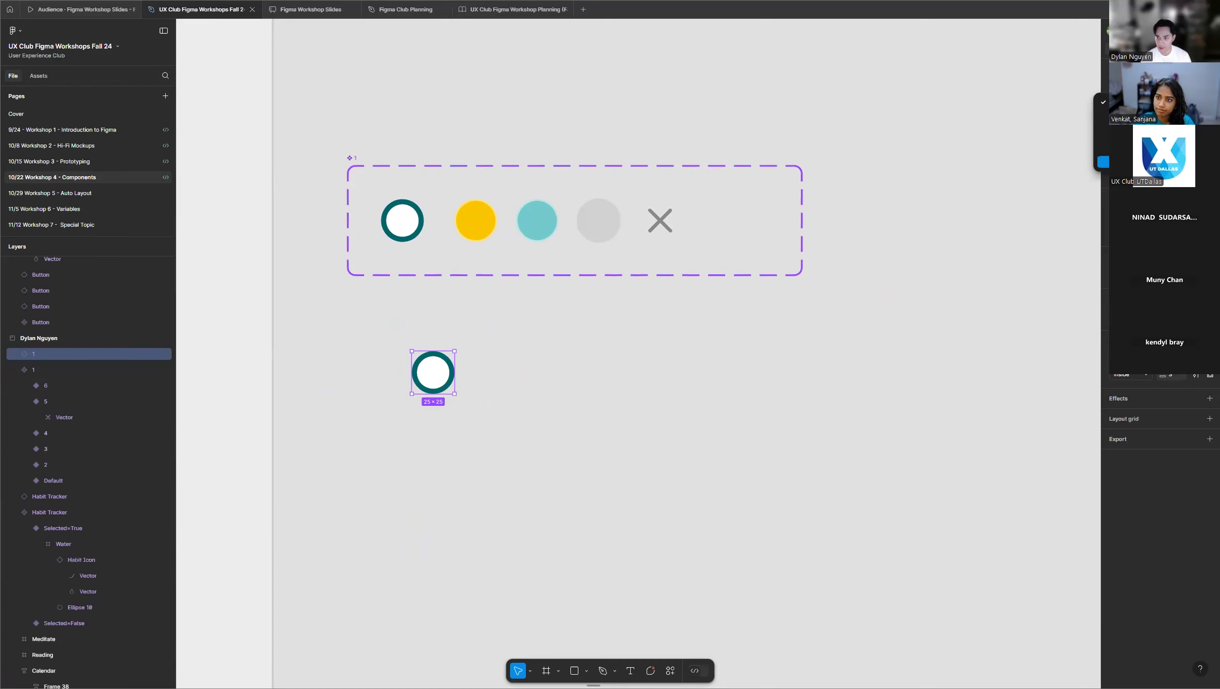
left_click(1103, 126)
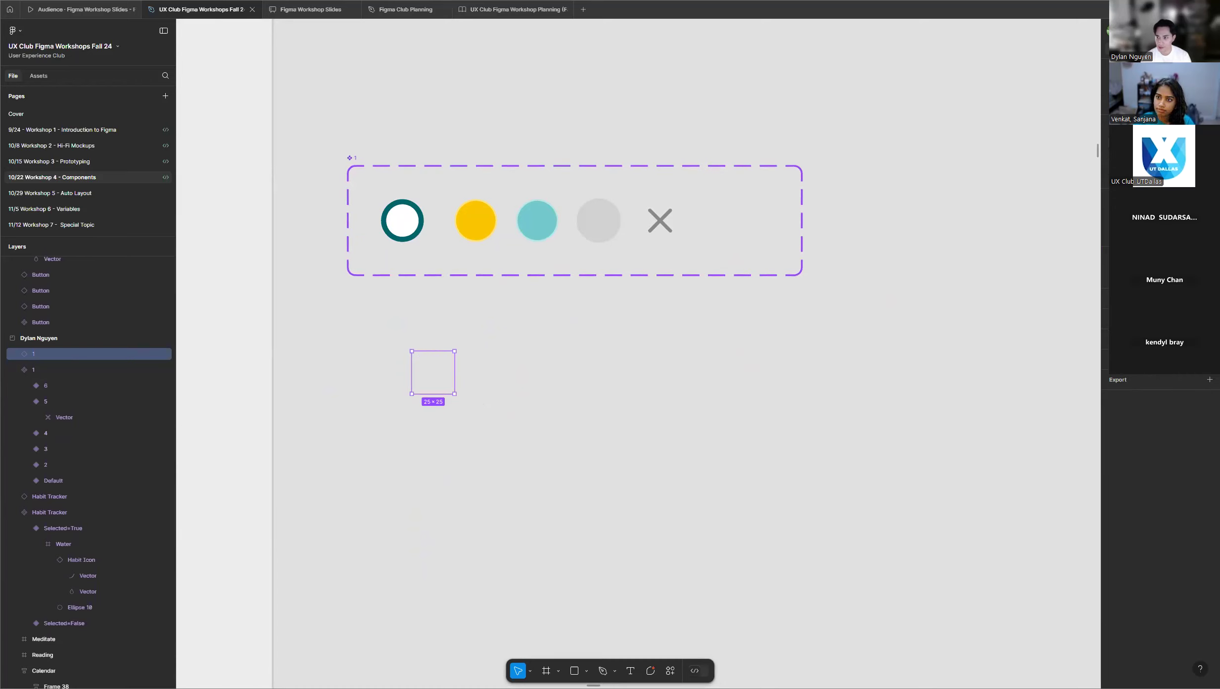
left_click(1169, 104)
left_click(1169, 104)
left_click(1169, 104)
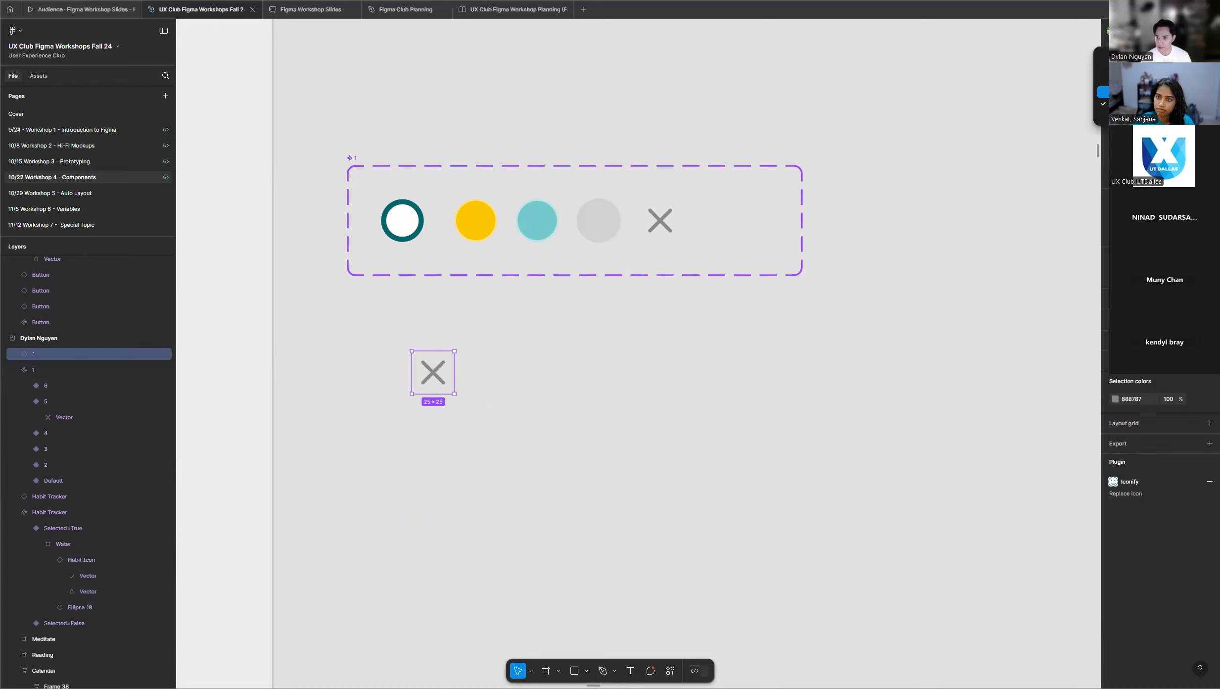
Try the grey and yellow variants on the placed instance, and return it to the white ringed variant.
left_click(1168, 92)
left_click(1168, 104)
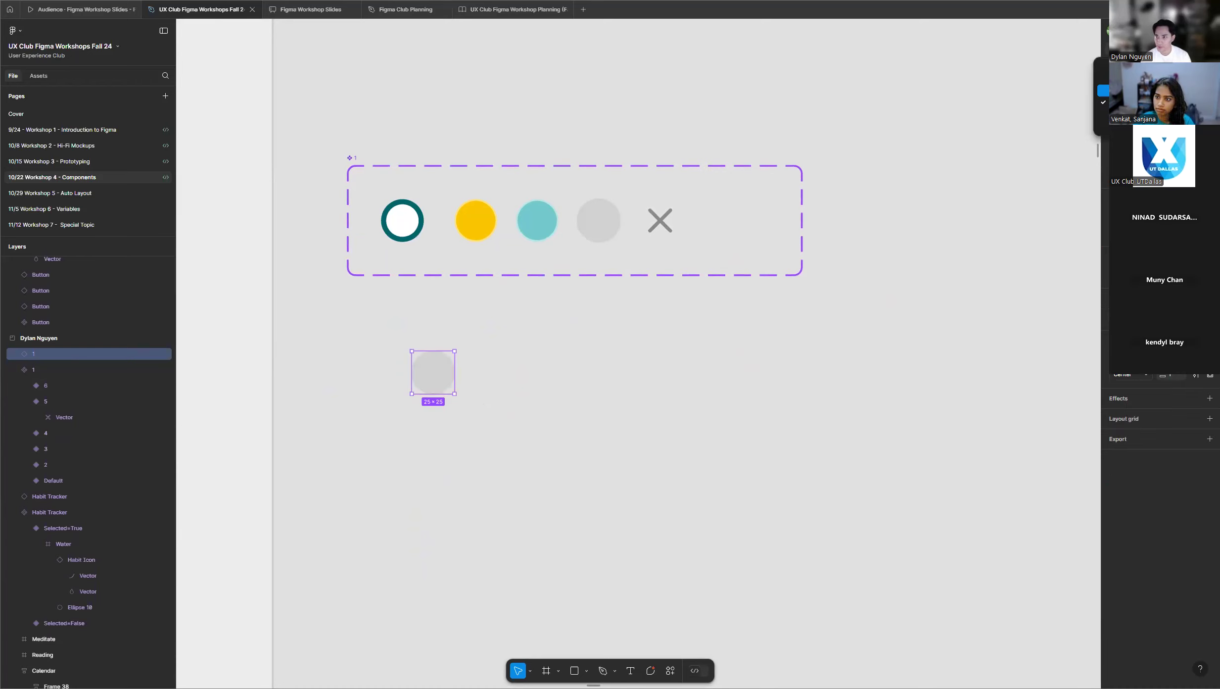
left_click(1168, 78)
scroll(391, 430, "down", 5)
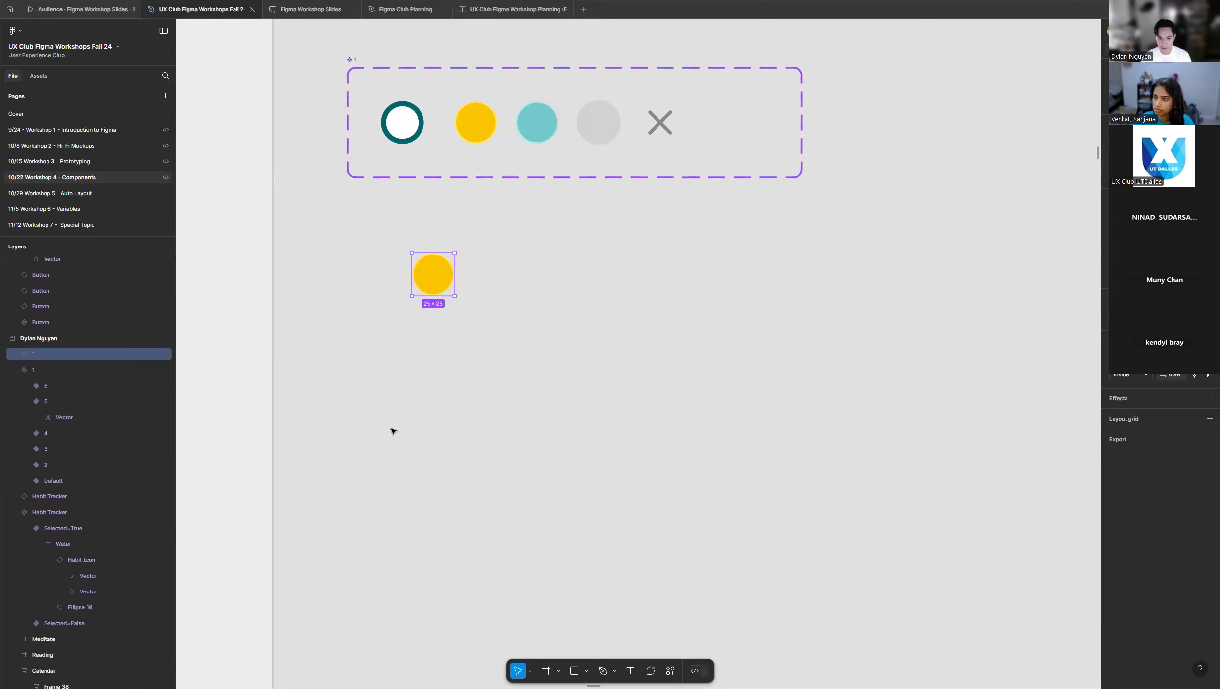
left_click(1169, 102)
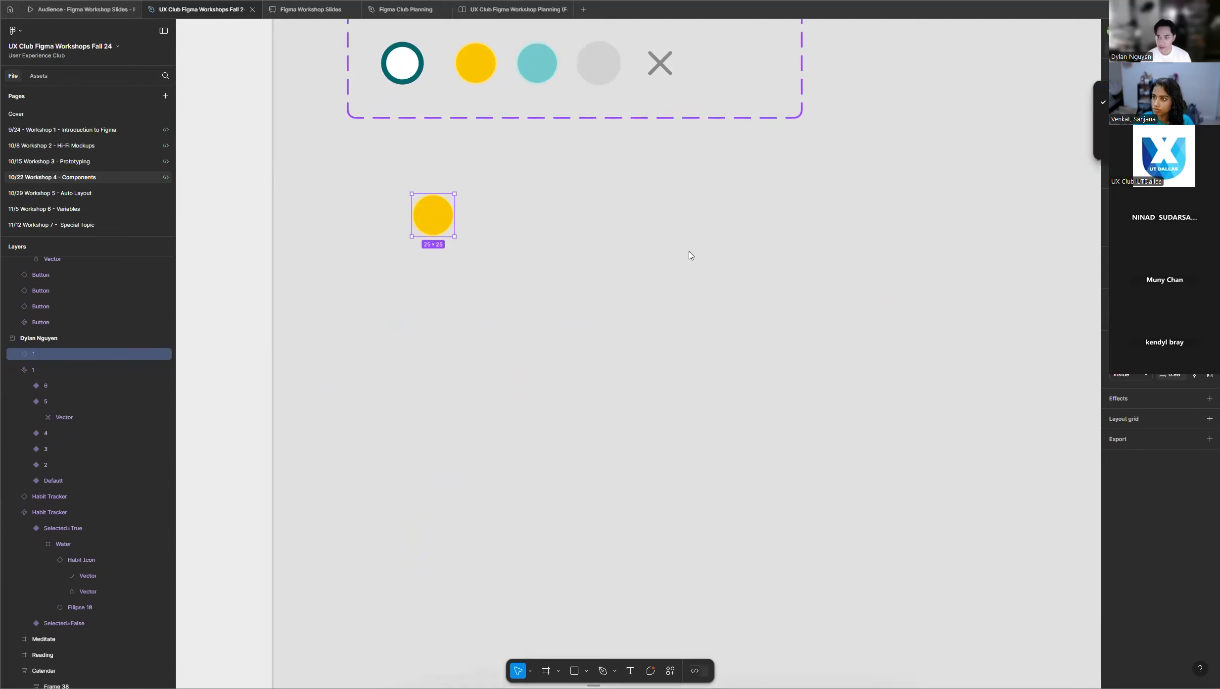
left_click(1168, 90)
scroll(495, 258, "up", 1)
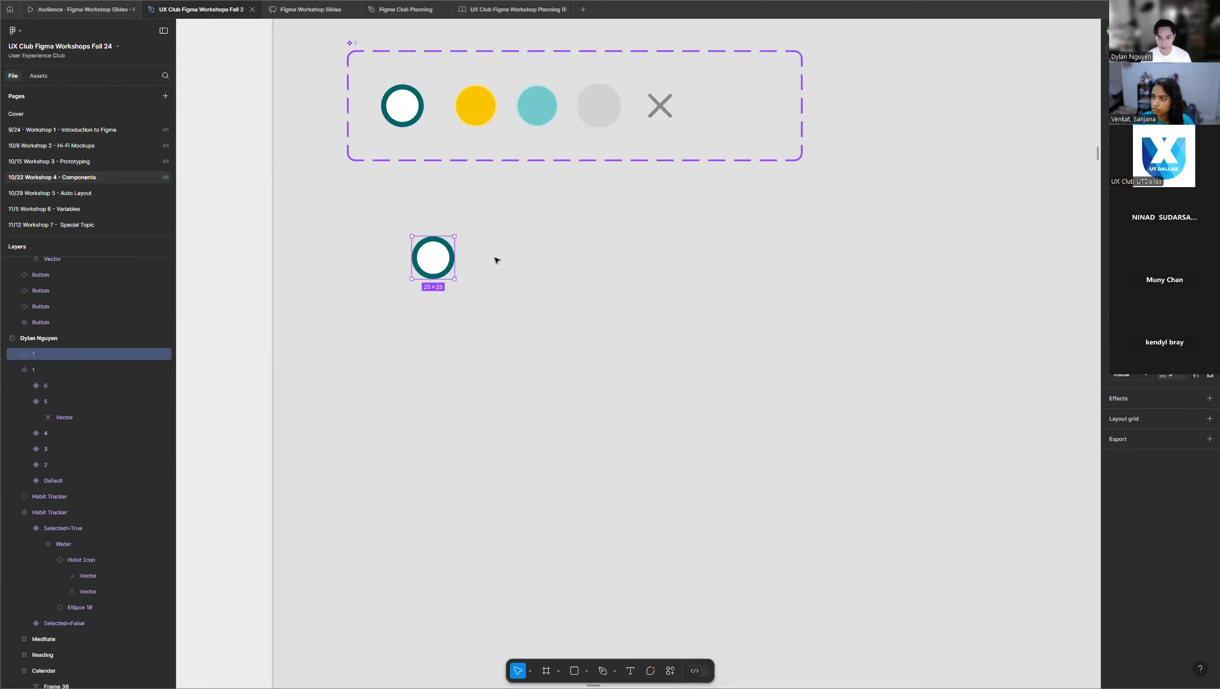
Copy the white ringed instance and paste it to replace all the day circles in the instructor's Calendar.
right_click(439, 257)
left_click(442, 259)
scroll(480, 269, "down", 6)
scroll(433, 324, "down", 7)
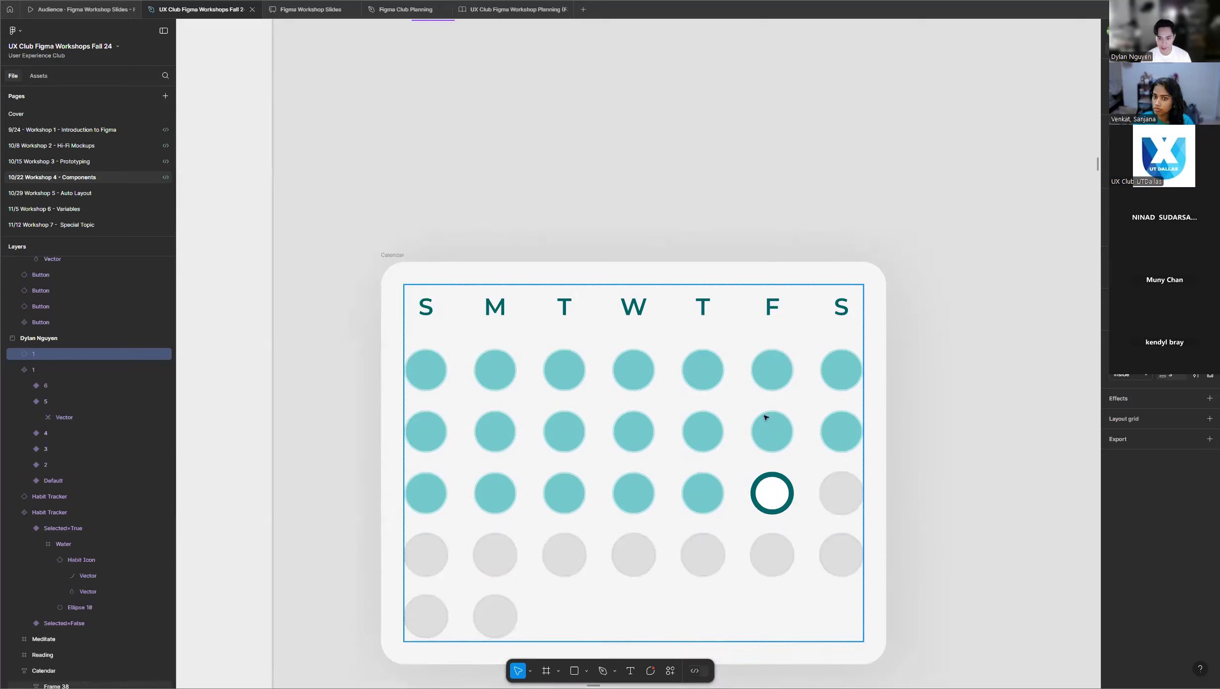
scroll(807, 451, "down", 1)
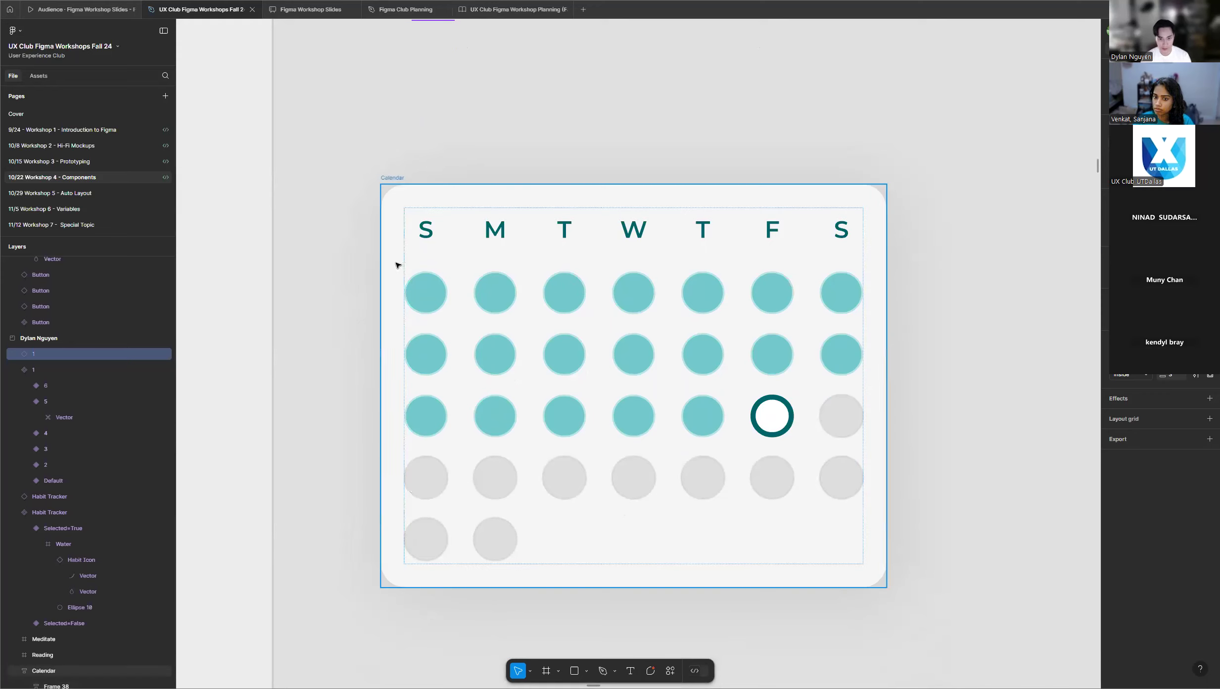
left_click_drag(394, 263, 872, 567)
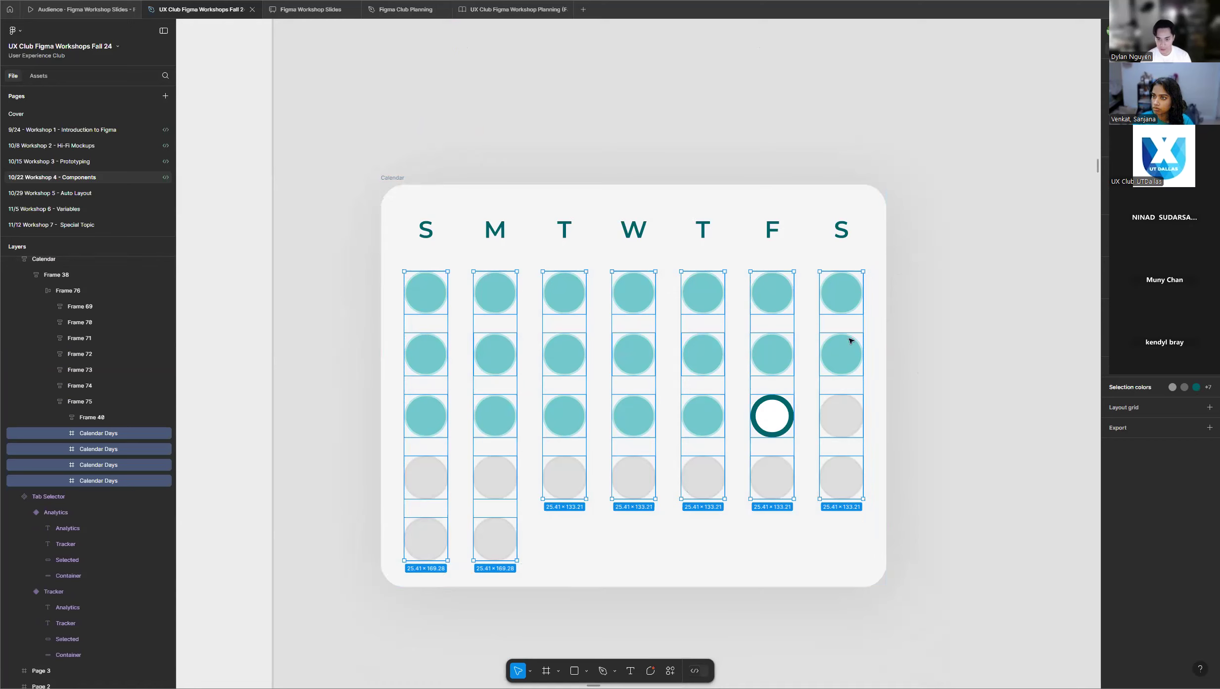
right_click(498, 294)
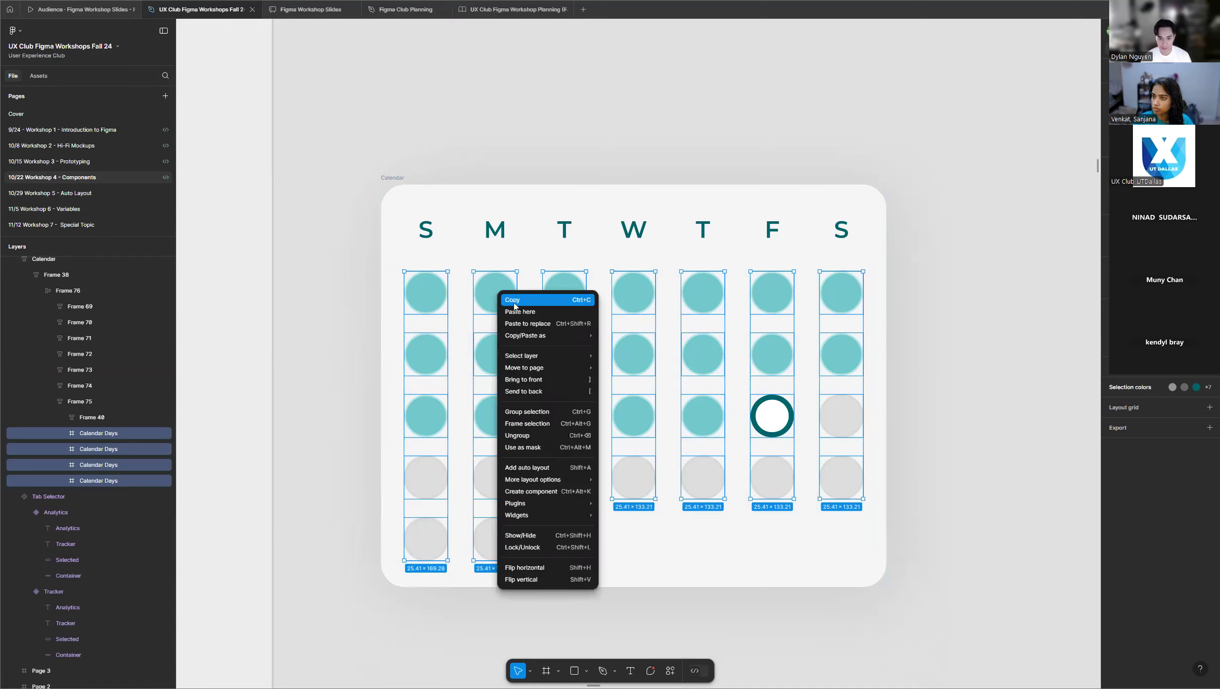
left_click(533, 325)
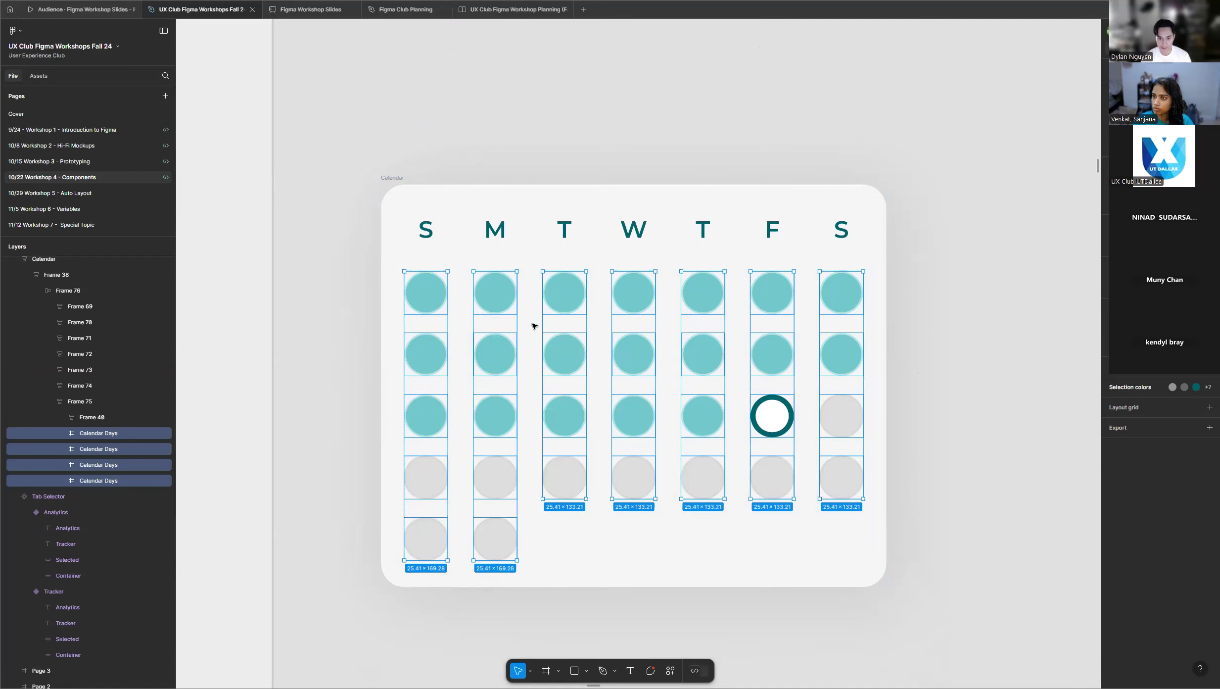
scroll(812, 336, "up", 2)
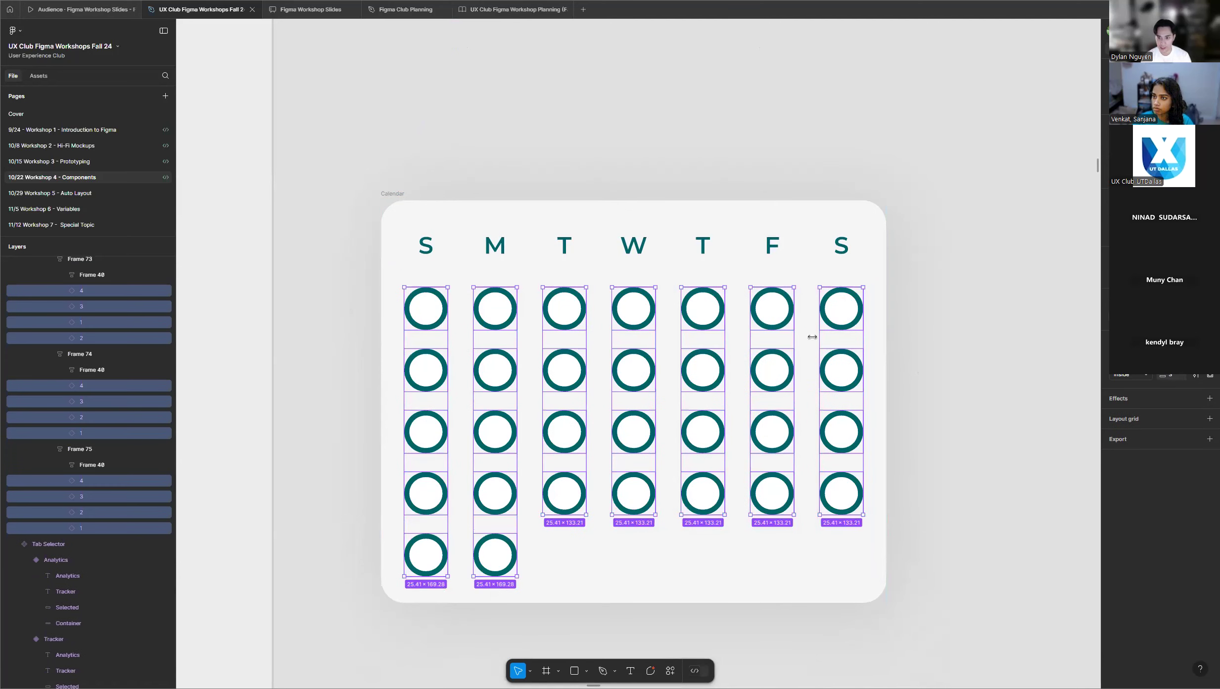
left_click(923, 297)
Change the first-row Tuesday instance in the Calendar to the grey variant.
scroll(476, 188, "up", 10)
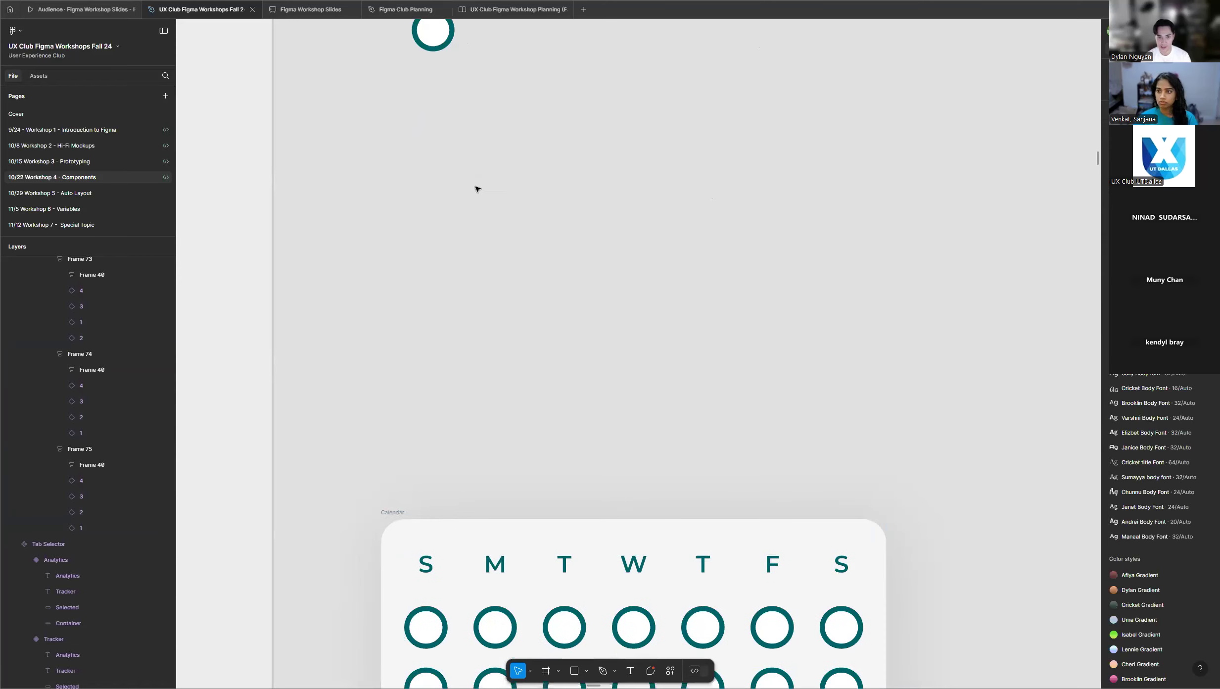
scroll(564, 259, "down", 10)
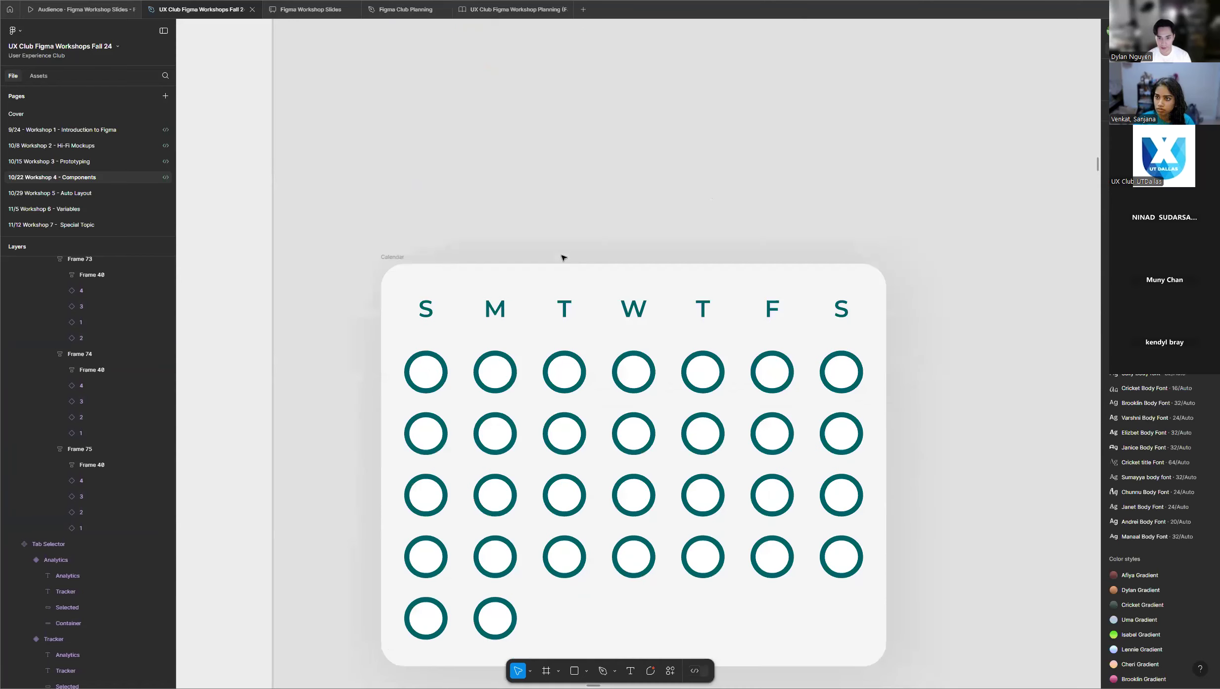
scroll(576, 316, "down", 3)
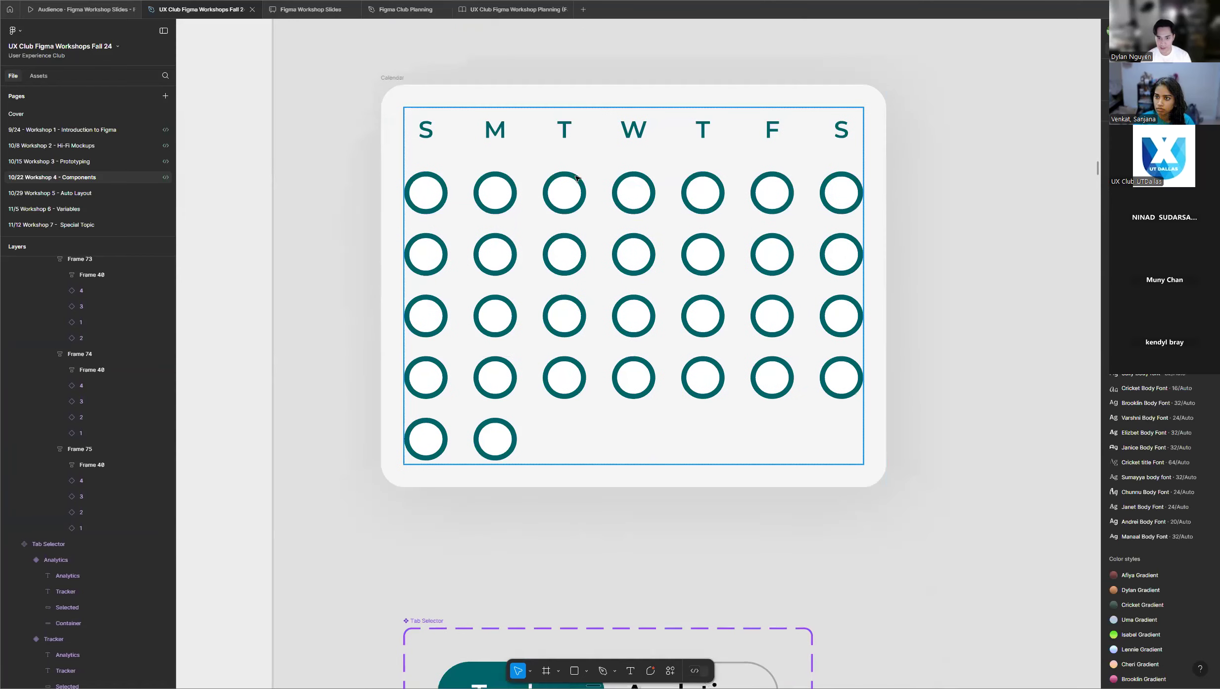
left_click(571, 192)
left_click(571, 203)
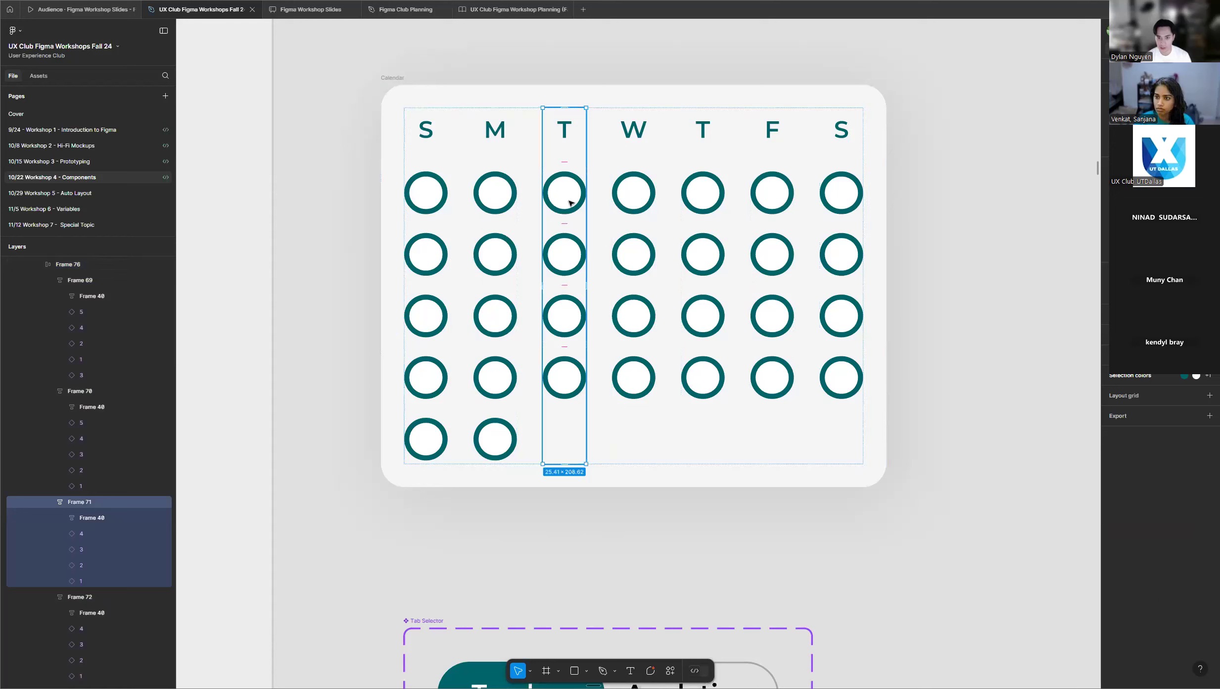
left_click(571, 203)
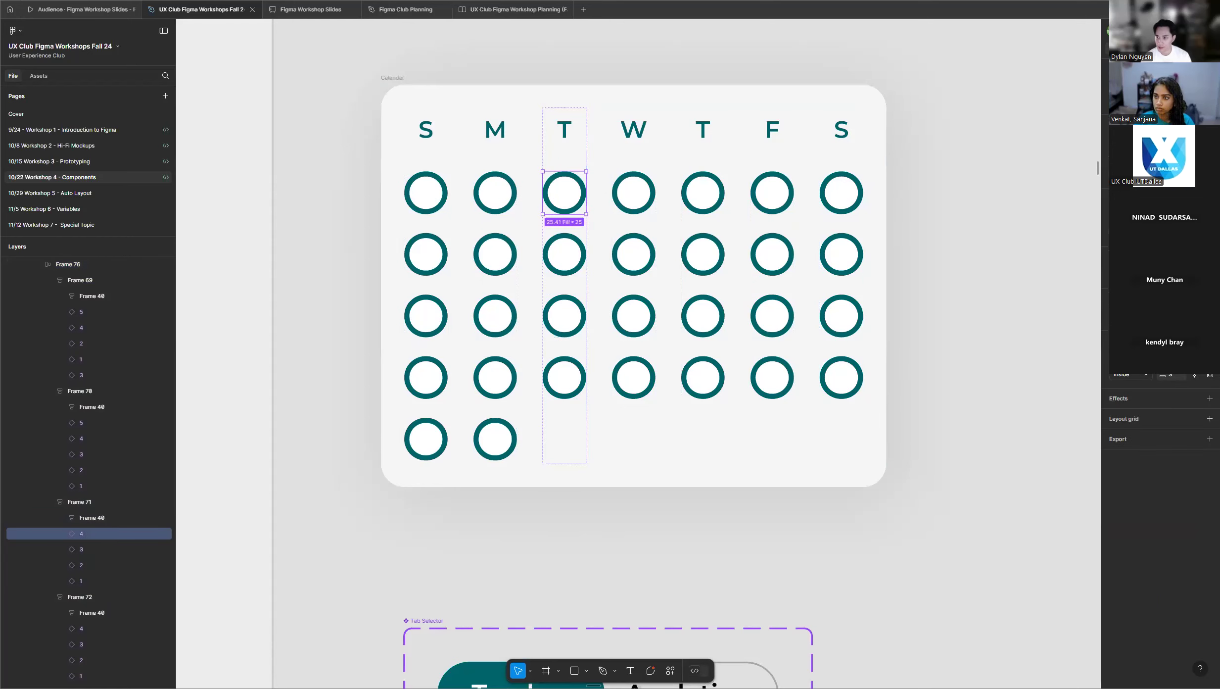
left_click(1172, 102)
left_click(1172, 139)
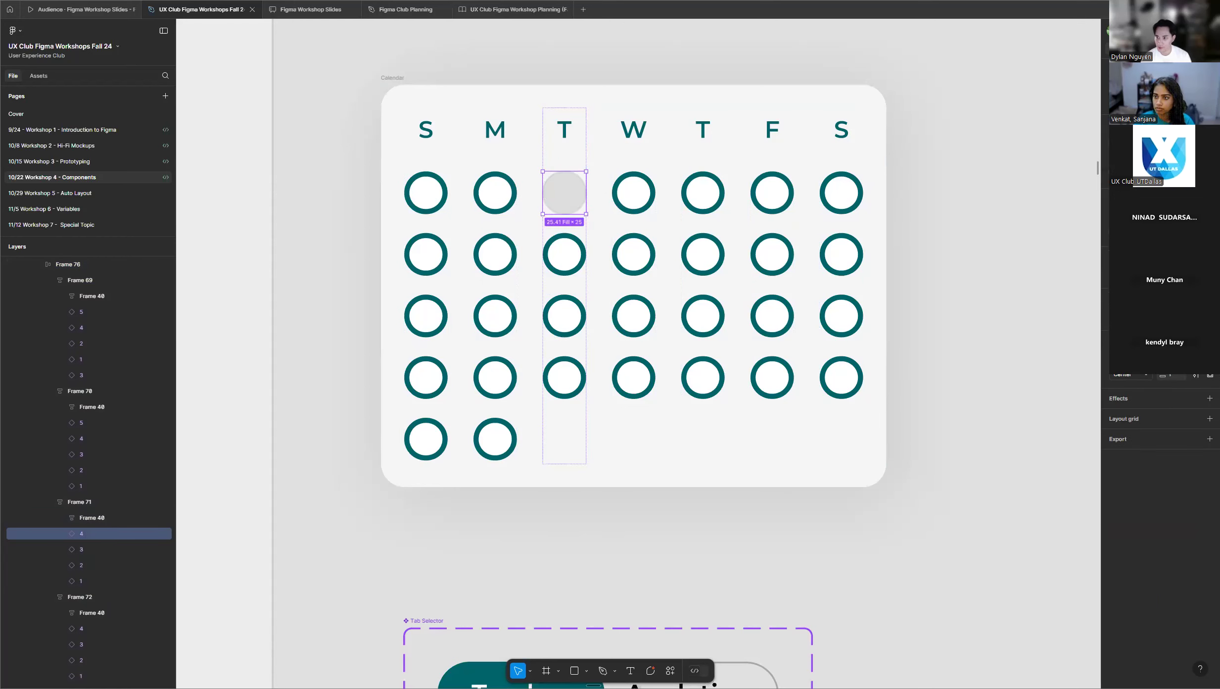
Change the second-row Wednesday instance in the Calendar to the X variant.
left_click(646, 261)
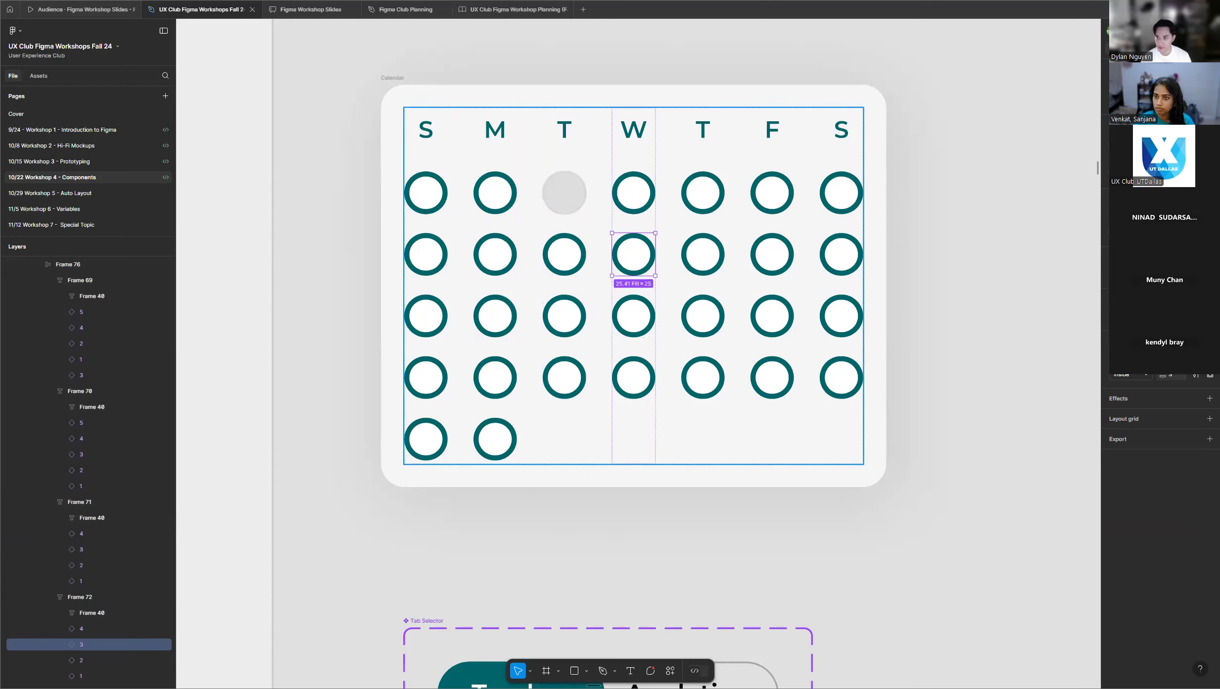
left_click(1172, 102)
left_click(1158, 150)
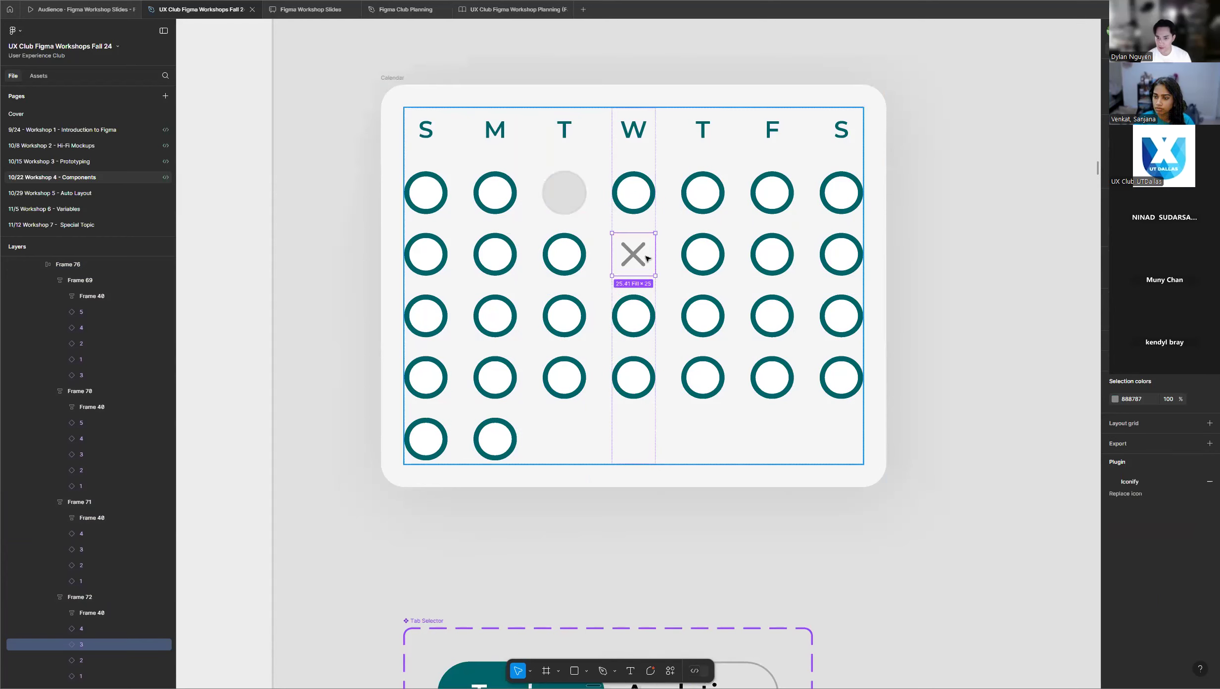
Change the second-row Thursday instance in the Calendar to the teal variant.
double_click(712, 255)
left_click(1167, 102)
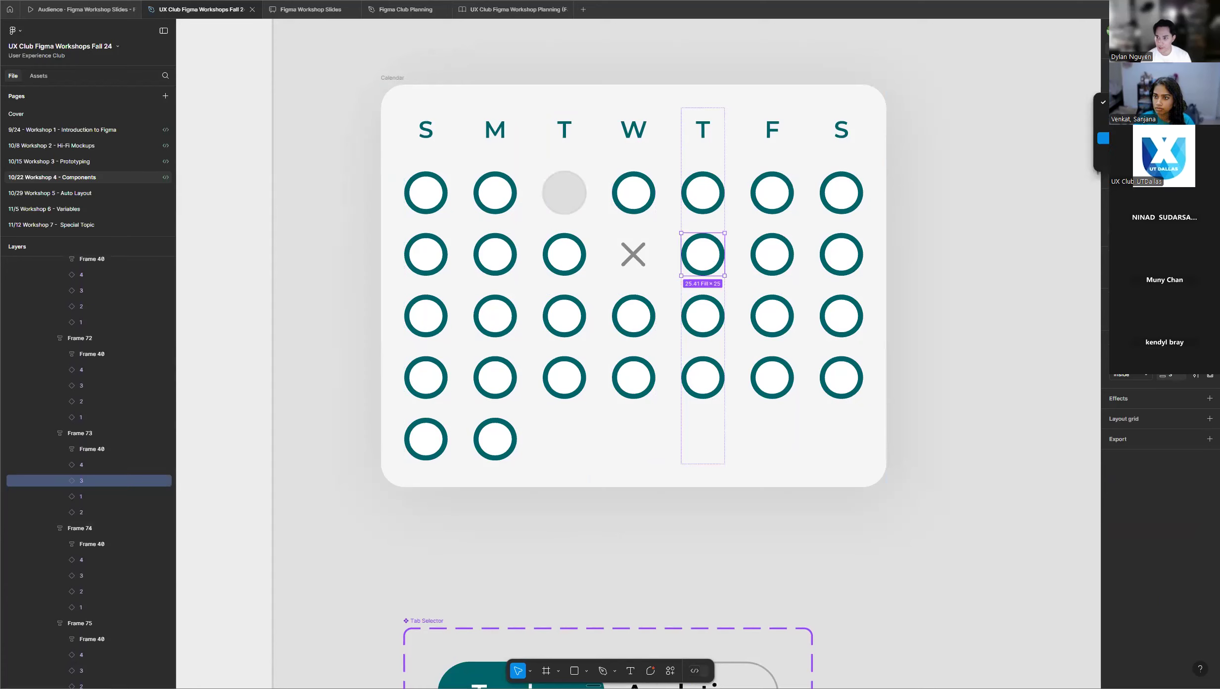
left_click(1104, 126)
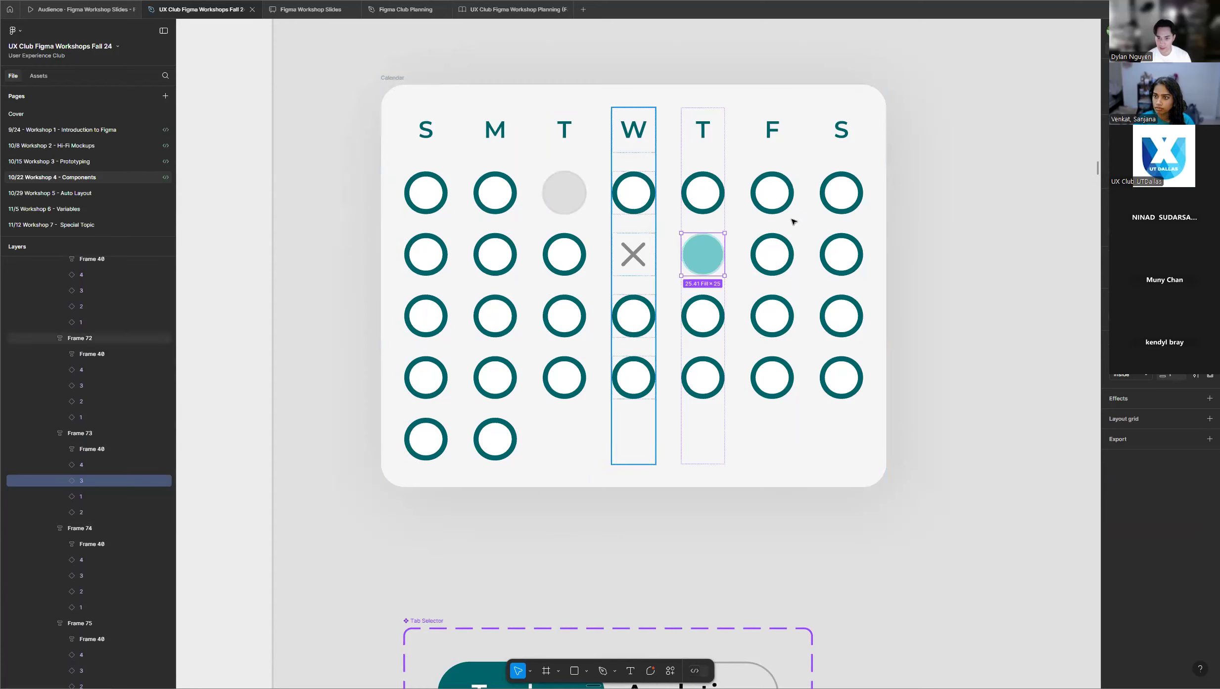
scroll(925, 193, "up", 1)
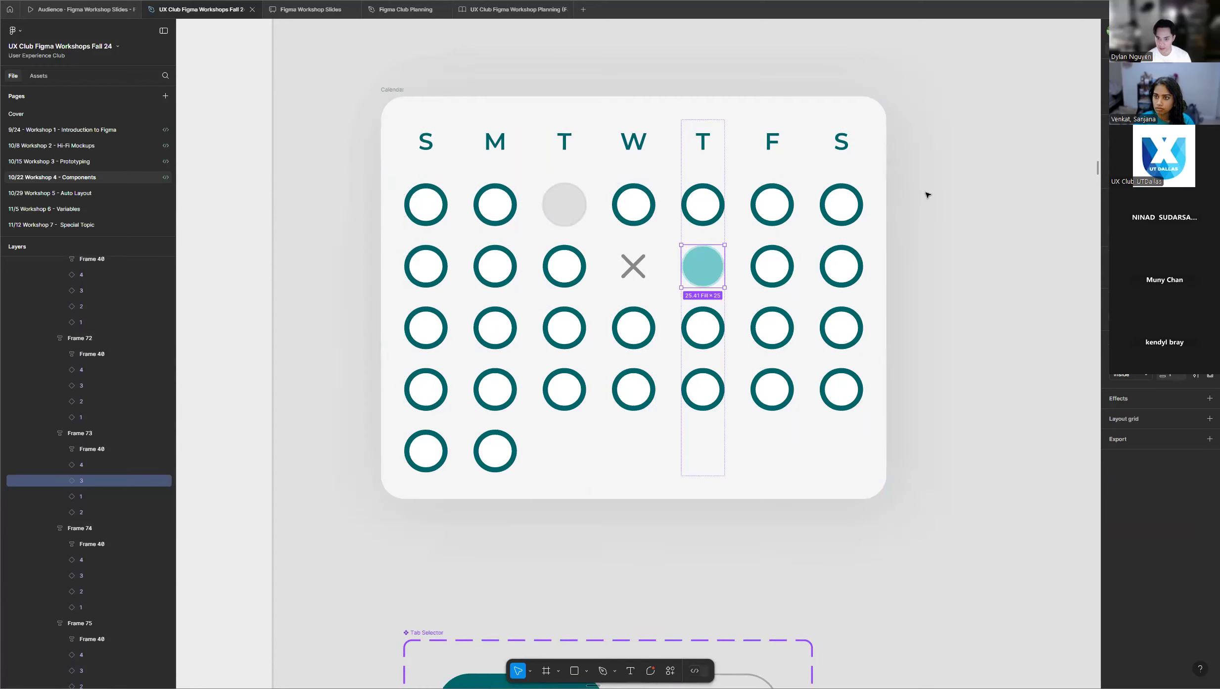
Change the third-row Tuesday instance in the Calendar to the X variant.
left_click(564, 324)
left_click(564, 327)
left_click(1162, 103)
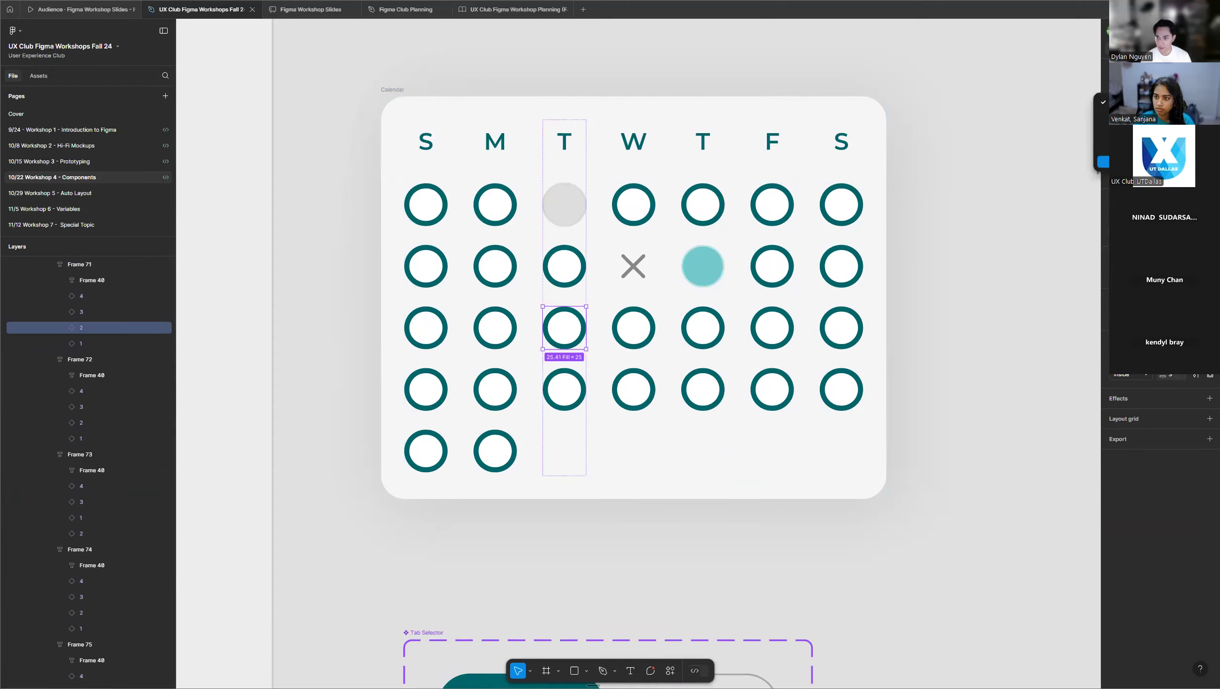
left_click(1104, 150)
scroll(915, 240, "up", 1)
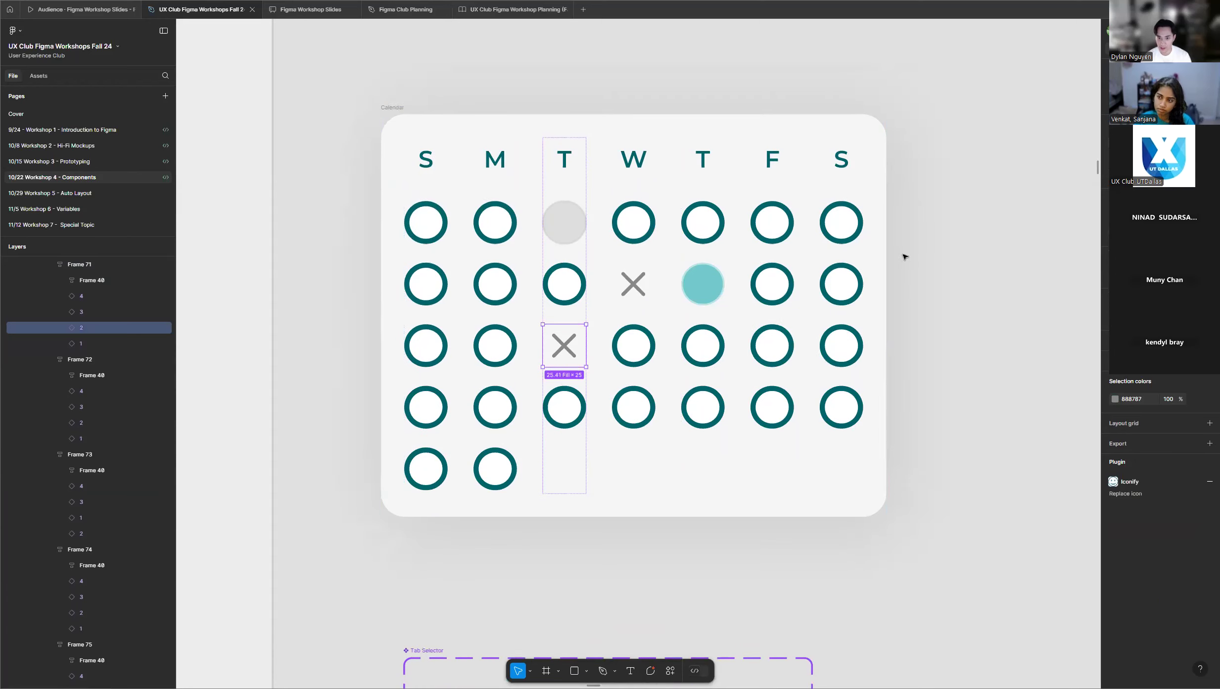
scroll(663, 282, "up", 3)
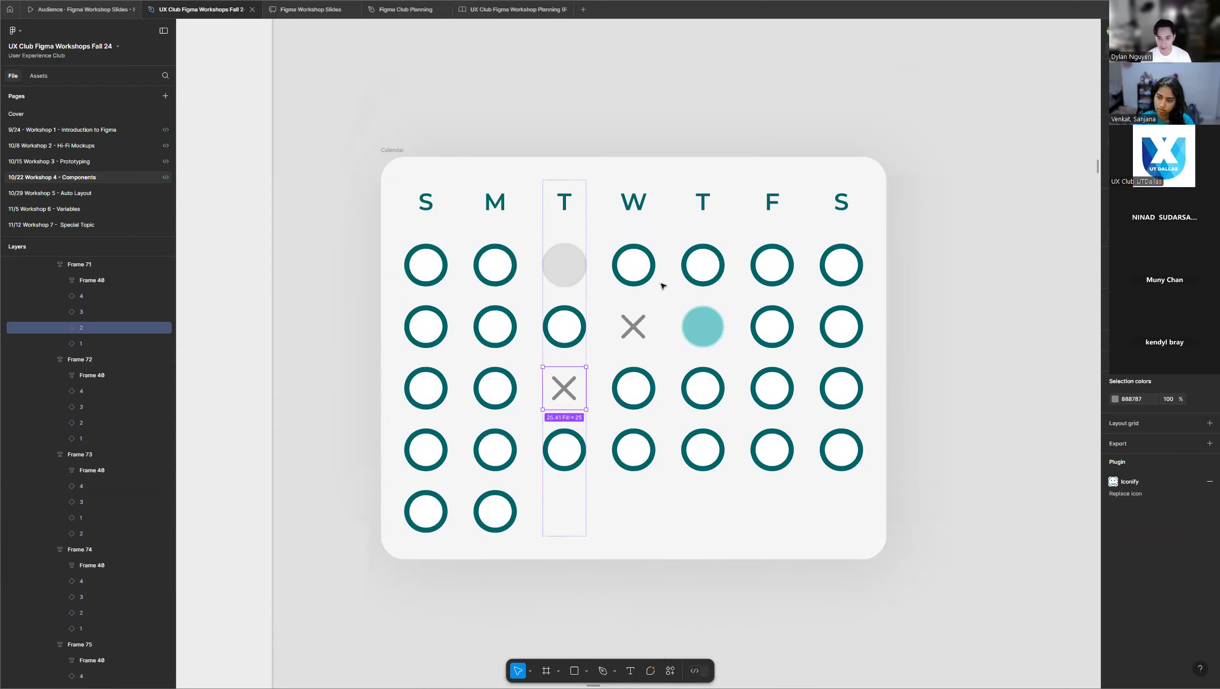
scroll(643, 296, "up", 2)
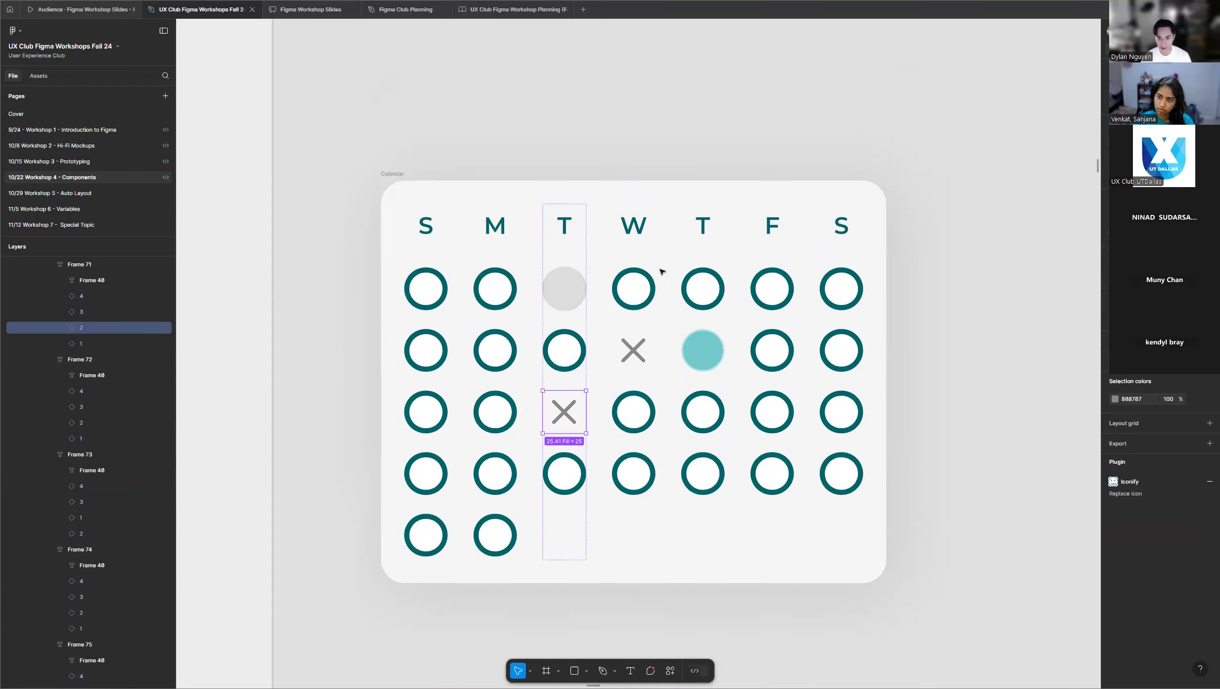
Recolor the grey variant in the calendar day component set to pink with hex F06A6A at 50% opacity.
left_click(573, 302)
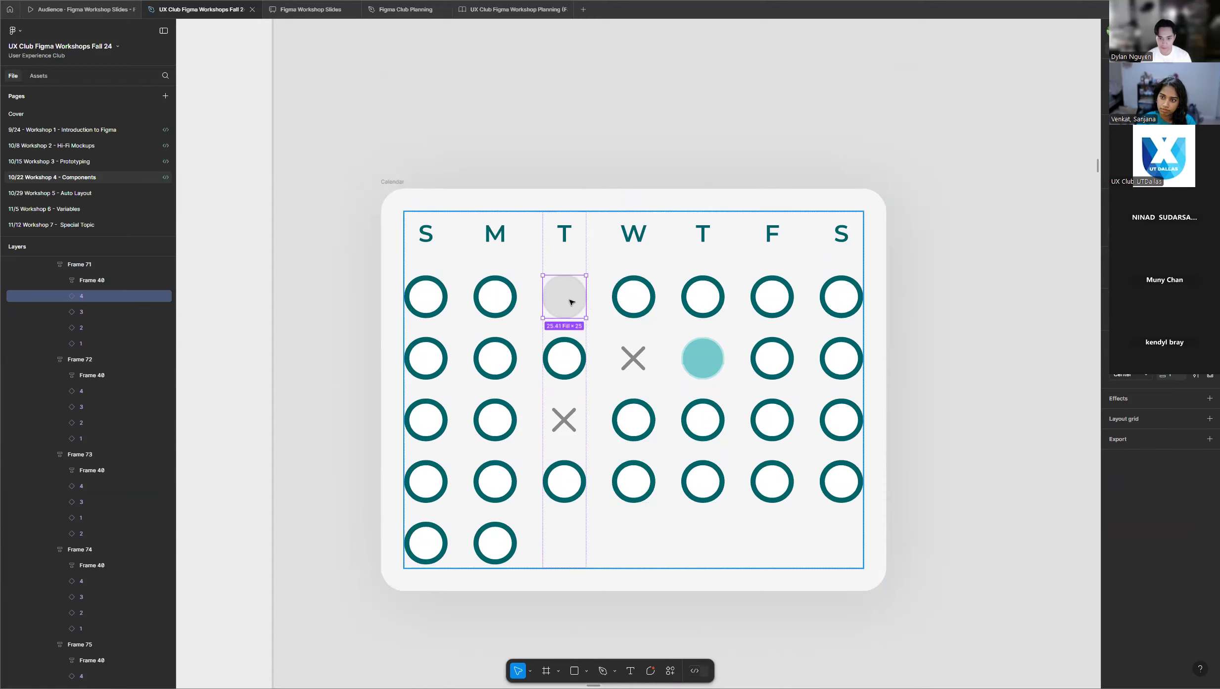
scroll(666, 239, "up", 1)
scroll(667, 240, "up", 10)
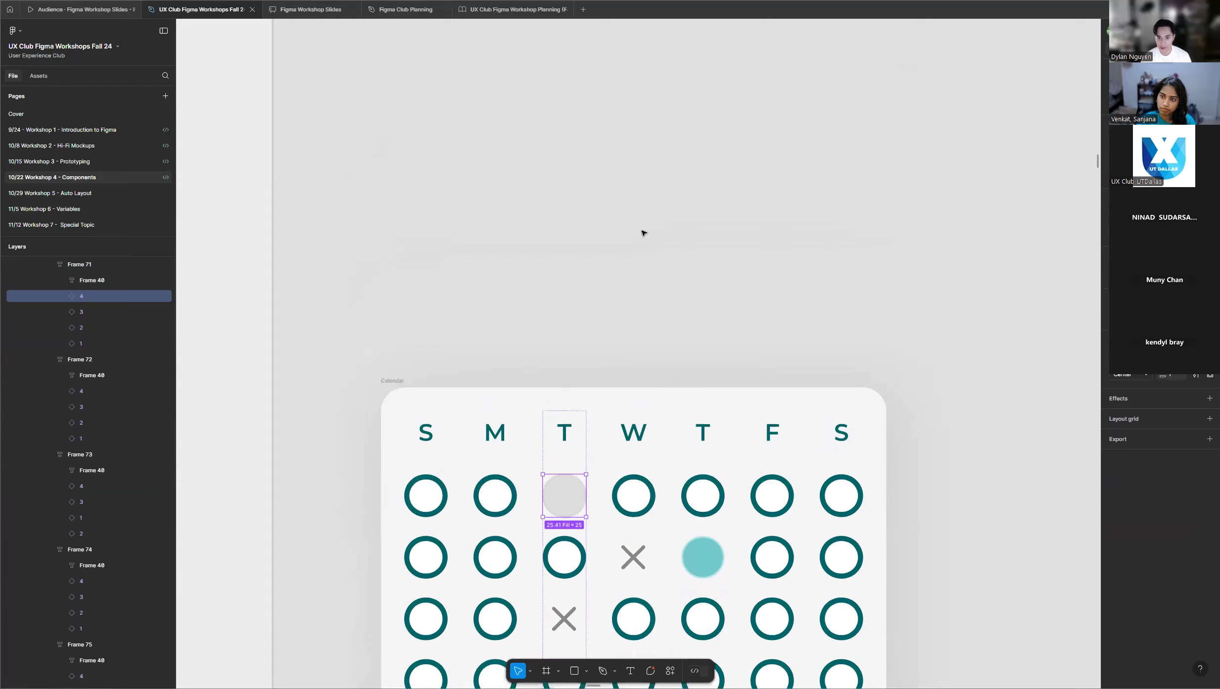
left_click(602, 326)
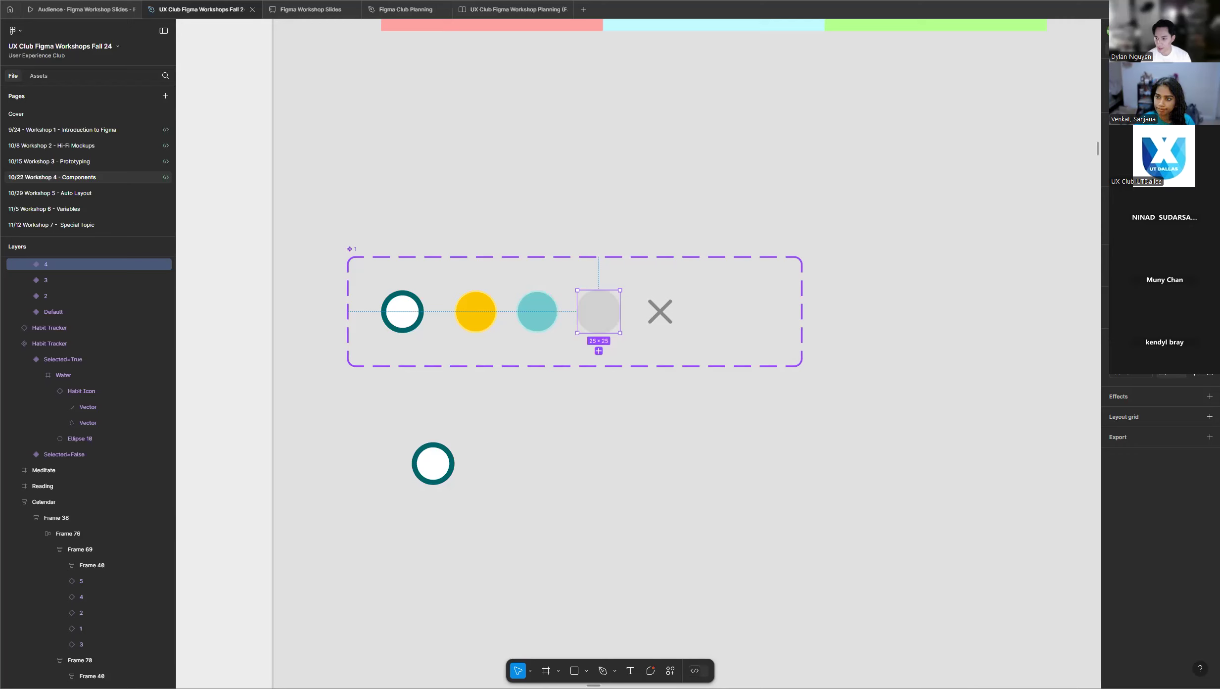
left_click(1114, 316)
left_click(1049, 353)
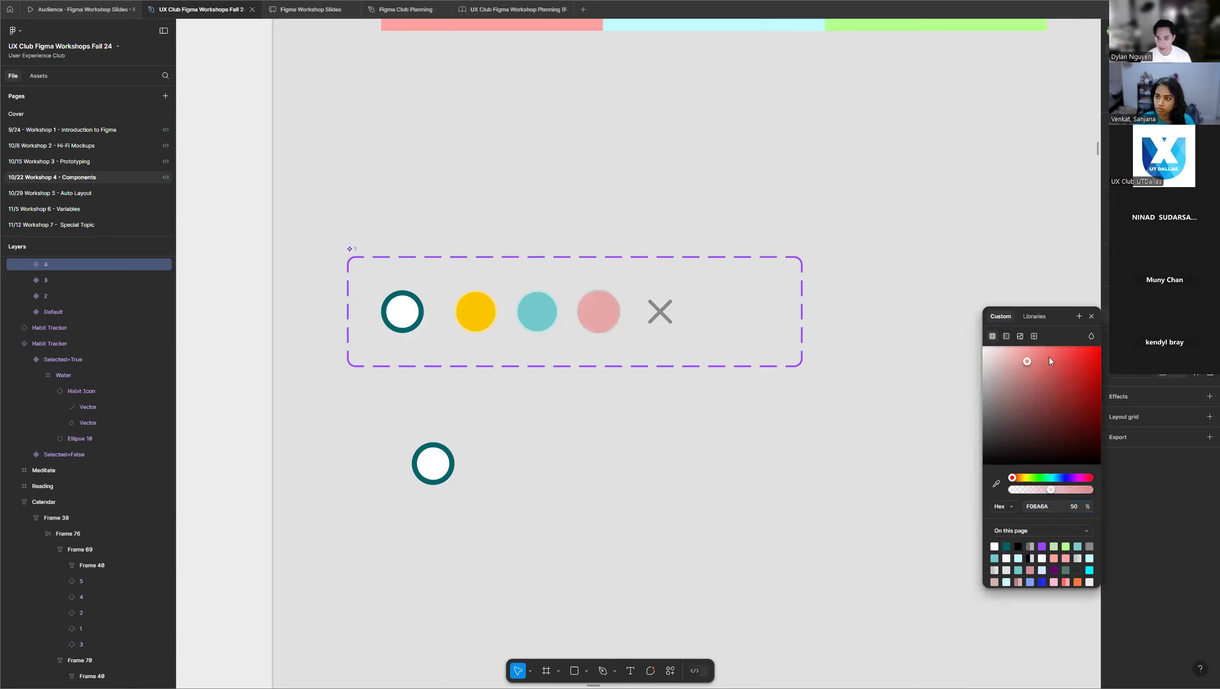
scroll(841, 272, "down", 6)
scroll(834, 287, "down", 4)
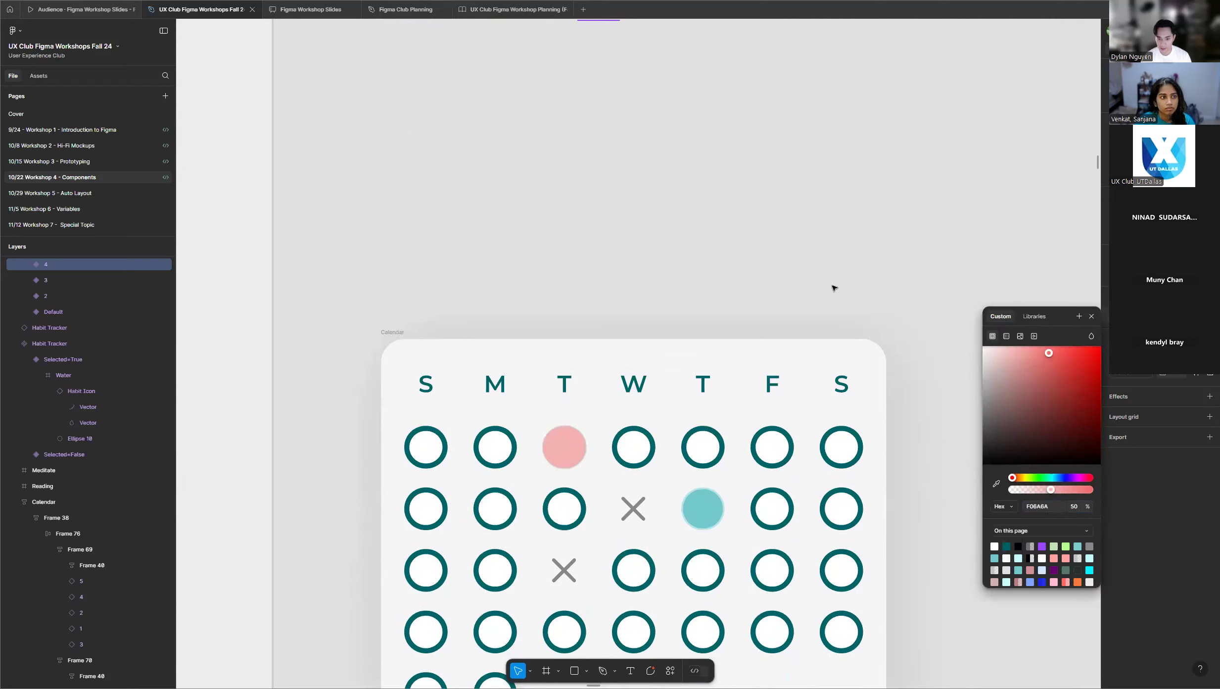
scroll(732, 370, "down", 1)
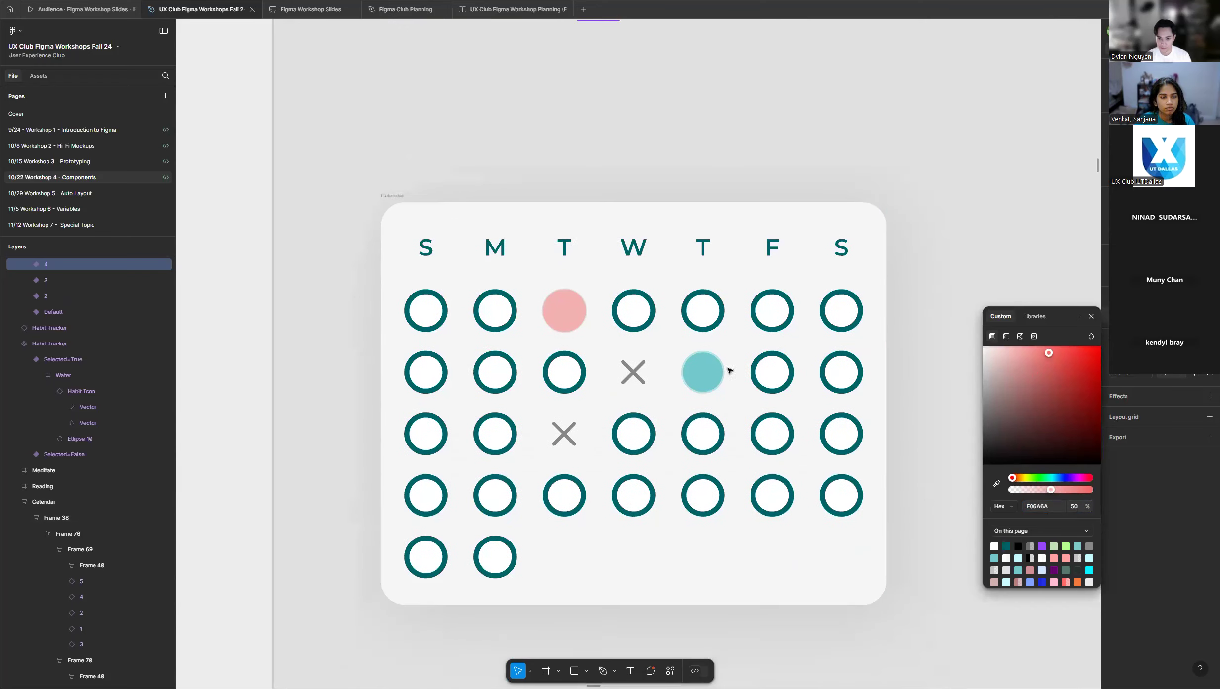
left_click(823, 121)
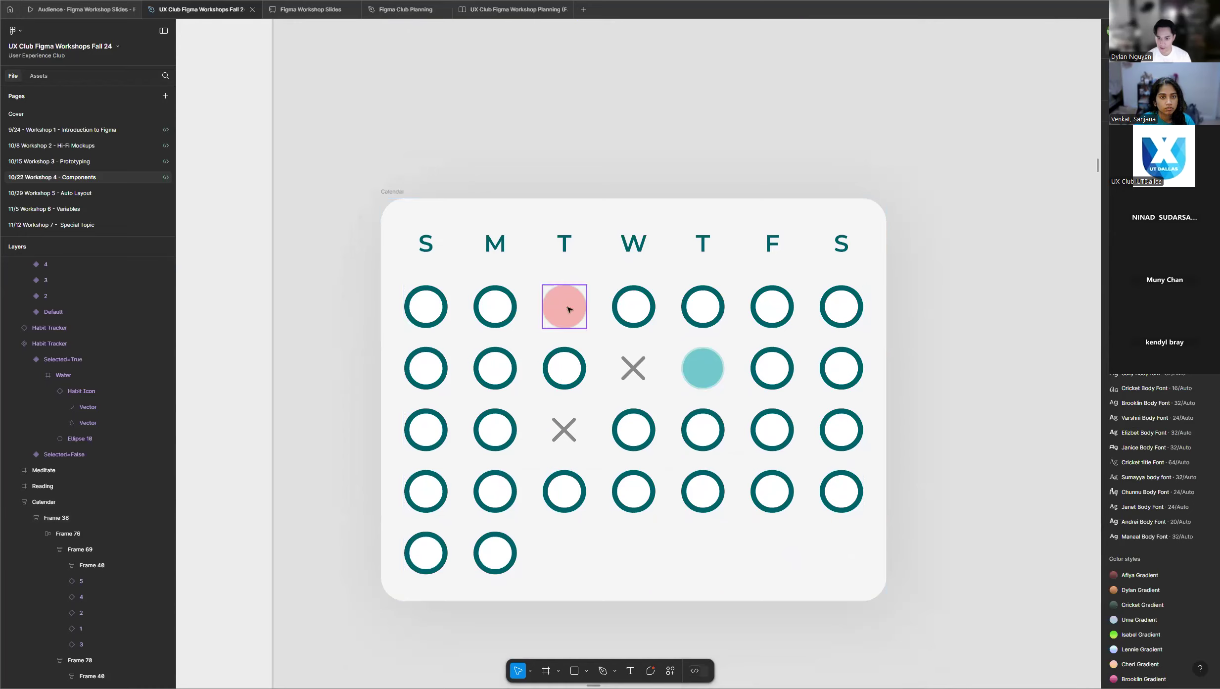
Examine the calendar day component set, the white ringed instance below it and the Calendar.
scroll(569, 309, "down", 3)
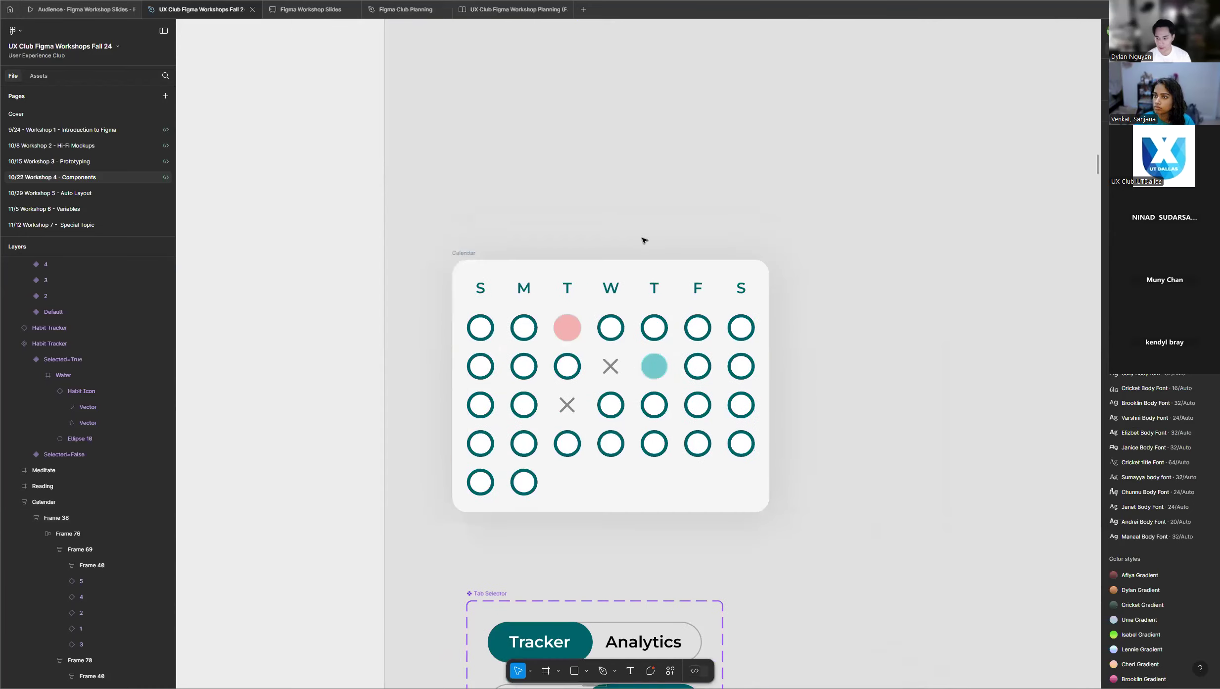
scroll(643, 240, "up", 7)
left_click(470, 195)
scroll(490, 196, "up", 5)
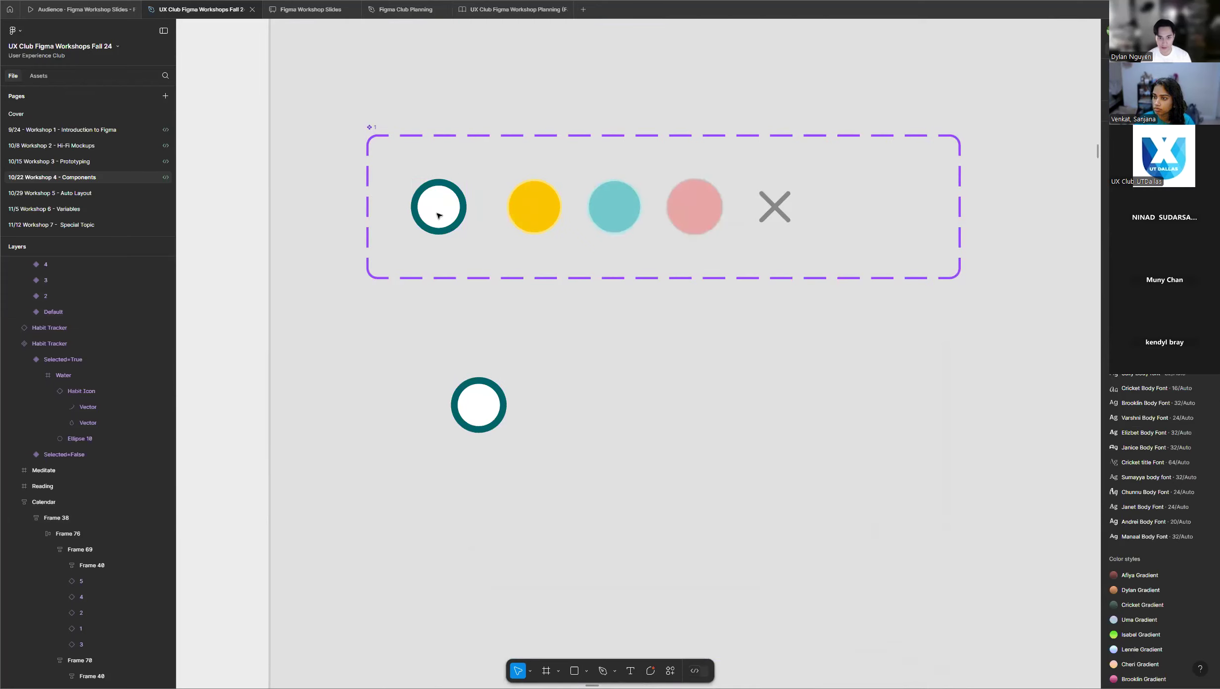
scroll(542, 417, "down", 3)
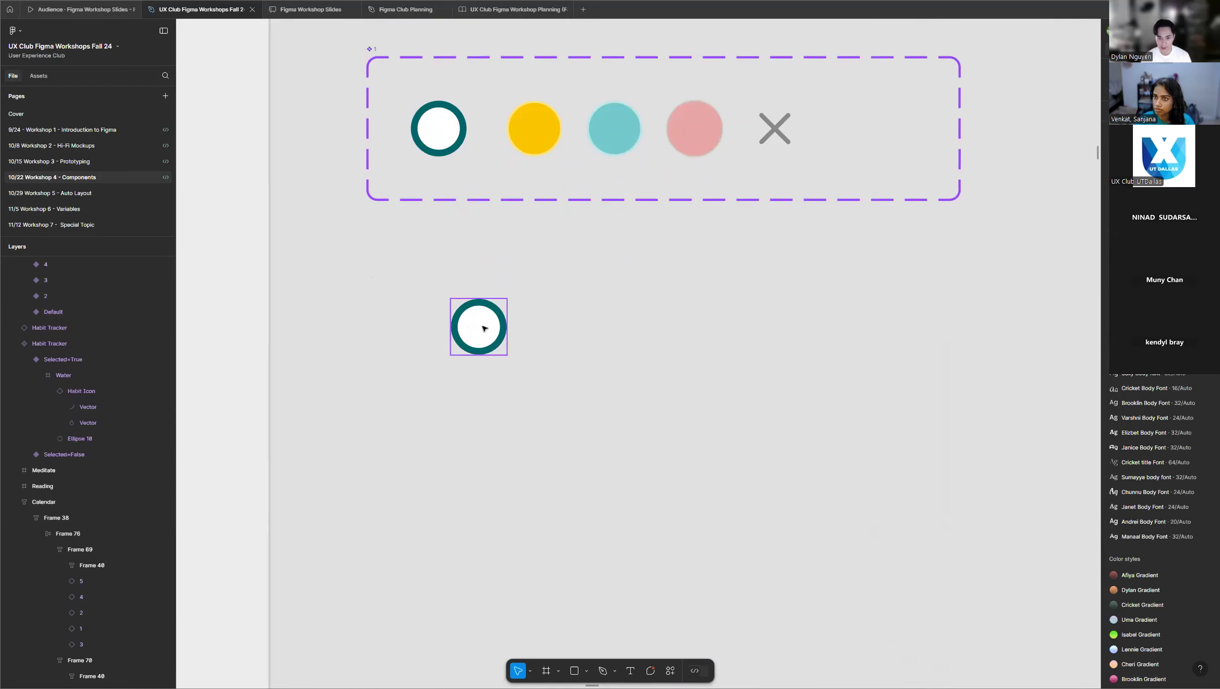
scroll(520, 335, "down", 10)
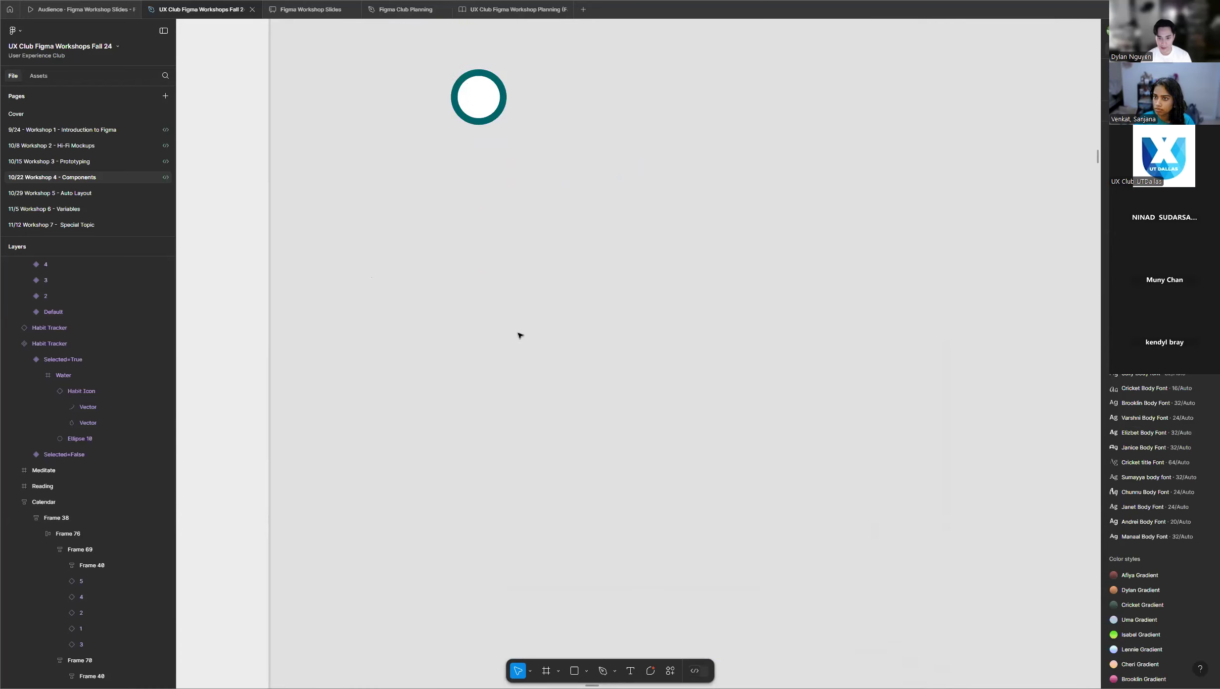
scroll(519, 336, "down", 8, "ctrl")
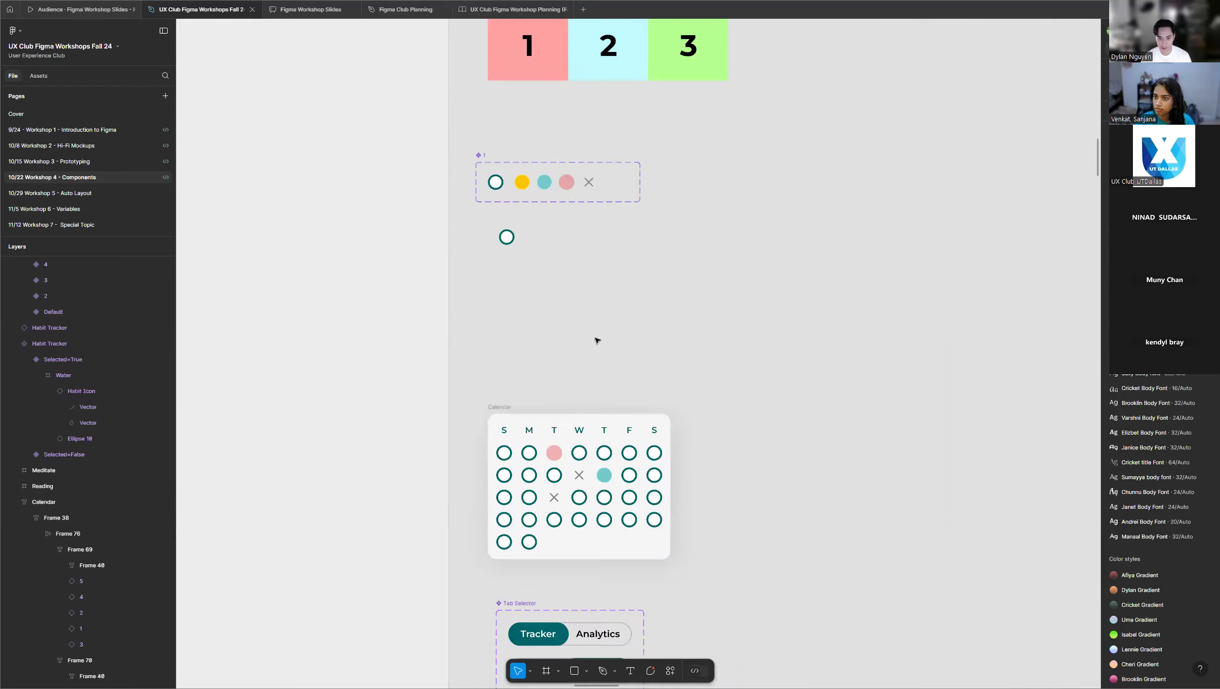
scroll(599, 341, "down", 5)
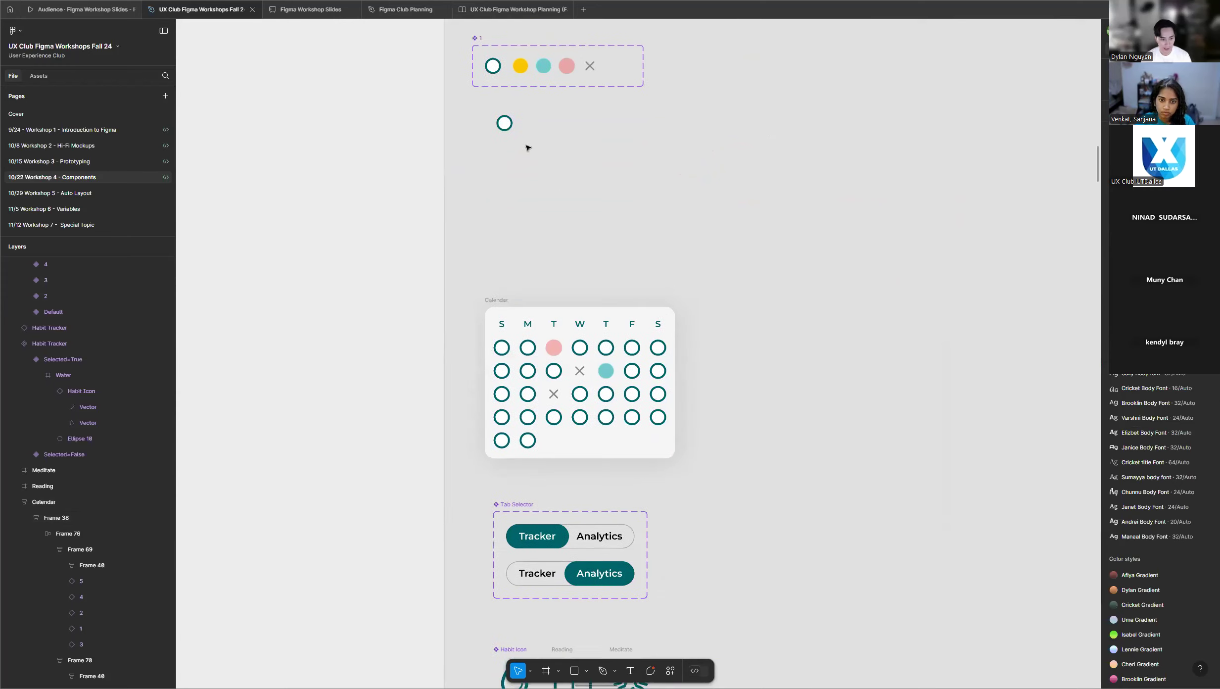
Place an instance of the yellow variant below the component set, beside the white ringed instance.
scroll(526, 144, "up", 1)
scroll(511, 71, "up", 5)
scroll(510, 70, "up", 5)
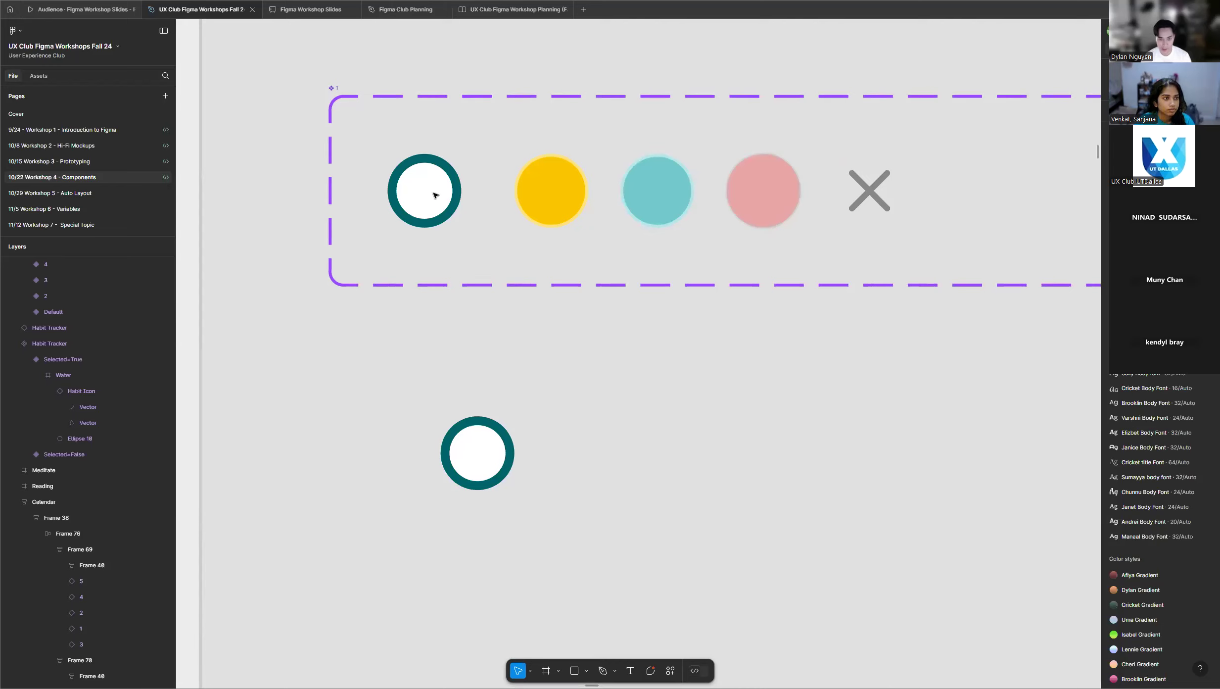
left_click_drag(563, 190, 624, 439)
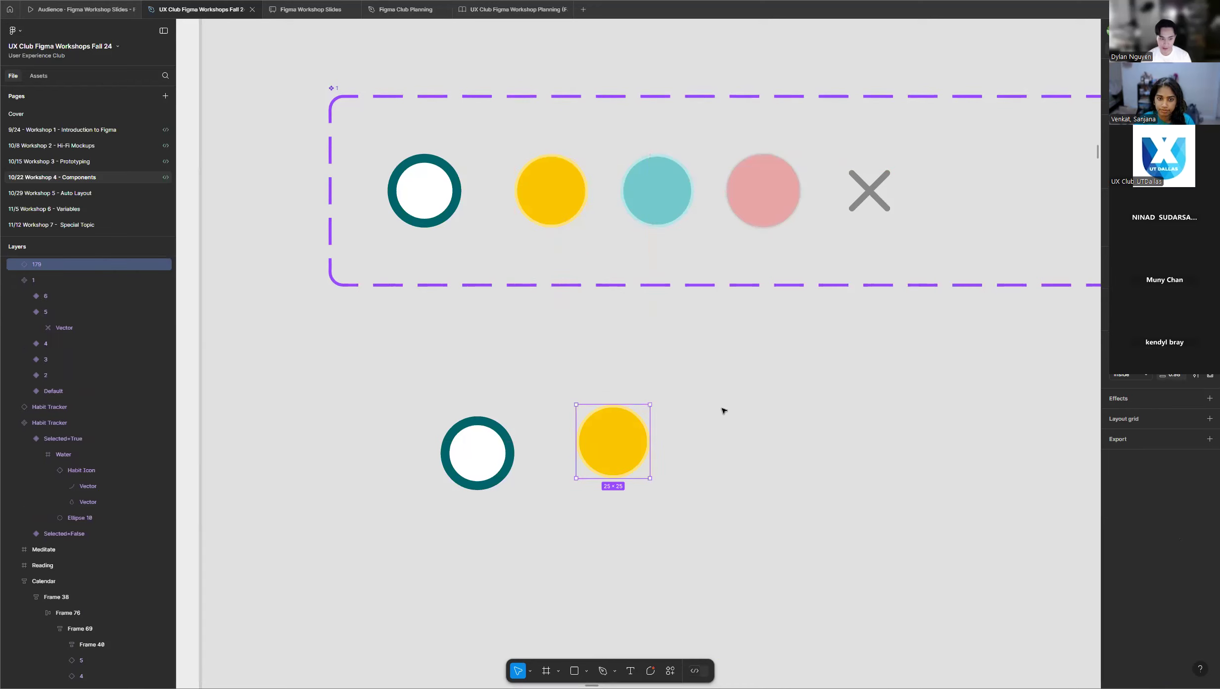
scroll(573, 371, "down", 5)
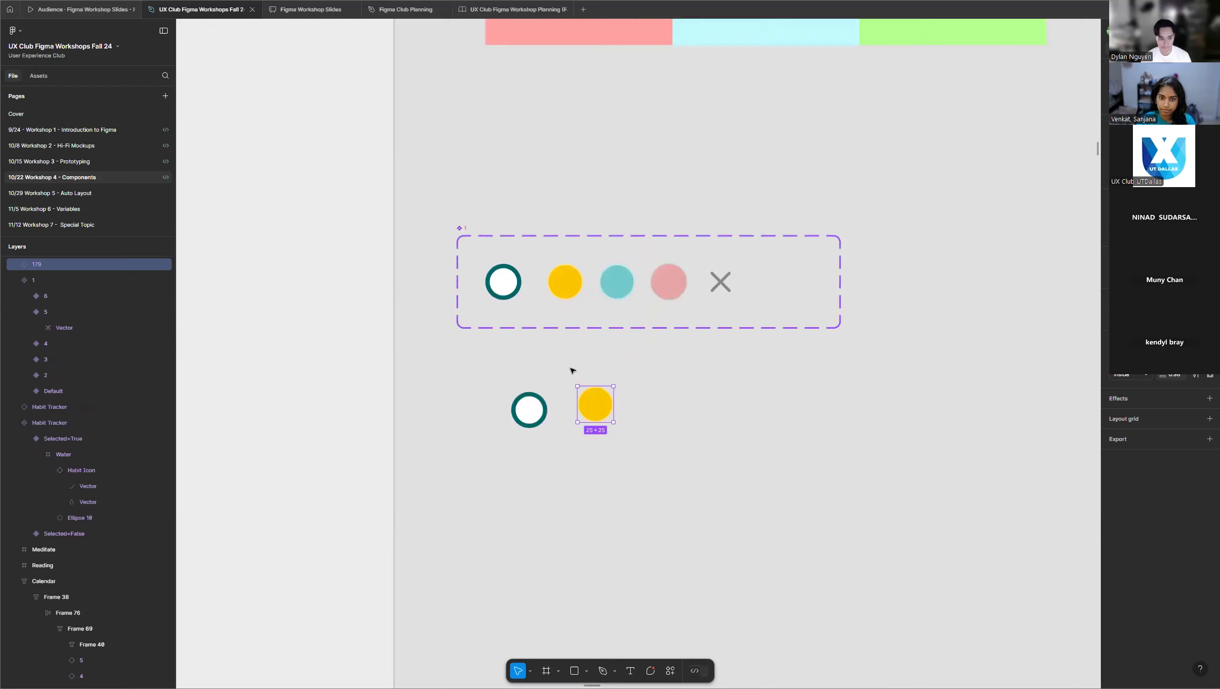
Select all the day instances in the Calendar at once and clear the selection.
scroll(541, 402, "down", 6)
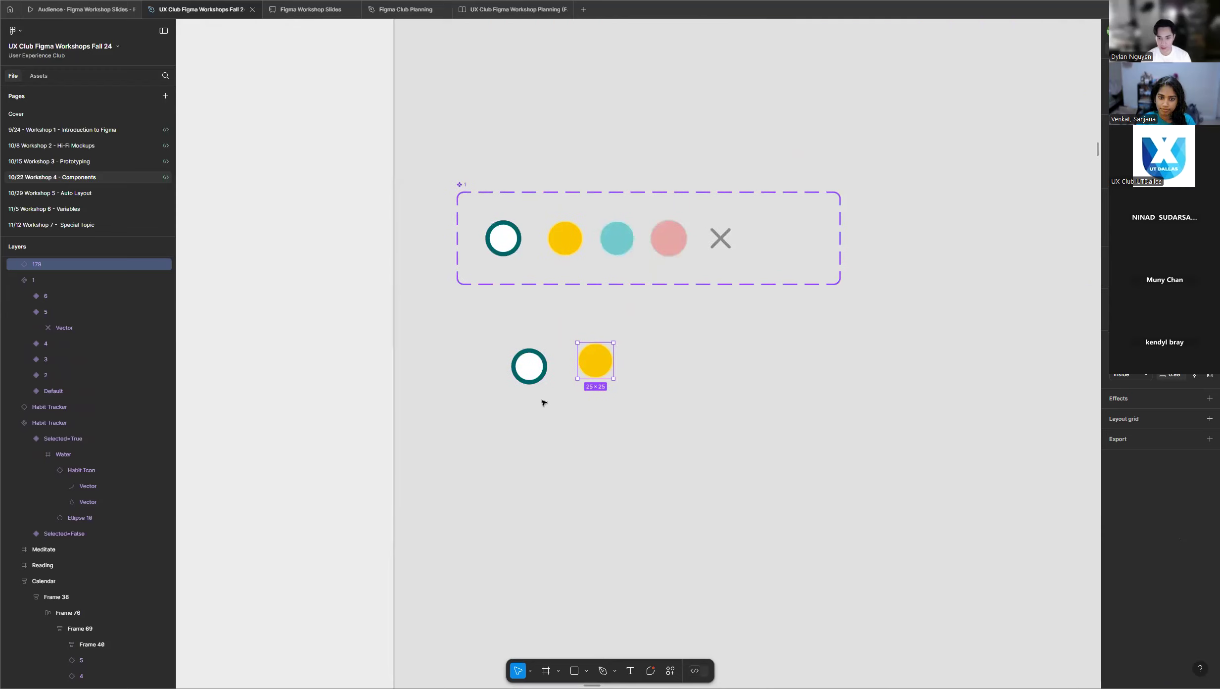
scroll(575, 344, "down", 3)
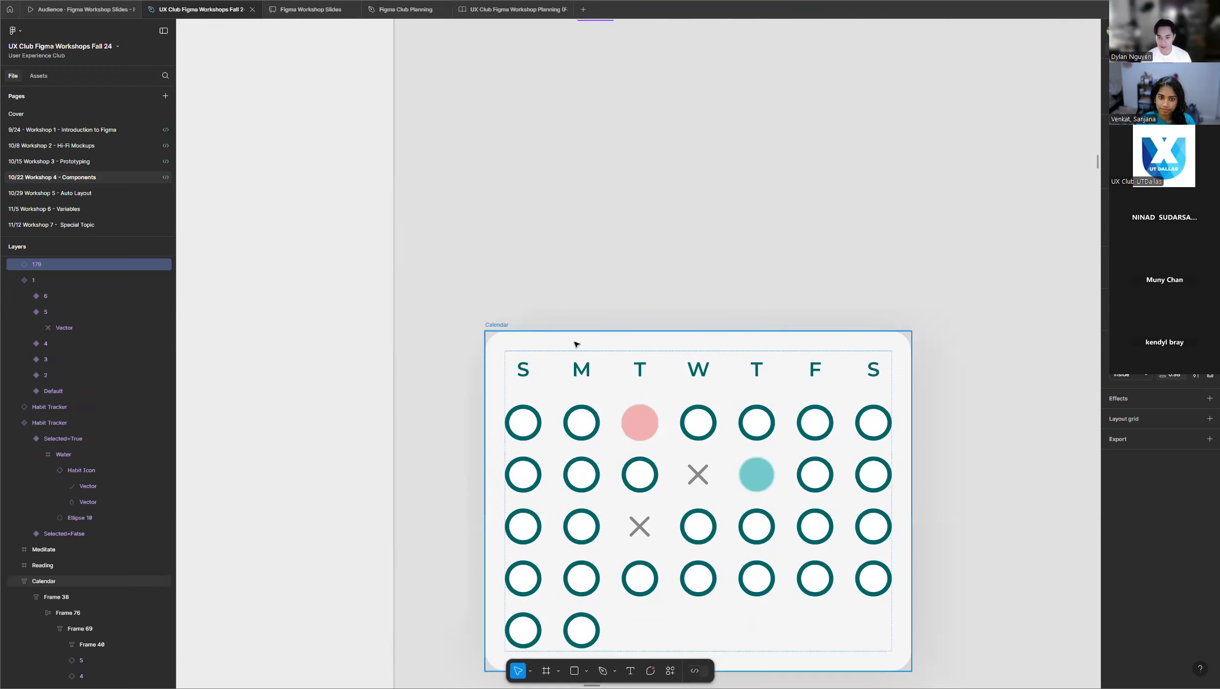
left_click(584, 444)
left_click_drag(501, 366, 895, 612)
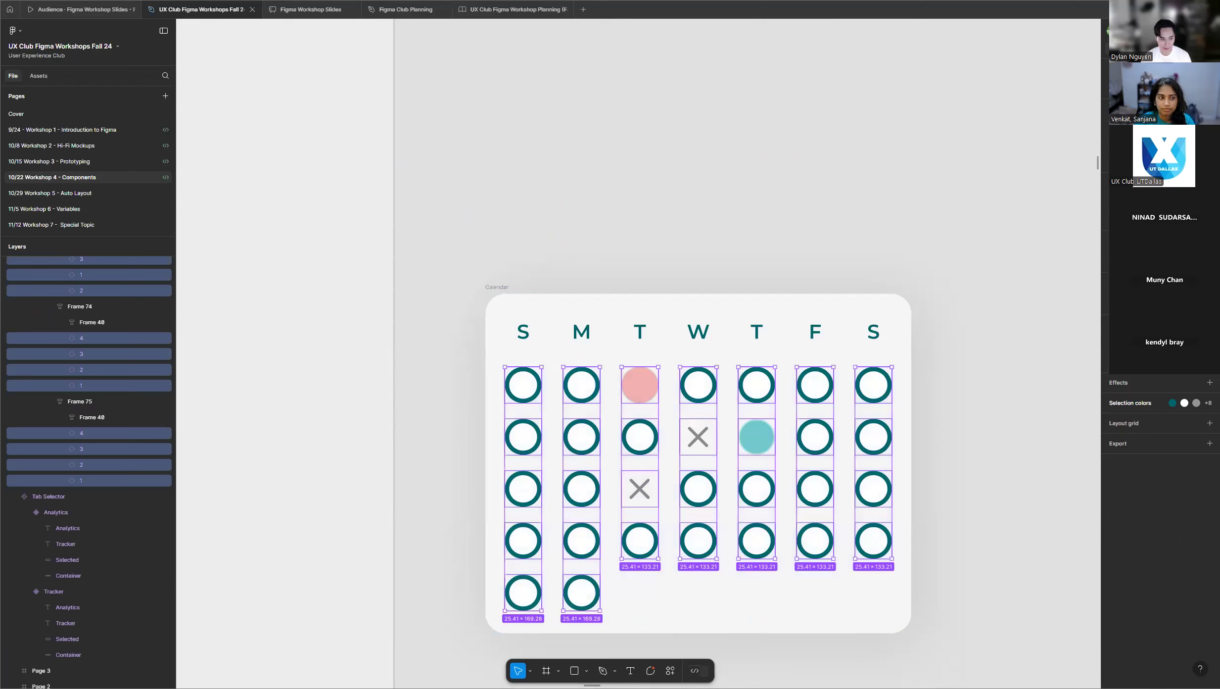
left_click(874, 164)
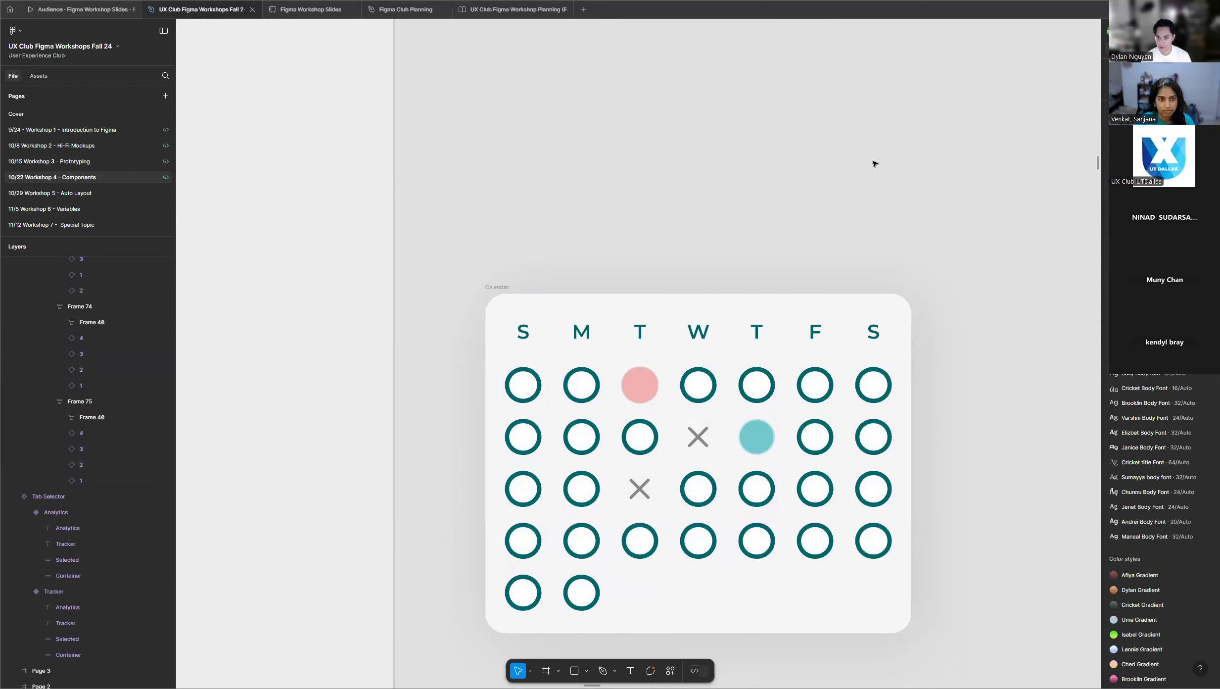
Review the participants' frames to check the state of their calendar day components and Calendars.
scroll(751, 185, "down", 6)
scroll(707, 192, "down", 8)
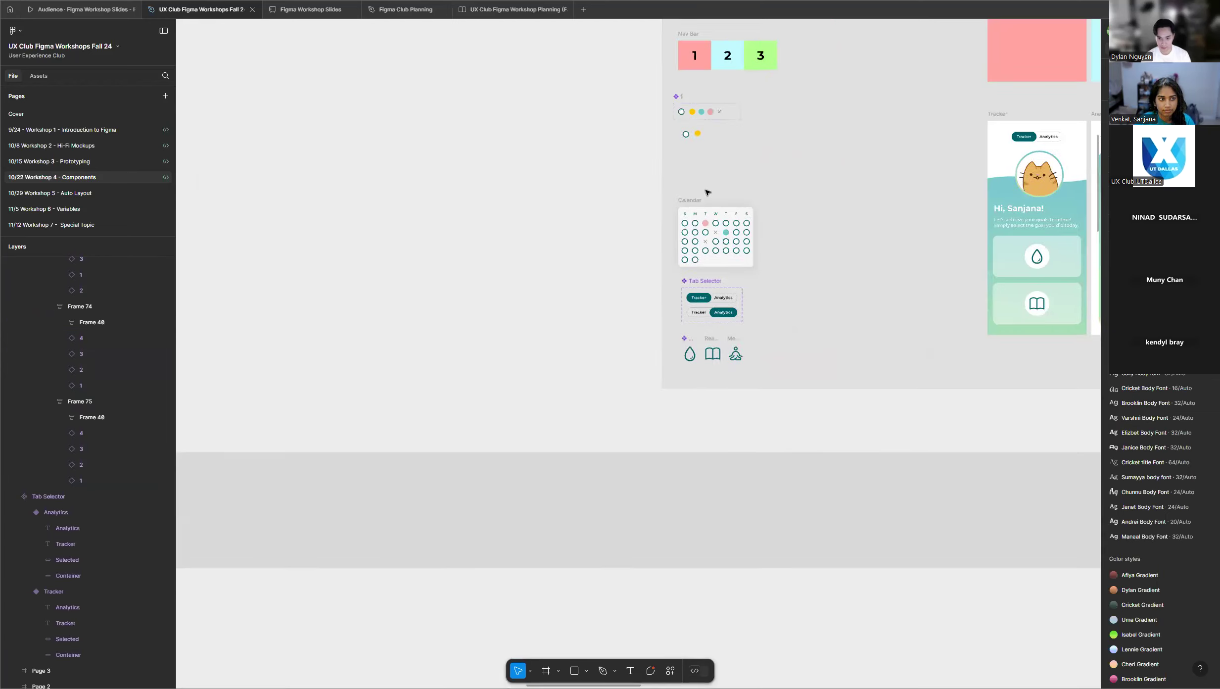
scroll(773, 211, "down", 5)
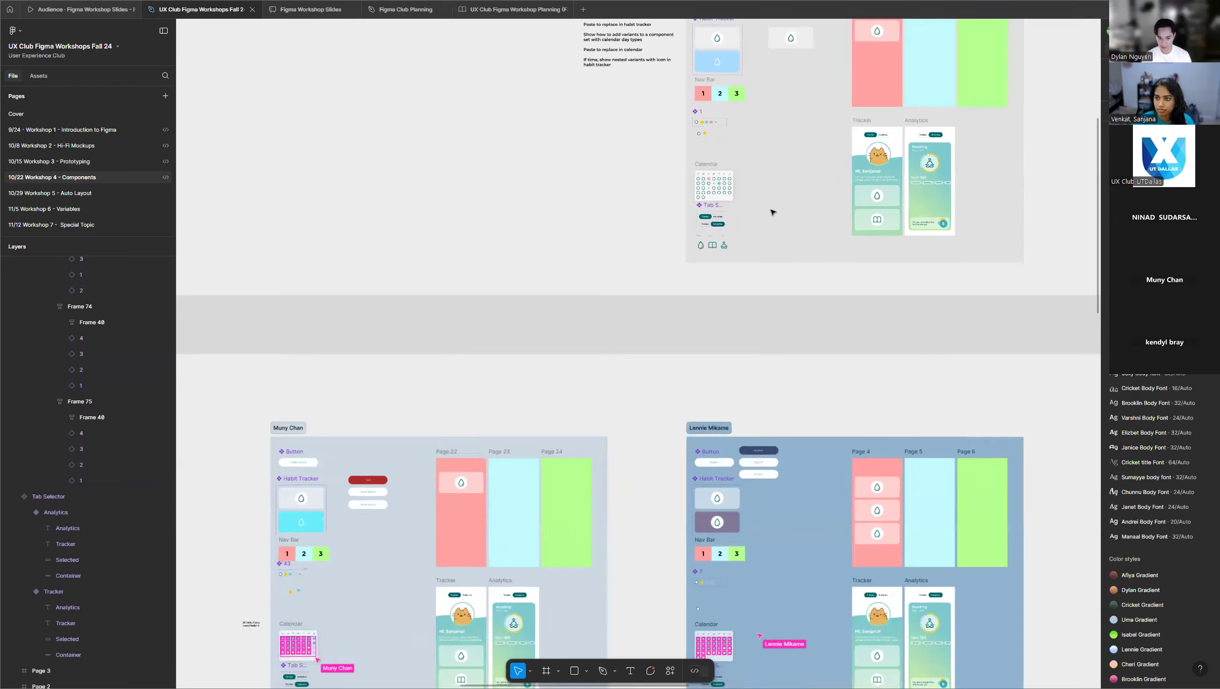
scroll(651, 259, "down", 5)
scroll(651, 259, "down", 4)
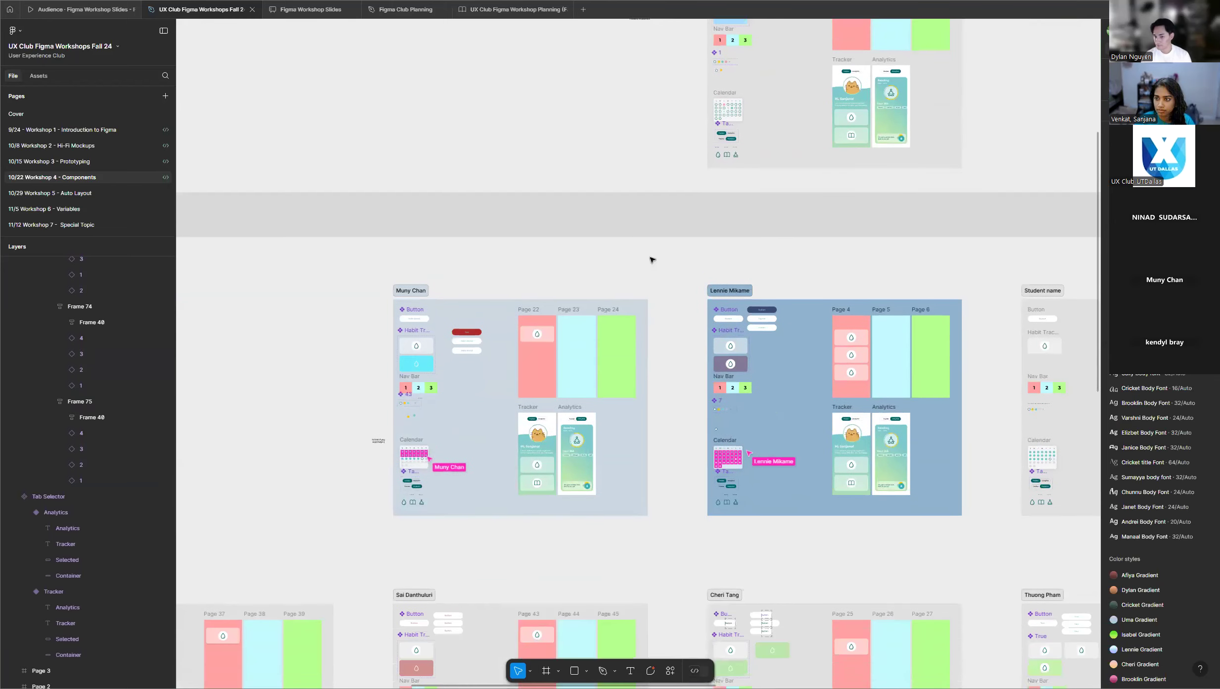
scroll(651, 260, "down", 5)
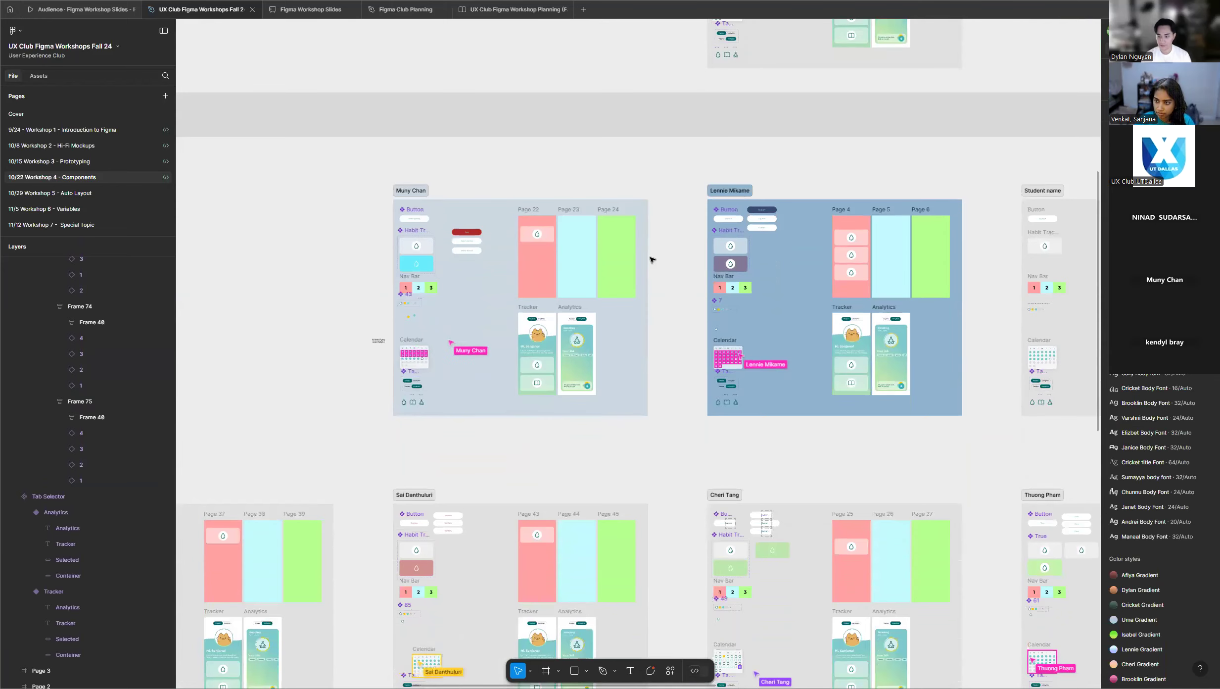
scroll(437, 400, "down", 7)
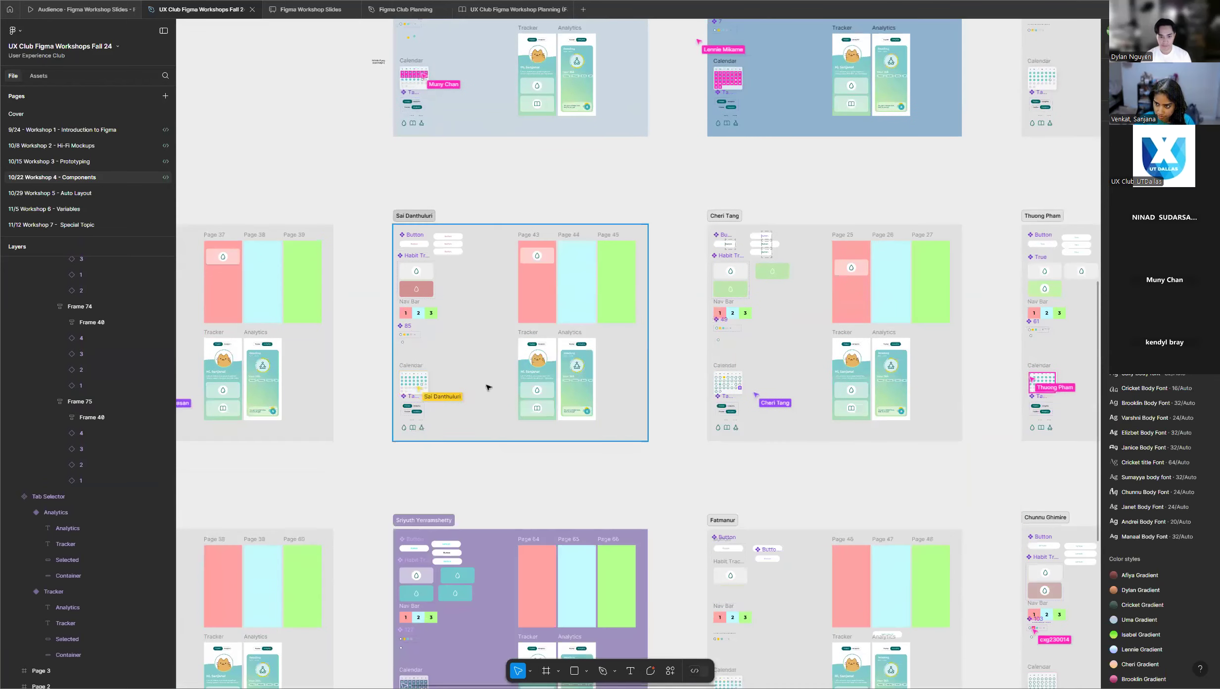
scroll(670, 384, "down", 2)
scroll(426, 425, "down", 2)
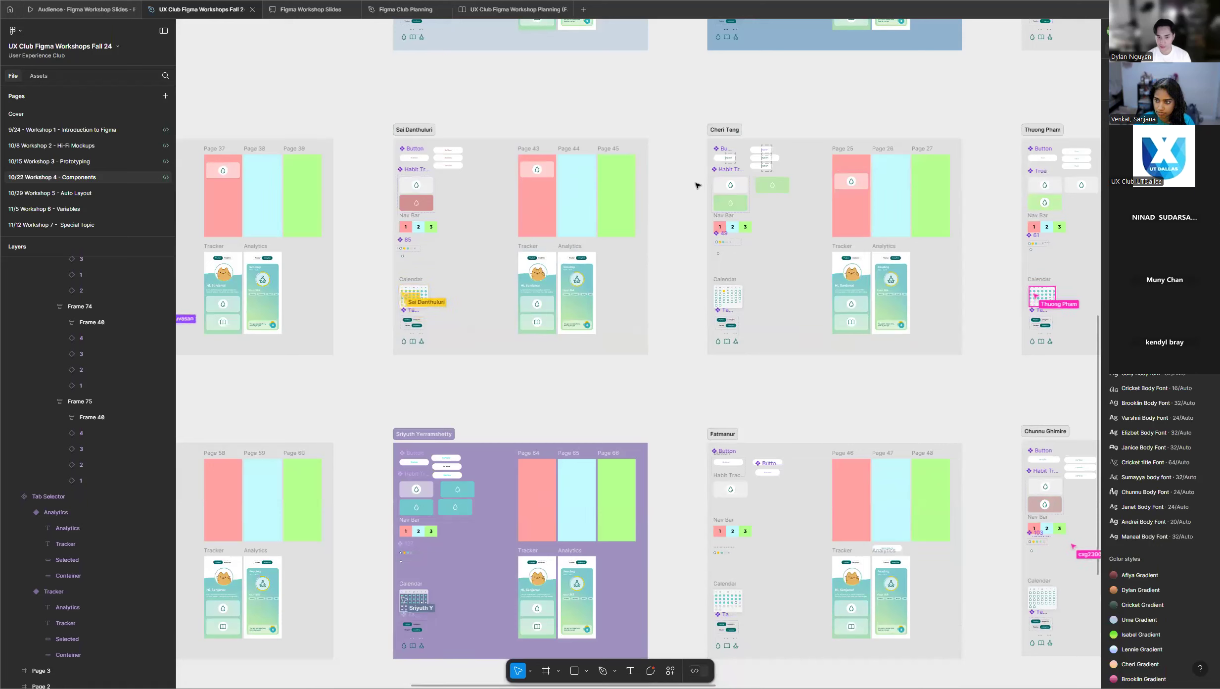
scroll(668, 195, "up", 1)
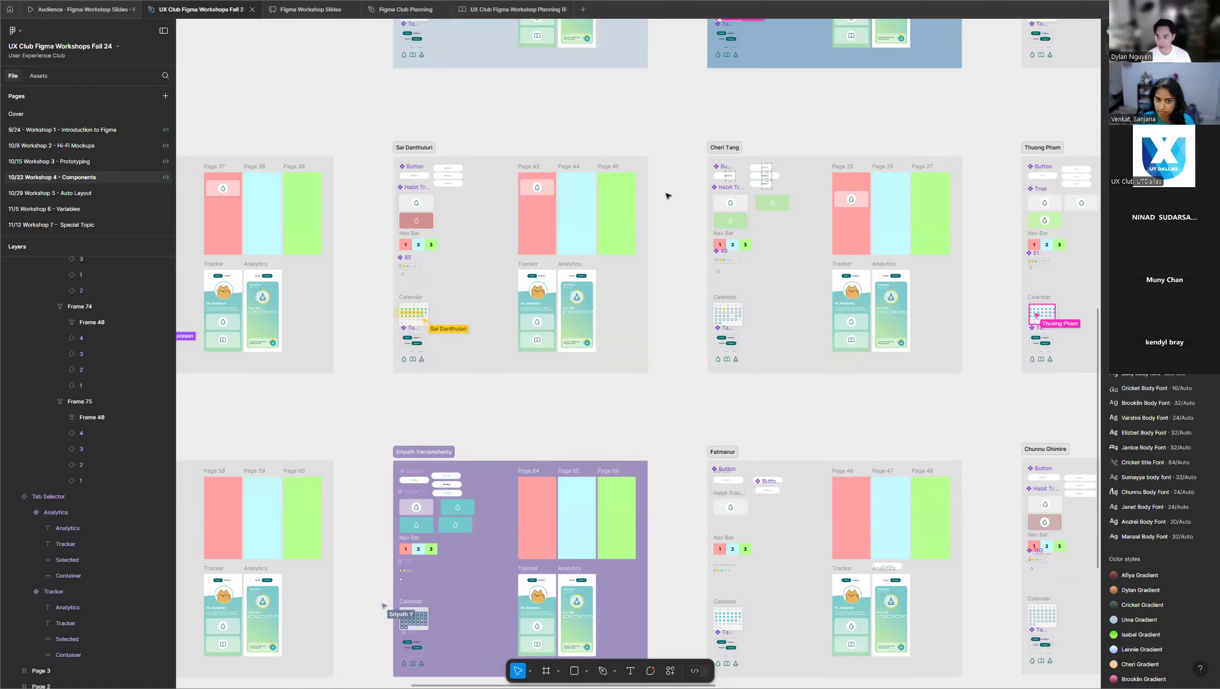
scroll(668, 195, "up", 2)
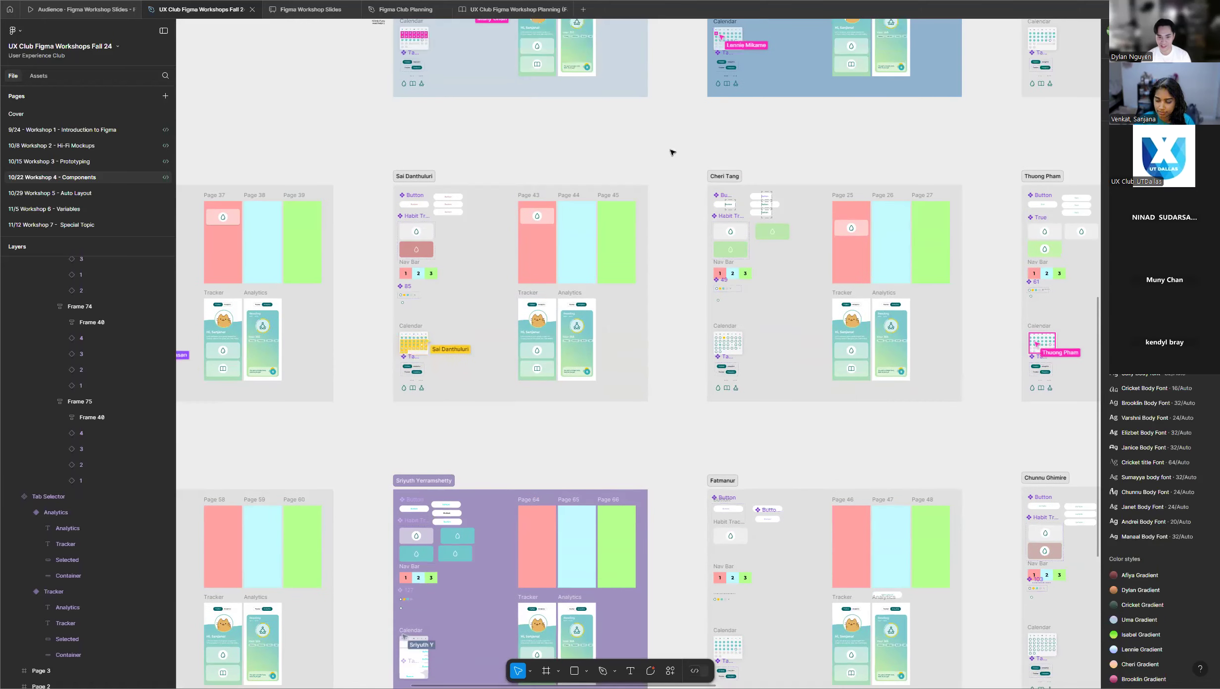
scroll(658, 258, "down", 10)
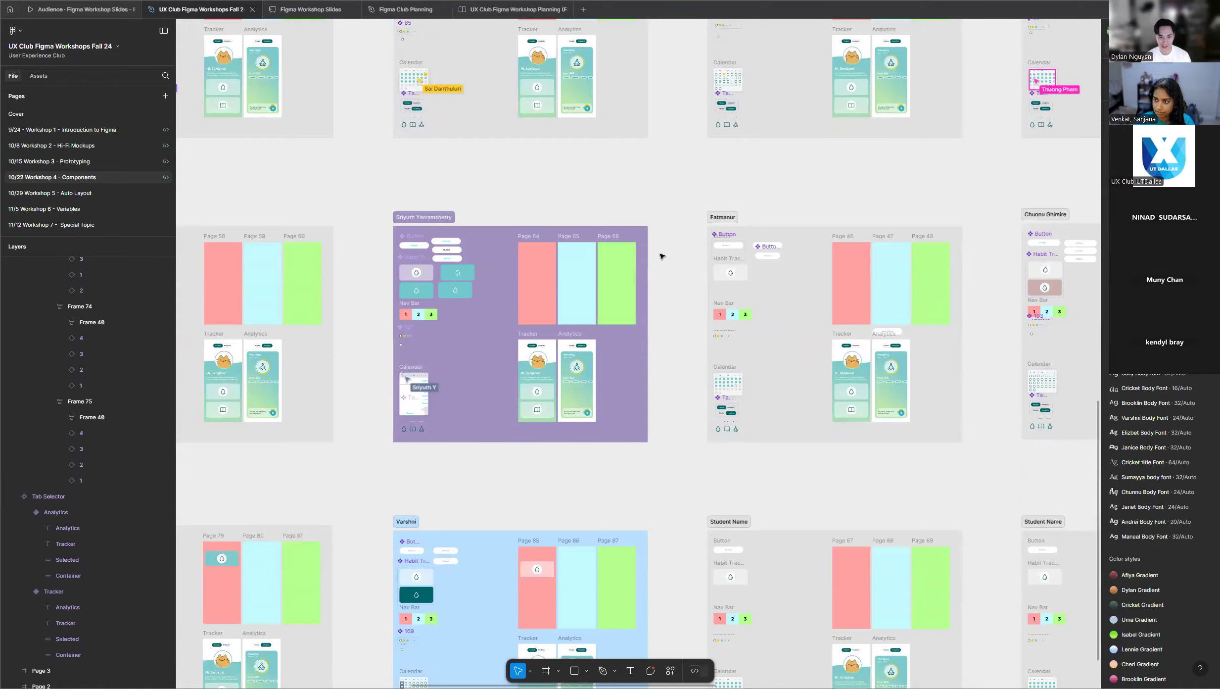
scroll(662, 255, "down", 6)
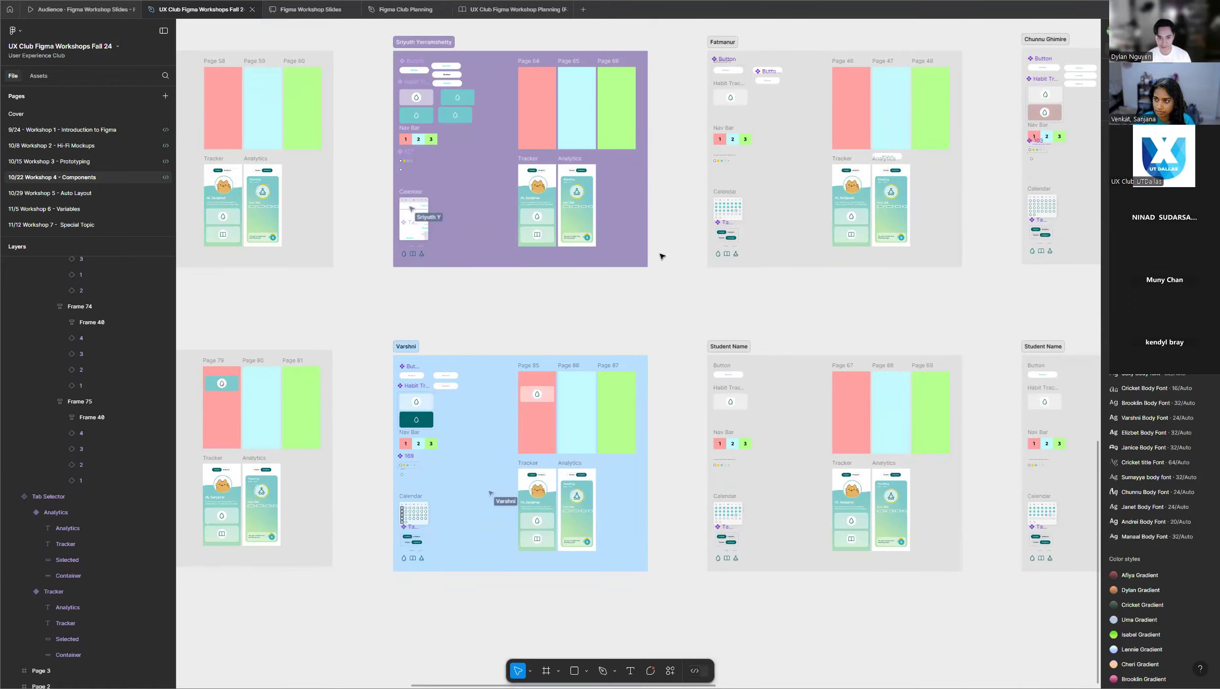
scroll(373, 213, "up", 5)
scroll(365, 175, "up", 6)
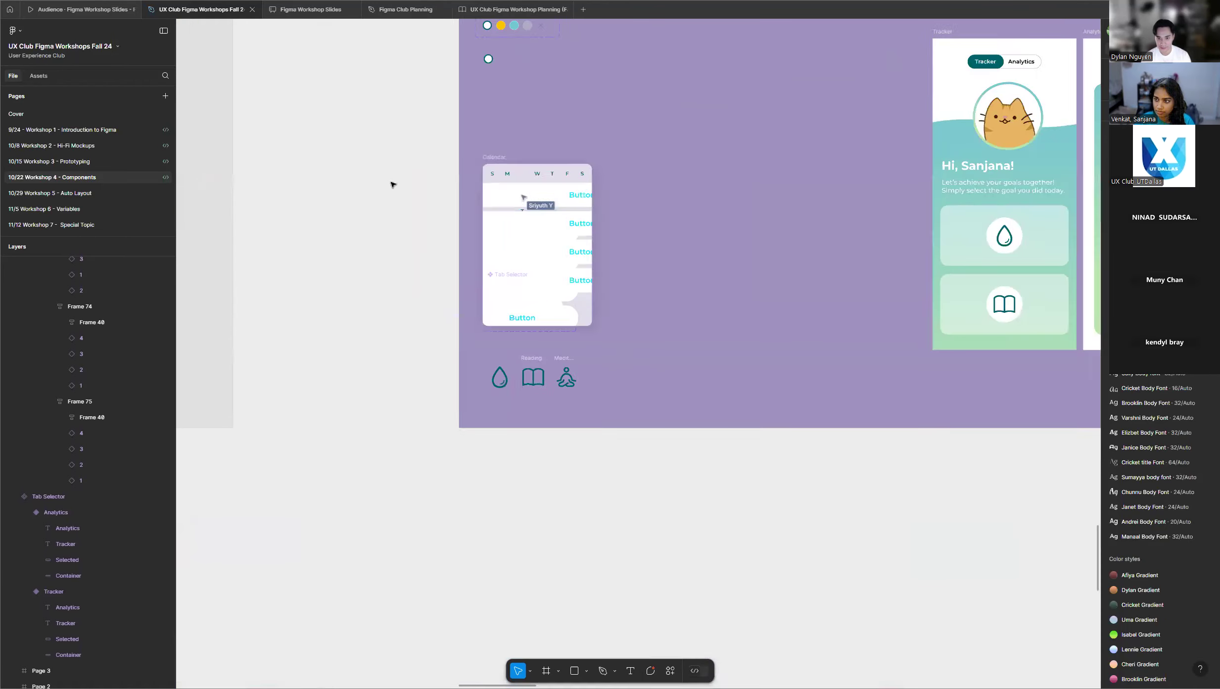
Survey the participants' frames, examining the calendar day component set and Calendar in the orange frame.
scroll(390, 192, "down", 12)
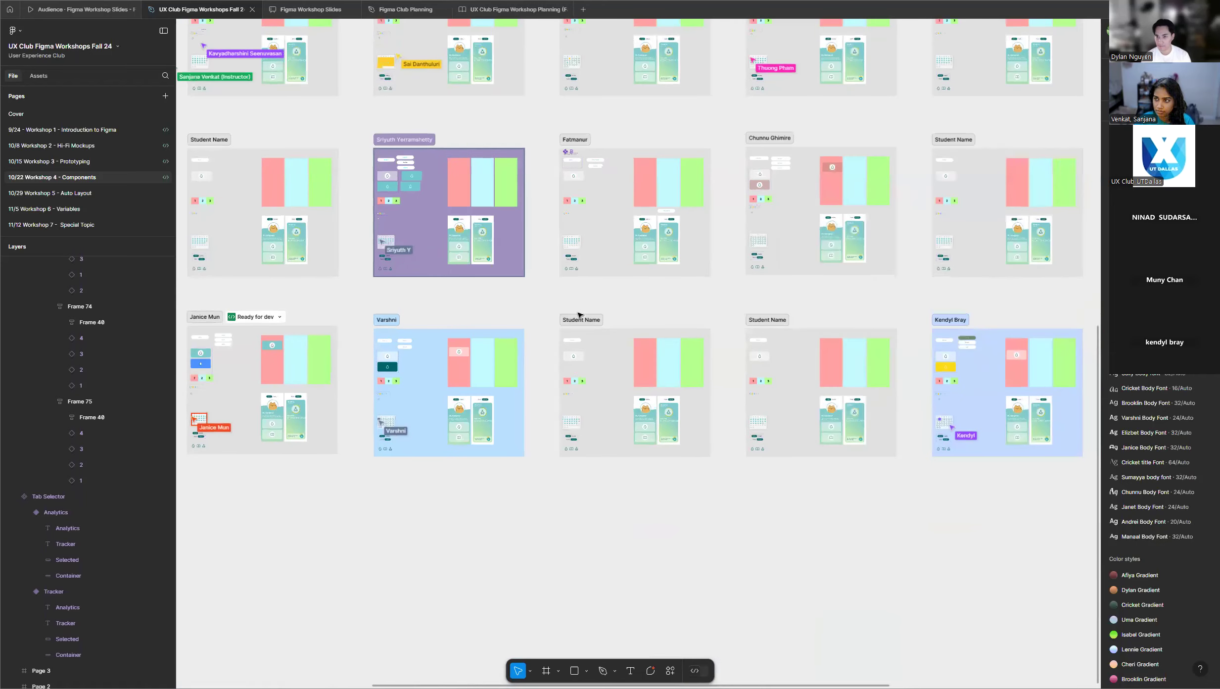
scroll(577, 314, "down", 3)
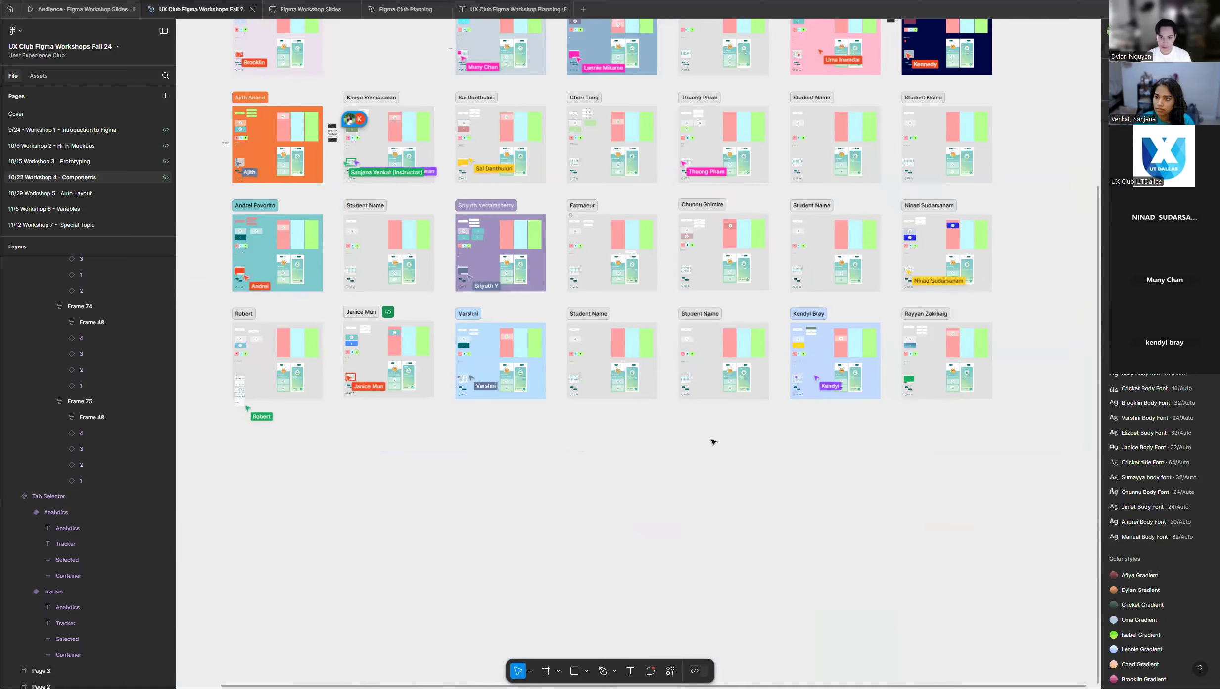
scroll(782, 469, "down", 2)
scroll(275, 162, "up", 8)
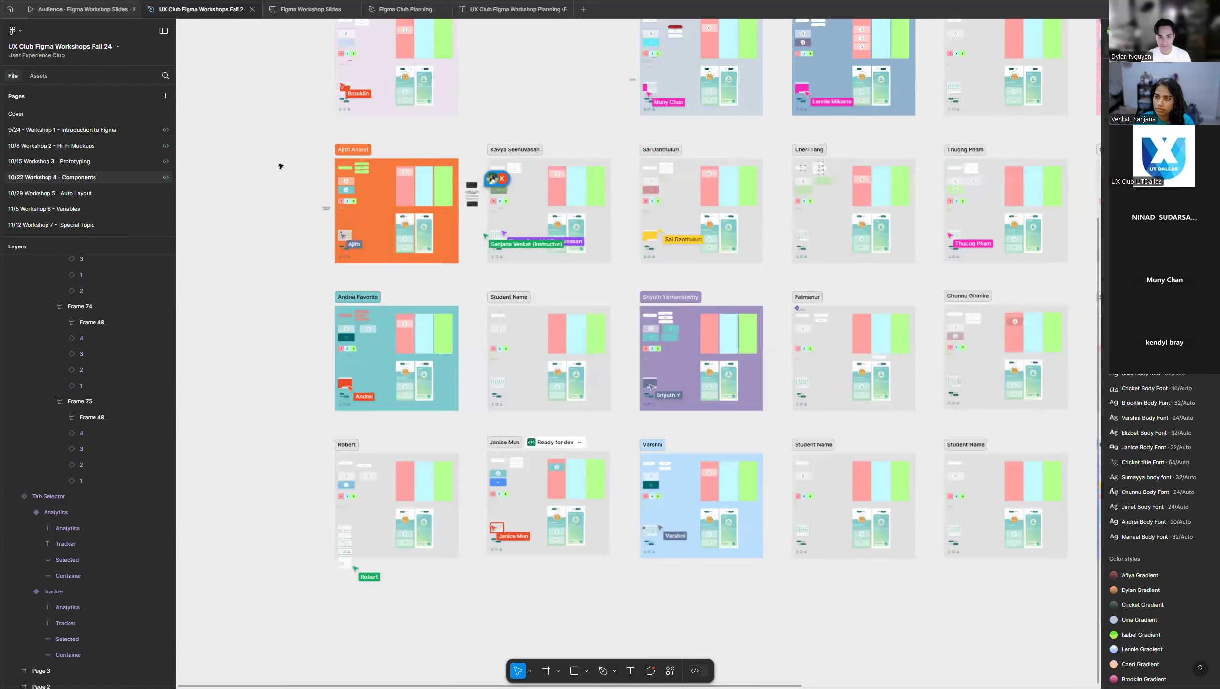
scroll(366, 308, "up", 2)
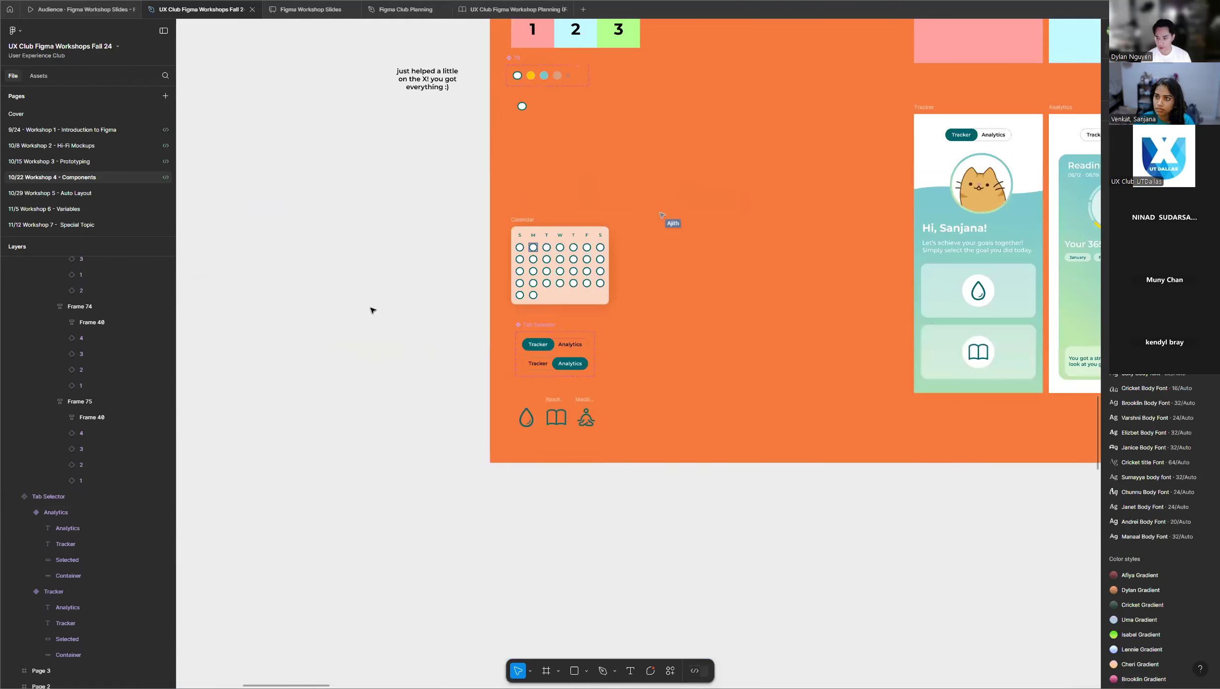
scroll(216, 332, "down", 2)
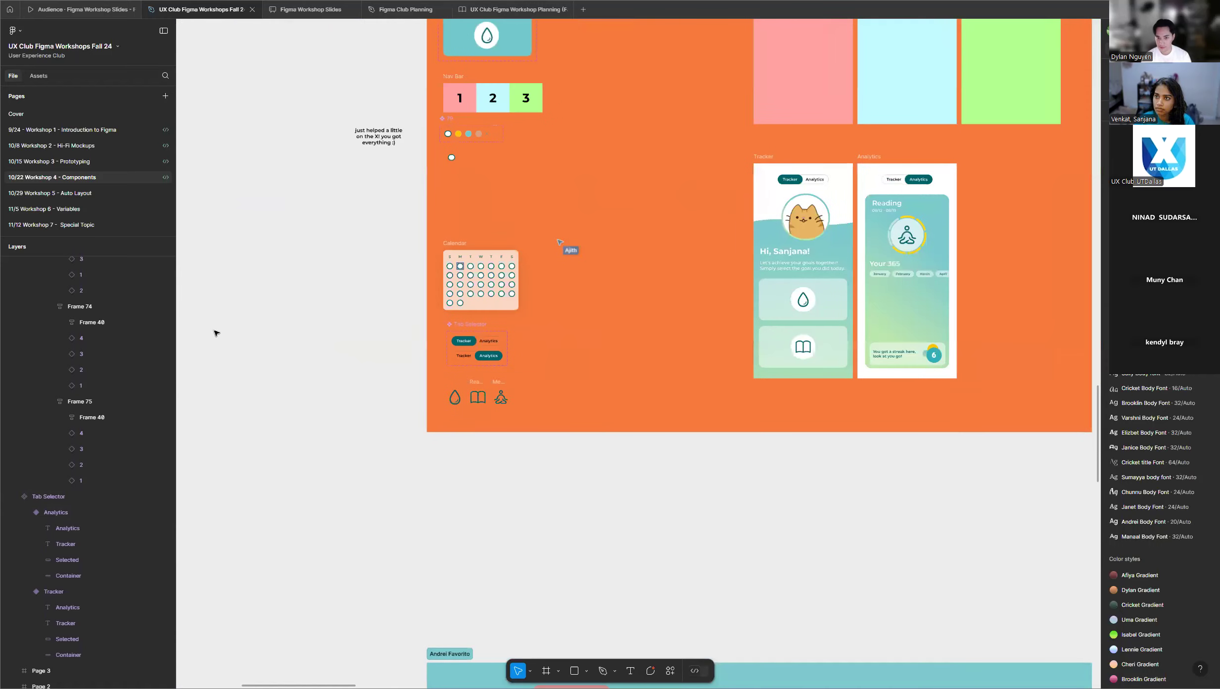
scroll(257, 476, "down", 5)
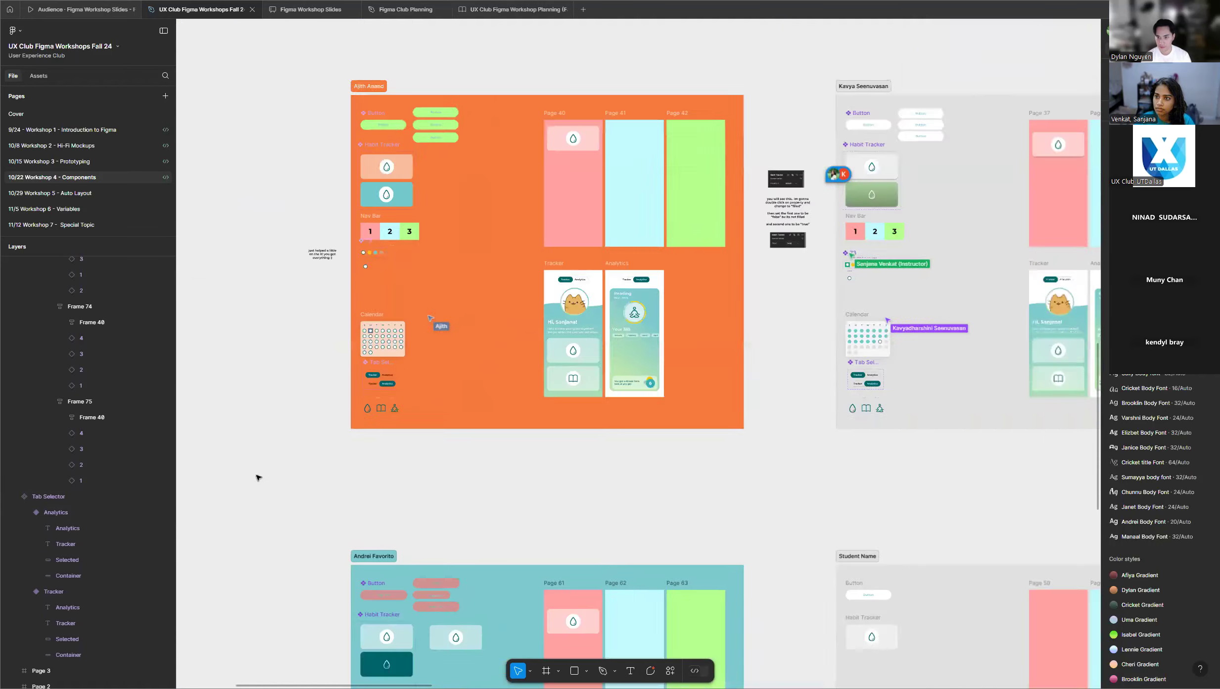
scroll(663, 234, "up", 1)
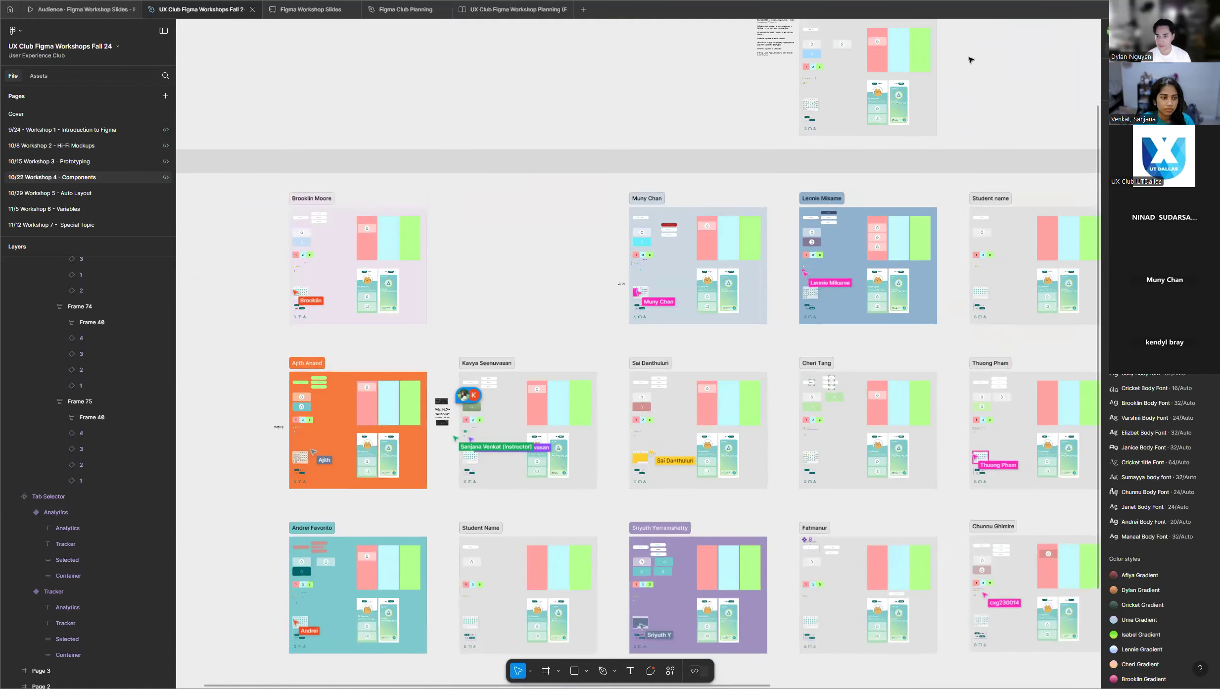
Examine the instructor's calendar day component set, the ringed and yellow instances below it and the finished Calendar.
scroll(830, 88, "up", 3)
scroll(830, 88, "up", 6)
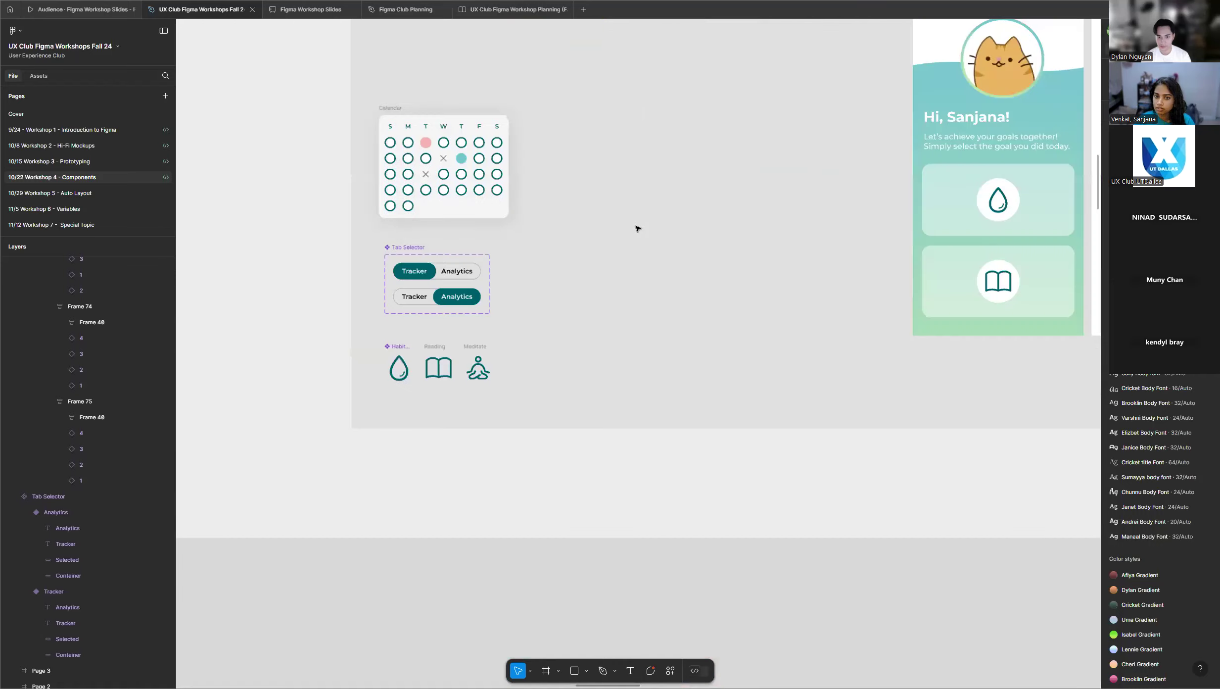
scroll(516, 309, "up", 5)
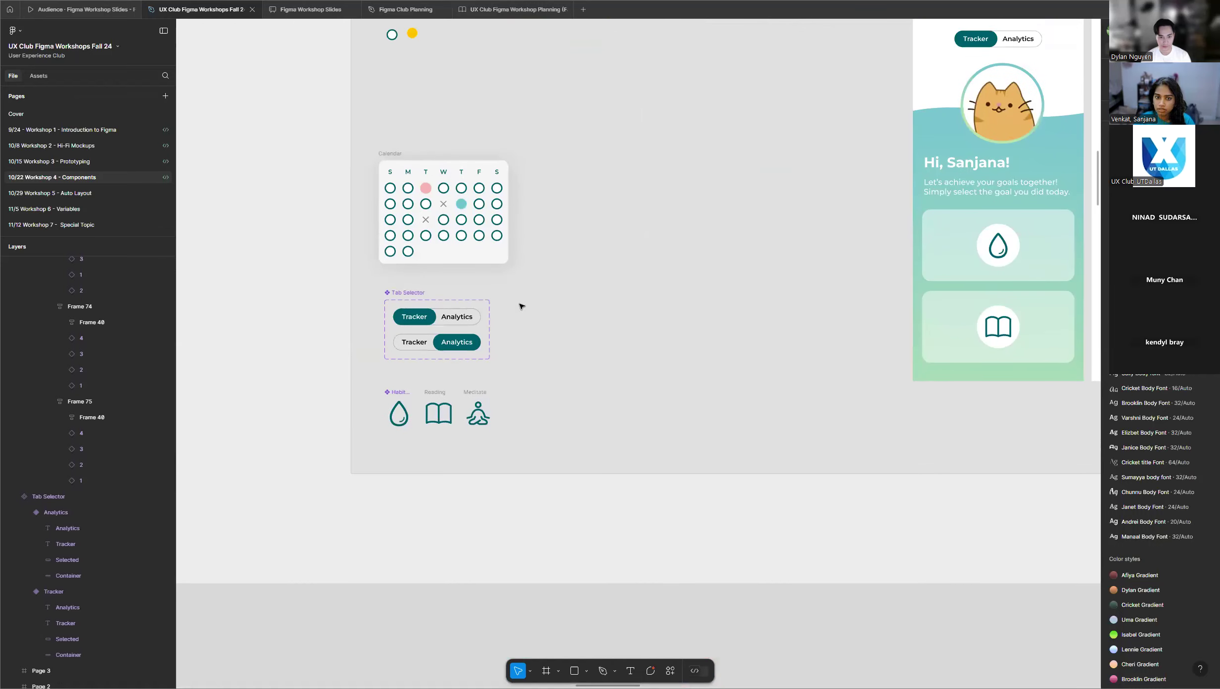
scroll(307, 354, "down", 2)
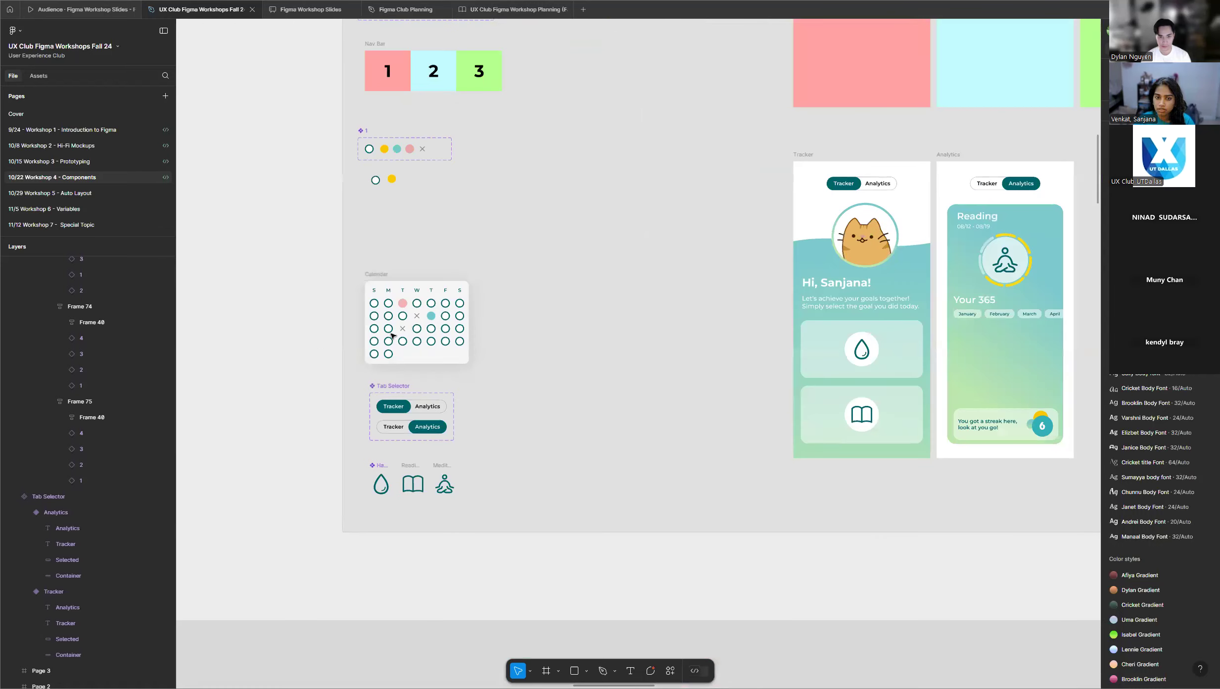
scroll(490, 325, "up", 2)
scroll(490, 325, "up", 1)
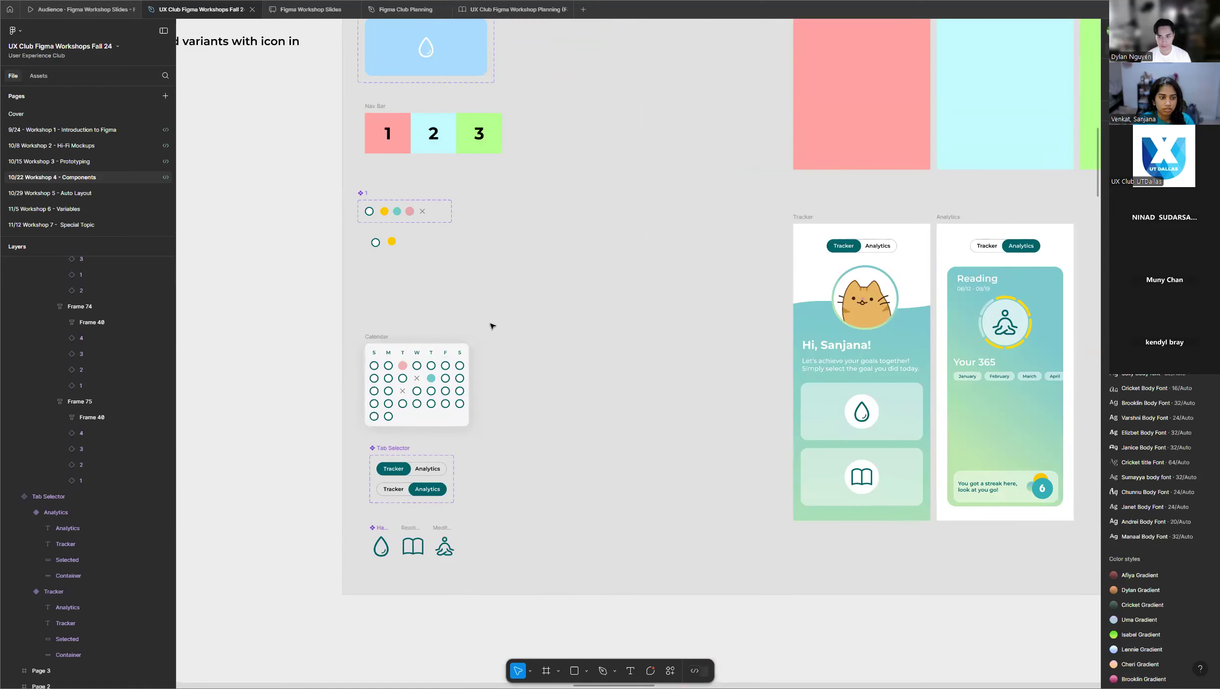
scroll(491, 325, "down", 1)
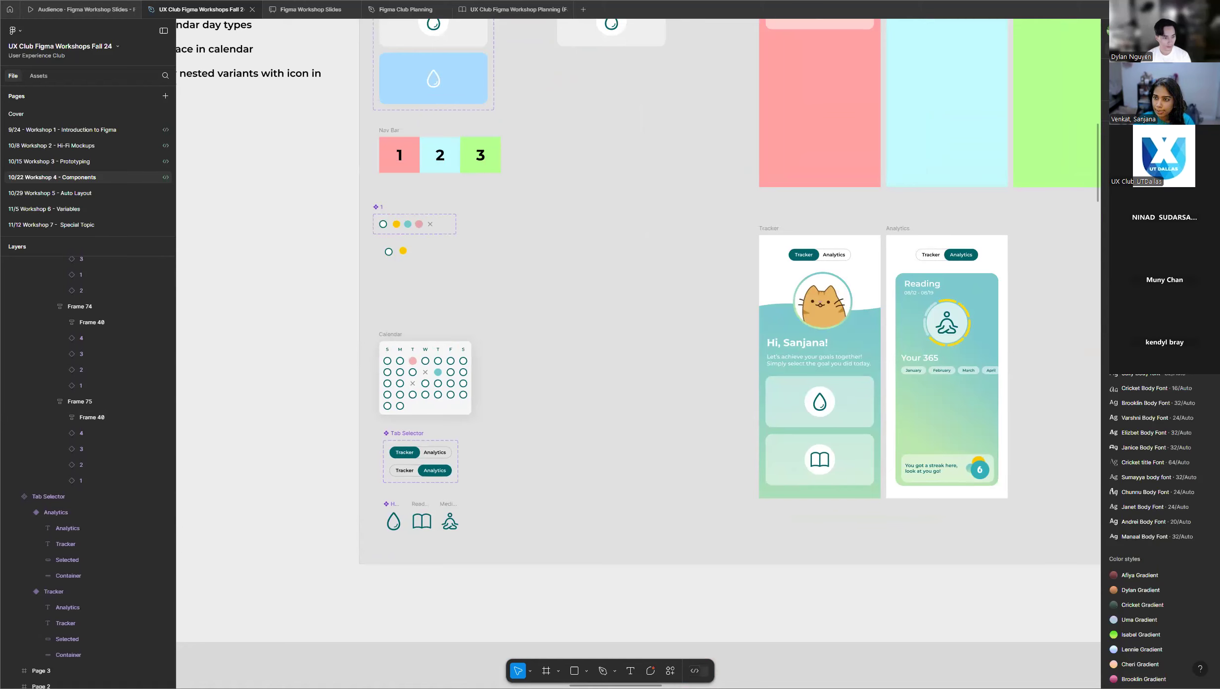
Review the middle rows of participants' frames and examine the component set and mostly teal Calendar in one of them.
scroll(524, 328, "down", 5)
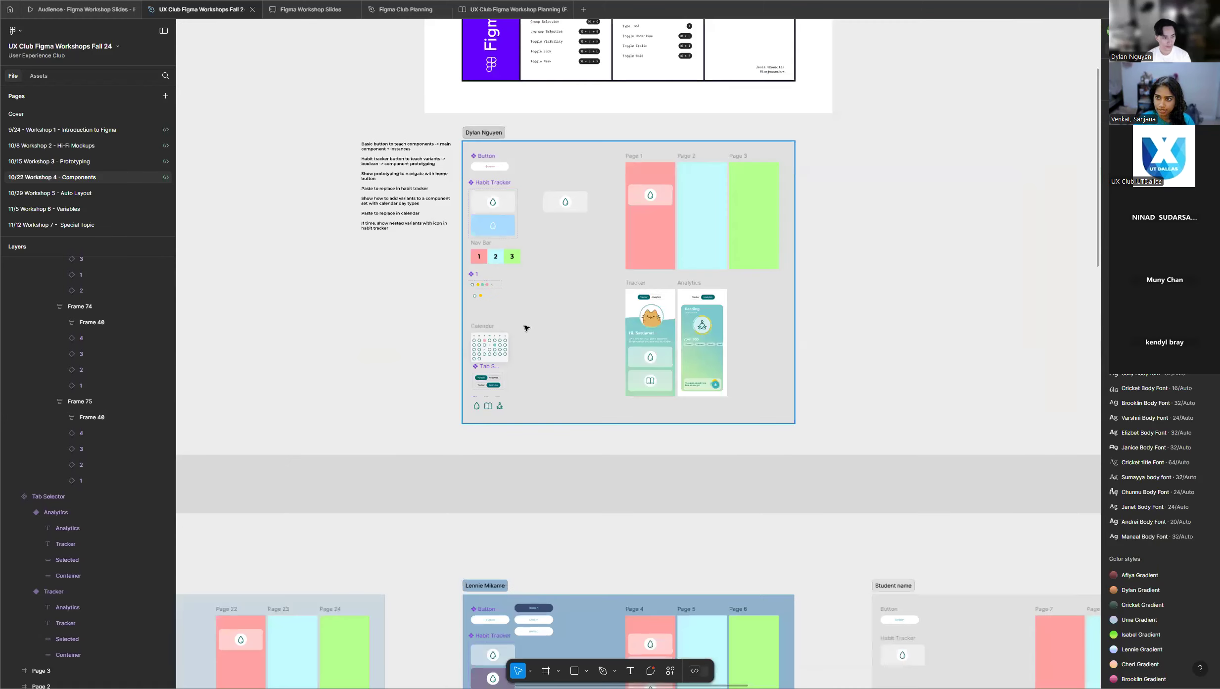
scroll(418, 314, "down", 3)
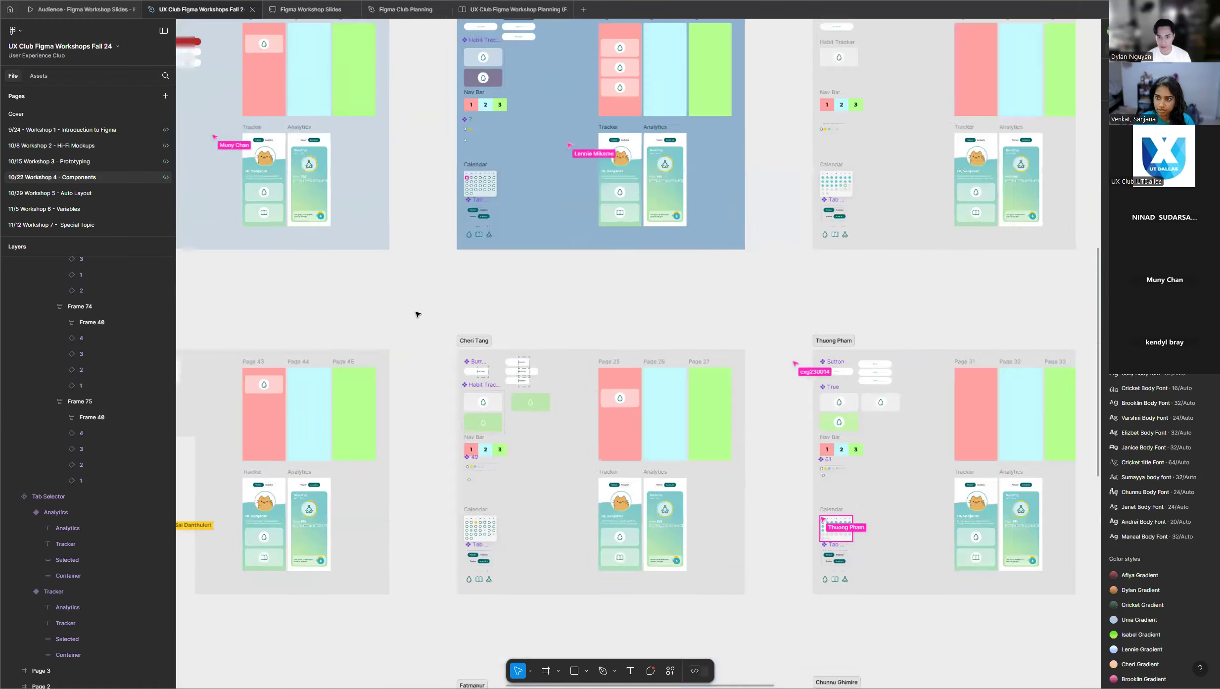
scroll(359, 289, "down", 1)
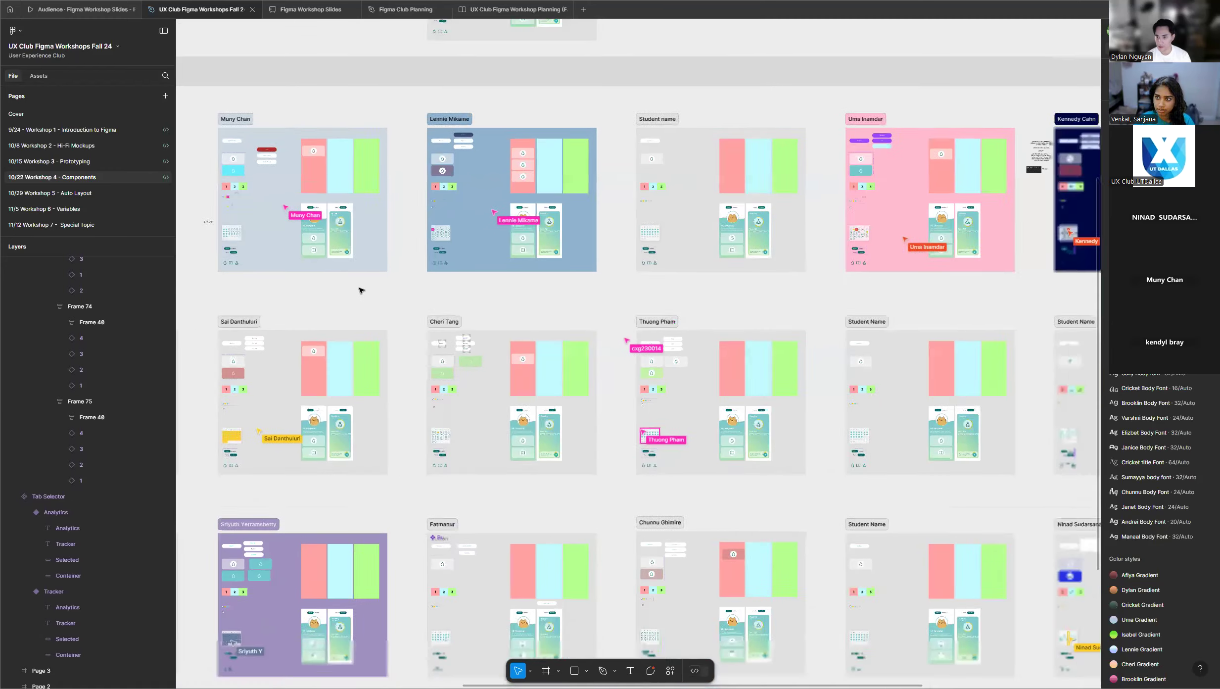
scroll(995, 297, "up", 3)
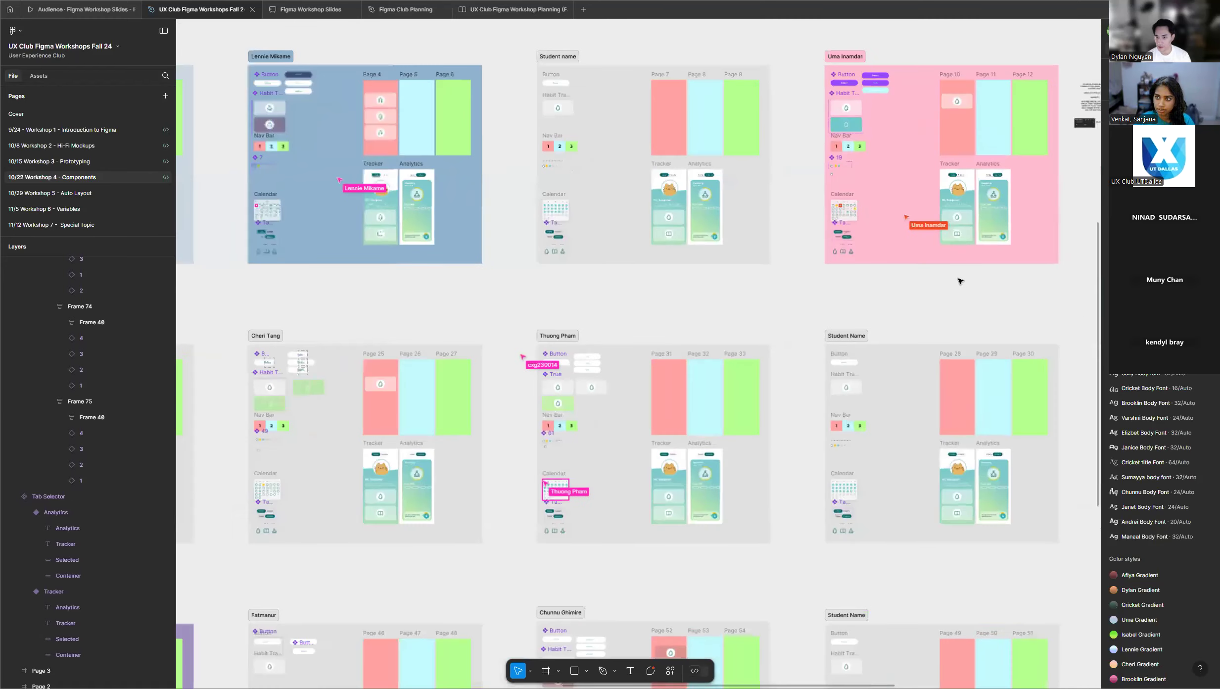
scroll(794, 275, "down", 3)
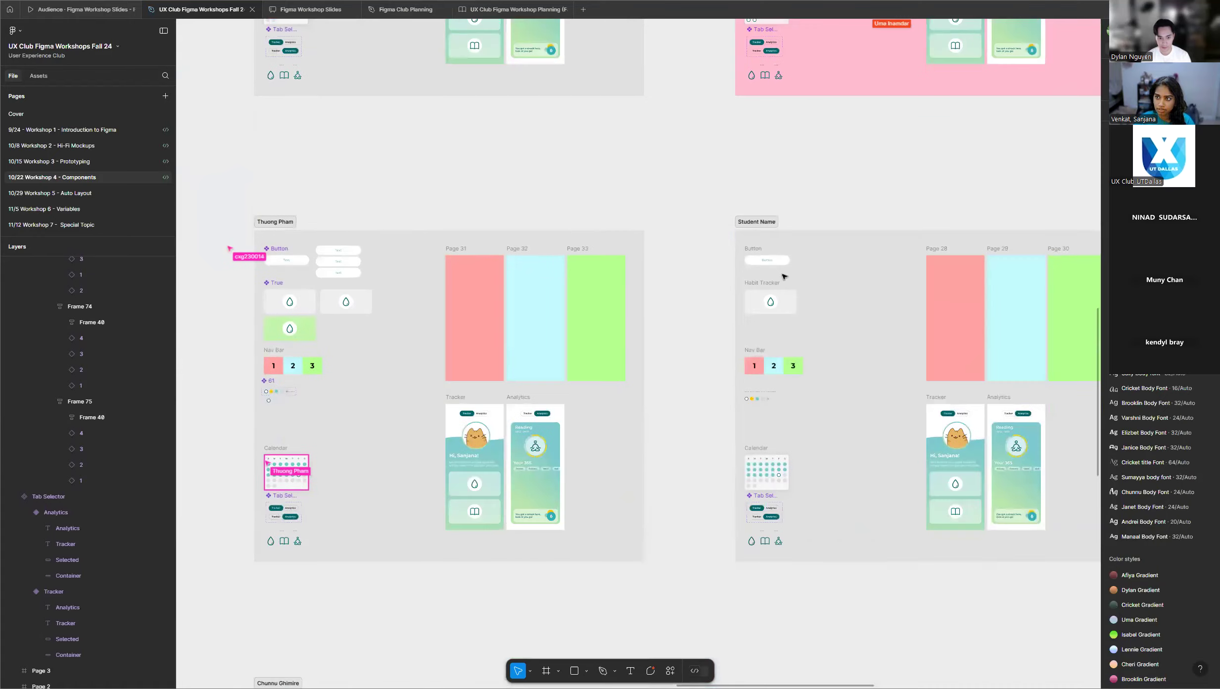
scroll(215, 524, "up", 5)
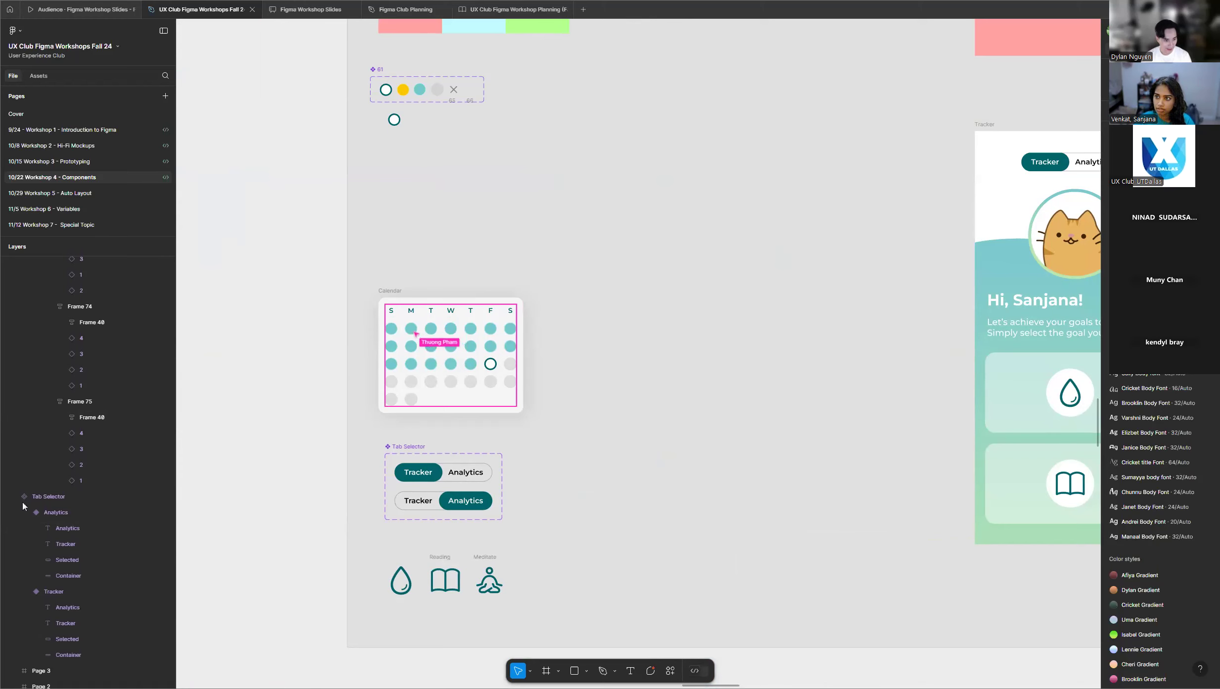
scroll(597, 476, "down", 5)
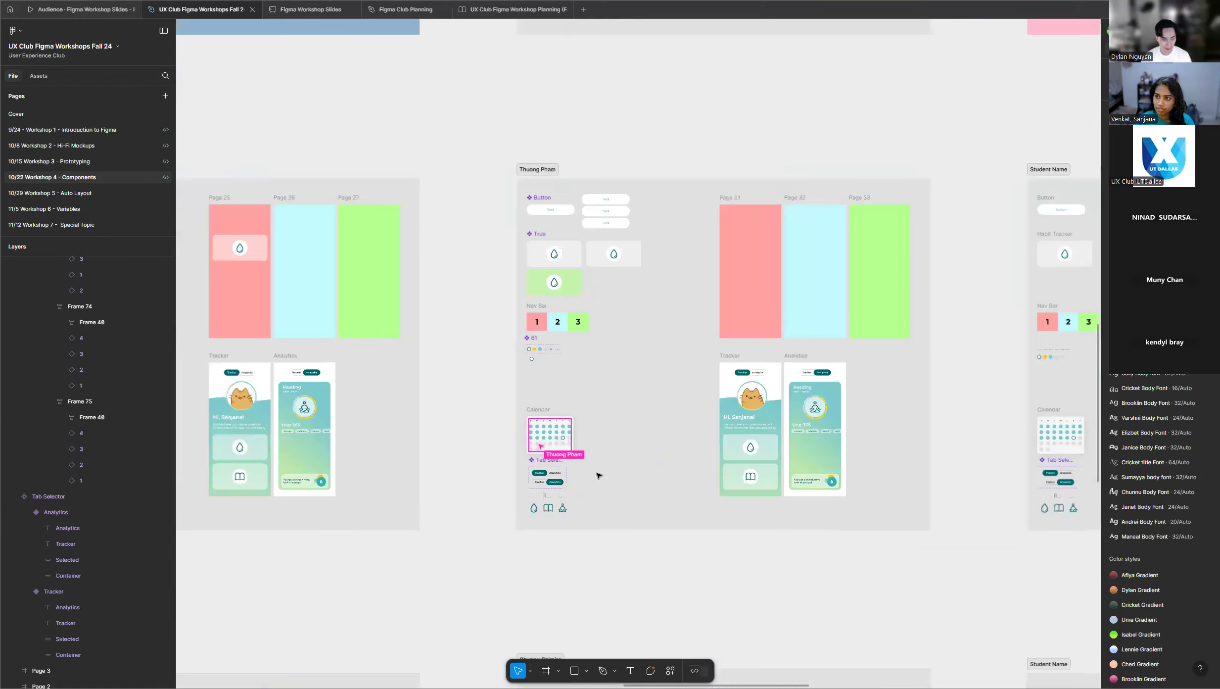
scroll(598, 476, "down", 3)
scroll(416, 86, "up", 3)
scroll(518, 147, "up", 2)
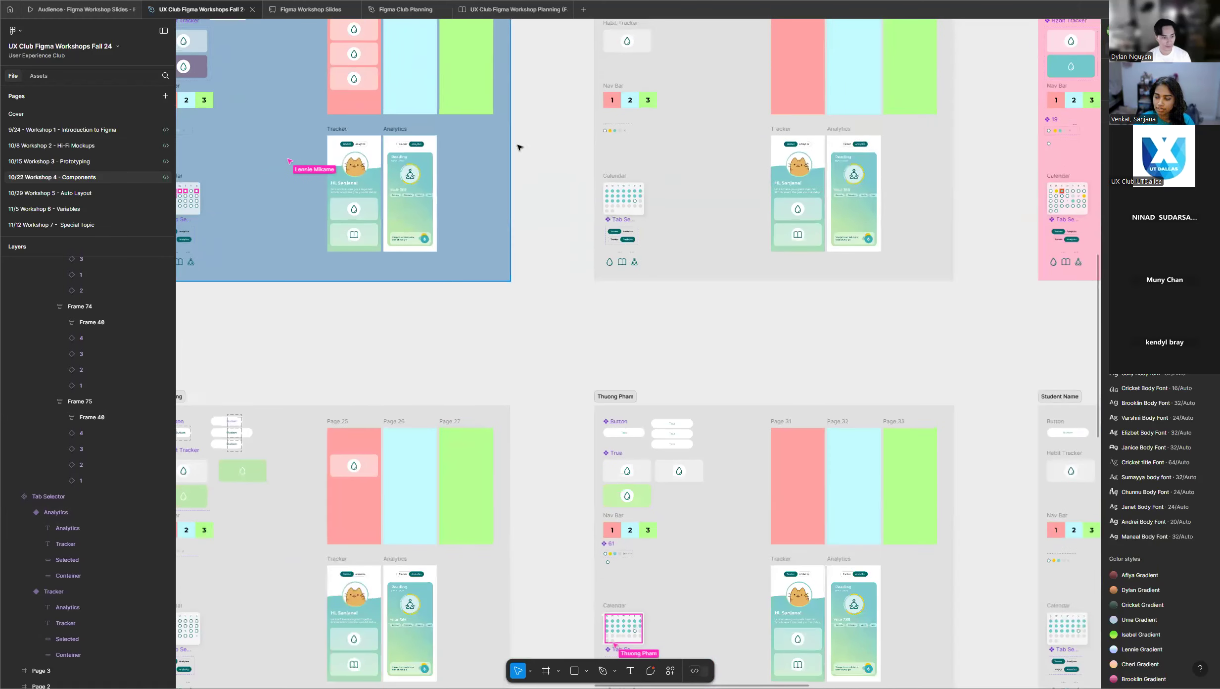
Compare the instructor's example frame with the participants' Calendars, down to the last row of frames.
scroll(518, 147, "up", 3)
scroll(546, 221, "up", 4)
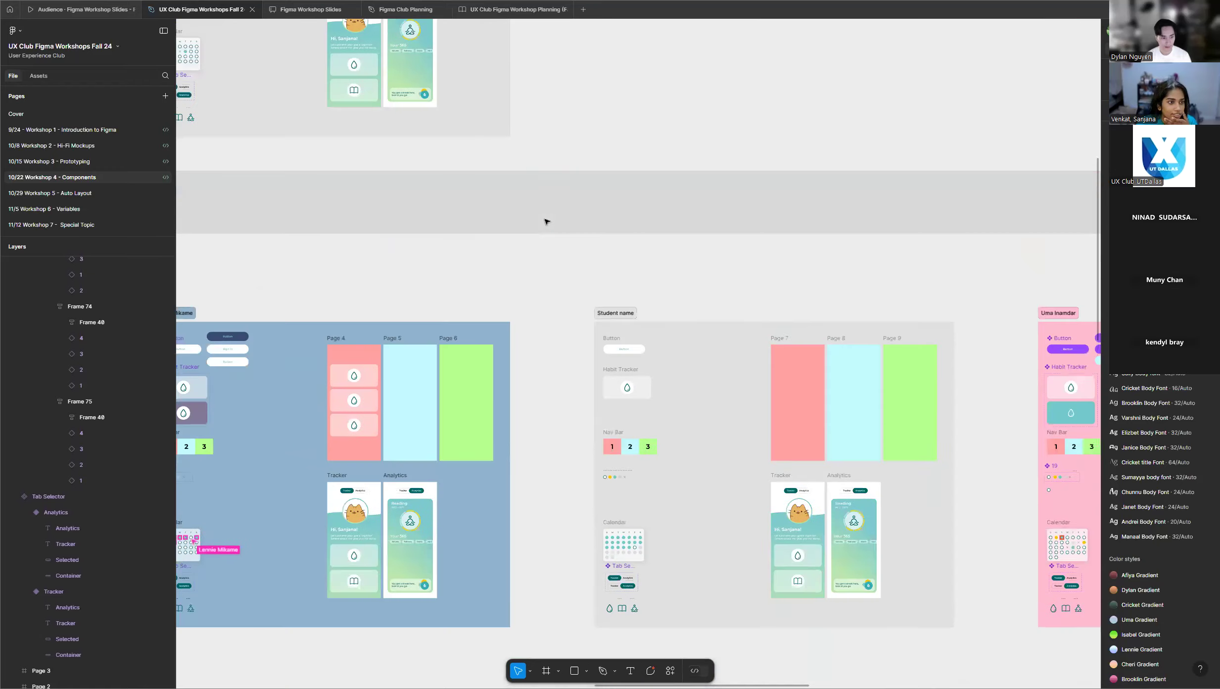
scroll(546, 221, "up", 5)
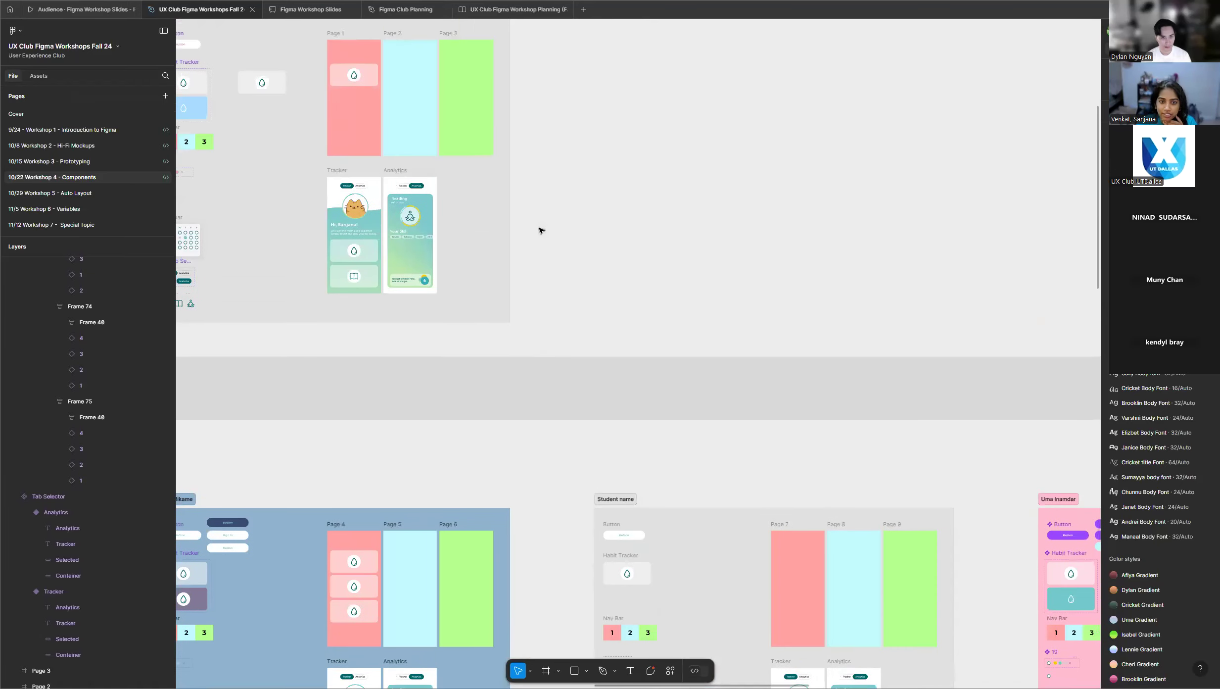
scroll(345, 217, "down", 3)
scroll(379, 251, "up", 4)
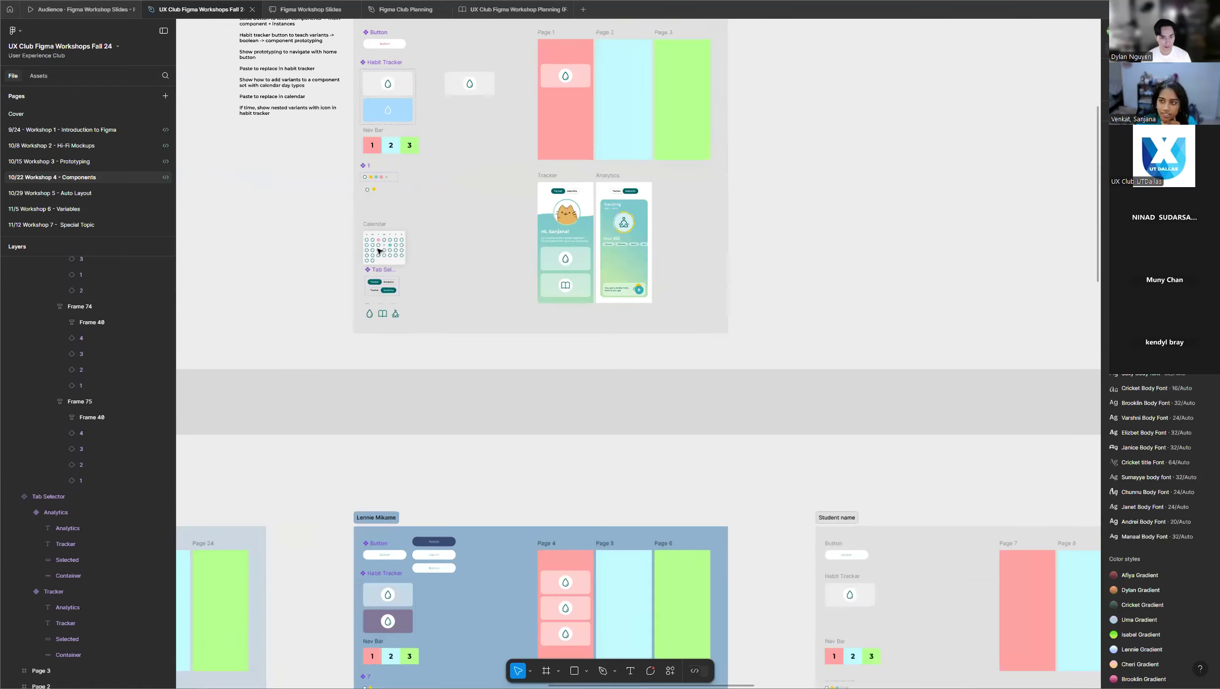
scroll(379, 251, "up", 2)
scroll(373, 245, "down", 10)
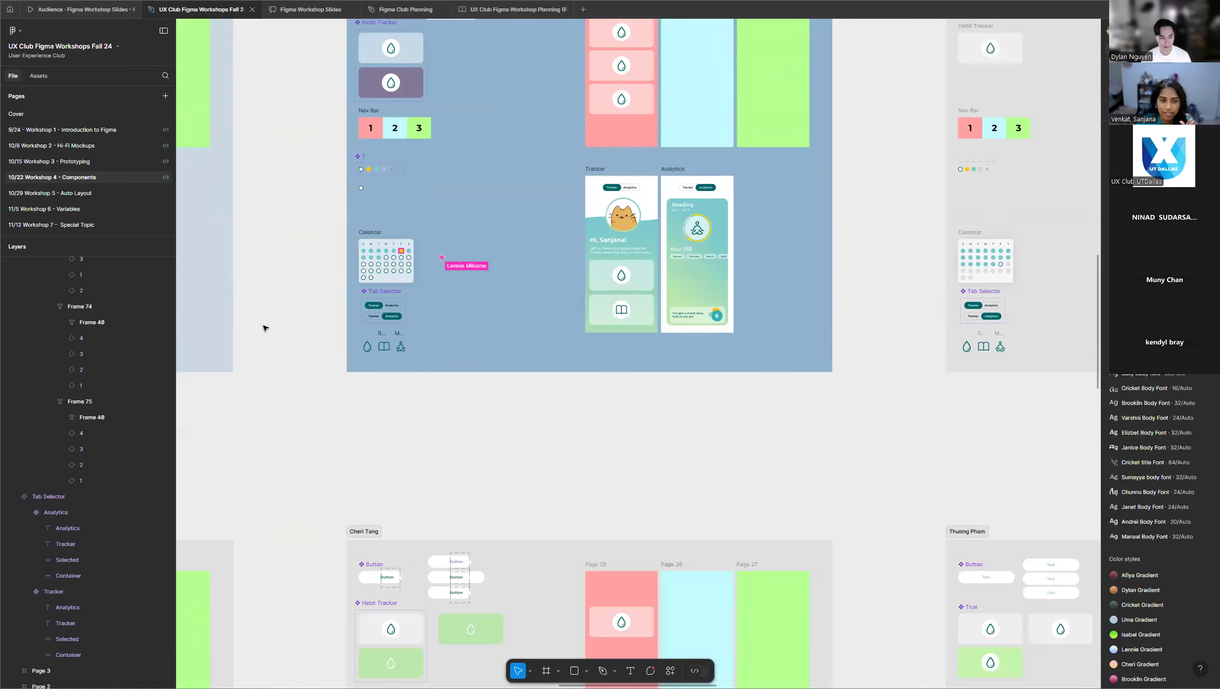
scroll(296, 321, "down", 1)
scroll(337, 378, "down", 10)
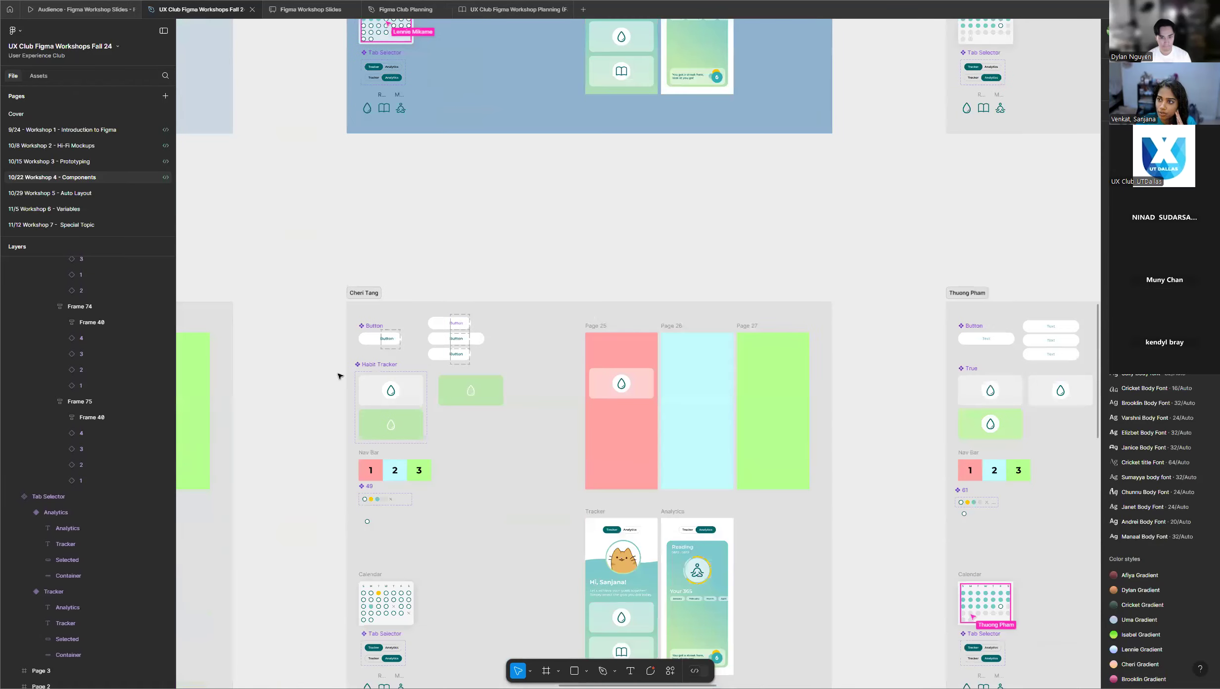
scroll(339, 376, "down", 5)
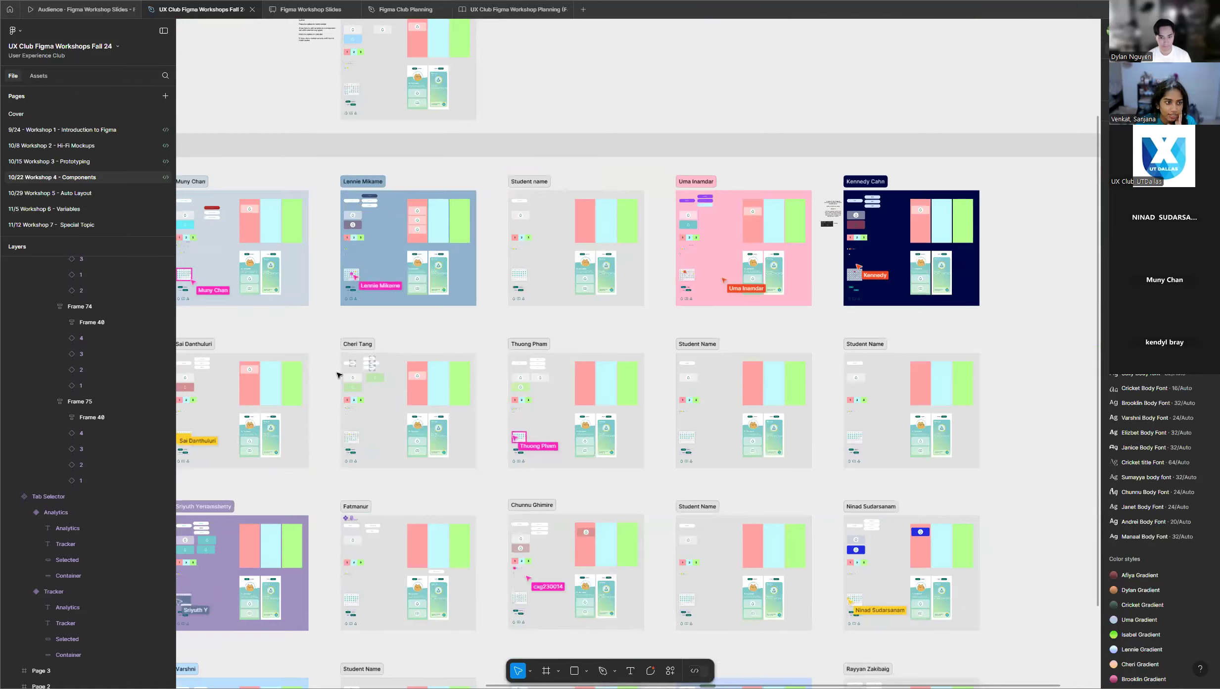
scroll(339, 375, "down", 5)
scroll(756, 349, "down", 3)
scroll(764, 407, "up", 10)
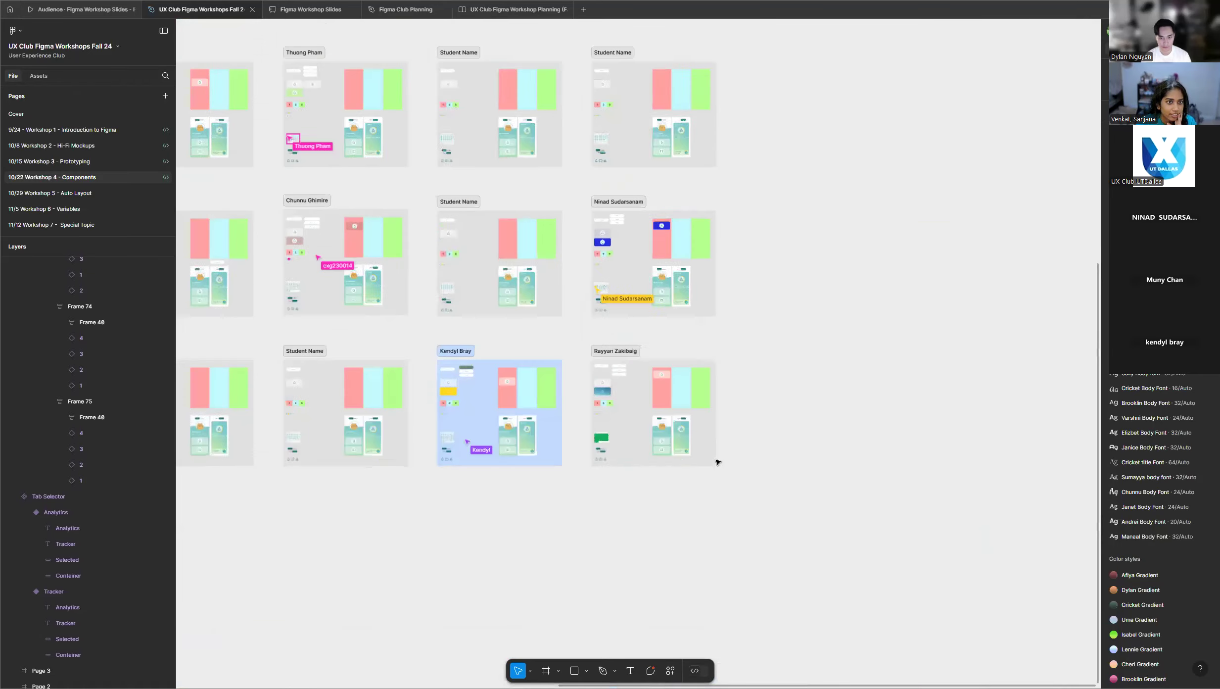
scroll(299, 367, "up", 8)
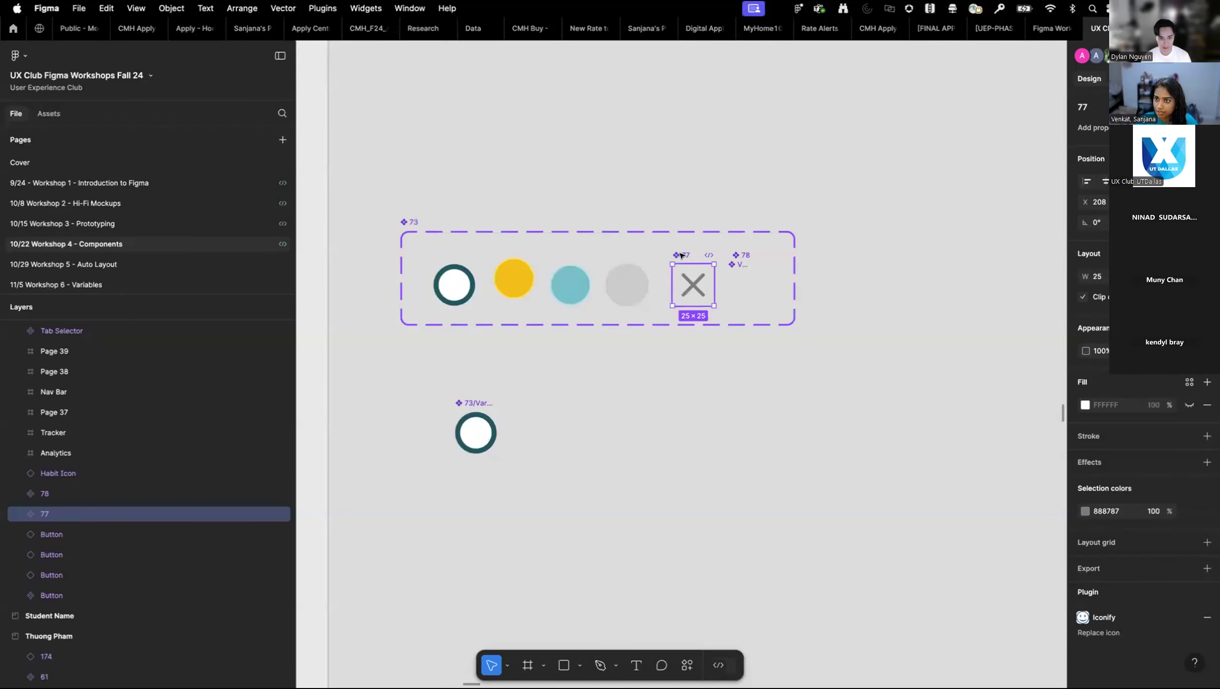
Move the separate X component into the participant's calendar day component set as a variant beside the grey circle.
scroll(628, 266, "up", 5)
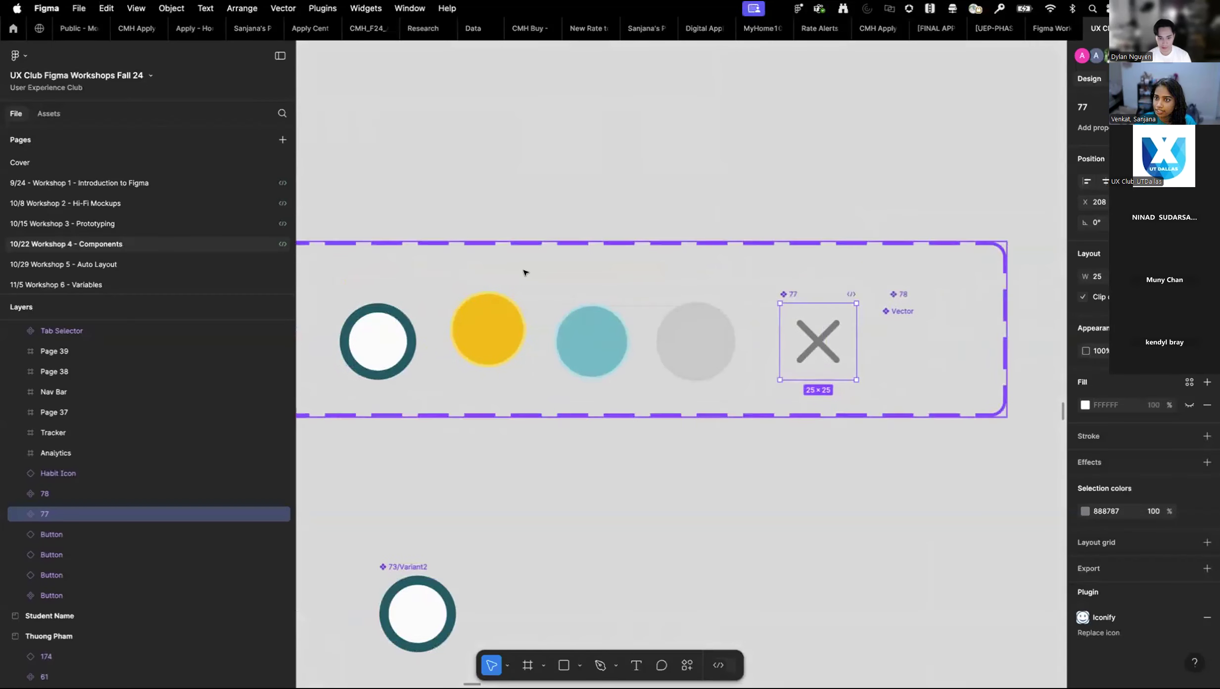
scroll(525, 272, "down", 3)
mouse_move(705, 282)
left_mouse_down()
mouse_move(731, 435)
mouse_move(708, 285)
left_mouse_up()
scroll(79, 362, "up", 1)
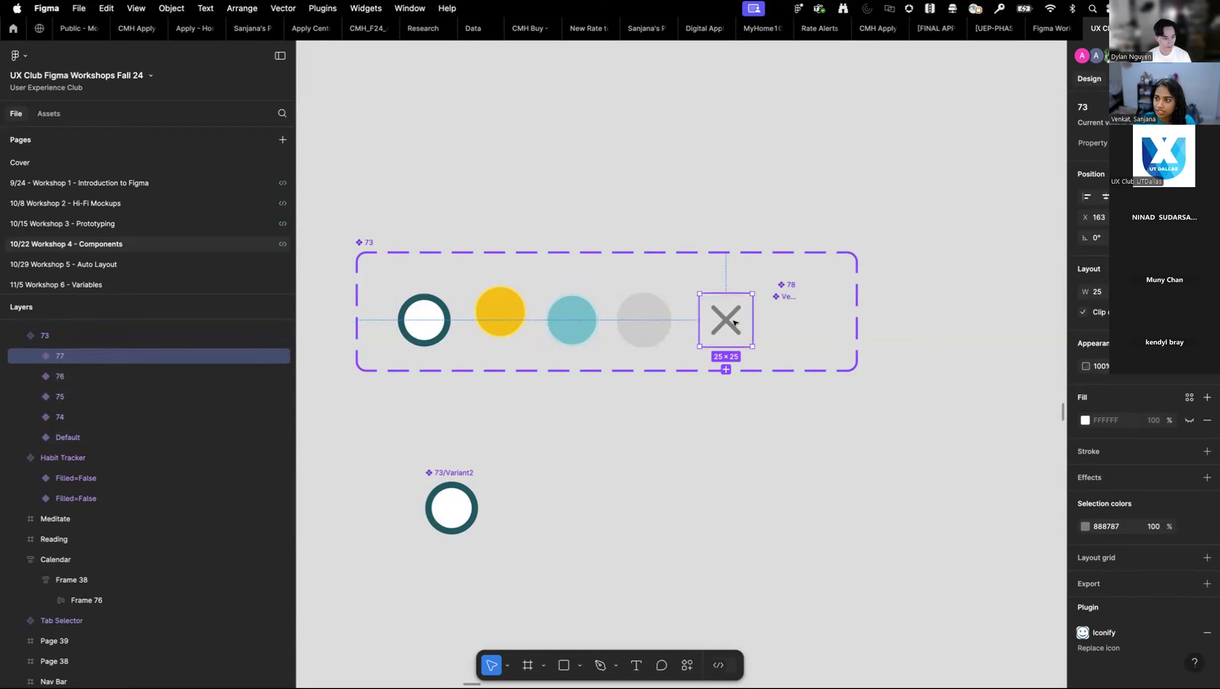
Delete the empty component beside the X variant and the separate white ringed component below the set.
left_click(791, 301)
left_click_drag(792, 323, 792, 494)
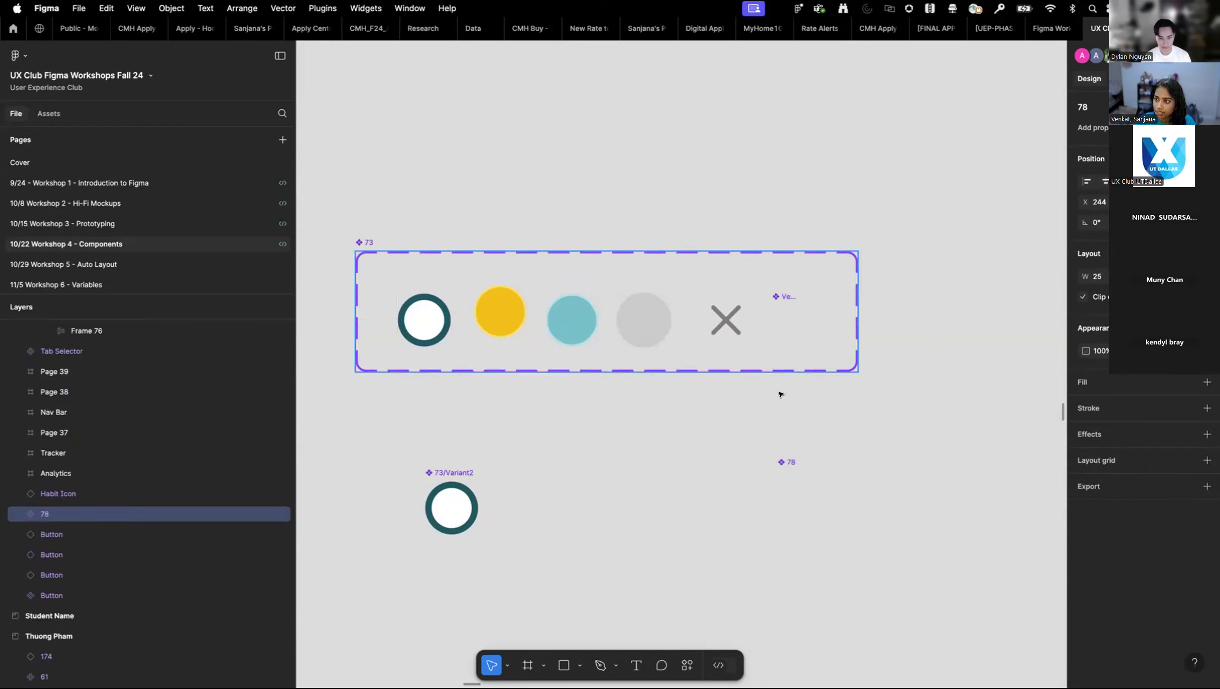
left_click(797, 301)
key("Delete")
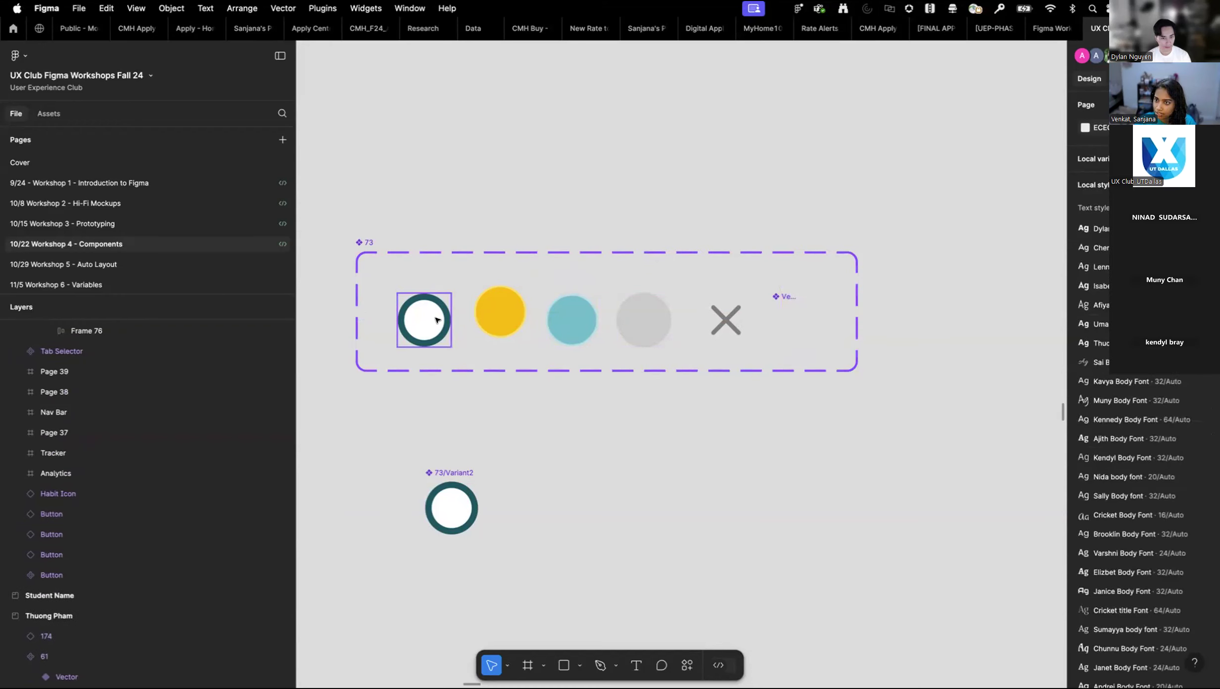
left_click(436, 487)
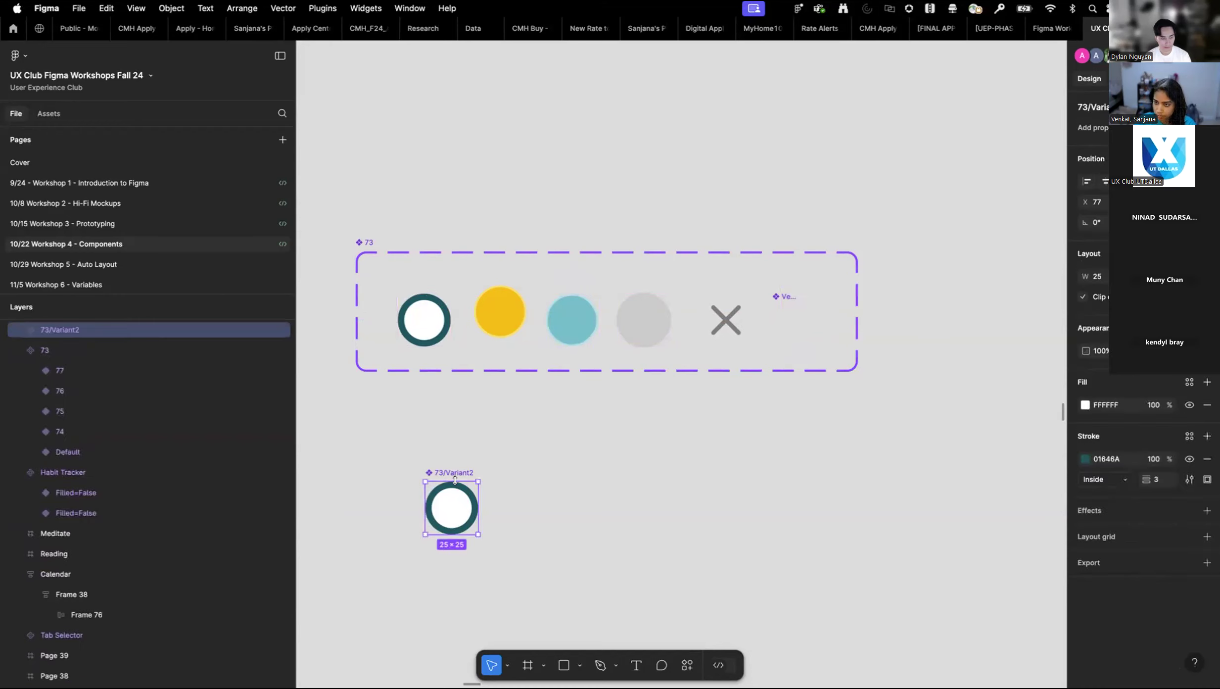
key("Delete")
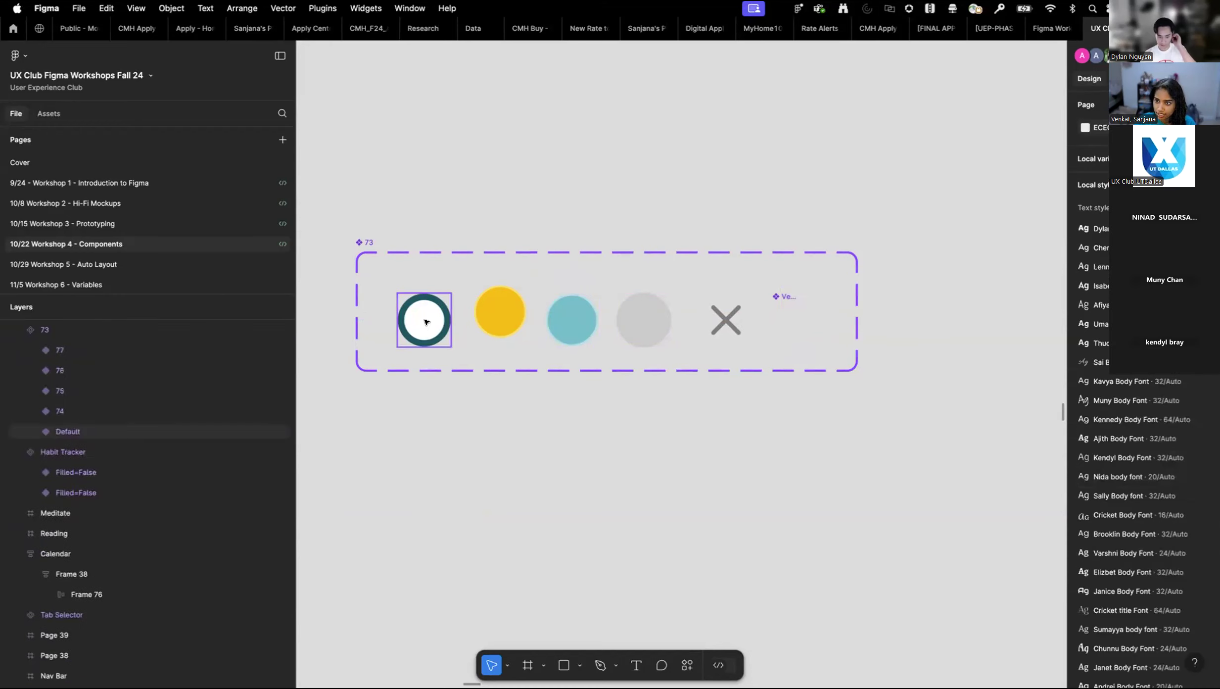
Place an instance of the white ringed day variant below the participant's component set and reselect the original variant in the set.
left_click(427, 322)
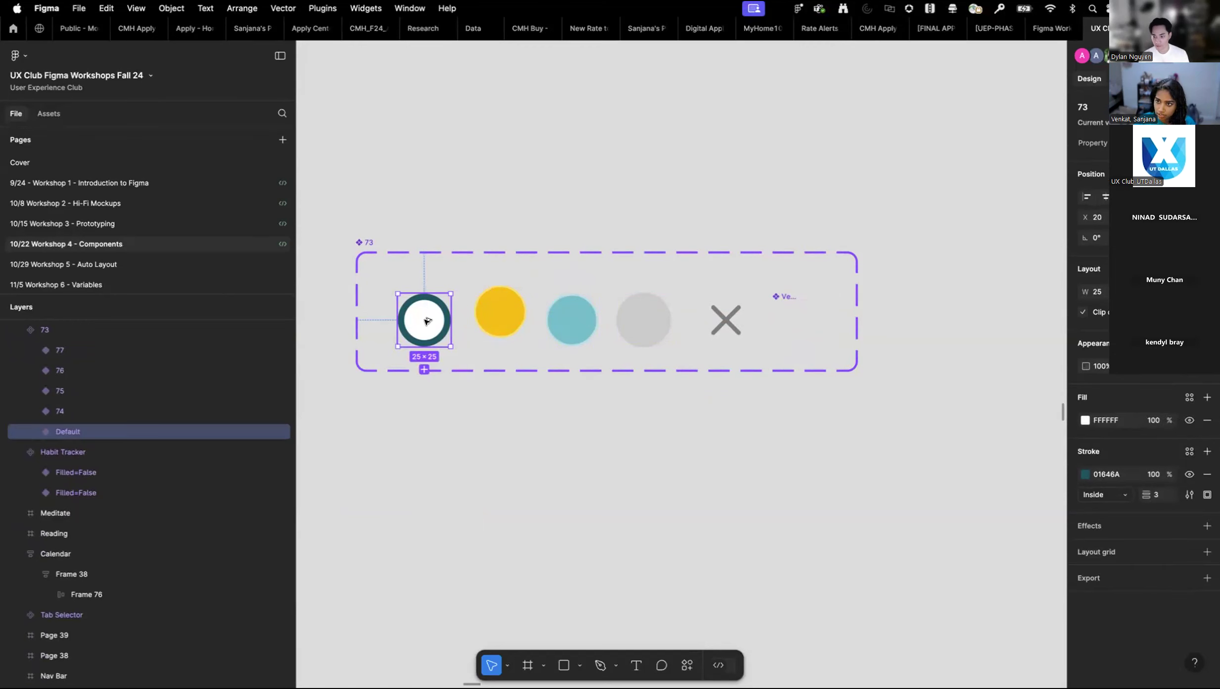
left_click_drag(425, 317, 472, 535)
scroll(90, 366, "up", 2)
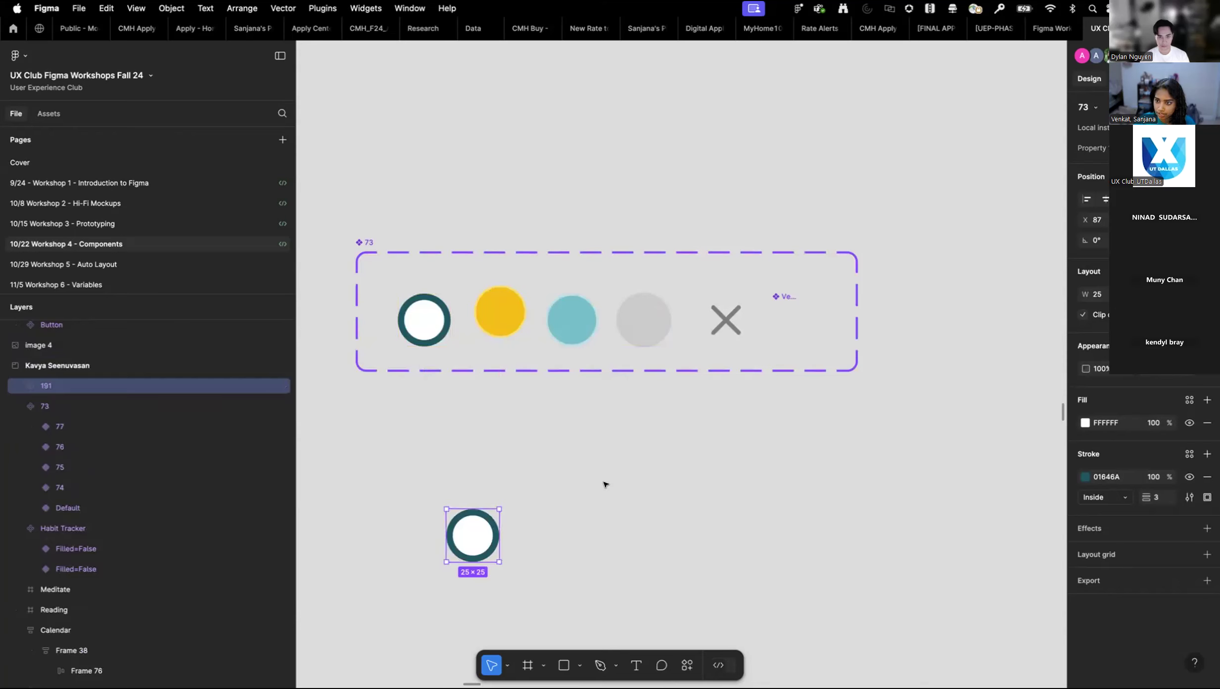
scroll(596, 490, "down", 5)
scroll(628, 481, "down", 7)
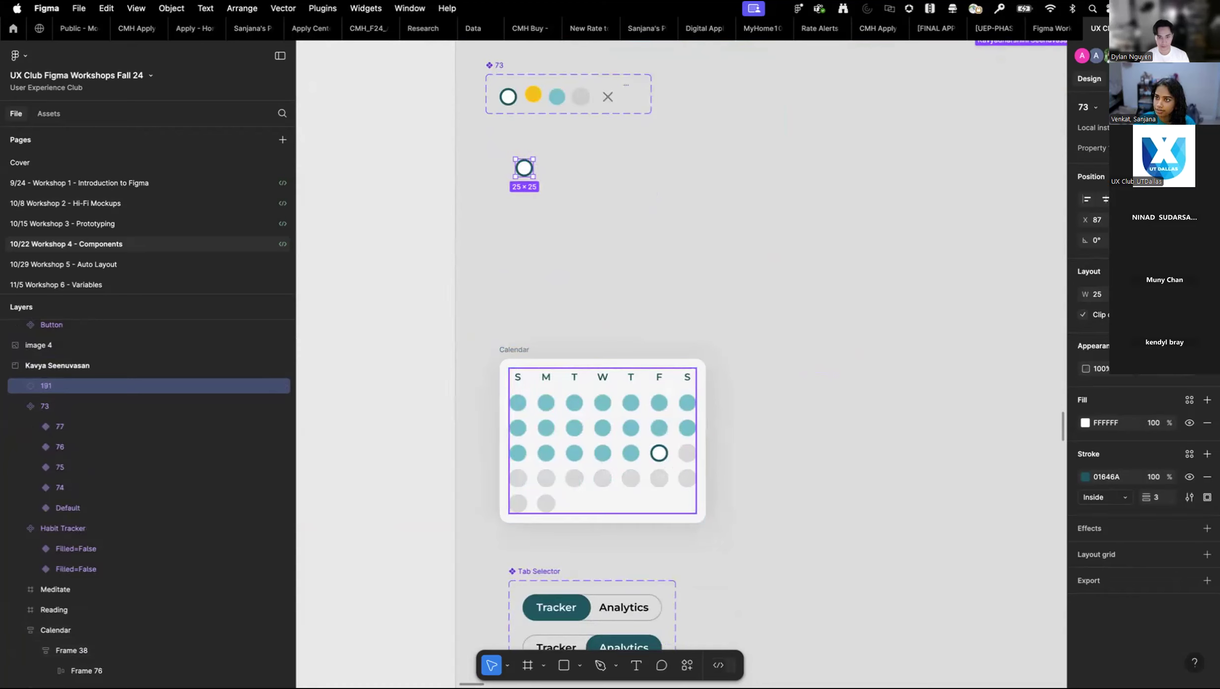
scroll(566, 50, "up", 5)
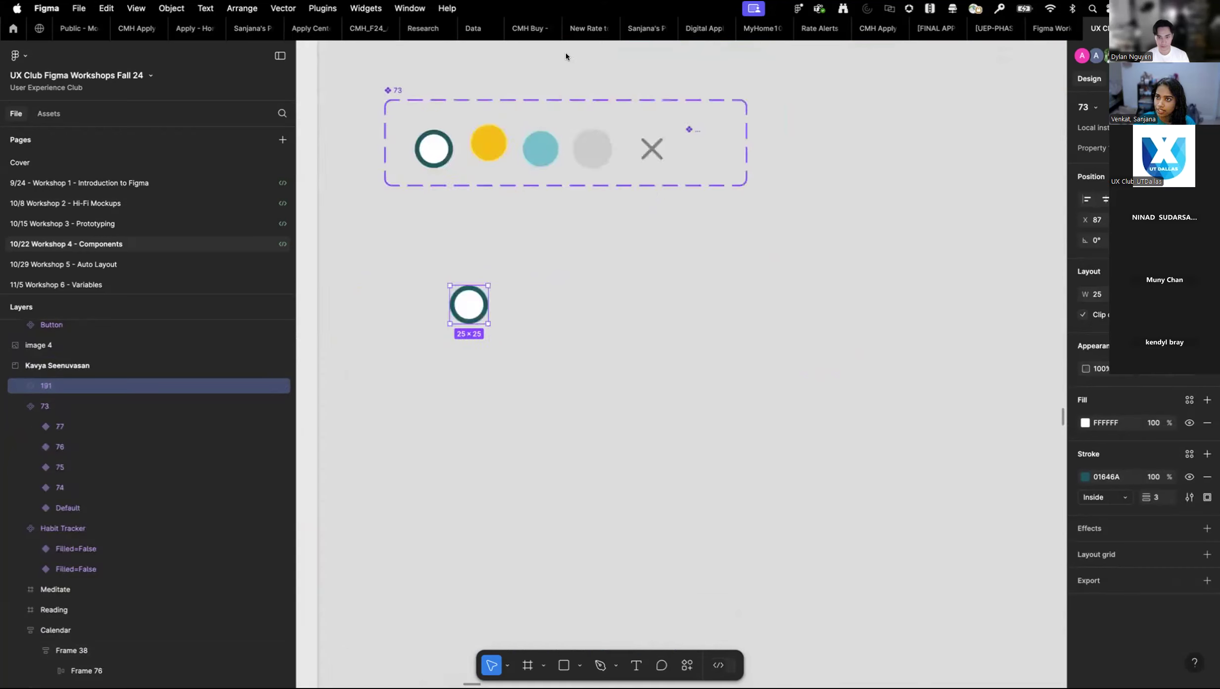
scroll(515, 158, "up", 1)
left_click(446, 230)
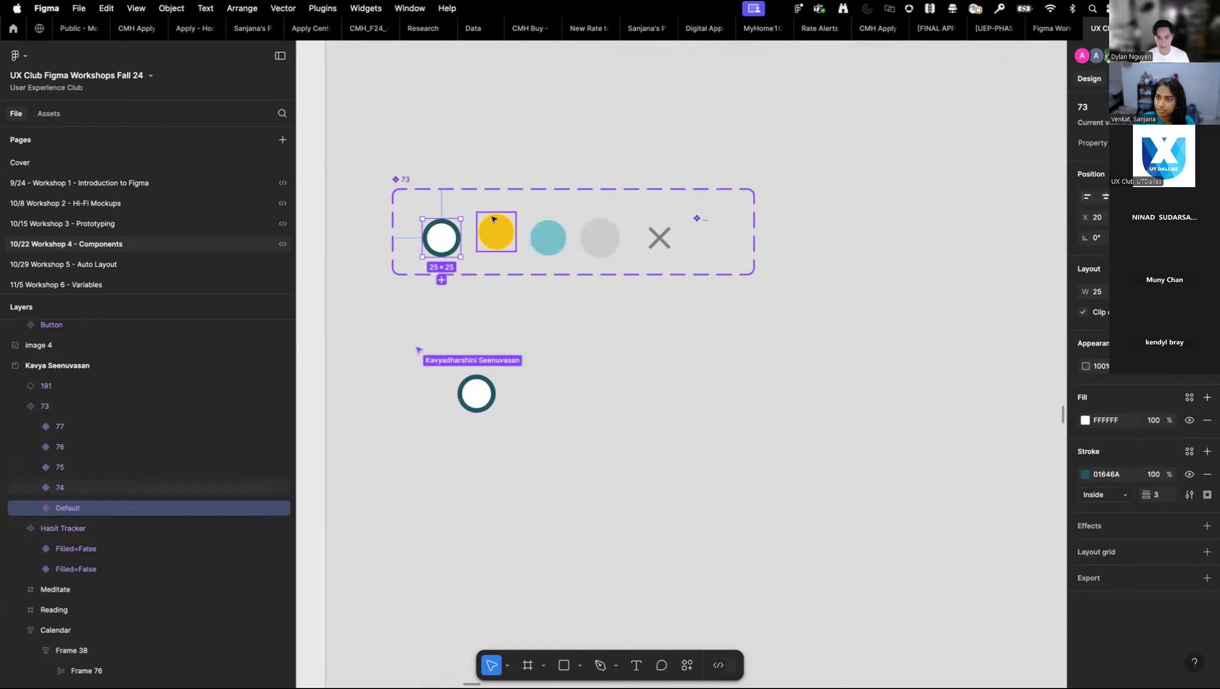
left_click(405, 188)
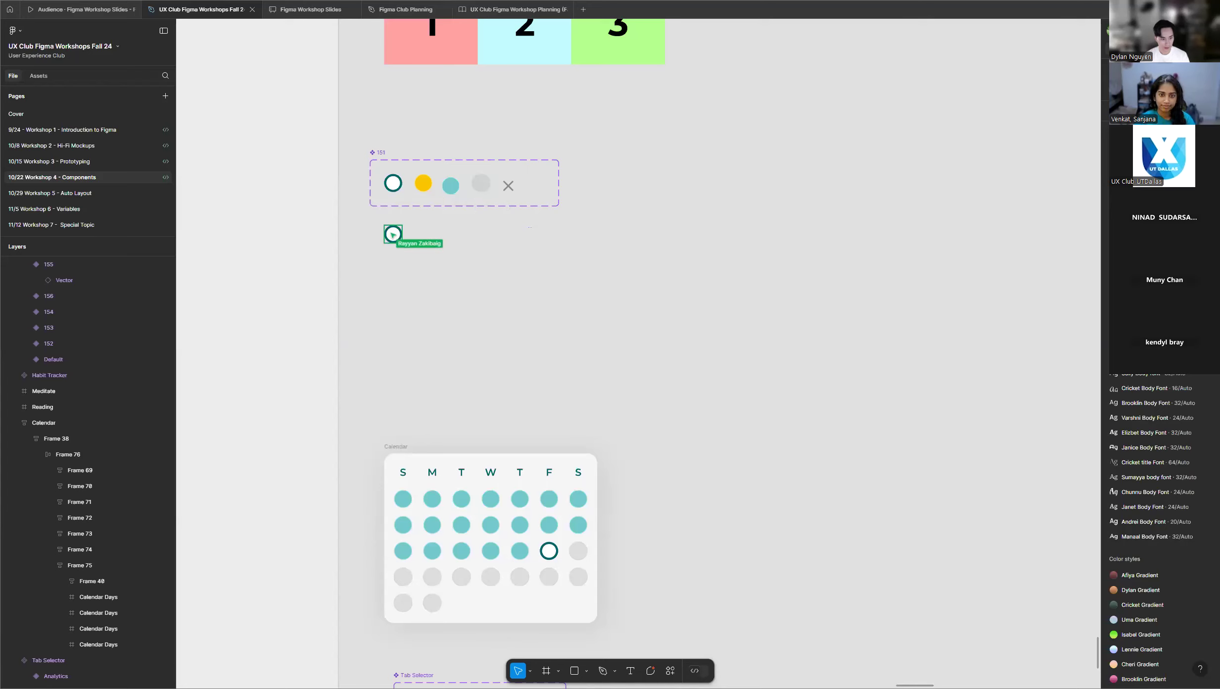
Examine another participant's calendar day component set and mostly teal Calendar, along with the neighbouring frames in the last rows.
scroll(435, 236, "up", 2)
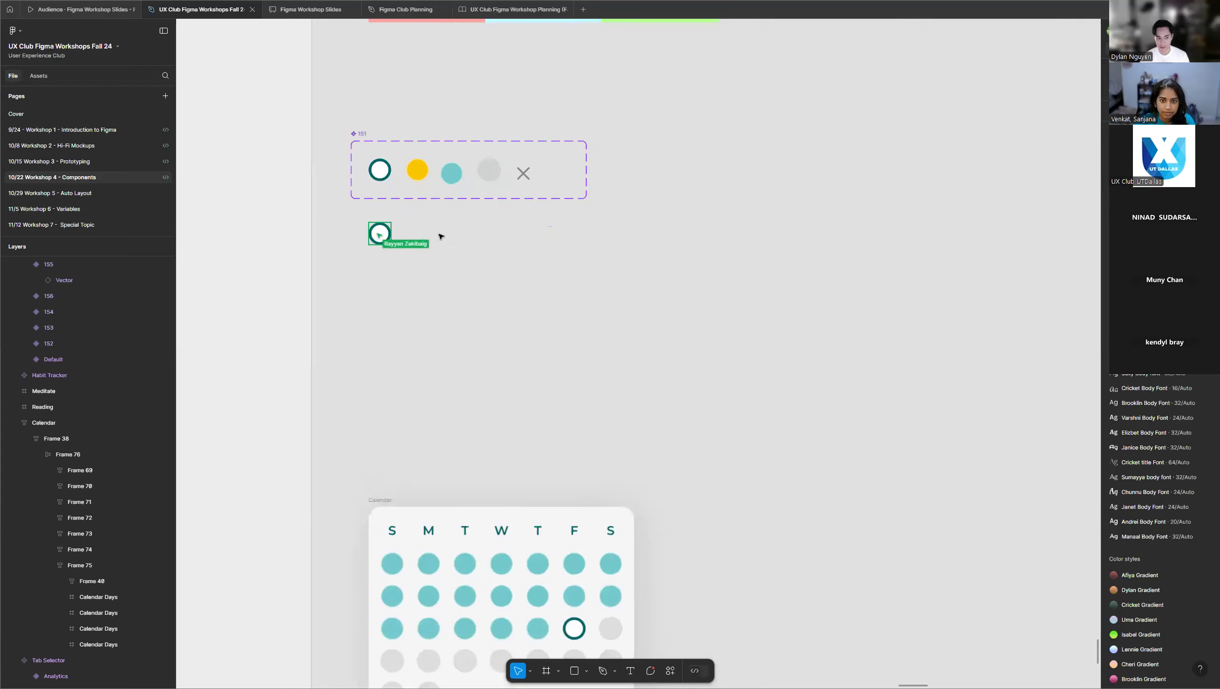
scroll(498, 396, "down", 5)
scroll(462, 362, "up", 2)
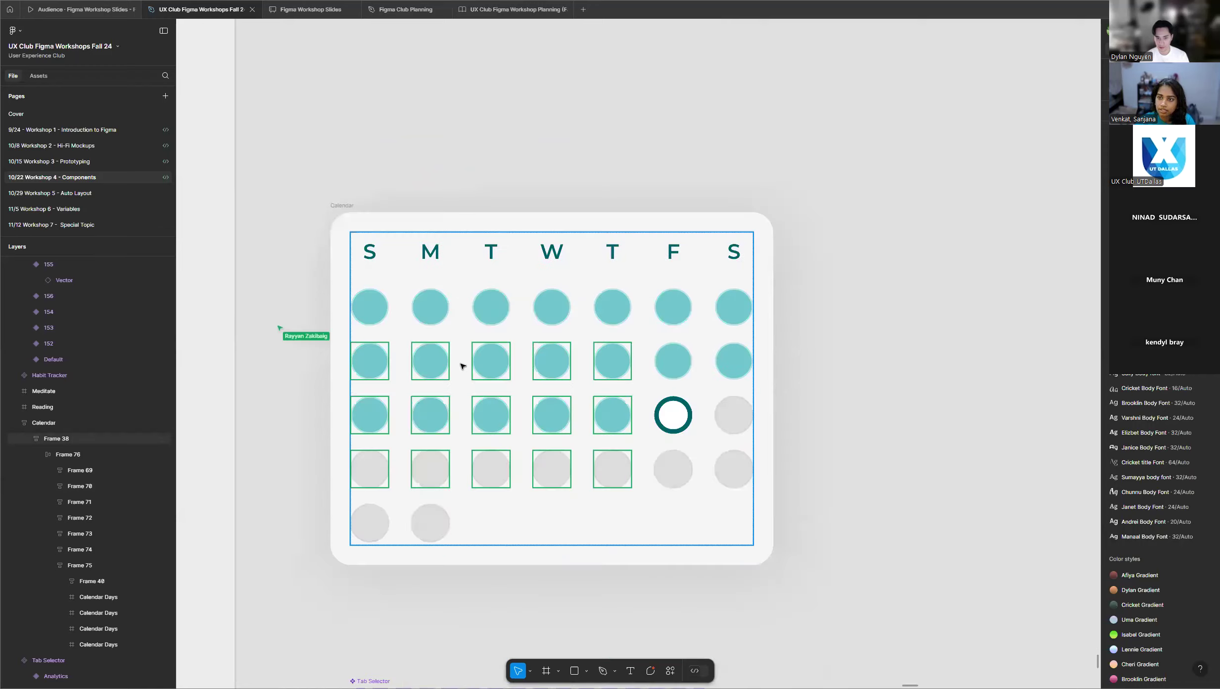
scroll(579, 396, "down", 3)
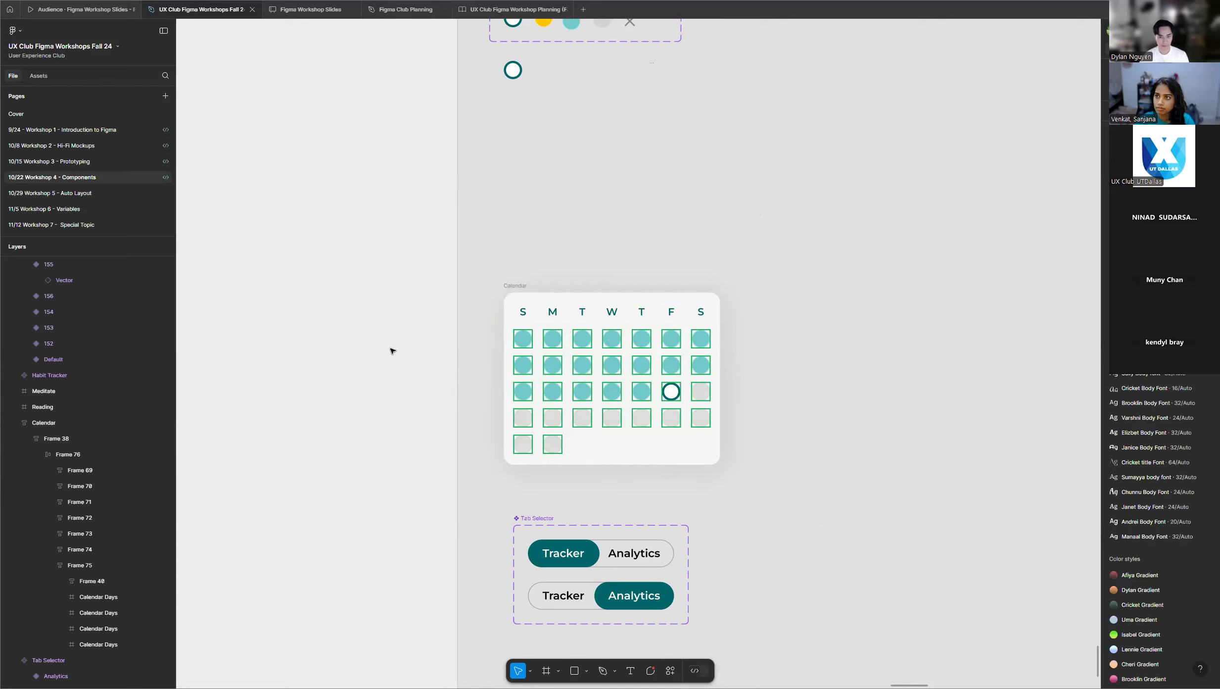
scroll(731, 338, "down", 5)
scroll(752, 334, "down", 2)
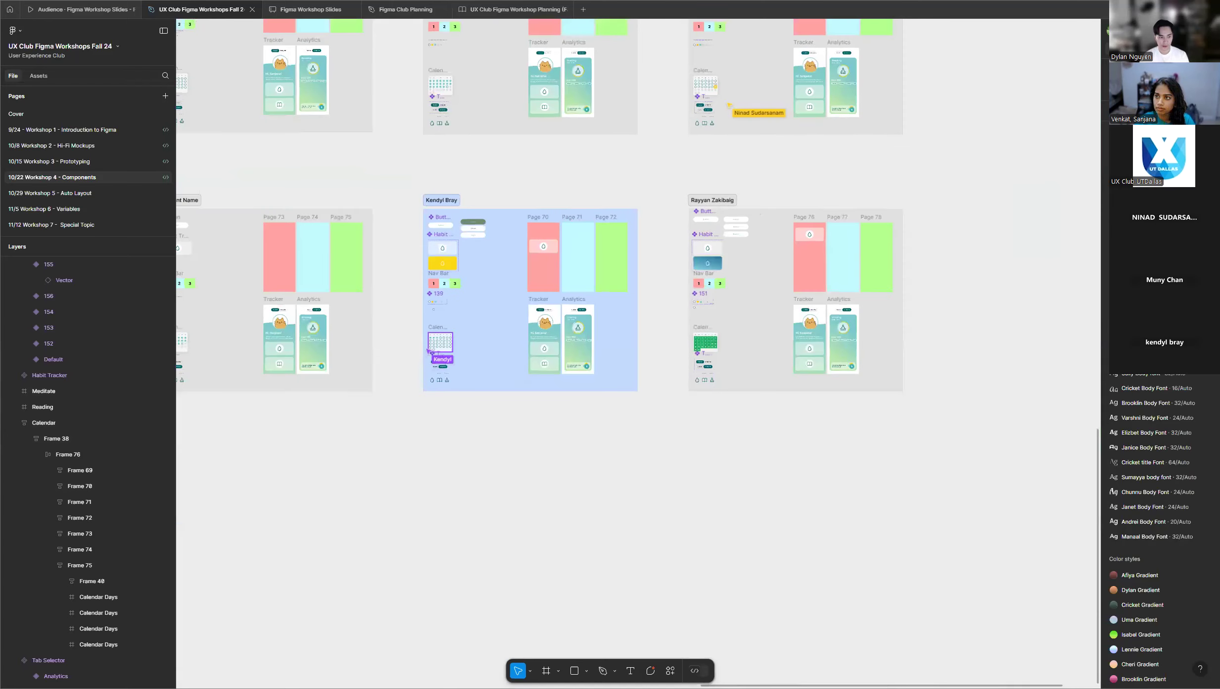
scroll(853, 490, "down", 2)
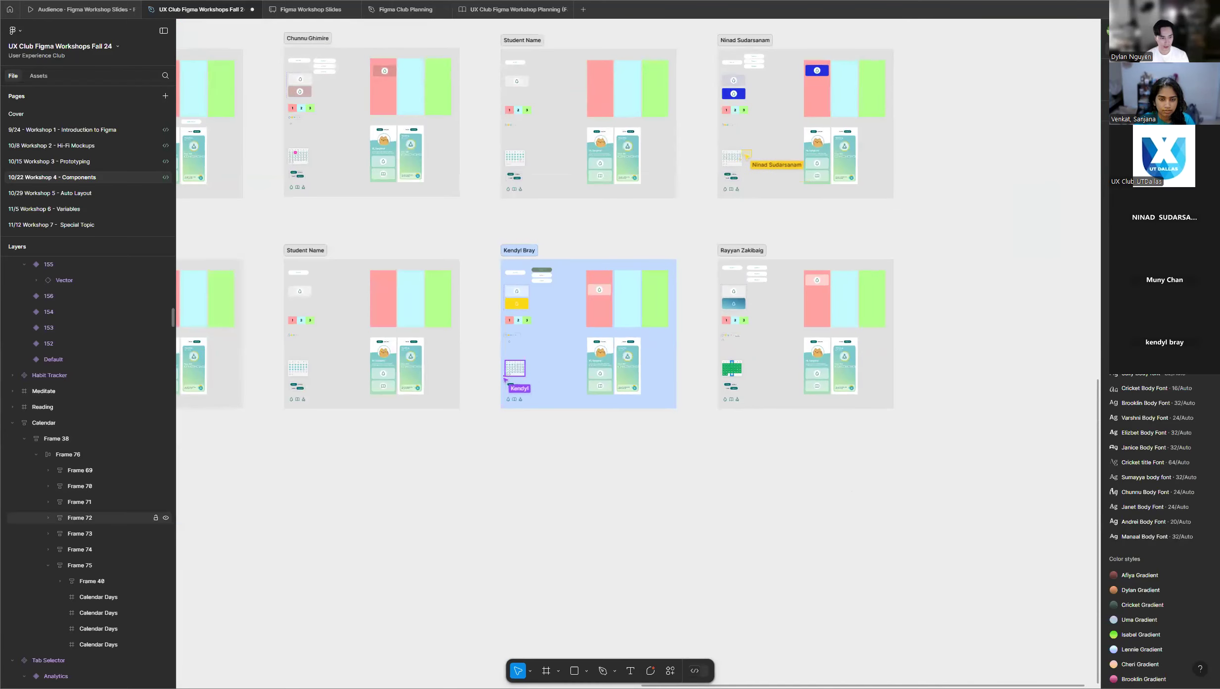
scroll(786, 359, "up", 4)
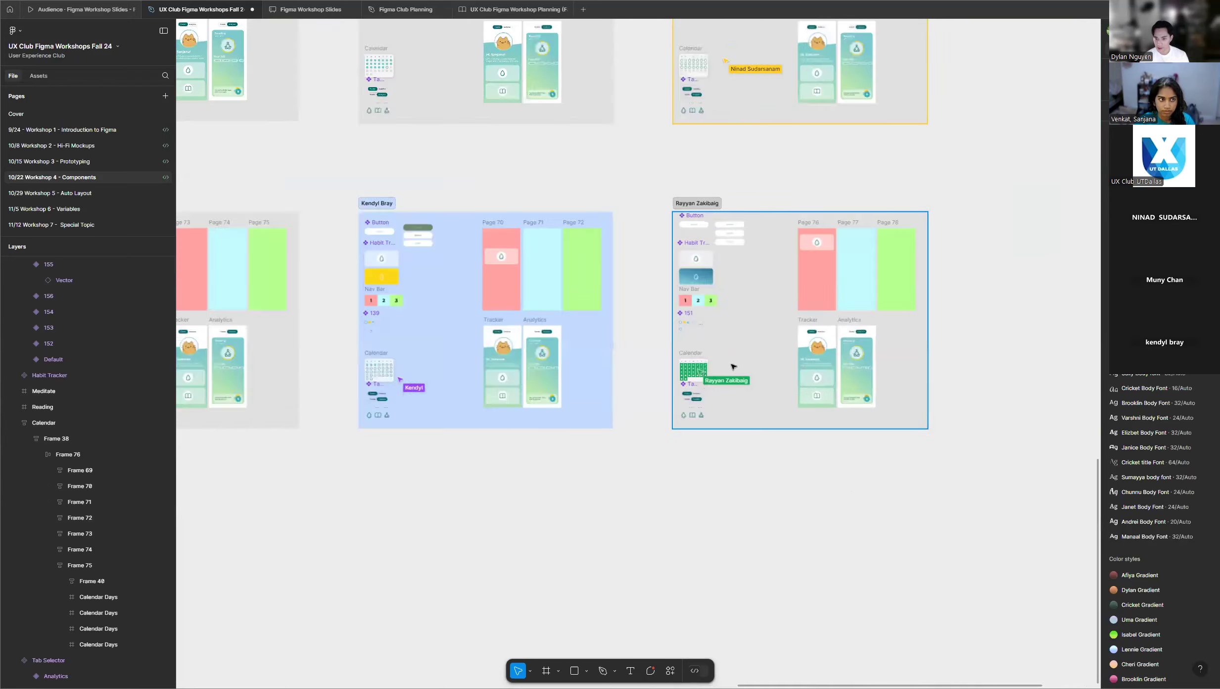
scroll(643, 405, "up", 5)
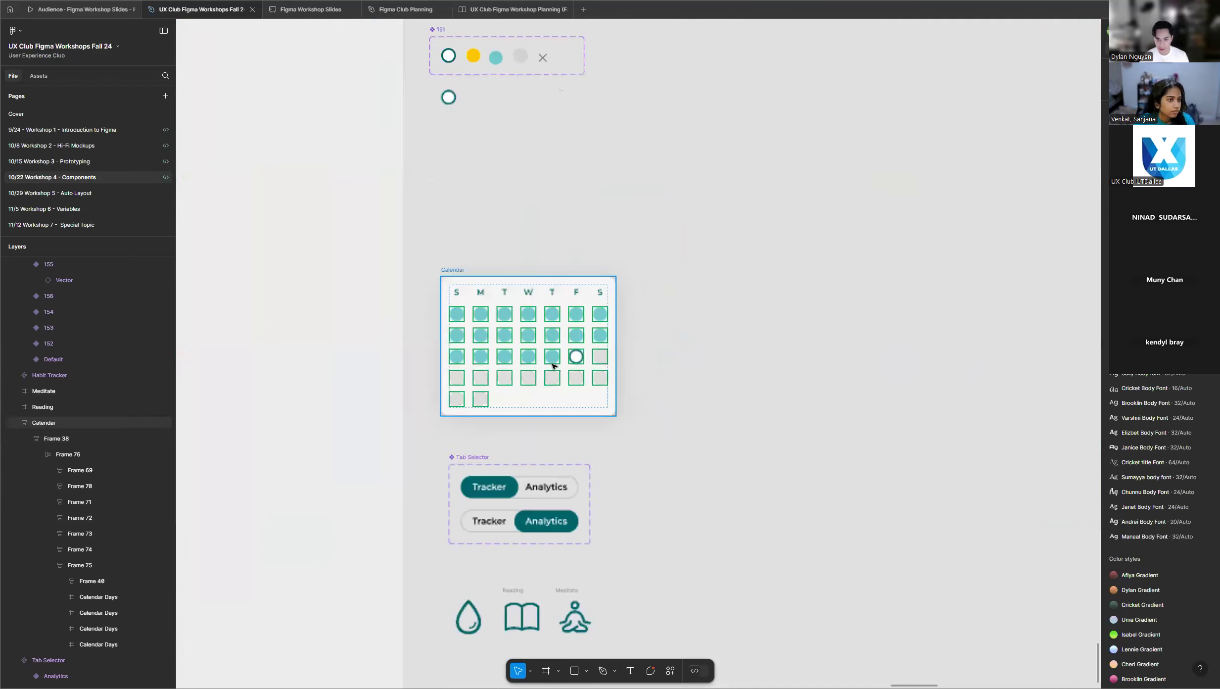
scroll(464, 326, "up", 5)
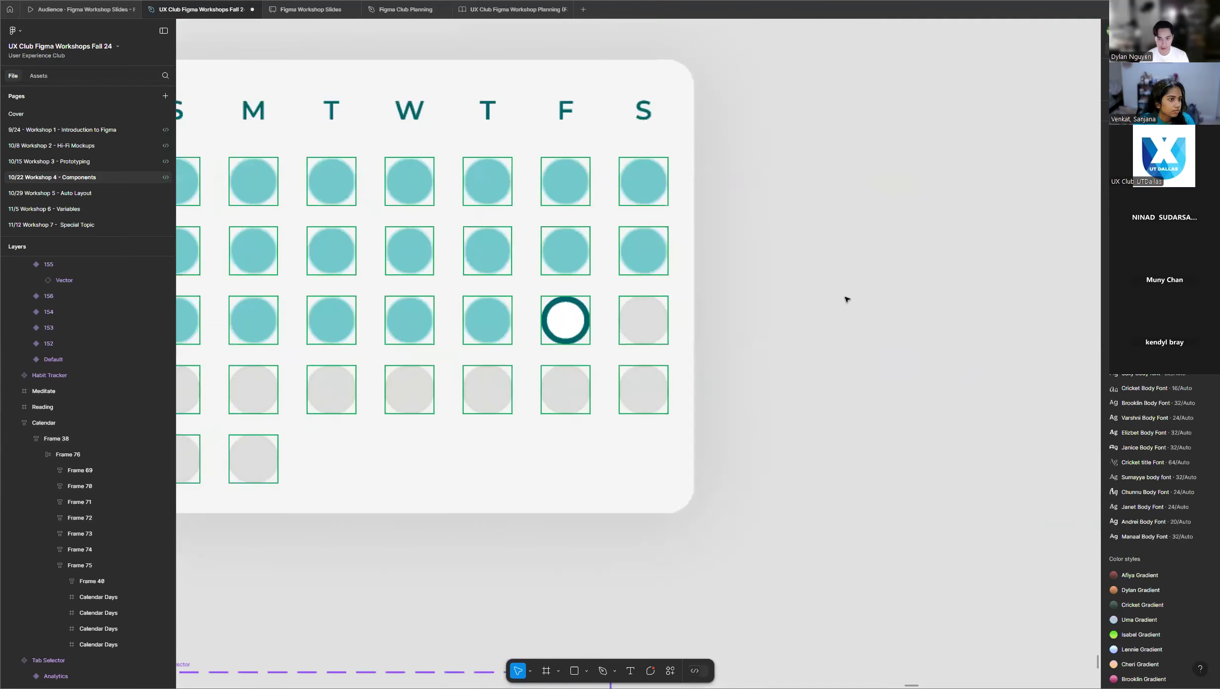
scroll(892, 299, "down", 4)
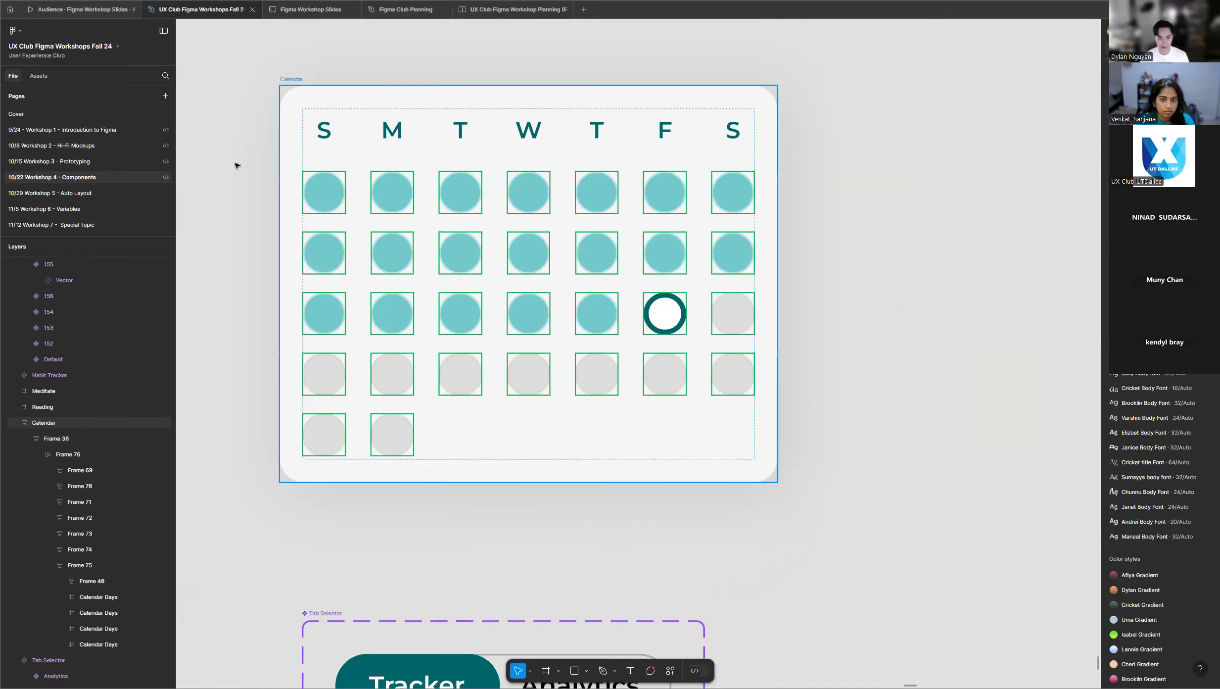
Try replacing all the day circles in the participant's Calendar with the copied ringed component, and undo the replacement.
left_click_drag(292, 162, 767, 465)
right_click(740, 358)
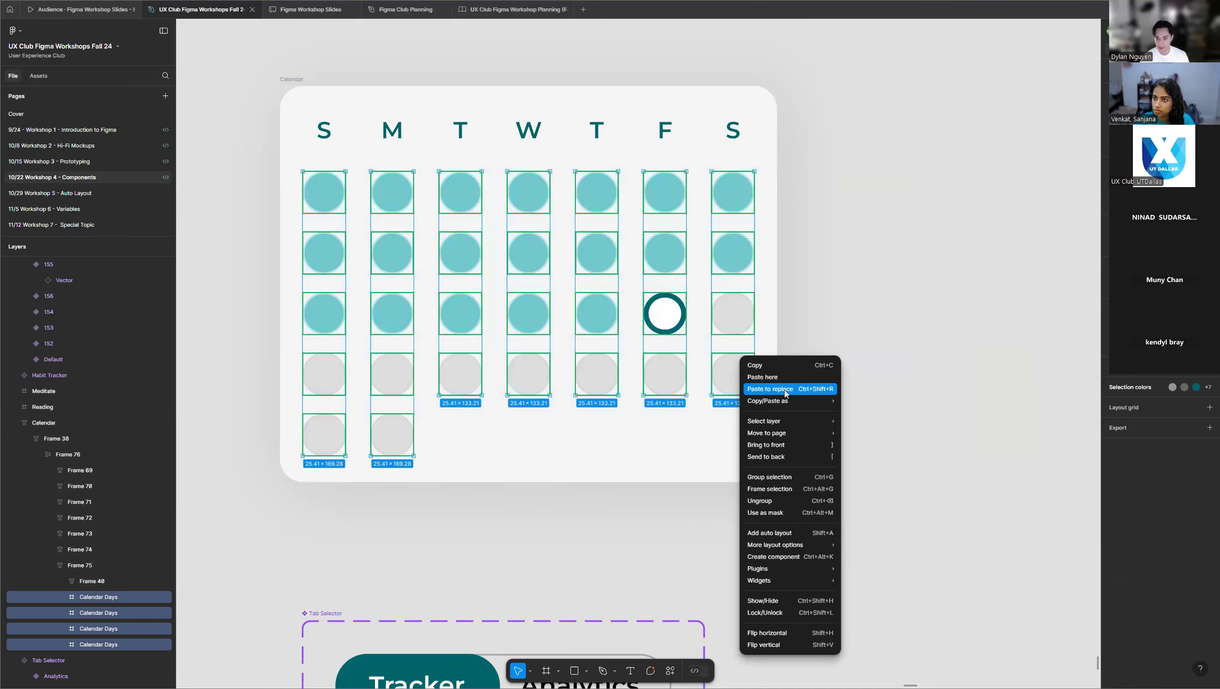
left_click(810, 389)
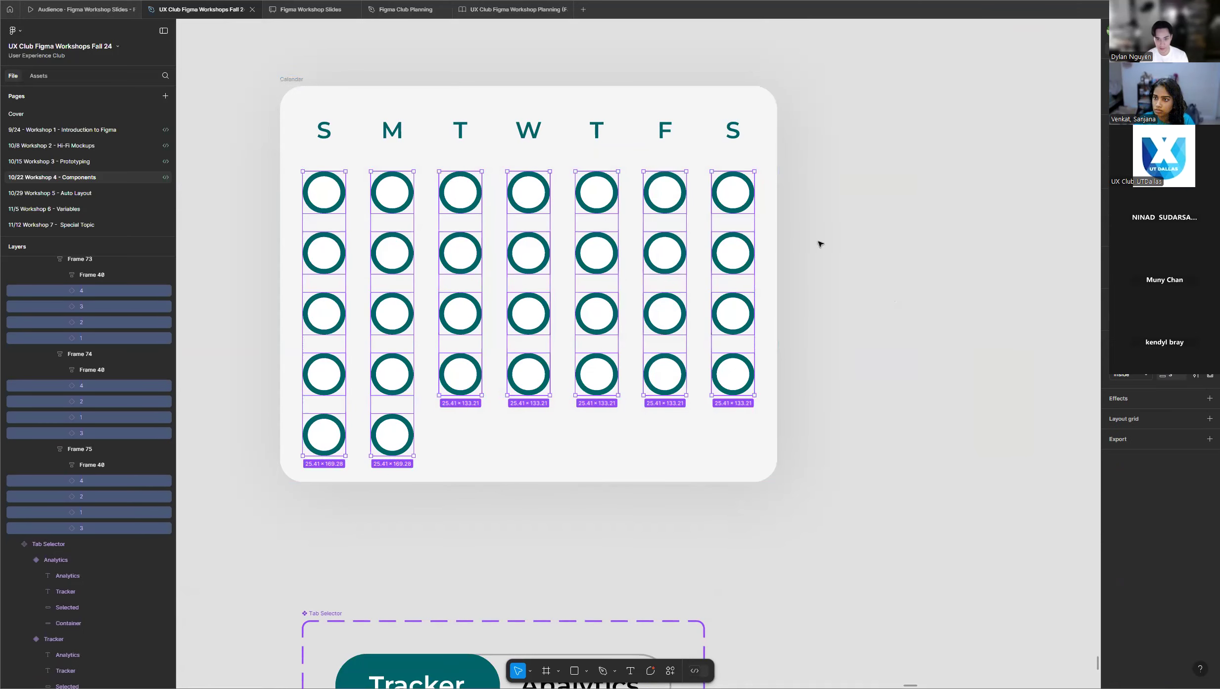
key("ctrl+z")
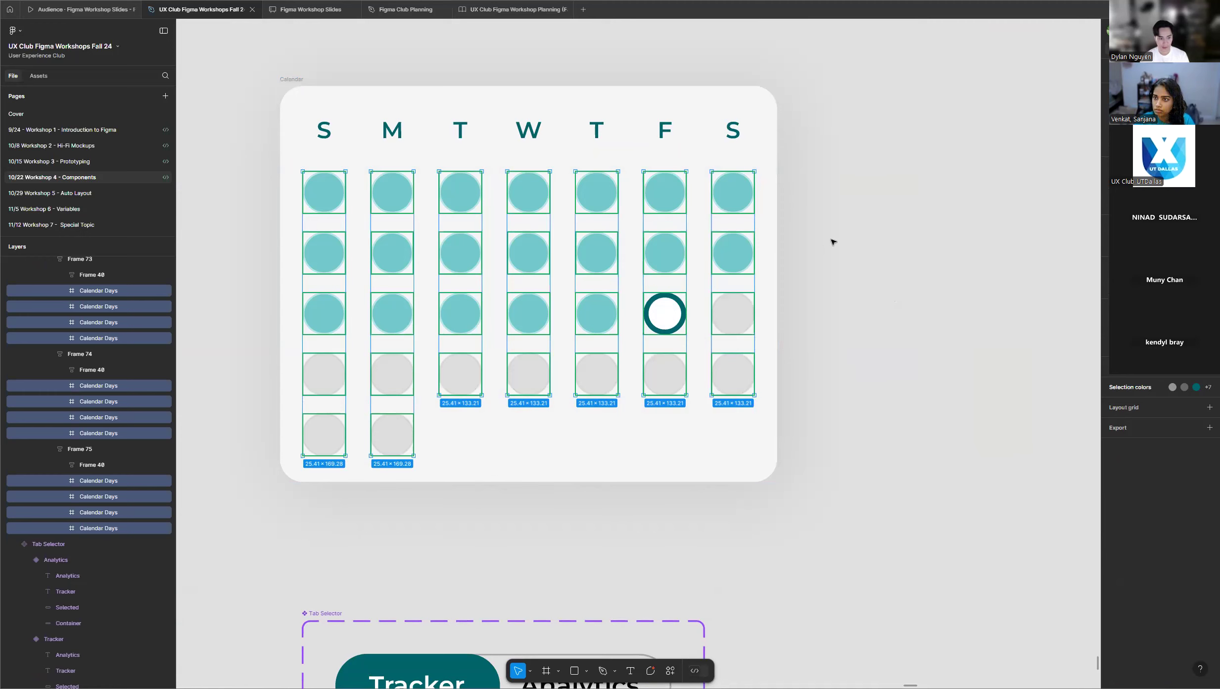
left_click_drag(256, 151, 831, 495)
left_click(901, 413)
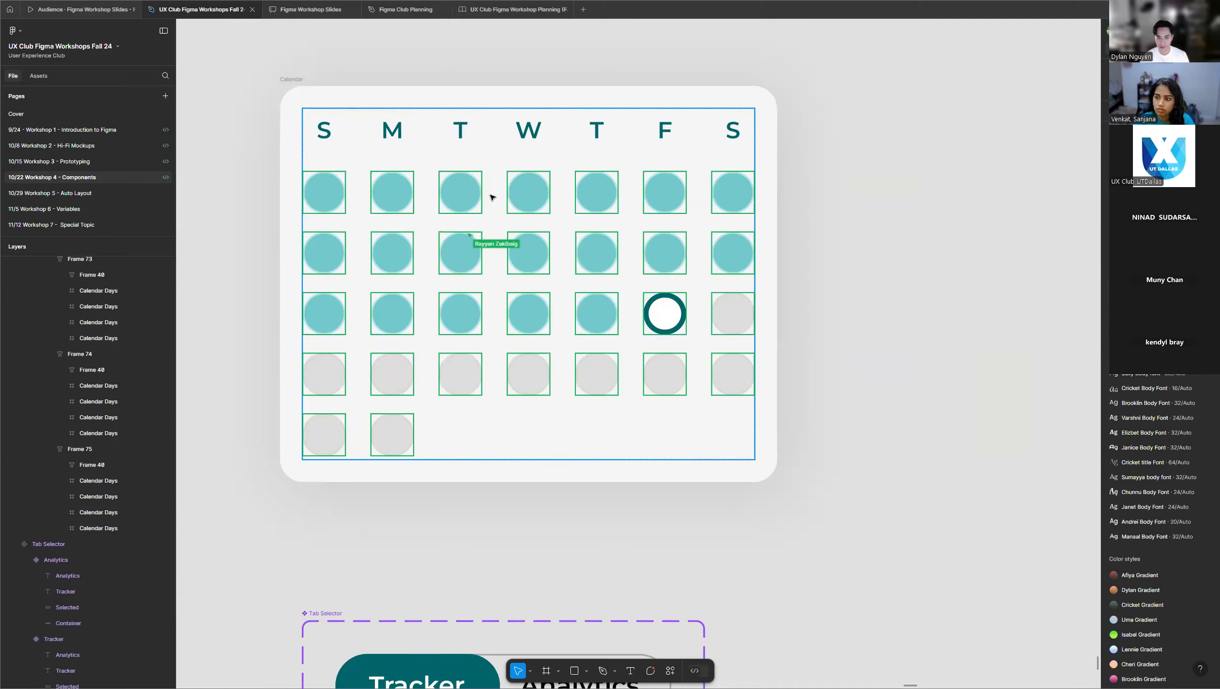
Check the participant's component set, ringed instance and Calendar day circles within the whole frame.
scroll(836, 314, "down", 3)
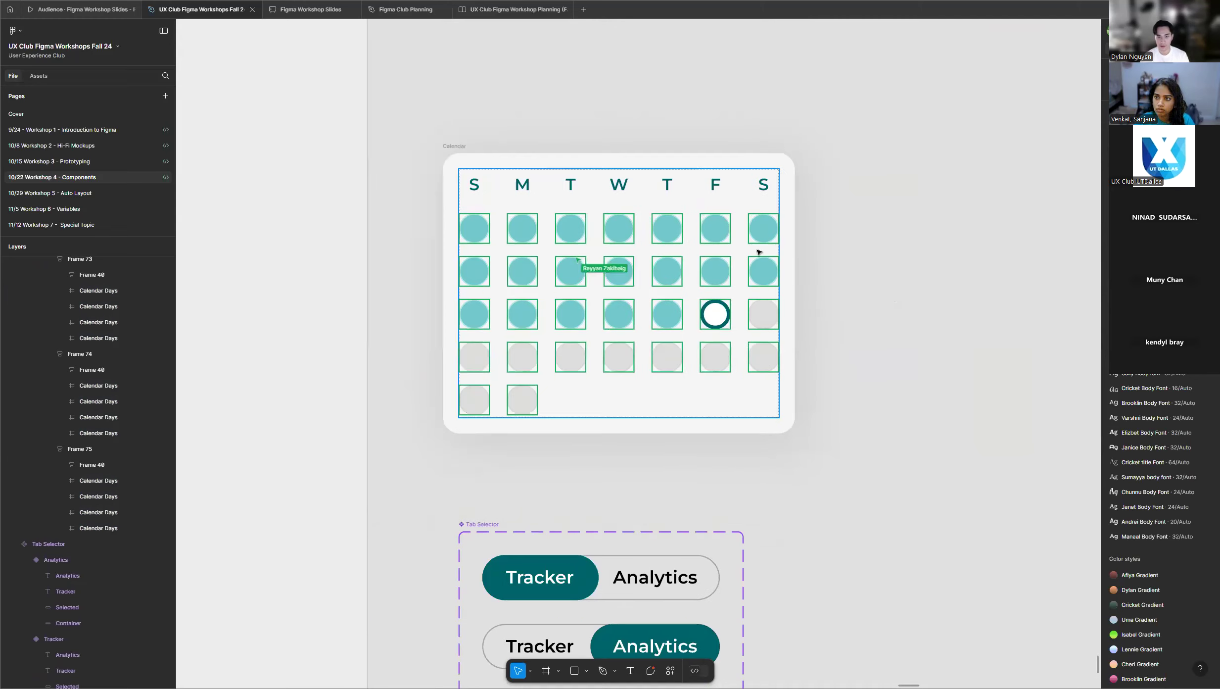
scroll(757, 233, "up", 5)
scroll(662, 264, "up", 3)
scroll(638, 266, "down", 5)
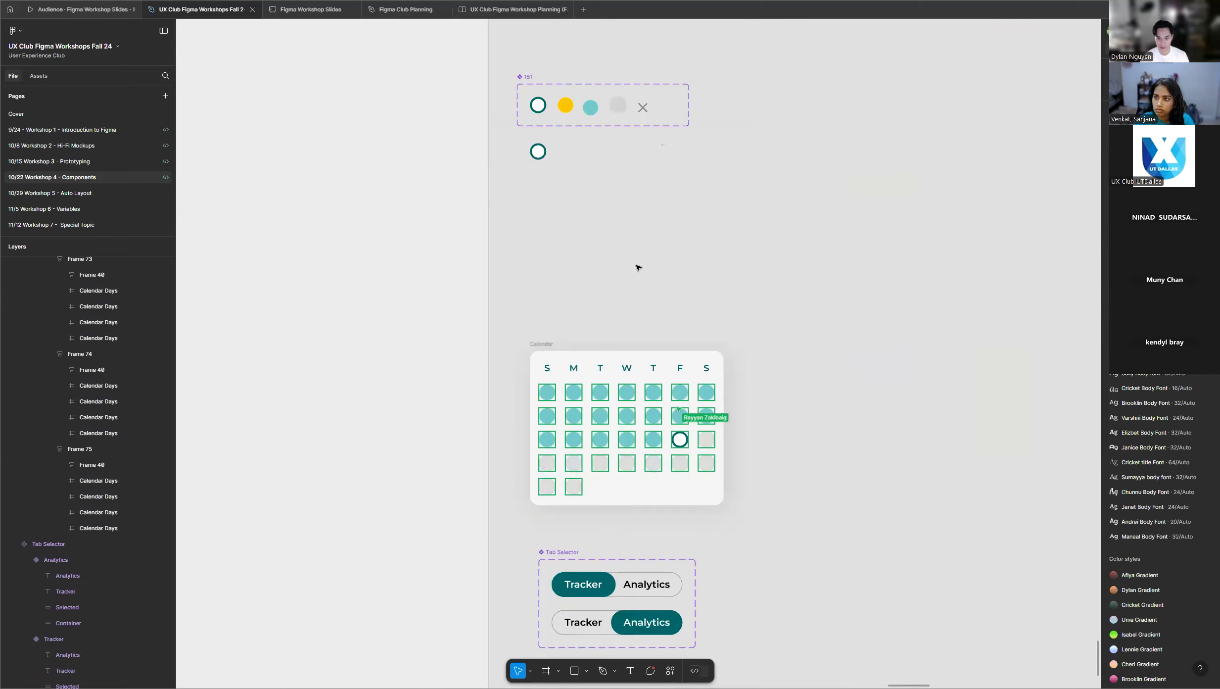
scroll(638, 268, "up", 1)
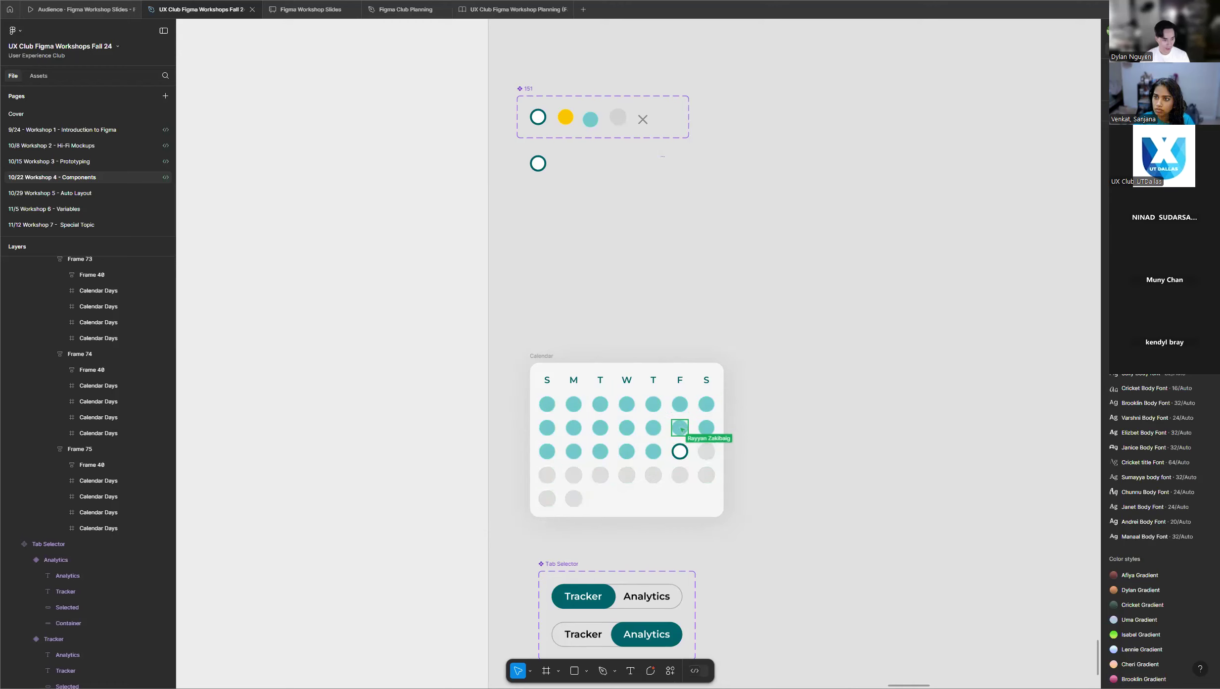
scroll(689, 300, "down", 3)
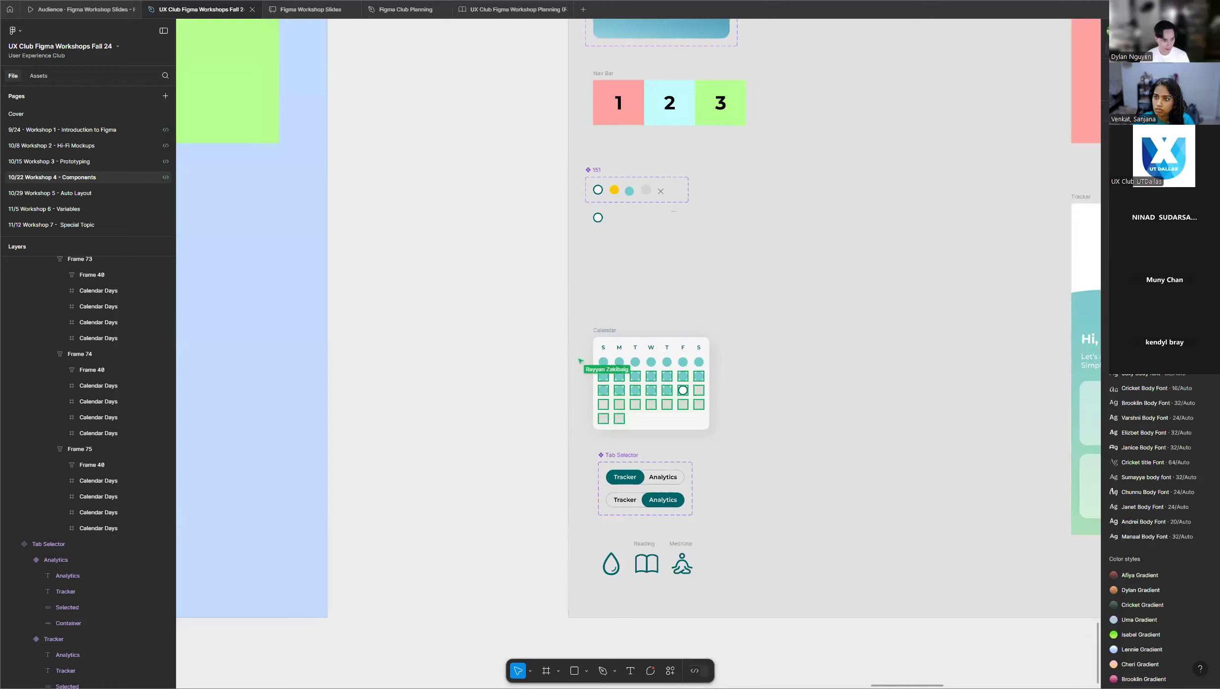
scroll(642, 348, "down", 5)
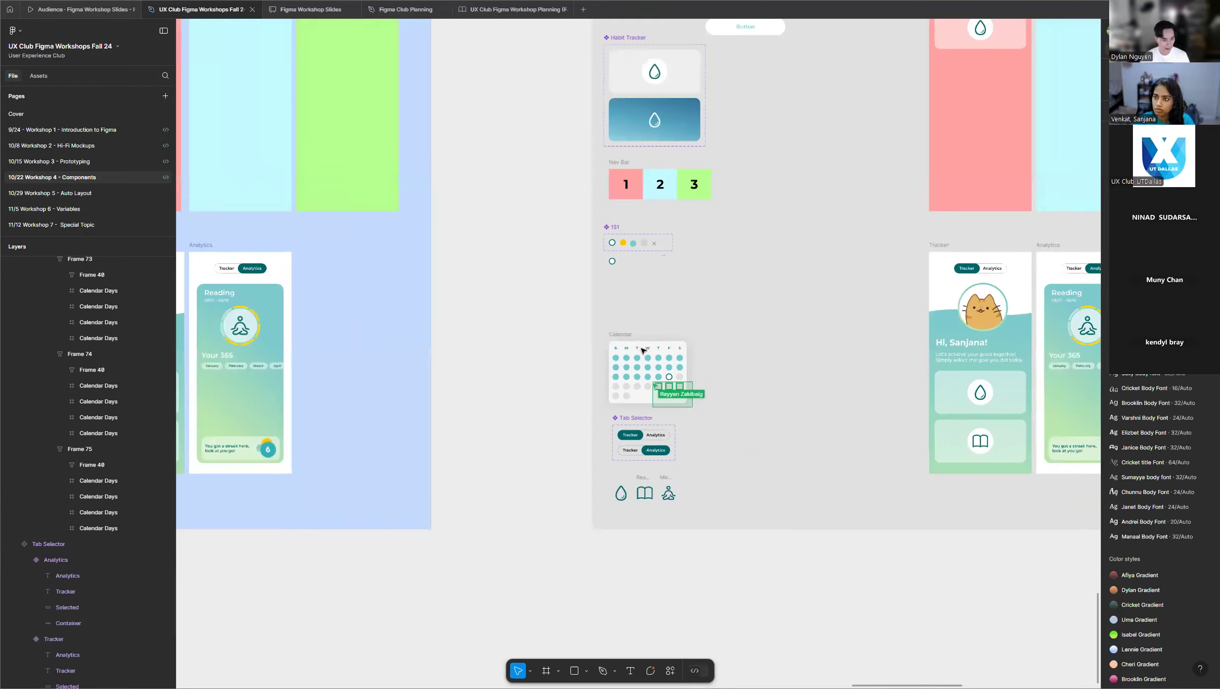
scroll(642, 349, "down", 3)
scroll(852, 427, "down", 3)
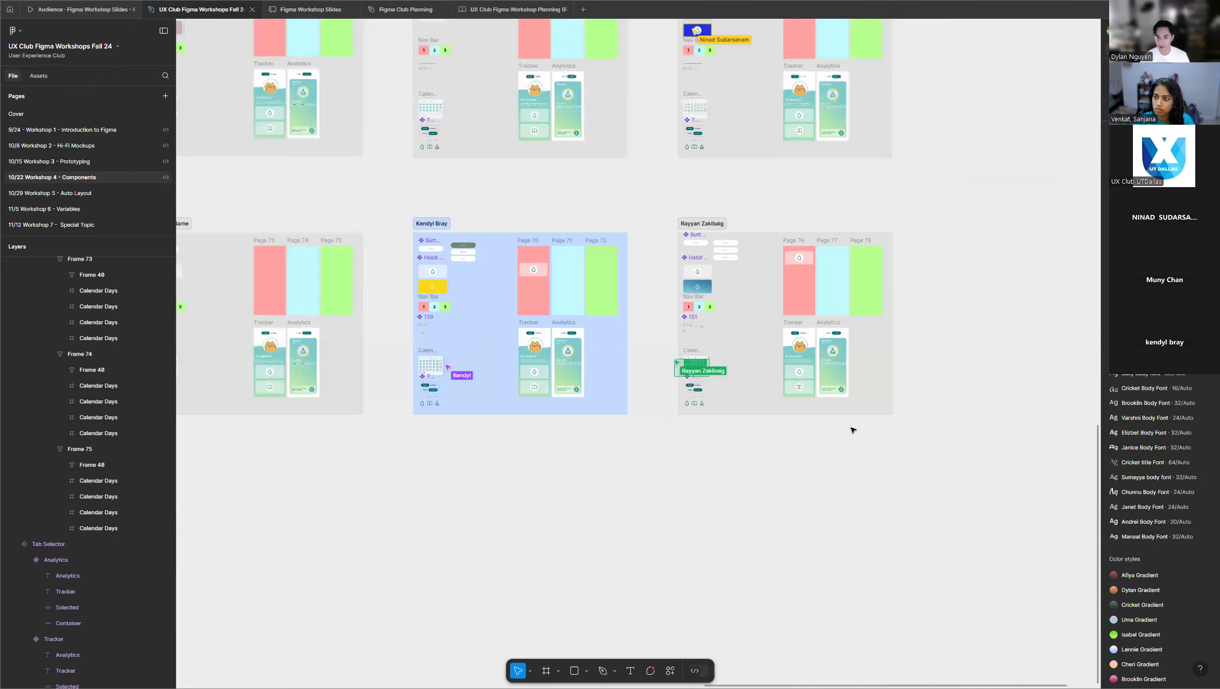
Survey all rows of participants' frames, up to the instructor's example frame with the lesson outline beside it.
scroll(850, 341, "up", 1)
scroll(680, 196, "up", 3)
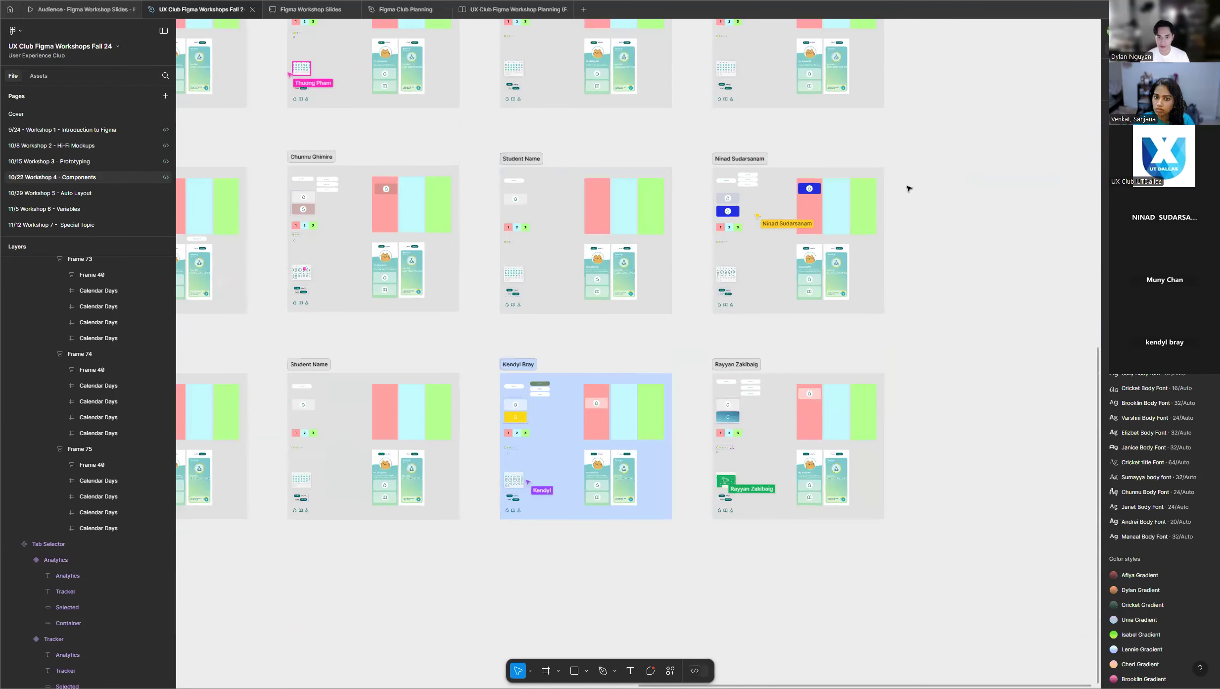
scroll(908, 188, "down", 2)
scroll(908, 188, "down", 1)
scroll(612, 163, "down", 1)
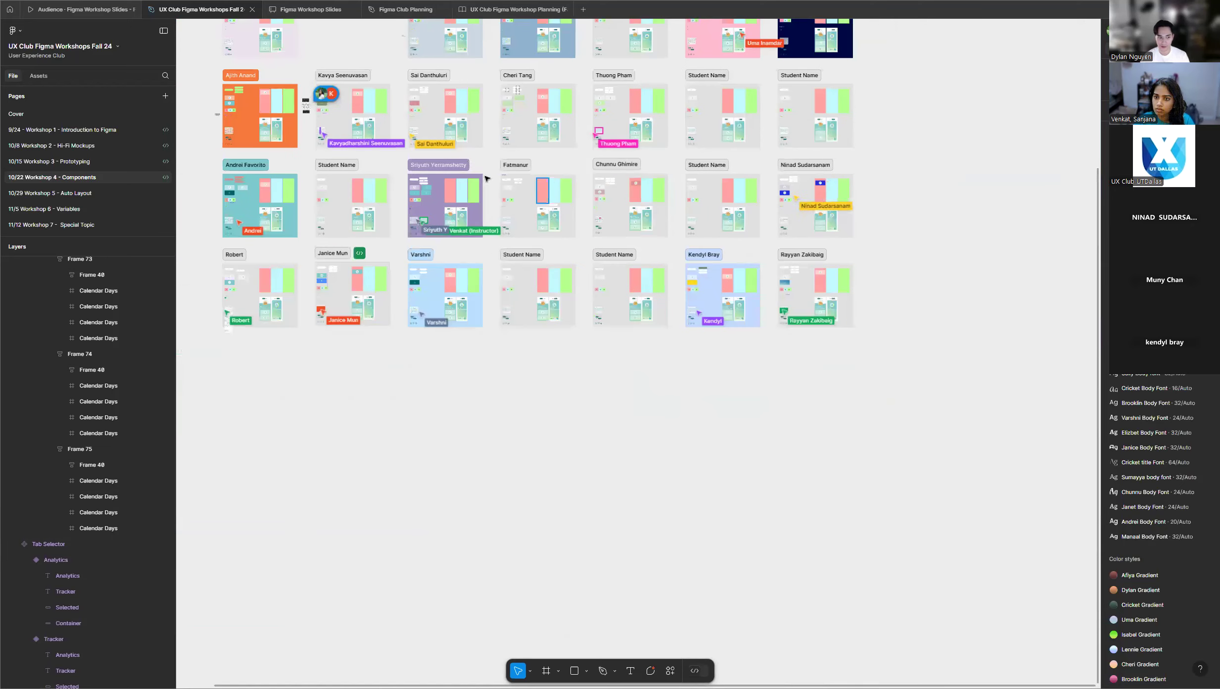
scroll(482, 182, "up", 1)
scroll(482, 181, "up", 3)
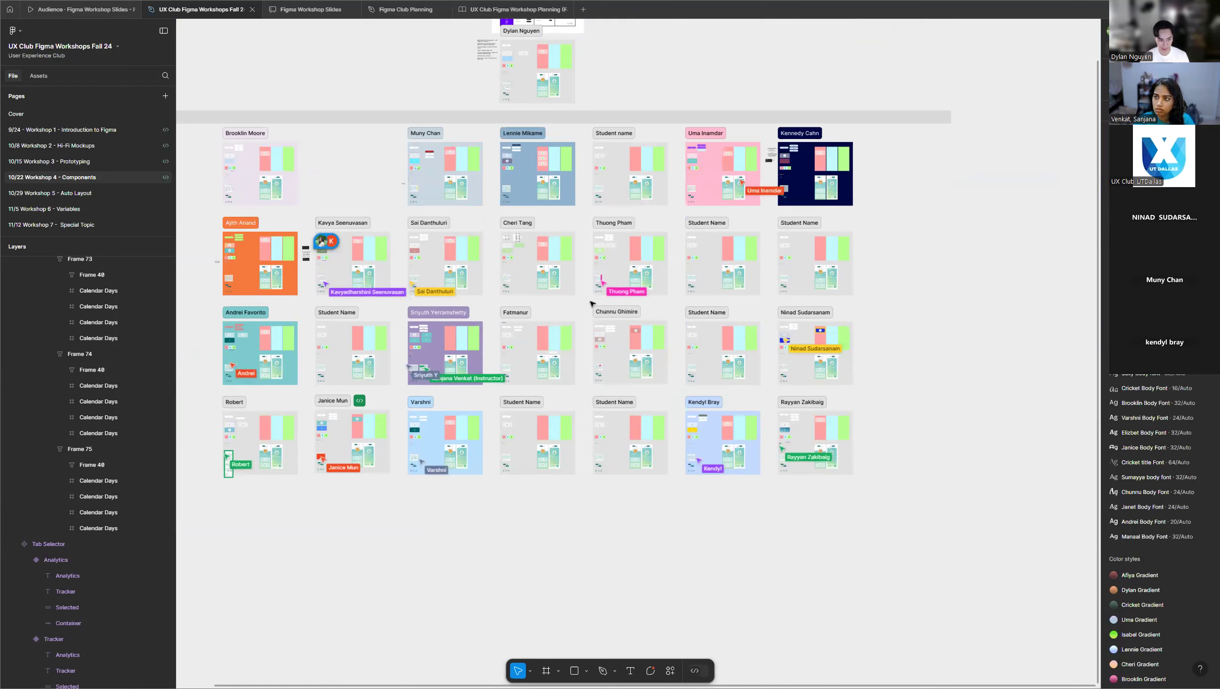
scroll(553, 115, "up", 1)
scroll(553, 115, "up", 2)
scroll(554, 148, "down", 2)
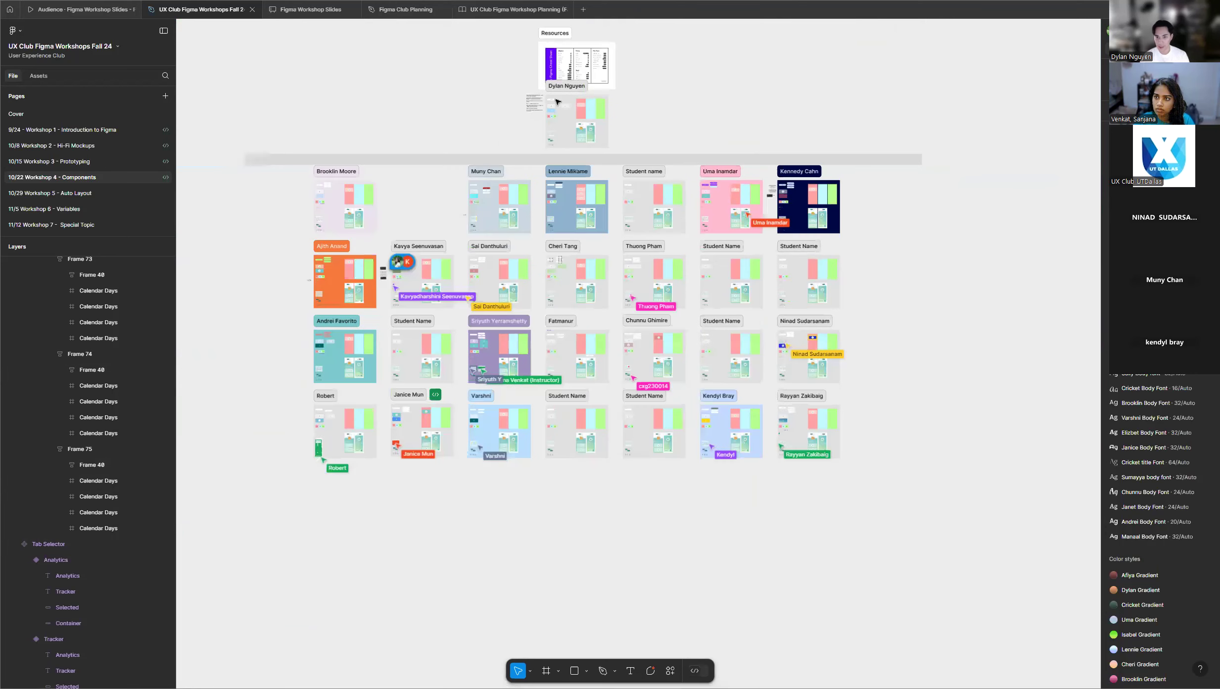
scroll(554, 93, "up", 10)
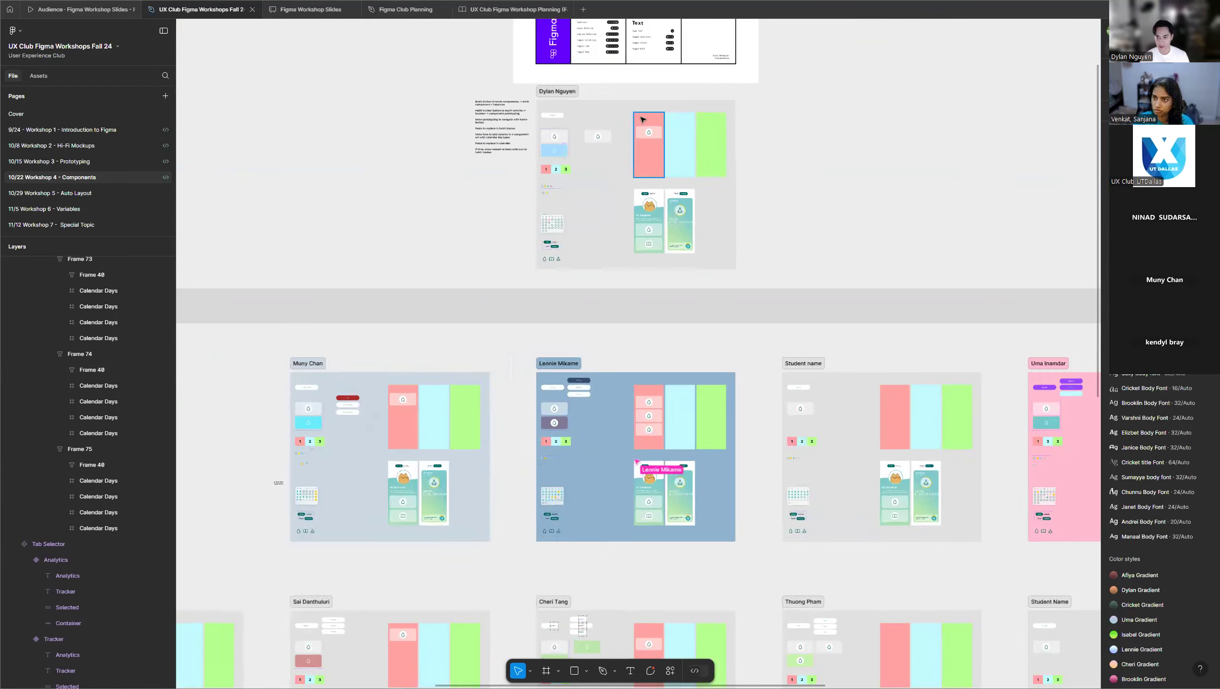
scroll(727, 133, "up", 3)
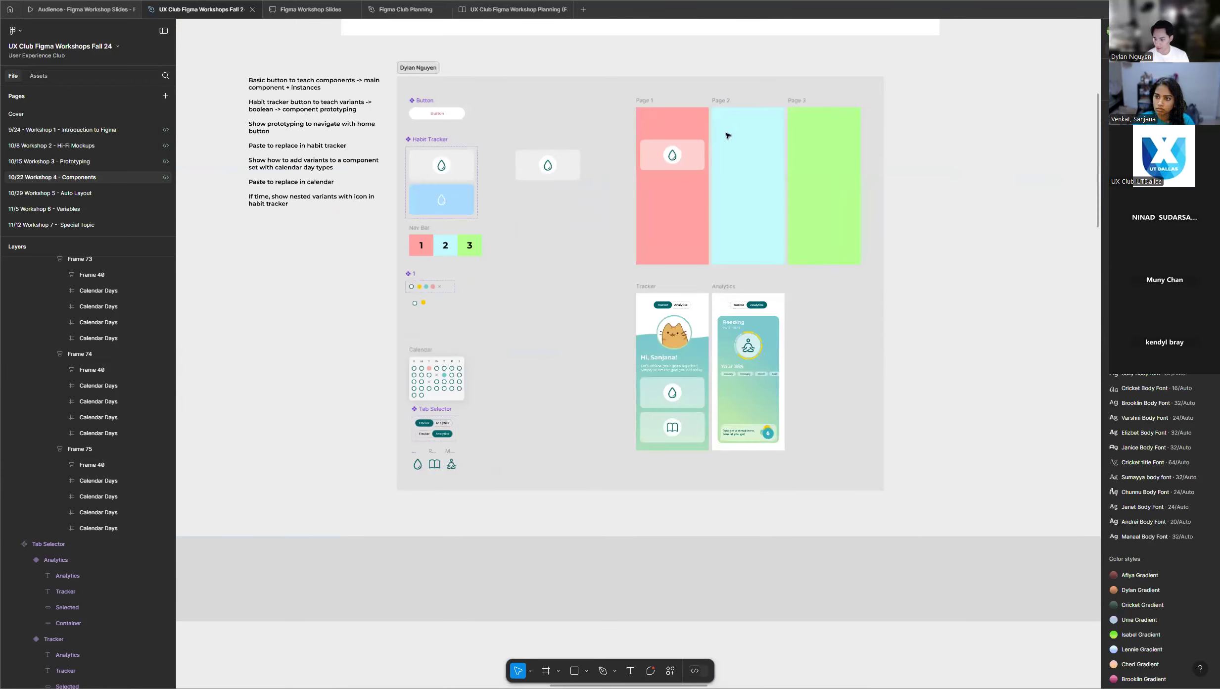
scroll(692, 136, "up", 1)
scroll(676, 137, "up", 1)
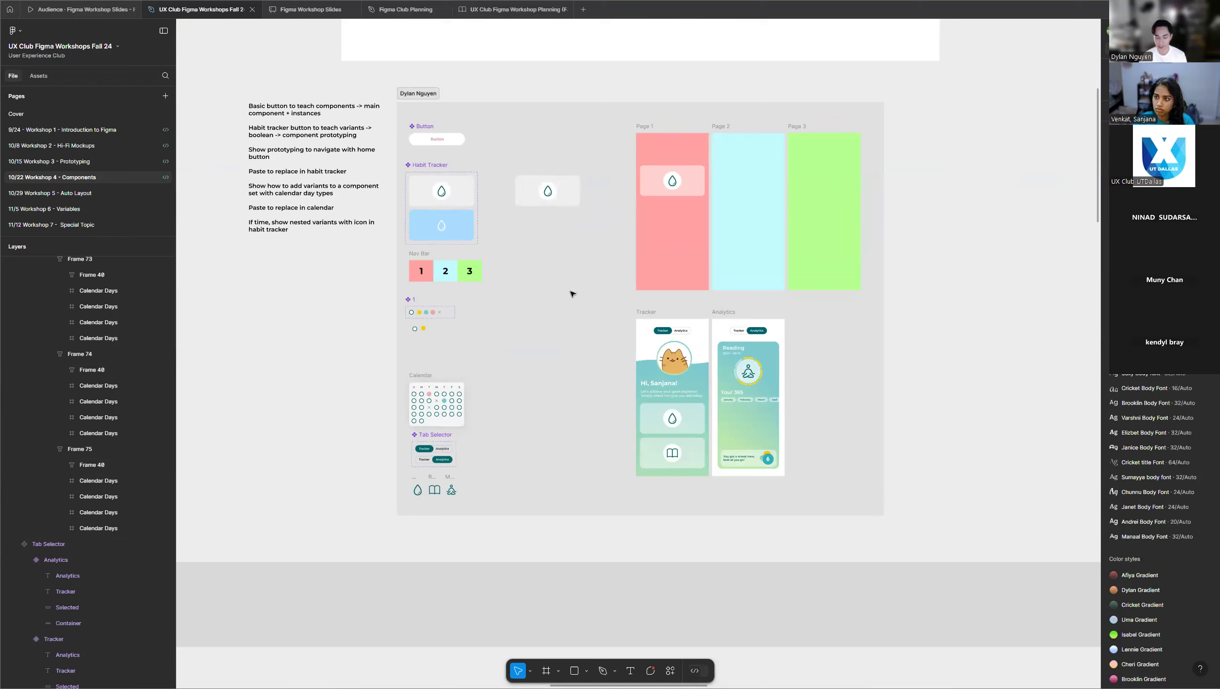
Show the workshop slide with the Feedback Form and Design-a-thon QR codes, and return to the UX Club Figma Workshops Fall 24 file.
left_click(87, 13)
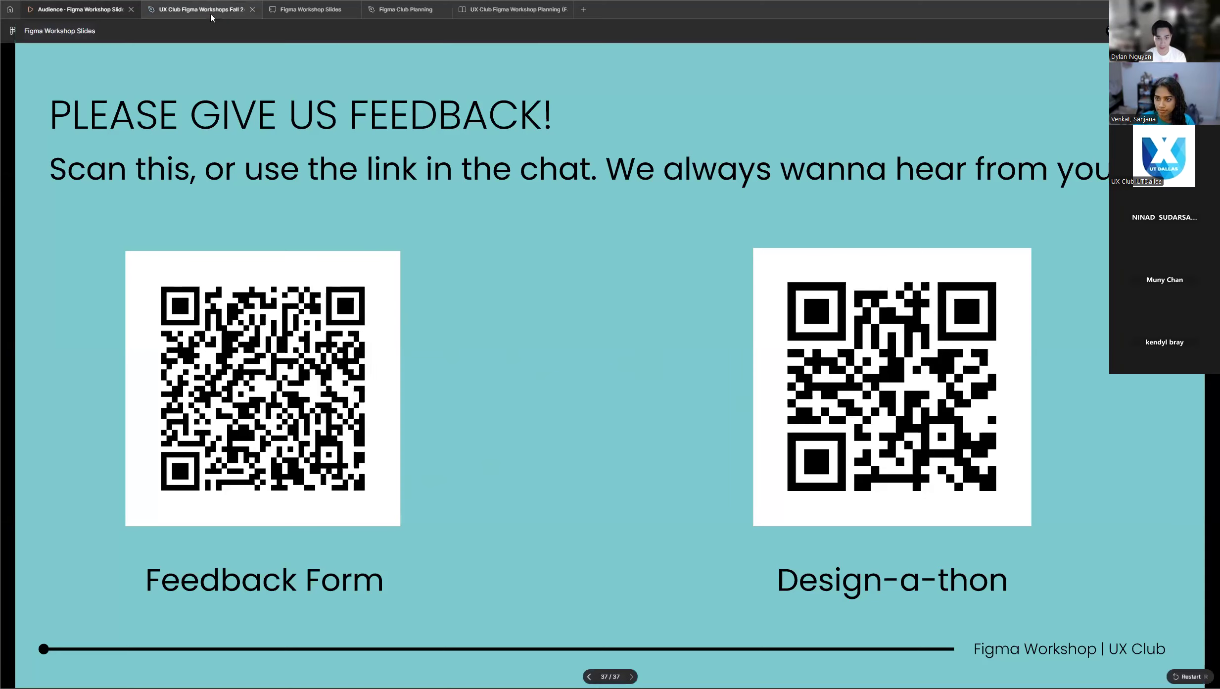
left_click(151, 12)
left_click(82, 10)
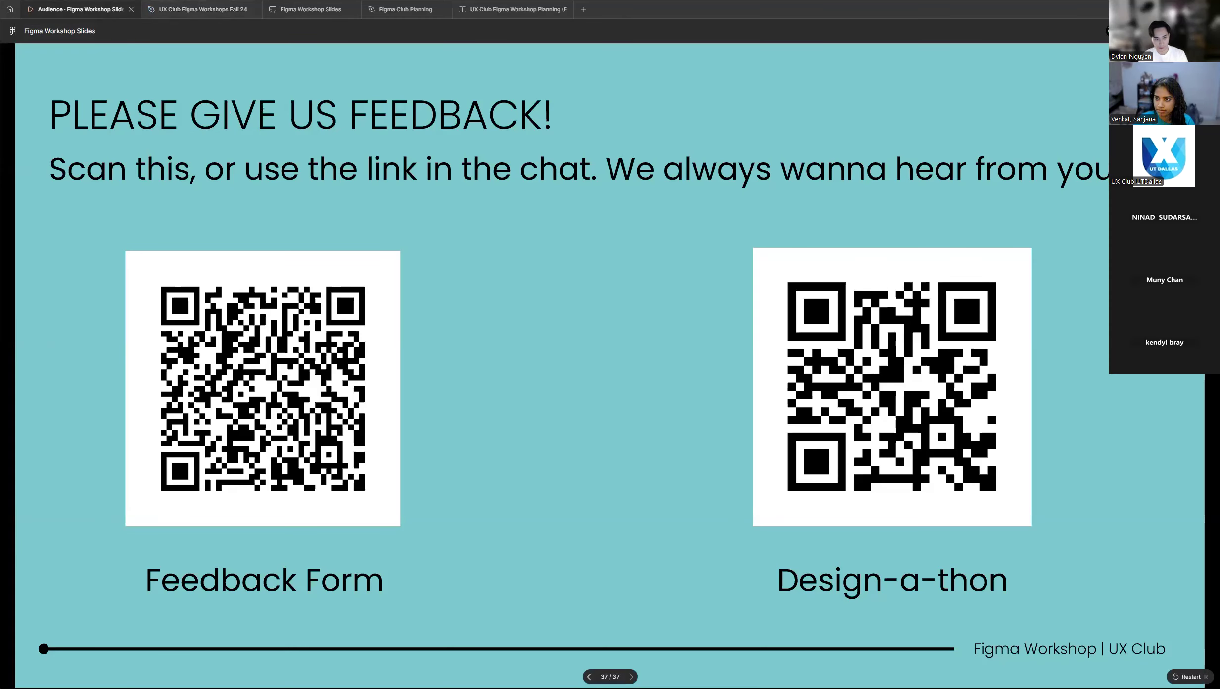
left_click(212, 11)
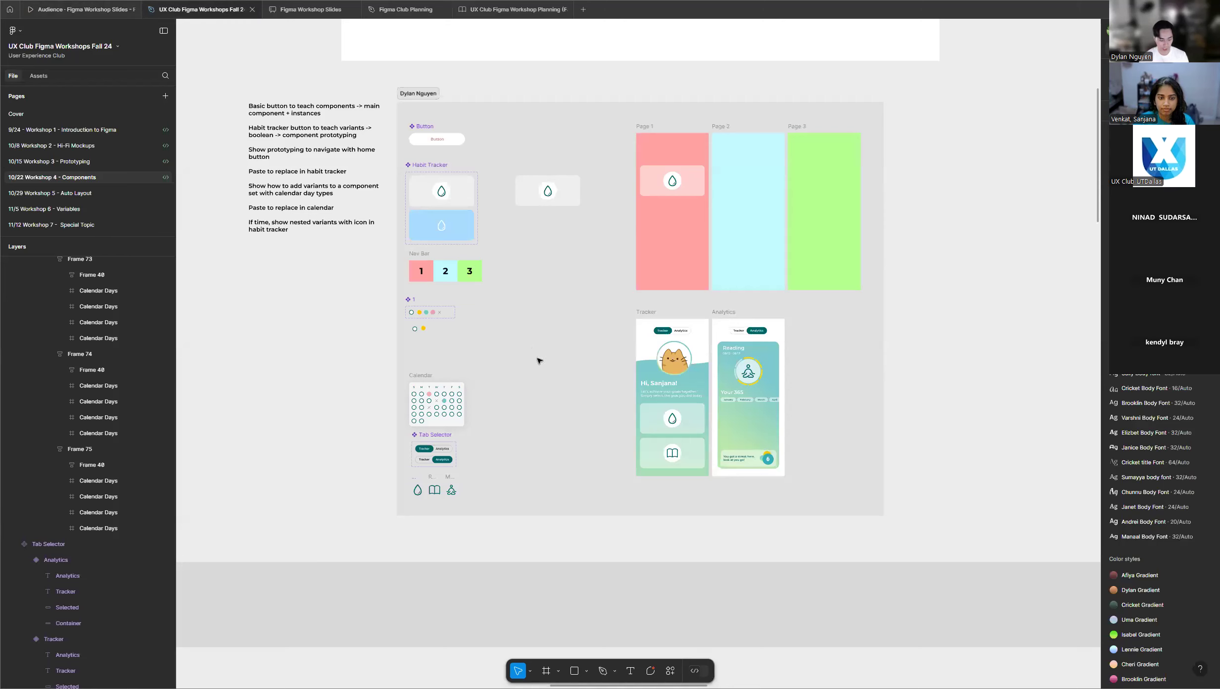
Examine the instructor's example frame, including its Button, Habit Tracker, Nav Bar, calendar day set, Calendar and page frames.
scroll(442, 168, "up", 2)
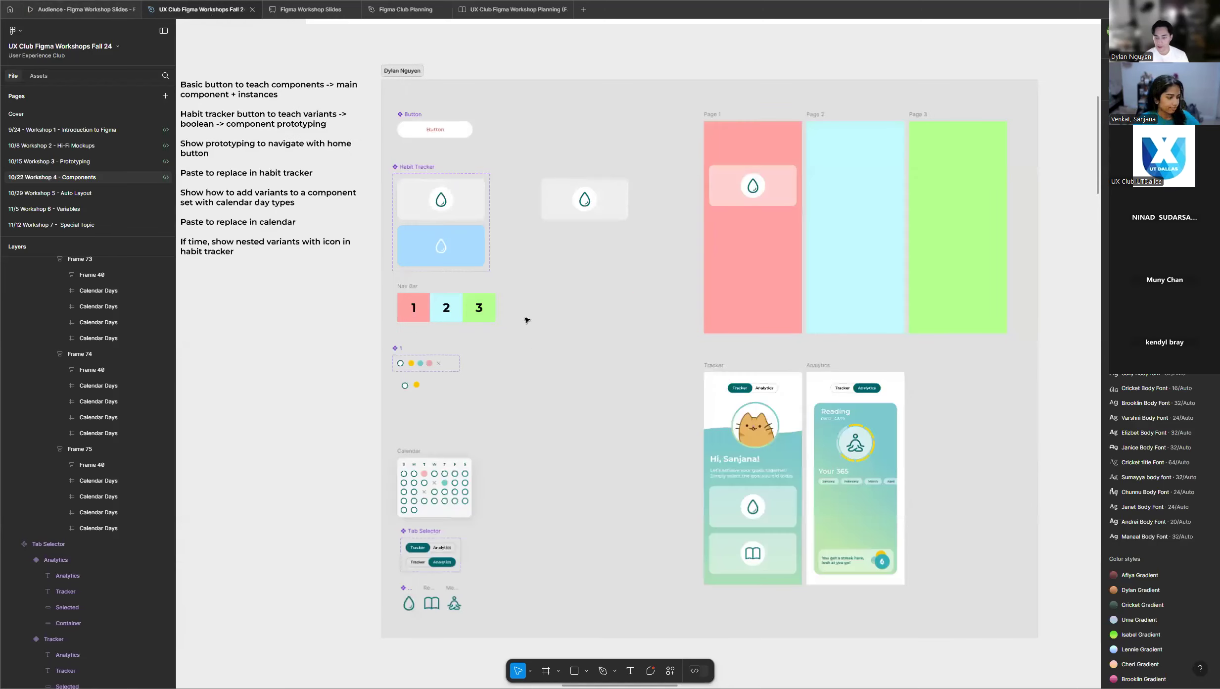
scroll(516, 435, "down", 2)
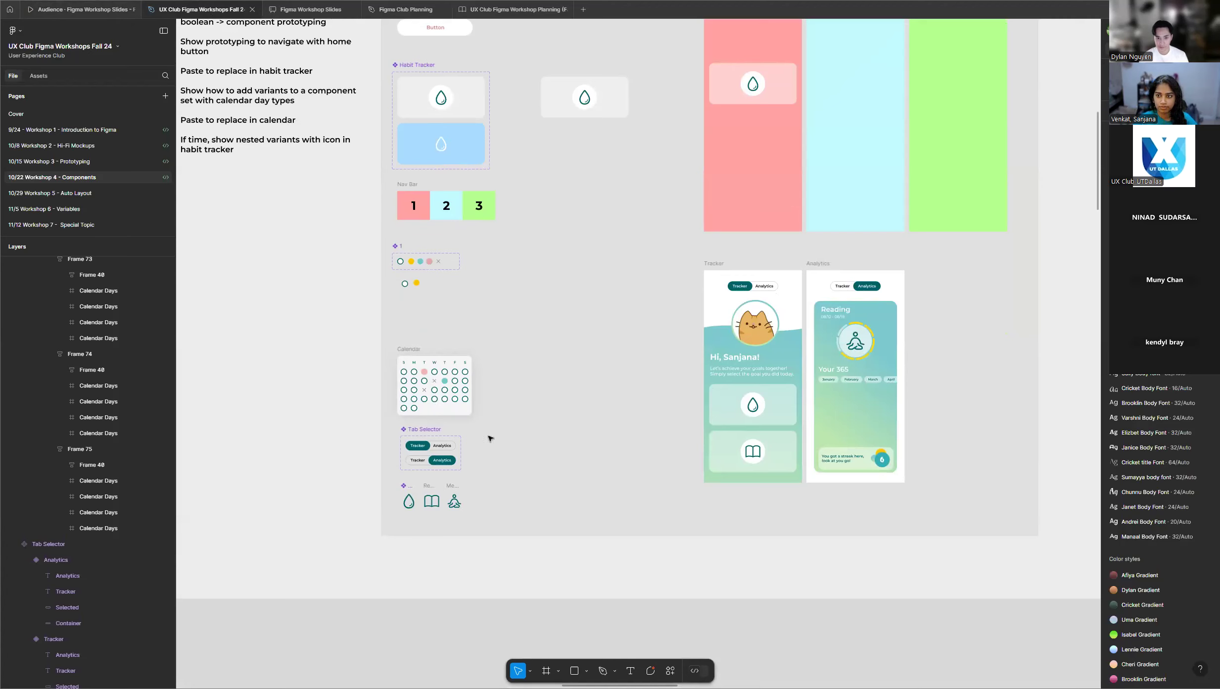
scroll(491, 247, "up", 1)
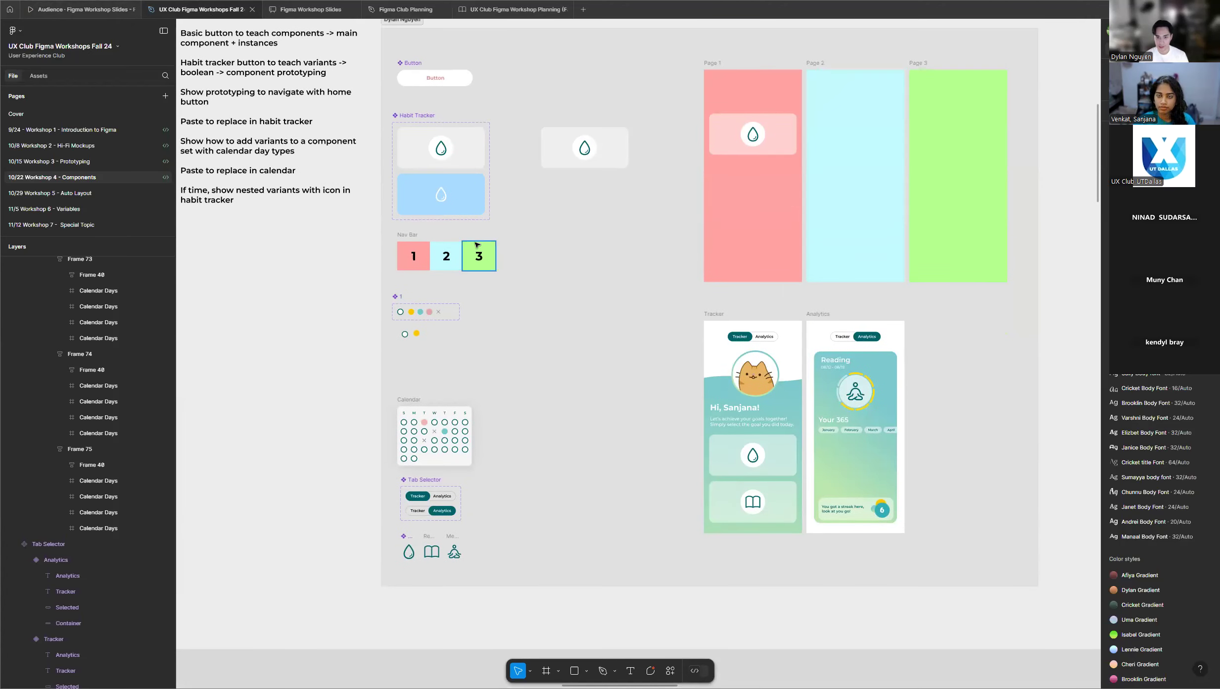
scroll(470, 242, "up", 1)
scroll(470, 241, "up", 2)
scroll(417, 251, "down", 1)
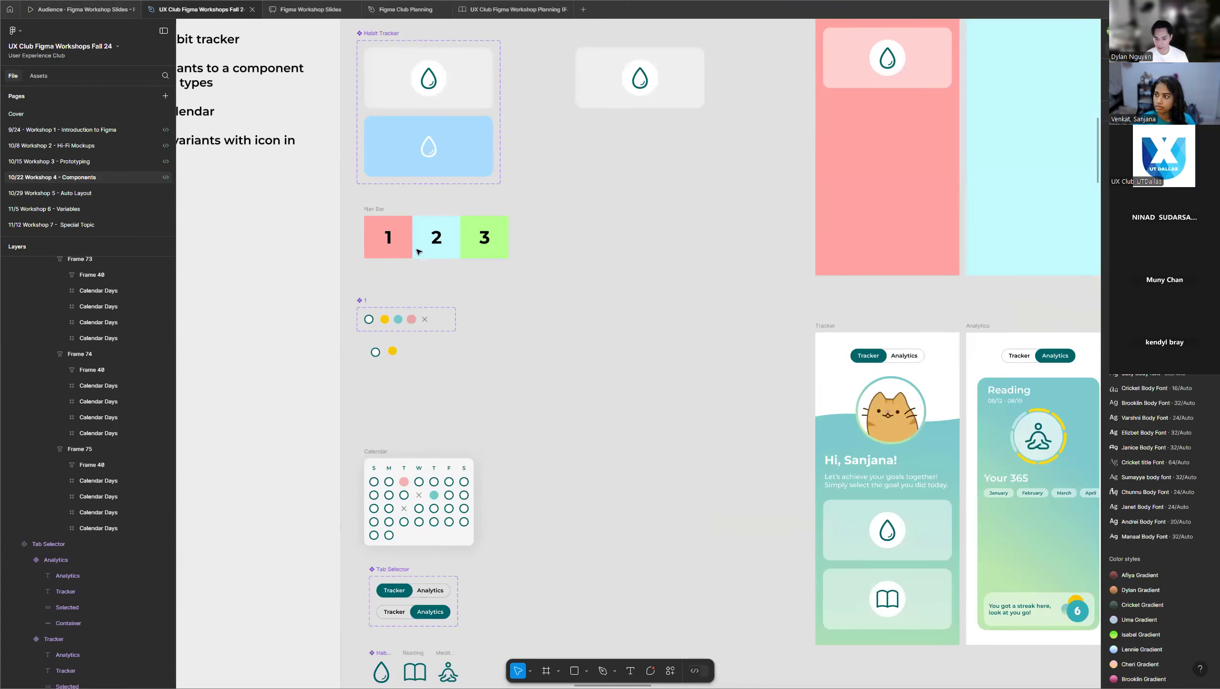
scroll(417, 252, "up", 2)
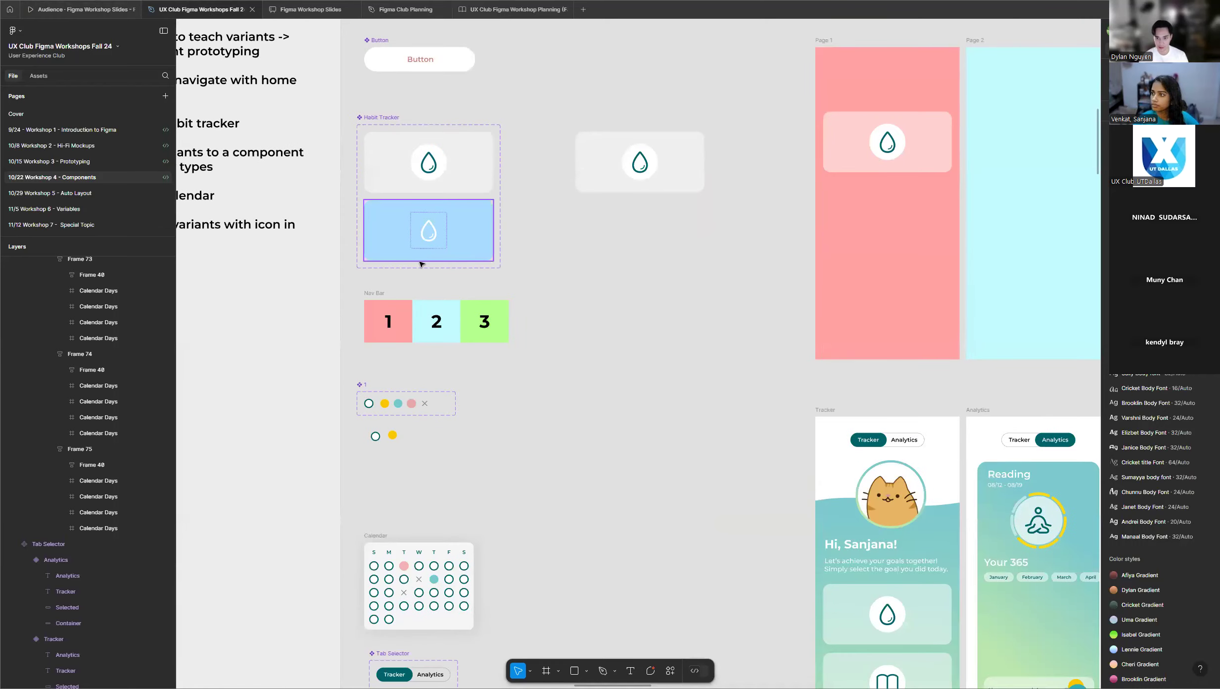
scroll(384, 272, "up", 5)
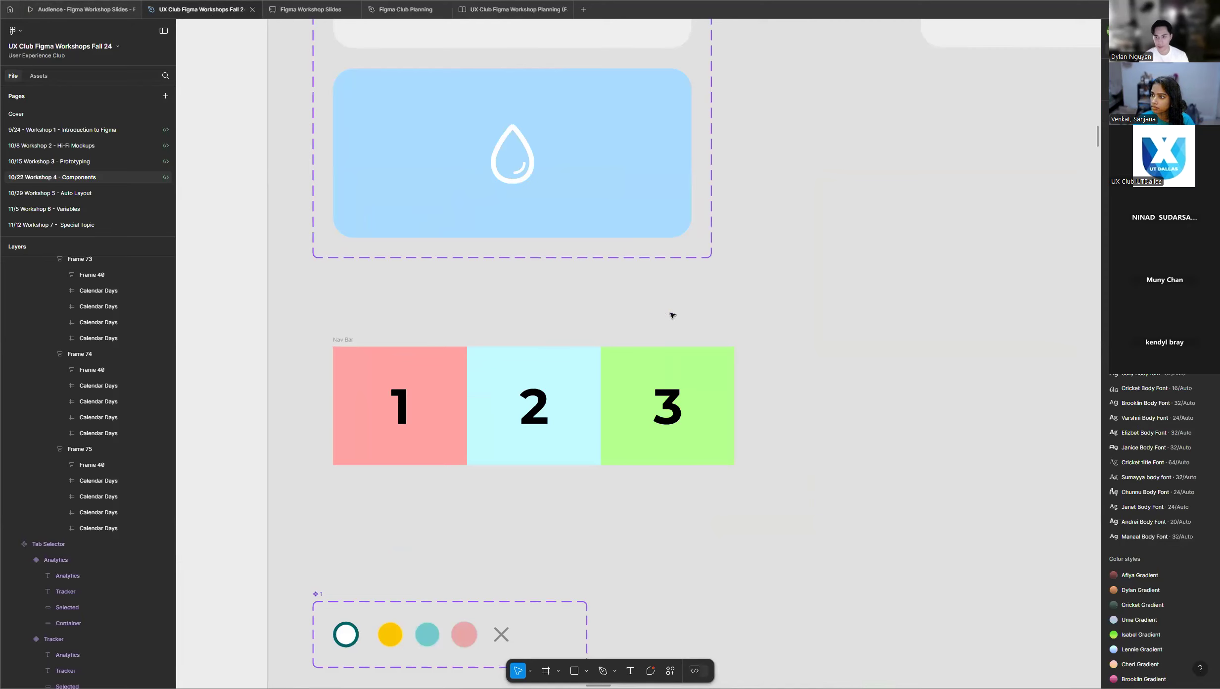
scroll(664, 303, "down", 5)
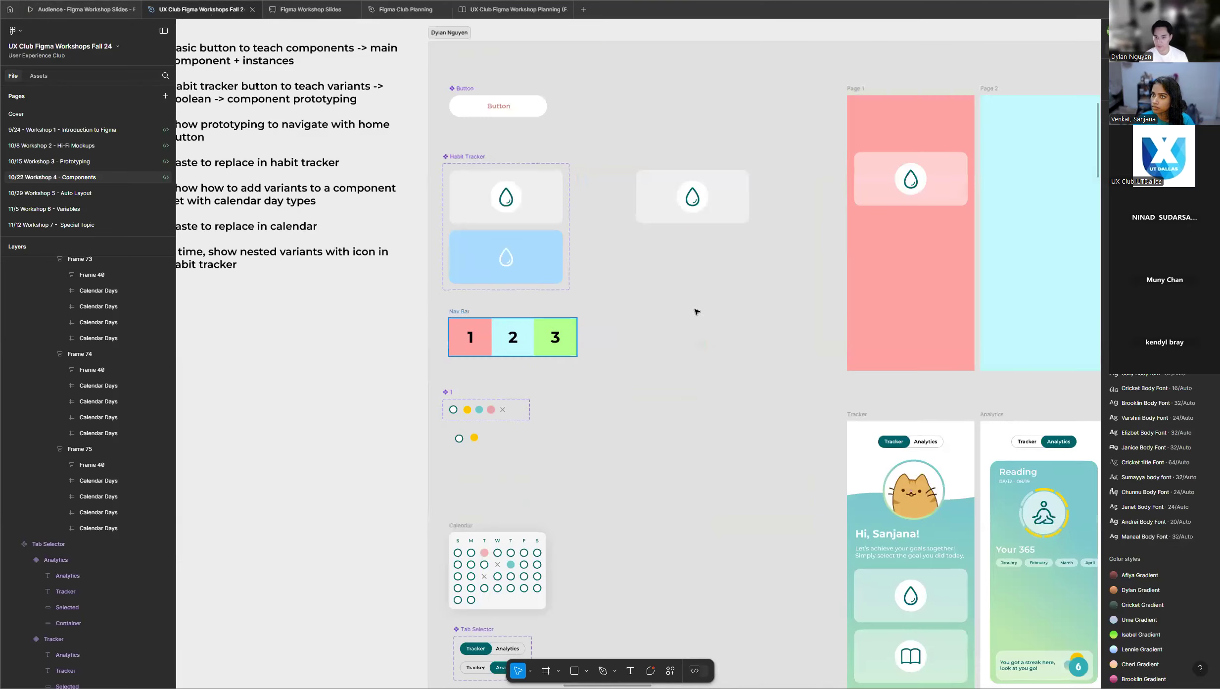
scroll(665, 308, "up", 2)
scroll(664, 307, "down", 3)
scroll(618, 316, "up", 2)
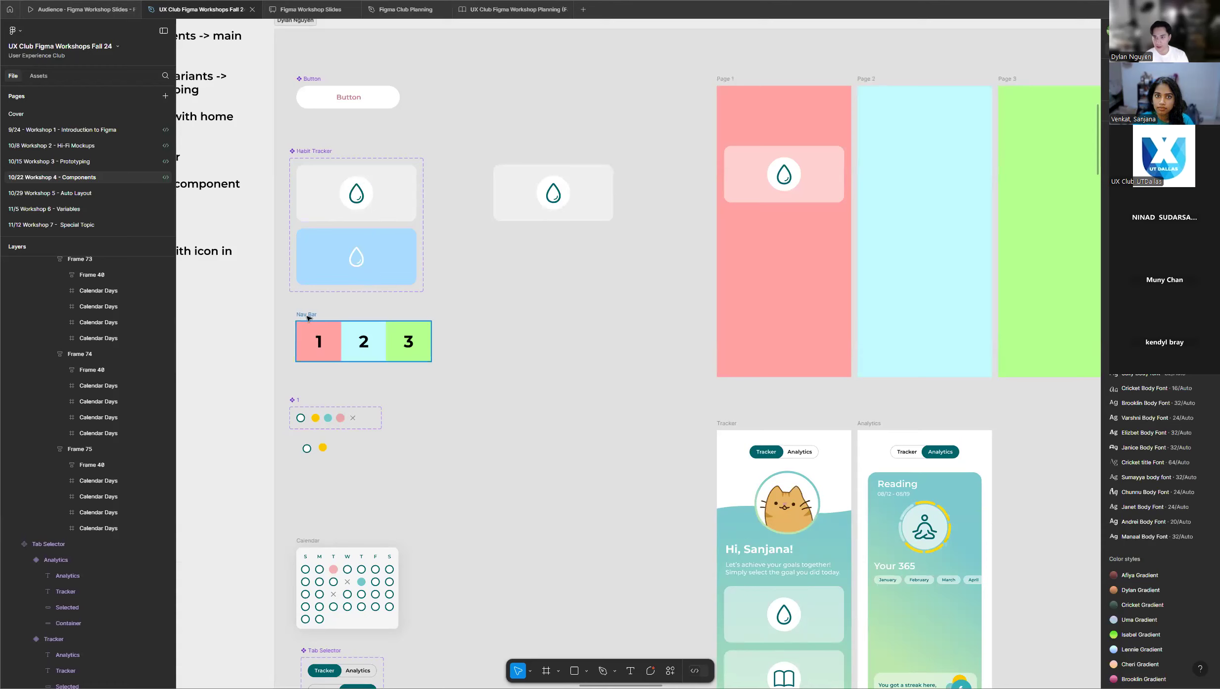
Turn the Nav Bar frame with the 1, 2 and 3 cells into a component.
scroll(309, 319, "up", 3)
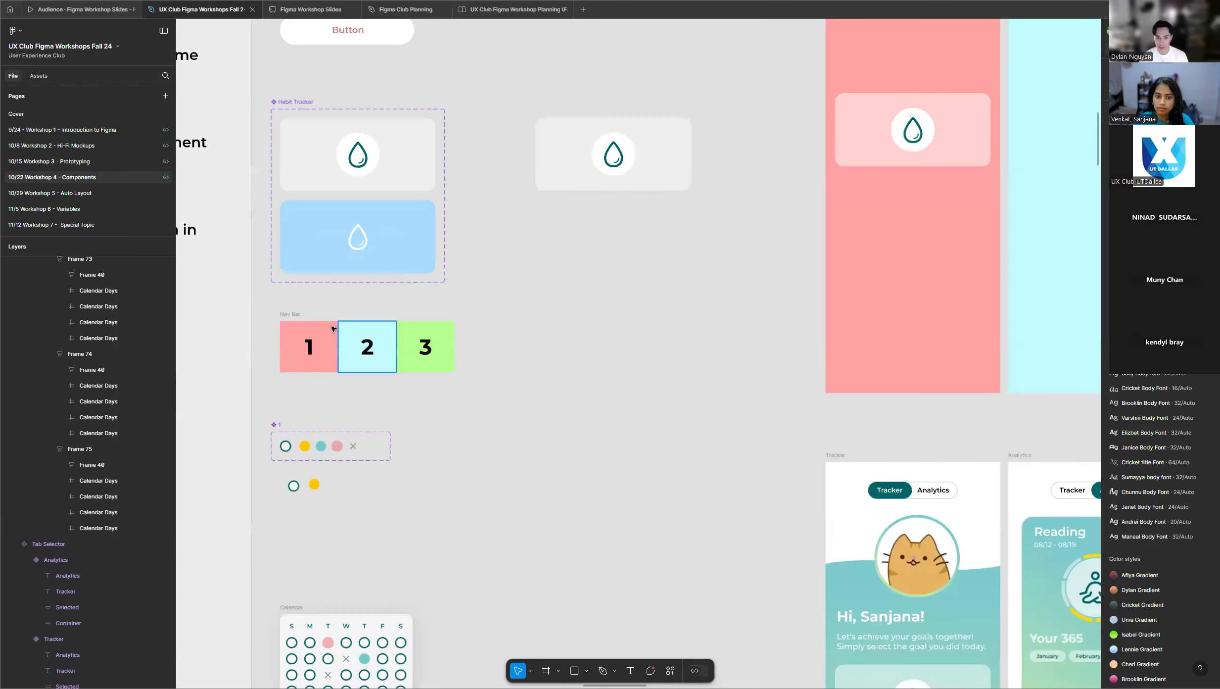
left_click(295, 314)
right_click(296, 315)
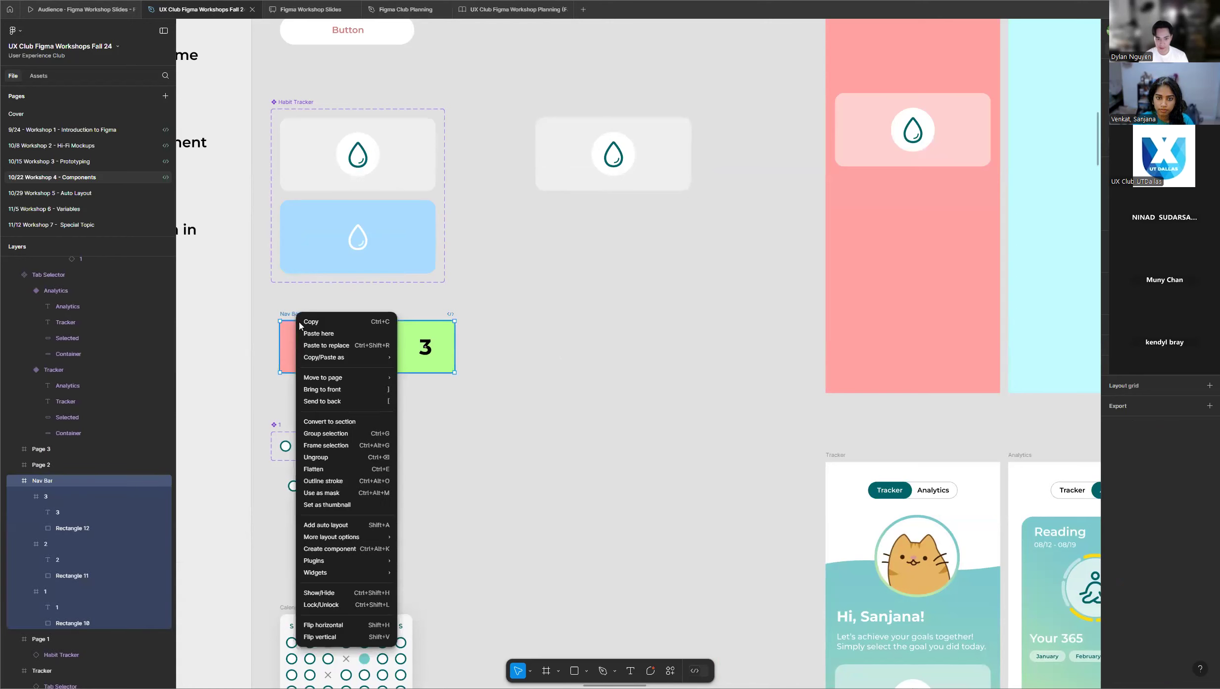
left_click(345, 544)
Link cell 1 of the main Nav Bar component to Page 1 with an On tap prototype interaction that navigates there.
left_click(1145, 48)
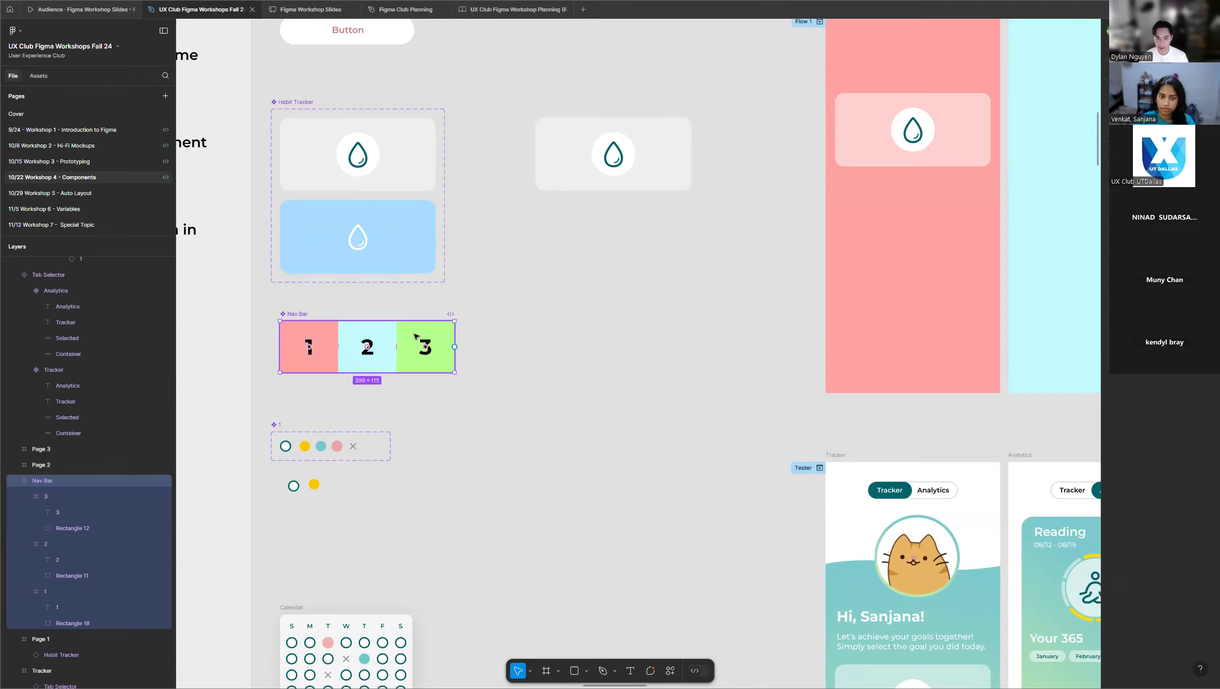
double_click(414, 336)
left_click(321, 347)
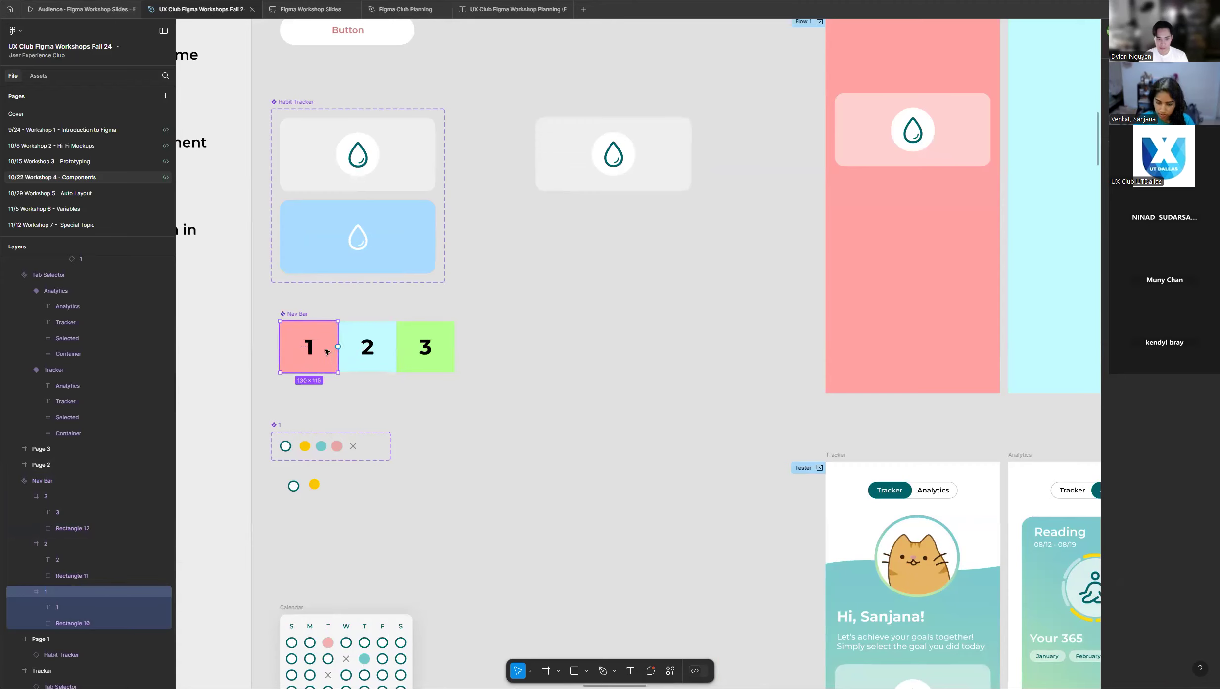
left_click_drag(339, 346, 839, 309)
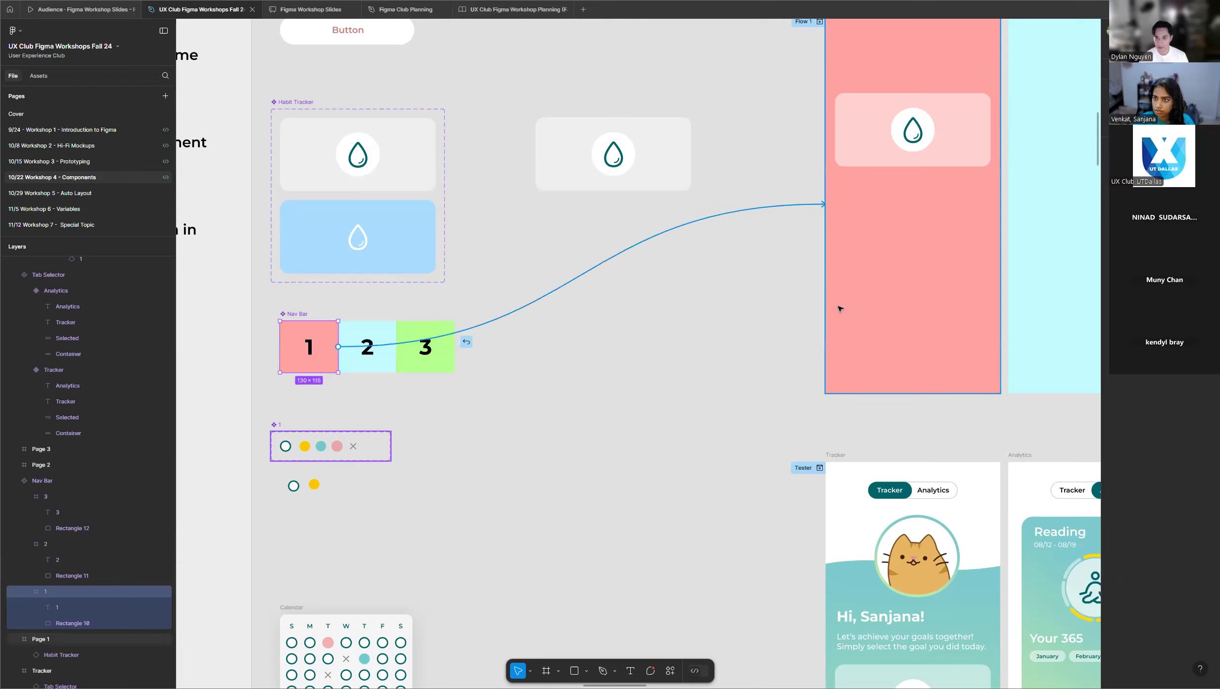
scroll(702, 318, "up", 2)
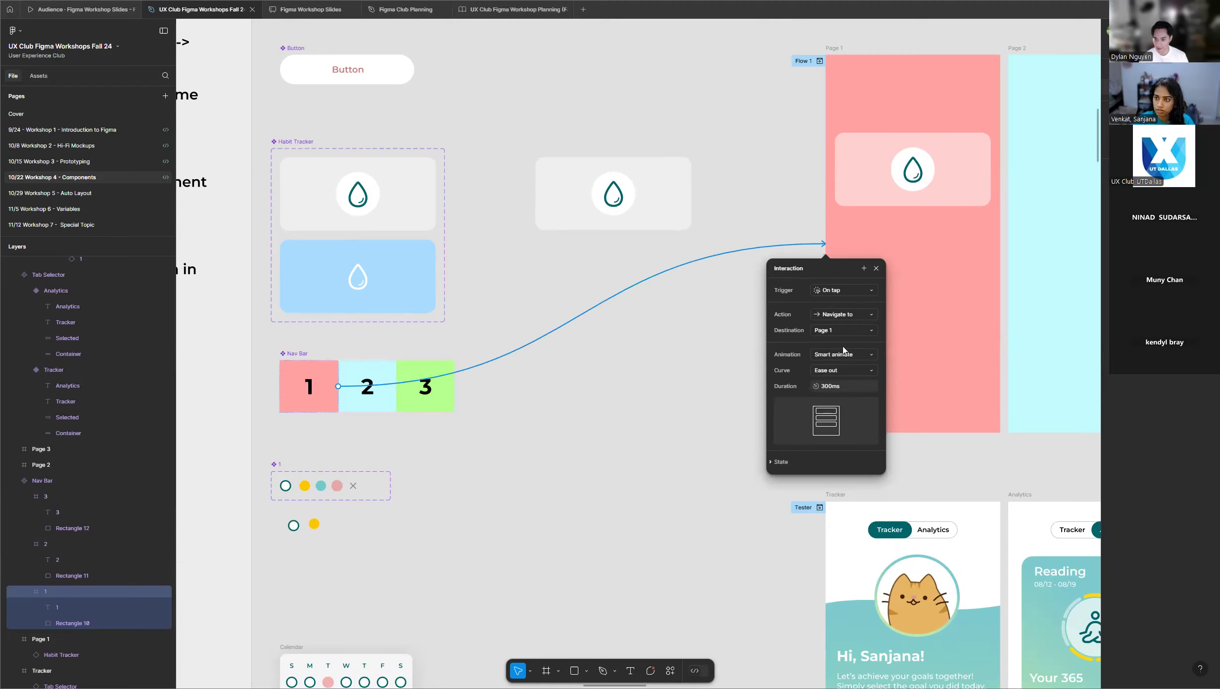
left_click(876, 268)
Link the Nav Bar component's cell 2 to Page 2 and cell 3 to Page 3, and return to design mode.
scroll(322, 341, "down", 3)
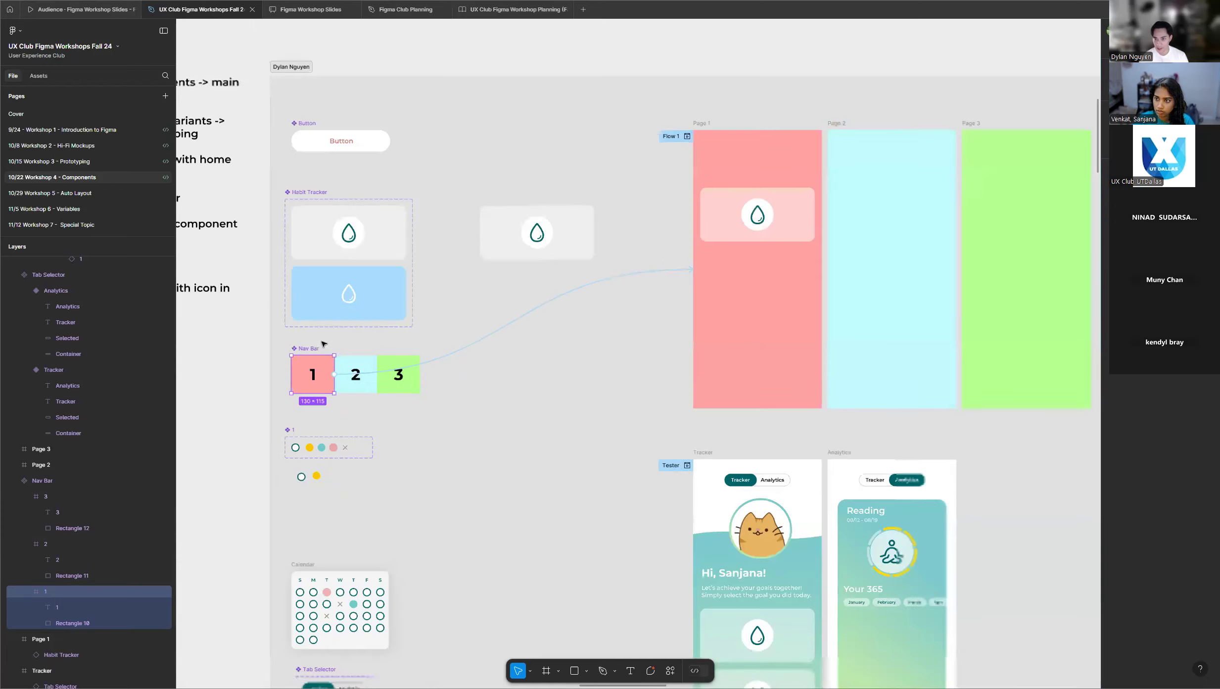
left_click(368, 383)
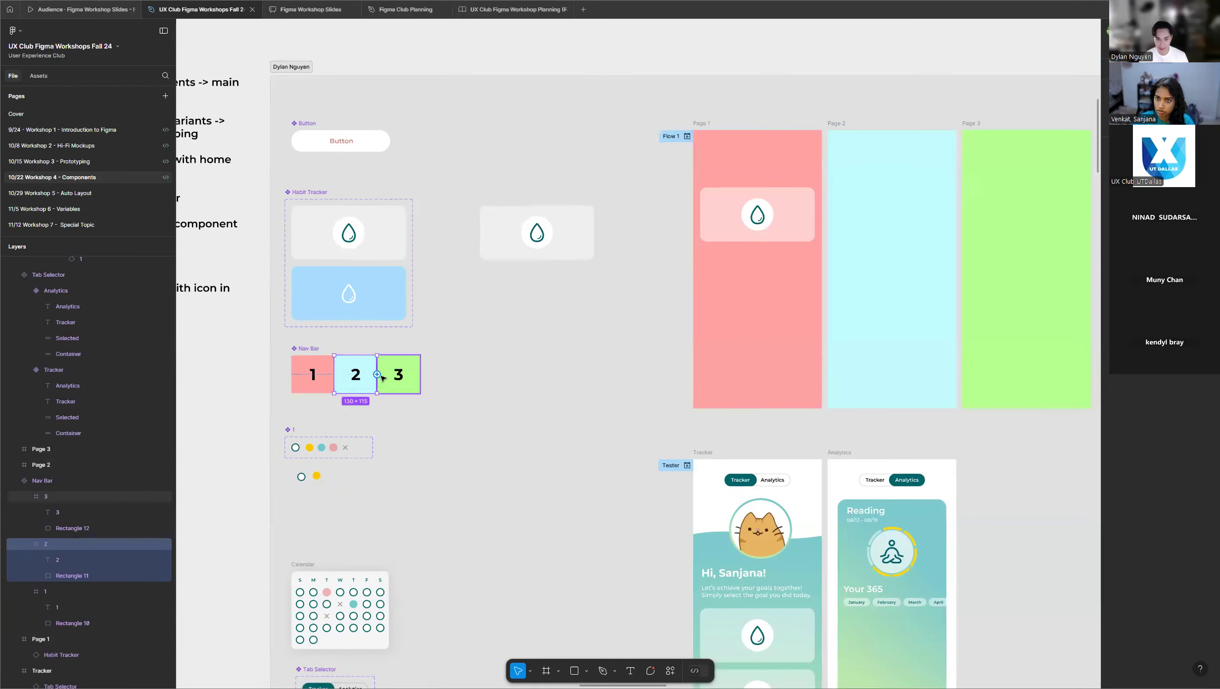
left_click_drag(384, 377, 871, 337)
left_click_drag(420, 374, 1014, 330)
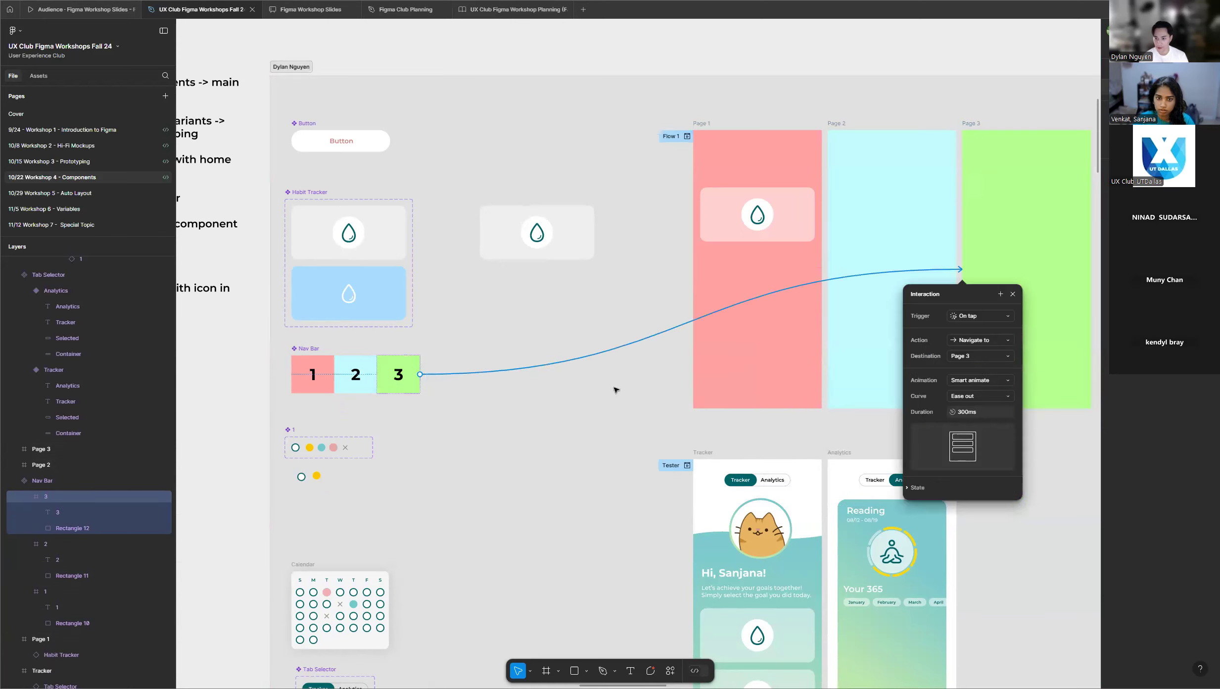
left_click(512, 393)
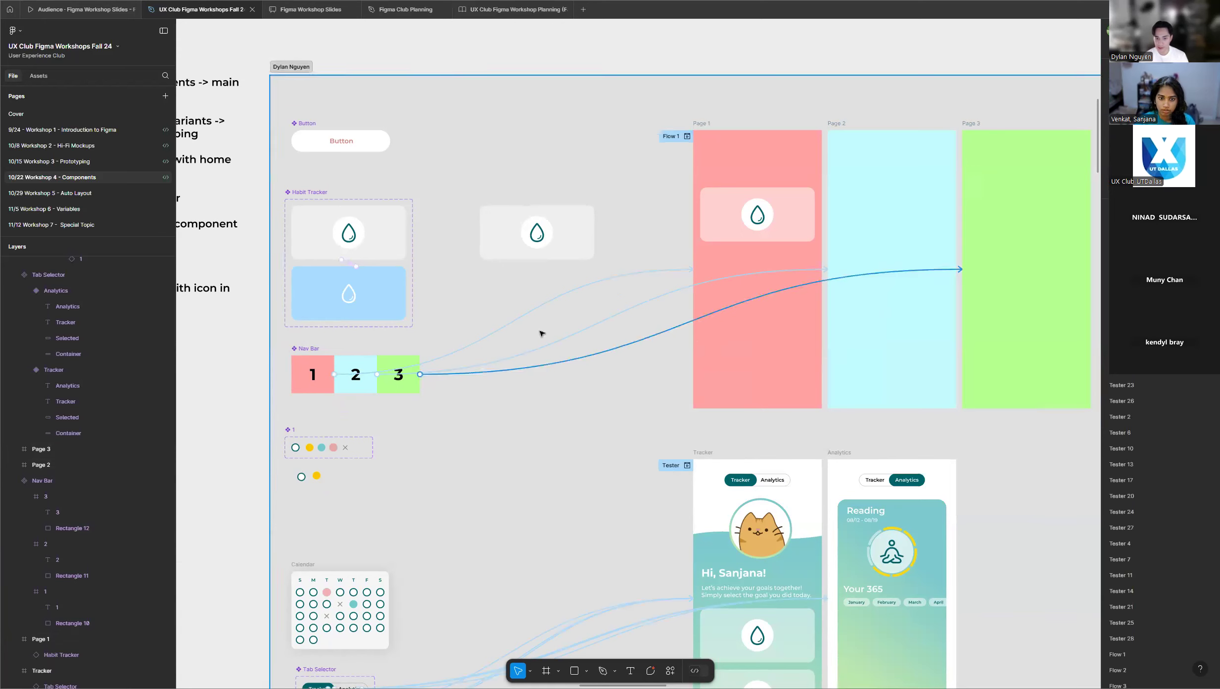
key("shift+e")
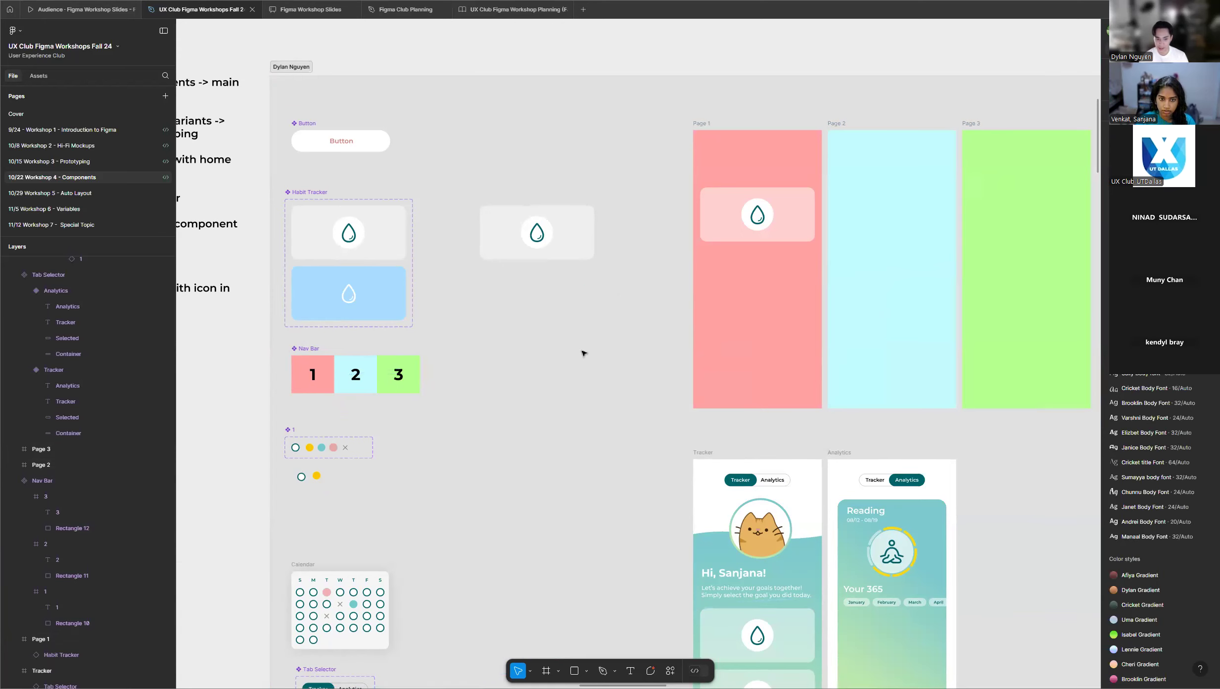
Place an instance of the Nav Bar component along the bottom edge of Page 1.
left_click(313, 349)
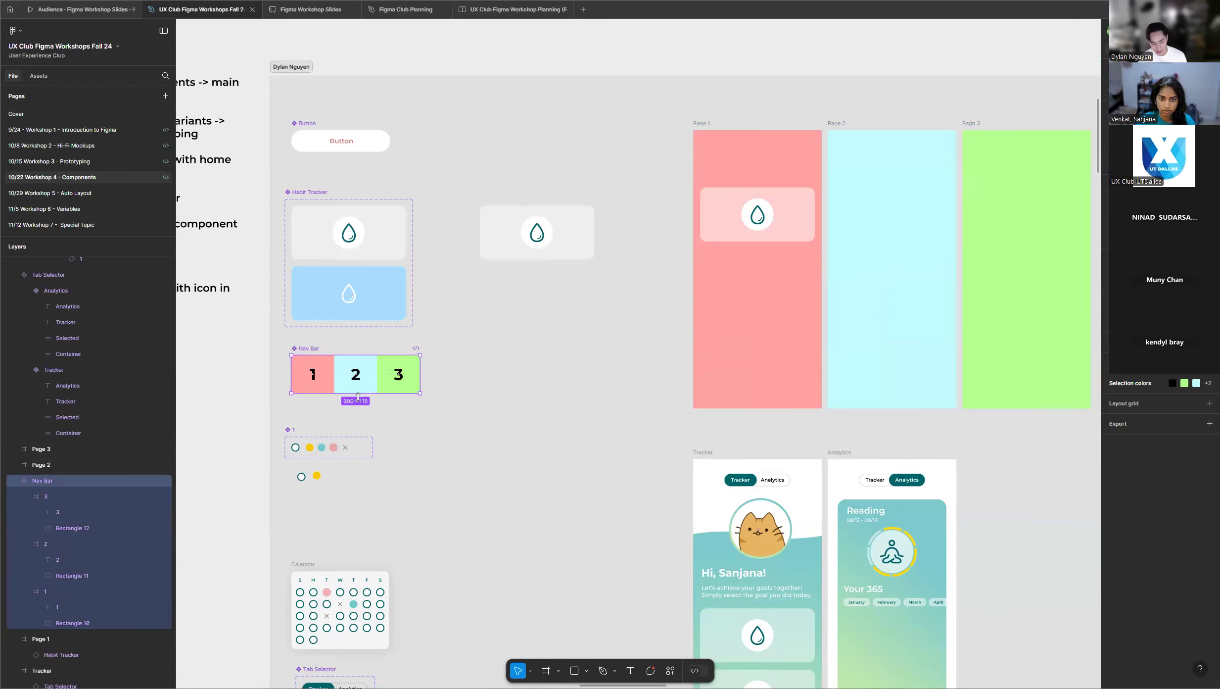
mouse_move(477, 378)
left_mouse_down()
mouse_move(749, 362)
mouse_move(767, 381)
mouse_move(465, 392)
left_mouse_up()
key("ctrl+z")
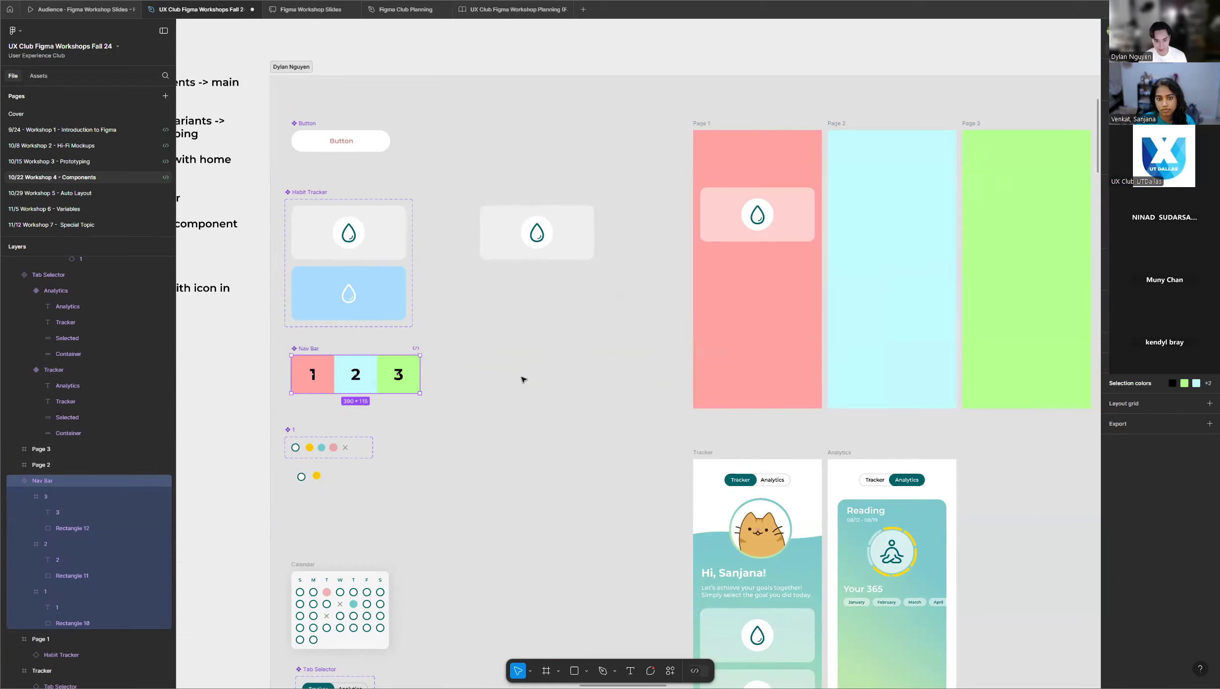
left_click_drag(366, 378, 771, 388)
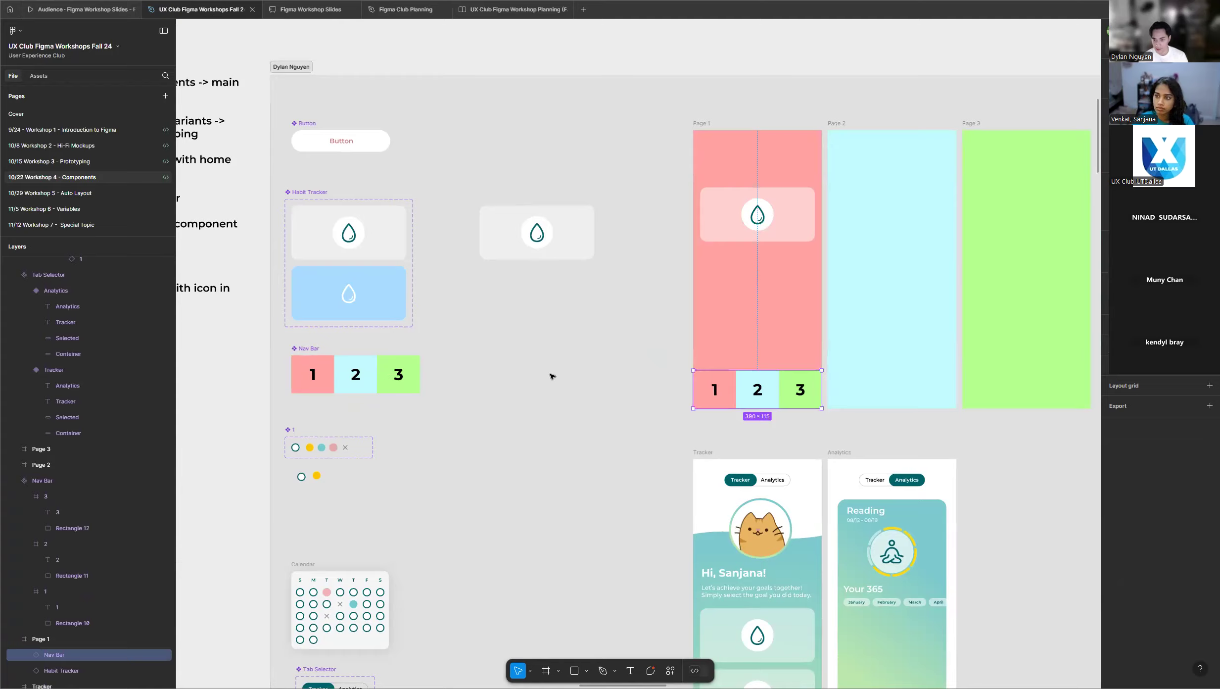
Paste the Nav Bar instance into Page 2 and Page 3 at the bottom of each frame.
scroll(550, 376, "down", 1)
scroll(1020, 386, "up", 3)
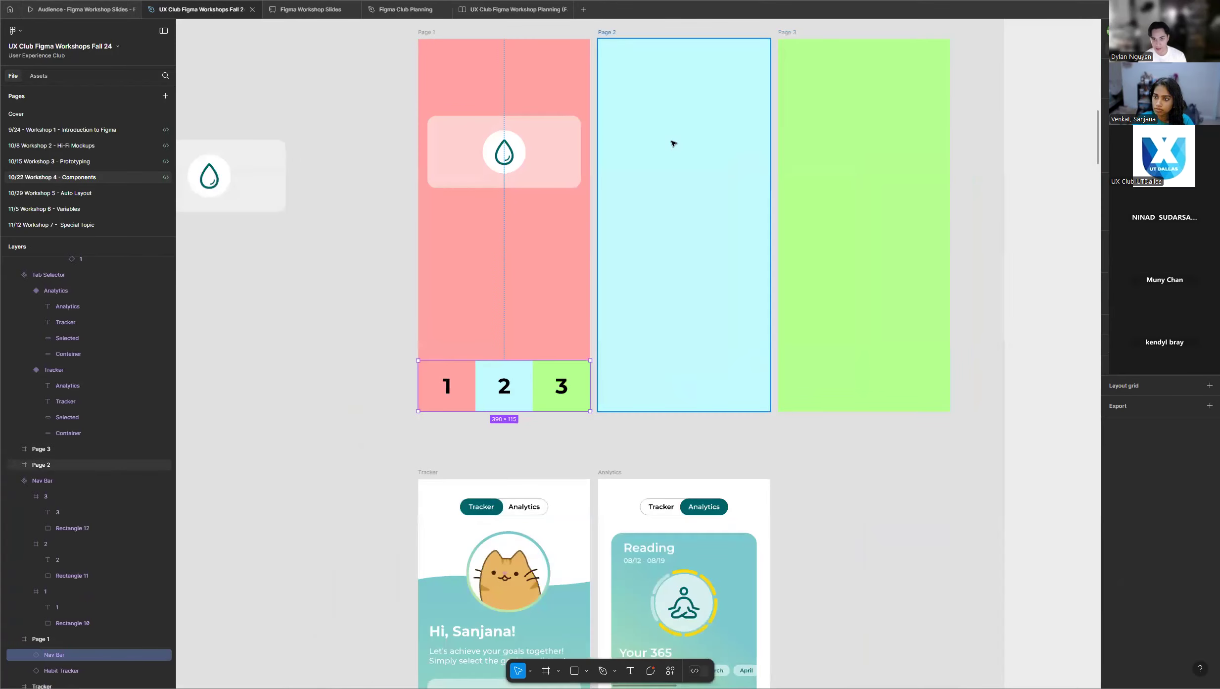
scroll(617, 60, "up", 1)
left_click(613, 51)
key("ctrl+v")
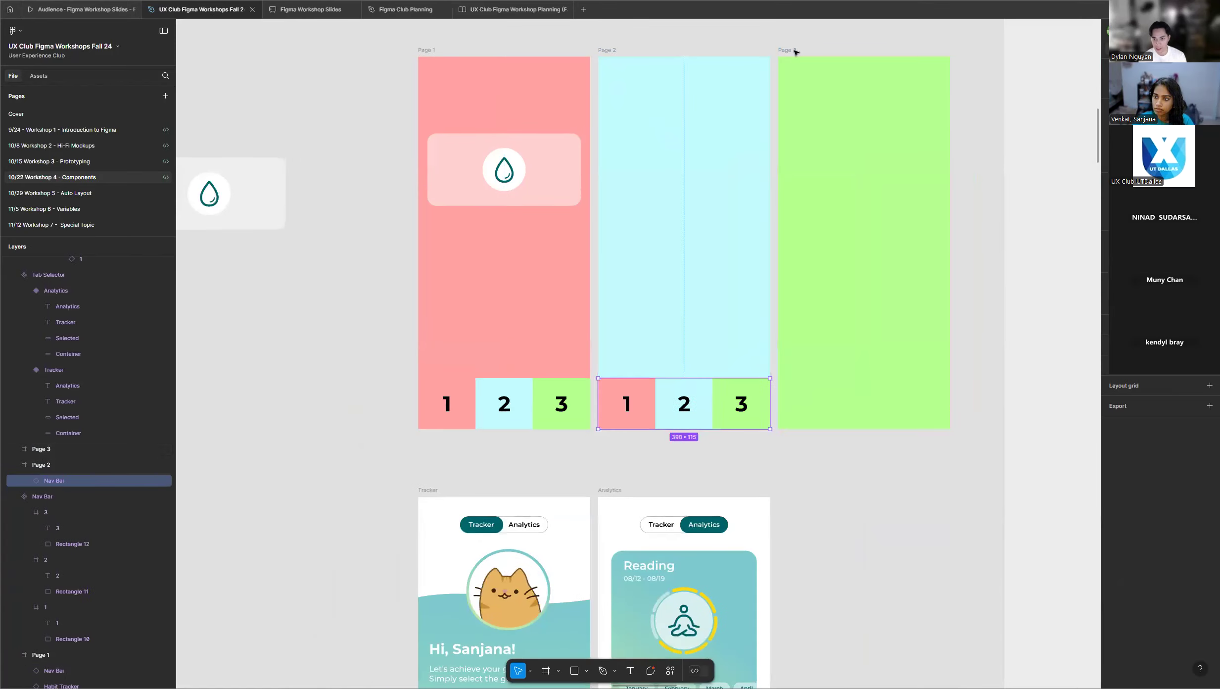
left_click(787, 49)
key("ctrl+v")
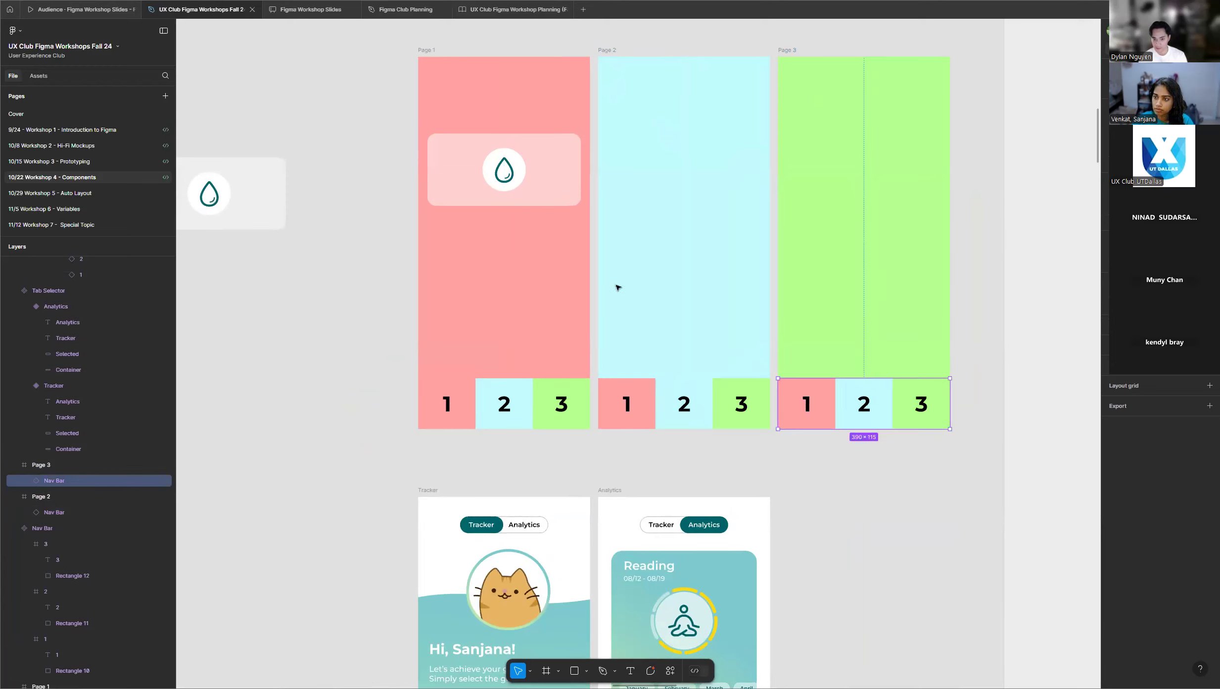
Preview Flow 1 from Page 1, test navigating between the three pages with the Nav Bar, and close the preview.
scroll(800, 253, "down", 1)
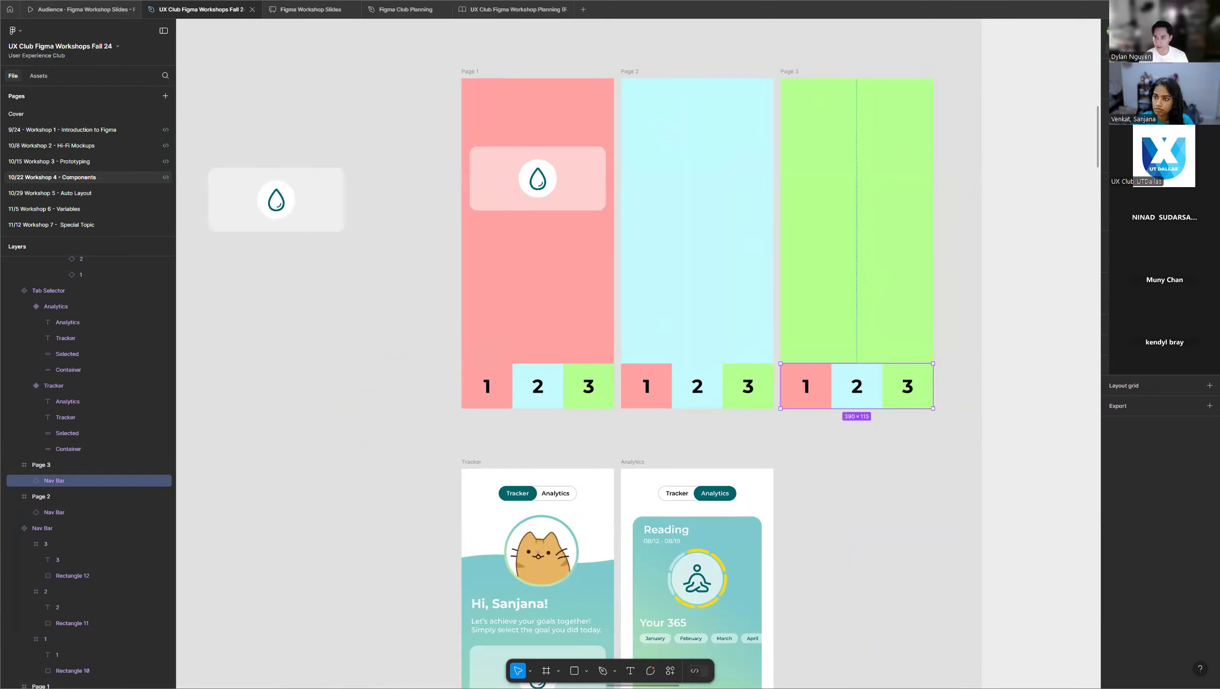
left_click(456, 84)
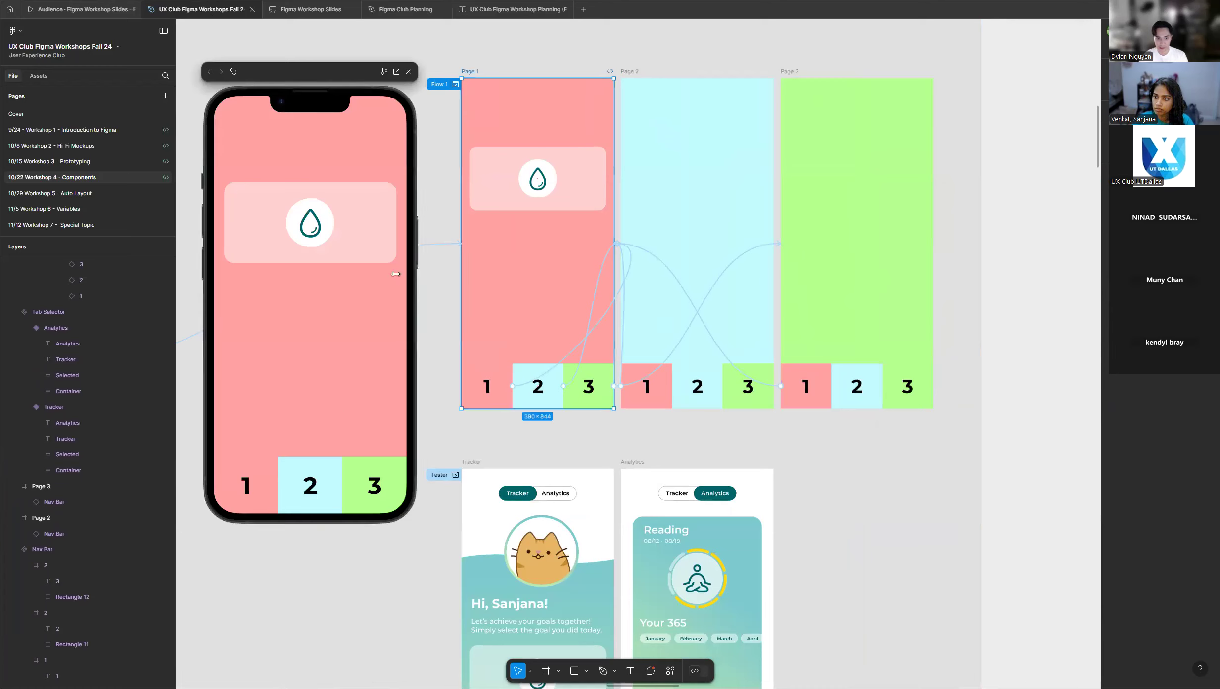
left_click(368, 479)
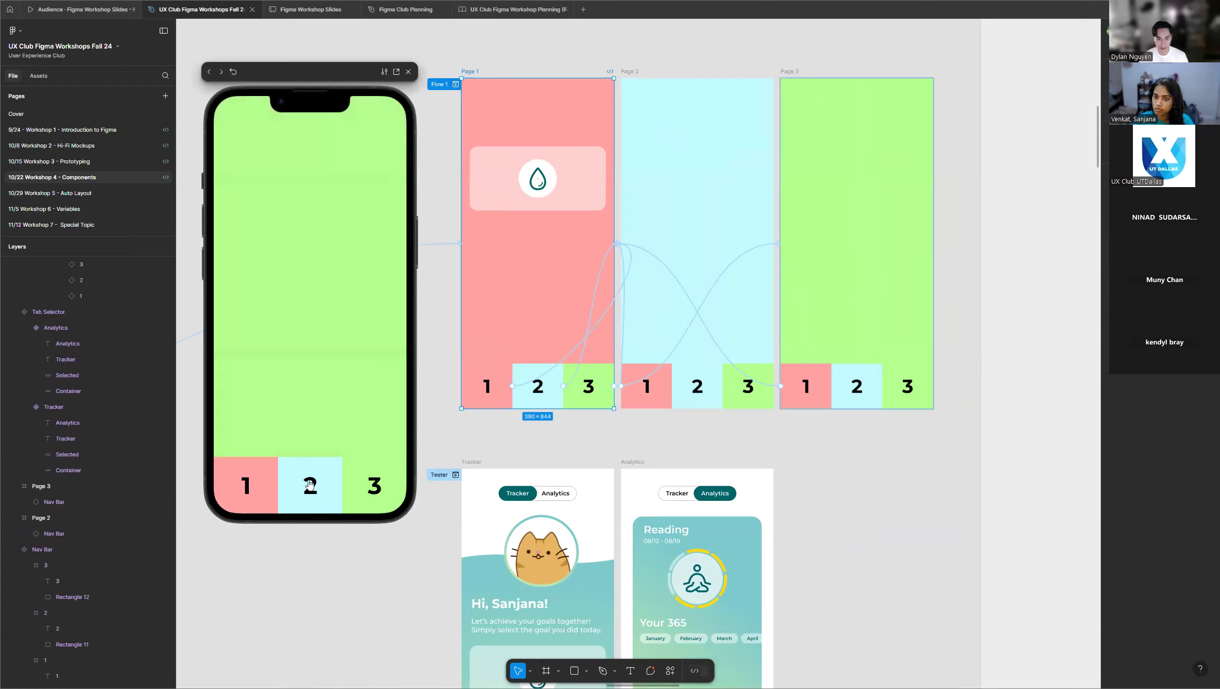
left_click(310, 485)
left_click(251, 489)
left_click(245, 485)
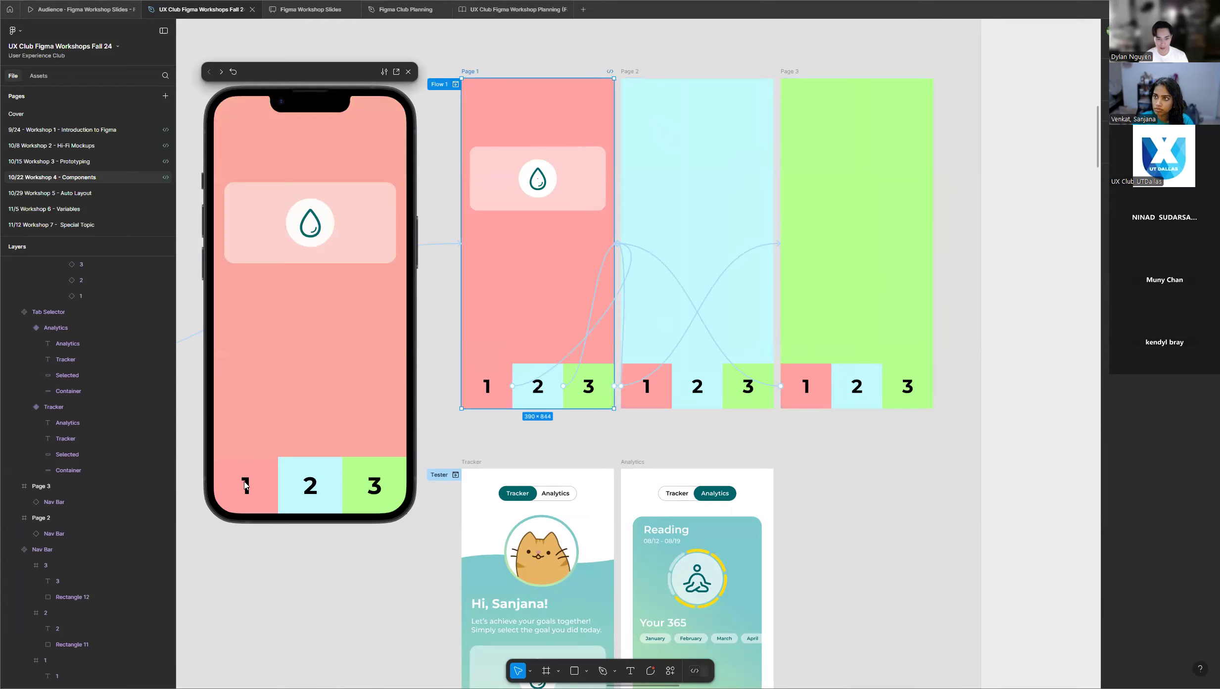
left_click(320, 490)
left_click(380, 490)
left_click(264, 490)
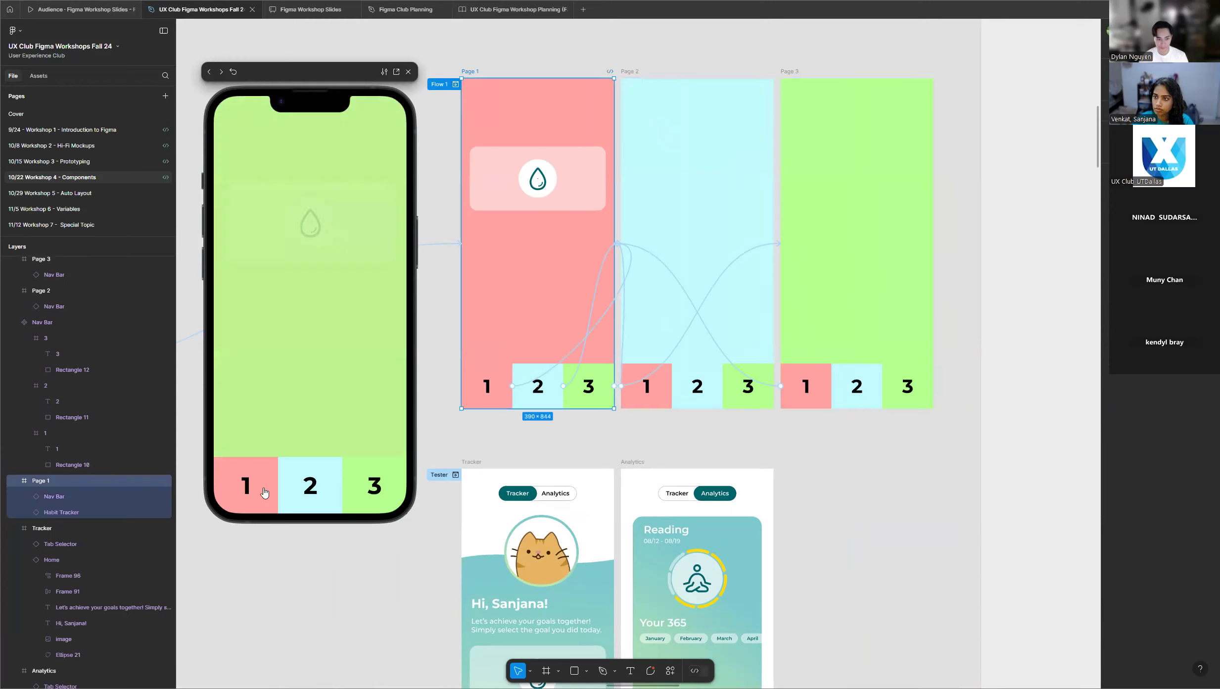
left_click(408, 72)
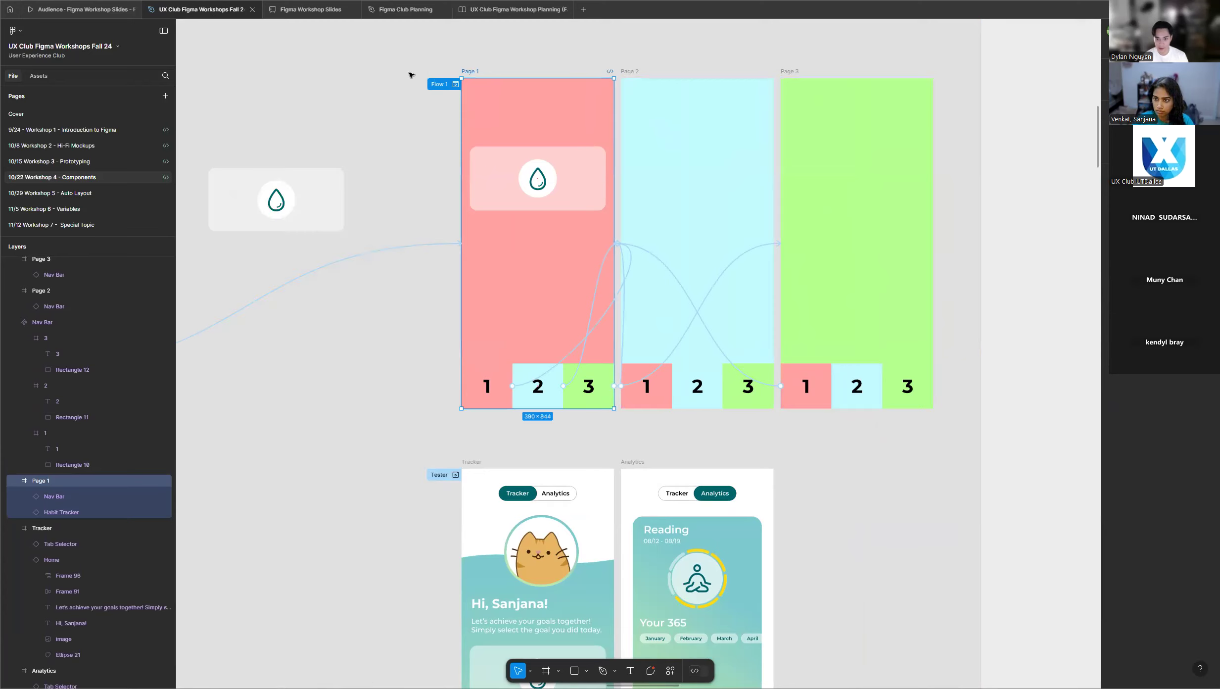
Review the prototype connections running from the main Nav Bar component to the three pages across the example frame.
scroll(944, 220, "down", 5)
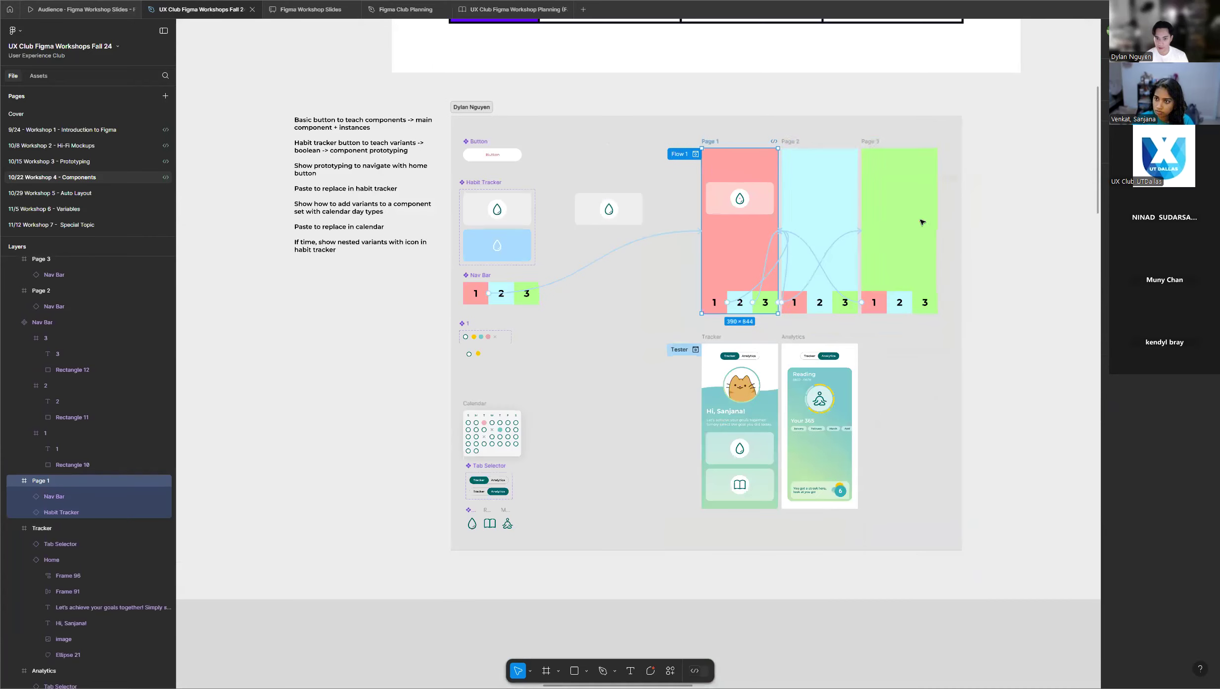
left_click(569, 318)
scroll(542, 303, "up", 4)
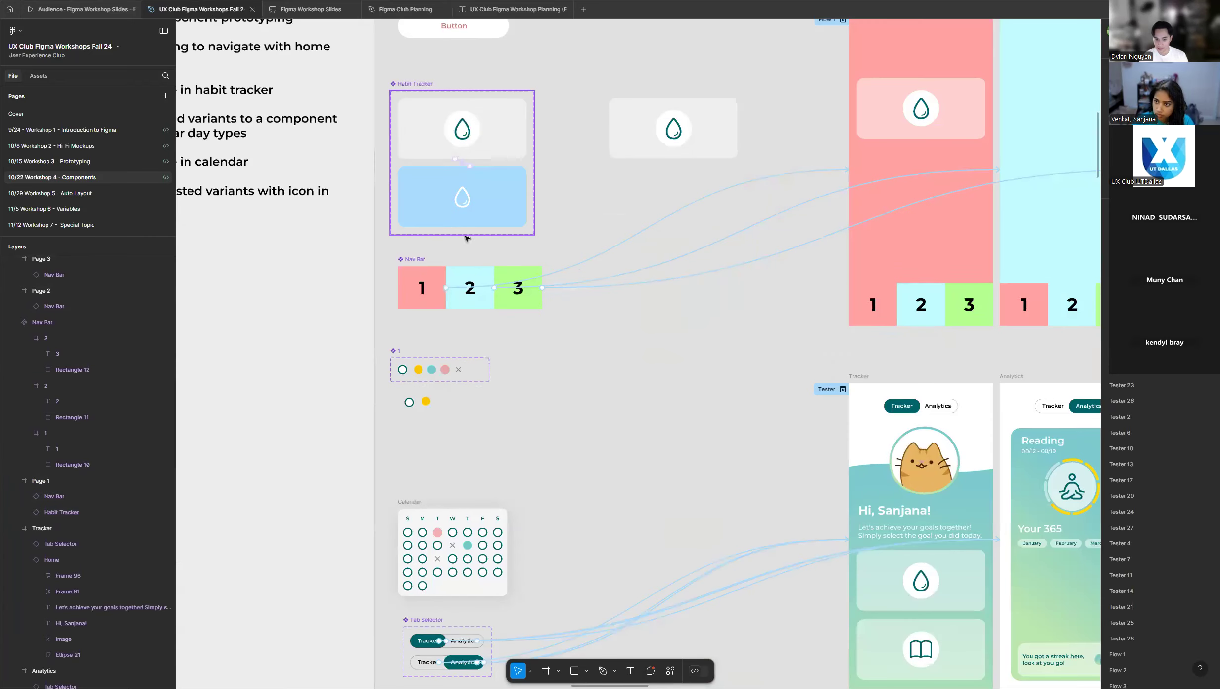
scroll(585, 245, "down", 4)
scroll(583, 245, "down", 3)
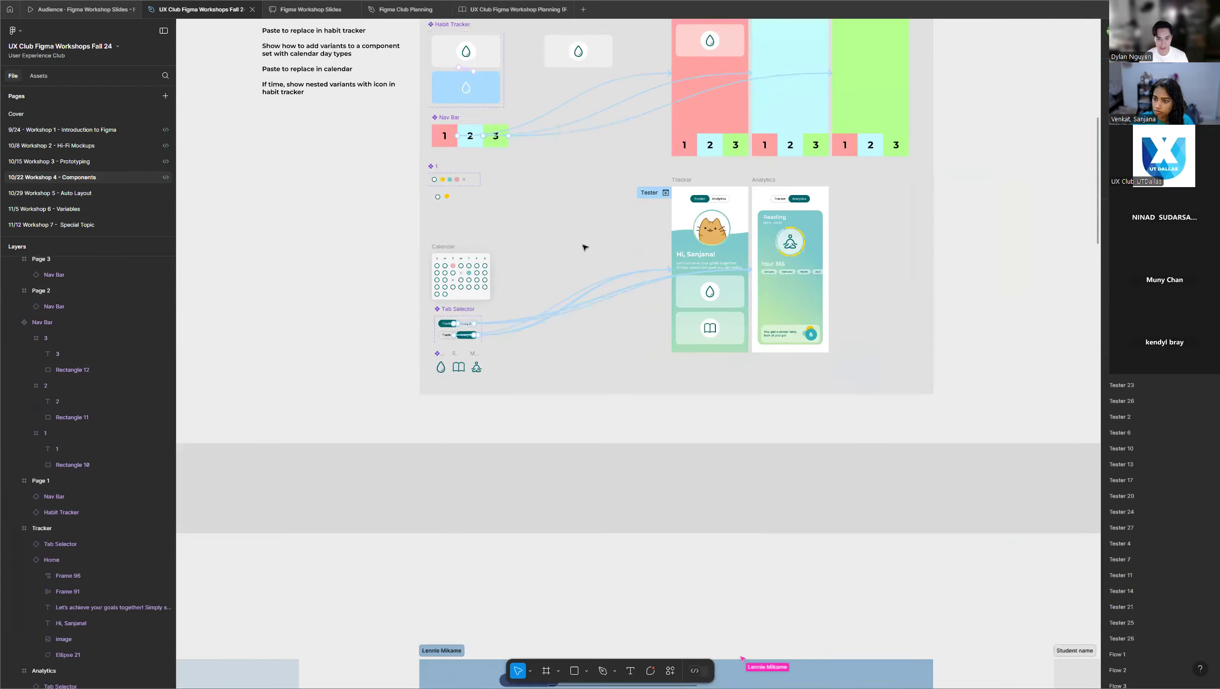
scroll(575, 234, "up", 1)
scroll(461, 179, "up", 6)
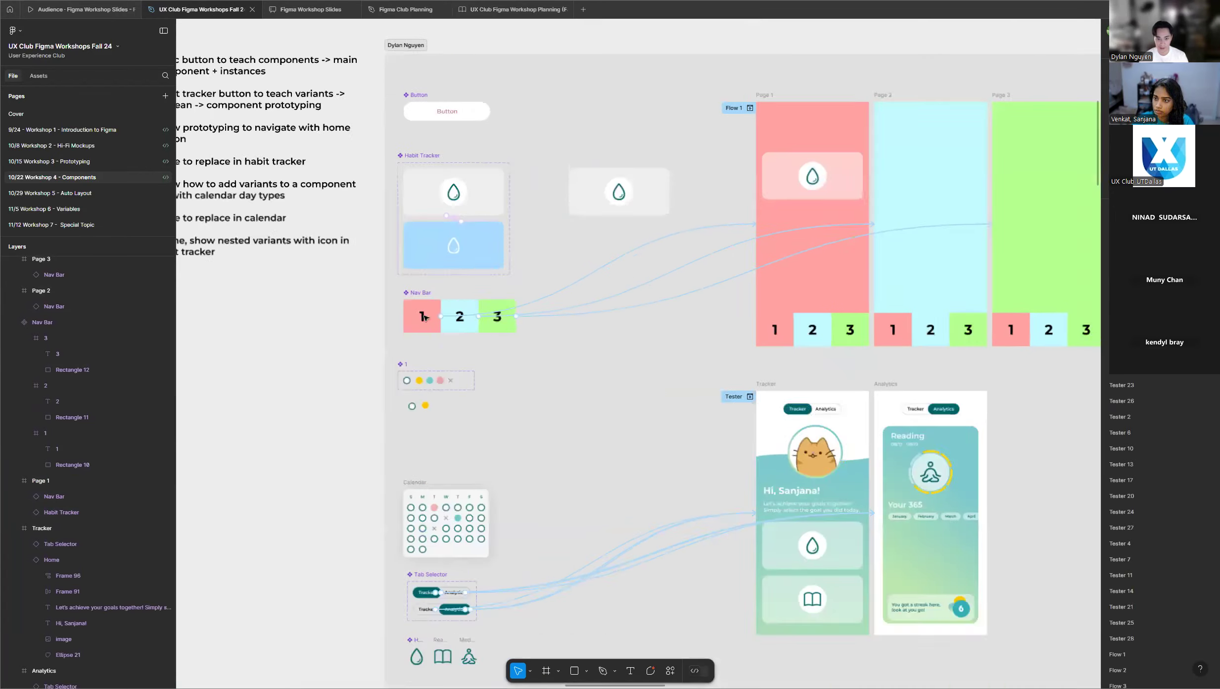
Select the main Nav Bar component and examine its prototype connections to Page 1, Page 2 and Page 3.
scroll(424, 301, "up", 1)
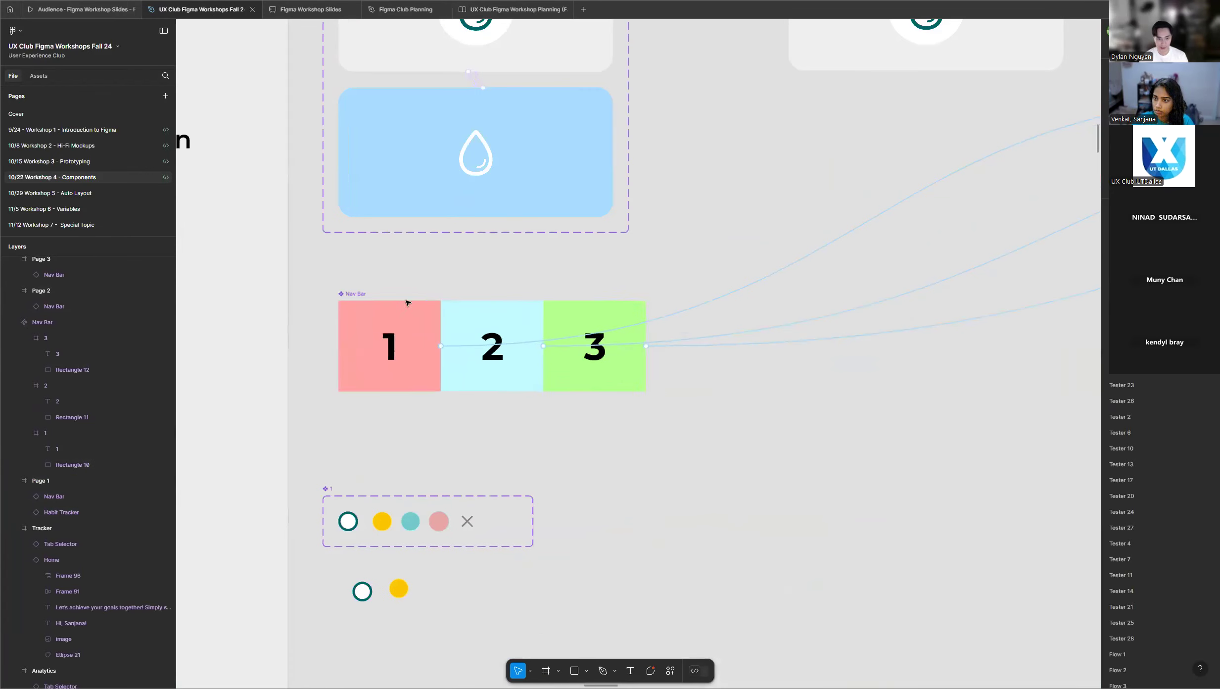
left_click(356, 293)
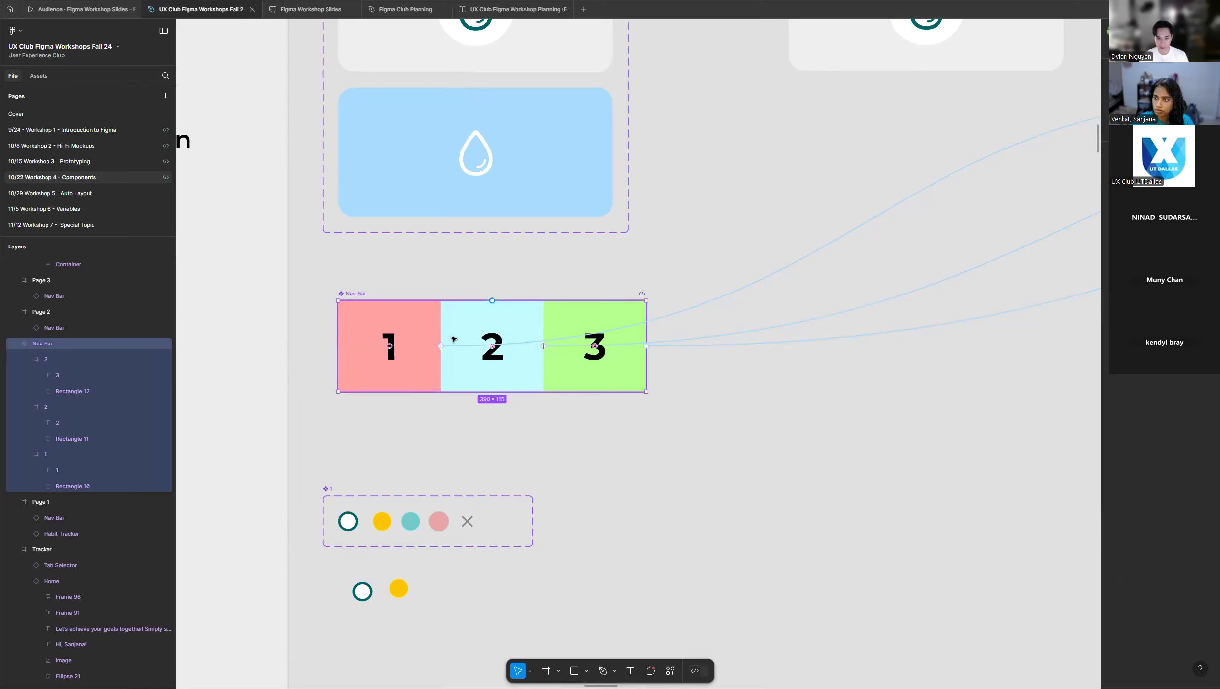
scroll(344, 360, "down", 5)
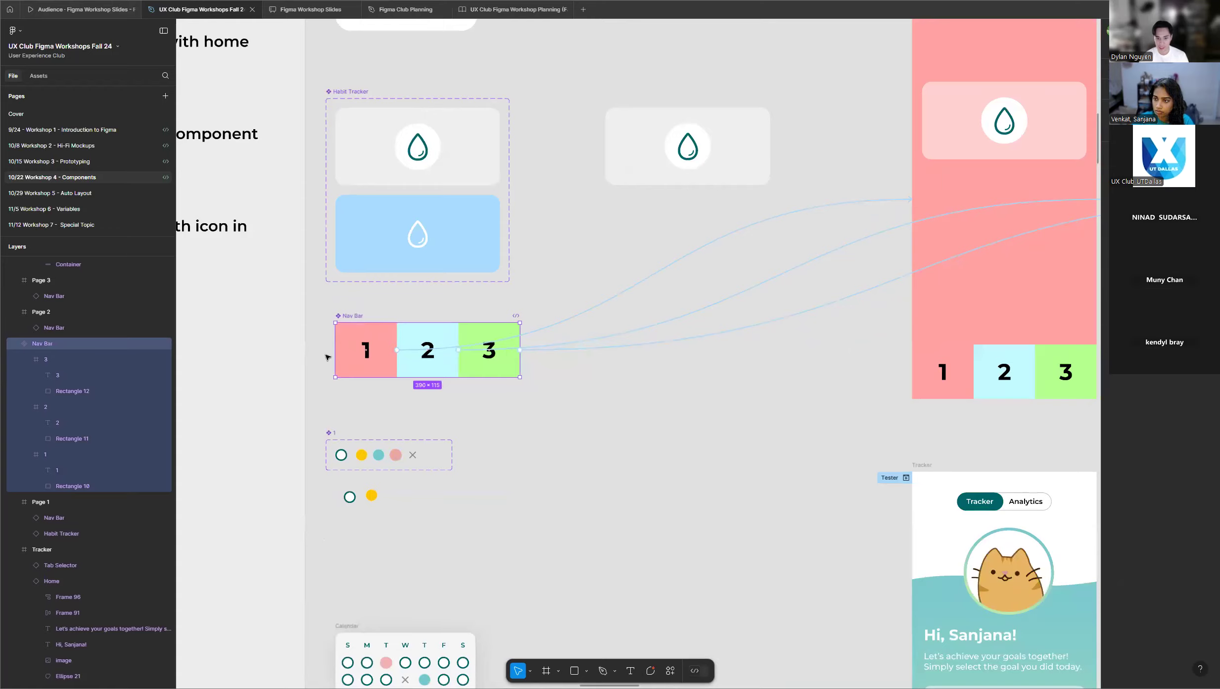
scroll(326, 357, "down", 1)
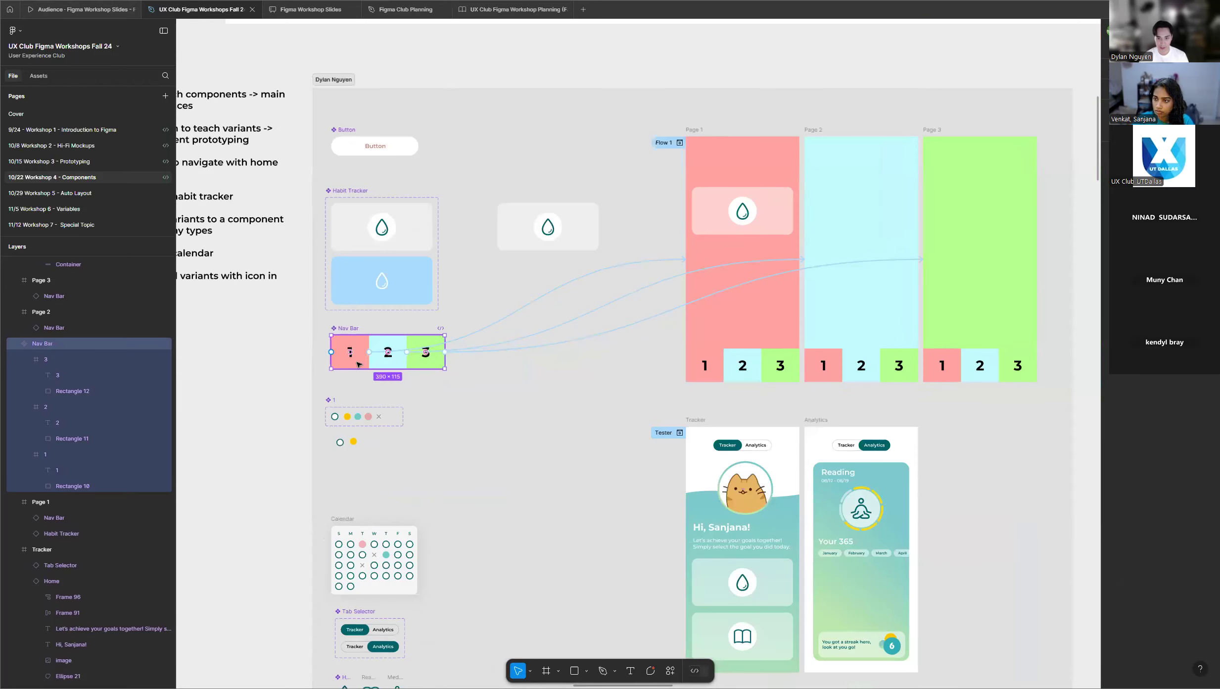
scroll(930, 309, "down", 6)
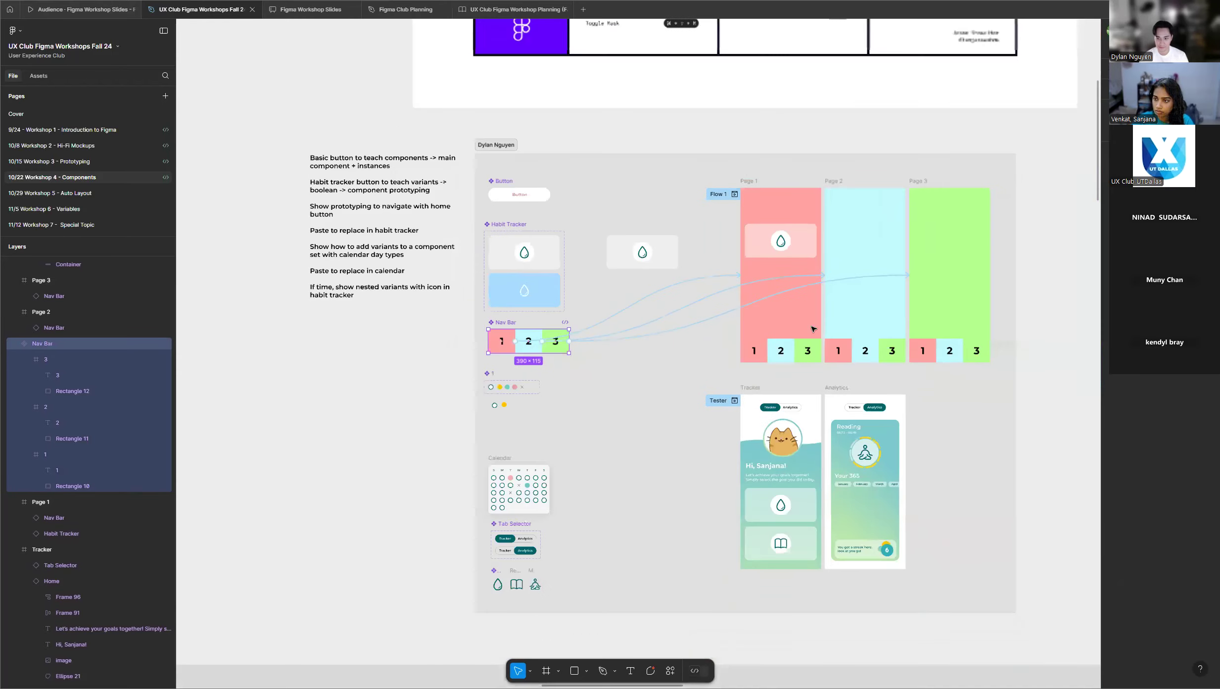
Look over the participants' workshop frames to check their Nav Bar progress, and return to the instructor's example frame.
scroll(841, 316, "down", 2)
scroll(764, 327, "down", 3)
scroll(638, 426, "down", 4)
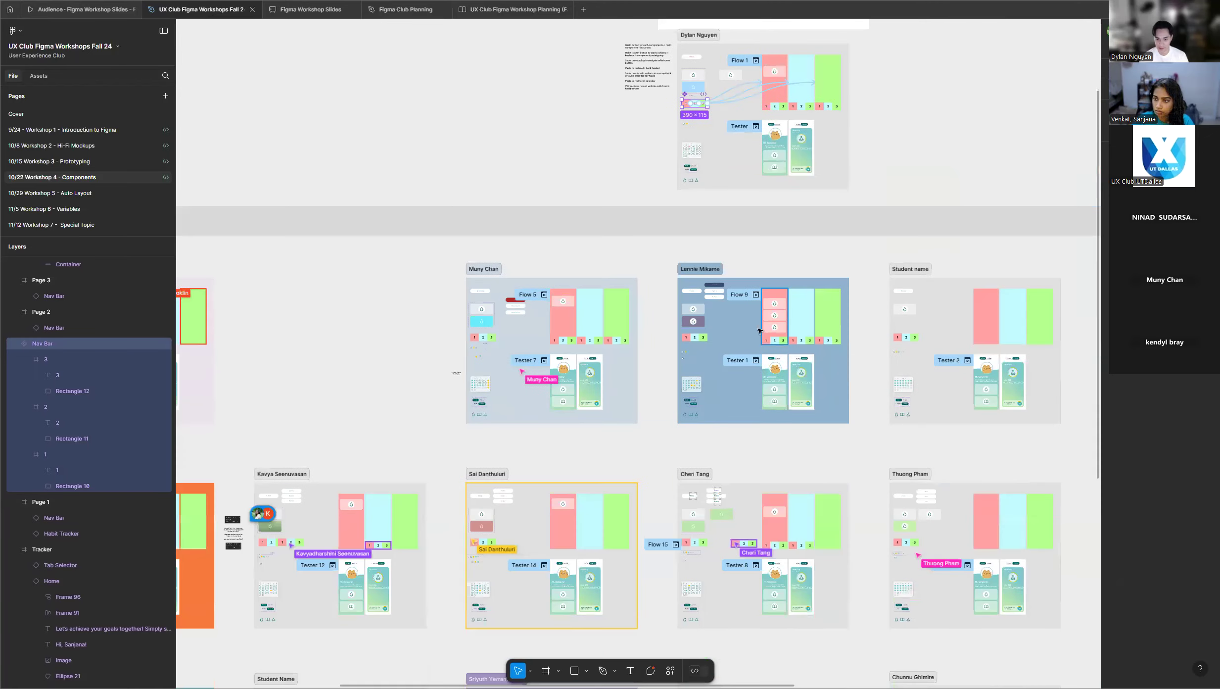
scroll(643, 423, "down", 5)
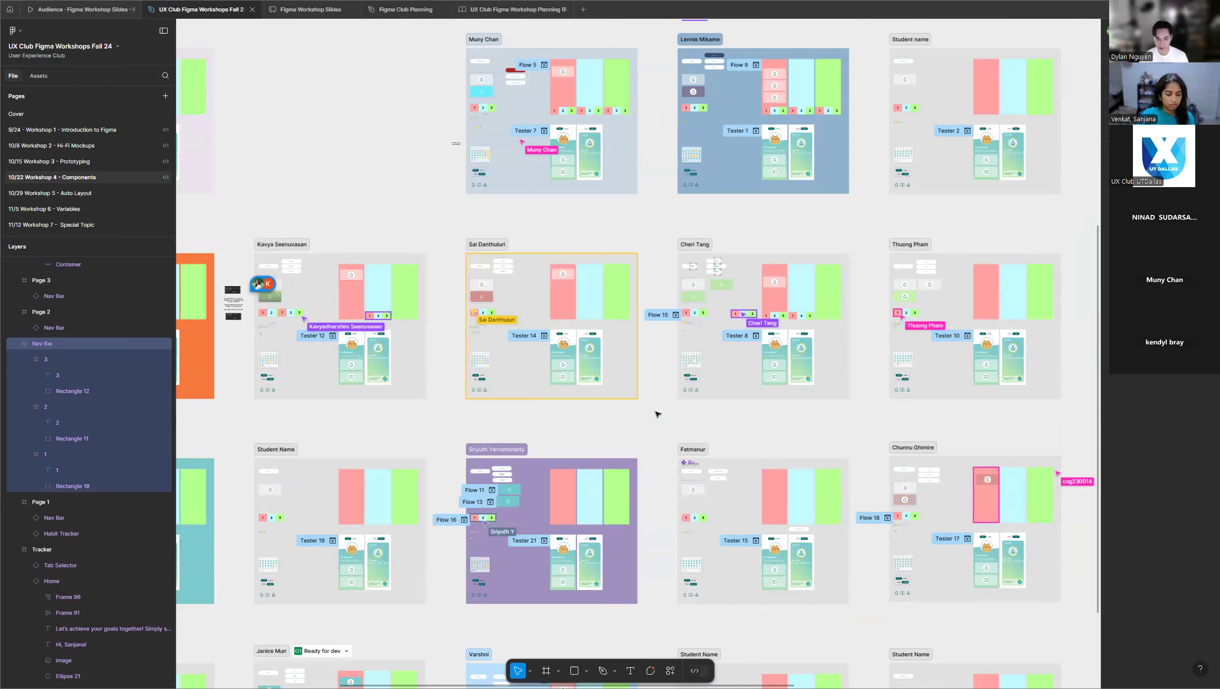
scroll(655, 414, "down", 1)
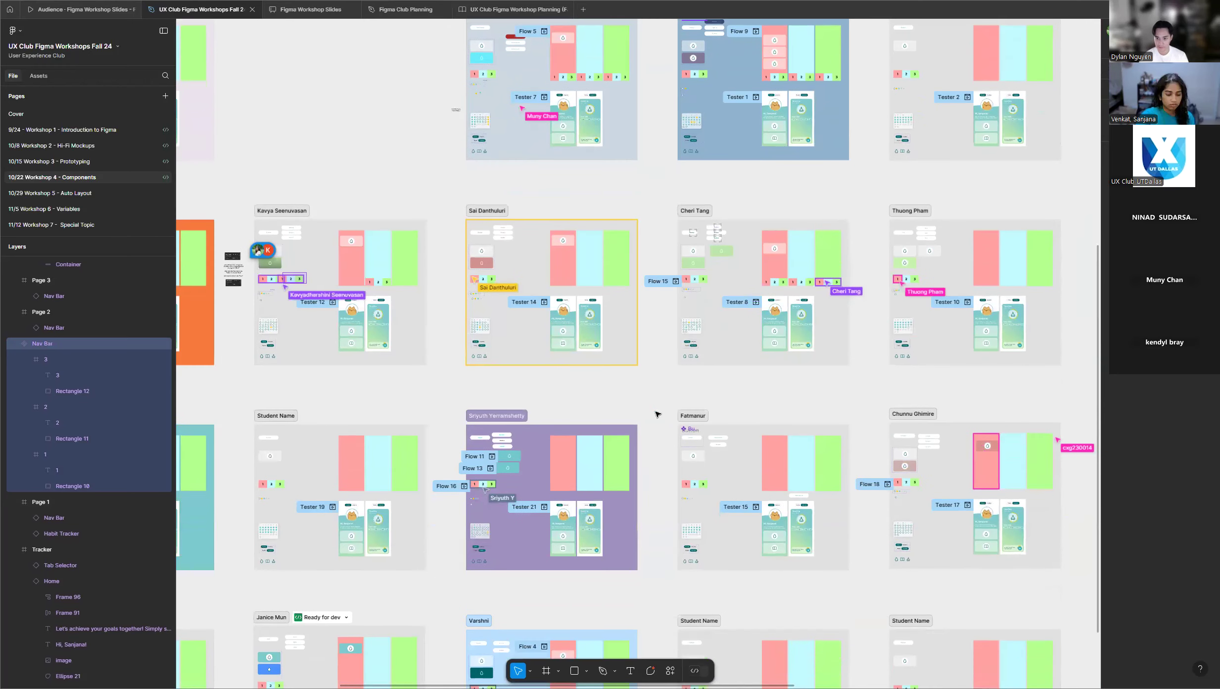
scroll(656, 414, "down", 1)
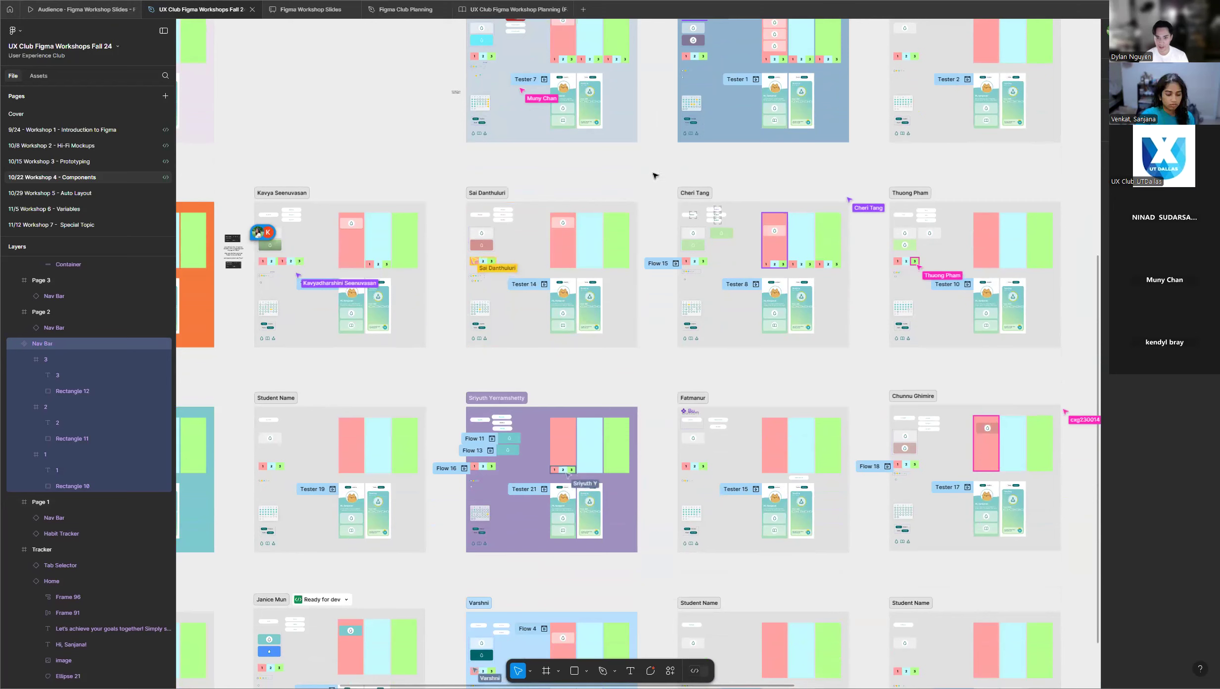
scroll(733, 179, "down", 3)
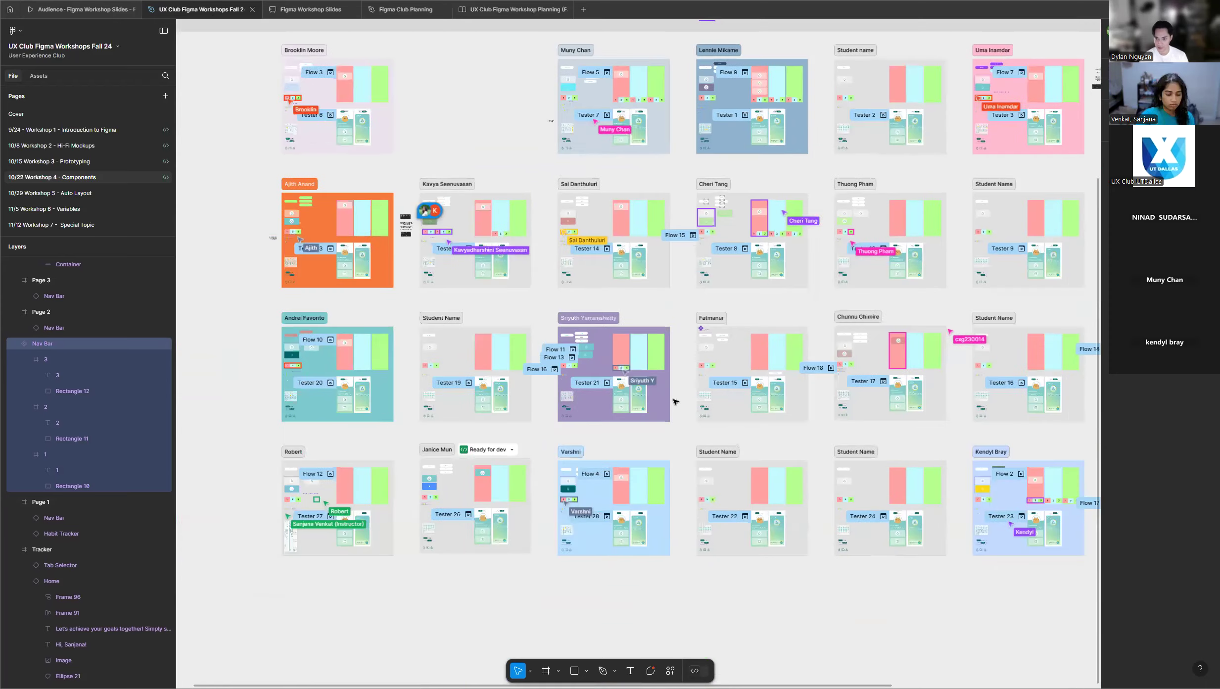
scroll(676, 374, "down", 2)
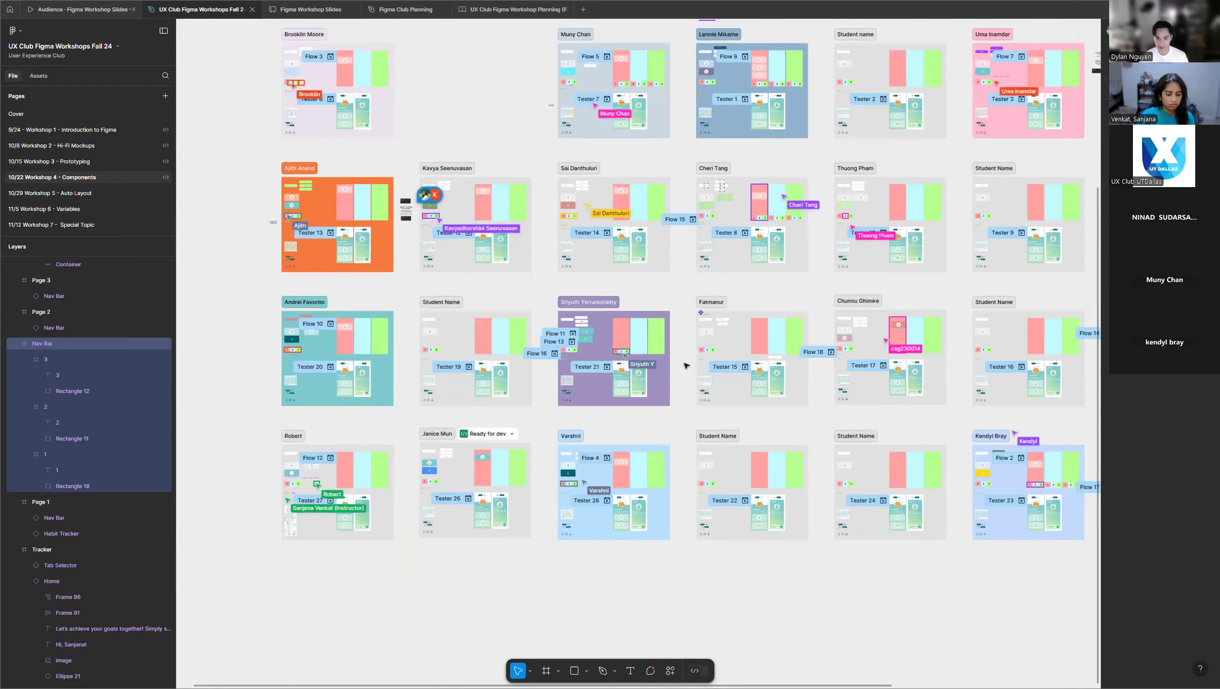
scroll(684, 365, "down", 1)
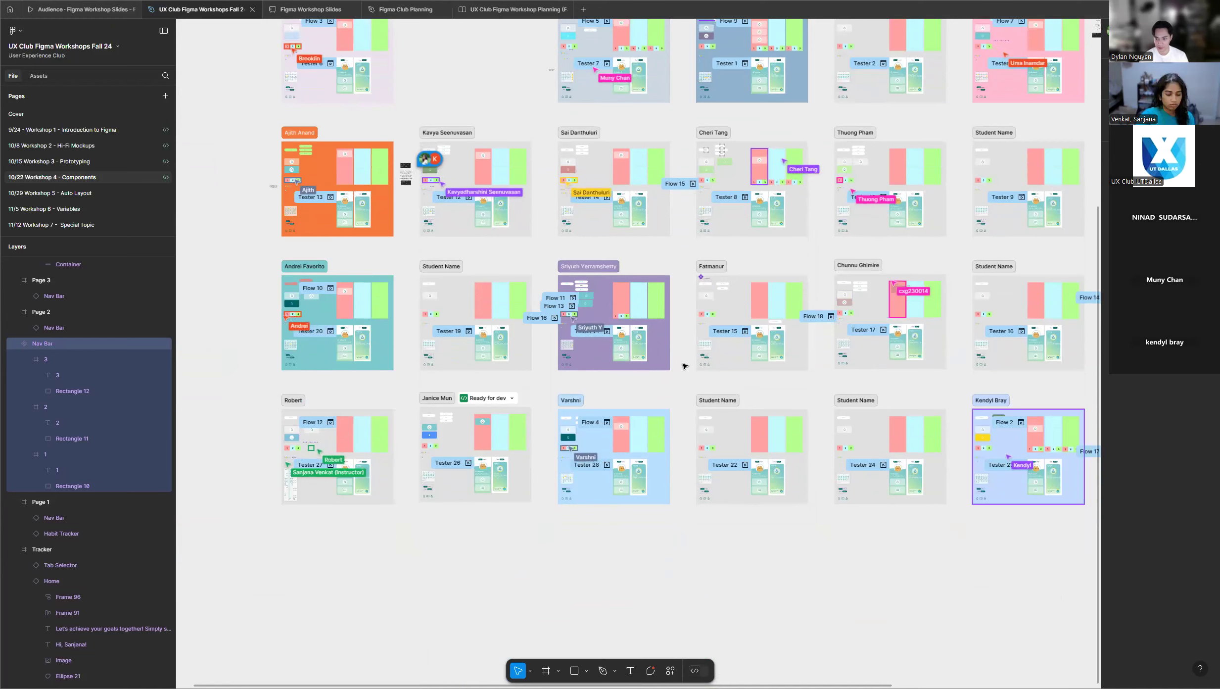
scroll(683, 366, "down", 1)
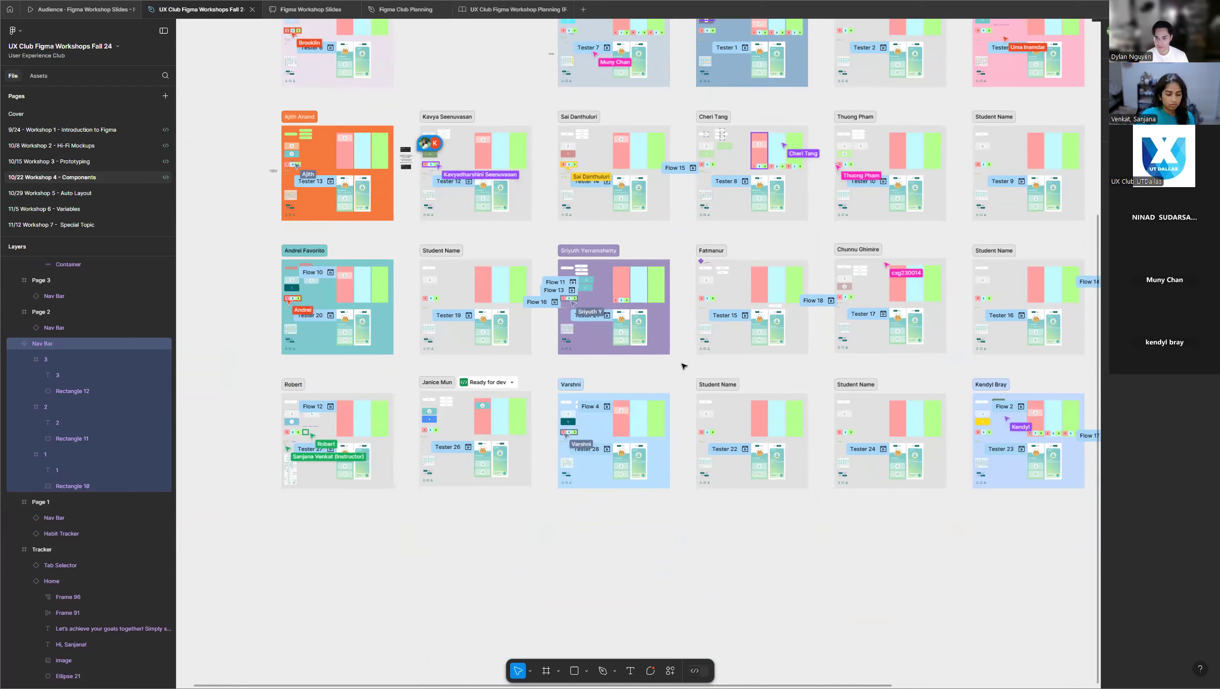
scroll(682, 366, "up", 7)
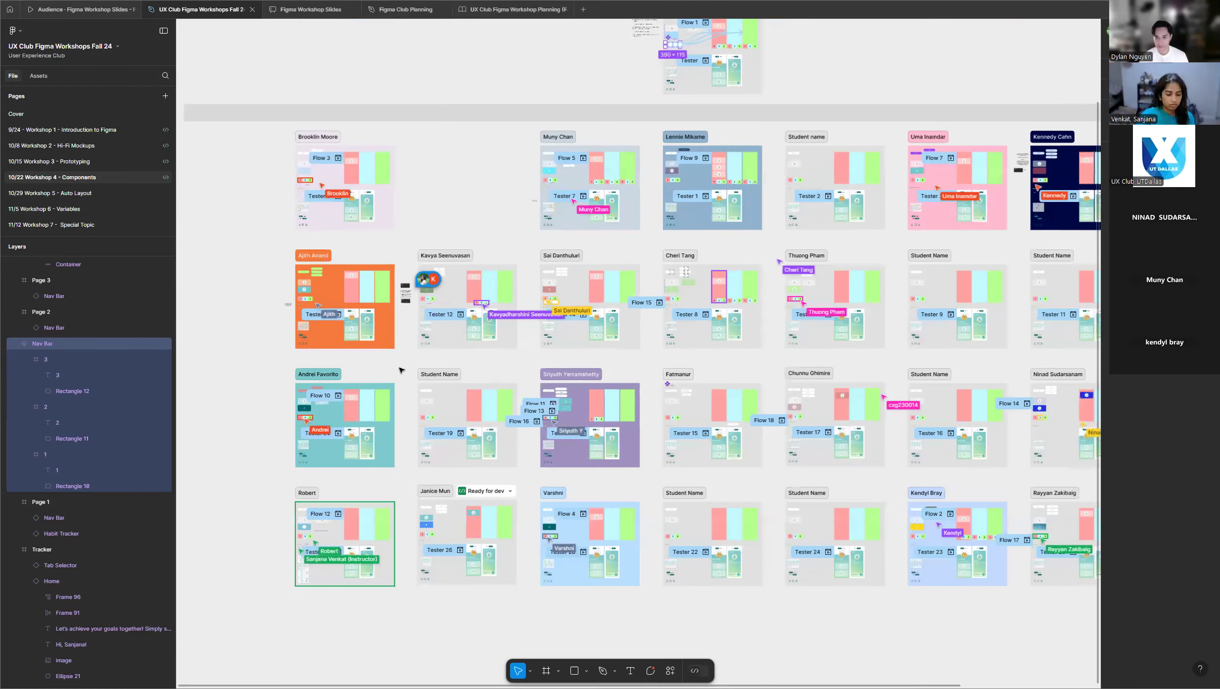
scroll(401, 370, "down", 5)
scroll(616, 510, "up", 3)
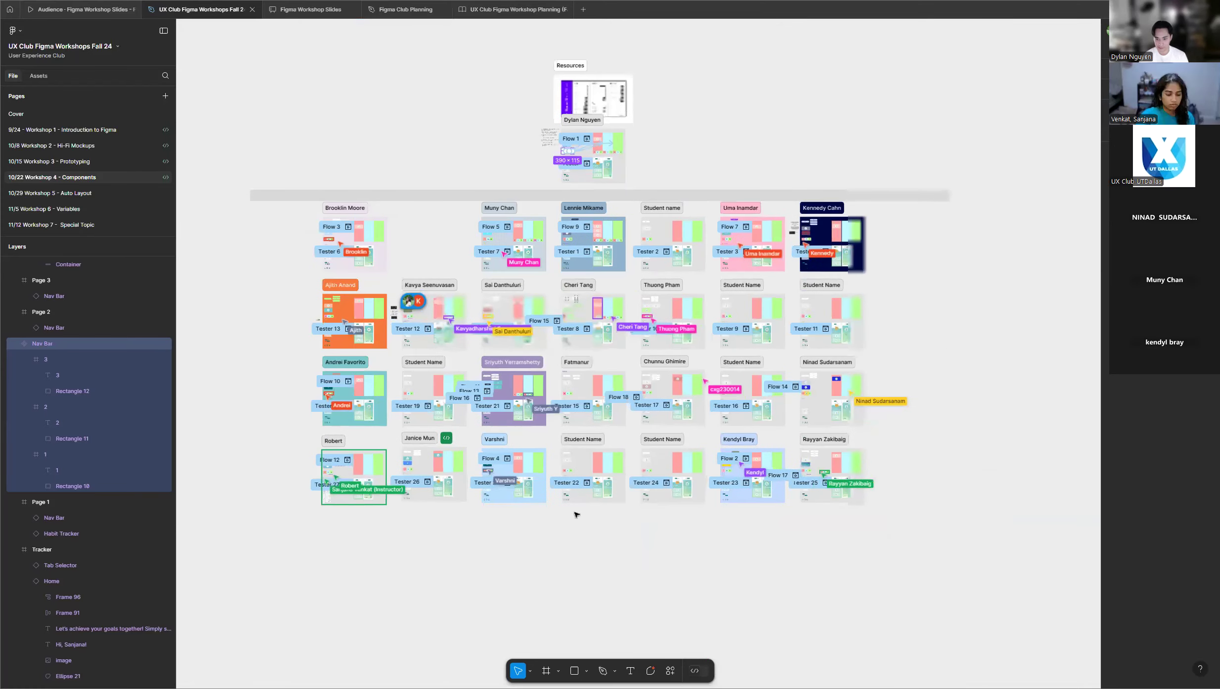
scroll(503, 530, "up", 2)
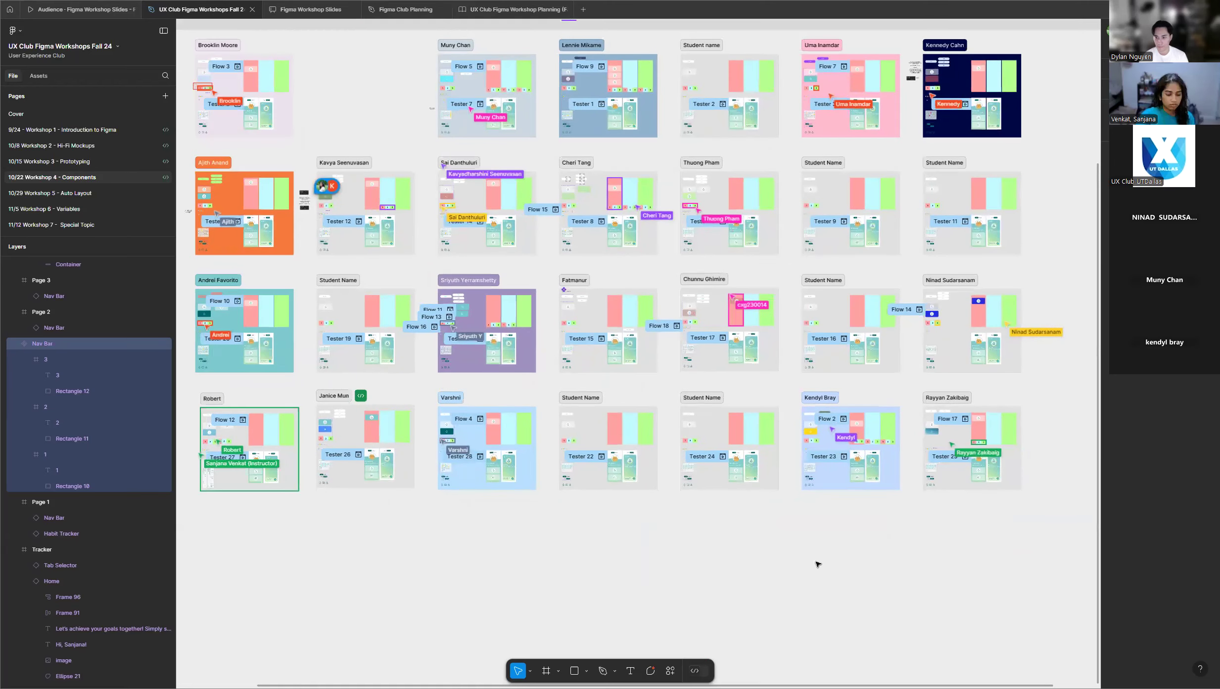
scroll(861, 558, "down", 1)
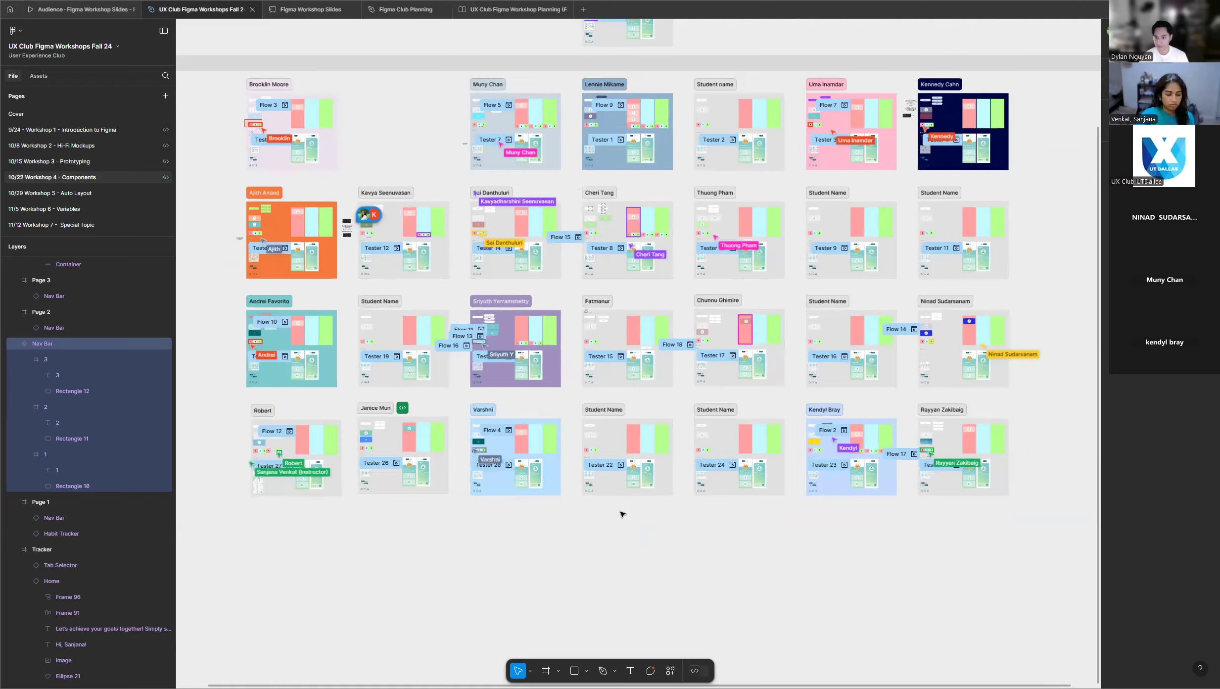
scroll(643, 519, "up", 3)
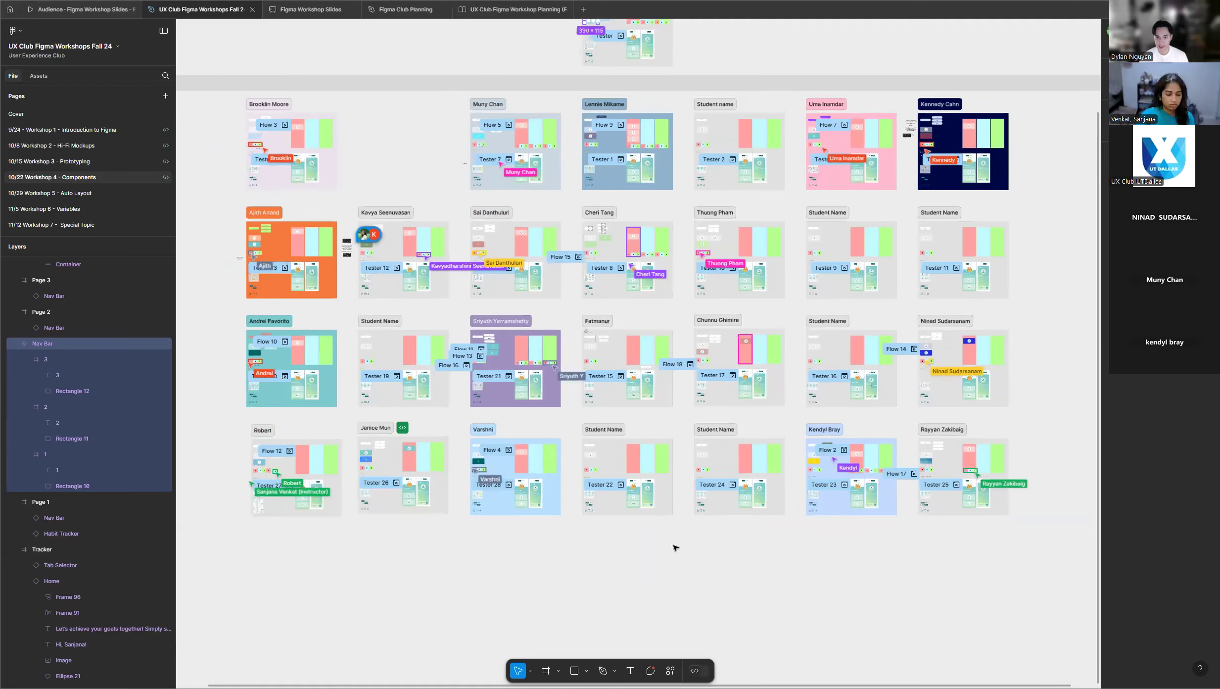
scroll(692, 385, "up", 3)
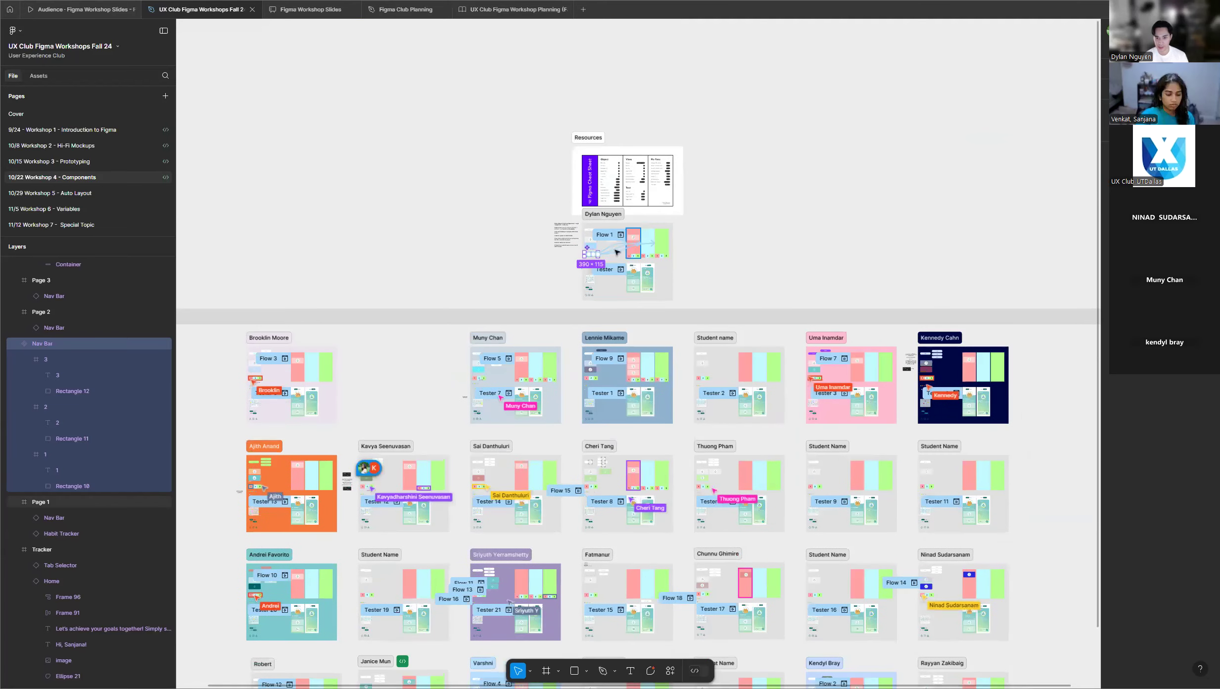
scroll(613, 261, "up", 5)
scroll(614, 261, "up", 5)
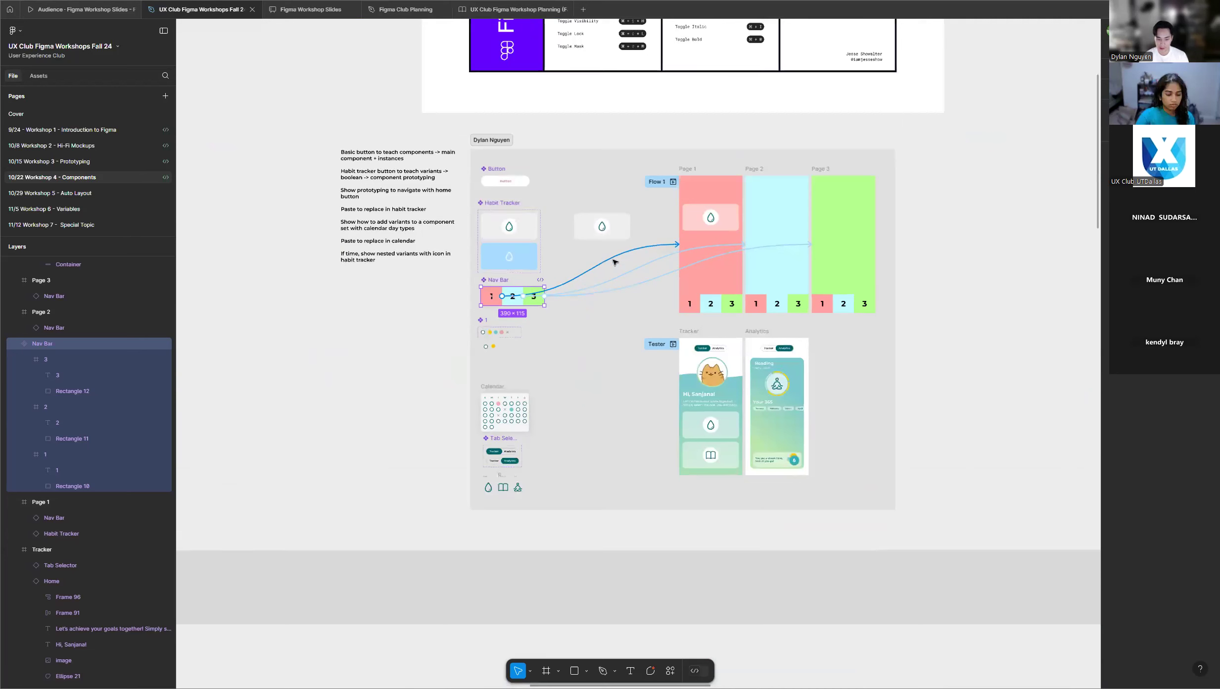
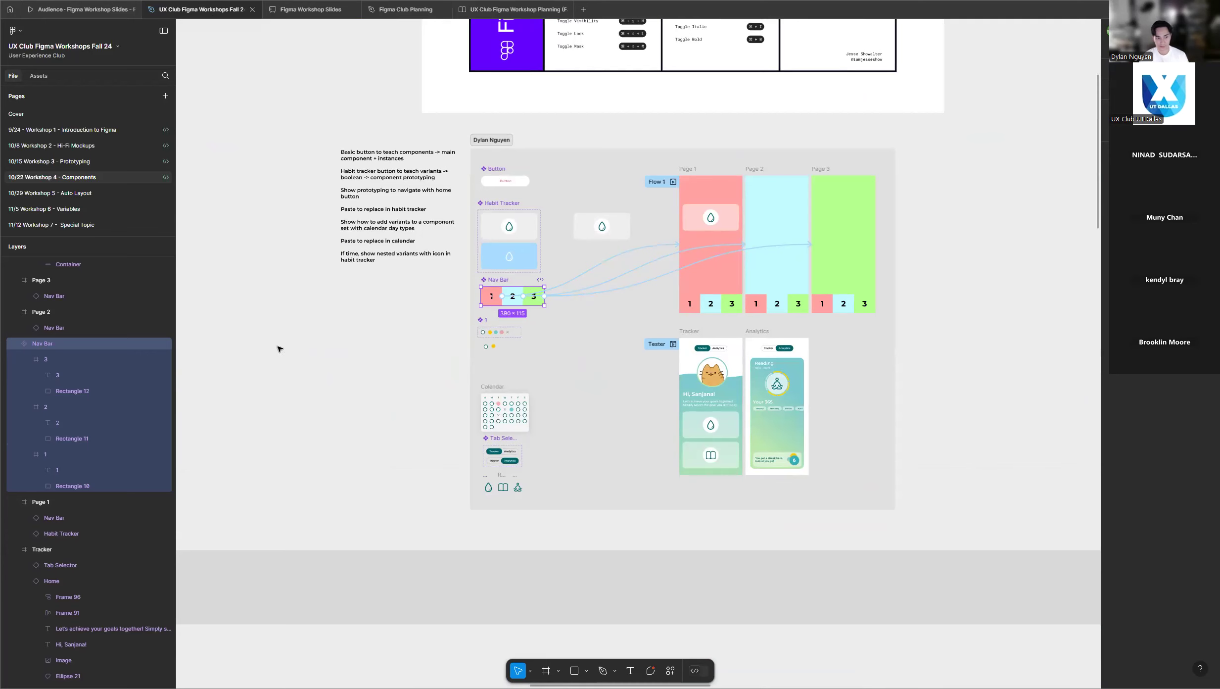
Look over the participants' workshop frames to check their Nav Bar components and page instances.
scroll(642, 234, "down", 5)
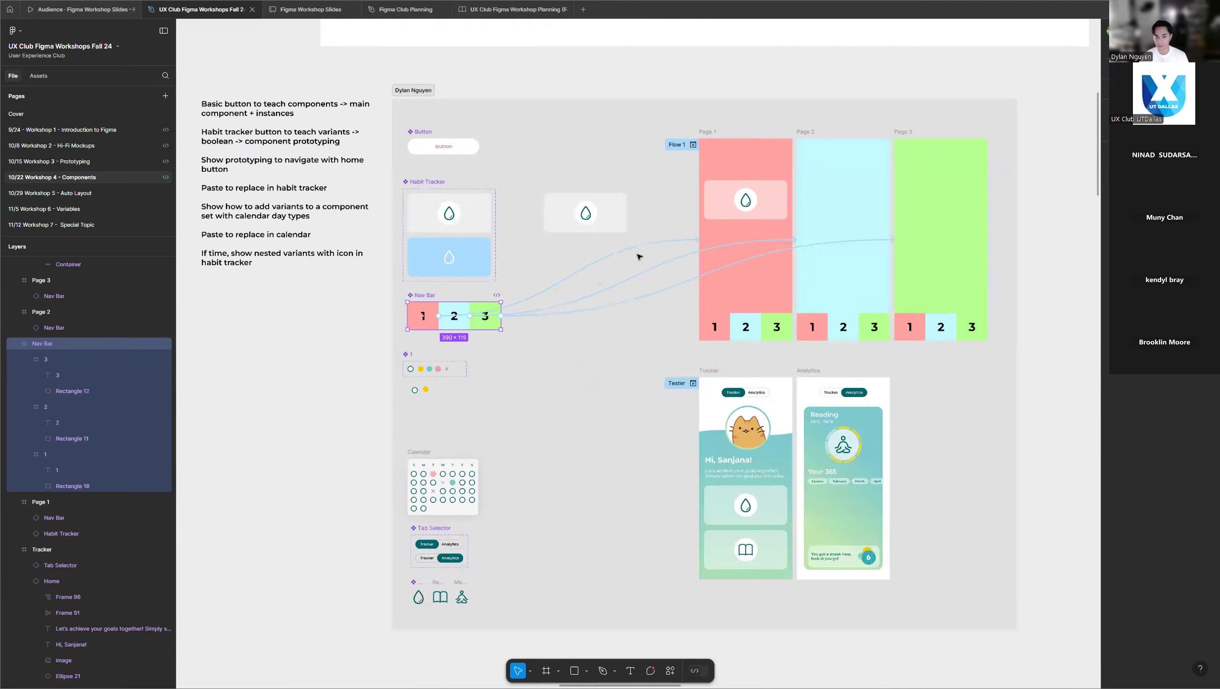
scroll(637, 257, "down", 3)
scroll(636, 259, "down", 2)
scroll(635, 262, "down", 1)
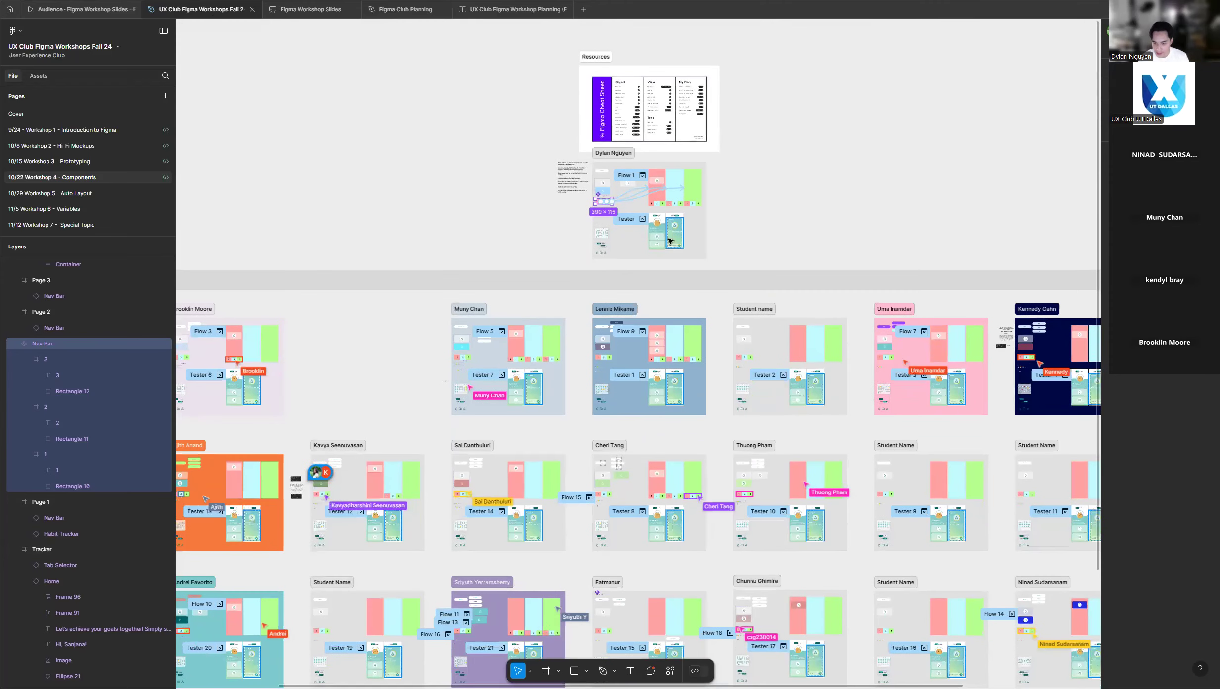
scroll(693, 292, "down", 6)
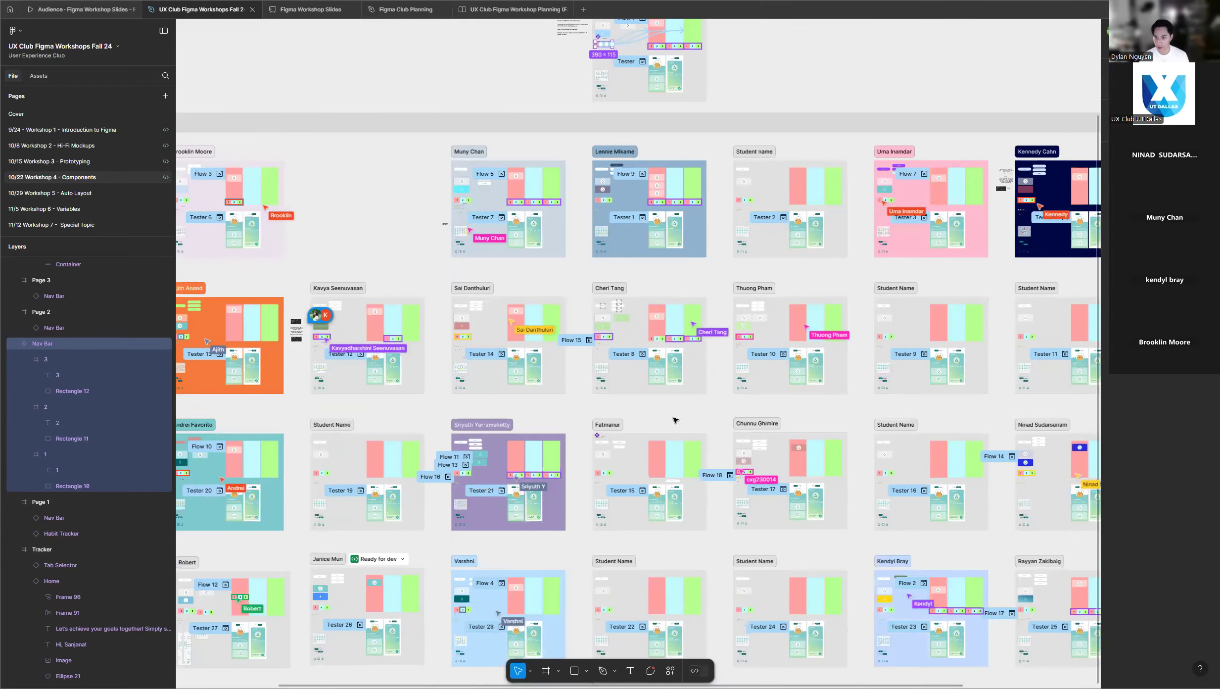
scroll(718, 263, "down", 2)
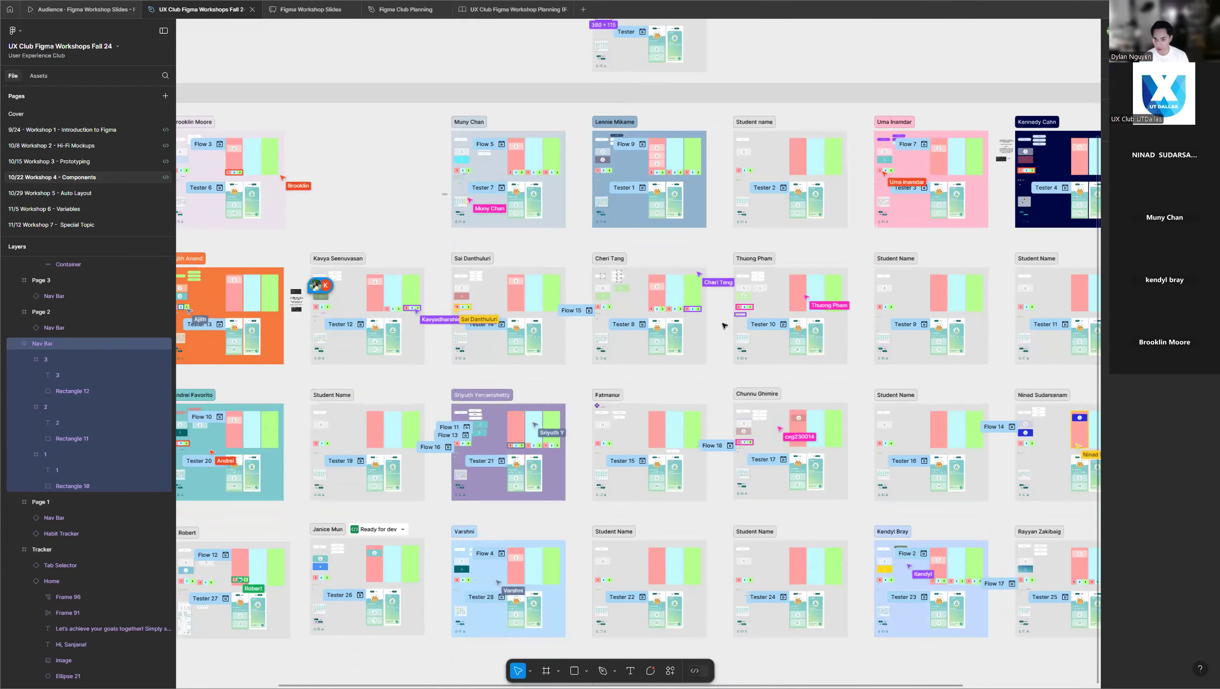
scroll(709, 358, "down", 2)
scroll(708, 346, "down", 4)
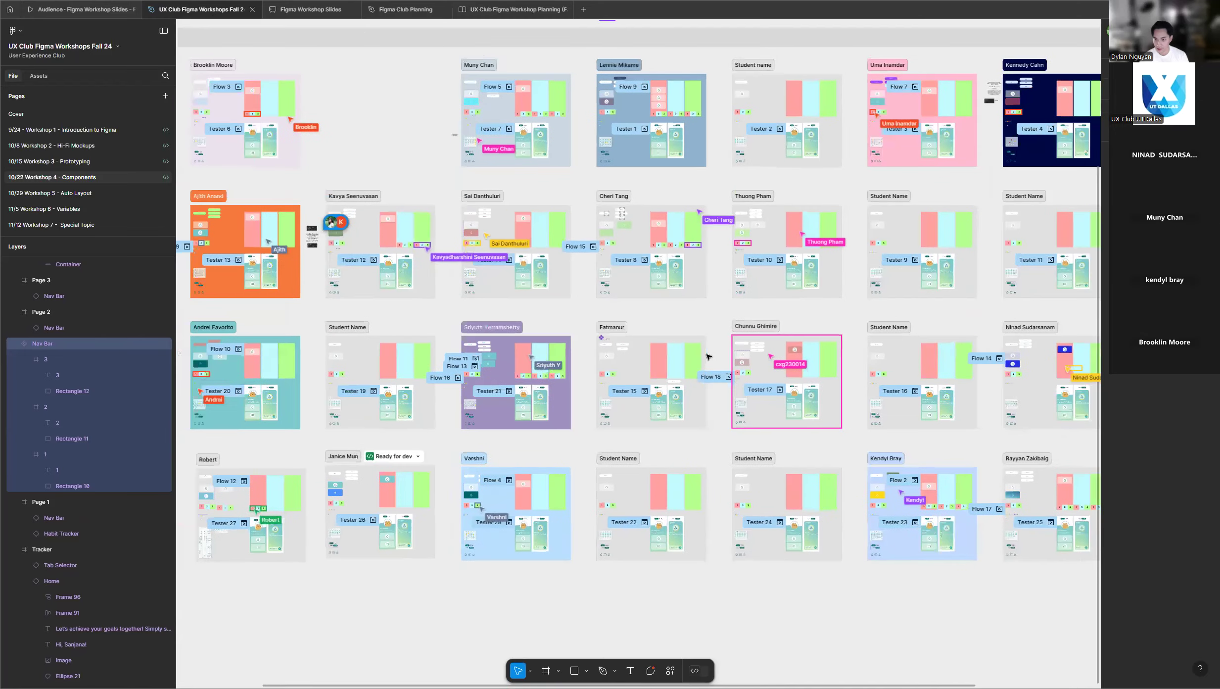
scroll(709, 331, "up", 5)
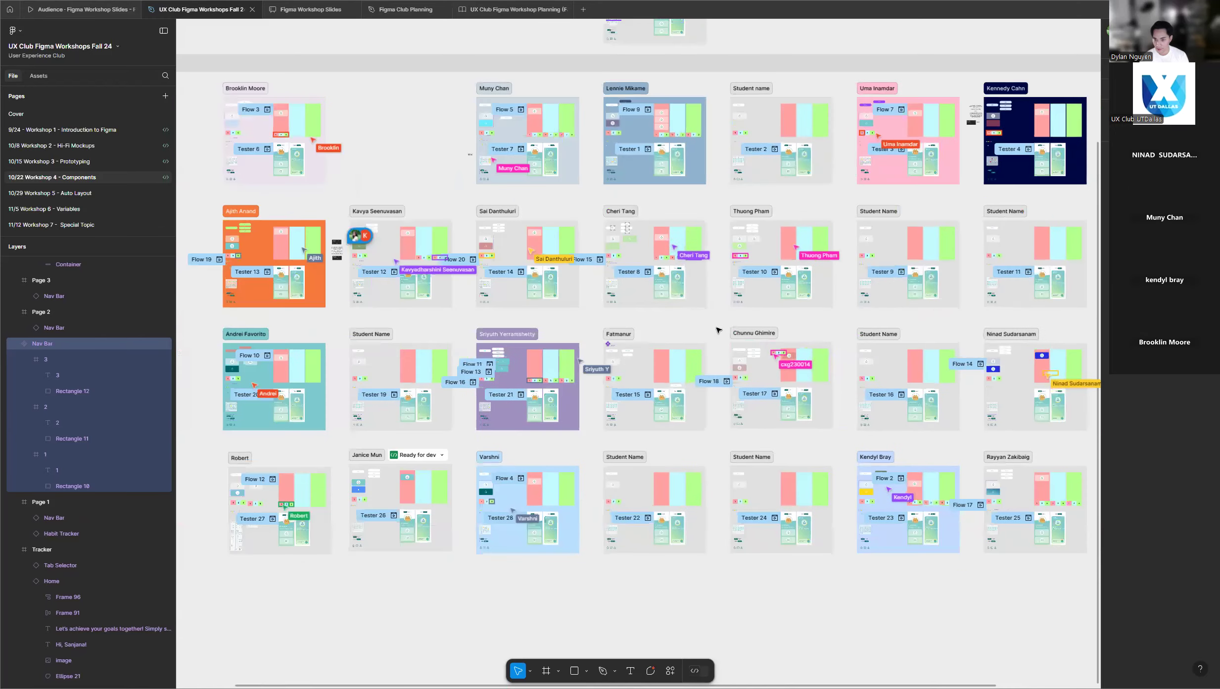
scroll(712, 326, "down", 4)
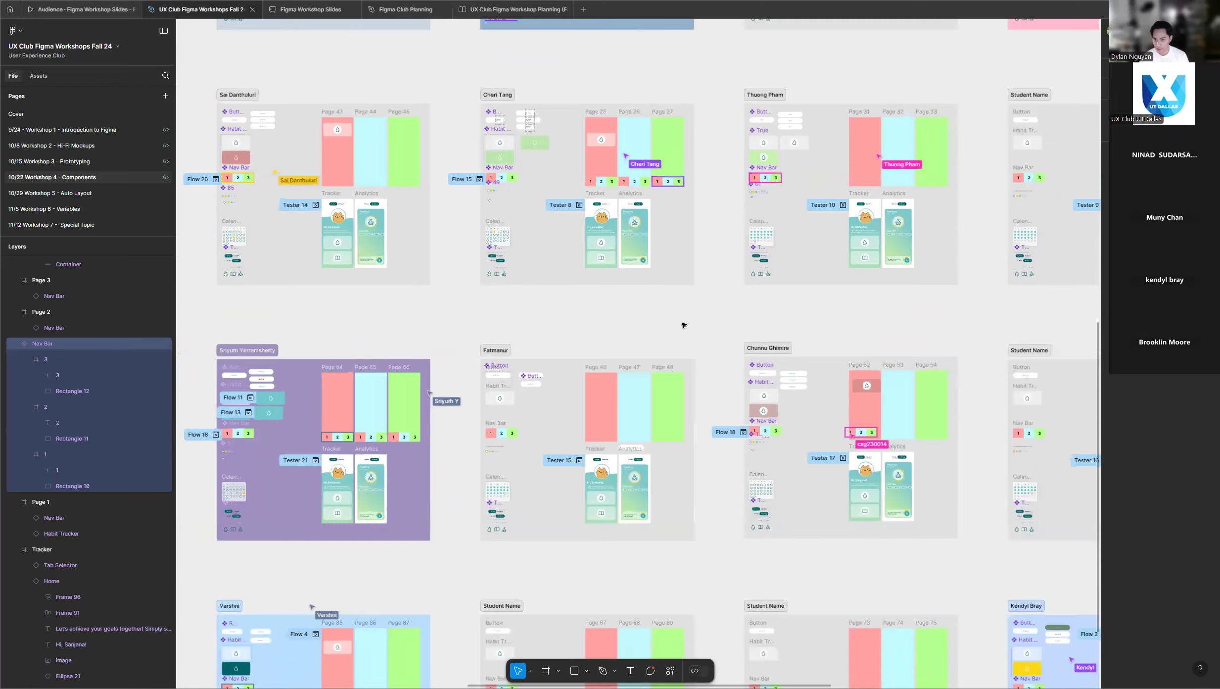
scroll(846, 152, "up", 8)
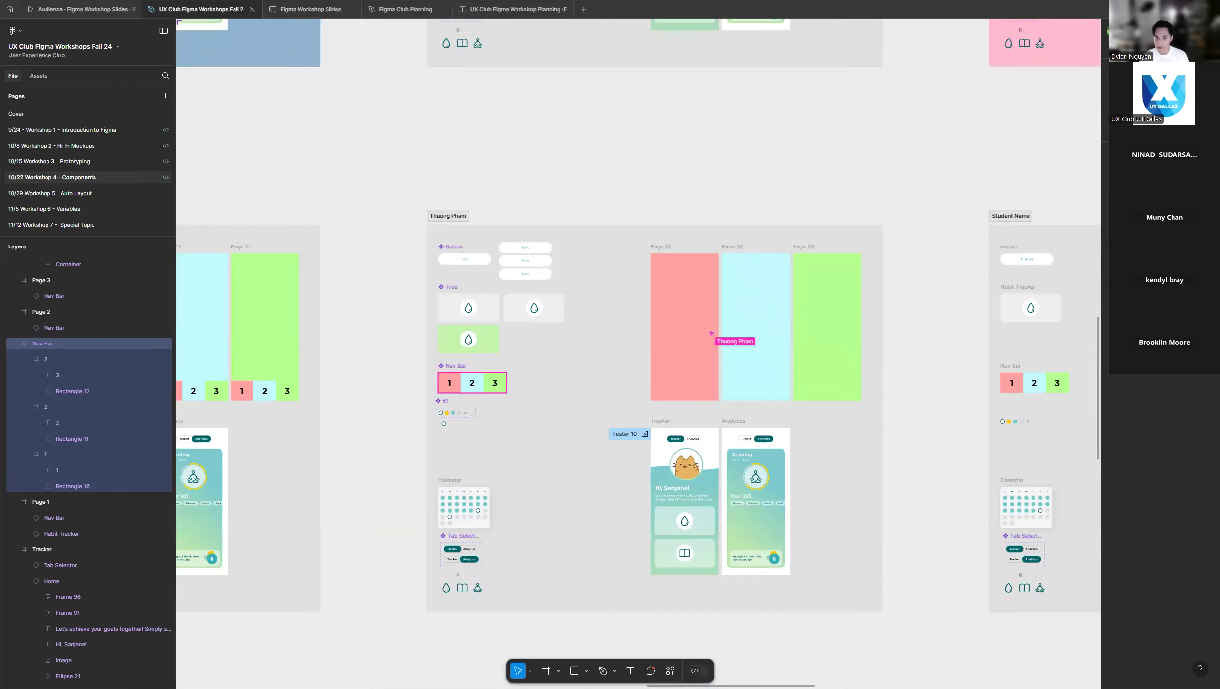
Inspect the Nav Bar component beside Pages 31 to 33, and display the prototype connections across the neighbouring participants' frames.
left_click(455, 369)
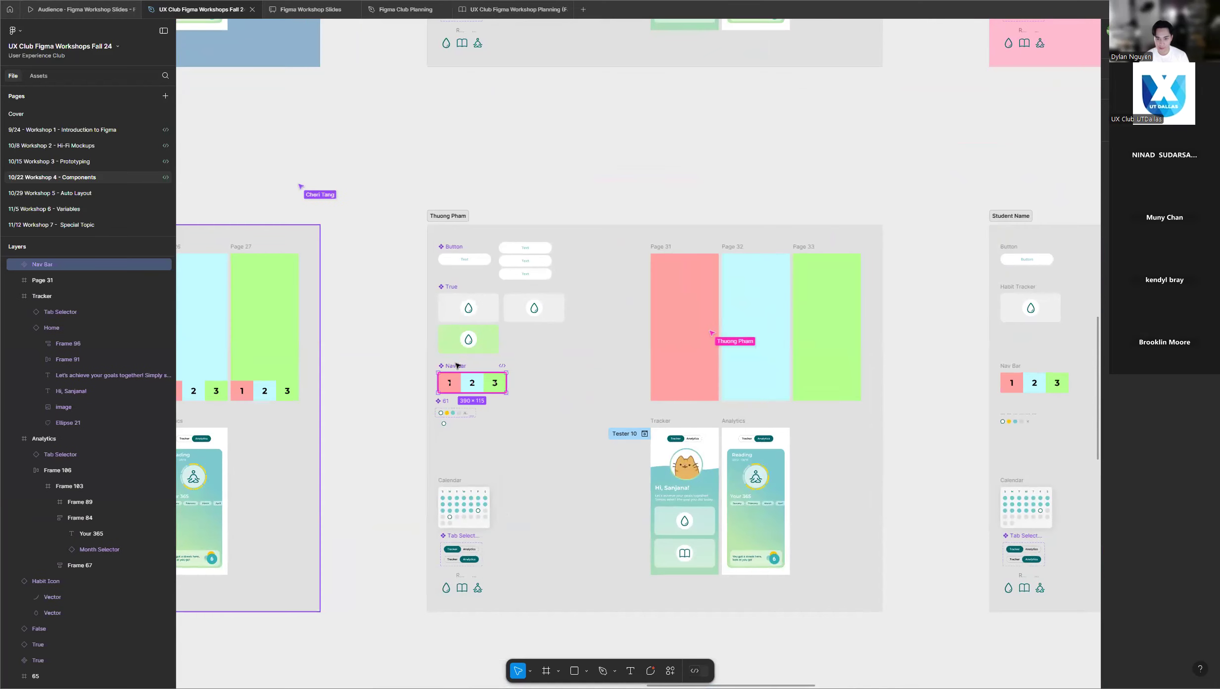
left_click(924, 144)
scroll(934, 144, "down", 2)
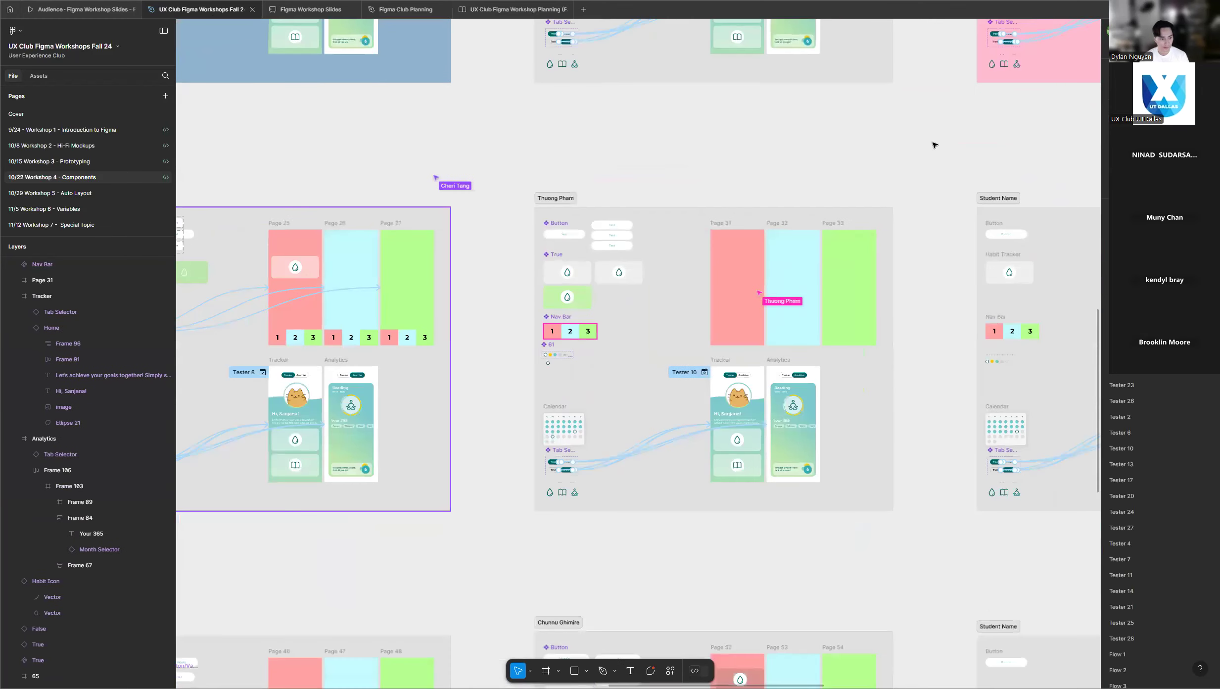
scroll(934, 145, "down", 2)
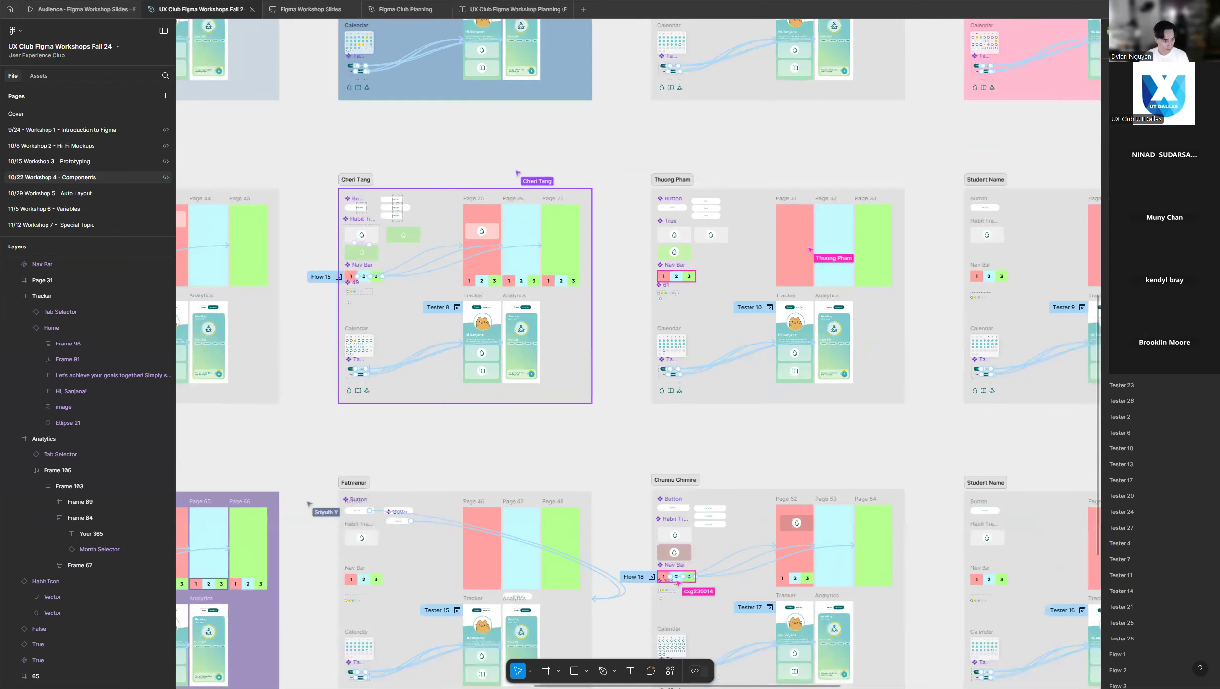
scroll(946, 162, "down", 2)
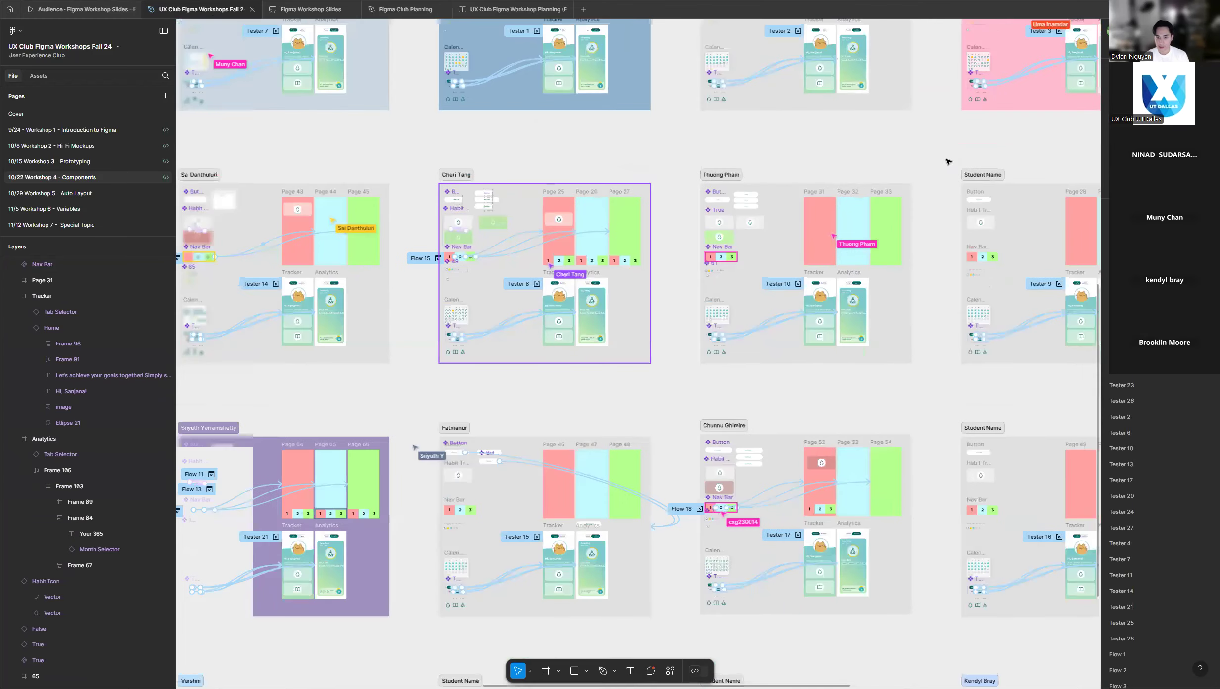
scroll(946, 161, "down", 2)
Return to the instructor's example frame and examine the Nav Bar connections to Page 1, Page 2 and Page 3.
scroll(728, 207, "up", 4)
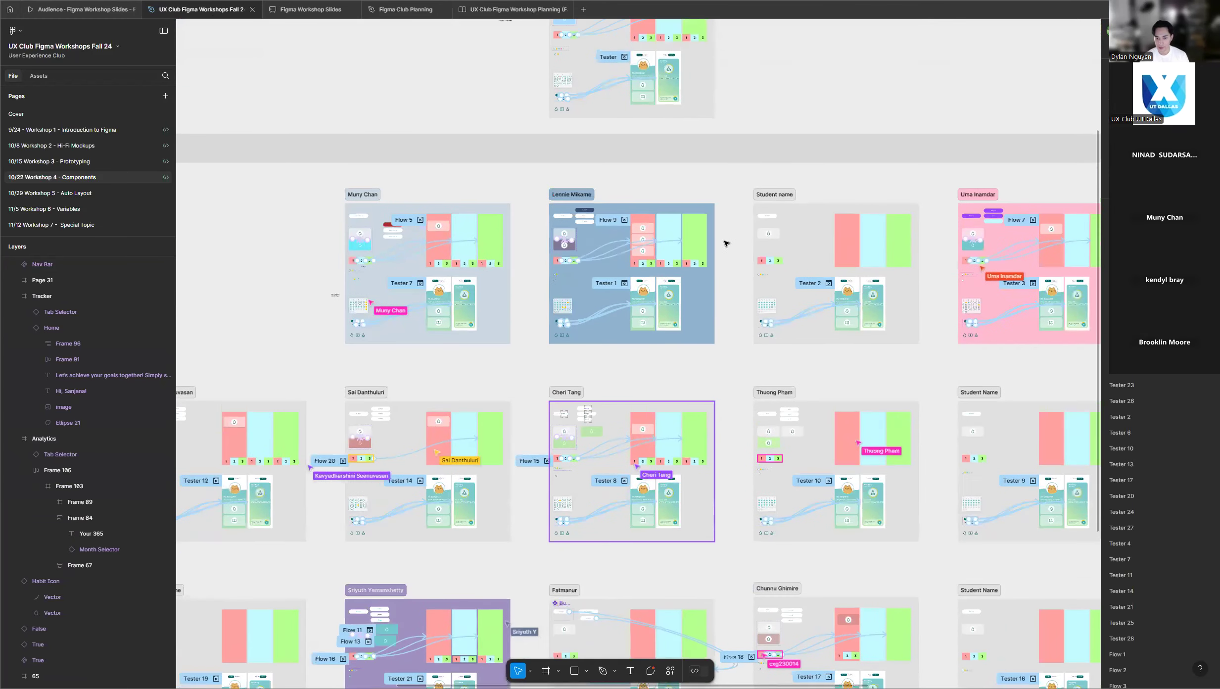
scroll(569, 384, "up", 5)
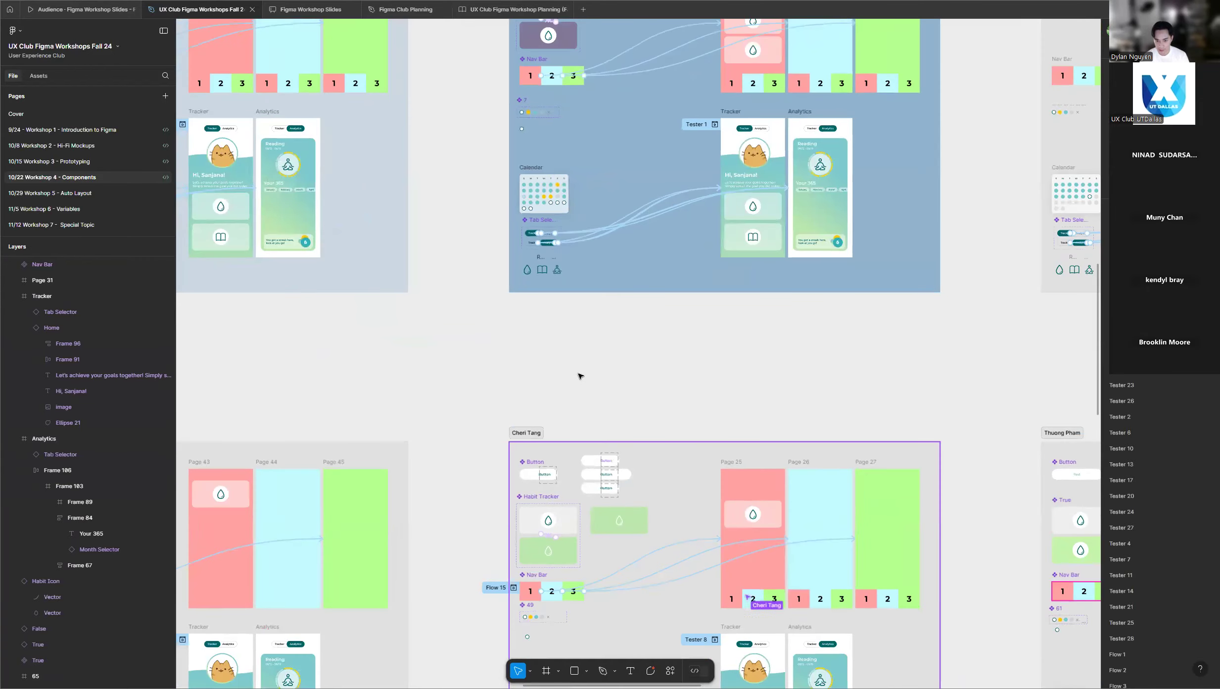
scroll(580, 376, "up", 12)
scroll(779, 171, "up", 1)
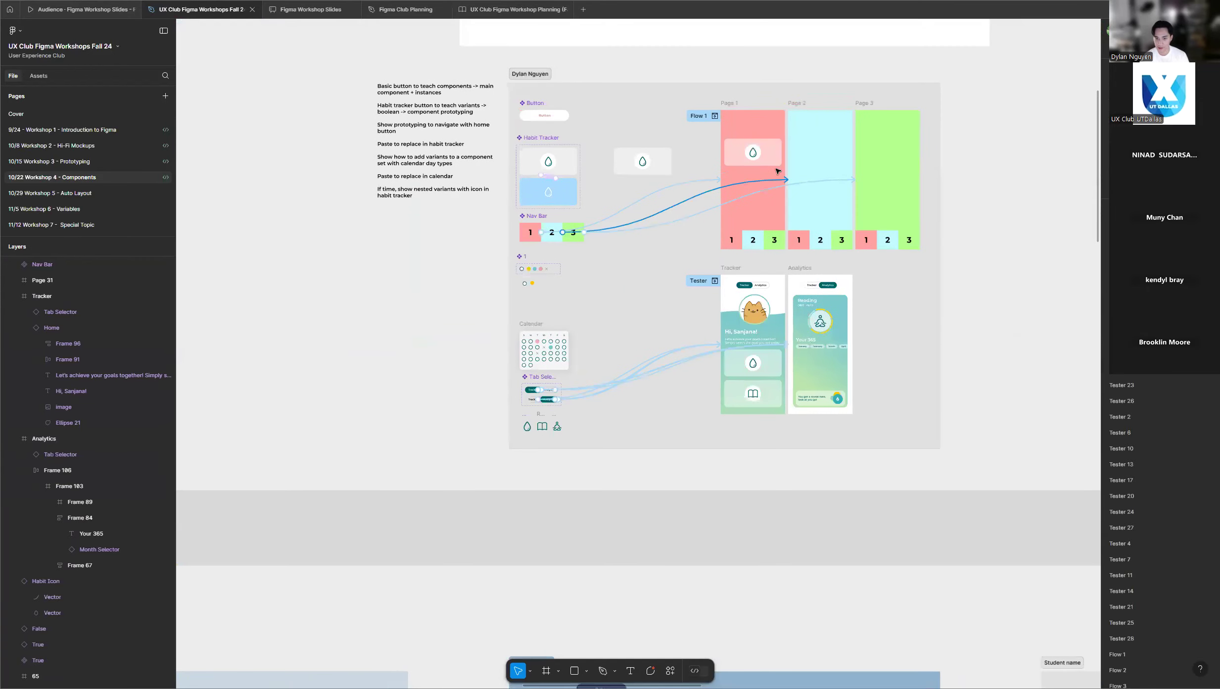
scroll(772, 160, "up", 1)
scroll(771, 160, "up", 5)
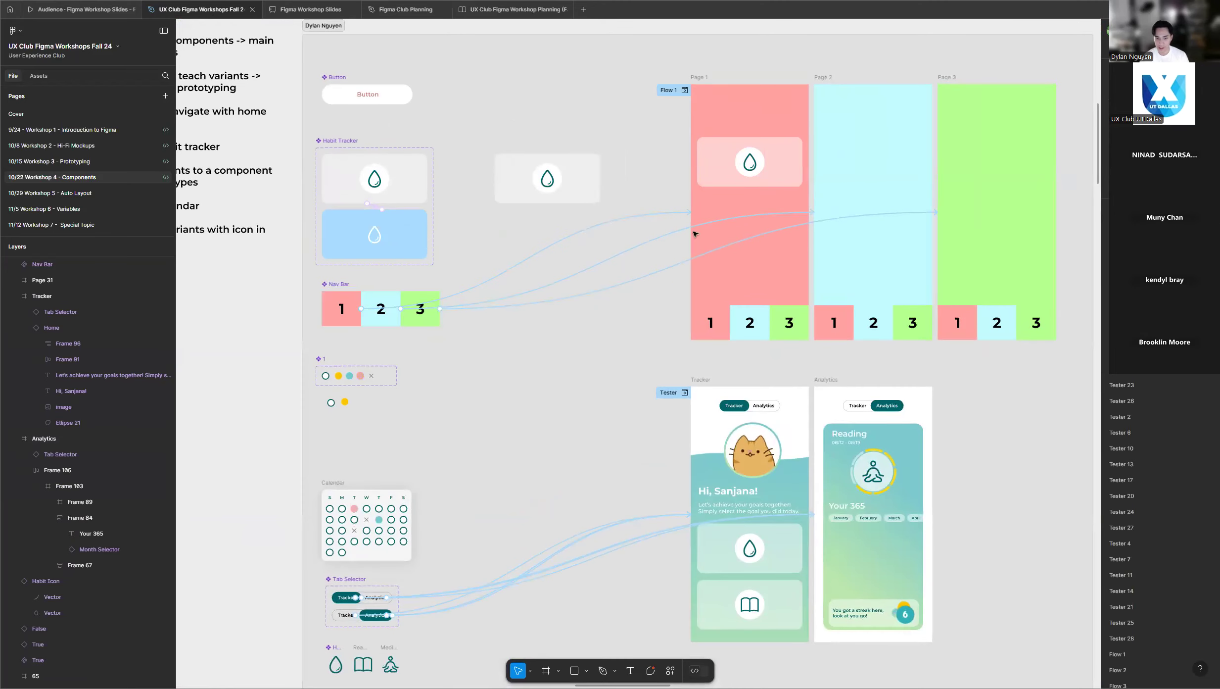
Compare the Nav Bar prototype connections in the participants' frames, row by row down to the last row.
scroll(534, 334, "down", 5)
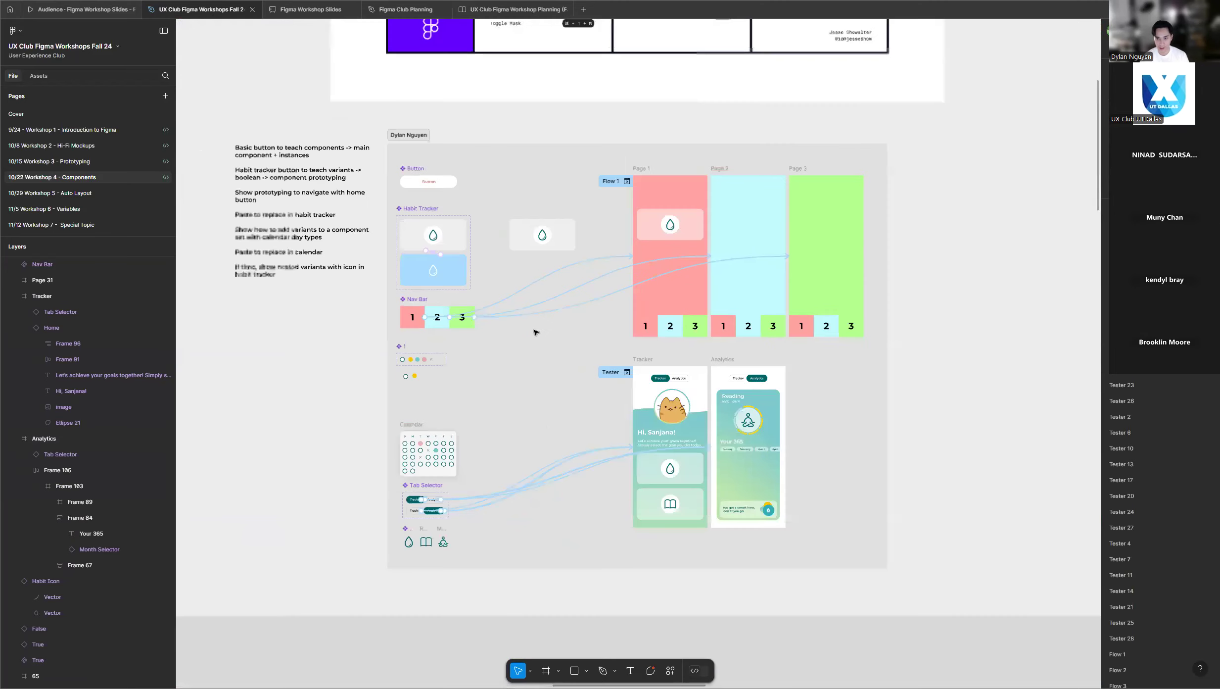
scroll(879, 259, "down", 4)
scroll(879, 258, "down", 6)
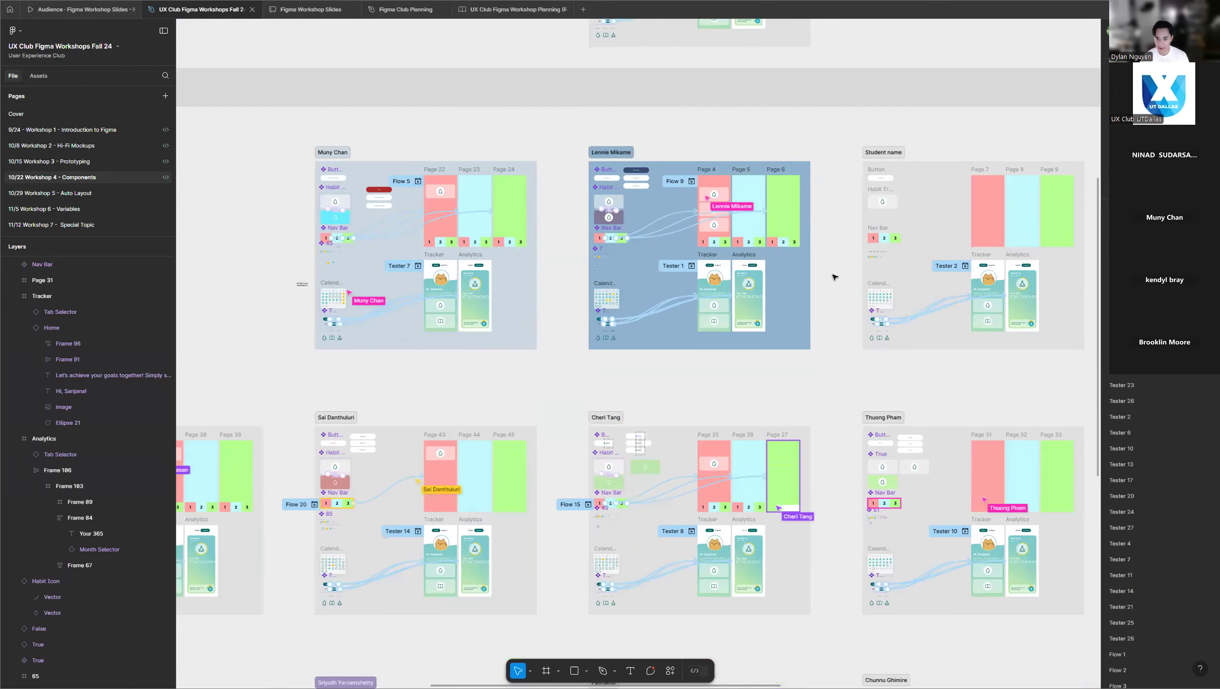
scroll(834, 275, "down", 6)
scroll(835, 277, "down", 7)
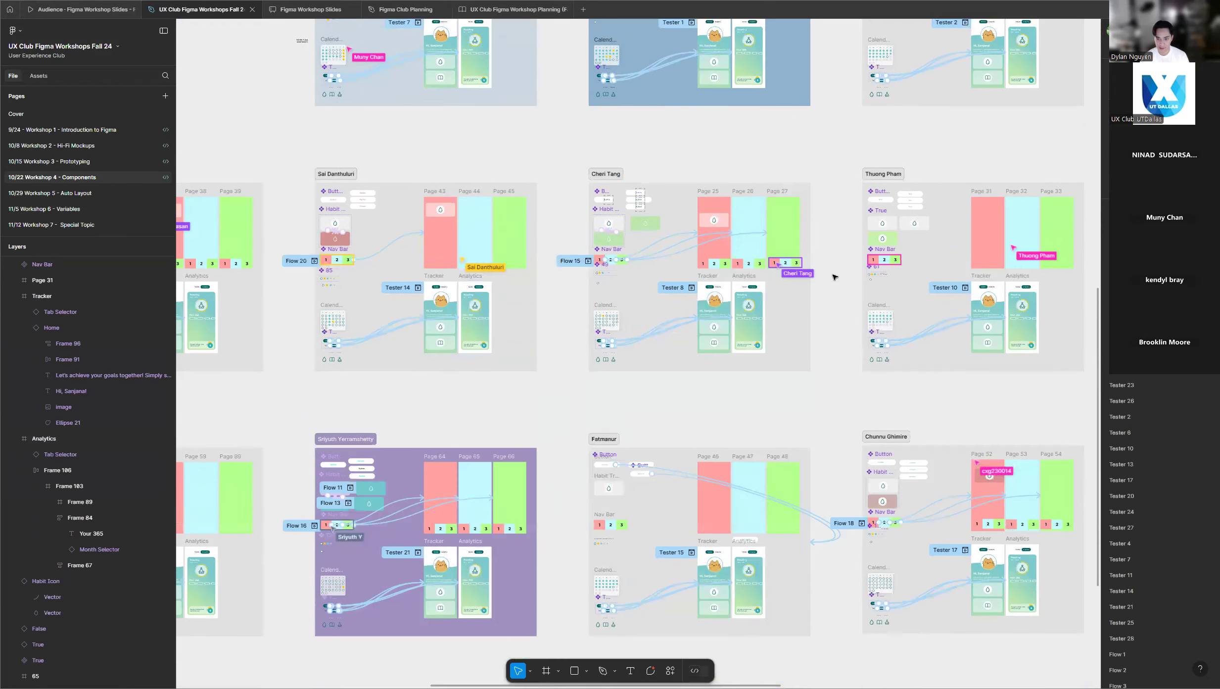
scroll(834, 279, "down", 1)
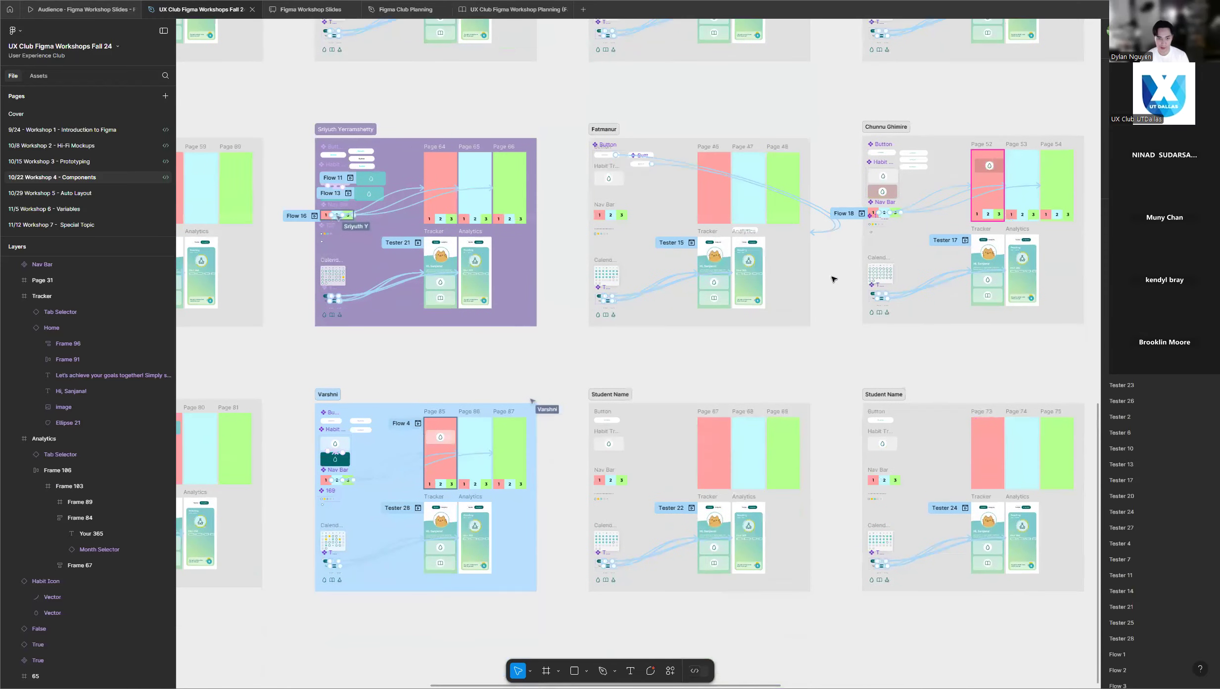
scroll(831, 281, "down", 3)
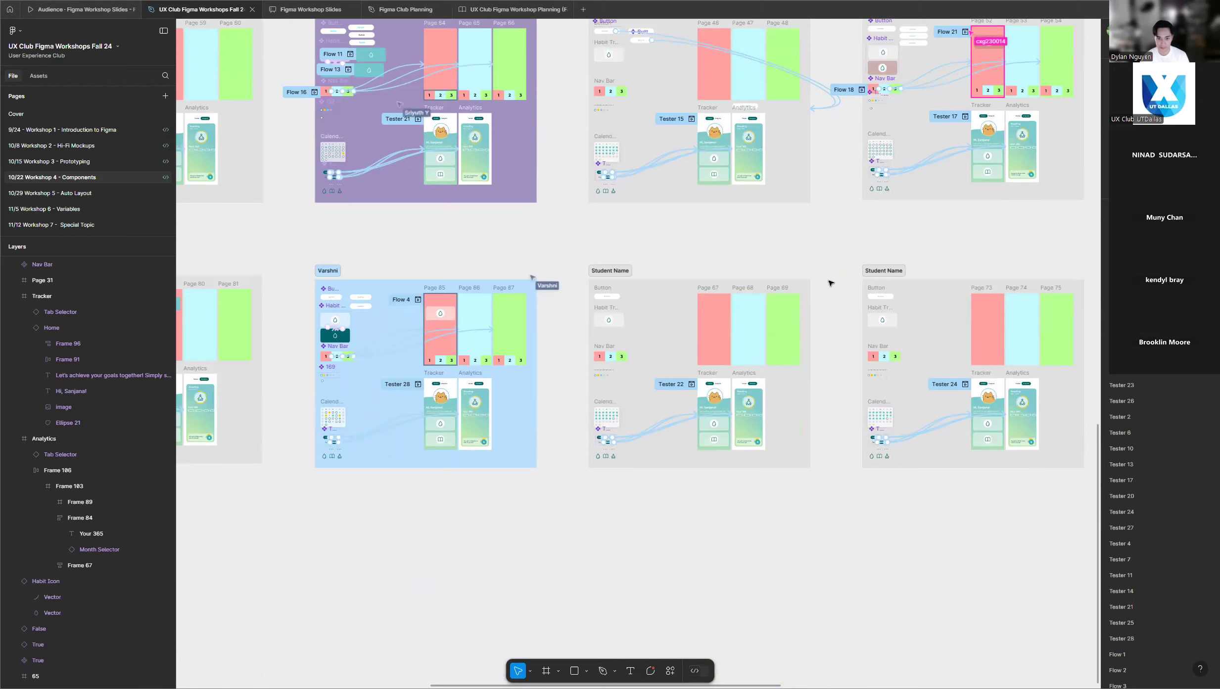
scroll(824, 267, "down", 2)
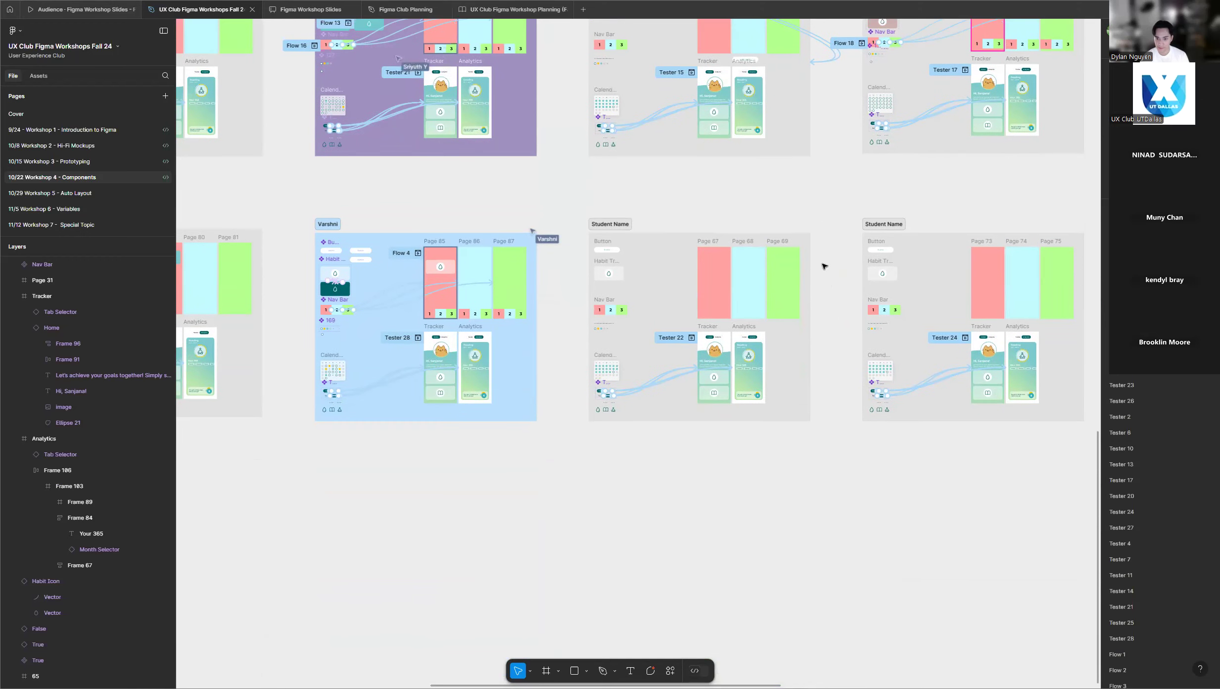
scroll(824, 271, "down", 3)
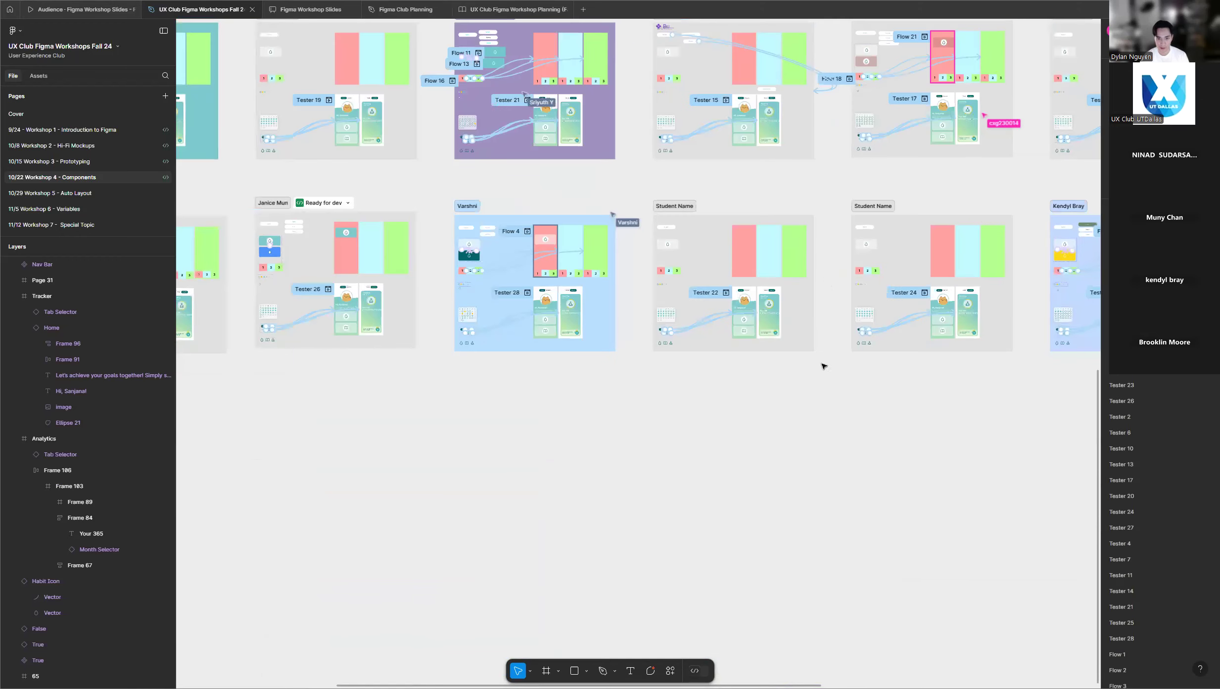
scroll(838, 413, "down", 2)
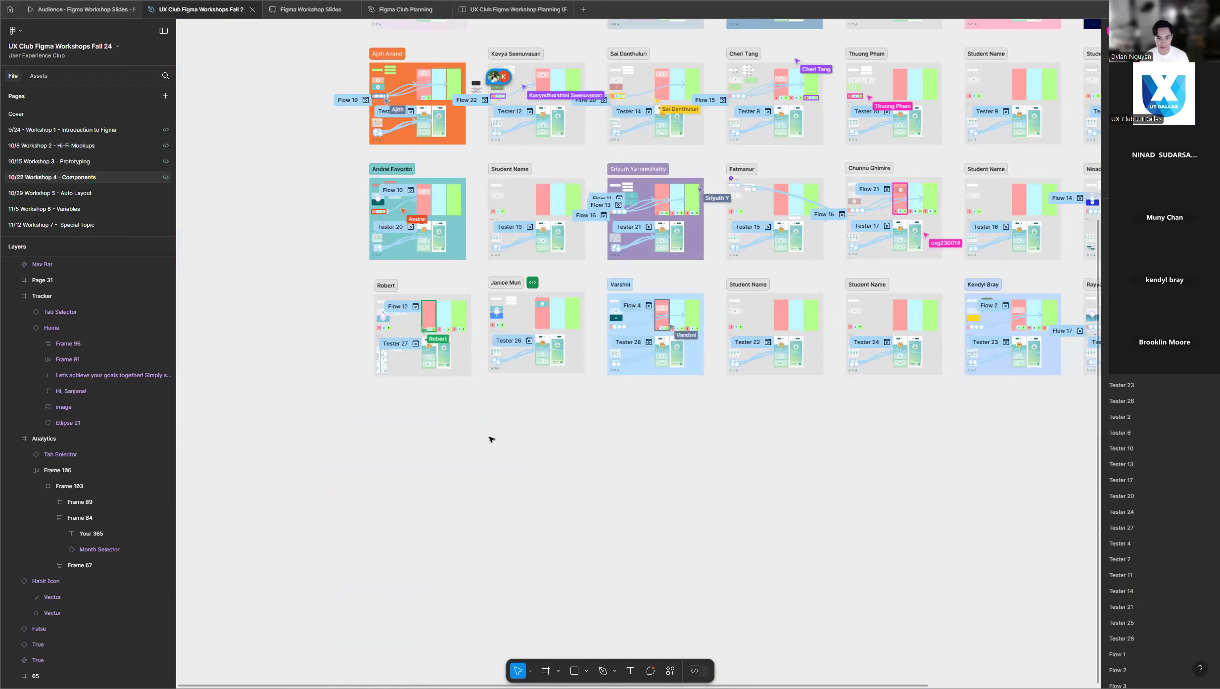
Examine the Nav Bar progress in the first-column participants' frames, from the bottom row up to the orange frame.
scroll(487, 442, "up", 1)
scroll(460, 411, "up", 5)
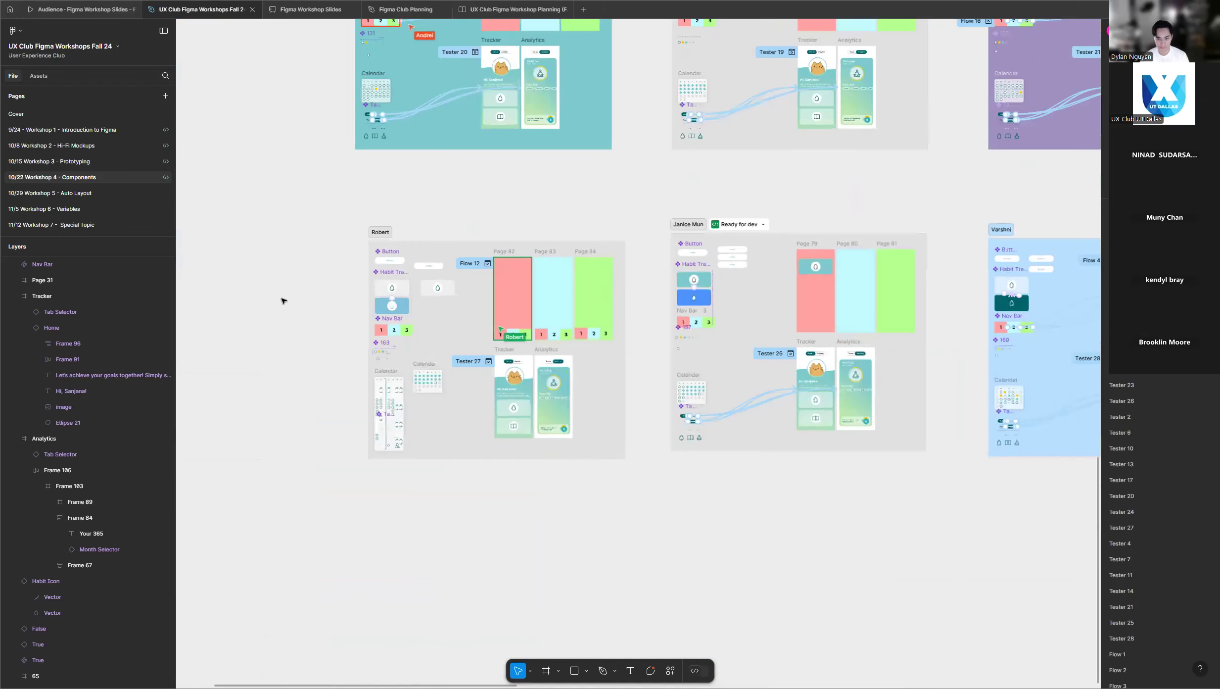
scroll(297, 300, "up", 6)
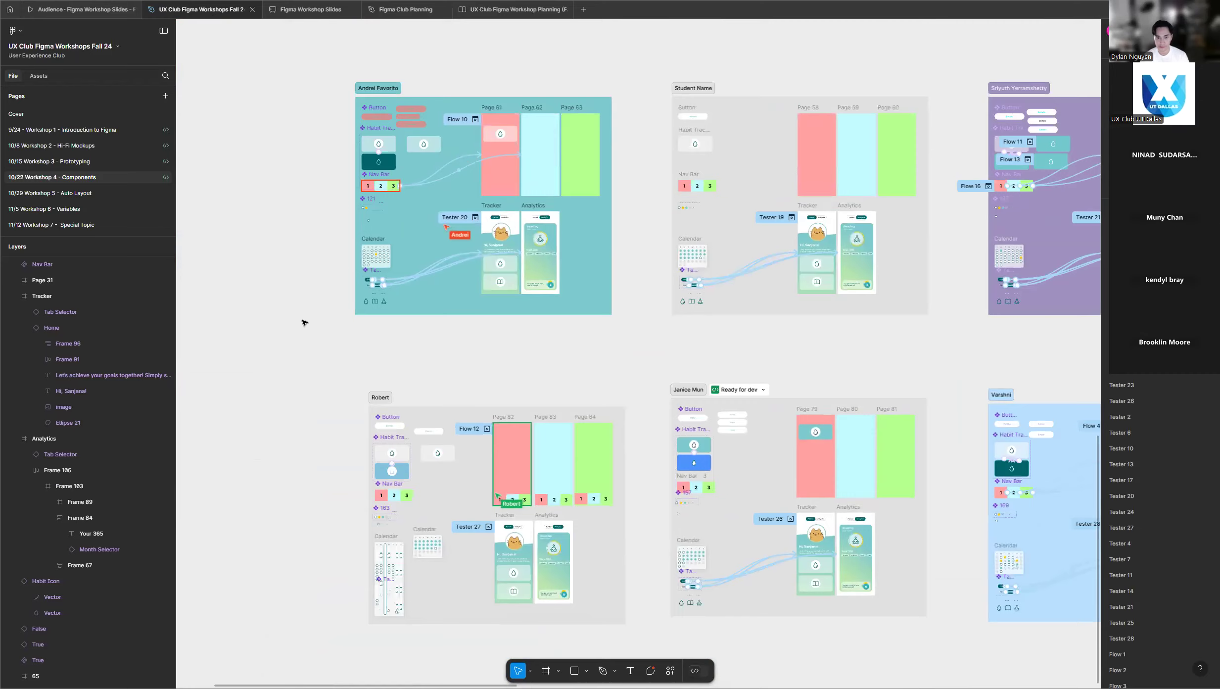
scroll(297, 331, "up", 3)
scroll(304, 336, "up", 3)
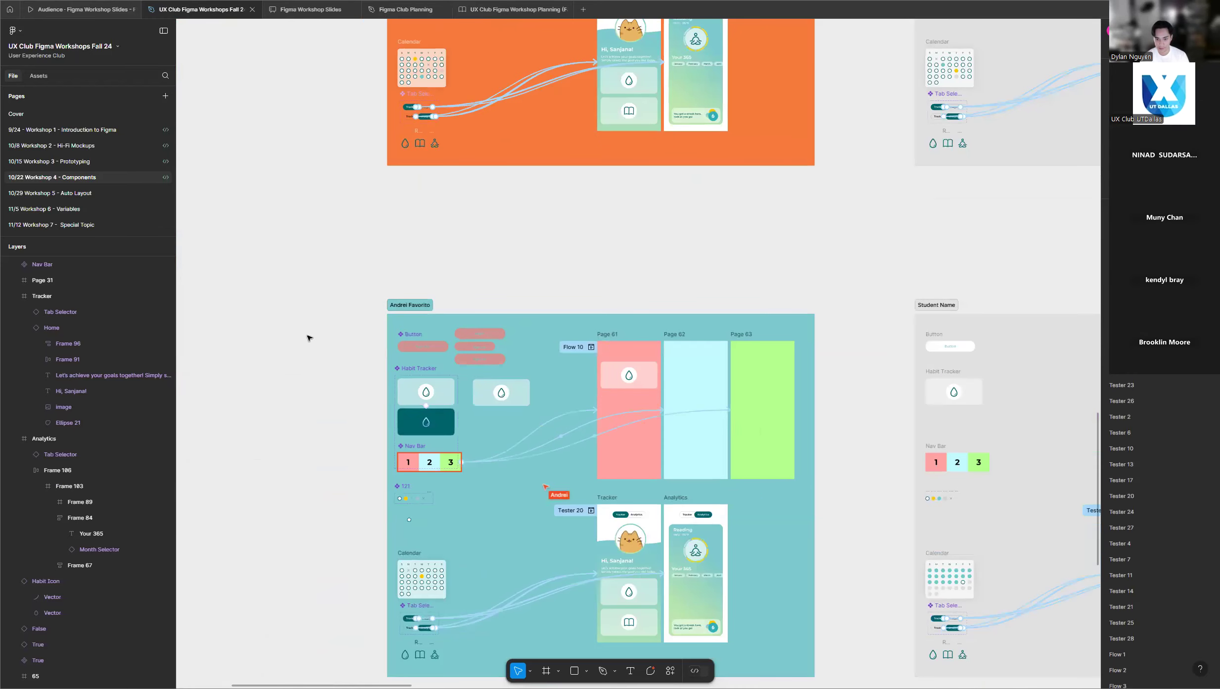
scroll(306, 338, "up", 4)
scroll(396, 405, "down", 3)
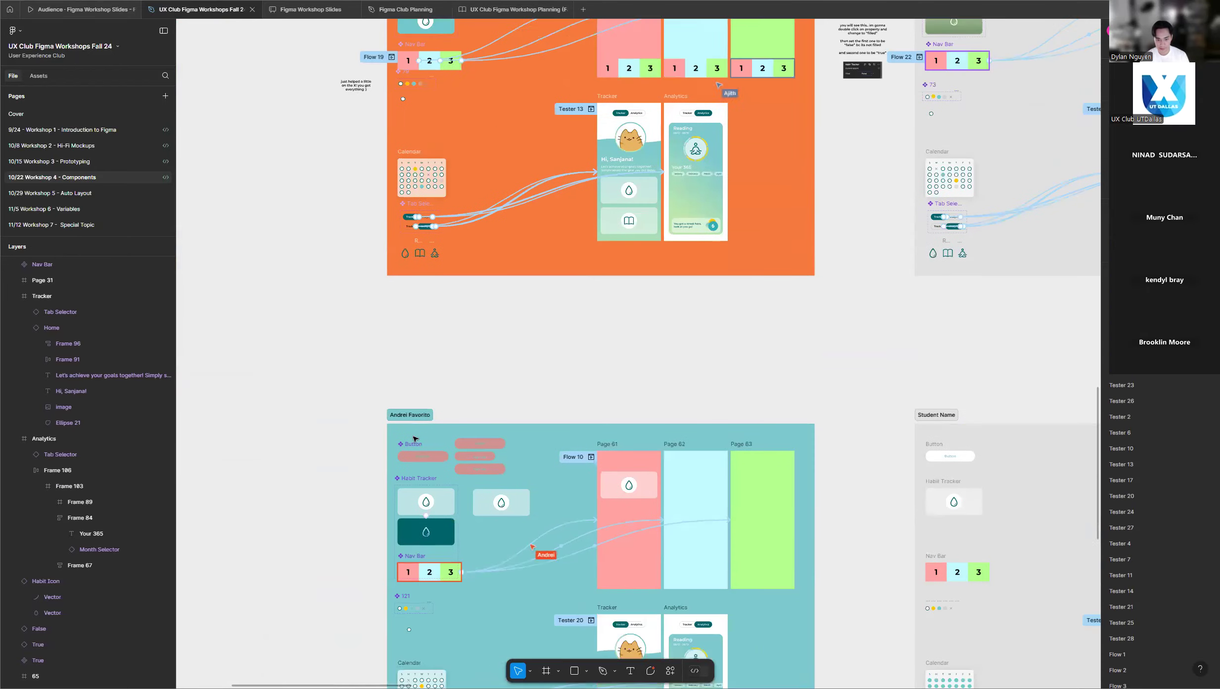
Shorten the Habit Tracker component set in the teal participant frame so its lower edge ends above the Nav Bar.
left_click(417, 428)
scroll(422, 558, "up", 6)
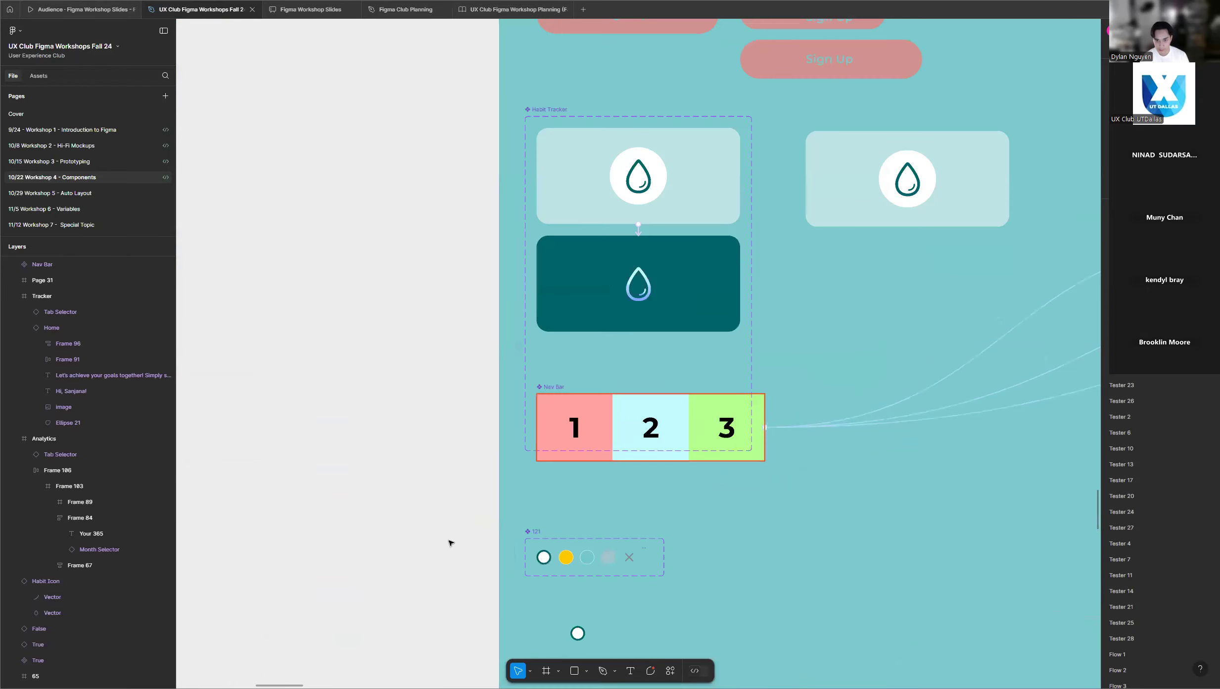
left_click(1119, 48)
left_click(550, 117)
left_click_drag(535, 431, 542, 358)
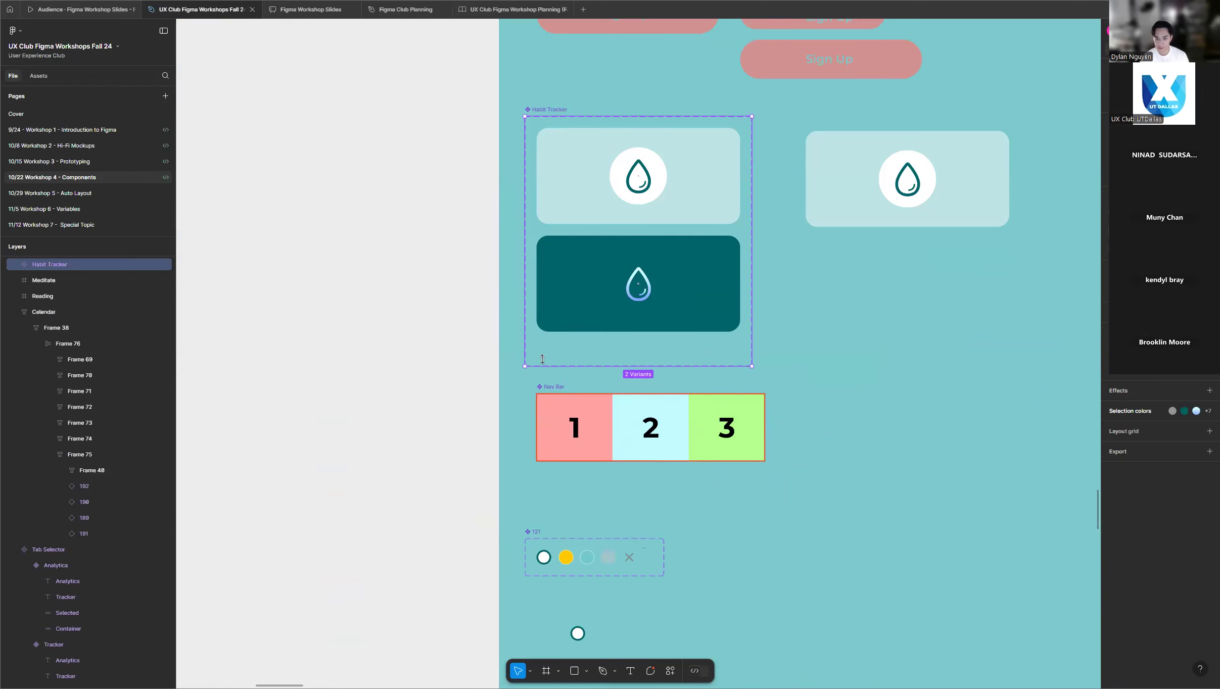
left_click(439, 362)
Review the teal and orange participant frames, and survey the whole grid of workshop frames for remaining Nav Bar work.
scroll(273, 365, "down", 5)
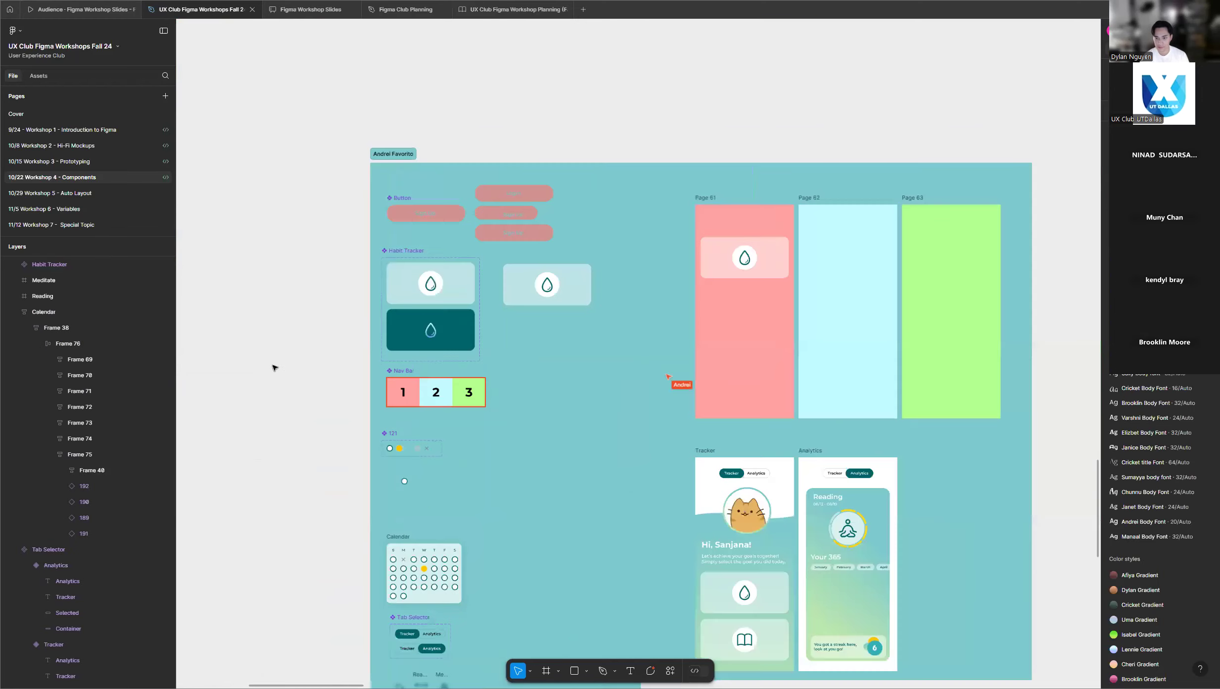
scroll(276, 365, "up", 1)
scroll(273, 381, "up", 5)
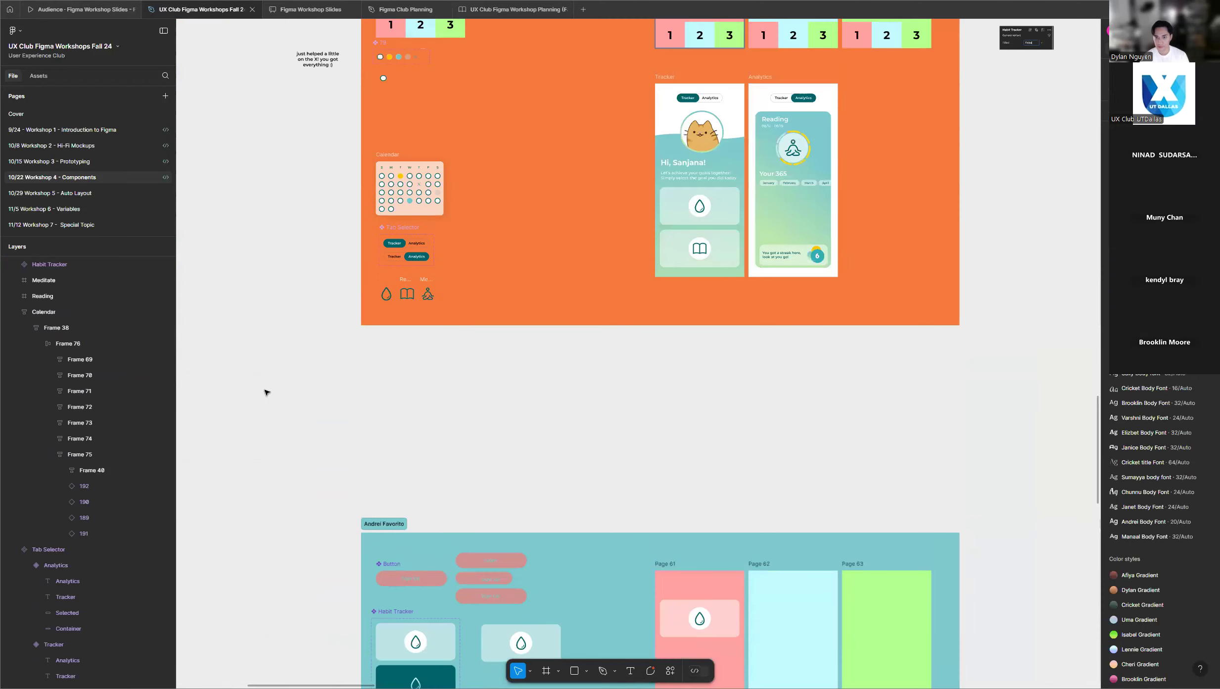
scroll(264, 389, "down", 3)
scroll(264, 392, "down", 3)
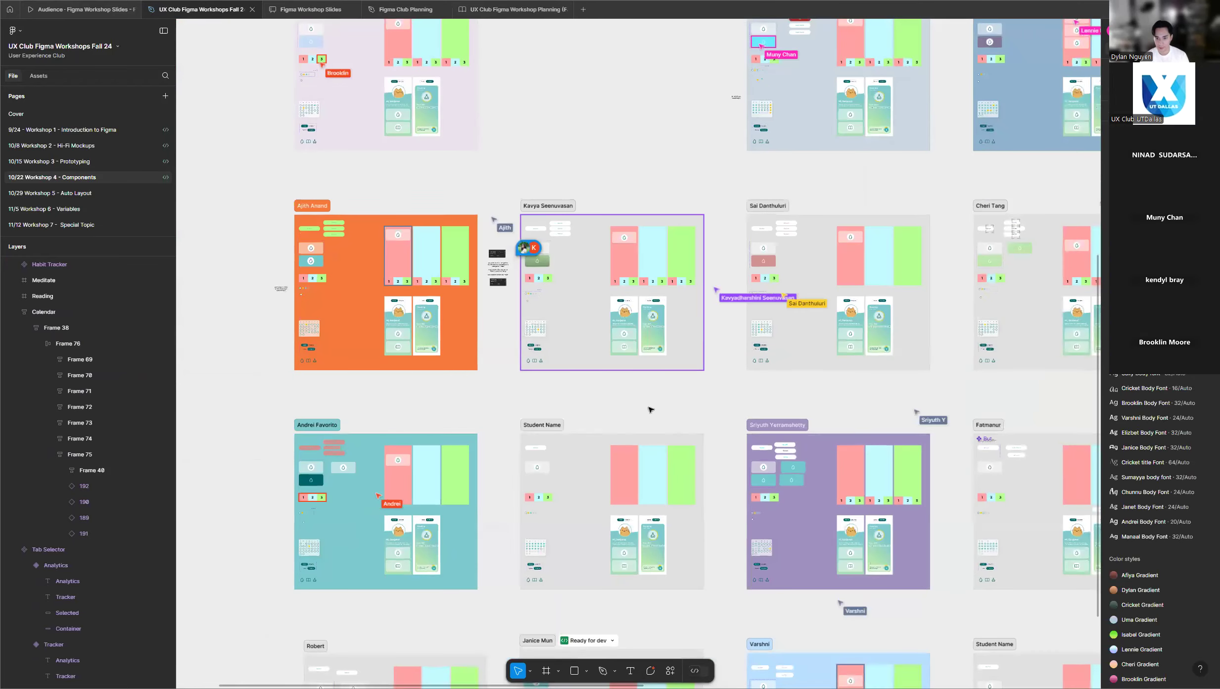
scroll(482, 413, "down", 3)
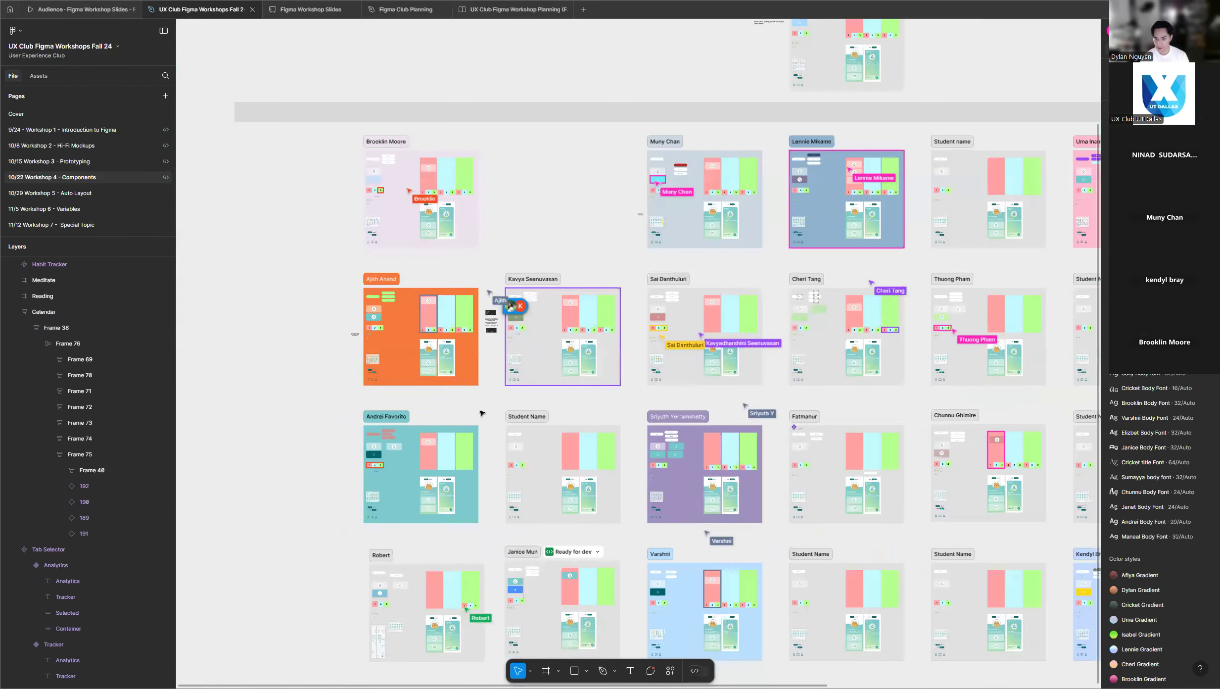
scroll(848, 409, "up", 3)
scroll(547, 409, "down", 3)
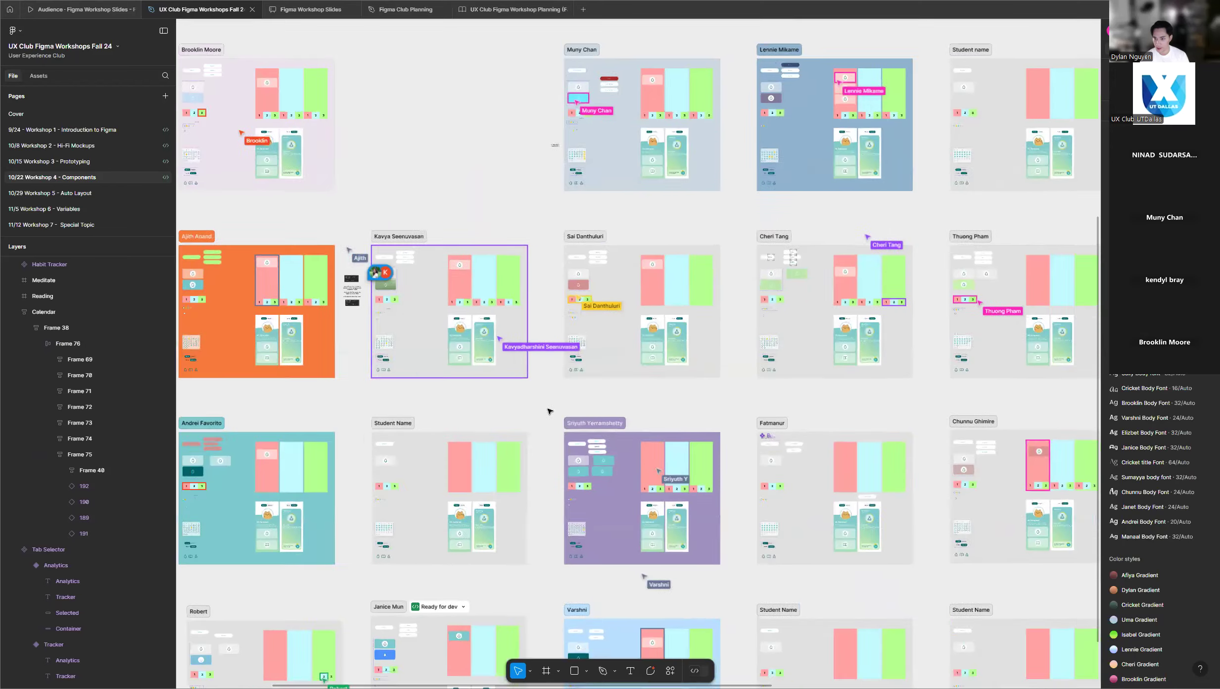
Examine the Nav Bar progress in the middle and last columns of participants' frames, from the dark blue frame down to the bottom row.
scroll(1041, 414, "up", 5)
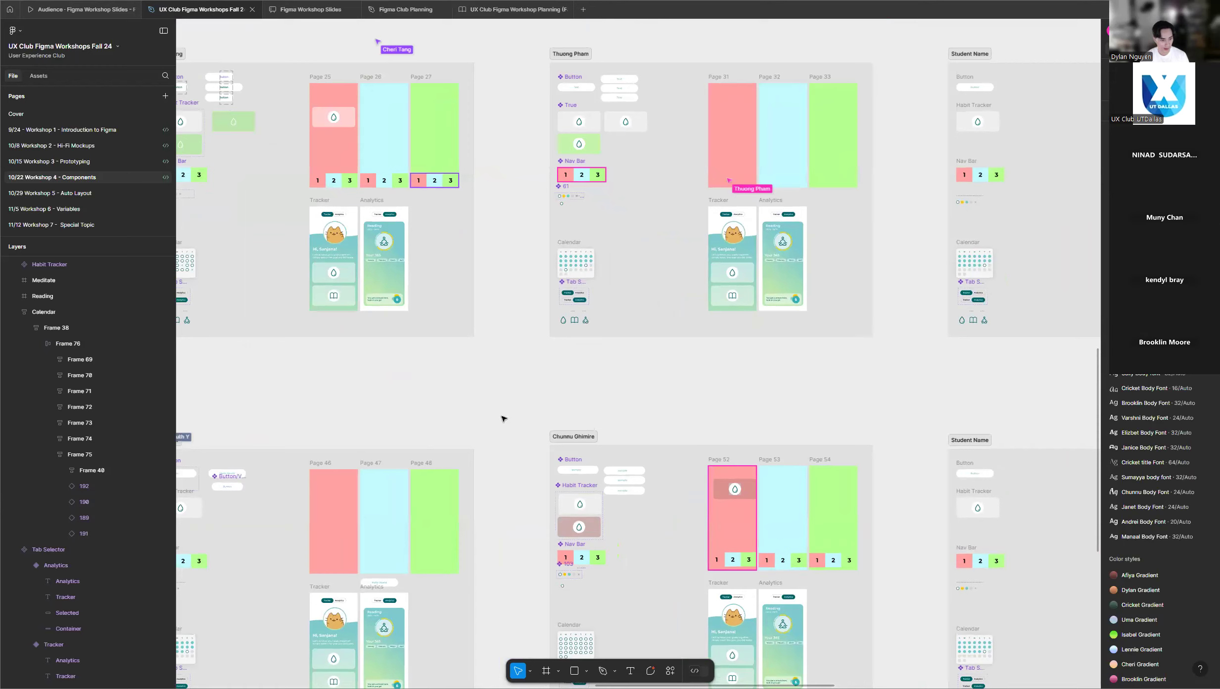
scroll(386, 380, "down", 5)
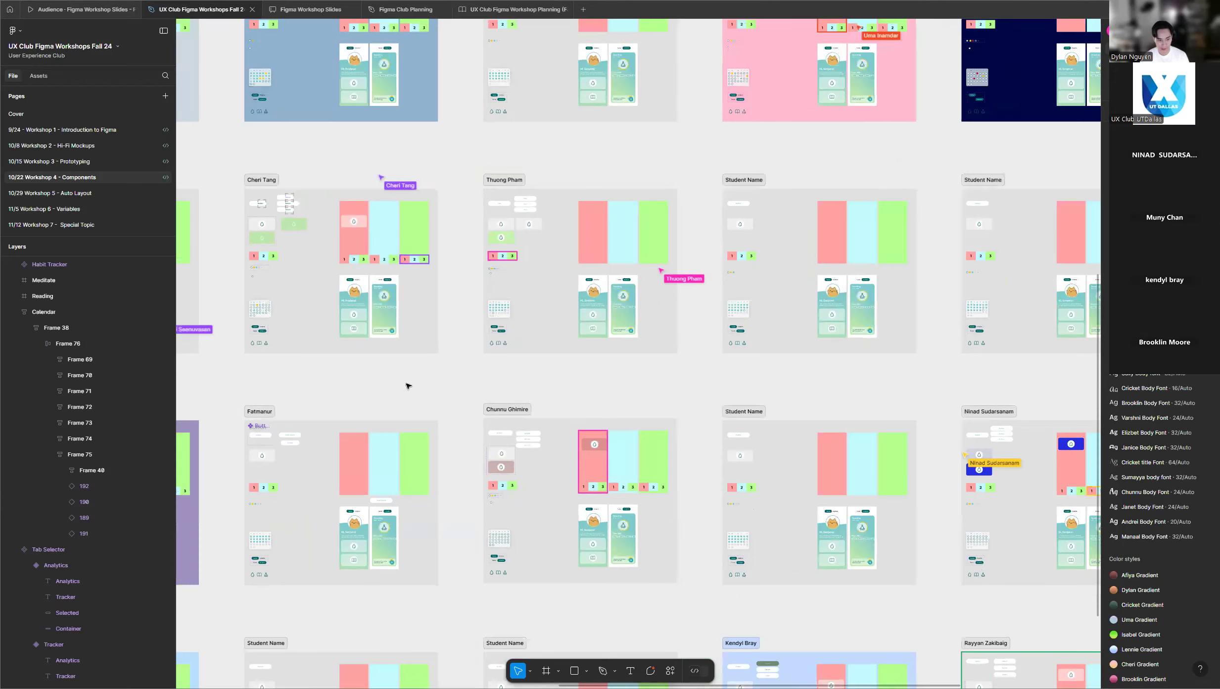
scroll(400, 391, "down", 2)
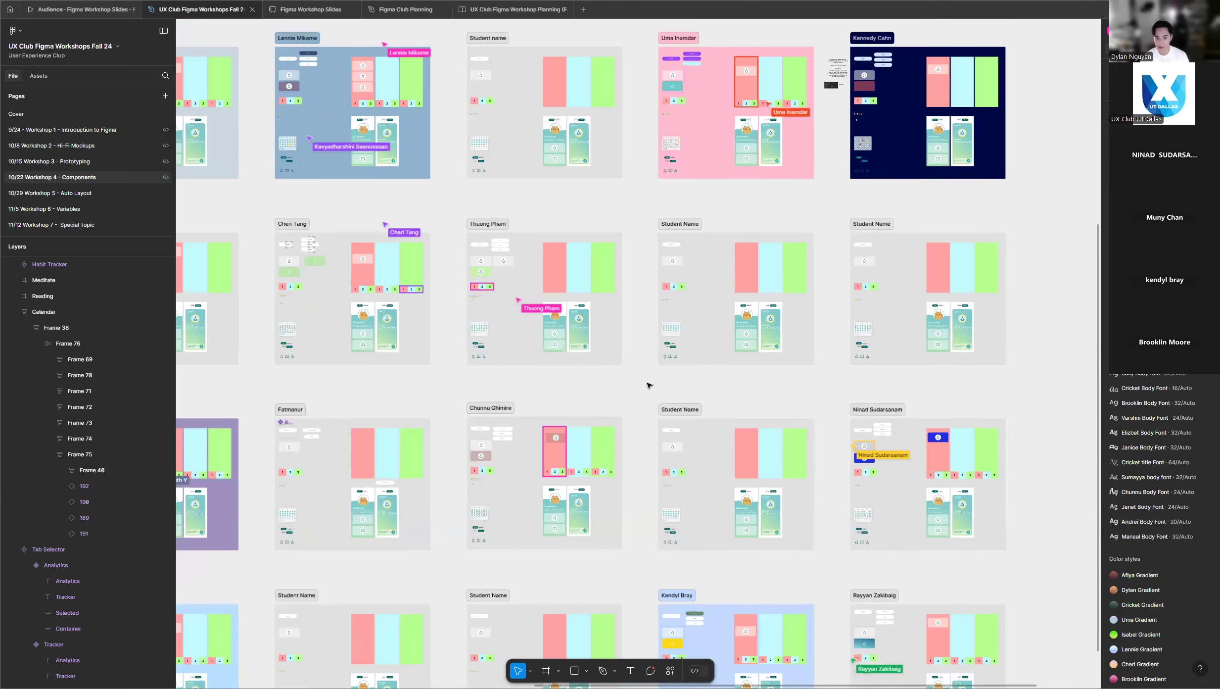
scroll(615, 259, "up", 5)
scroll(540, 251, "up", 3)
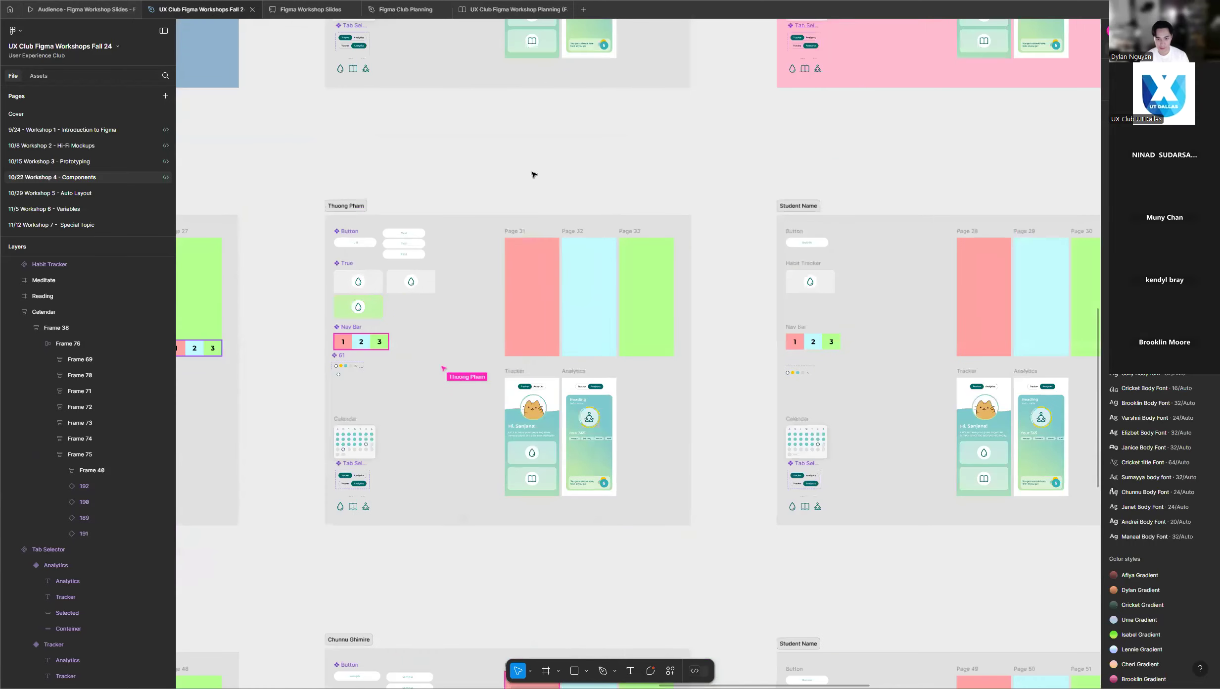
scroll(345, 172, "down", 5)
scroll(877, 330, "down", 3)
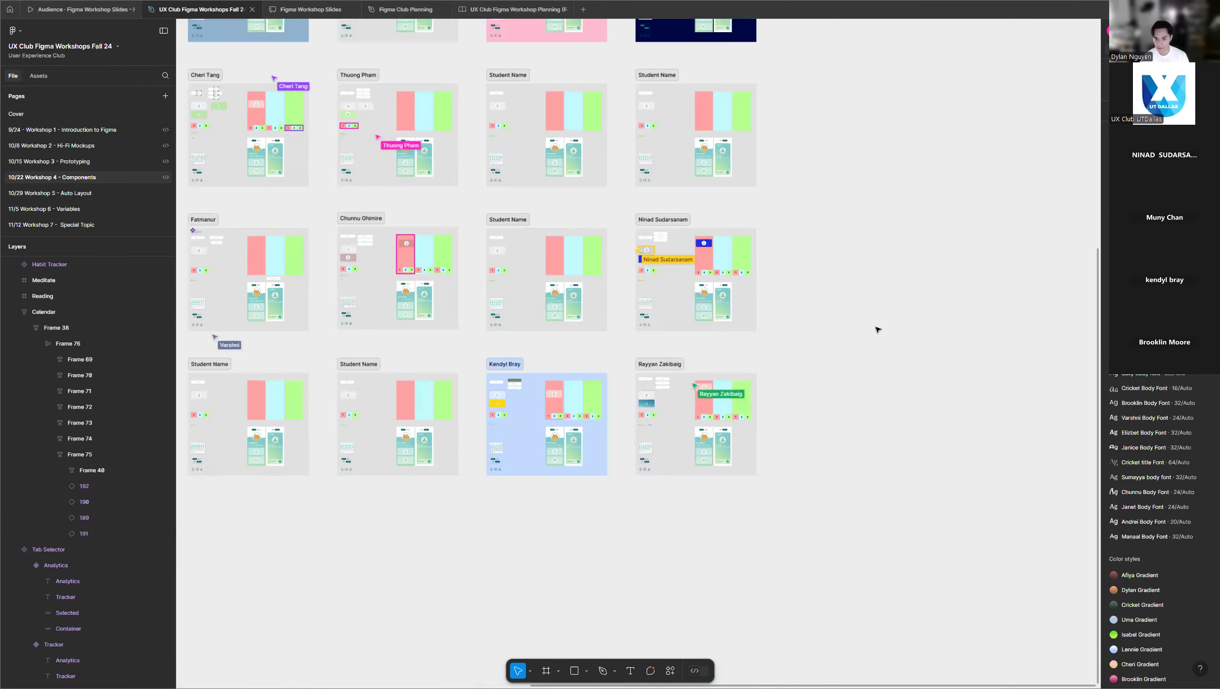
scroll(879, 360, "down", 5)
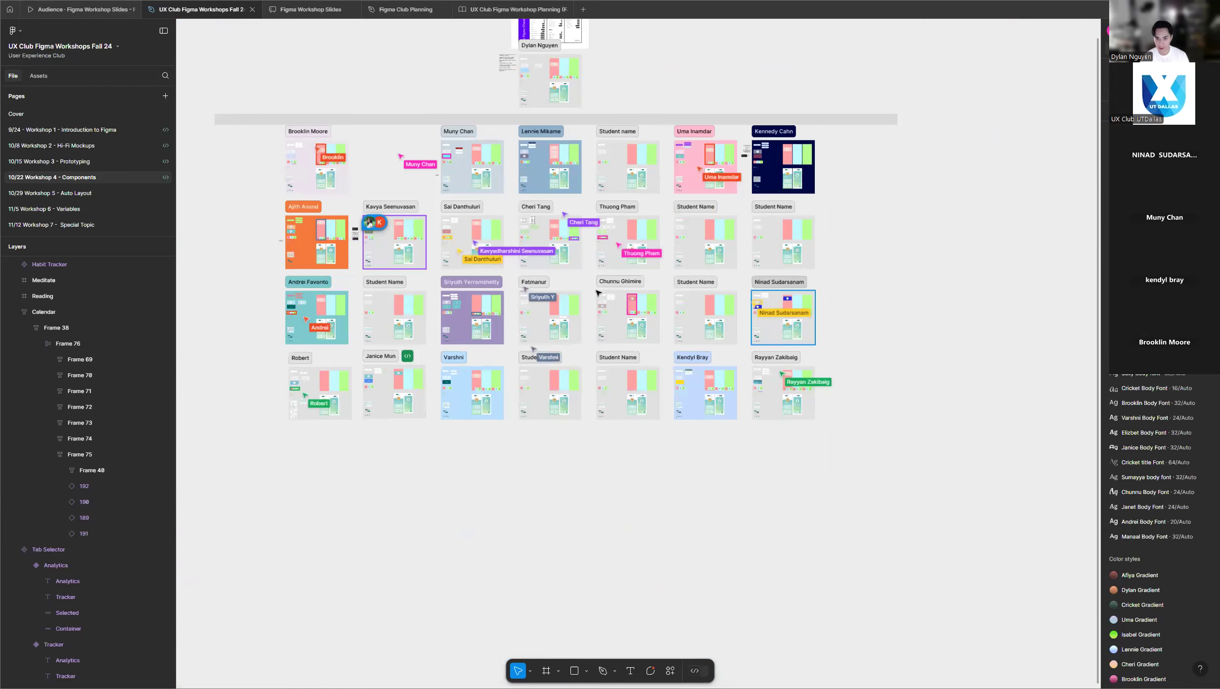
Survey the full grid of participants' frames, including the bottom row, and compare the work in the upper rows.
scroll(594, 280, "up", 2)
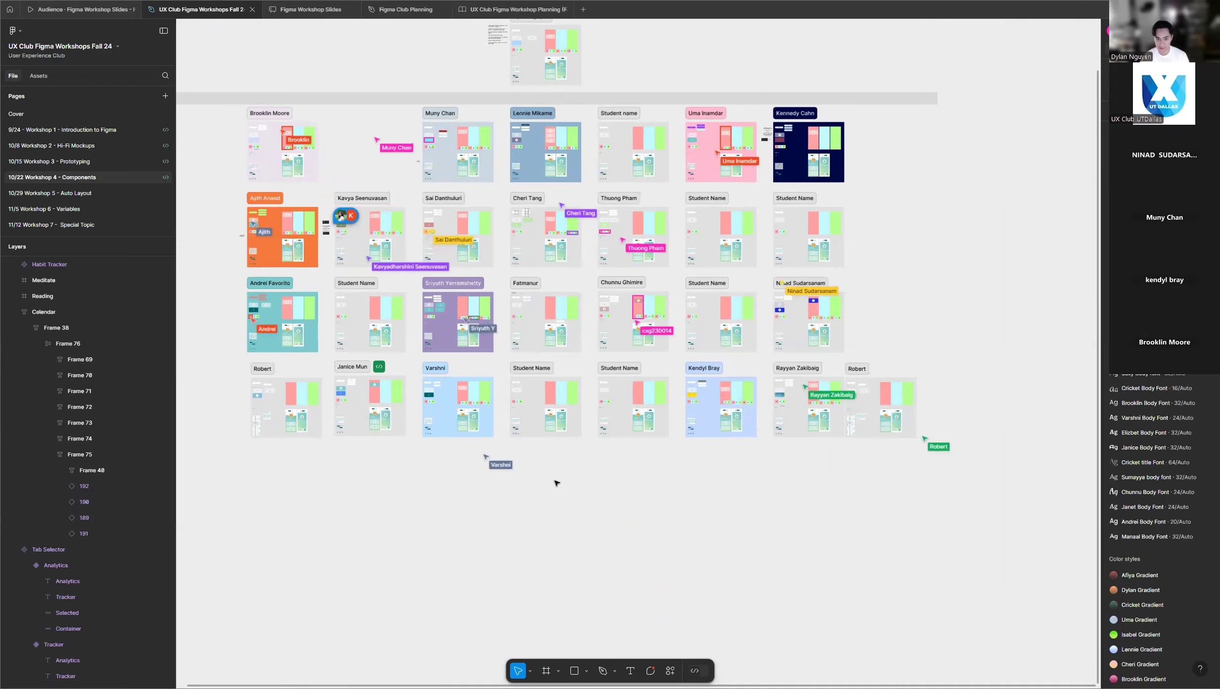
scroll(558, 481, "up", 1)
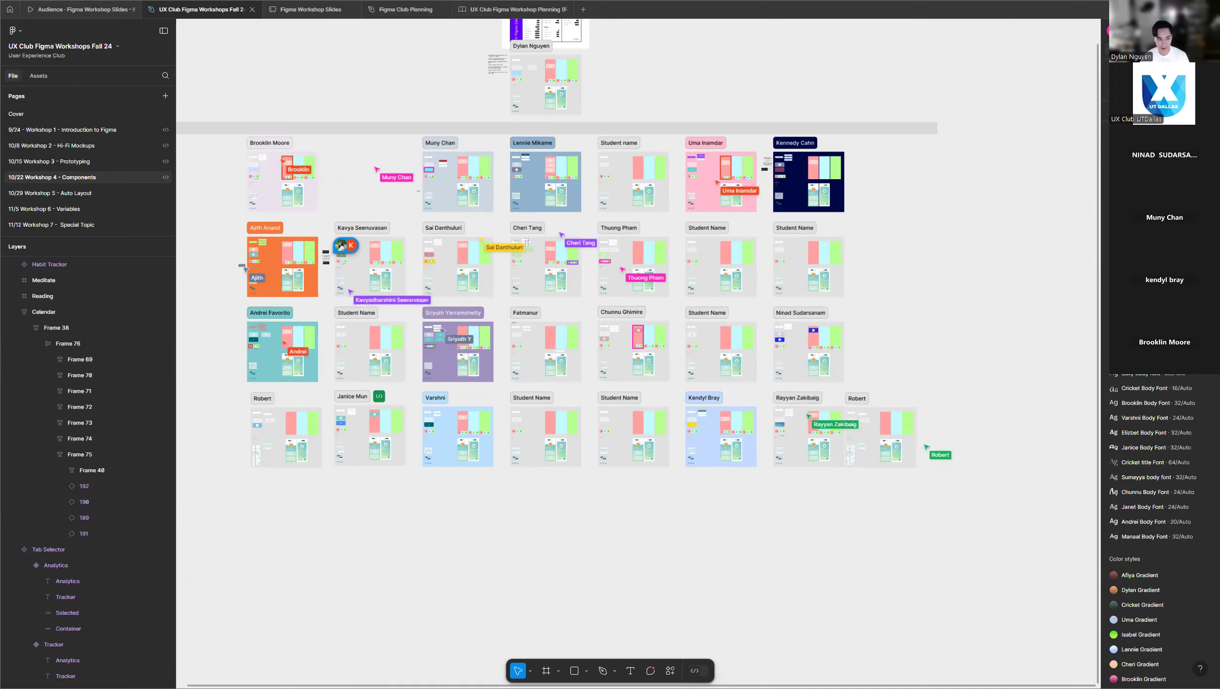
scroll(615, 549, "up", 2)
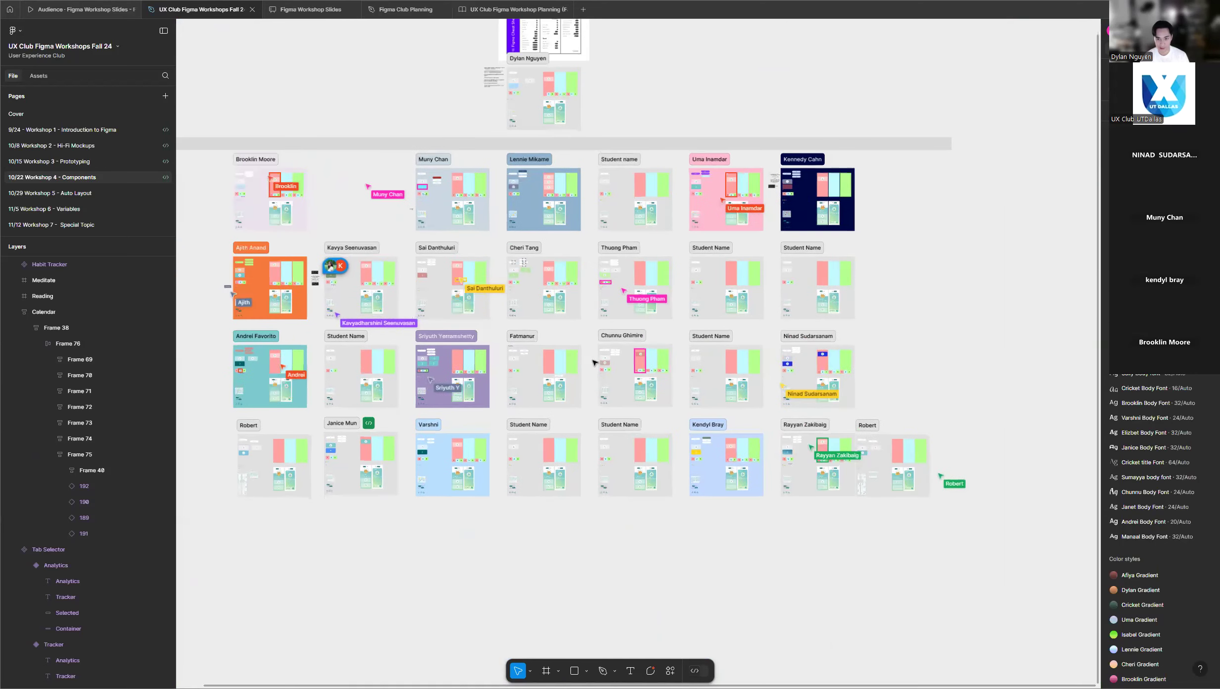
scroll(564, 277, "up", 5)
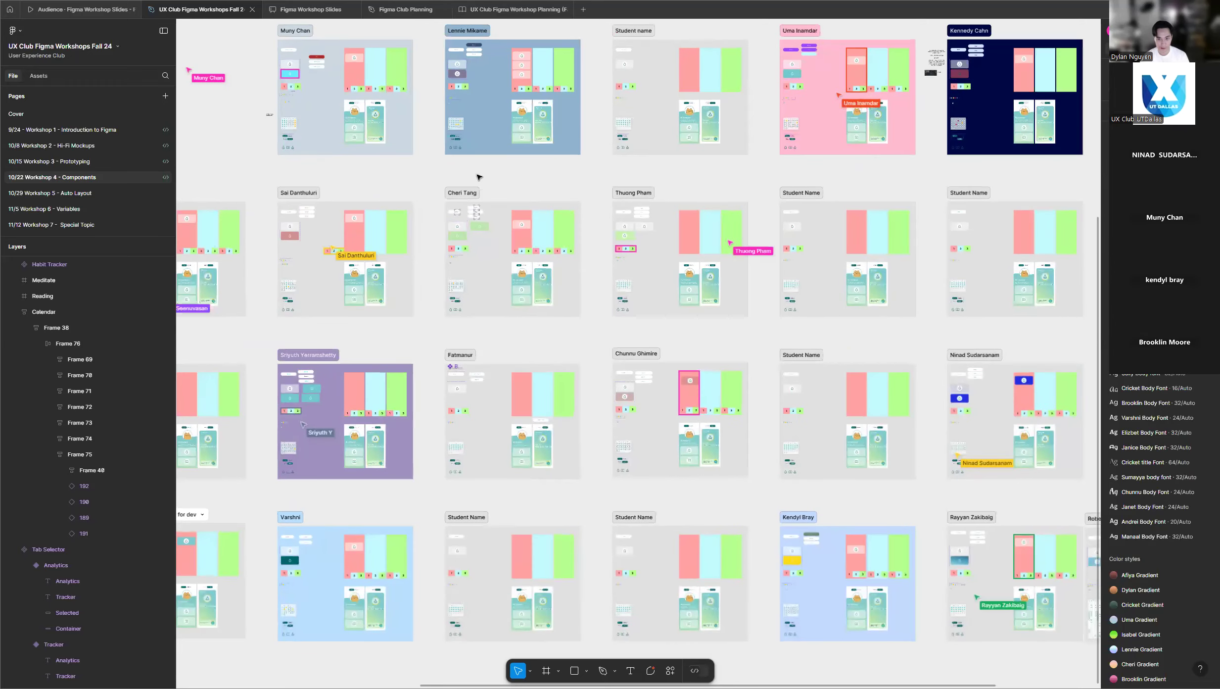
scroll(474, 179, "up", 2)
scroll(478, 178, "up", 5)
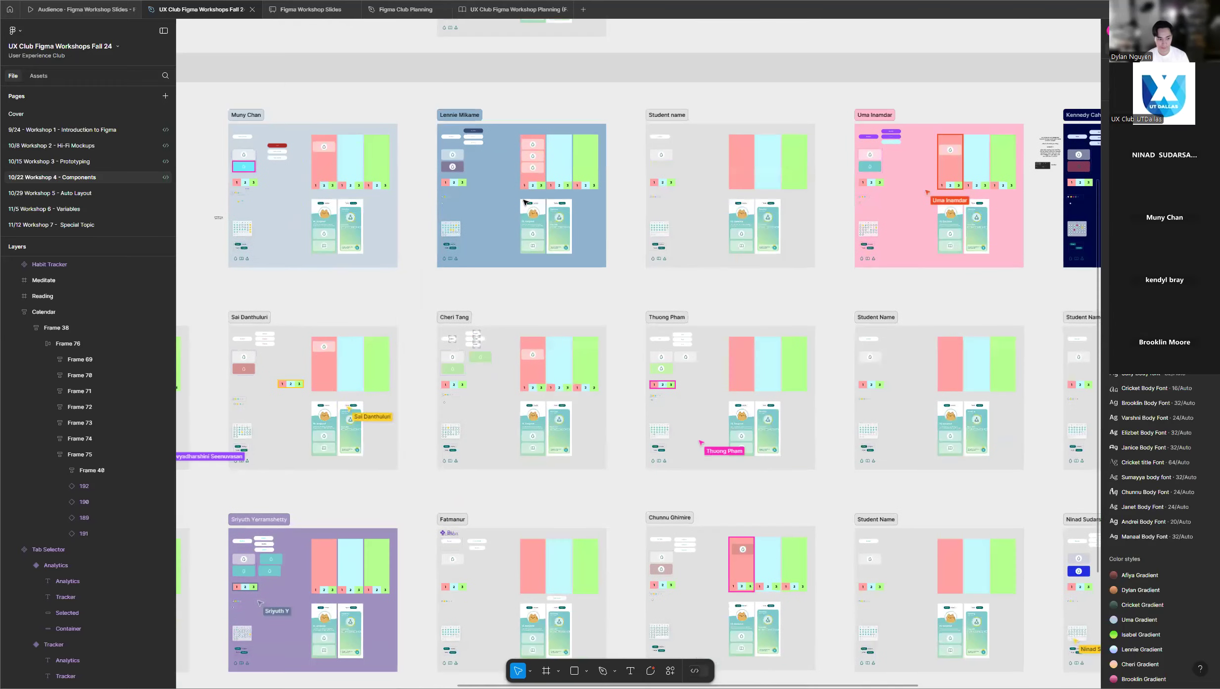
scroll(619, 288, "up", 3)
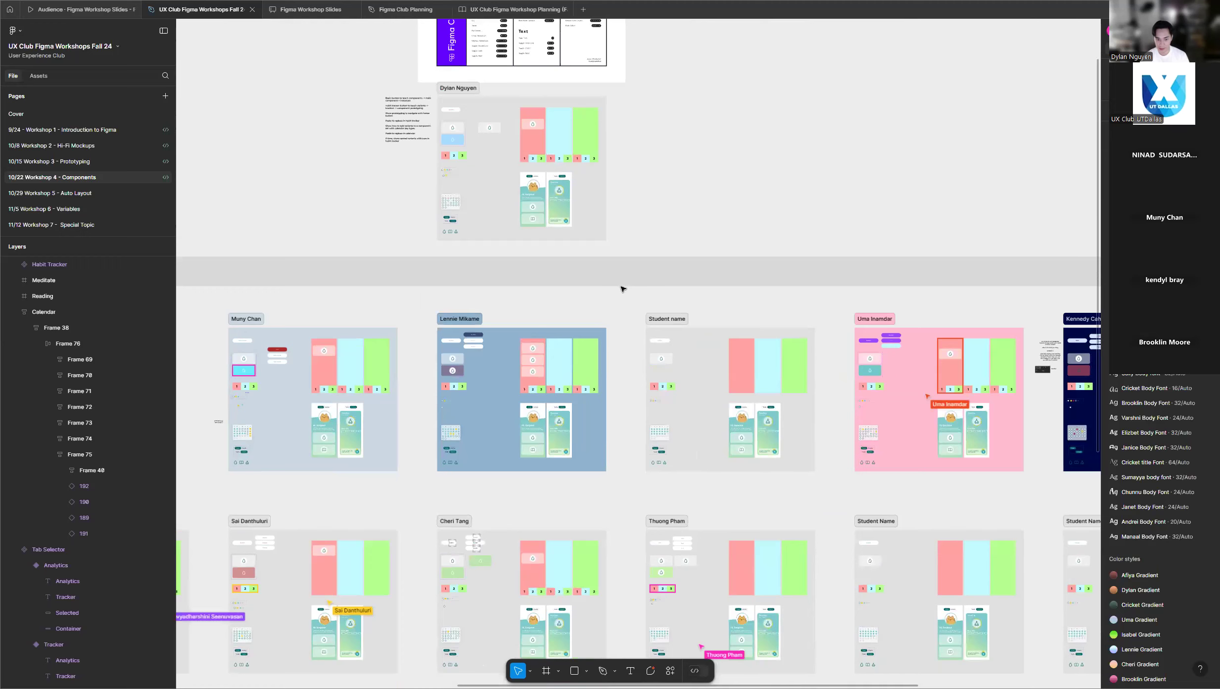
Place an instance of the Nav Bar component to the right of the main component in the instructor's frame.
scroll(653, 193, "up", 1)
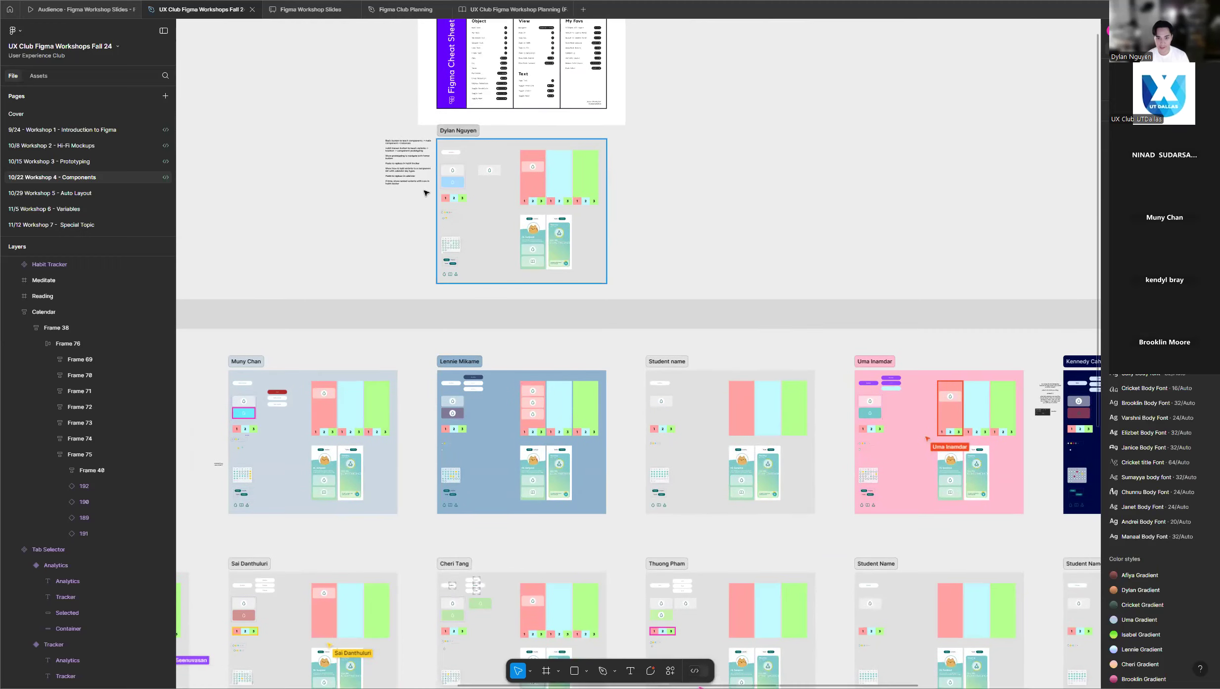
scroll(435, 190, "up", 5)
scroll(435, 190, "up", 5)
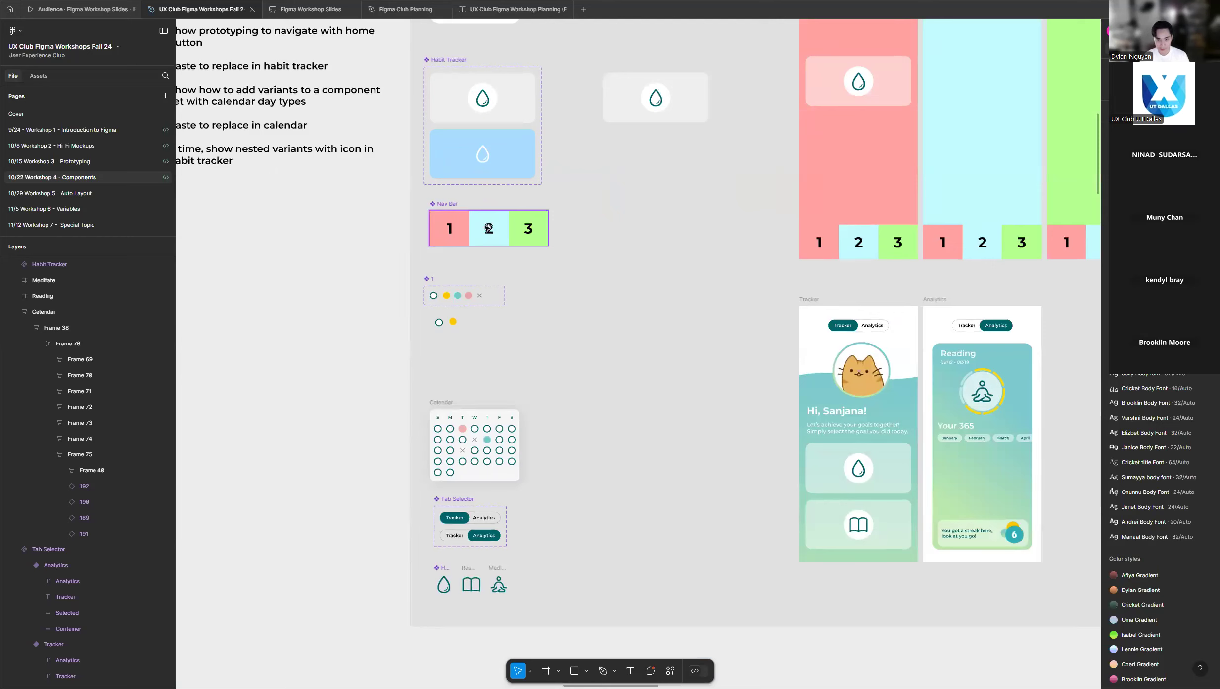
left_click_drag(492, 224, 662, 225)
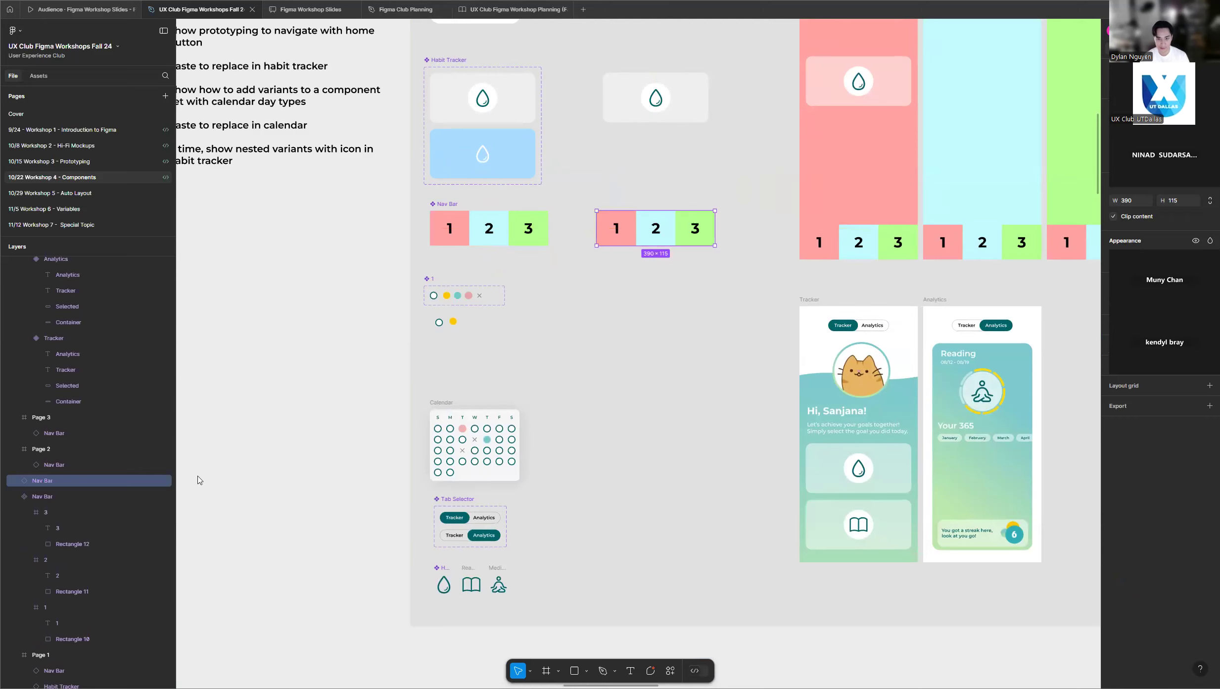
scroll(662, 368, "down", 1)
scroll(662, 369, "down", 5)
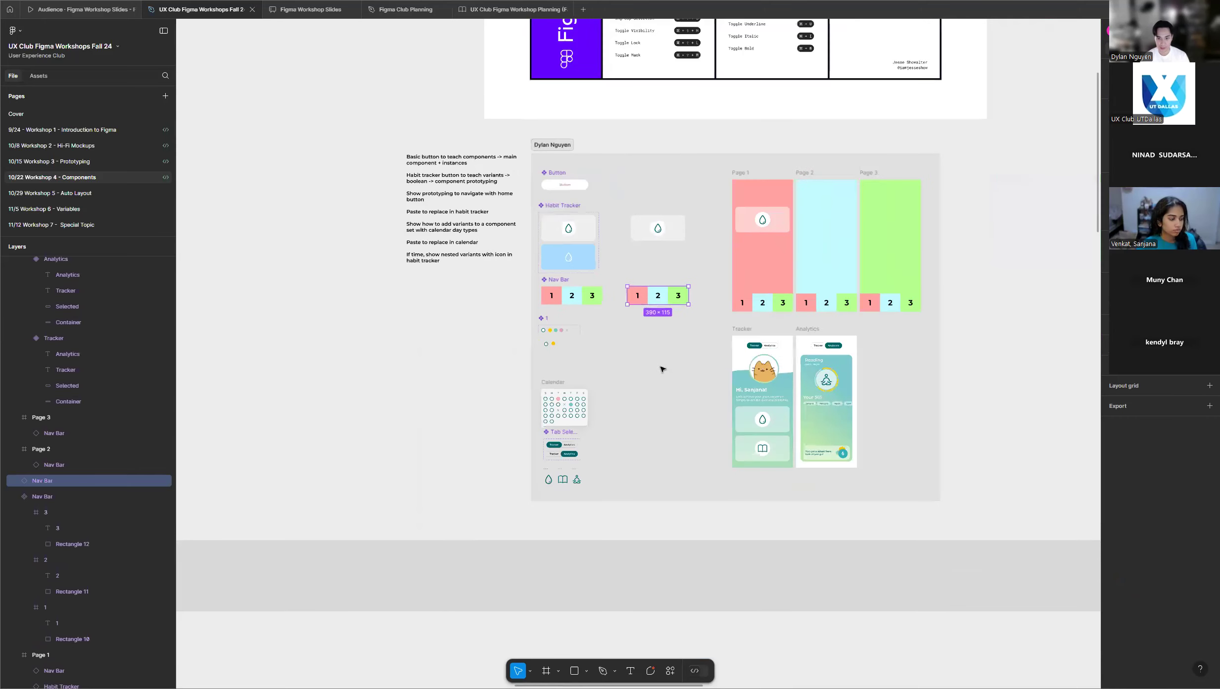
scroll(802, 268, "up", 3)
scroll(577, 319, "down", 10)
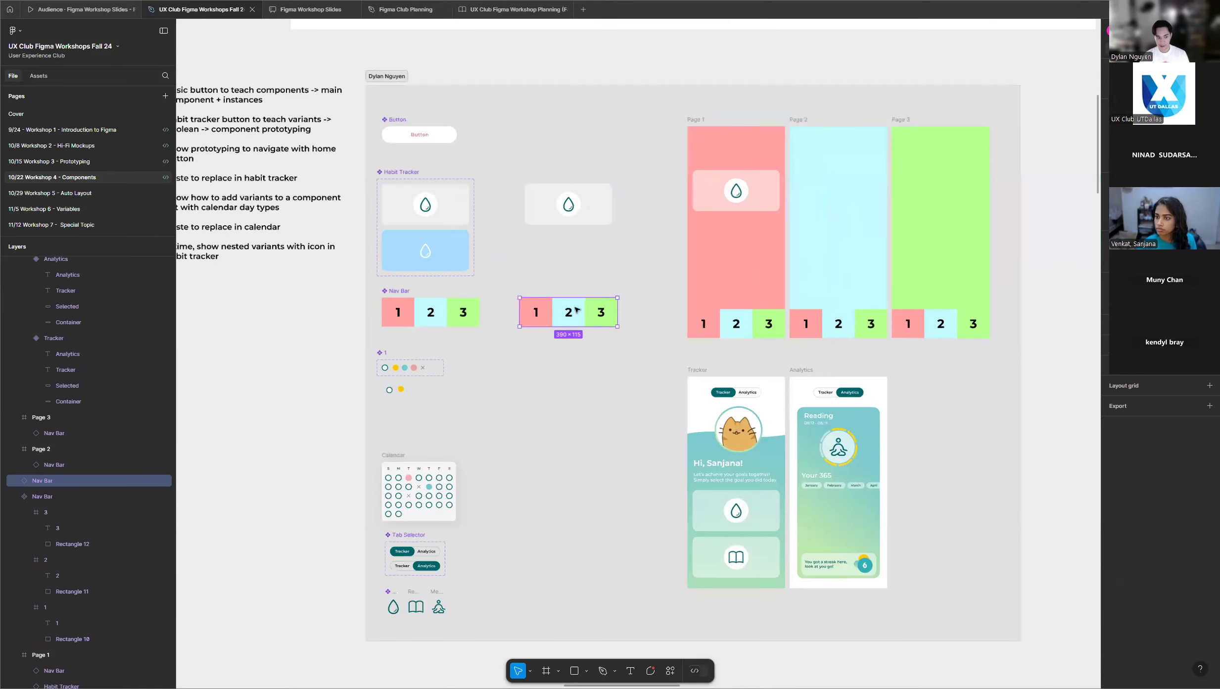
Check the whole workshop grid once more, return to the instructor's frame and deselect the Nav Bar instance.
scroll(578, 325, "down", 3)
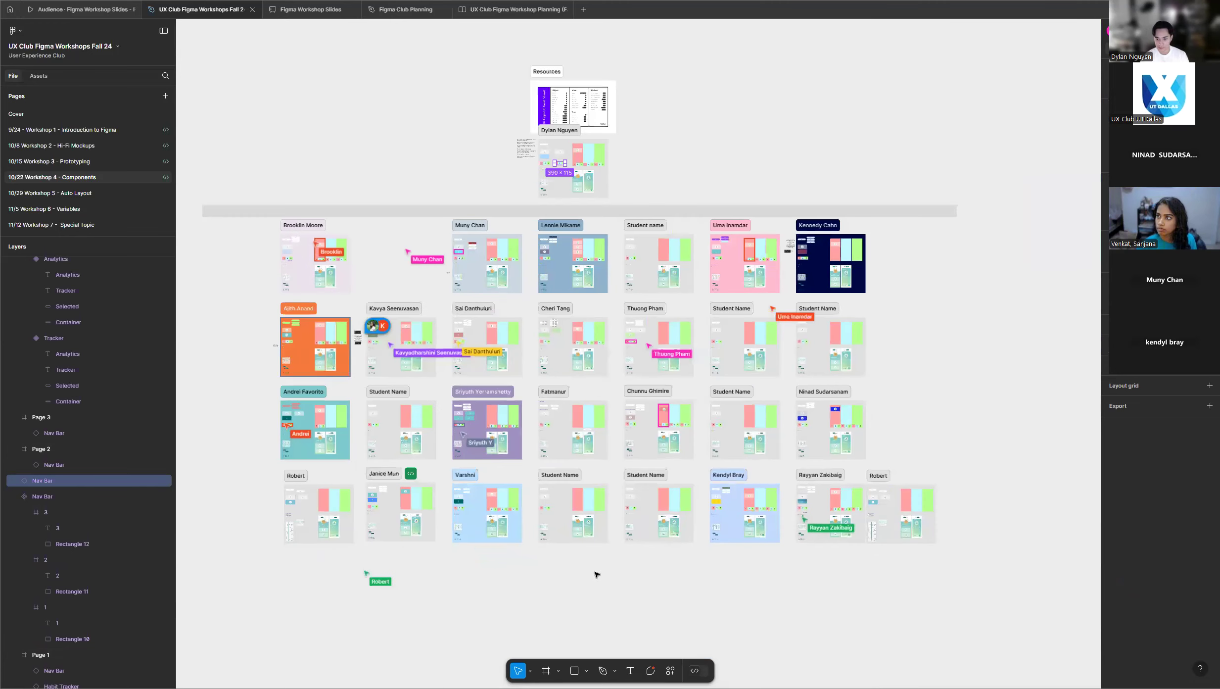
scroll(572, 565, "up", 2)
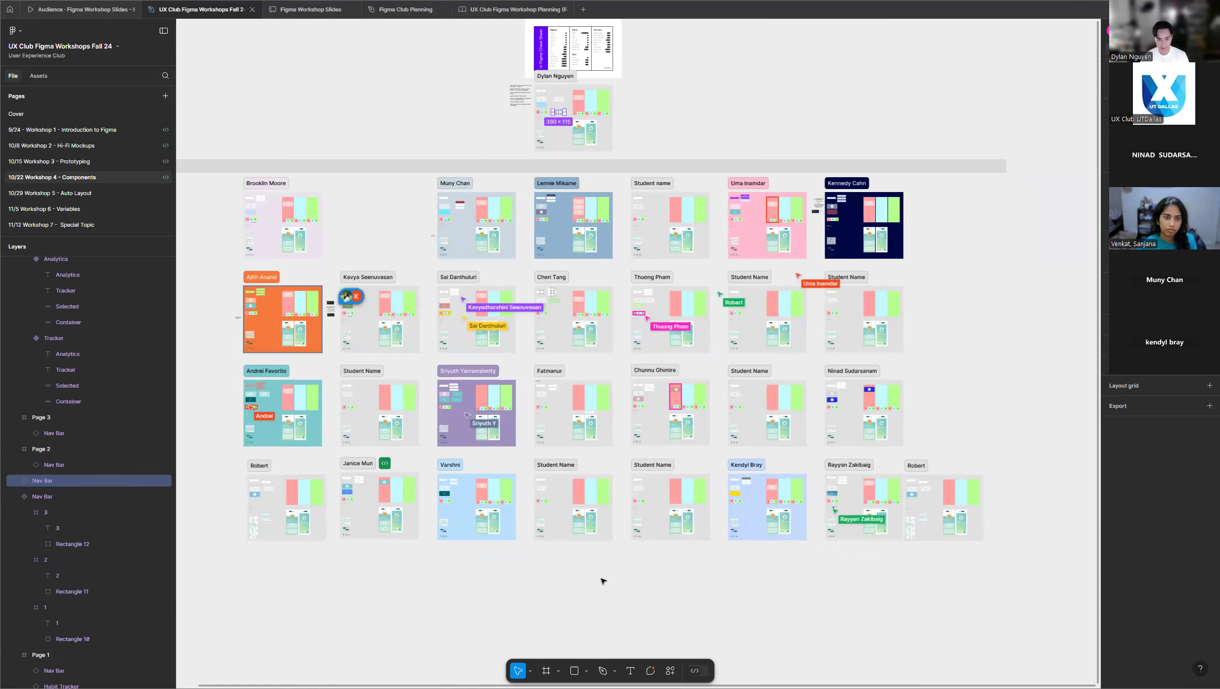
scroll(602, 578, "up", 3)
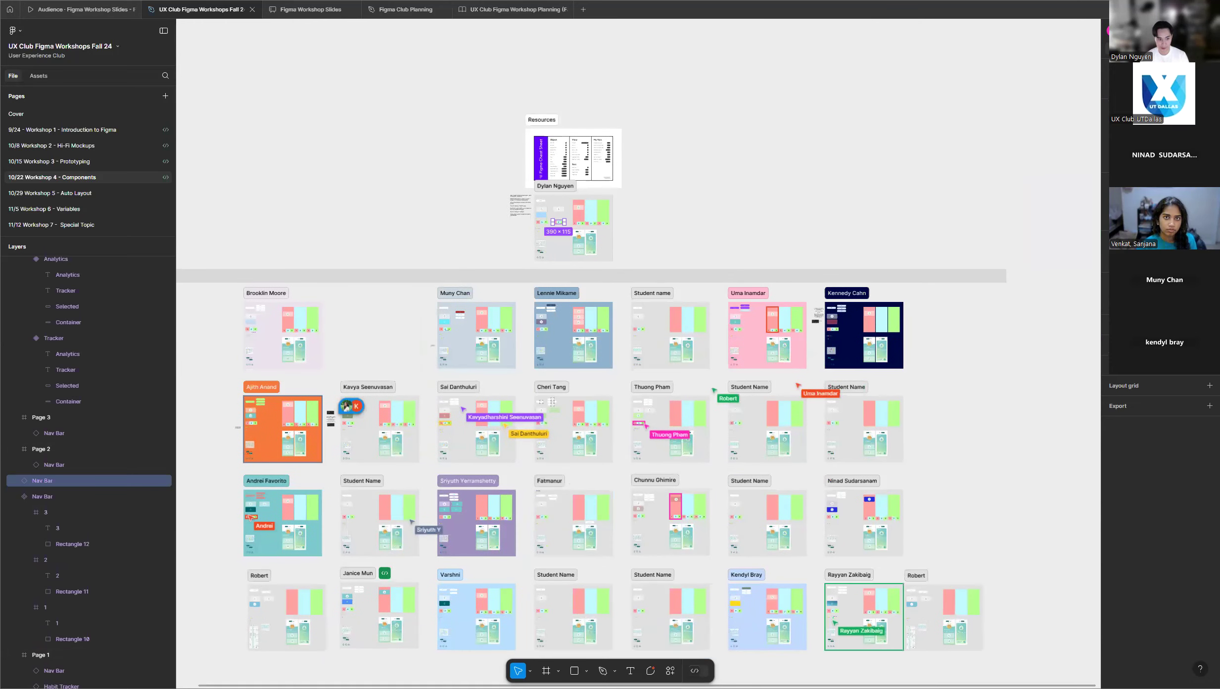
scroll(569, 203, "up", 5)
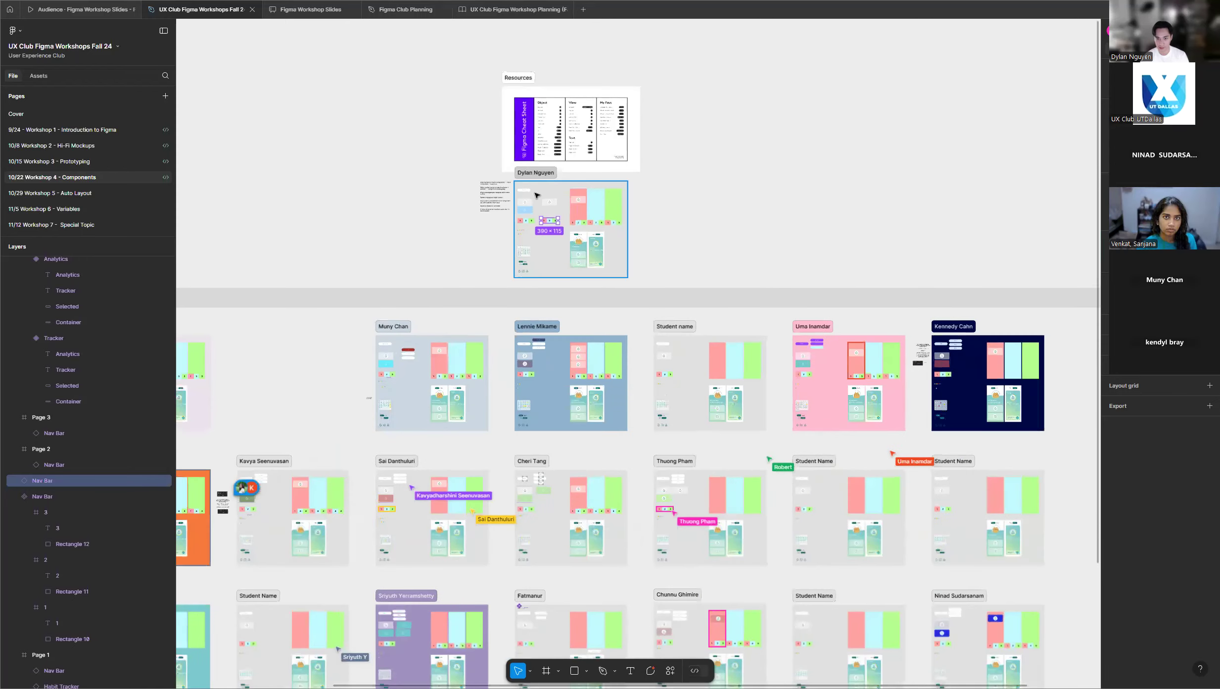
scroll(578, 190, "up", 5)
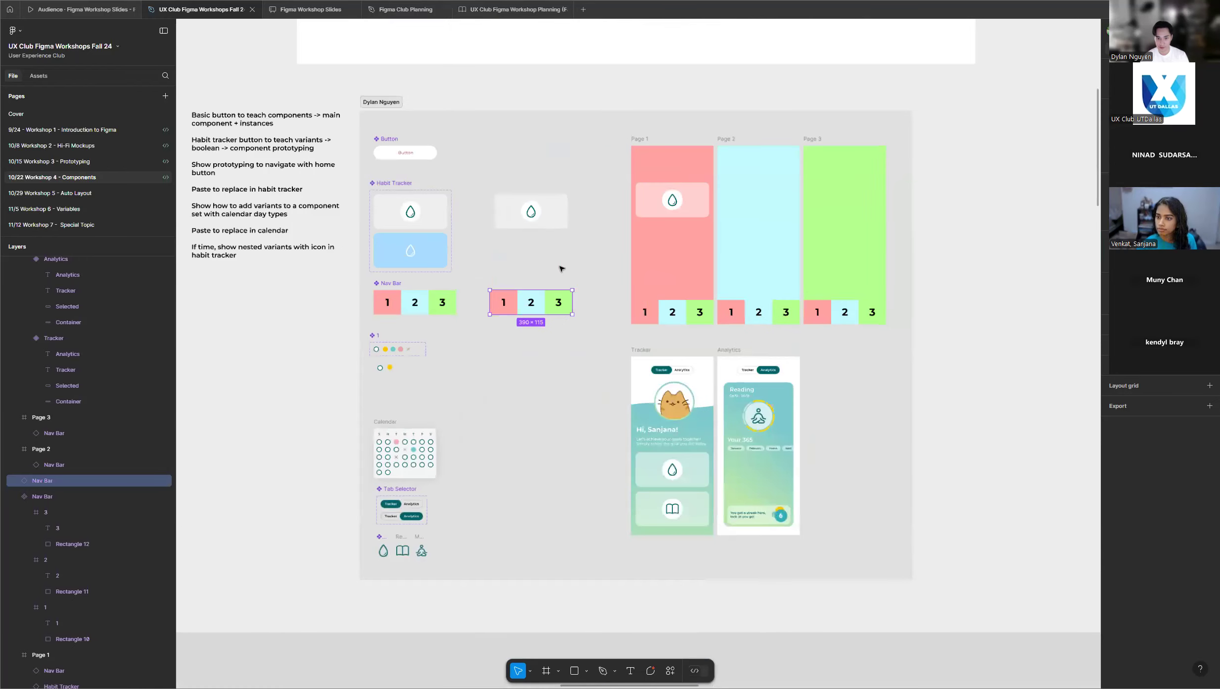
left_click(560, 269)
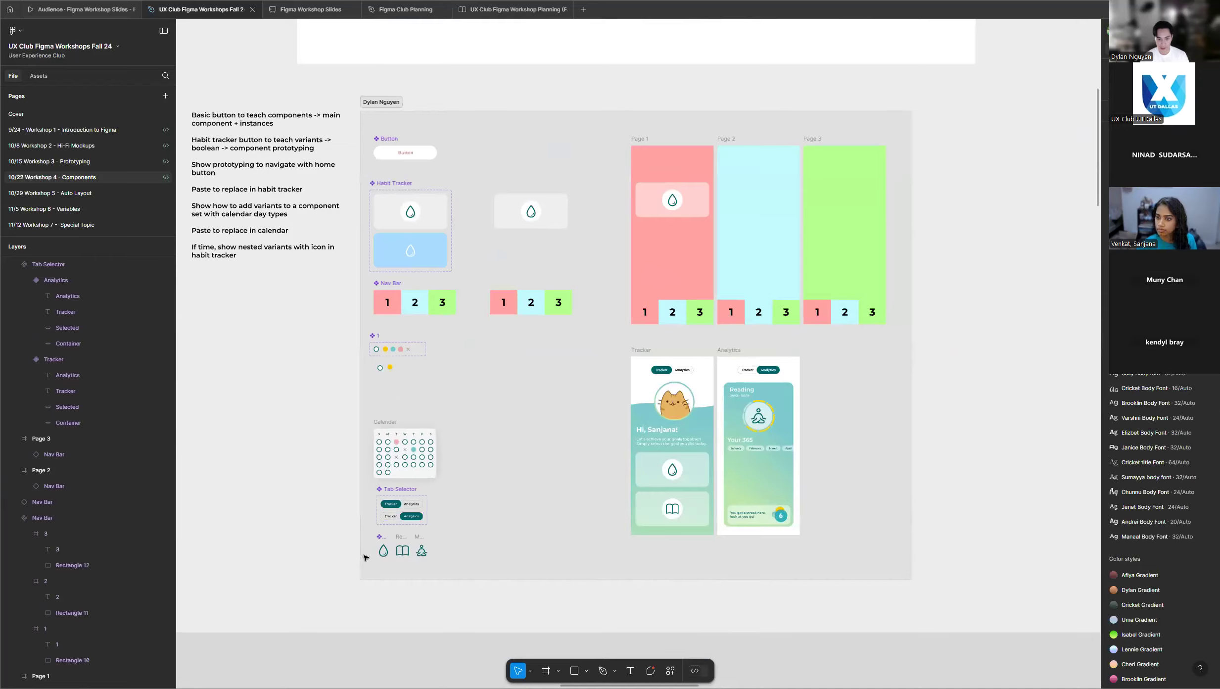
Review the Calendar, the Tab Selector component set and the Habit Icon, Reading and Meditate icons in the instructor's frame.
scroll(364, 558, "up", 3)
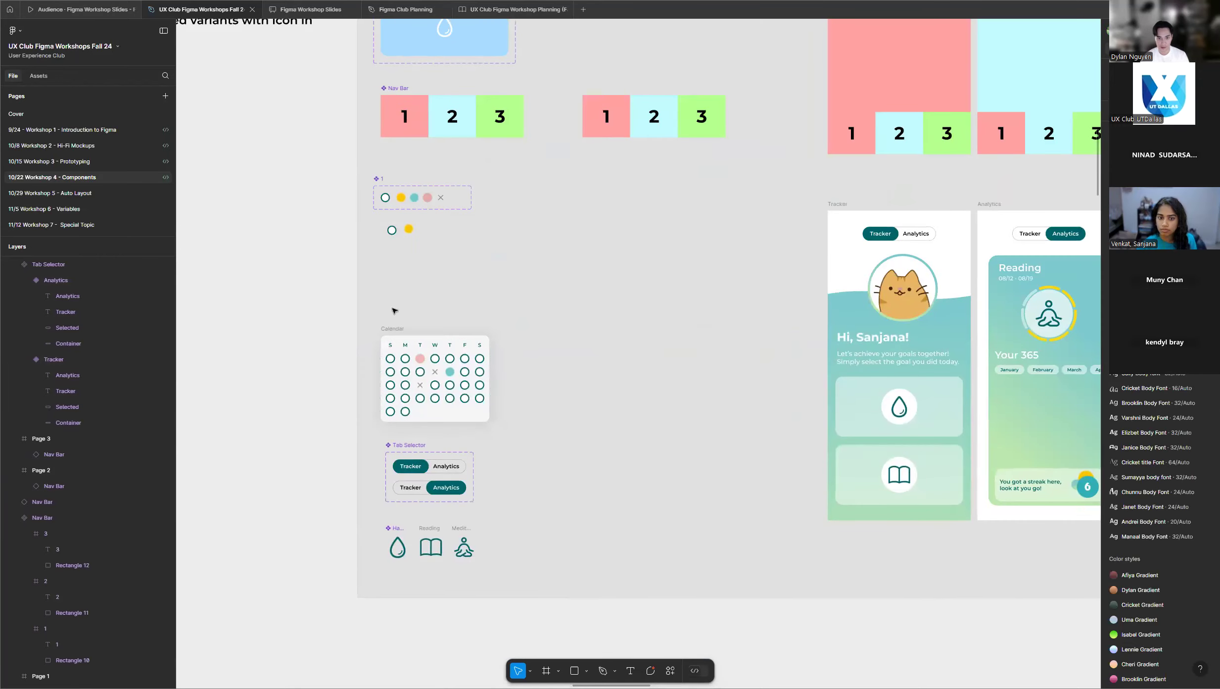
scroll(394, 311, "up", 1)
scroll(414, 324, "down", 3)
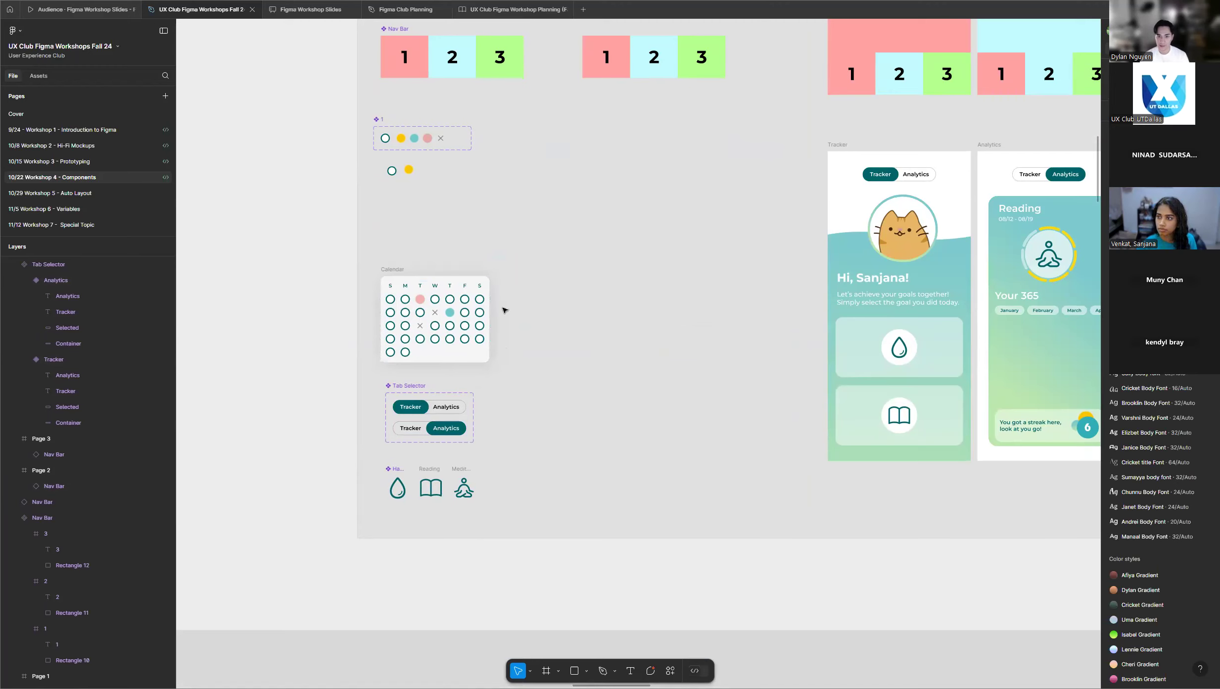
scroll(356, 474, "up", 5)
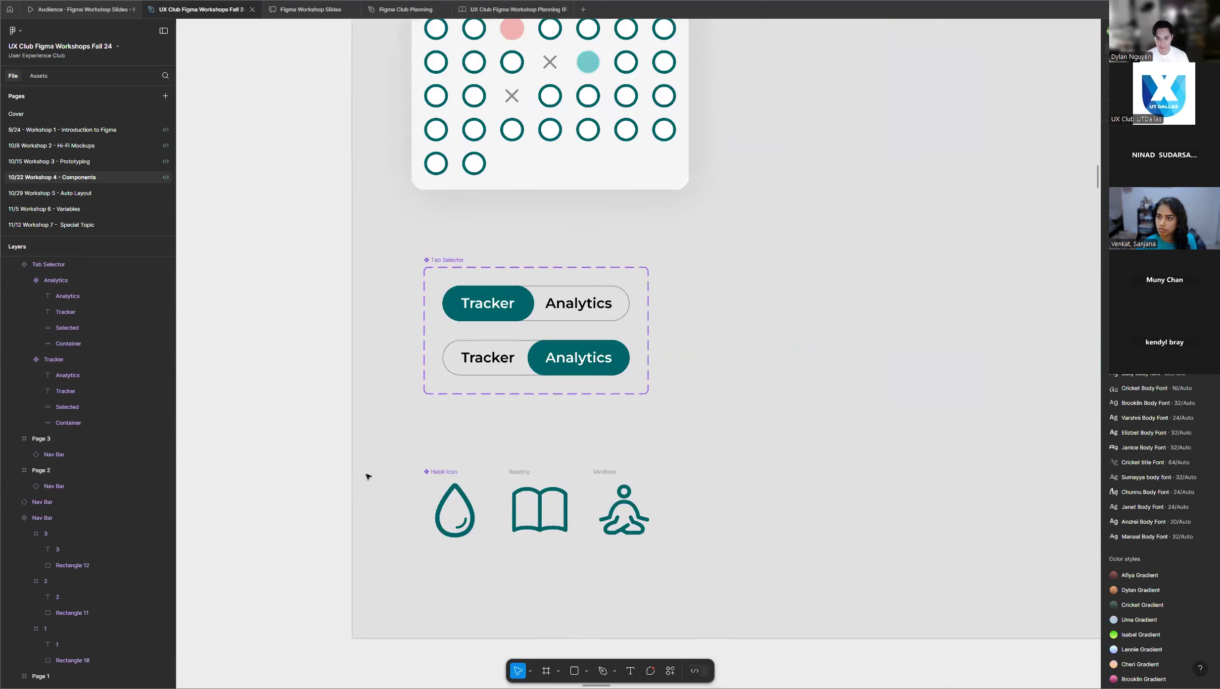
scroll(563, 405, "down", 3)
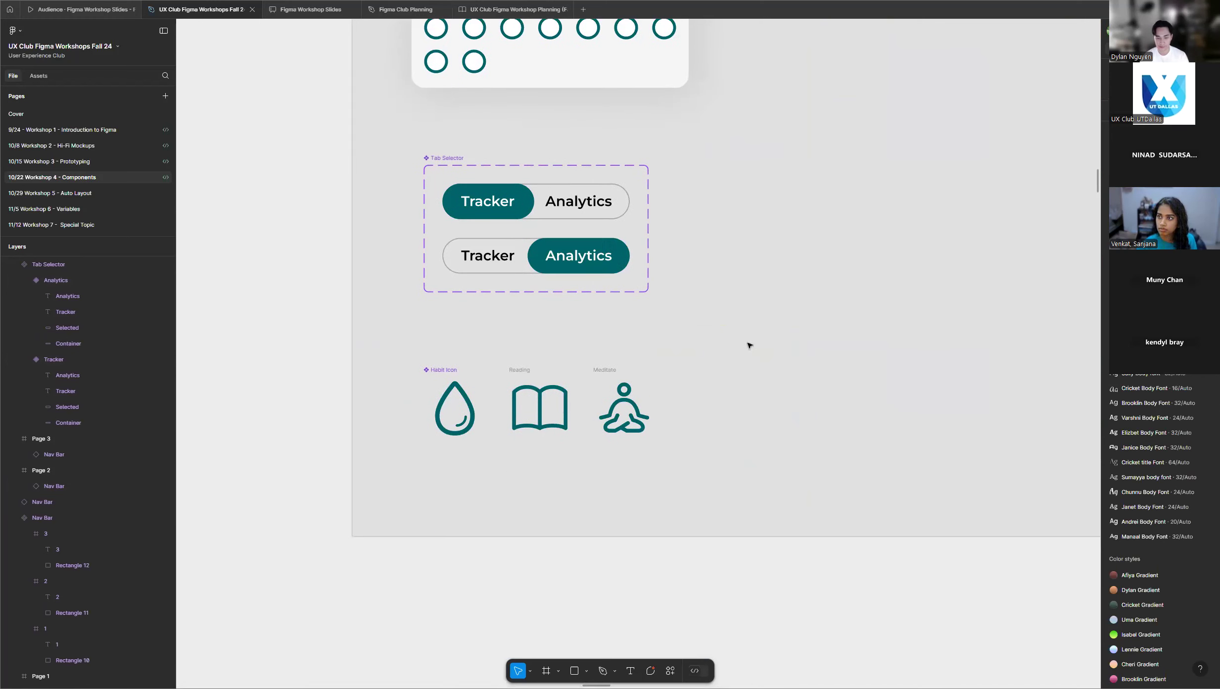
scroll(464, 371, "down", 4)
scroll(601, 288, "up", 10)
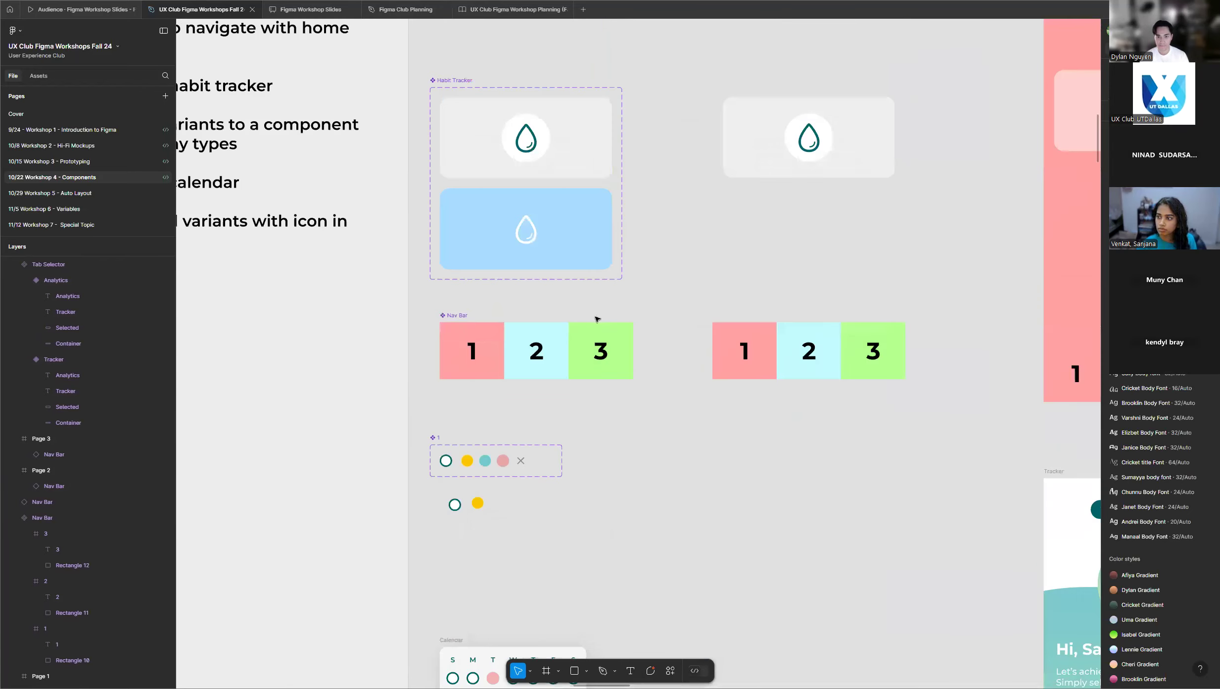
Examine the water-drop icon in both Habit Tracker variants and compare it with the instance beside the set.
scroll(643, 302, "up", 5)
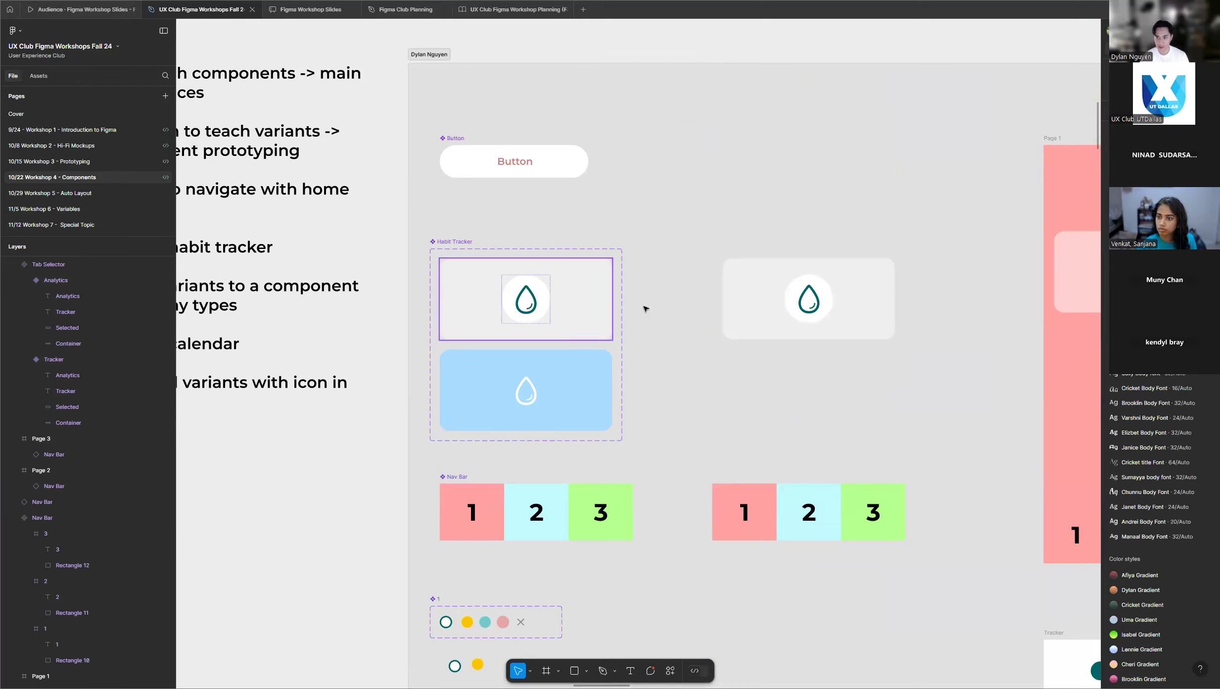
scroll(653, 310, "up", 3)
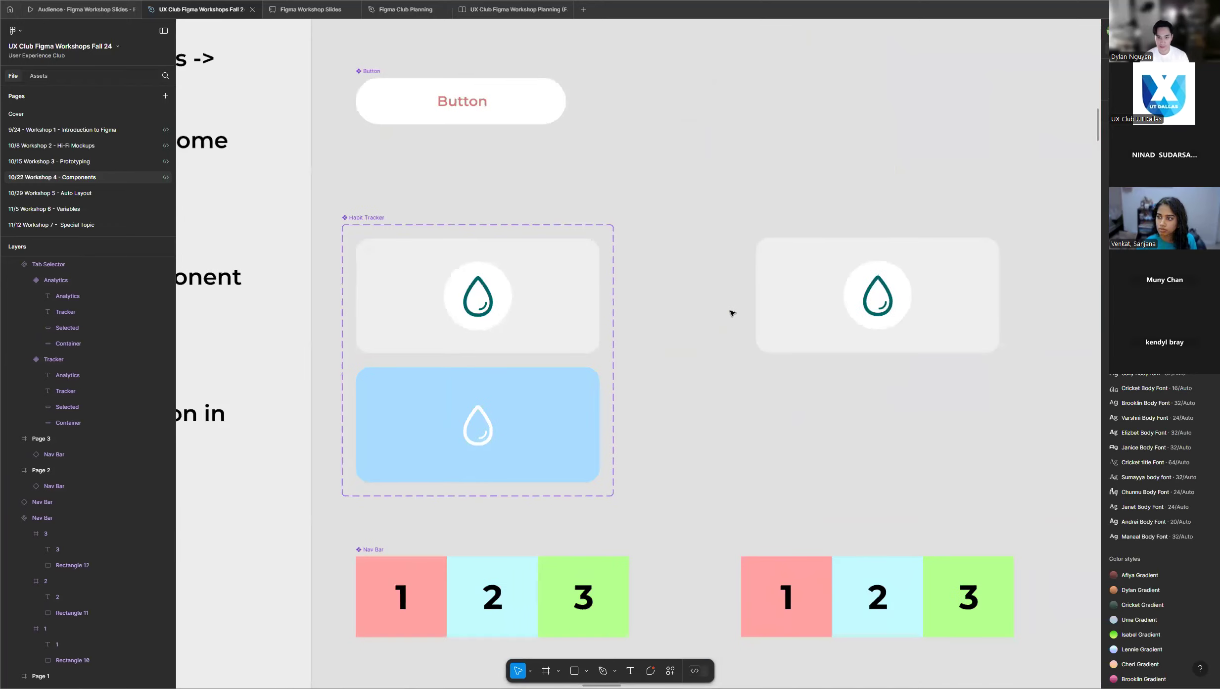
scroll(729, 310, "down", 2)
scroll(568, 277, "up", 3)
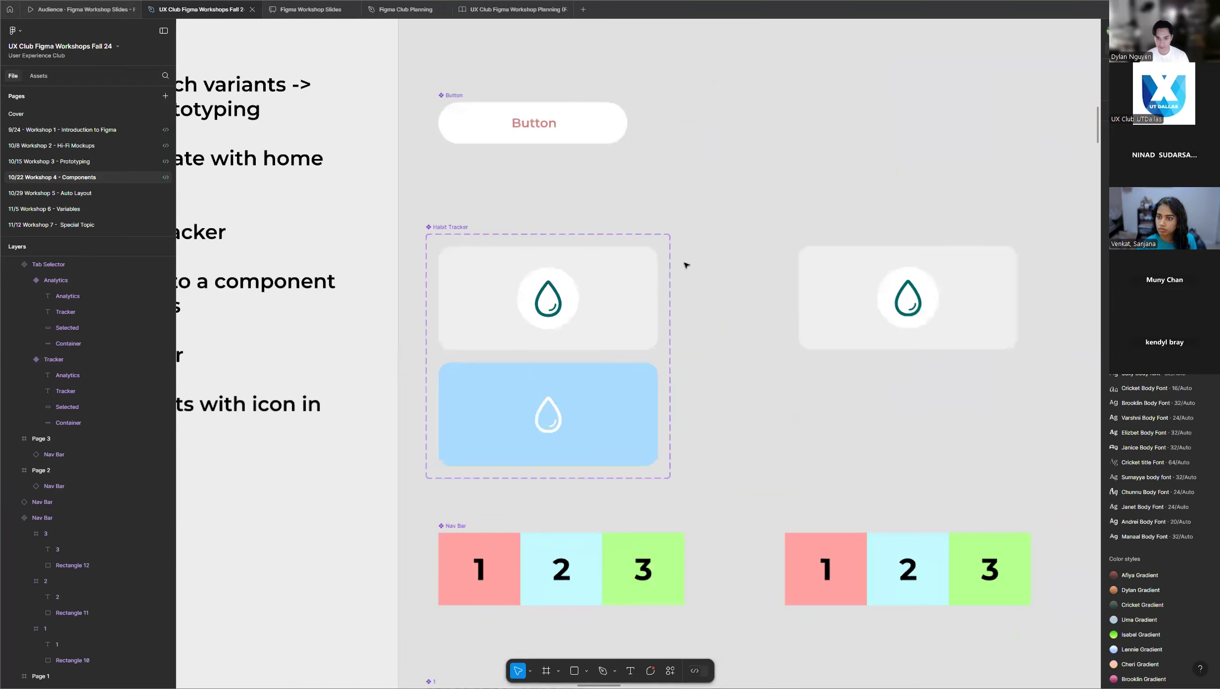
scroll(498, 302, "up", 2)
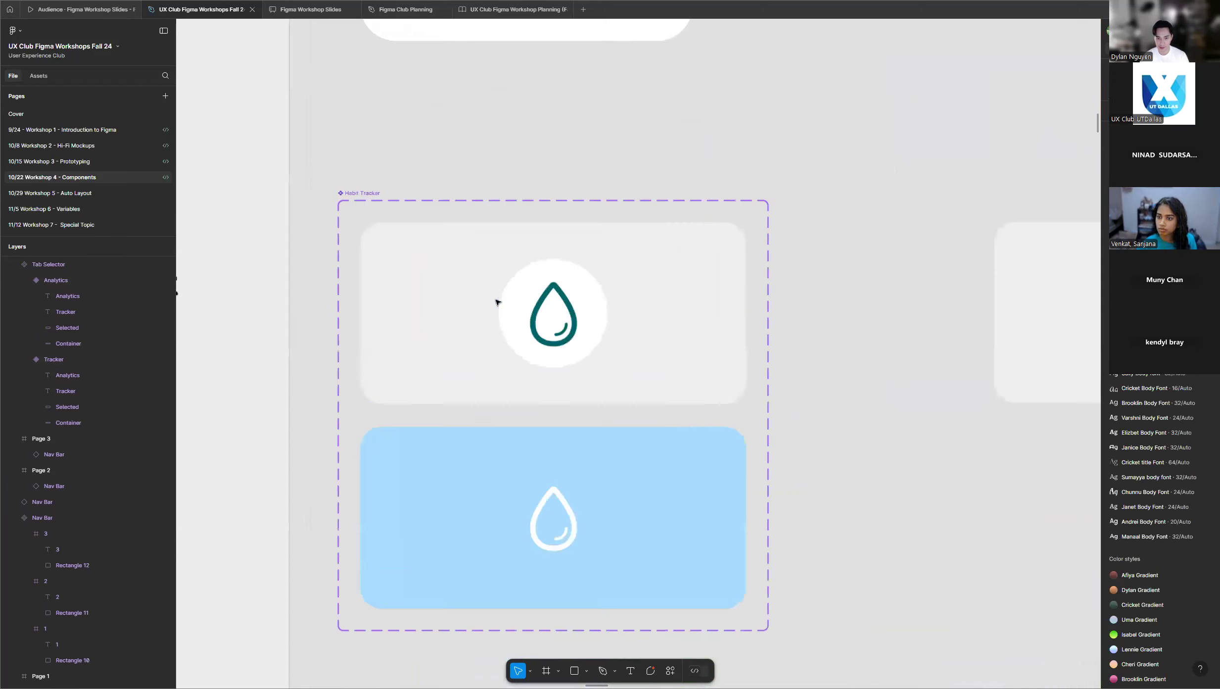
scroll(677, 300, "down", 1)
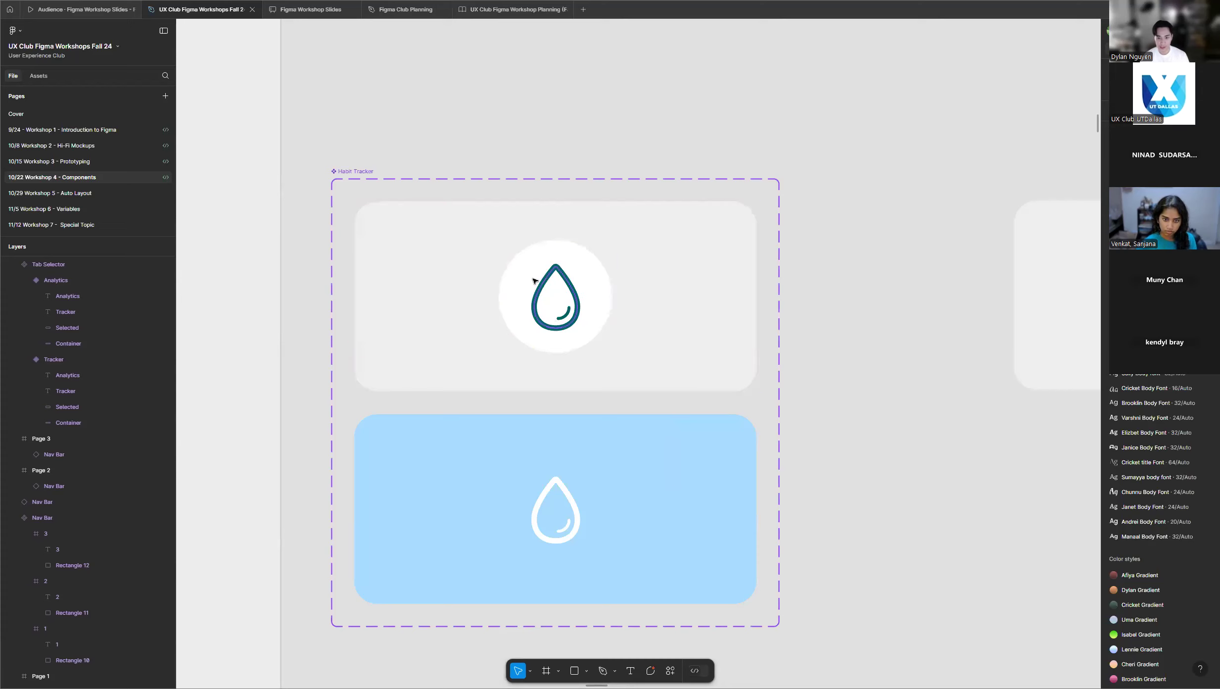
scroll(568, 307, "down", 3)
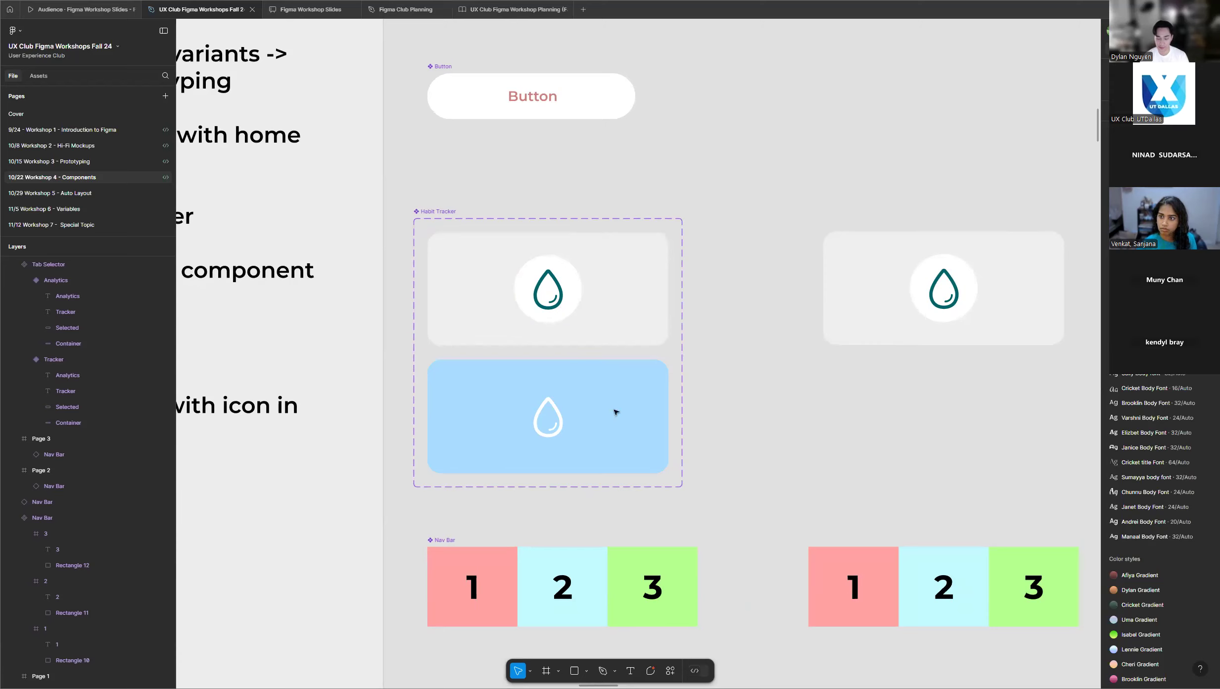
scroll(540, 291, "up", 3, "ctrl")
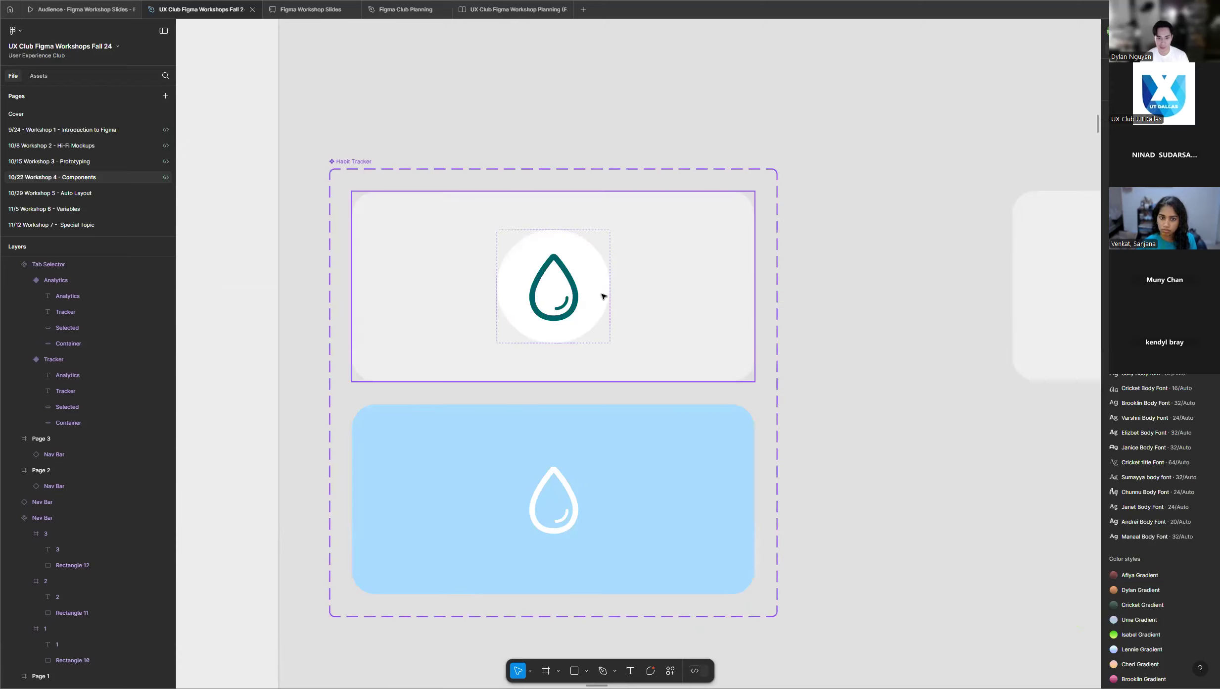
Inspect the layers of the Selected=False variant in the Habit Tracker set and select its nested Habit Icon instance.
scroll(548, 285, "down", 5, "ctrl")
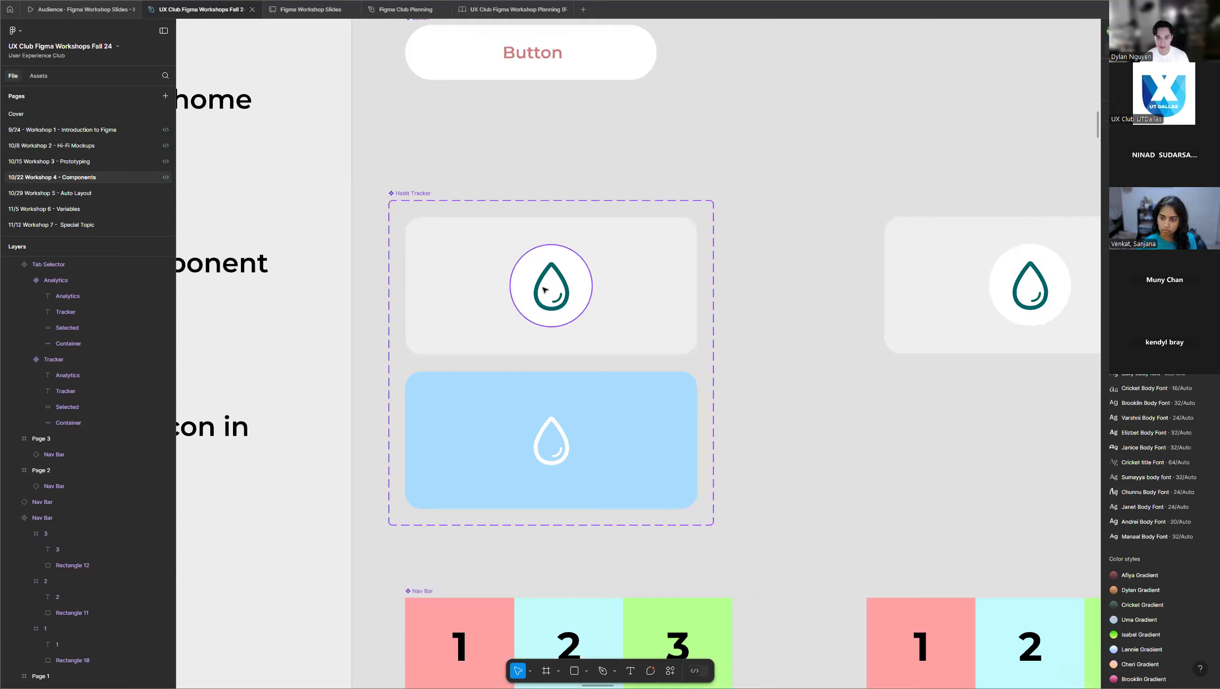
scroll(544, 290, "down", 1)
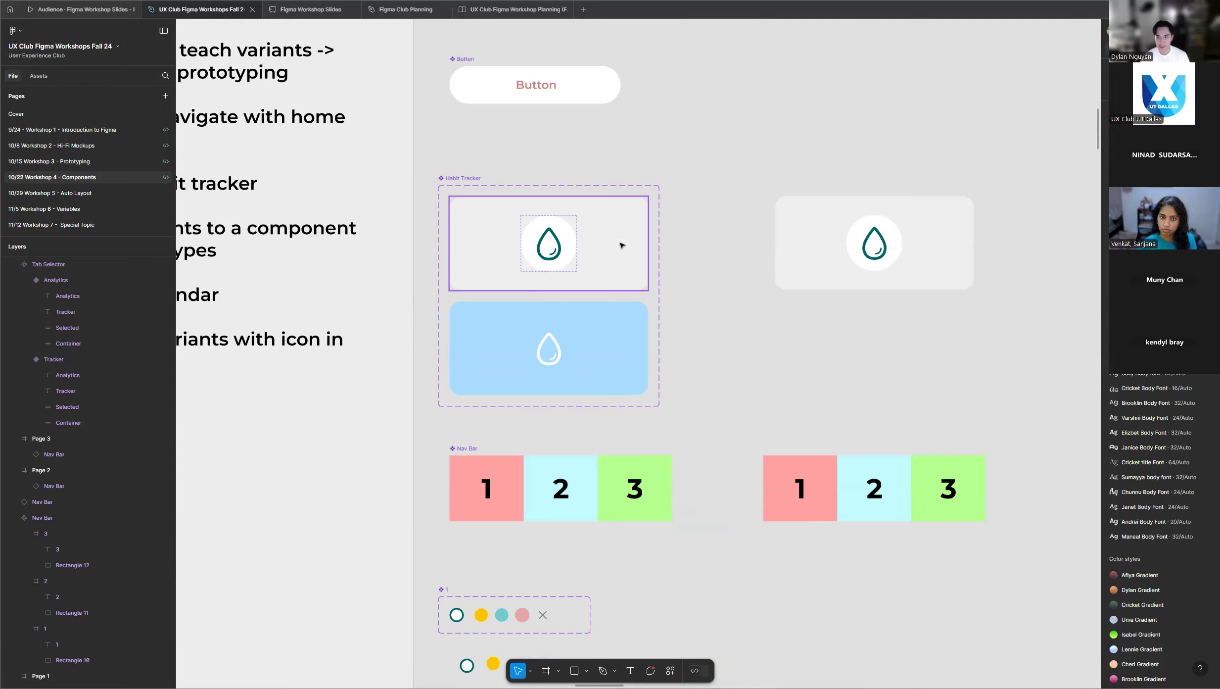
scroll(625, 256, "down", 4)
scroll(568, 164, "up", 2)
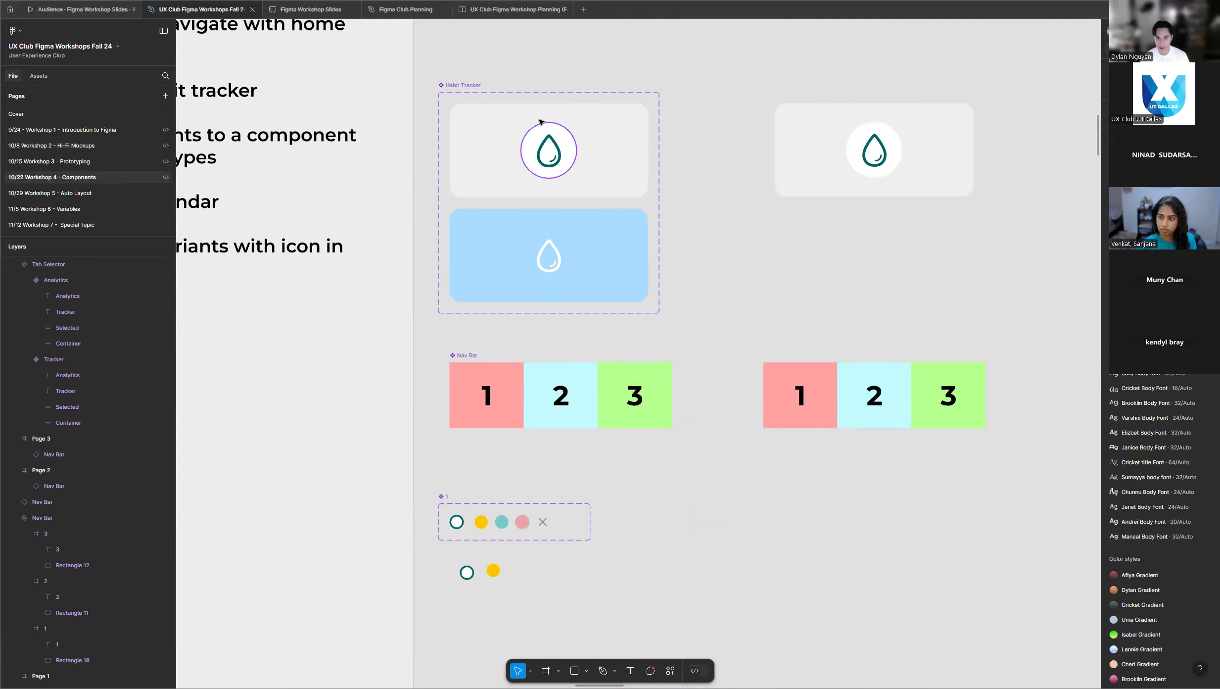
scroll(544, 122, "up", 2, "ctrl")
scroll(545, 120, "up", 3, "ctrl")
left_click(648, 157)
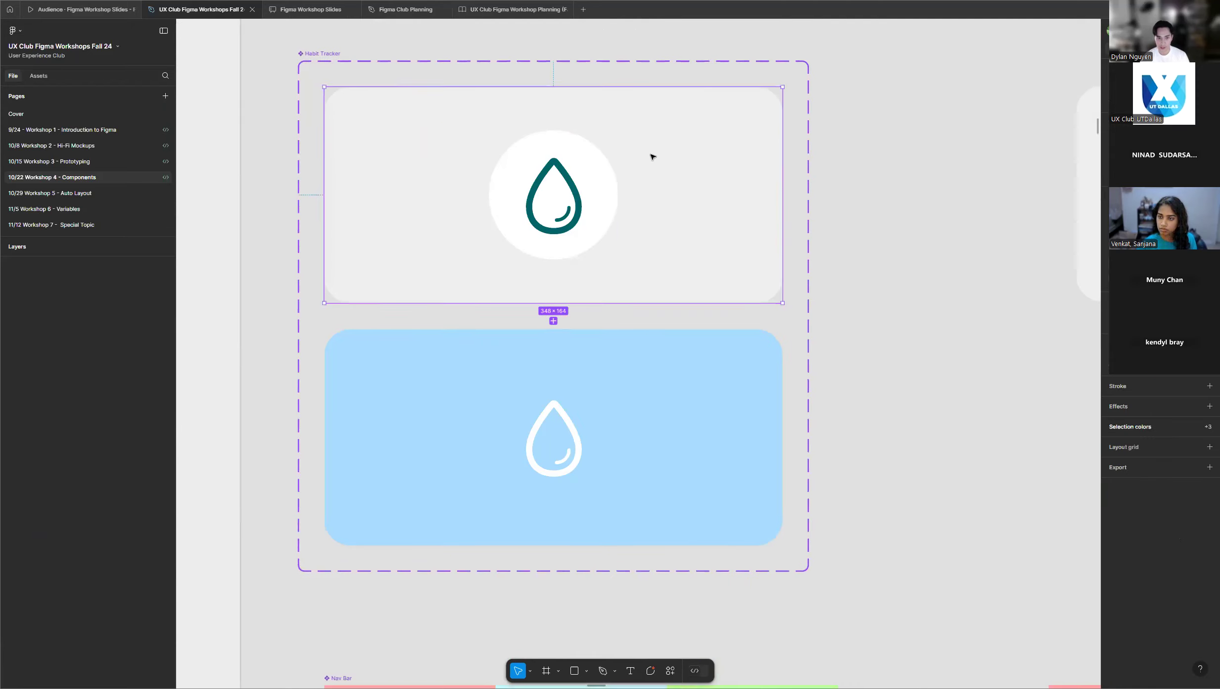
scroll(60, 346, "up", 2)
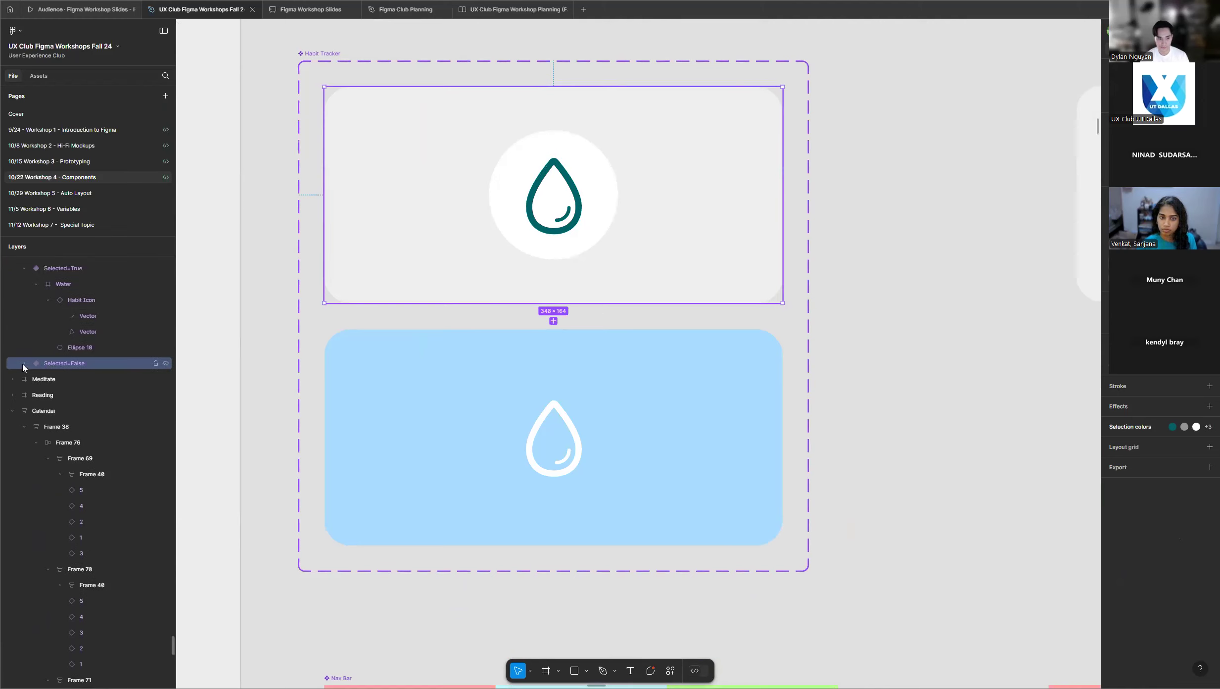
left_click(24, 364)
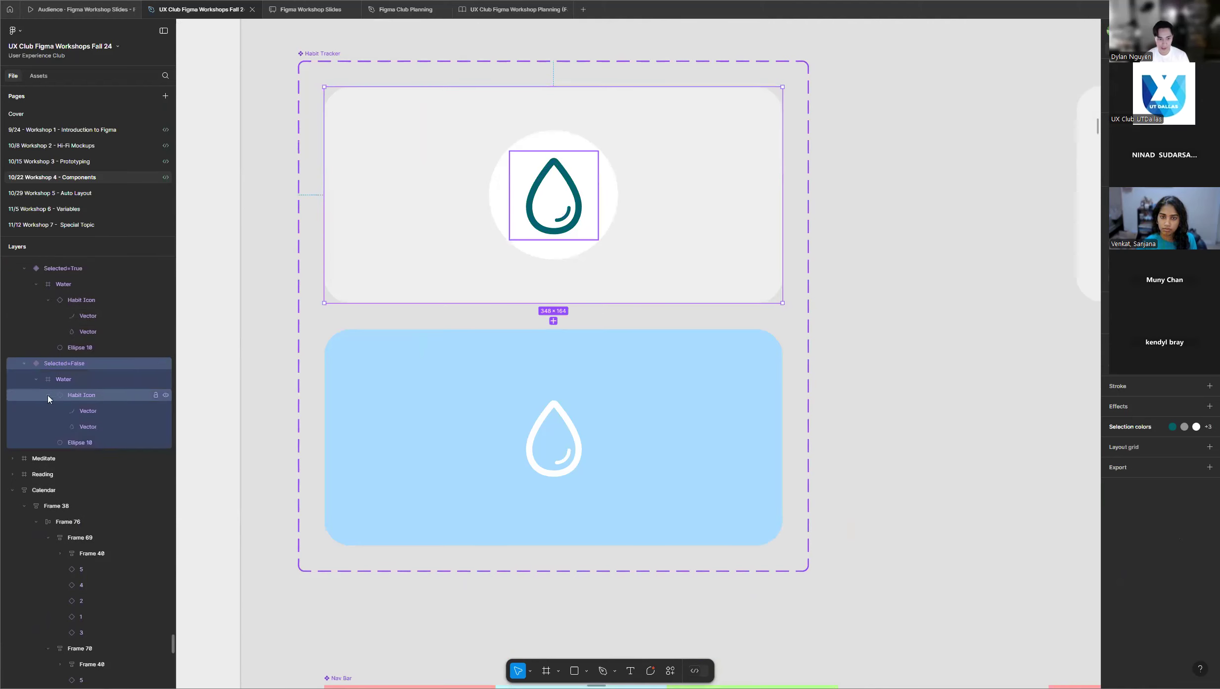
left_click(97, 398)
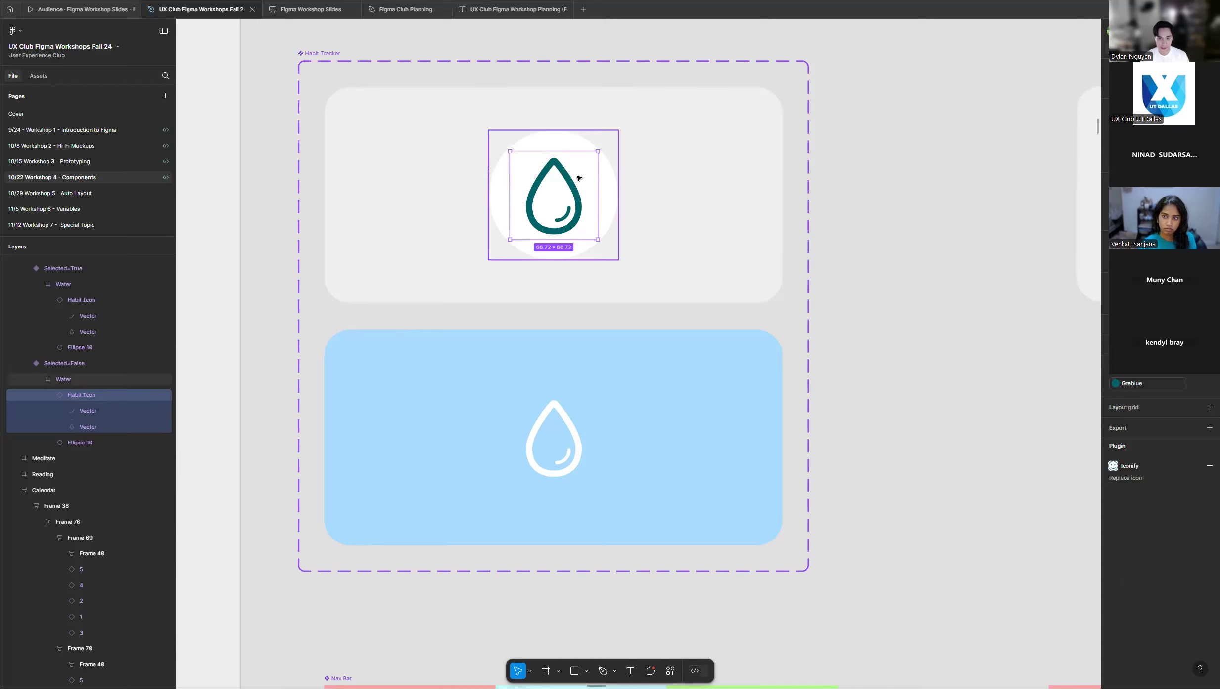
Move the Habit Icon main component away from the Reading icon and turn it into a component set for variants.
scroll(761, 316, "down", 10)
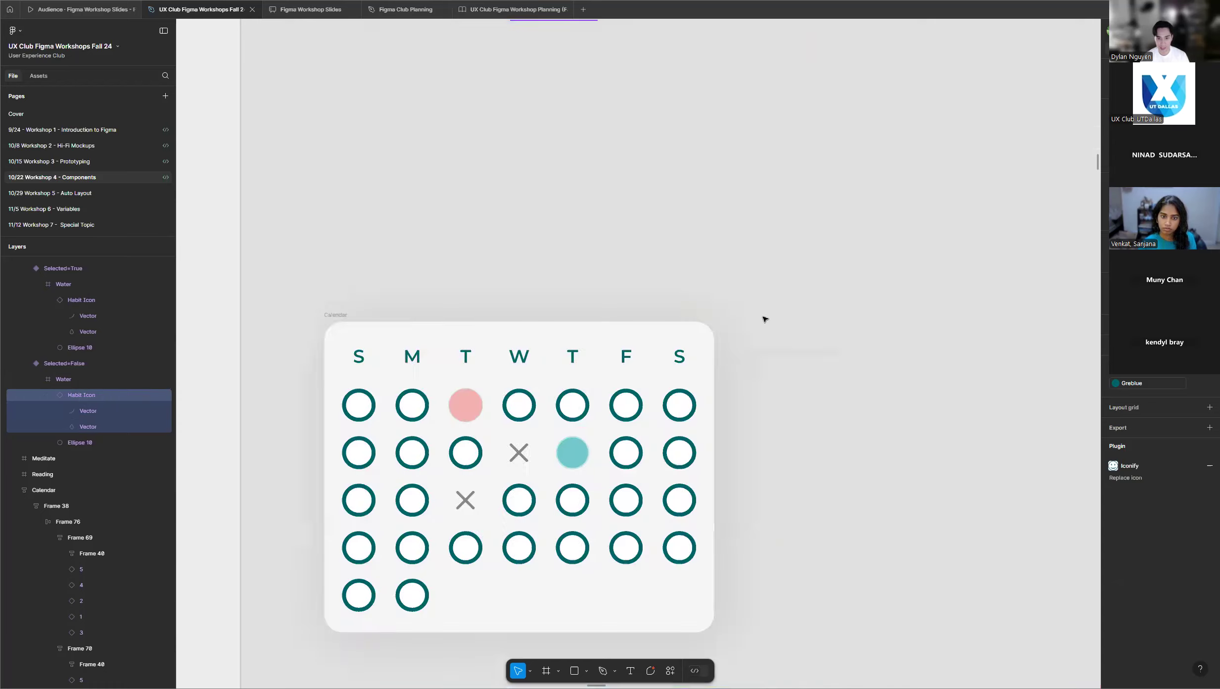
scroll(324, 449, "up", 2)
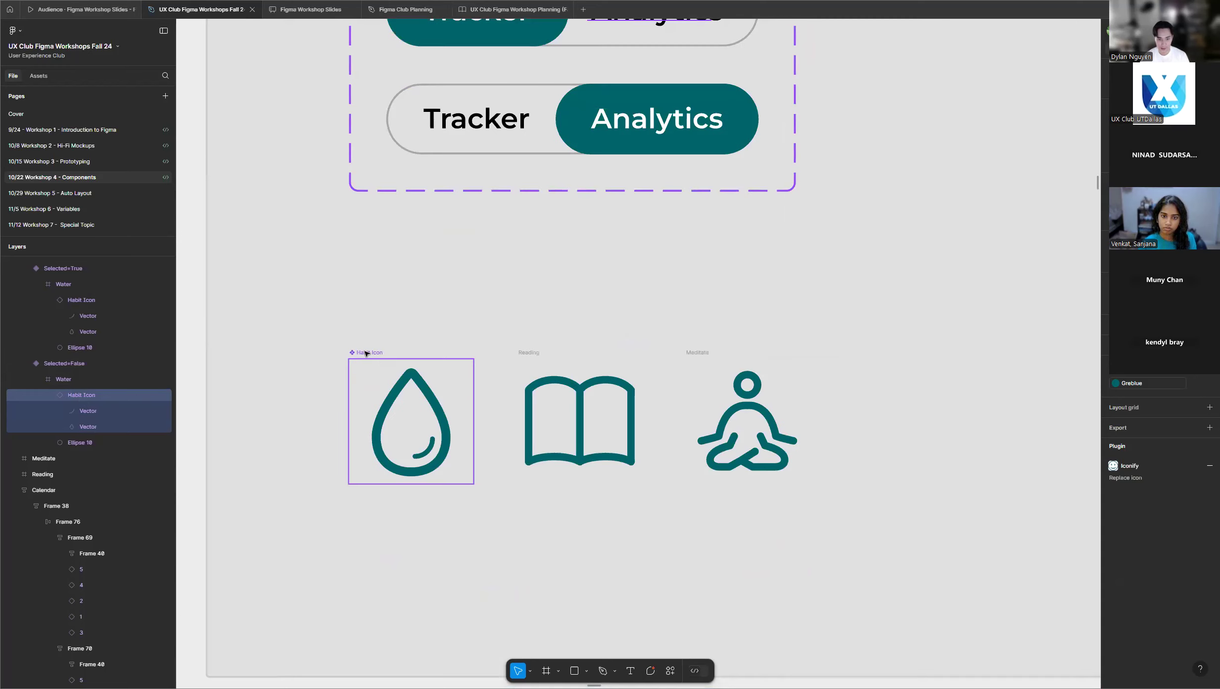
left_click(381, 354)
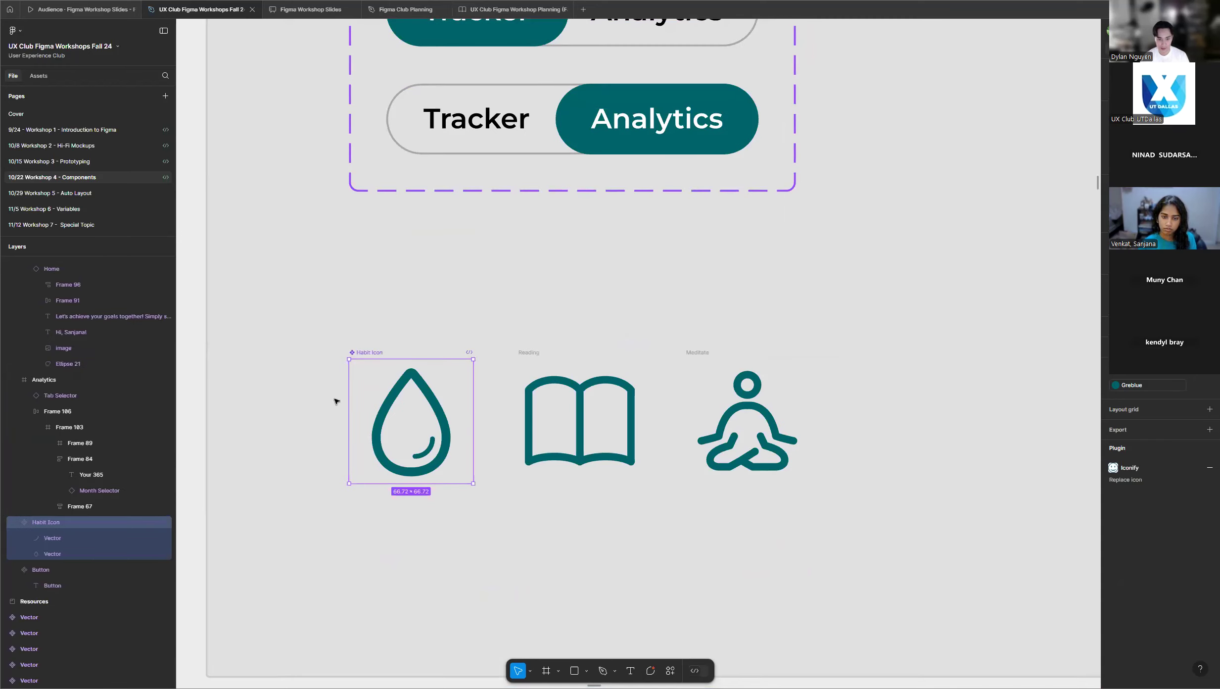
left_click_drag(374, 351, 331, 333)
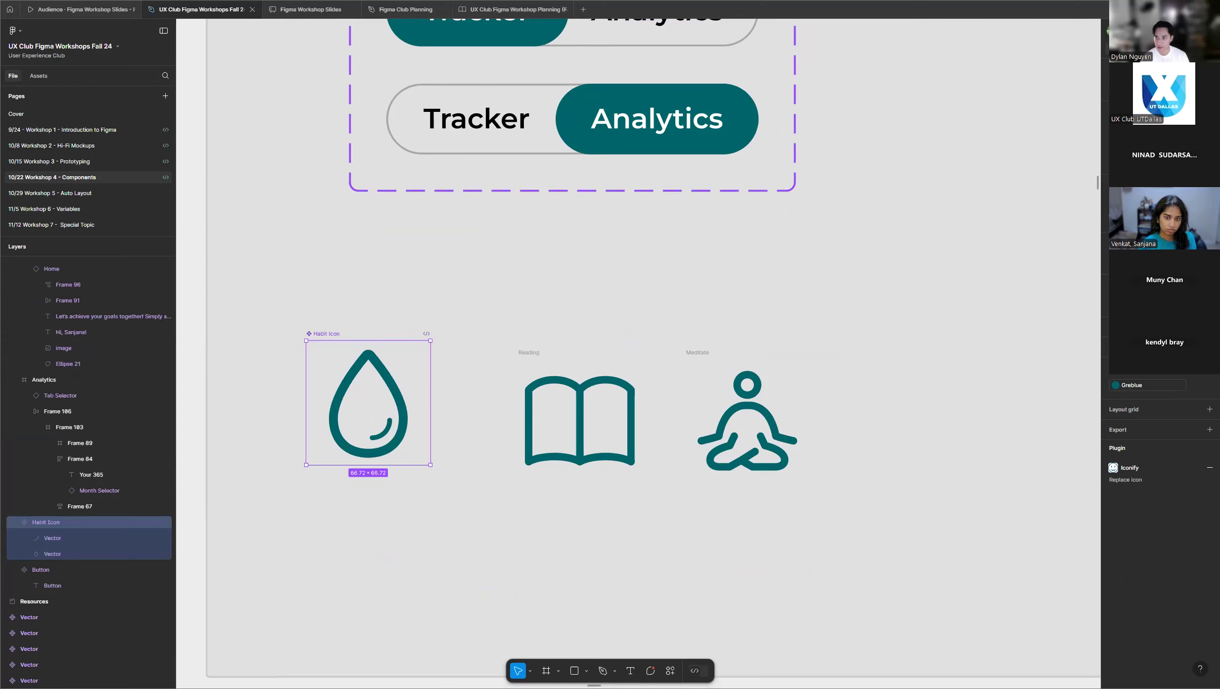
left_click(1180, 105)
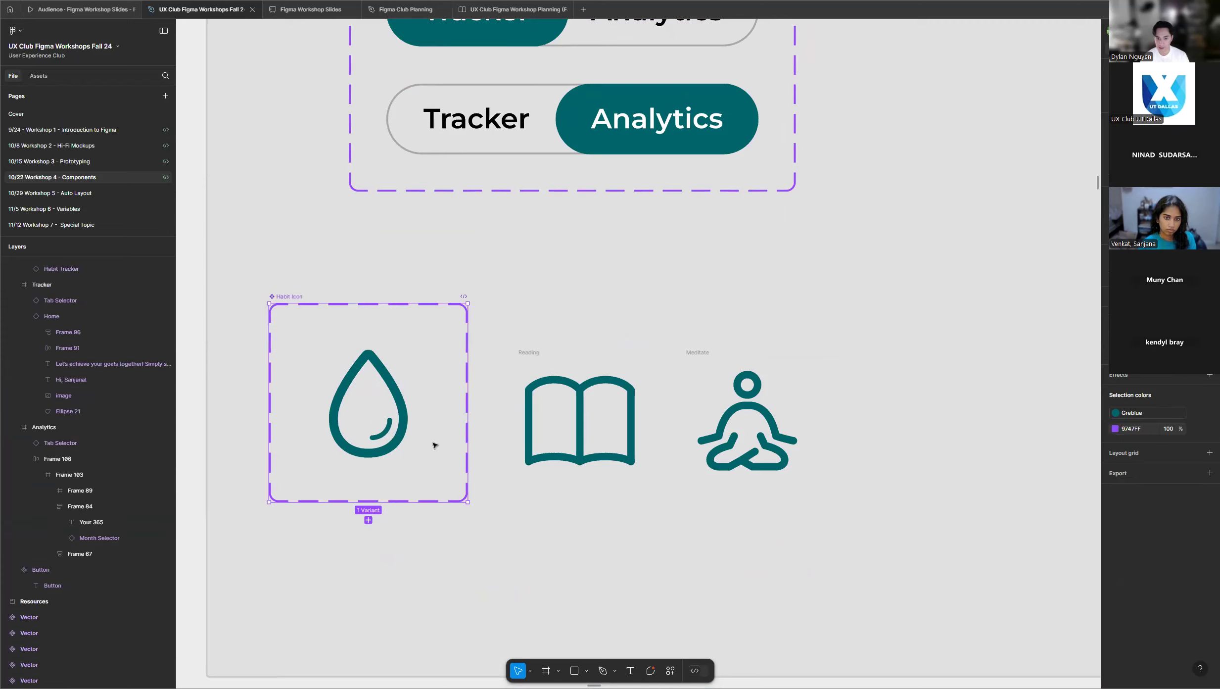
Convert the Reading and Meditate icon frames into individual components.
left_click(524, 353)
right_click(598, 373)
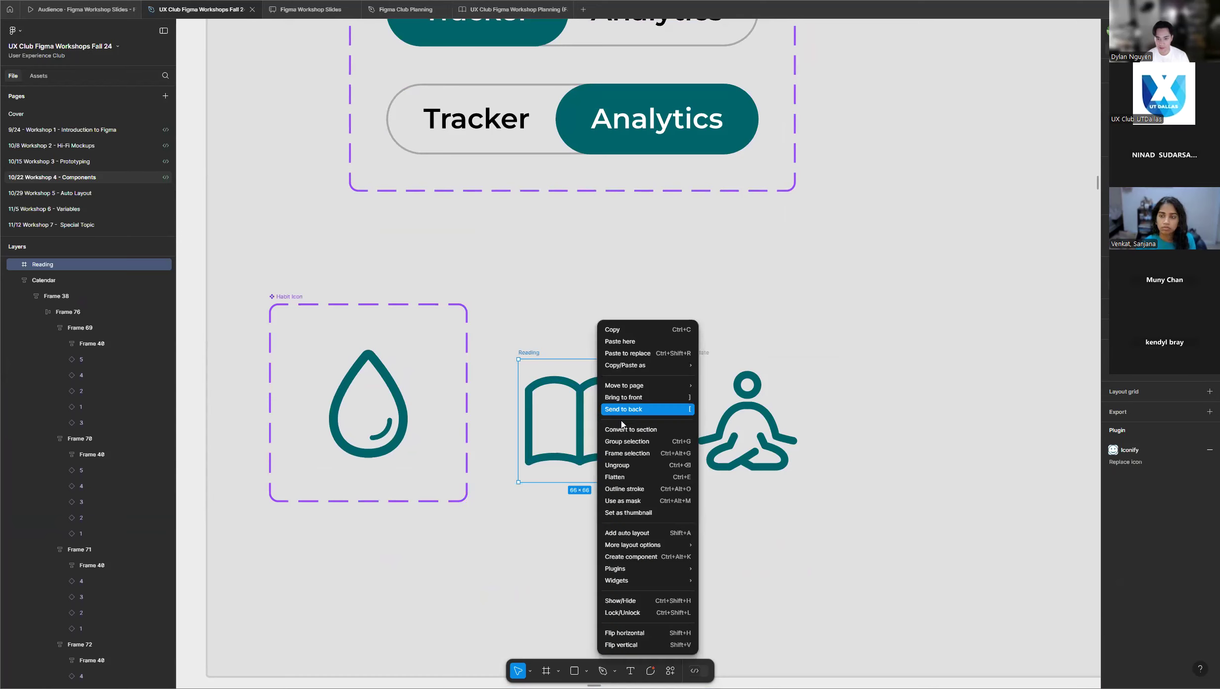
left_click(630, 556)
left_click(731, 375)
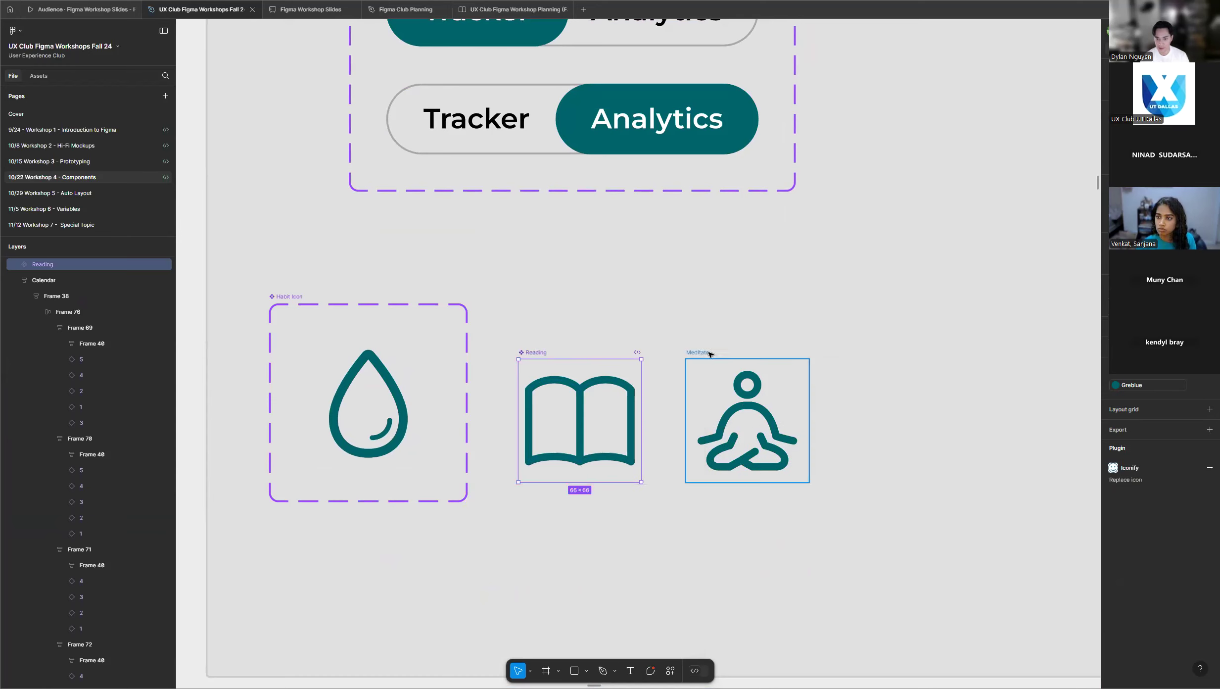
right_click(730, 374)
left_click(764, 556)
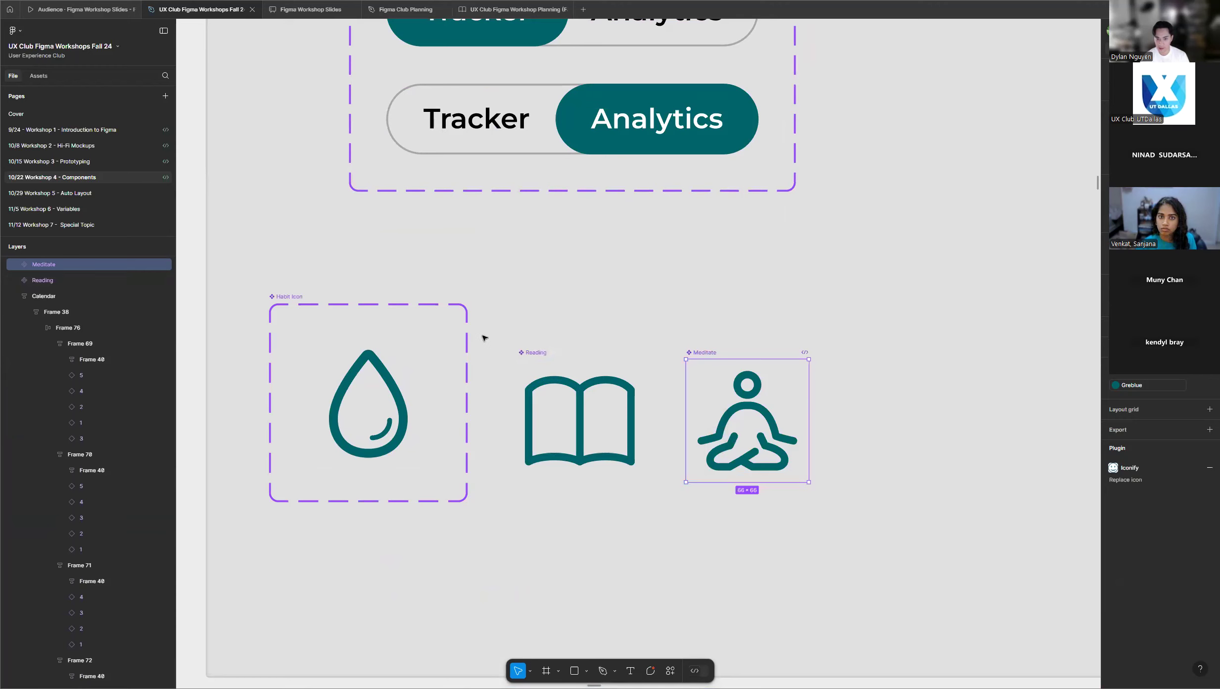
left_click(289, 297)
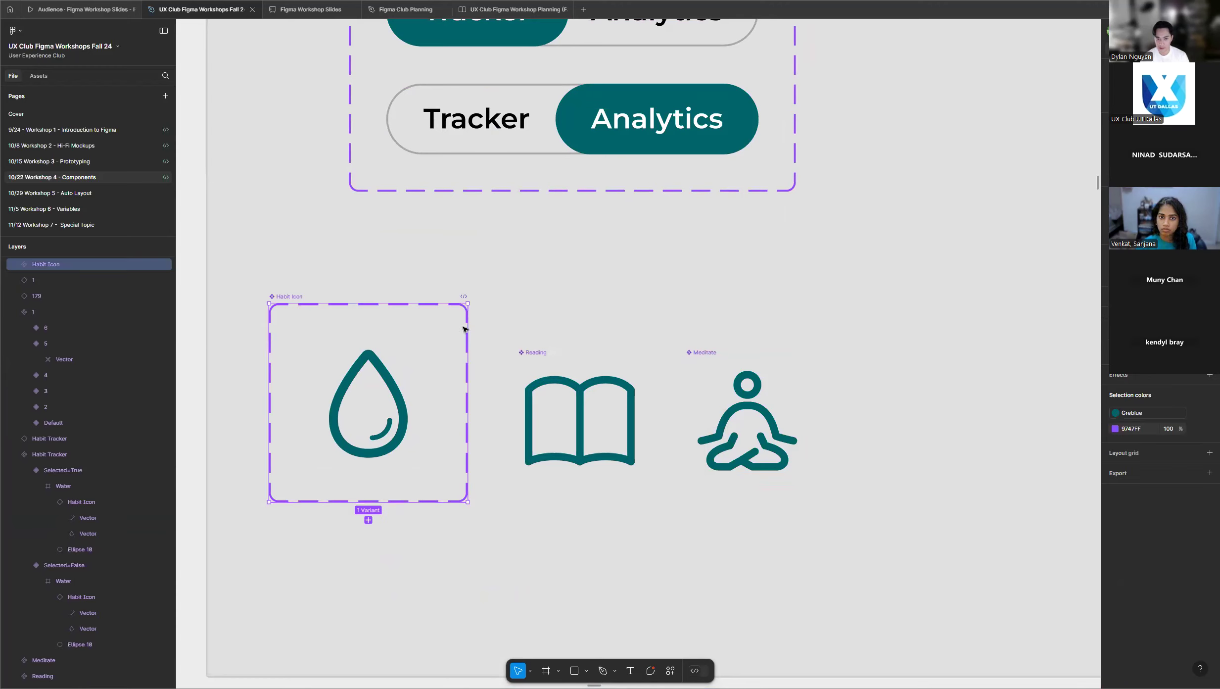
left_click_drag(470, 328, 831, 357)
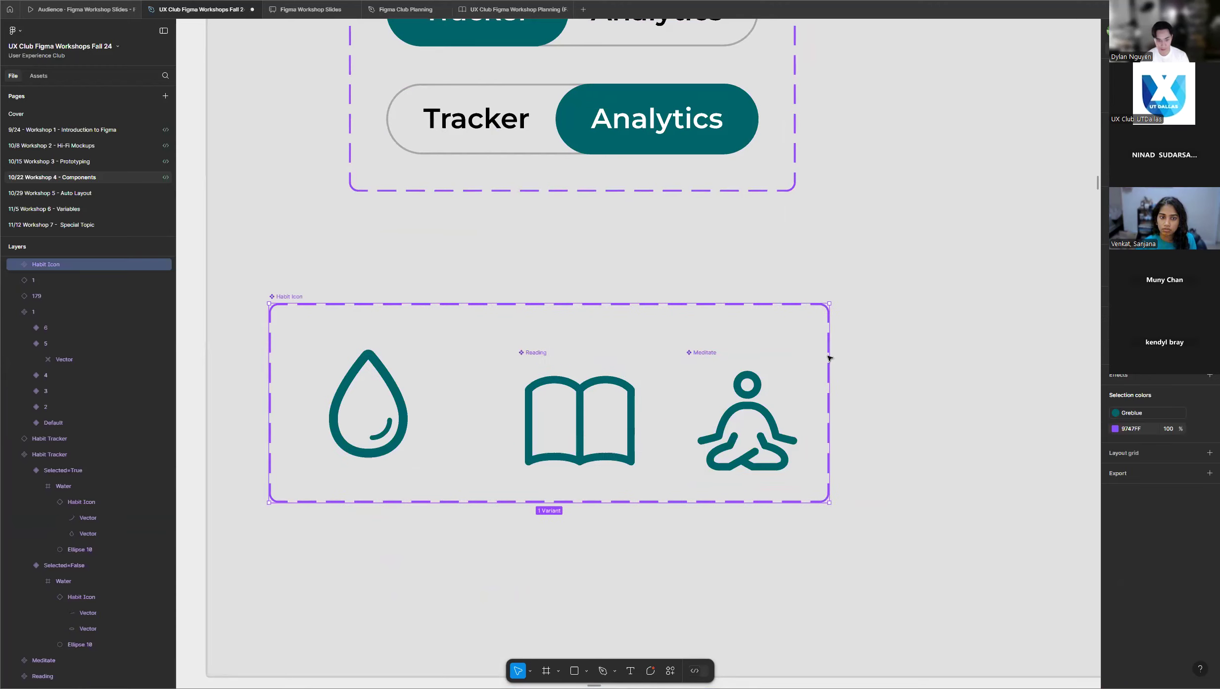
key("ctrl+z")
Widen the Habit Icon component set until its border encloses the Reading and Meditate components with room to spare.
left_click(297, 302)
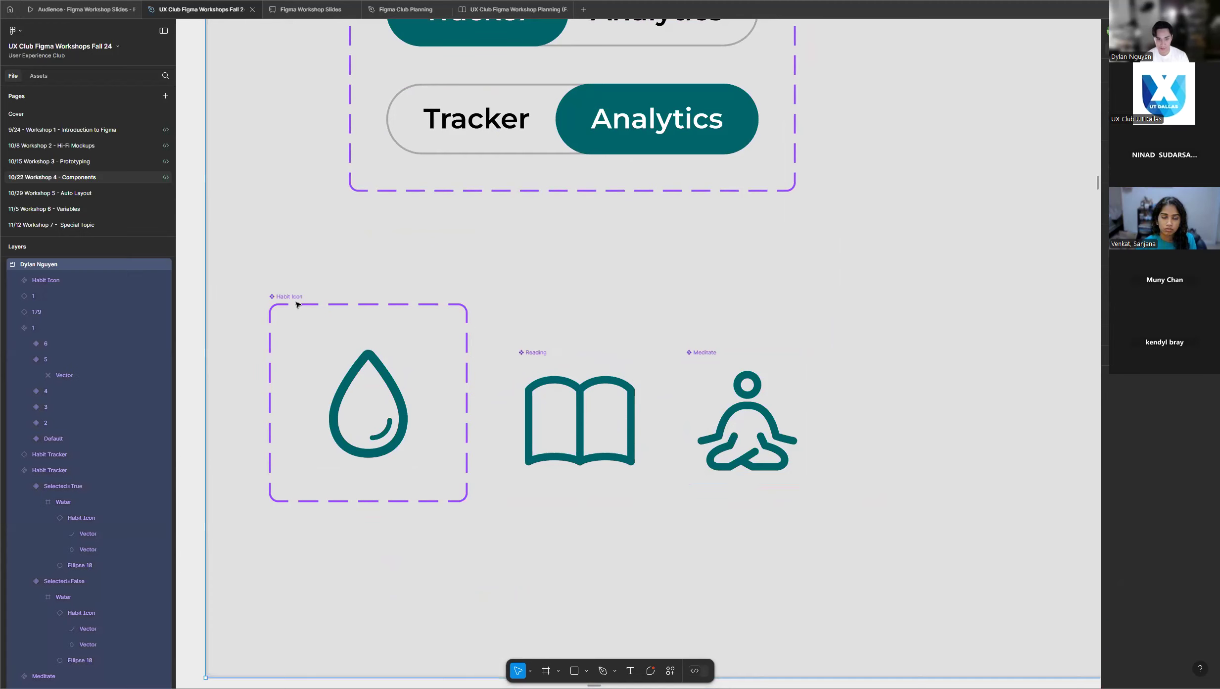
left_click(294, 302)
left_click_drag(465, 347, 932, 366)
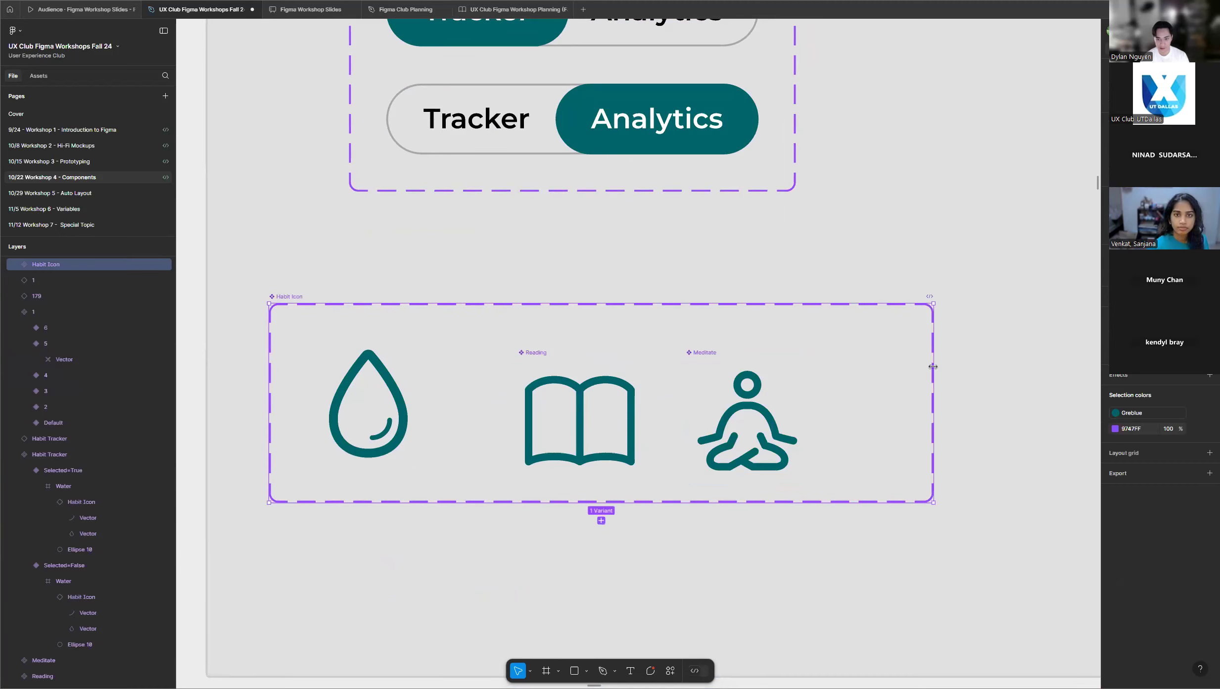
Place the Reading and Meditate components inside the Habit Icon set as variants, evenly spaced 29 apart beside the water drop.
left_click_drag(534, 362, 525, 479)
key("ctrl+z")
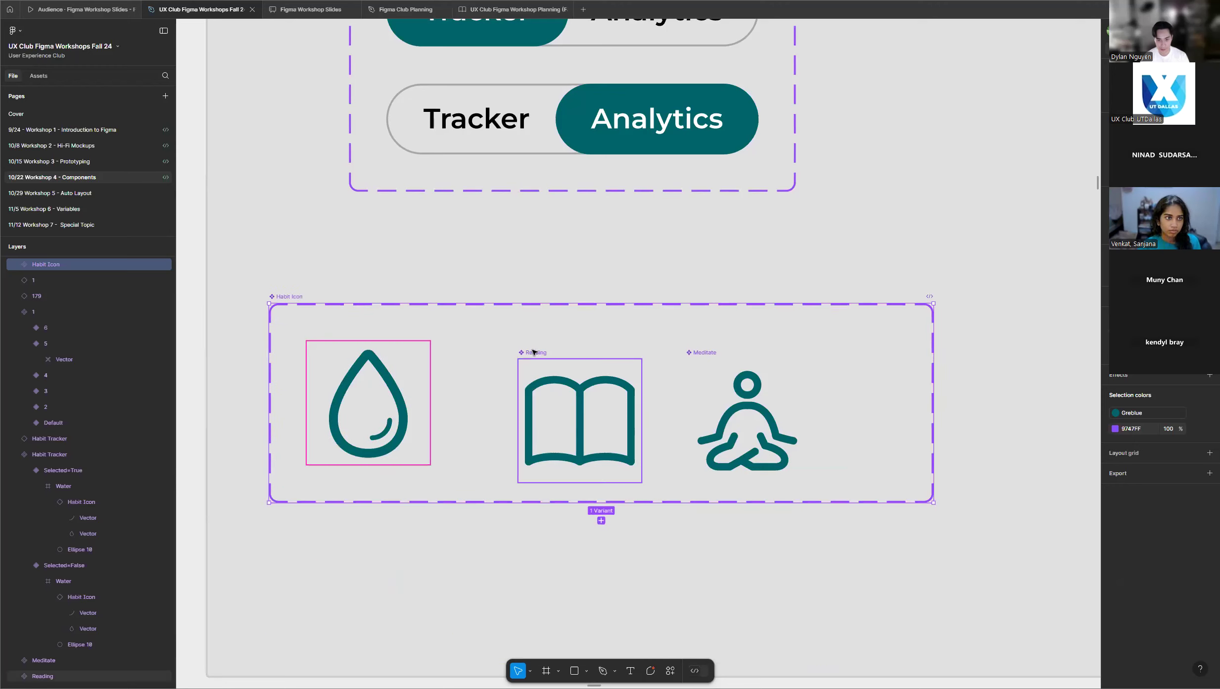
left_click_drag(536, 352, 520, 333)
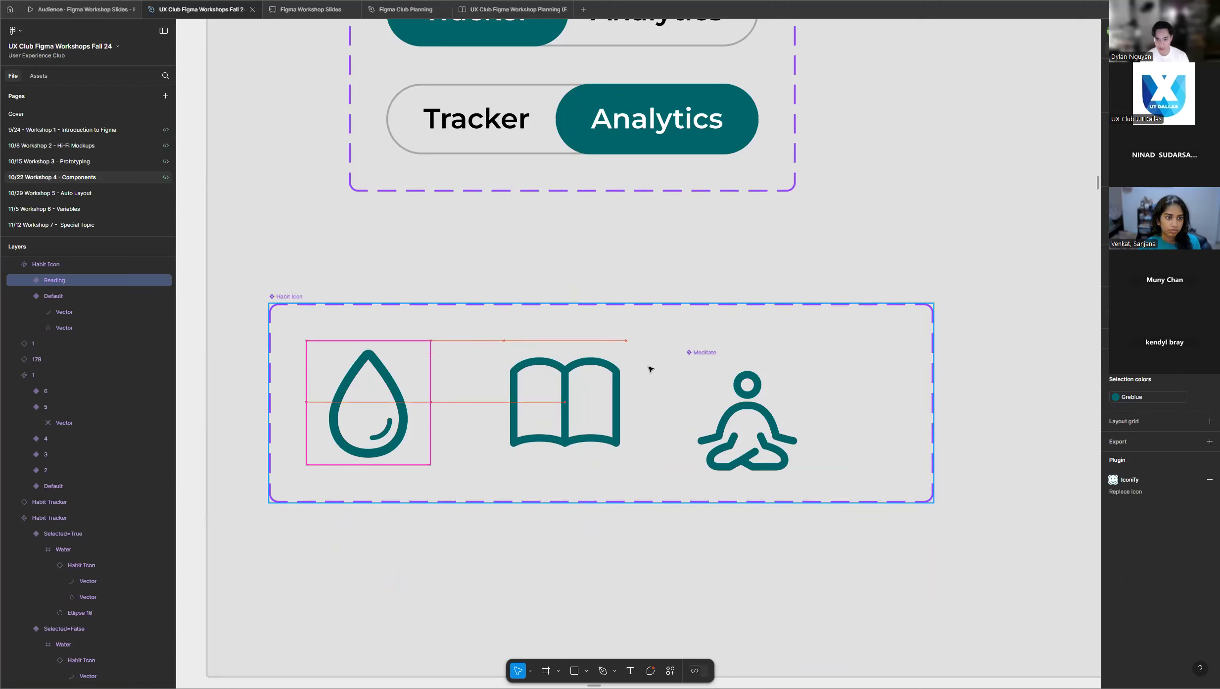
left_click(702, 355)
left_click_drag(706, 392, 718, 349)
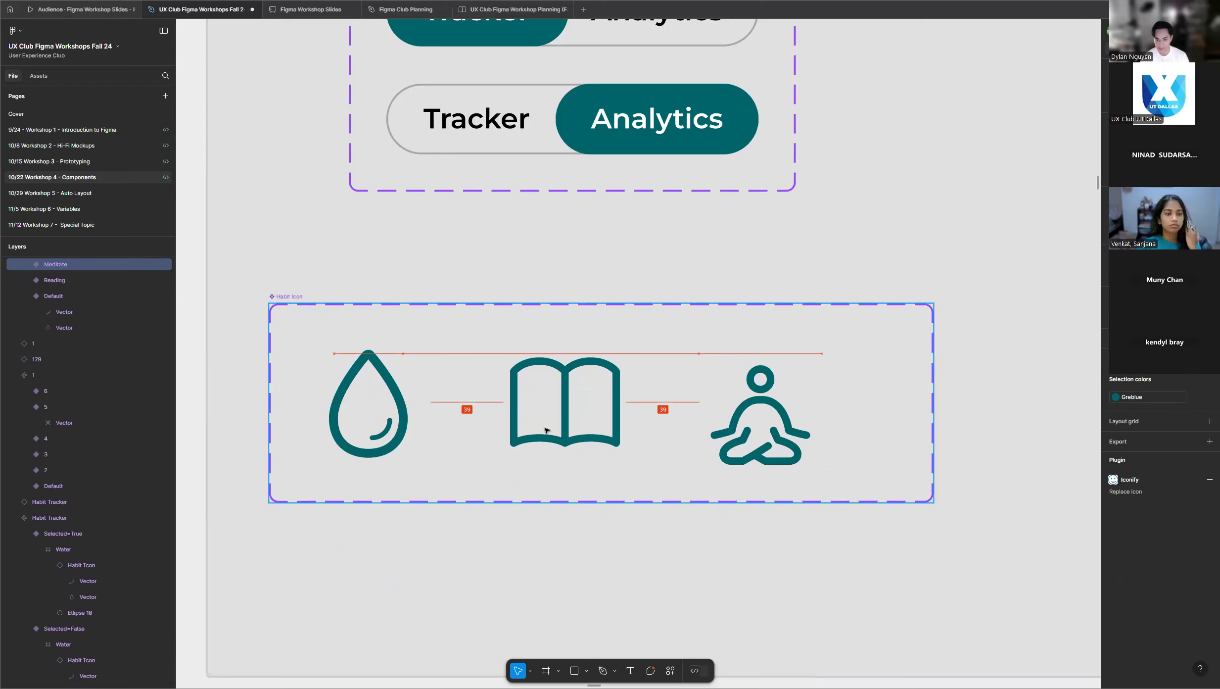
Select the Habit Tracker instance beside its component set and check its additional component actions and properties.
scroll(546, 430, "down", 5)
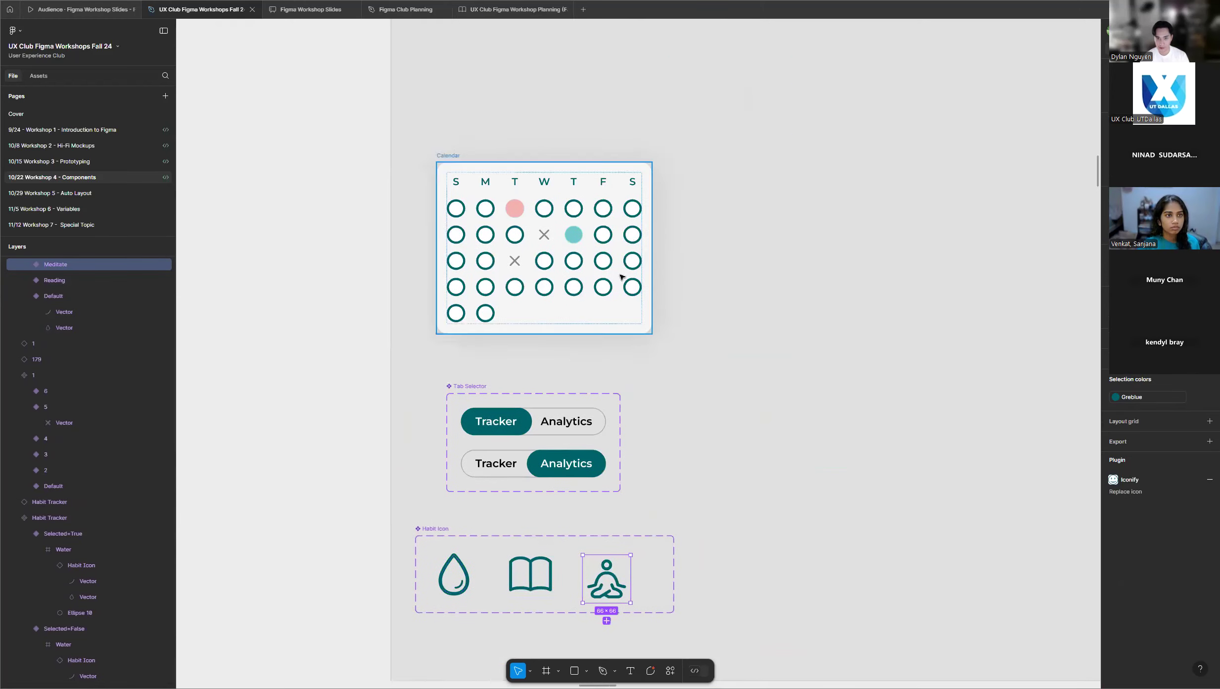
scroll(621, 277, "up", 10)
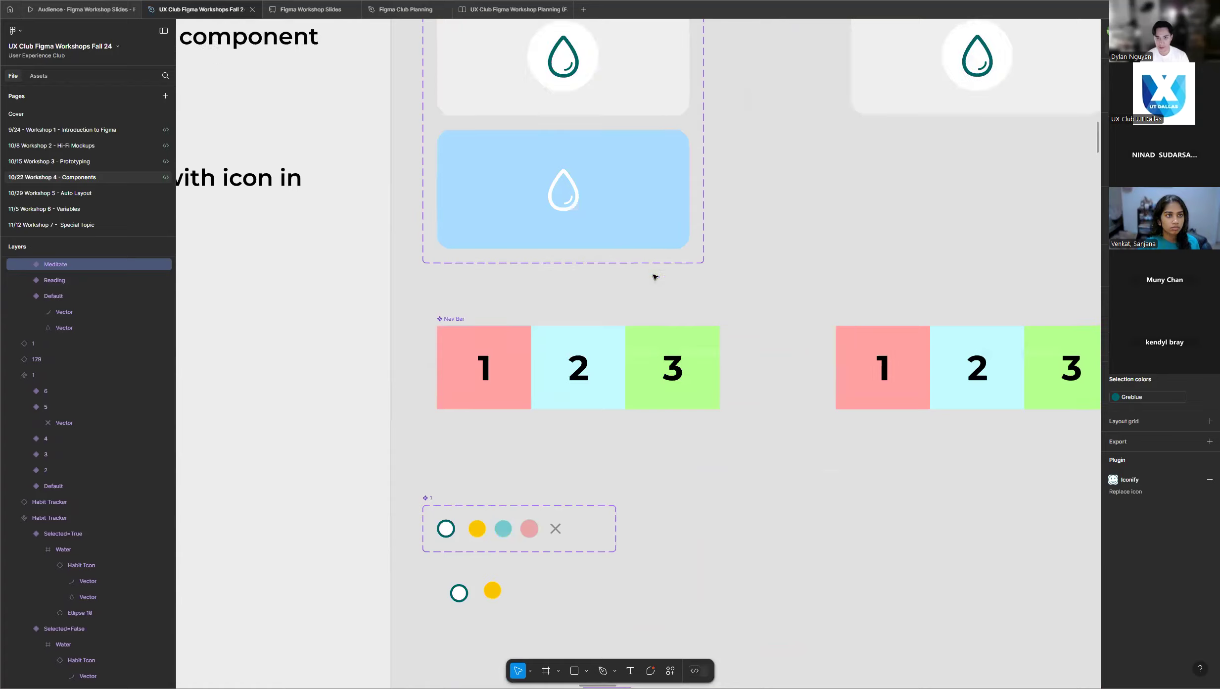
scroll(729, 229, "up", 3)
scroll(339, 207, "down", 3)
scroll(873, 141, "up", 2)
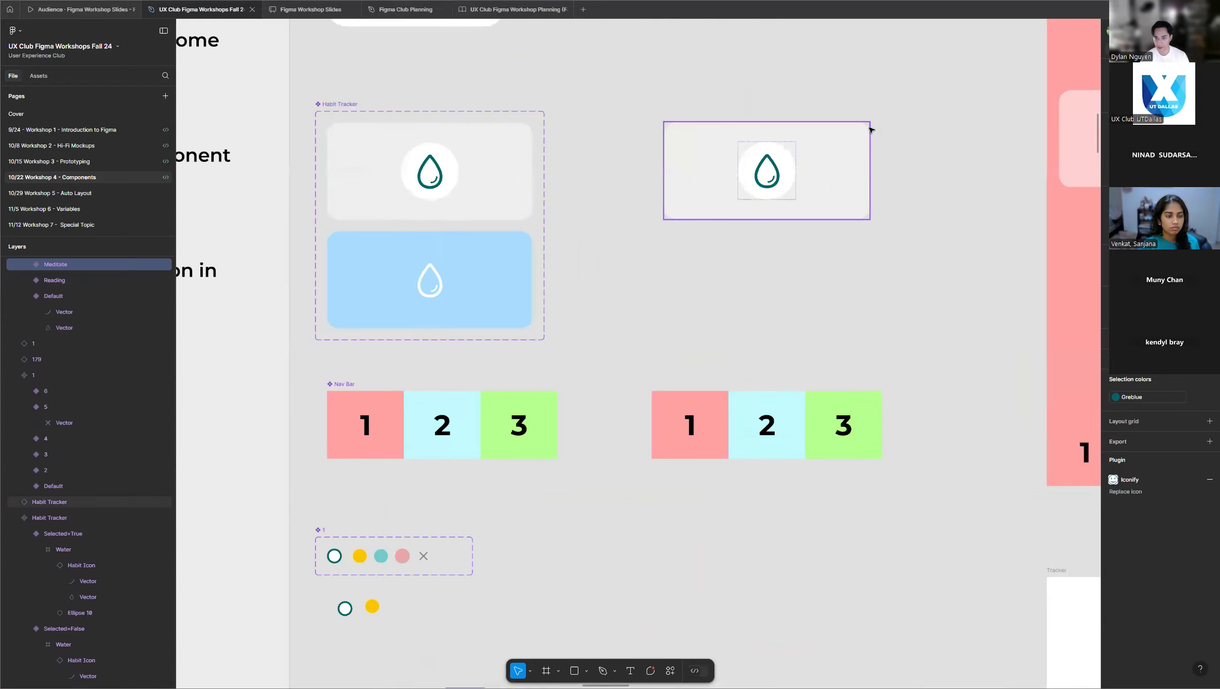
scroll(870, 130, "up", 3)
left_click(811, 170)
scroll(791, 134, "up", 2)
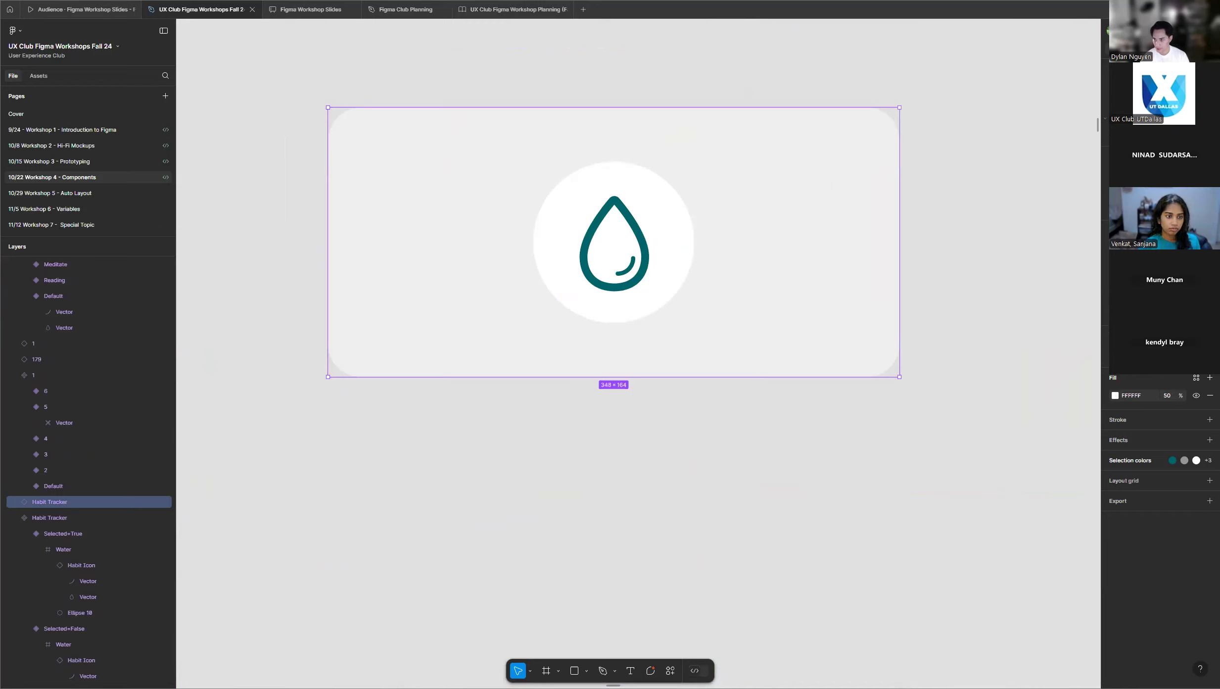
left_click(1209, 69)
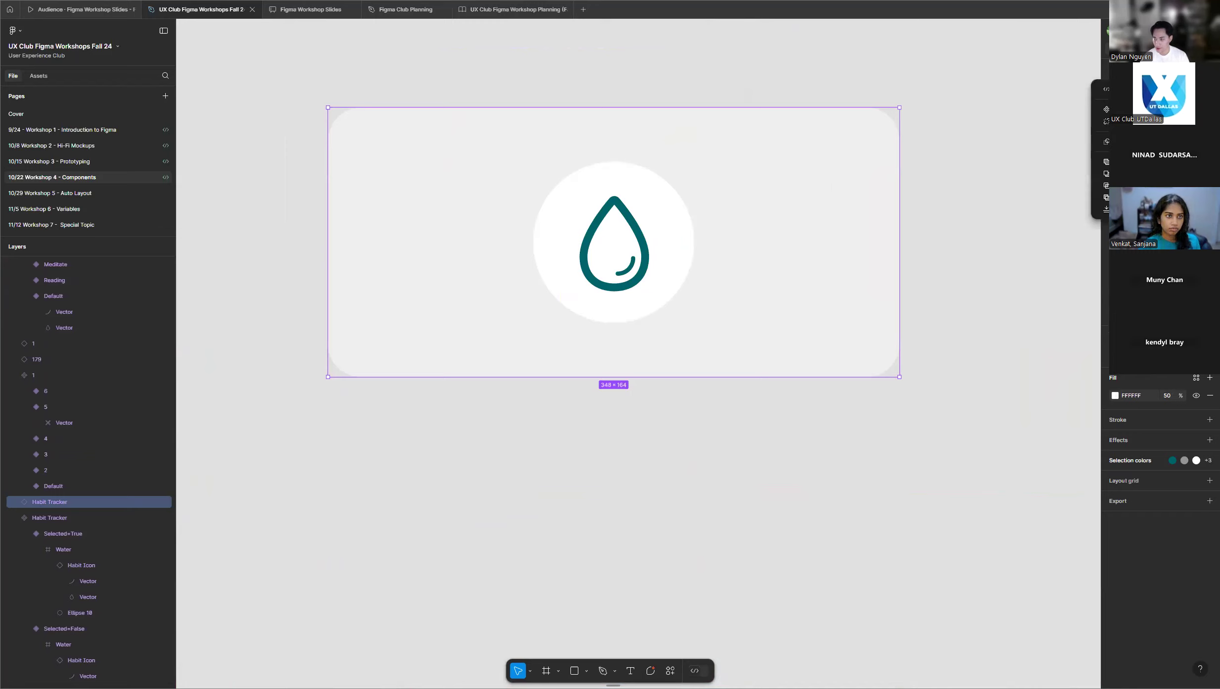
left_click(1209, 69)
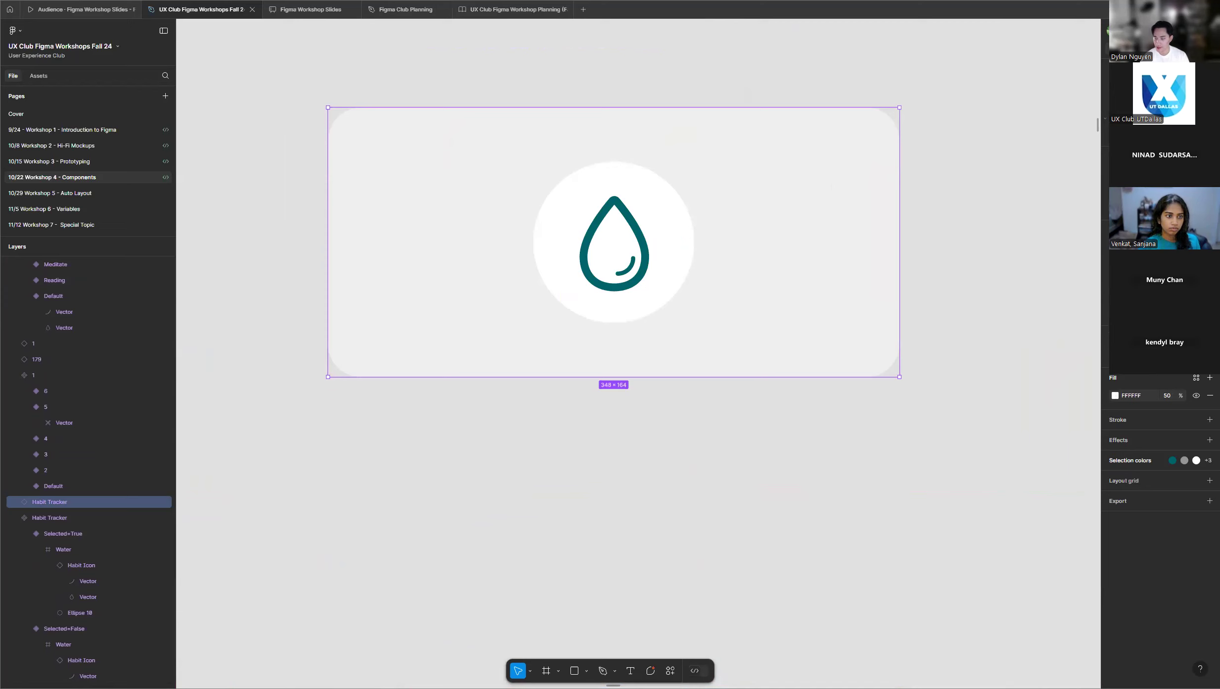
scroll(890, 272, "down", 5)
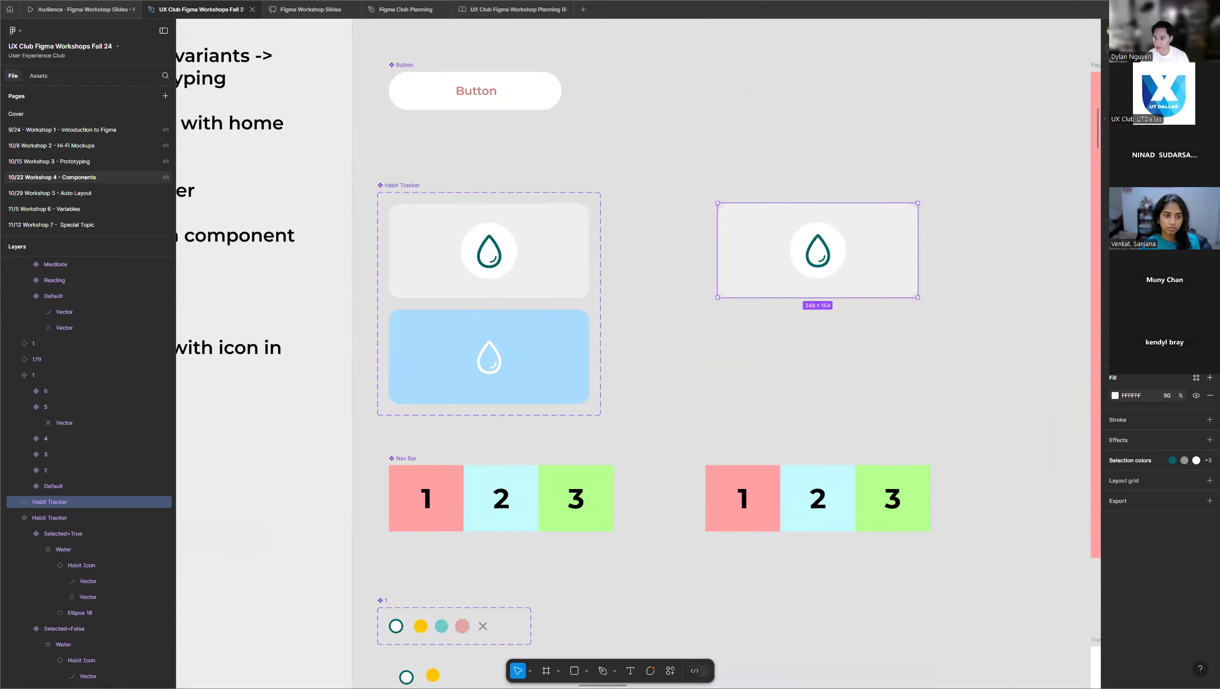
left_click(1209, 69)
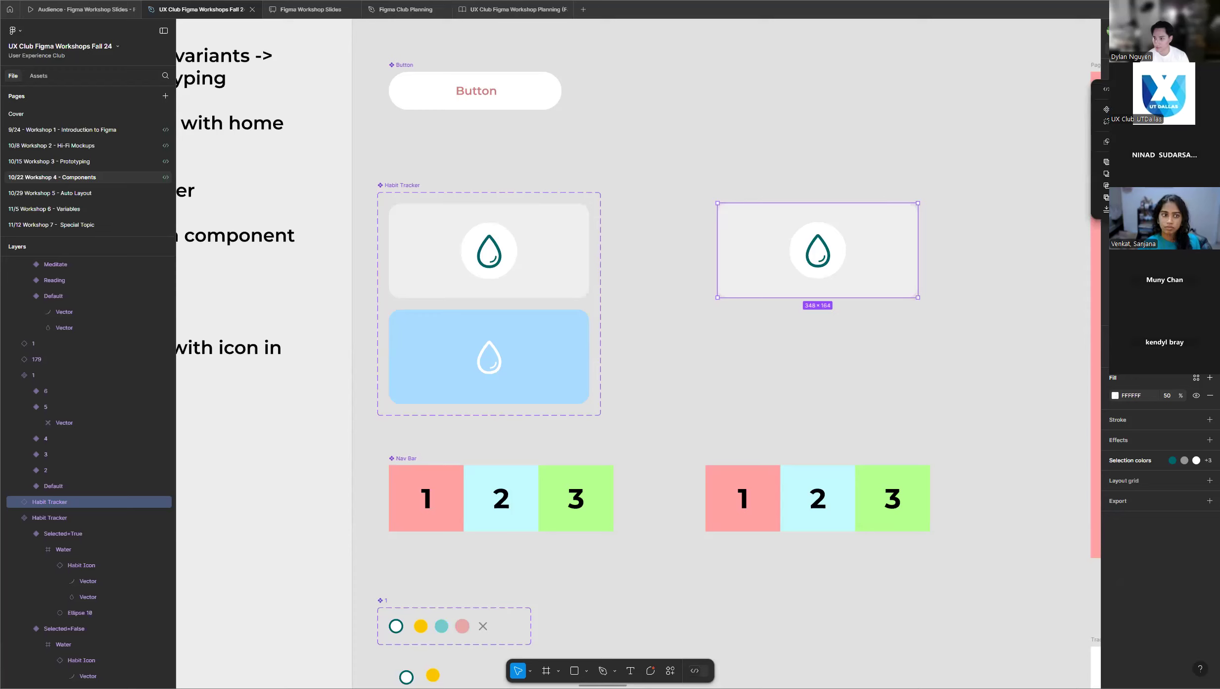
left_click(1027, 145)
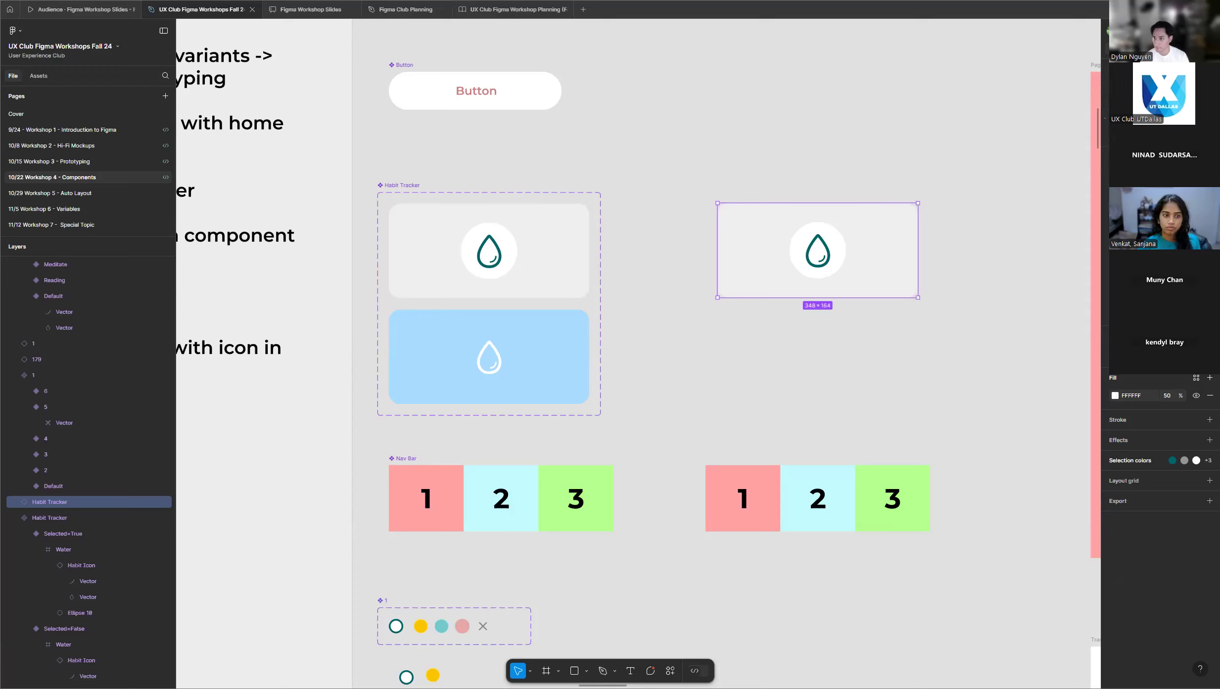
left_click(1116, 119)
left_click(1116, 118)
left_click(1116, 119)
left_click(1209, 70)
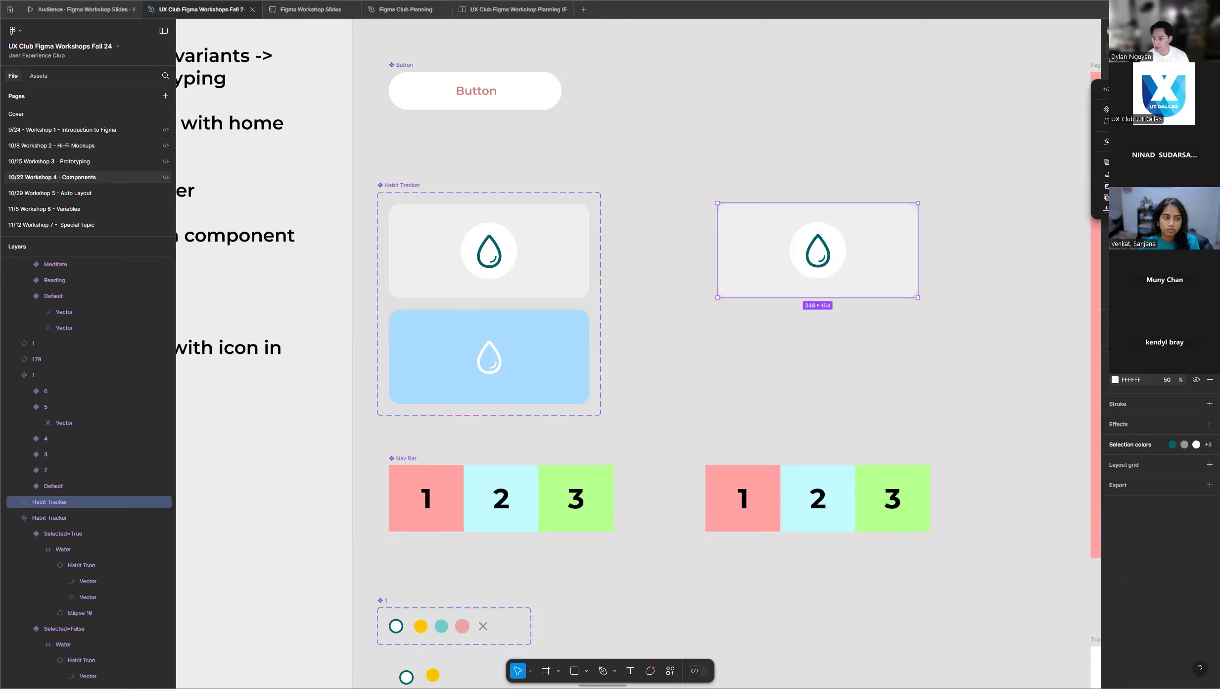
left_click(1209, 70)
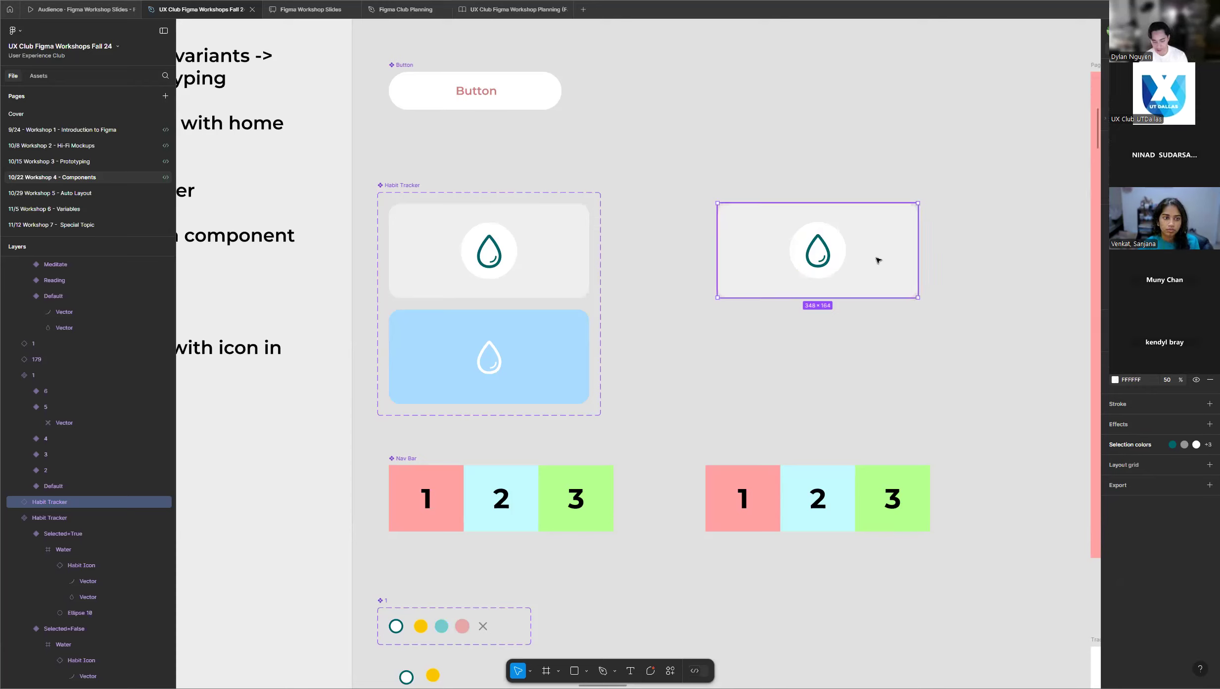
Replace the Habit Tracker instance beside the set with a fresh instance of the Selected=False variant.
key("Delete")
left_click(547, 252)
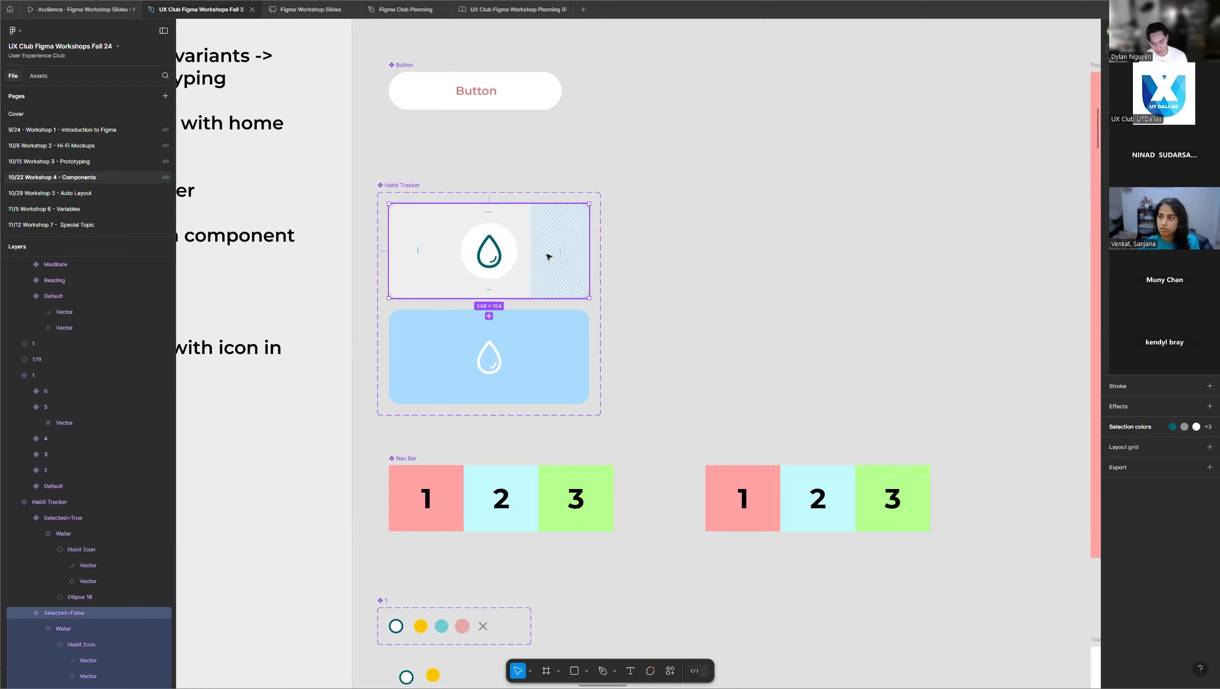
left_click_drag(546, 256, 822, 261)
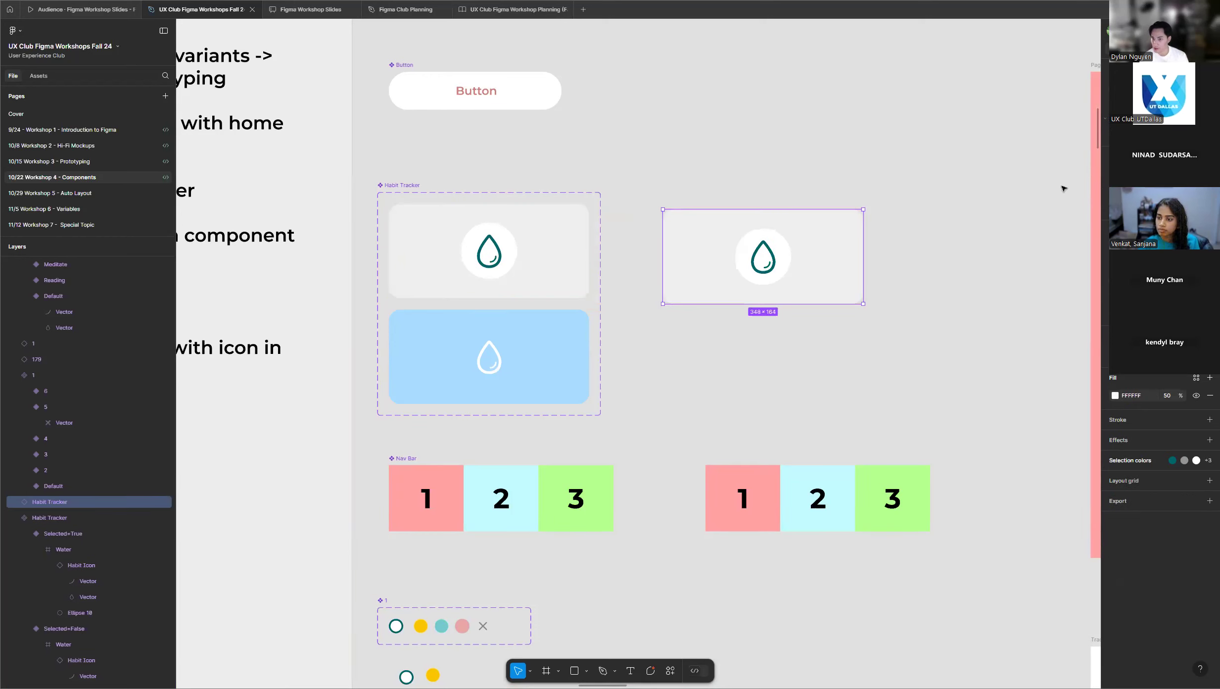
Expose the nested Habit Icon instance's properties on the Habit Tracker component set.
left_click(399, 185)
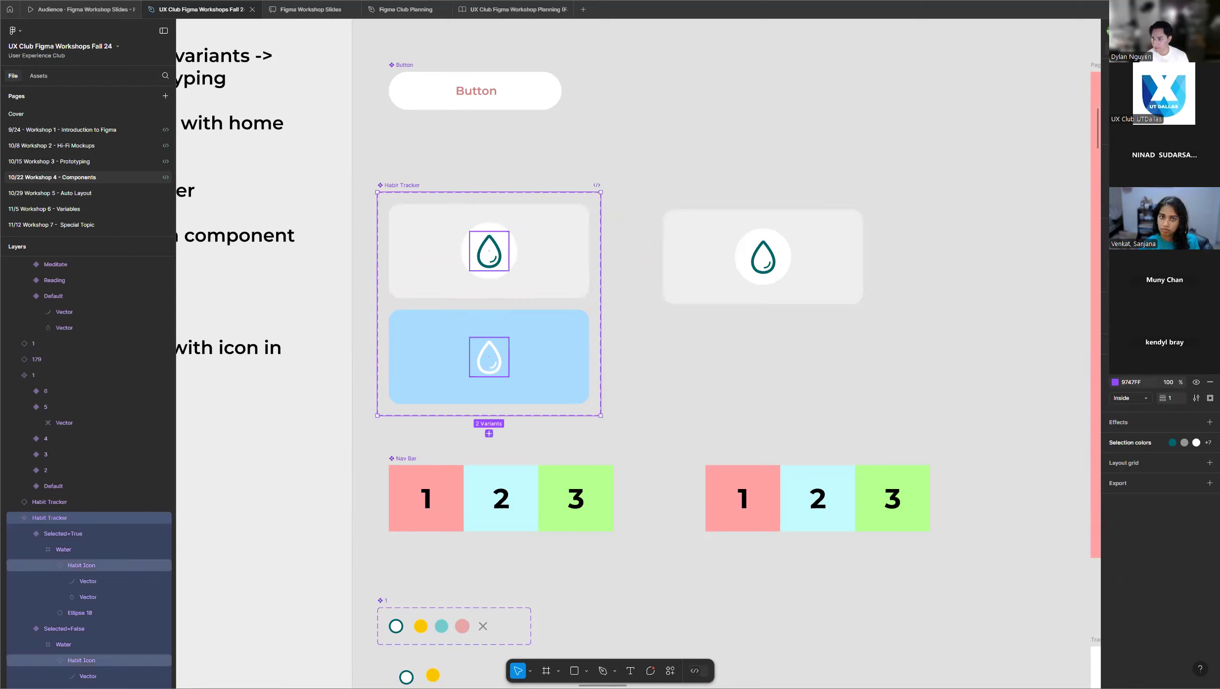
left_click(1210, 130)
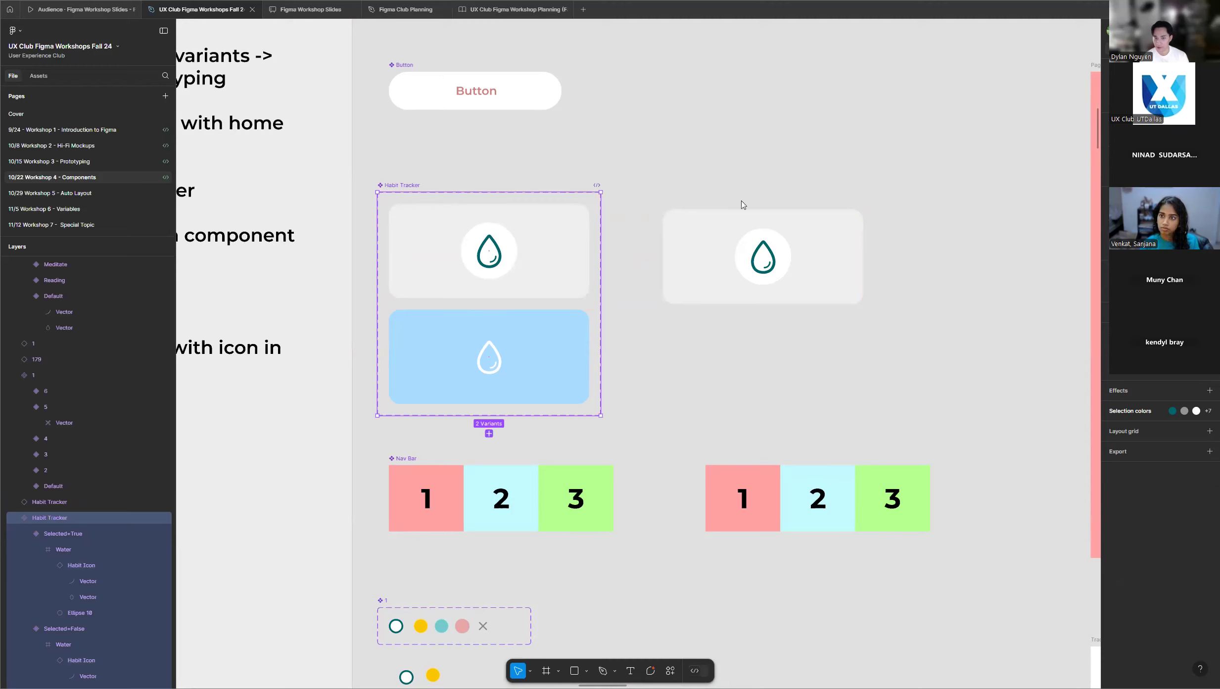
scroll(430, 233, "up", 2)
scroll(453, 199, "up", 3)
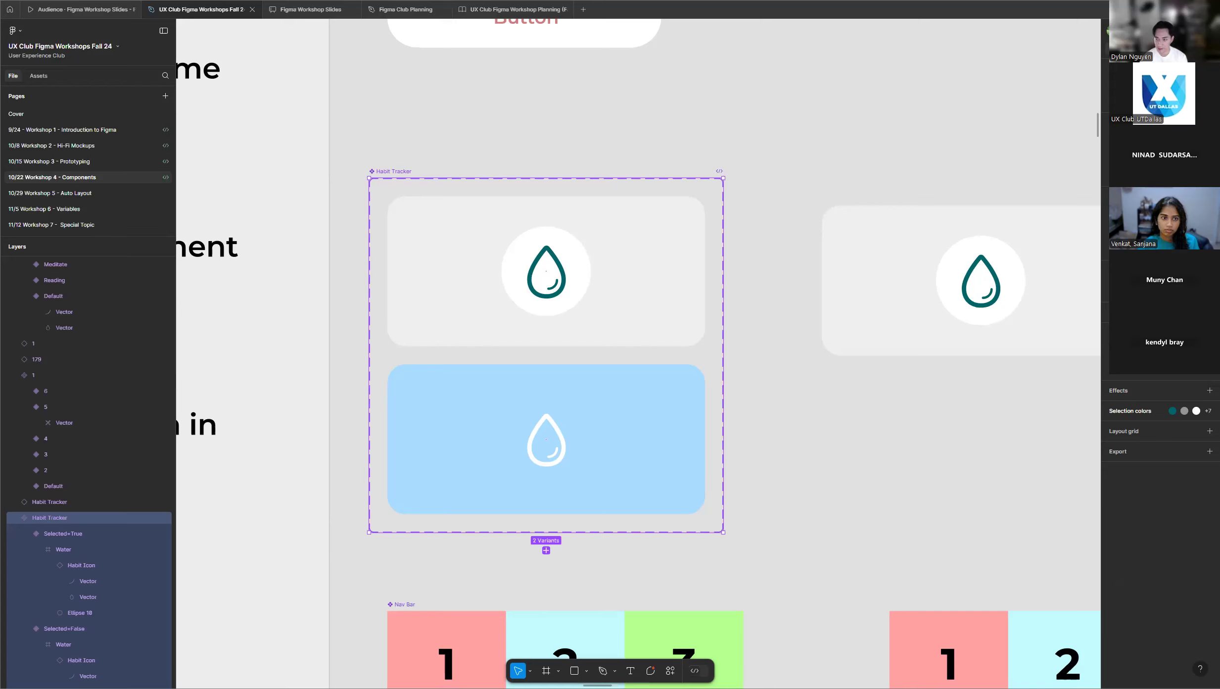
left_click(1175, 146)
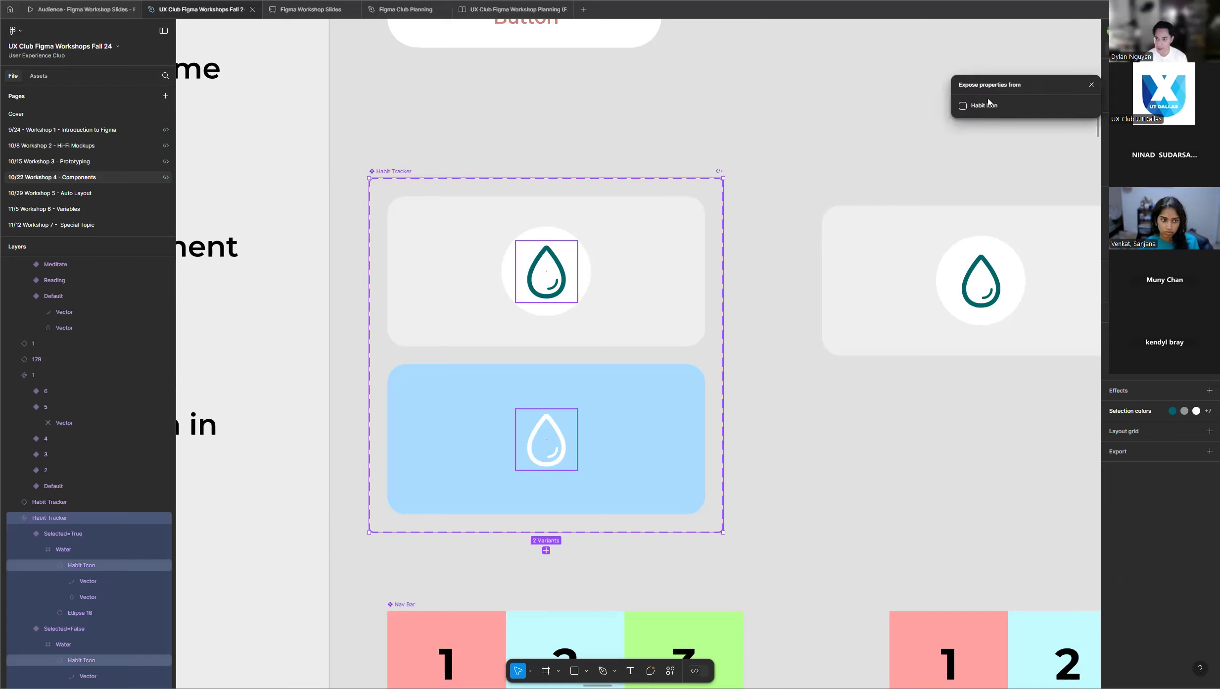
left_click(962, 107)
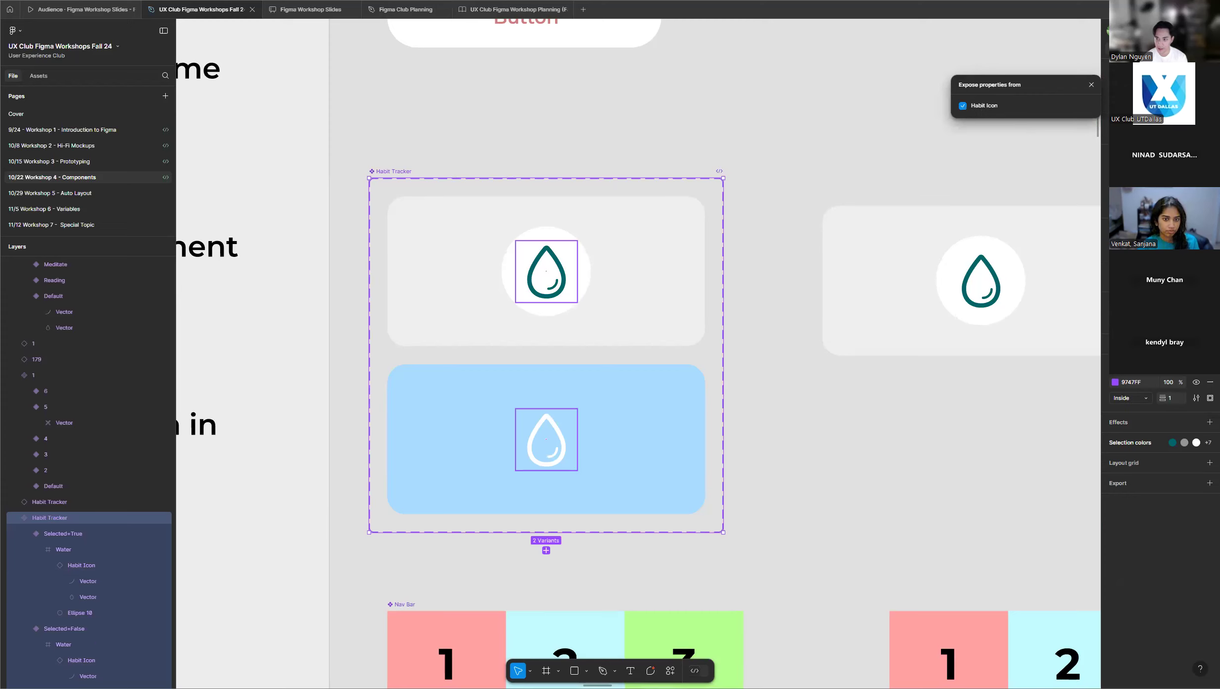
left_click(1007, 157)
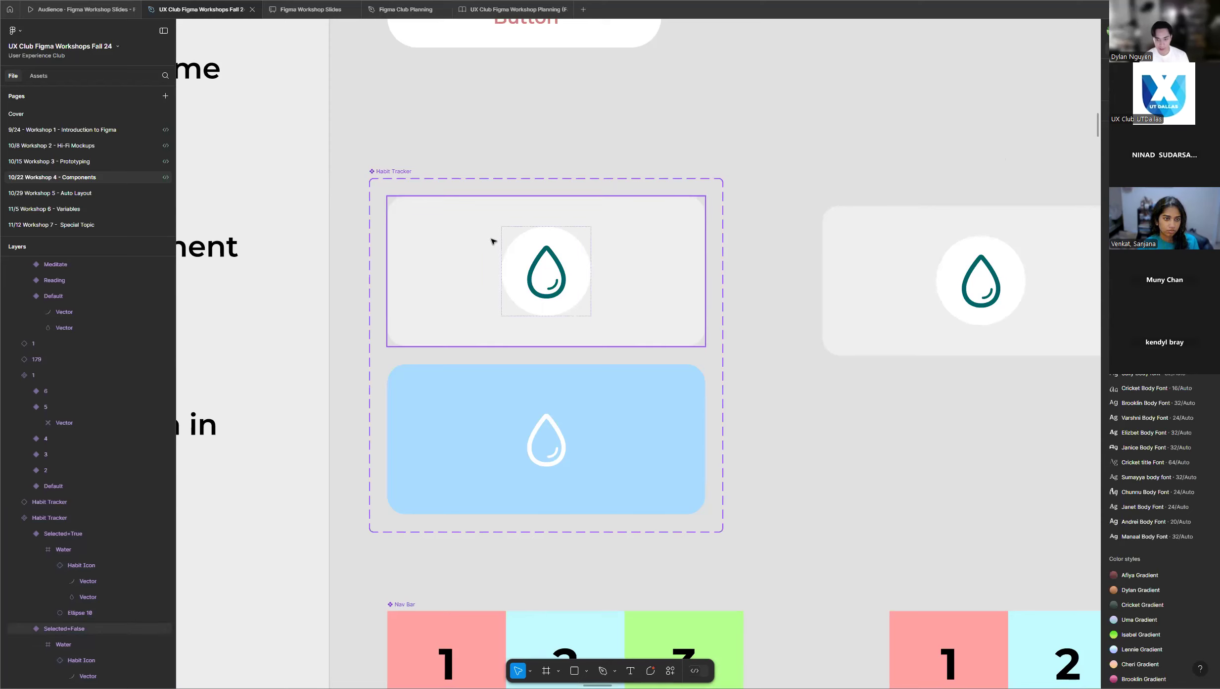
Try the Habit Tracker instance's exposed properties by toggling Selected and switching its Habit Icon variant.
scroll(492, 241, "down", 2)
scroll(879, 250, "up", 5)
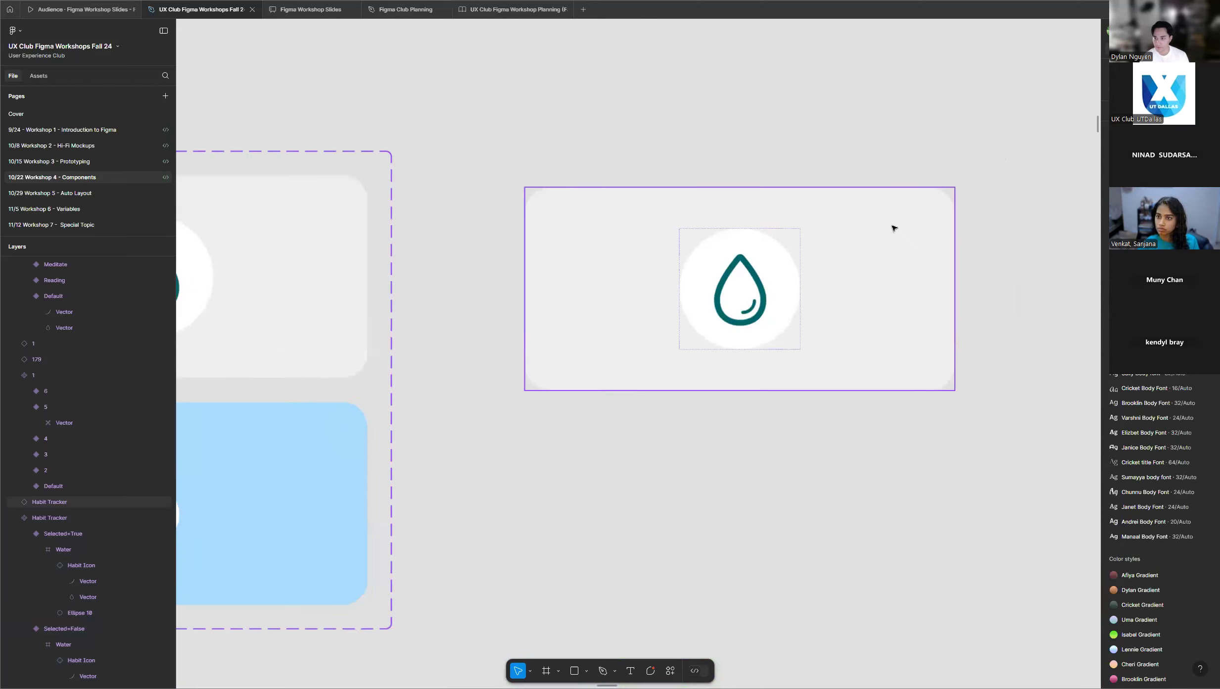
left_click(893, 228)
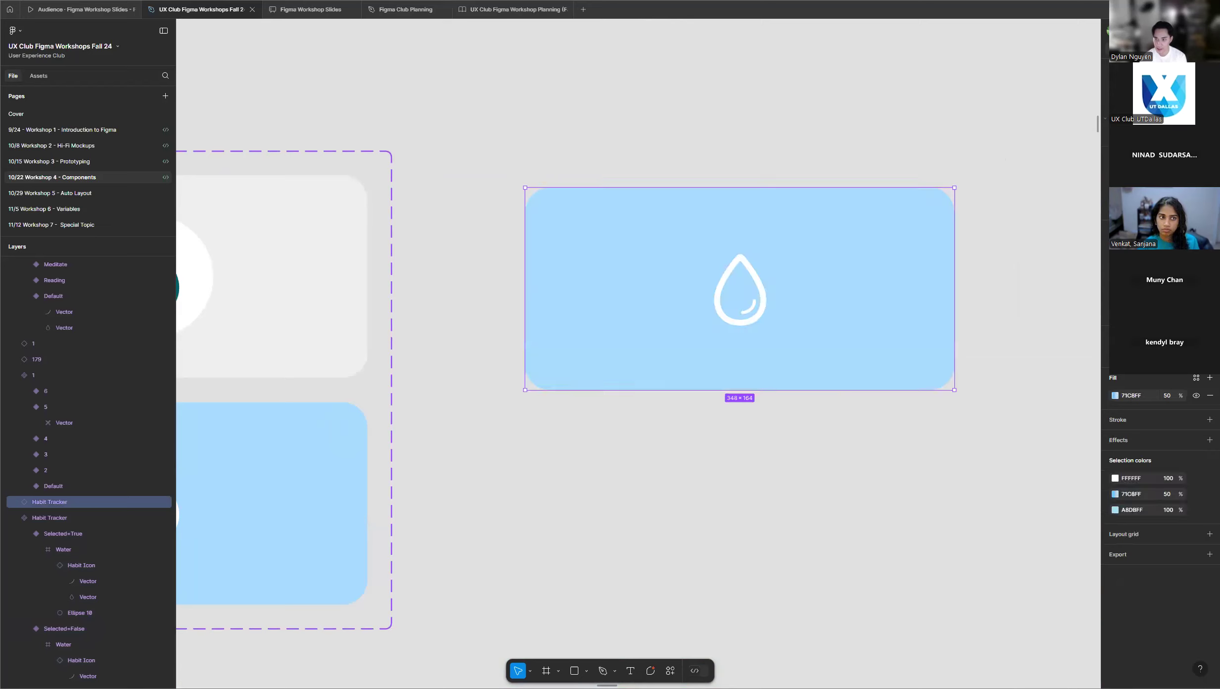
left_click(1163, 103)
left_click(1162, 102)
left_click(1163, 103)
left_click(1173, 134)
left_click(1172, 146)
left_click(1172, 134)
left_click(1172, 146)
left_click(1172, 134)
left_click(1172, 109)
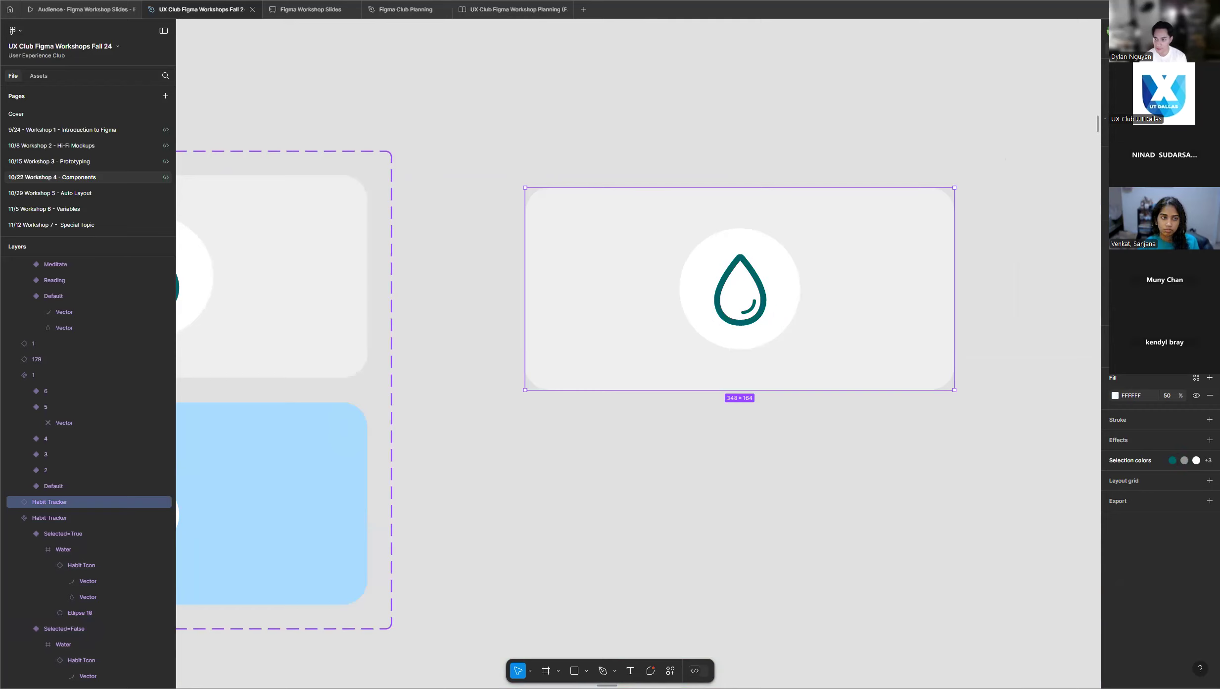
Set the Habit Tracker instance to the selected state with the Reading icon, trying the Meditate icon as well.
left_click(1172, 134)
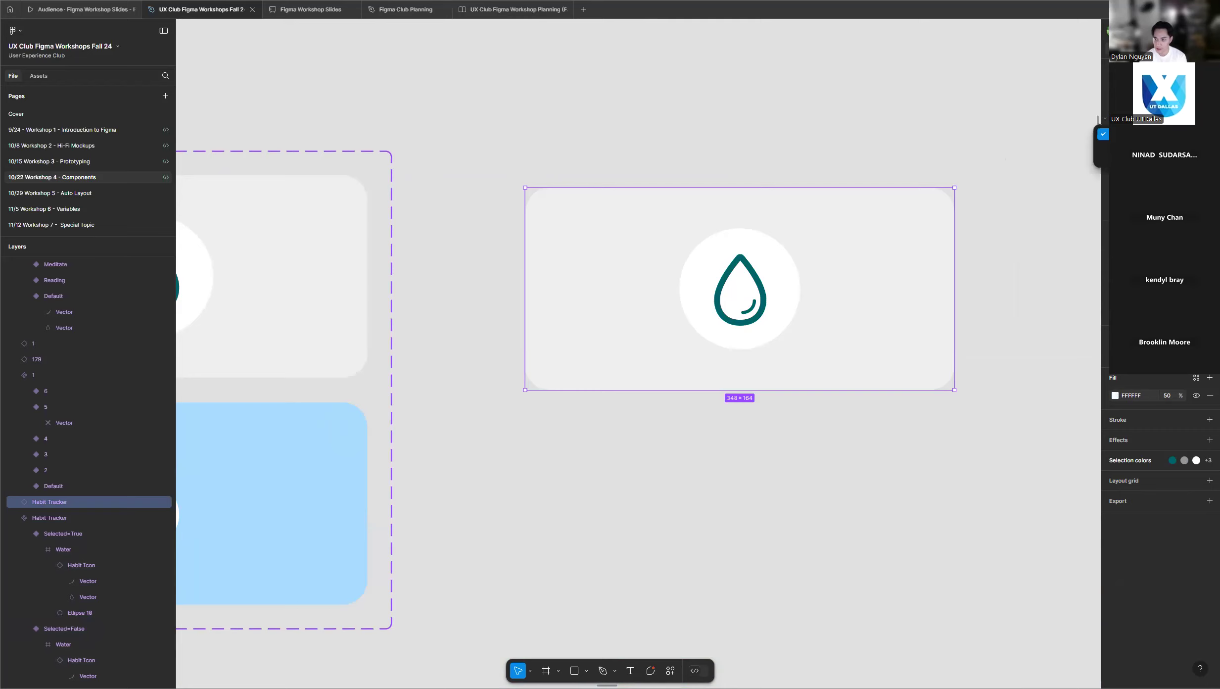
left_click(1172, 146)
left_click(1167, 103)
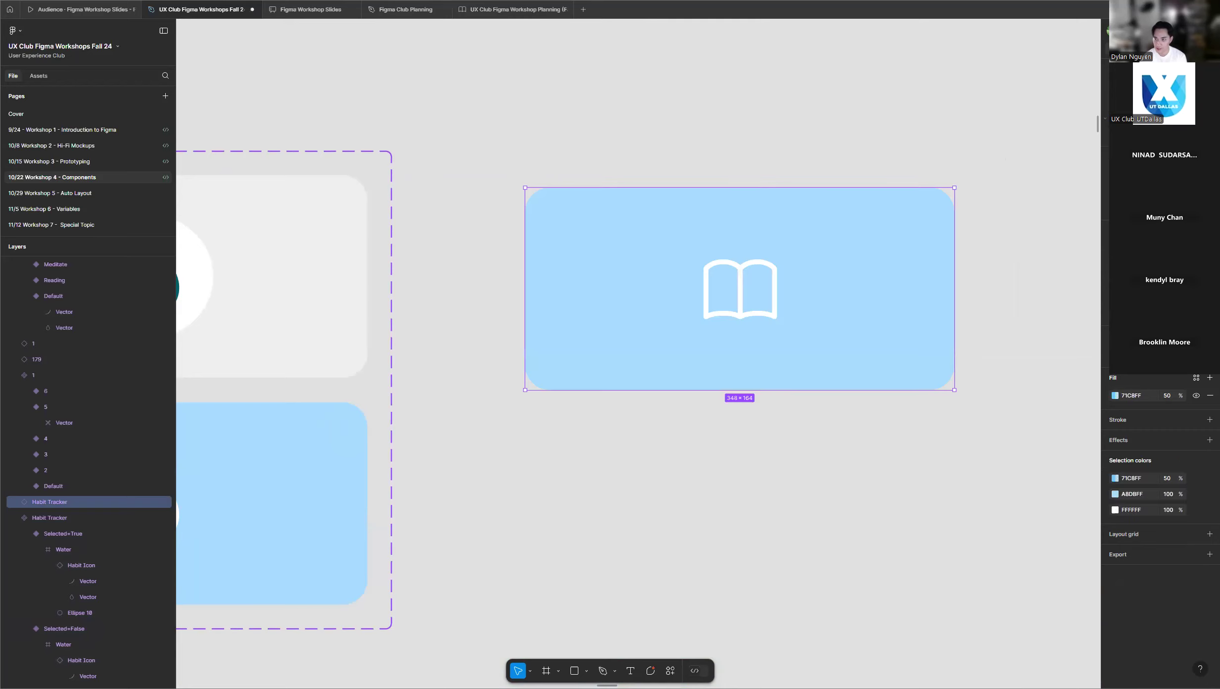
left_click(1166, 103)
left_click(1166, 104)
left_click(1172, 134)
left_click(1172, 146)
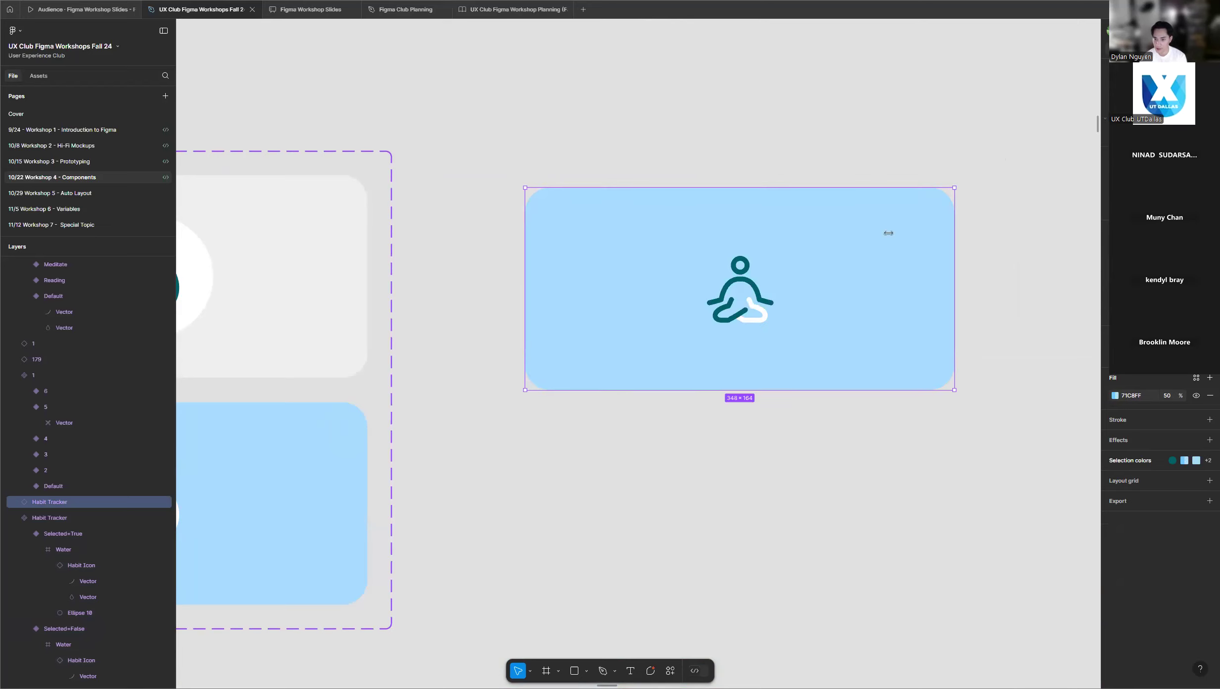
left_click(1172, 134)
left_click(1172, 122)
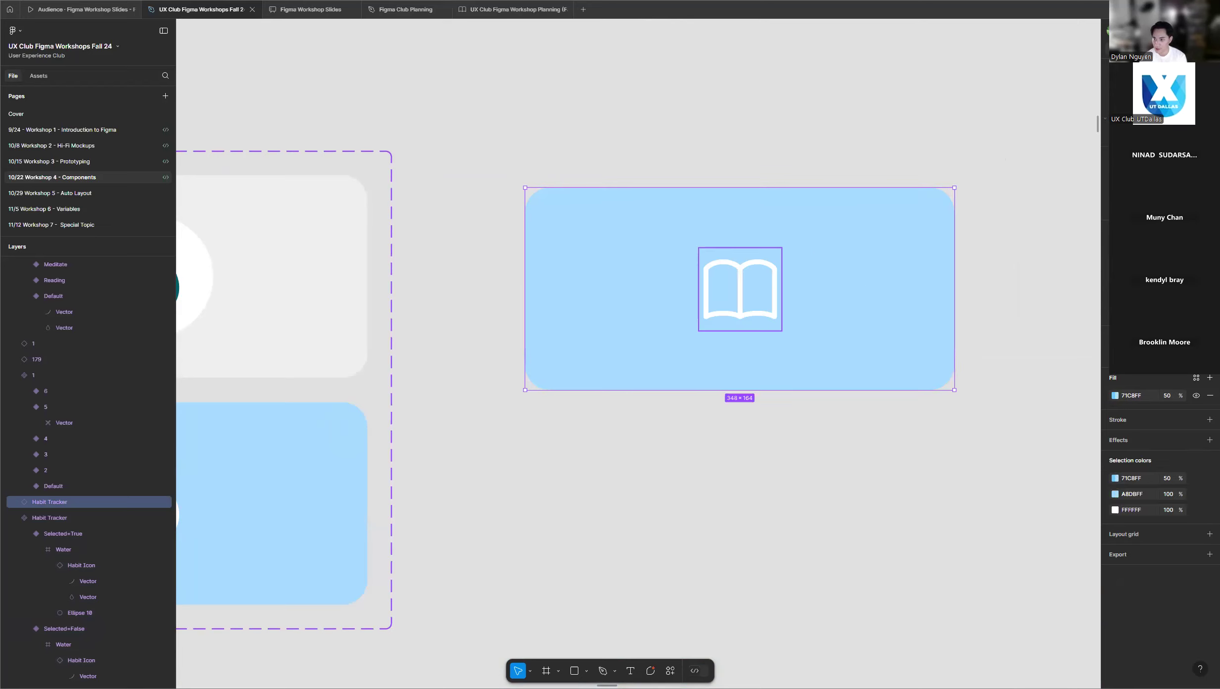
left_click(969, 115)
Review the Habit Tracker component set and its instance, and the Habit Icon set with its three variants.
scroll(966, 130, "down", 5)
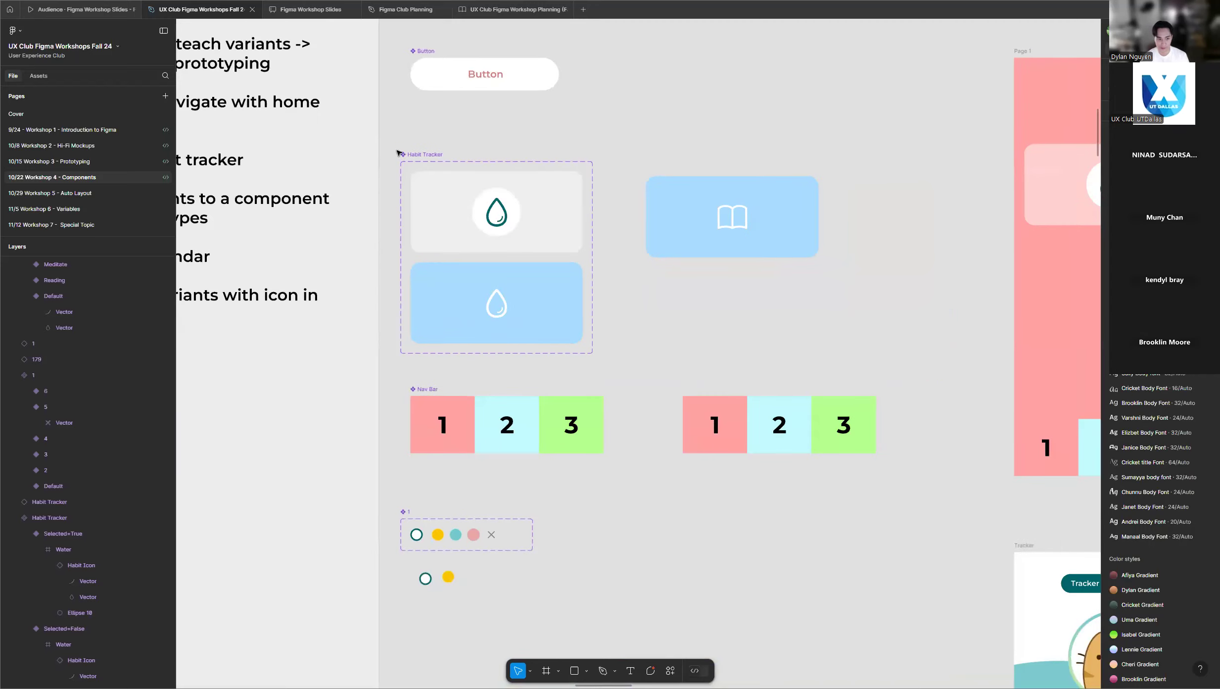
scroll(397, 153, "up", 3)
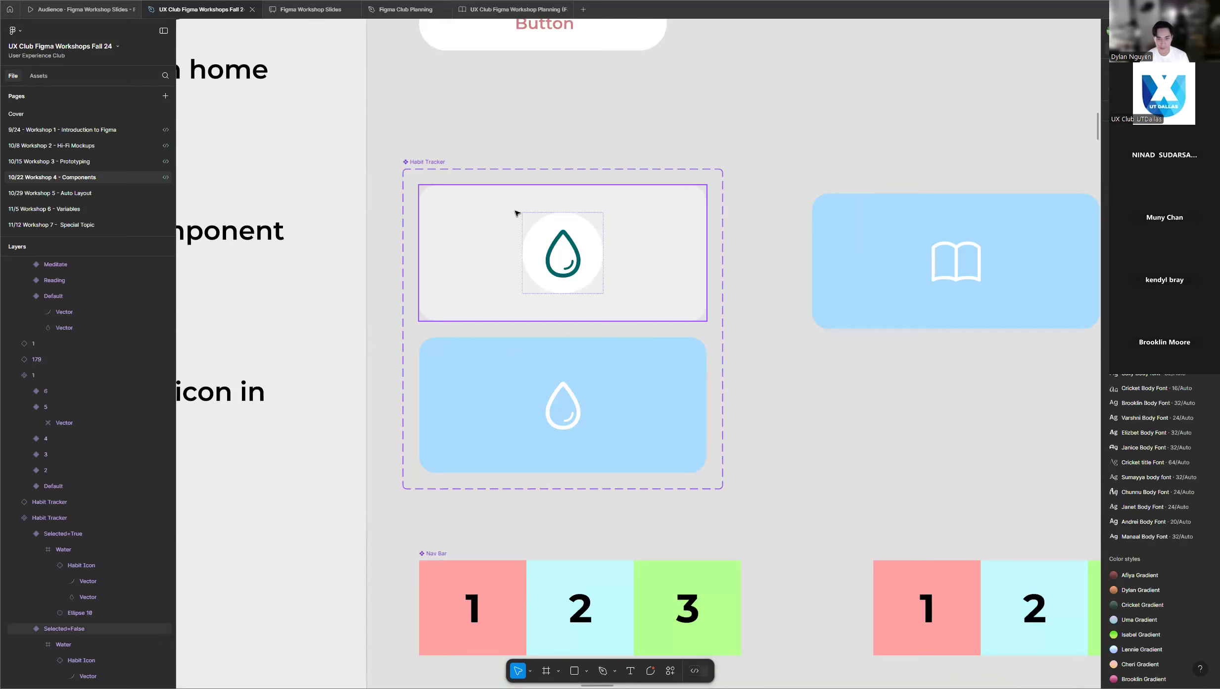
scroll(601, 199, "down", 3)
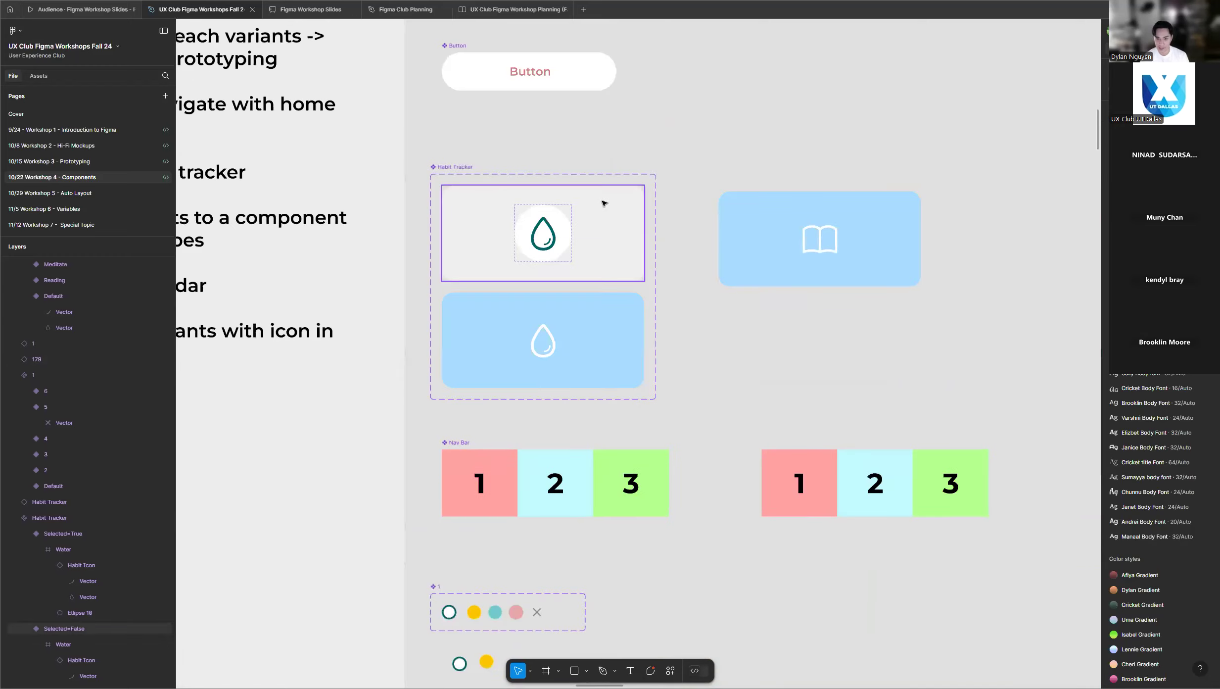
scroll(599, 205, "down", 5)
scroll(566, 285, "up", 3)
scroll(566, 285, "down", 5)
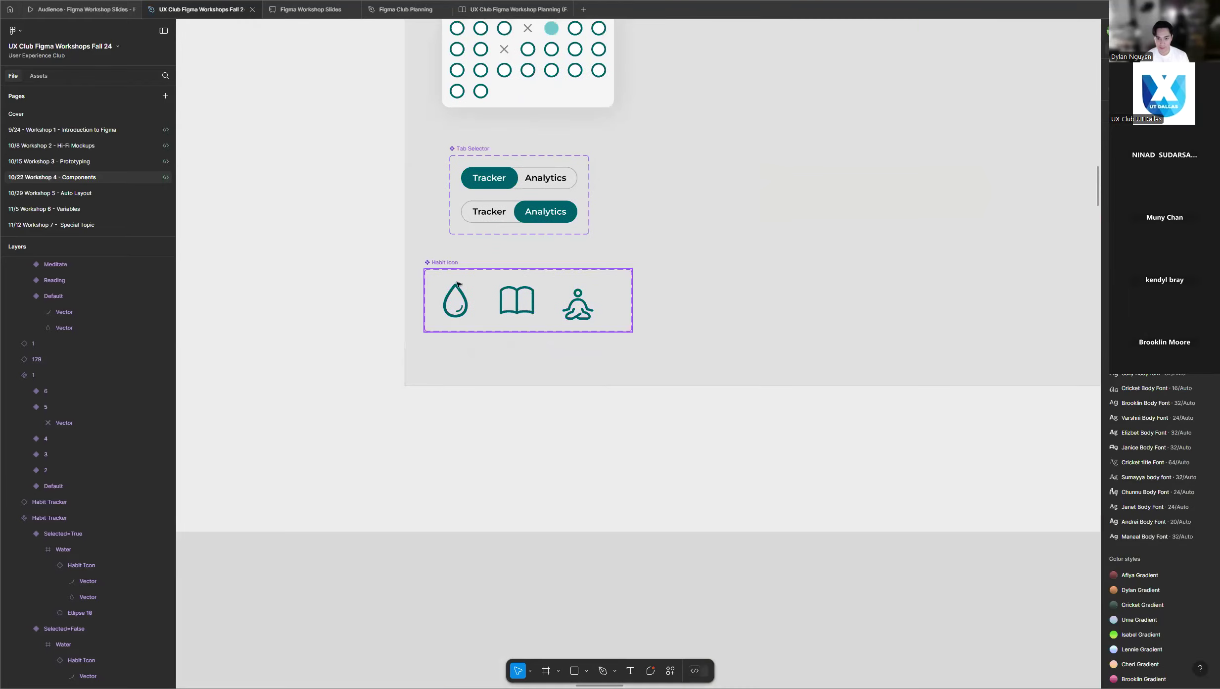
scroll(443, 253, "up", 3)
scroll(484, 290, "down", 5)
scroll(564, 297, "down", 8)
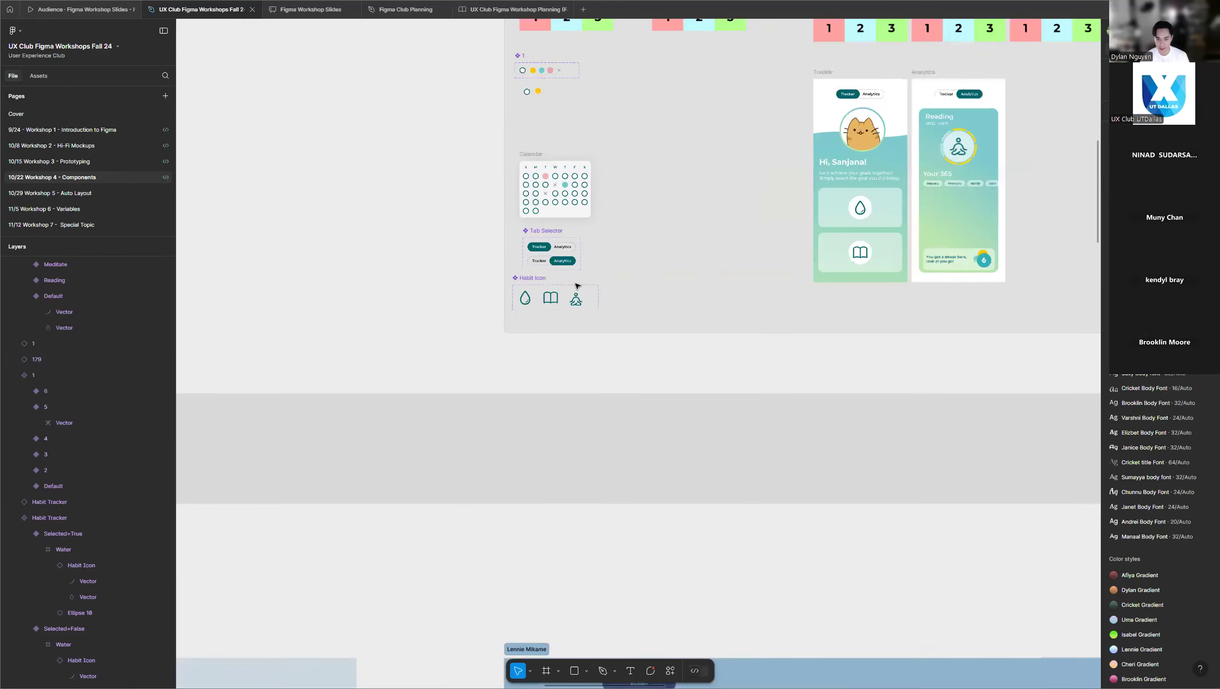
Look through the participants' workshop frames to check their progress on the Habit Icon components.
scroll(574, 310, "down", 3)
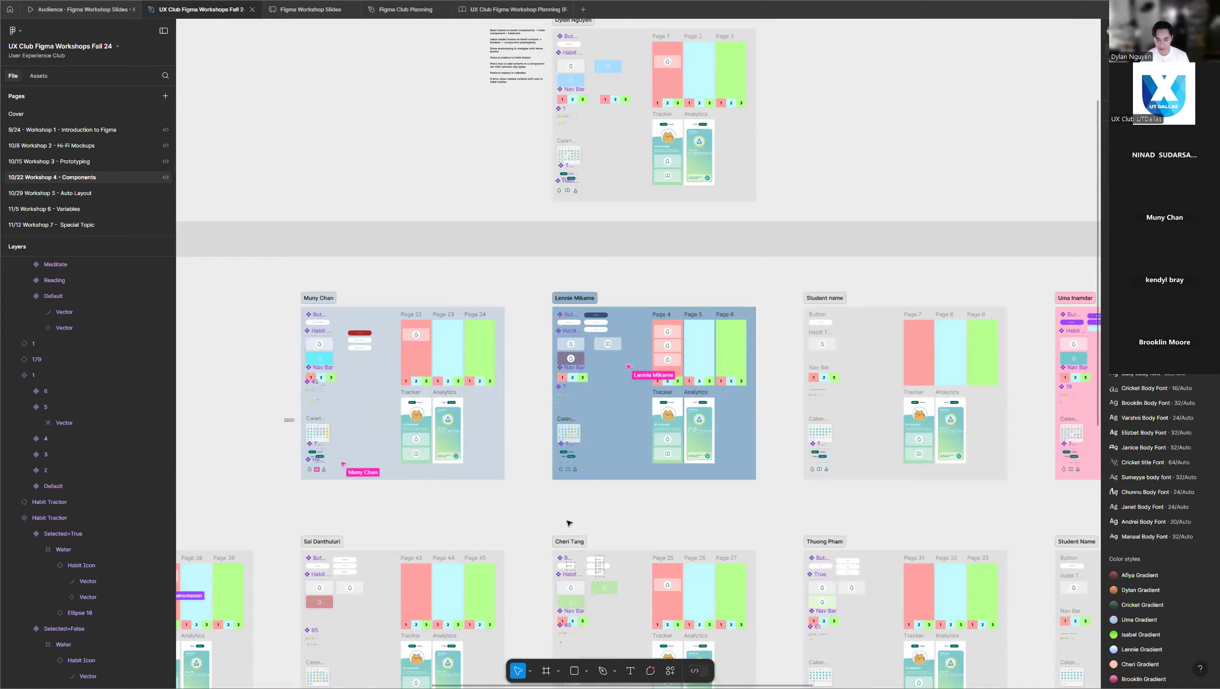
scroll(564, 460, "up", 6)
scroll(680, 443, "down", 6)
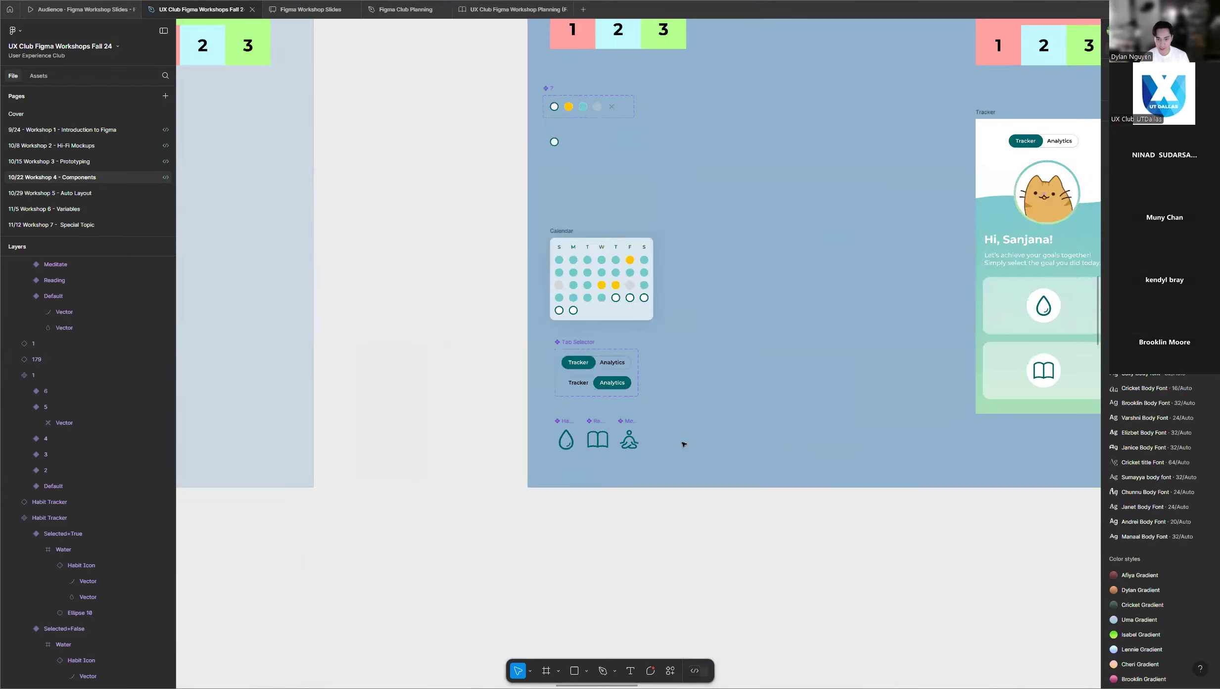
scroll(688, 448, "down", 3)
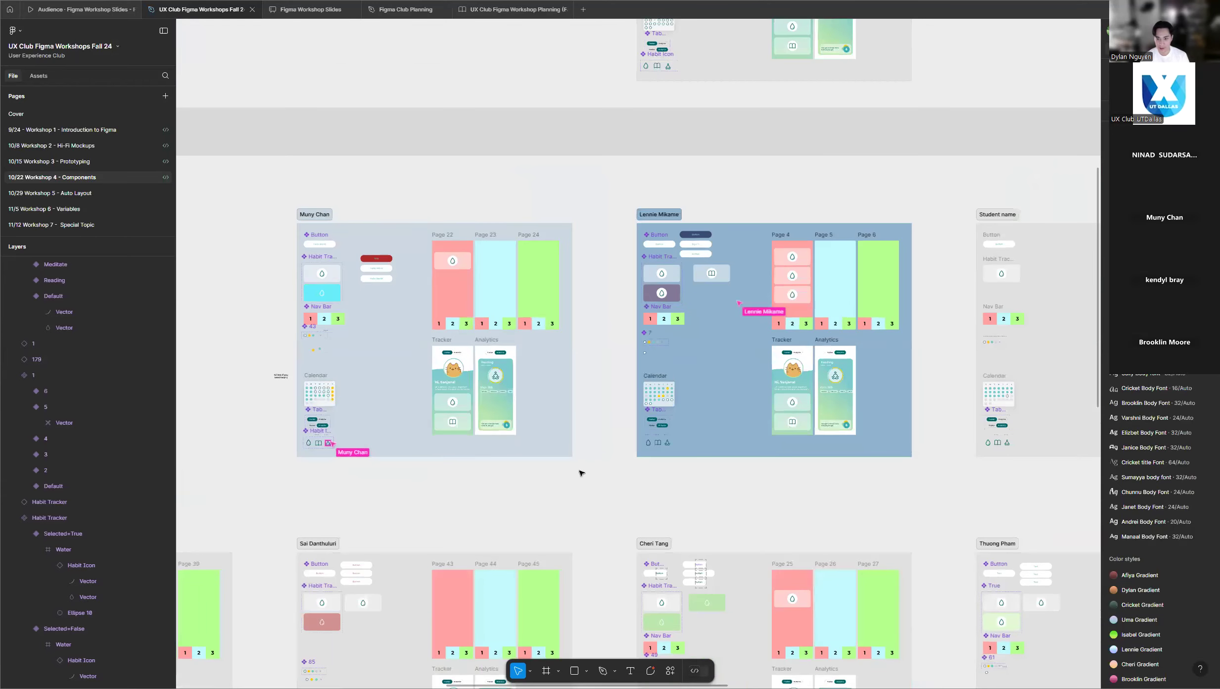
scroll(577, 468, "down", 5)
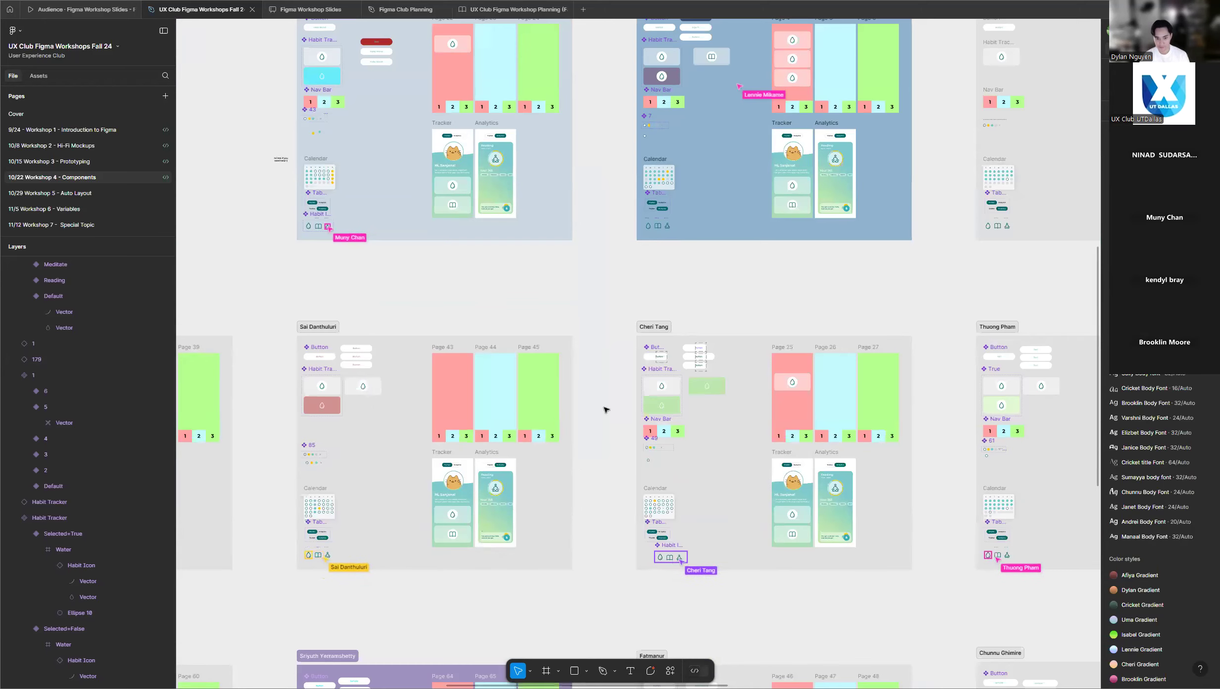
scroll(603, 406, "down", 2)
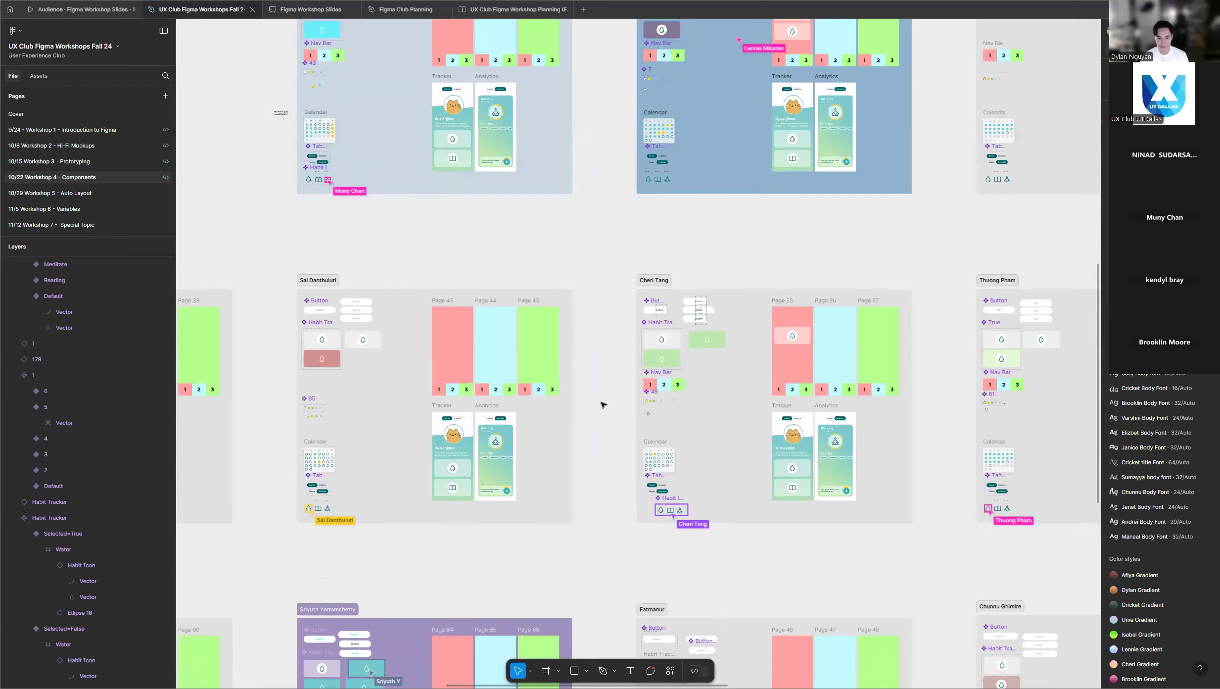
scroll(602, 406, "down", 10)
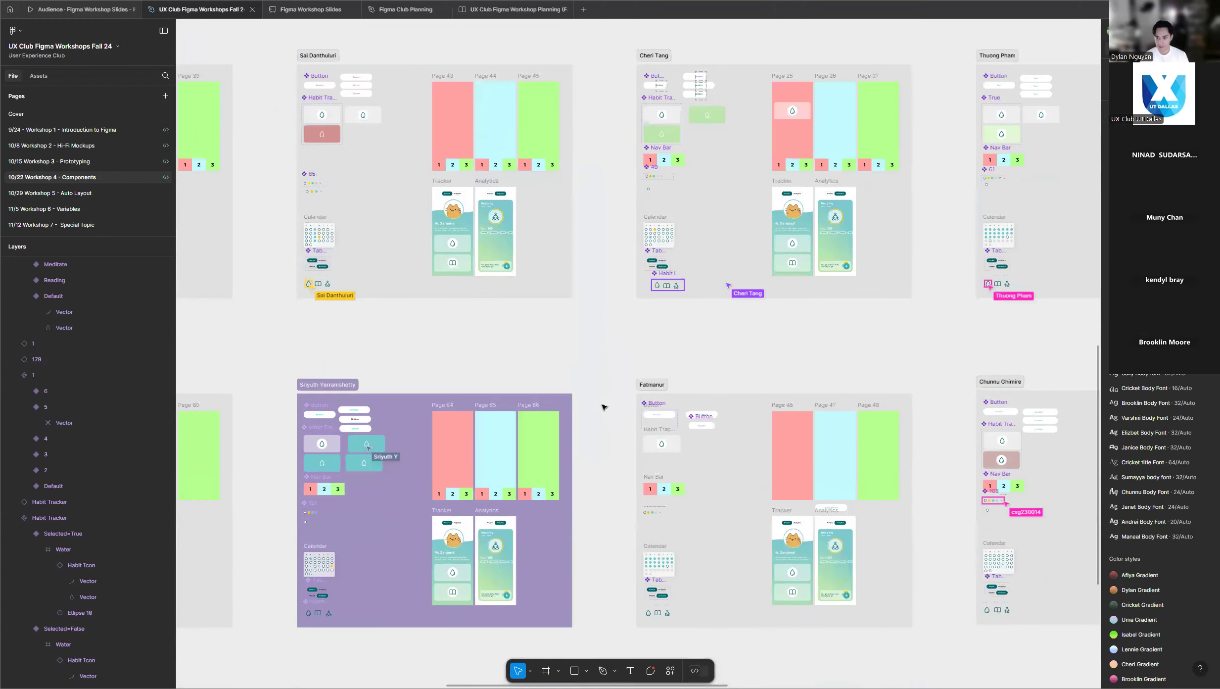
scroll(455, 367, "down", 5)
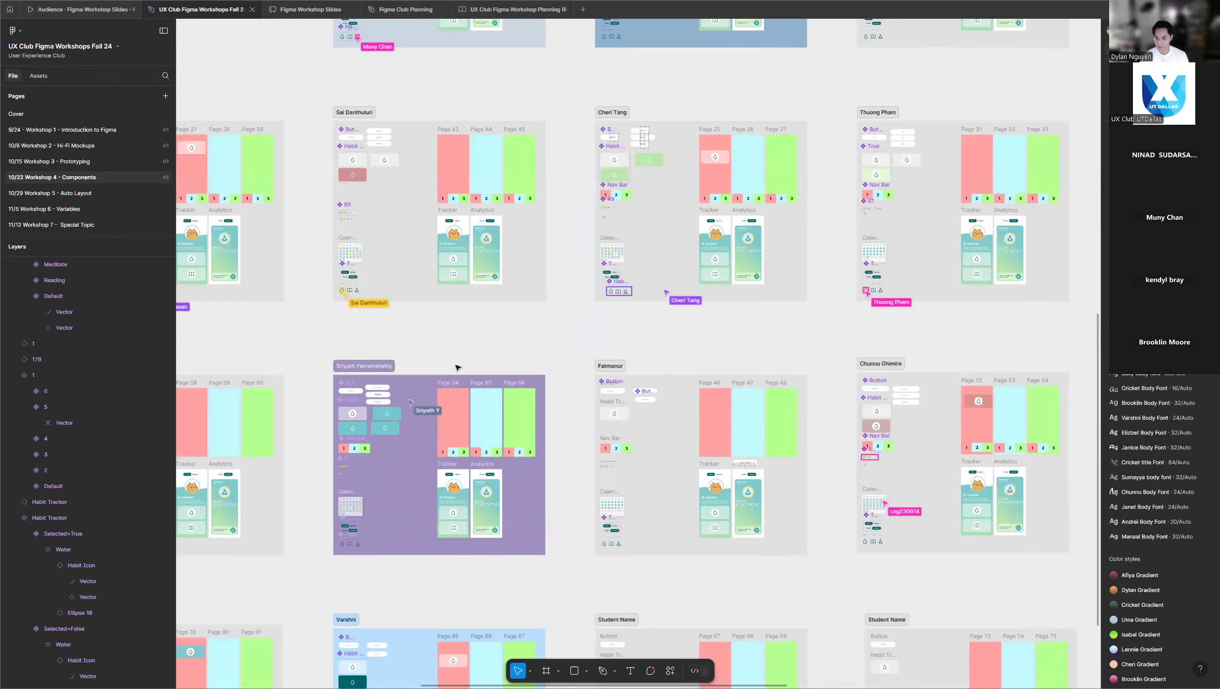
scroll(456, 368, "down", 1)
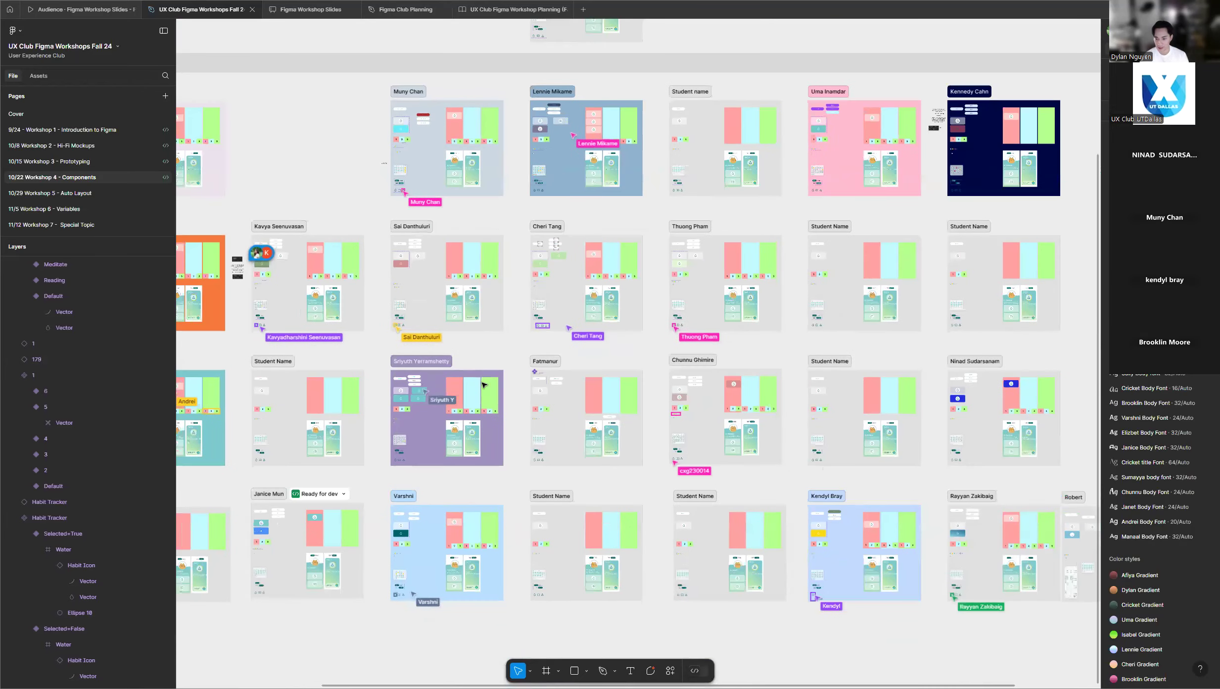
scroll(534, 475, "down", 1)
scroll(504, 549, "down", 5)
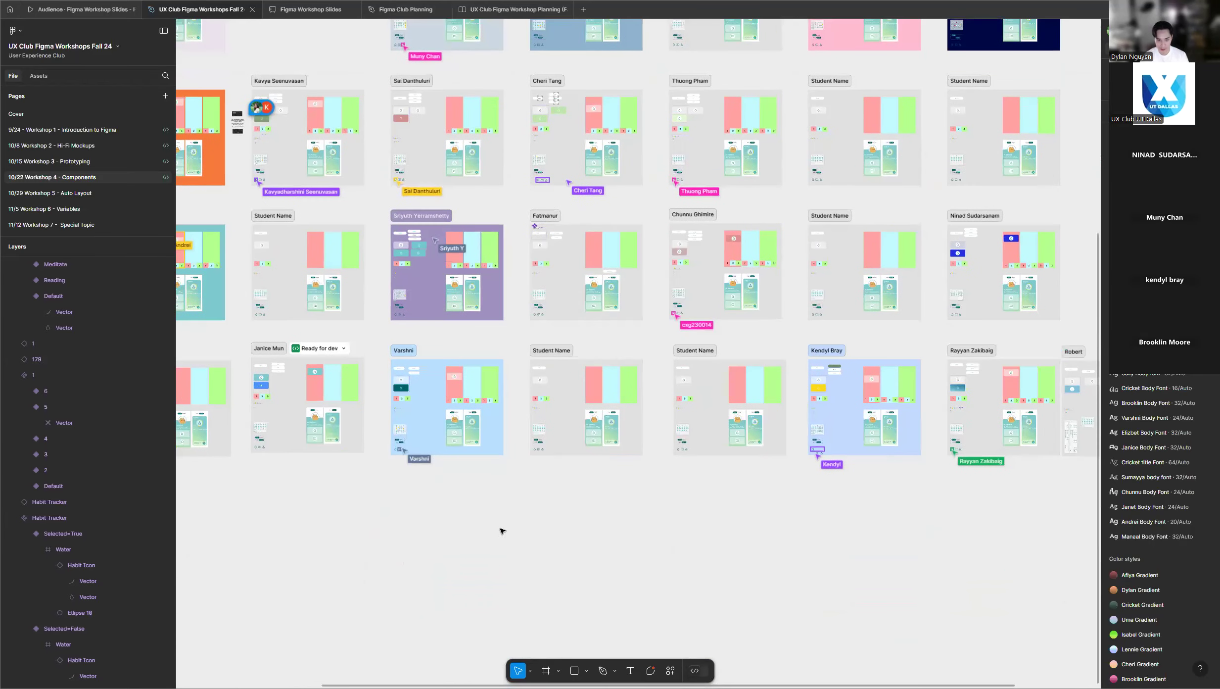
scroll(321, 476, "up", 1)
scroll(321, 476, "up", 2)
scroll(272, 488, "down", 2)
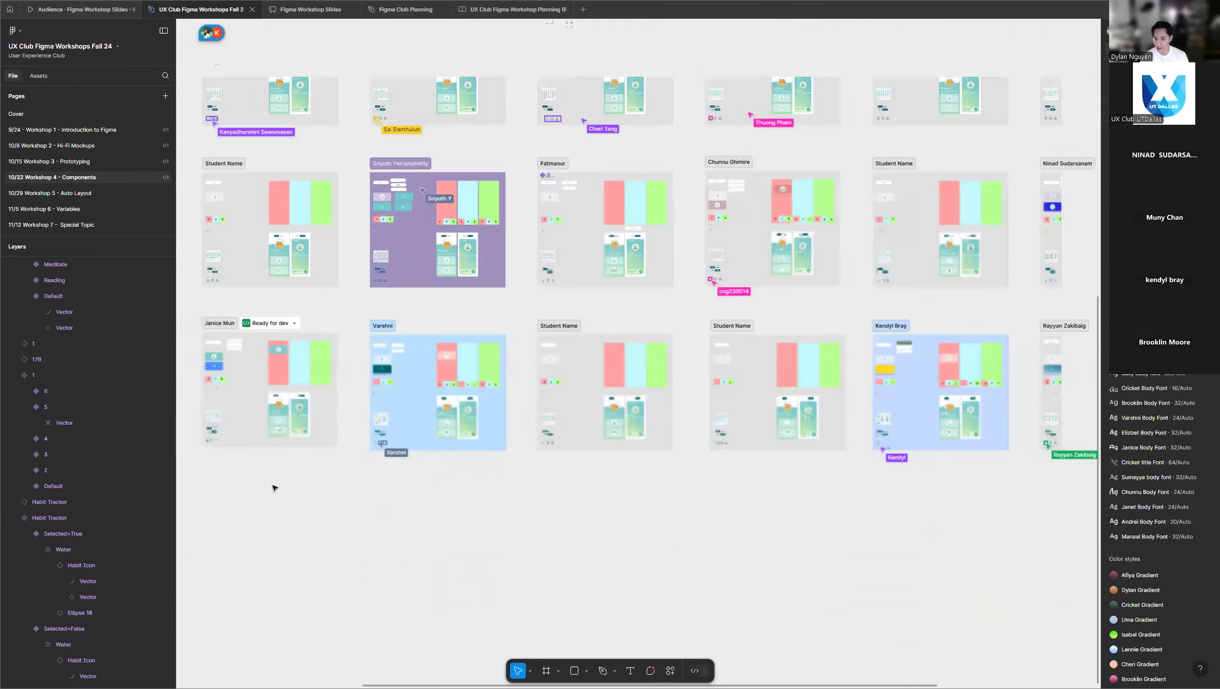
scroll(909, 544, "up", 3)
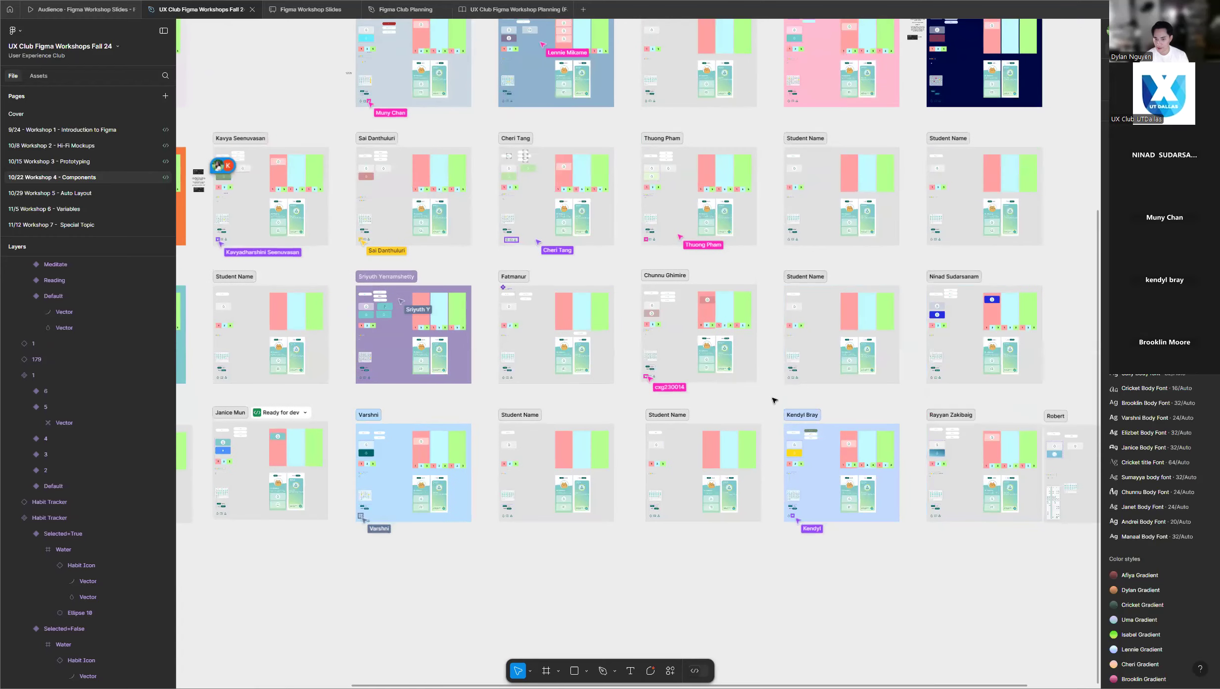
scroll(761, 400, "up", 3)
scroll(749, 399, "up", 2)
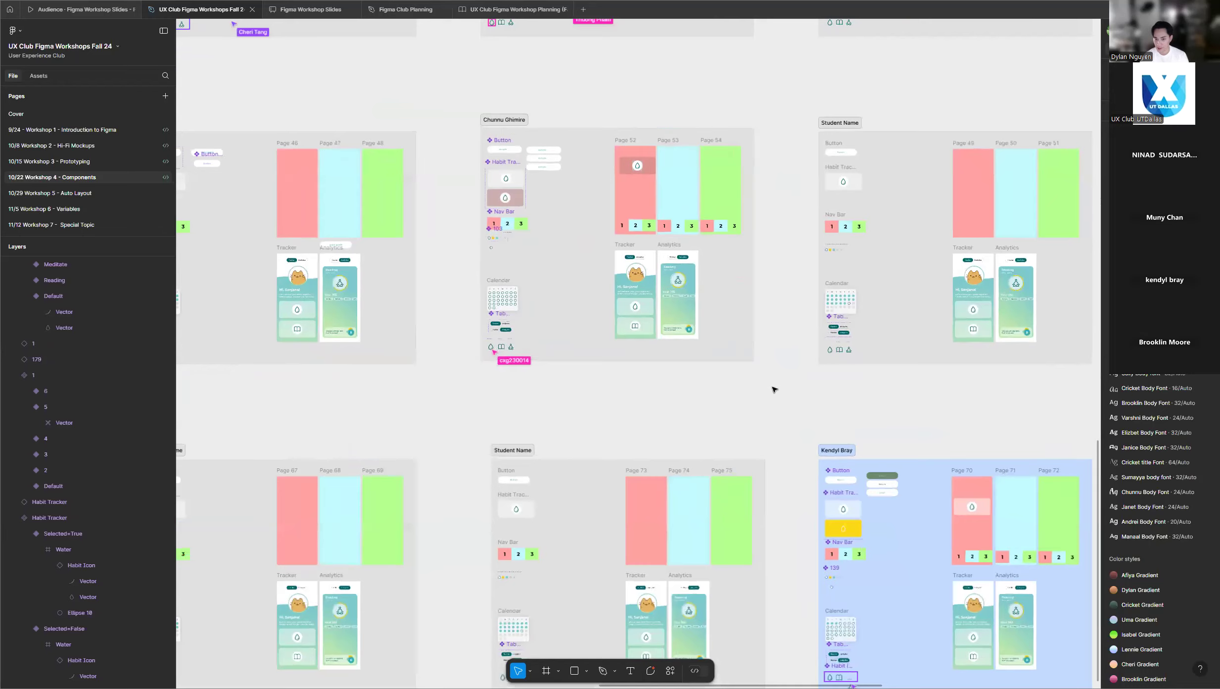
scroll(779, 383, "up", 8)
scroll(553, 293, "up", 15)
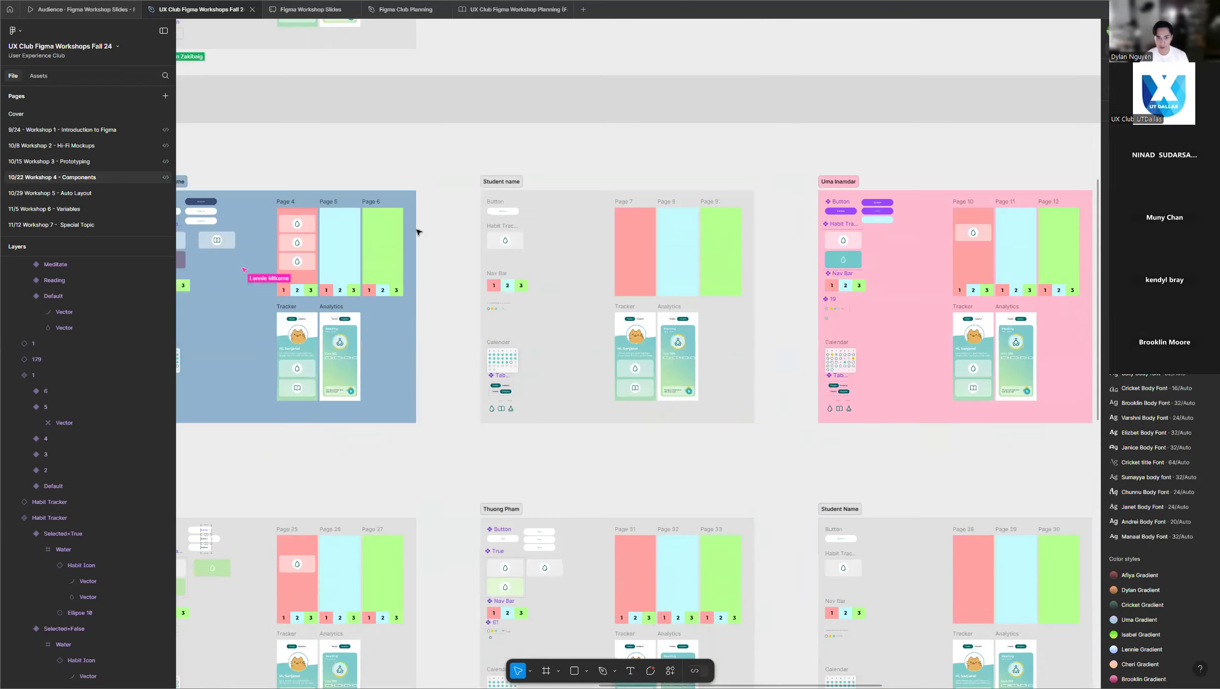
Return to the presenter's frame and select the Habit Icon component set to show its variants, then clear the selection.
scroll(718, 227, "down", 2)
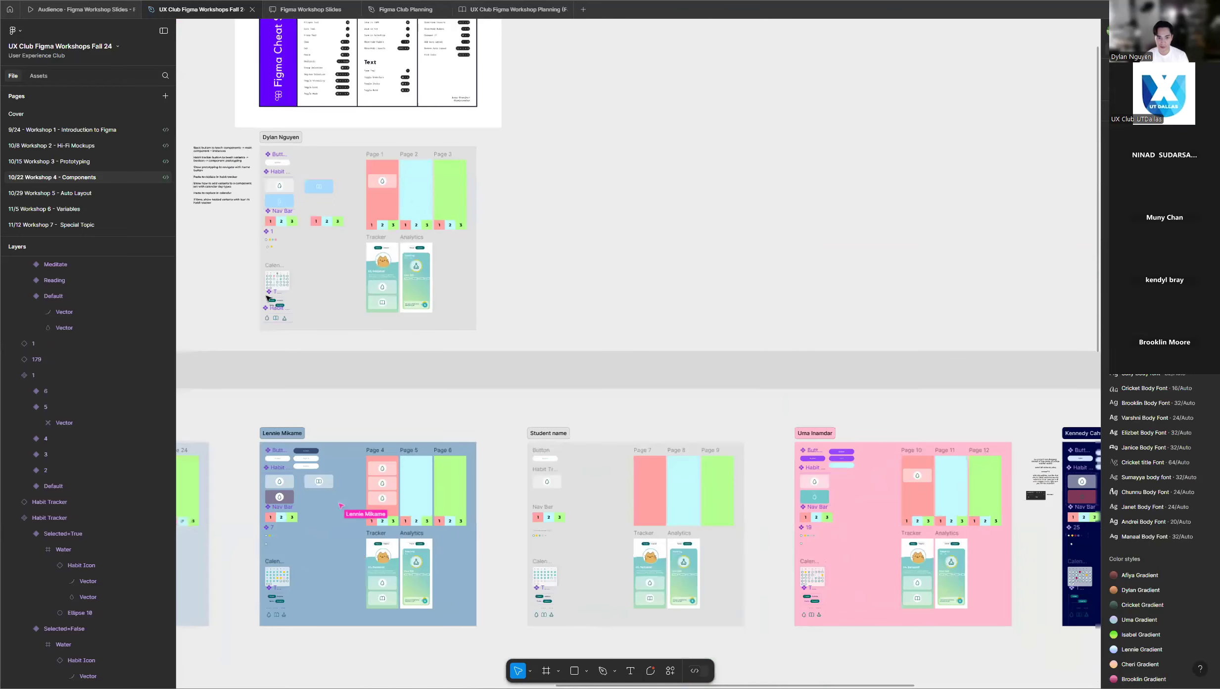
scroll(267, 298, "up", 8)
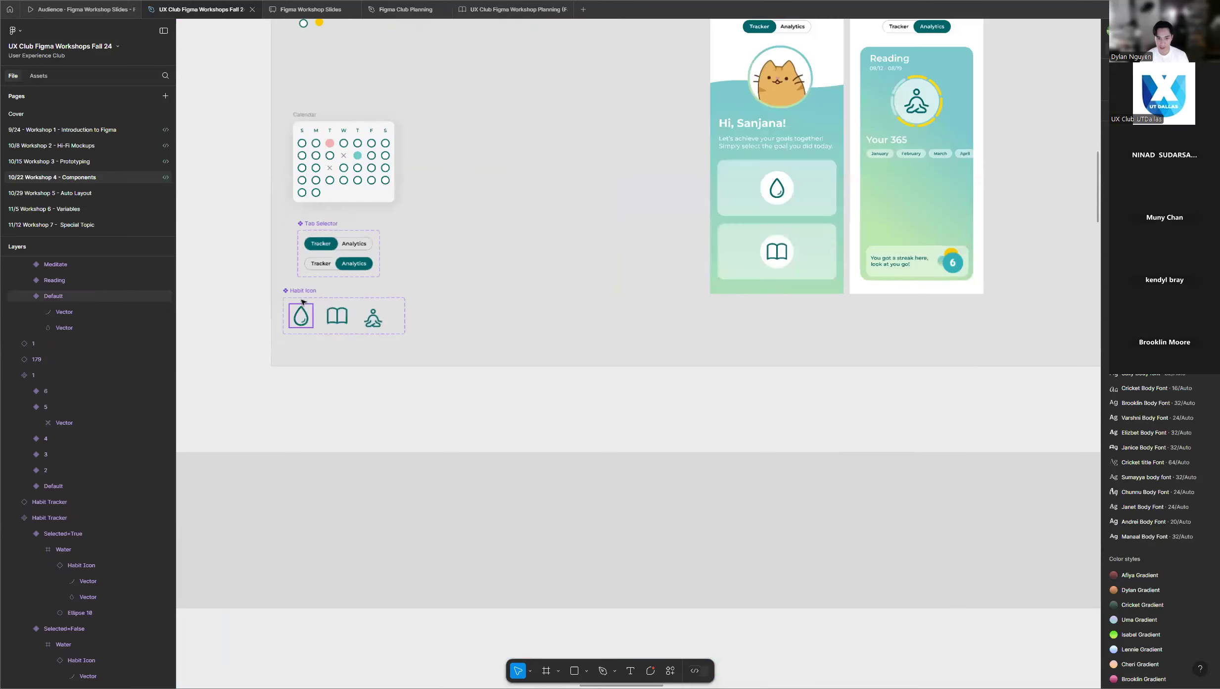
left_click(303, 300)
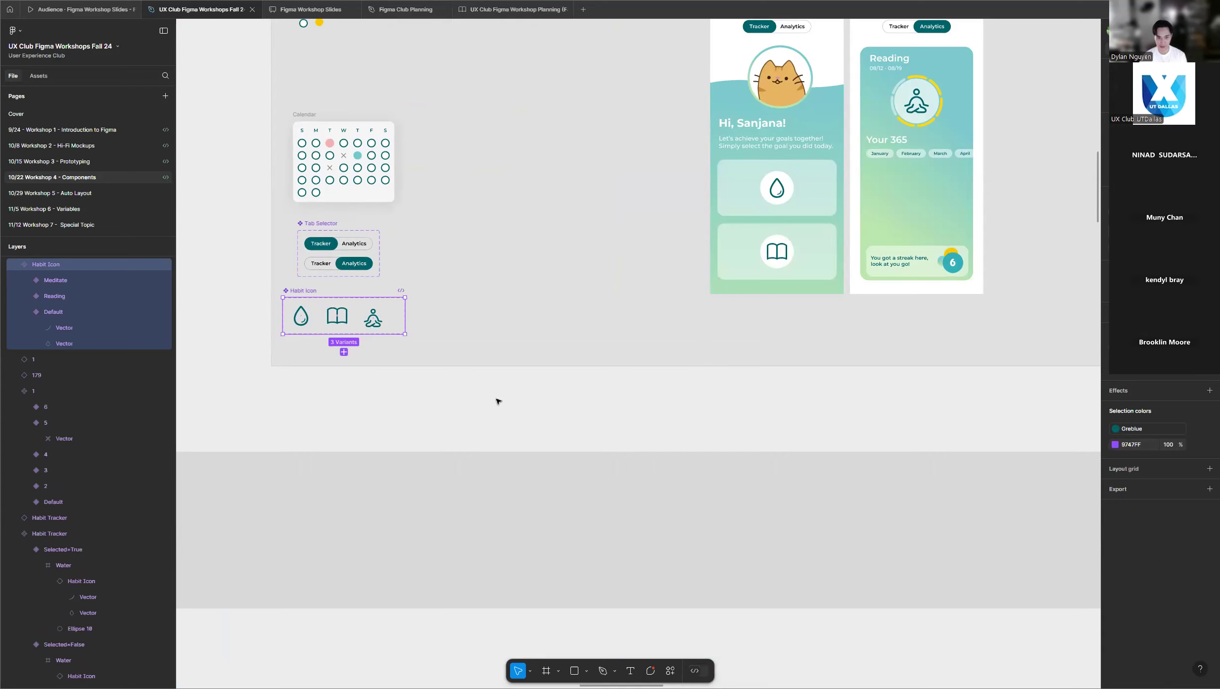
left_click(243, 300)
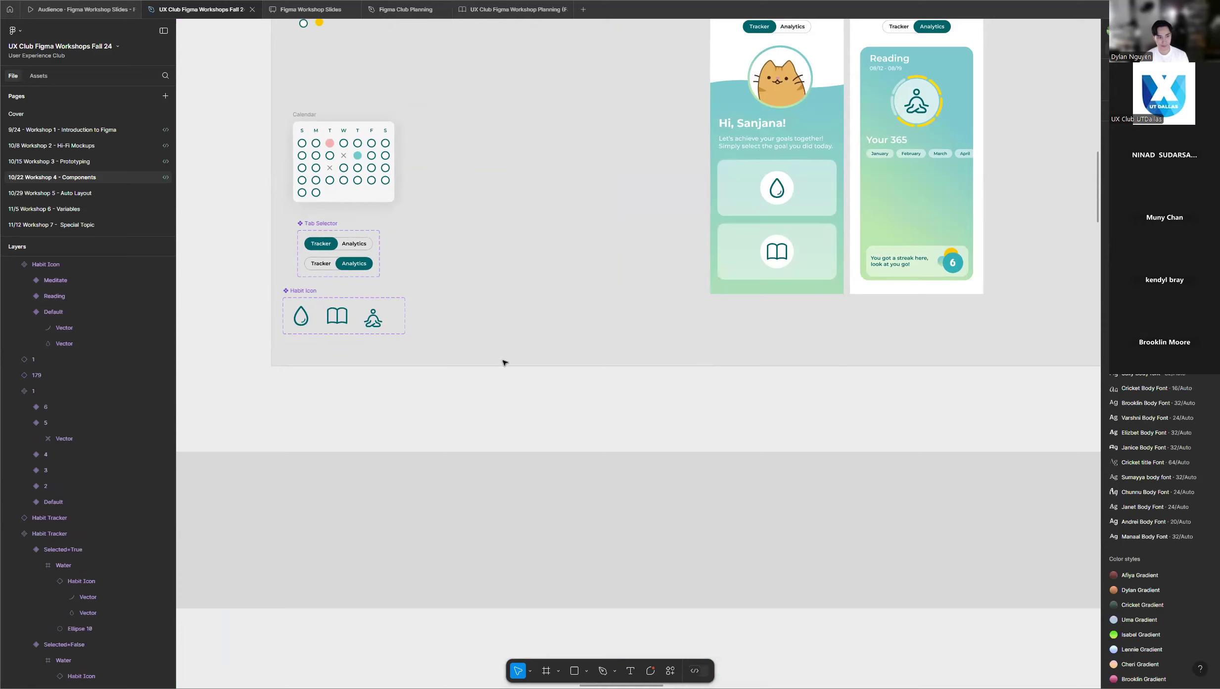
Examine the three icon variants in the Habit Icon component set of the presenter's frame.
scroll(578, 336, "down", 4)
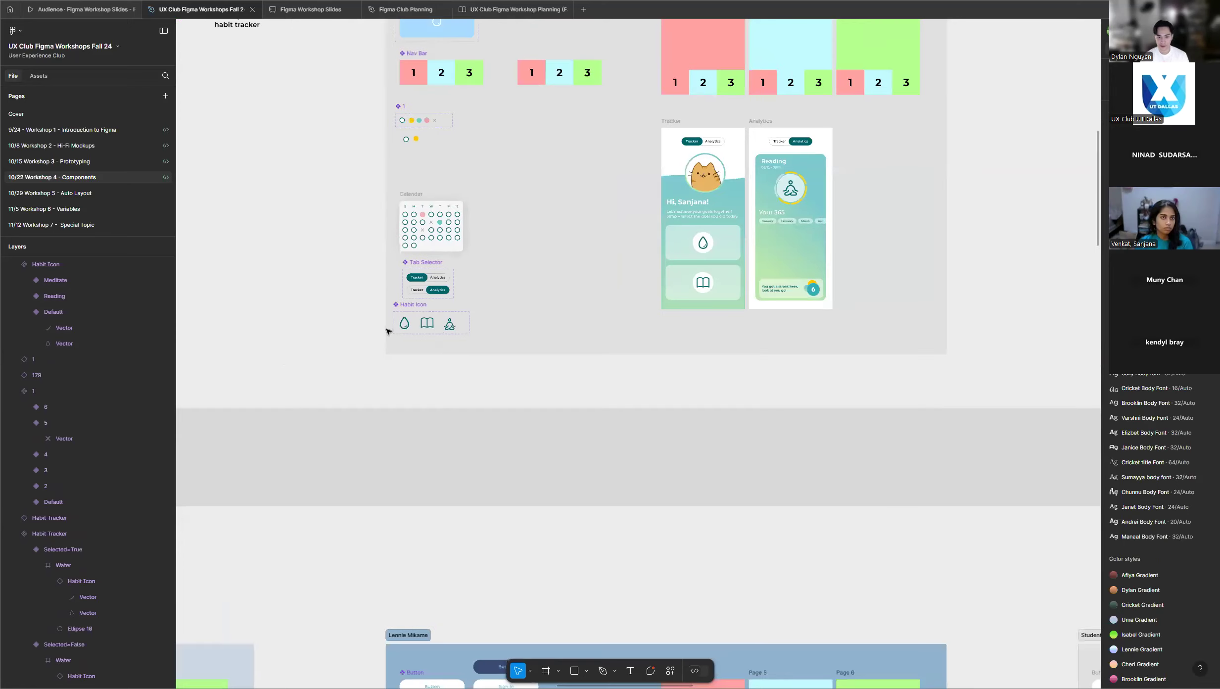
scroll(387, 331, "up", 5)
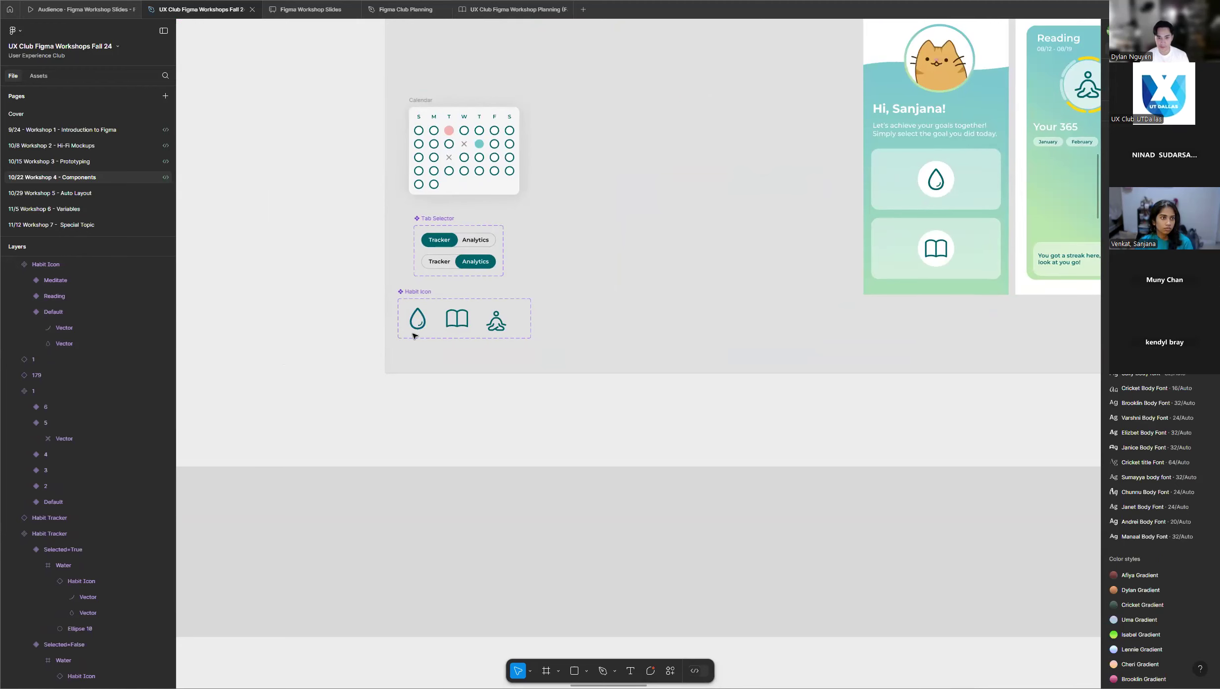
scroll(415, 336, "up", 3)
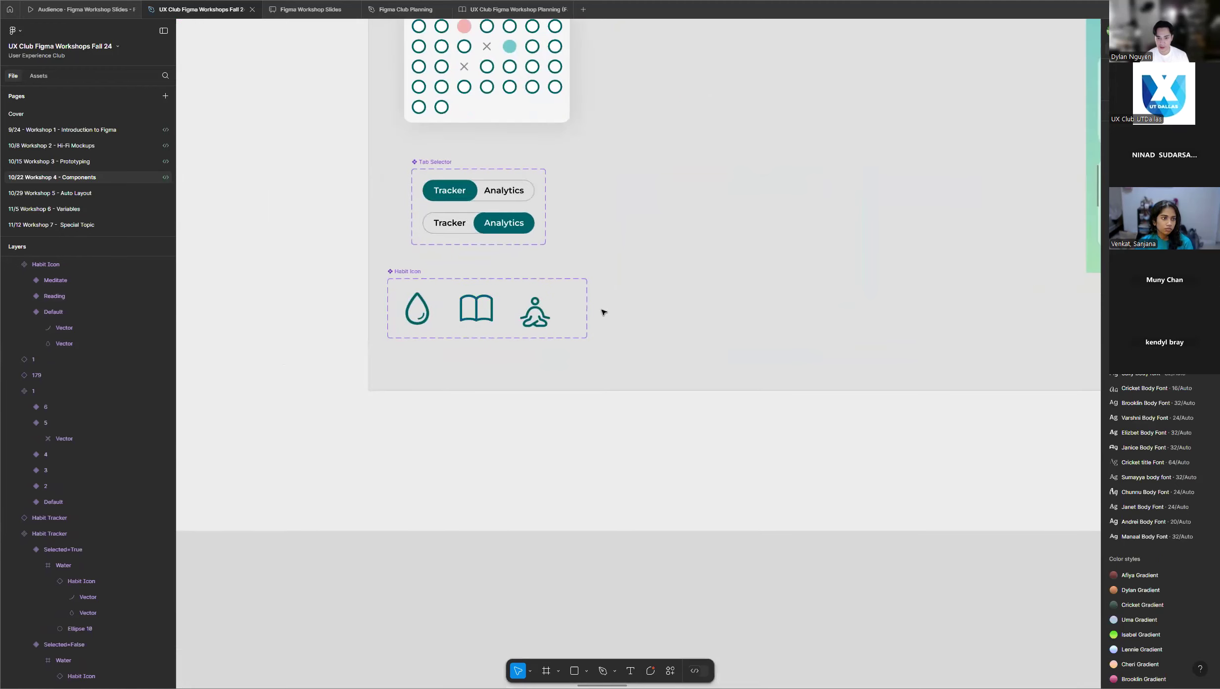
scroll(696, 322, "down", 3)
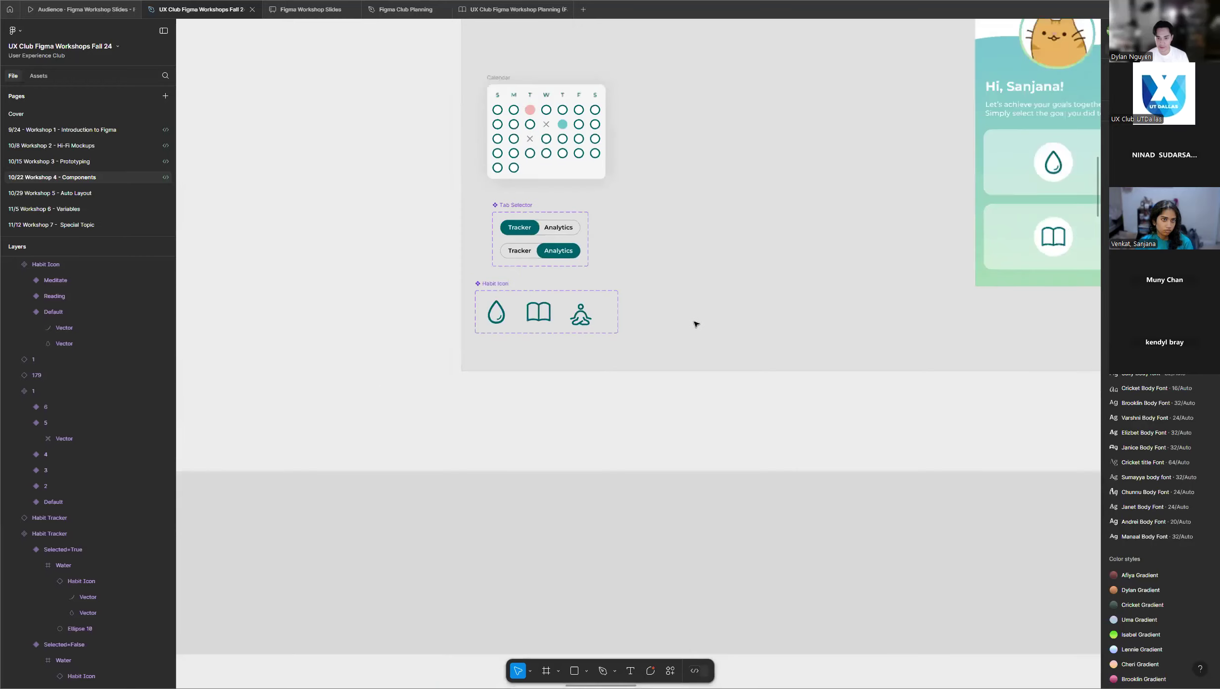
Look over the participants' workshop frames to check how far their Habit Icon and Habit Tracker components have come.
scroll(695, 322, "down", 3)
scroll(658, 333, "down", 5)
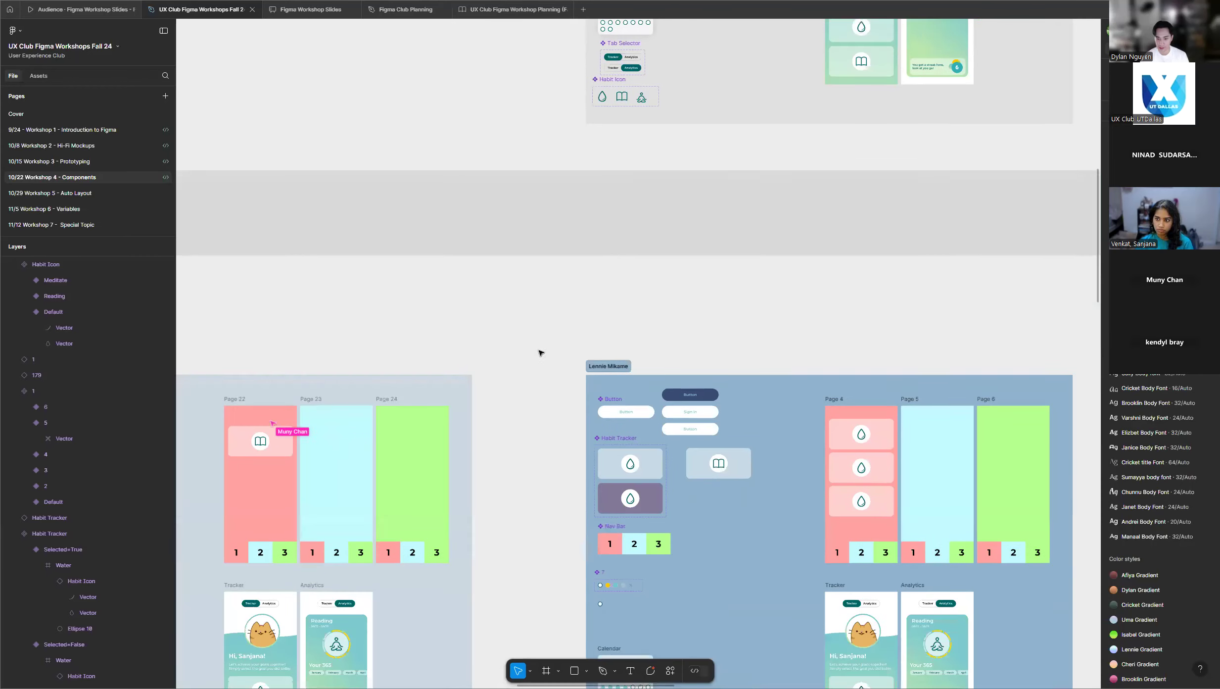
scroll(540, 352, "down", 5)
scroll(526, 354, "down", 3)
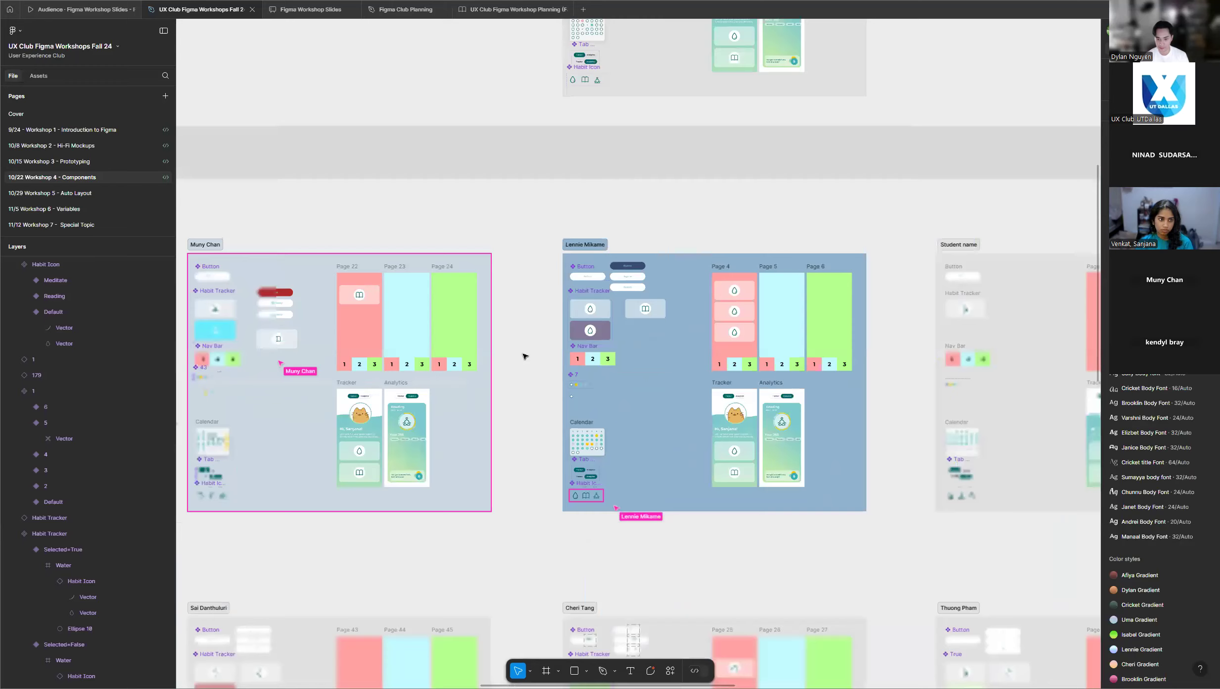
scroll(525, 356, "down", 5)
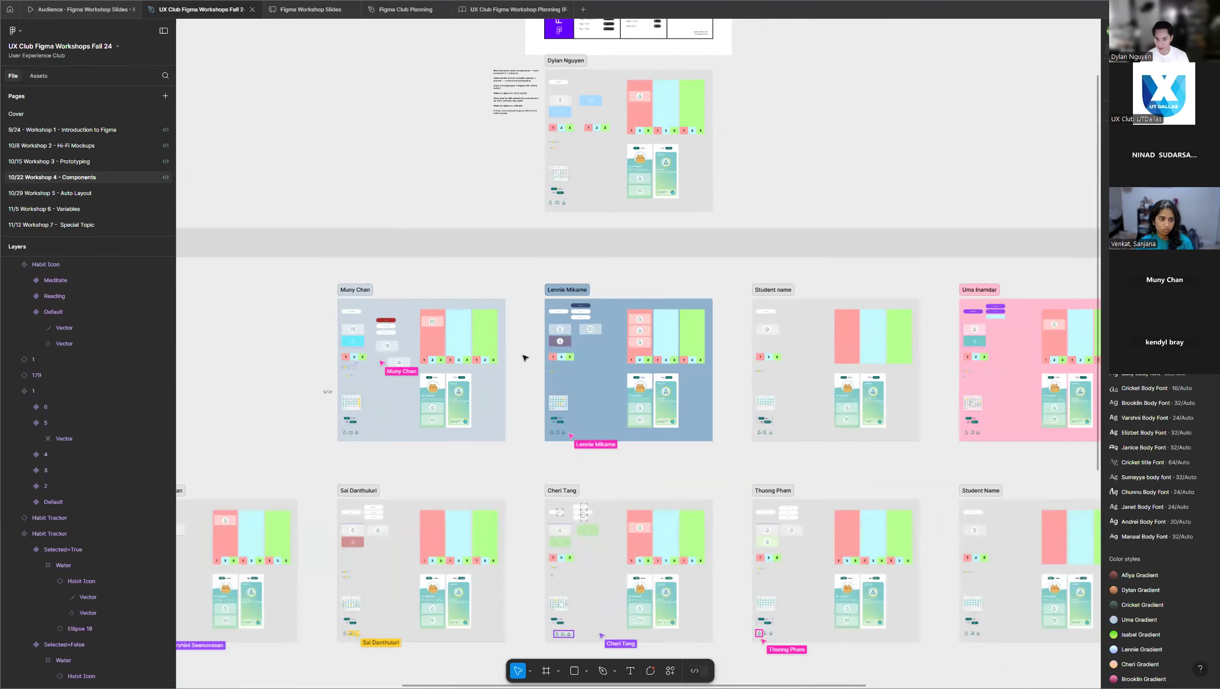
scroll(525, 357, "down", 10)
scroll(526, 358, "down", 2)
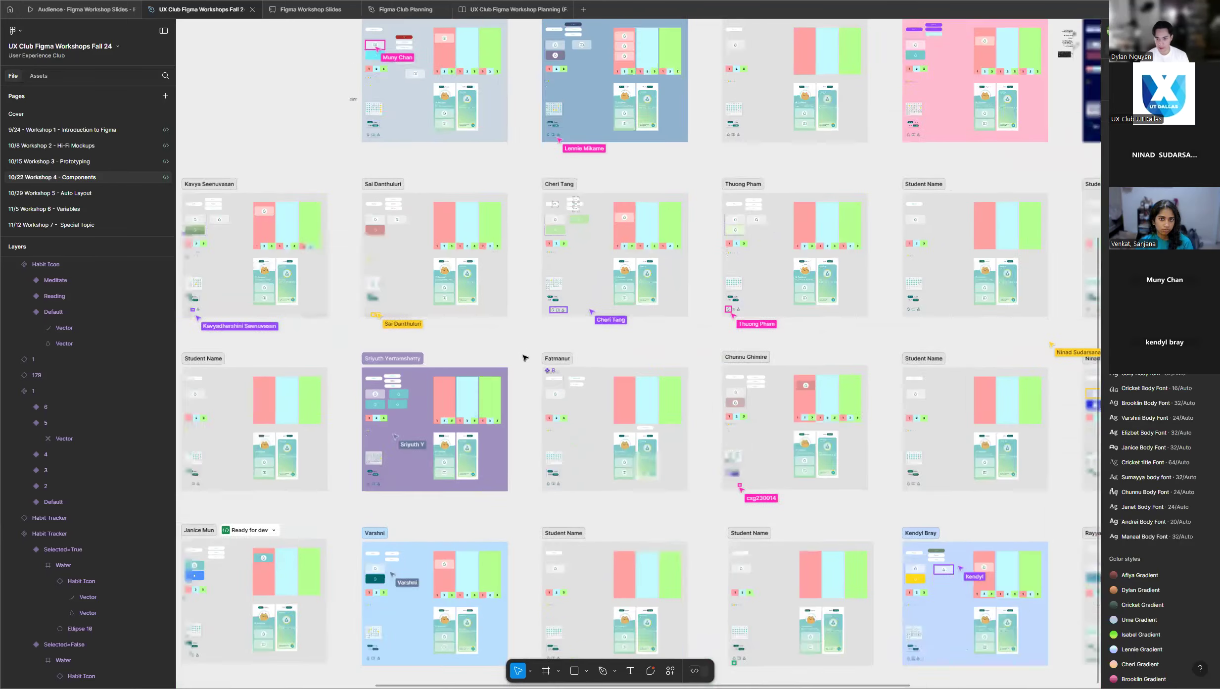
scroll(525, 357, "down", 3)
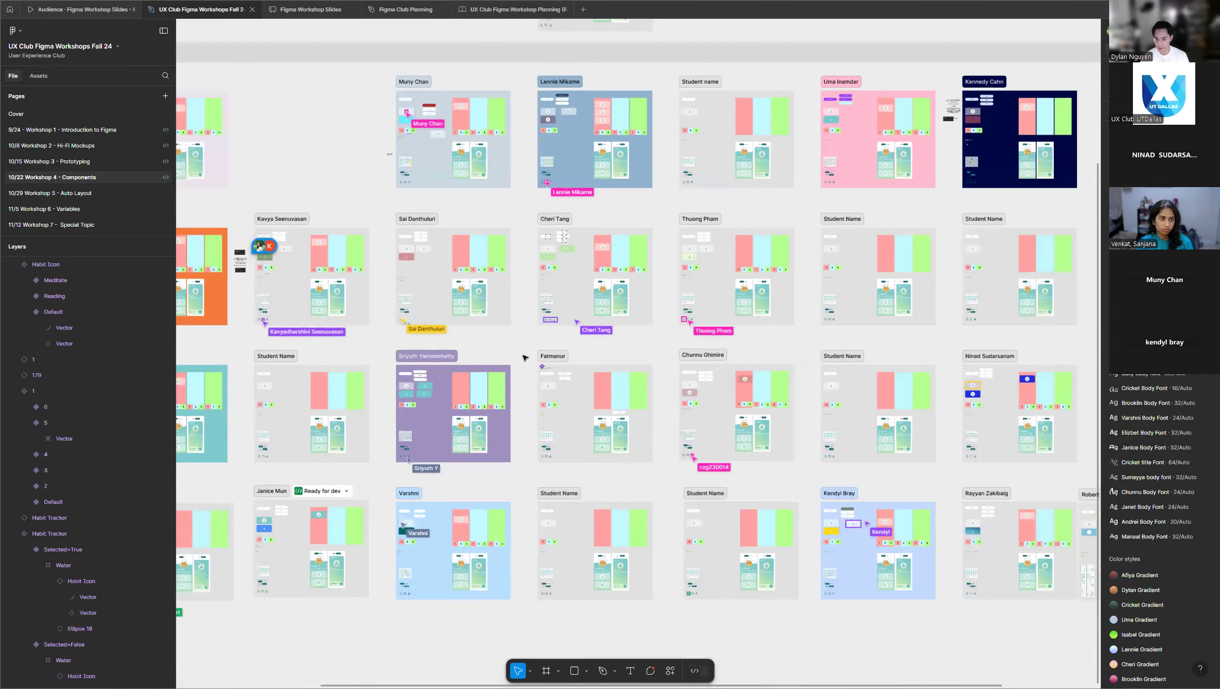
Select the presenter's Habit Tracker component set, compare it with its instance and the Habit Icon set, and clear the selection.
scroll(526, 356, "up", 6)
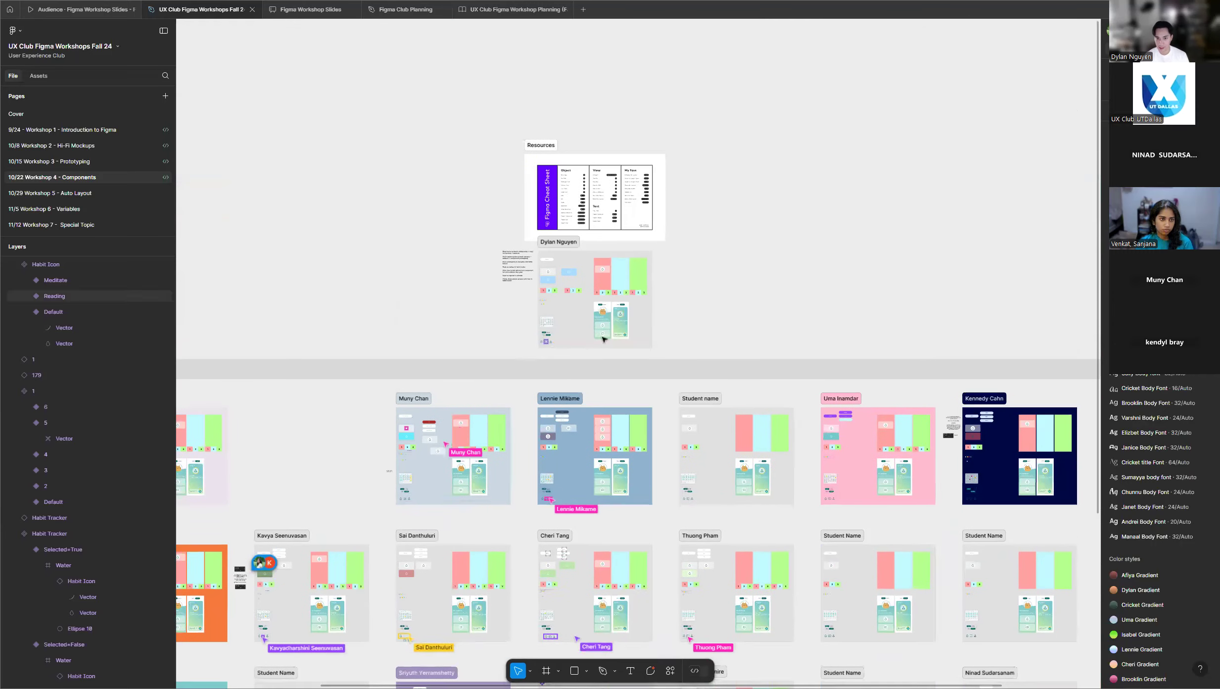
scroll(603, 339, "up", 6)
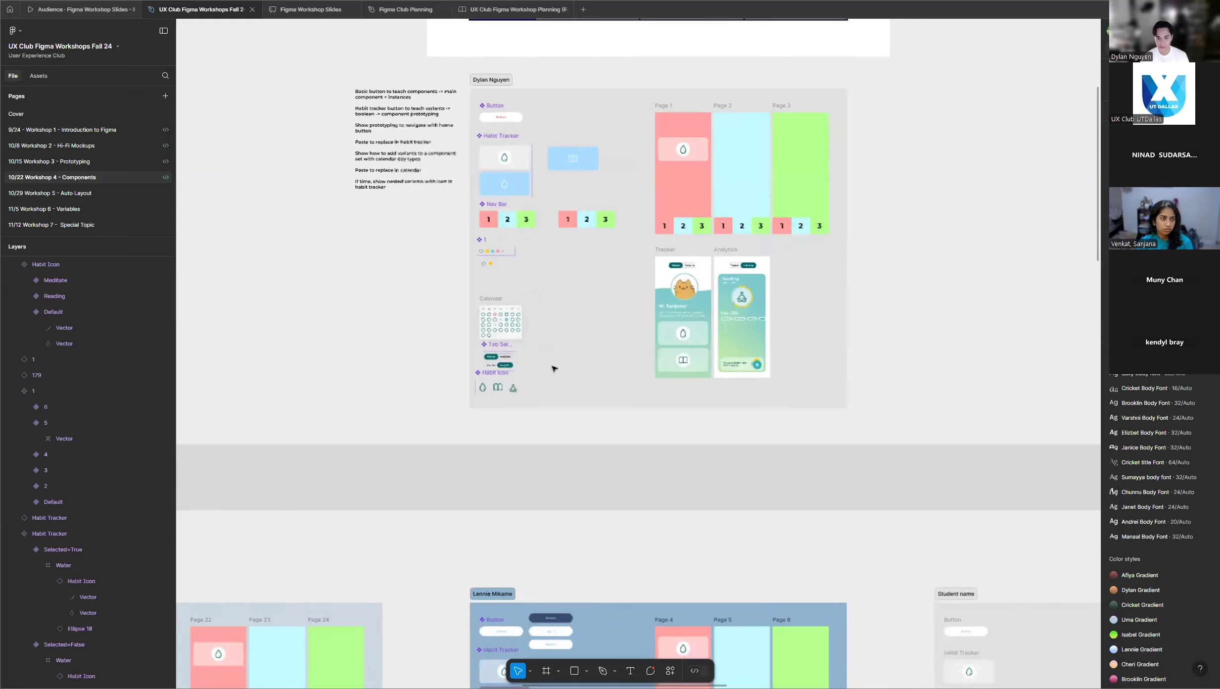
scroll(541, 336, "up", 3)
scroll(536, 238, "up", 1)
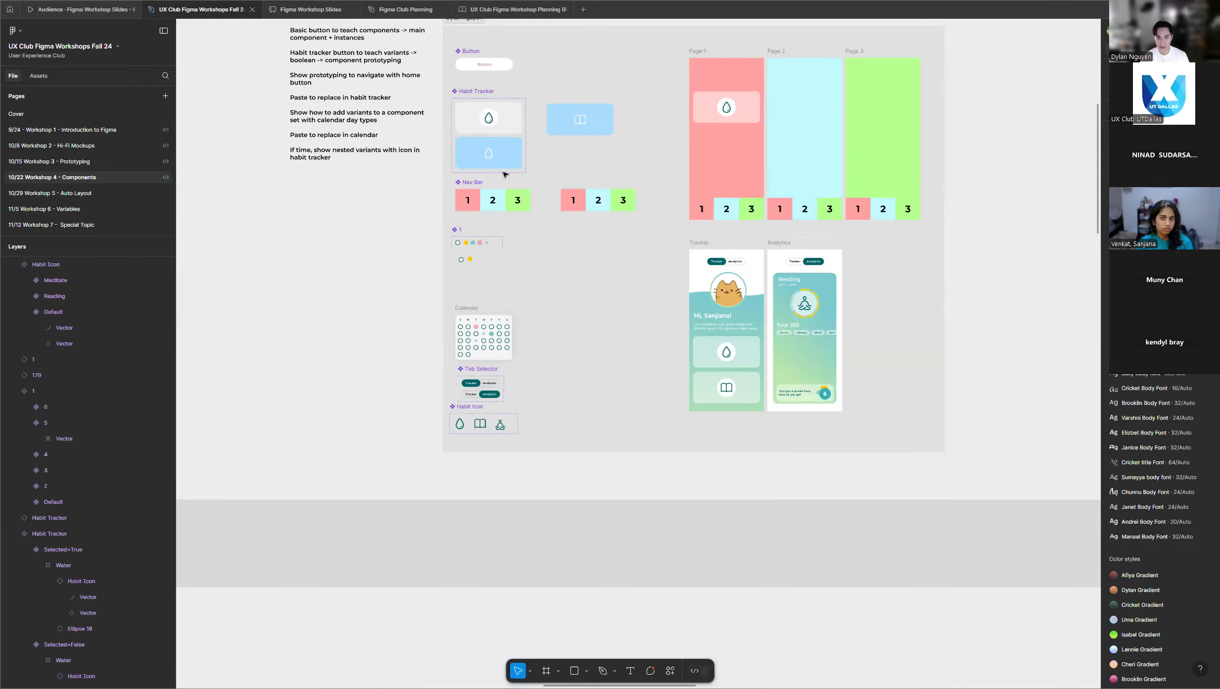
left_click(472, 92)
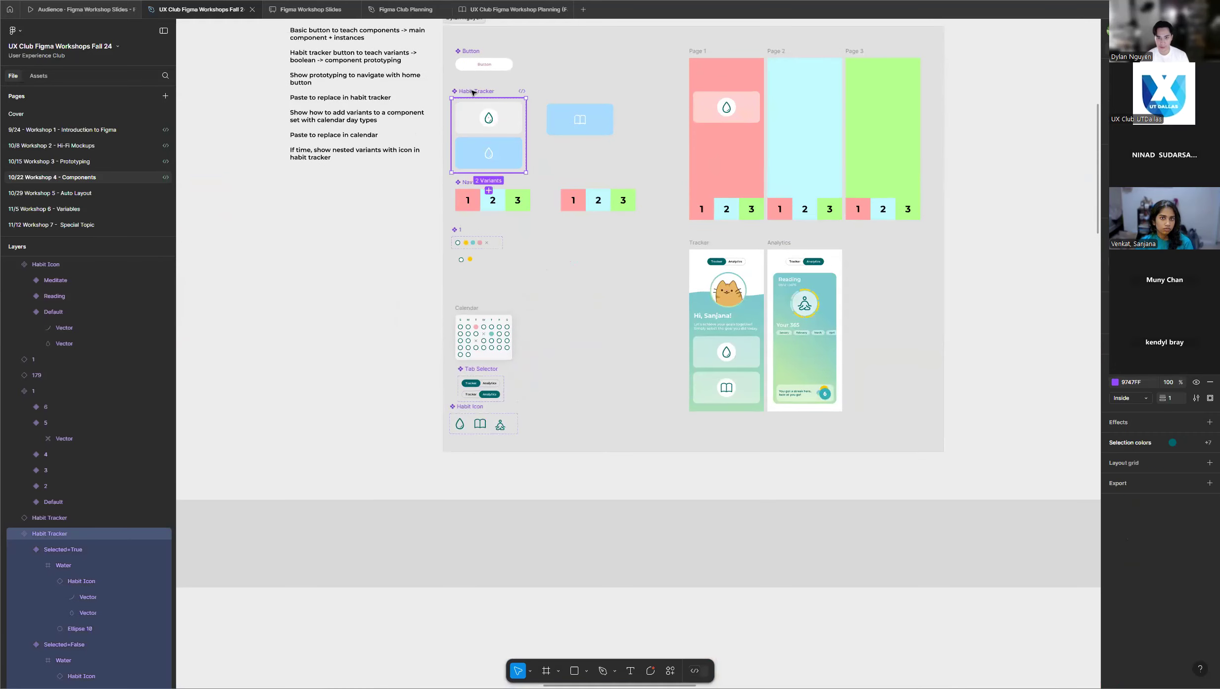
scroll(475, 92, "up", 3)
scroll(483, 92, "up", 4)
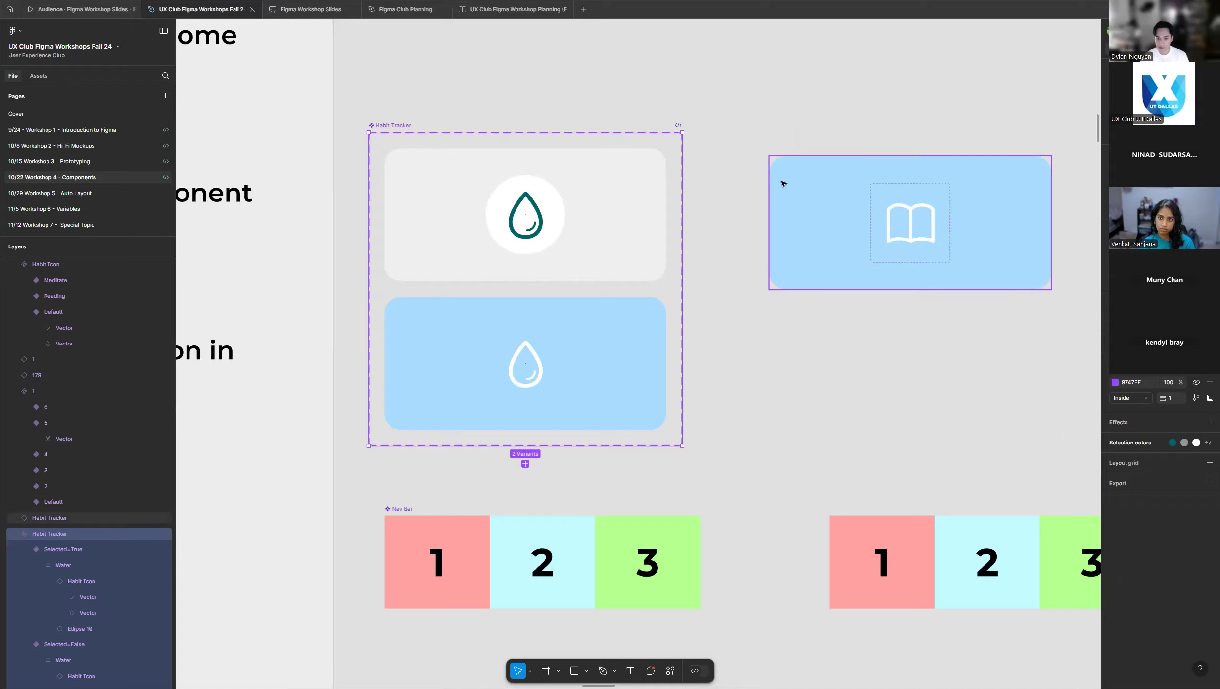
scroll(781, 198, "down", 15)
scroll(780, 203, "down", 3)
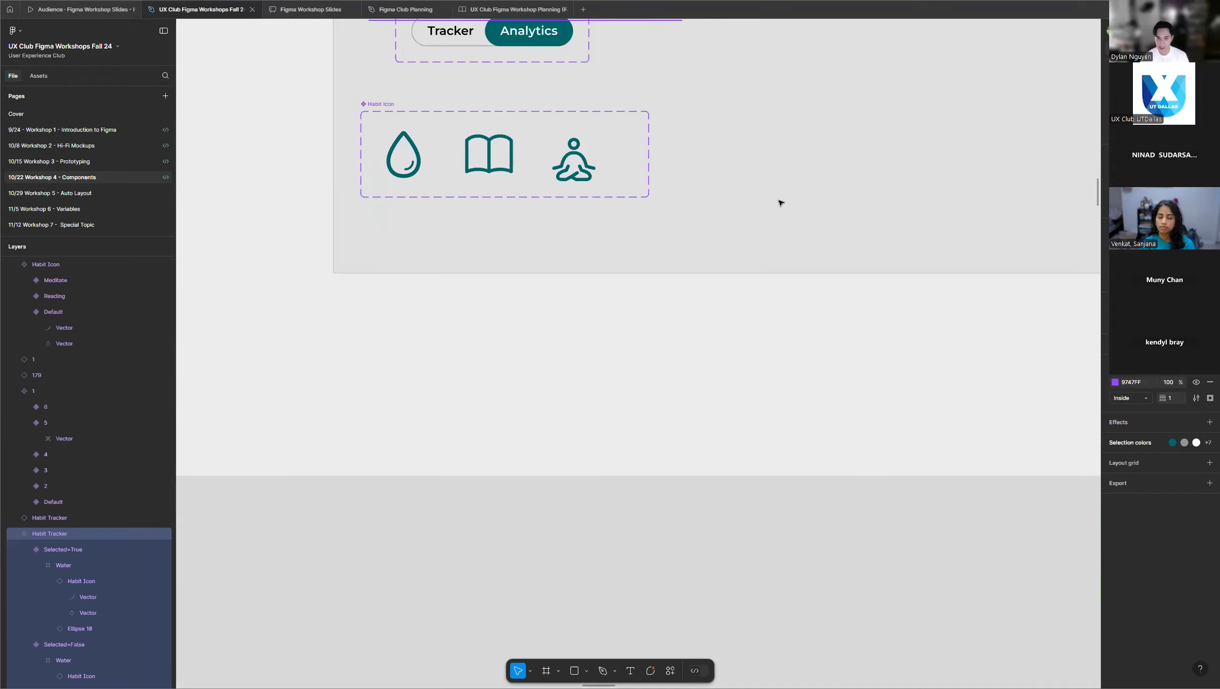
scroll(780, 203, "up", 15)
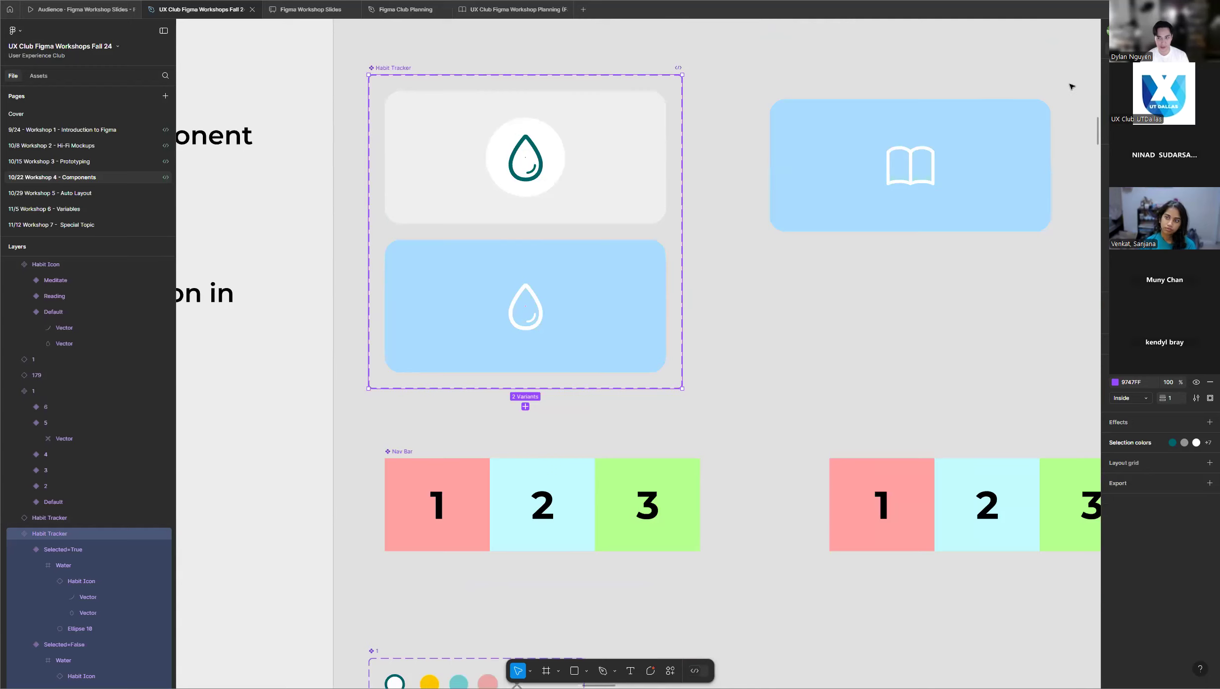
scroll(758, 97, "up", 2)
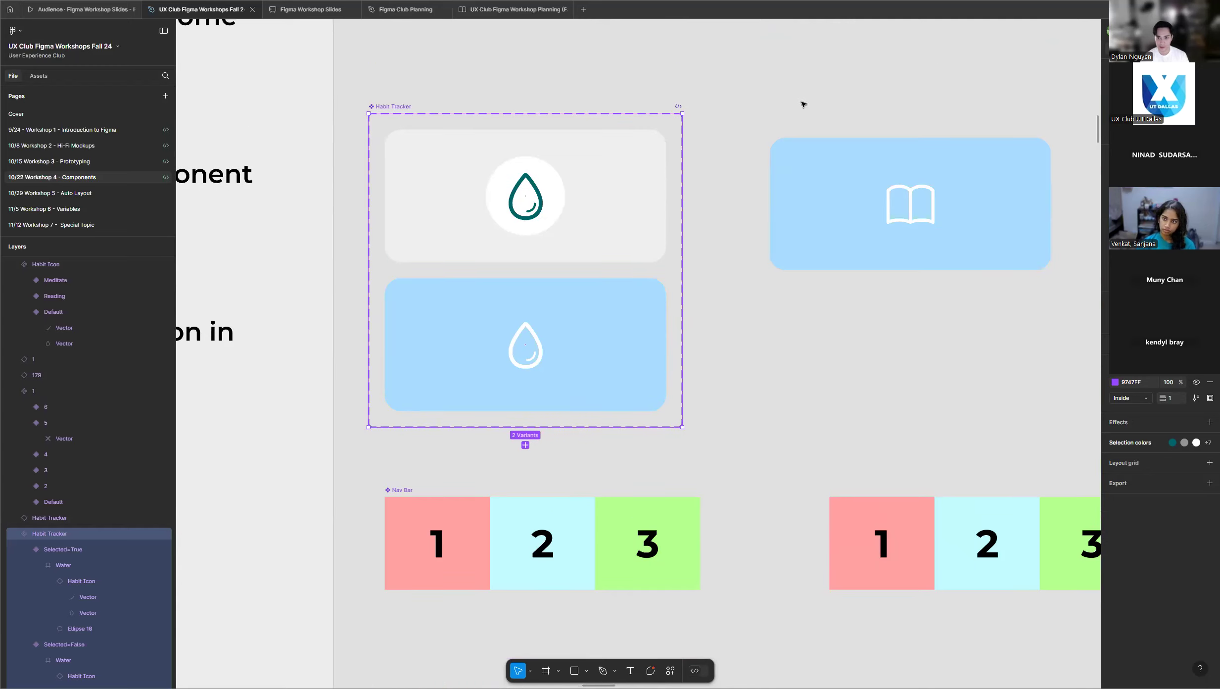
left_click(884, 108)
Select the Habit Tracker instance with the Reading icon, review it beside its component set, and deselect it.
scroll(285, 167, "down", 5)
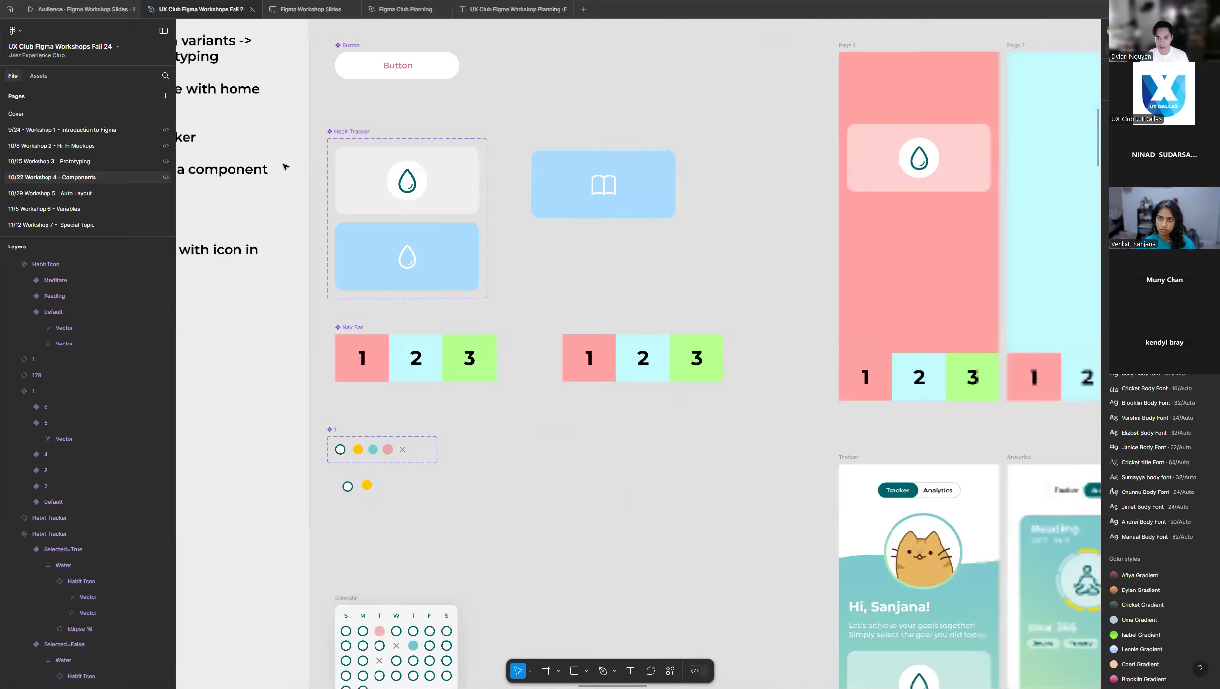
scroll(640, 164, "up", 3)
left_click(645, 170)
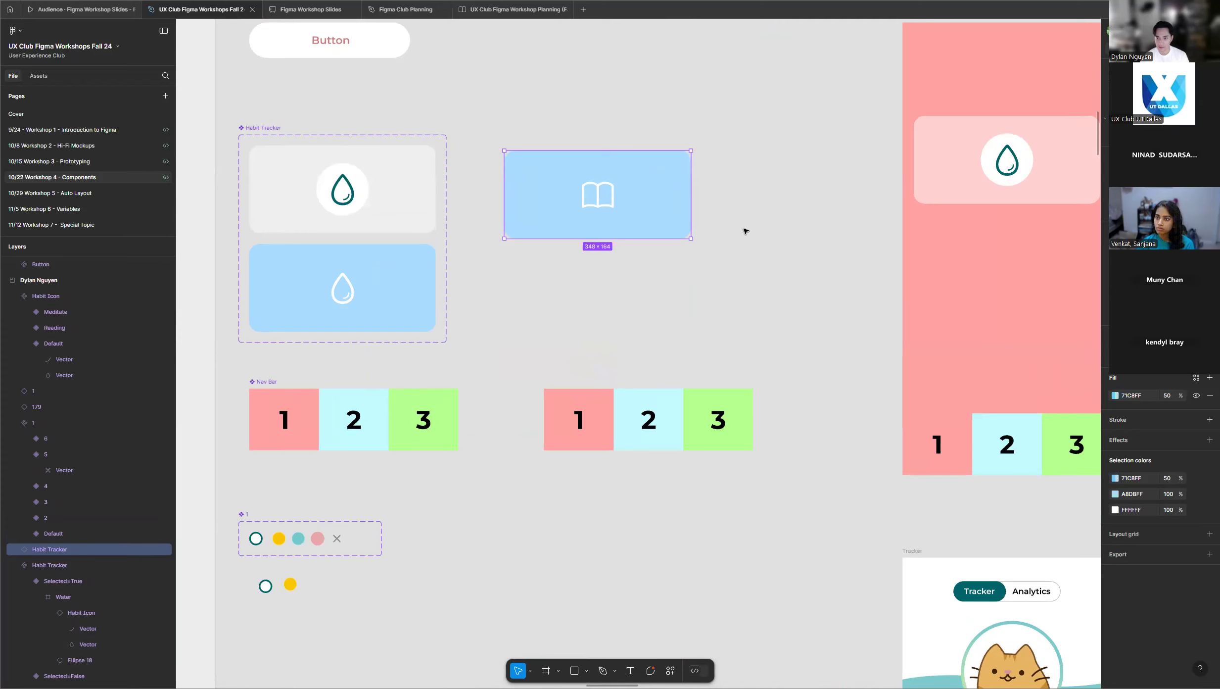
scroll(746, 231, "down", 5)
scroll(727, 226, "up", 2)
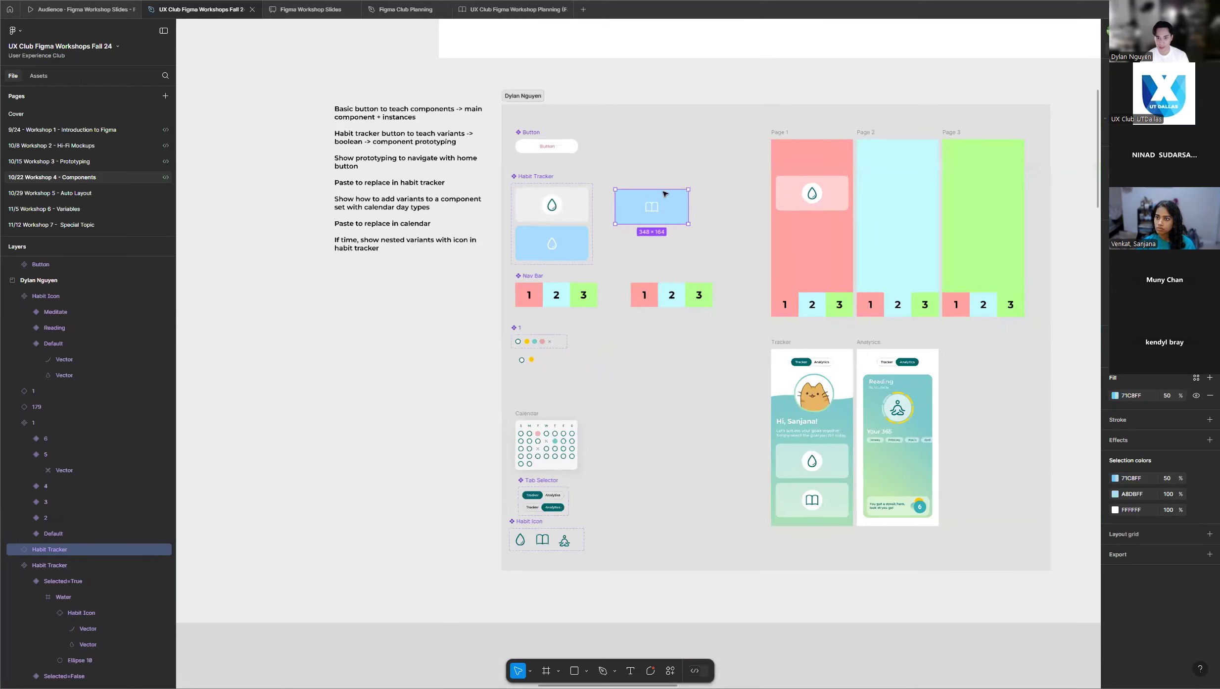
scroll(665, 193, "up", 5)
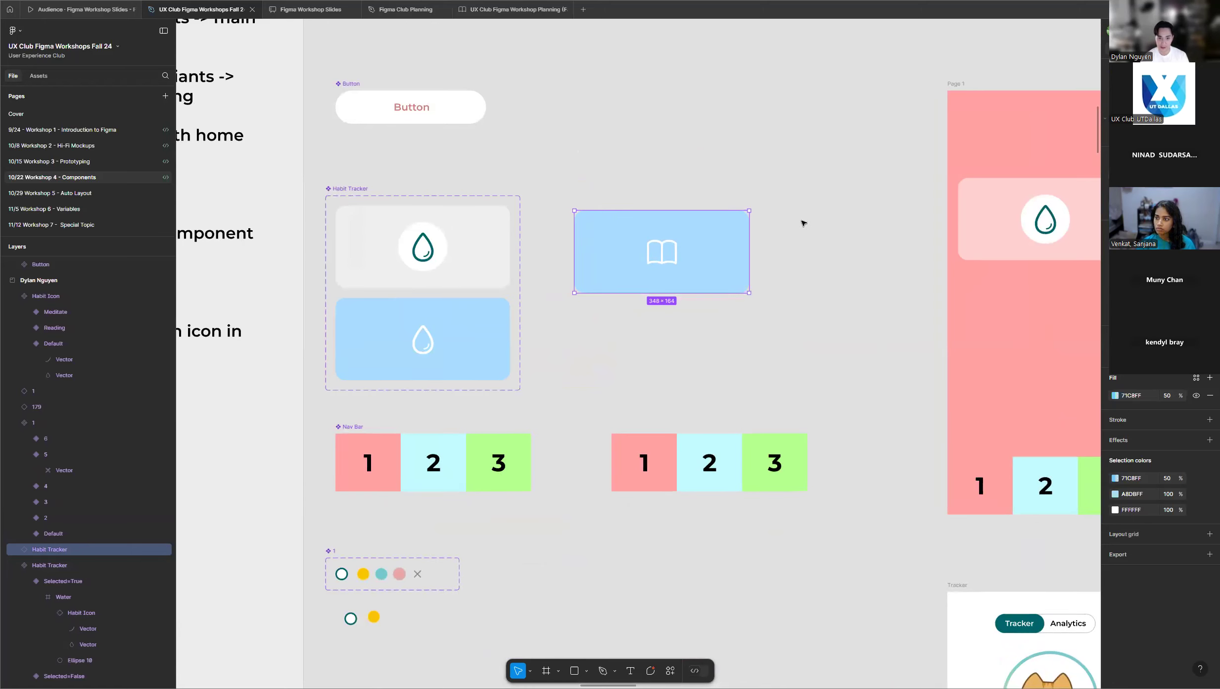
scroll(803, 223, "down", 3)
scroll(802, 223, "up", 3)
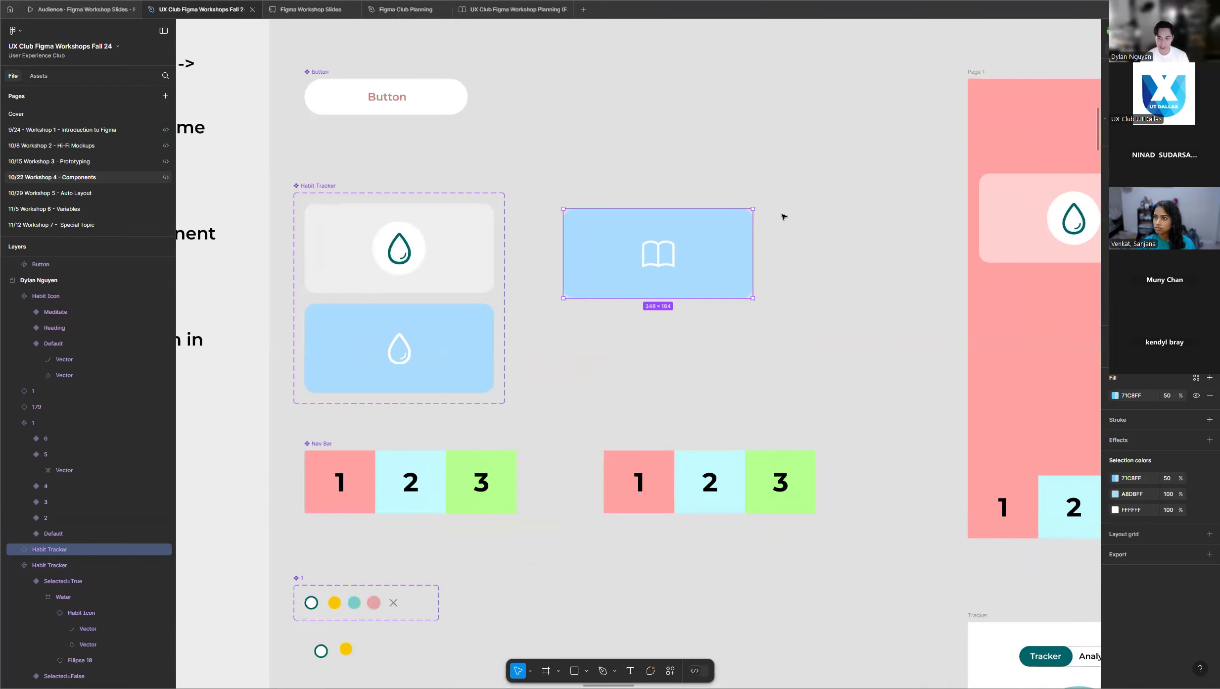
scroll(812, 216, "down", 5)
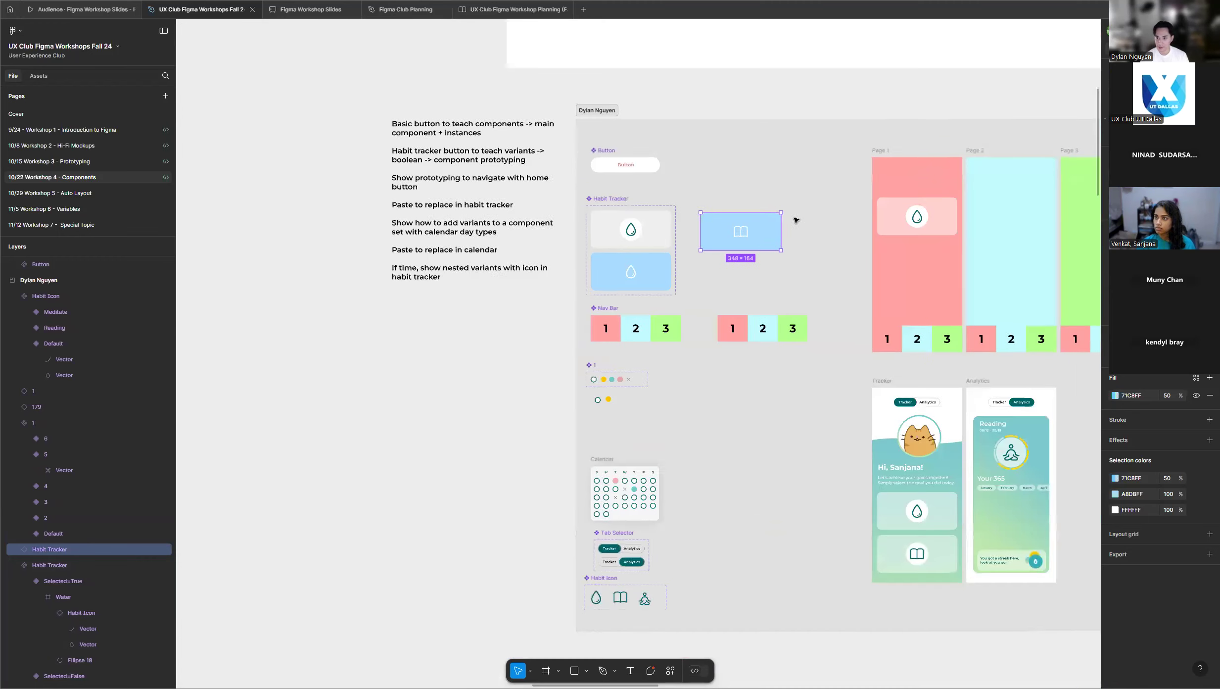
left_click(617, 198)
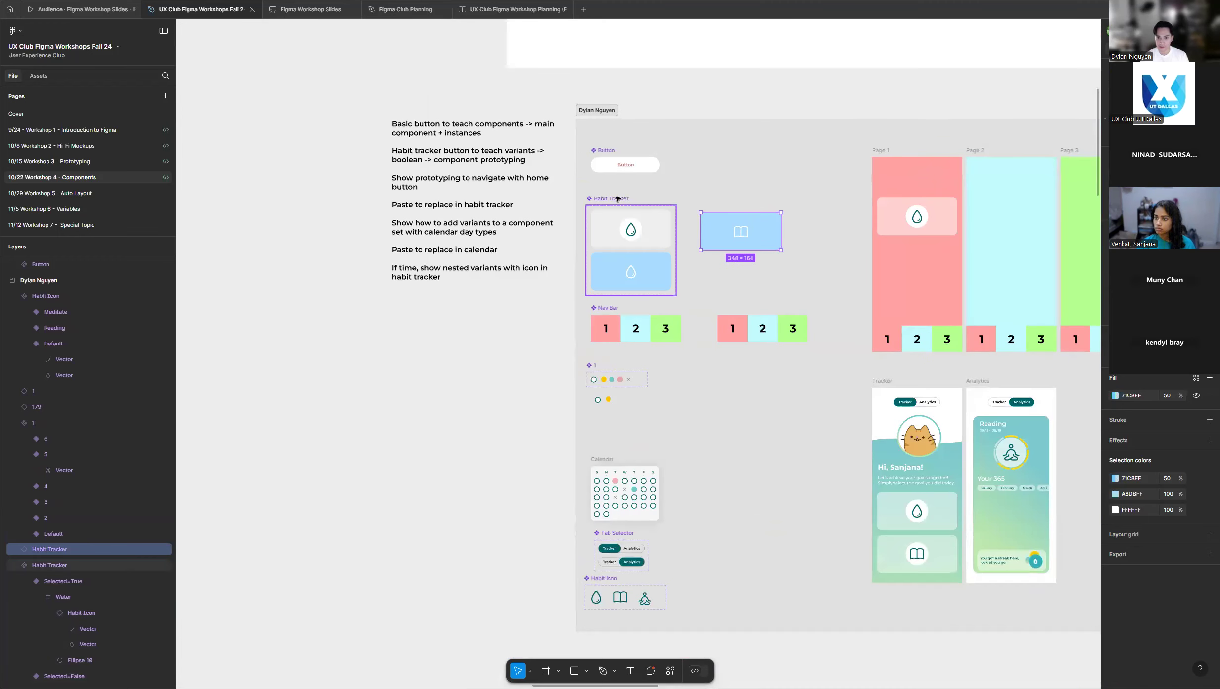
left_click(762, 198)
scroll(574, 241, "down", 6)
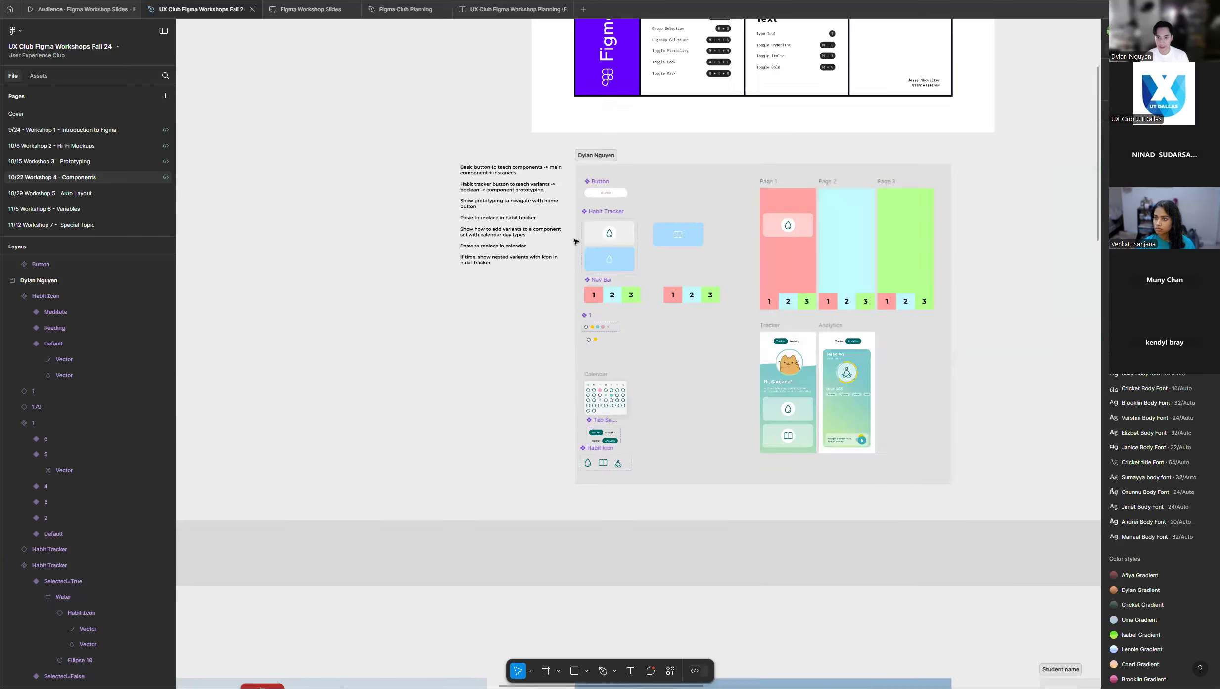
Return to the presenter's frame and reselect the blue Habit Tracker instance to review it within the whole layout.
scroll(575, 241, "down", 4)
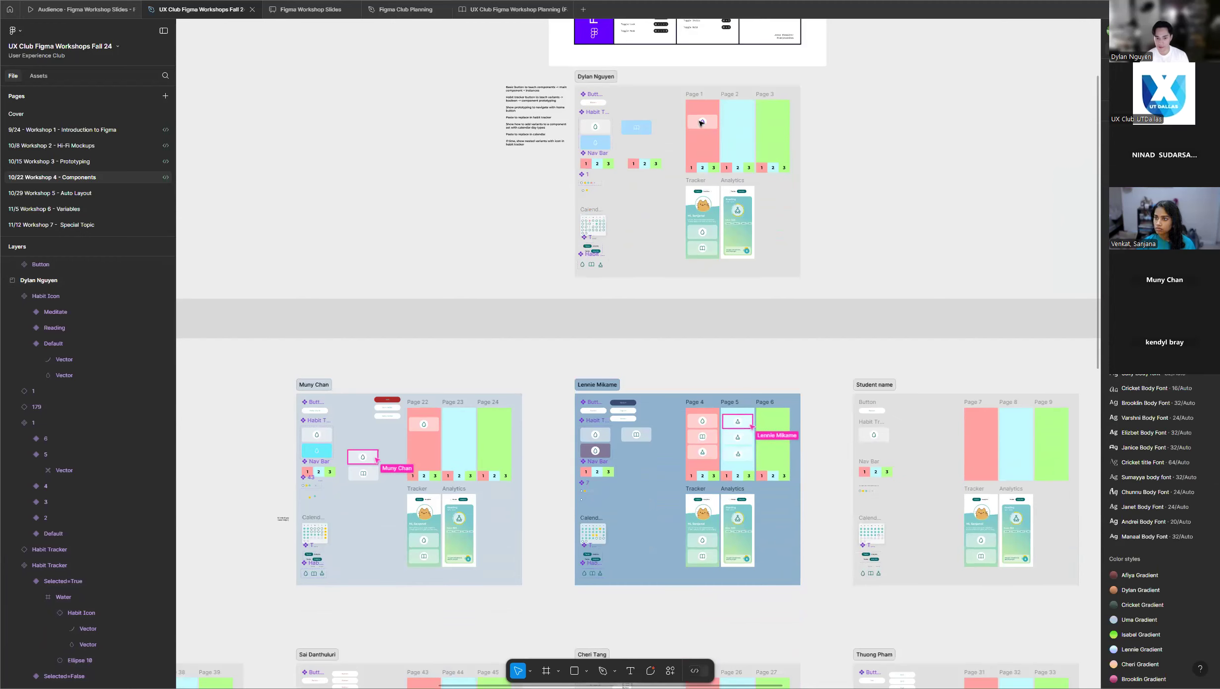
scroll(698, 122, "up", 3)
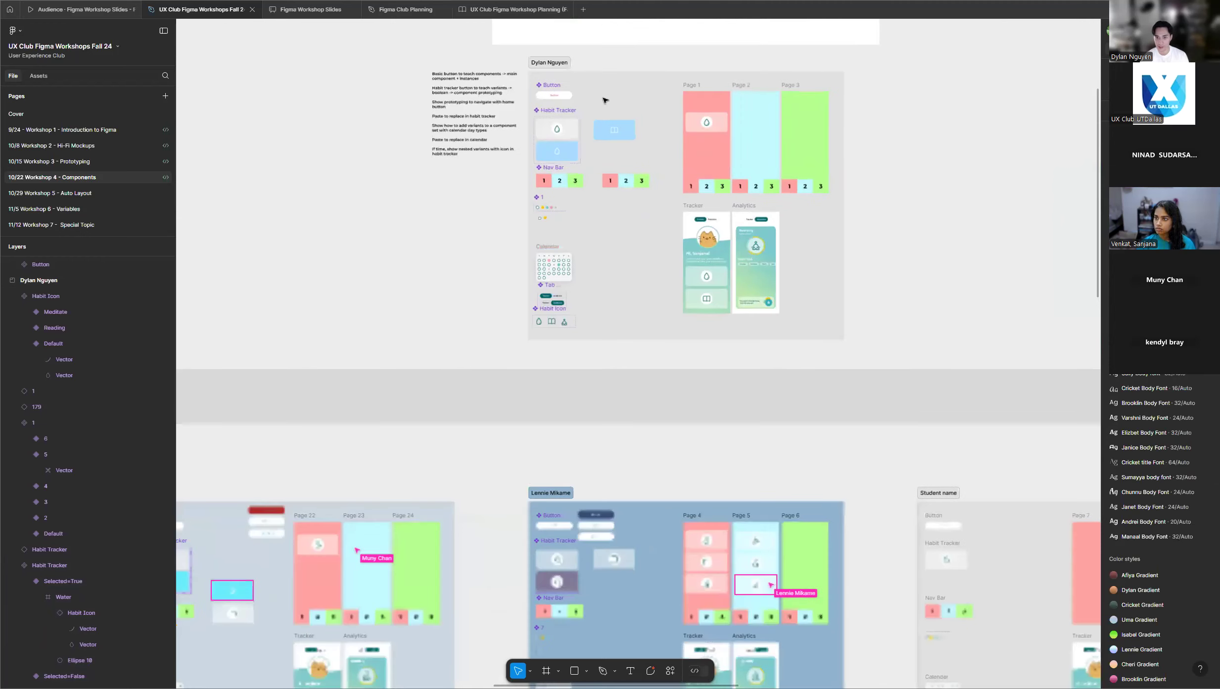
scroll(616, 104, "up", 6)
left_click(675, 208)
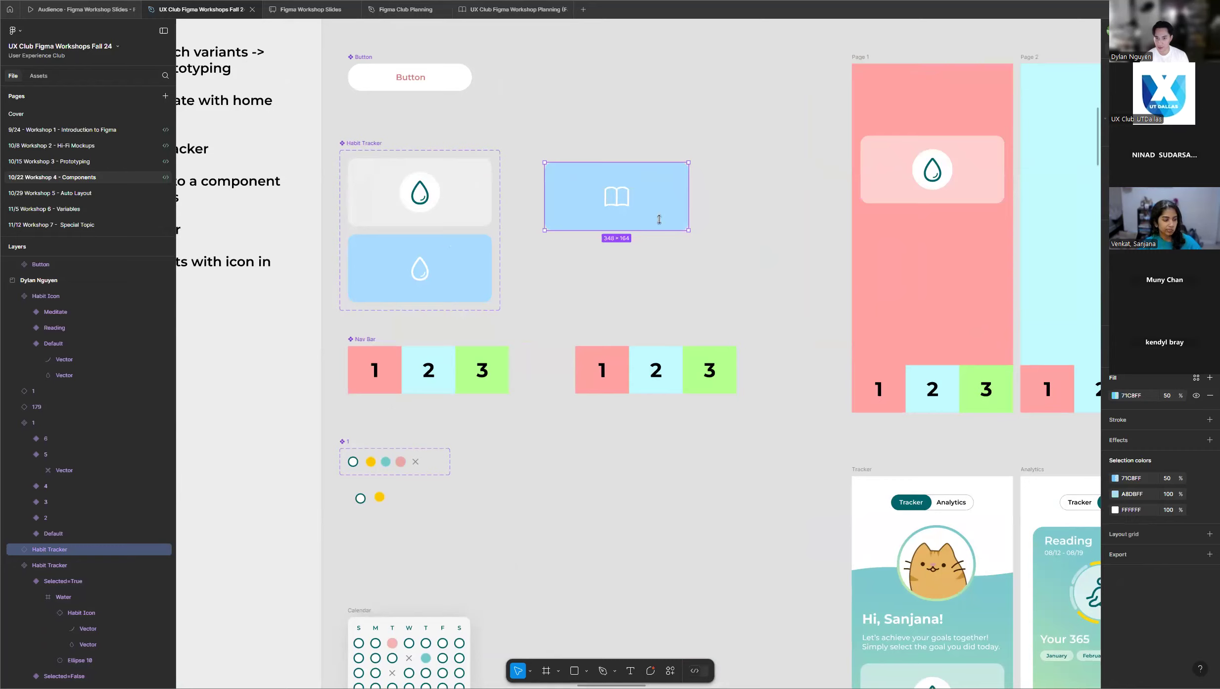
scroll(640, 193, "up", 3)
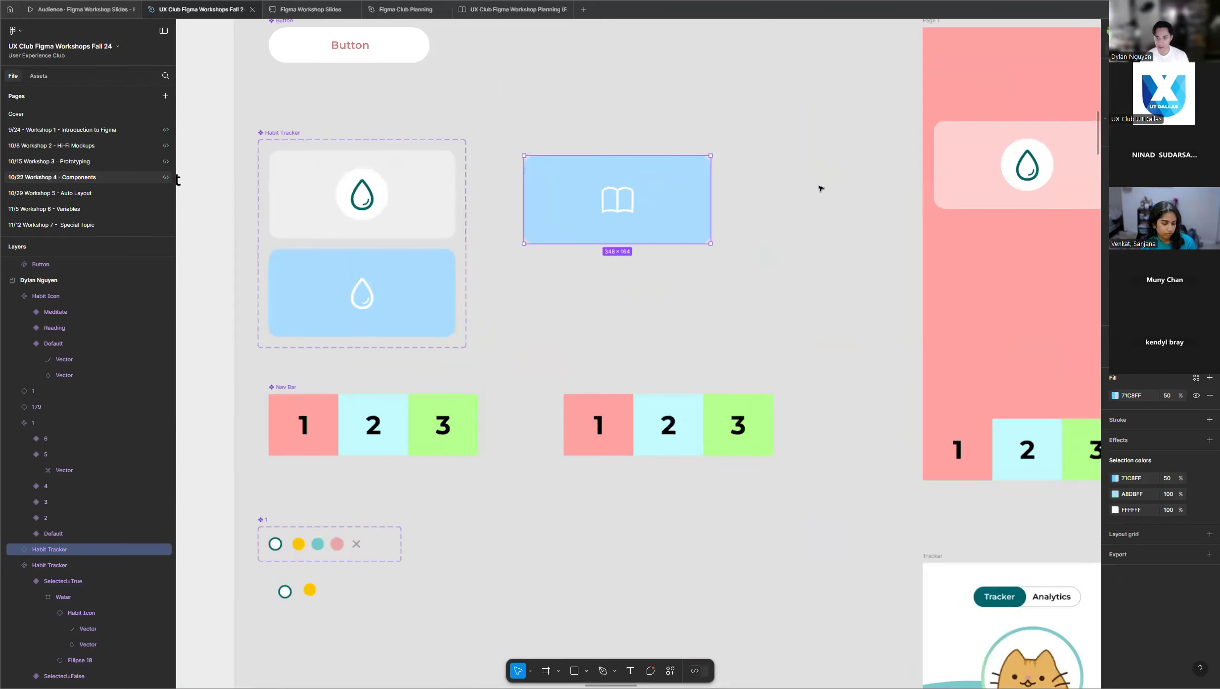
scroll(820, 189, "down", 6)
scroll(550, 218, "down", 1)
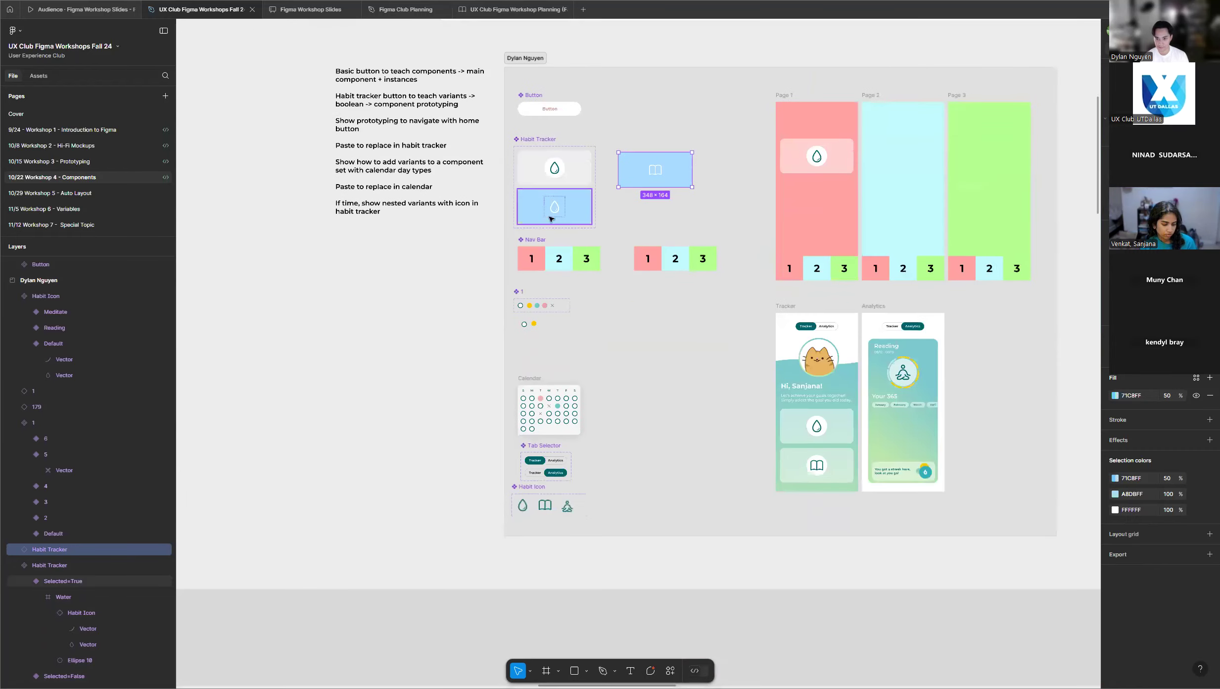
Clear the instance selection and survey the participants' frames for their progress on the nested Habit Tracker instances.
scroll(550, 218, "down", 8)
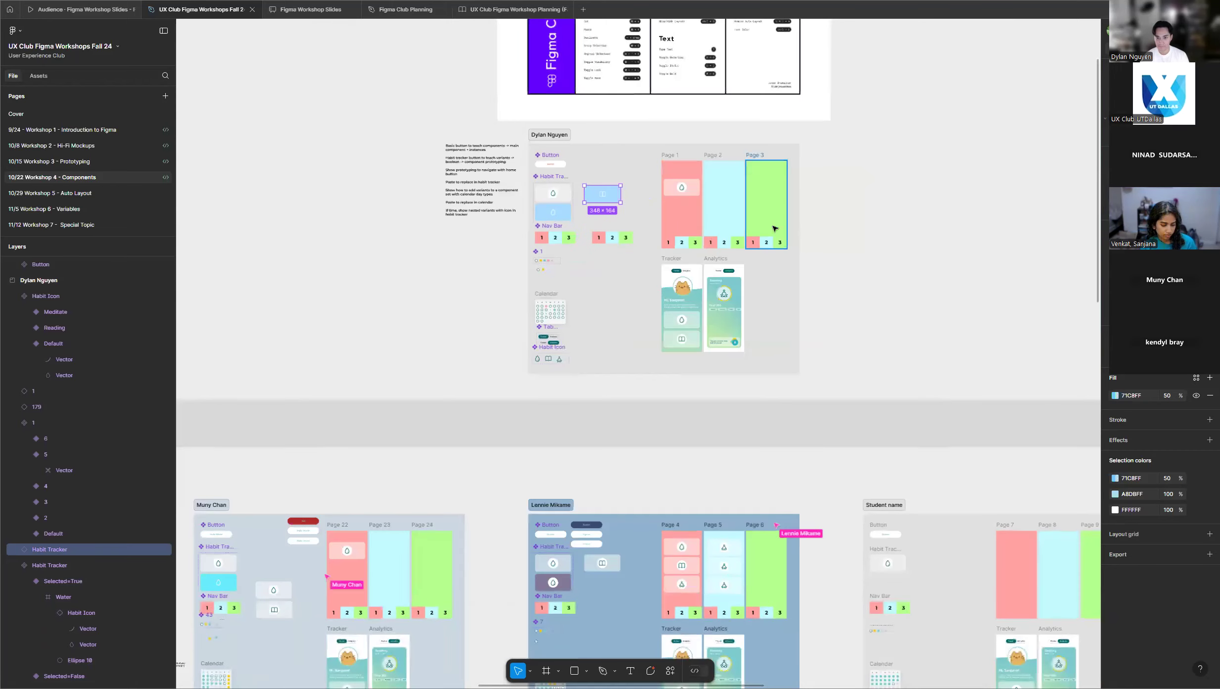
scroll(669, 265, "down", 2)
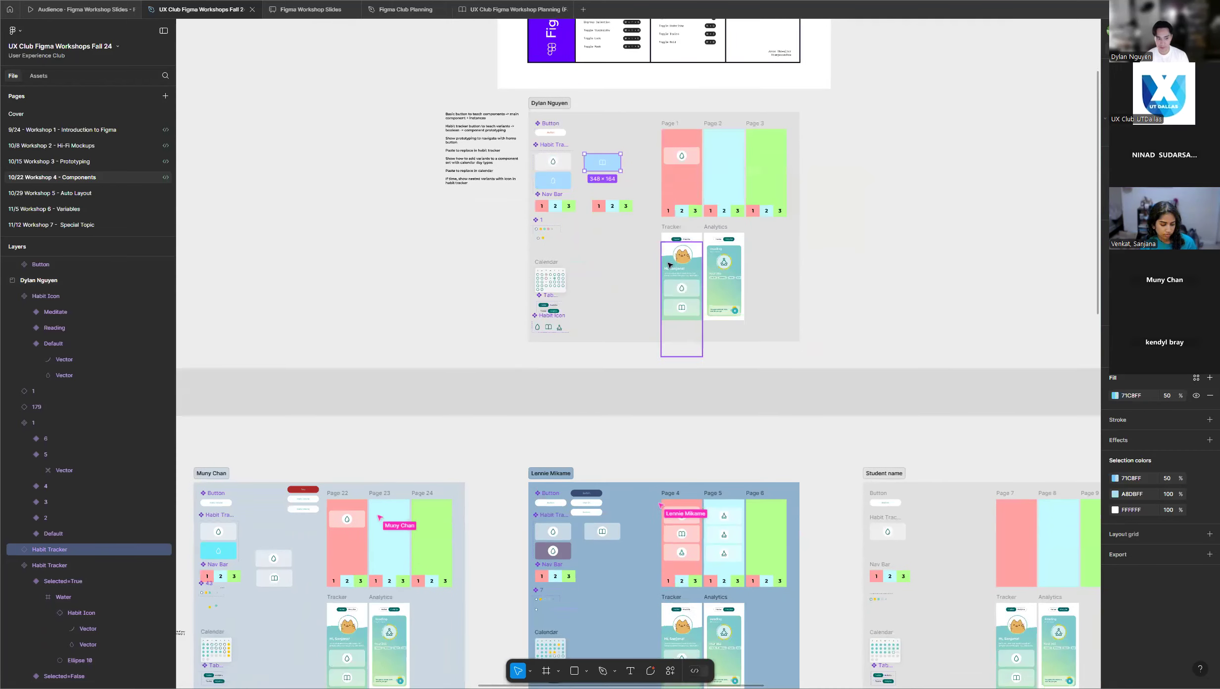
scroll(477, 291, "down", 7)
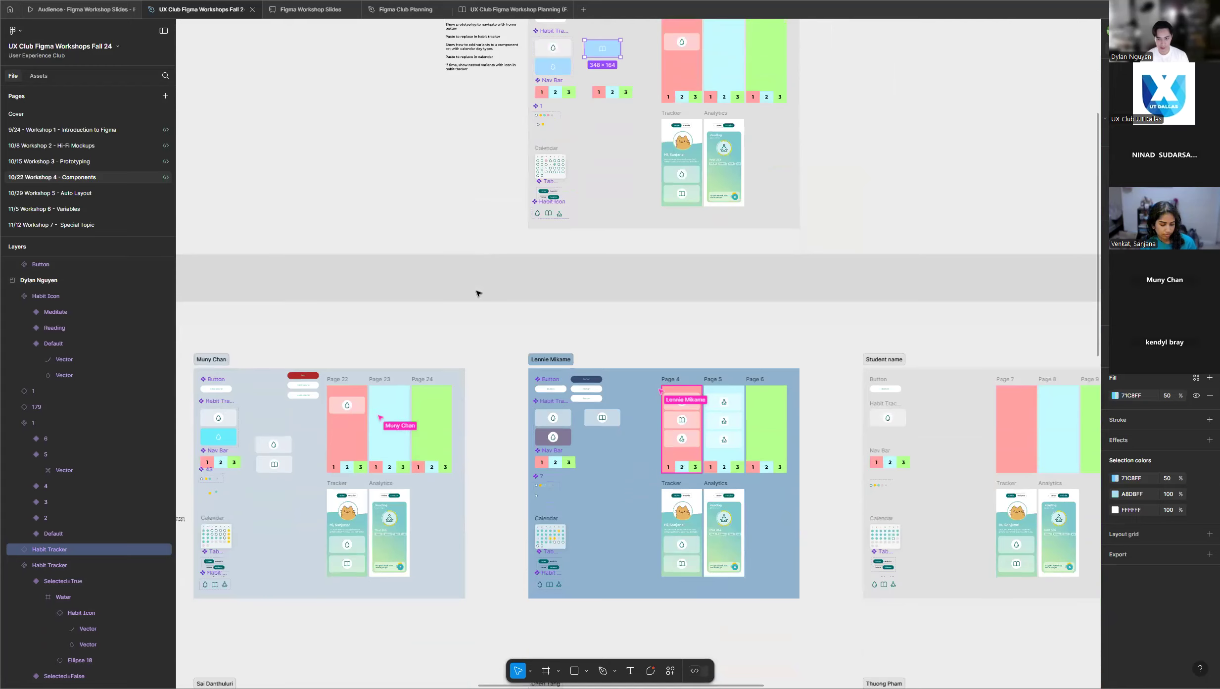
scroll(476, 291, "down", 2)
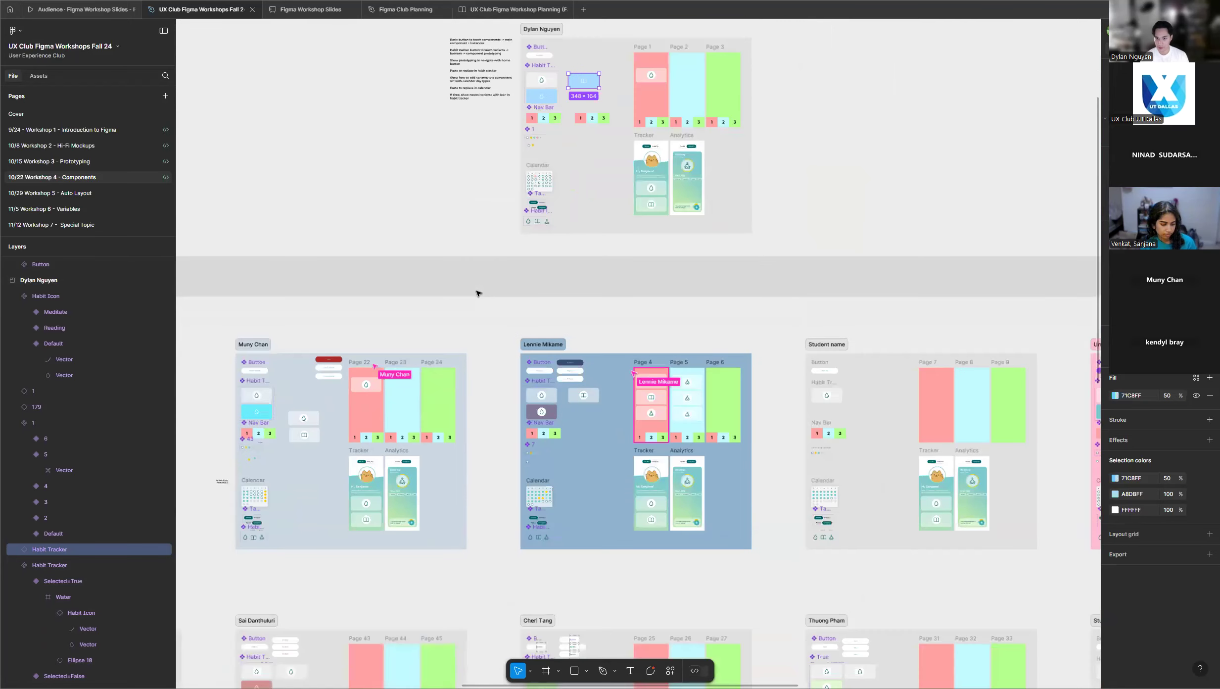
left_click(893, 205)
scroll(503, 243, "down", 3)
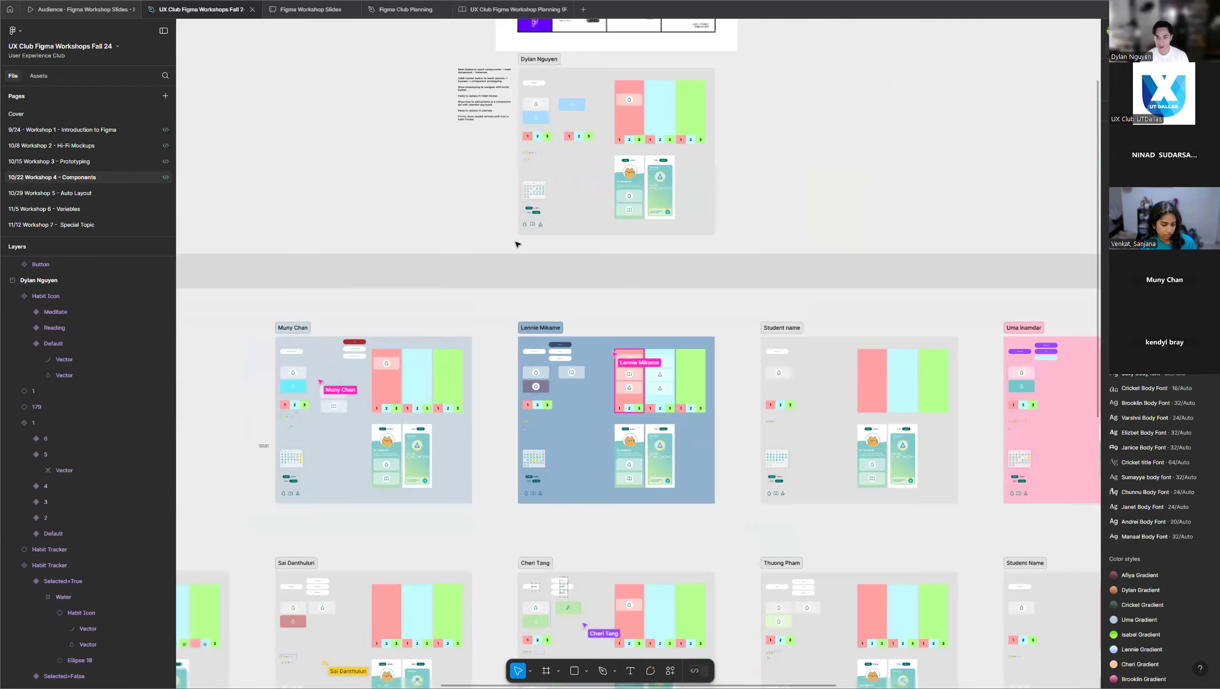
scroll(641, 245, "down", 1)
scroll(742, 219, "down", 2)
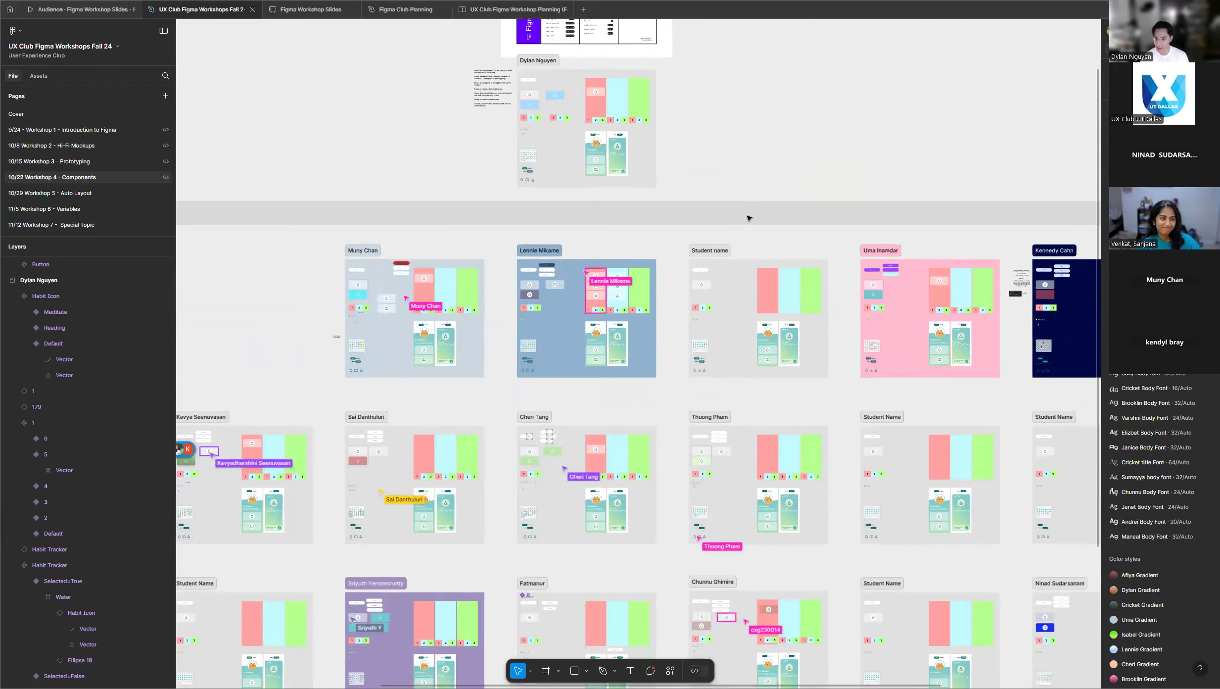